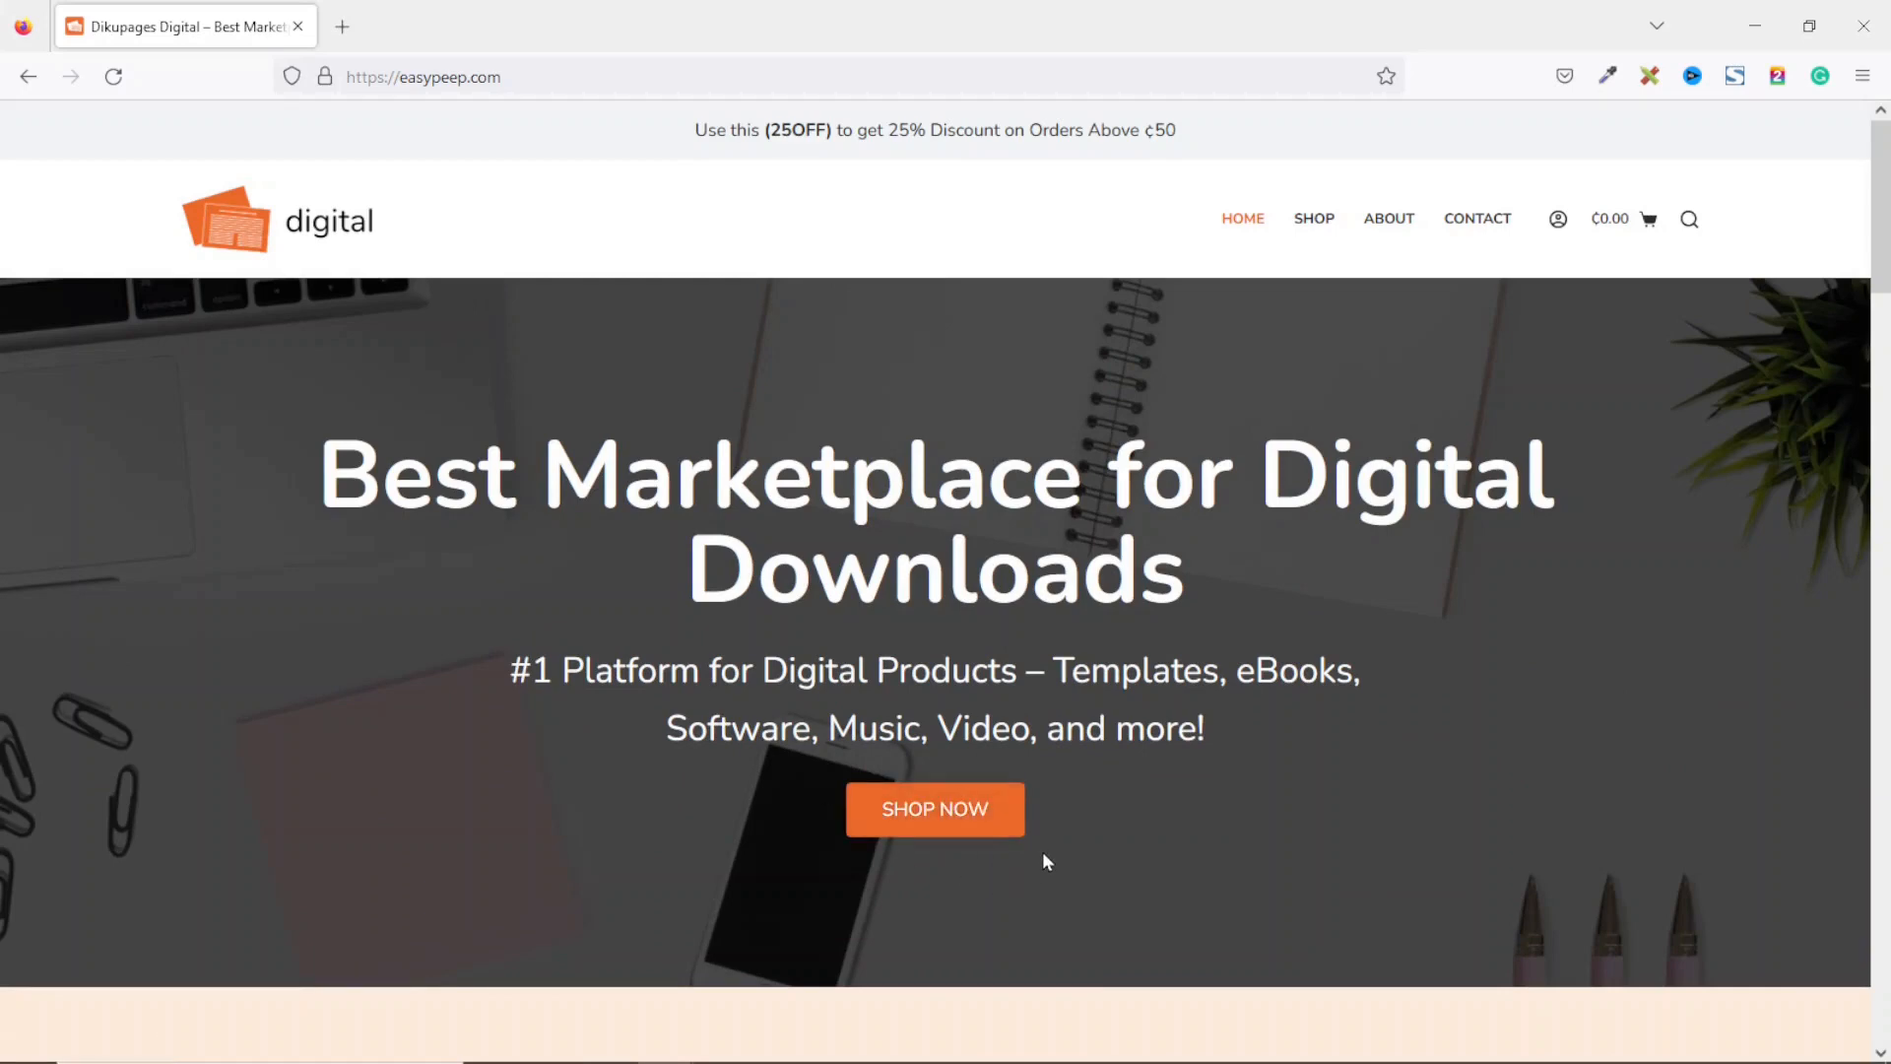
Step: Examine the finished marketplace homepage, from the hero banner through categories, best-selling and recently added products to the footer
{"action": "scroll", "coordinate": [1042, 861], "scroll_direction": "down", "scroll_amount": 8}
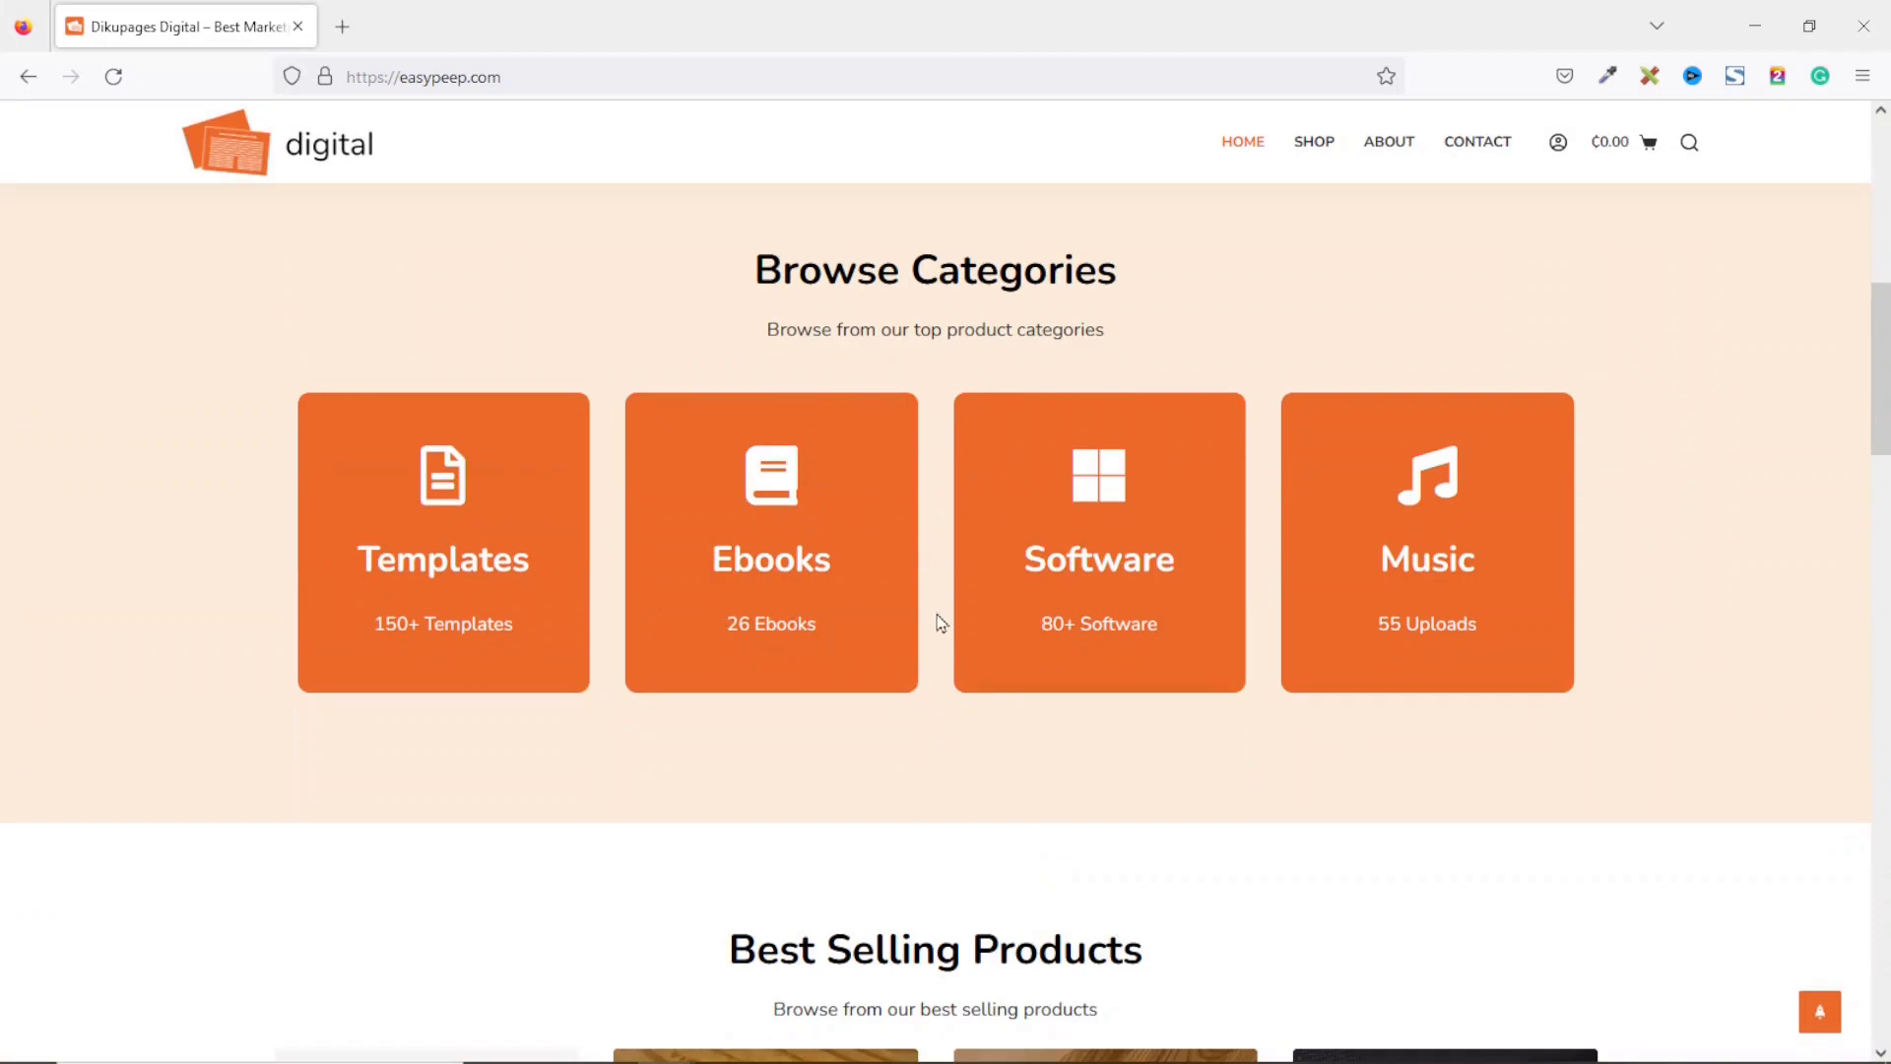
{"action": "scroll", "coordinate": [941, 623], "scroll_direction": "down", "scroll_amount": 6}
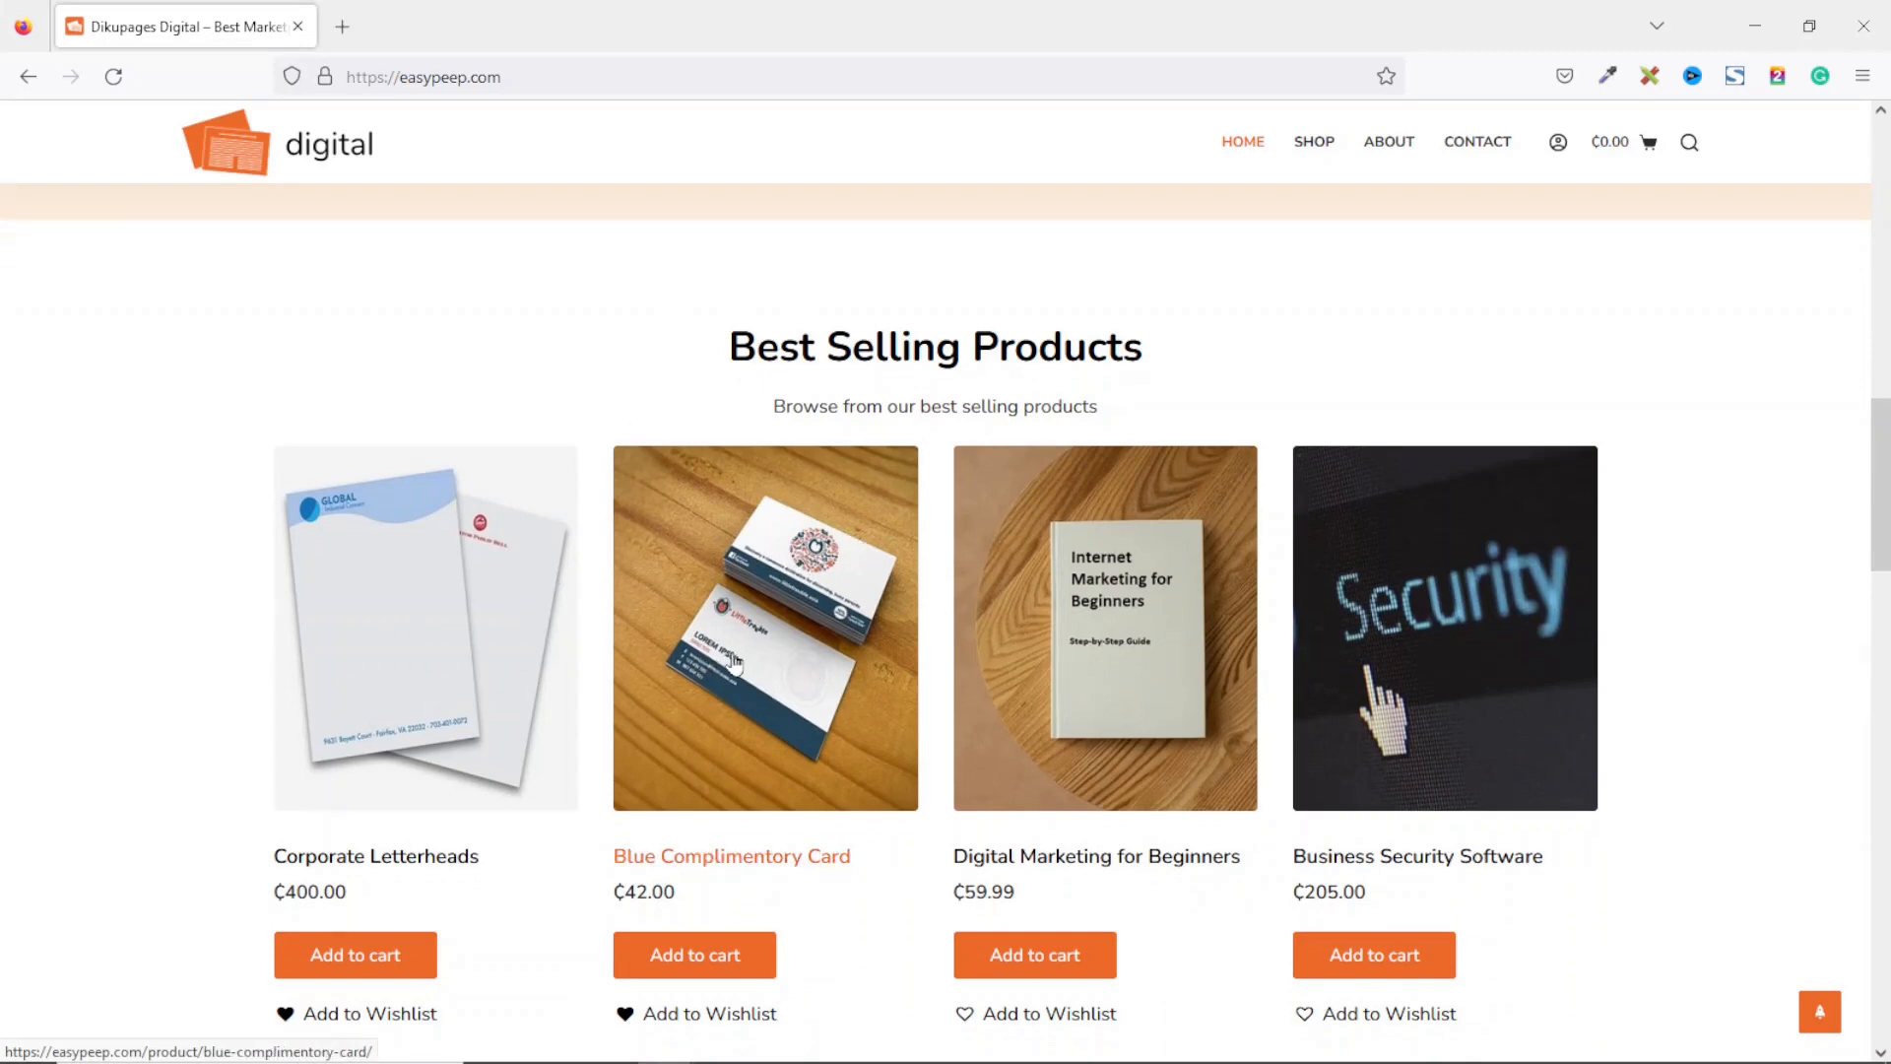
{"action": "scroll", "coordinate": [731, 663], "scroll_direction": "down", "scroll_amount": 8}
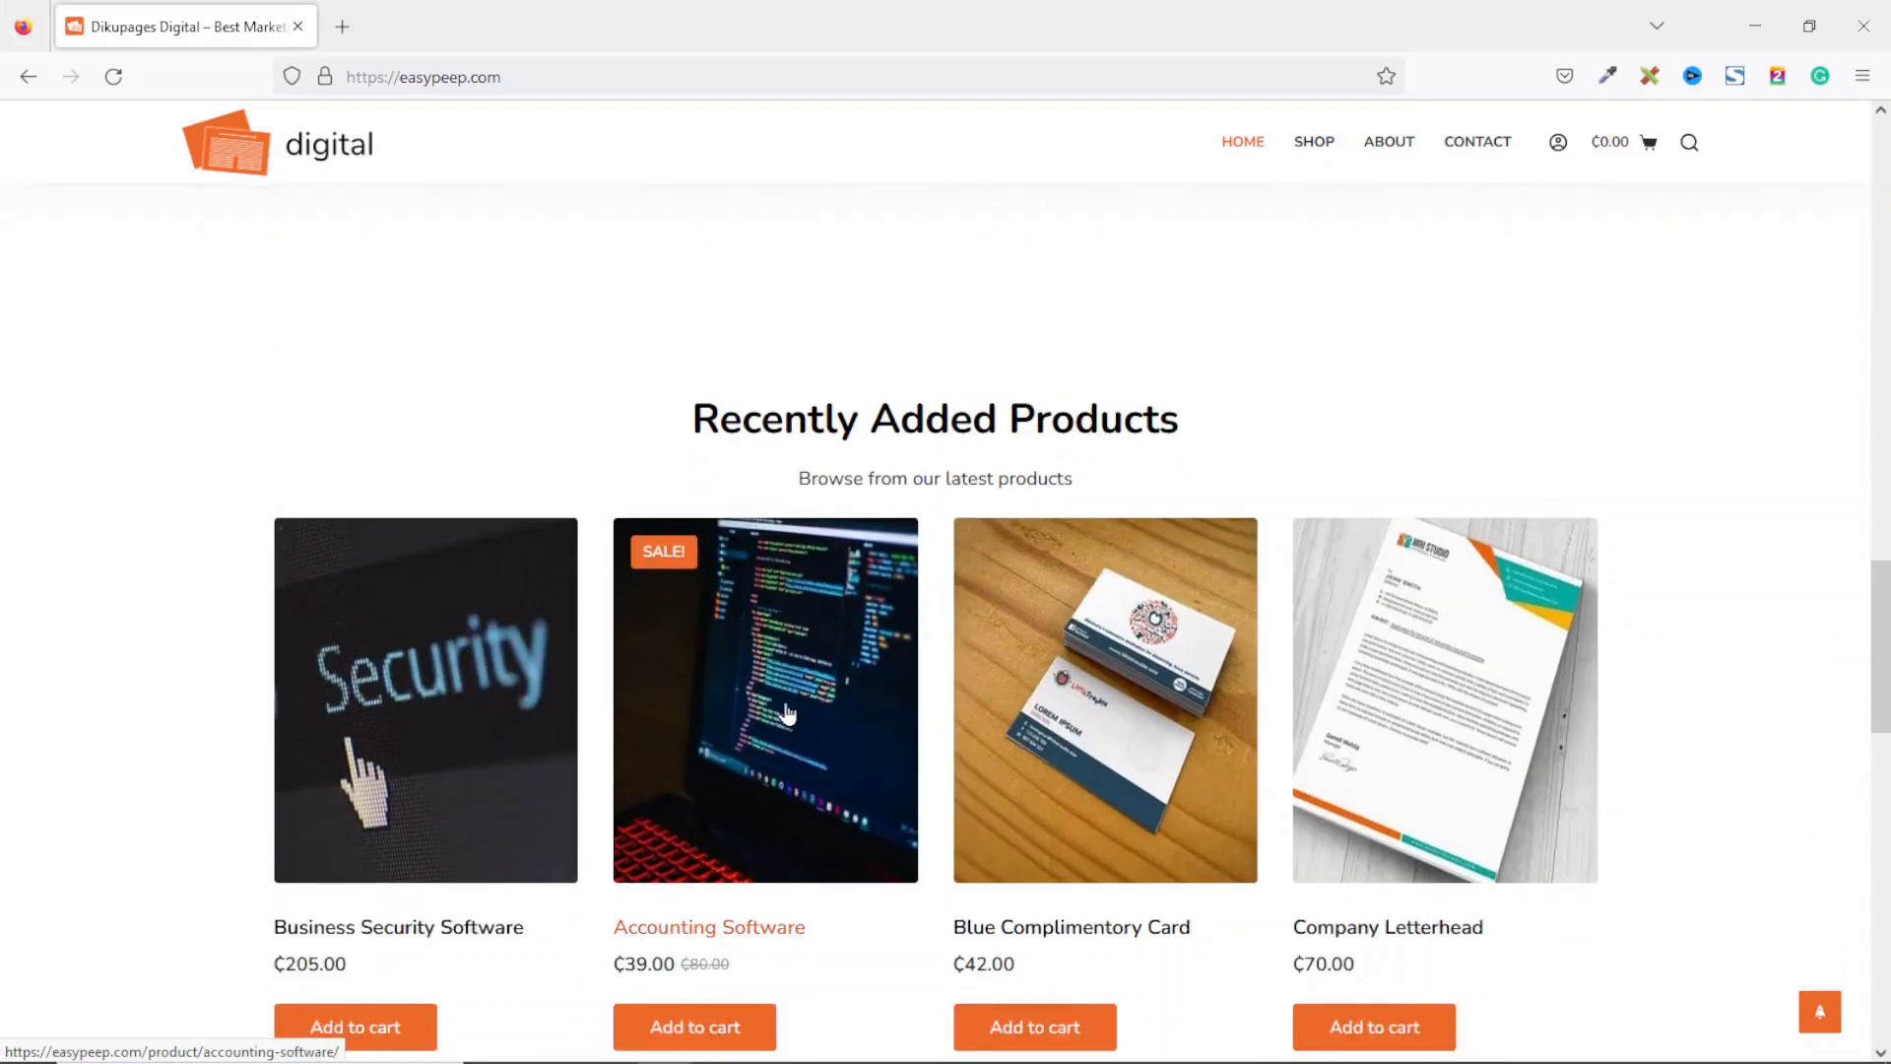
{"action": "scroll", "coordinate": [779, 709], "scroll_direction": "down", "scroll_amount": 5}
{"action": "scroll", "coordinate": [913, 598], "scroll_direction": "up", "scroll_amount": 4}
{"action": "scroll", "coordinate": [912, 598], "scroll_direction": "down", "scroll_amount": 10}
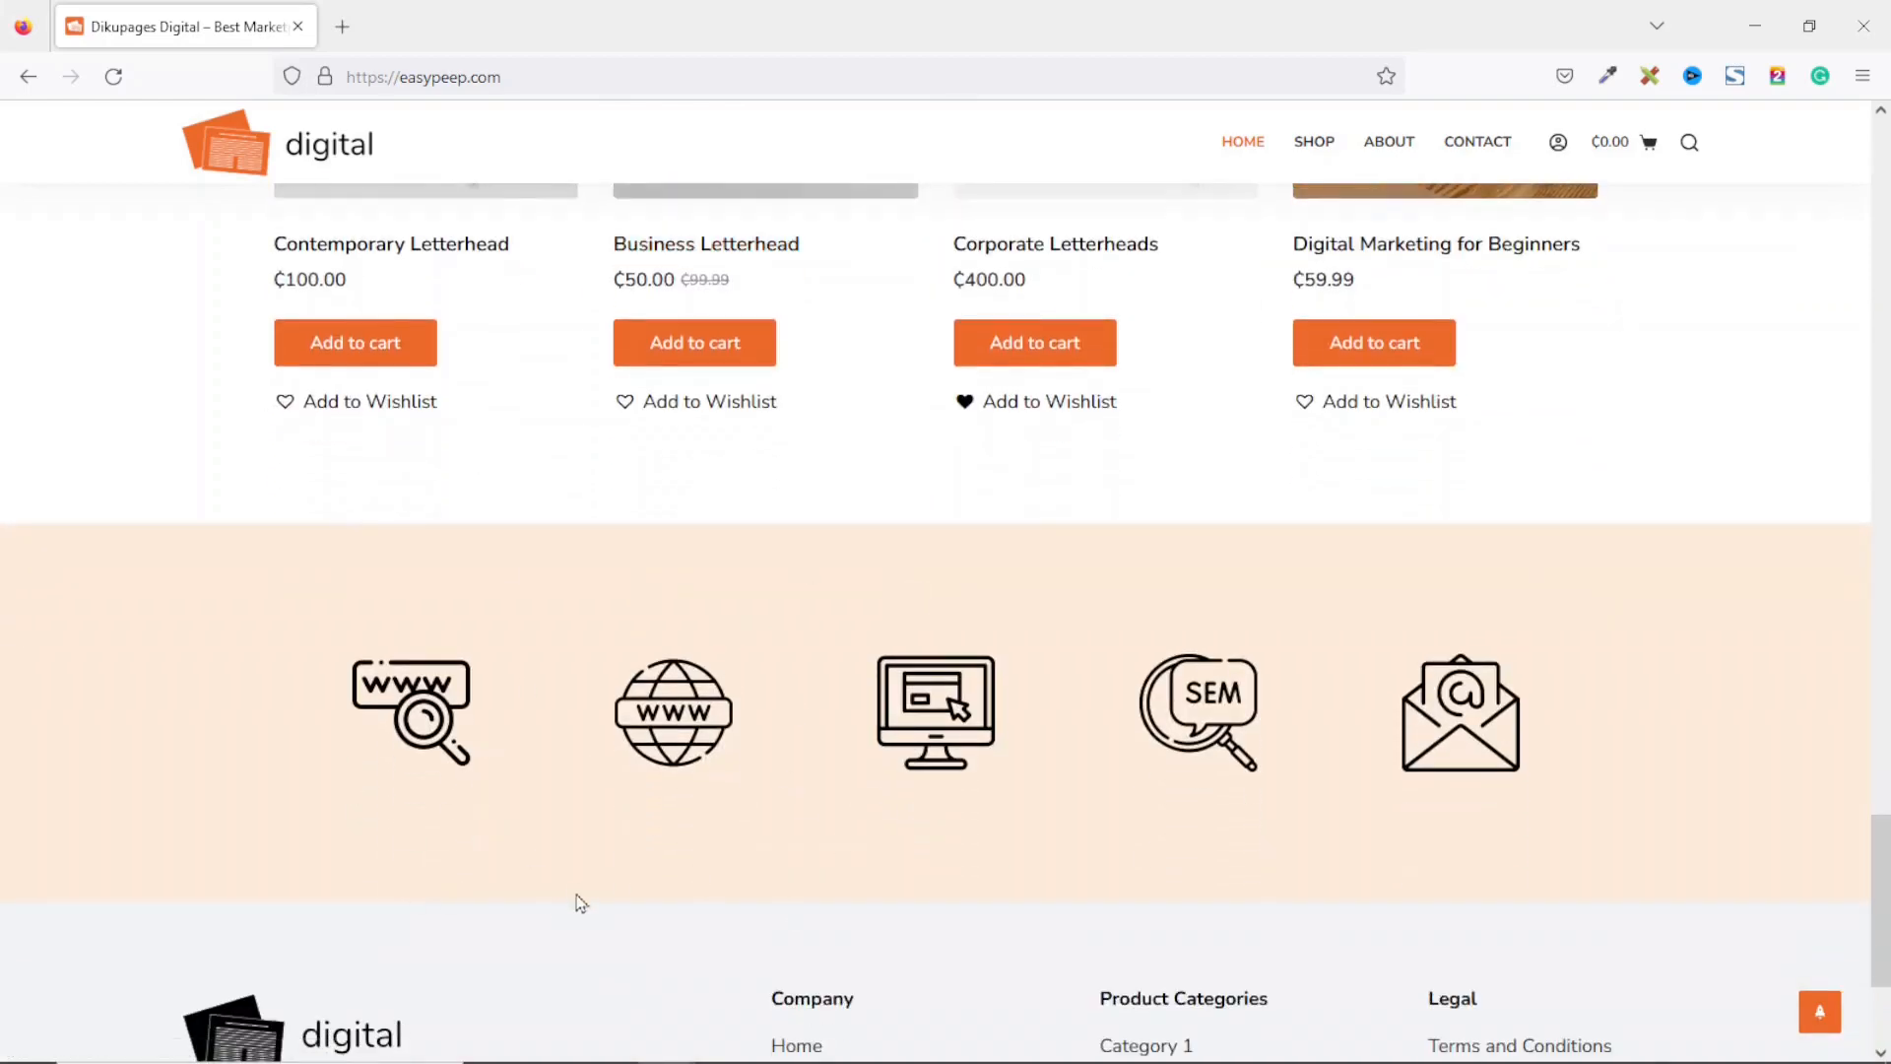
{"action": "left_click", "coordinate": [1819, 1011]}
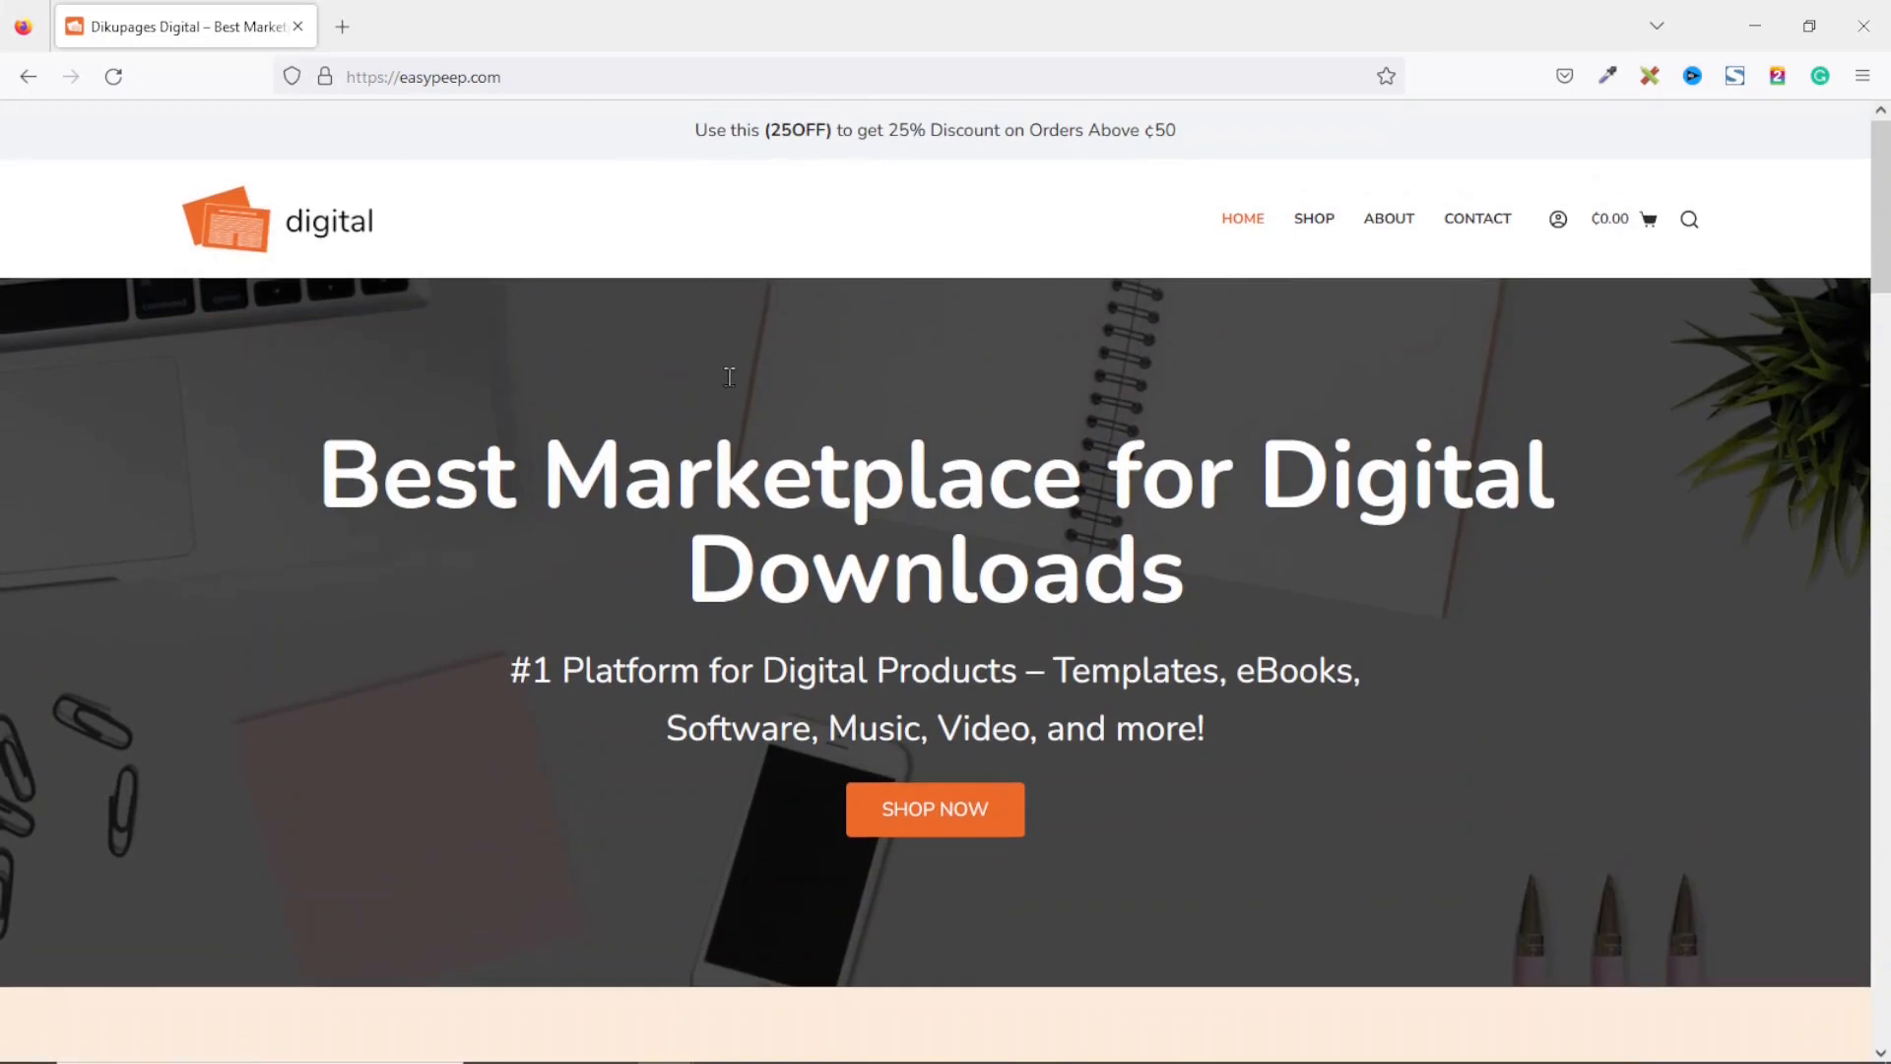
{"action": "left_click_drag", "start_coordinate": [1889, 286], "coordinate": [1888, 1044]}
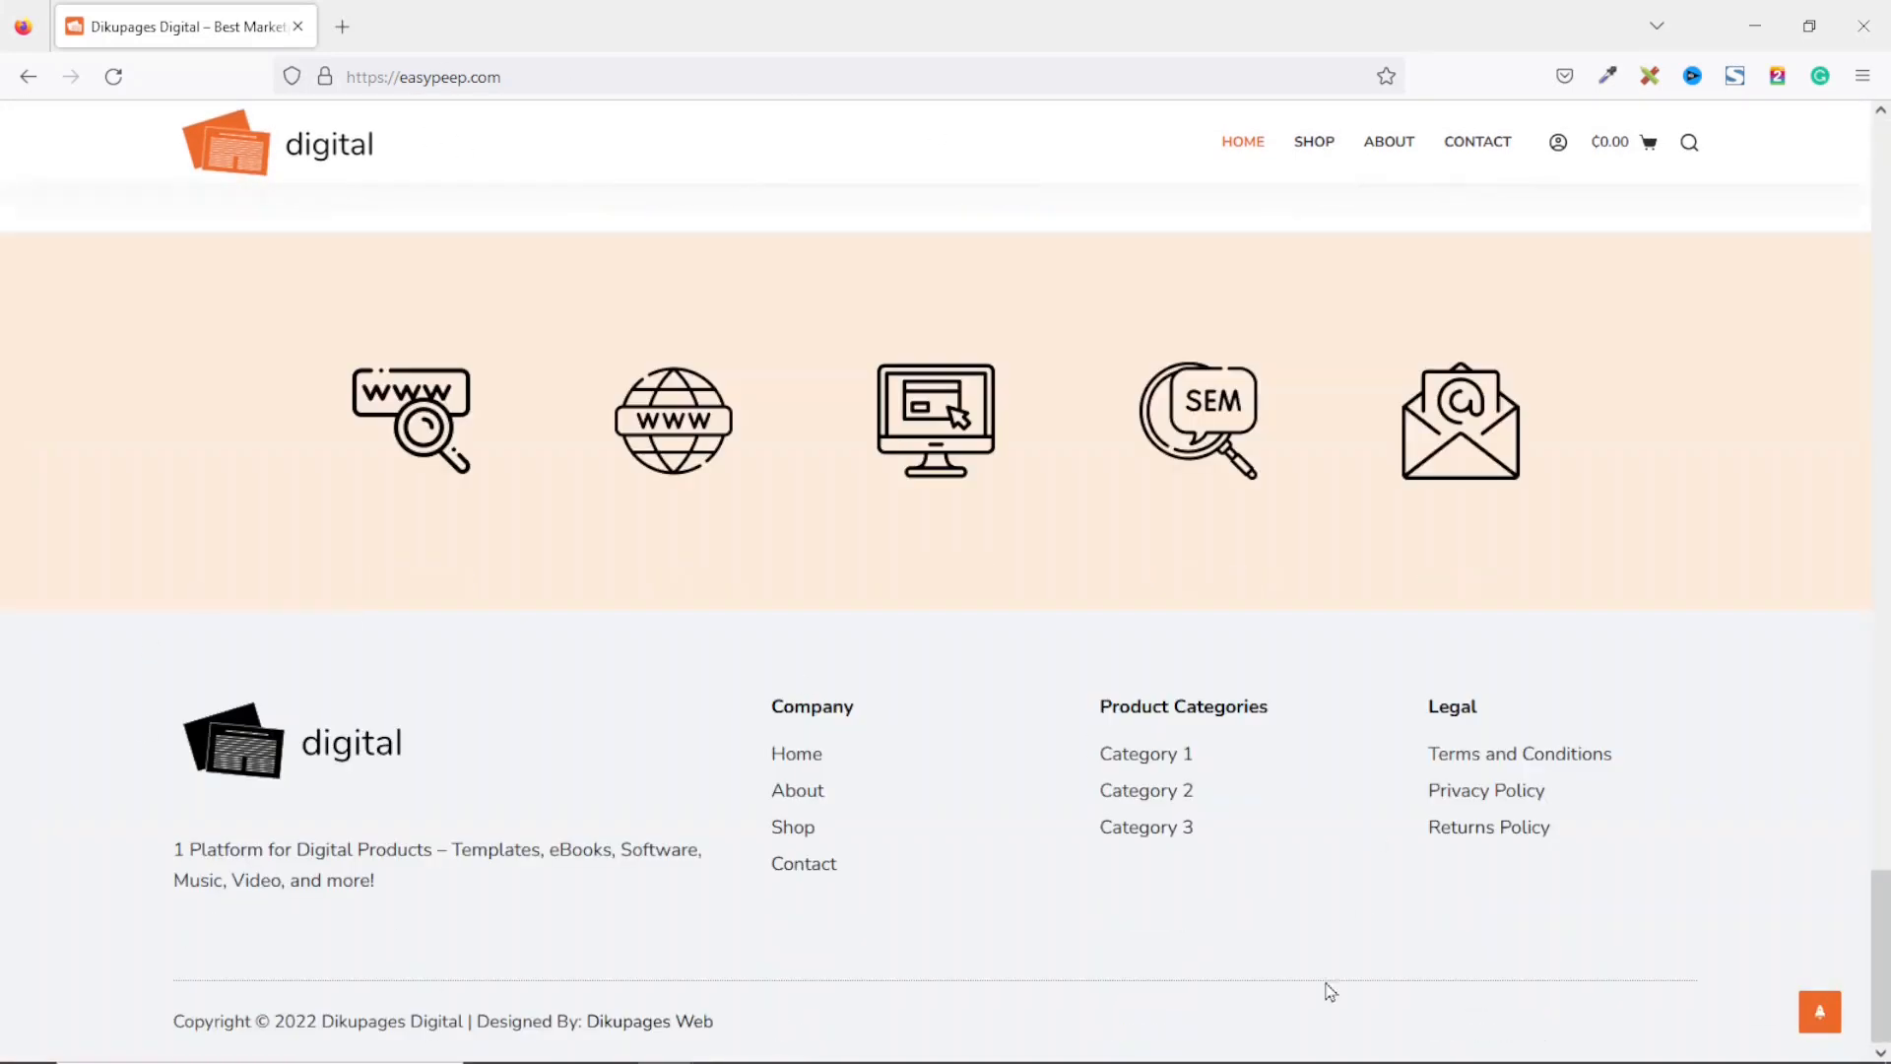
{"action": "left_click", "coordinate": [1815, 1011]}
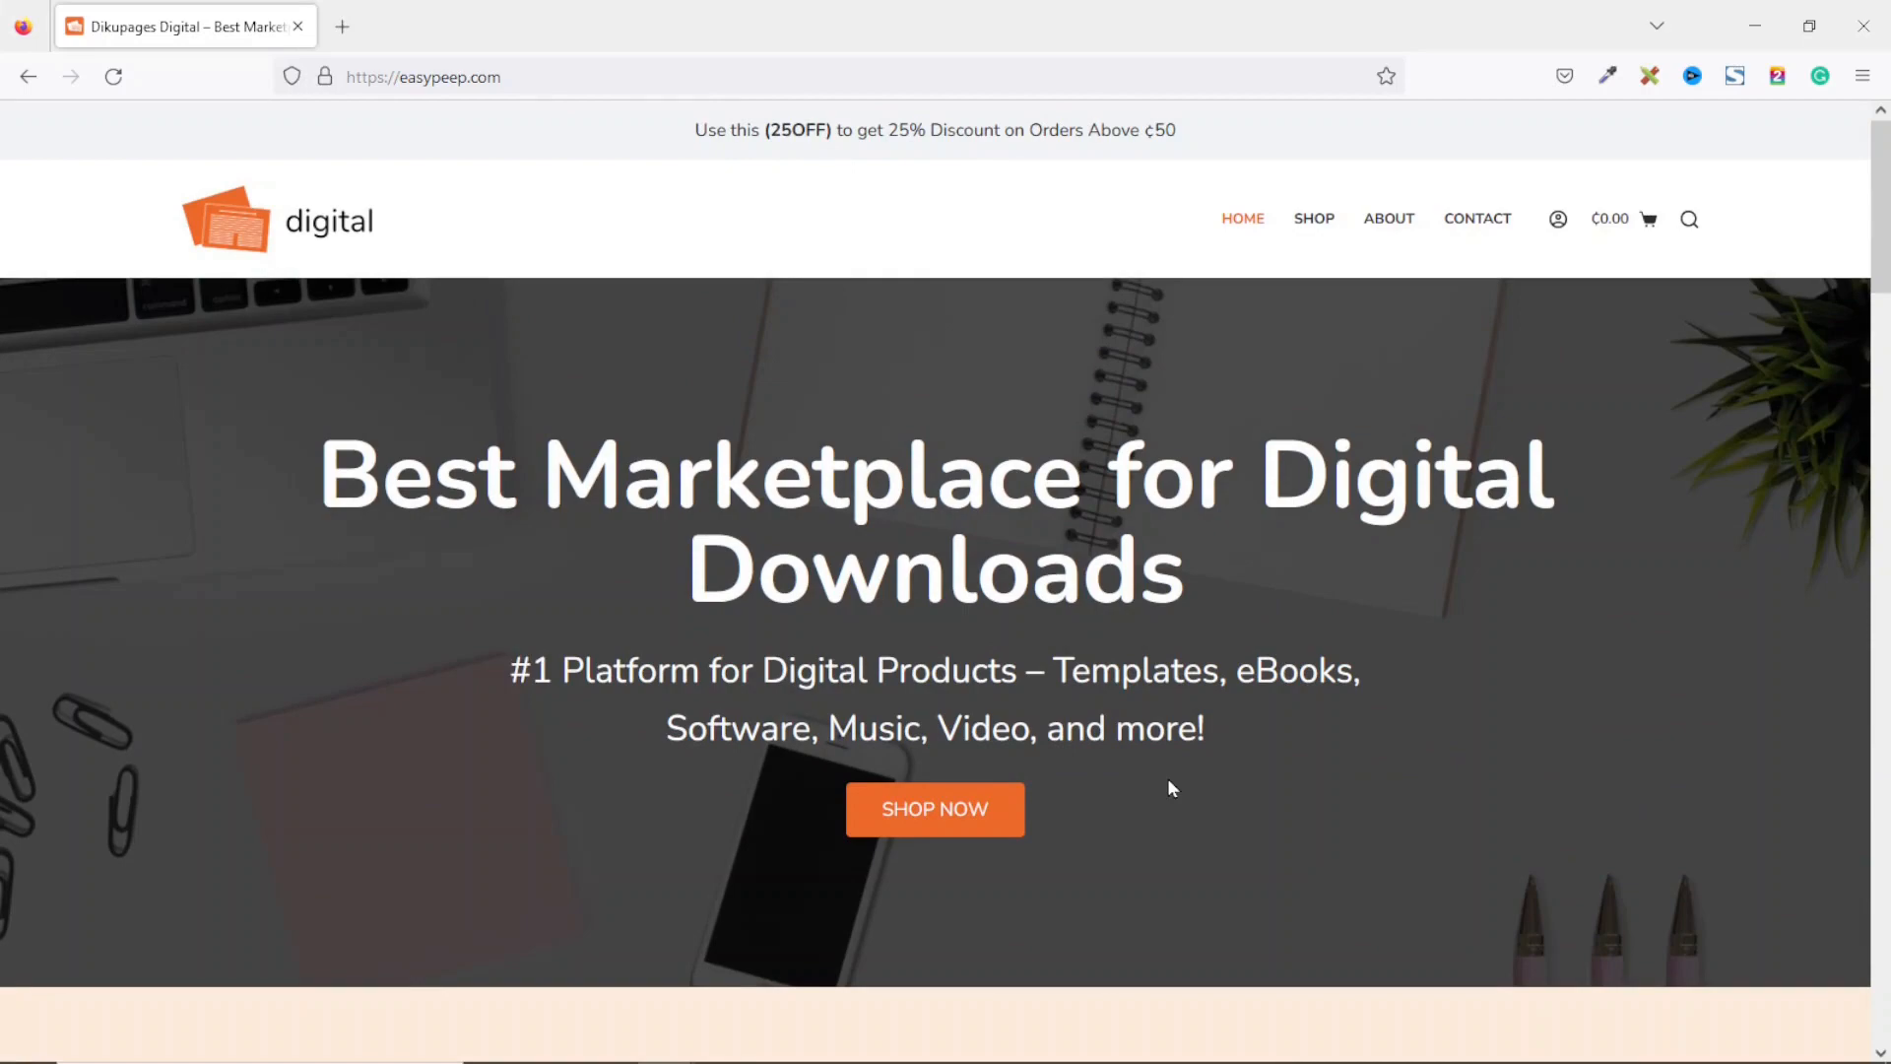
{"action": "scroll", "coordinate": [1316, 695], "scroll_direction": "down", "scroll_amount": 10}
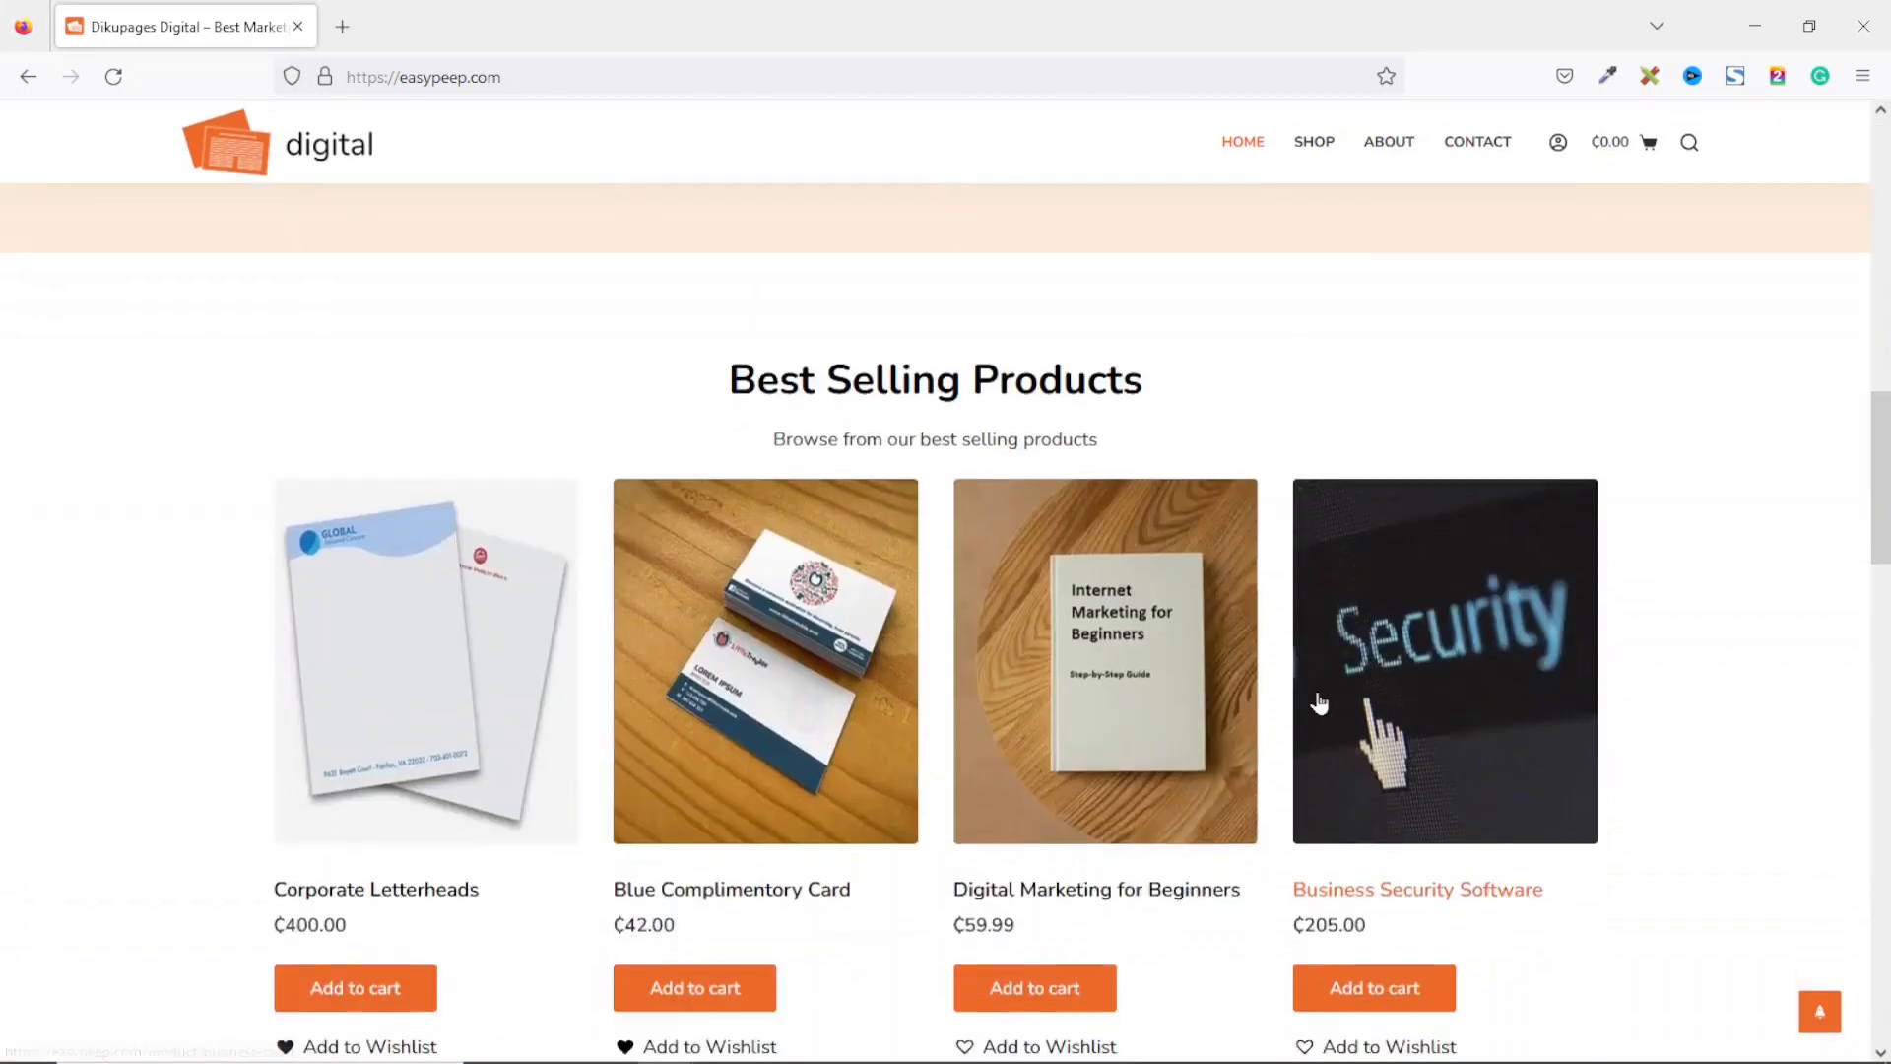
{"action": "scroll", "coordinate": [1318, 705], "scroll_direction": "down", "scroll_amount": 10}
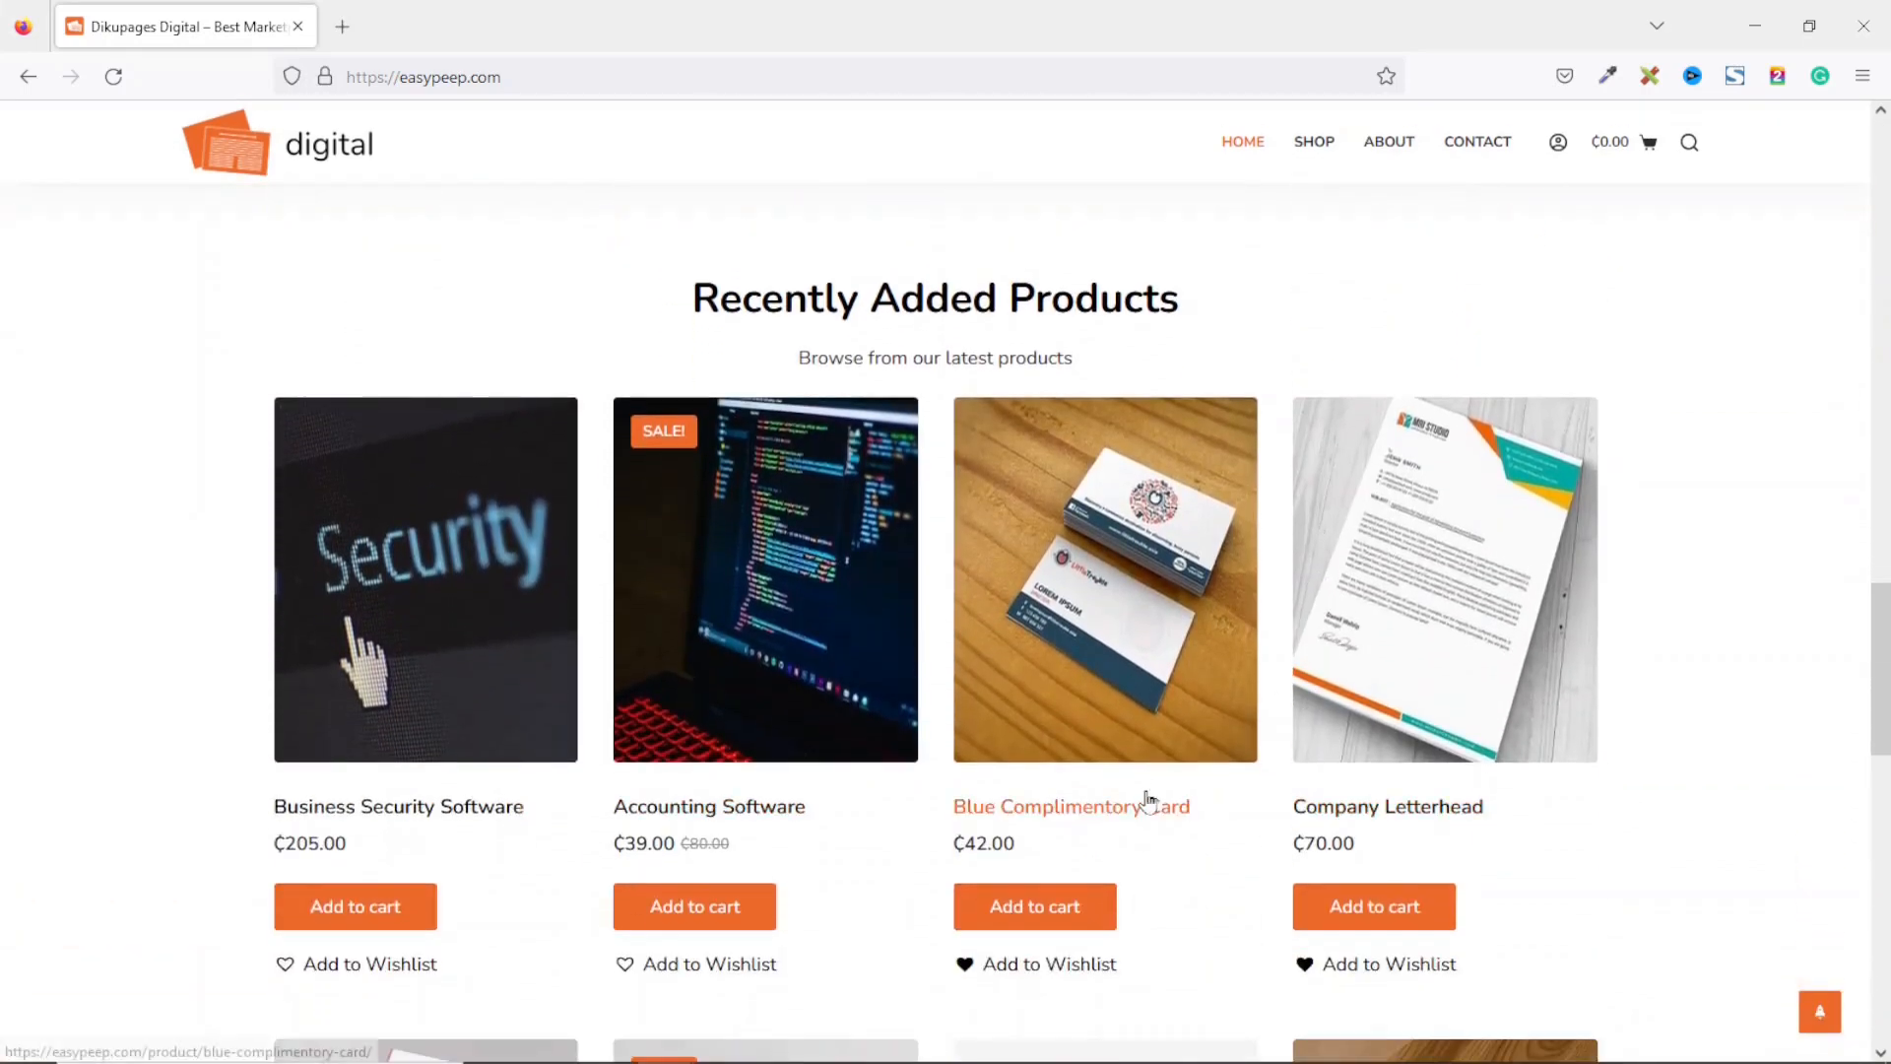
{"action": "scroll", "coordinate": [1148, 800], "scroll_direction": "down", "scroll_amount": 3}
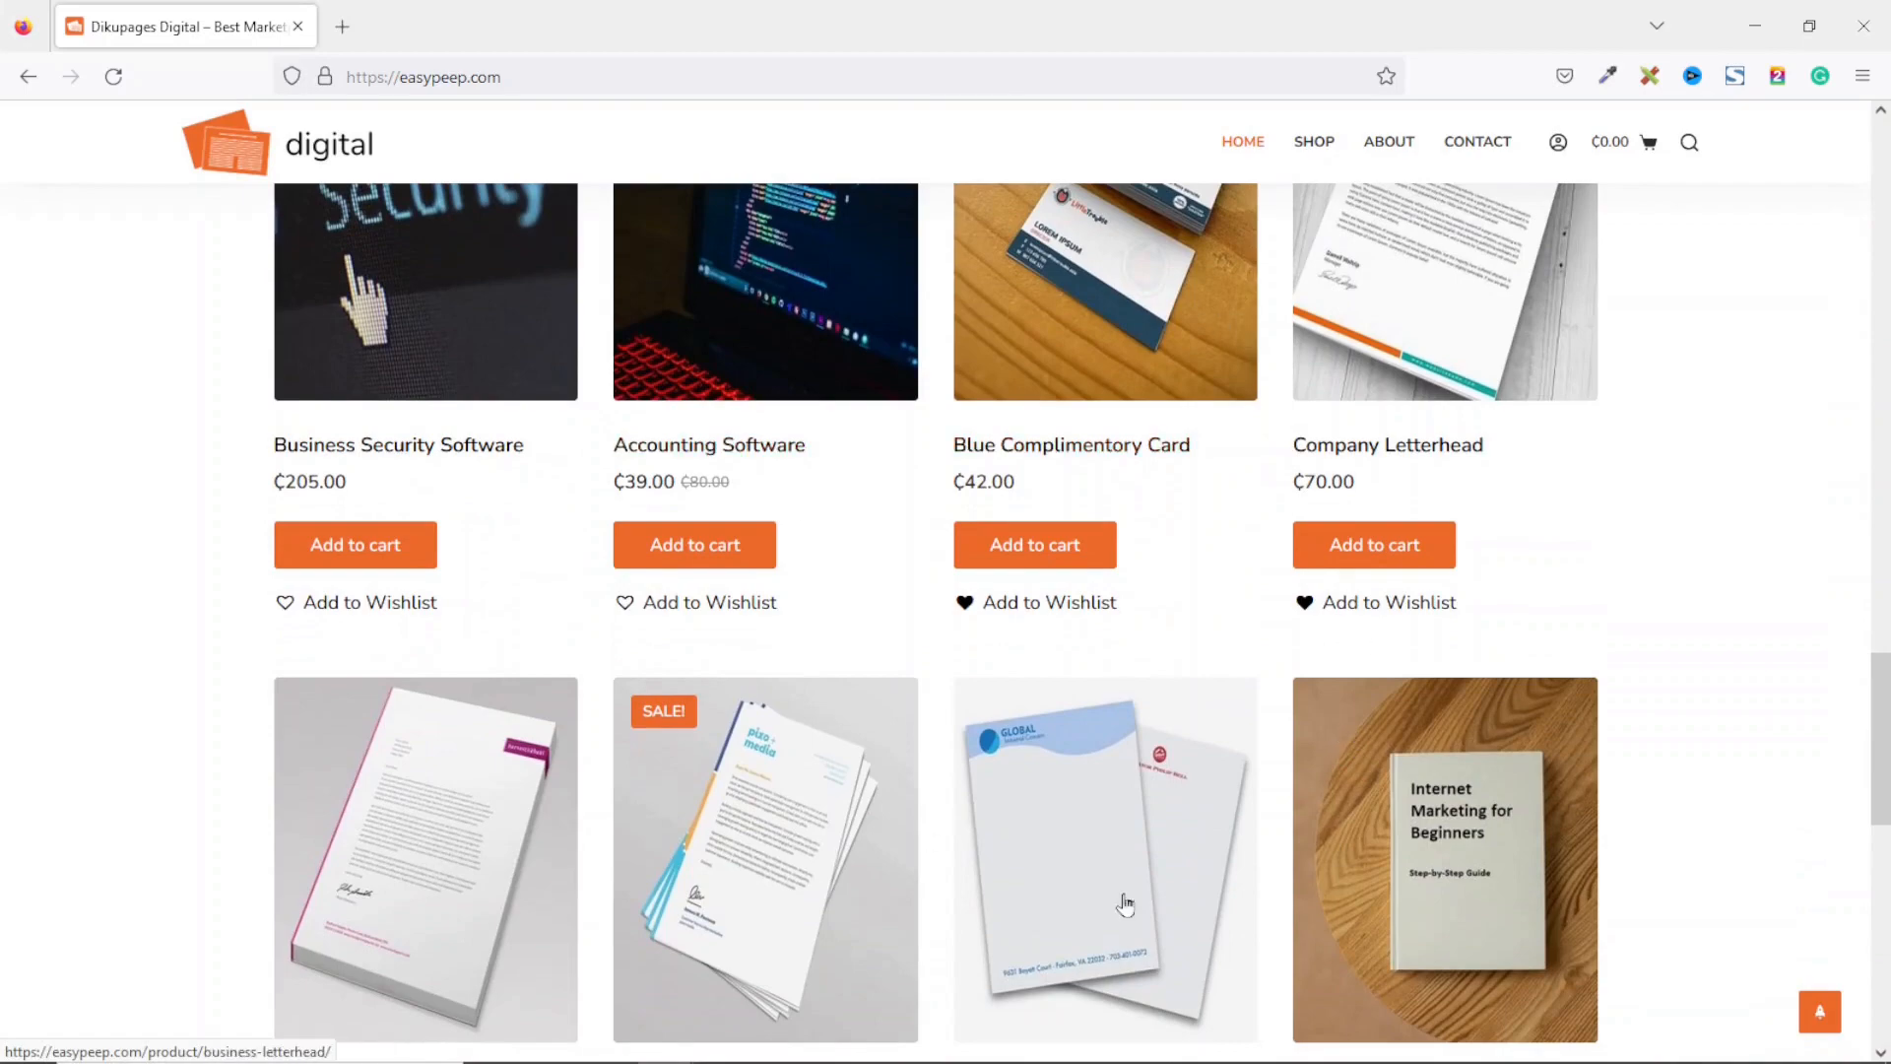
{"action": "left_click", "coordinate": [1819, 1012]}
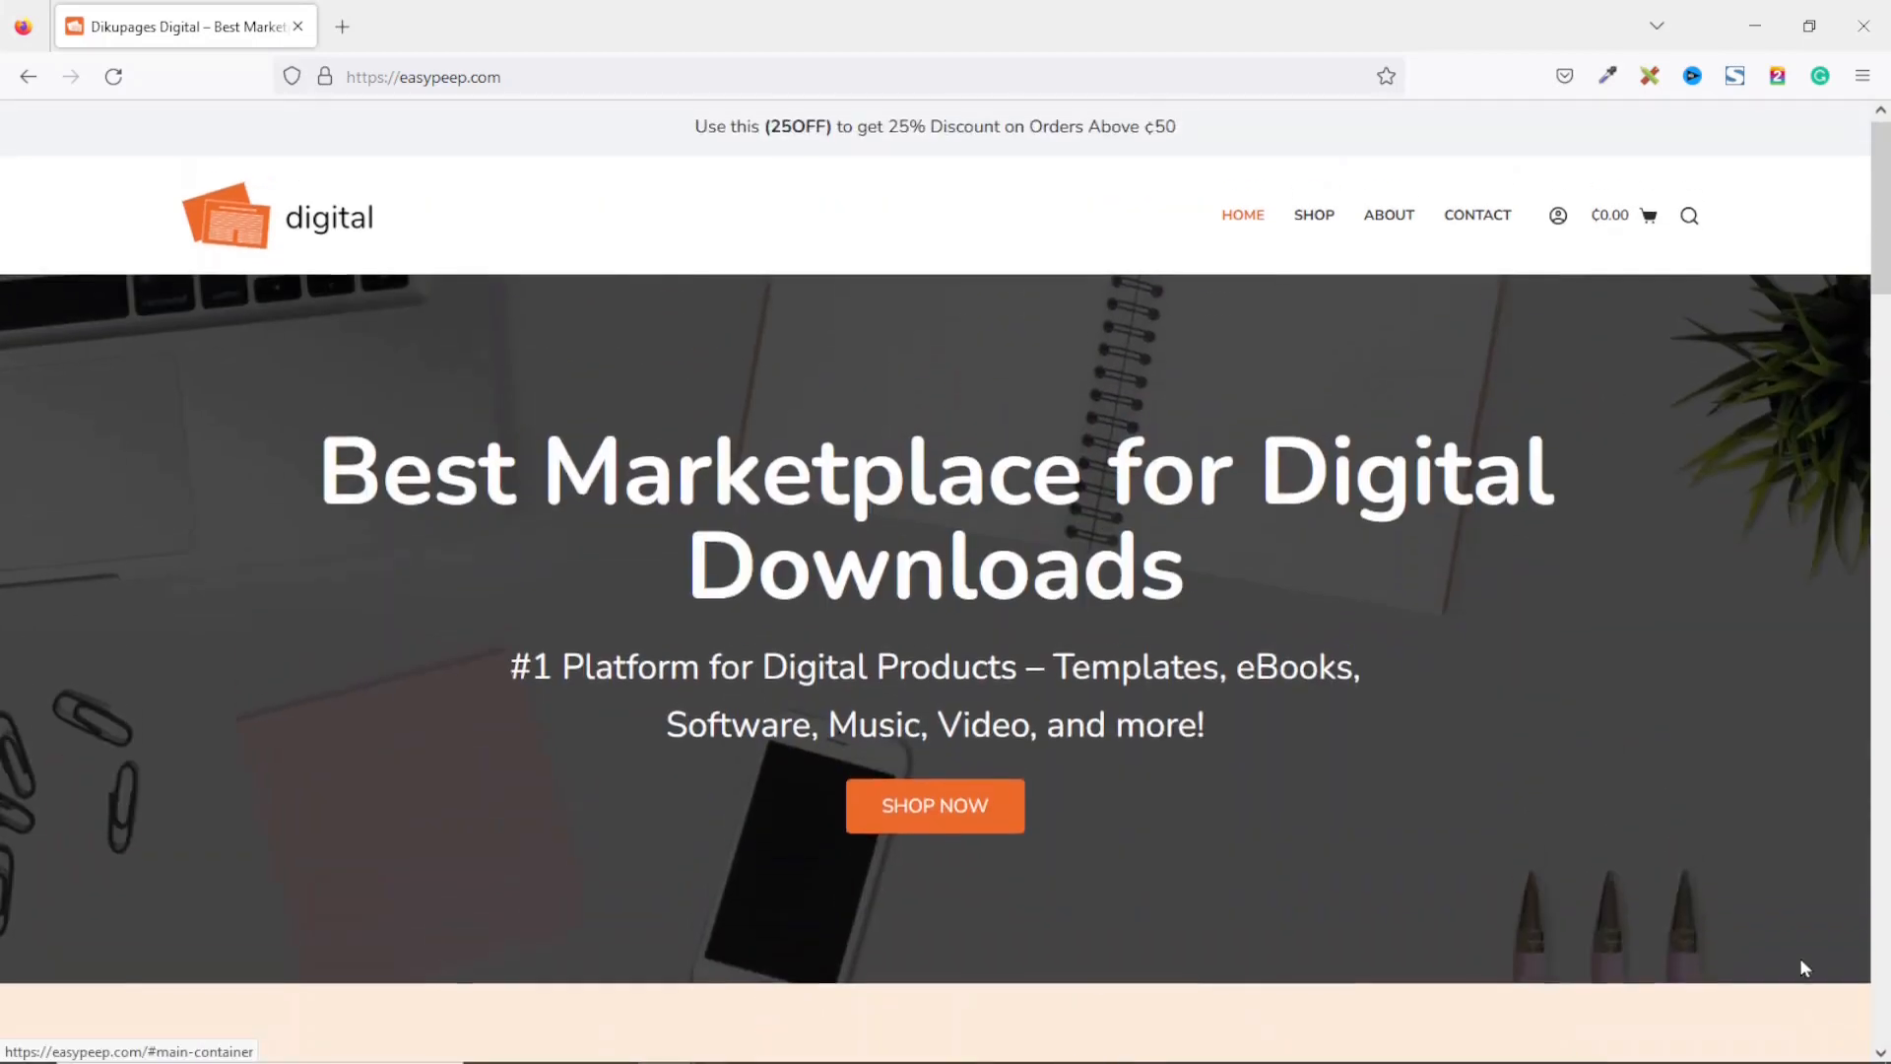
{"action": "scroll", "coordinate": [1669, 690], "scroll_direction": "down", "scroll_amount": 9}
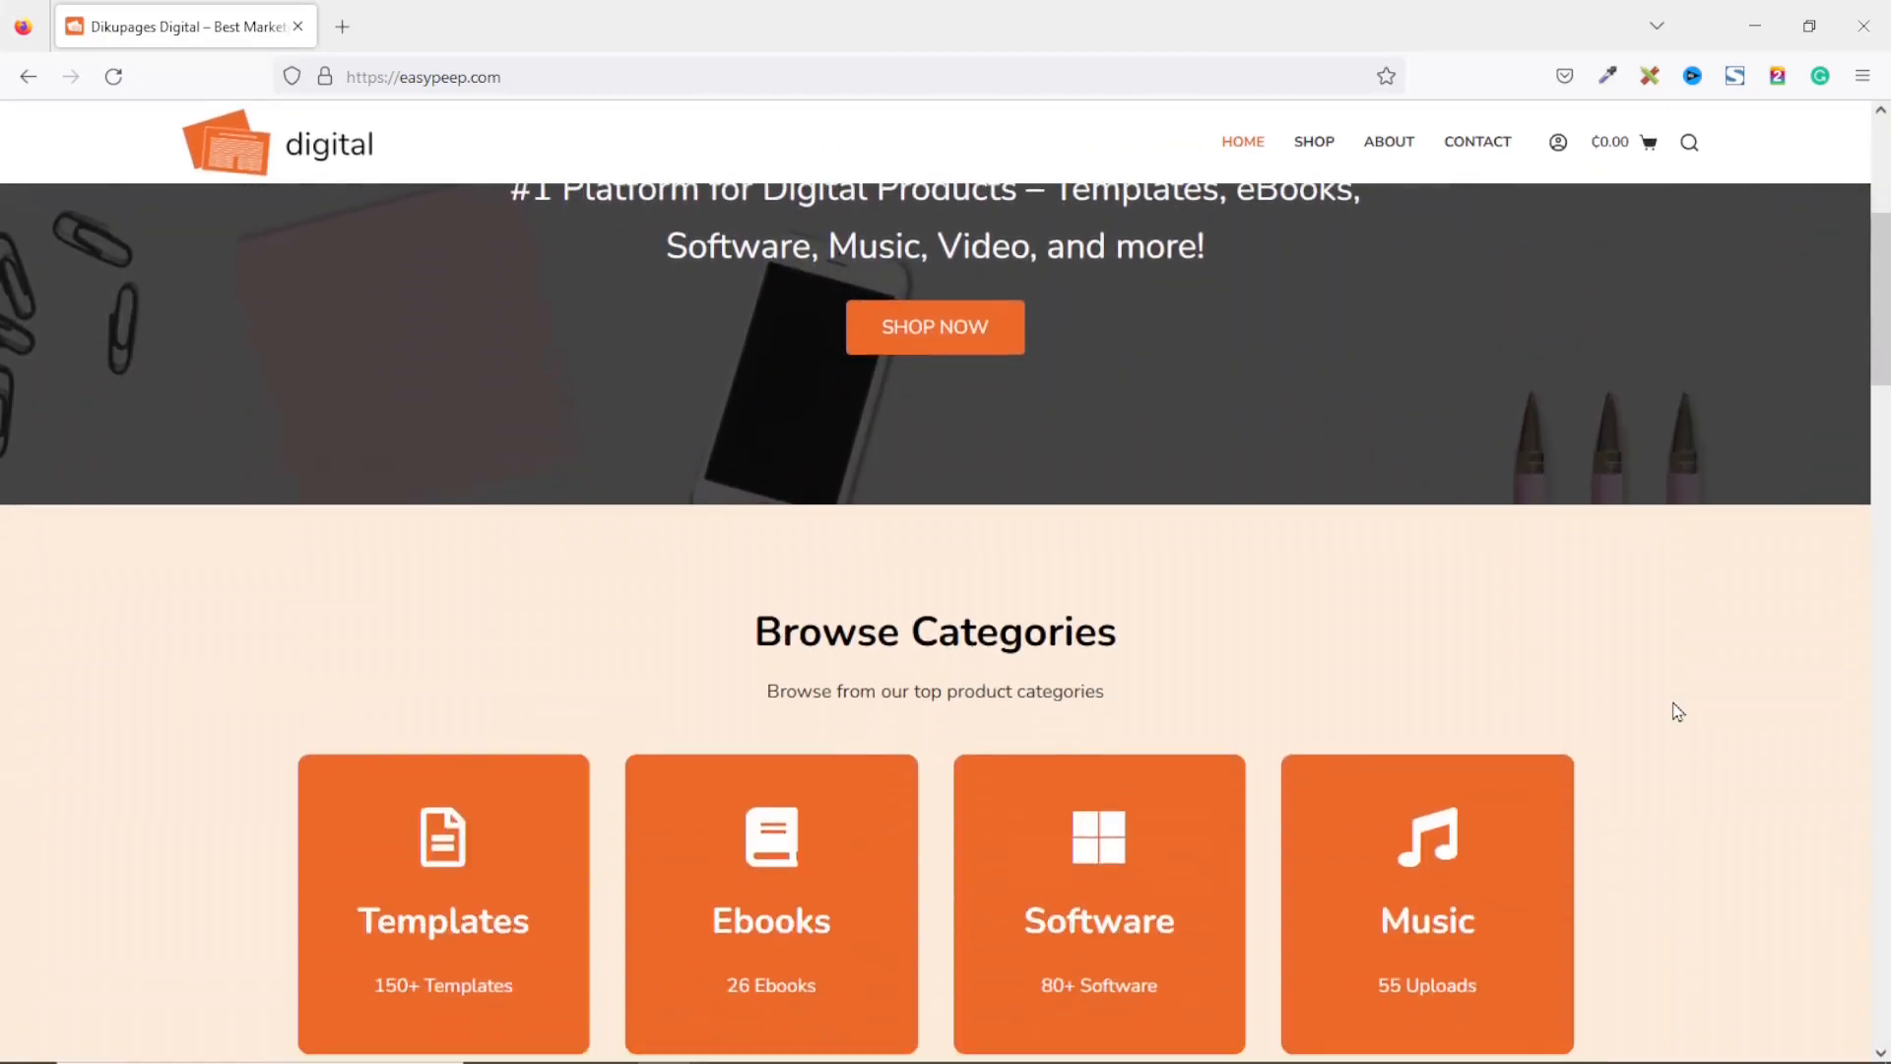
{"action": "scroll", "coordinate": [1678, 713], "scroll_direction": "down", "scroll_amount": 10}
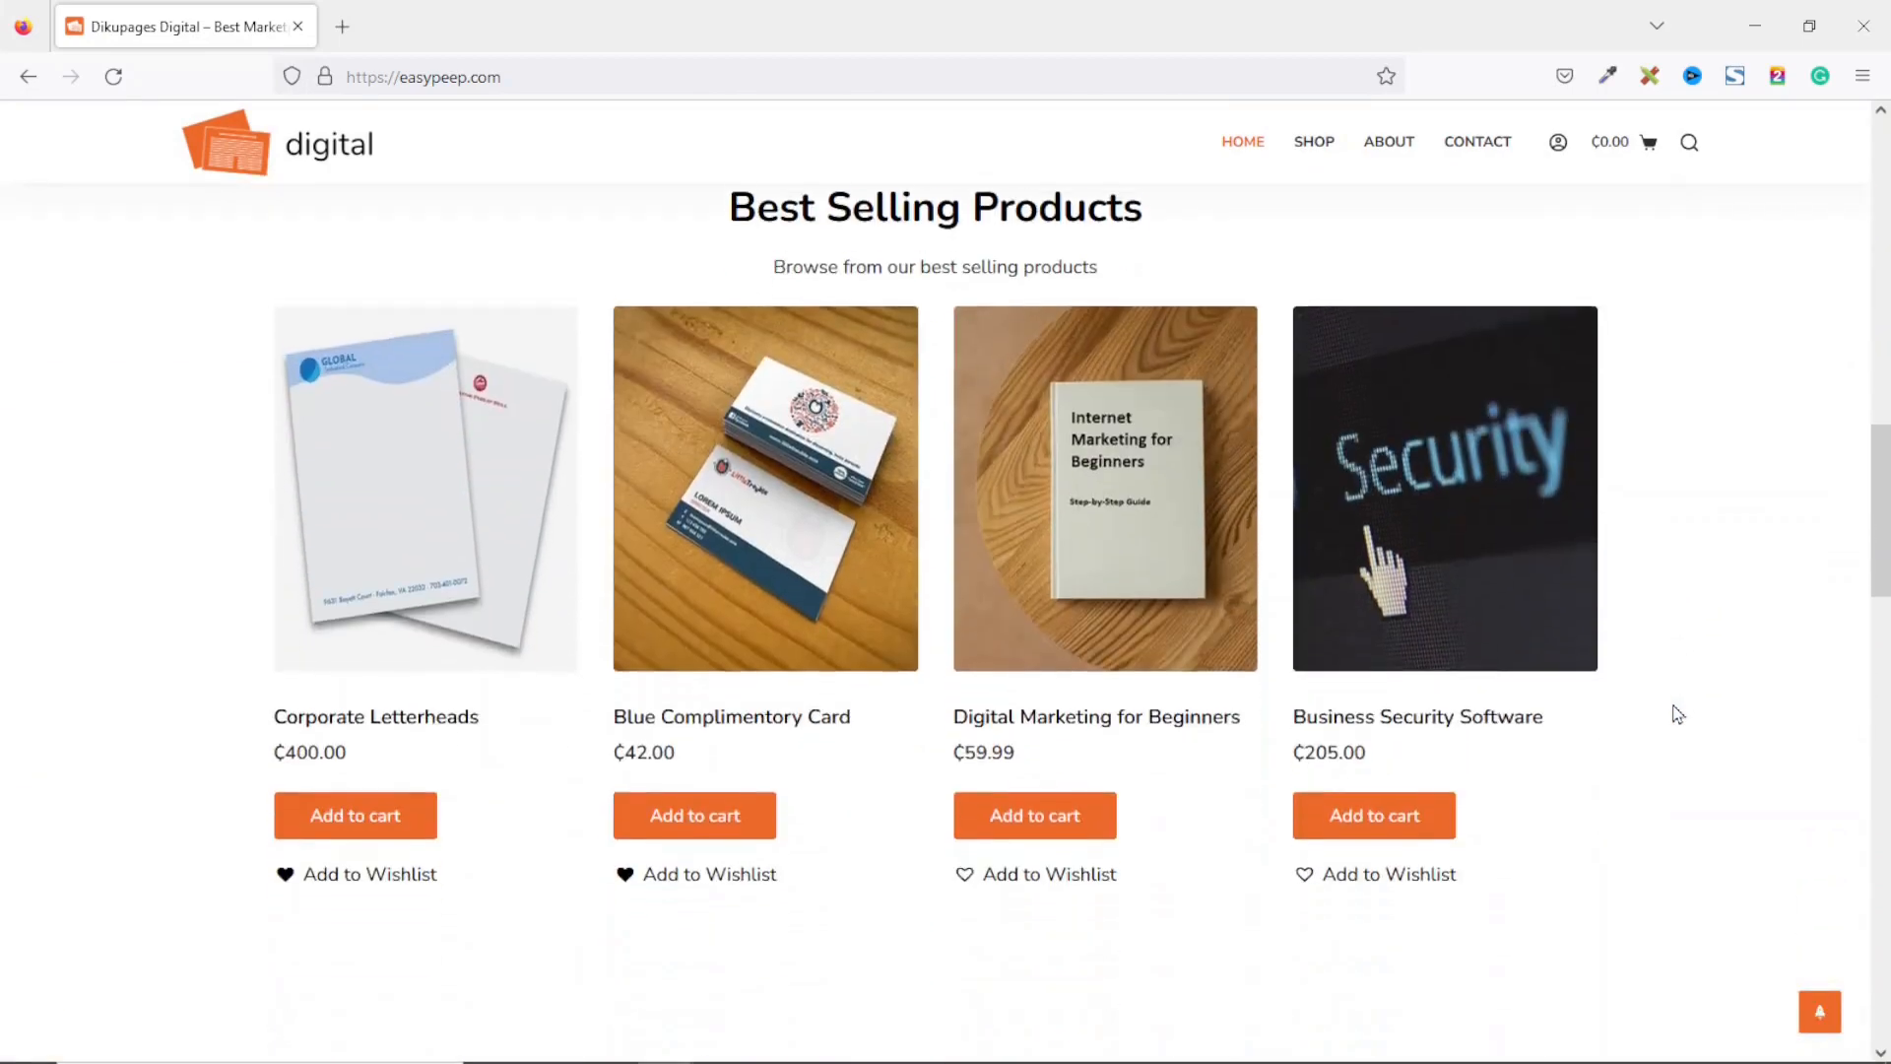
{"action": "scroll", "coordinate": [1680, 717], "scroll_direction": "down", "scroll_amount": 10}
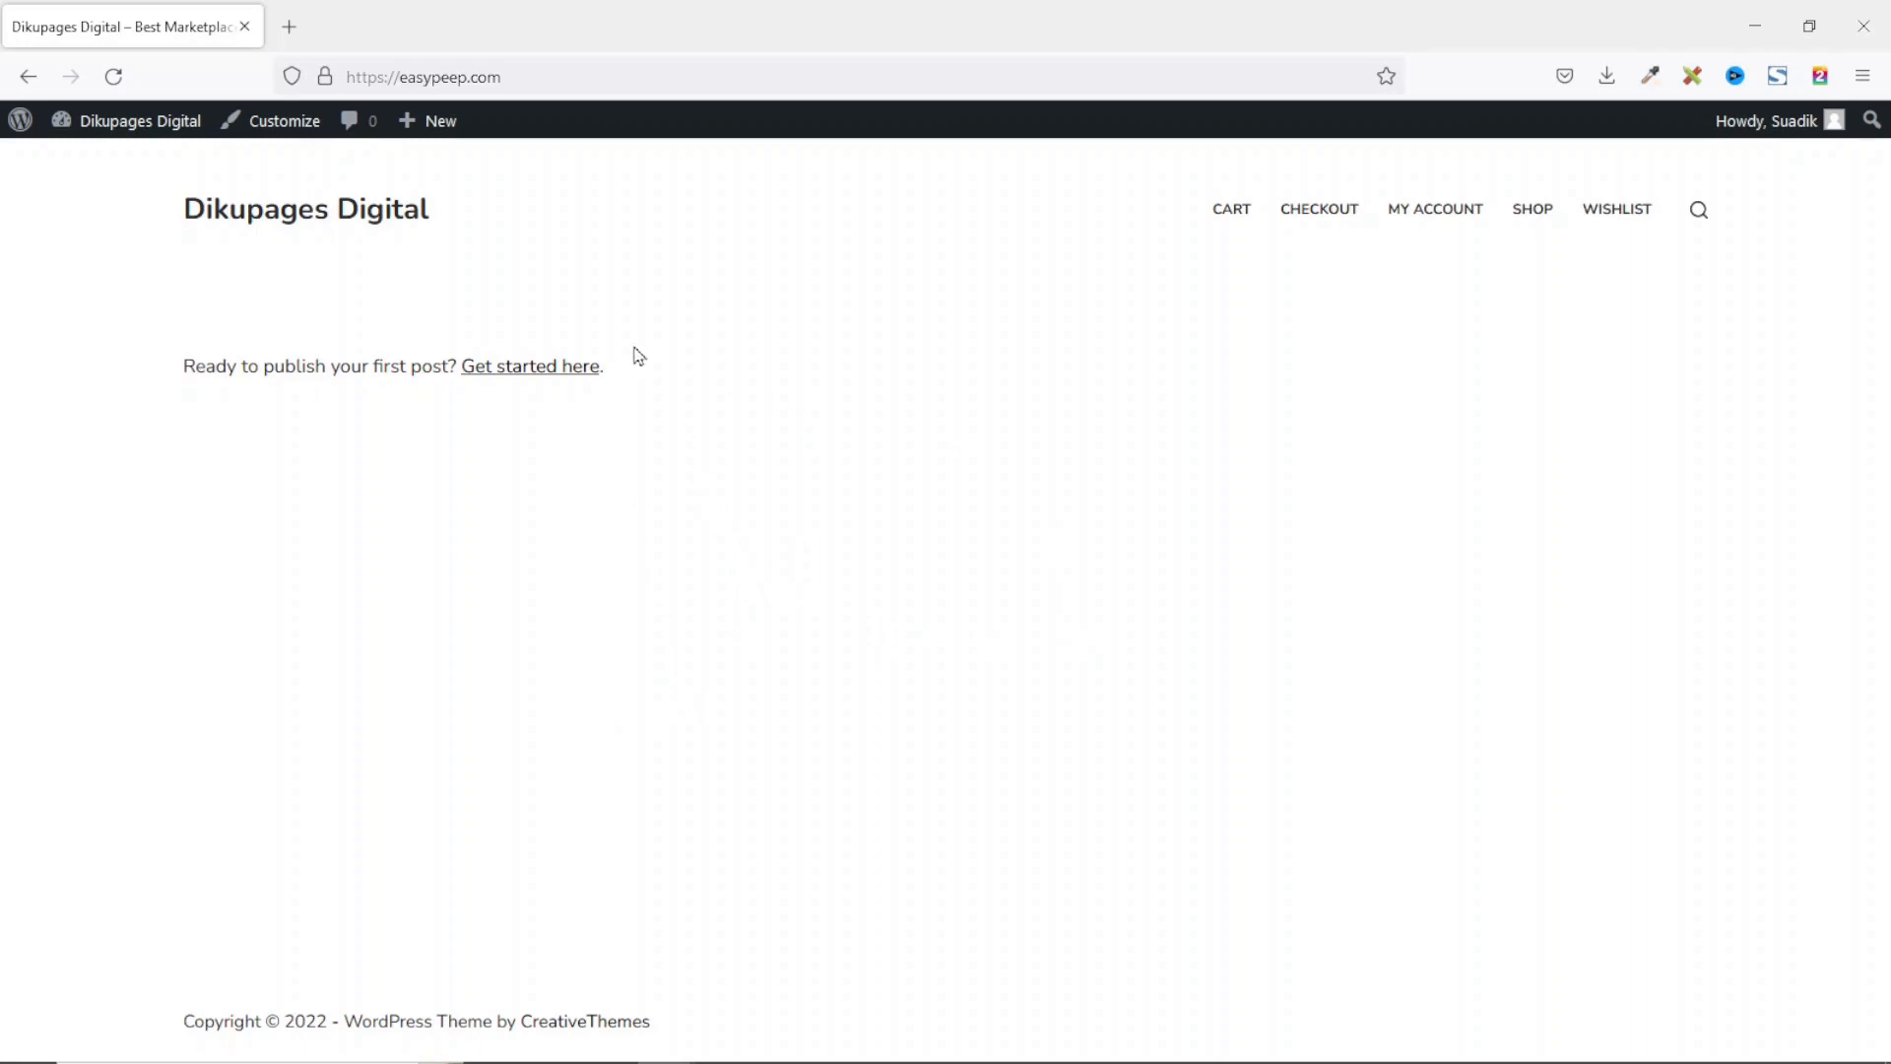
Step: Start a new page from the site's admin dashboard and turn off the block editor's fullscreen mode
{"action": "mouse_move", "coordinate": [441, 132]}
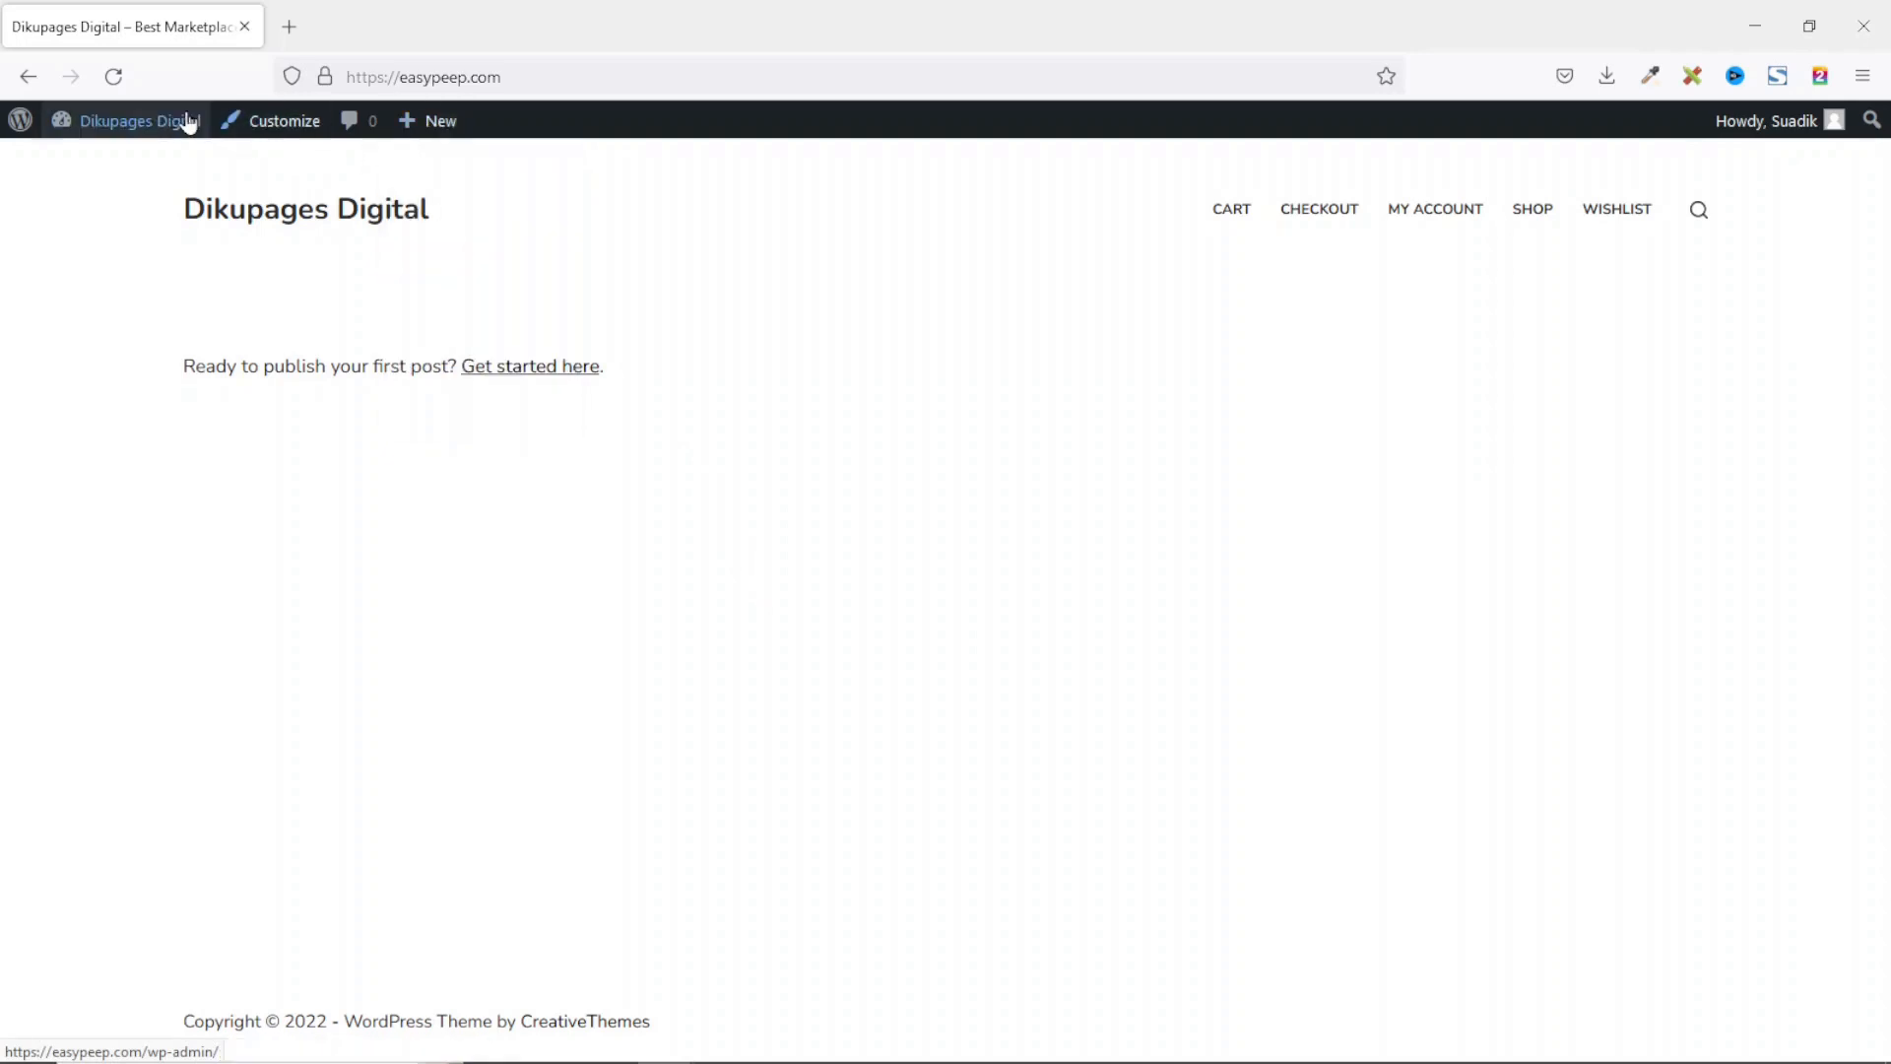
{"action": "mouse_move", "coordinate": [168, 120]}
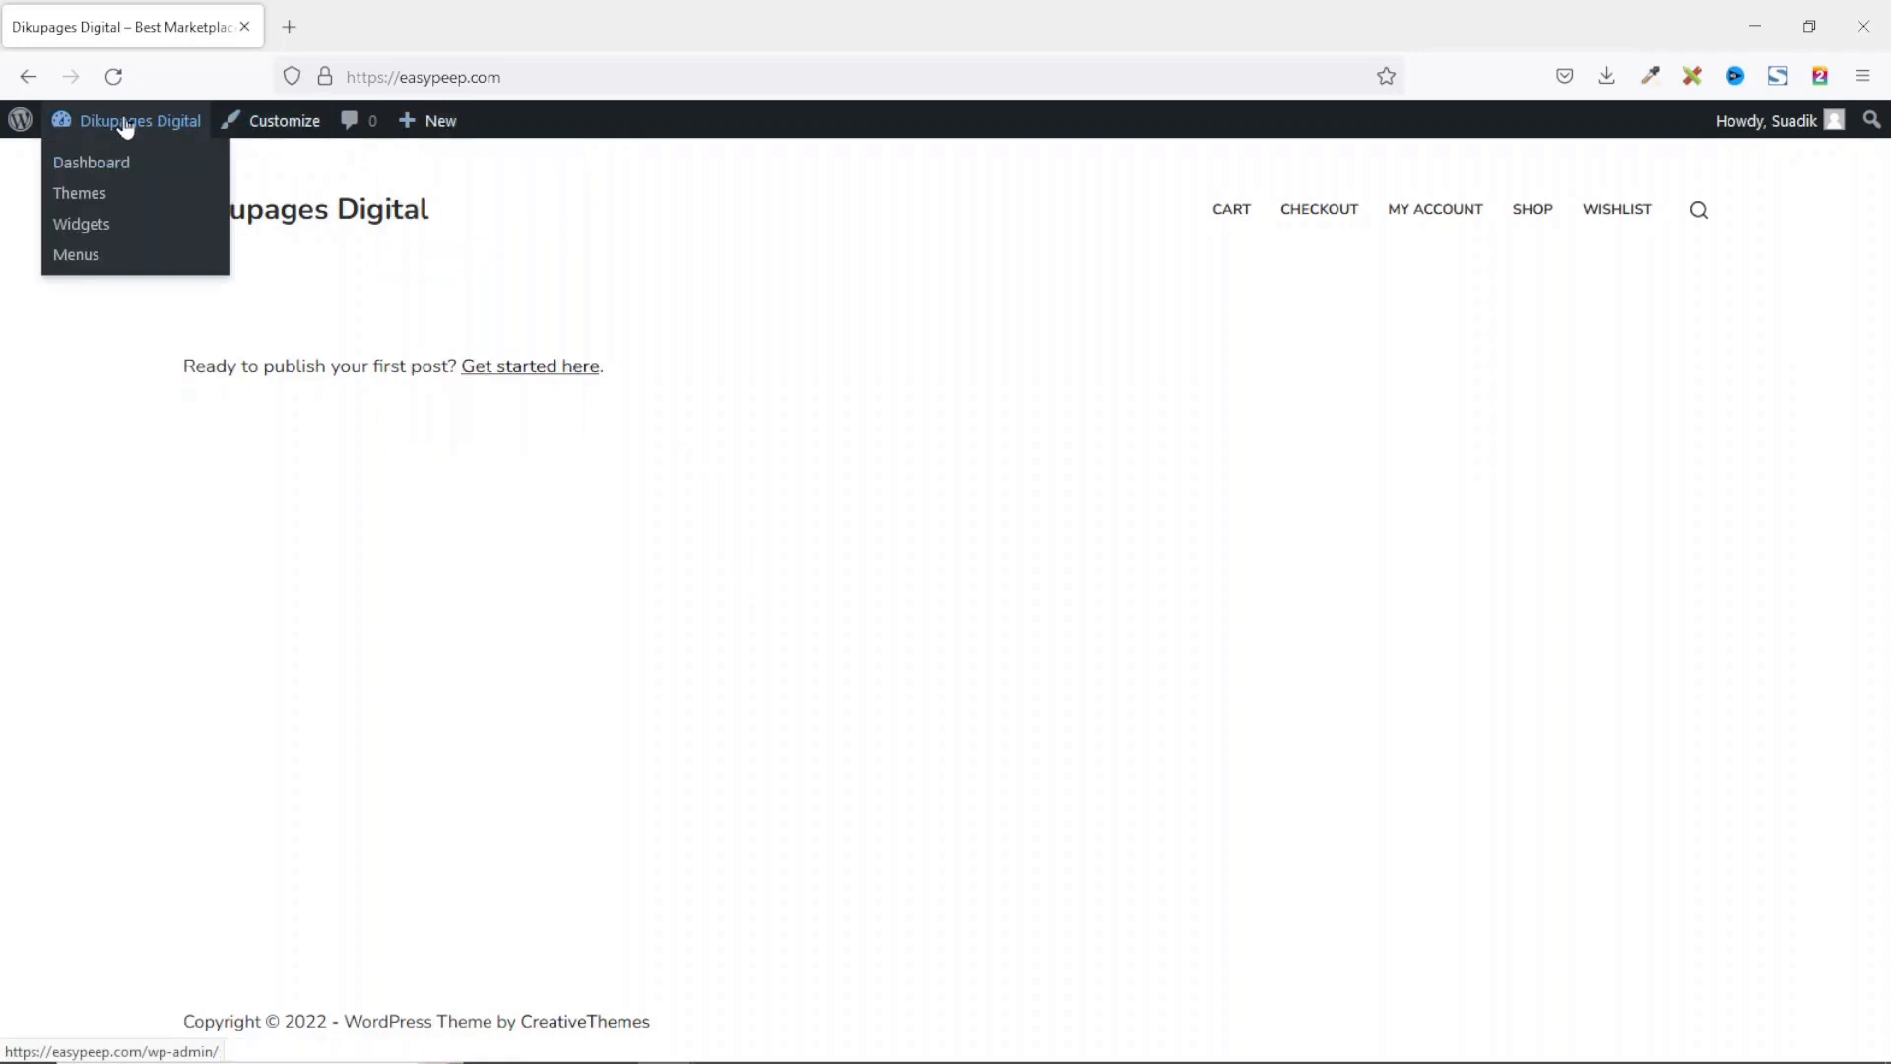
{"action": "left_click", "coordinate": [127, 122]}
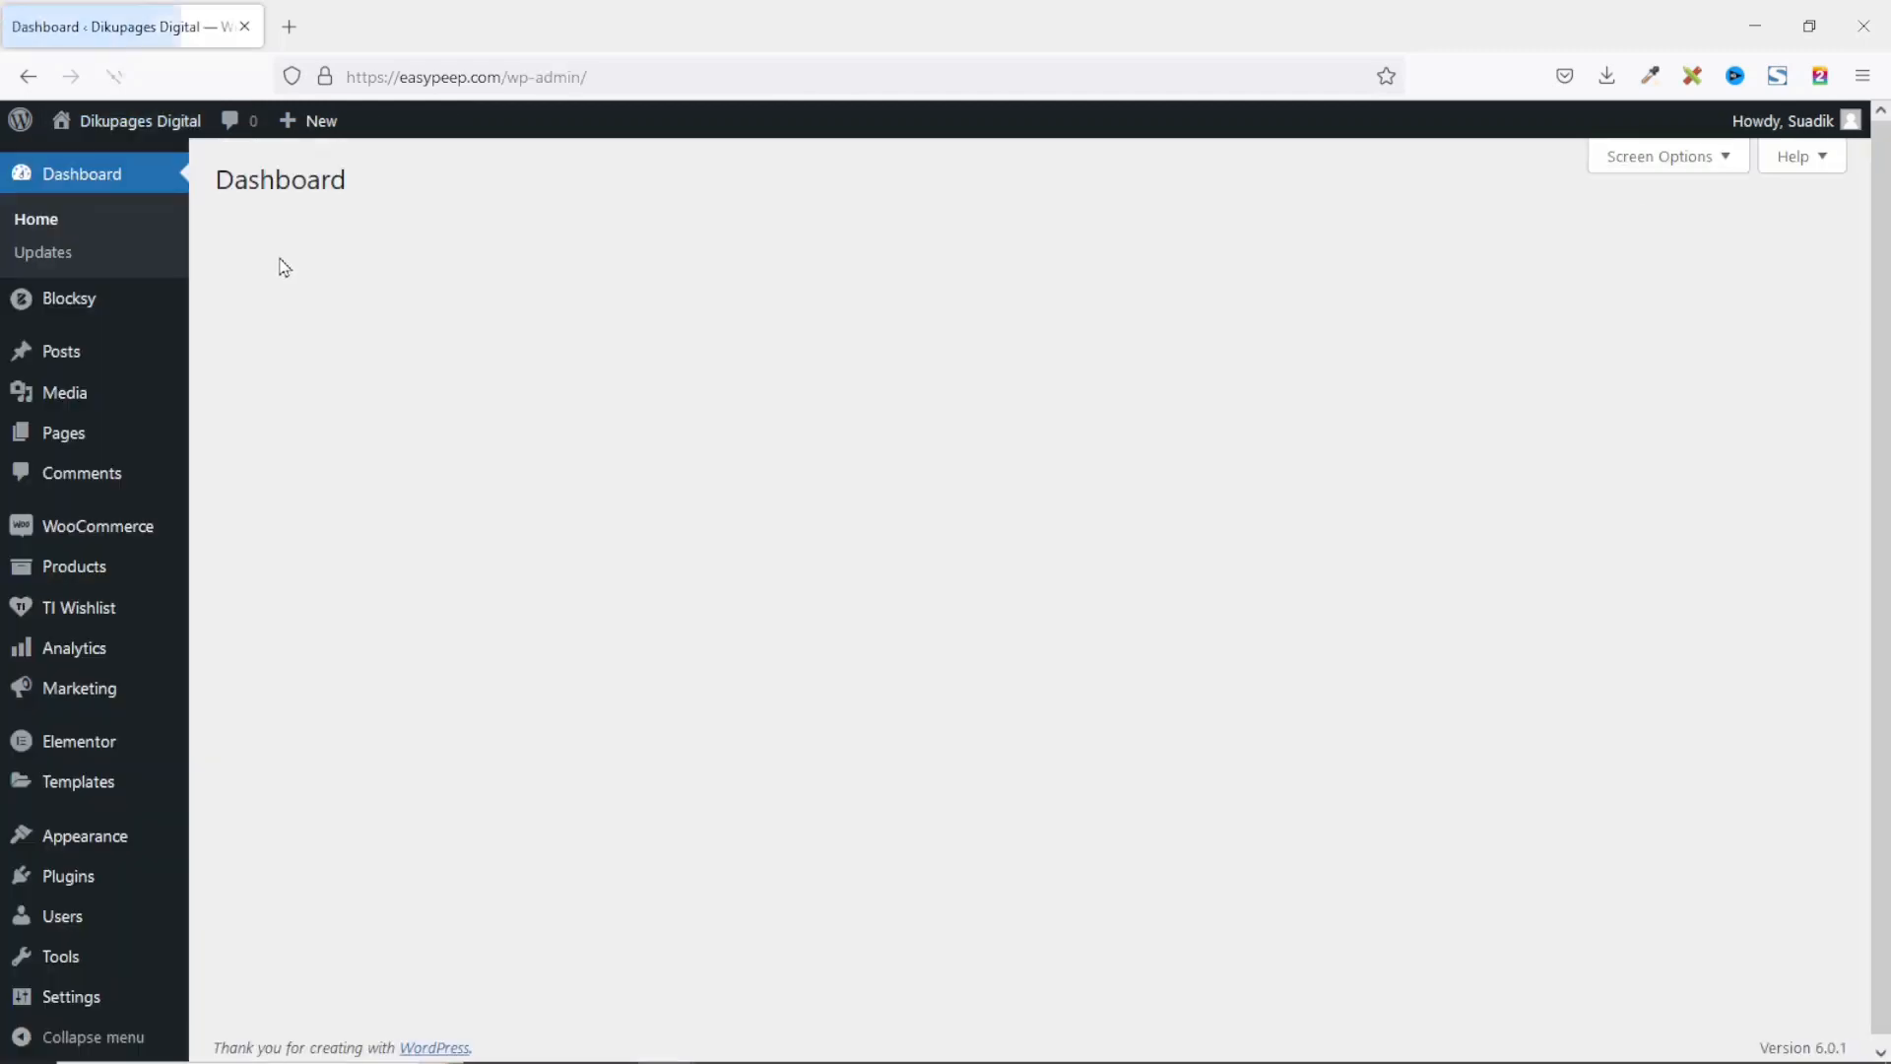
{"action": "mouse_move", "coordinate": [46, 432]}
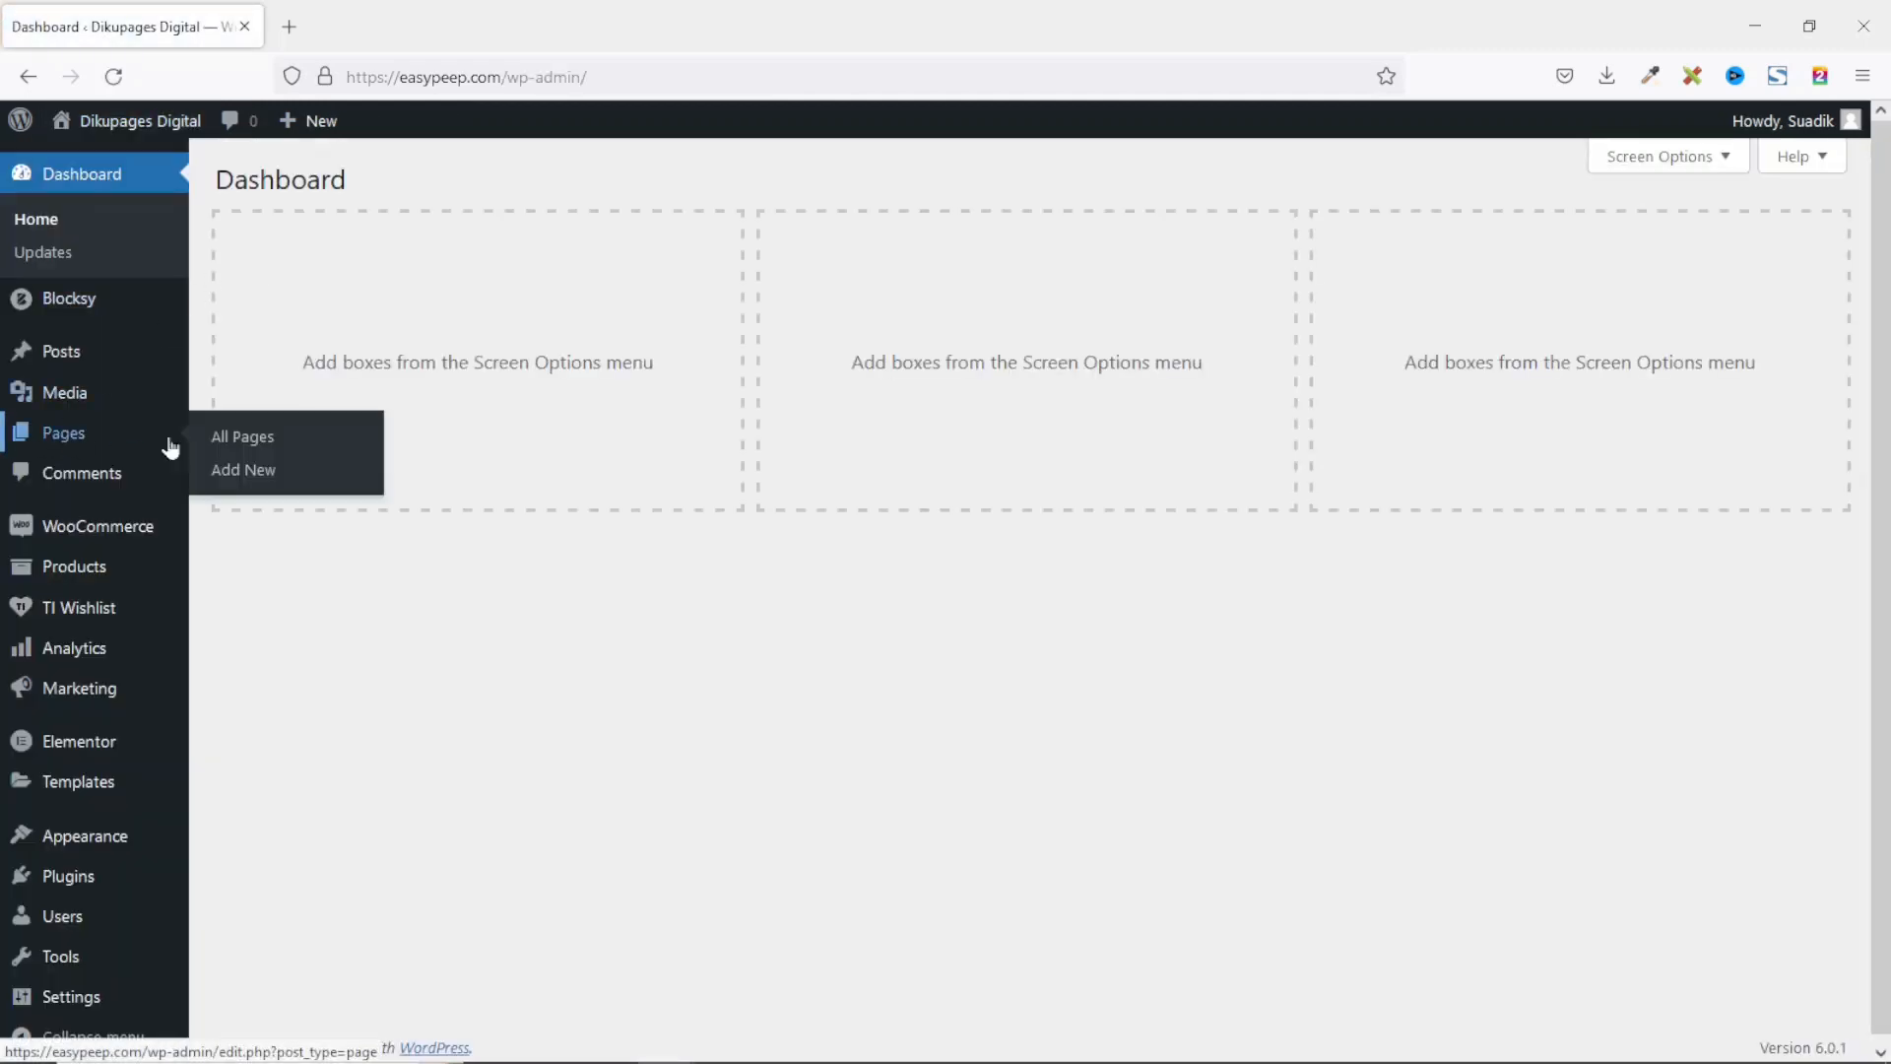
{"action": "left_click", "coordinate": [262, 477]}
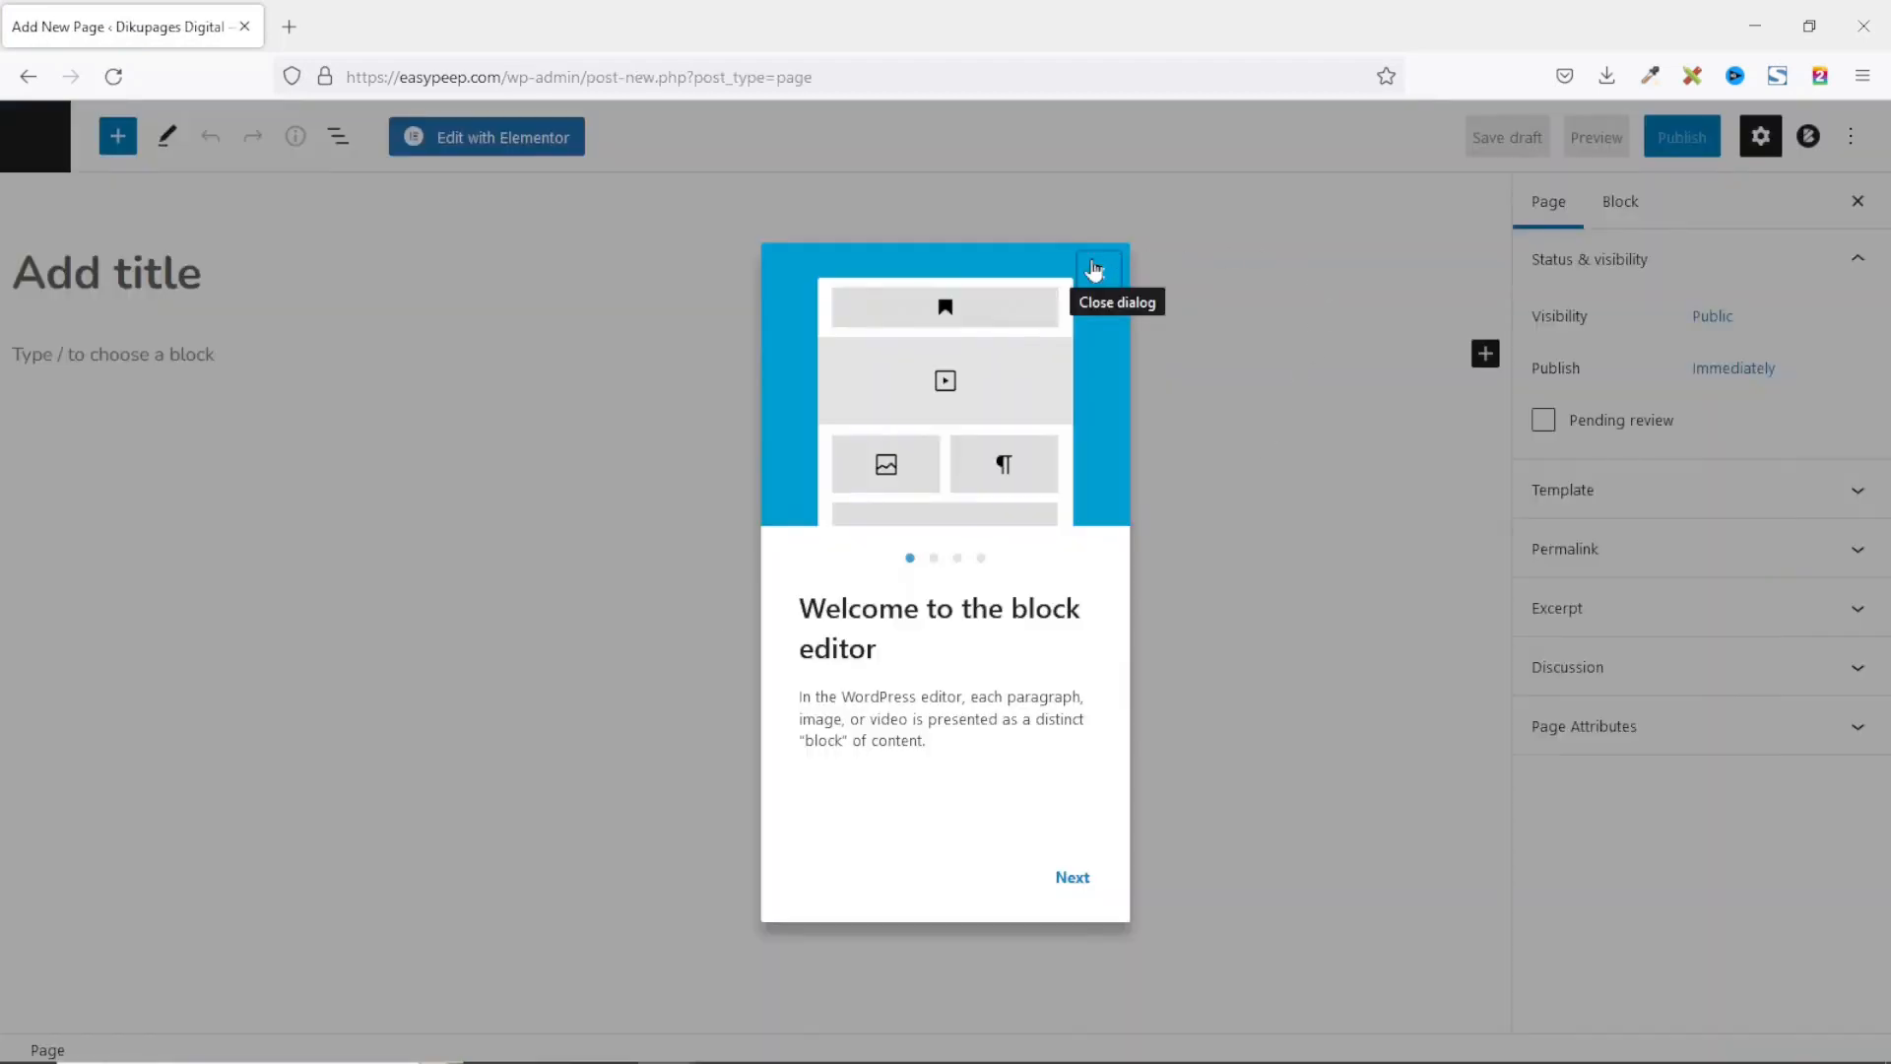
{"action": "left_click", "coordinate": [1100, 277]}
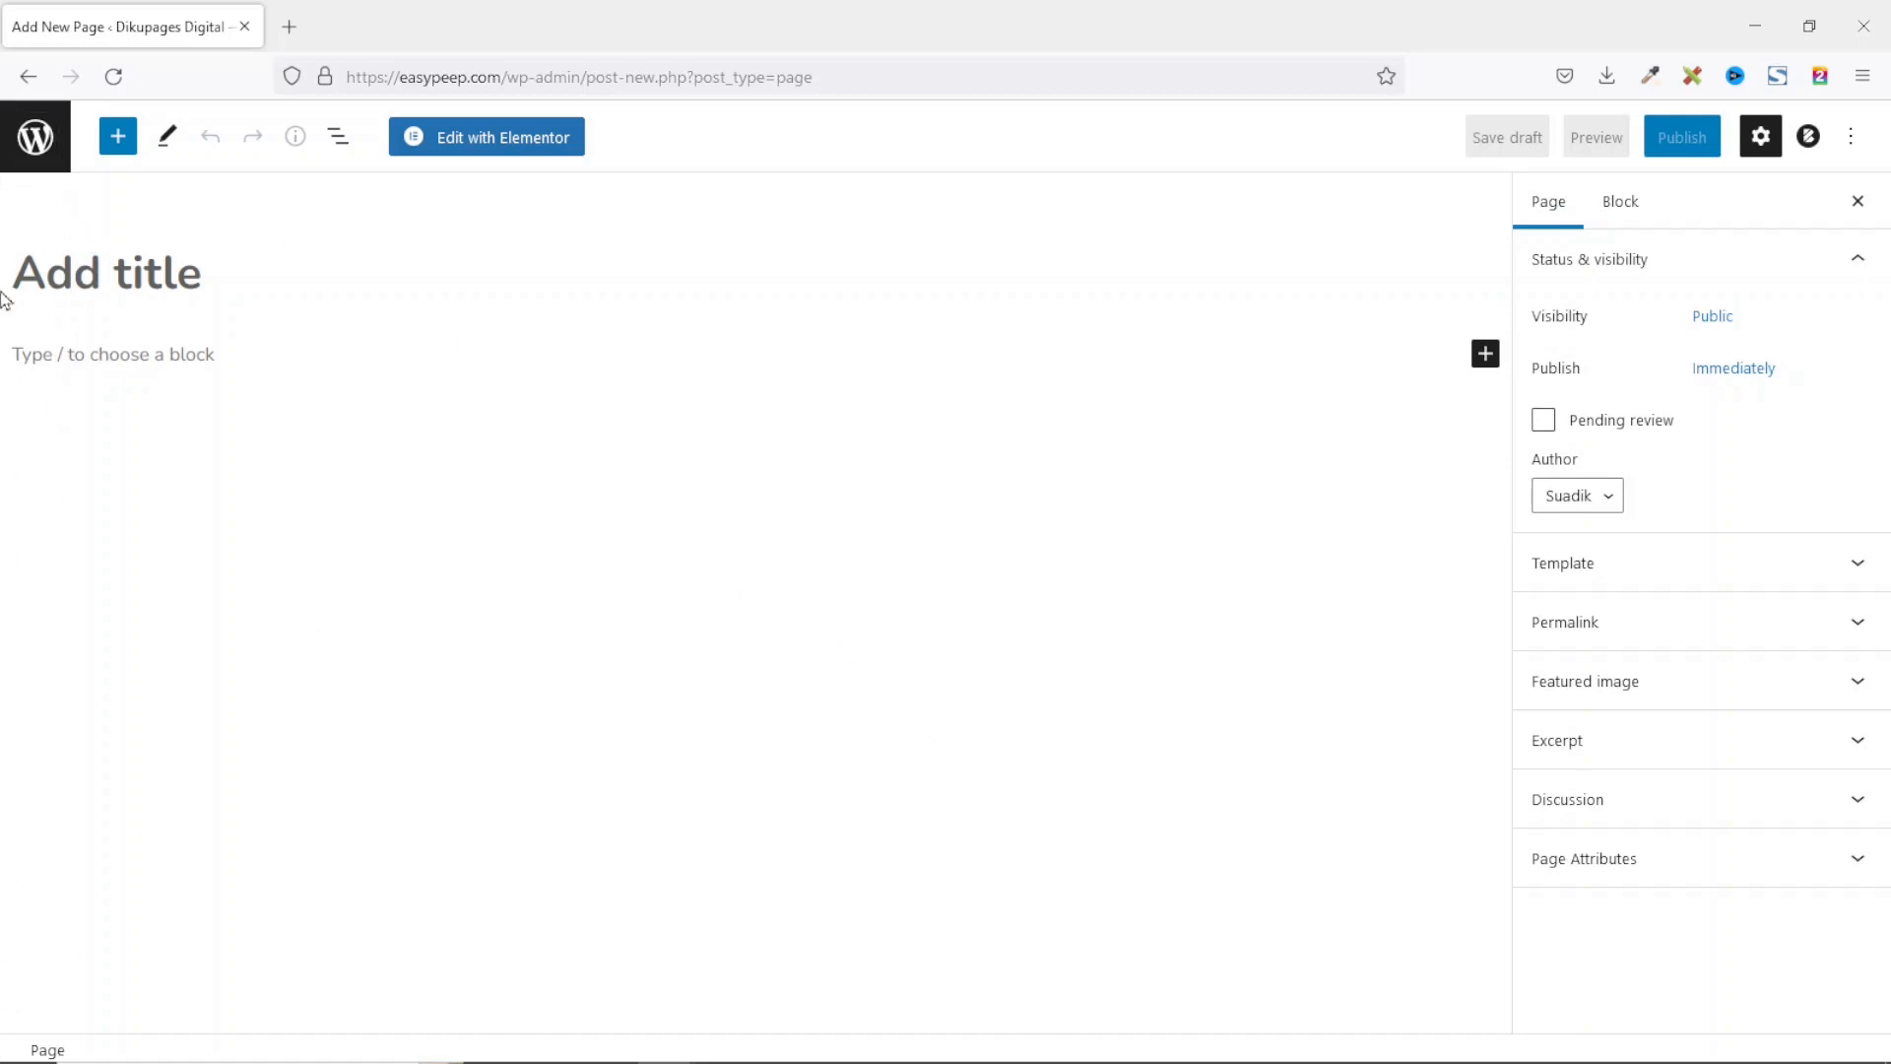
{"action": "left_click", "coordinate": [1856, 141]}
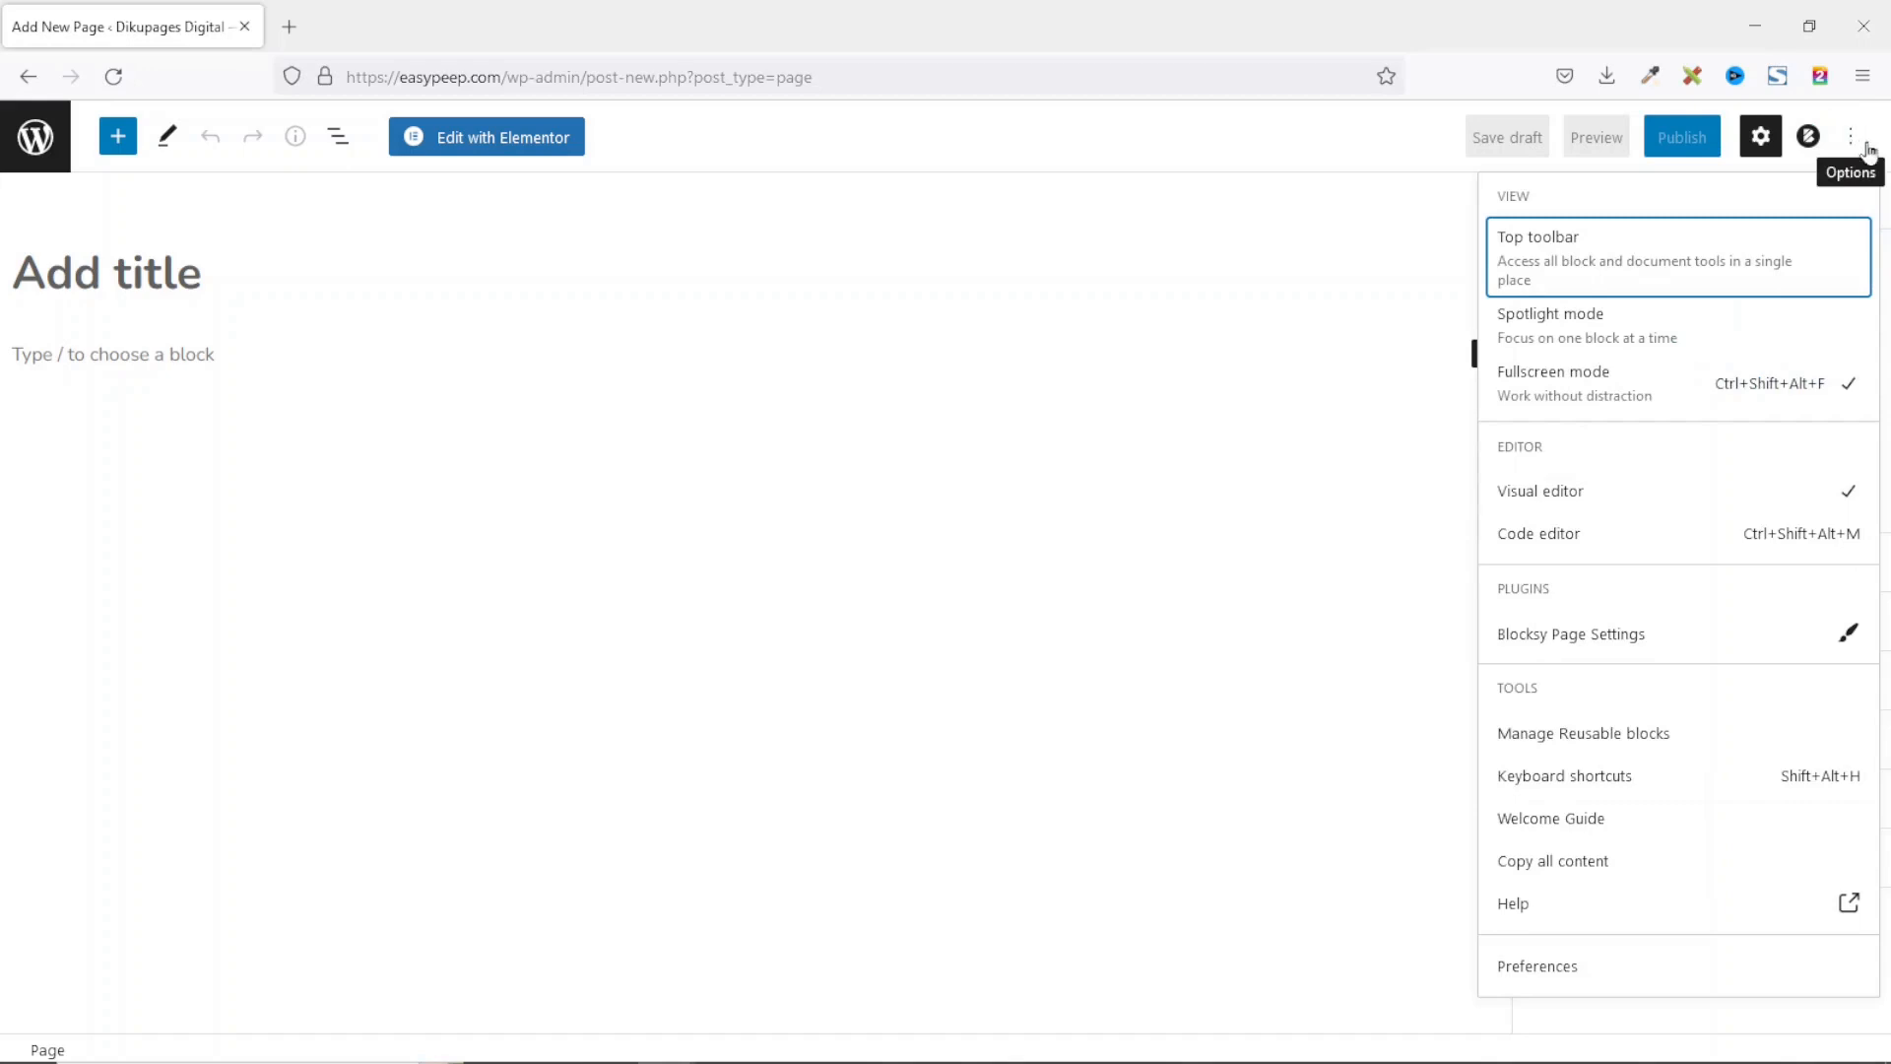
{"action": "left_click", "coordinate": [1598, 394]}
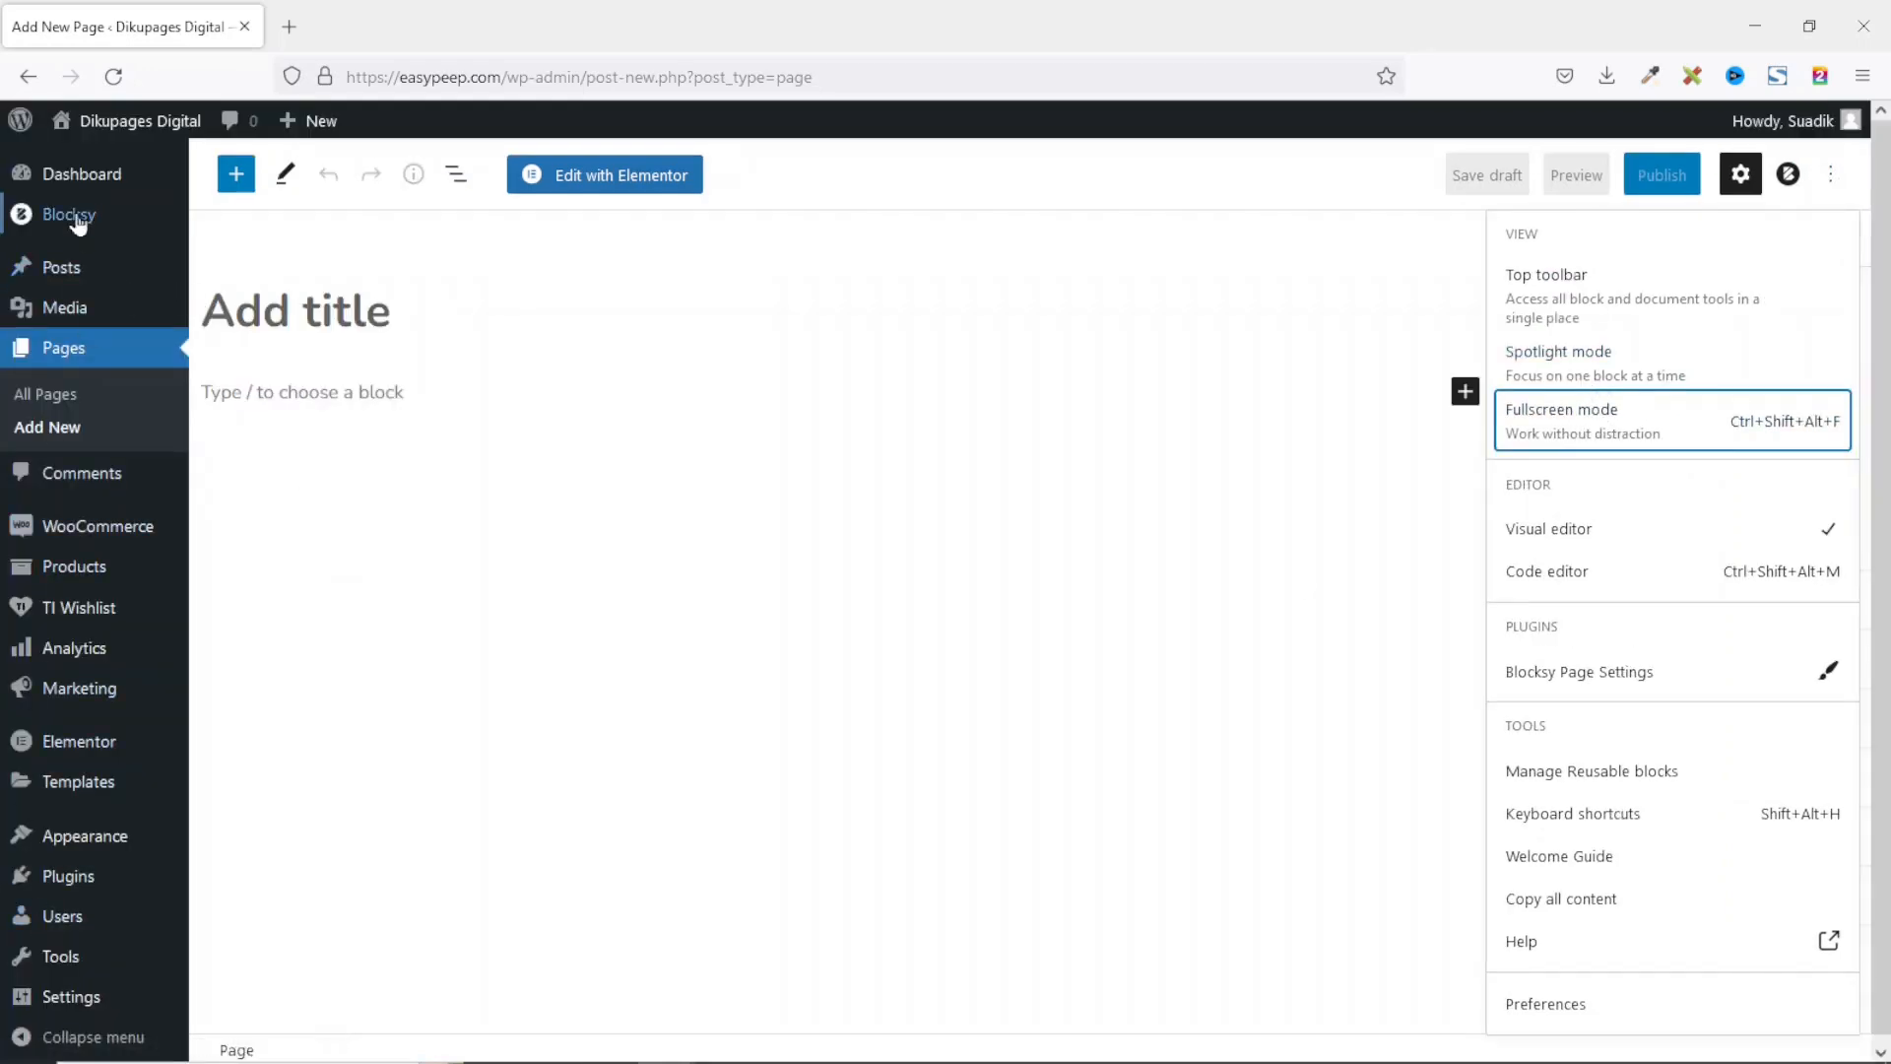
Step: Title the new page Home and publish it
{"action": "left_click", "coordinate": [357, 314]}
{"action": "type", "text": "Home"}
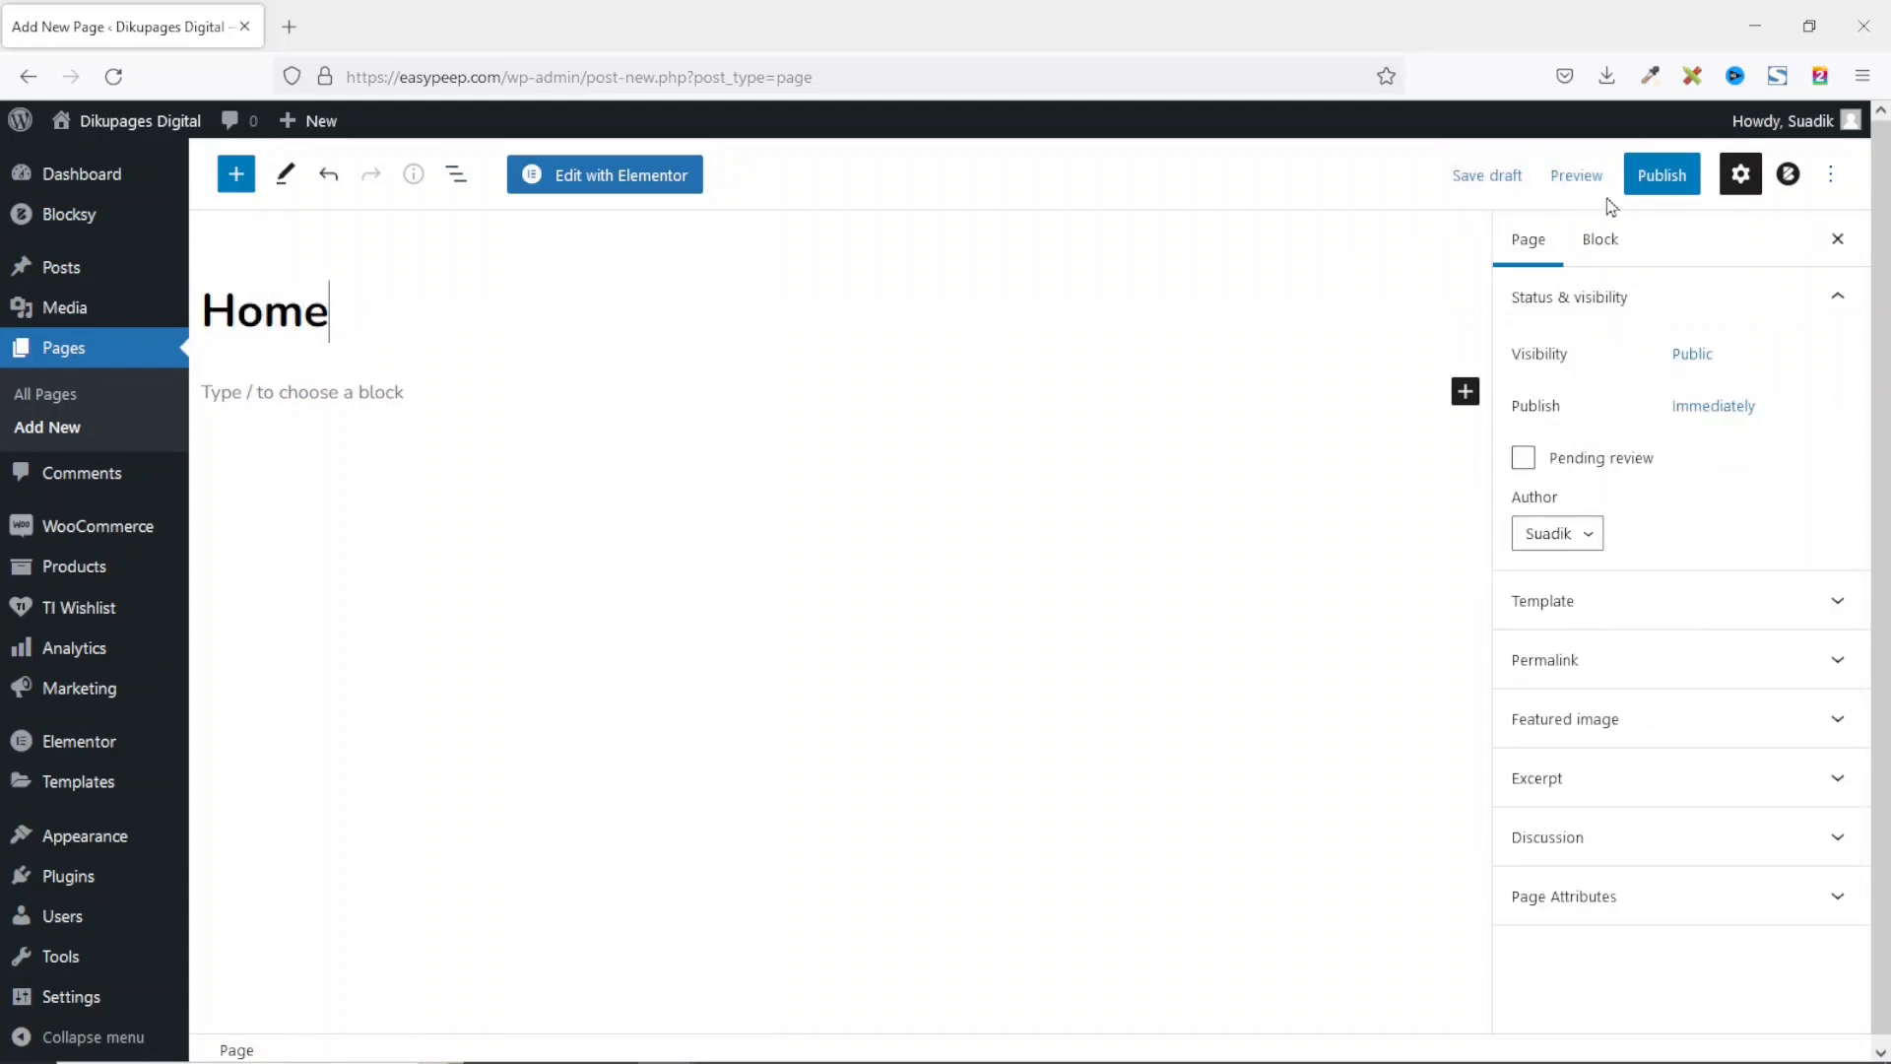
{"action": "left_click", "coordinate": [1659, 177]}
{"action": "left_click", "coordinate": [1633, 179]}
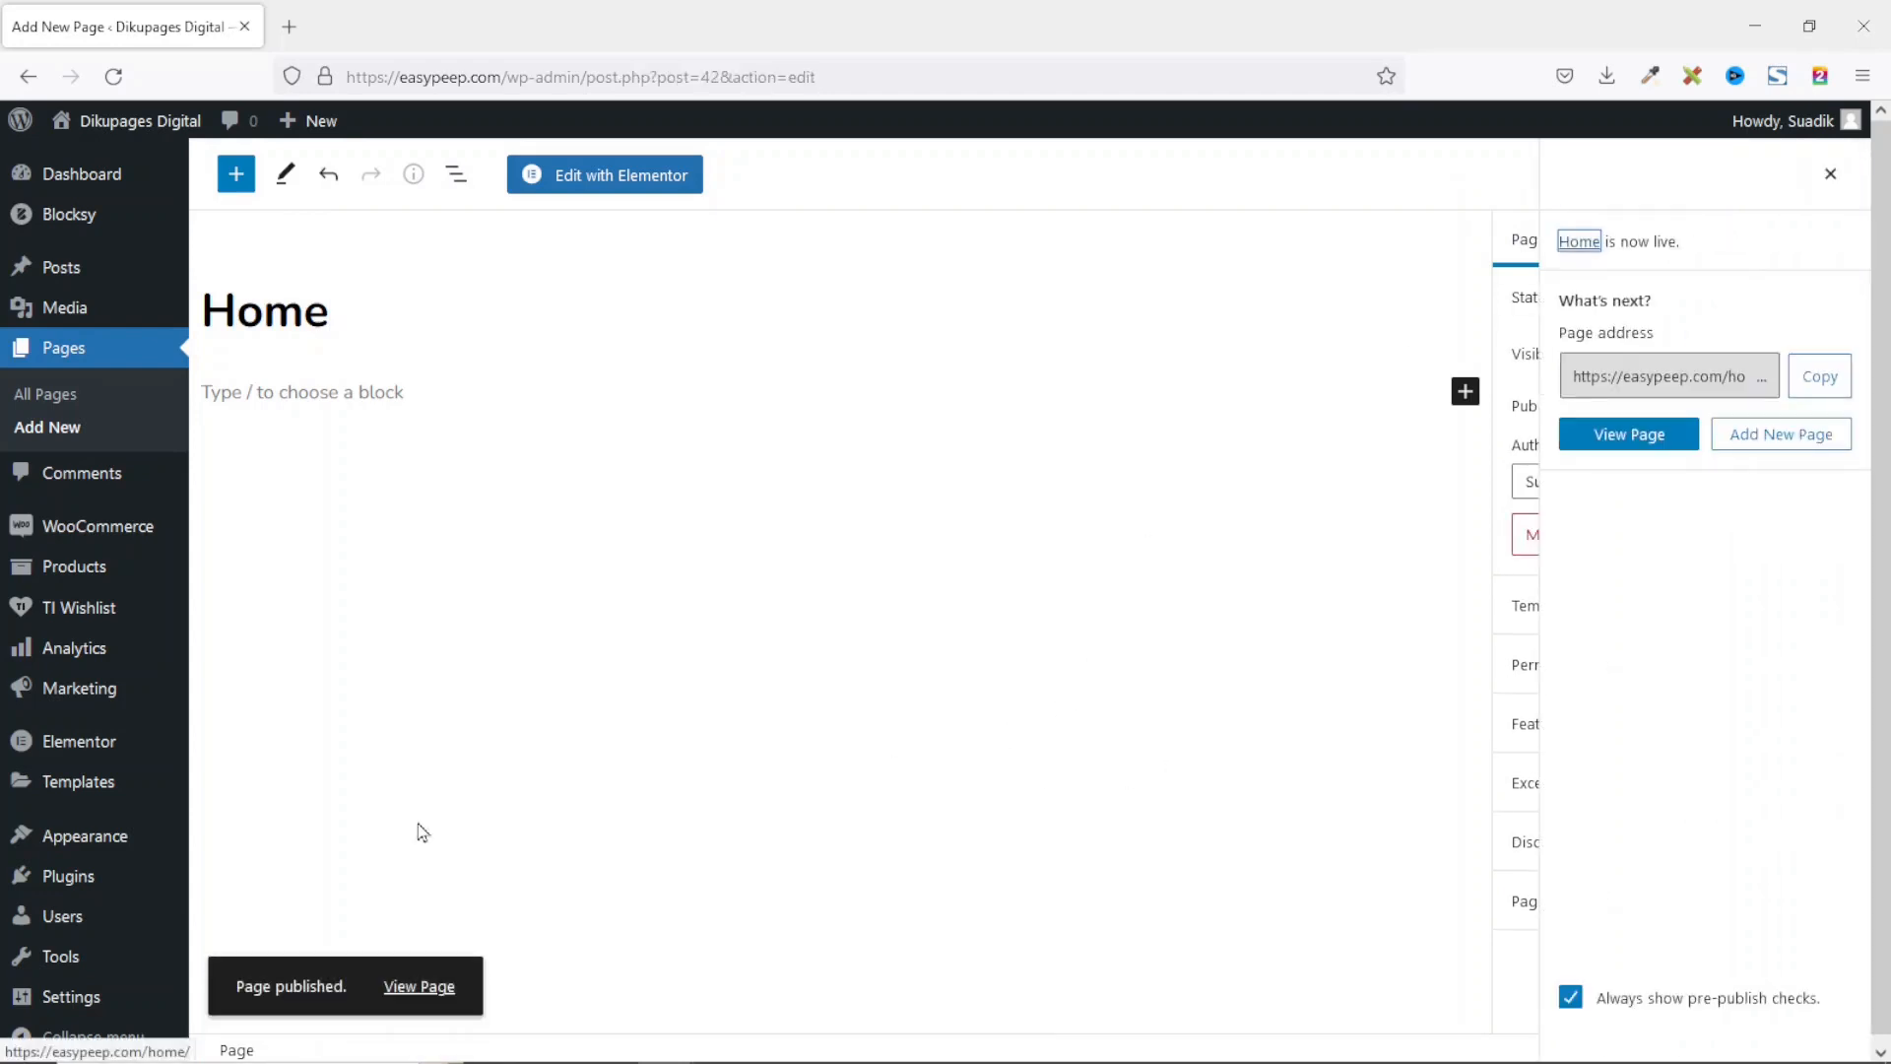
Step: View the published Home page in a separate browser tab and check the page slug in its address
{"action": "left_click", "coordinate": [426, 995]}
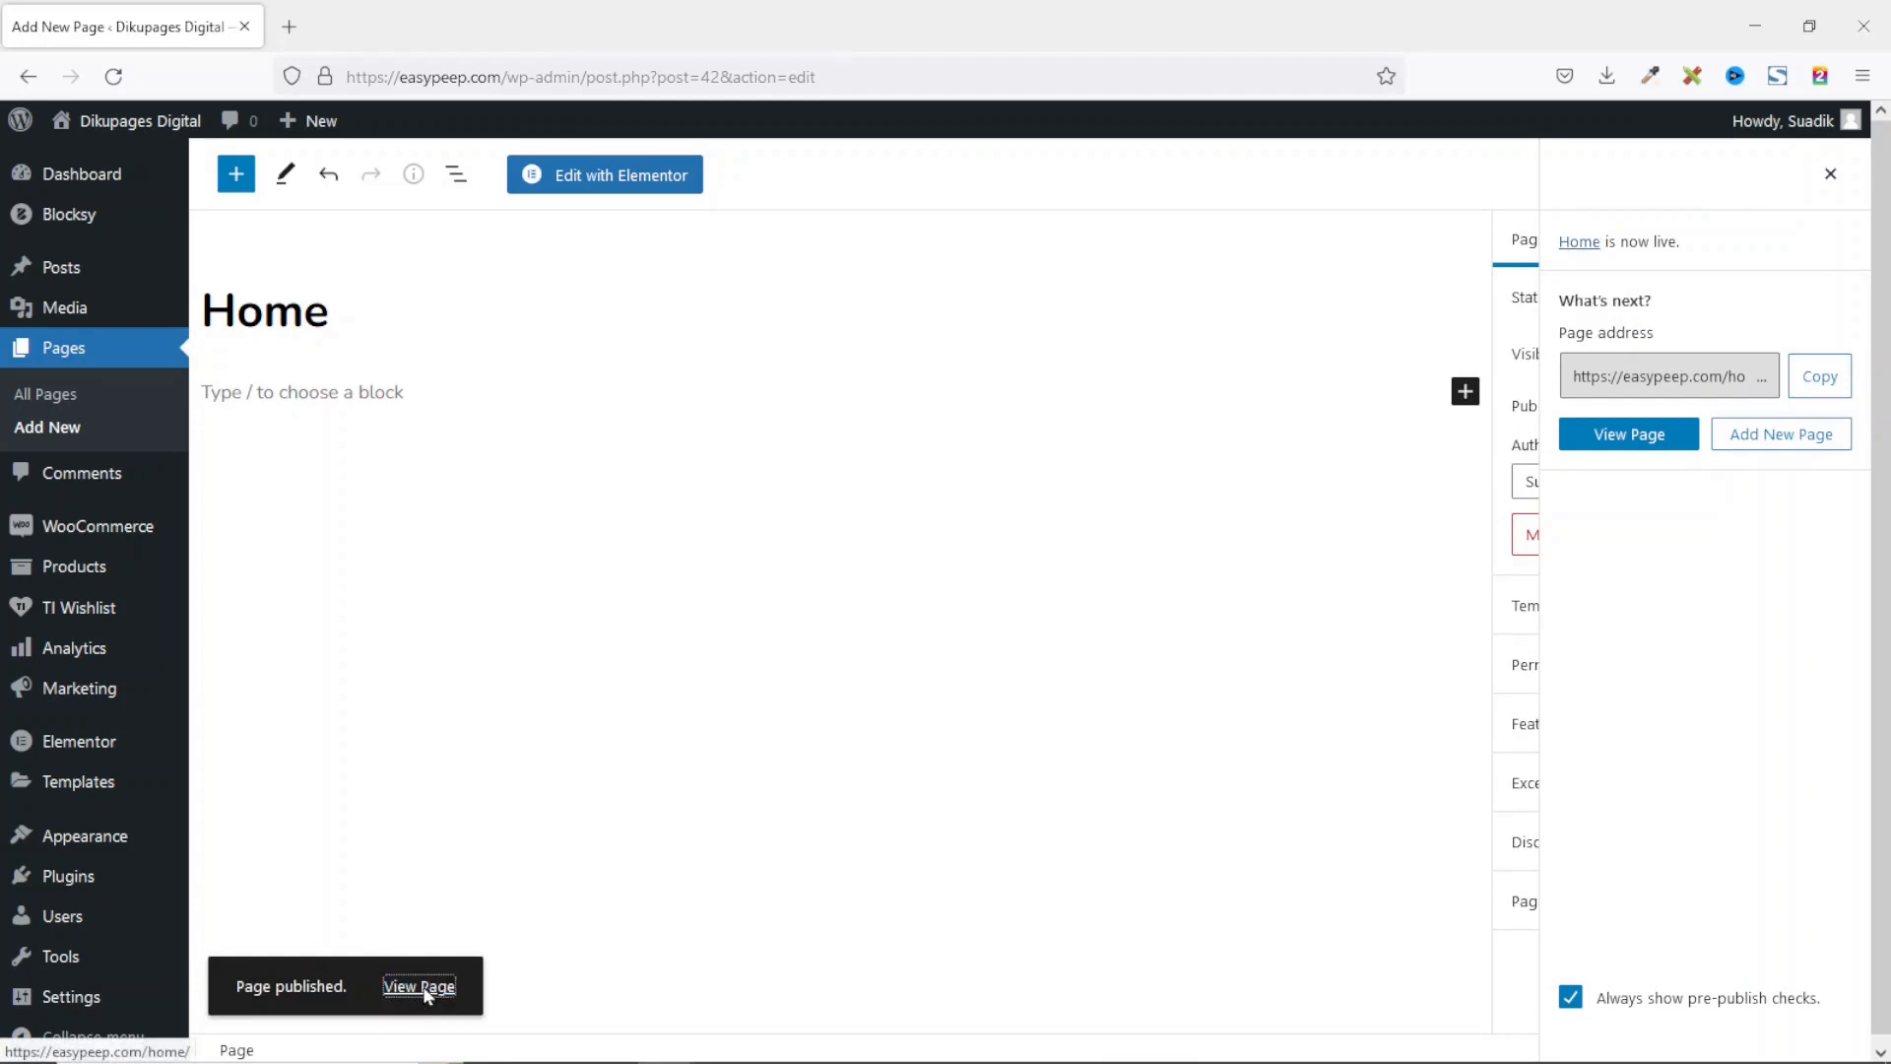
{"action": "right_click", "coordinate": [423, 993]}
{"action": "left_click", "coordinate": [545, 553]}
{"action": "left_click", "coordinate": [358, 42]}
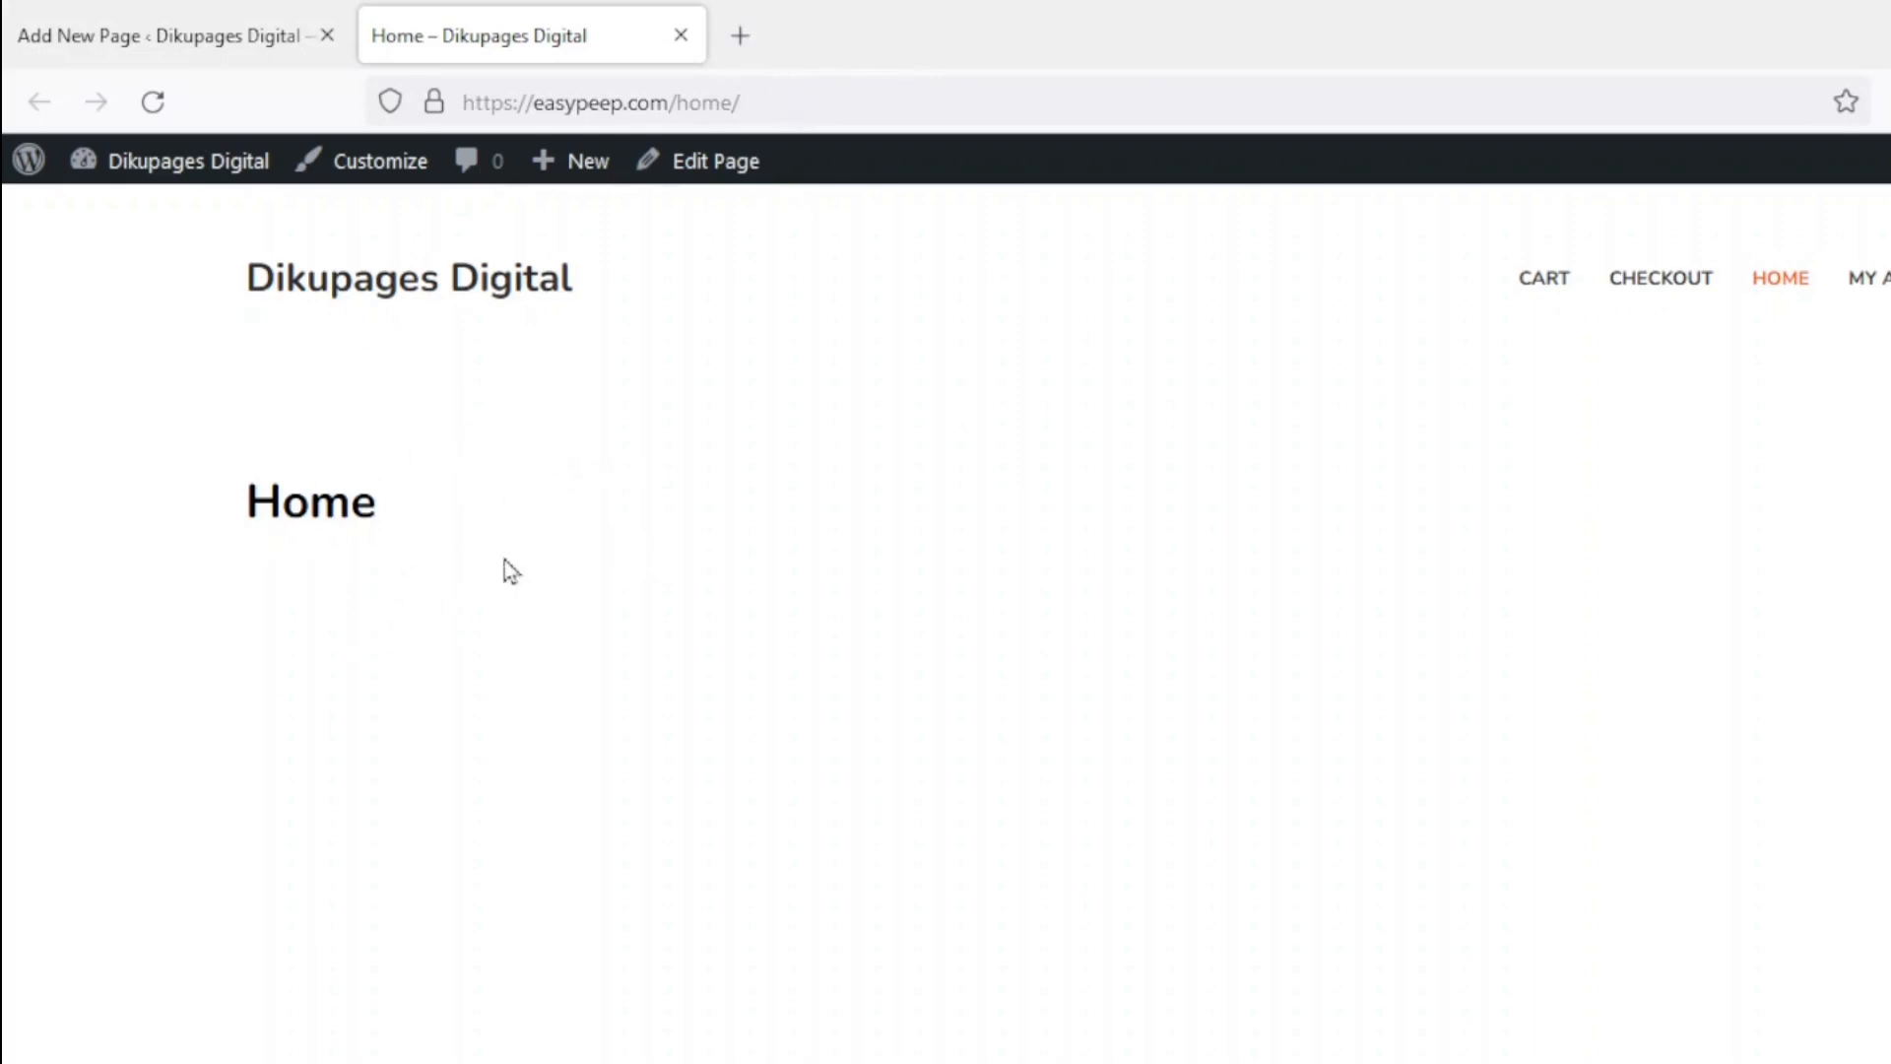
{"action": "double_click", "coordinate": [702, 102]}
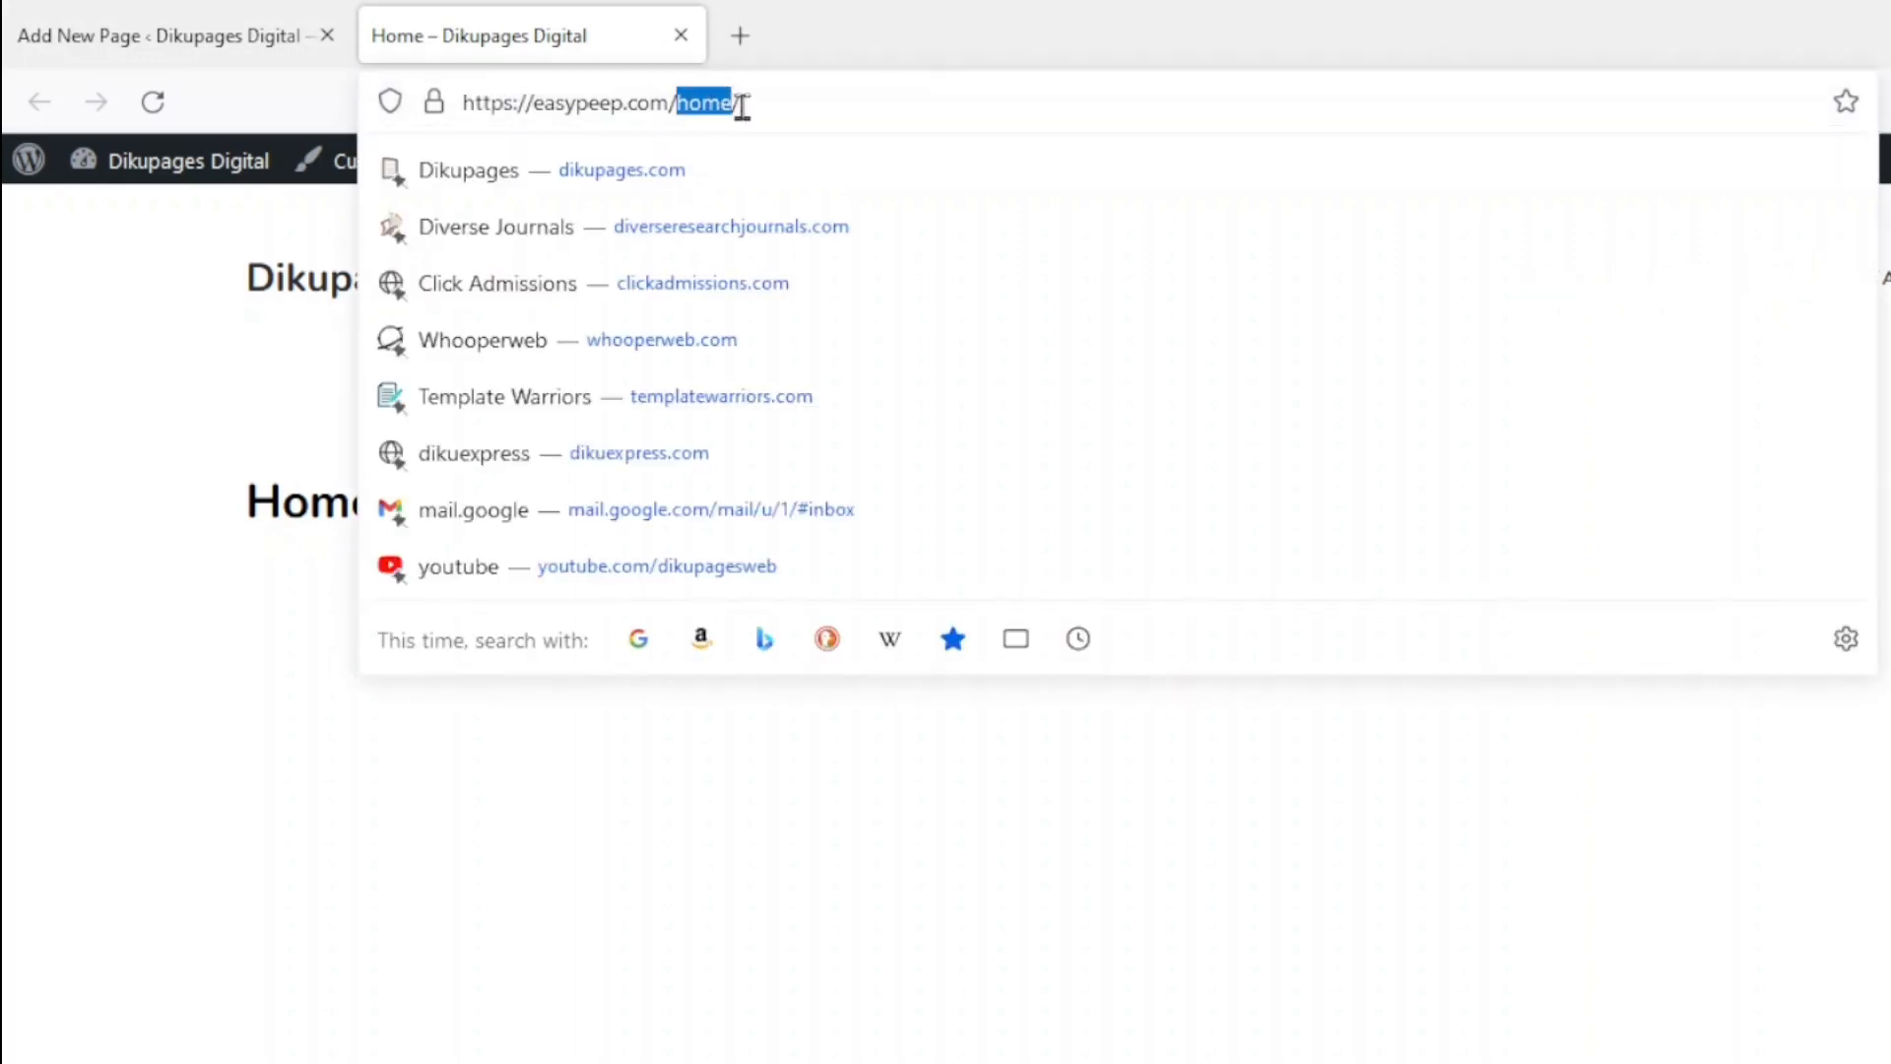
{"action": "left_click", "coordinate": [775, 856]}
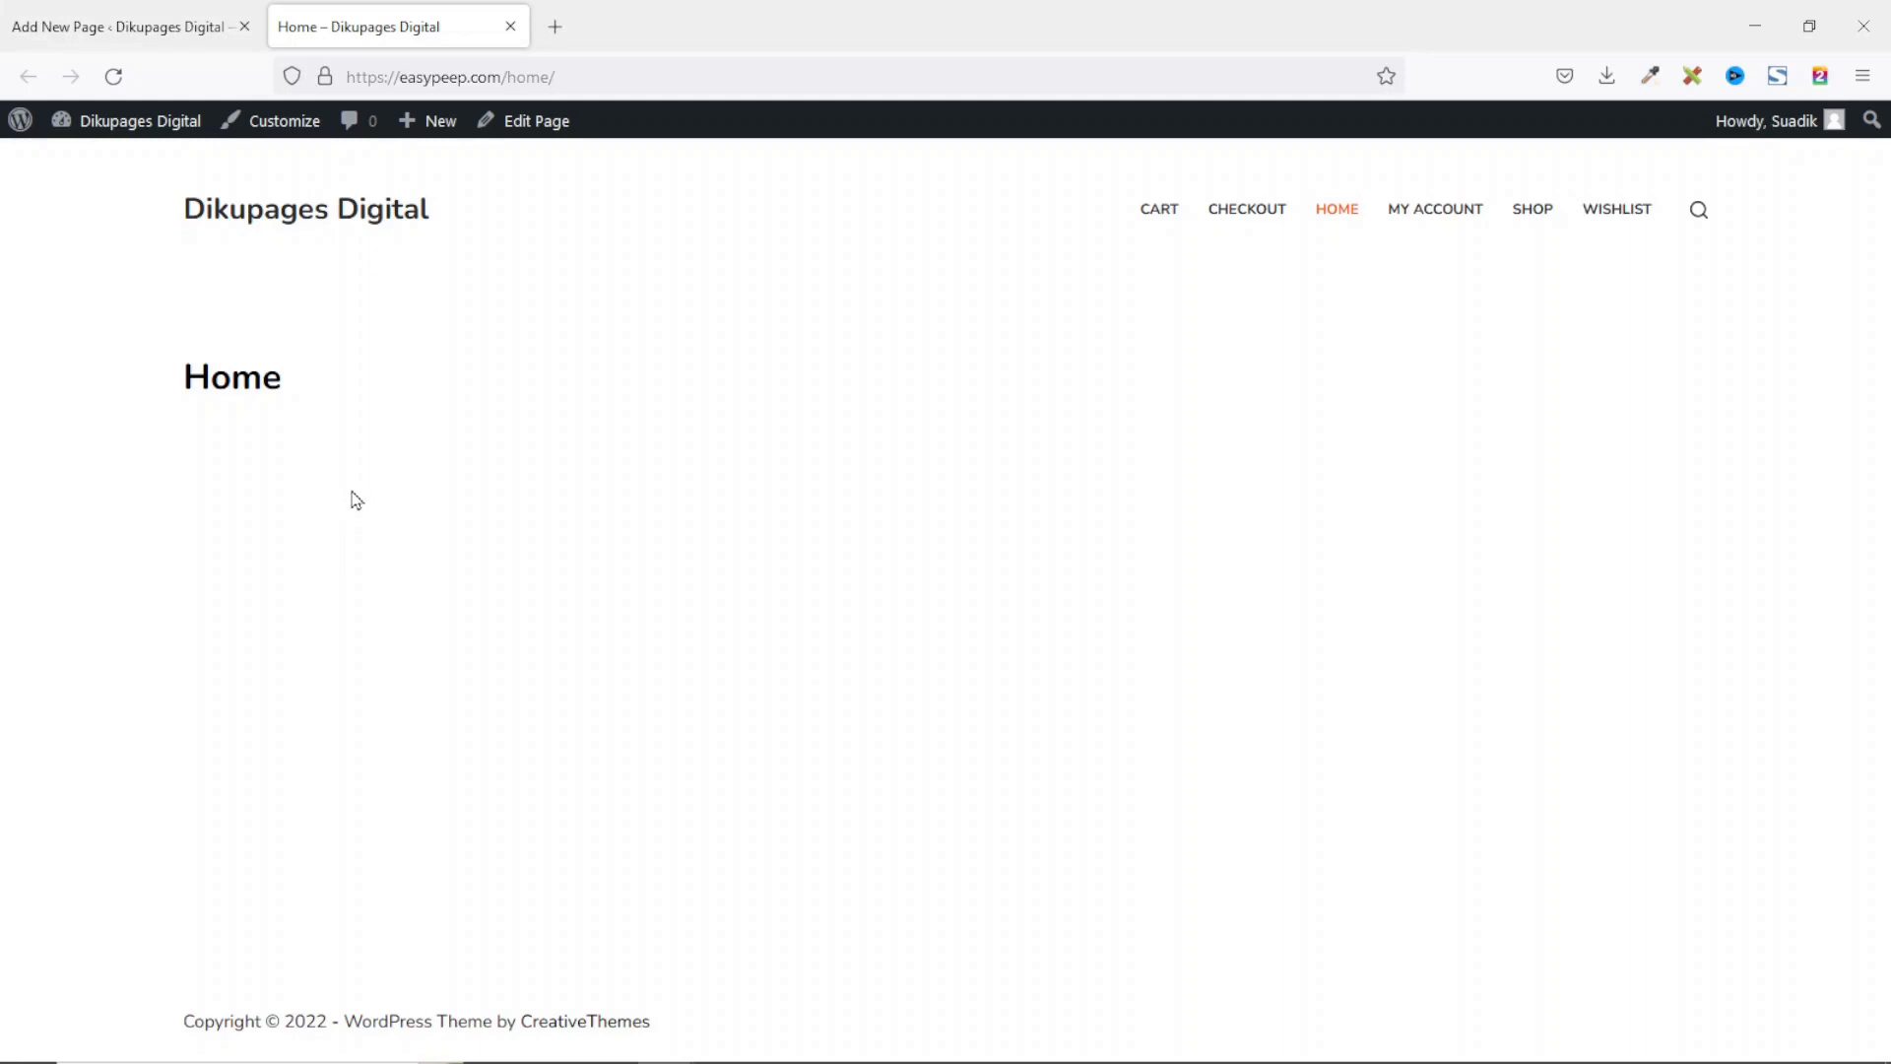
Step: In the site's Reading Settings, make the homepage display a static page, choose Home as the homepage, and save the changes
{"action": "left_click", "coordinate": [89, 30]}
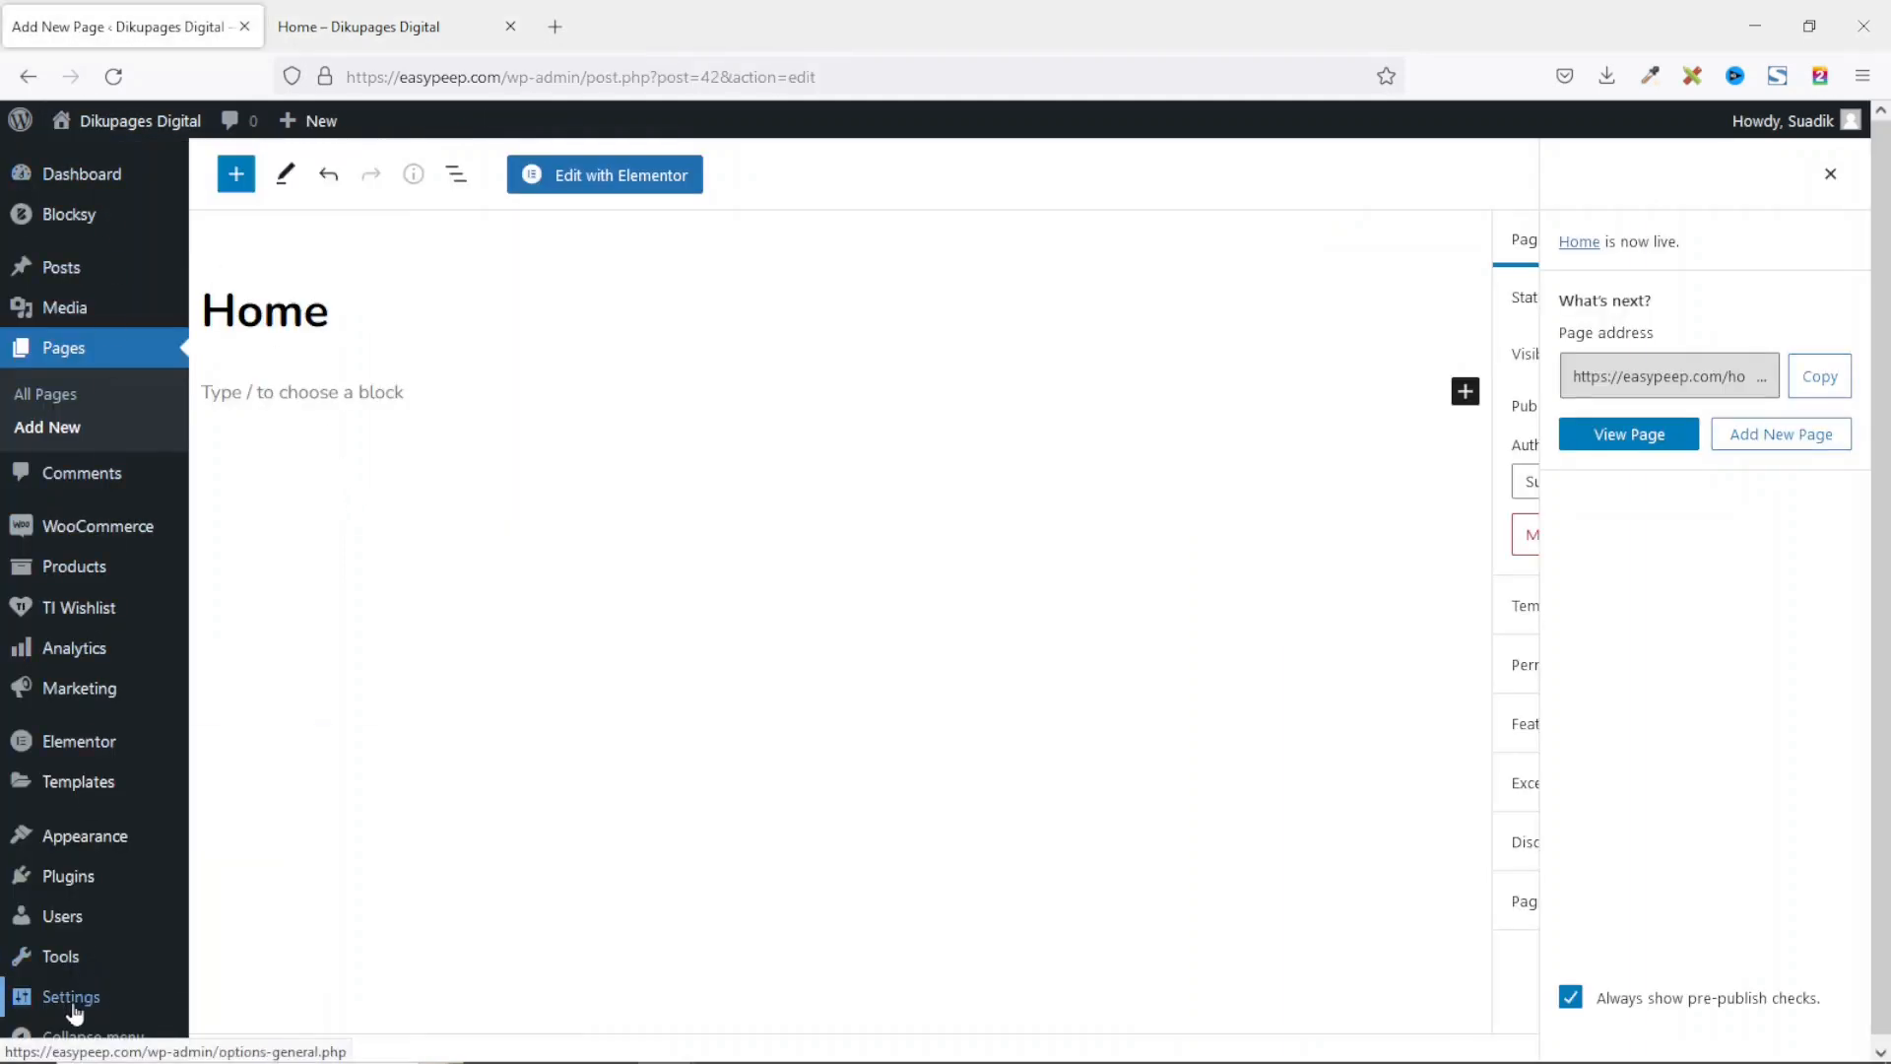
{"action": "mouse_move", "coordinate": [52, 1012]}
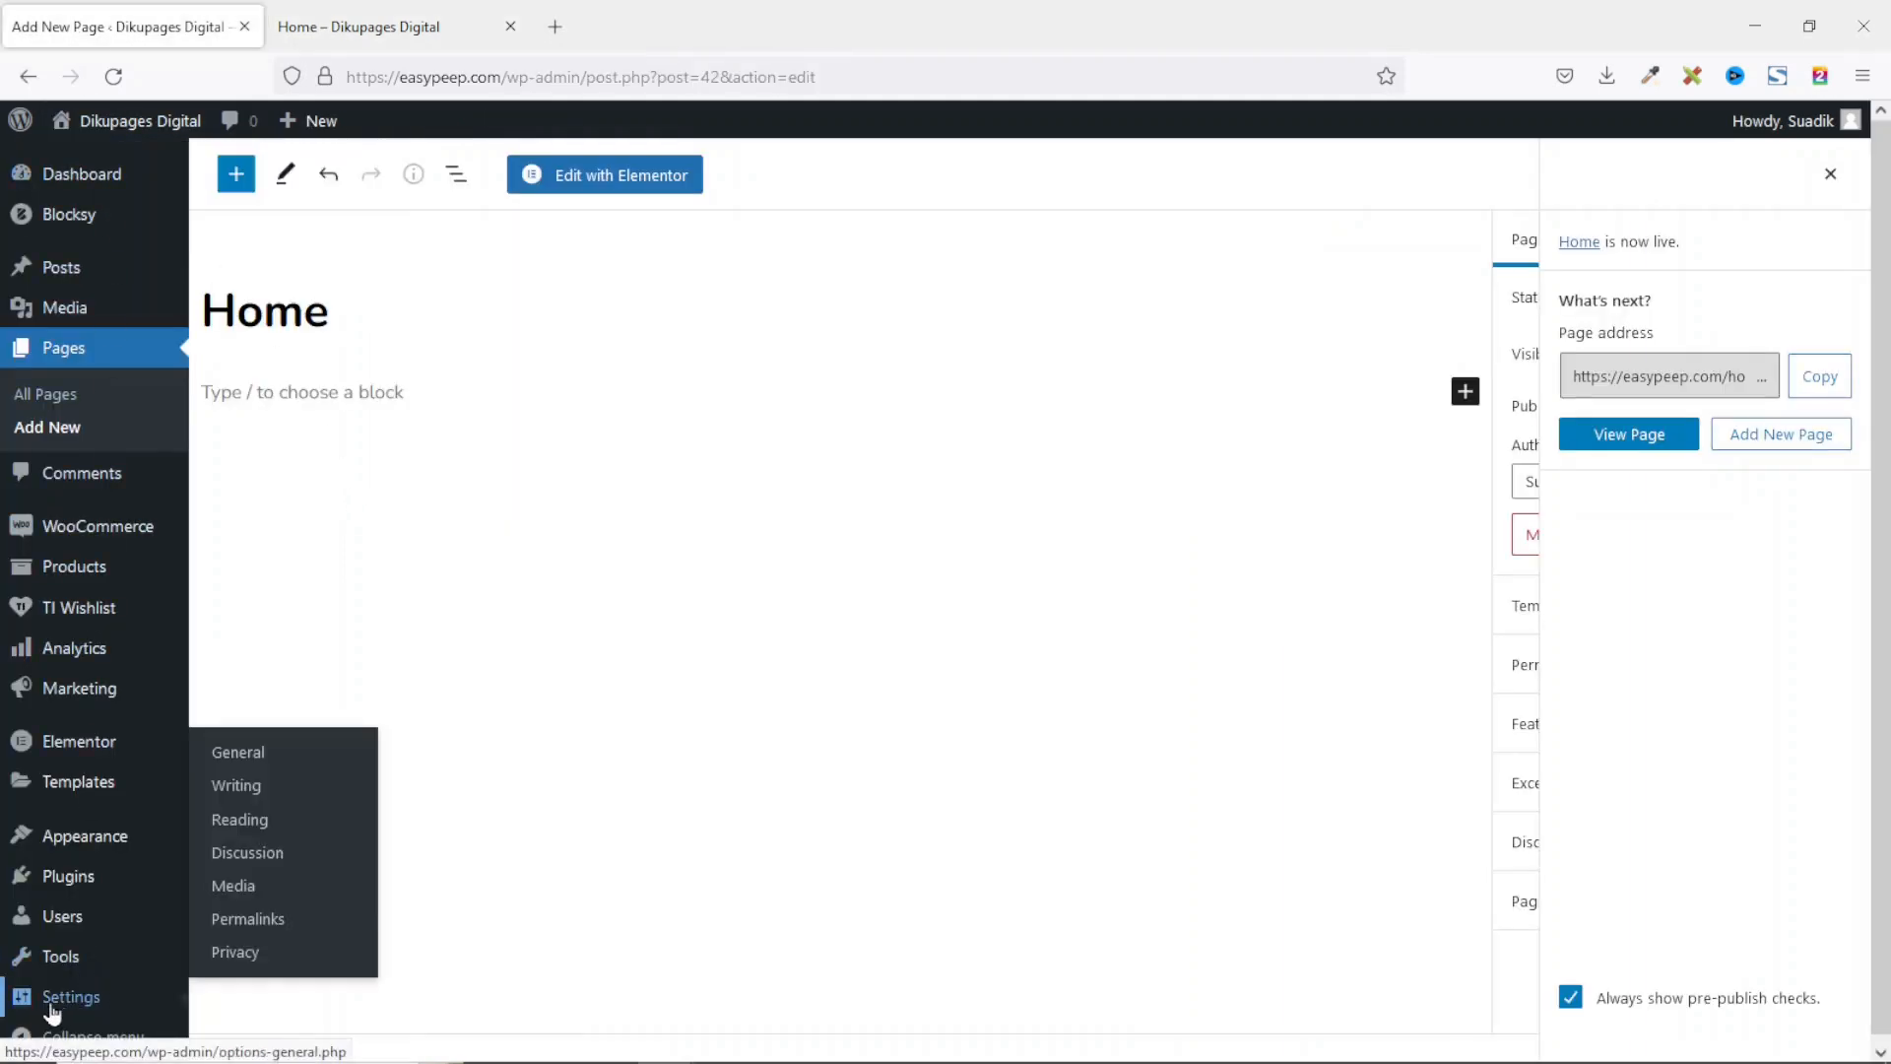
{"action": "left_click", "coordinate": [255, 830]}
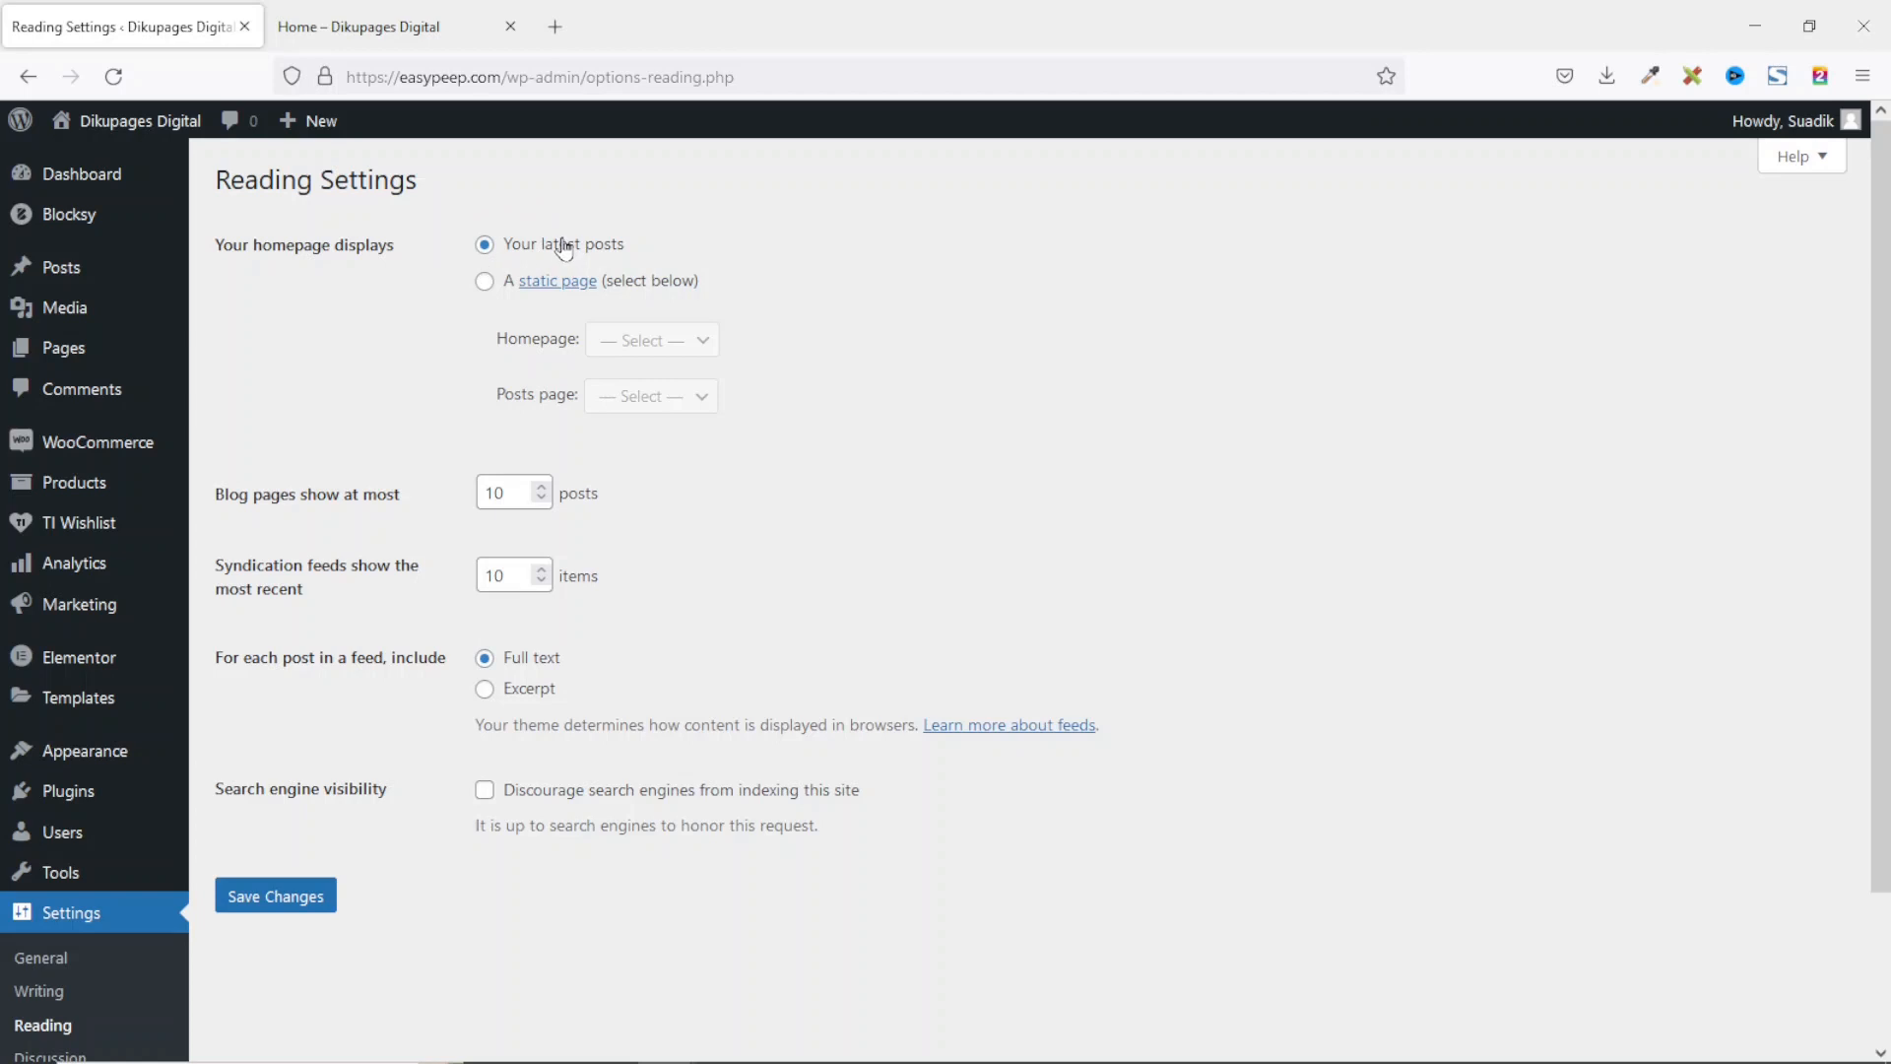
{"action": "left_click", "coordinate": [374, 35]}
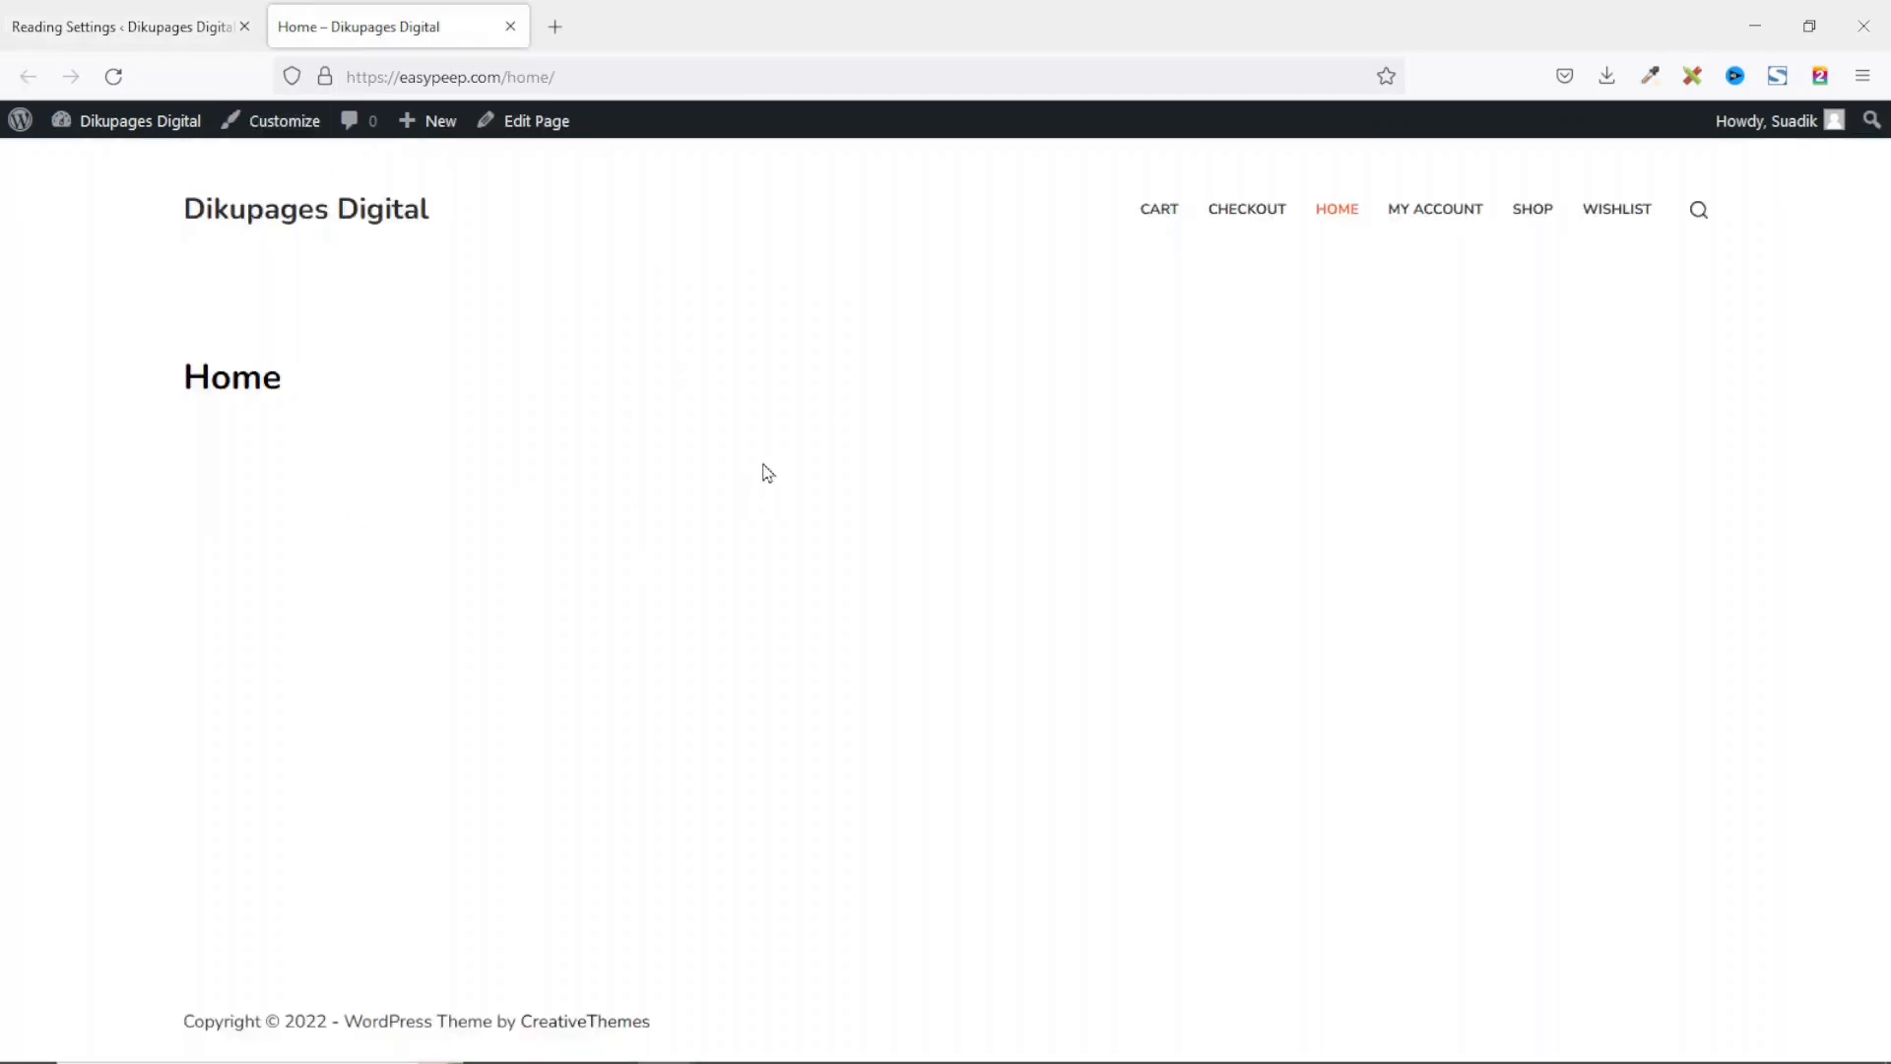
{"action": "left_click", "coordinate": [136, 27]}
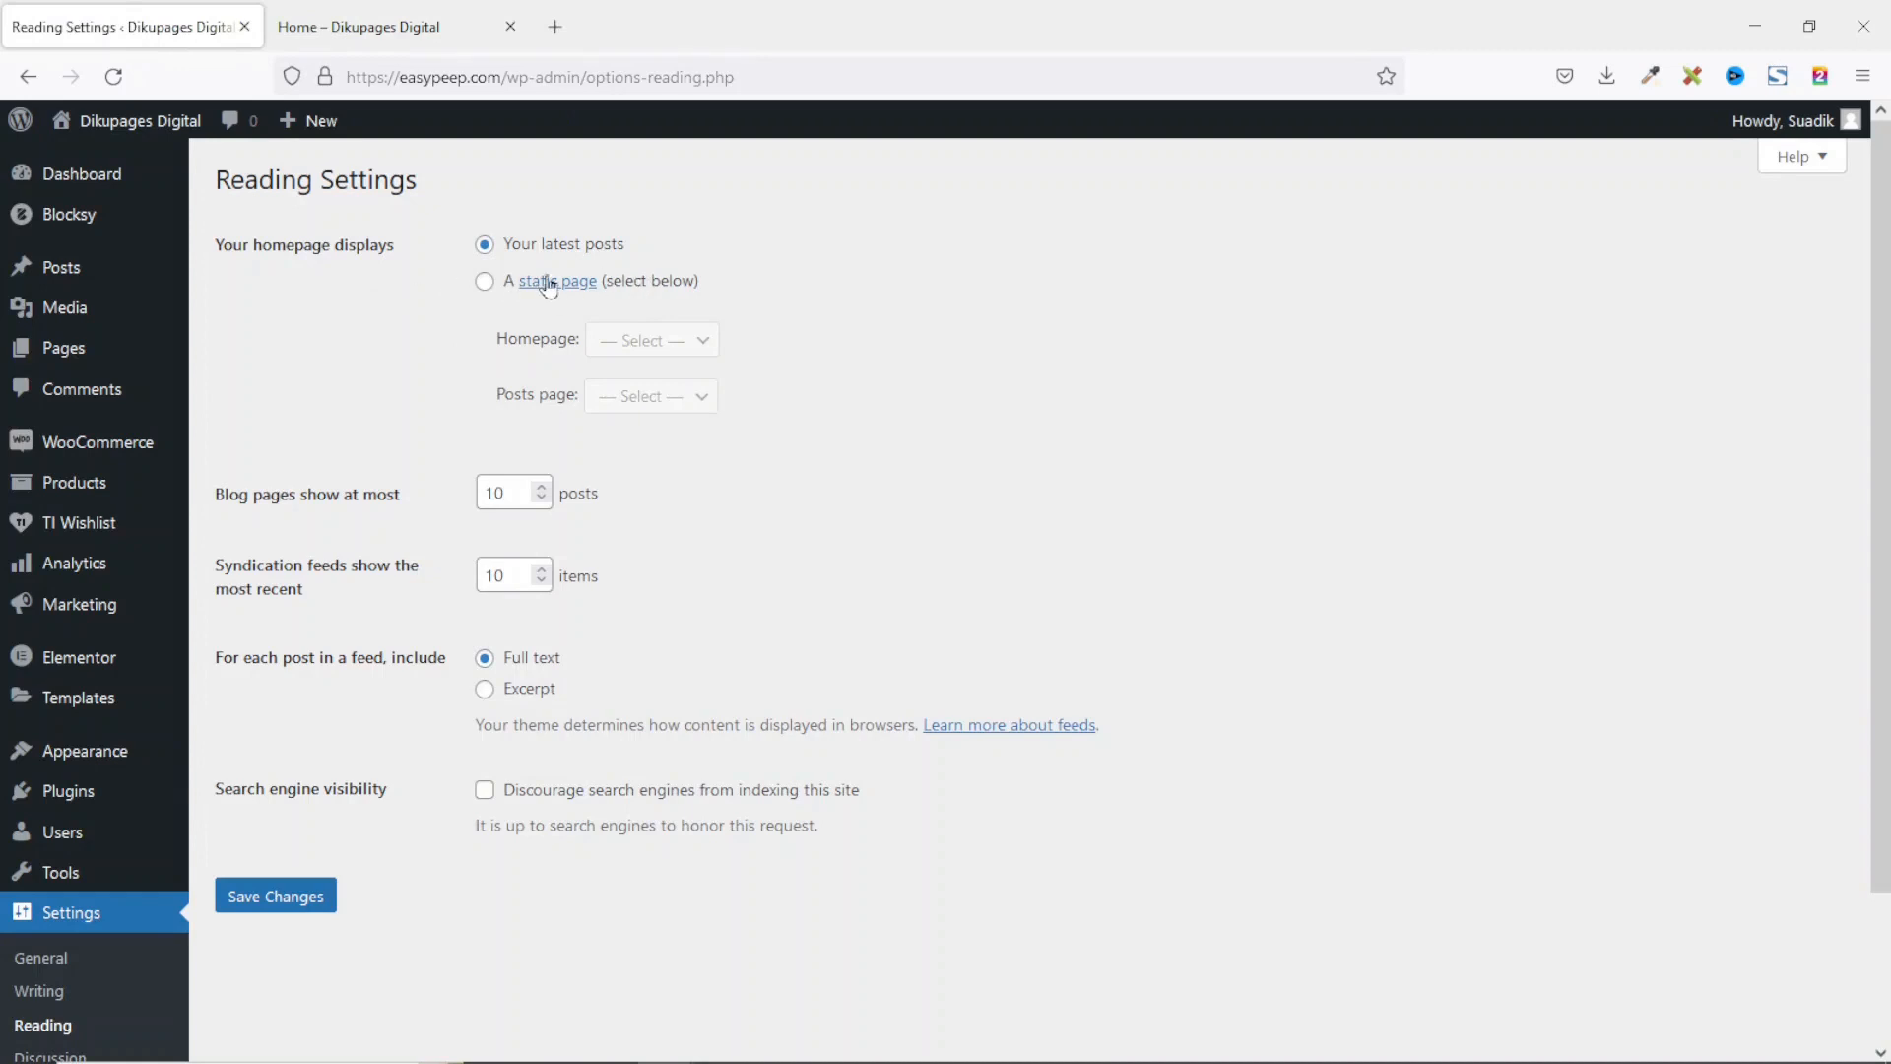
{"action": "left_click", "coordinate": [486, 285]}
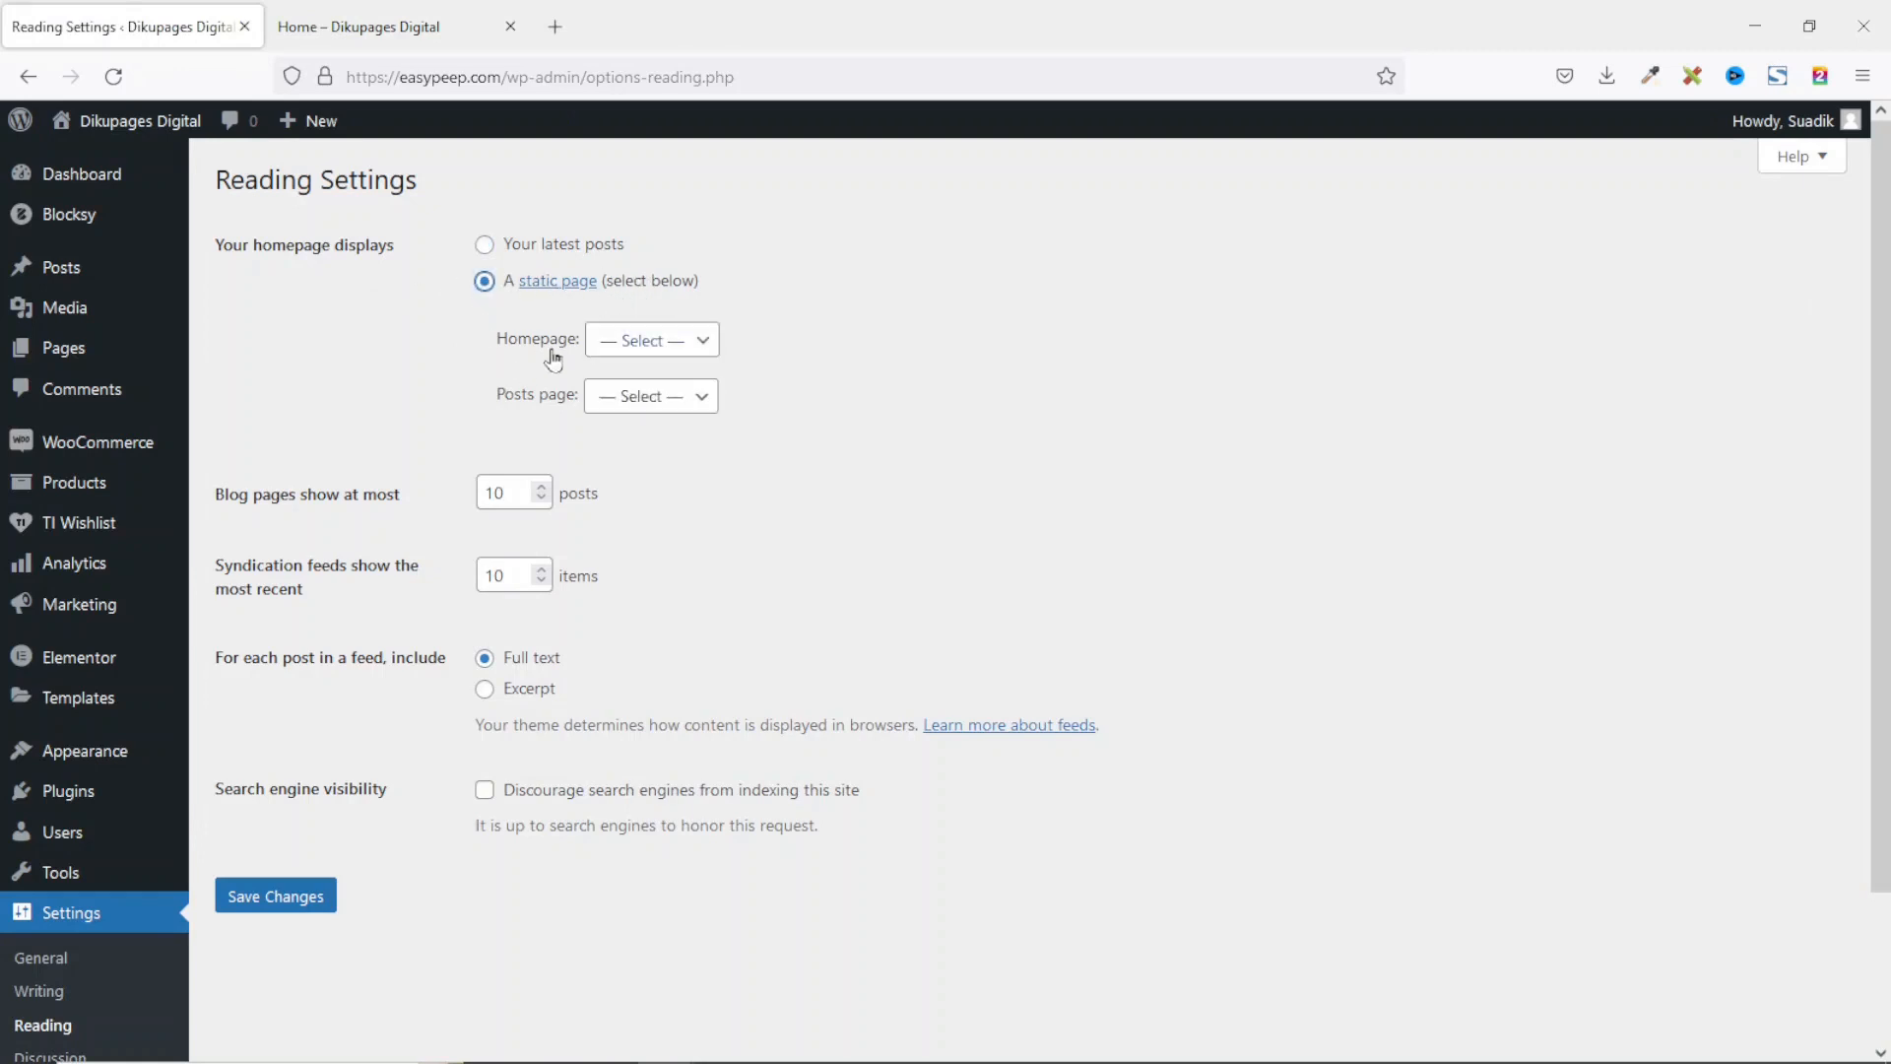
{"action": "left_click", "coordinate": [687, 353]}
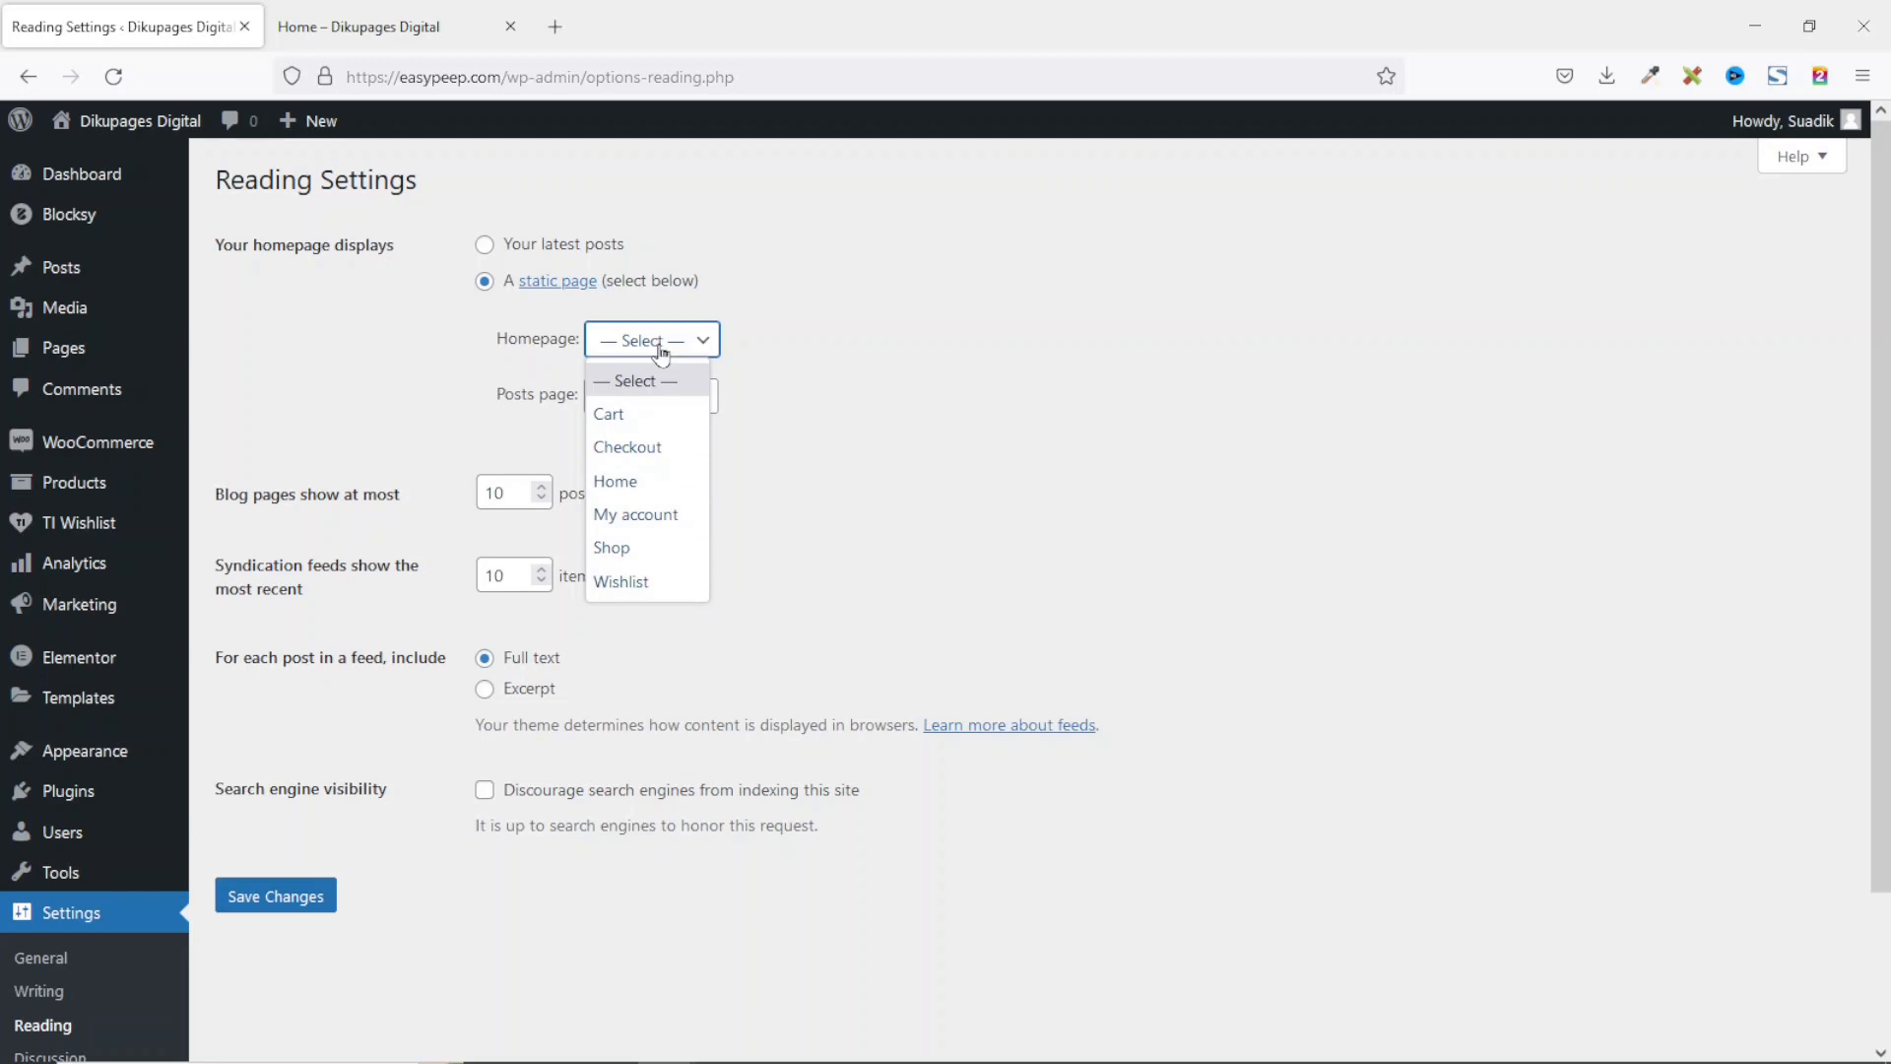
{"action": "left_click", "coordinate": [637, 484]}
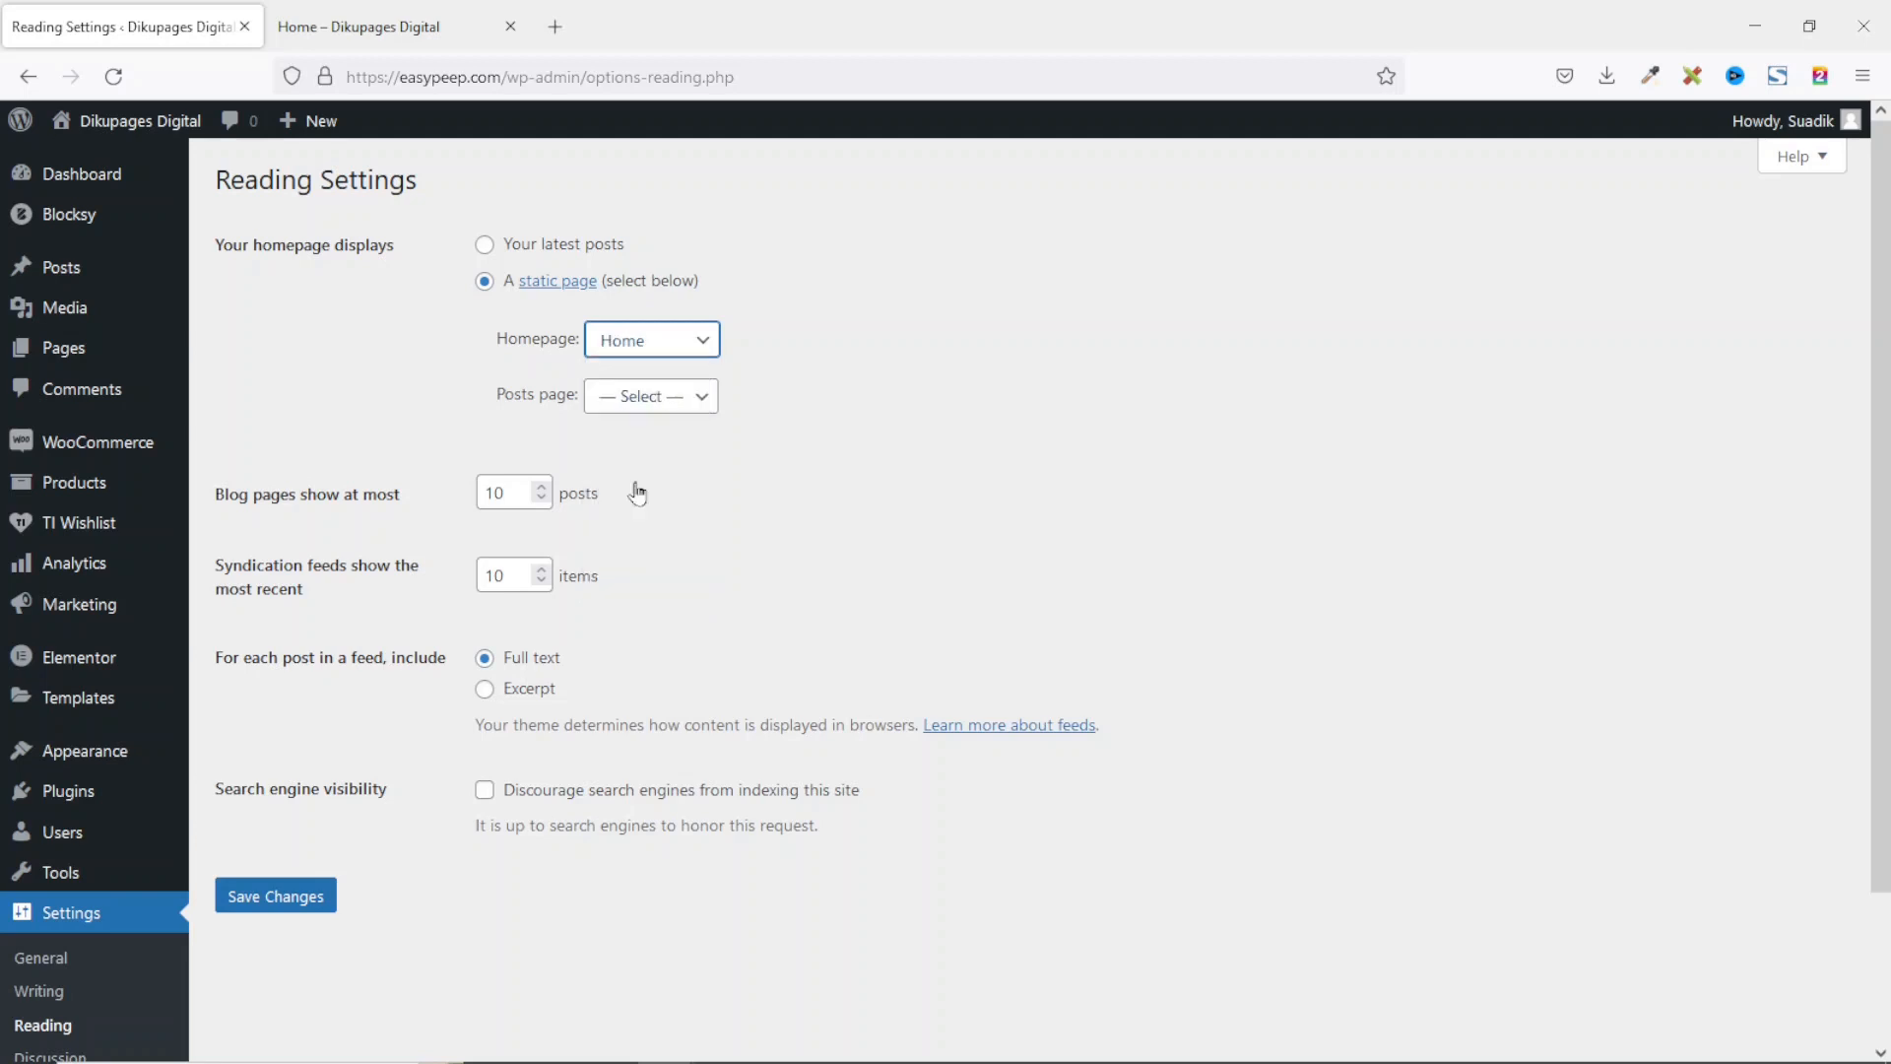
{"action": "left_click", "coordinate": [276, 898]}
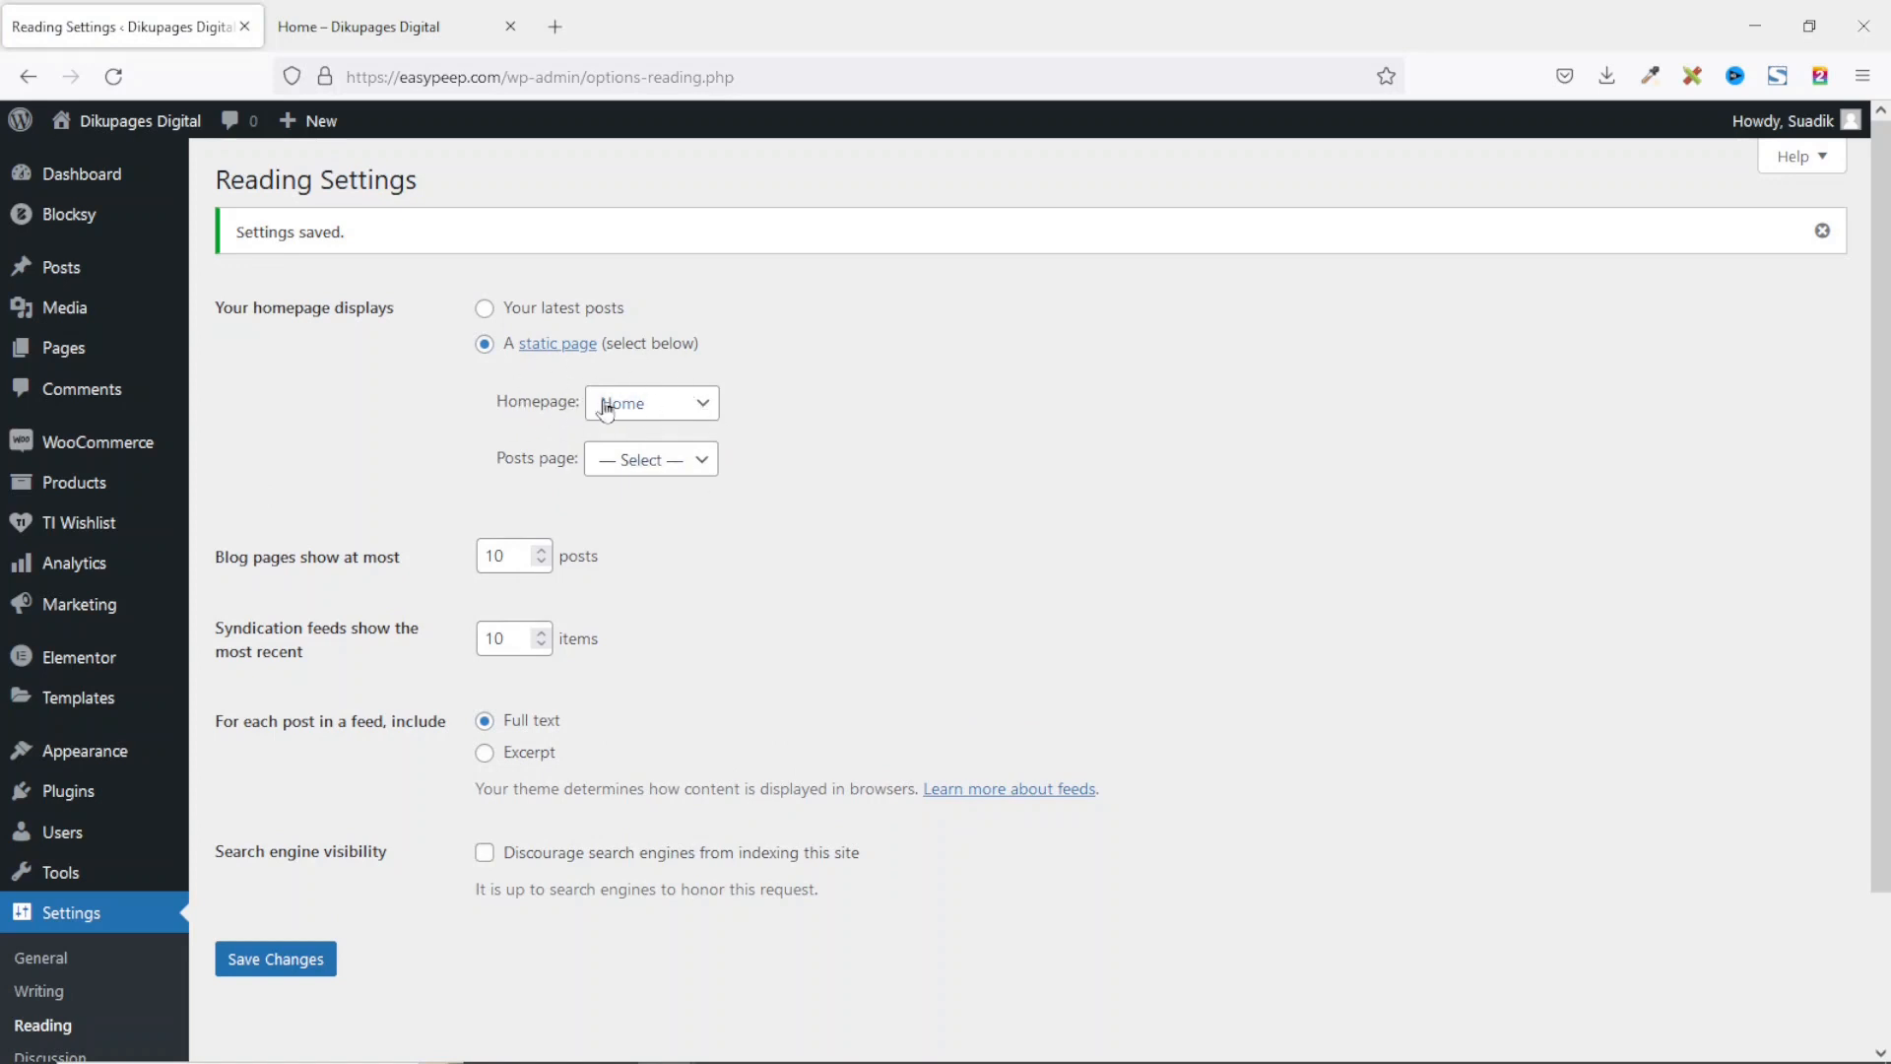
Step: Reload the Home page in its browser tab and follow the site title link to check which page opens as the homepage
{"action": "left_click", "coordinate": [372, 30]}
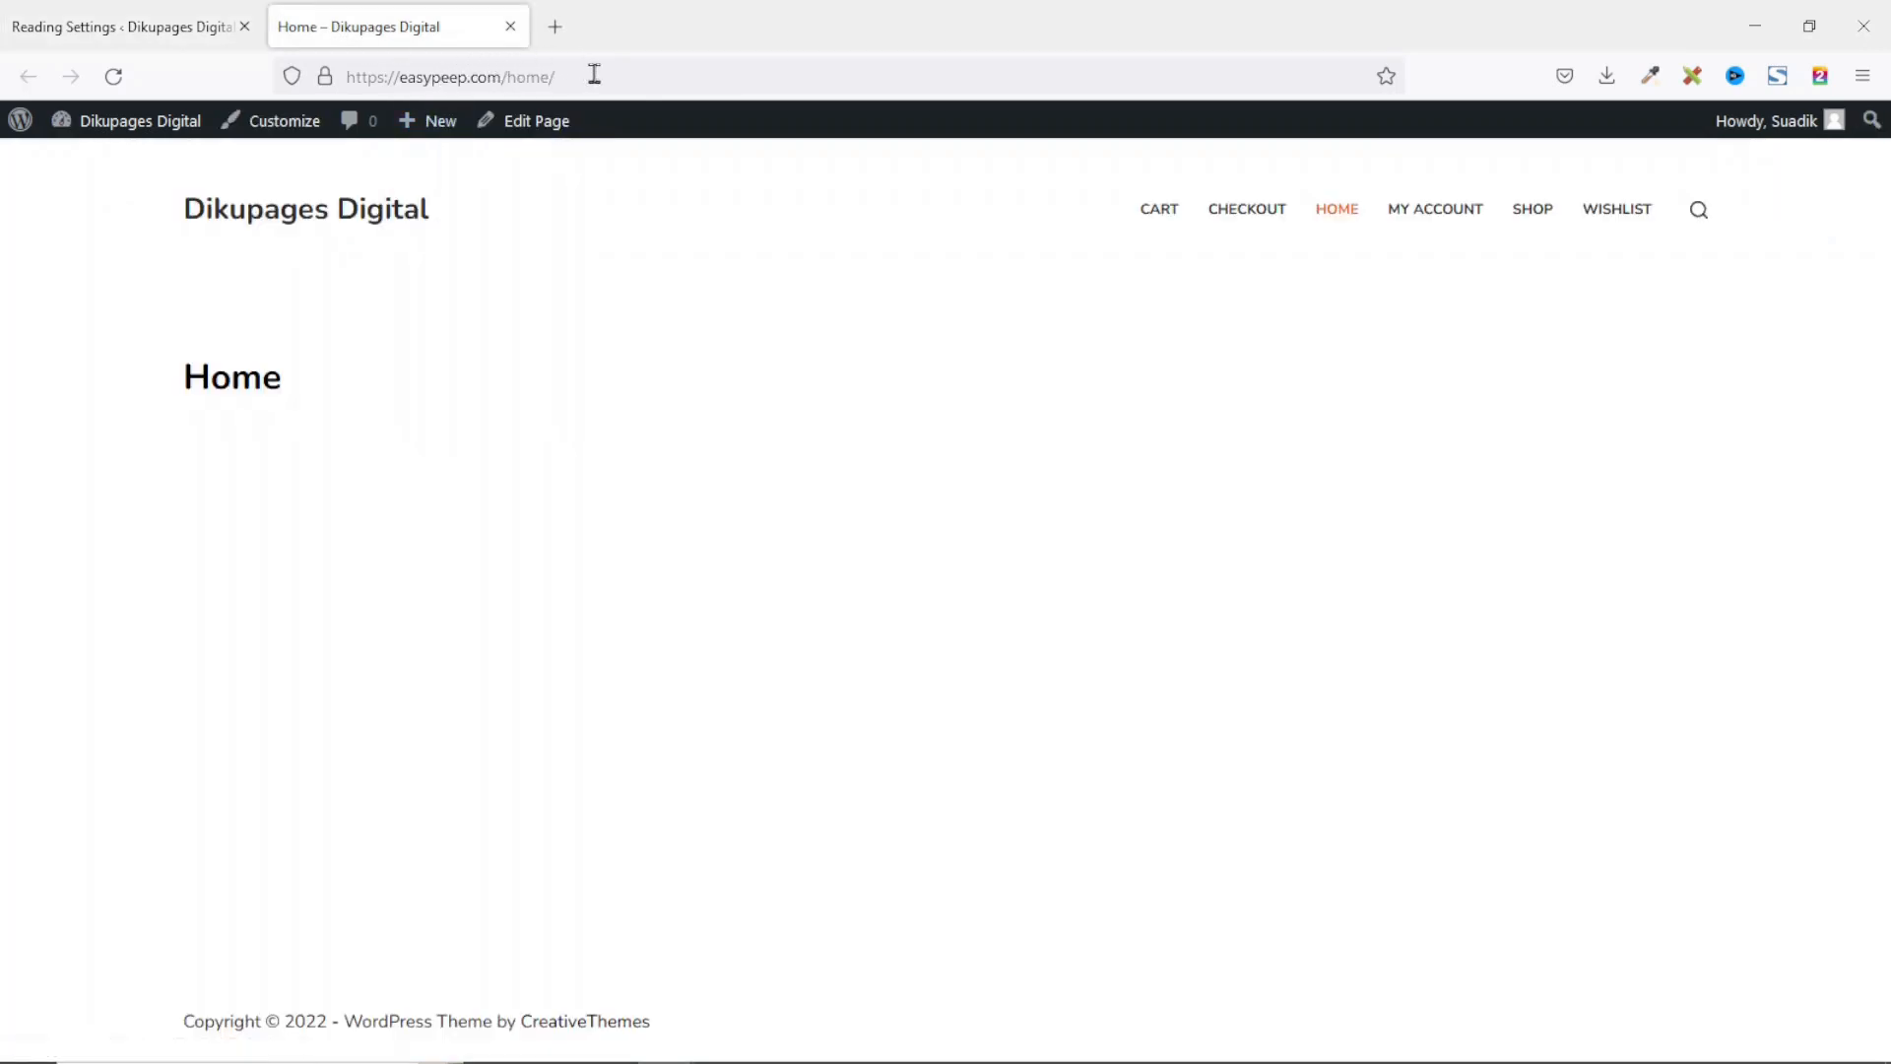
{"action": "left_click", "coordinate": [120, 78]}
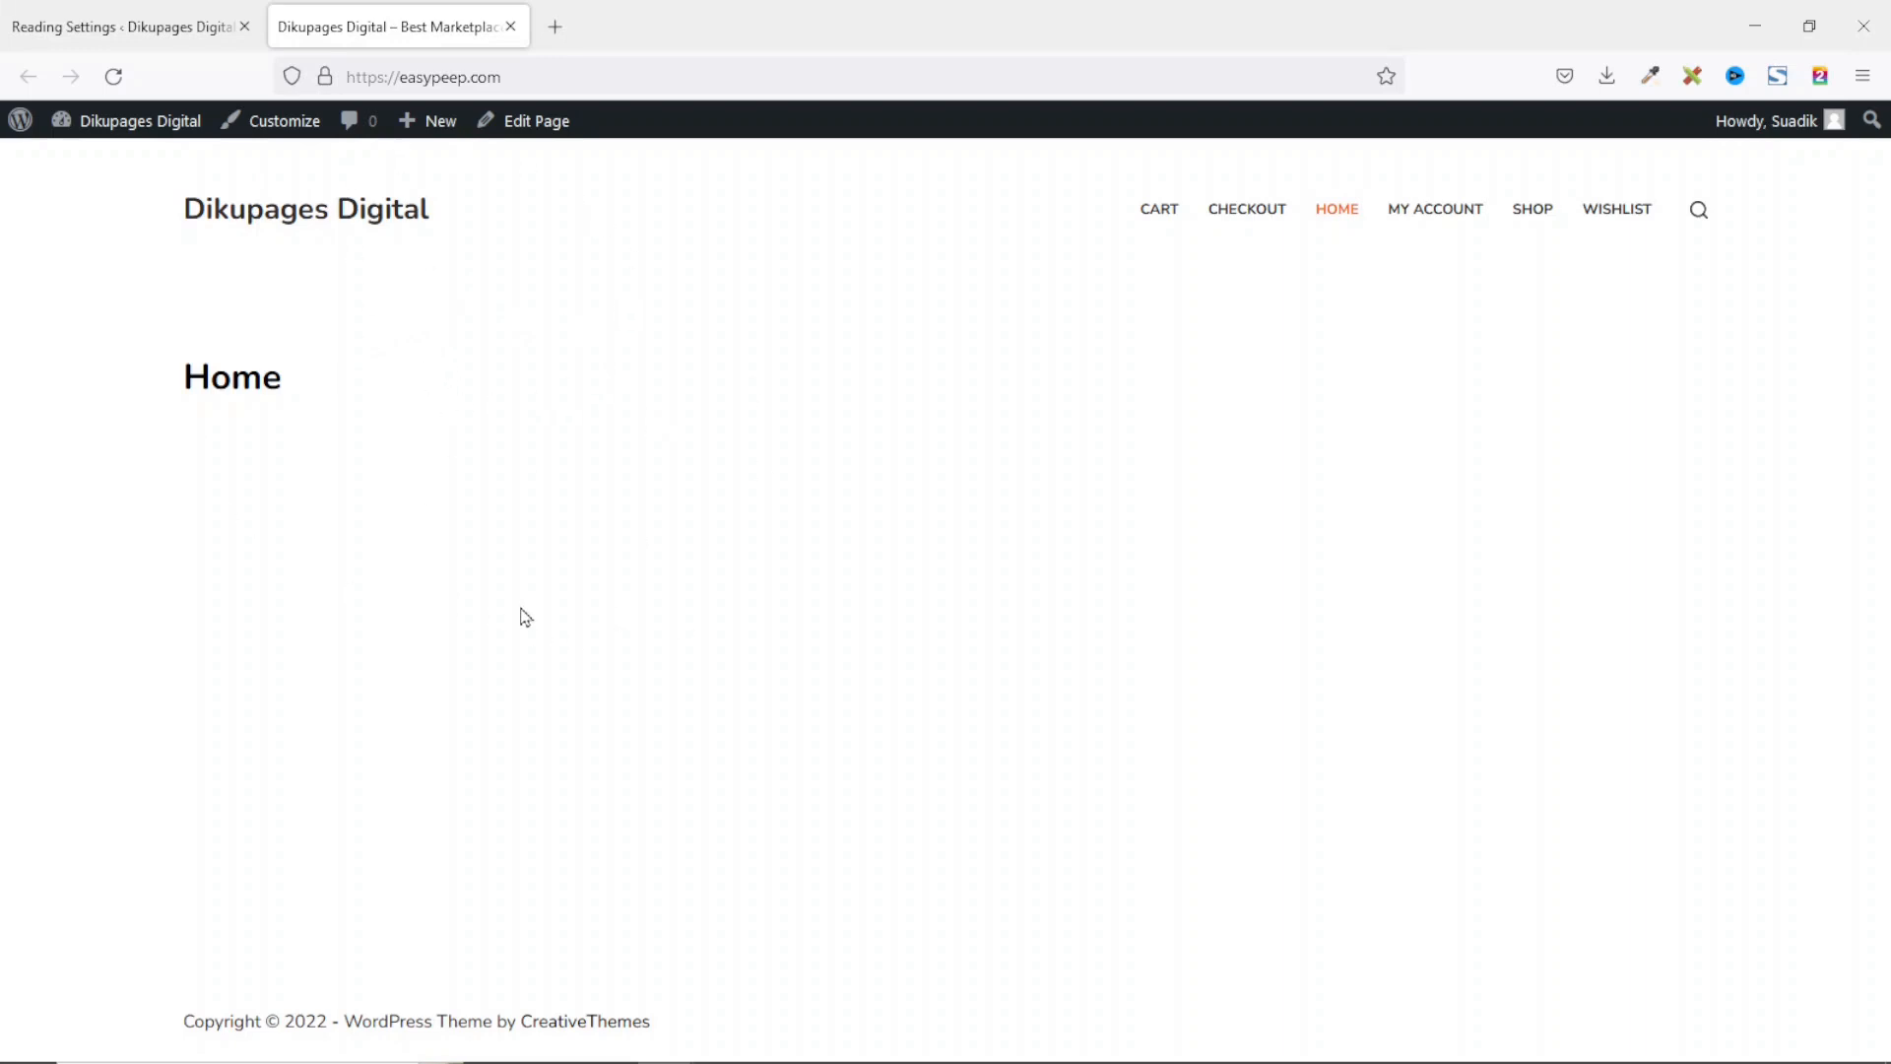
{"action": "left_click", "coordinate": [266, 220]}
{"action": "left_click", "coordinate": [1532, 209]}
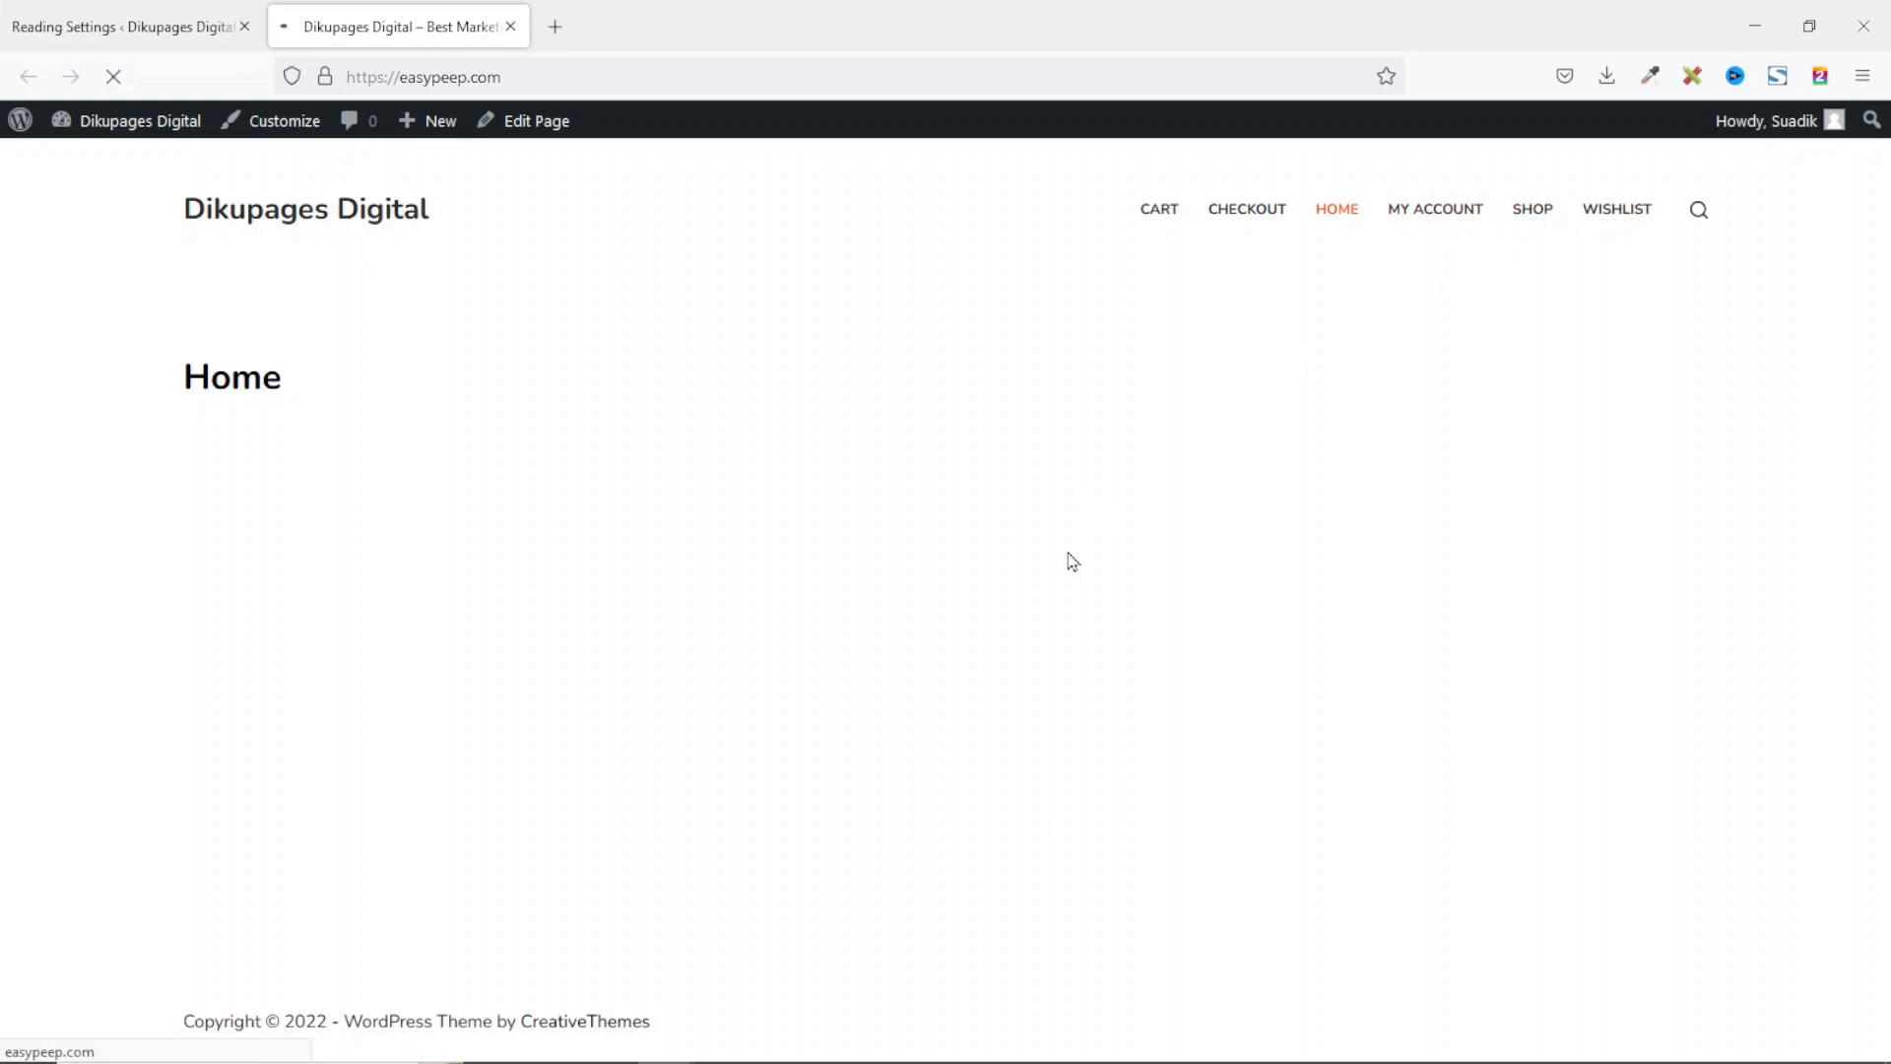
{"action": "left_click", "coordinate": [315, 216]}
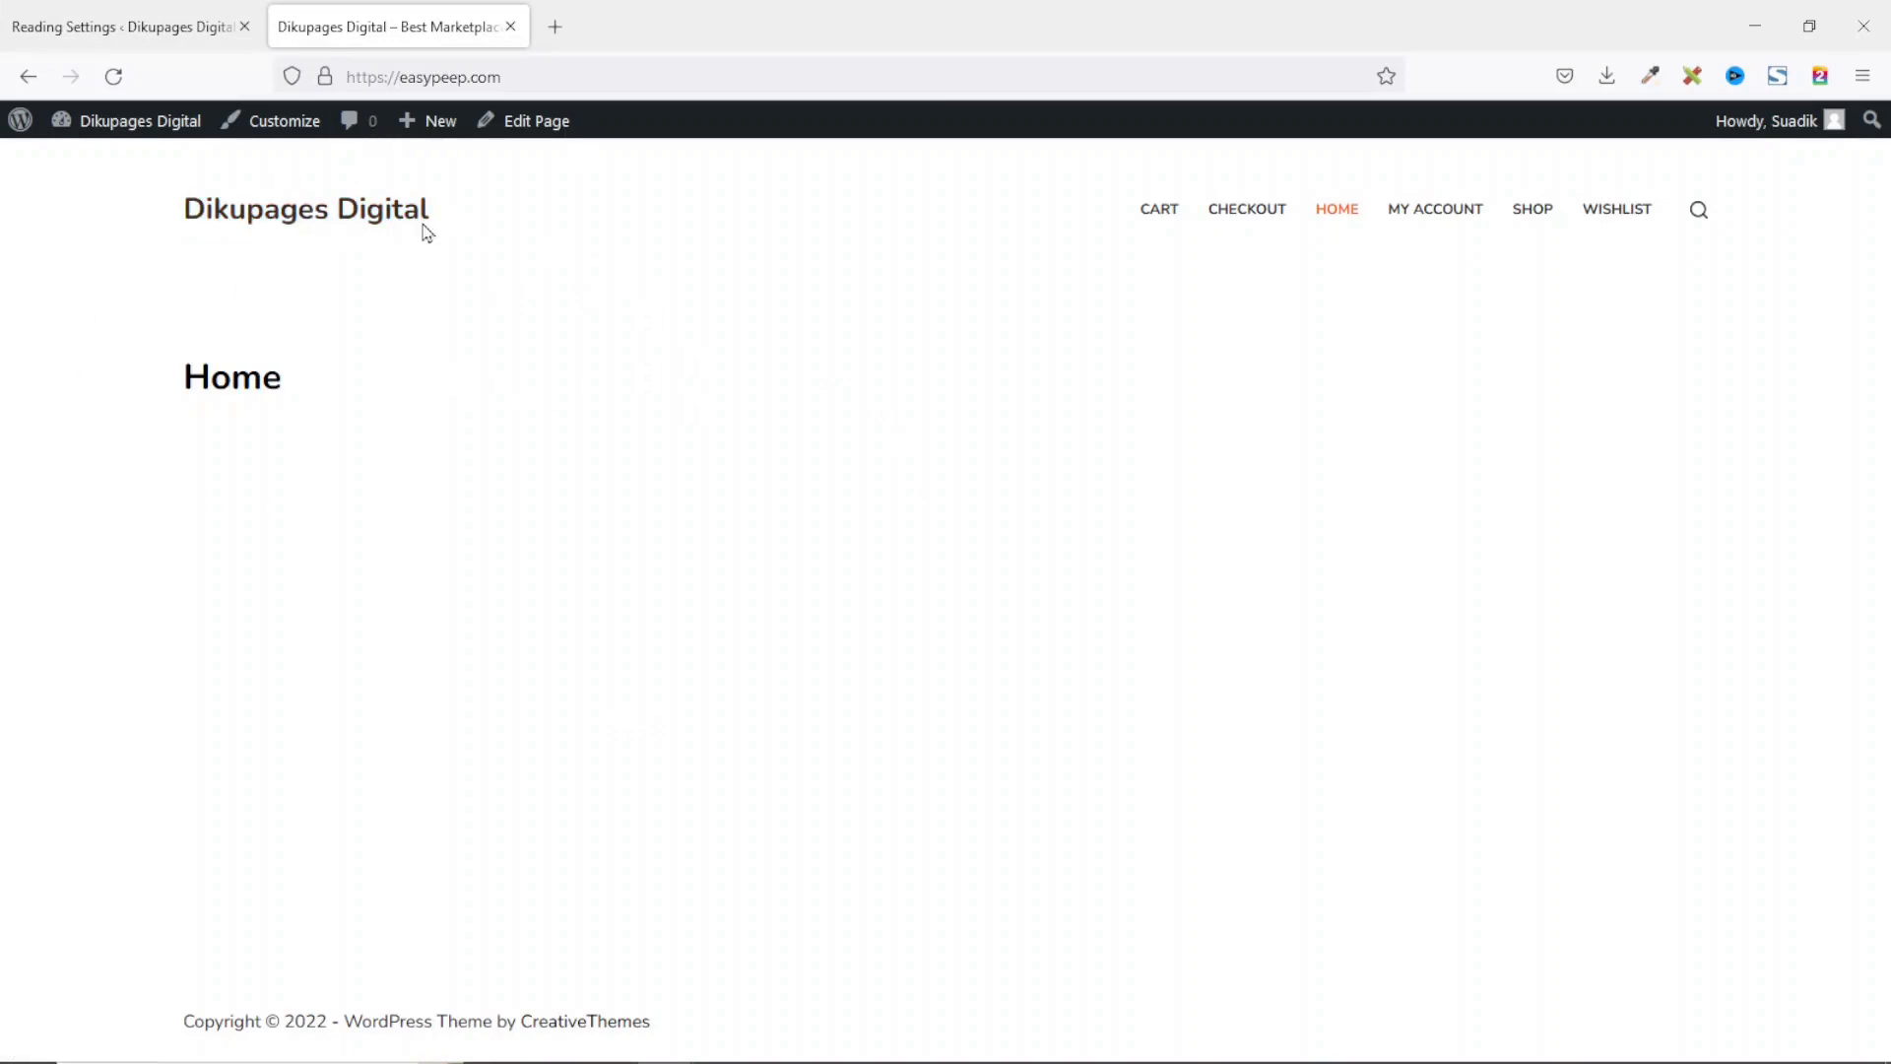
Step: Open the Home page for editing, set its template to Elementor Full Width, and update the page
{"action": "left_click", "coordinate": [528, 123]}
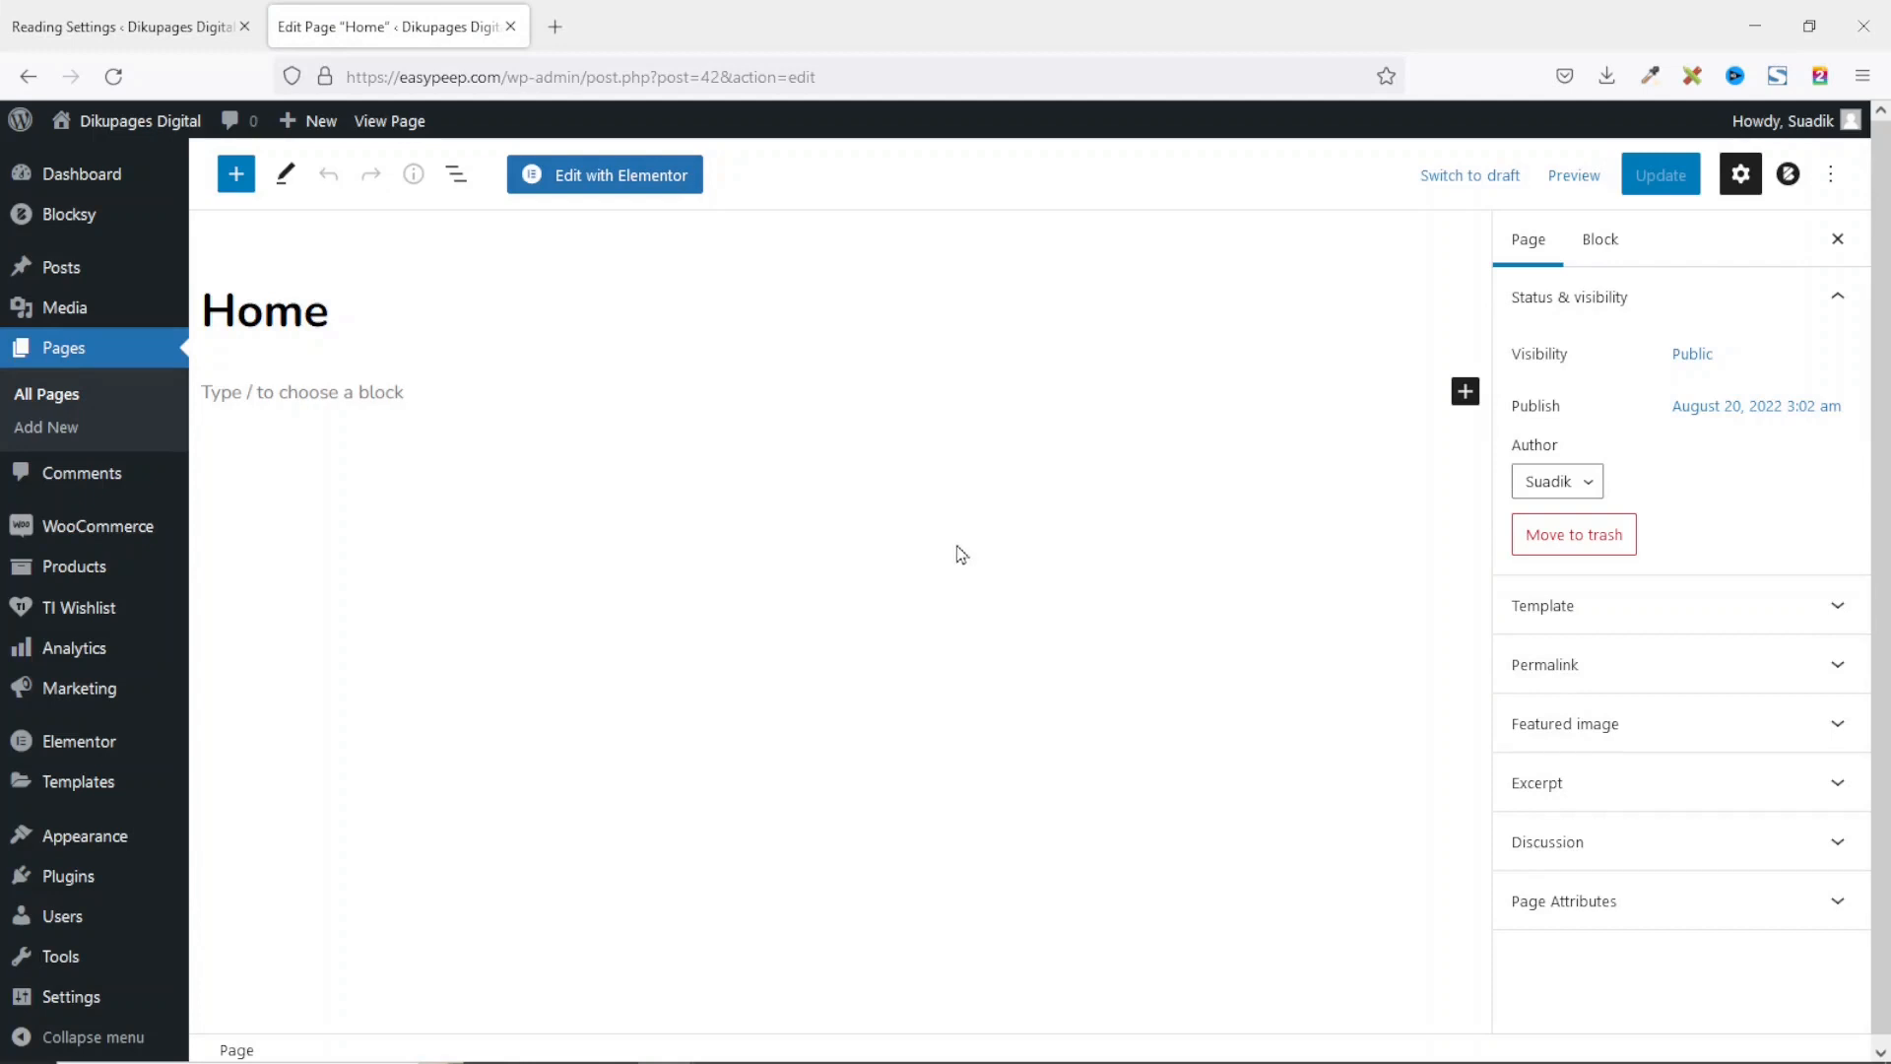
{"action": "left_click", "coordinate": [1733, 626]}
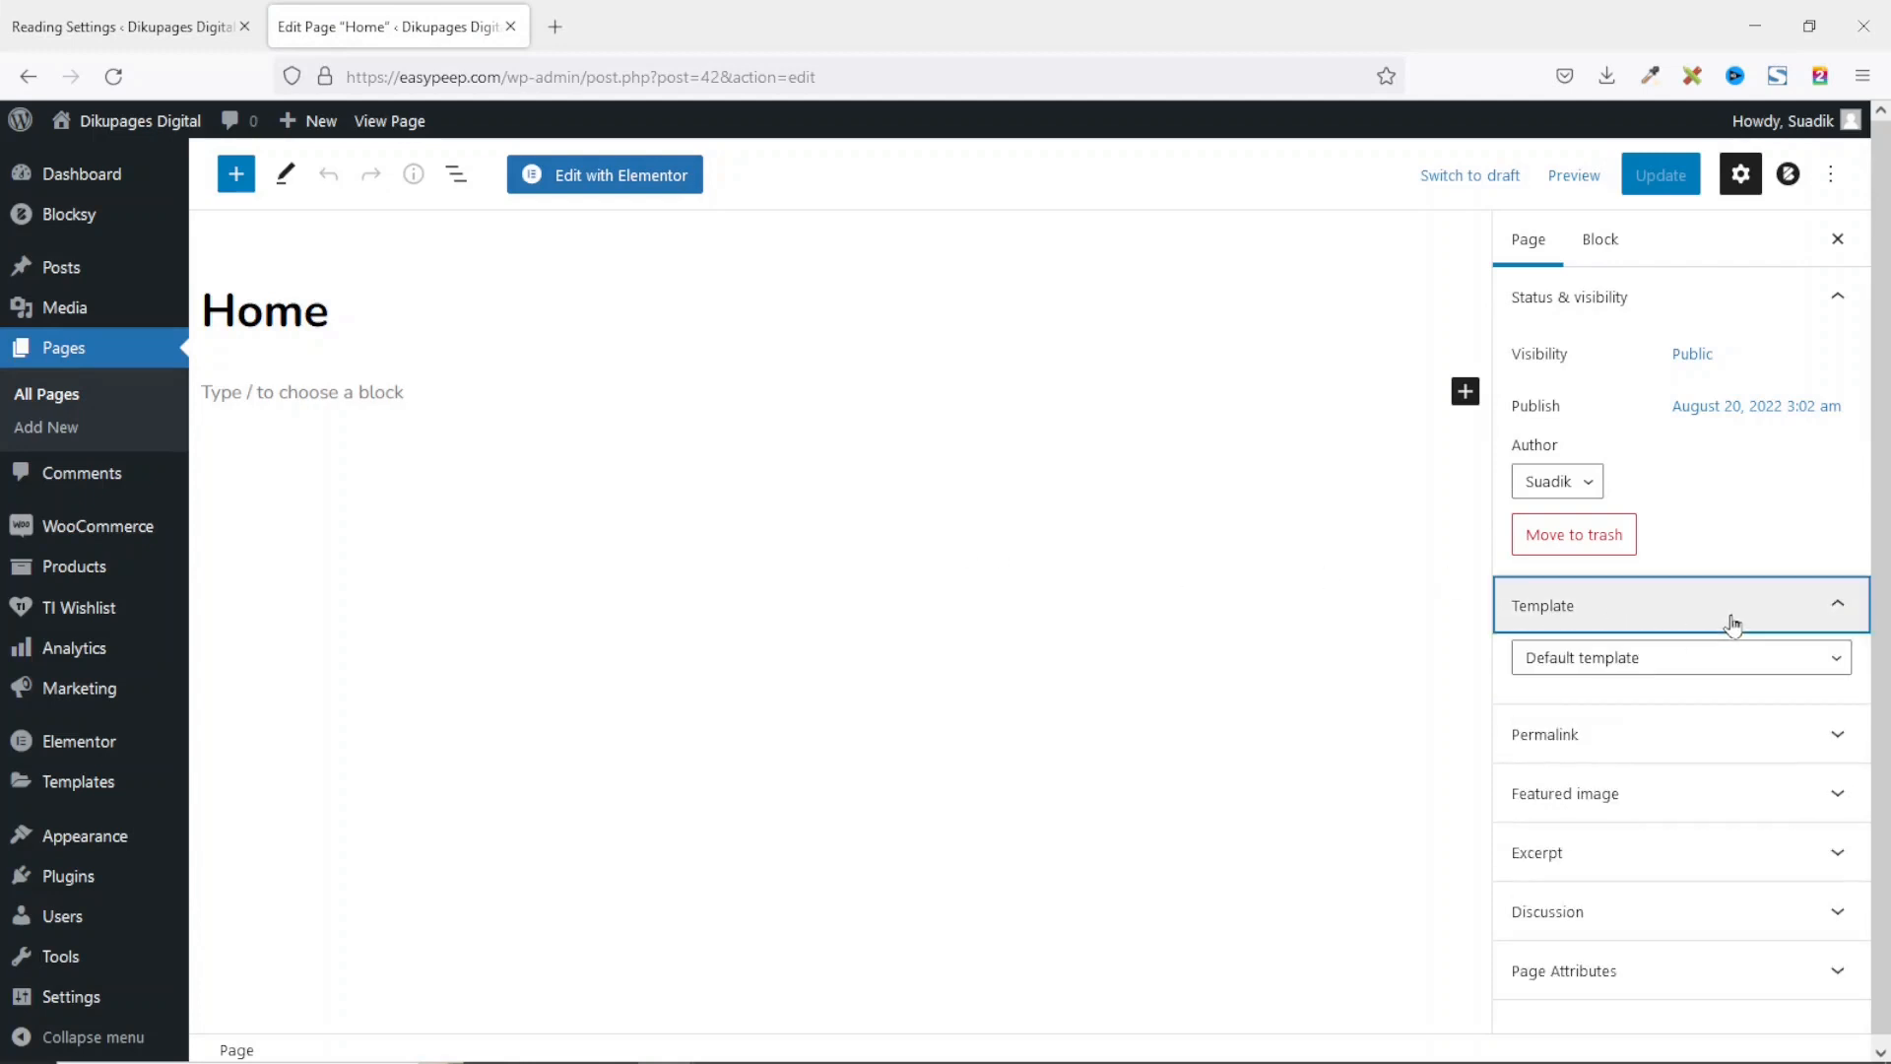
{"action": "left_click", "coordinate": [1625, 667]}
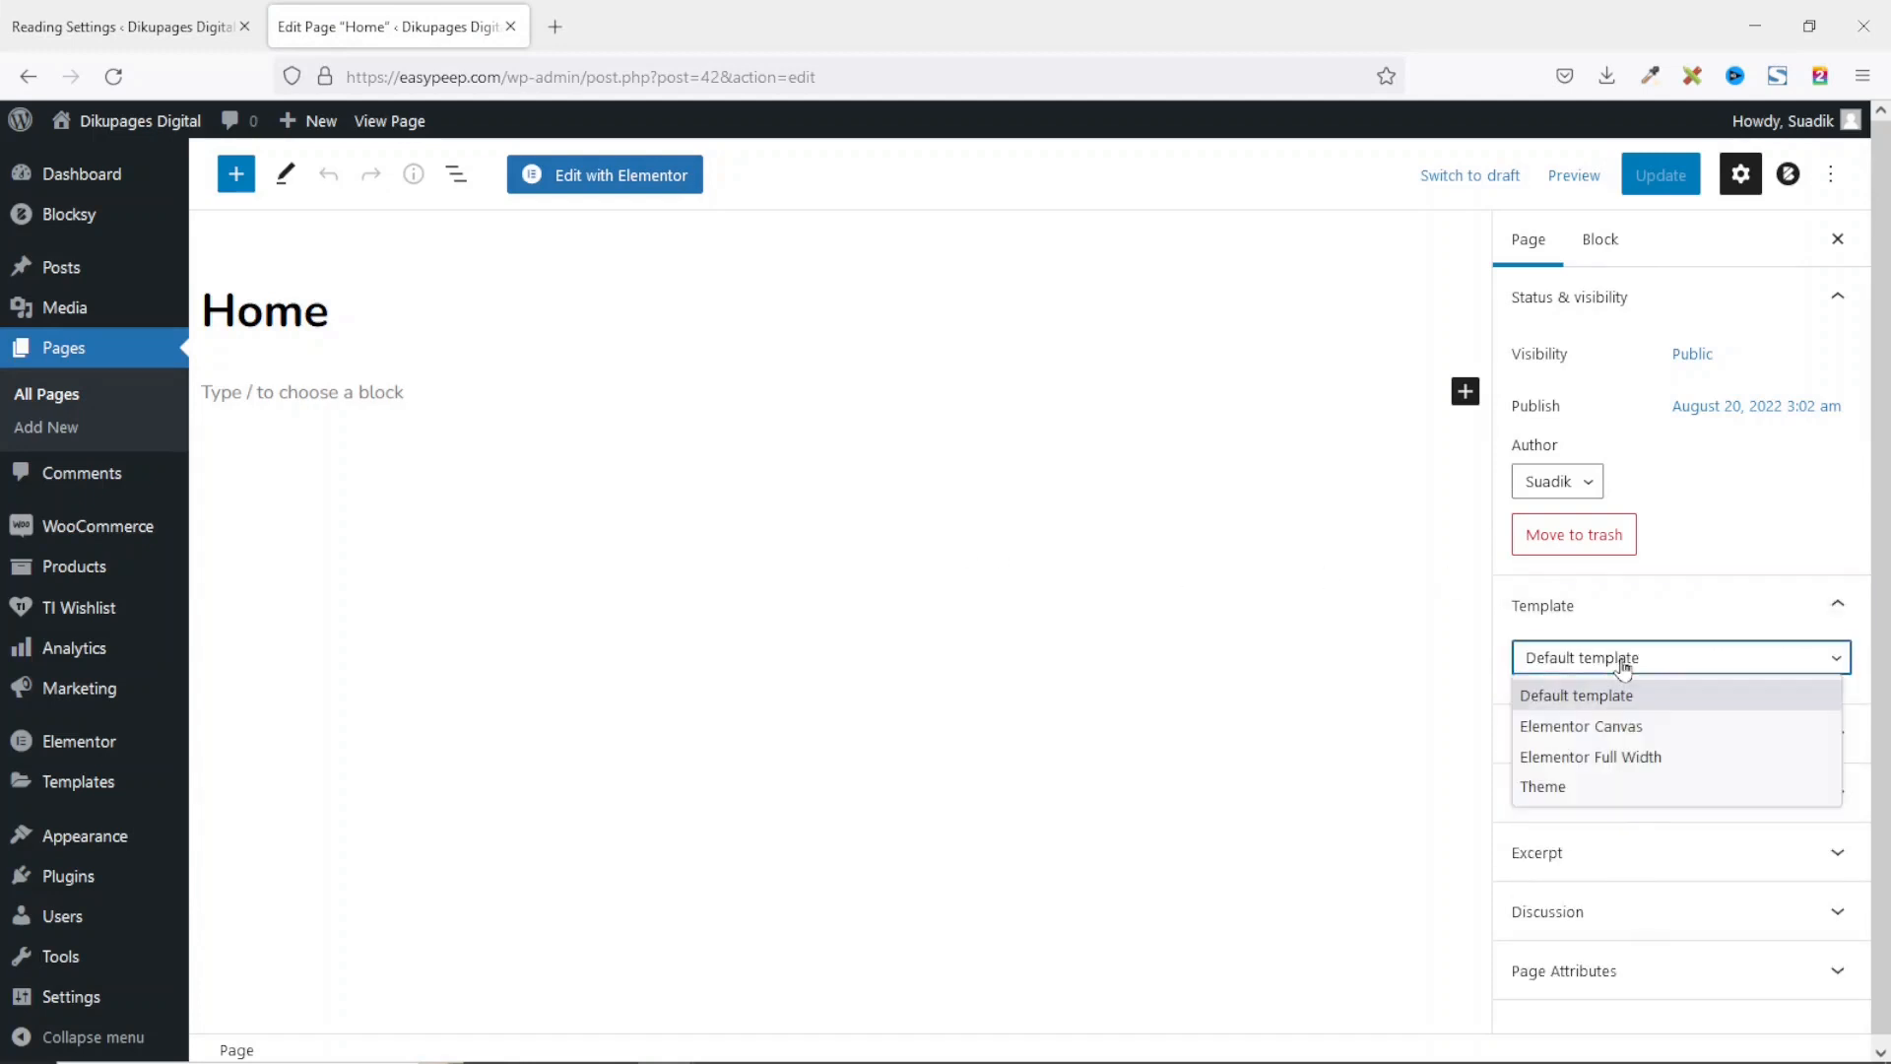
{"action": "left_click", "coordinate": [1611, 765]}
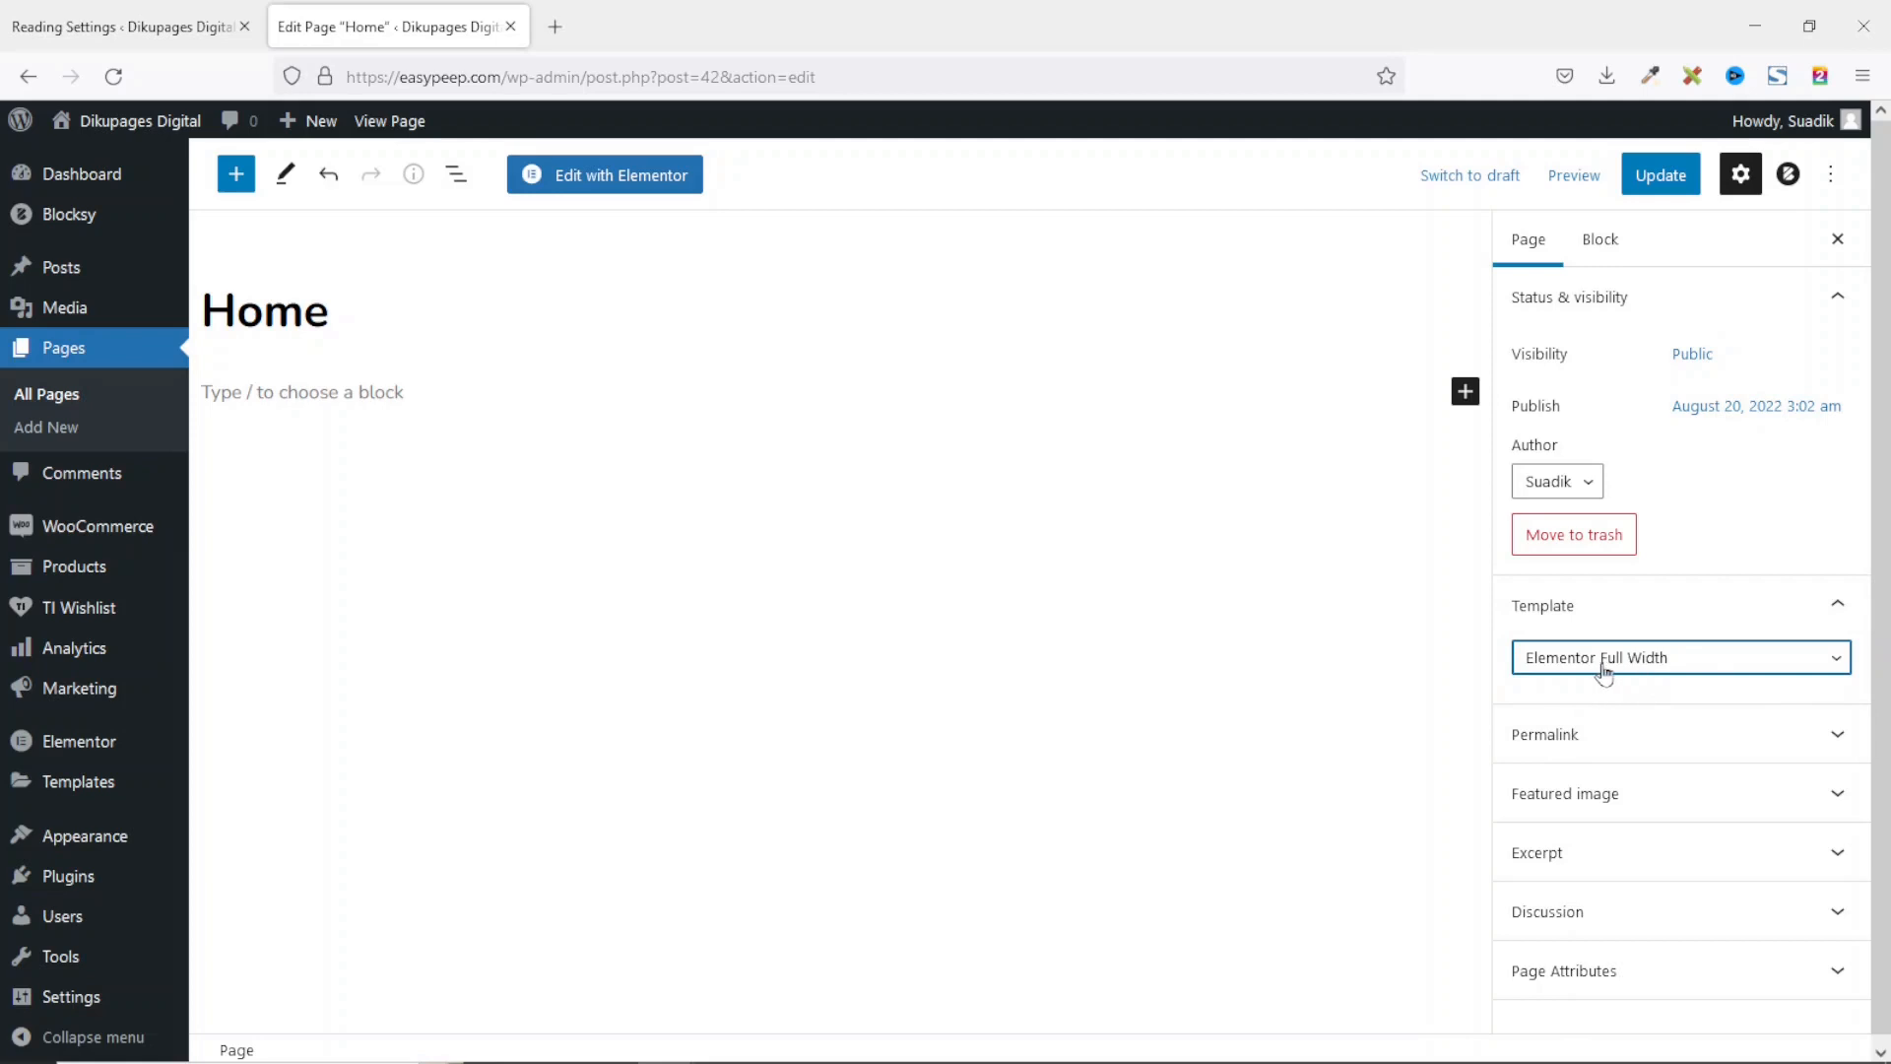
{"action": "left_click", "coordinate": [1662, 181]}
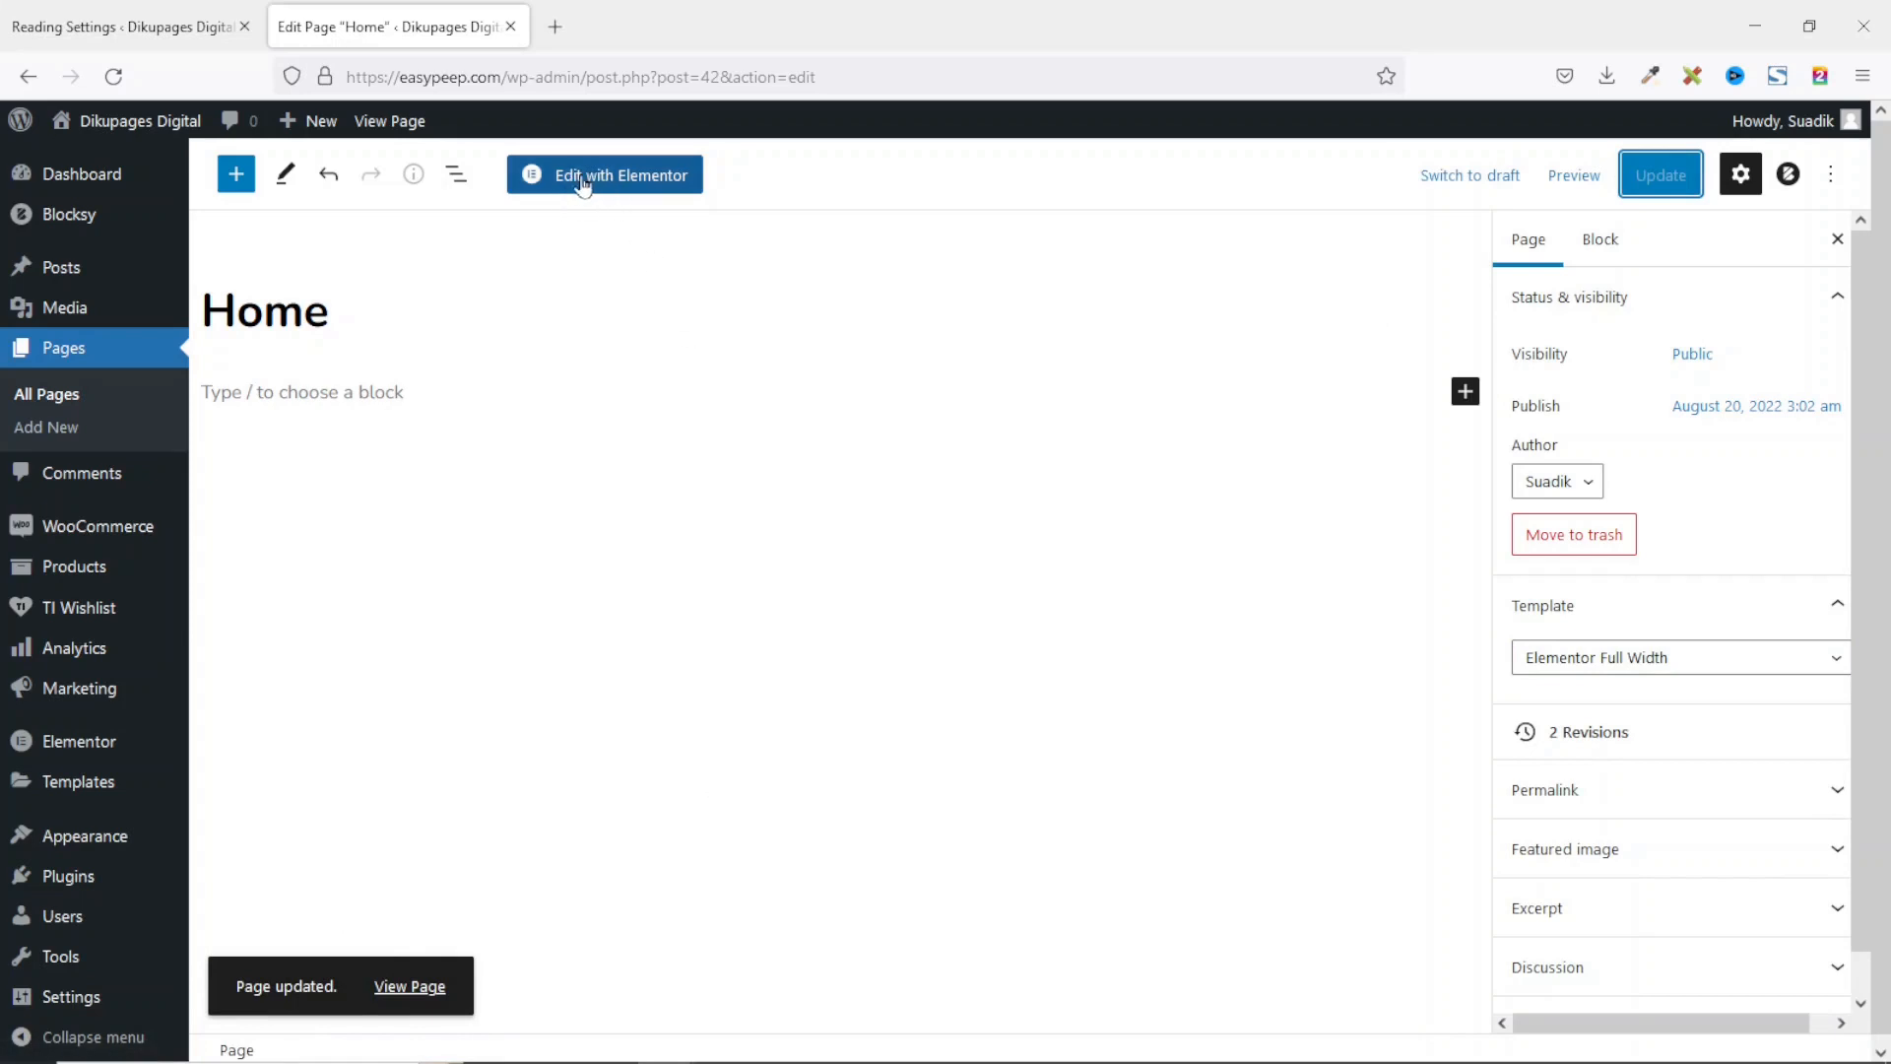
Step: Open the Home page in Elementor, close and reopen the Navigator, and move it clear of the page content
{"action": "left_click", "coordinate": [613, 187]}
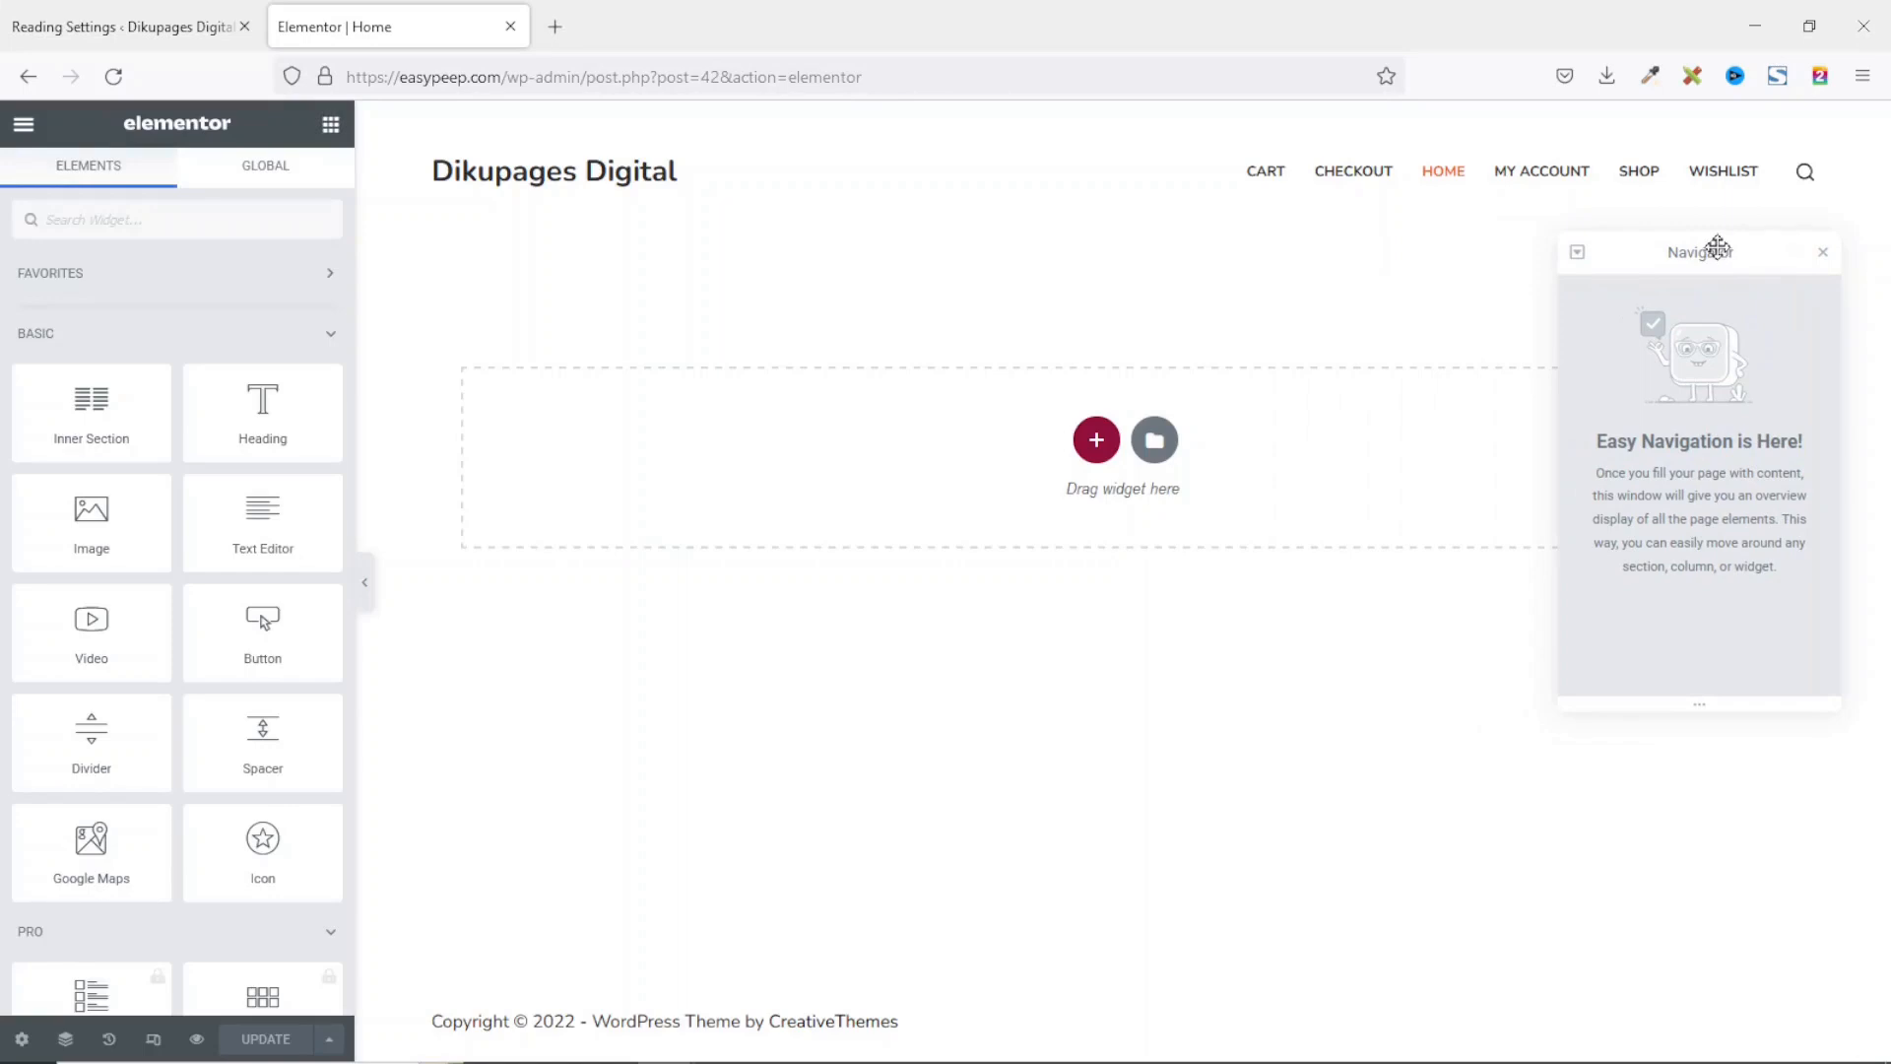
{"action": "left_click_drag", "start_coordinate": [1697, 240], "coordinate": [1413, 257]}
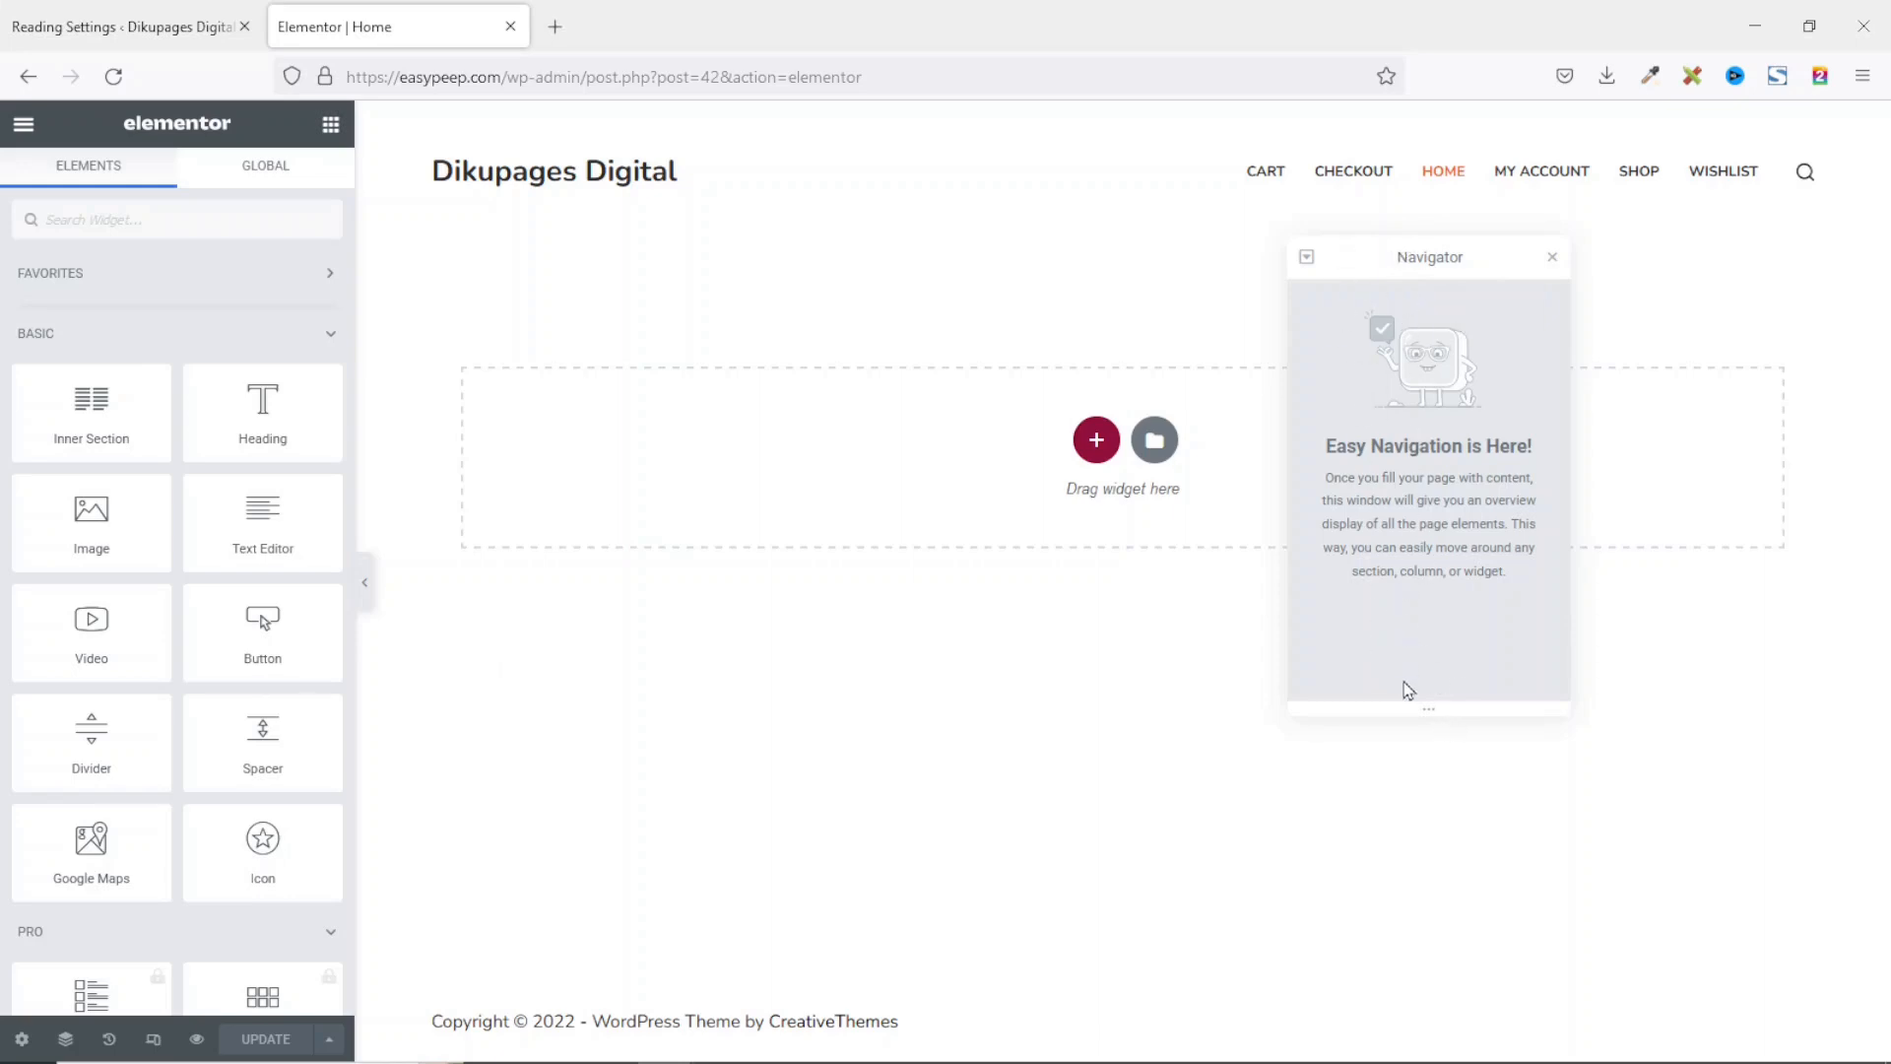
{"action": "left_click", "coordinate": [1551, 257]}
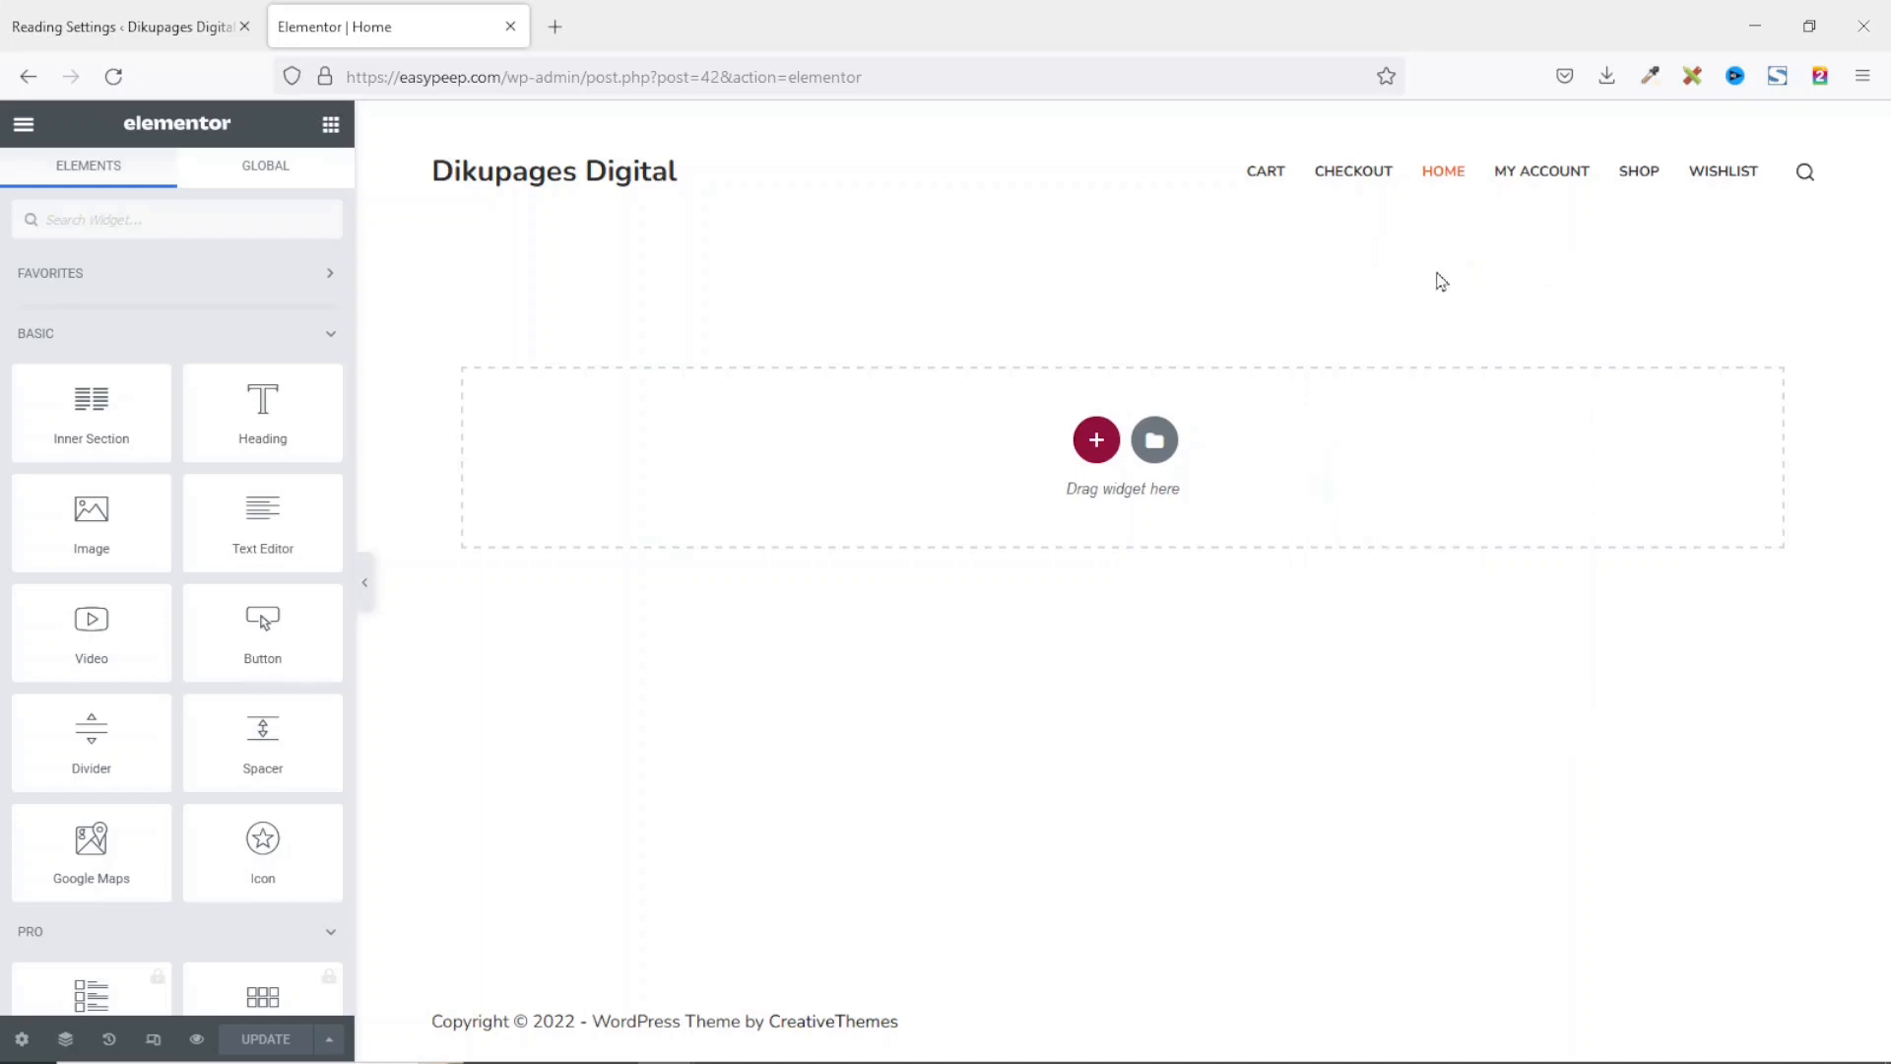
{"action": "left_click", "coordinate": [66, 1040]}
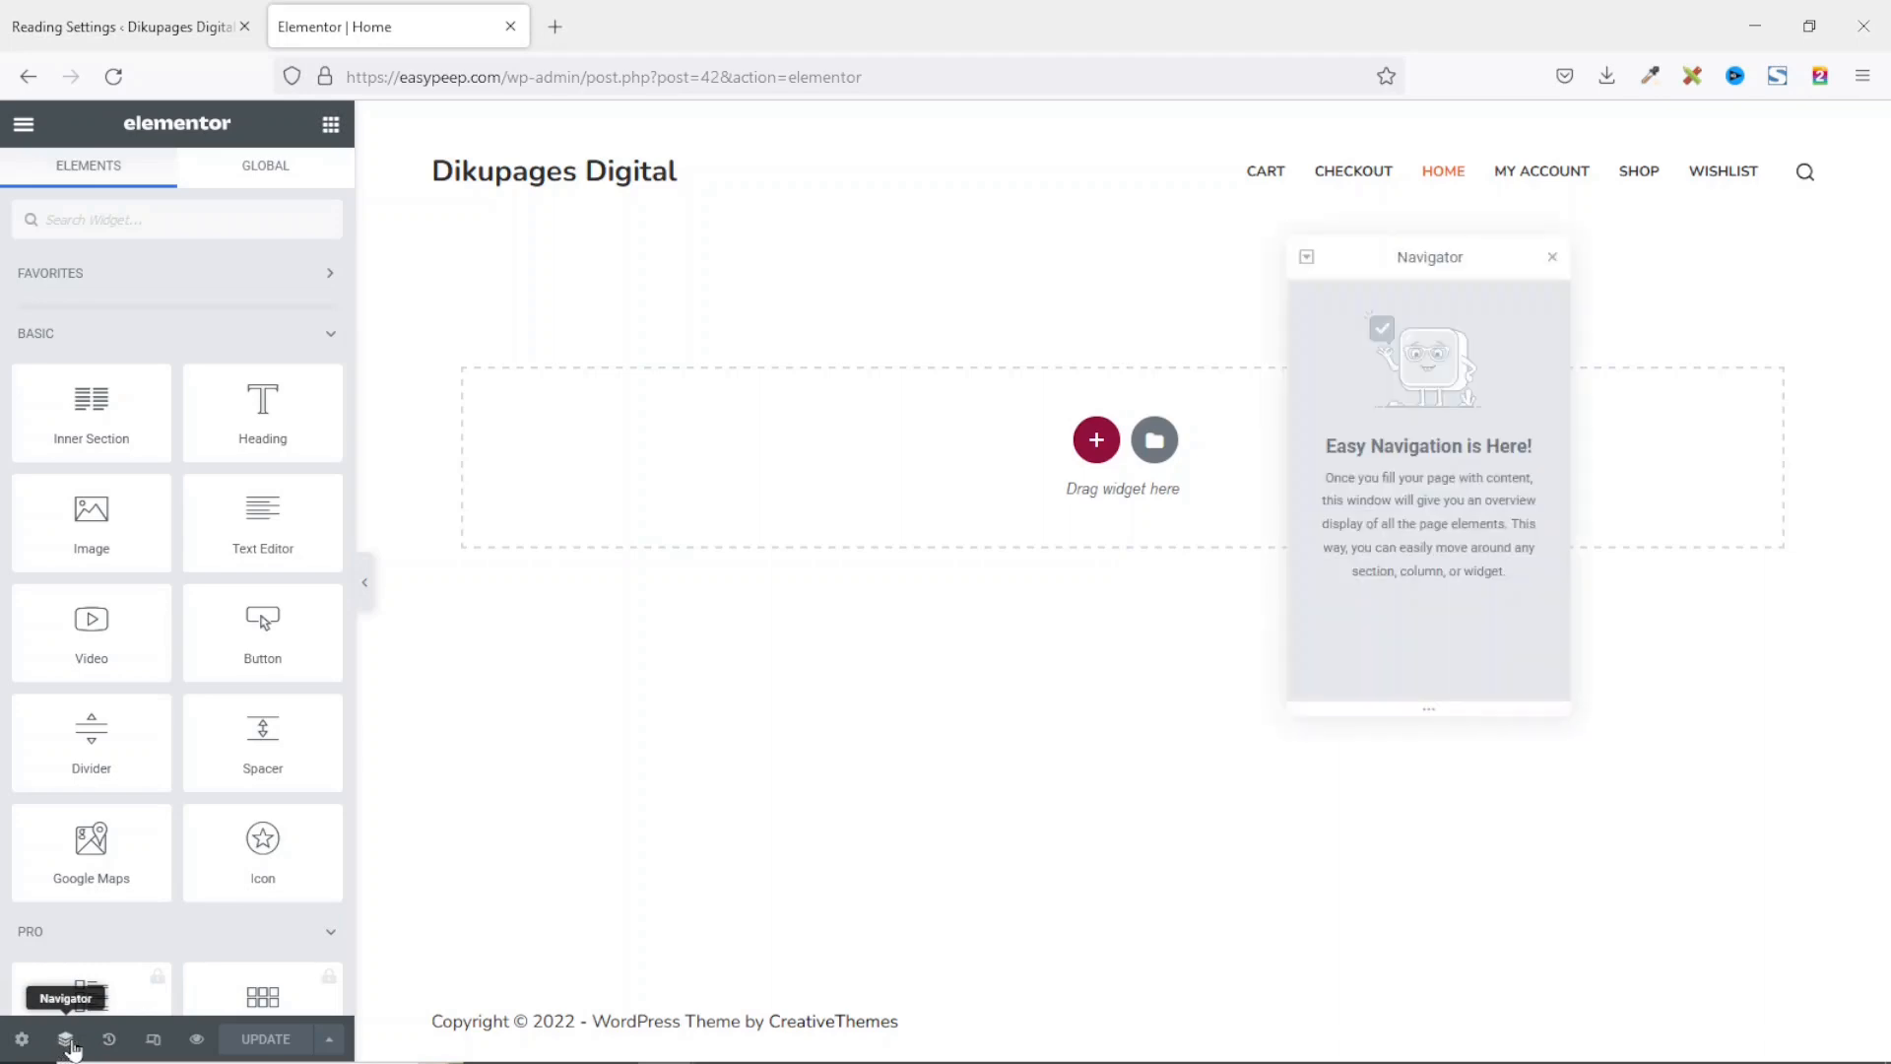
{"action": "left_click_drag", "start_coordinate": [1435, 260], "coordinate": [1681, 232]}
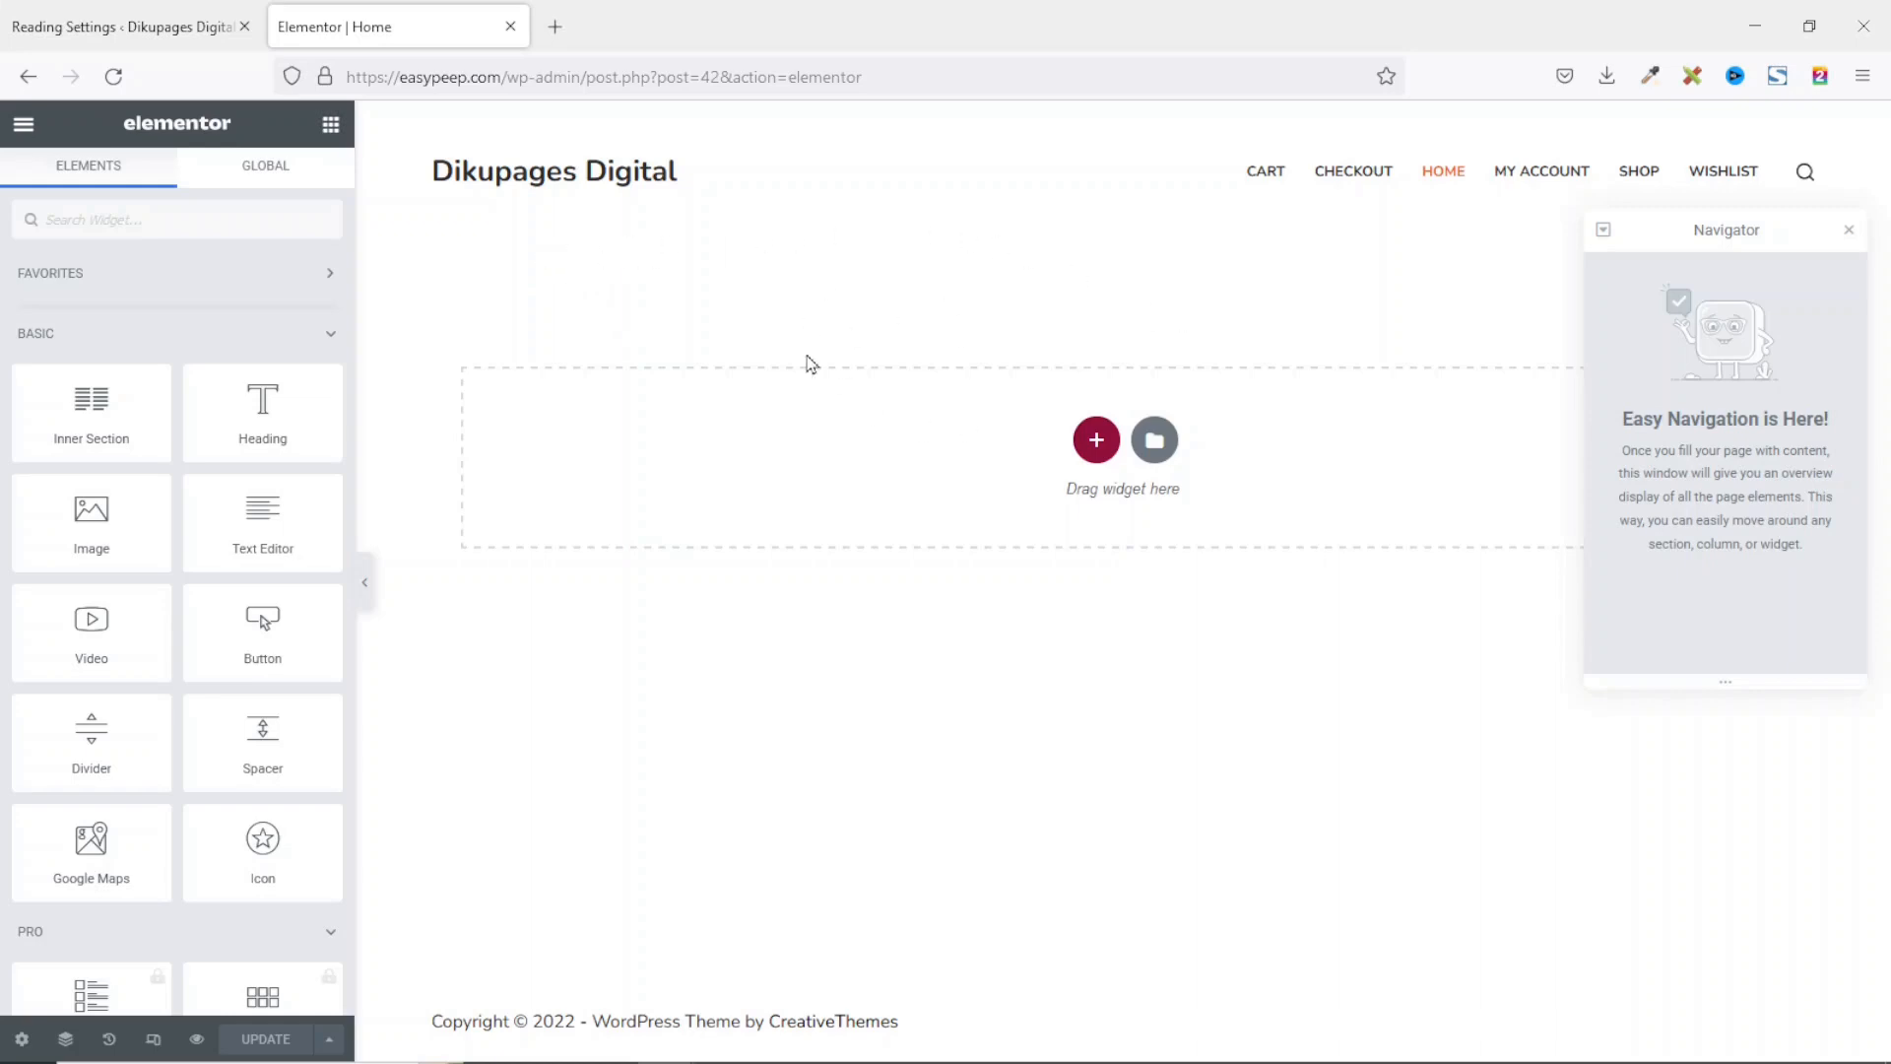
Step: Add a new single-column section to the page and expand the section and its column in the Navigator
{"action": "left_click", "coordinate": [1097, 442]}
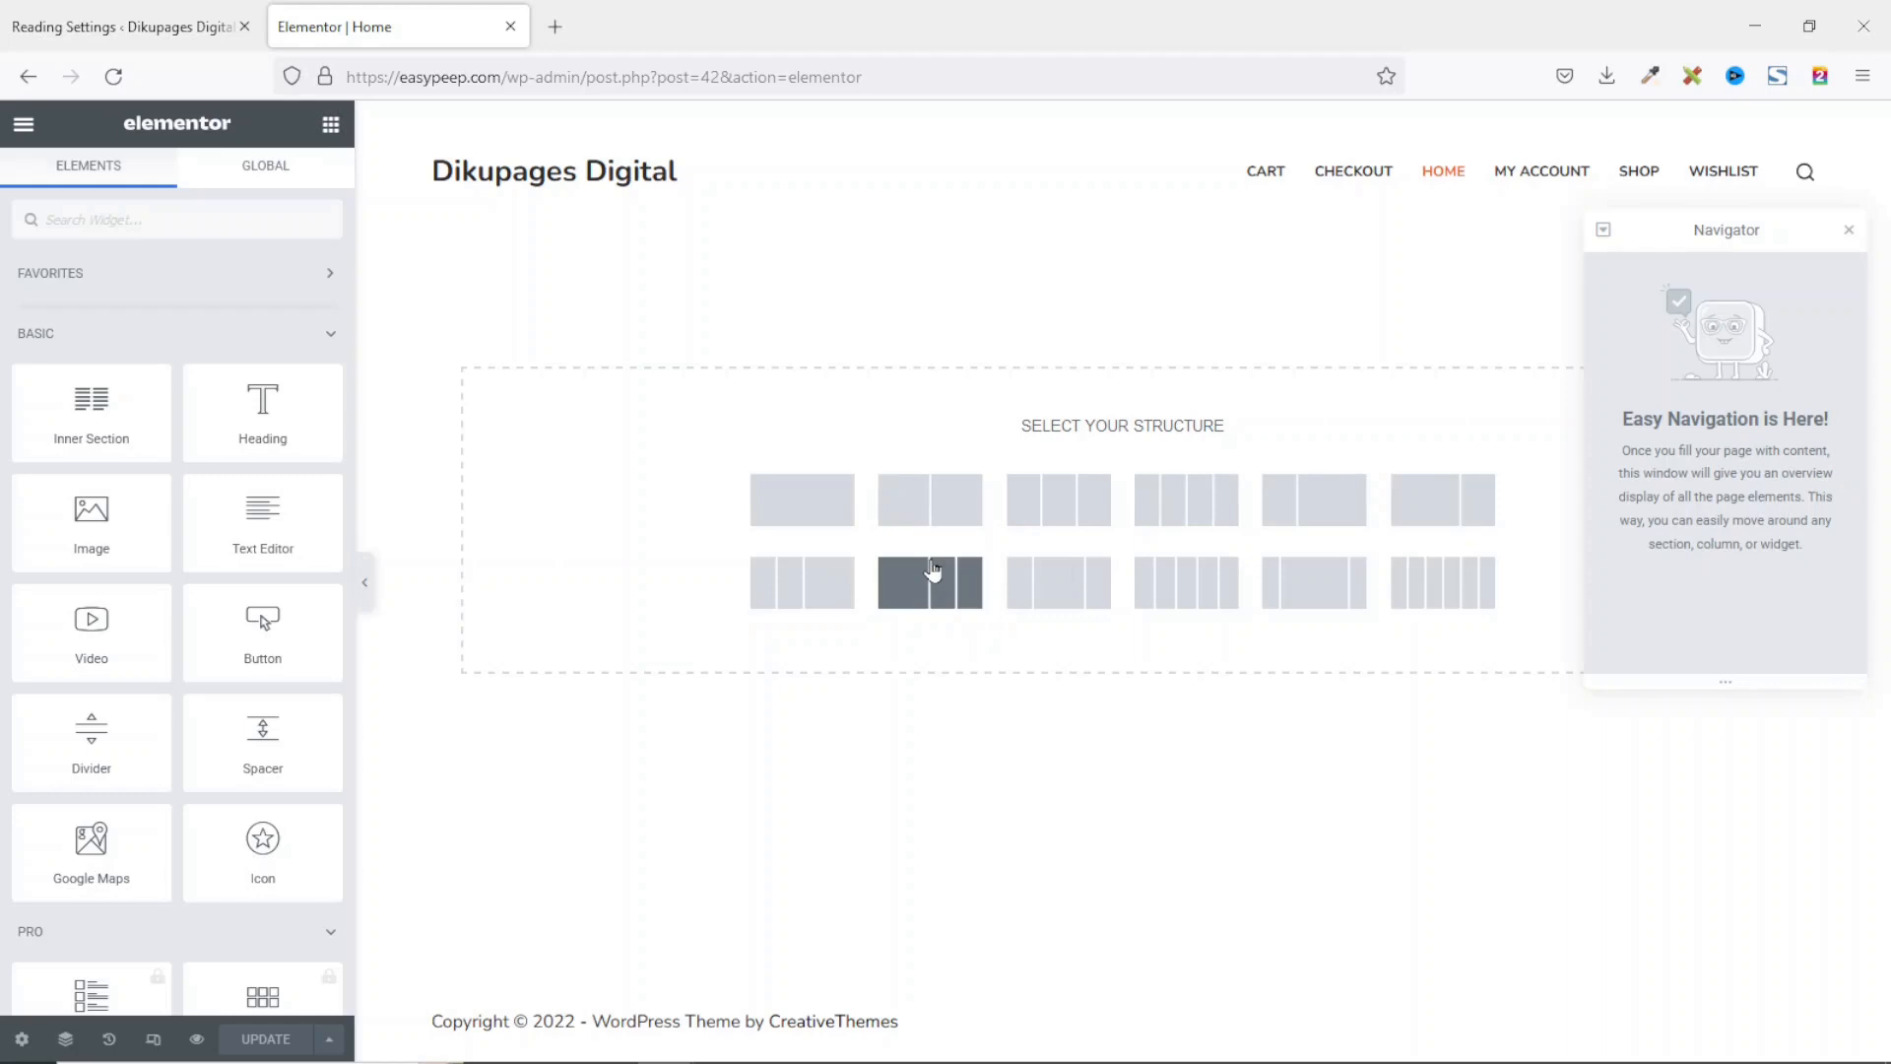
{"action": "left_click", "coordinate": [795, 508]}
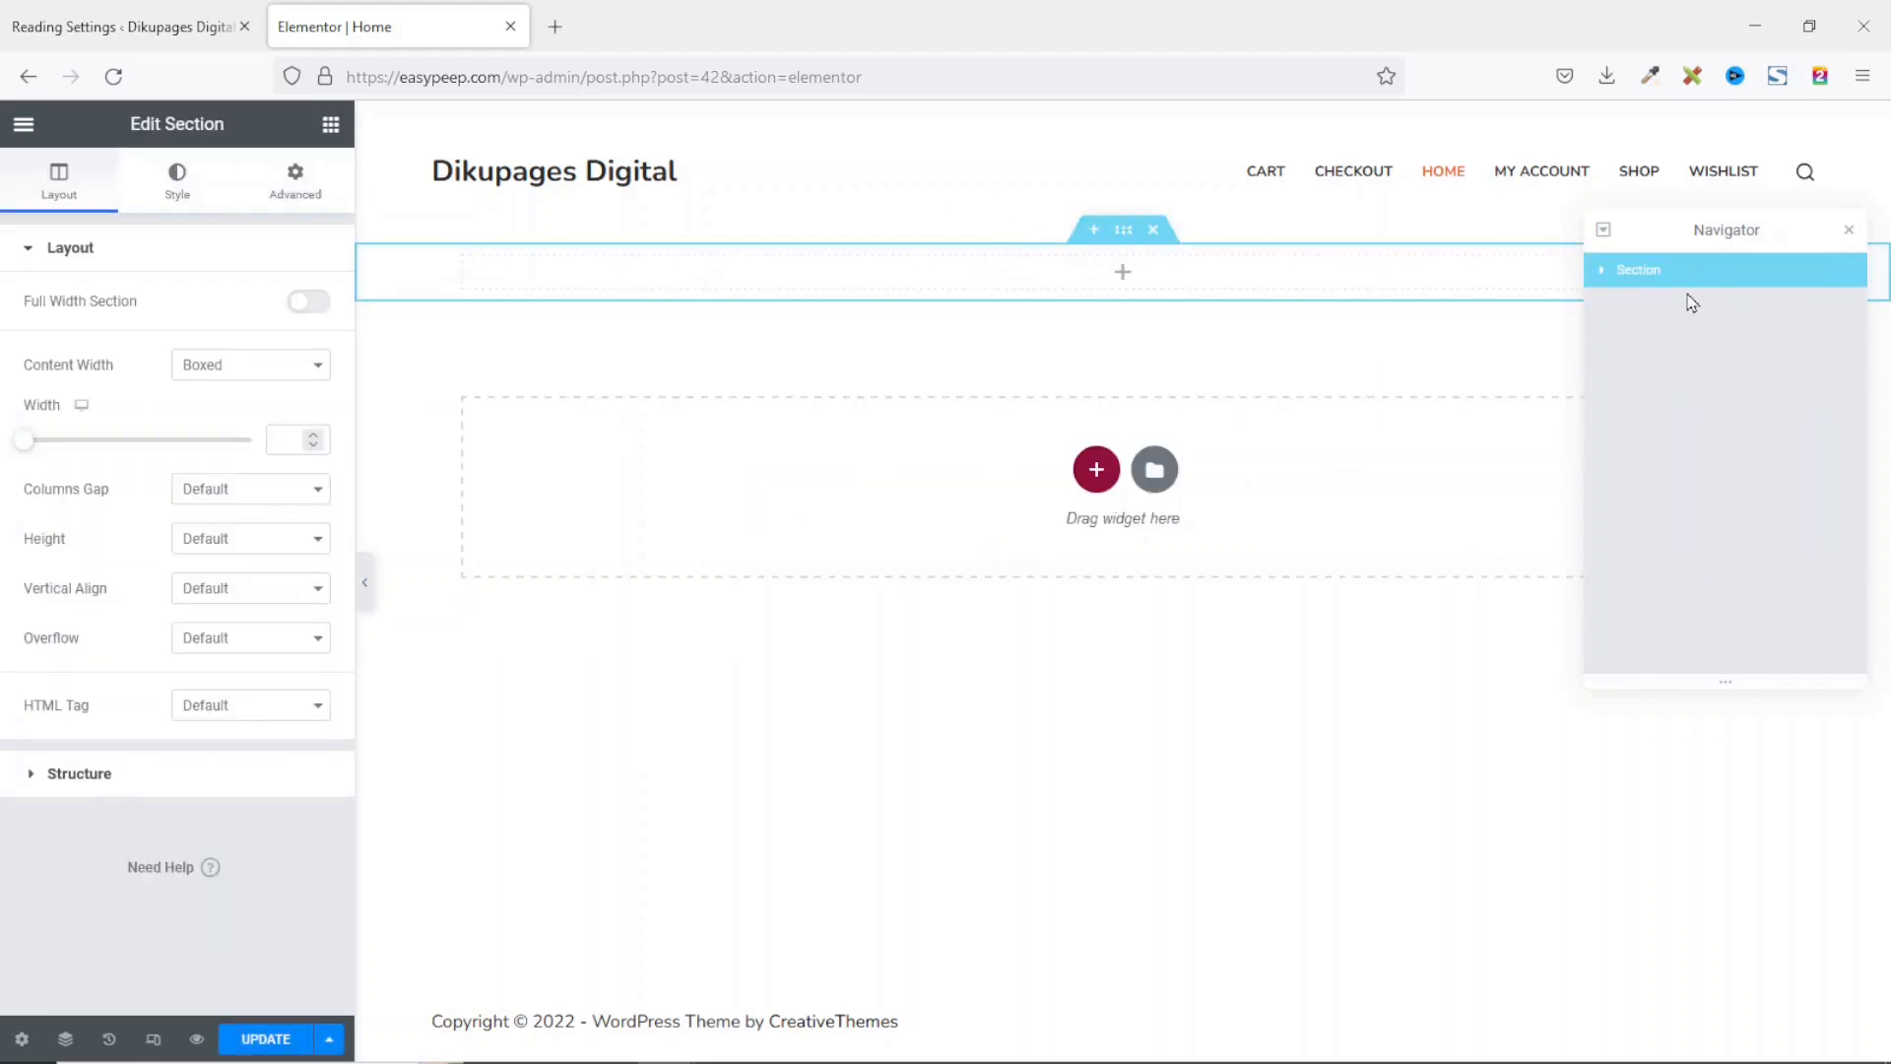
{"action": "left_click", "coordinate": [1604, 273]}
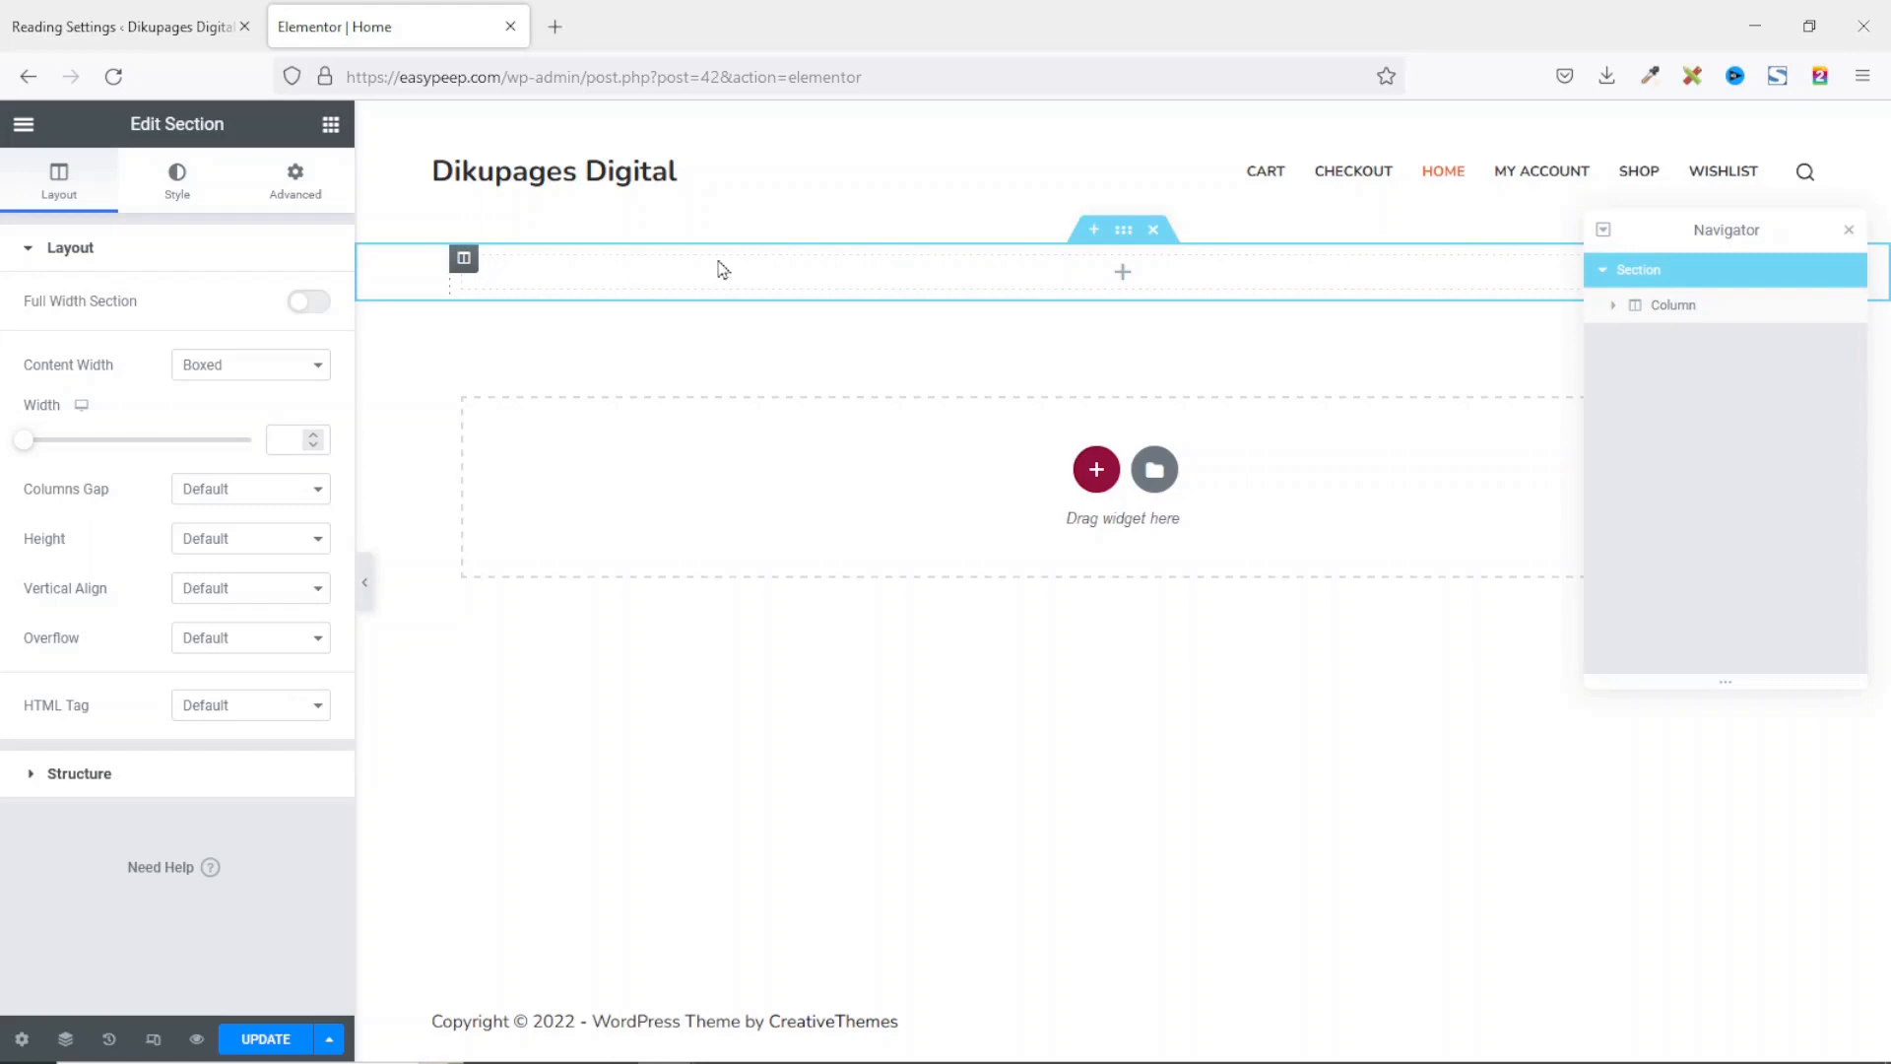
{"action": "left_click", "coordinate": [1615, 308]}
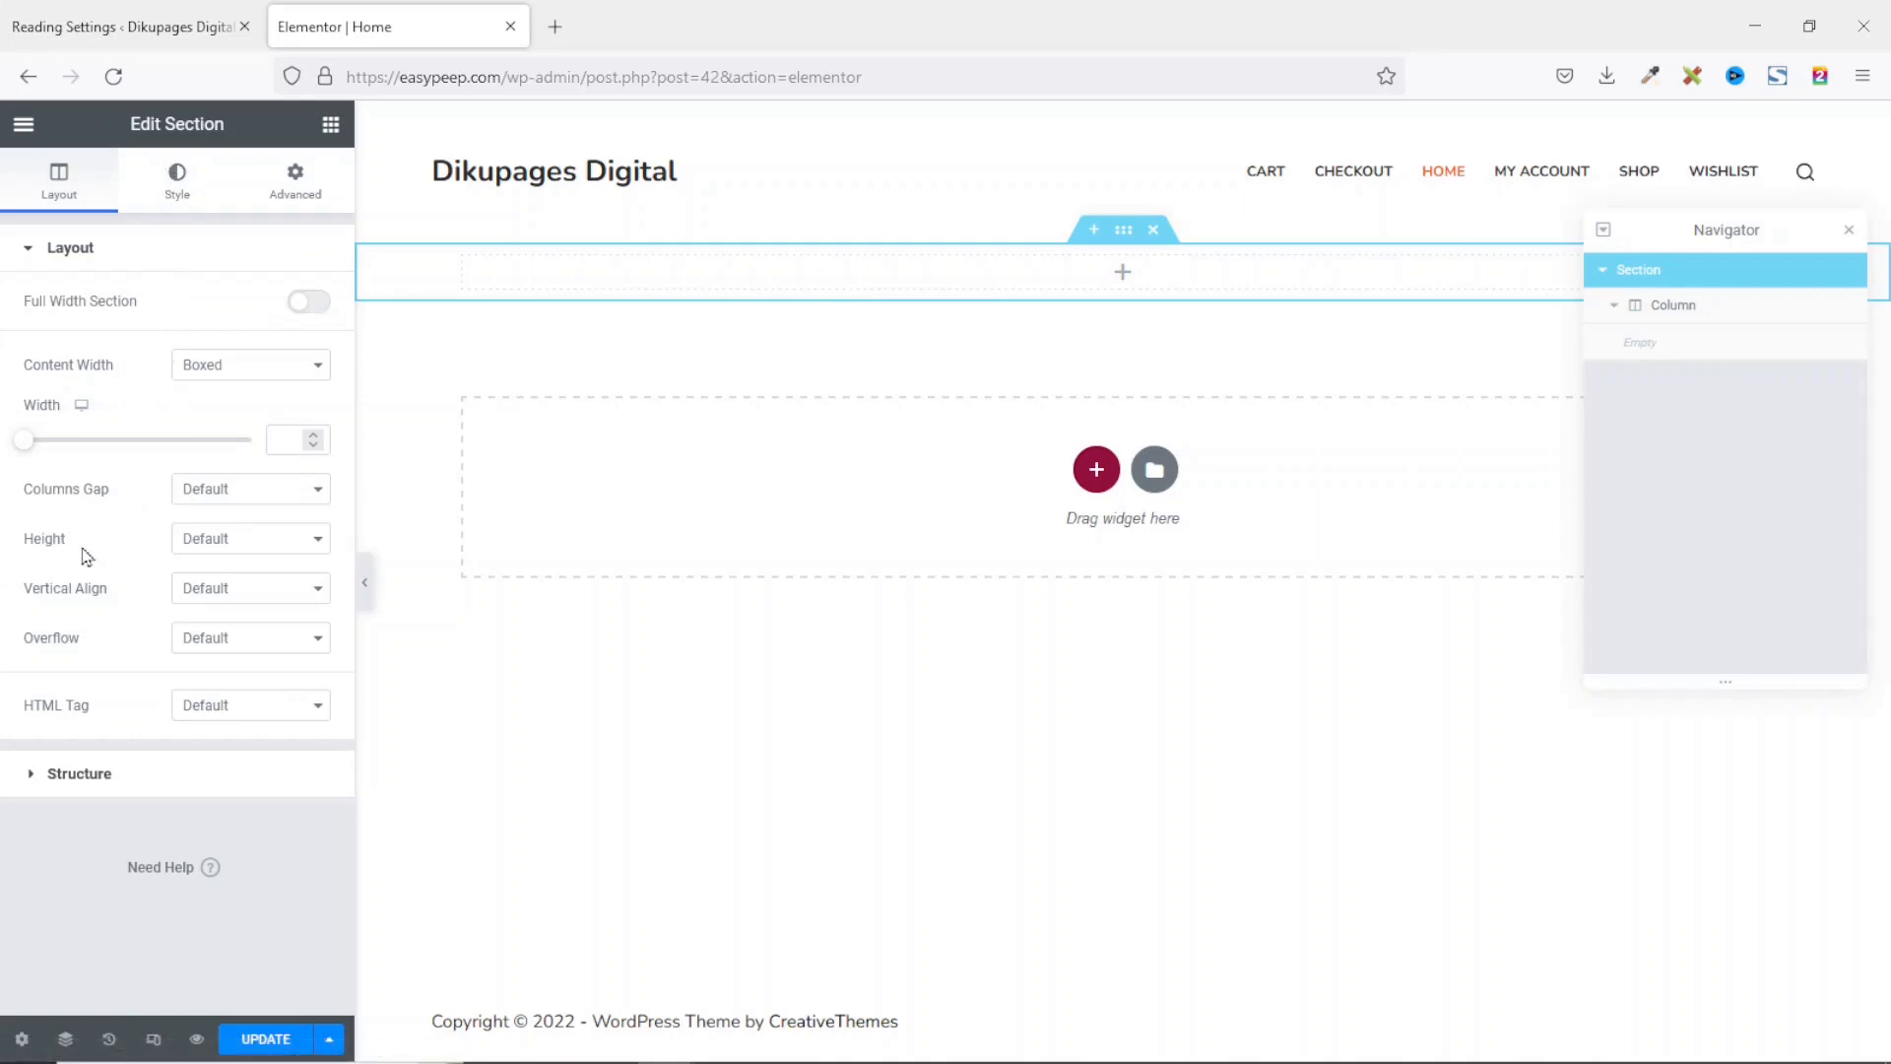
Step: Set the section's height to Min Height with a minimum height of 600 px
{"action": "left_click", "coordinate": [248, 540]}
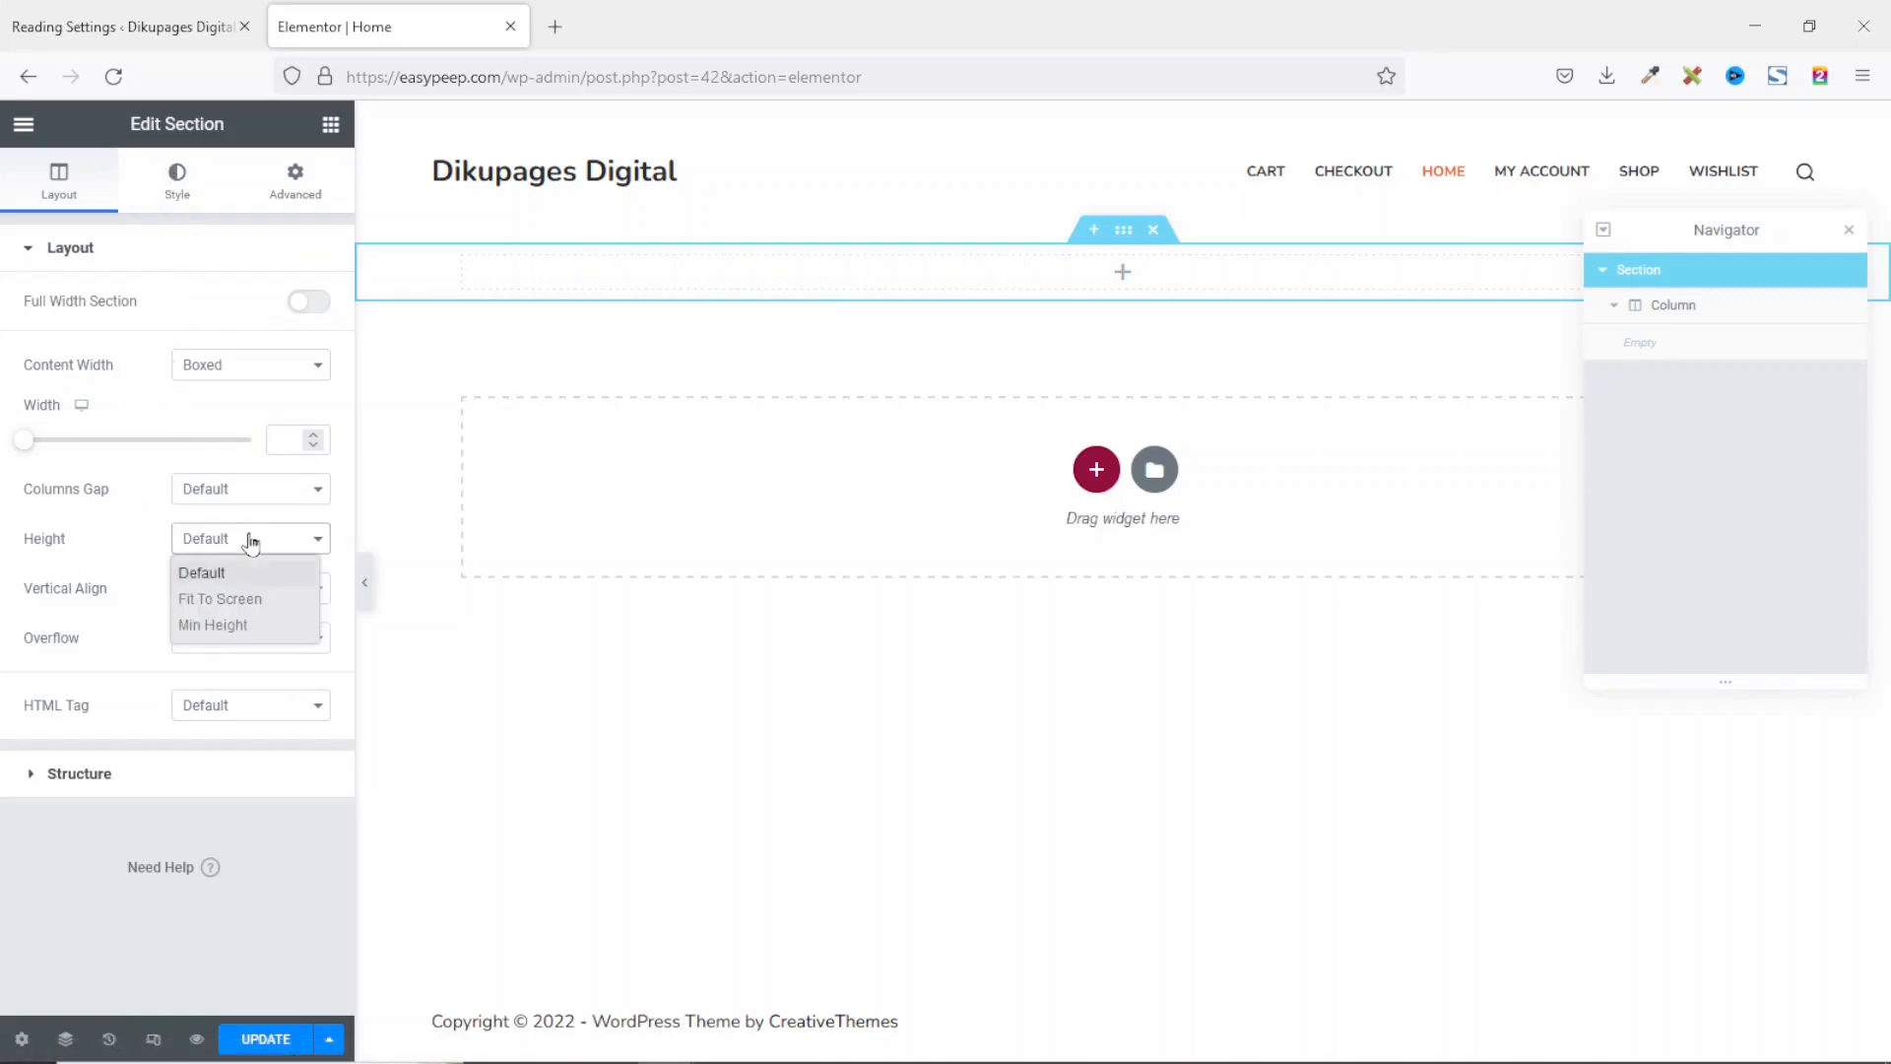
{"action": "left_click", "coordinate": [226, 626]}
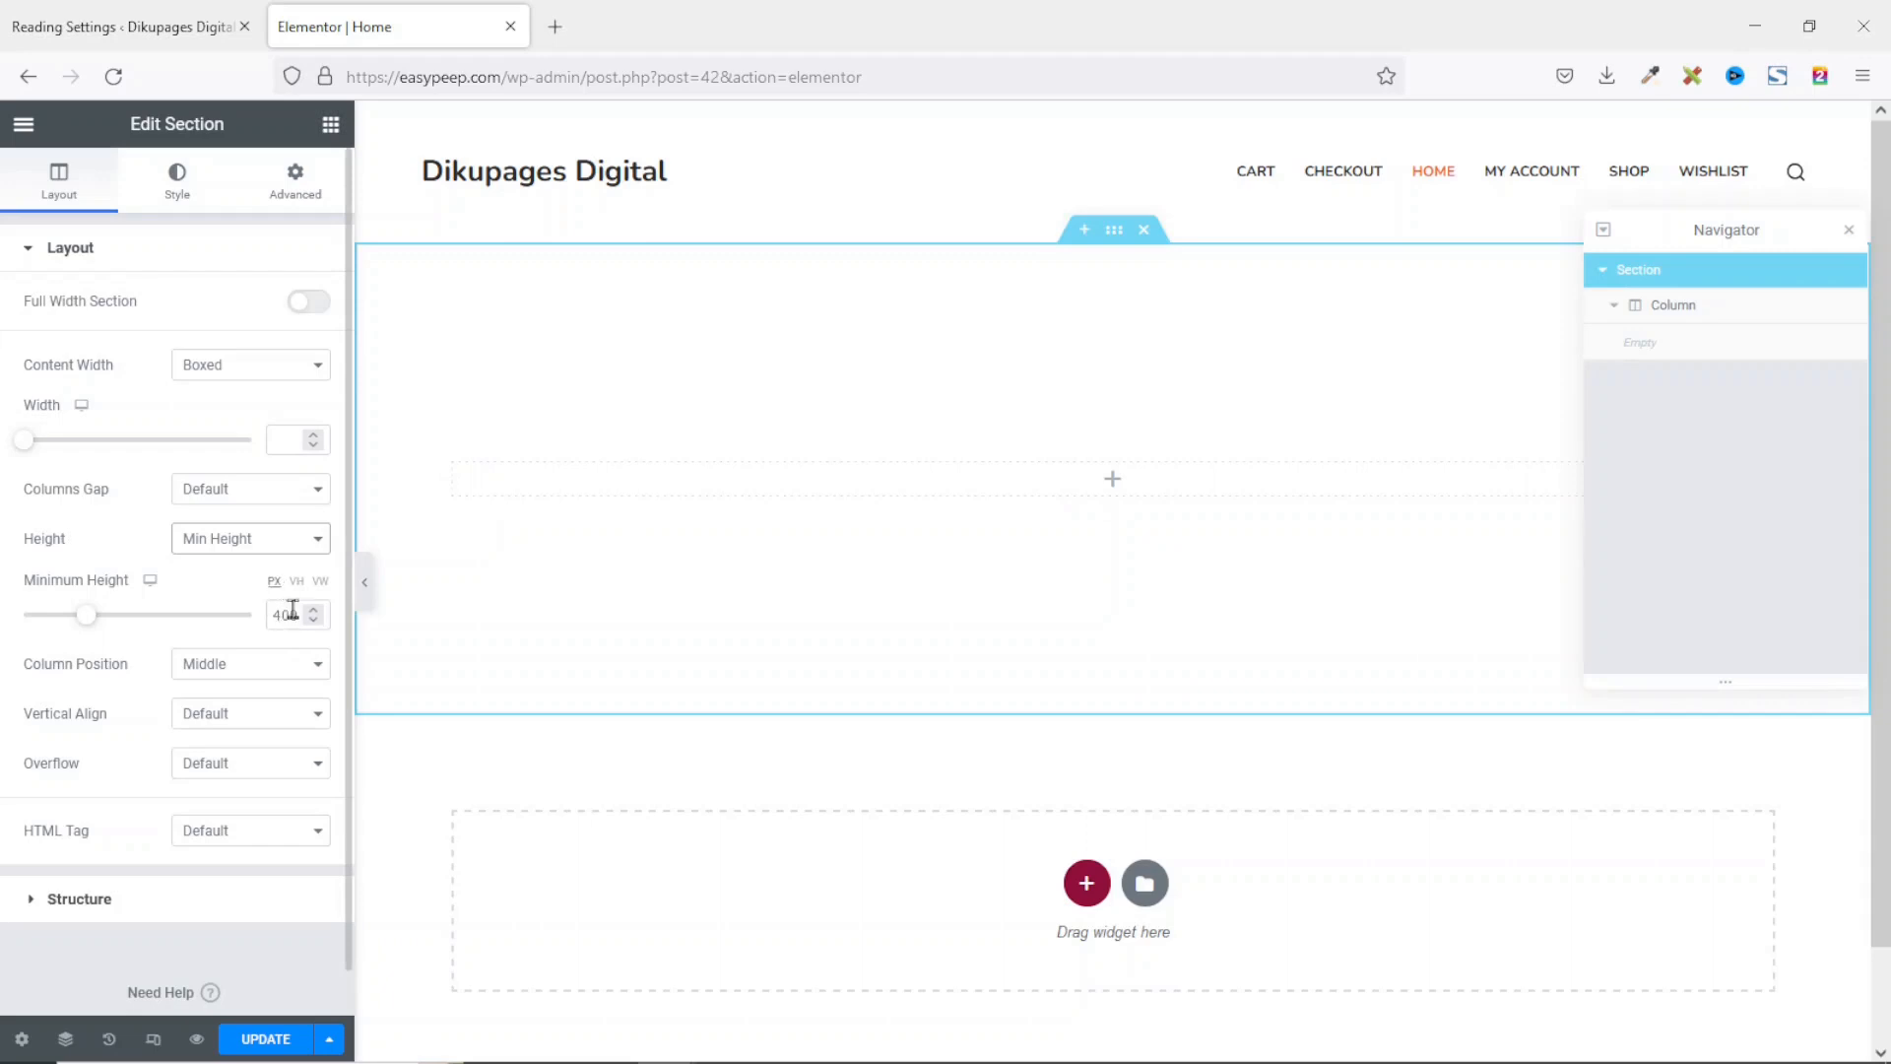
{"action": "left_click_drag", "start_coordinate": [286, 615], "coordinate": [228, 616]}
{"action": "type", "text": "6"}
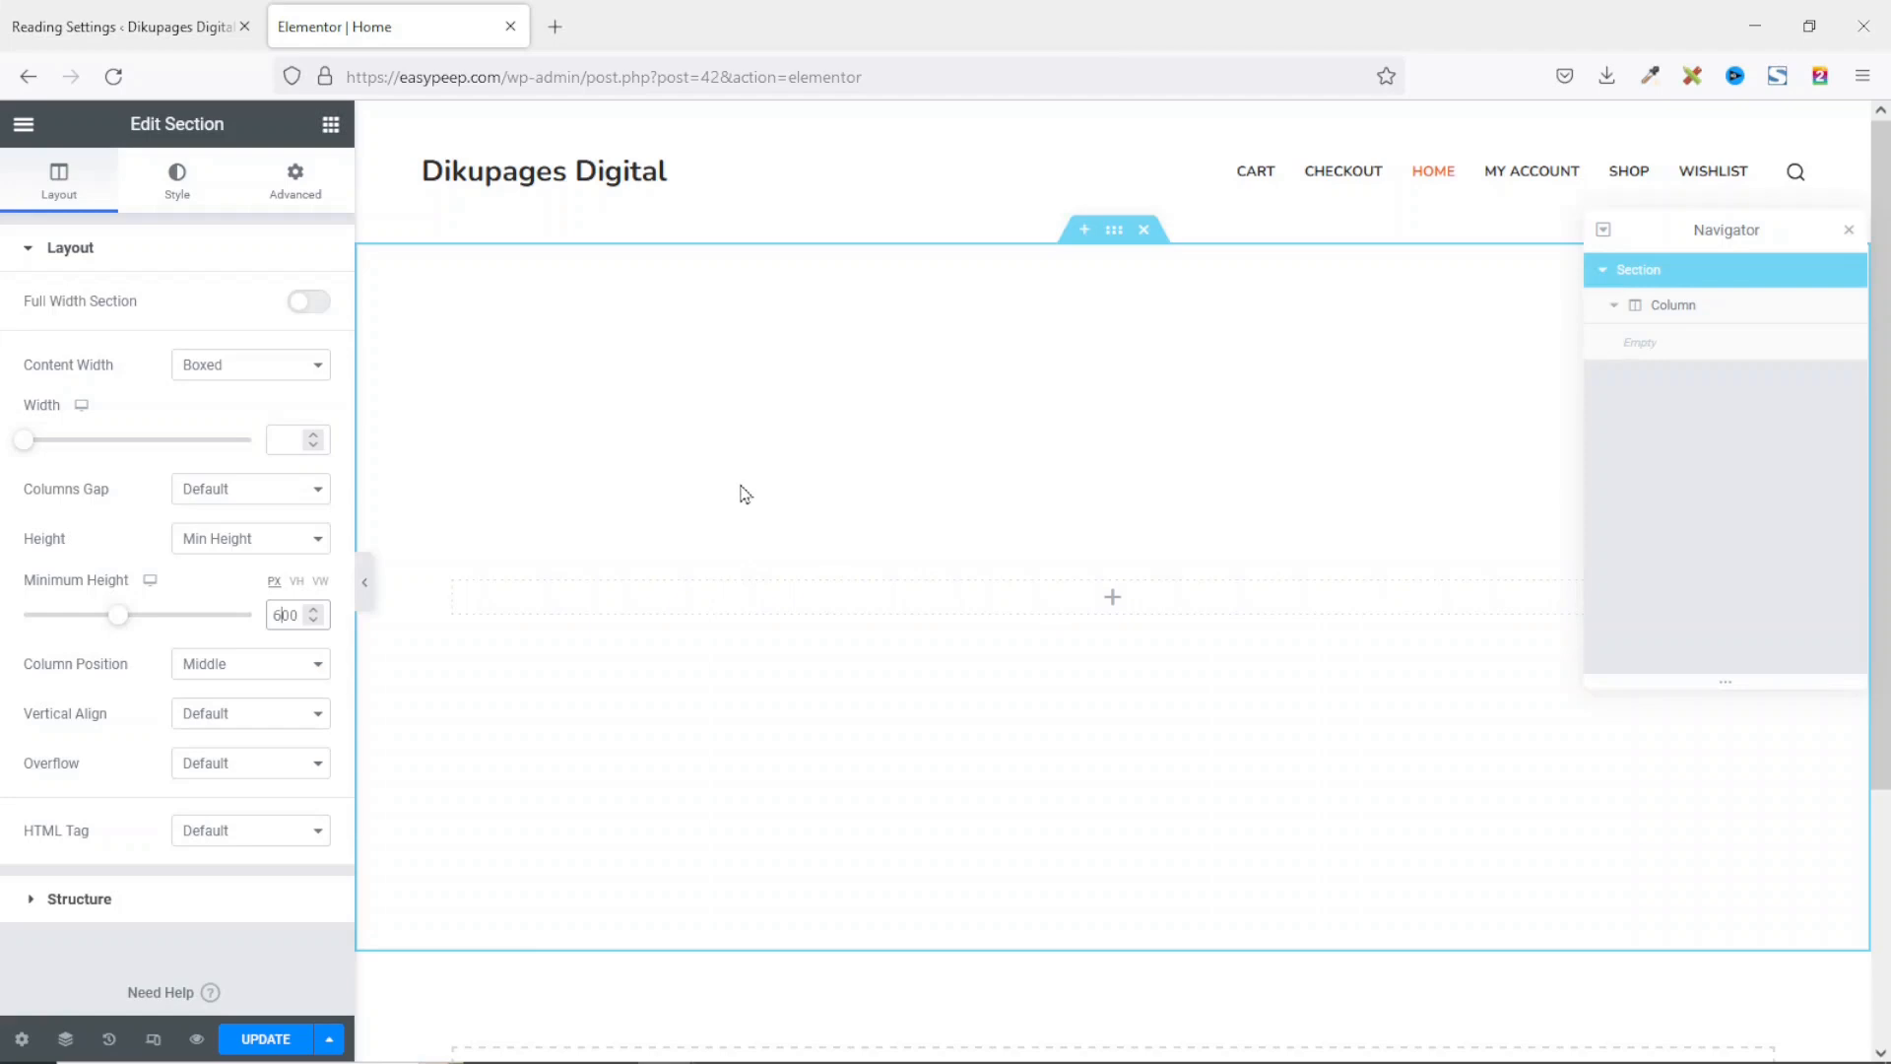
Step: Give the section a classic background, try a green color, and settle on a dark purple
{"action": "left_click", "coordinate": [173, 165]}
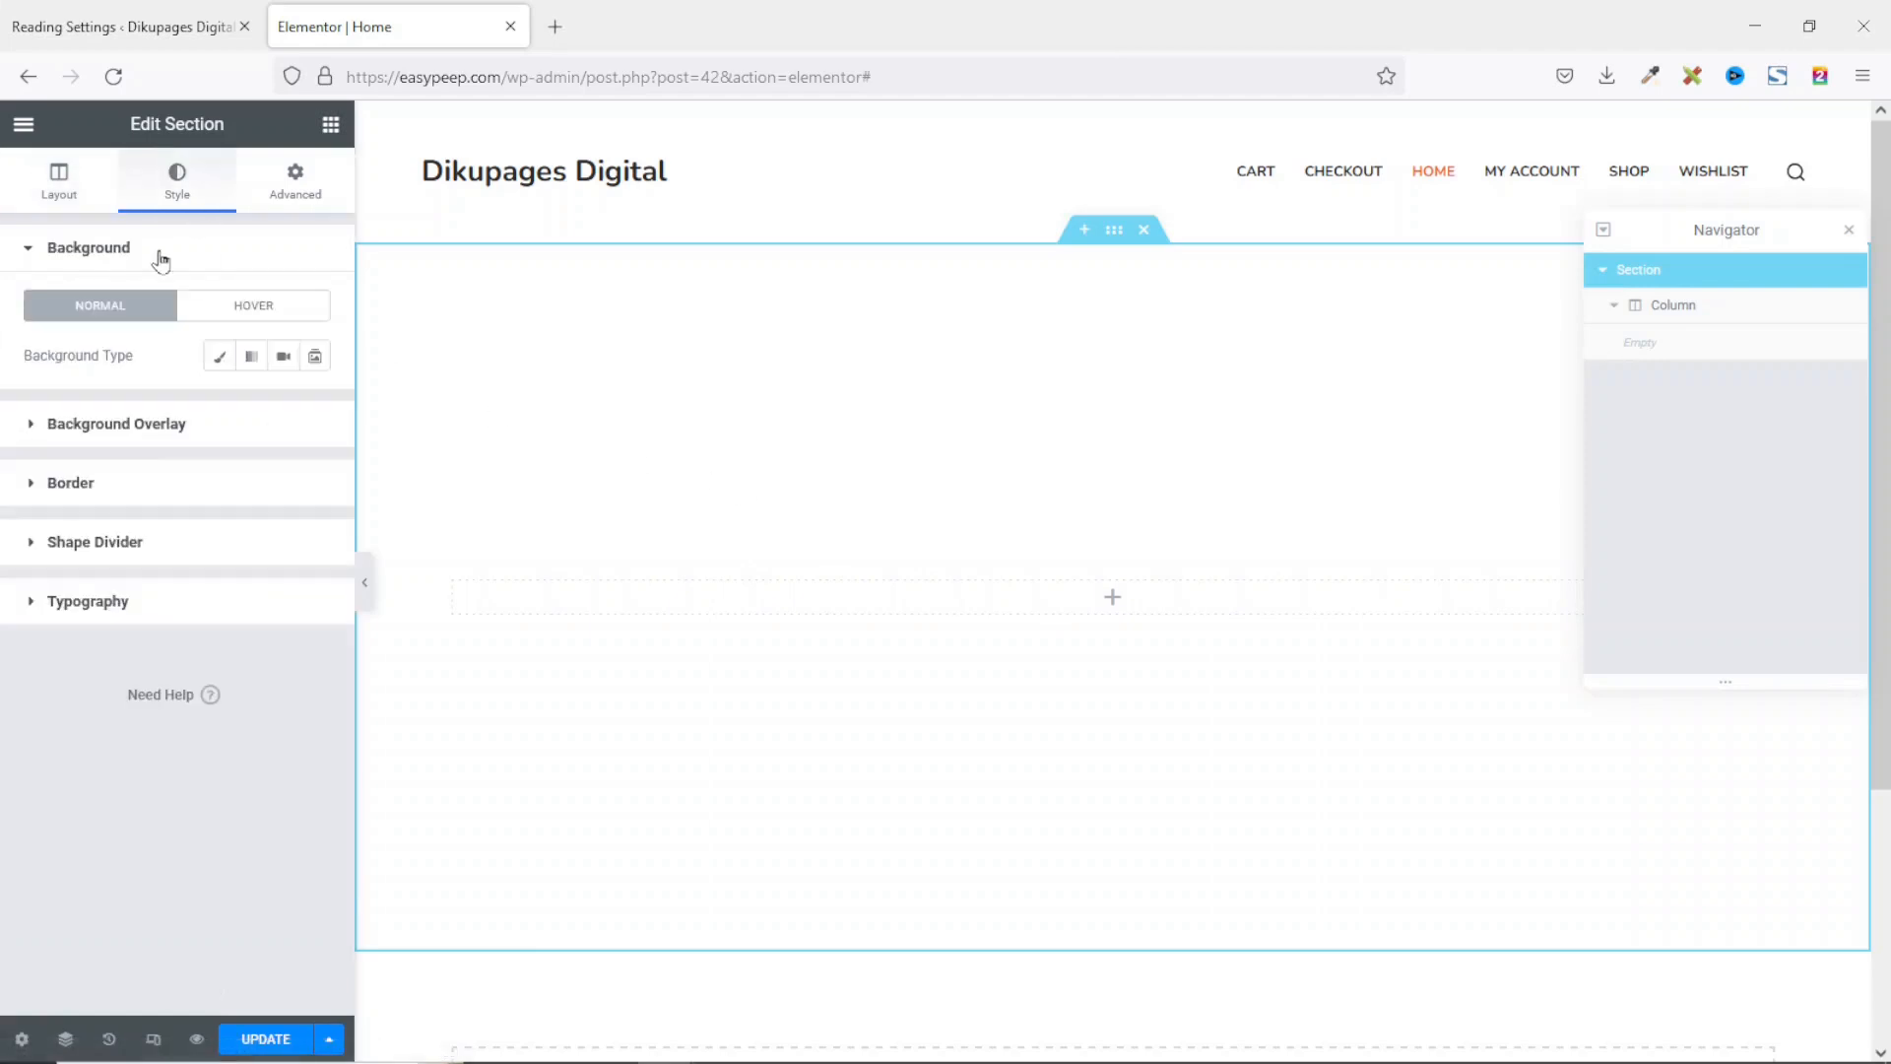
{"action": "left_click", "coordinate": [219, 359]}
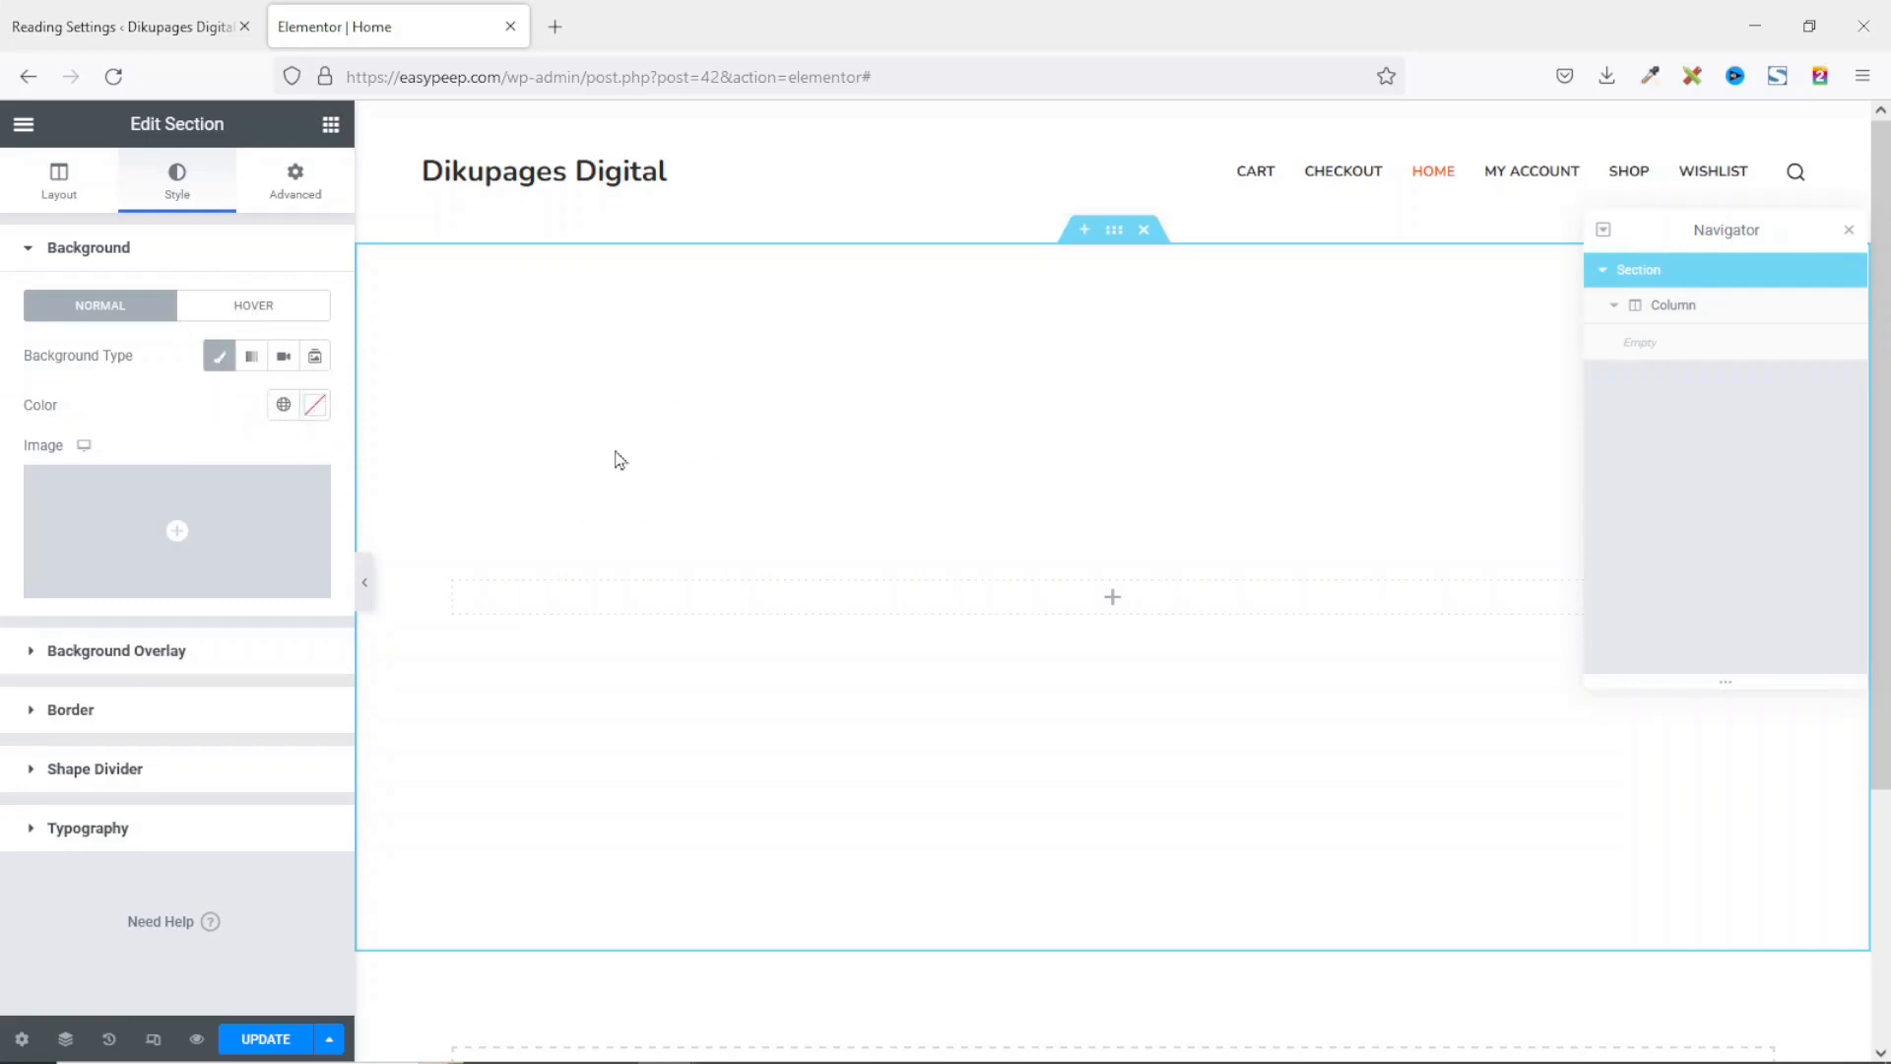
{"action": "left_click", "coordinate": [314, 412]}
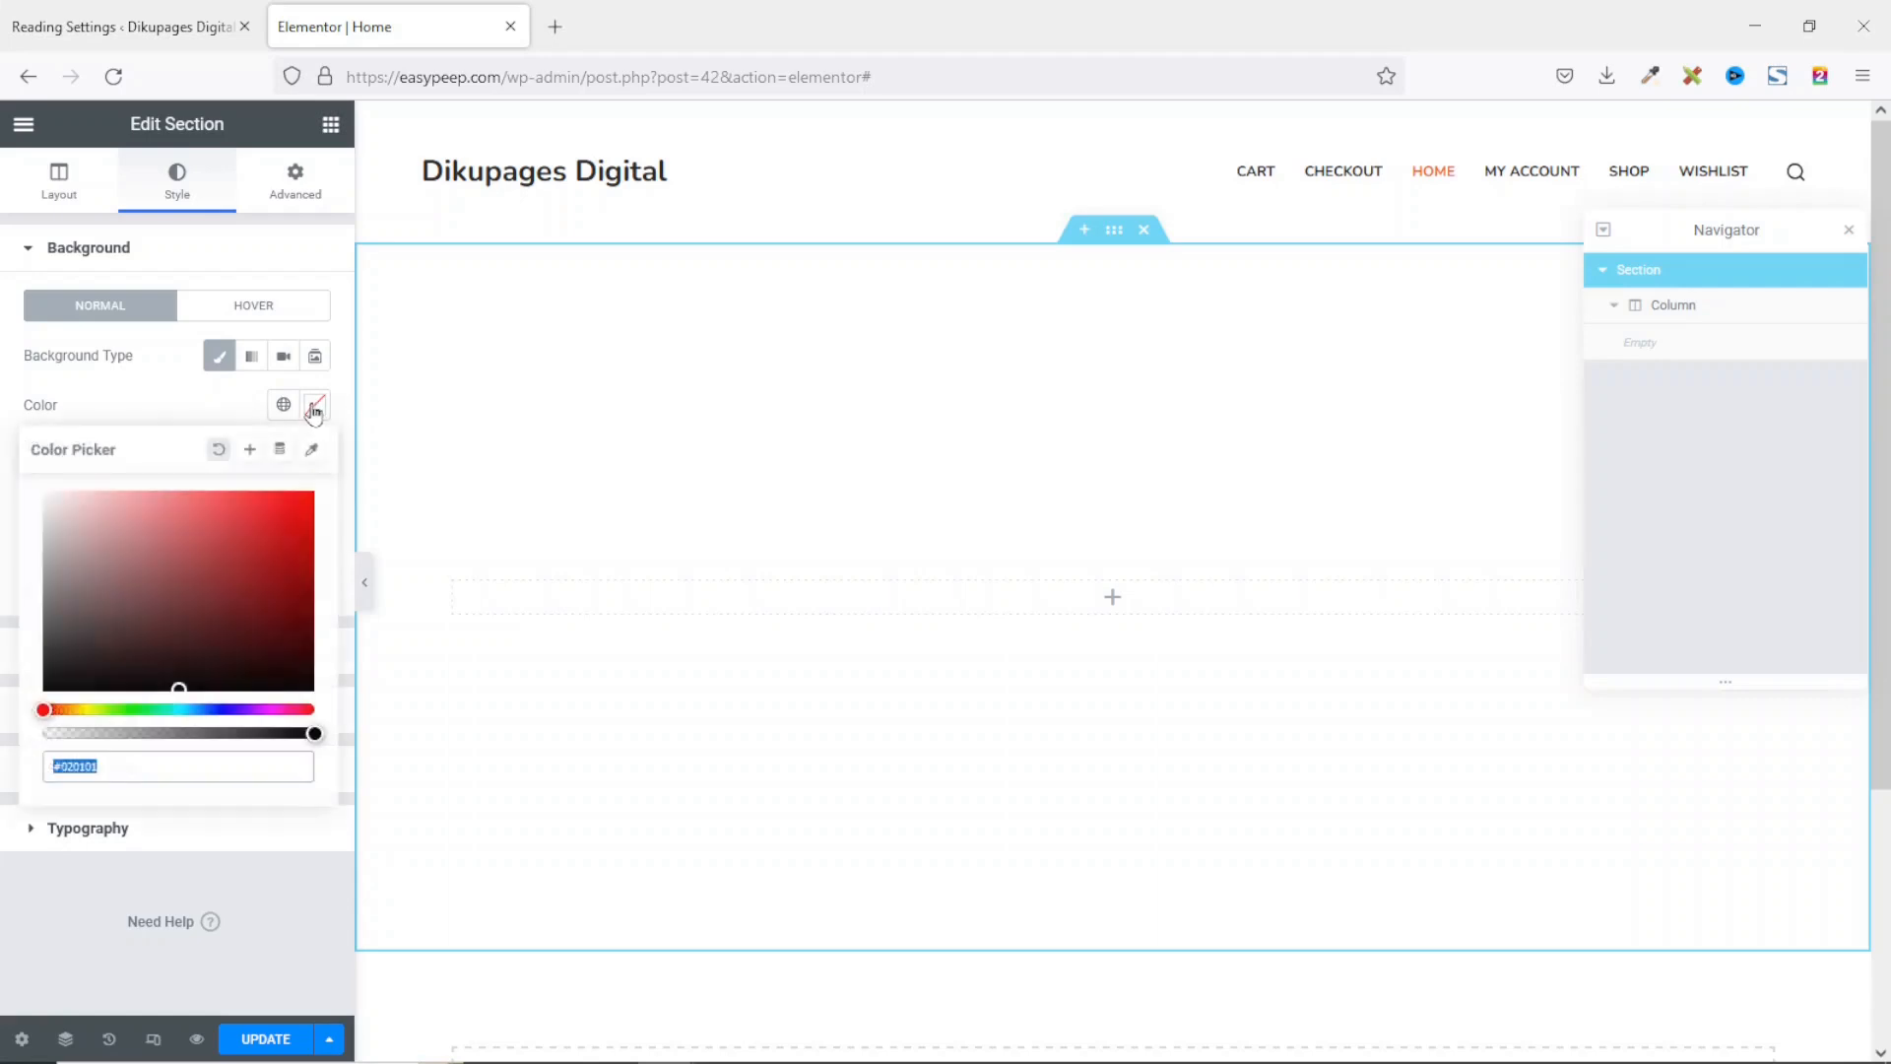
{"action": "left_click", "coordinate": [116, 710]}
{"action": "left_click_drag", "start_coordinate": [258, 706], "coordinate": [164, 710]}
{"action": "left_click", "coordinate": [245, 581]}
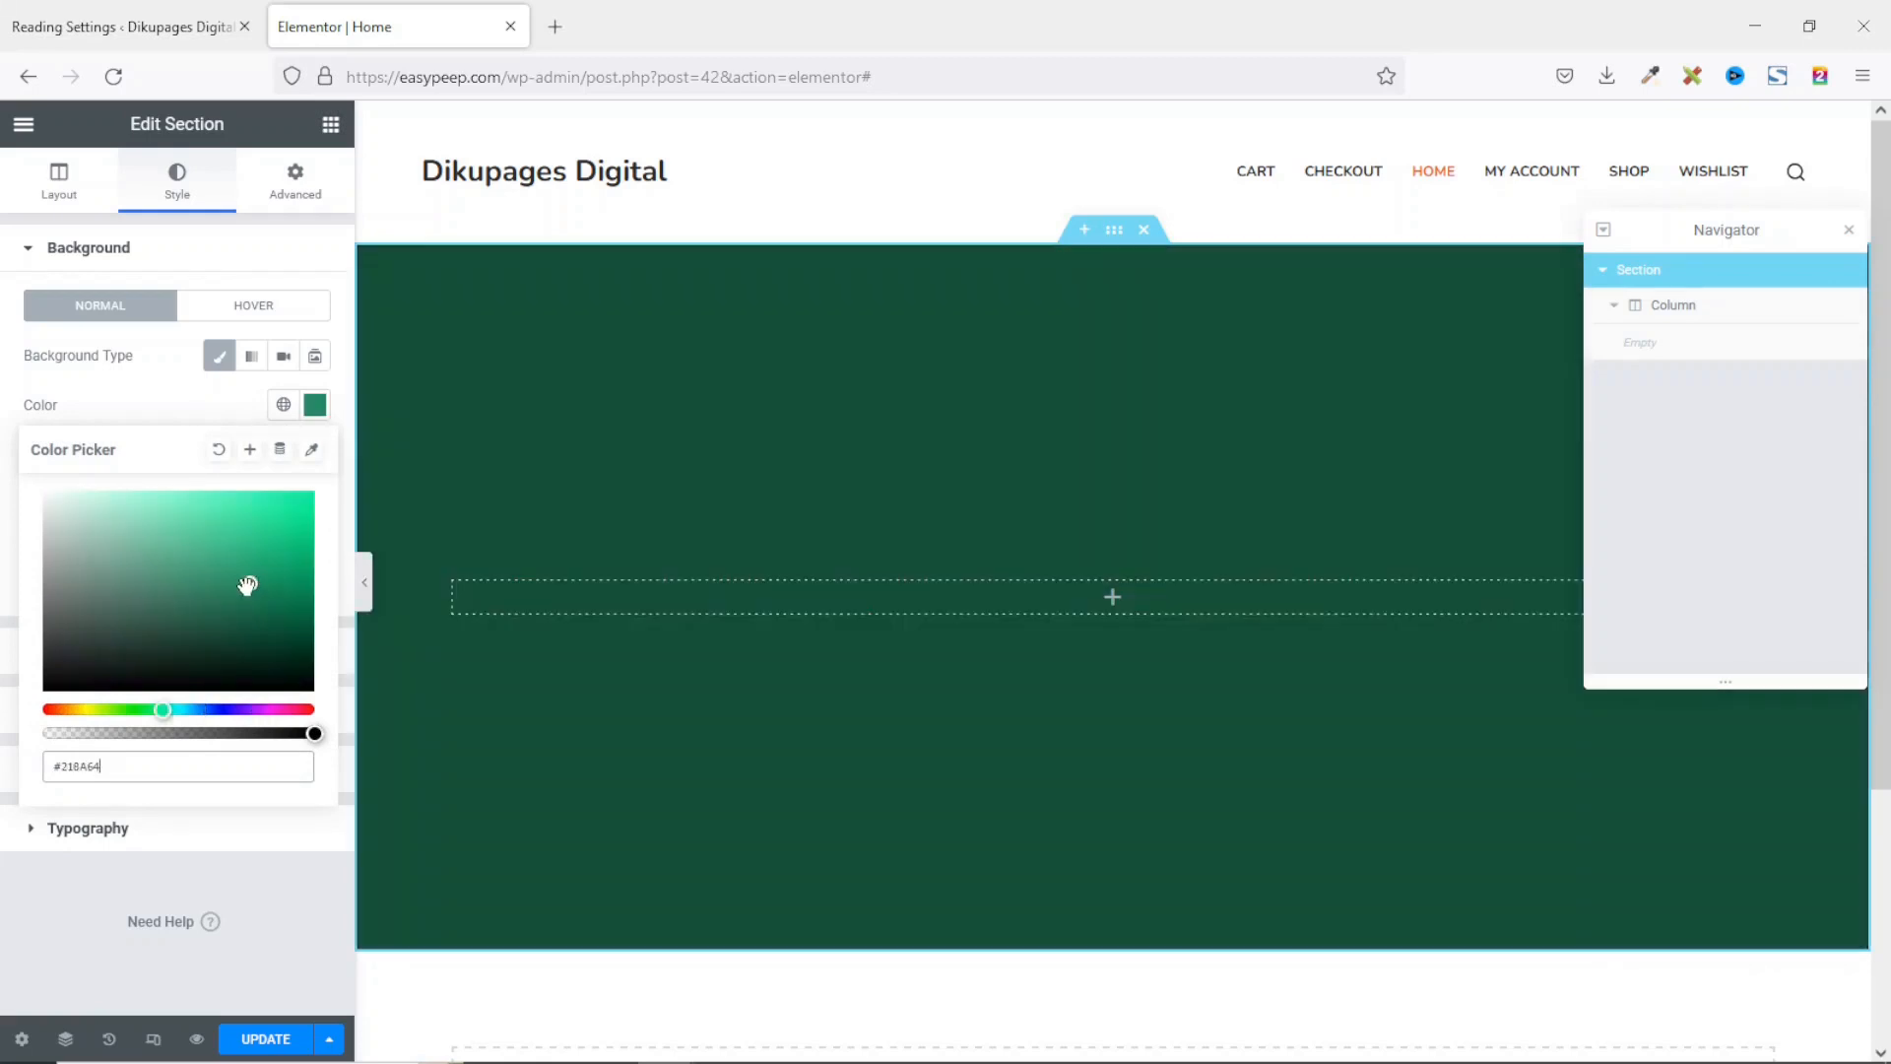
{"action": "left_click", "coordinate": [258, 709]}
{"action": "left_click", "coordinate": [285, 567]}
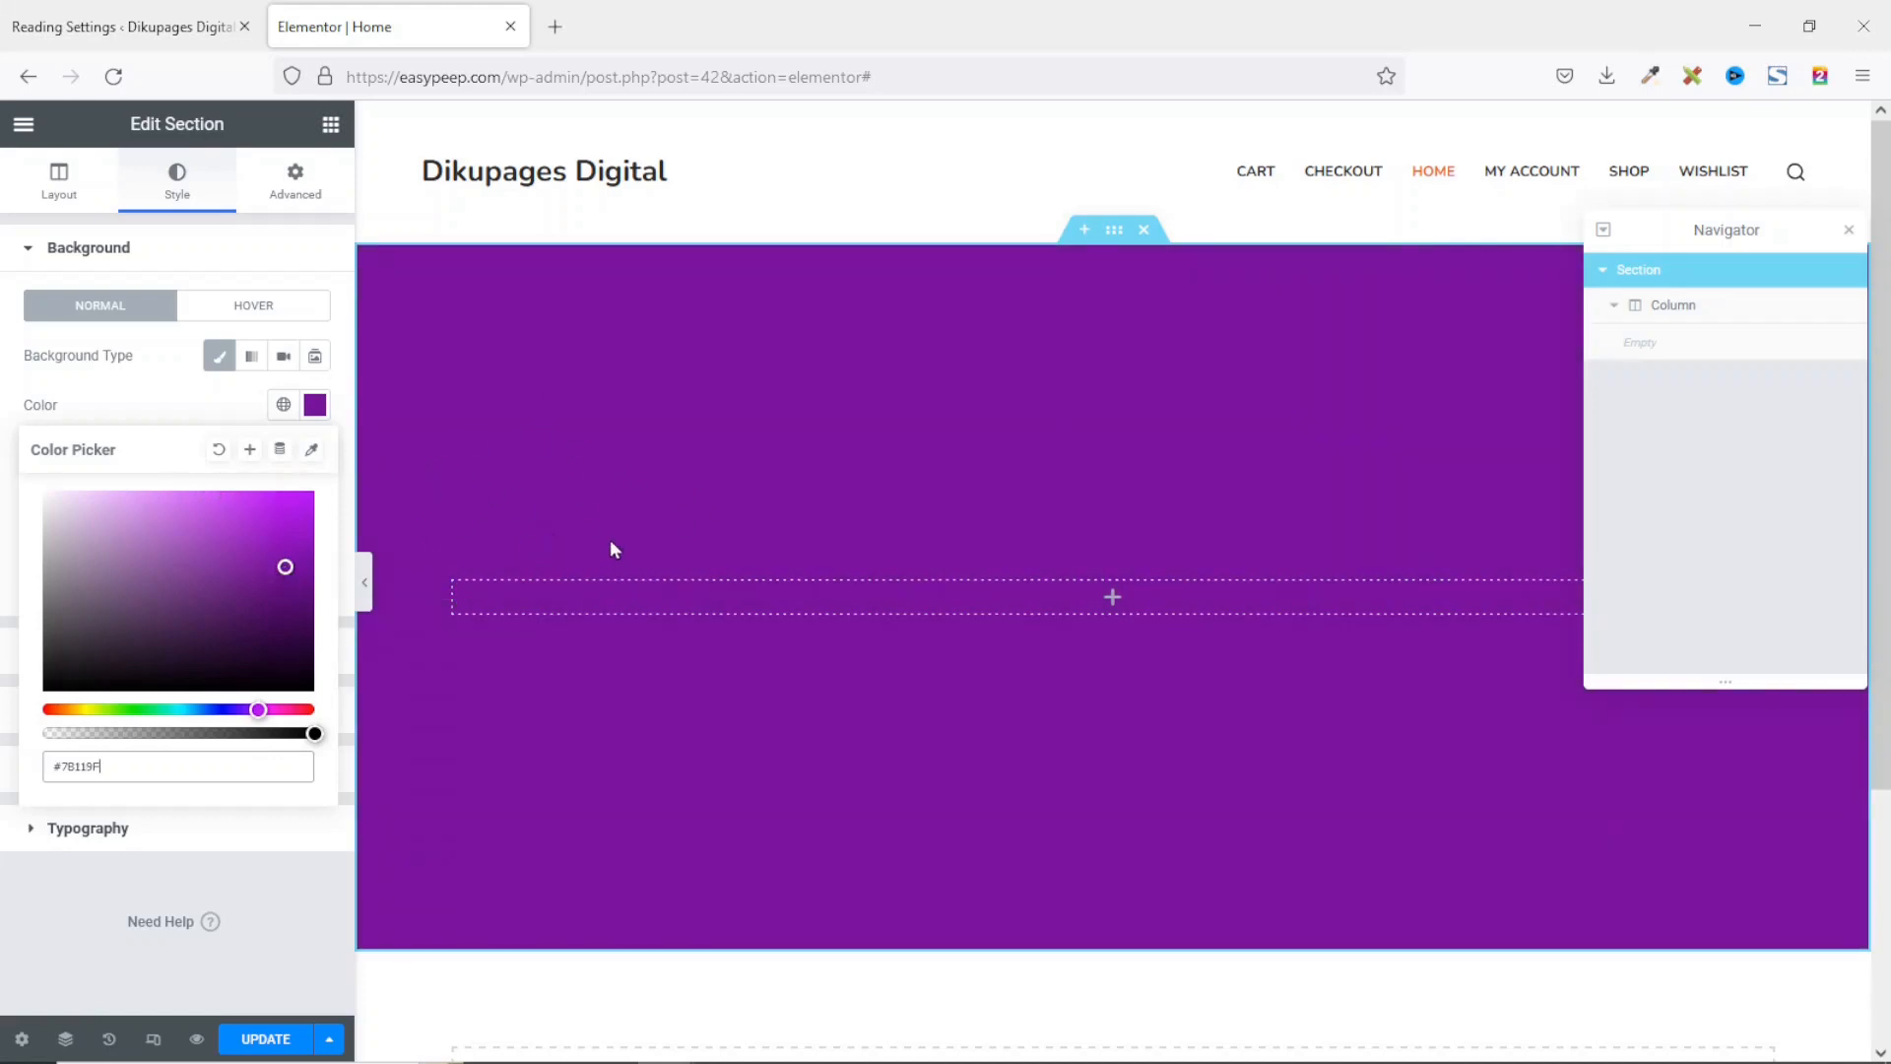
Step: Clear the section's background color and upload the hero image from the digital downloads folder as its background image
{"action": "left_click", "coordinate": [218, 453]}
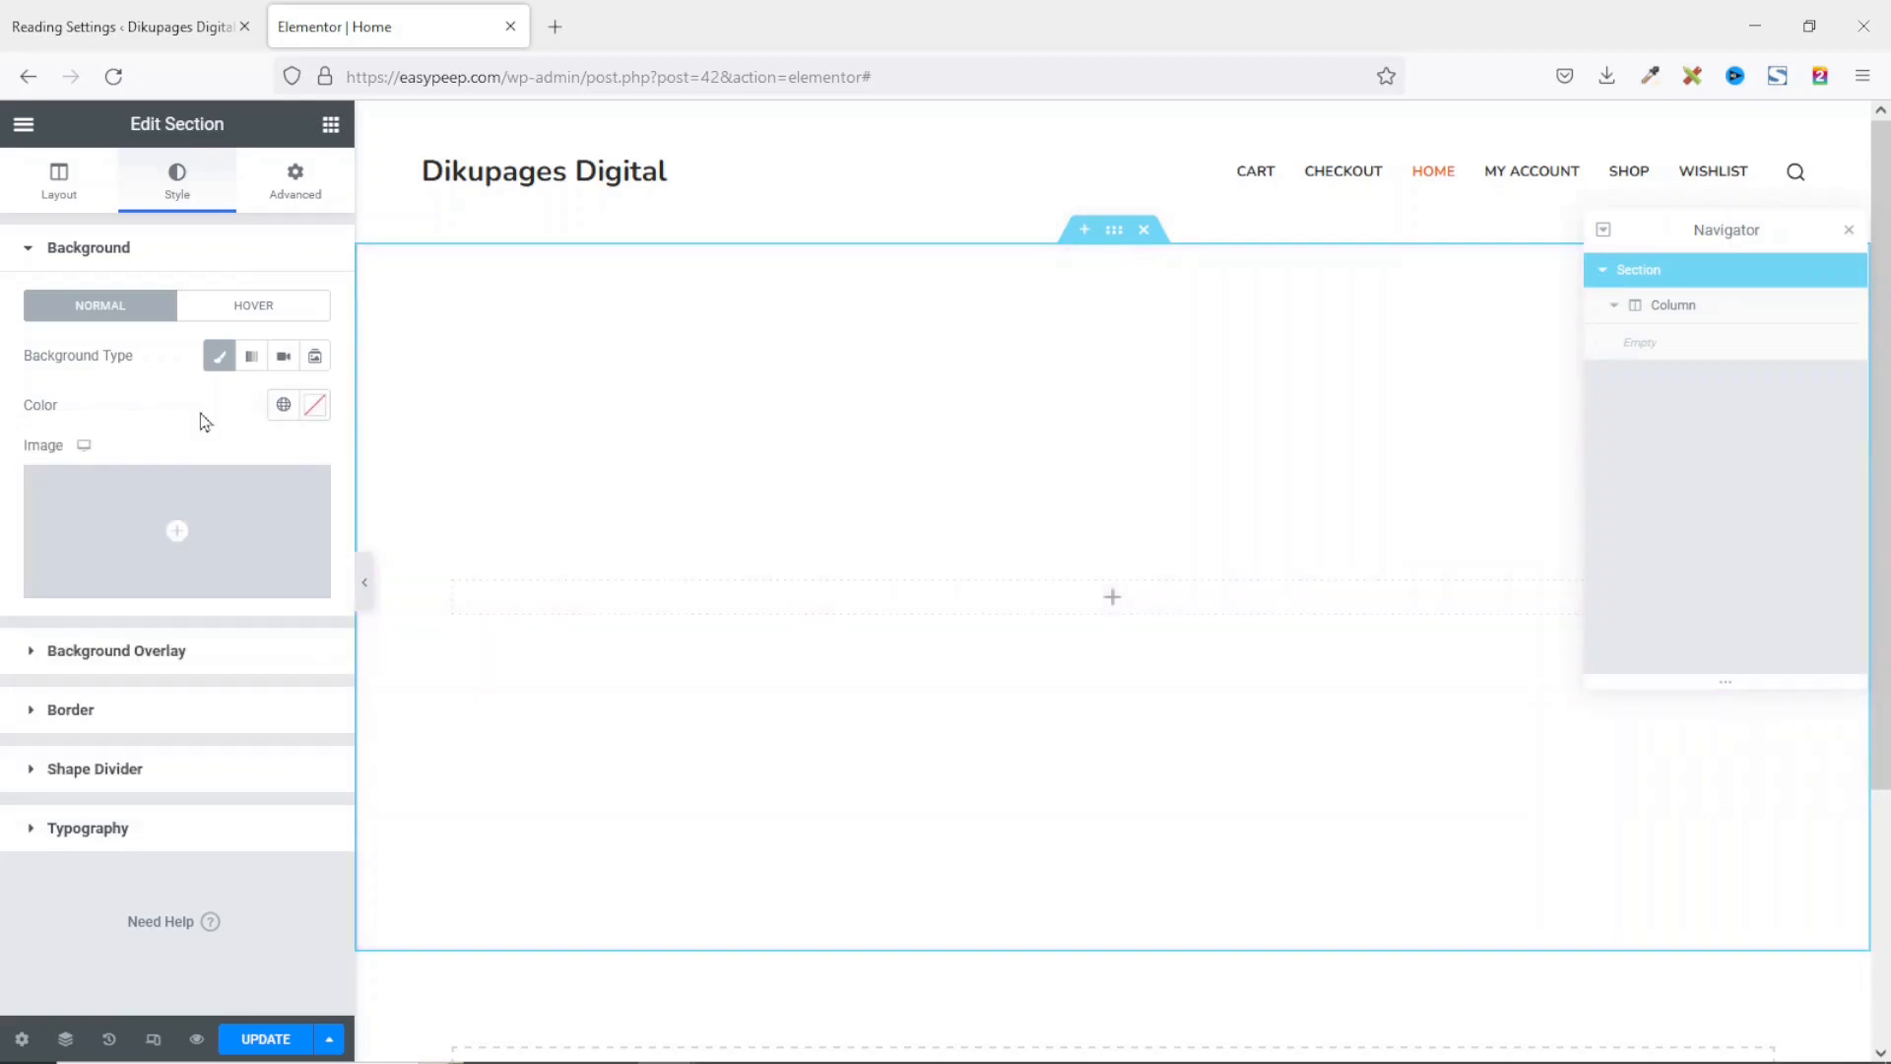
{"action": "mouse_move", "coordinate": [151, 523]}
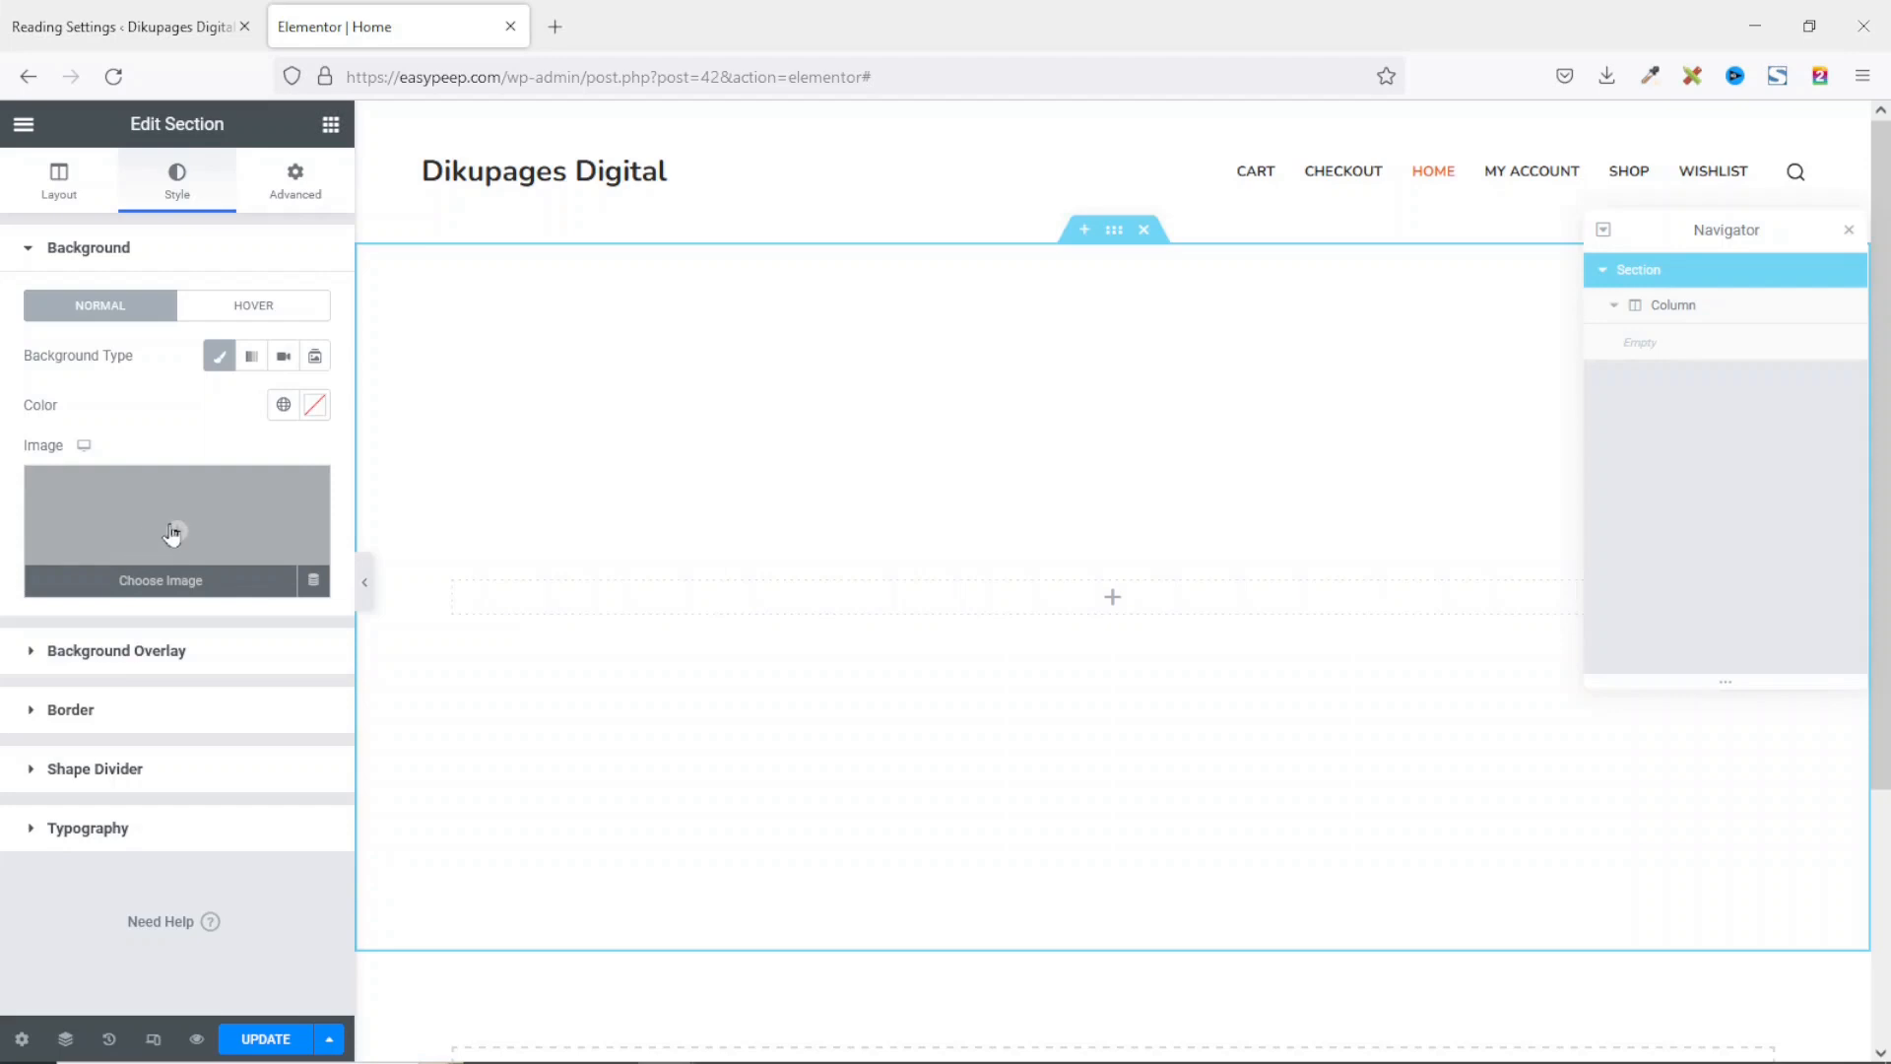
{"action": "left_click", "coordinate": [173, 533]}
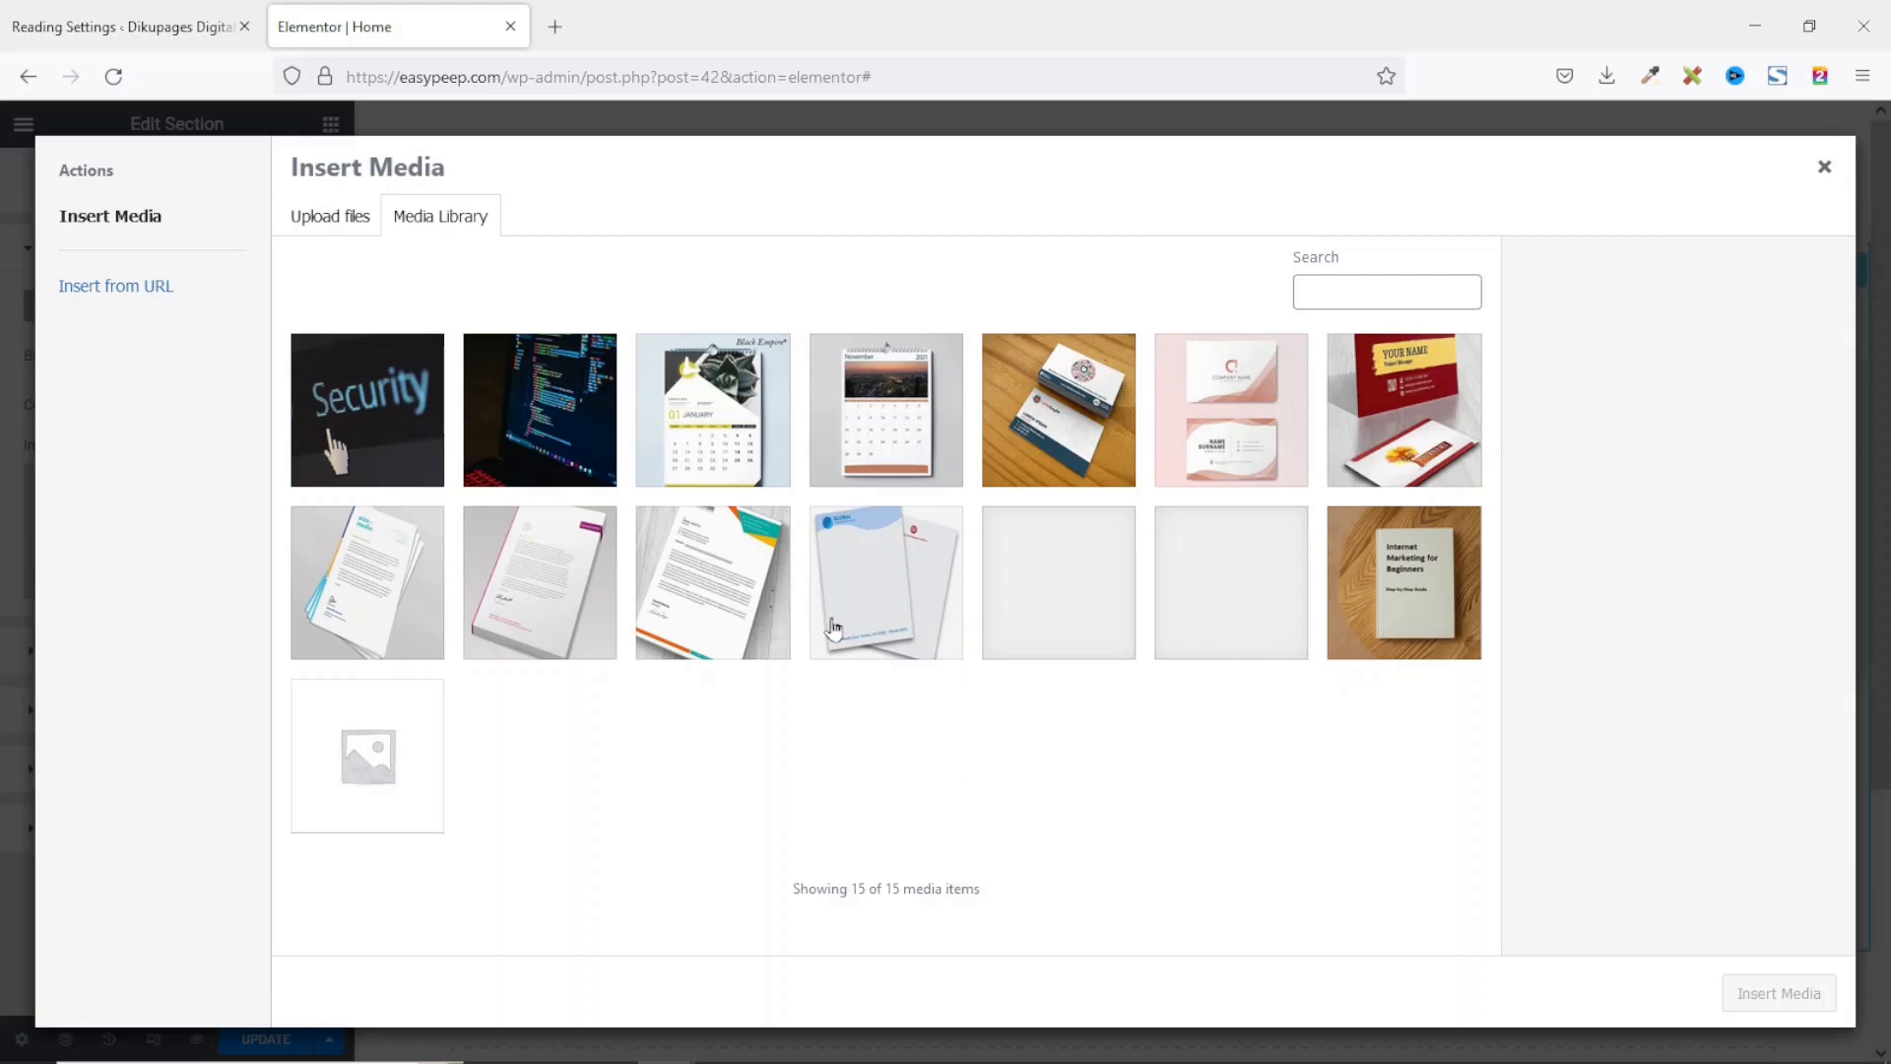
{"action": "left_click", "coordinate": [332, 225]}
{"action": "left_click", "coordinate": [1054, 563]}
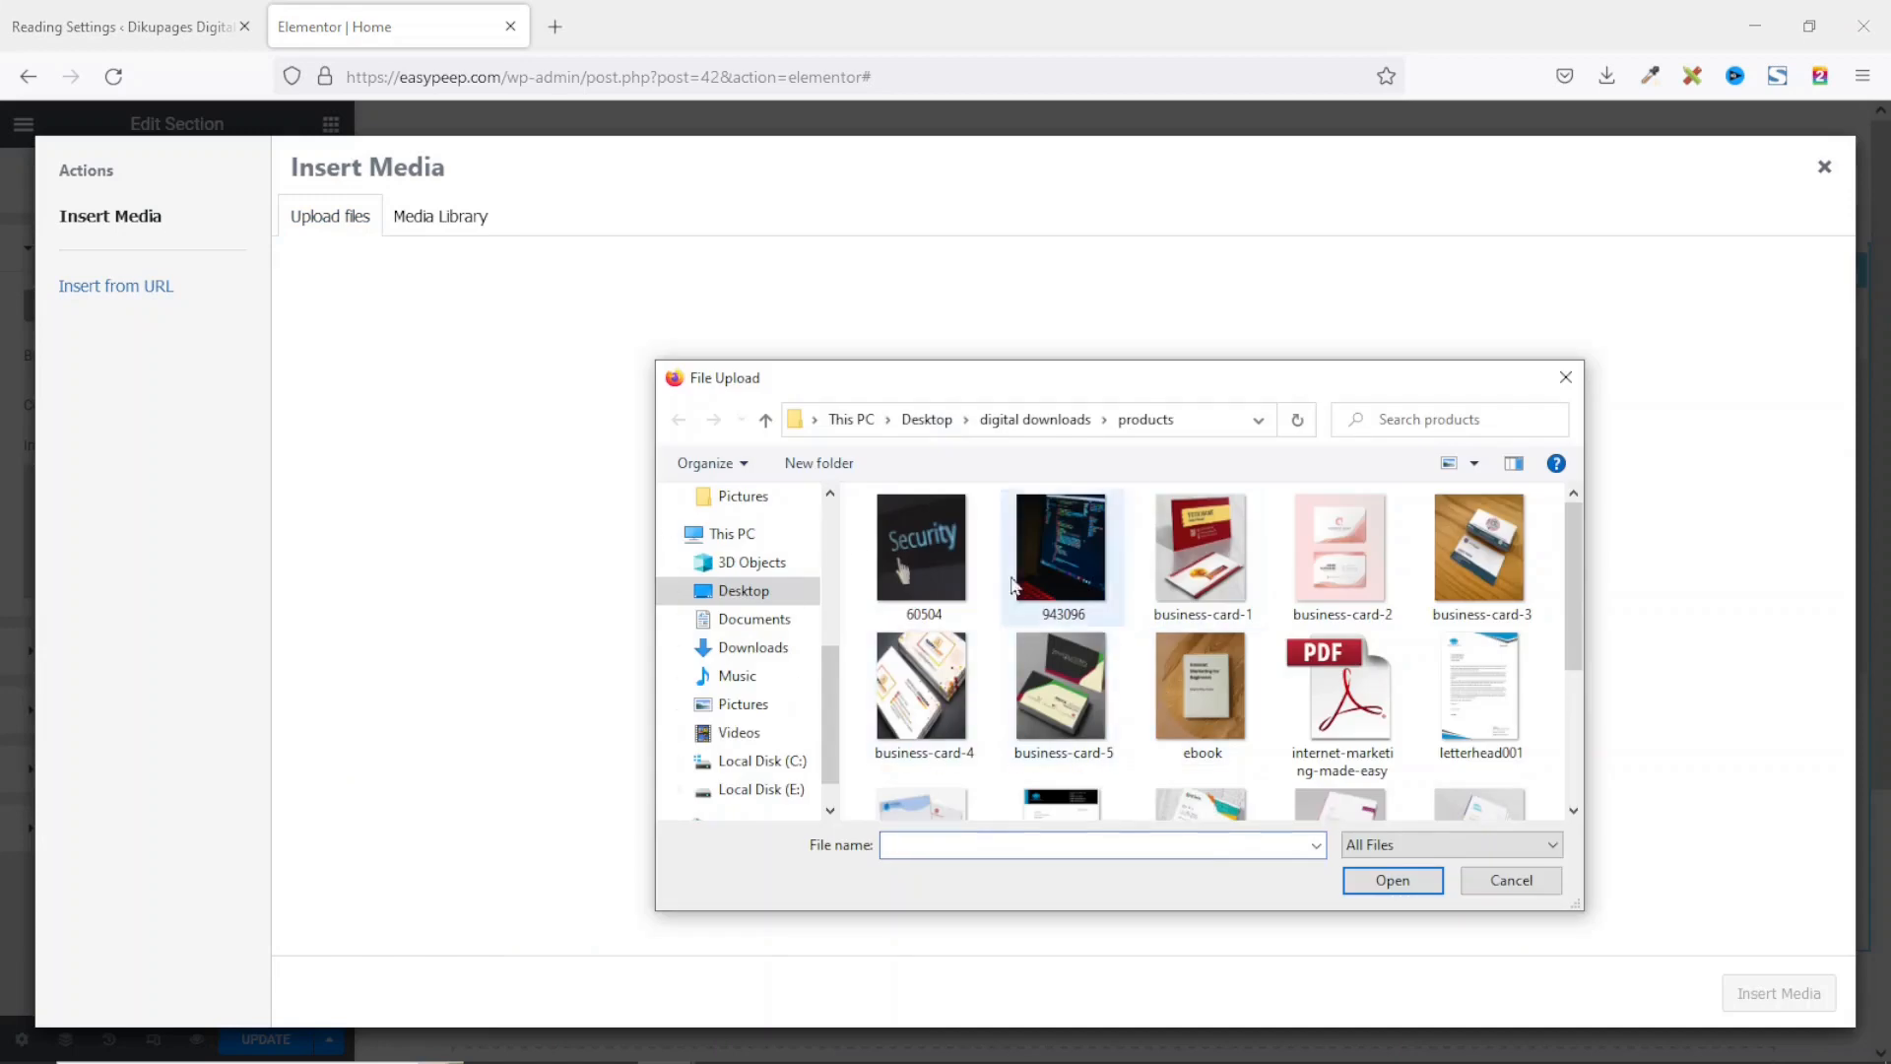
{"action": "left_click", "coordinate": [1026, 426]}
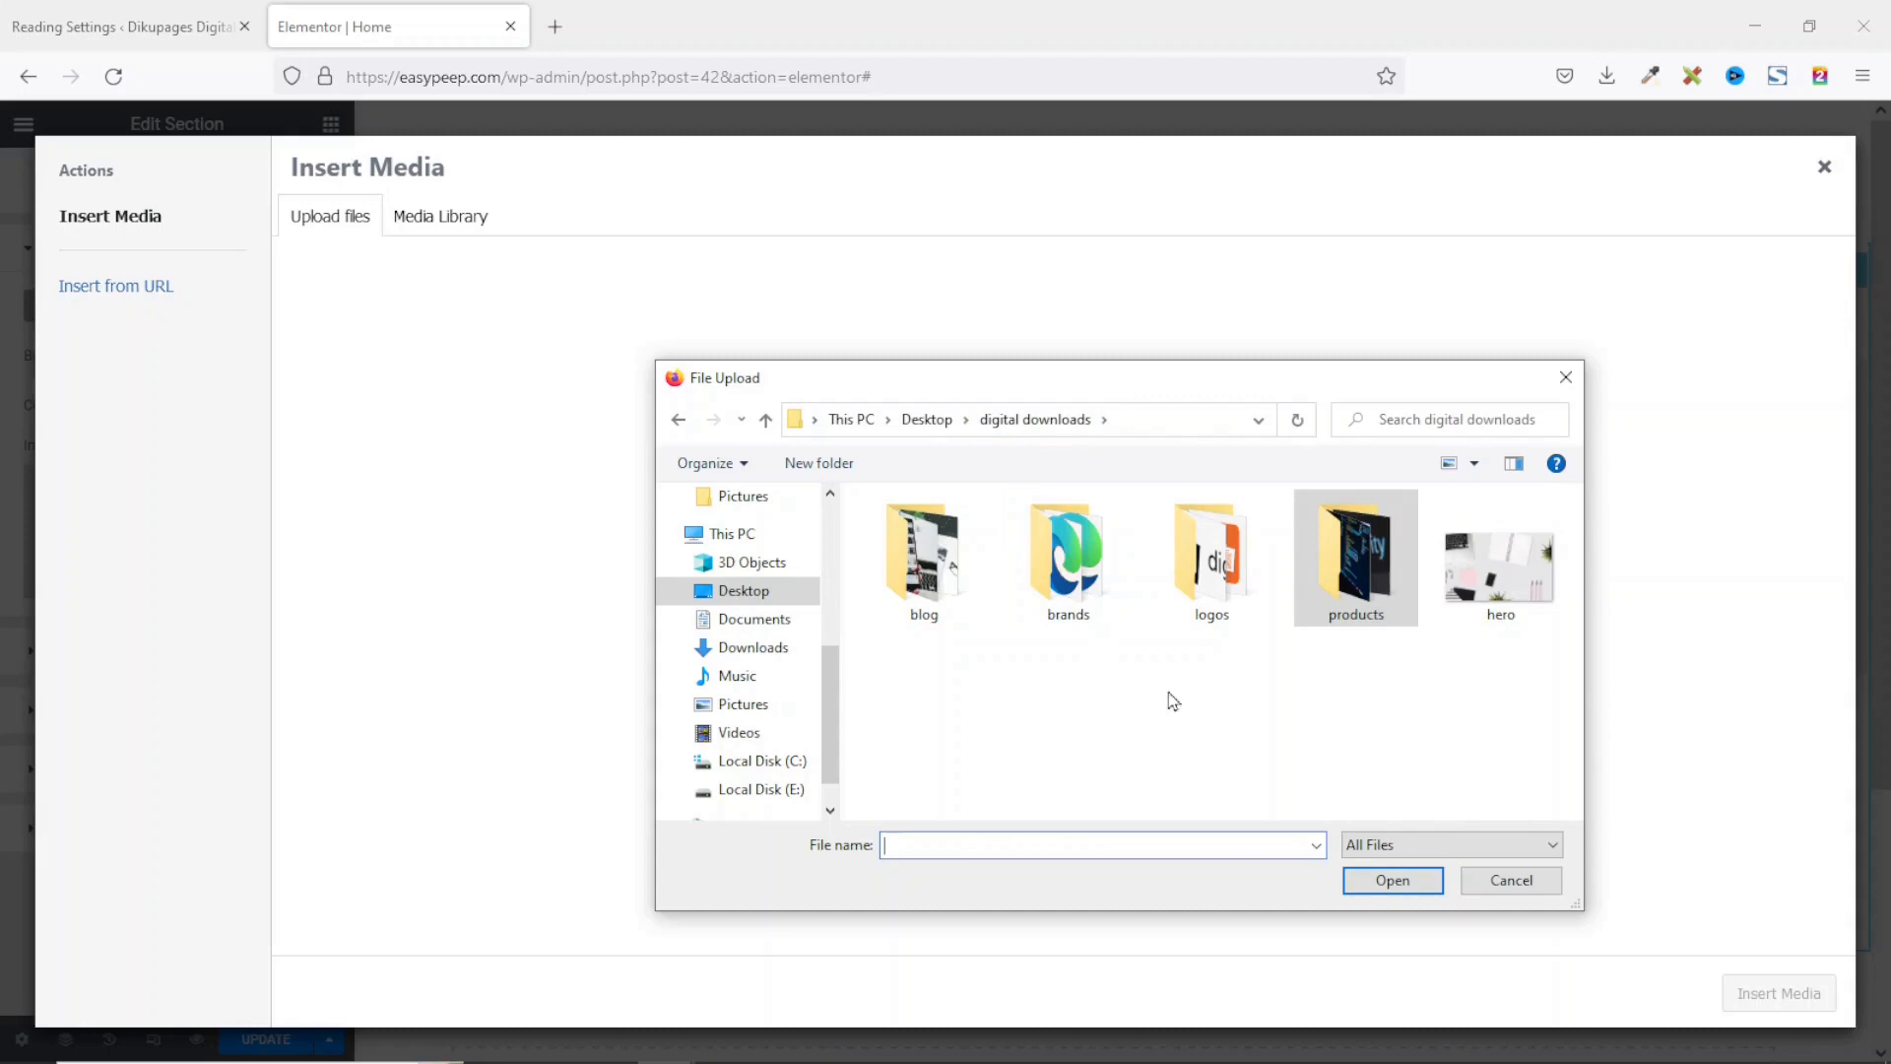
{"action": "left_click", "coordinate": [1508, 583]}
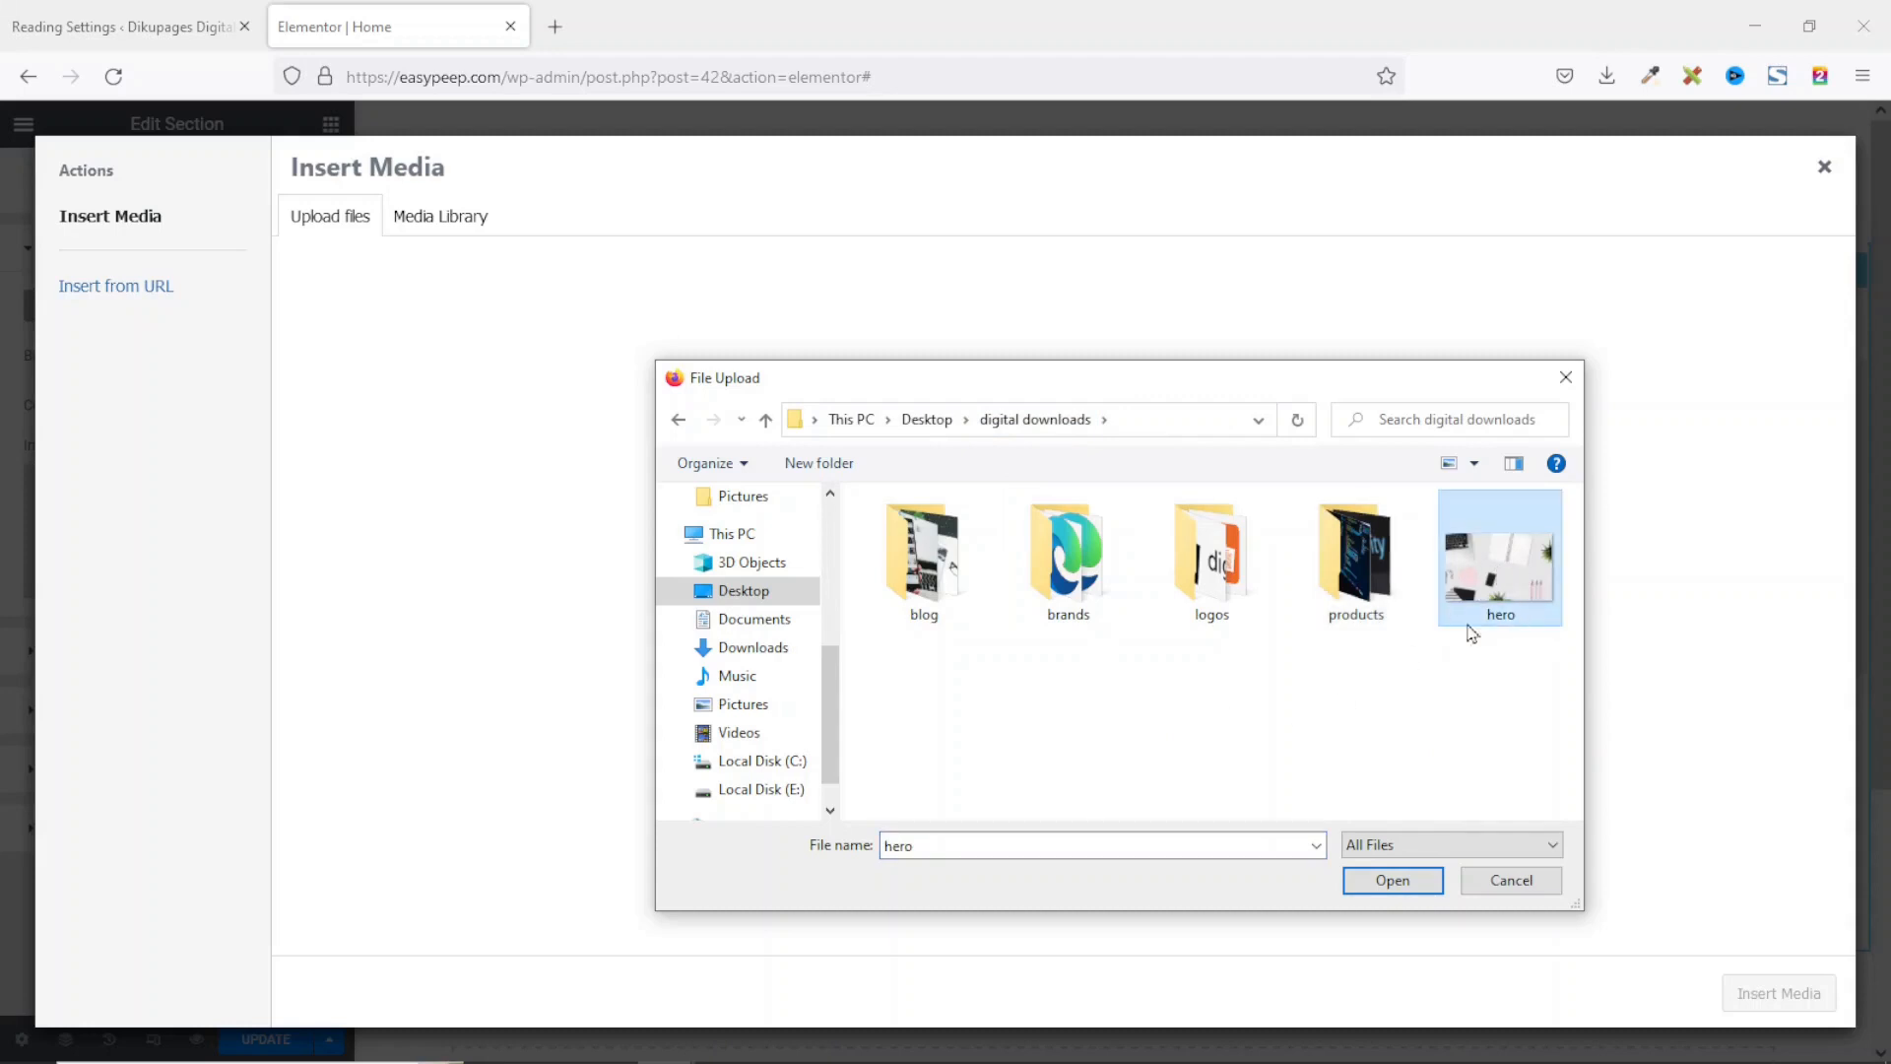
{"action": "left_click", "coordinate": [1396, 887]}
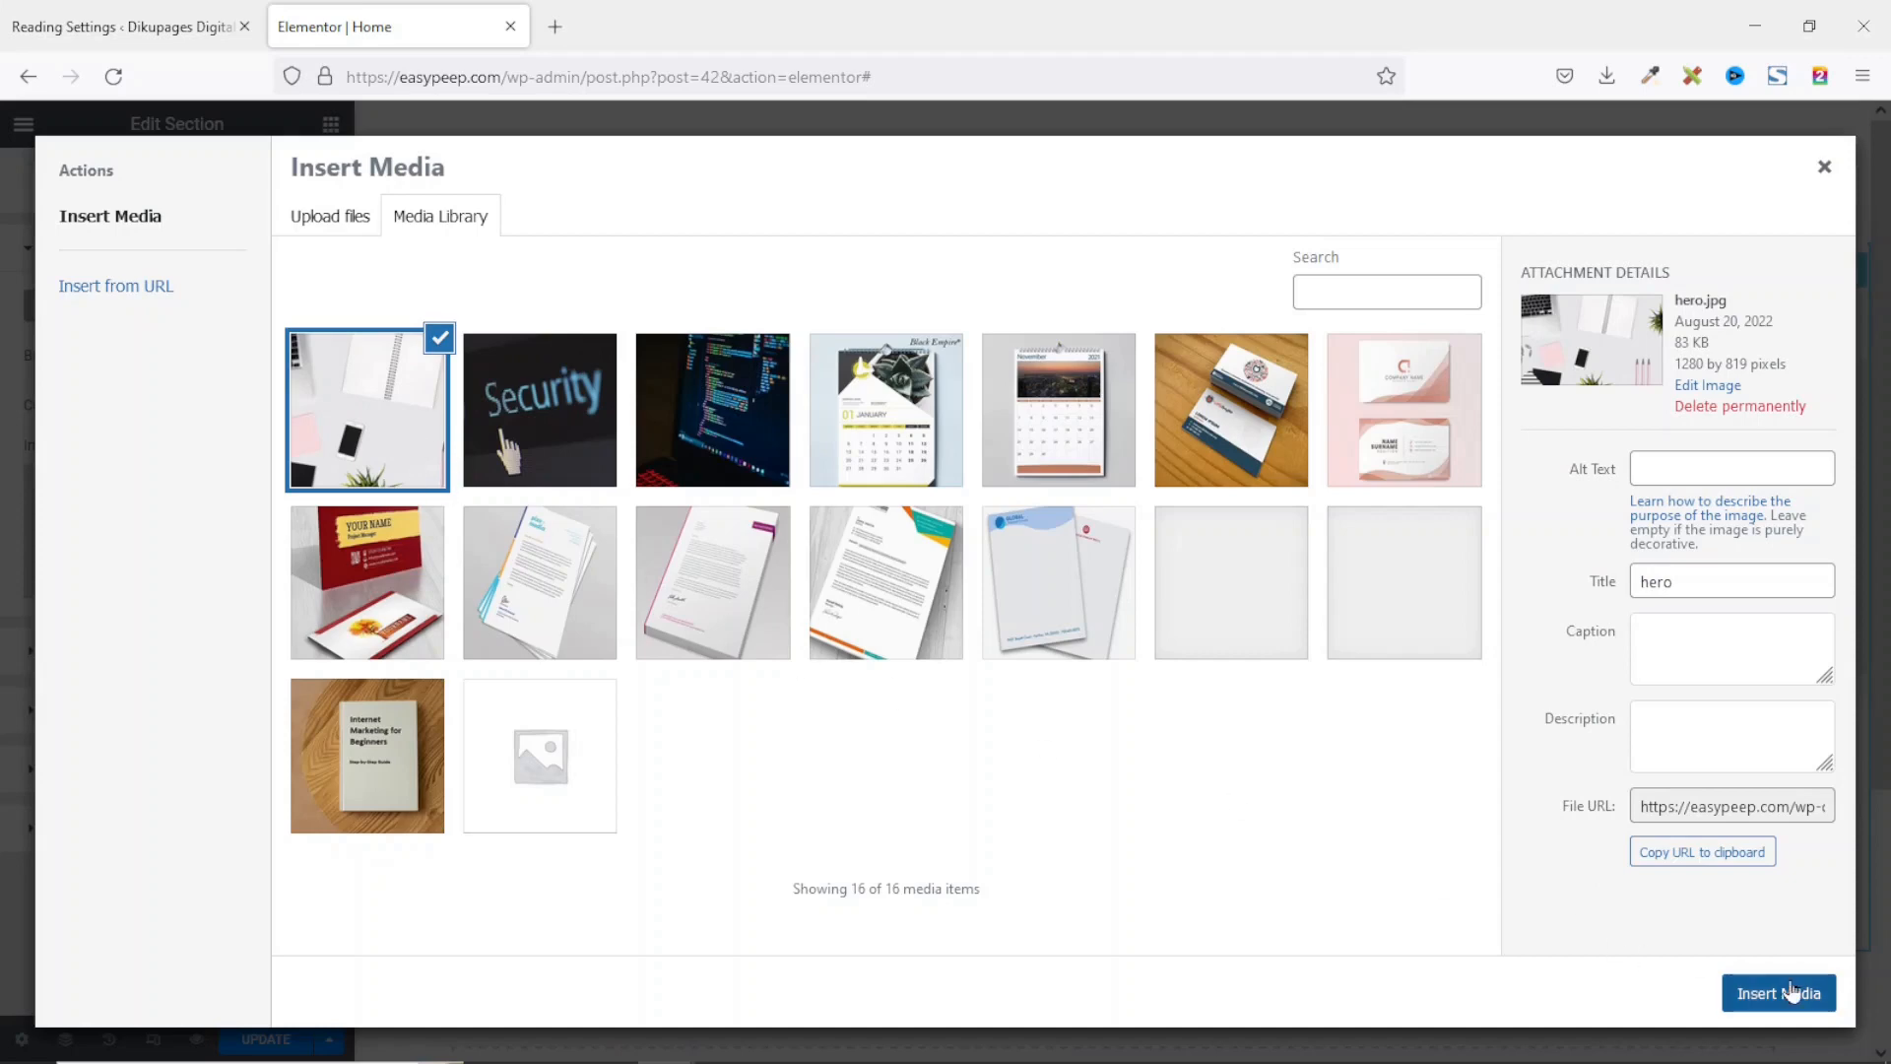
{"action": "left_click", "coordinate": [1791, 992]}
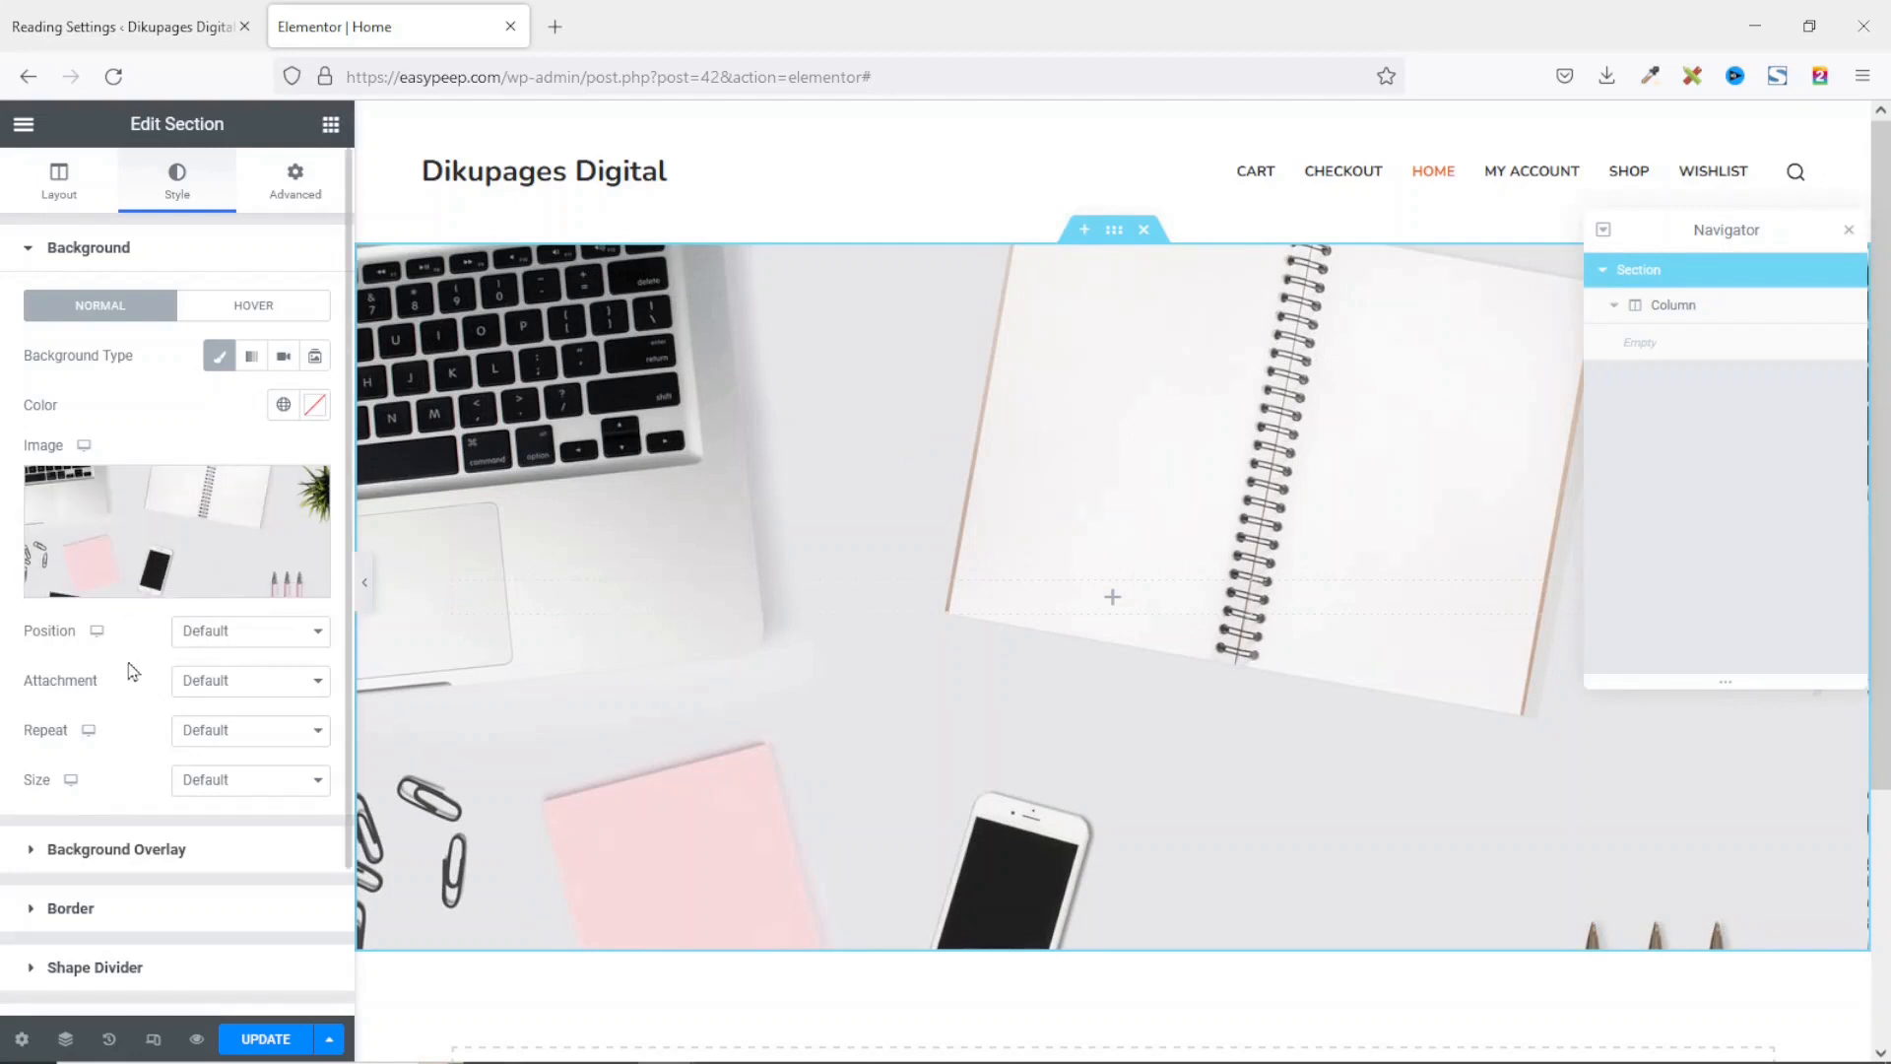
Step: Compare the Center Center and Top Center positions for the background image and settle on Center Center
{"action": "left_click", "coordinate": [228, 641]}
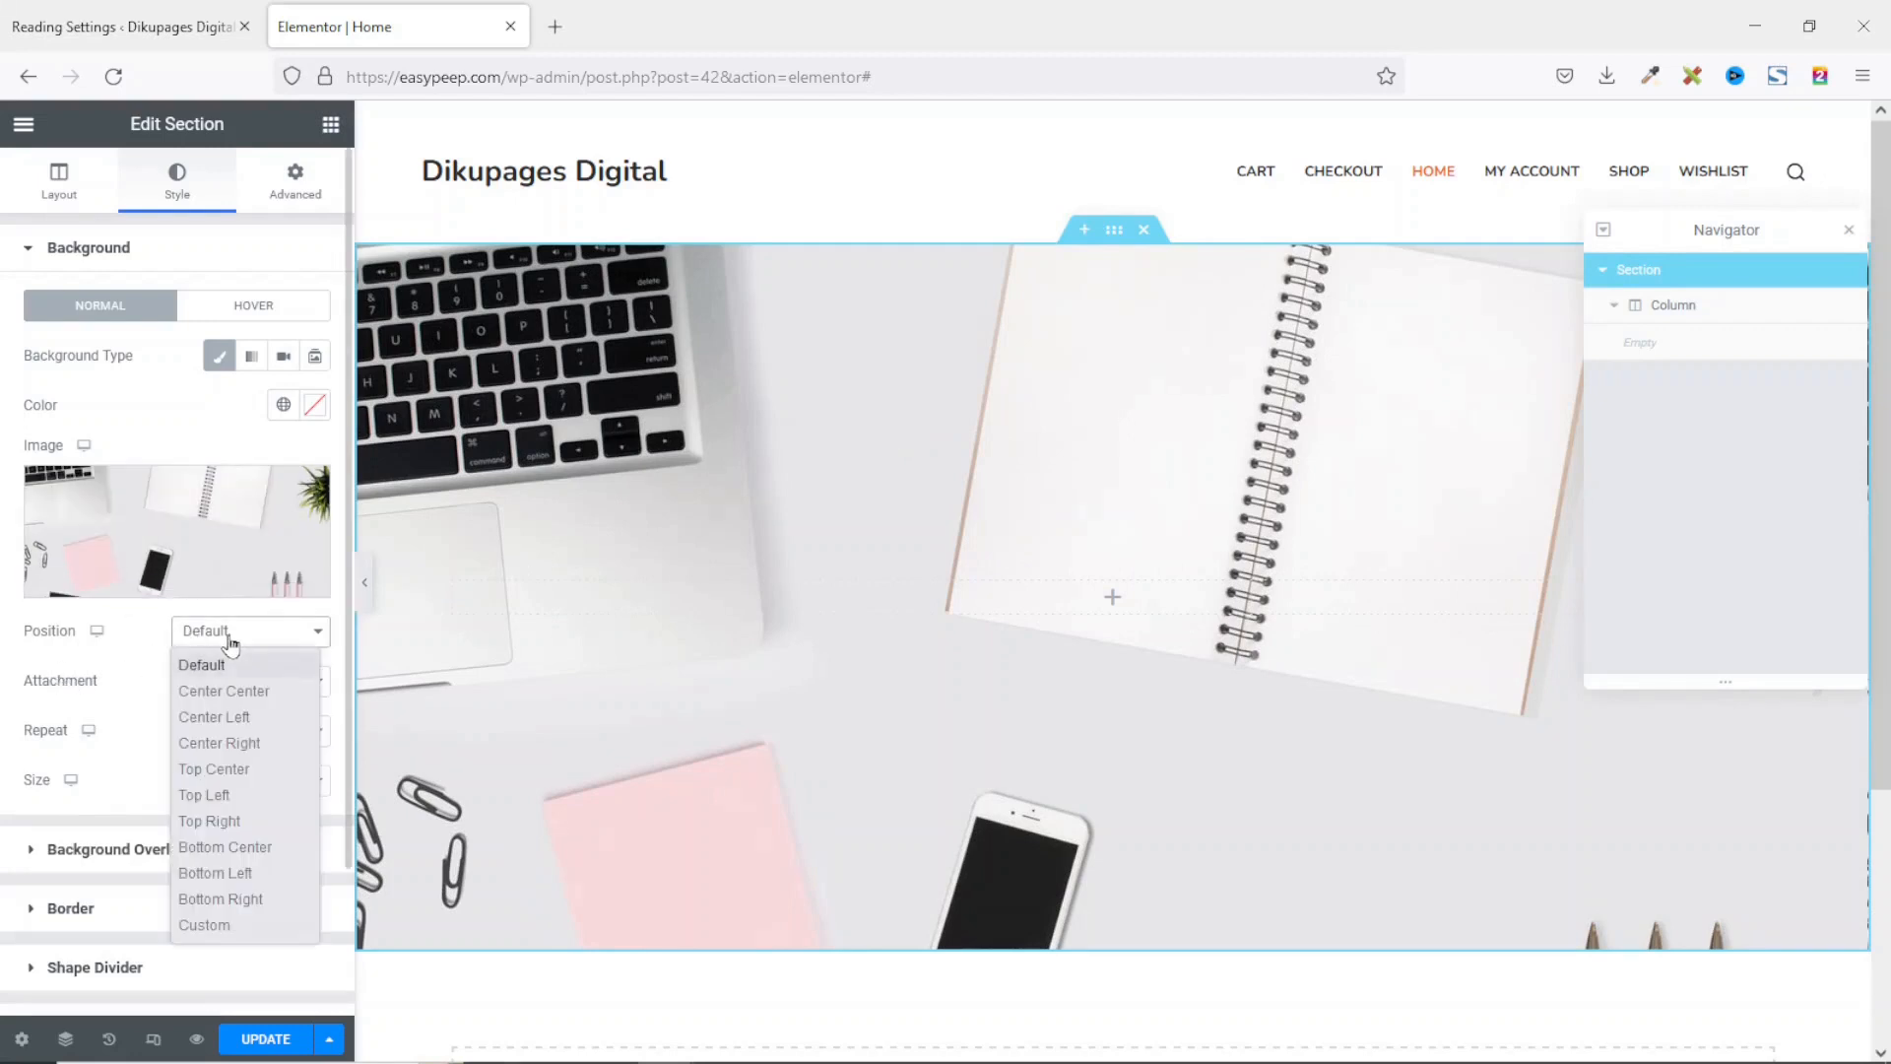
{"action": "left_click", "coordinate": [246, 692]}
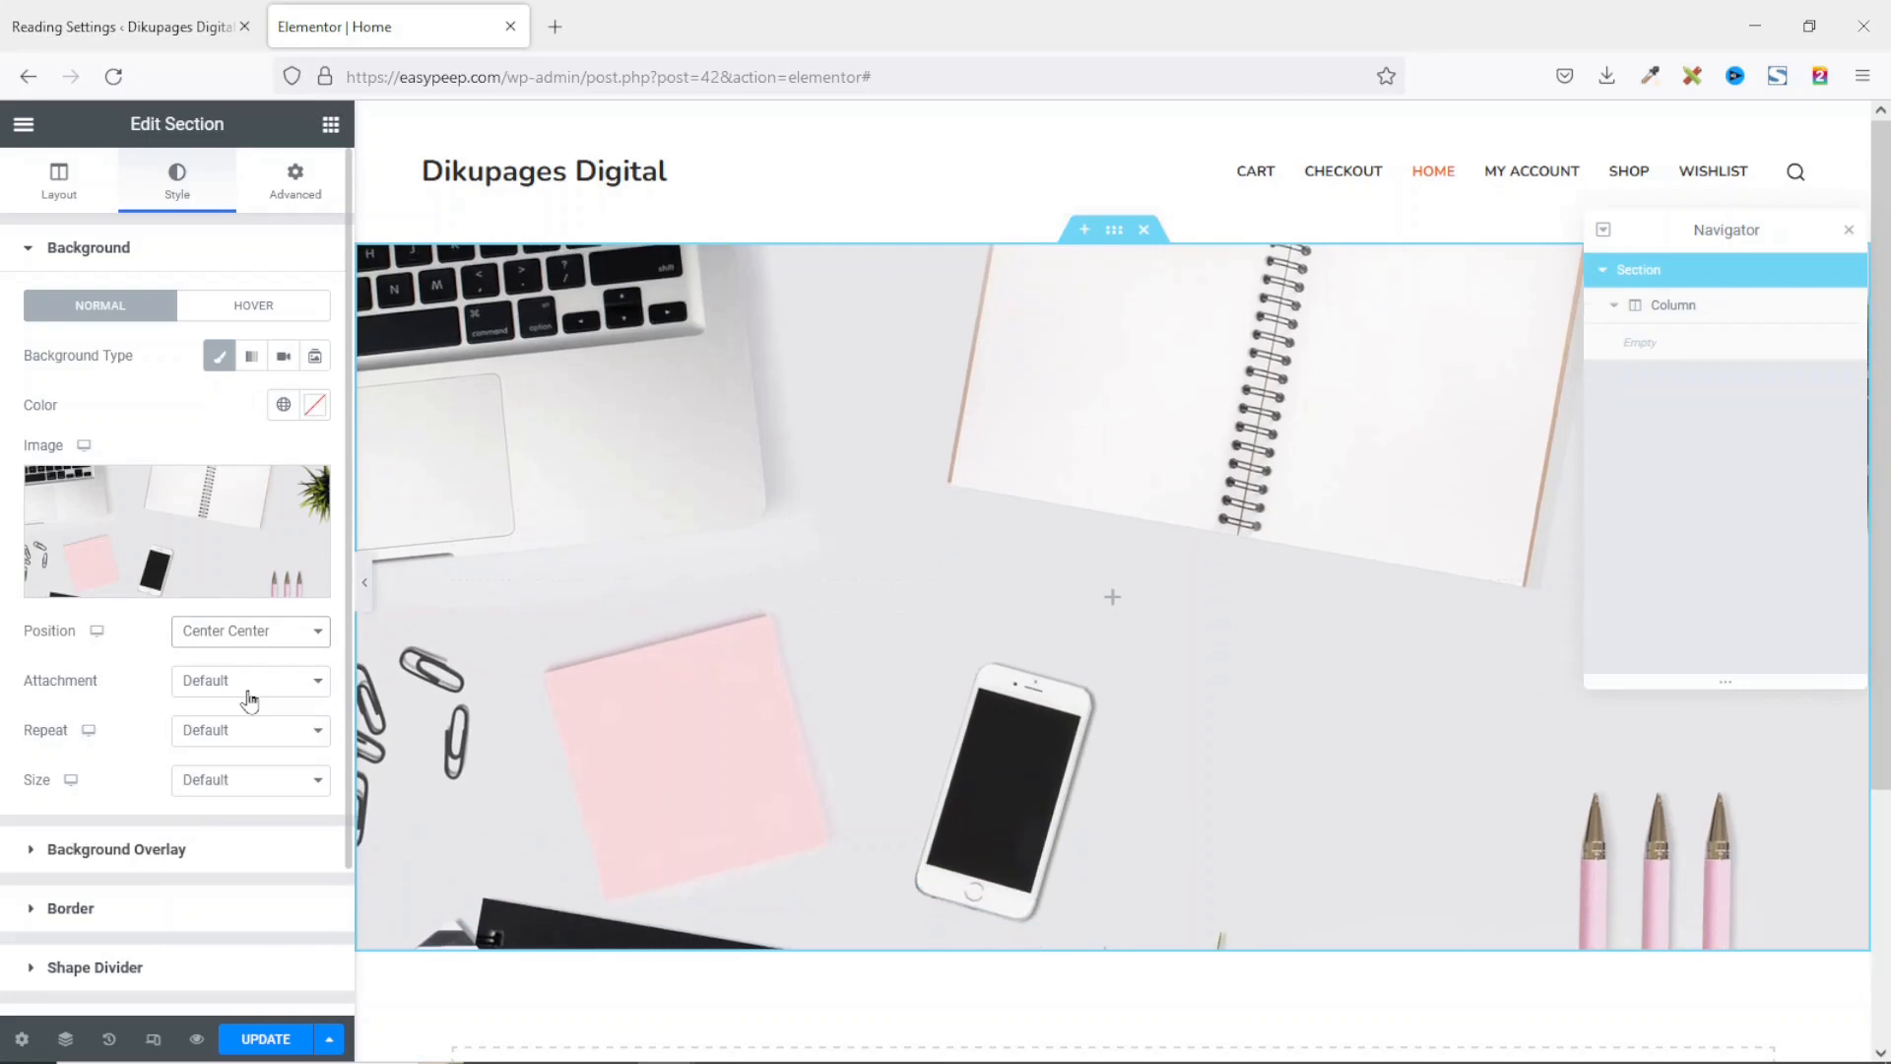
{"action": "left_click", "coordinate": [245, 635]}
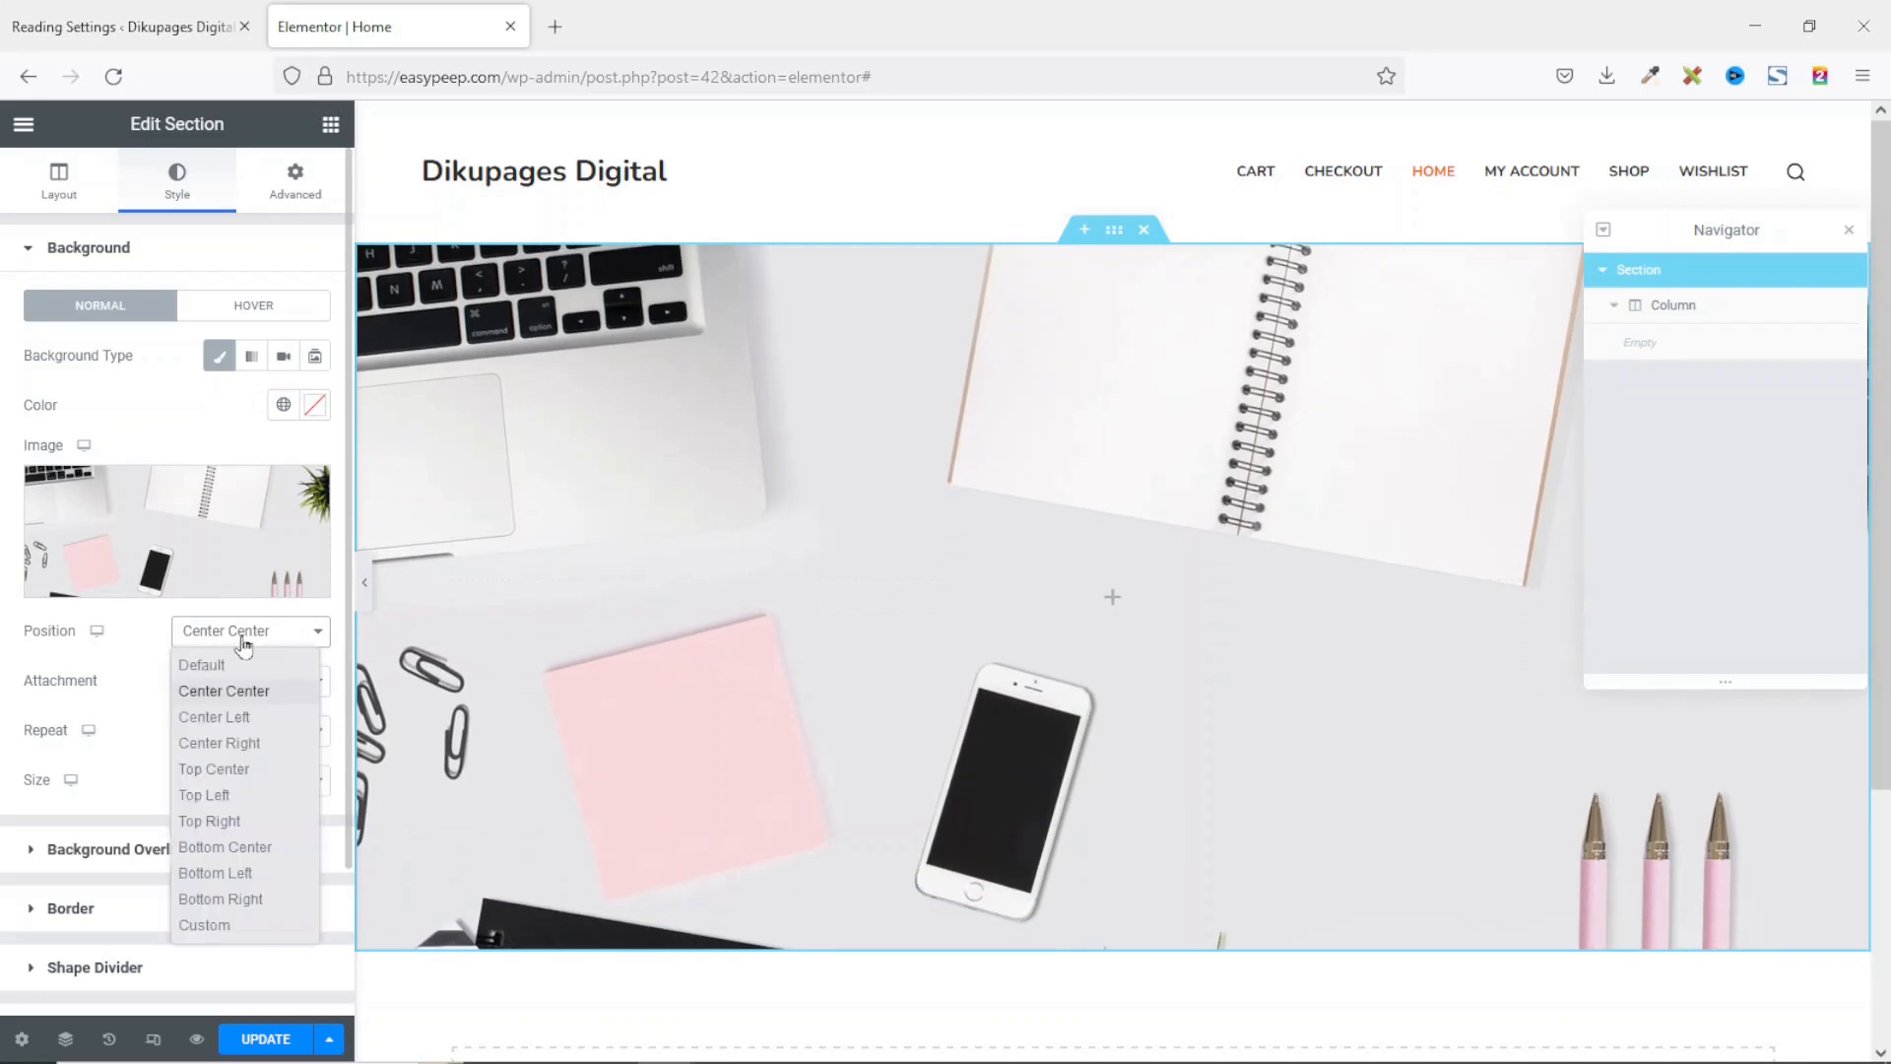
{"action": "left_click", "coordinate": [232, 775]}
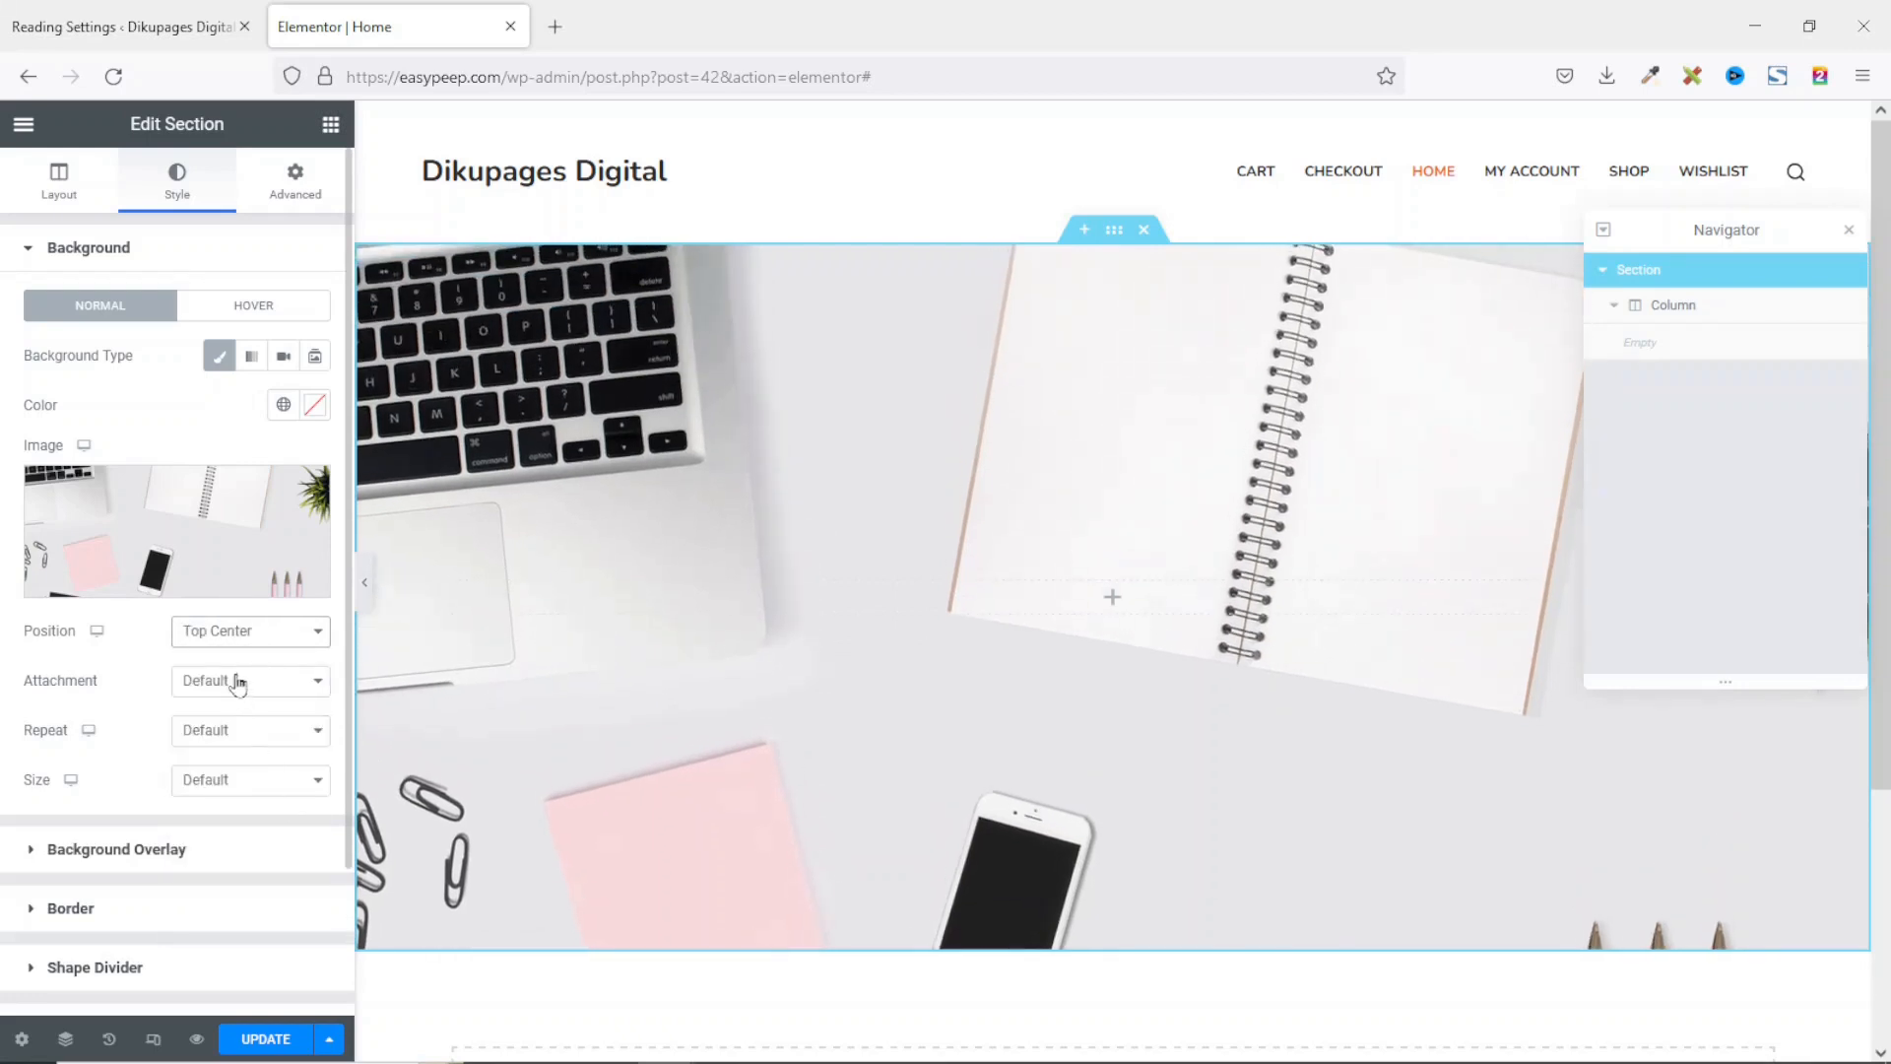
{"action": "left_click", "coordinate": [243, 640]}
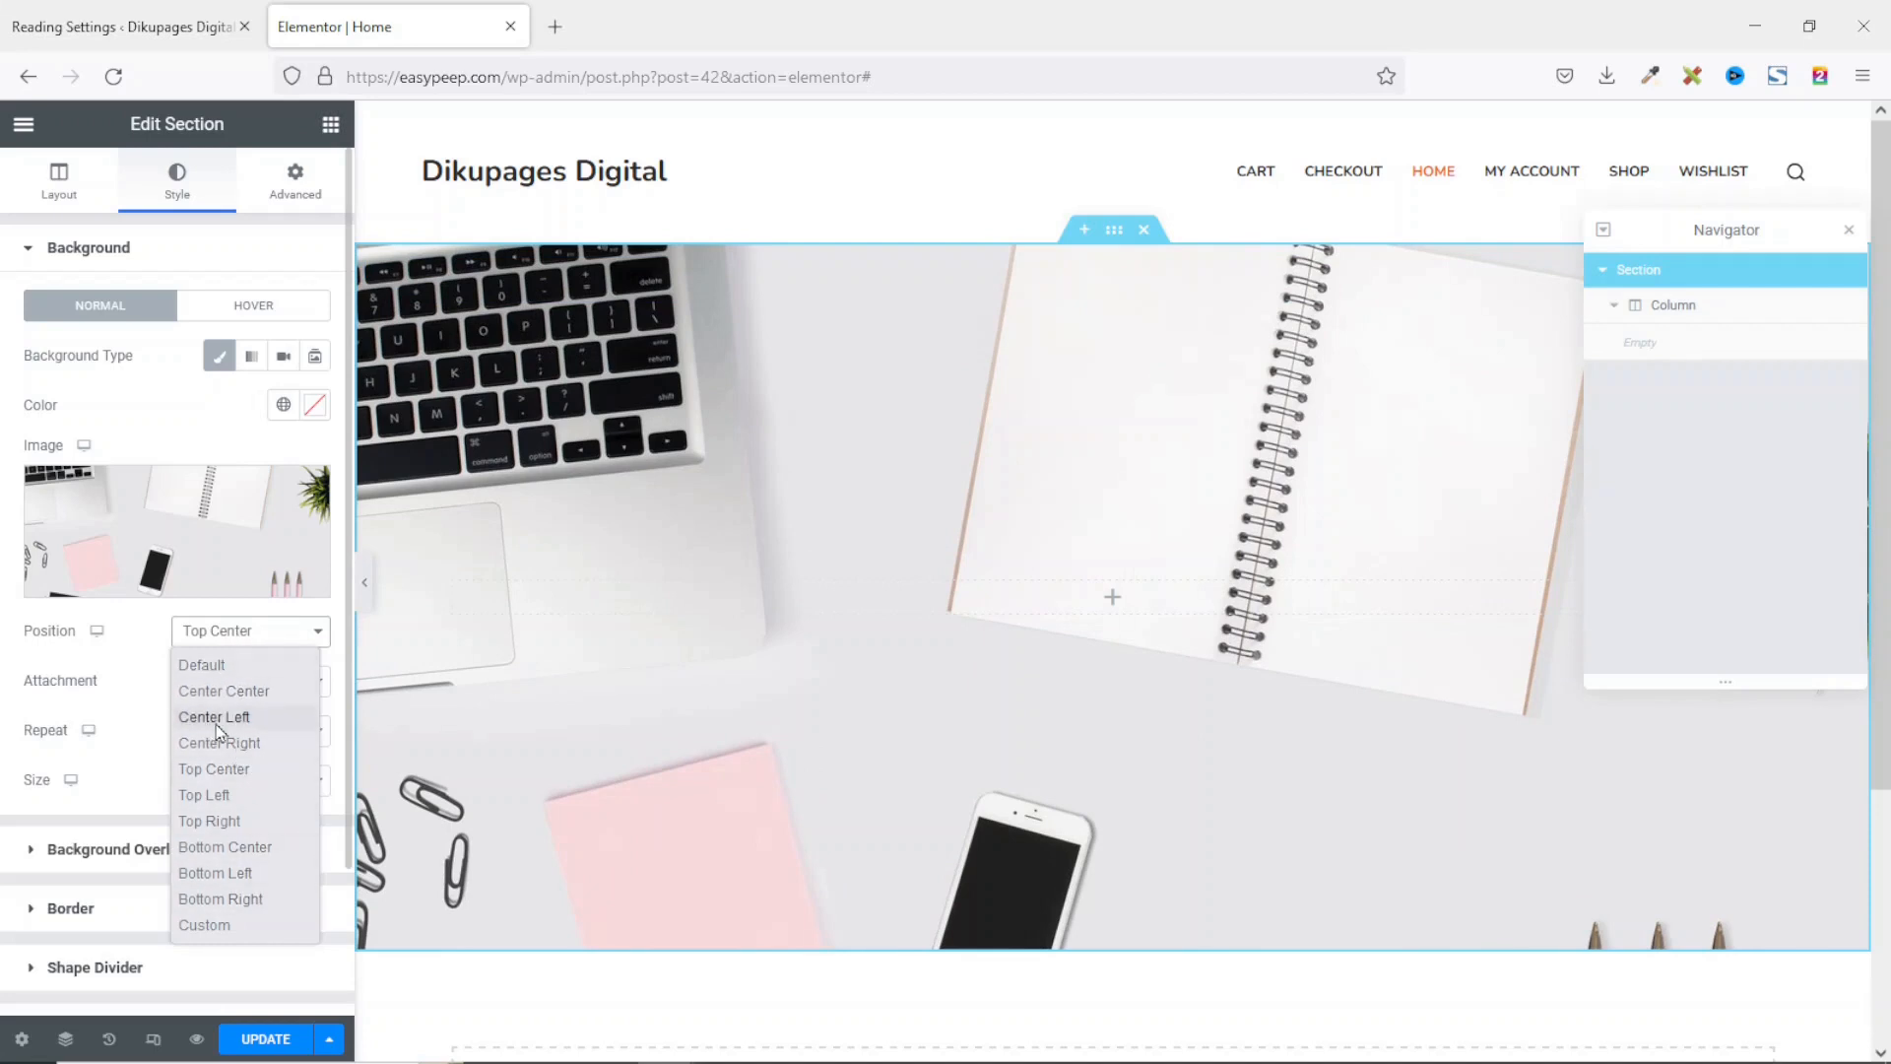
{"action": "left_click", "coordinate": [235, 693]}
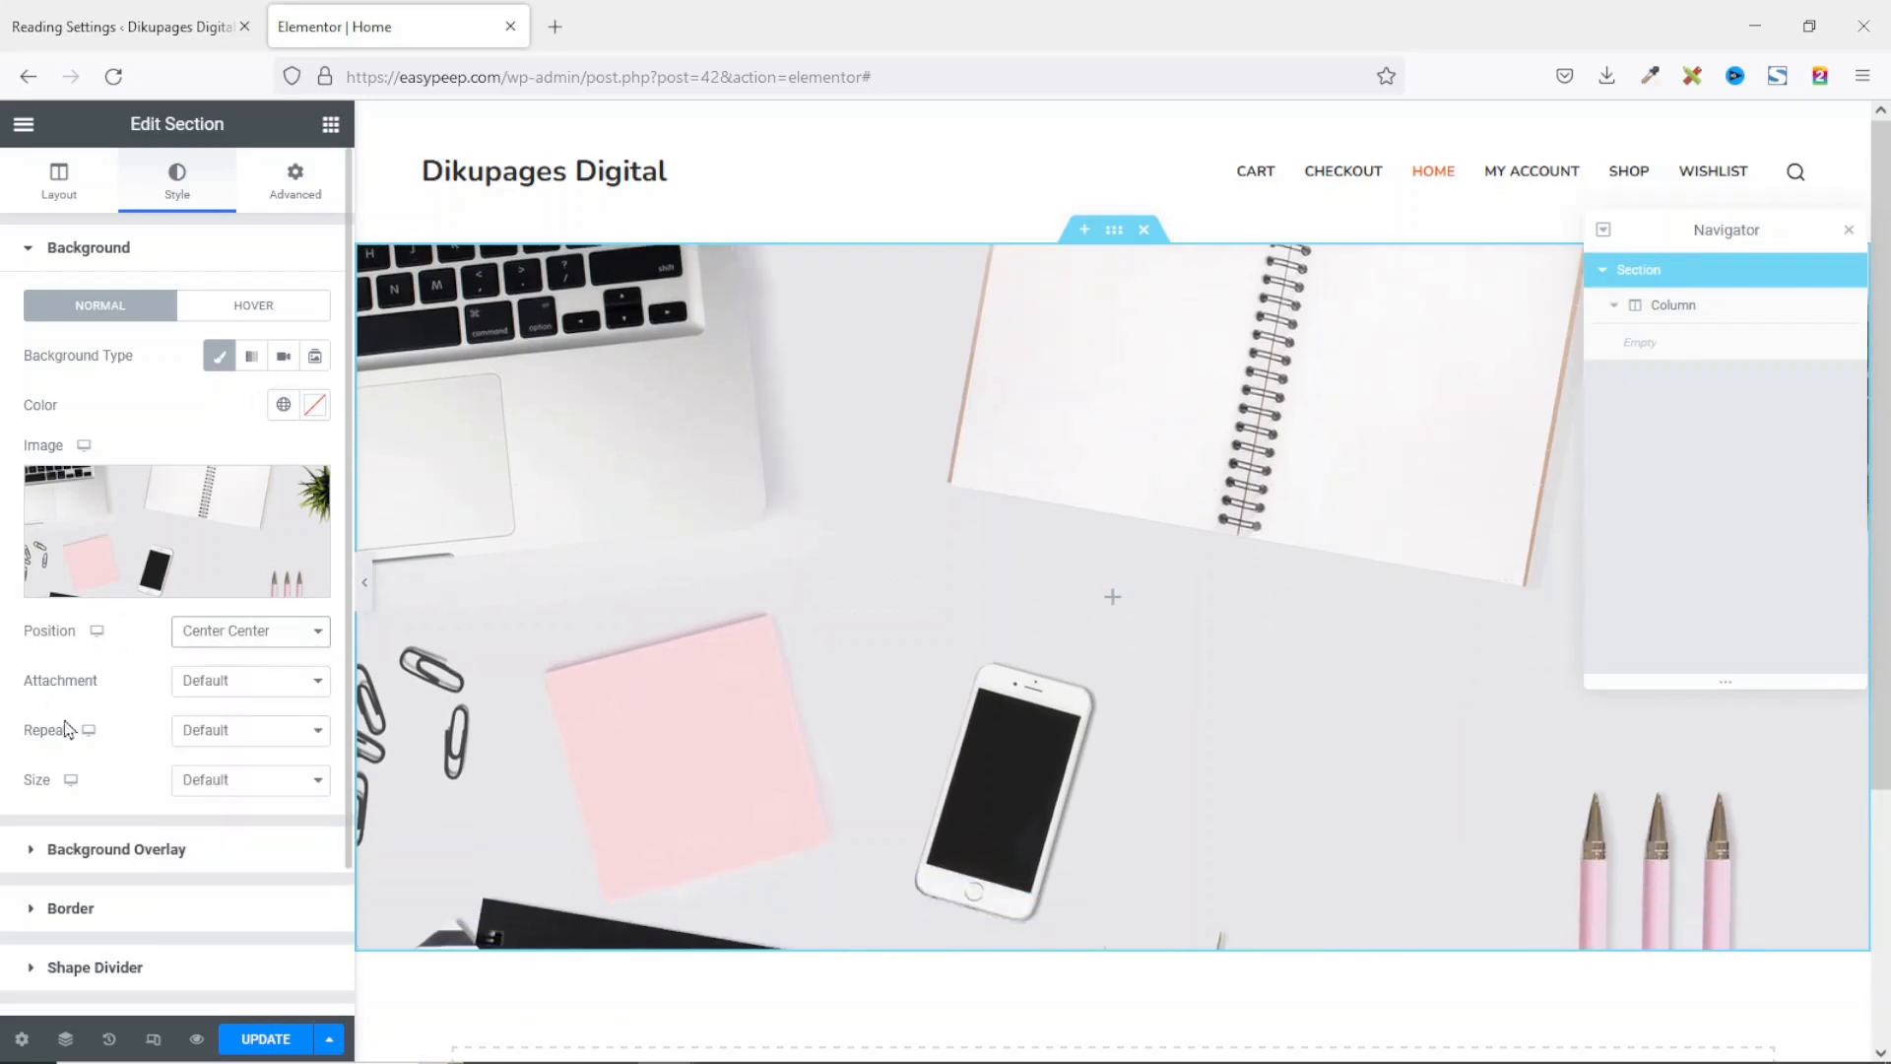
Step: Try the Fixed attachment on the background image and check how the section behaves while scrolling the page
{"action": "left_click", "coordinate": [268, 690]}
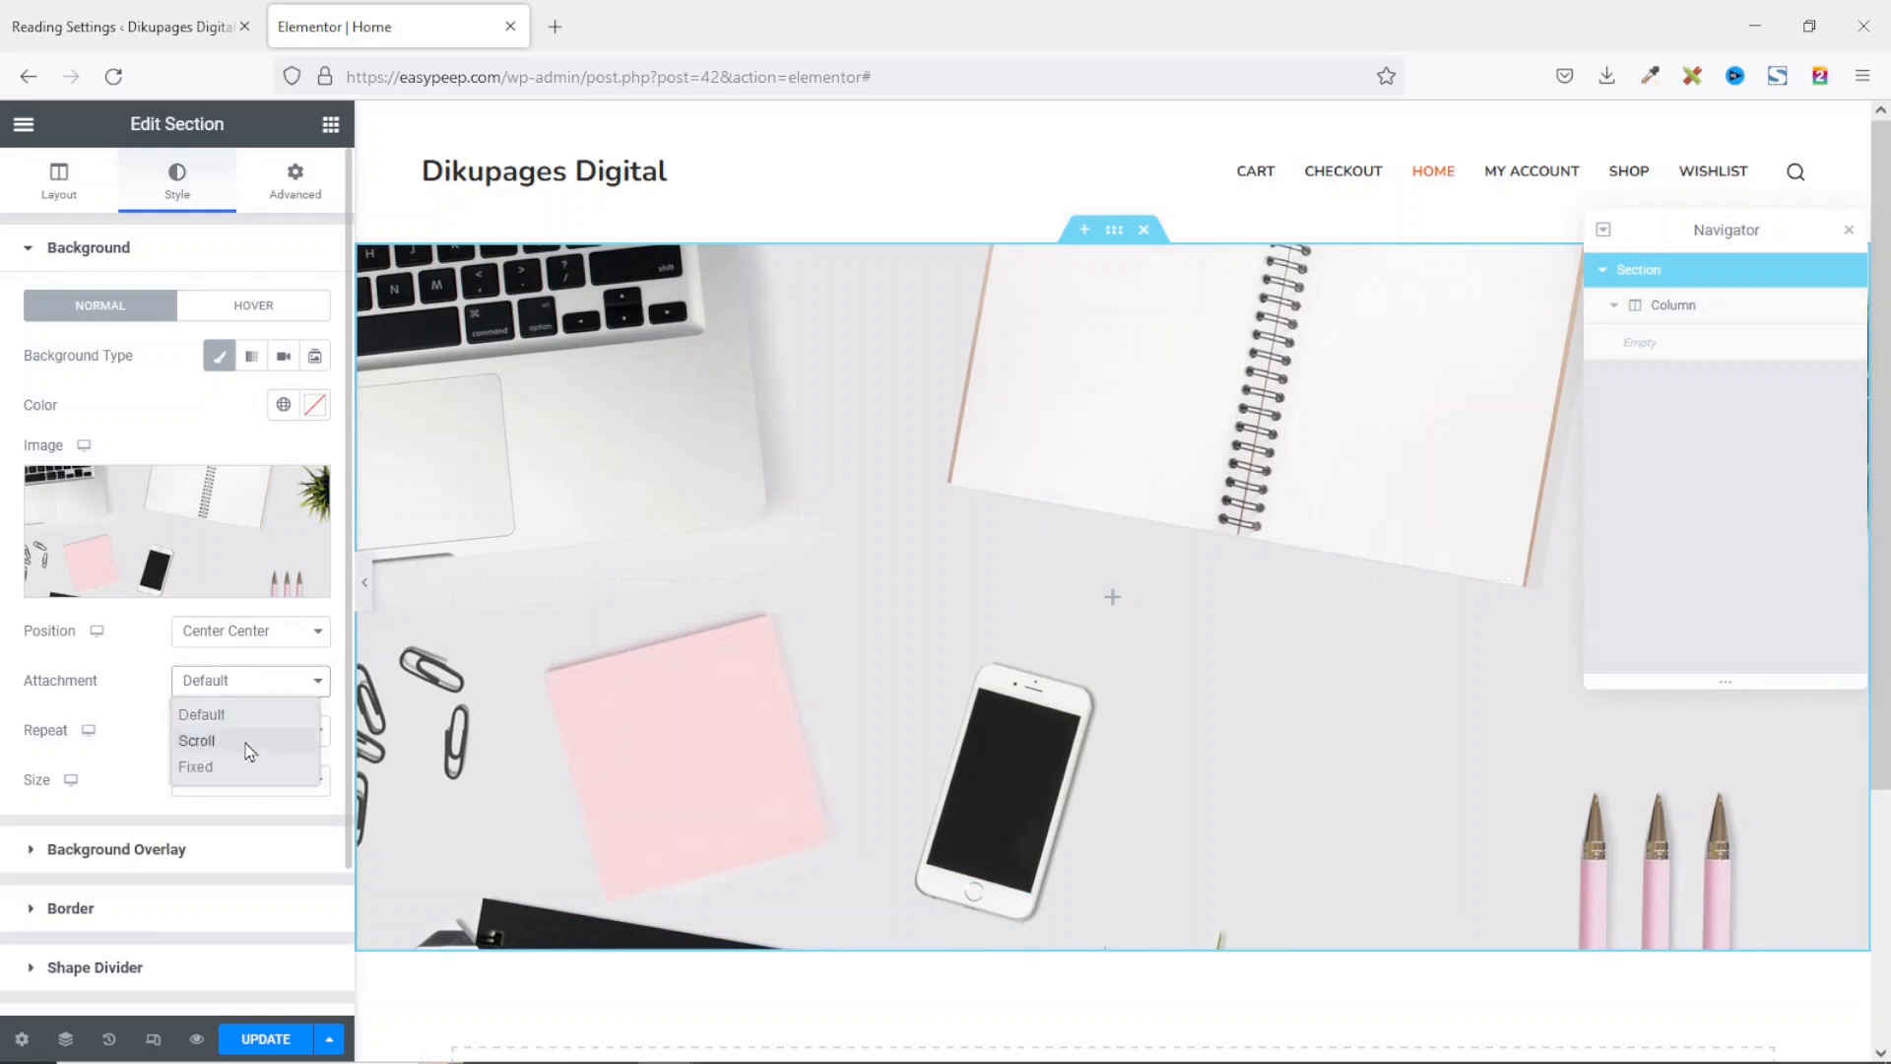
{"action": "left_click", "coordinate": [236, 774]}
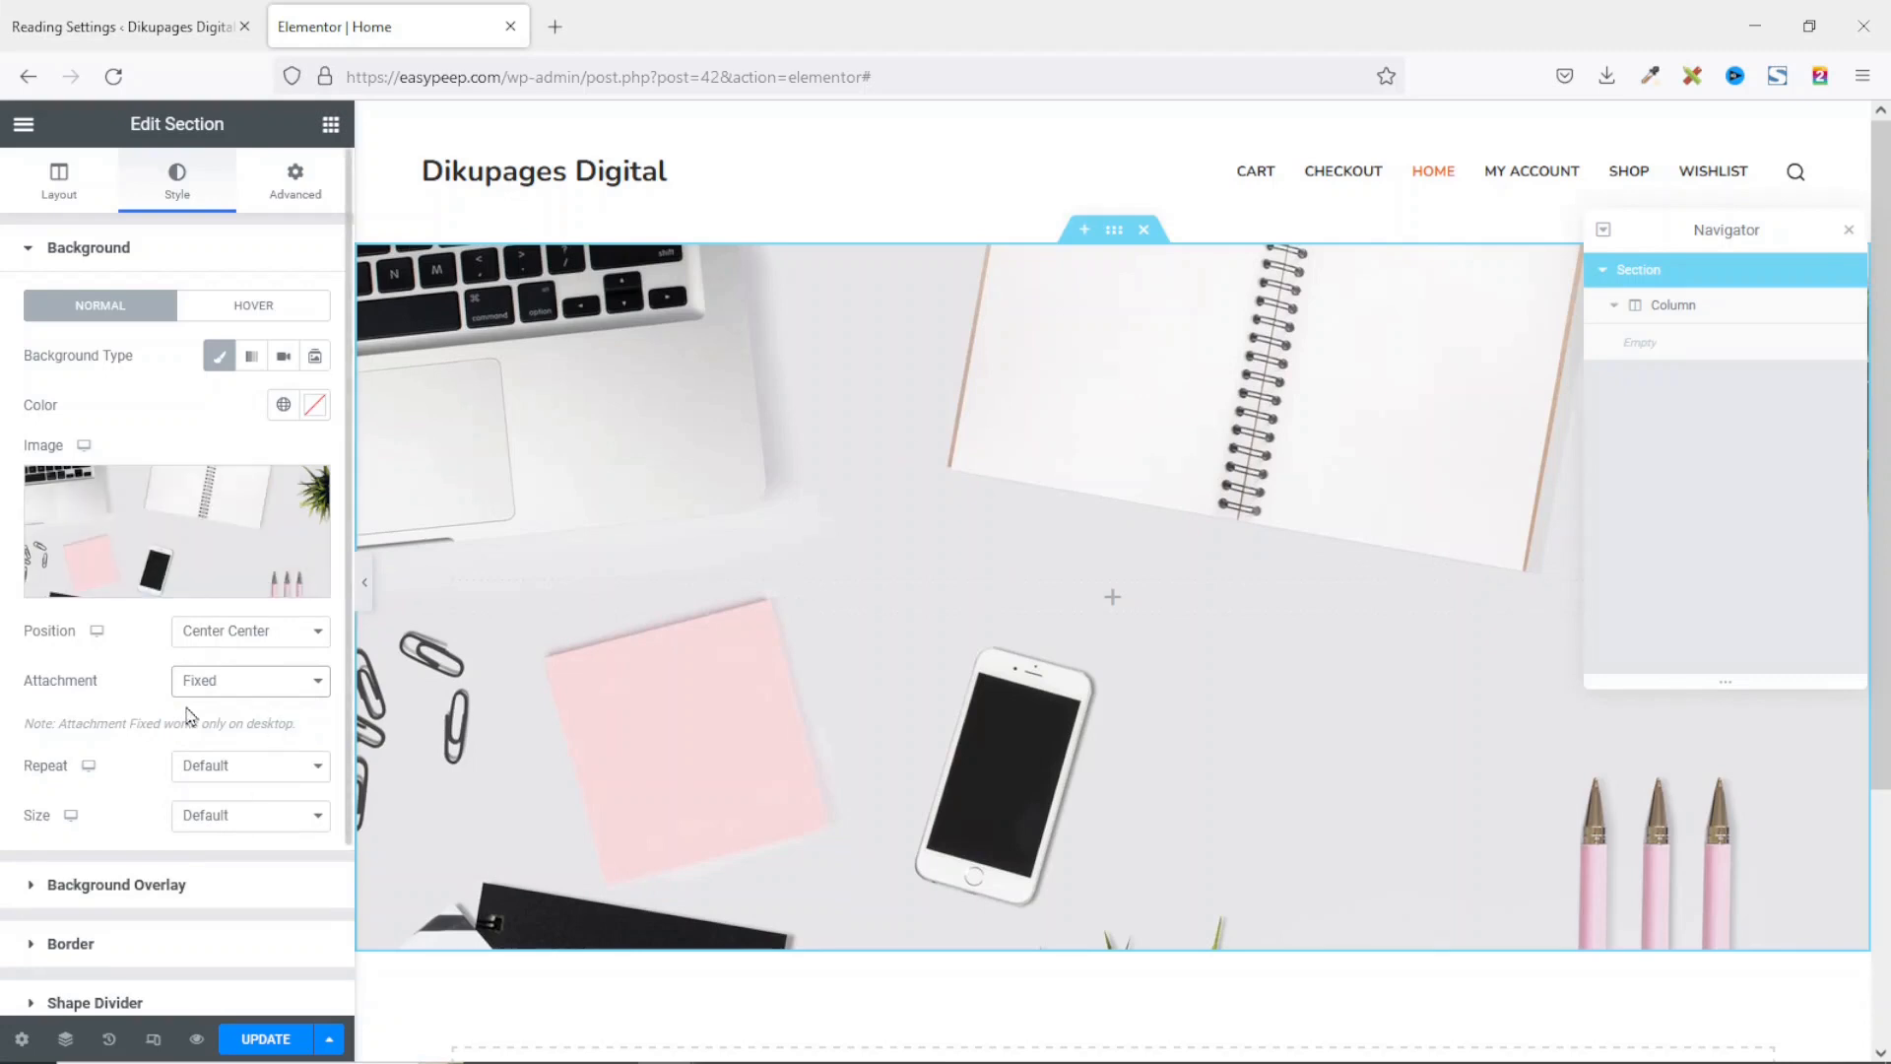
{"action": "scroll", "coordinate": [1009, 500], "scroll_direction": "down", "scroll_amount": 3}
{"action": "scroll", "coordinate": [1009, 500], "scroll_direction": "up", "scroll_amount": 3}
{"action": "scroll", "coordinate": [1009, 501], "scroll_direction": "down", "scroll_amount": 2}
{"action": "scroll", "coordinate": [1008, 502], "scroll_direction": "down", "scroll_amount": 1}
{"action": "scroll", "coordinate": [1009, 503], "scroll_direction": "up", "scroll_amount": 3}
{"action": "scroll", "coordinate": [1009, 502], "scroll_direction": "down", "scroll_amount": 3}
{"action": "scroll", "coordinate": [1009, 502], "scroll_direction": "up", "scroll_amount": 3}
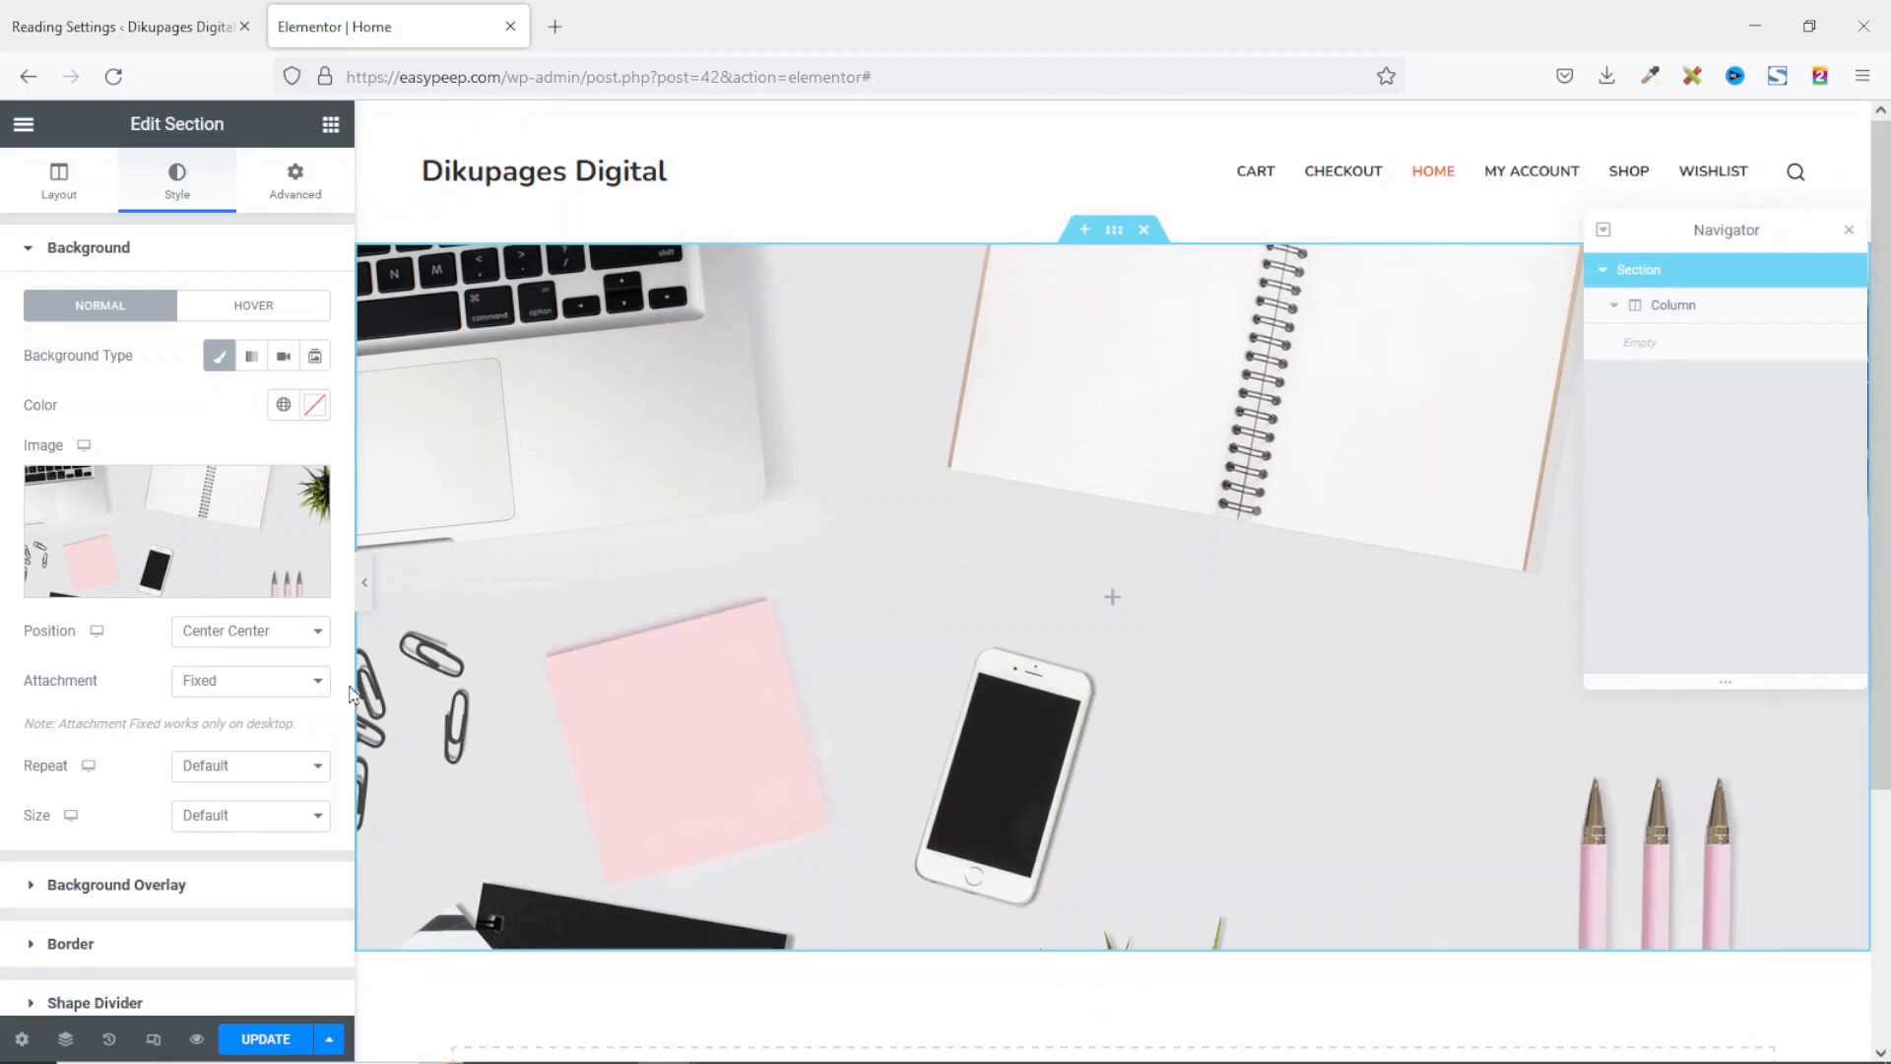
Step: Return the background image's attachment to Default and compare its behavior while scrolling the page
{"action": "left_click", "coordinate": [293, 680]}
{"action": "left_click", "coordinate": [248, 713]}
{"action": "scroll", "coordinate": [1102, 555], "scroll_direction": "down", "scroll_amount": 3}
{"action": "scroll", "coordinate": [1103, 554], "scroll_direction": "up", "scroll_amount": 3}
{"action": "scroll", "coordinate": [1102, 554], "scroll_direction": "down", "scroll_amount": 3}
{"action": "scroll", "coordinate": [1103, 555], "scroll_direction": "up", "scroll_amount": 2}
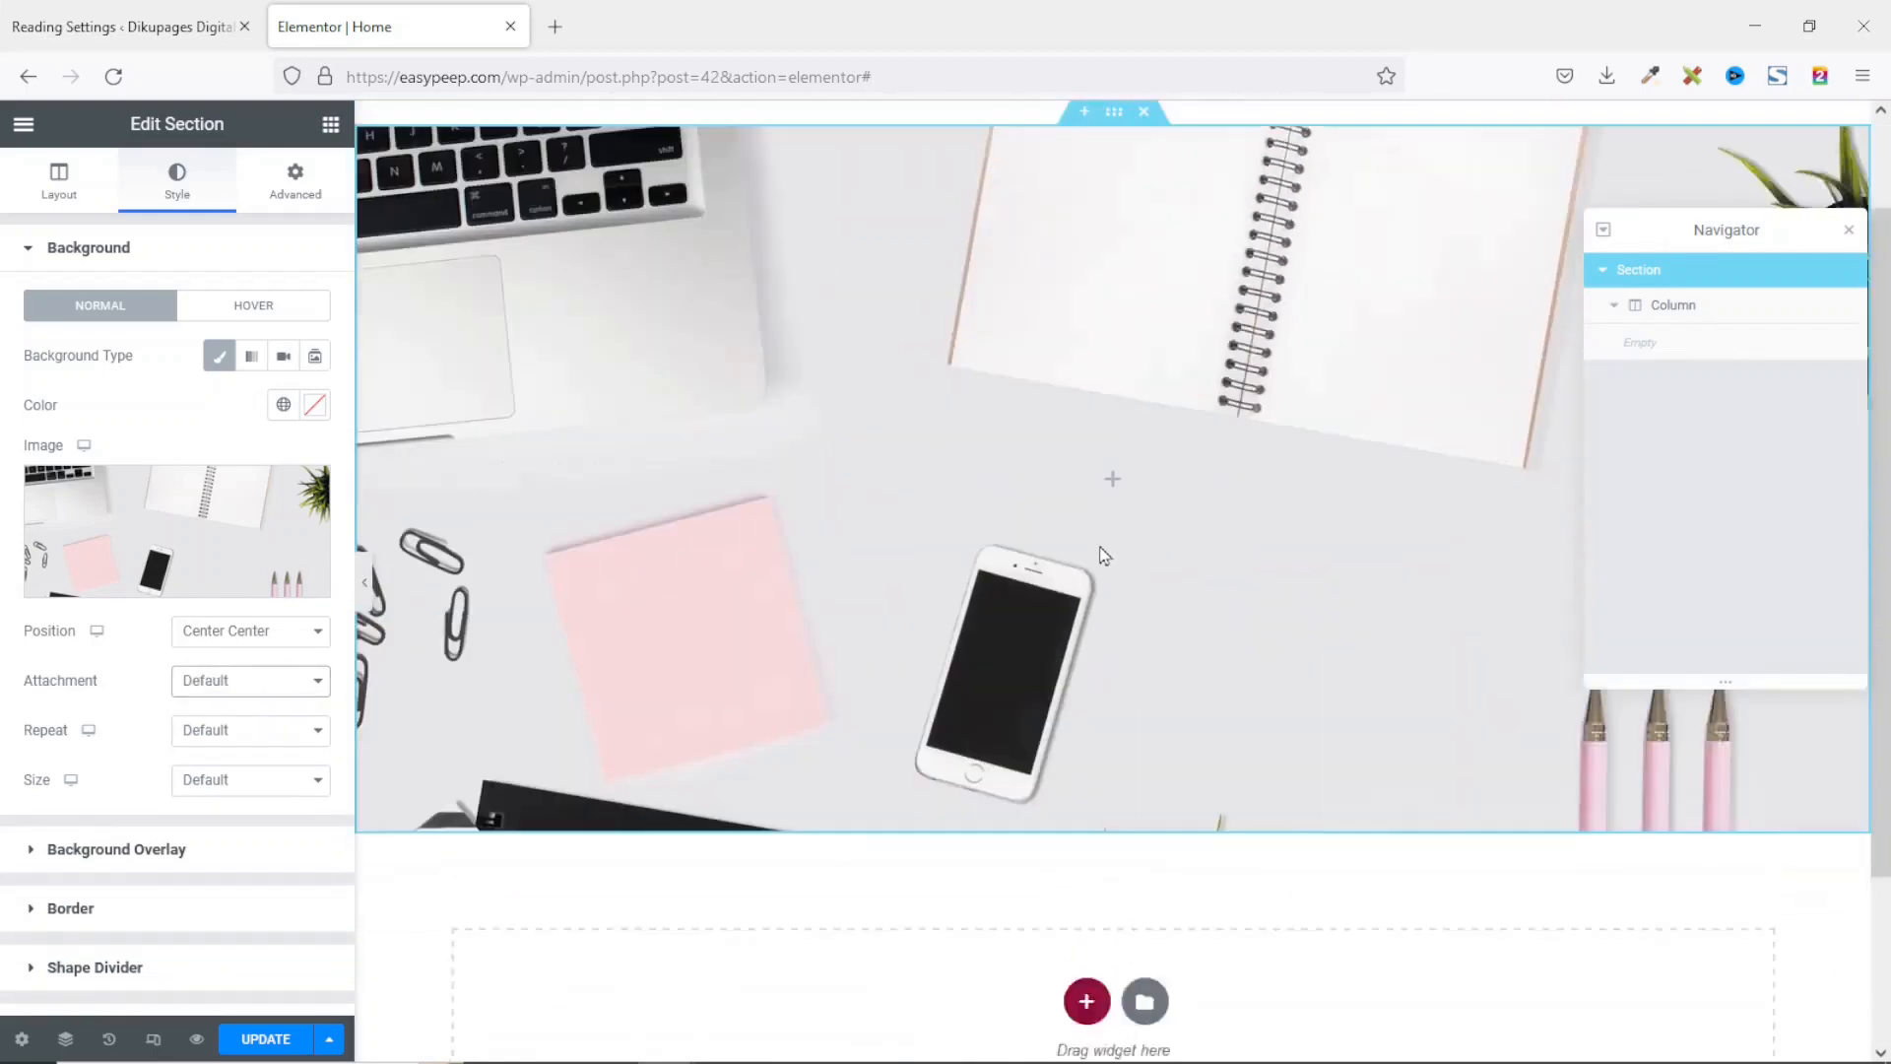
{"action": "scroll", "coordinate": [1103, 555], "scroll_direction": "up", "scroll_amount": 1}
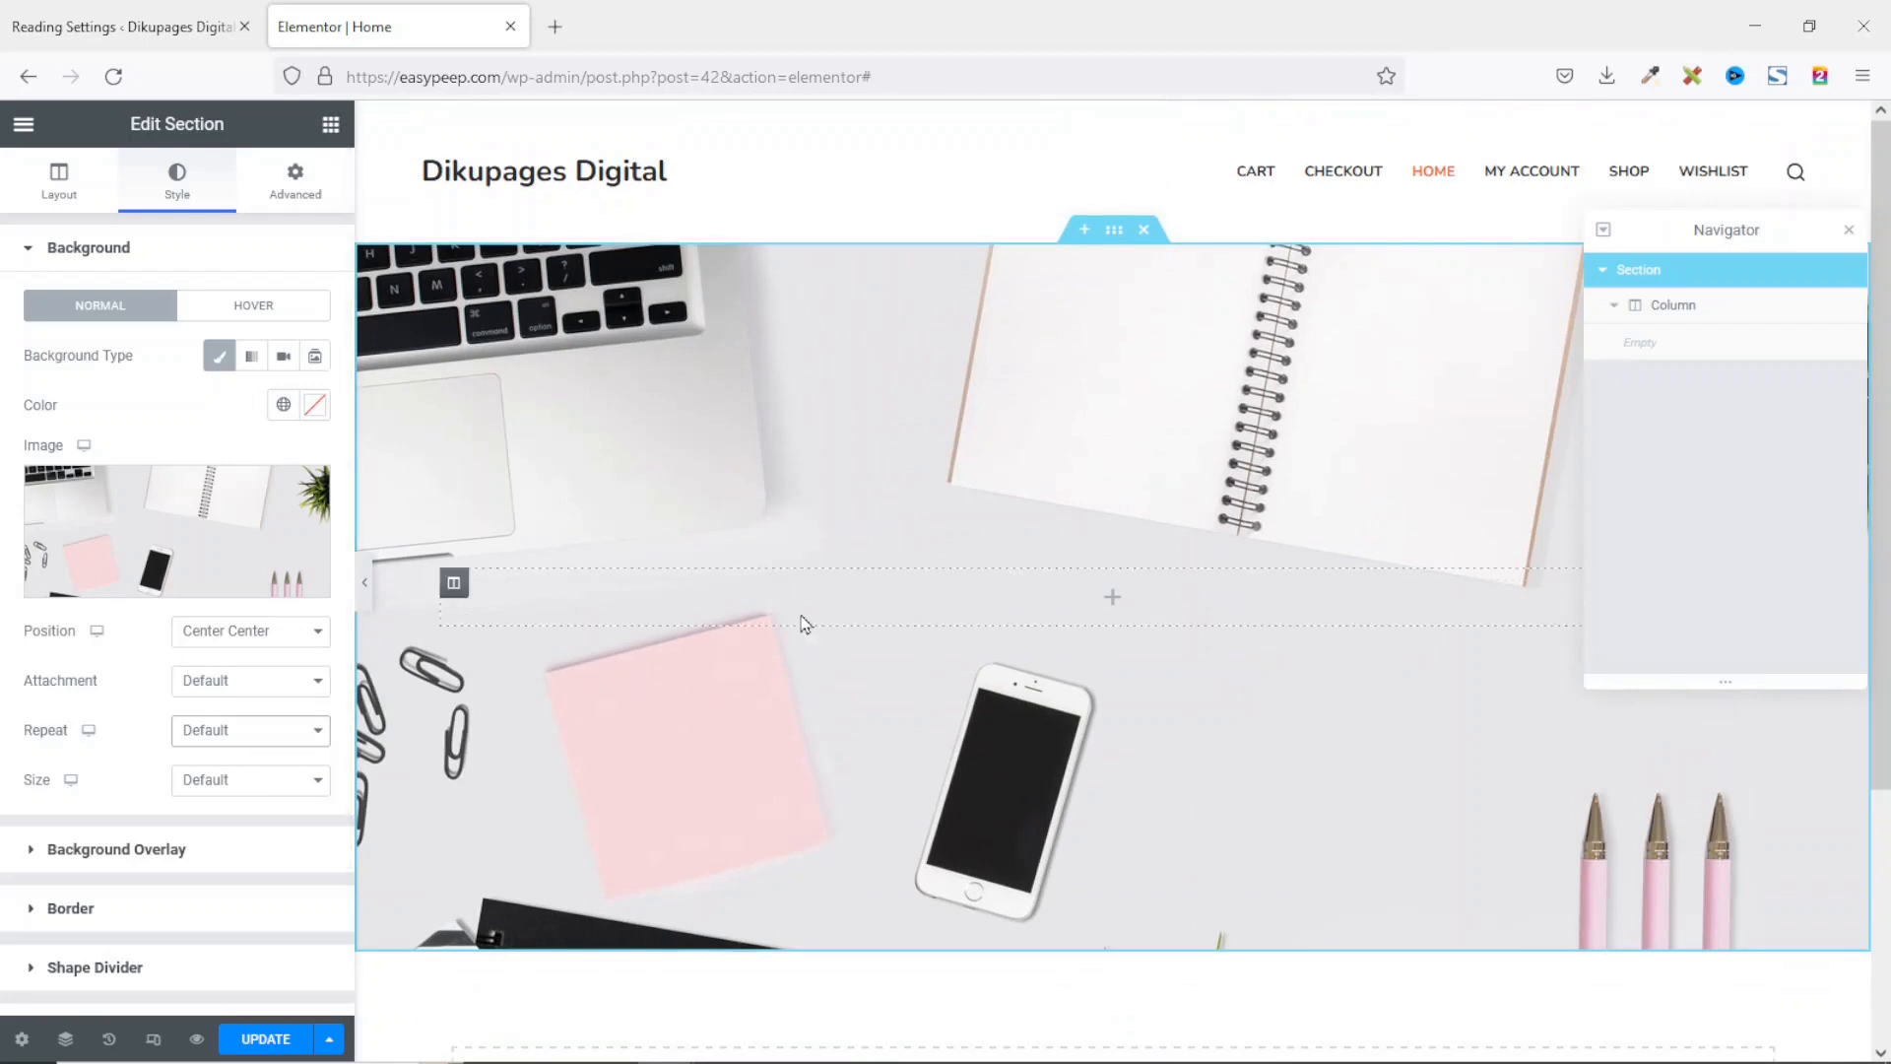
Step: Review the background image's repeat options, leaving them at Default, and set its size to Cover
{"action": "left_click", "coordinate": [243, 739]}
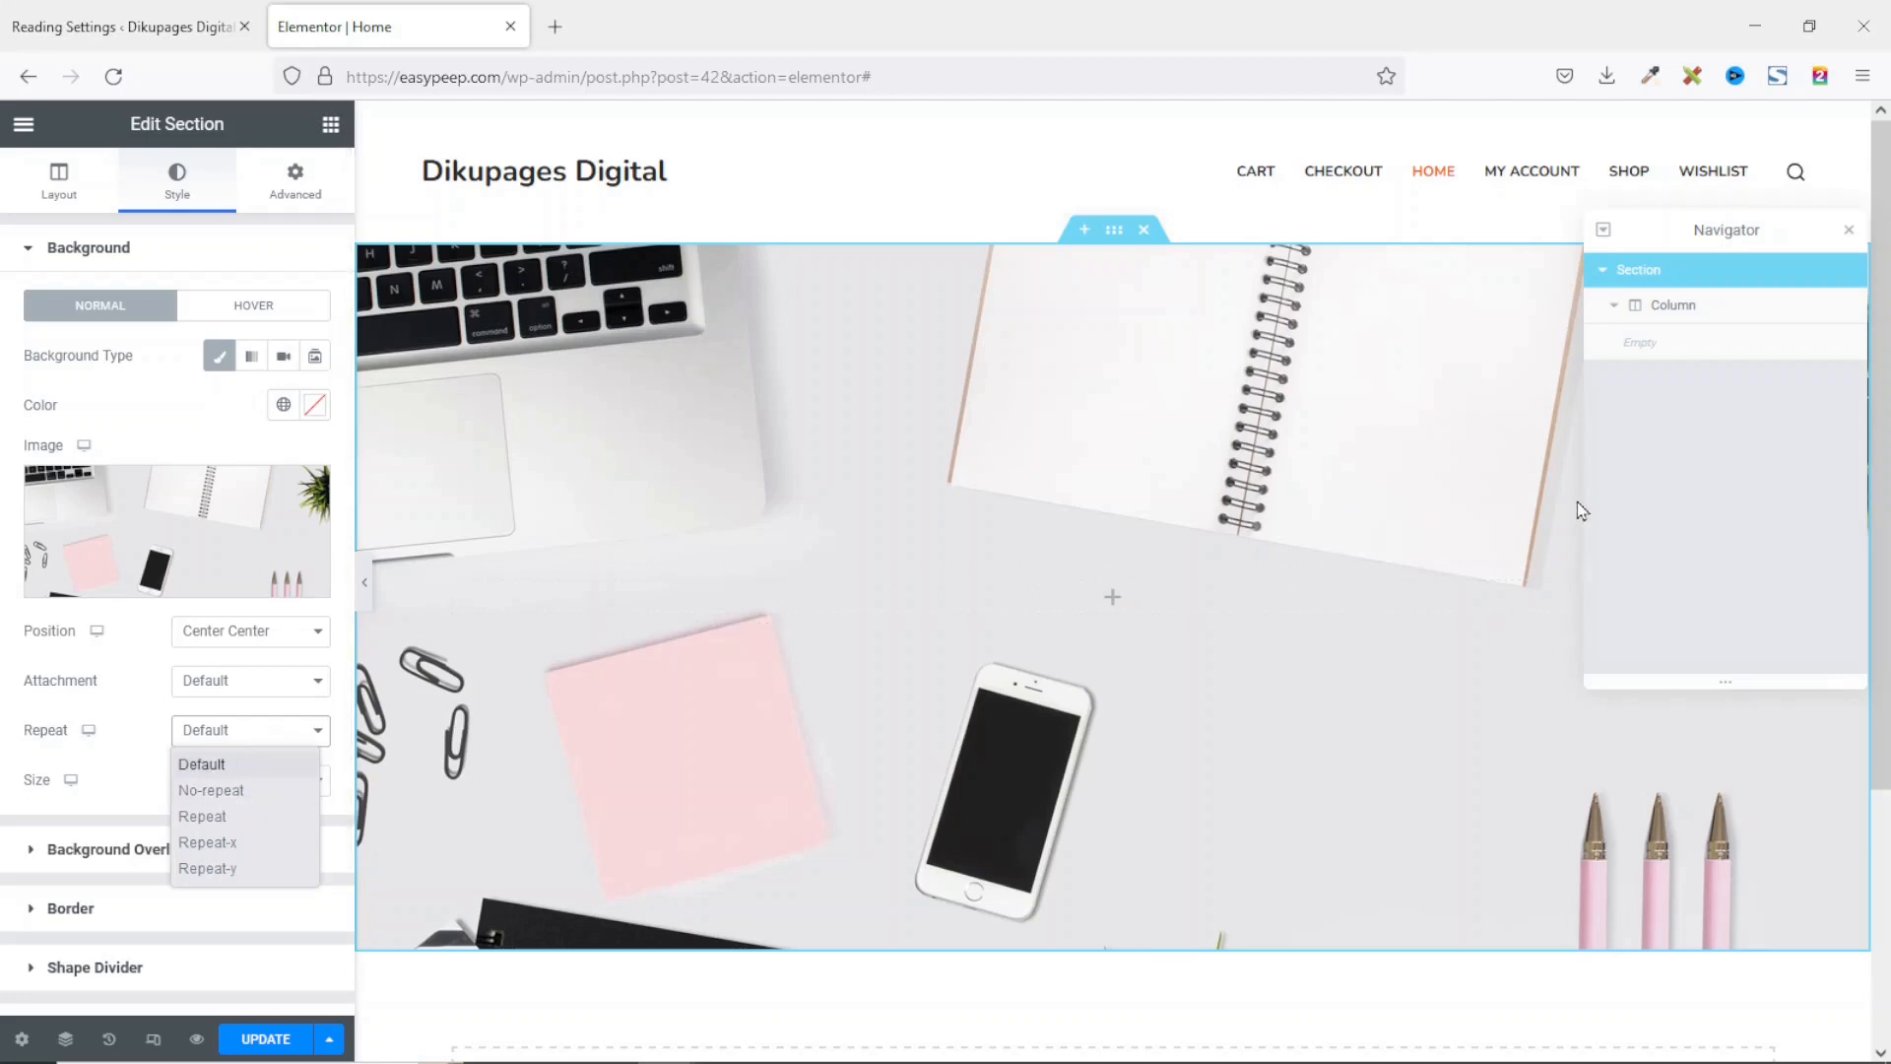
{"action": "left_click", "coordinate": [241, 739]}
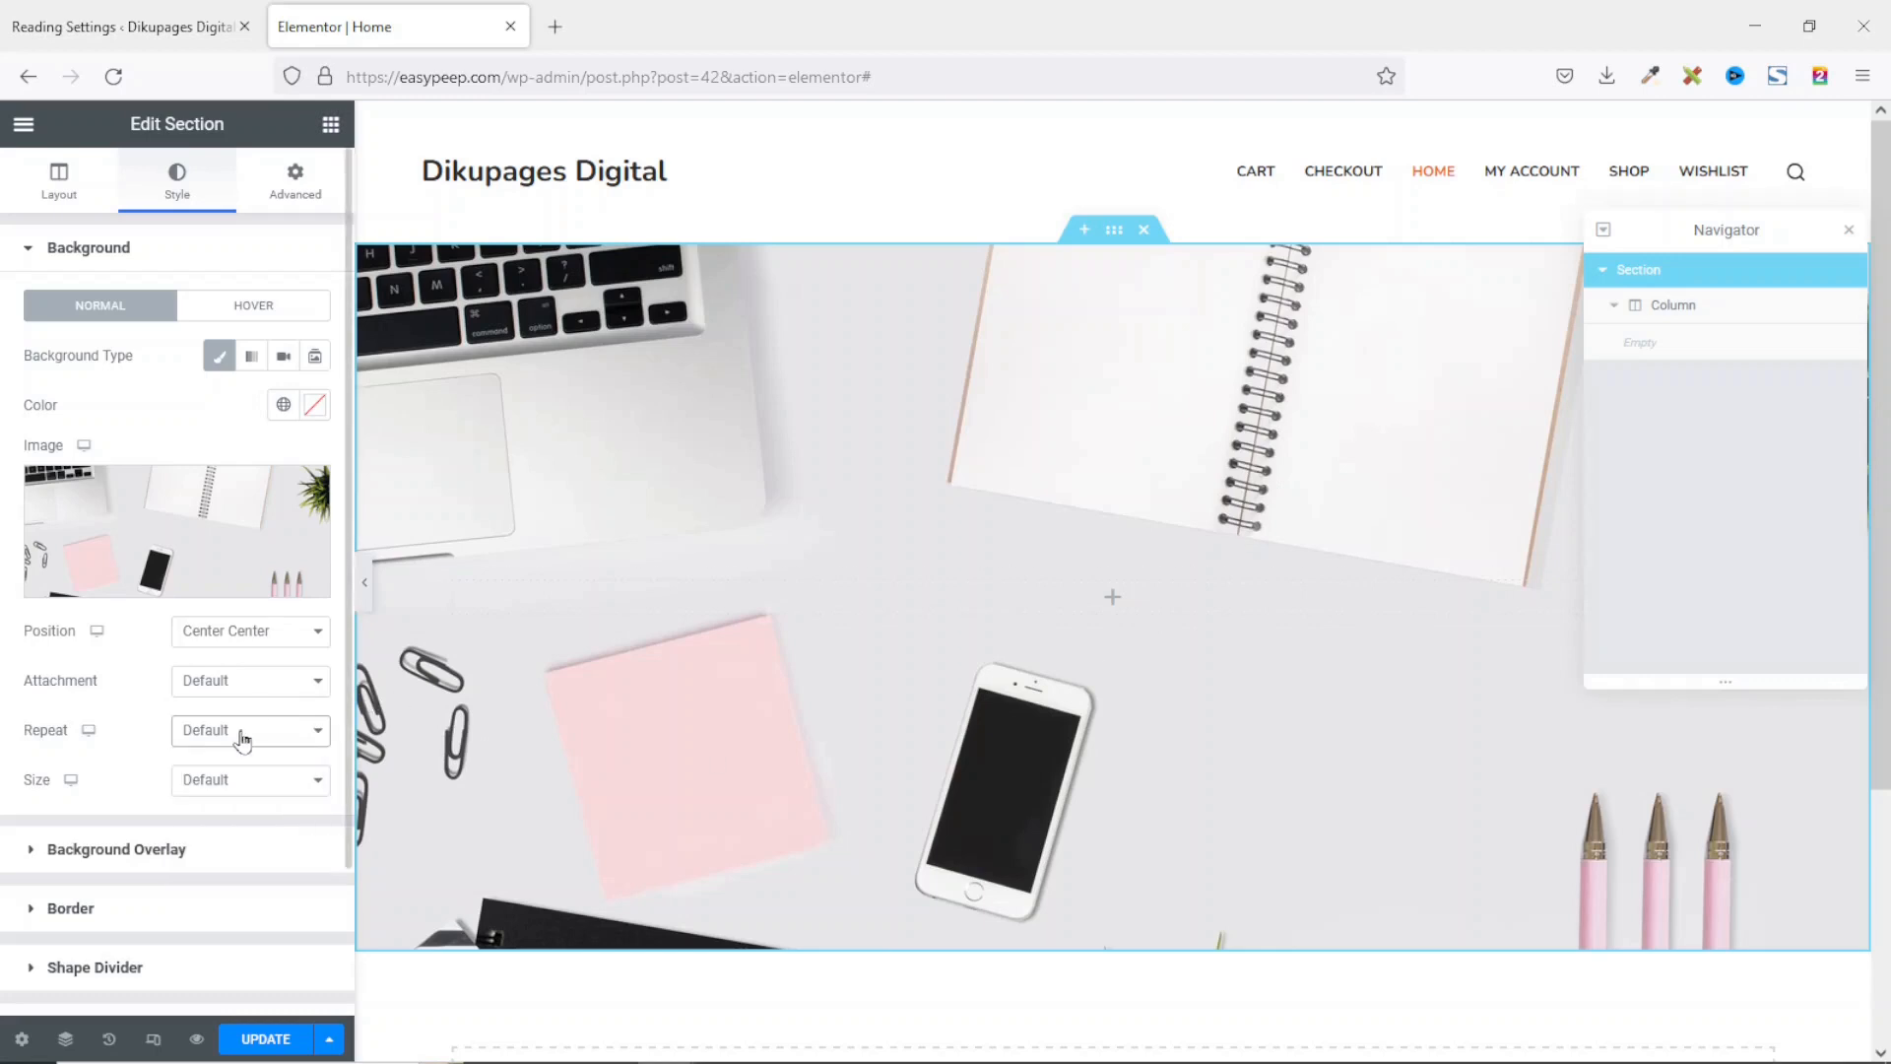
{"action": "left_click", "coordinate": [224, 785]}
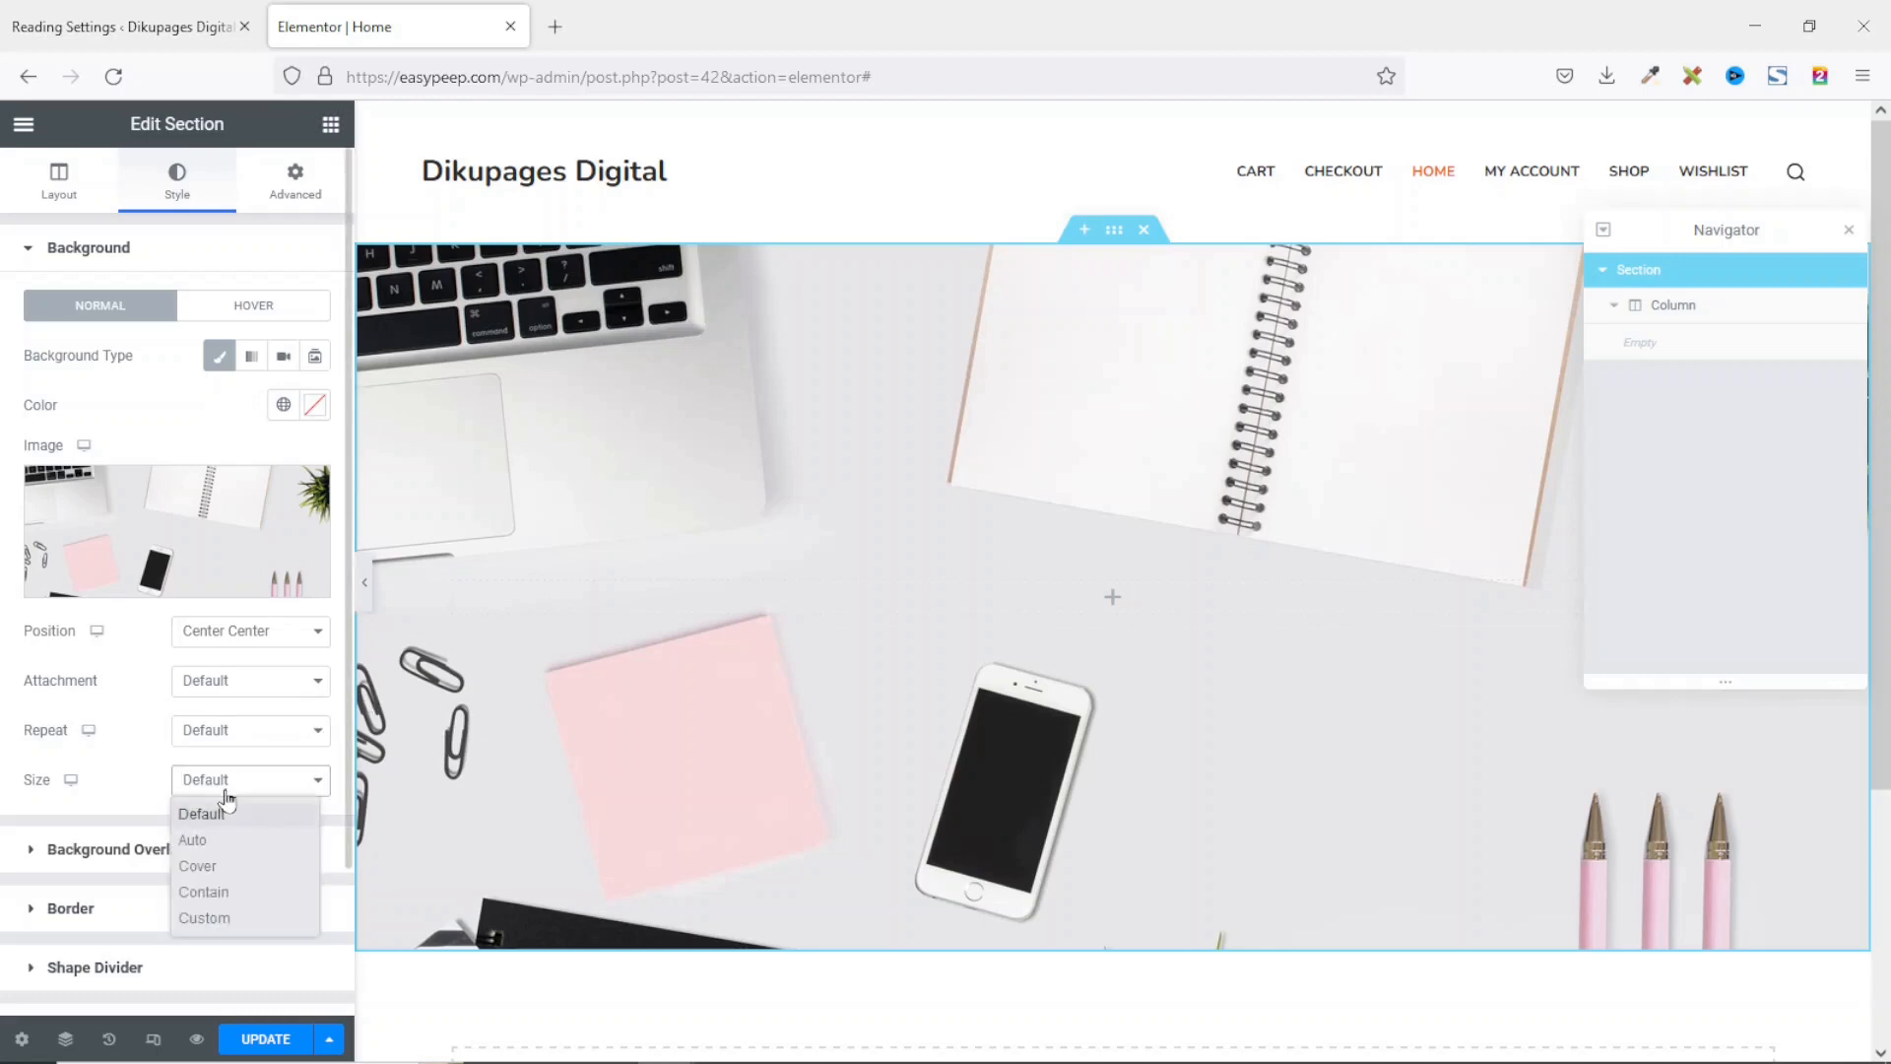
{"action": "left_click", "coordinate": [245, 866]}
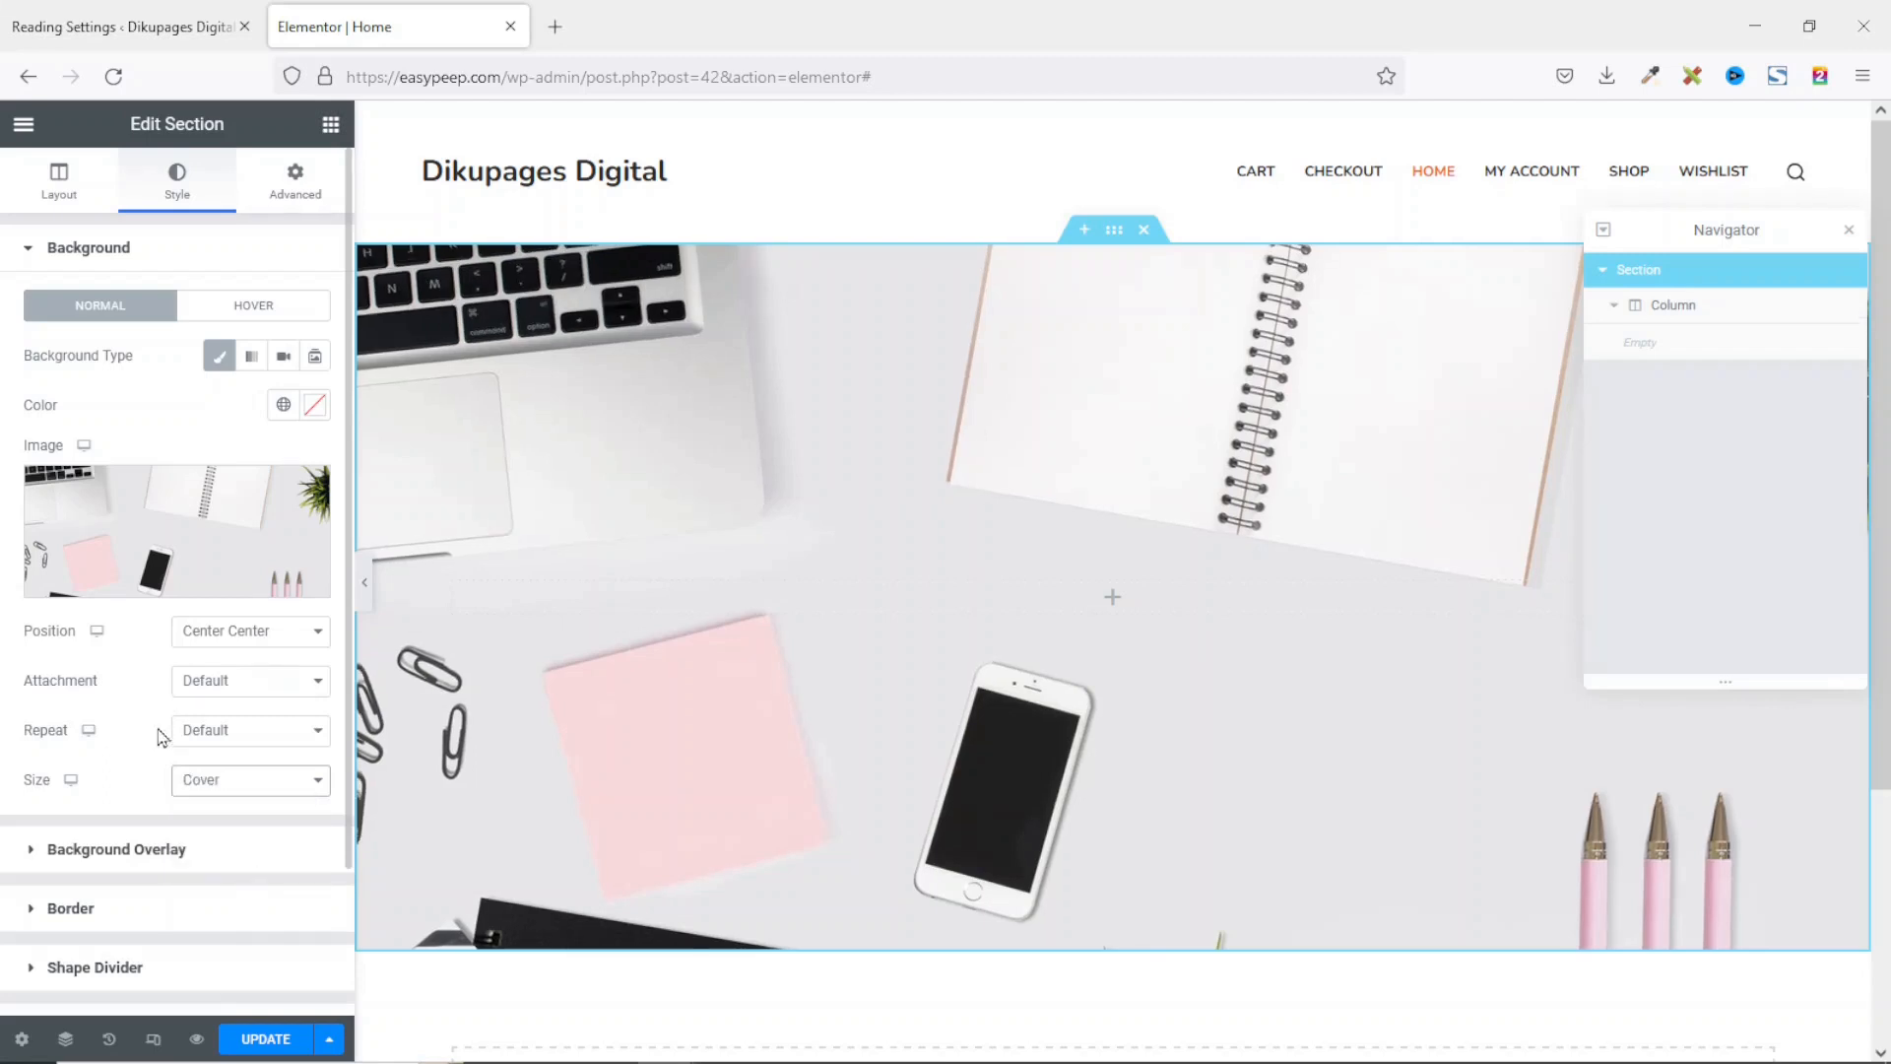
{"action": "scroll", "coordinate": [113, 853], "scroll_direction": "down", "scroll_amount": 2}
{"action": "scroll", "coordinate": [113, 823], "scroll_direction": "up", "scroll_amount": 1}
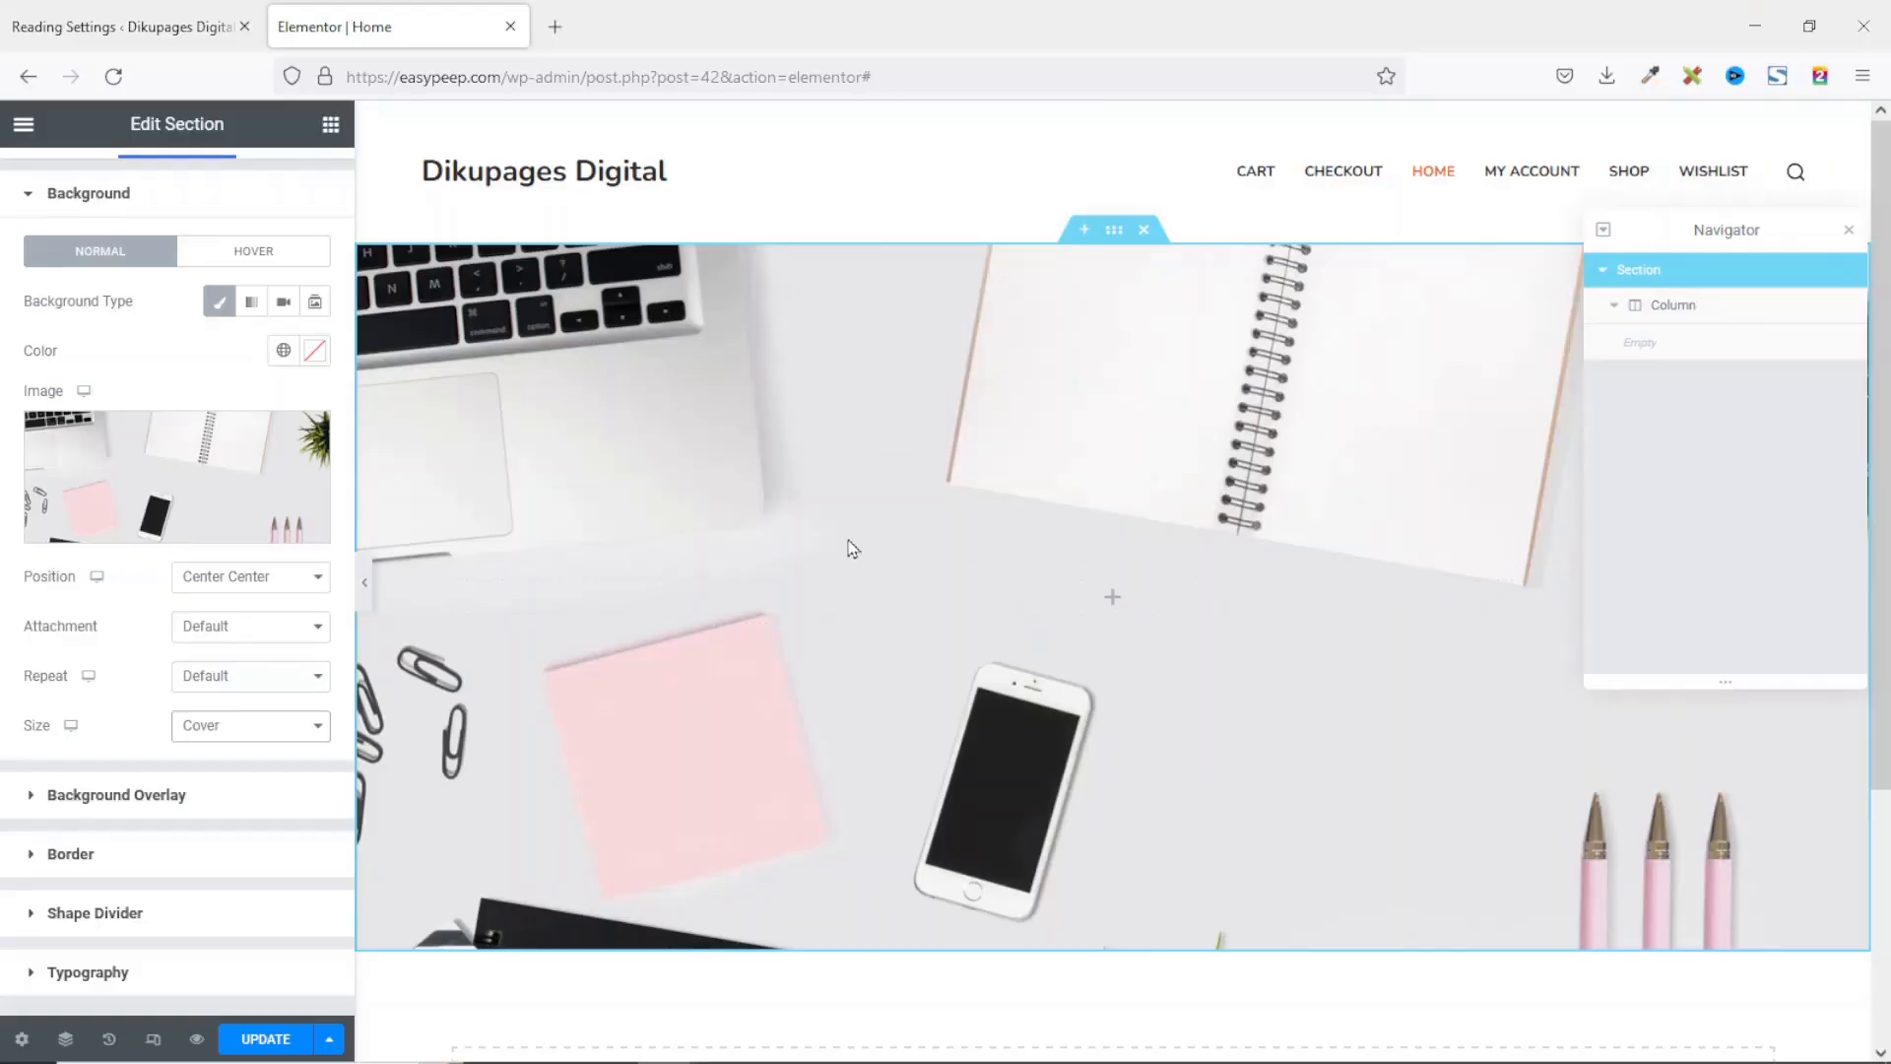
{"action": "scroll", "coordinate": [287, 718], "scroll_direction": "up", "scroll_amount": 1}
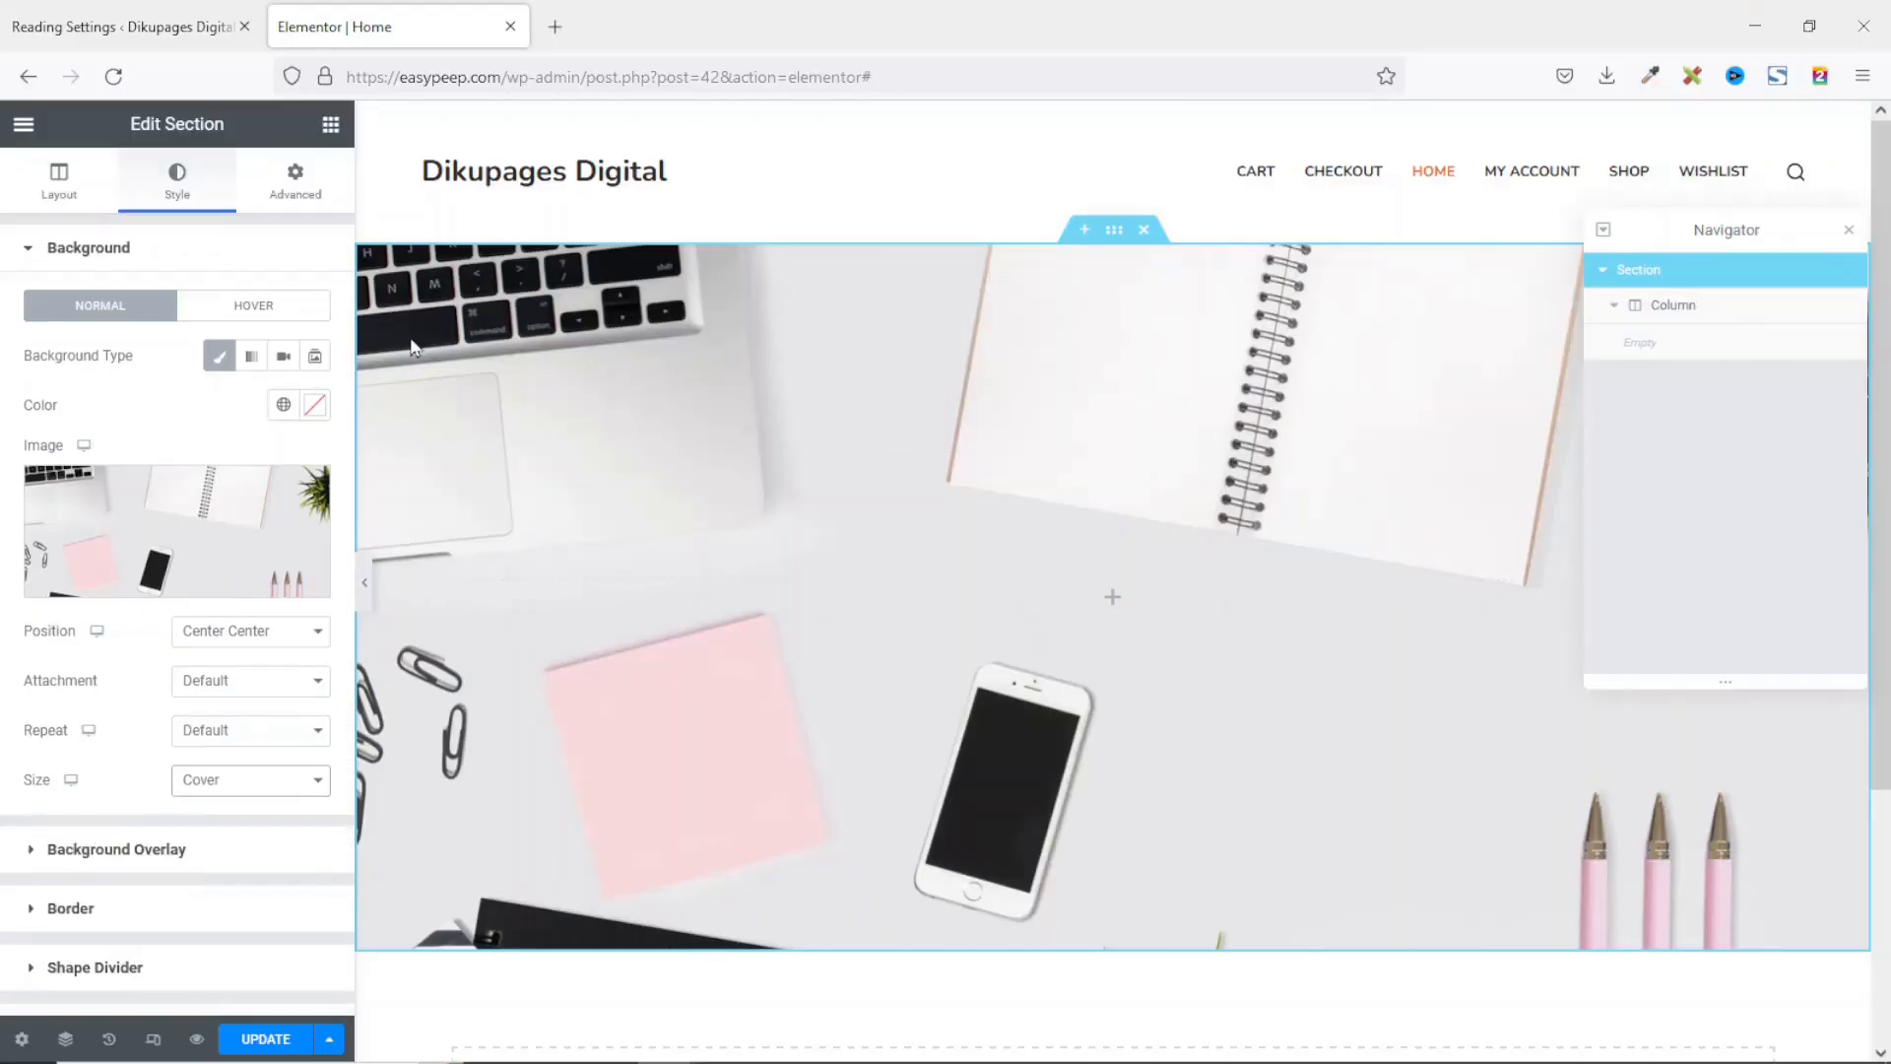
Step: Add a Heading widget to the hero section's column and close the Navigator
{"action": "left_click", "coordinate": [331, 129]}
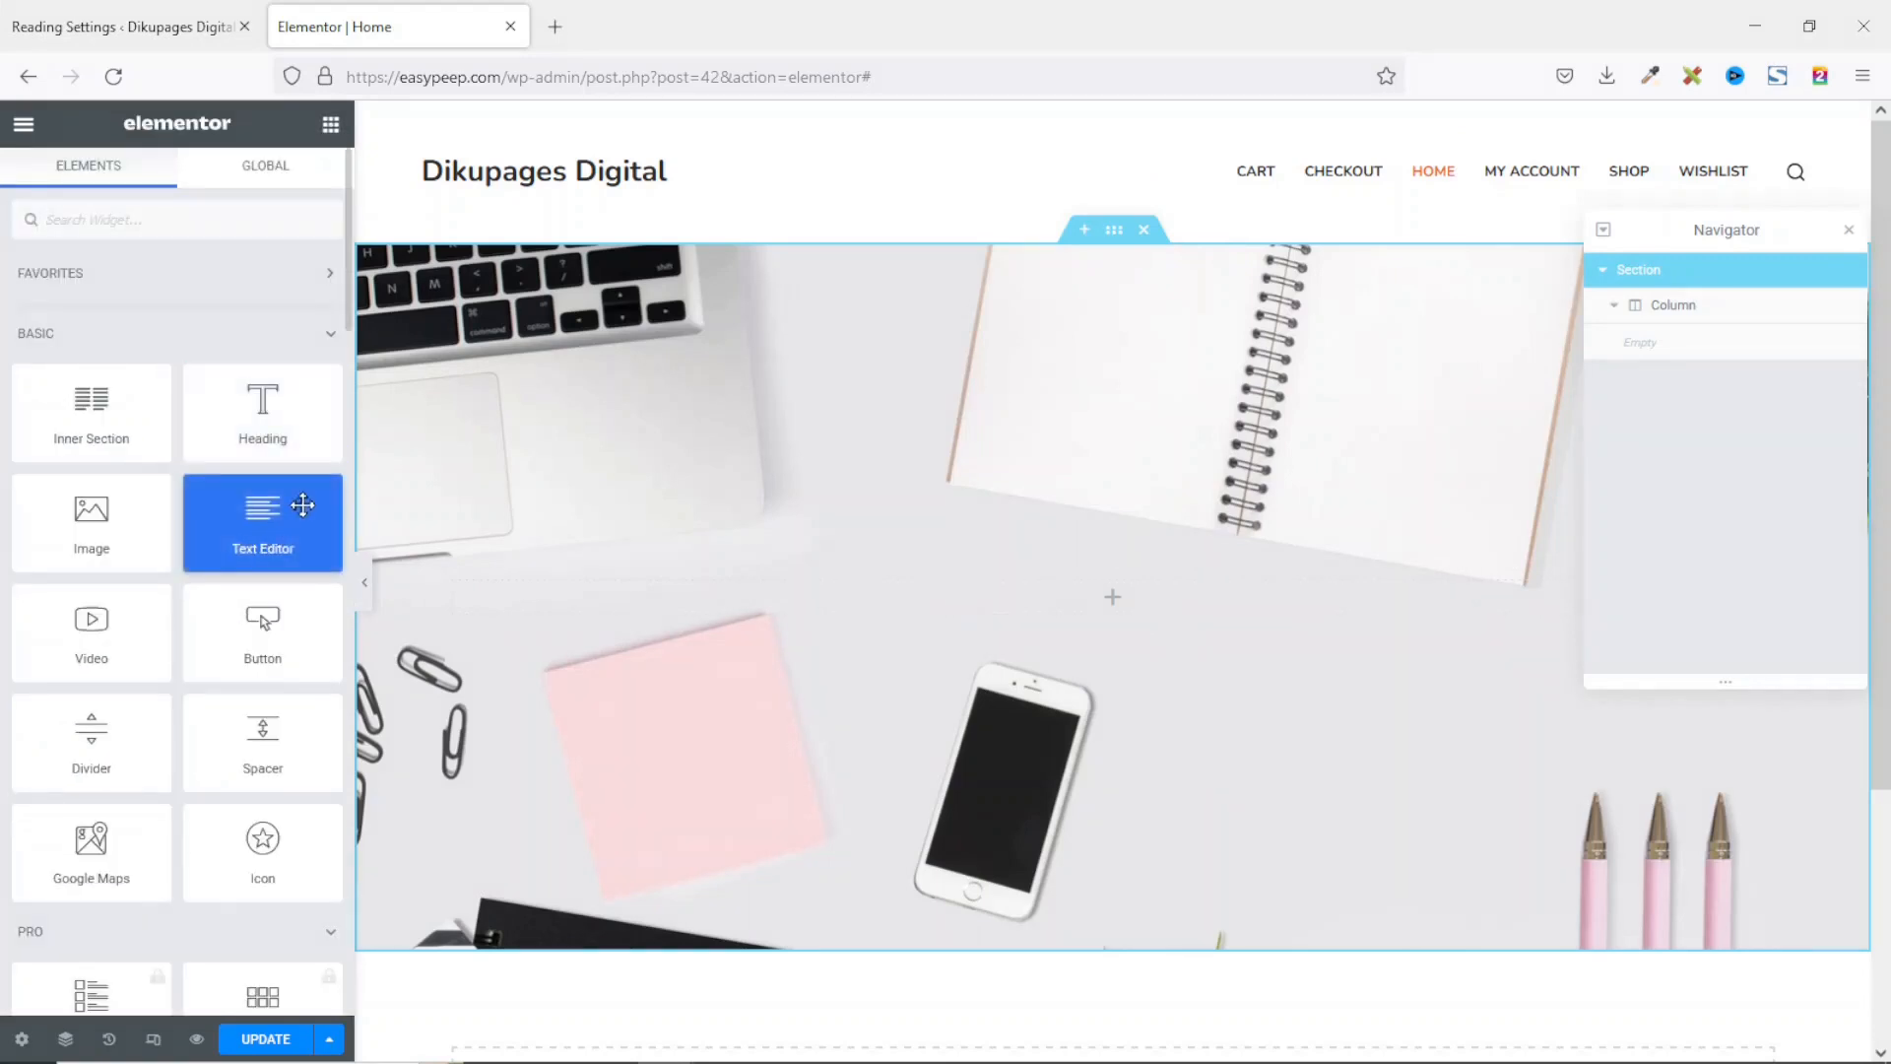
{"action": "left_click_drag", "start_coordinate": [299, 502], "coordinate": [371, 745]}
{"action": "left_click_drag", "start_coordinate": [268, 406], "coordinate": [1060, 595]}
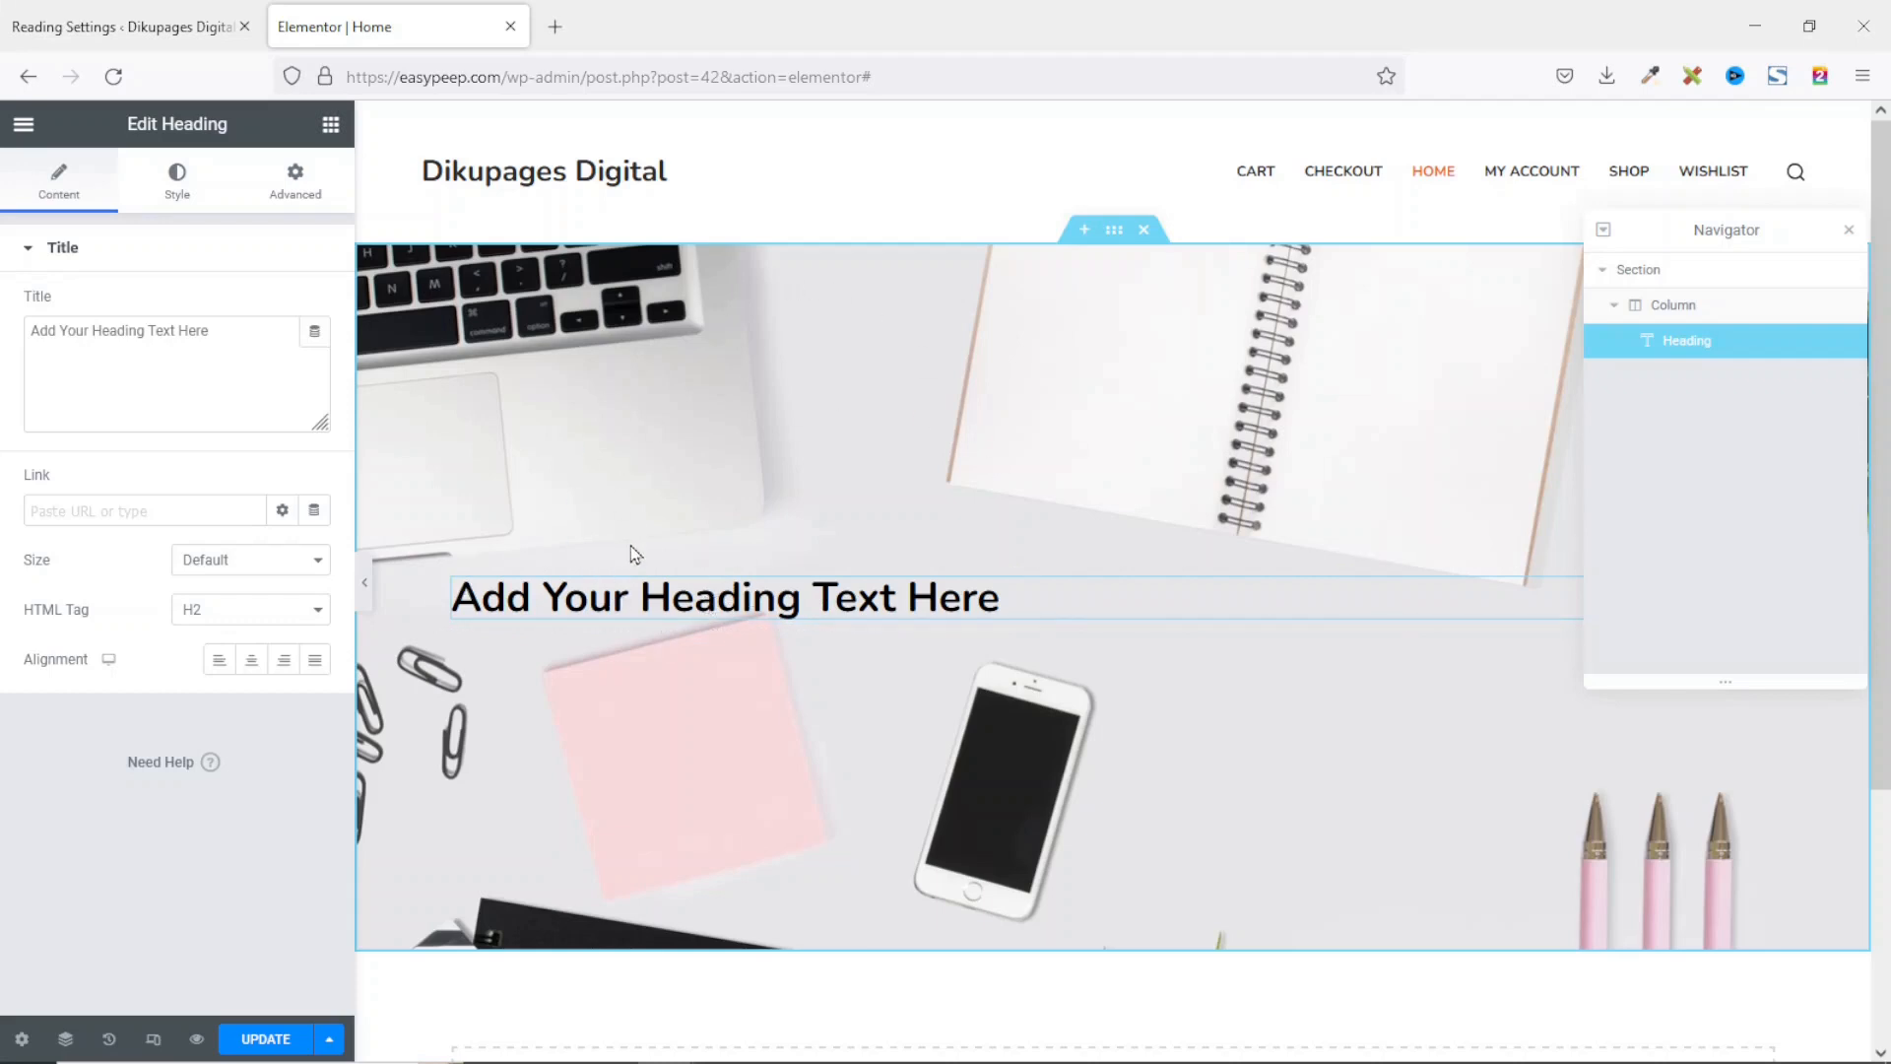
{"action": "scroll", "coordinate": [647, 606], "scroll_direction": "down", "scroll_amount": 3}
{"action": "scroll", "coordinate": [650, 618], "scroll_direction": "up", "scroll_amount": 3}
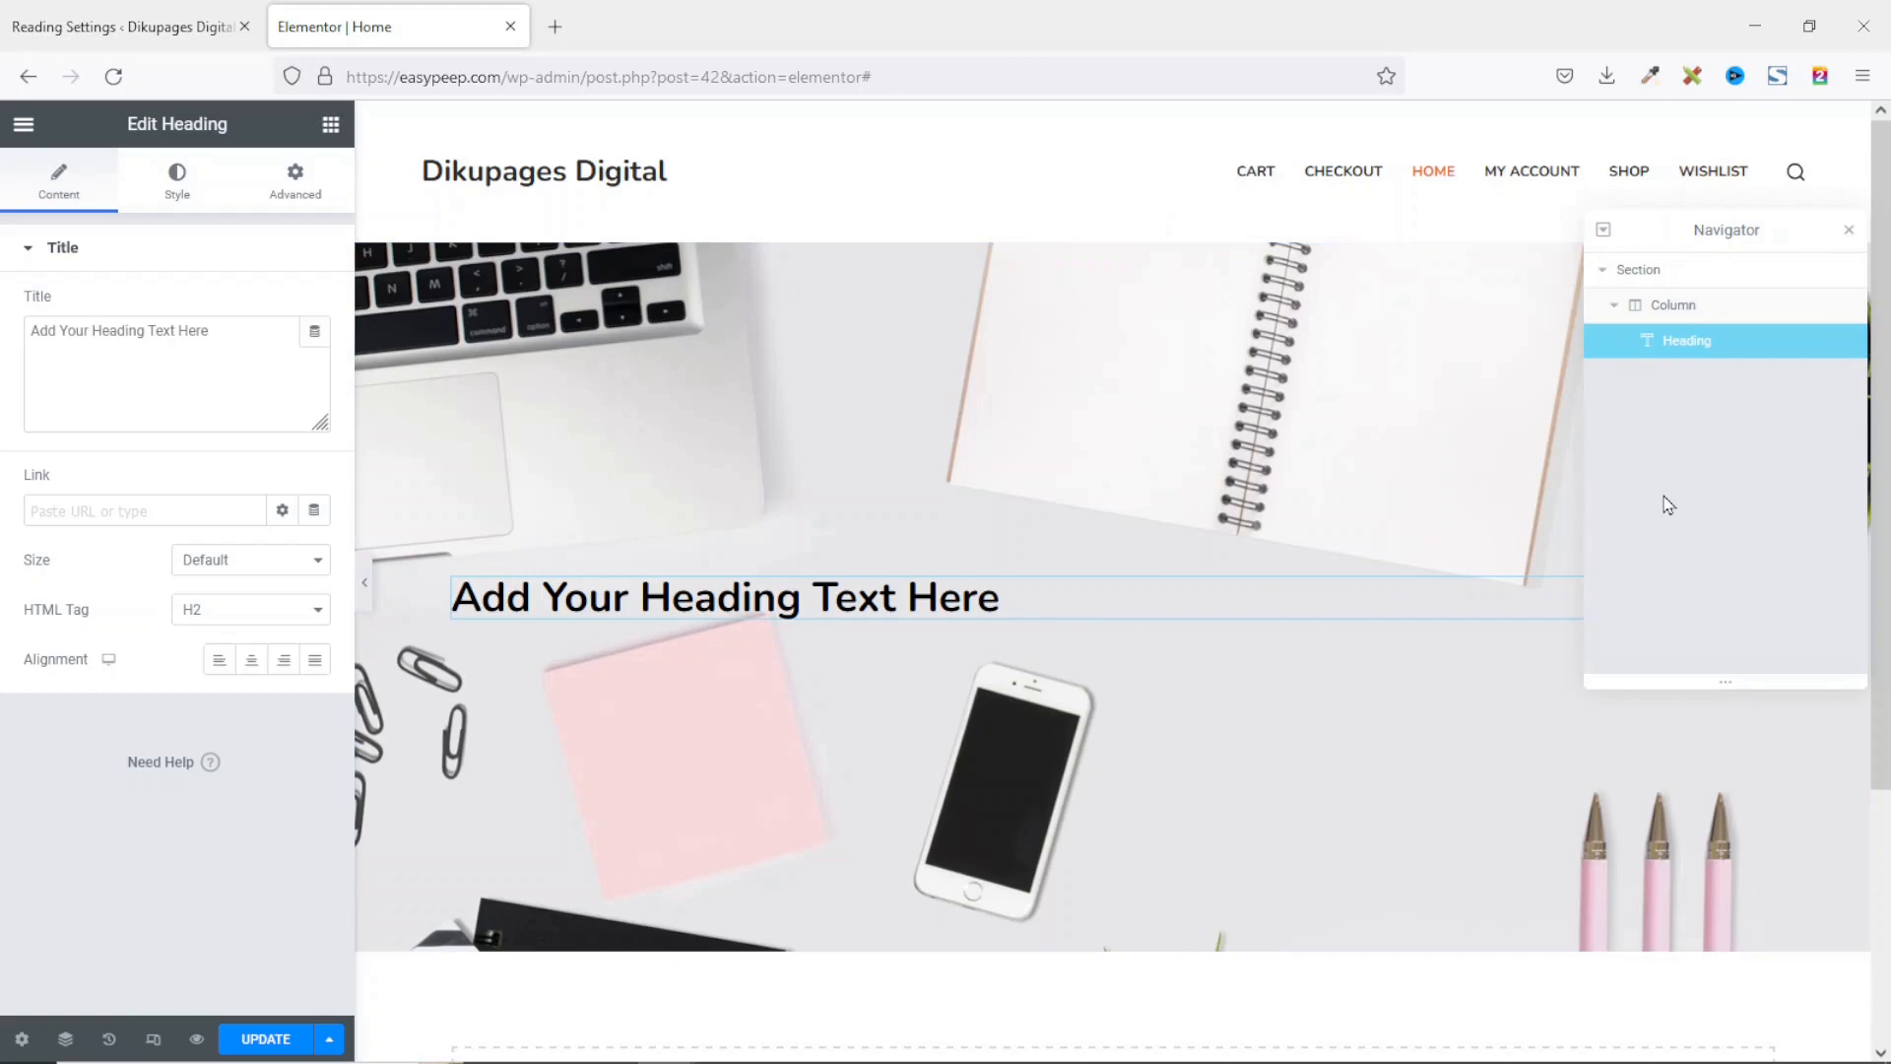
{"action": "left_click", "coordinate": [1848, 231]}
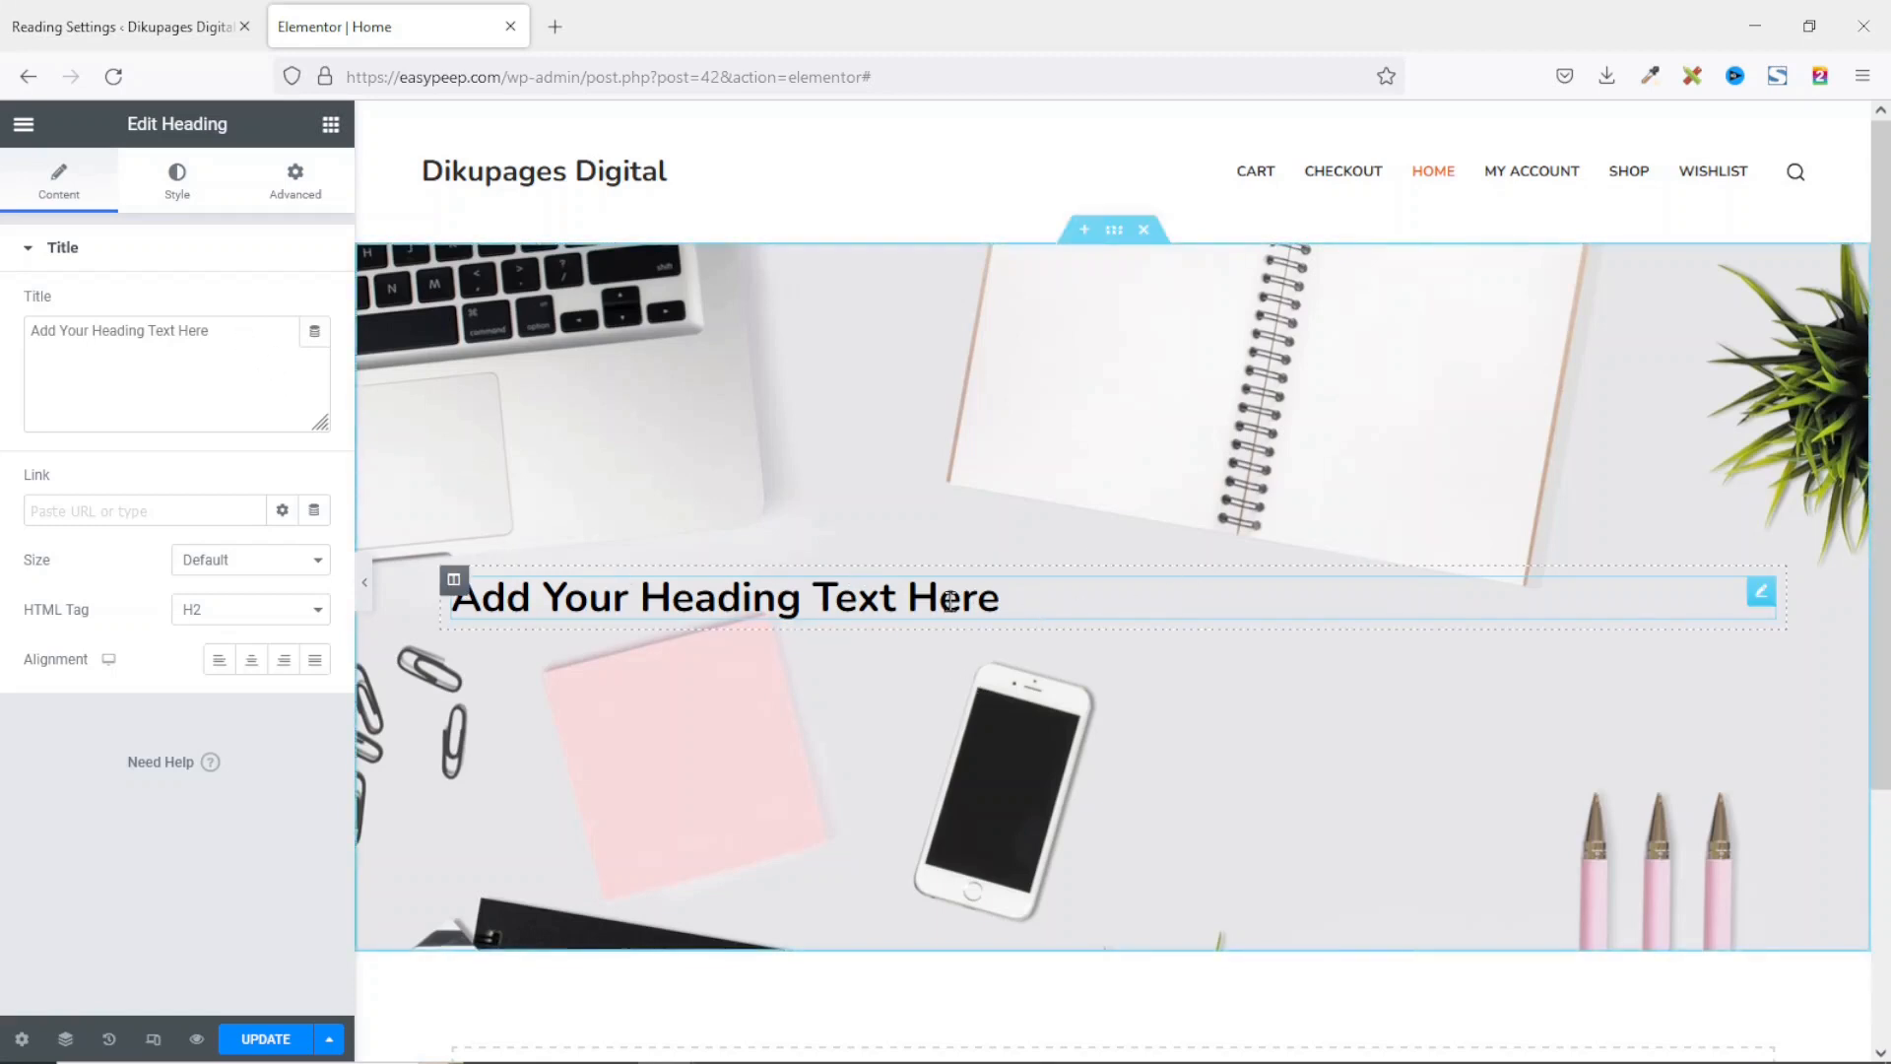
Step: Change the heading's text to "Best Marketplace for Digital Downloads" and set its HTML tag to H1
{"action": "left_click_drag", "start_coordinate": [1002, 597], "coordinate": [451, 591]}
{"action": "left_click_drag", "start_coordinate": [232, 328], "coordinate": [4, 321]}
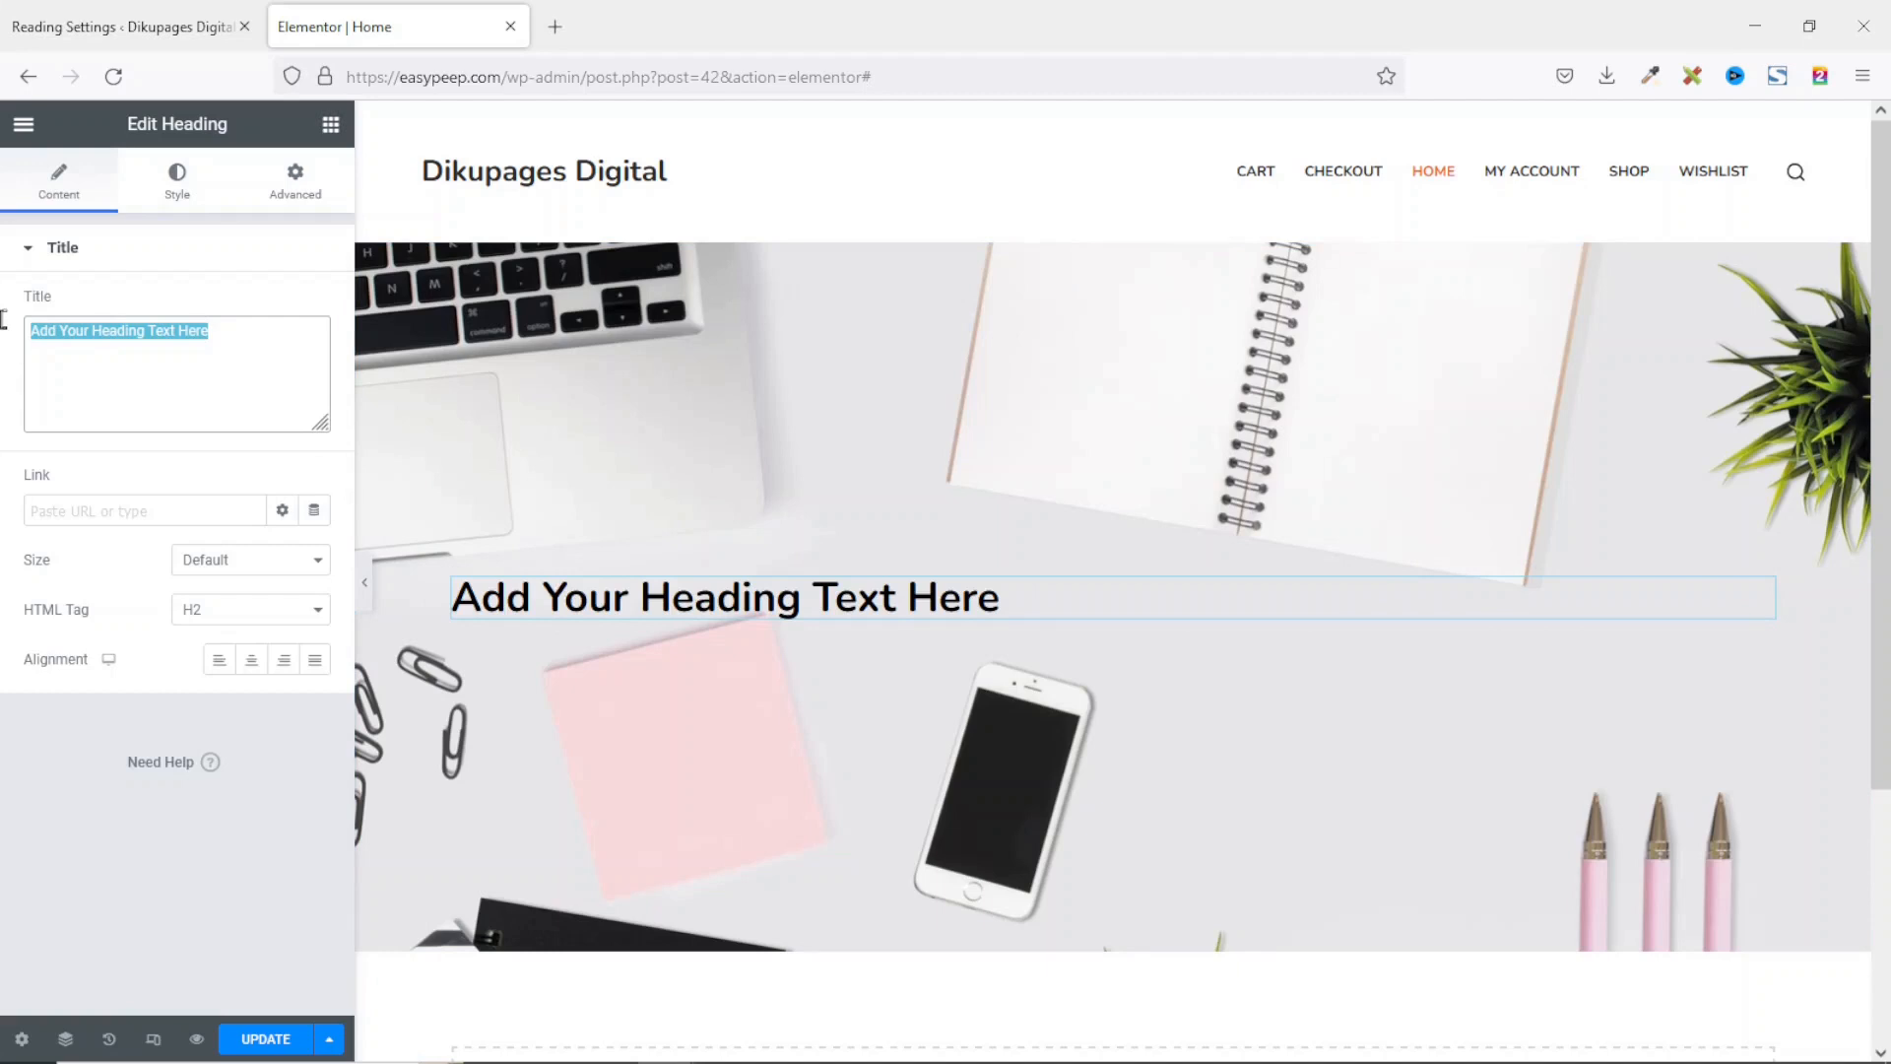
{"action": "type", "text": "Best Ma"}
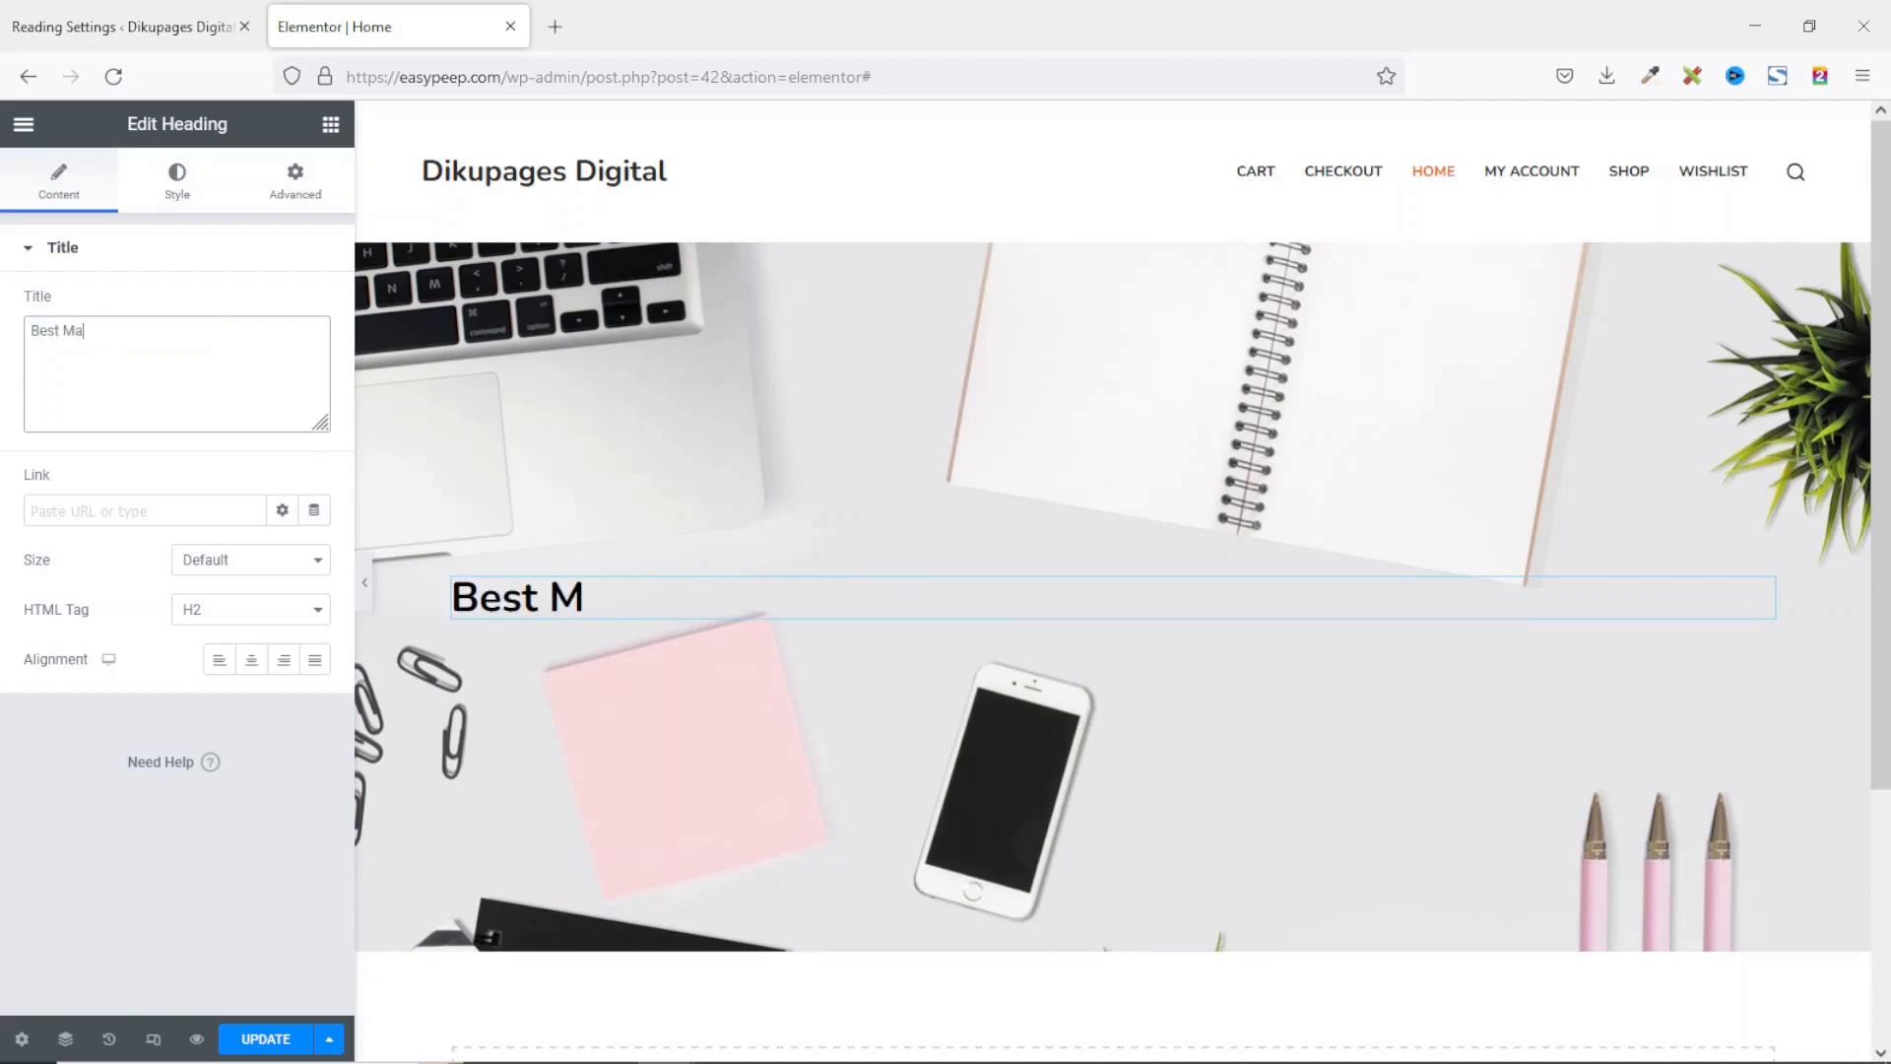
{"action": "type", "text": "rketingplace for Digital"}
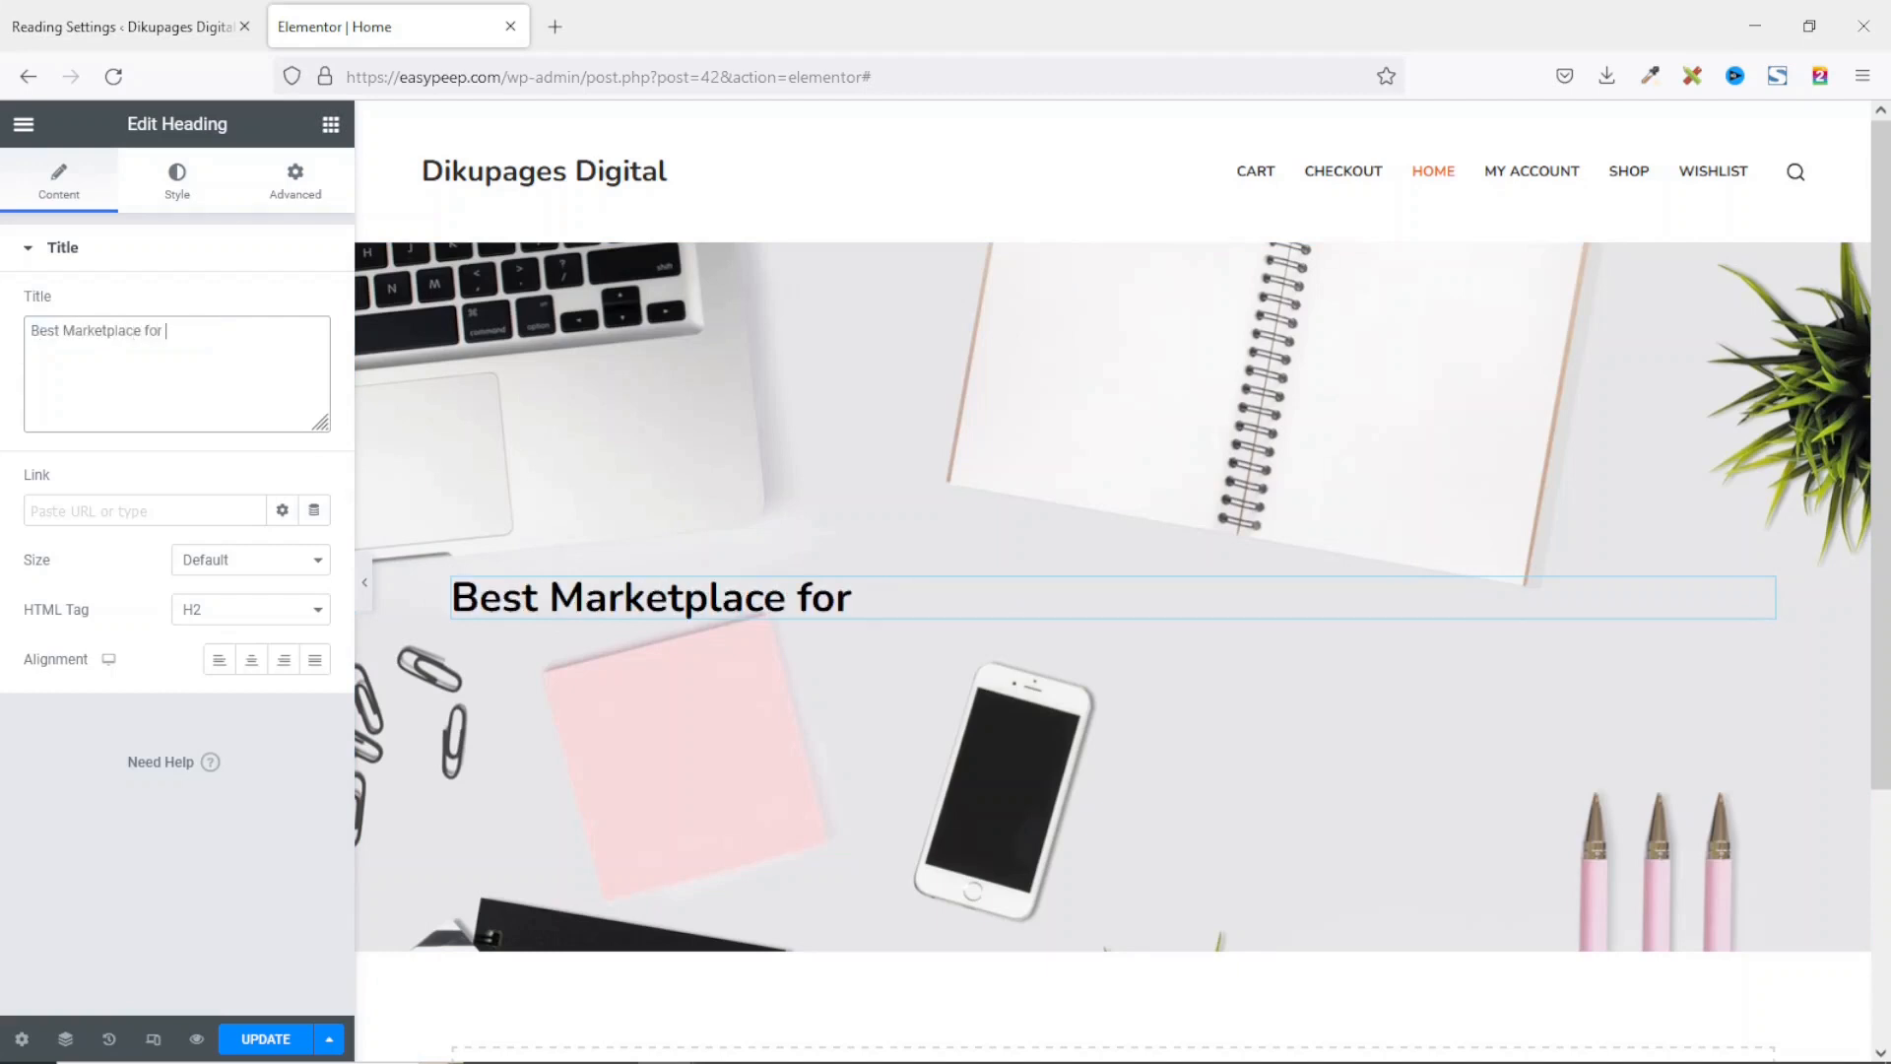
{"action": "type", "text": " Downloads"}
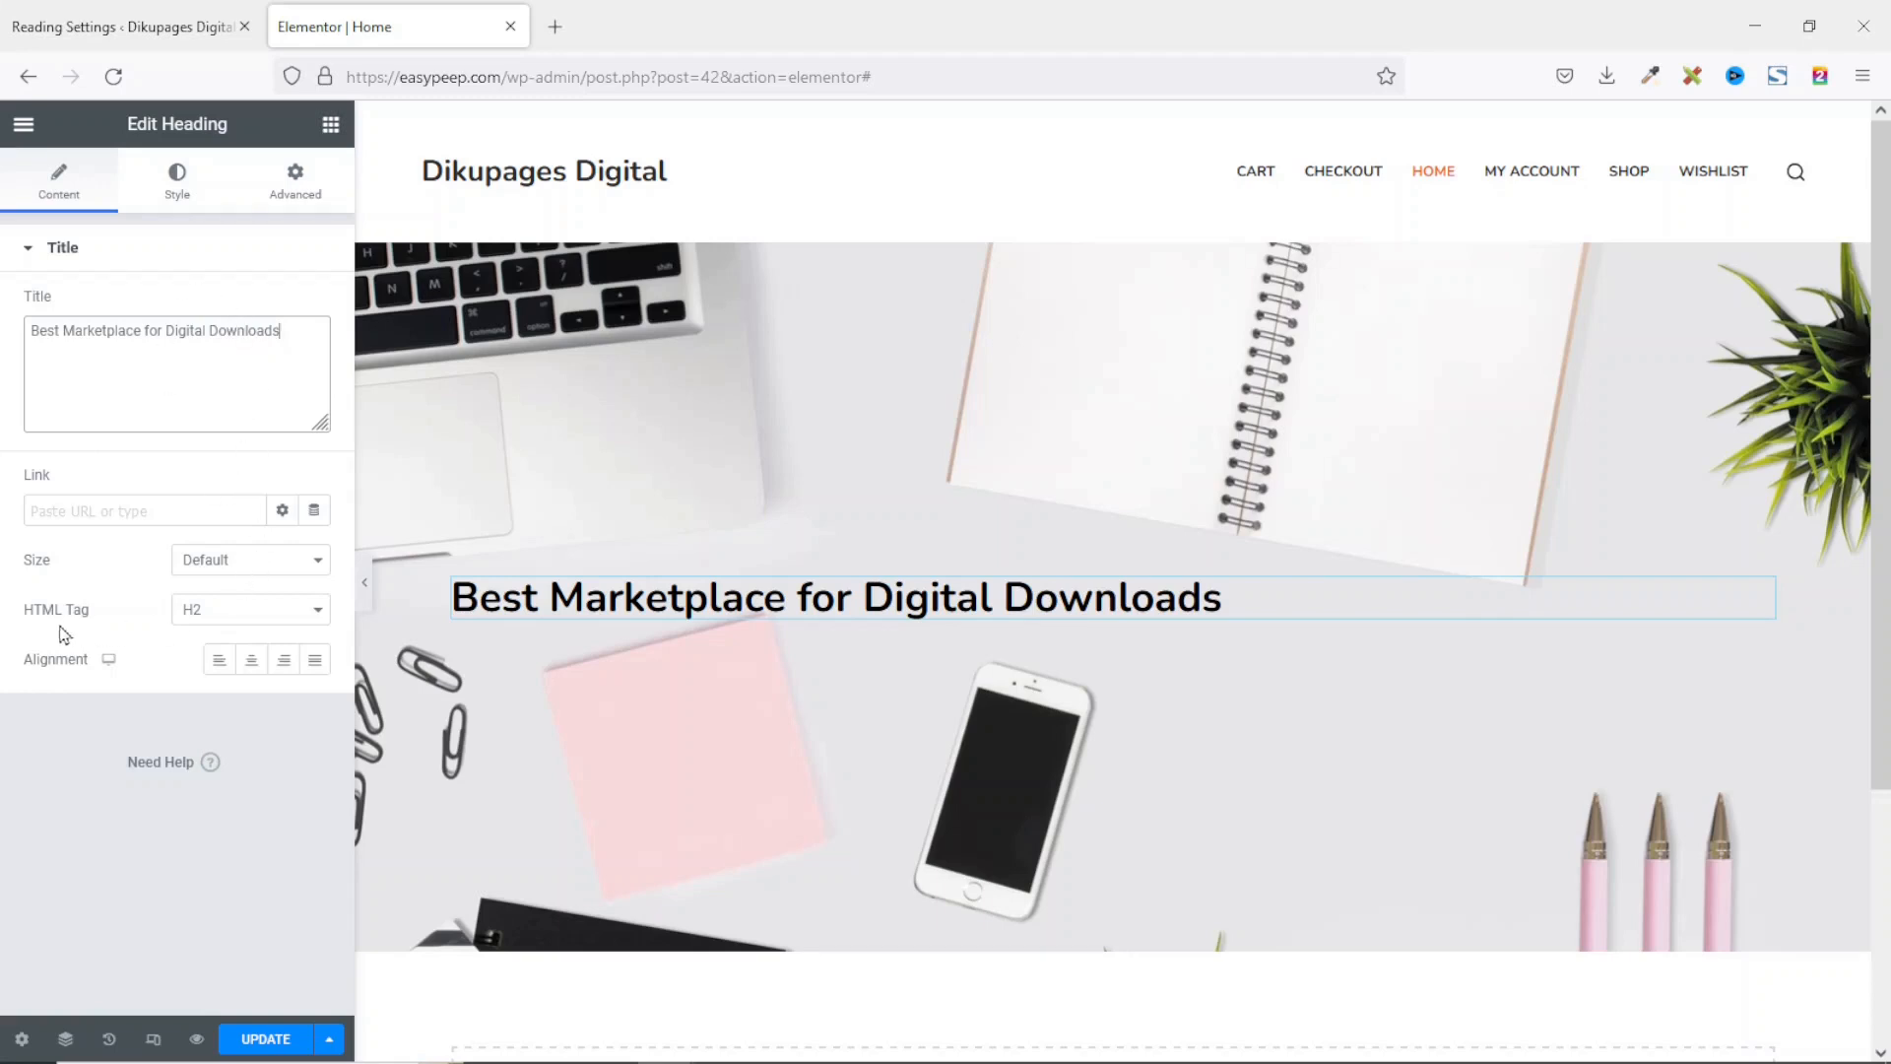
{"action": "left_click", "coordinate": [226, 613]}
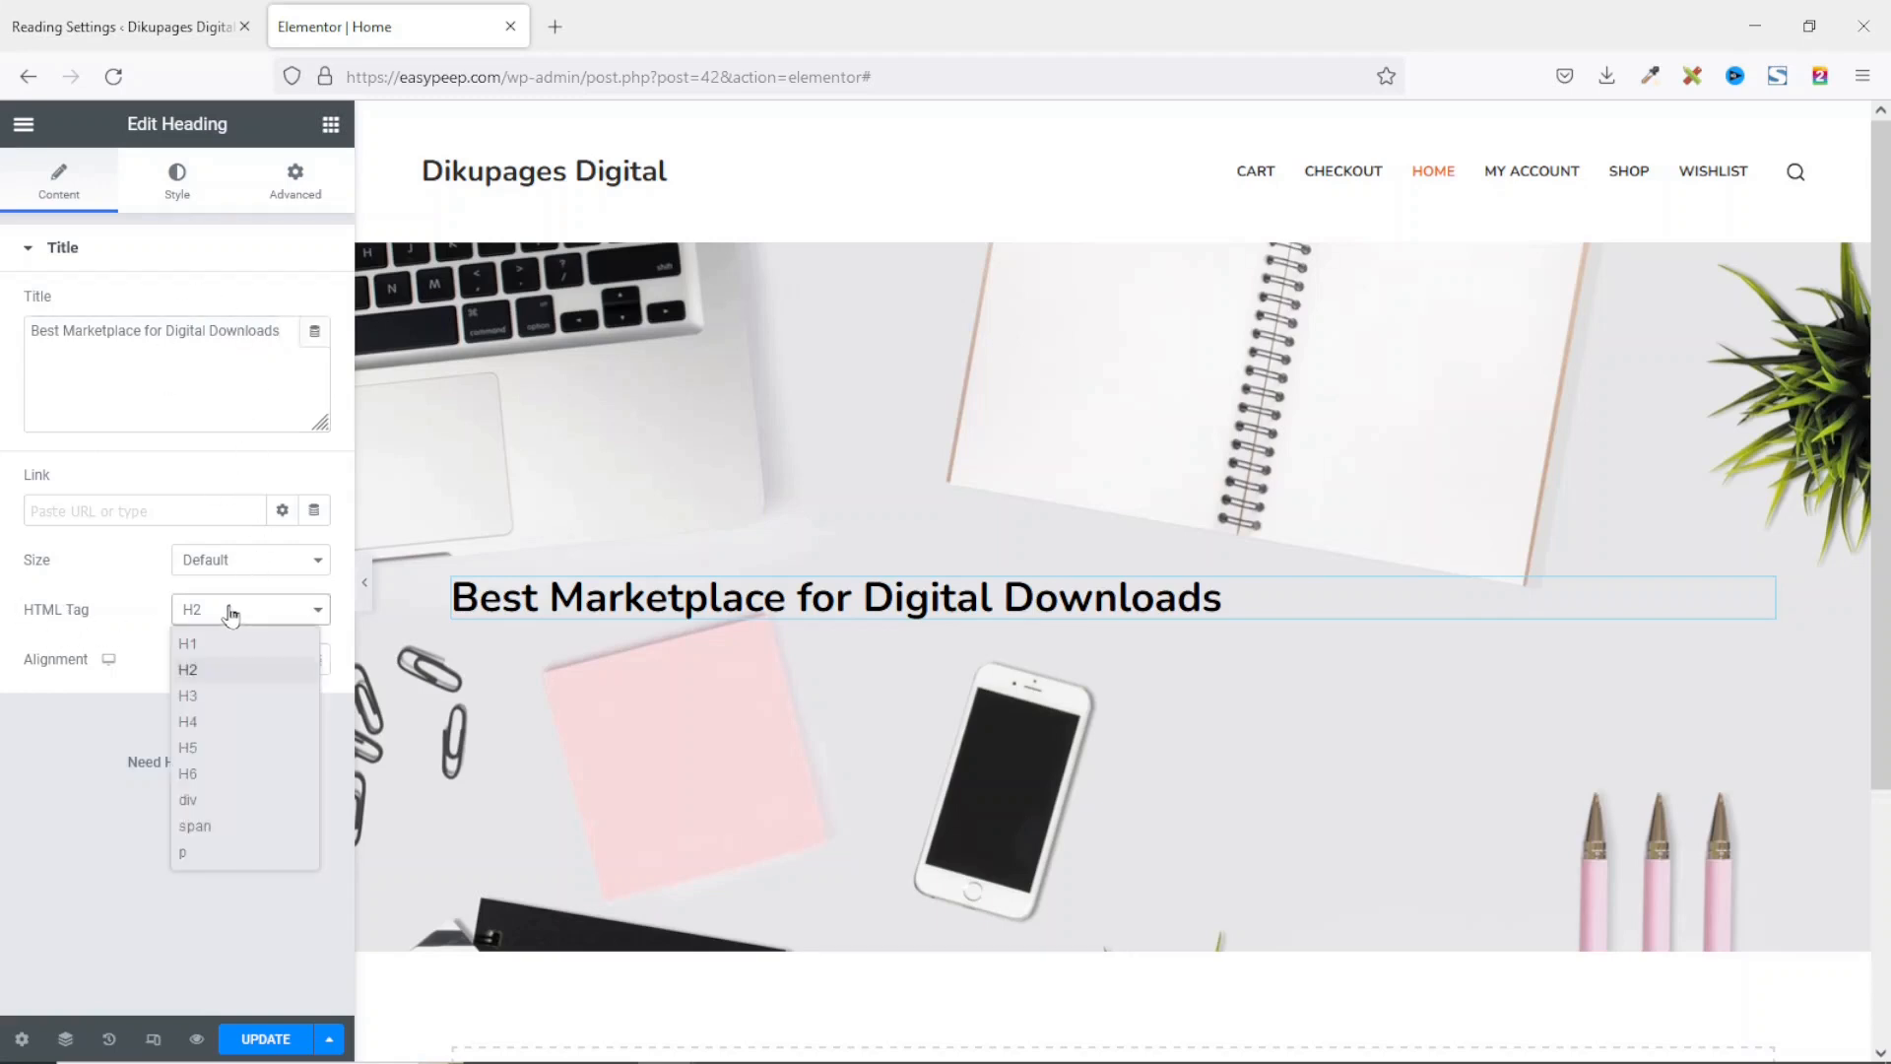
{"action": "left_click", "coordinate": [223, 645]}
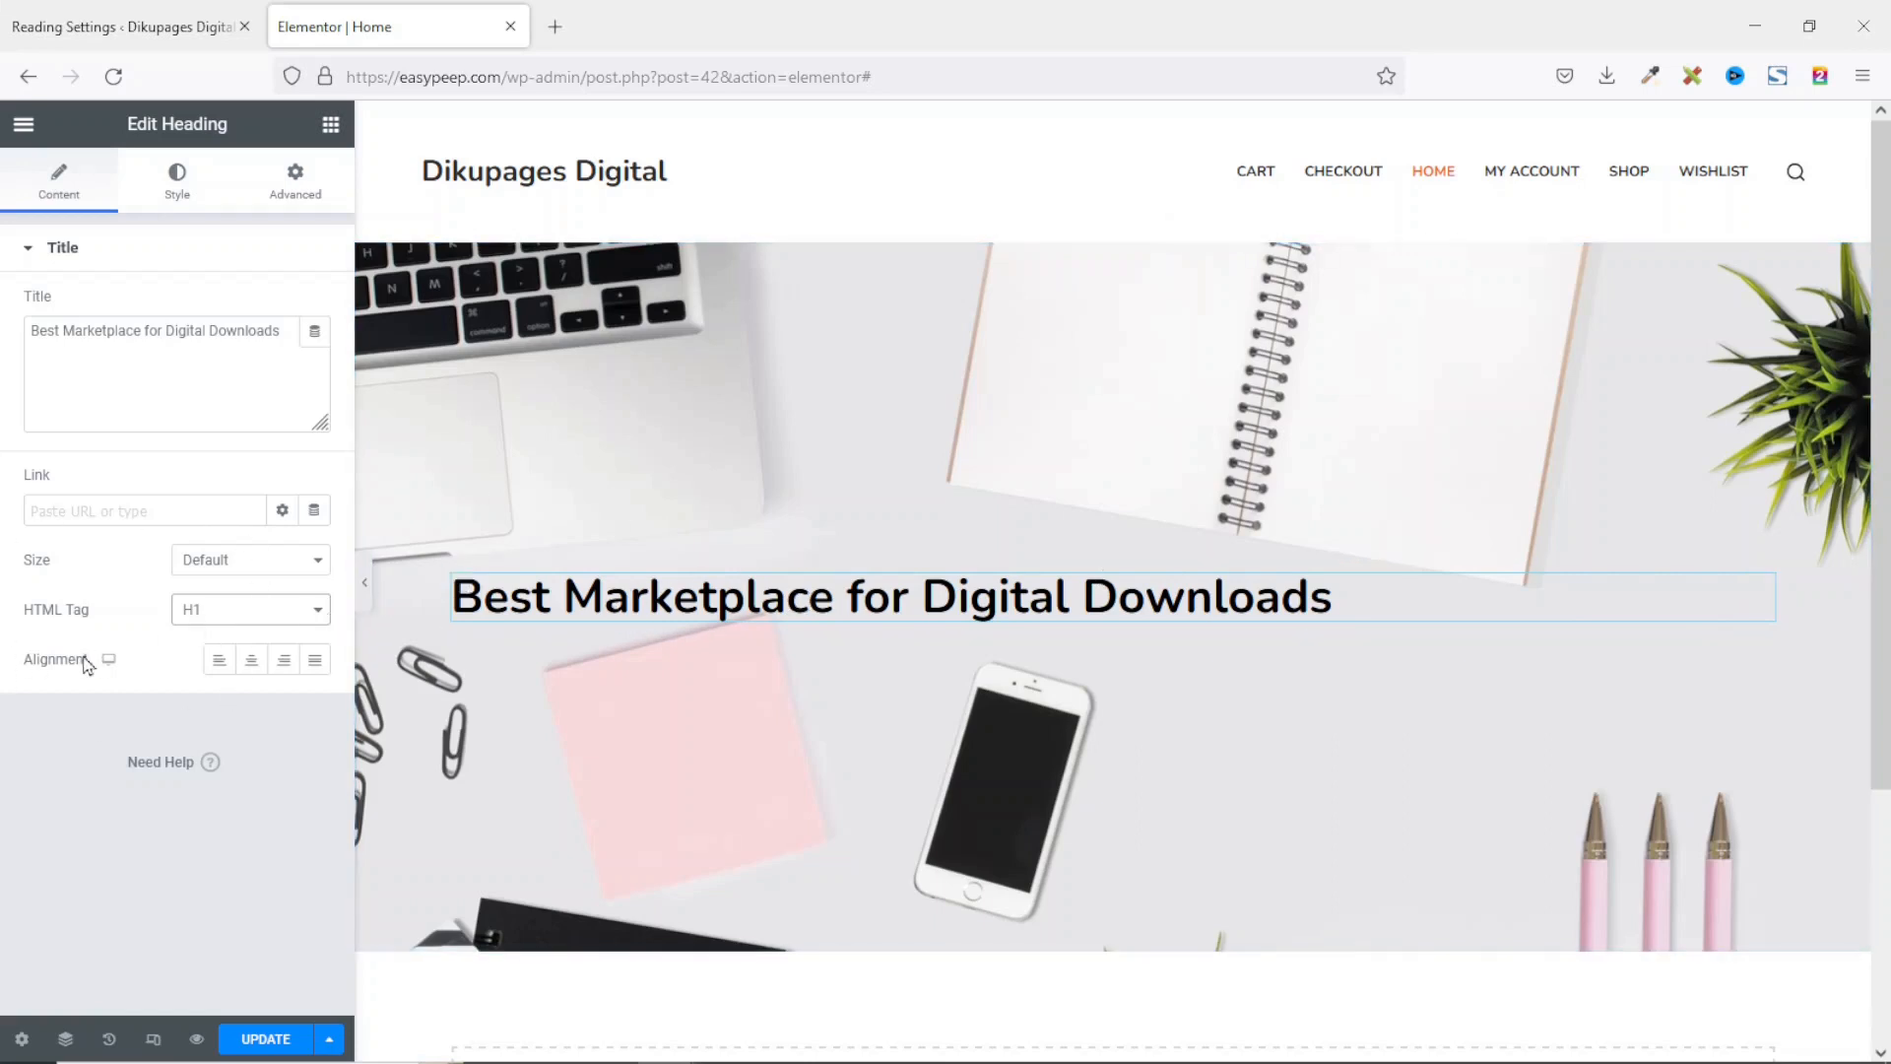
Step: Center-align the hero heading and set its text color to the white global color Theme Color Palette 6
{"action": "left_click", "coordinate": [251, 659]}
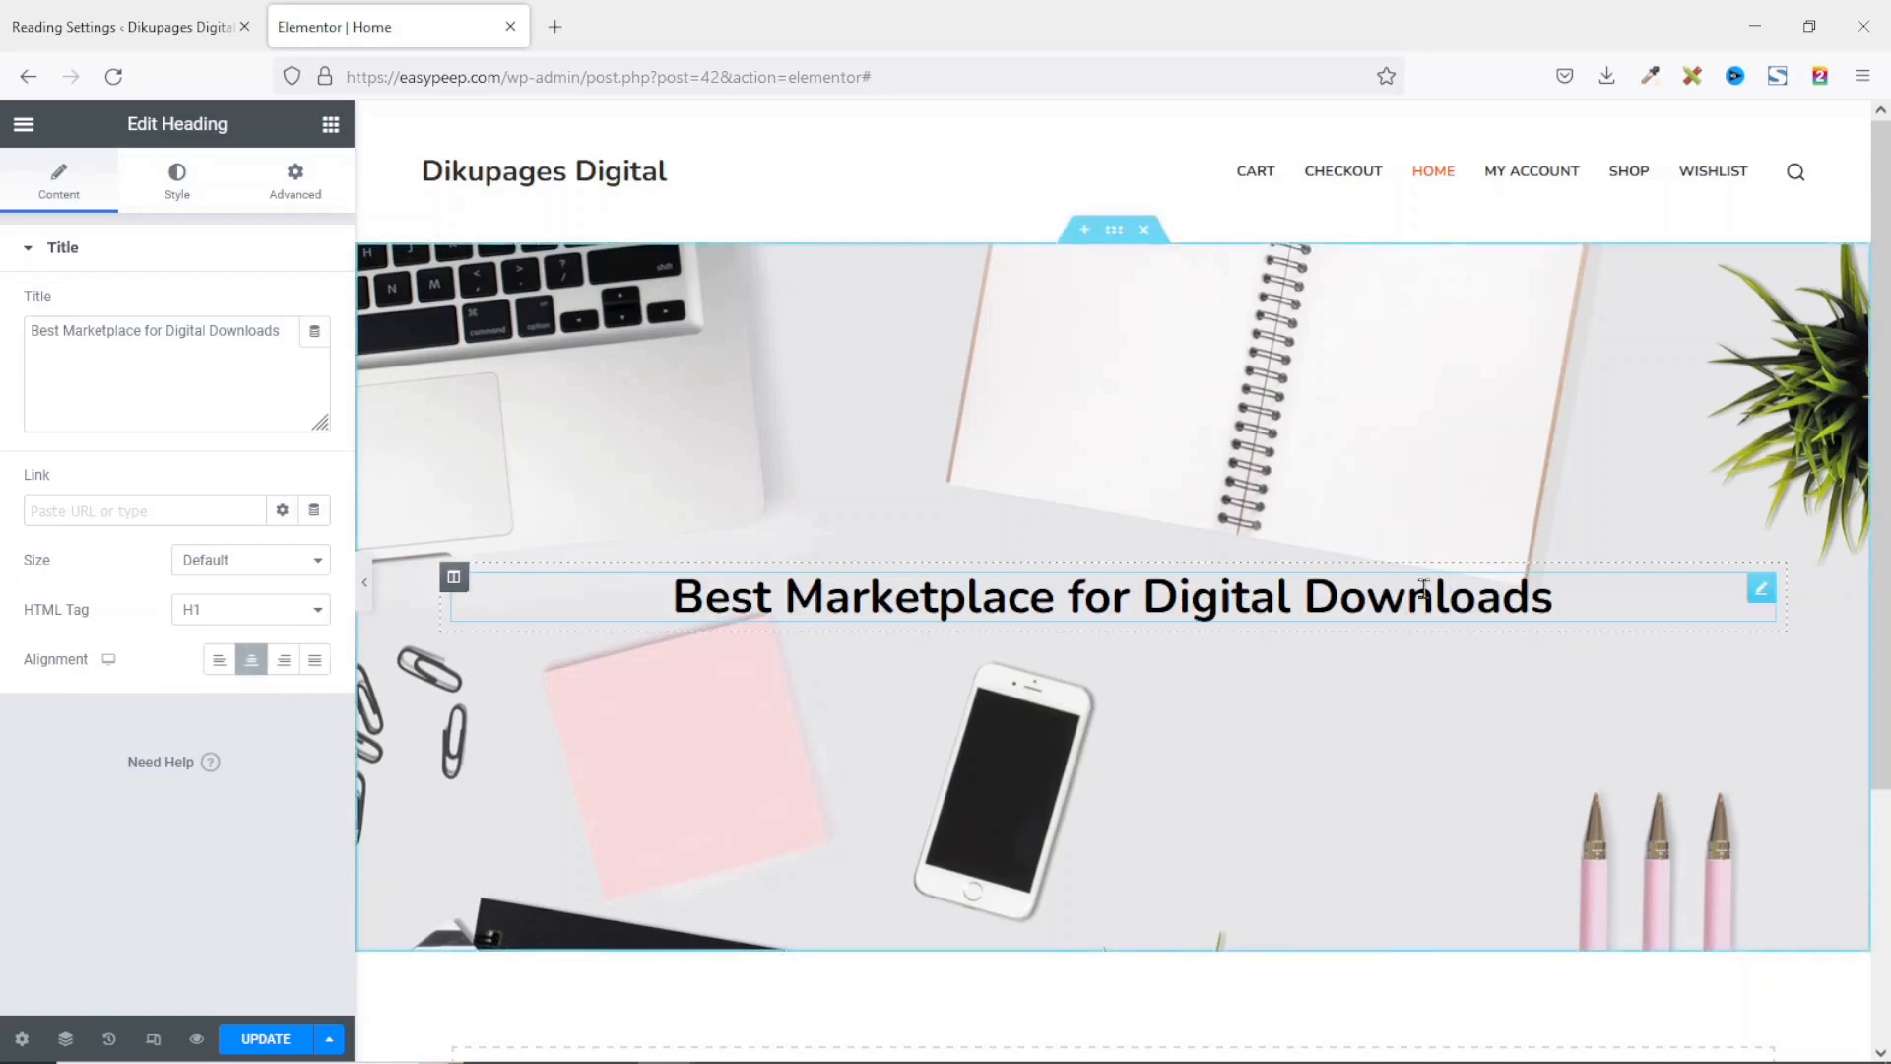
{"action": "left_click", "coordinate": [187, 189]}
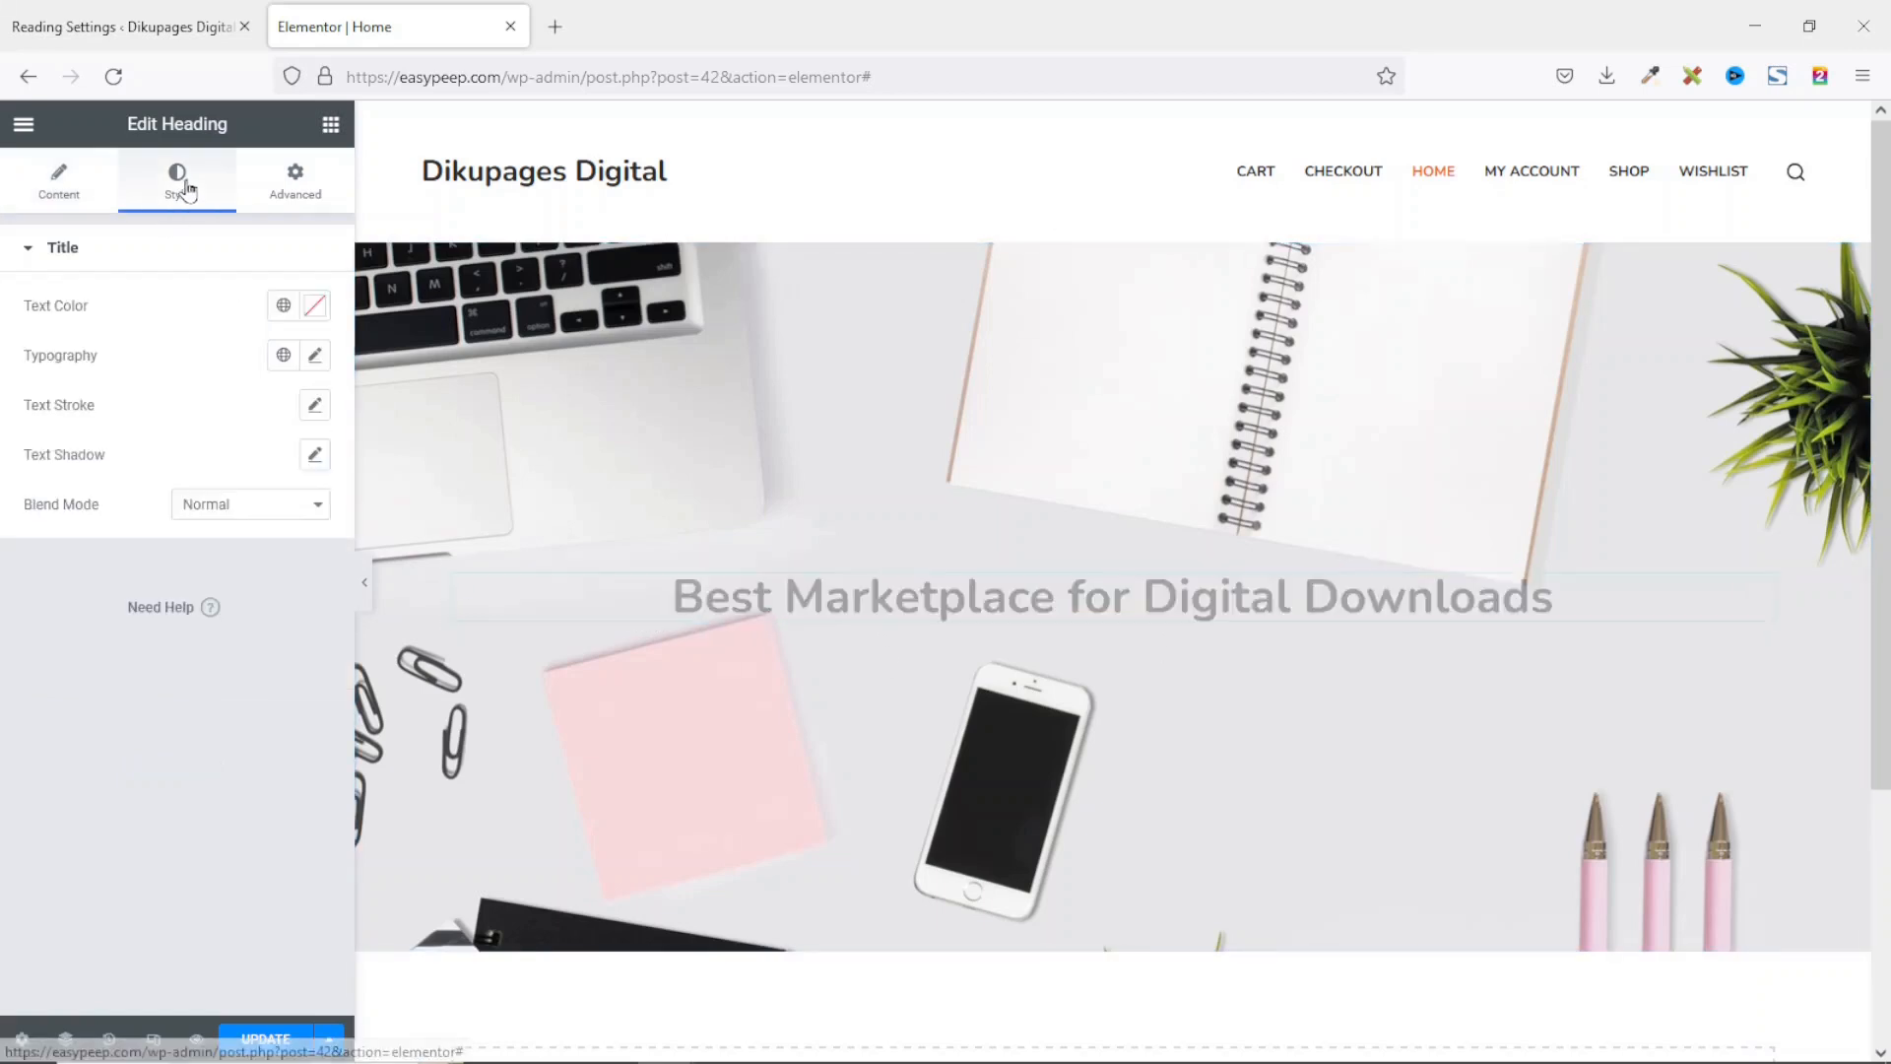
{"action": "left_click", "coordinate": [315, 309]}
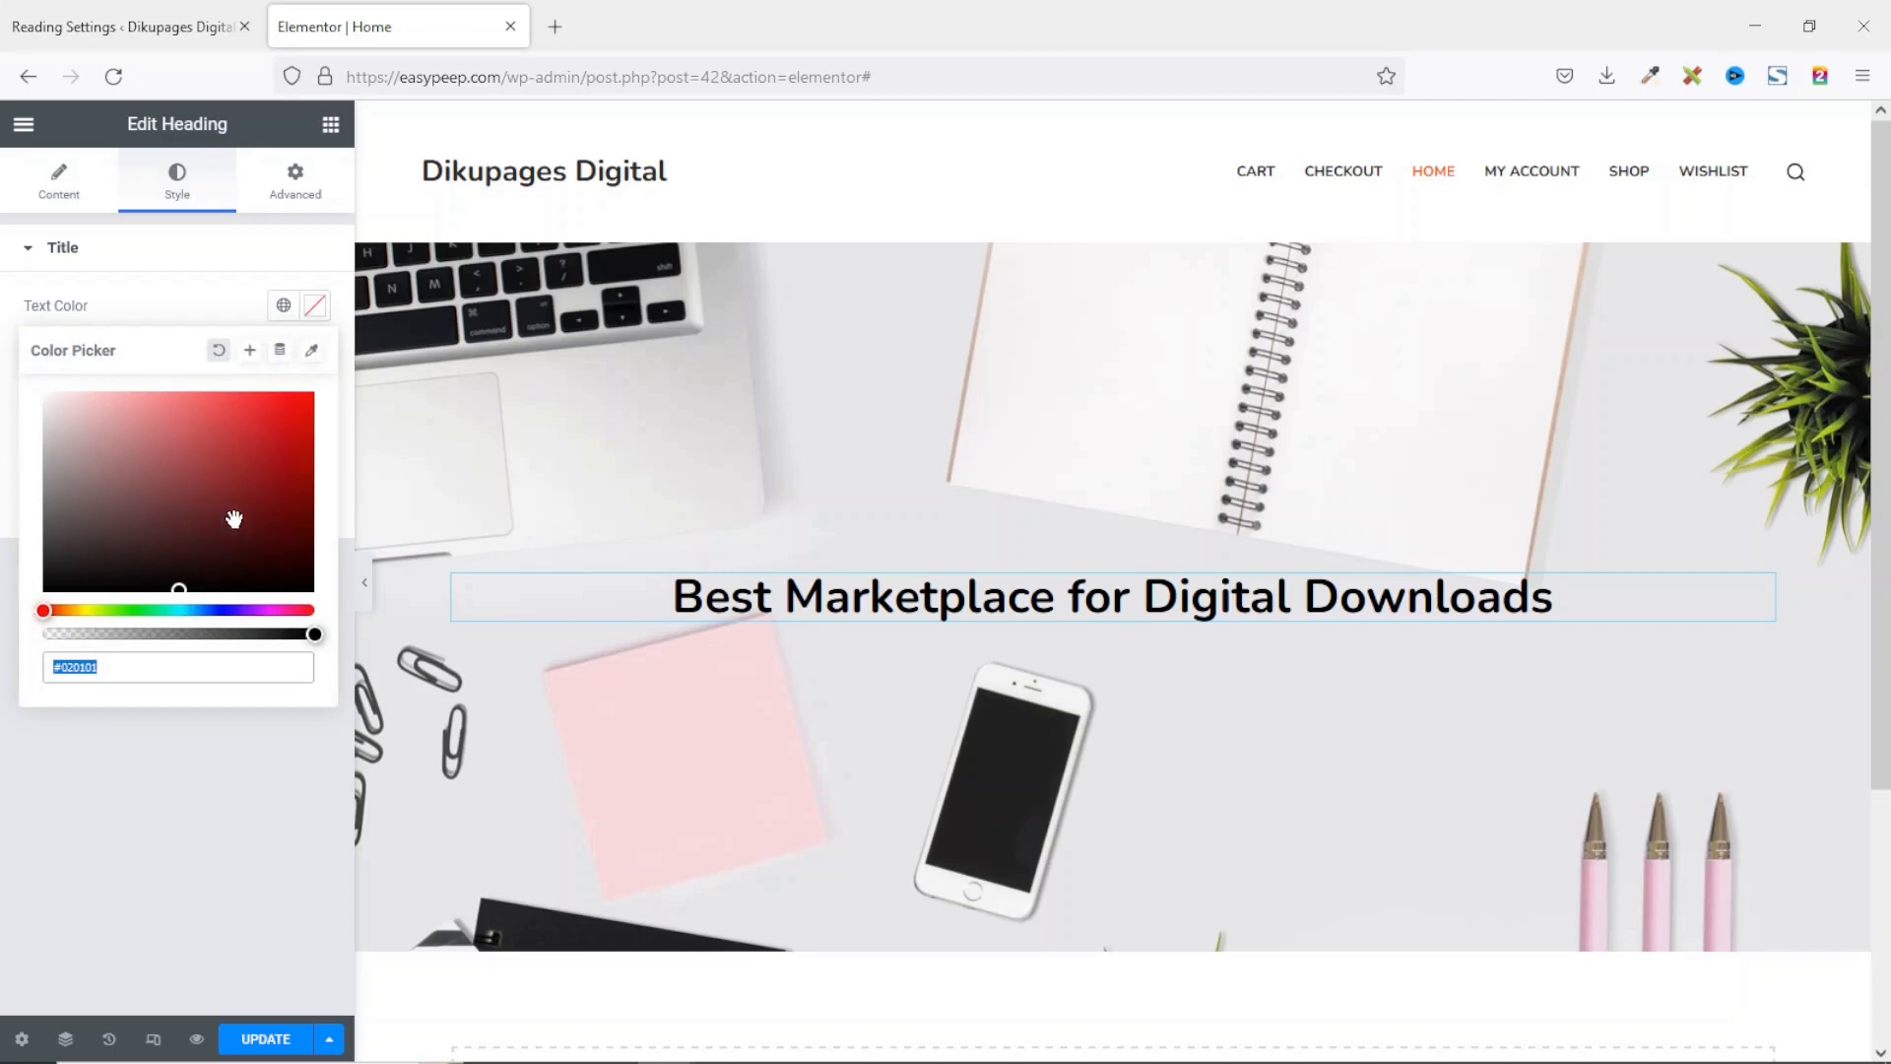
{"action": "left_click", "coordinate": [285, 309]}
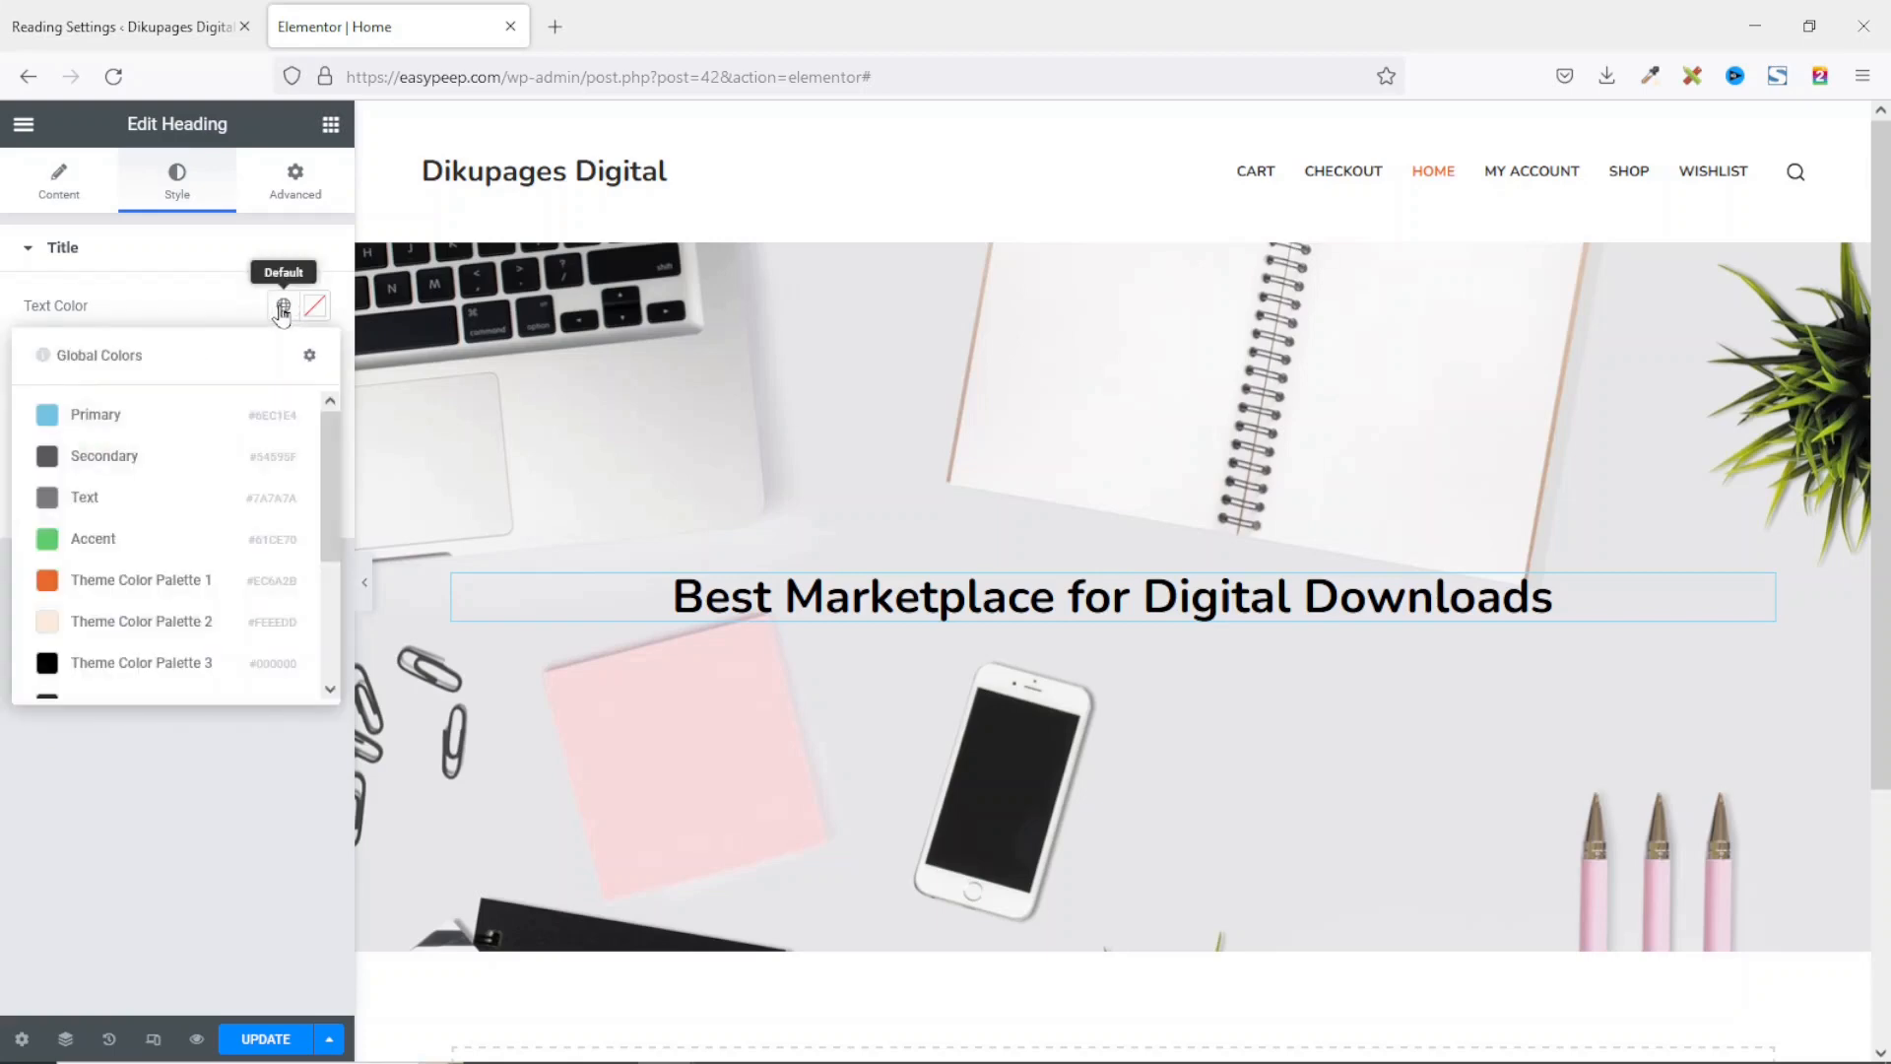
{"action": "scroll", "coordinate": [190, 506], "scroll_direction": "down", "scroll_amount": 3}
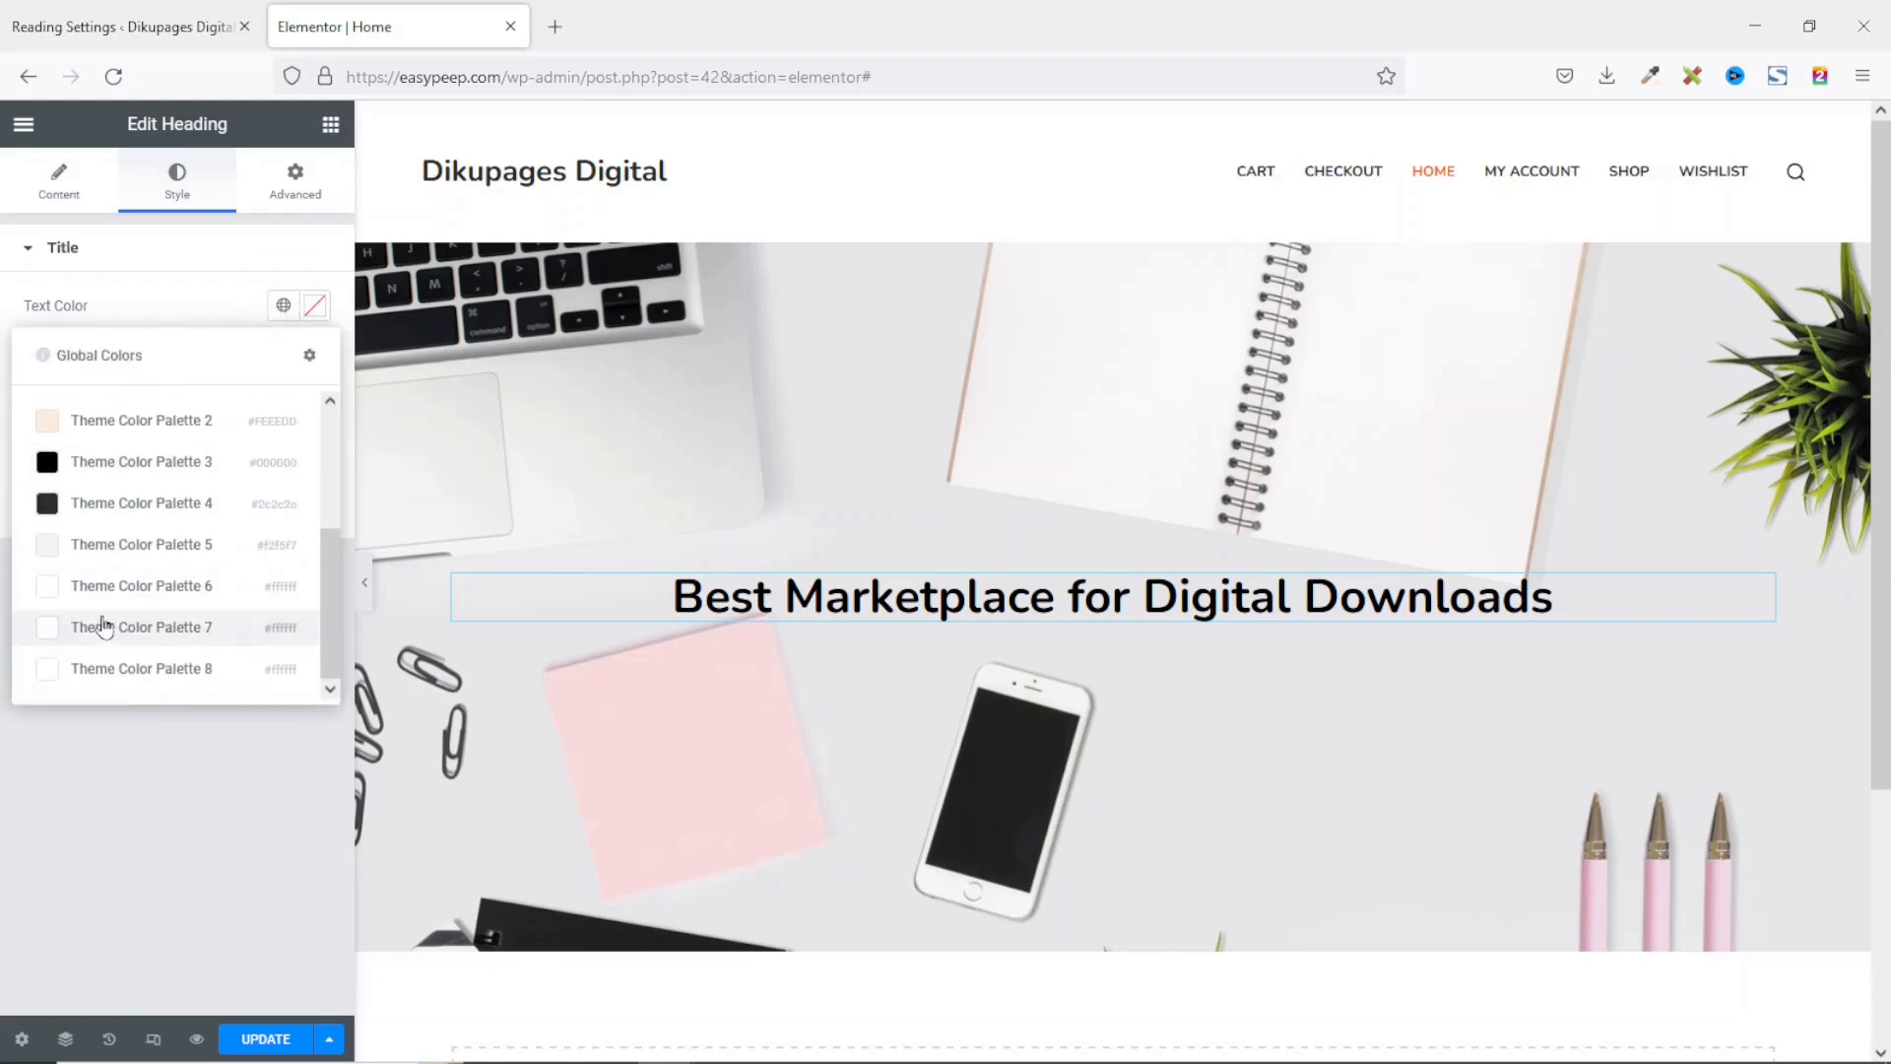
{"action": "left_click", "coordinate": [99, 587]}
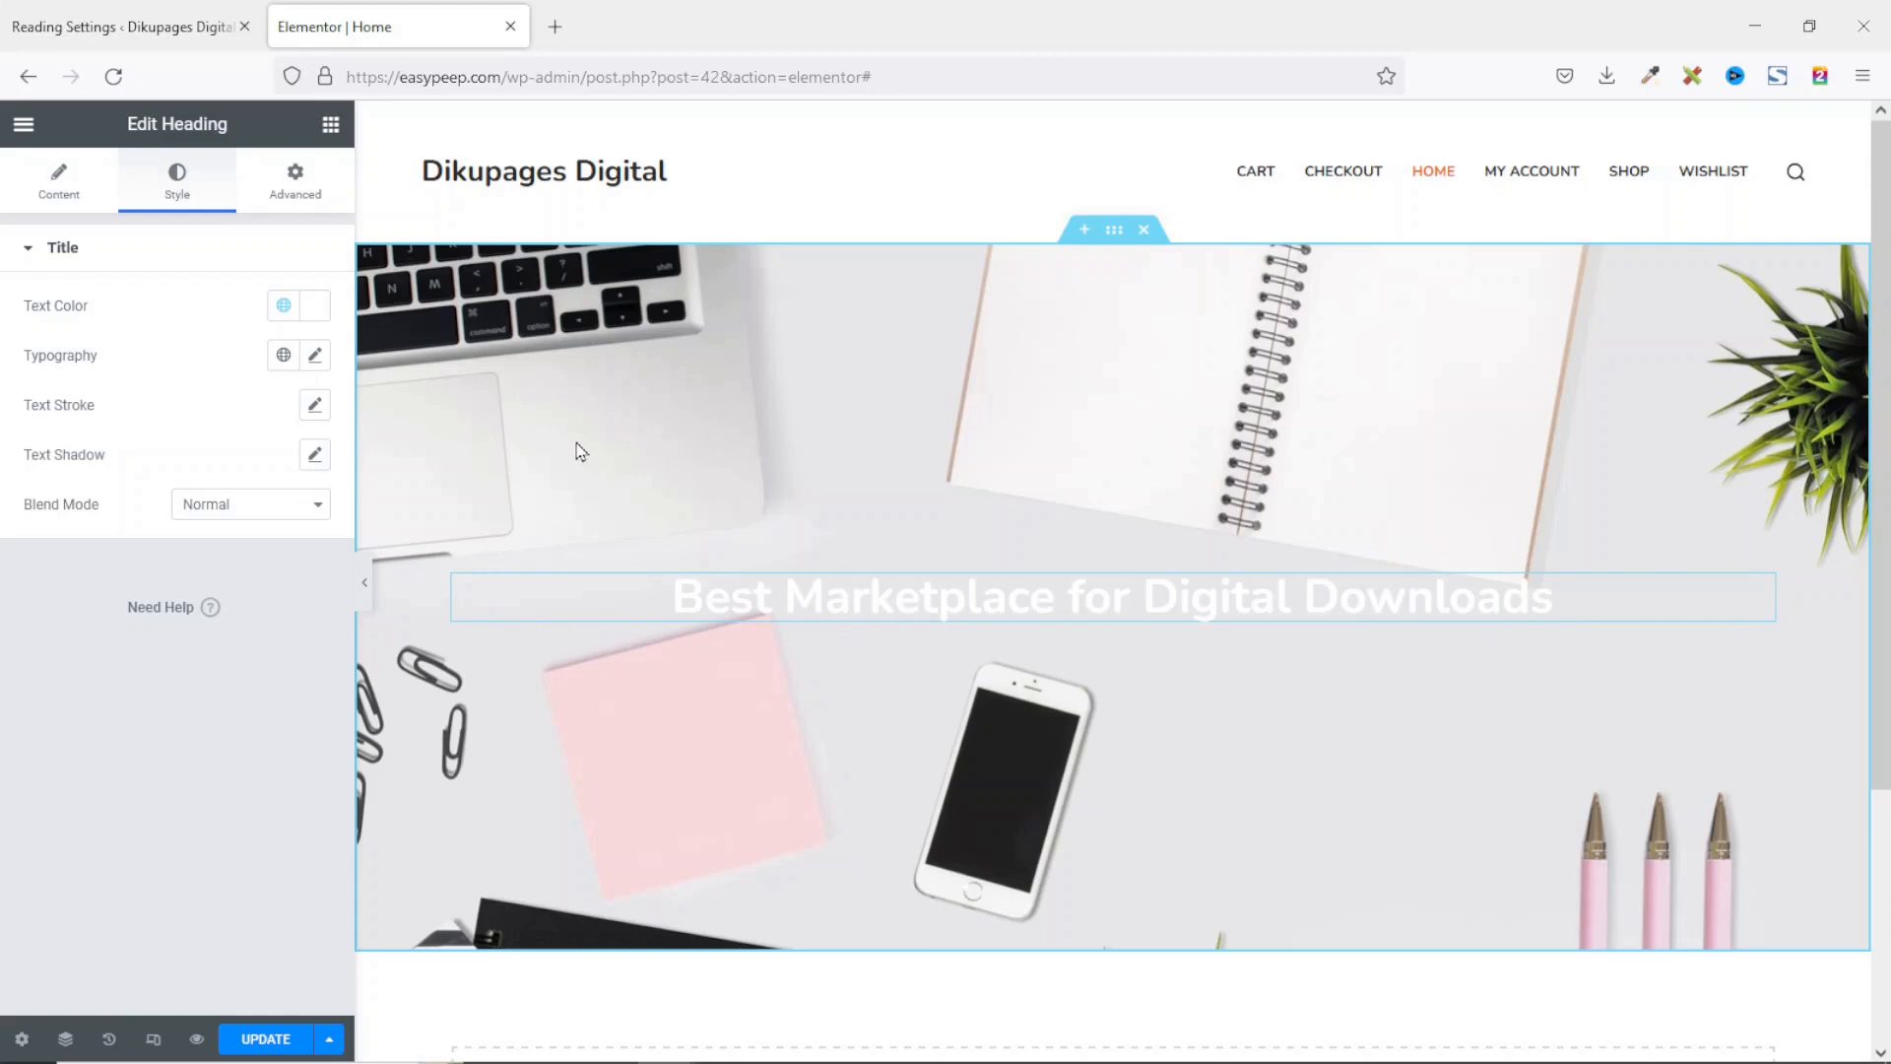
Step: Set the heading's font size to 80 px and its weight to 900, after trying weights 300 and 600
{"action": "left_click", "coordinate": [316, 357]}
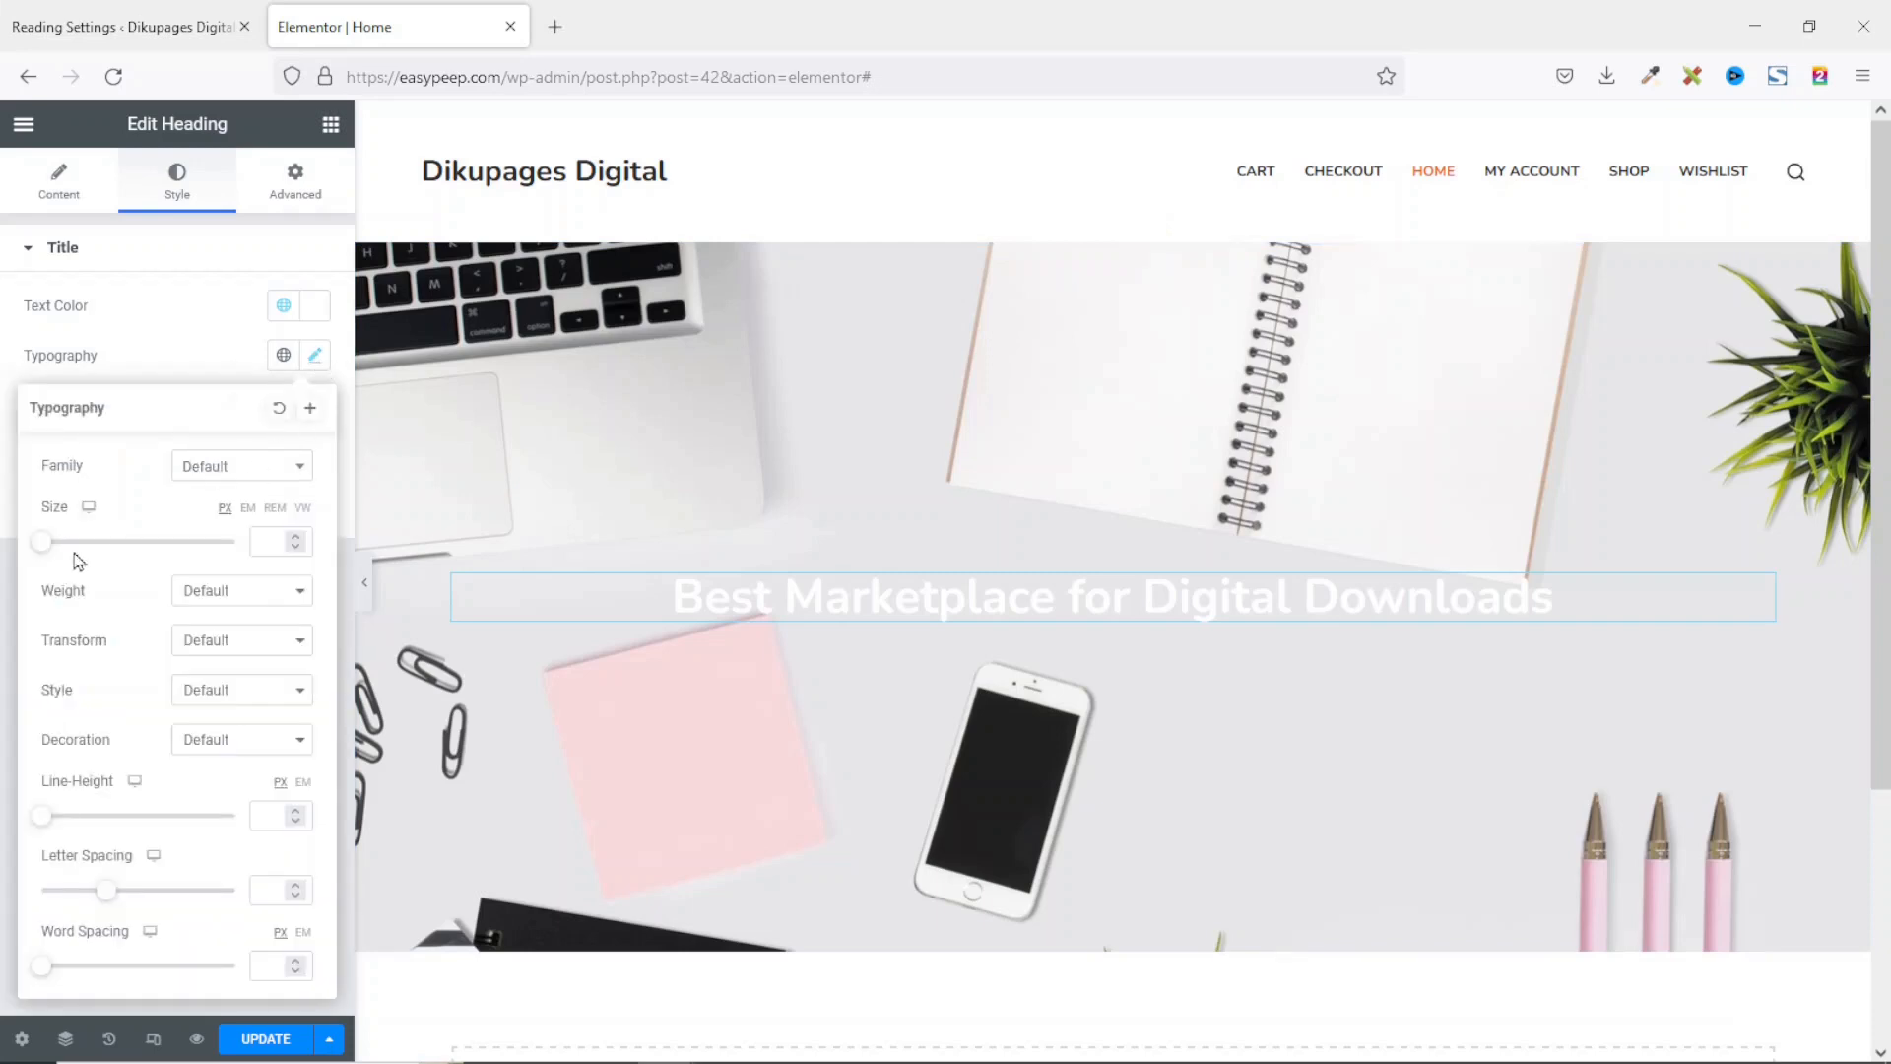
{"action": "left_click_drag", "start_coordinate": [43, 545], "coordinate": [146, 569]}
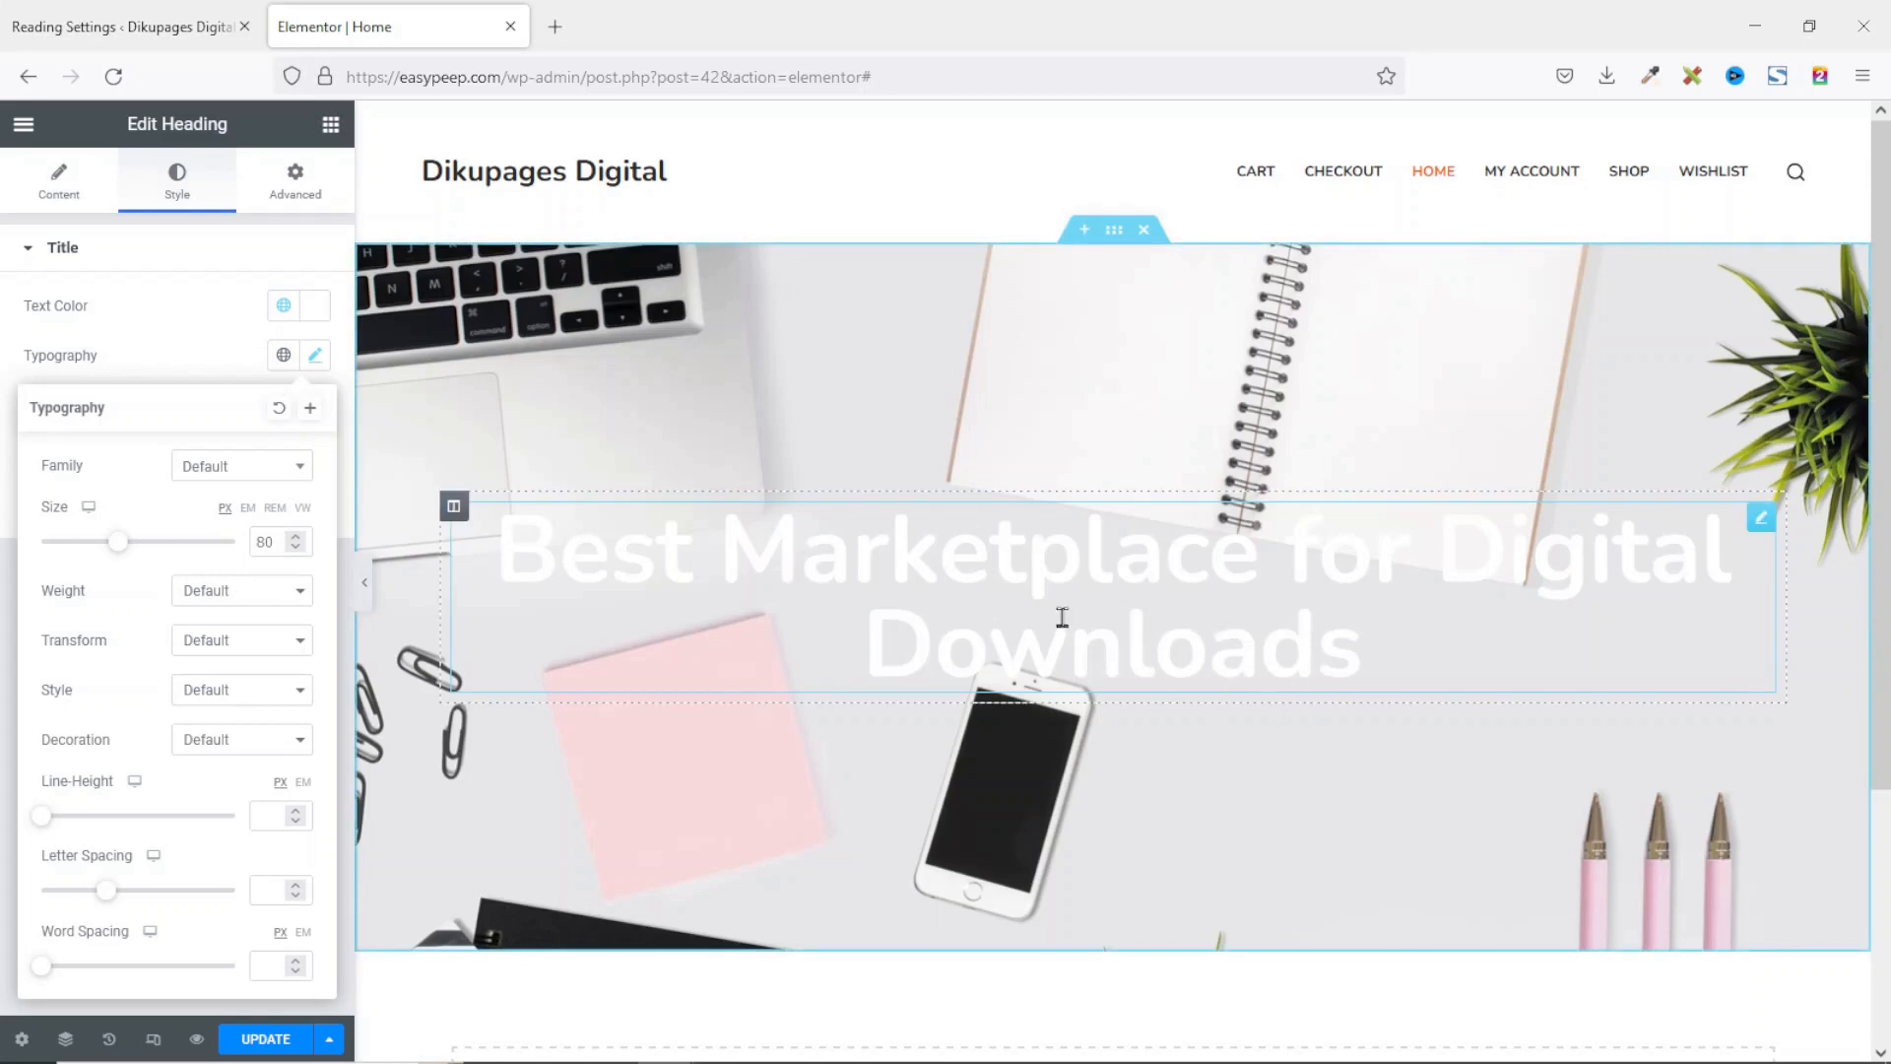
{"action": "left_click", "coordinate": [232, 591]}
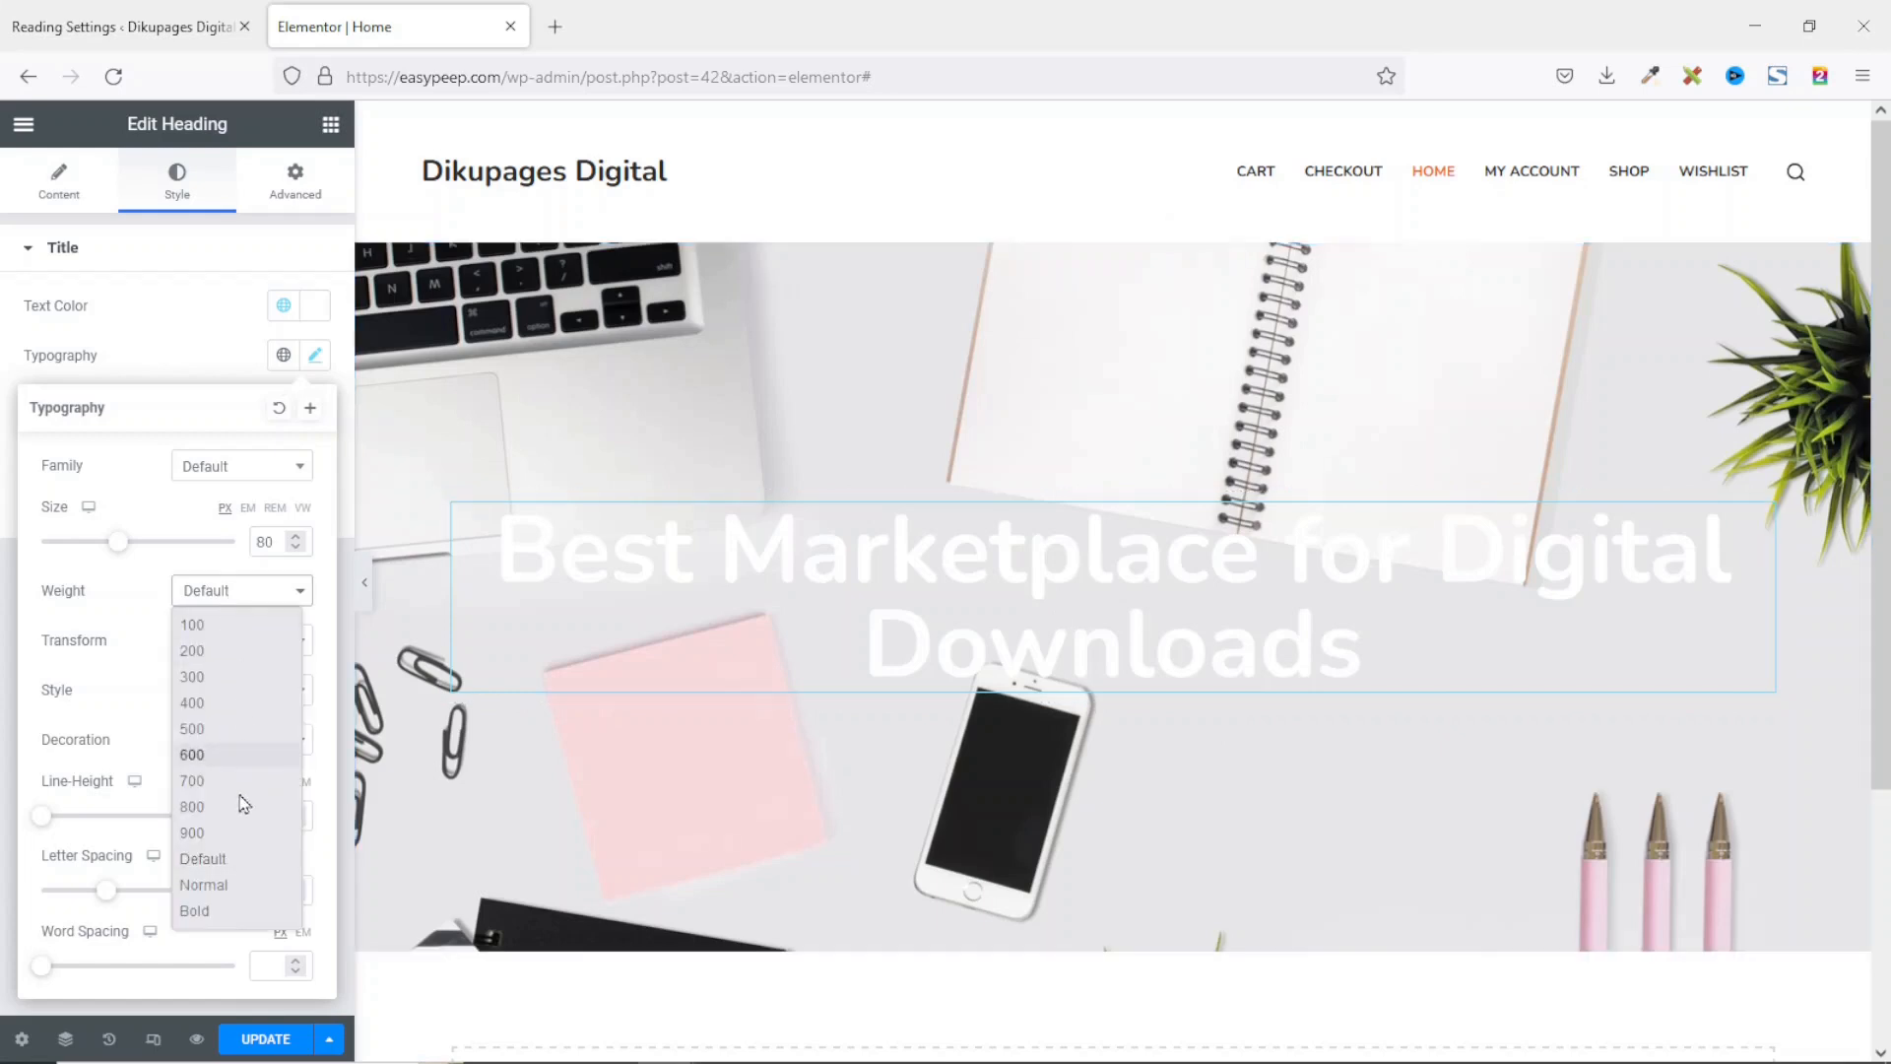
{"action": "left_click", "coordinate": [193, 677]}
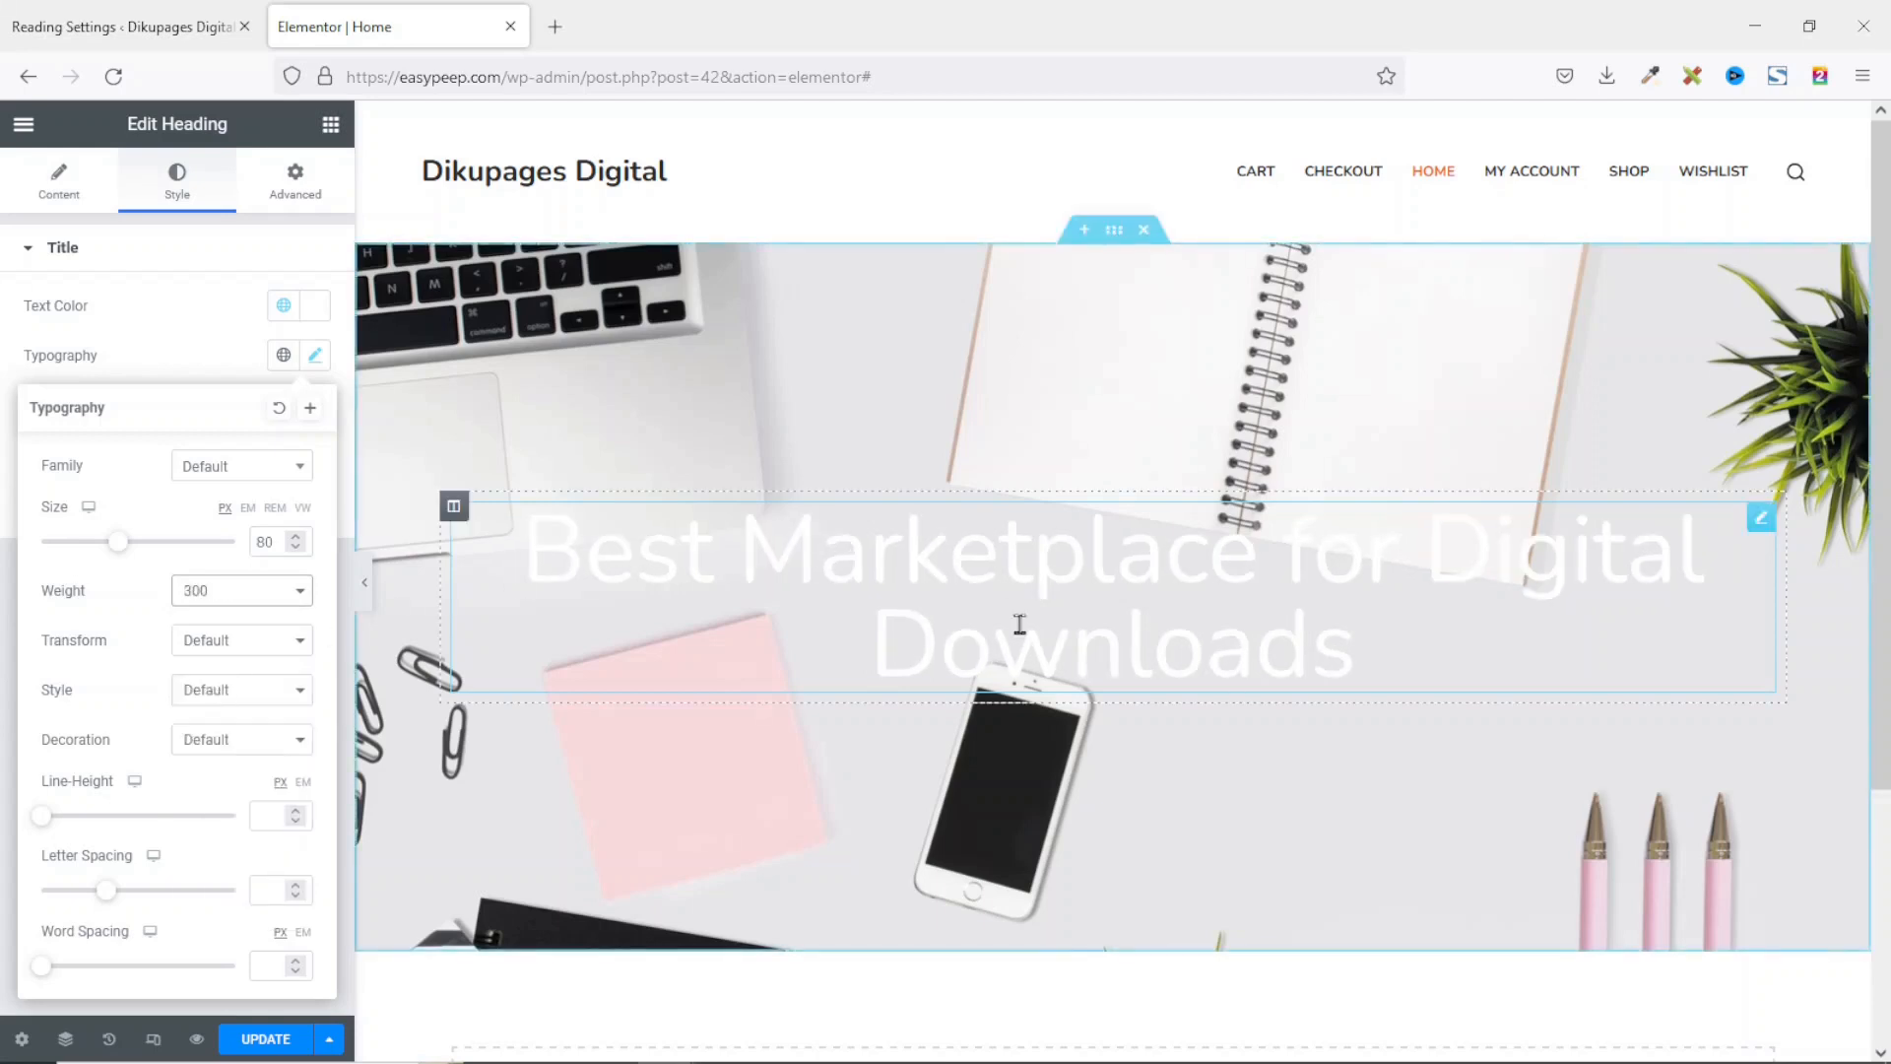
{"action": "left_click", "coordinate": [275, 592]}
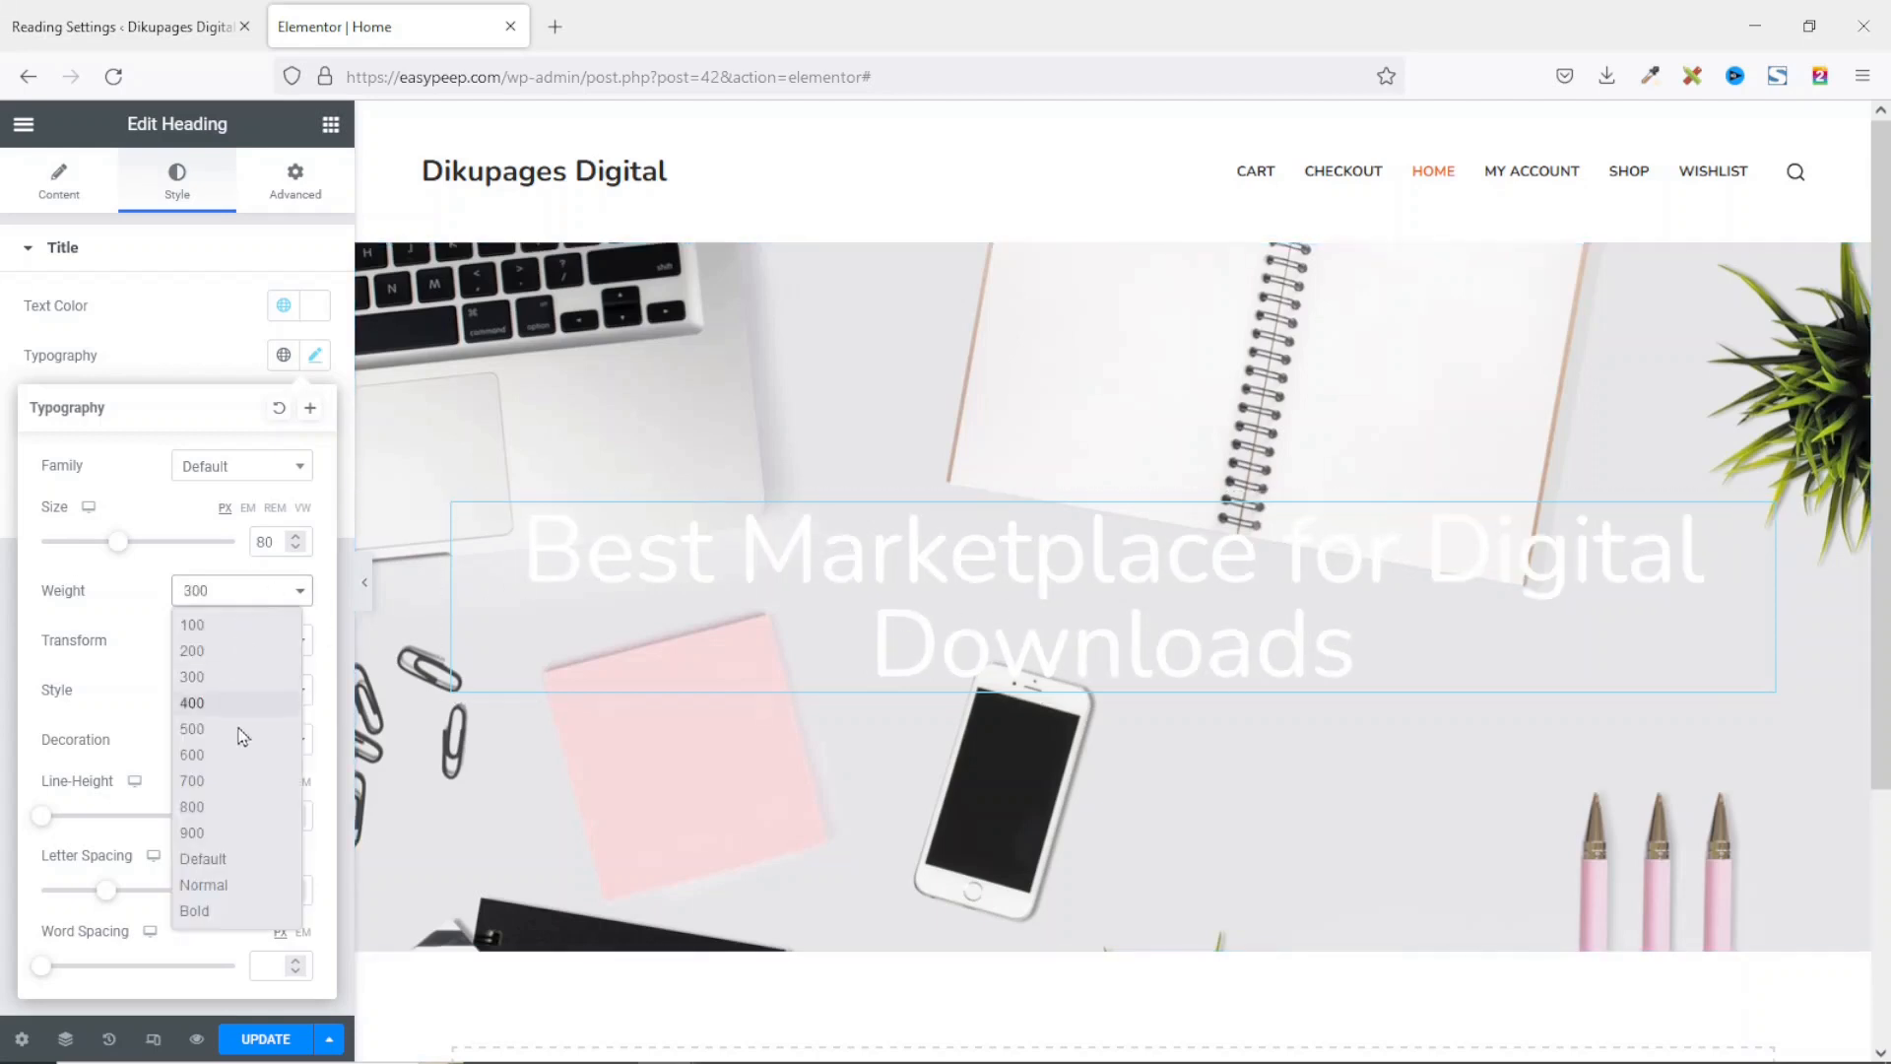
{"action": "left_click", "coordinate": [226, 768]}
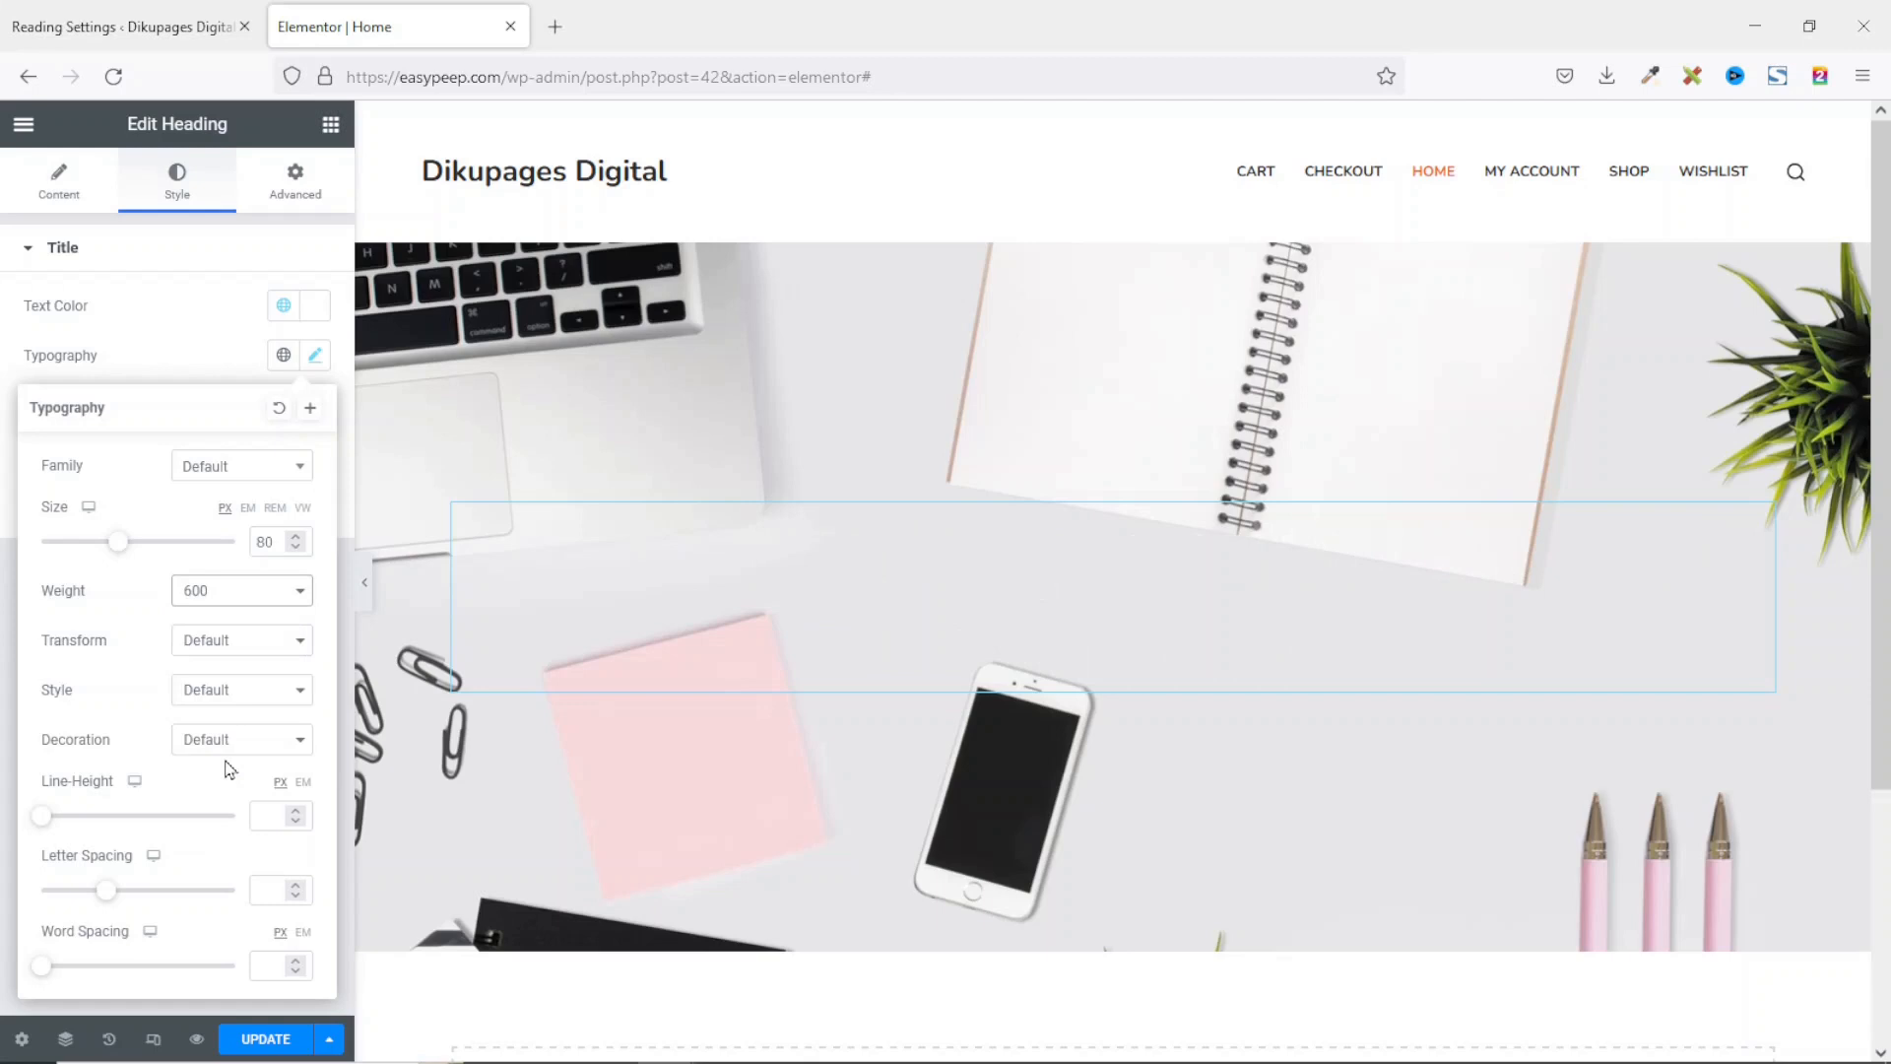
{"action": "left_click", "coordinate": [260, 601]}
{"action": "left_click", "coordinate": [227, 833]}
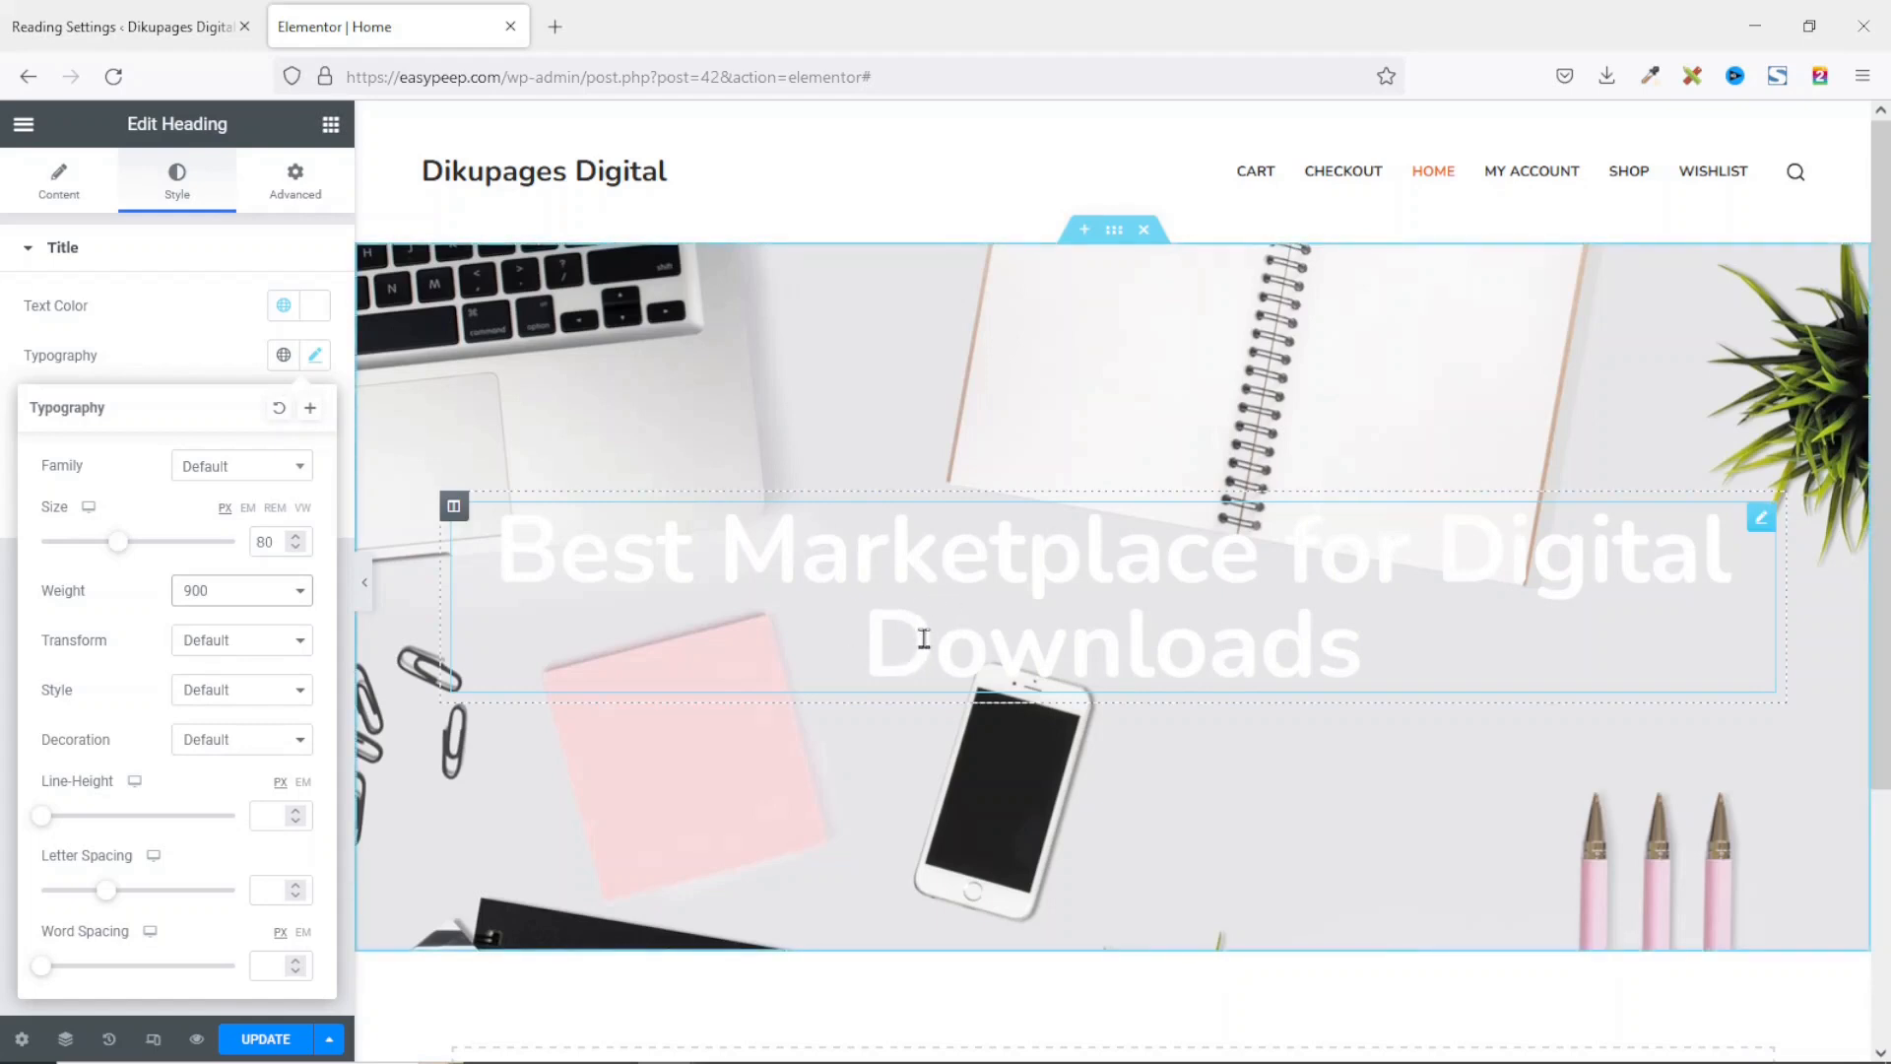
Step: Add a Text Editor widget below the heading reading "#1 Platform for Digital Products - templates, eBooks, Software, Music, Video, and more!"
{"action": "left_click", "coordinate": [331, 127]}
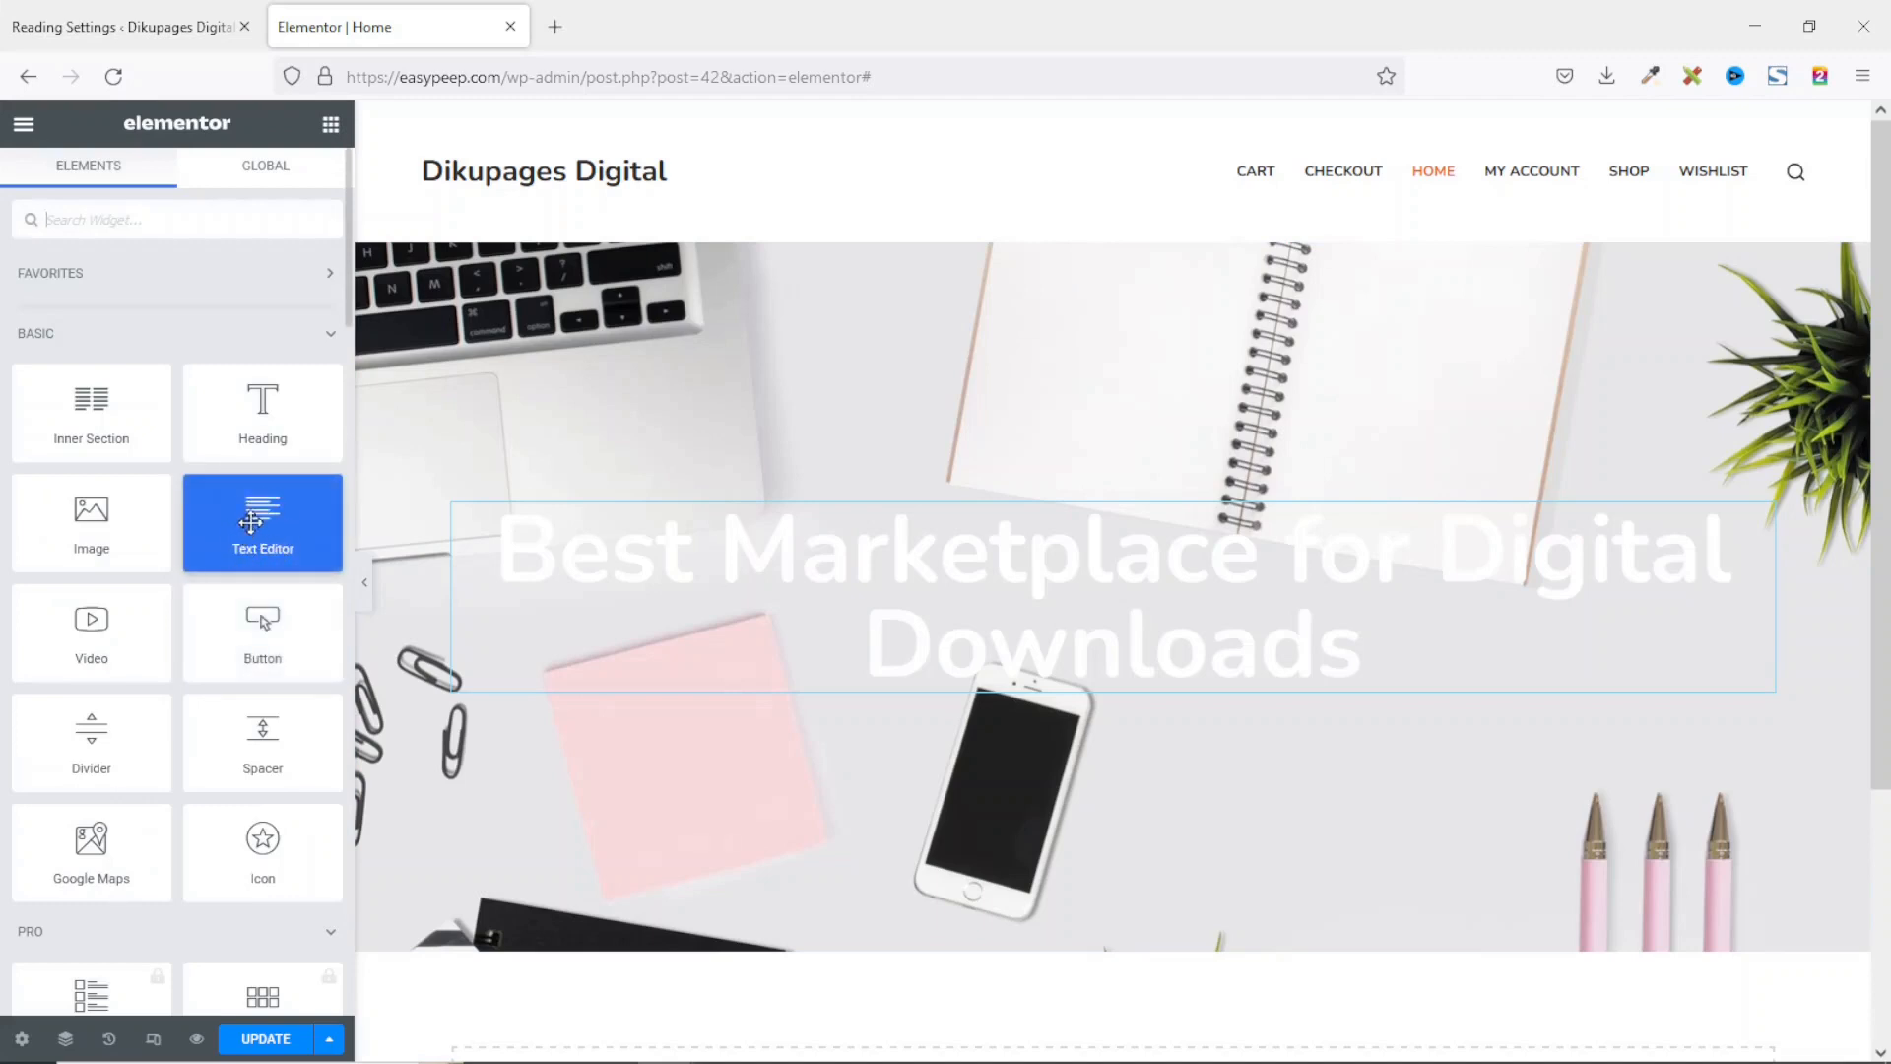
{"action": "left_click_drag", "start_coordinate": [251, 522], "coordinate": [1042, 694]}
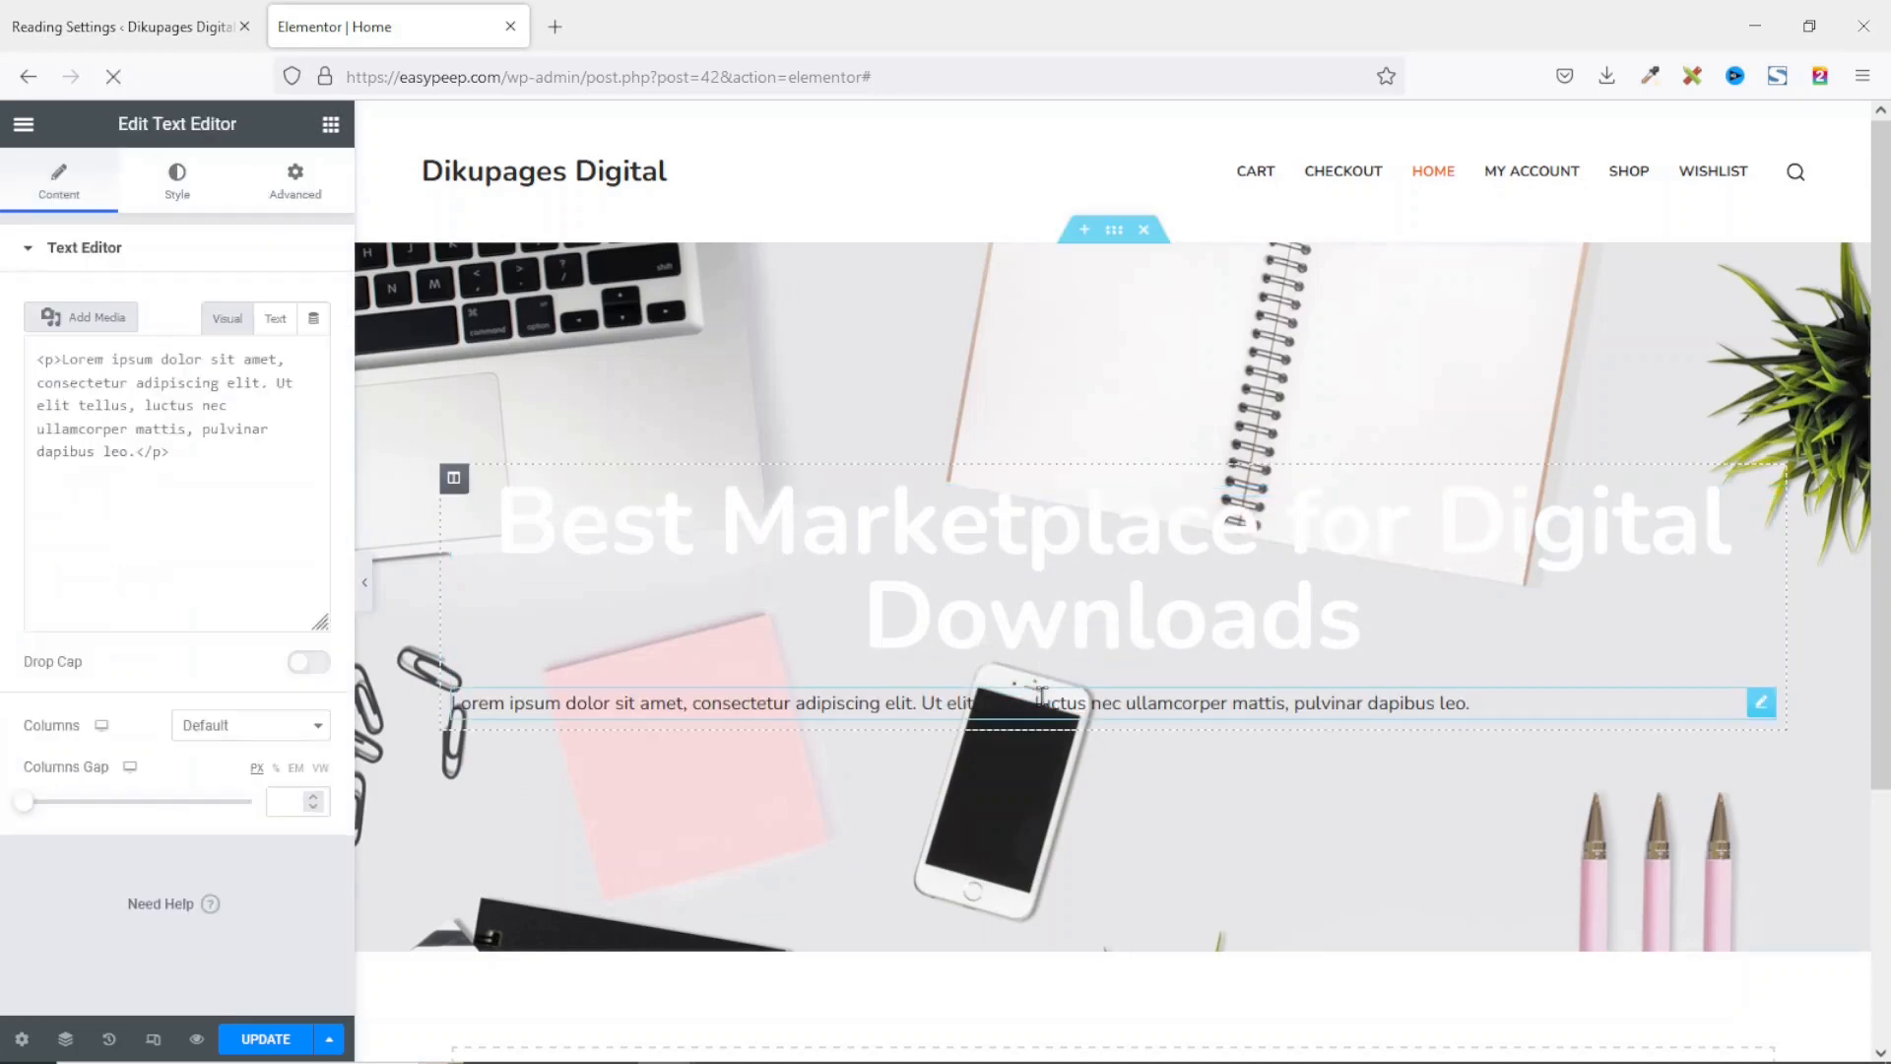
{"action": "left_click", "coordinate": [278, 537]}
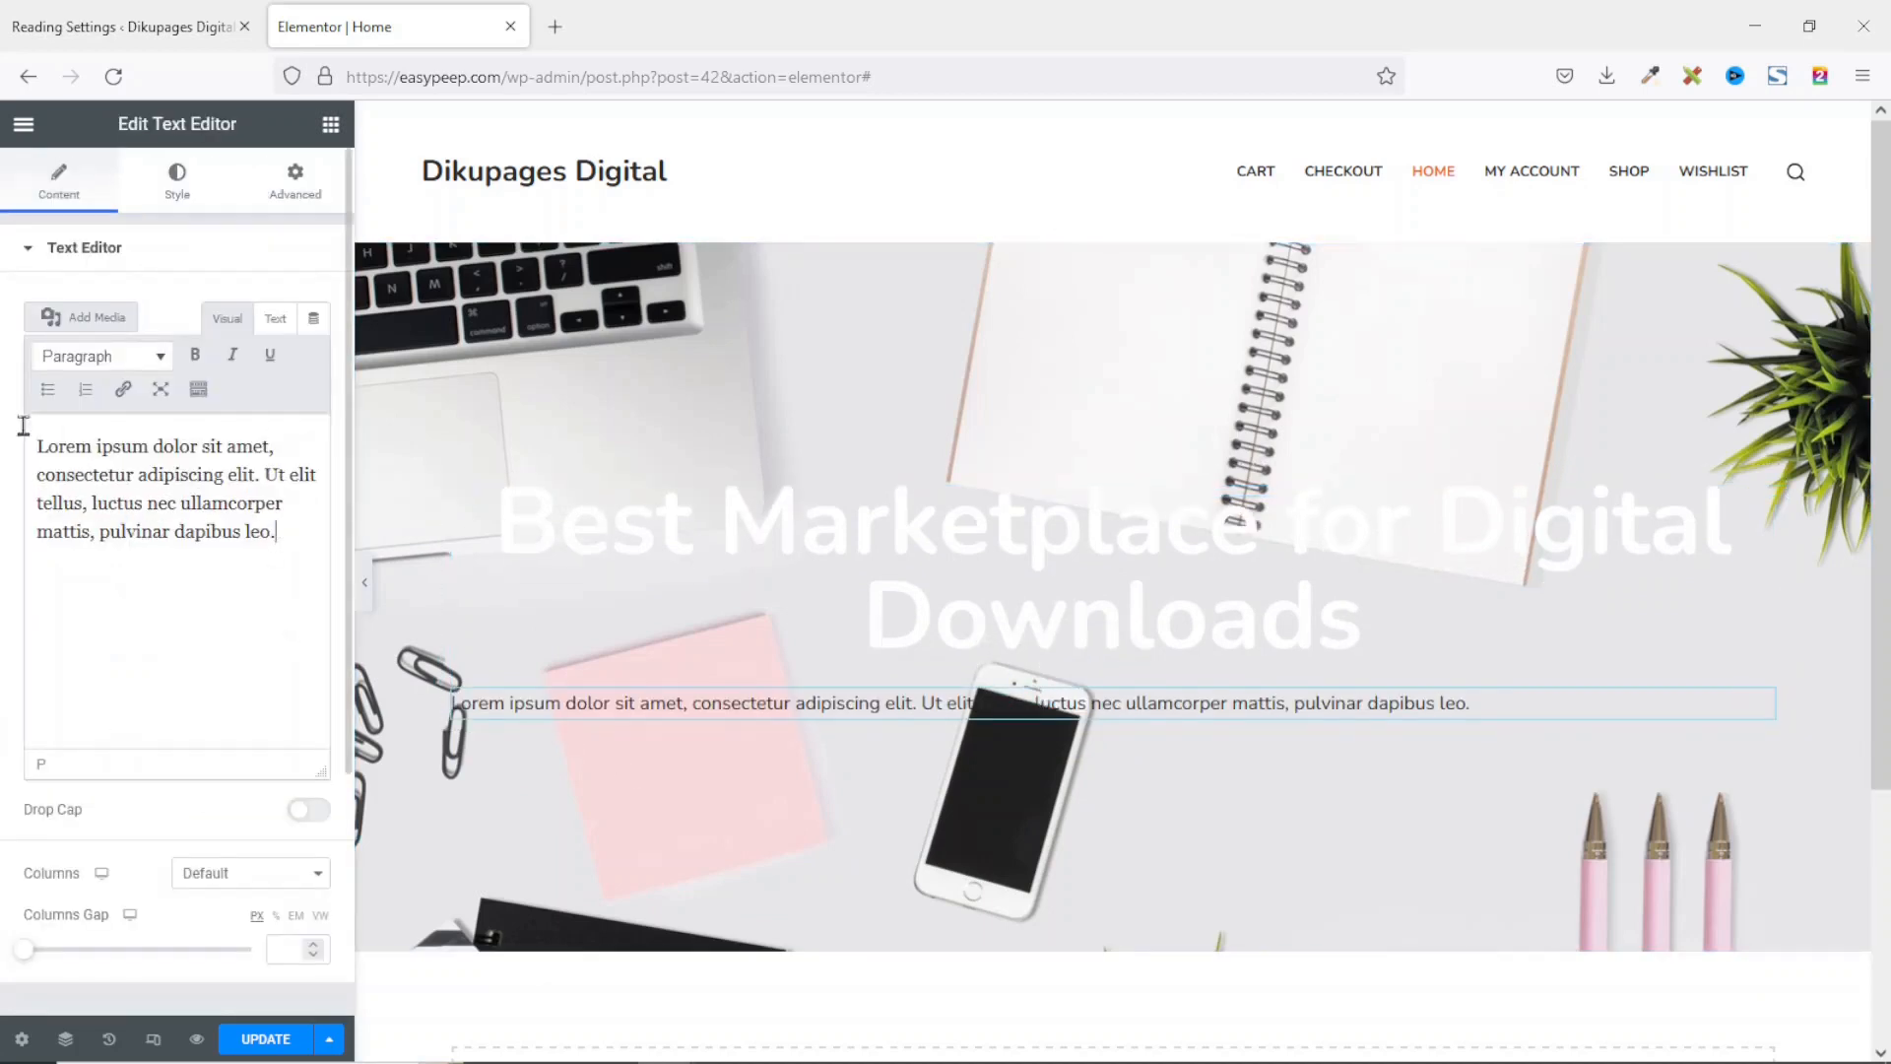
{"action": "key", "text": "ctrl+a"}
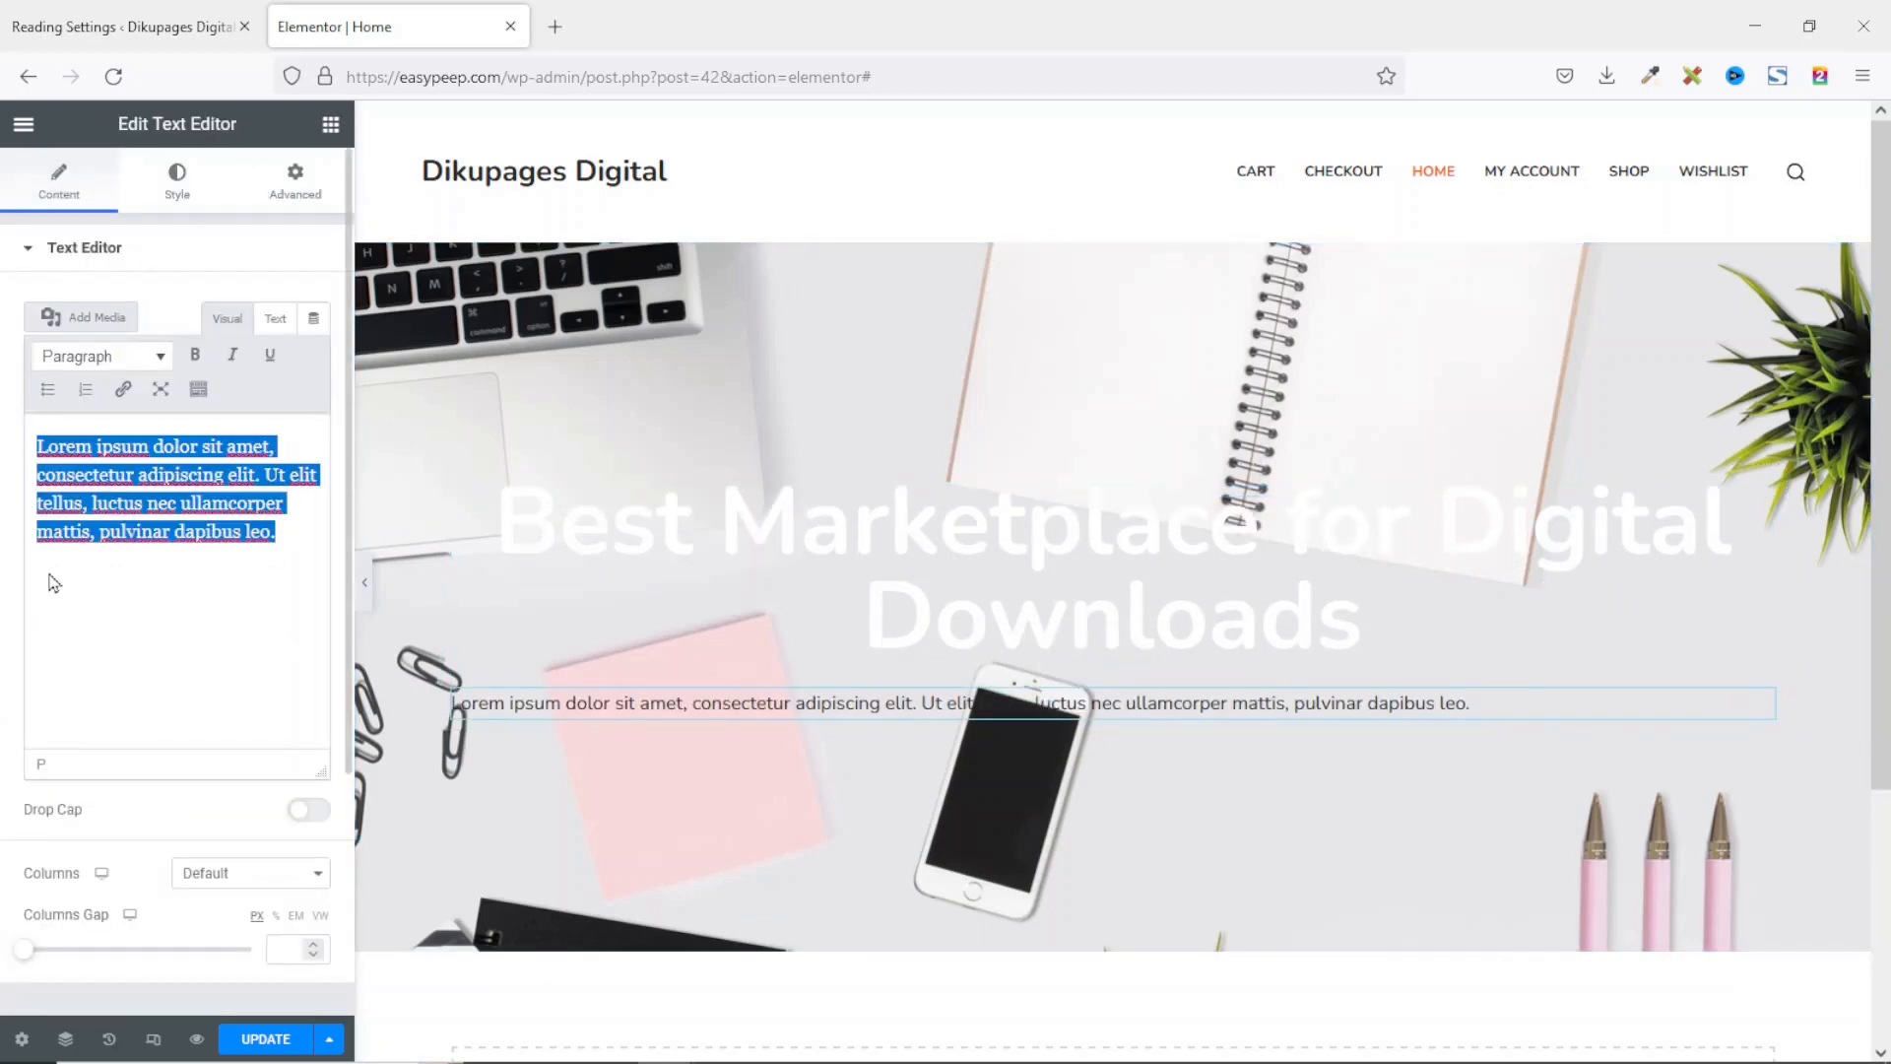
{"action": "key", "text": "BackSpace"}
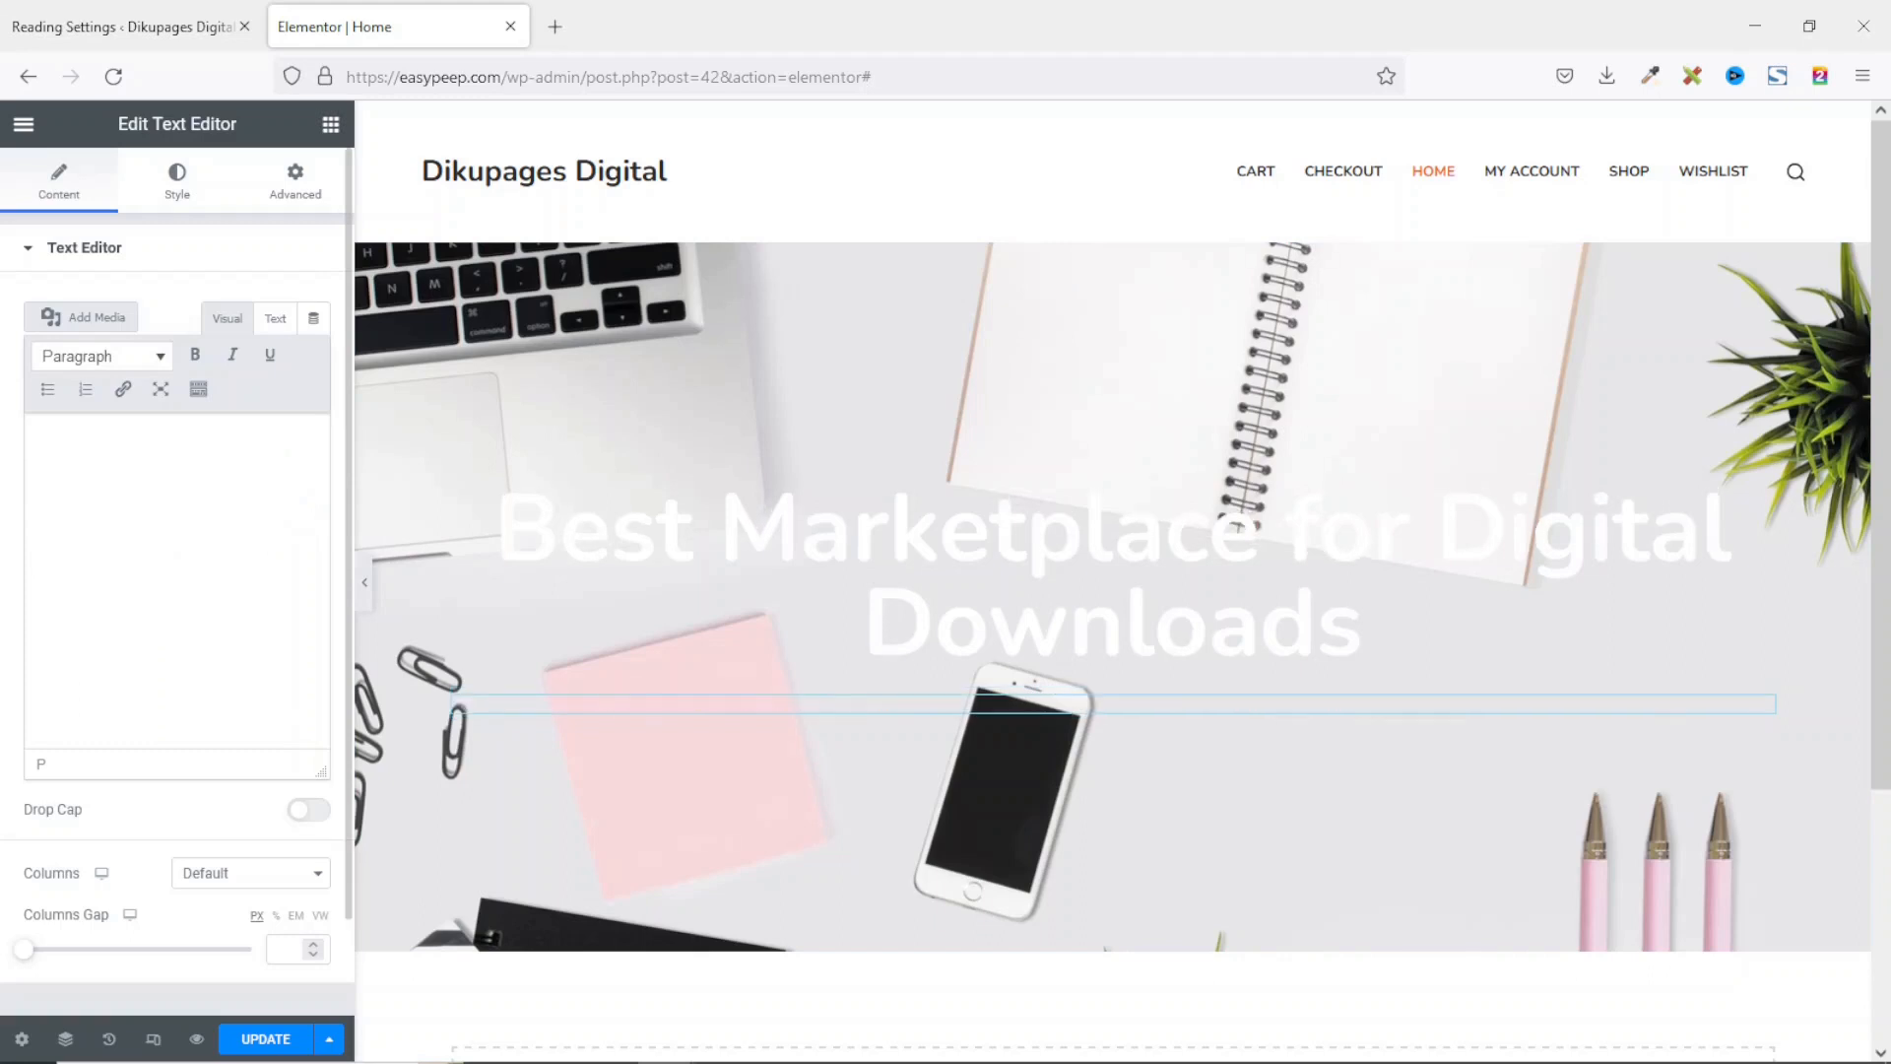
{"action": "type", "text": "#1 Platform for Digital Products – templates, eBooks, Software, Music, Video, and more!"}
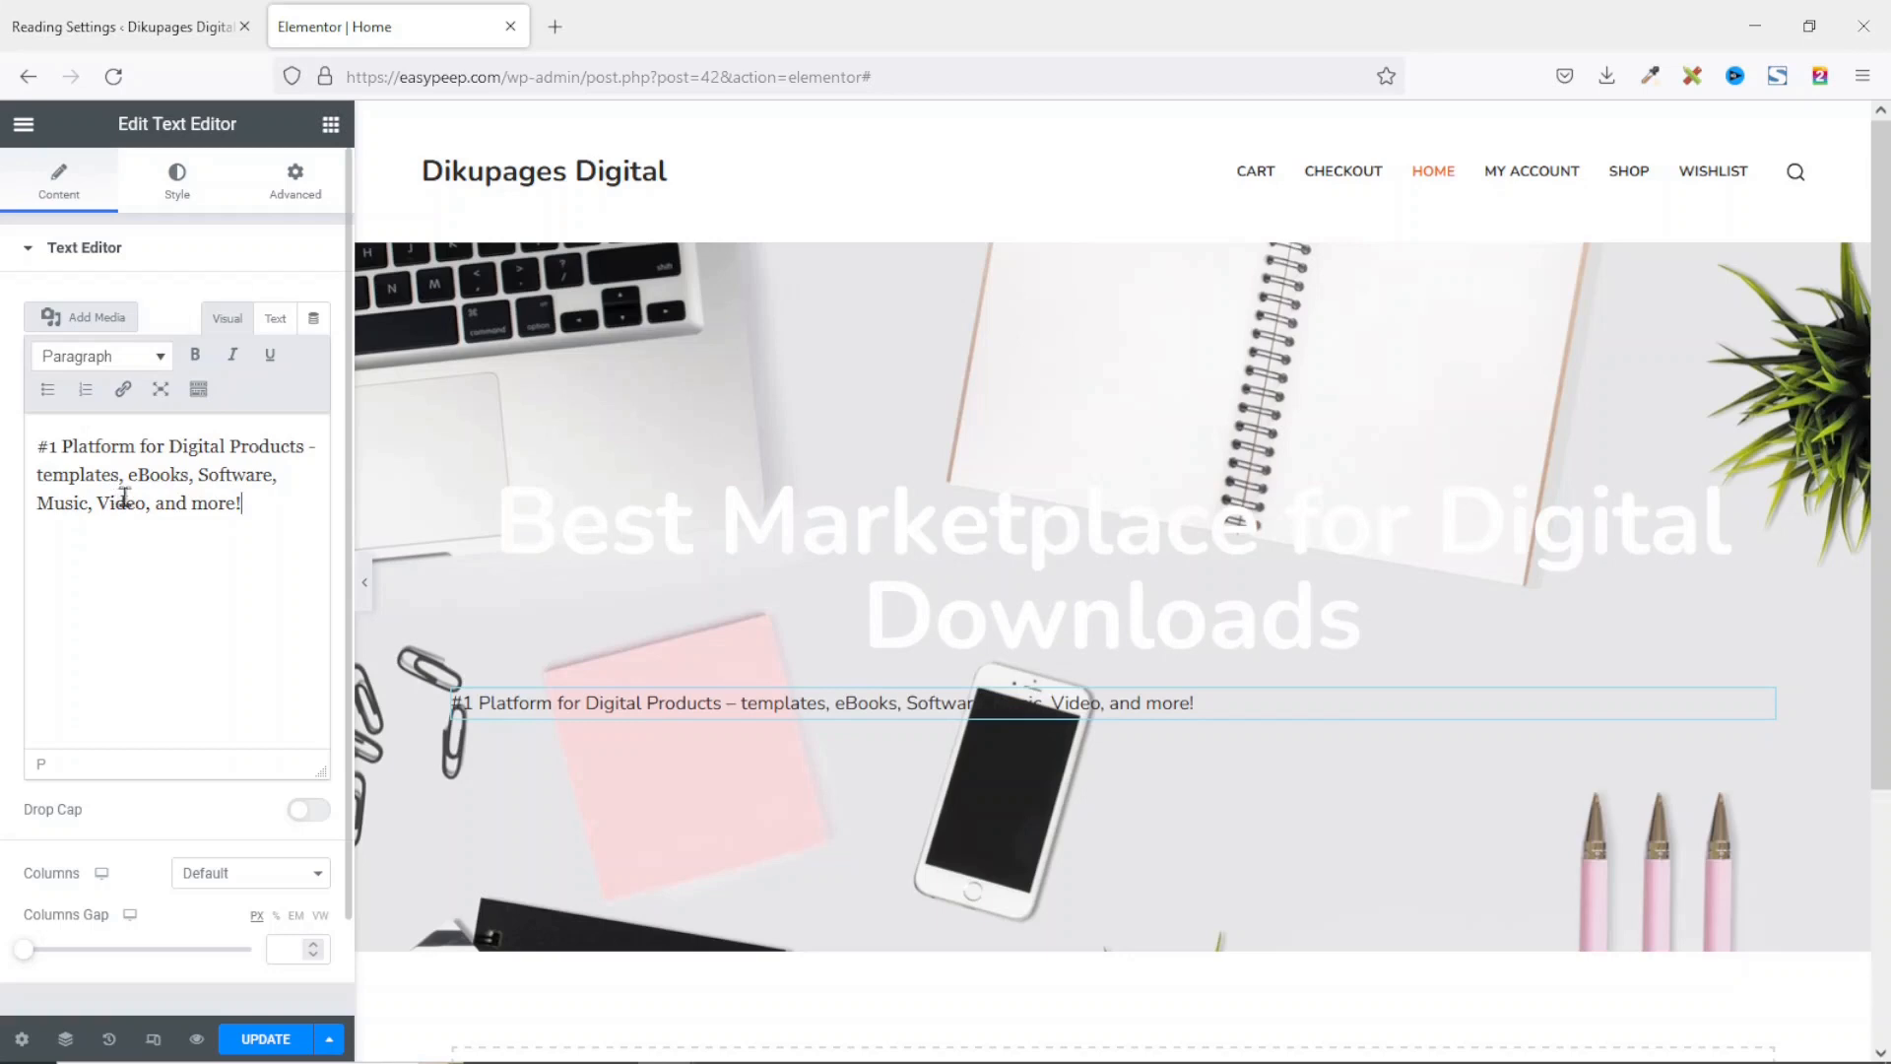
Step: Center-align the text below the heading and give it a white global text color
{"action": "left_click", "coordinate": [173, 178]}
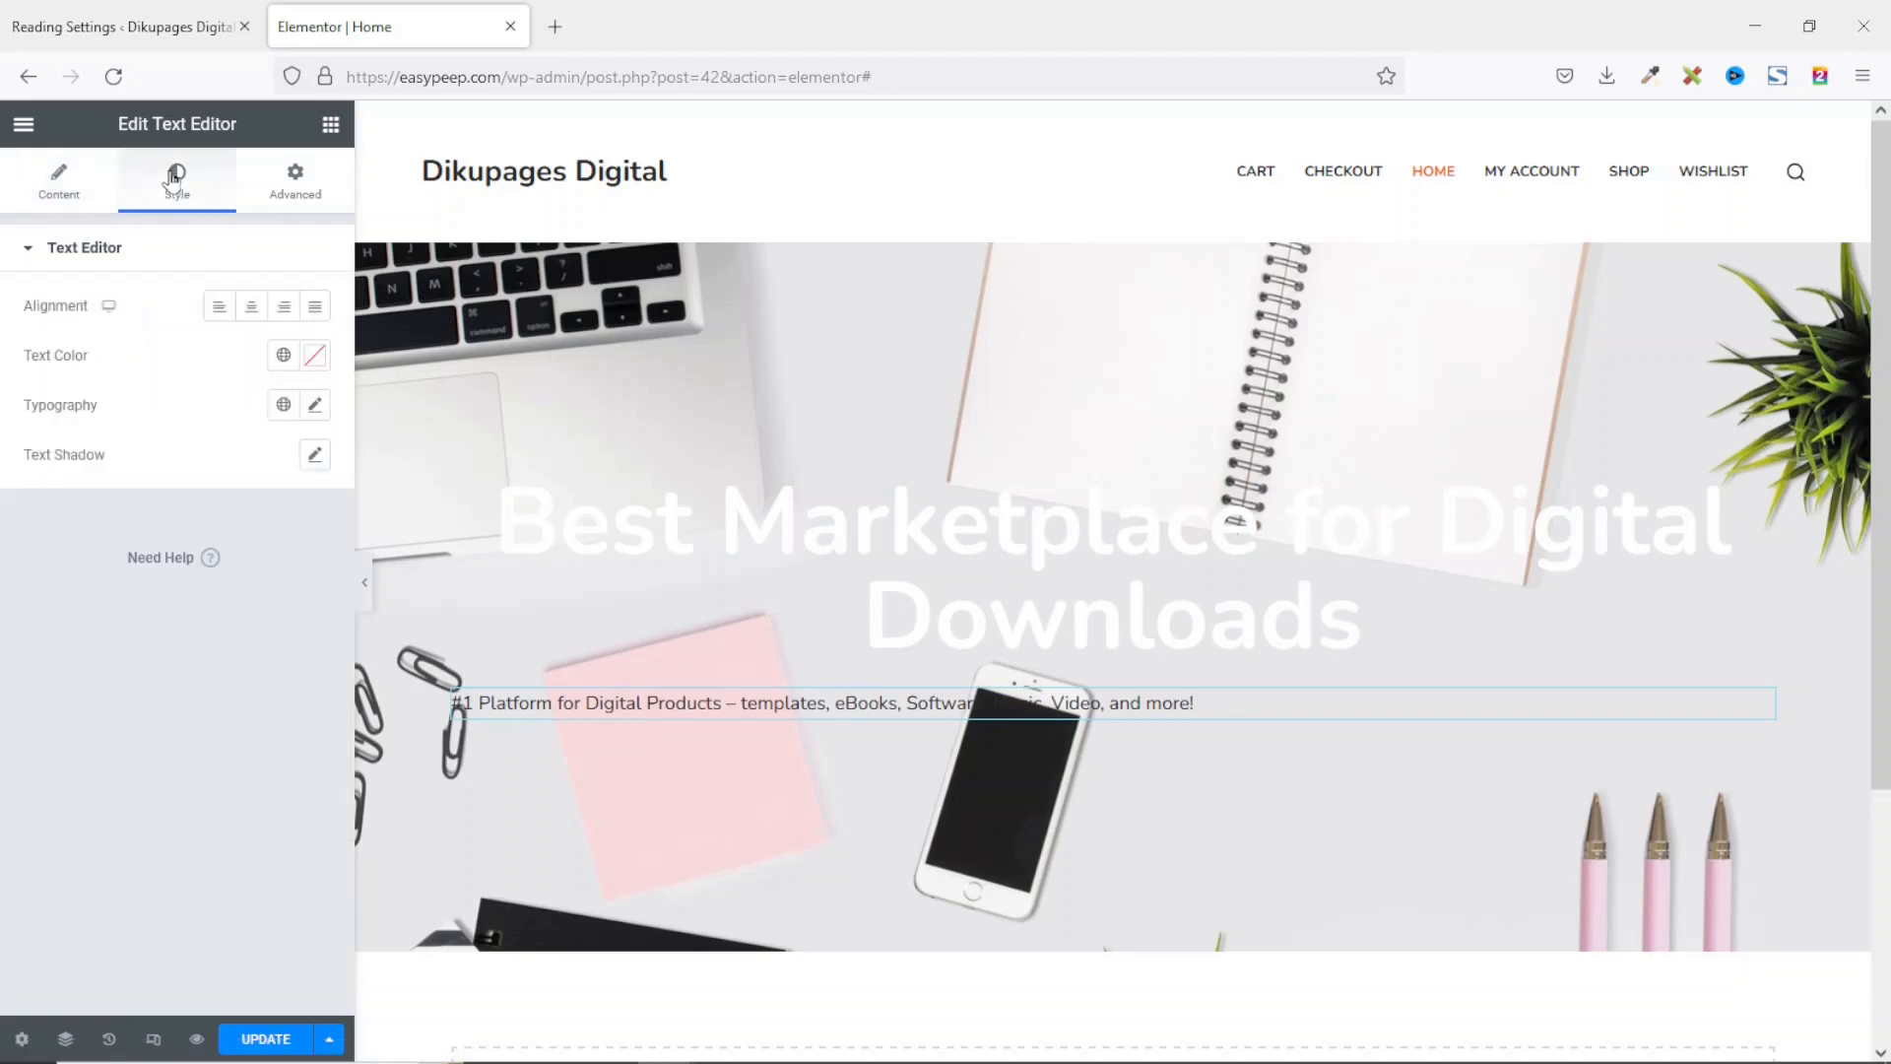
{"action": "left_click", "coordinate": [254, 309]}
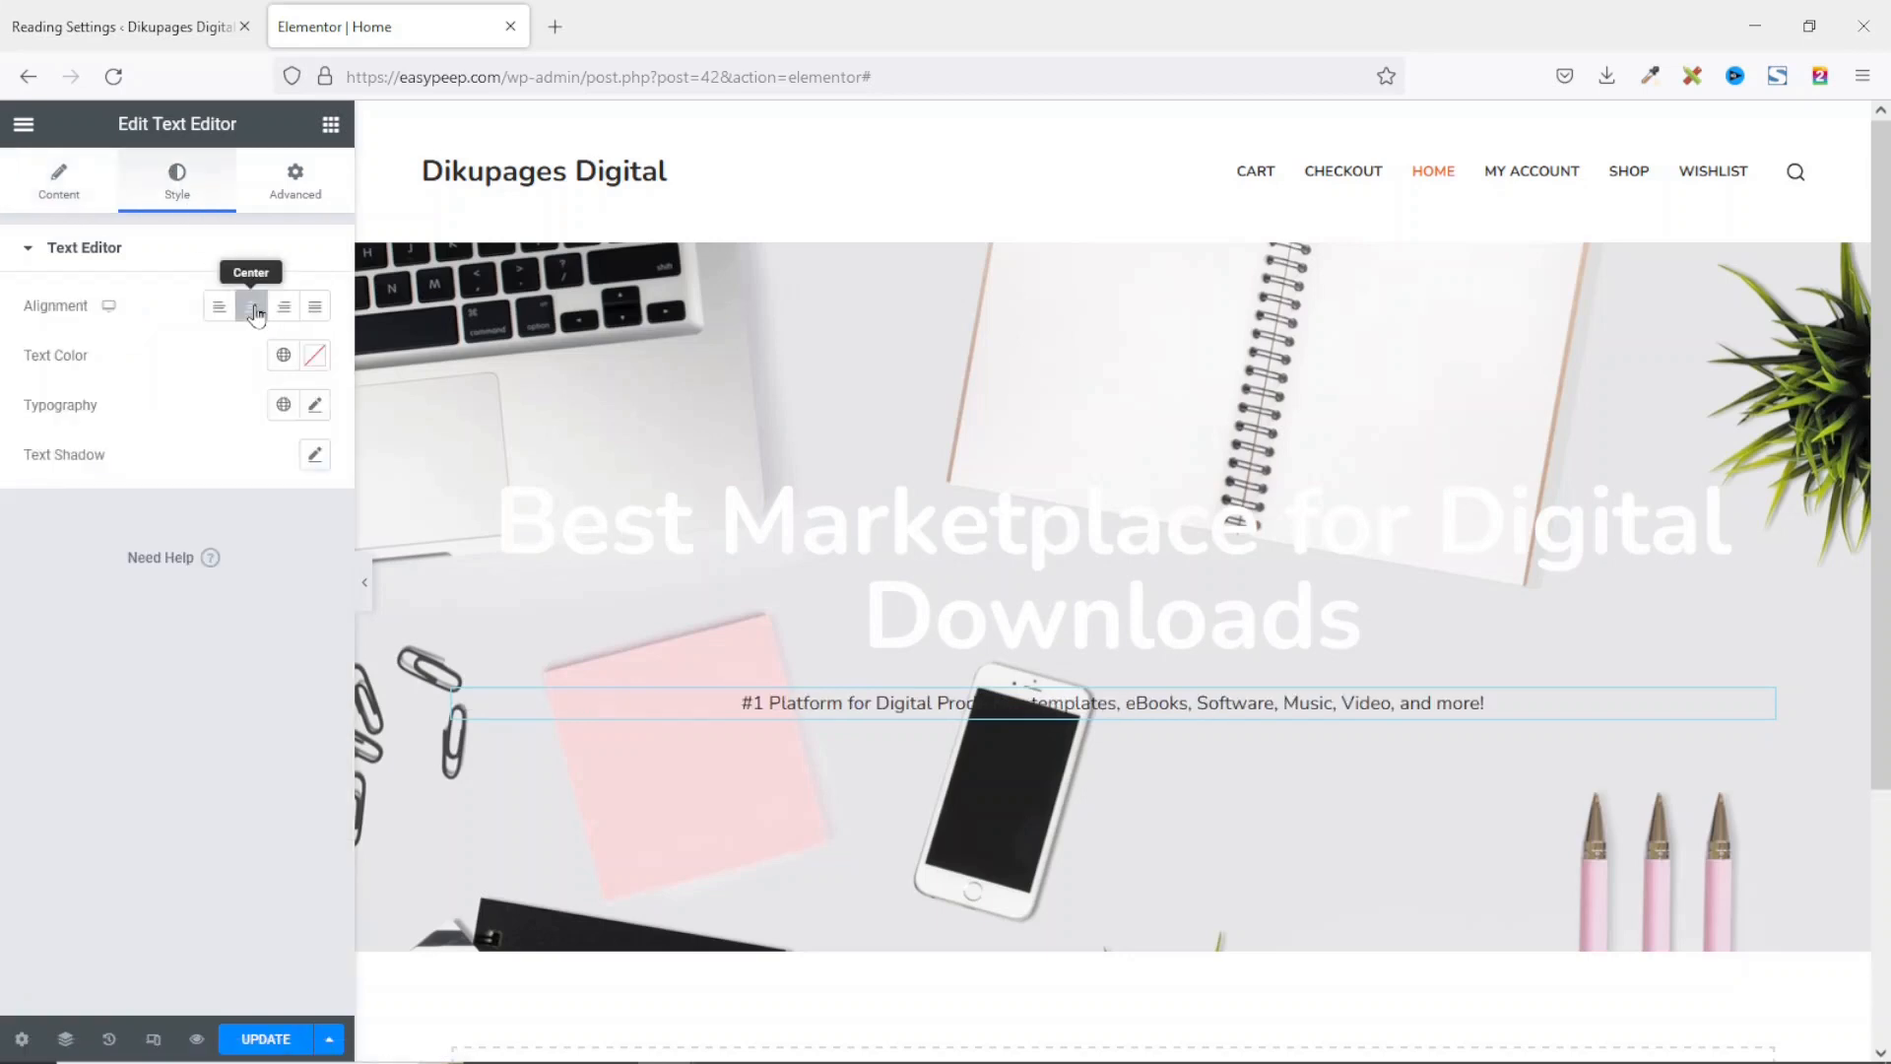
{"action": "left_click", "coordinate": [282, 357]}
{"action": "scroll", "coordinate": [142, 601], "scroll_direction": "down", "scroll_amount": 3}
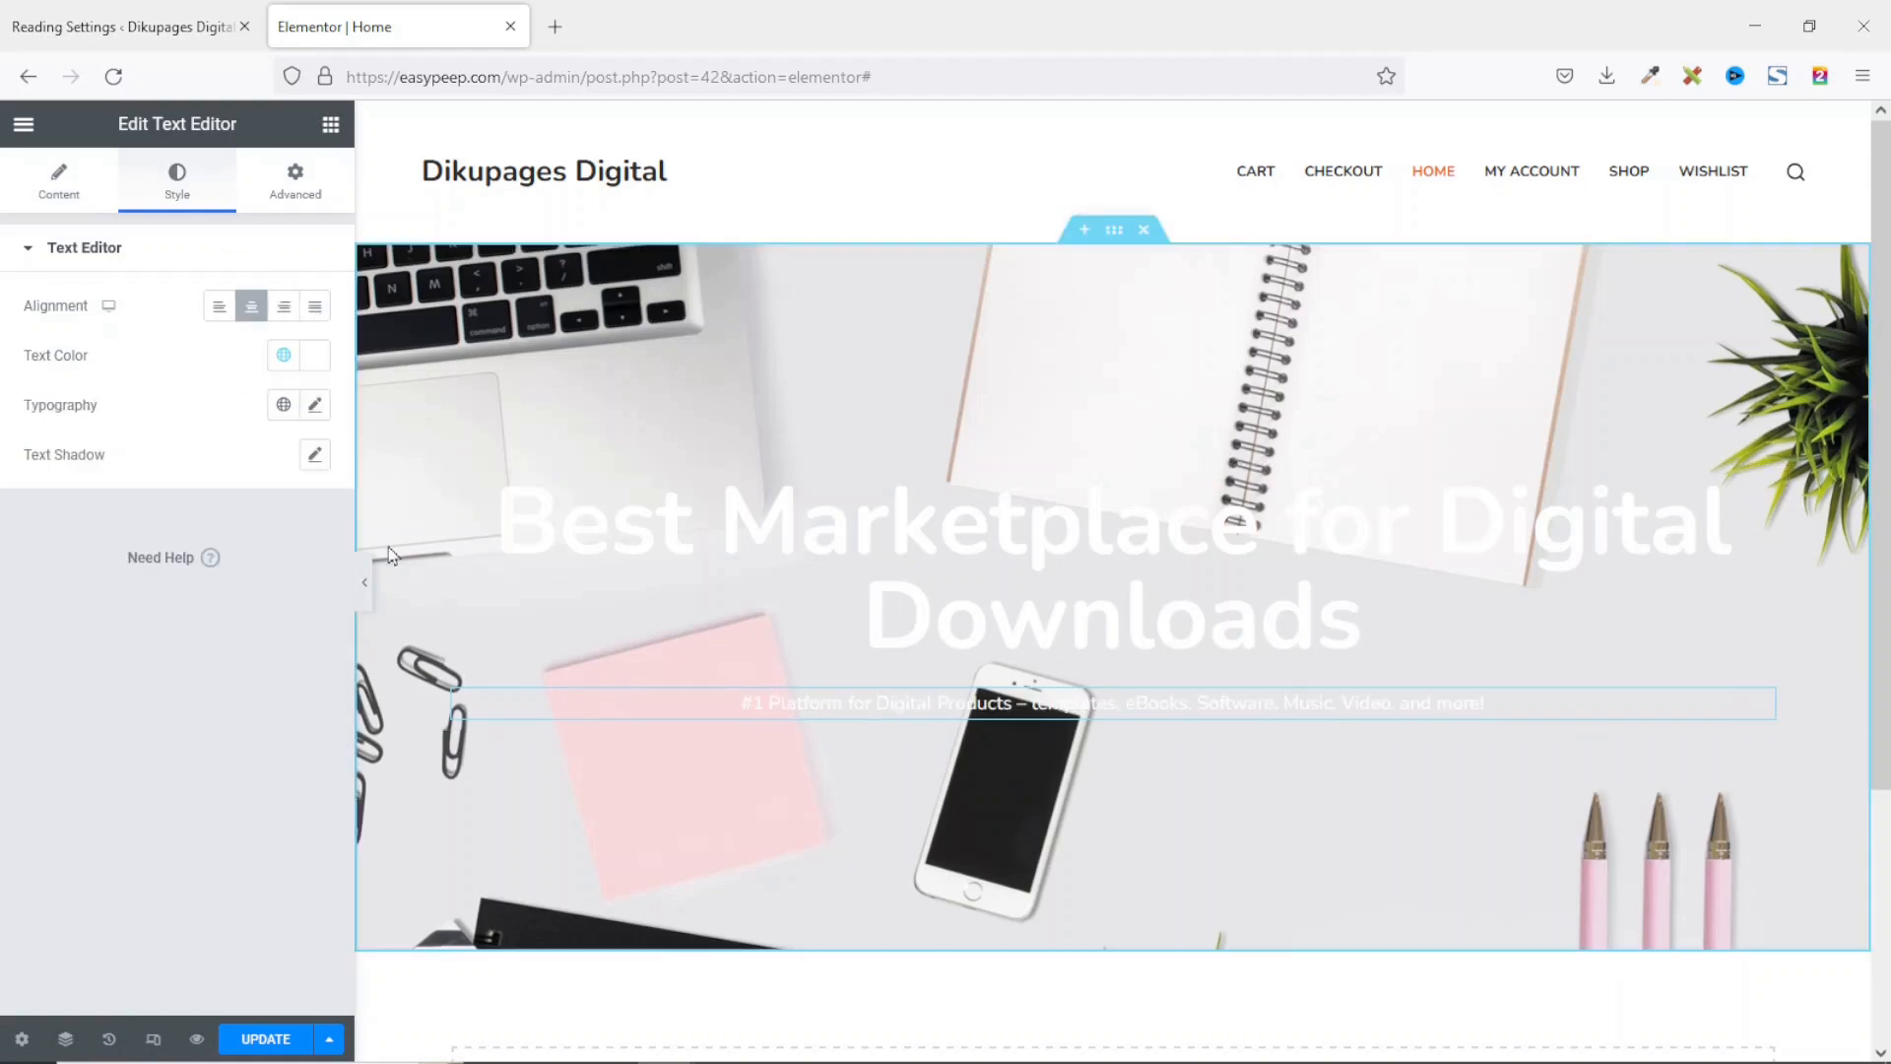
Step: Set the font size of the text below the heading to 30 px
{"action": "left_click", "coordinate": [315, 404]}
{"action": "left_click_drag", "start_coordinate": [35, 601], "coordinate": [69, 603]}
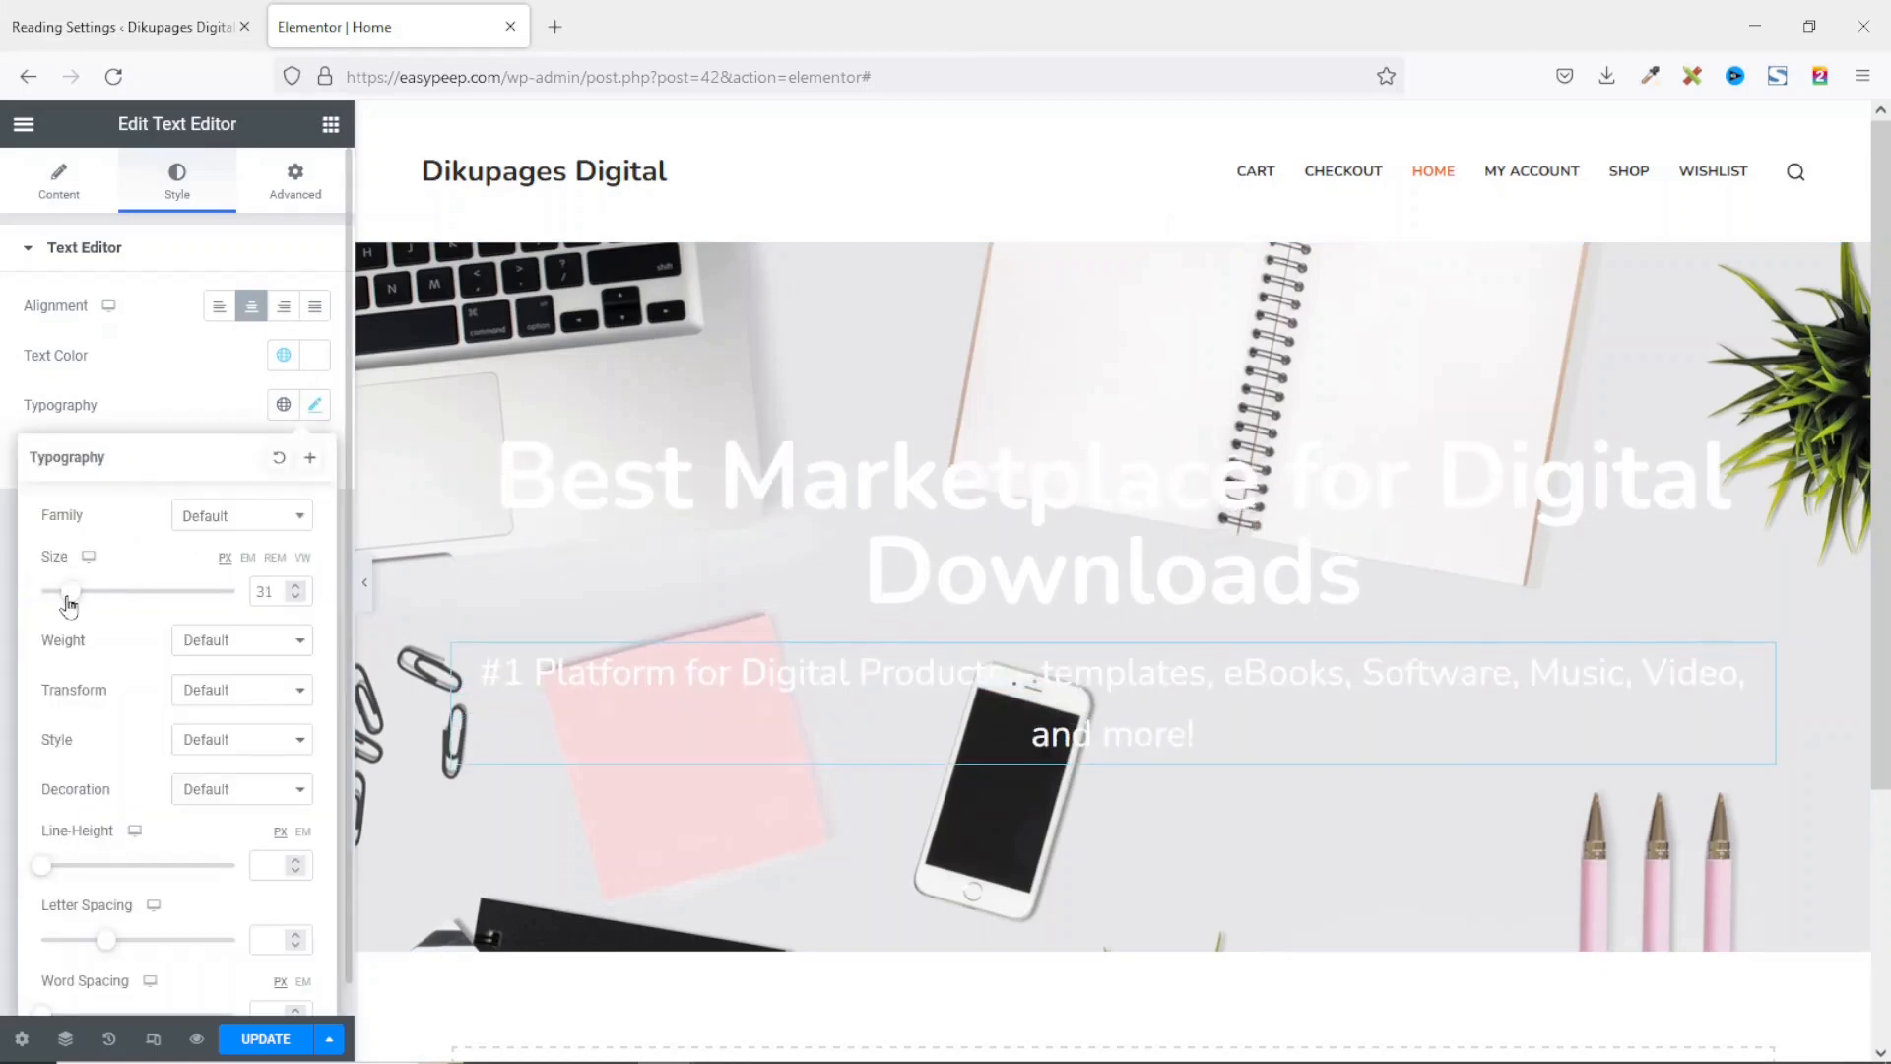
{"action": "left_click", "coordinate": [296, 597]}
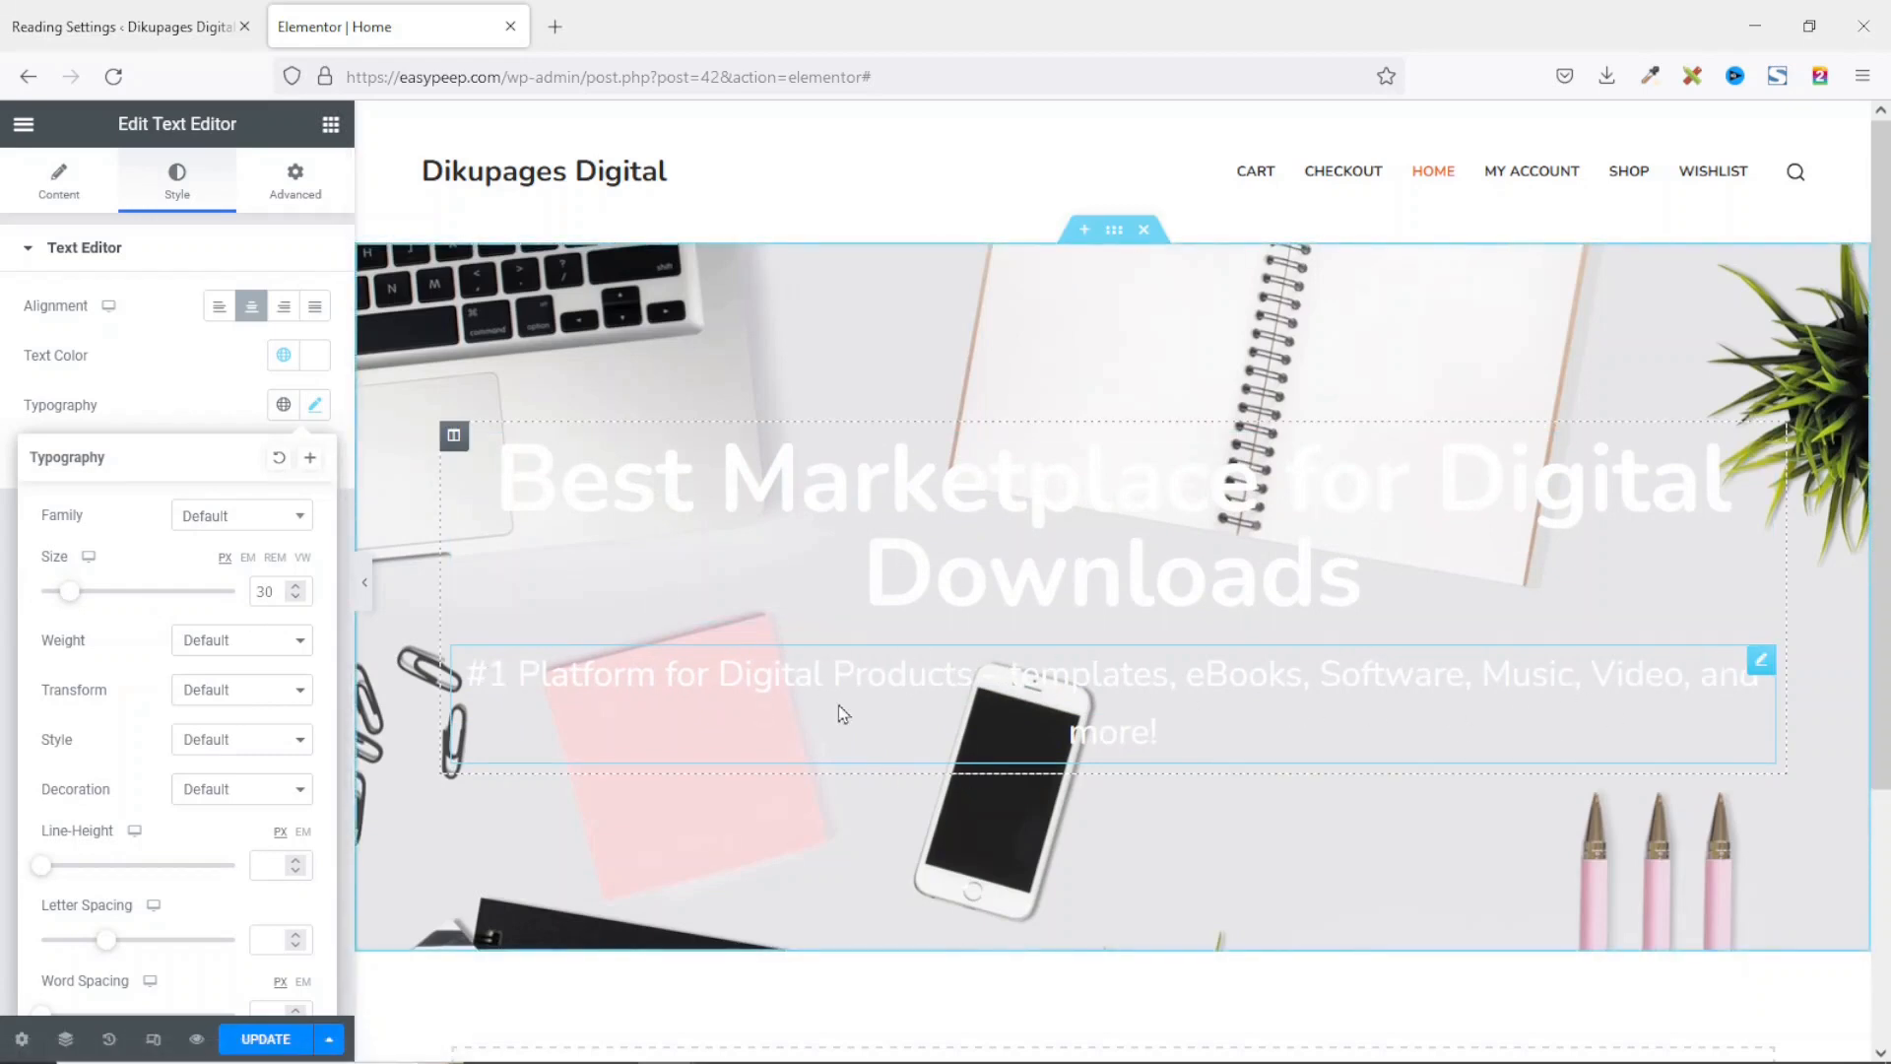
Step: Try a linked padding of 100 px on all sides of the Text Editor widget and clear it
{"action": "left_click", "coordinate": [298, 187]}
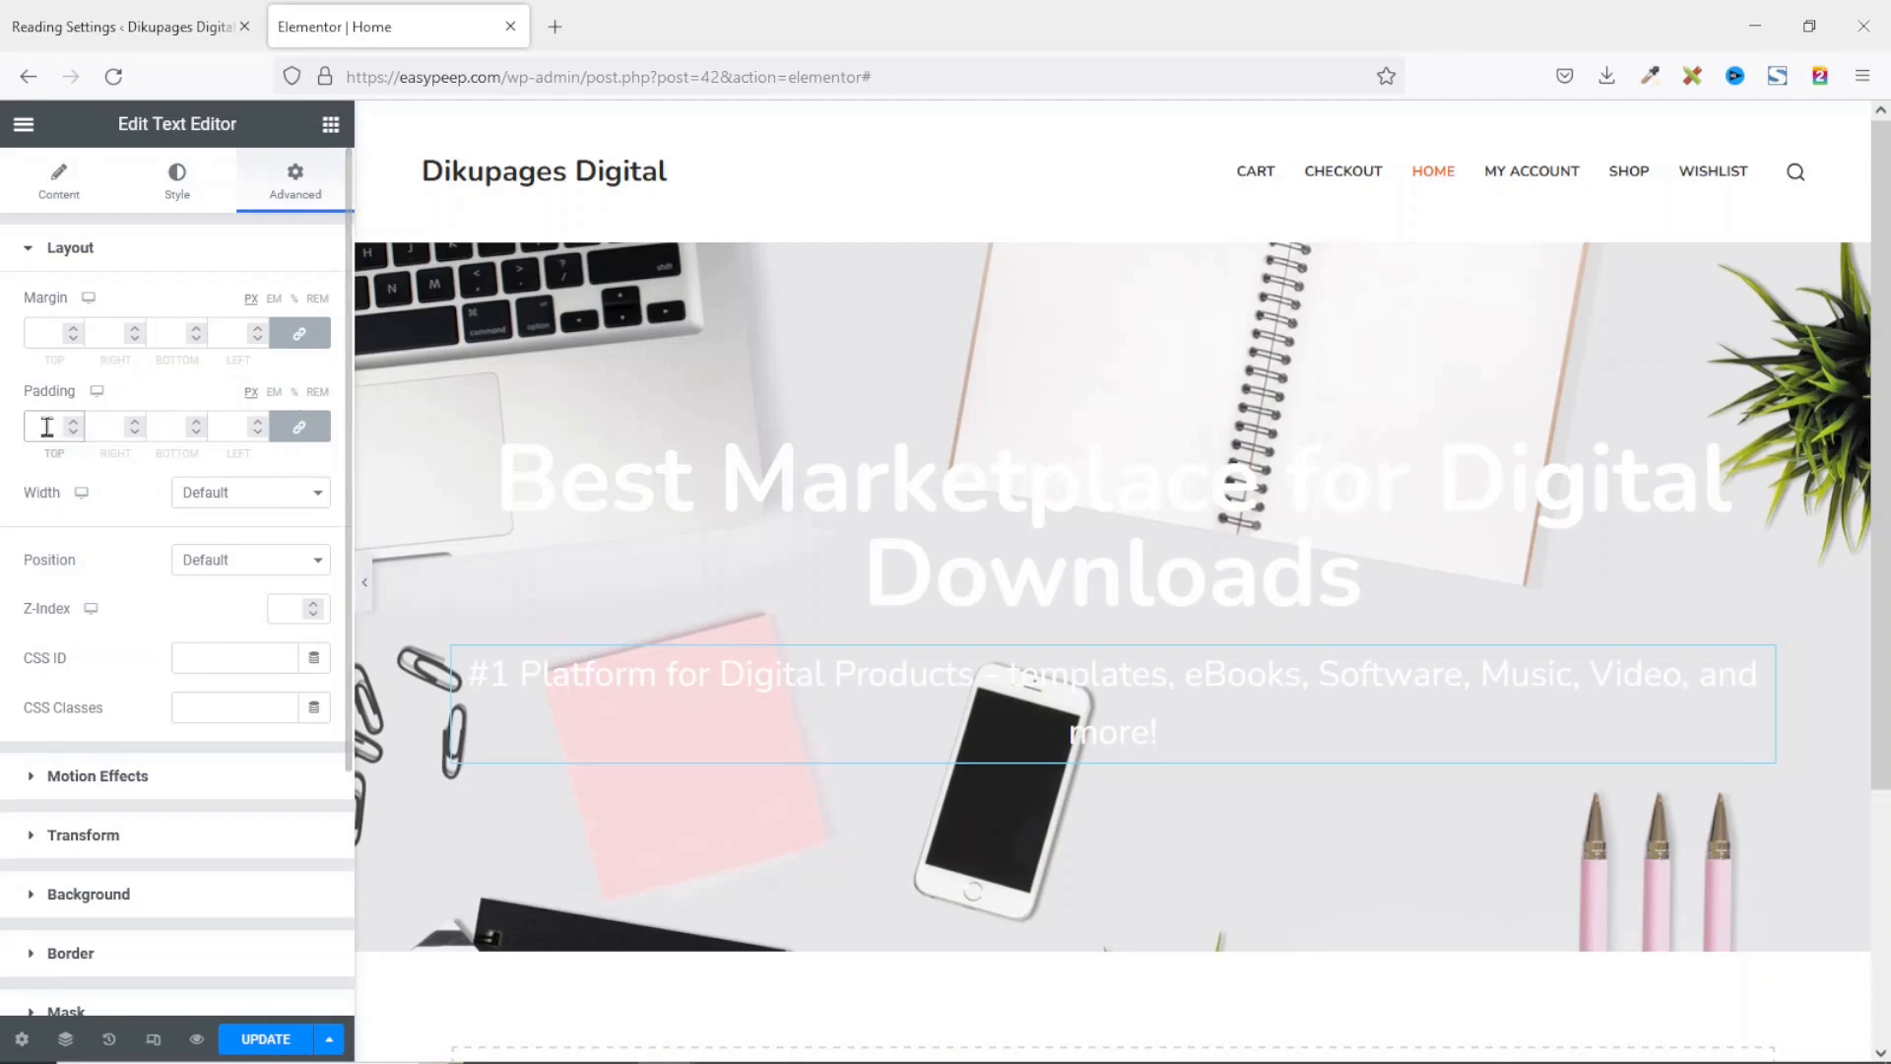
{"action": "type", "text": "100"}
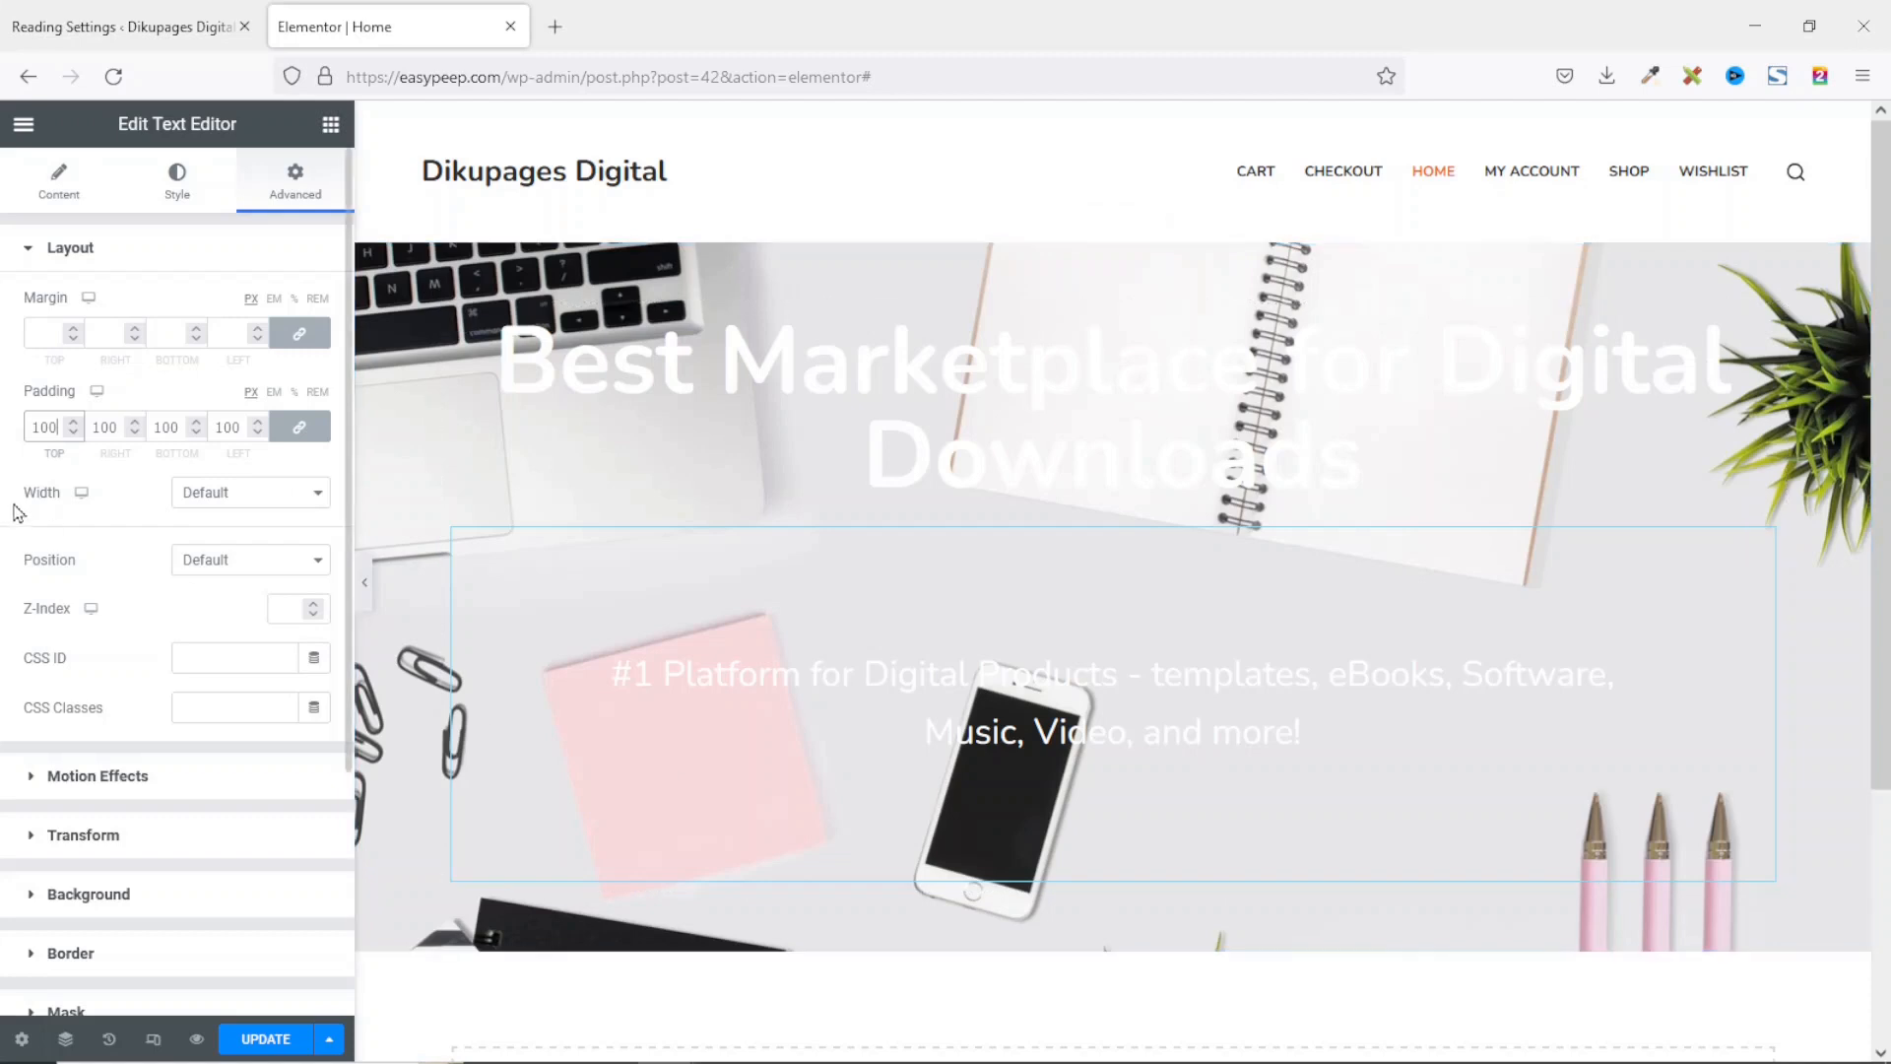
{"action": "key", "text": "BackSpace"}
{"action": "key", "text": "BackSpace"}
{"action": "key", "text": "BackSpace"}
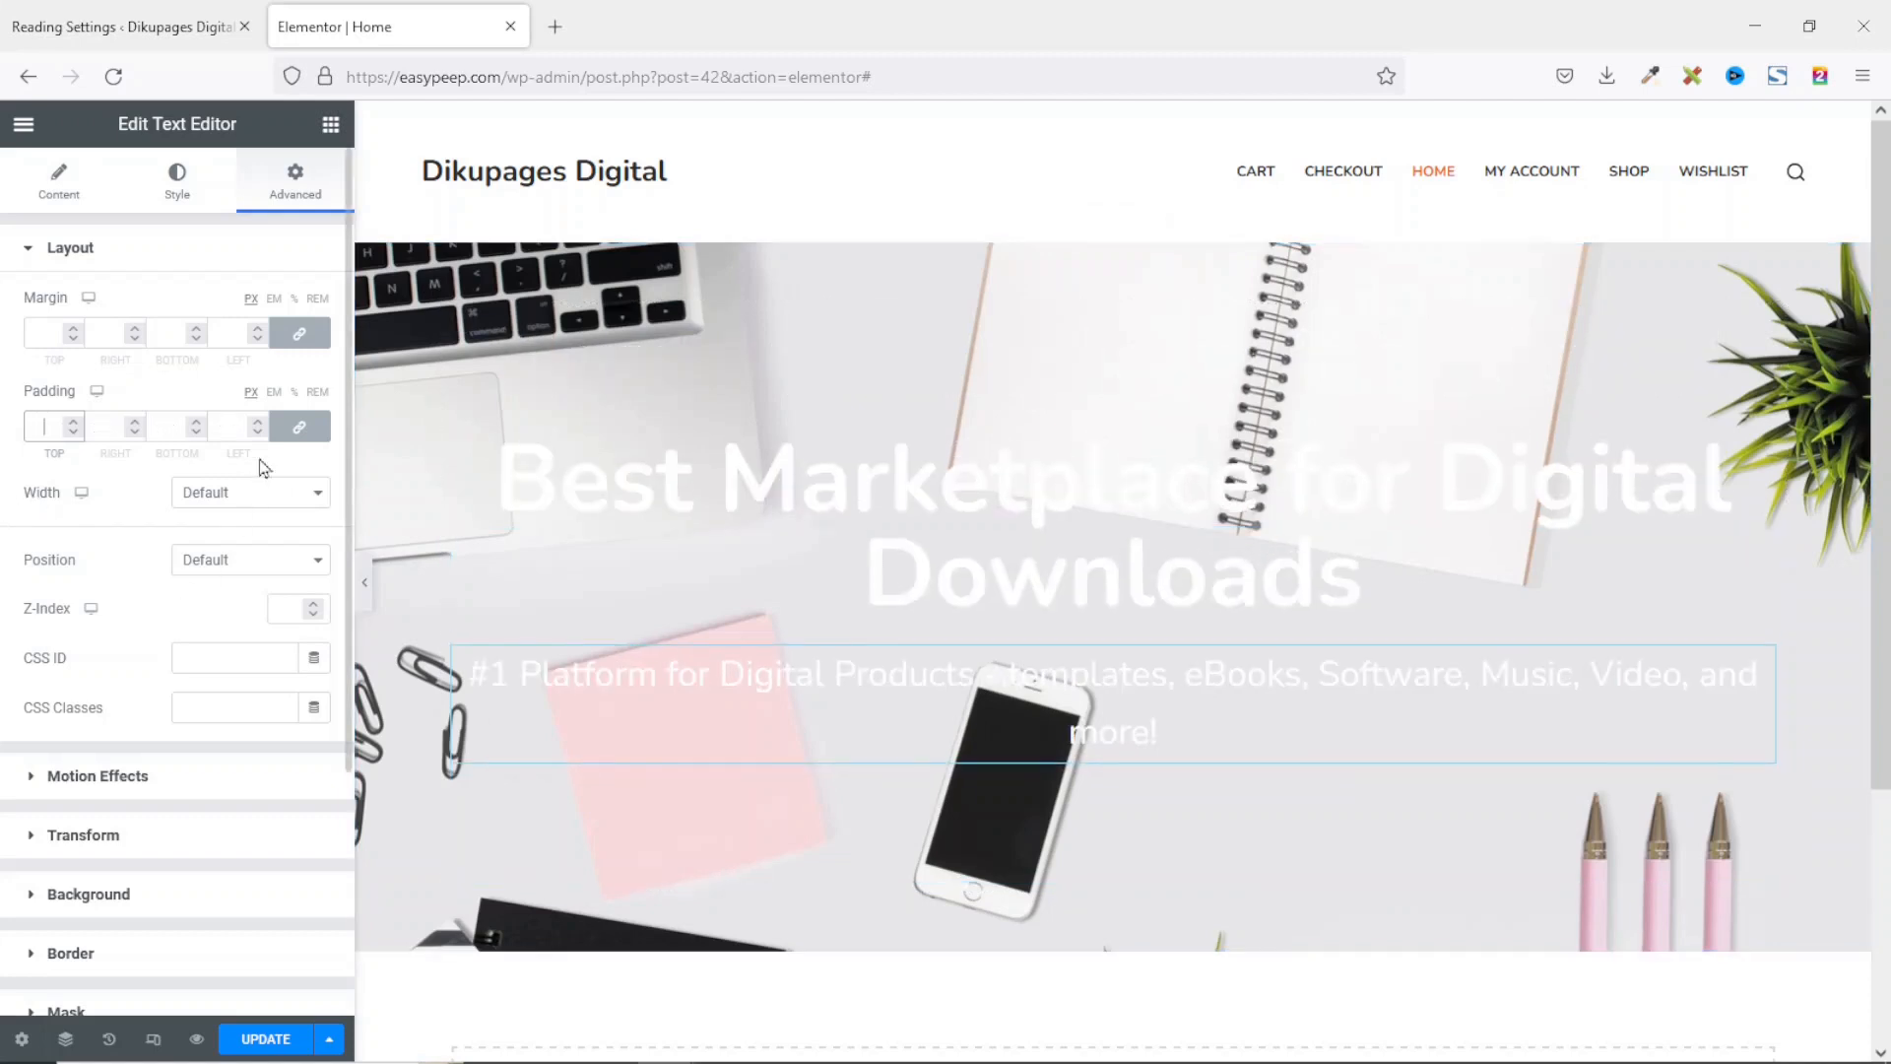
Step: Unlink the Text Editor widget's padding values and set both the right and left padding to 200 px
{"action": "left_click", "coordinate": [292, 430]}
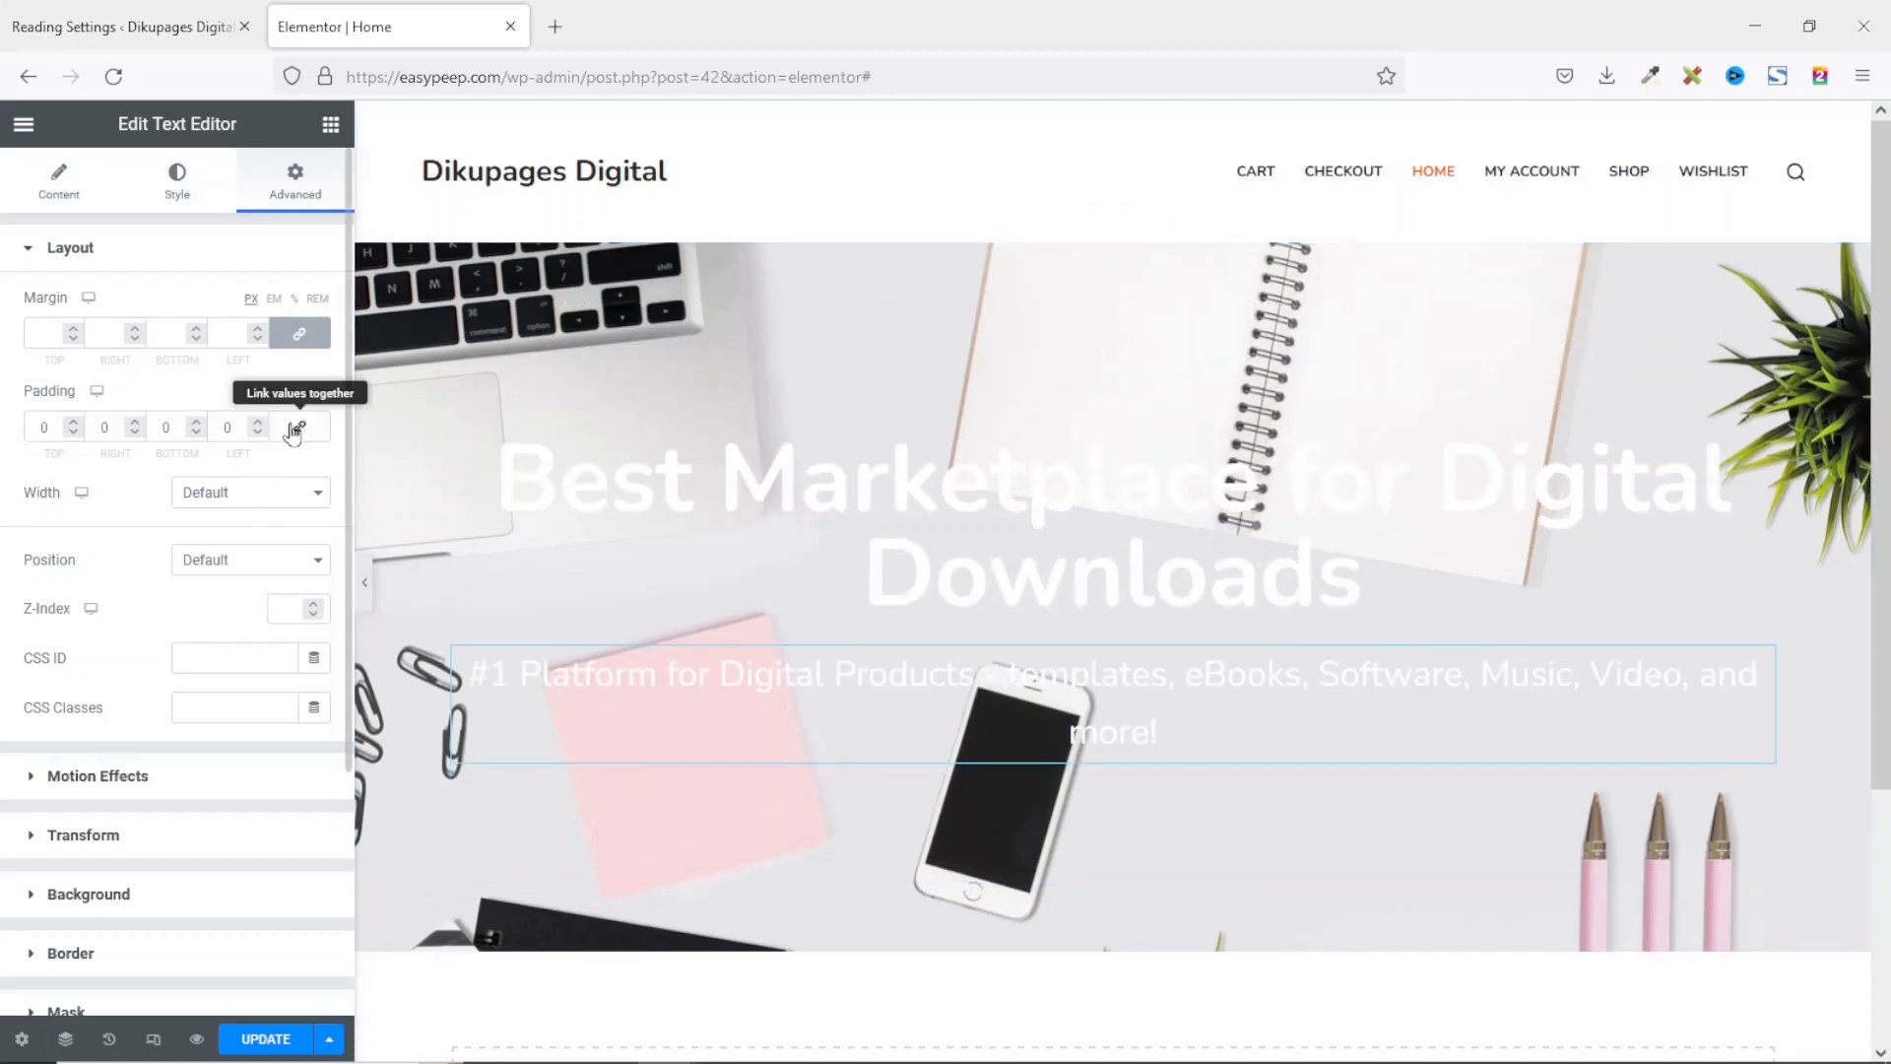
{"action": "double_click", "coordinate": [93, 429]}
{"action": "type", "text": "200"}
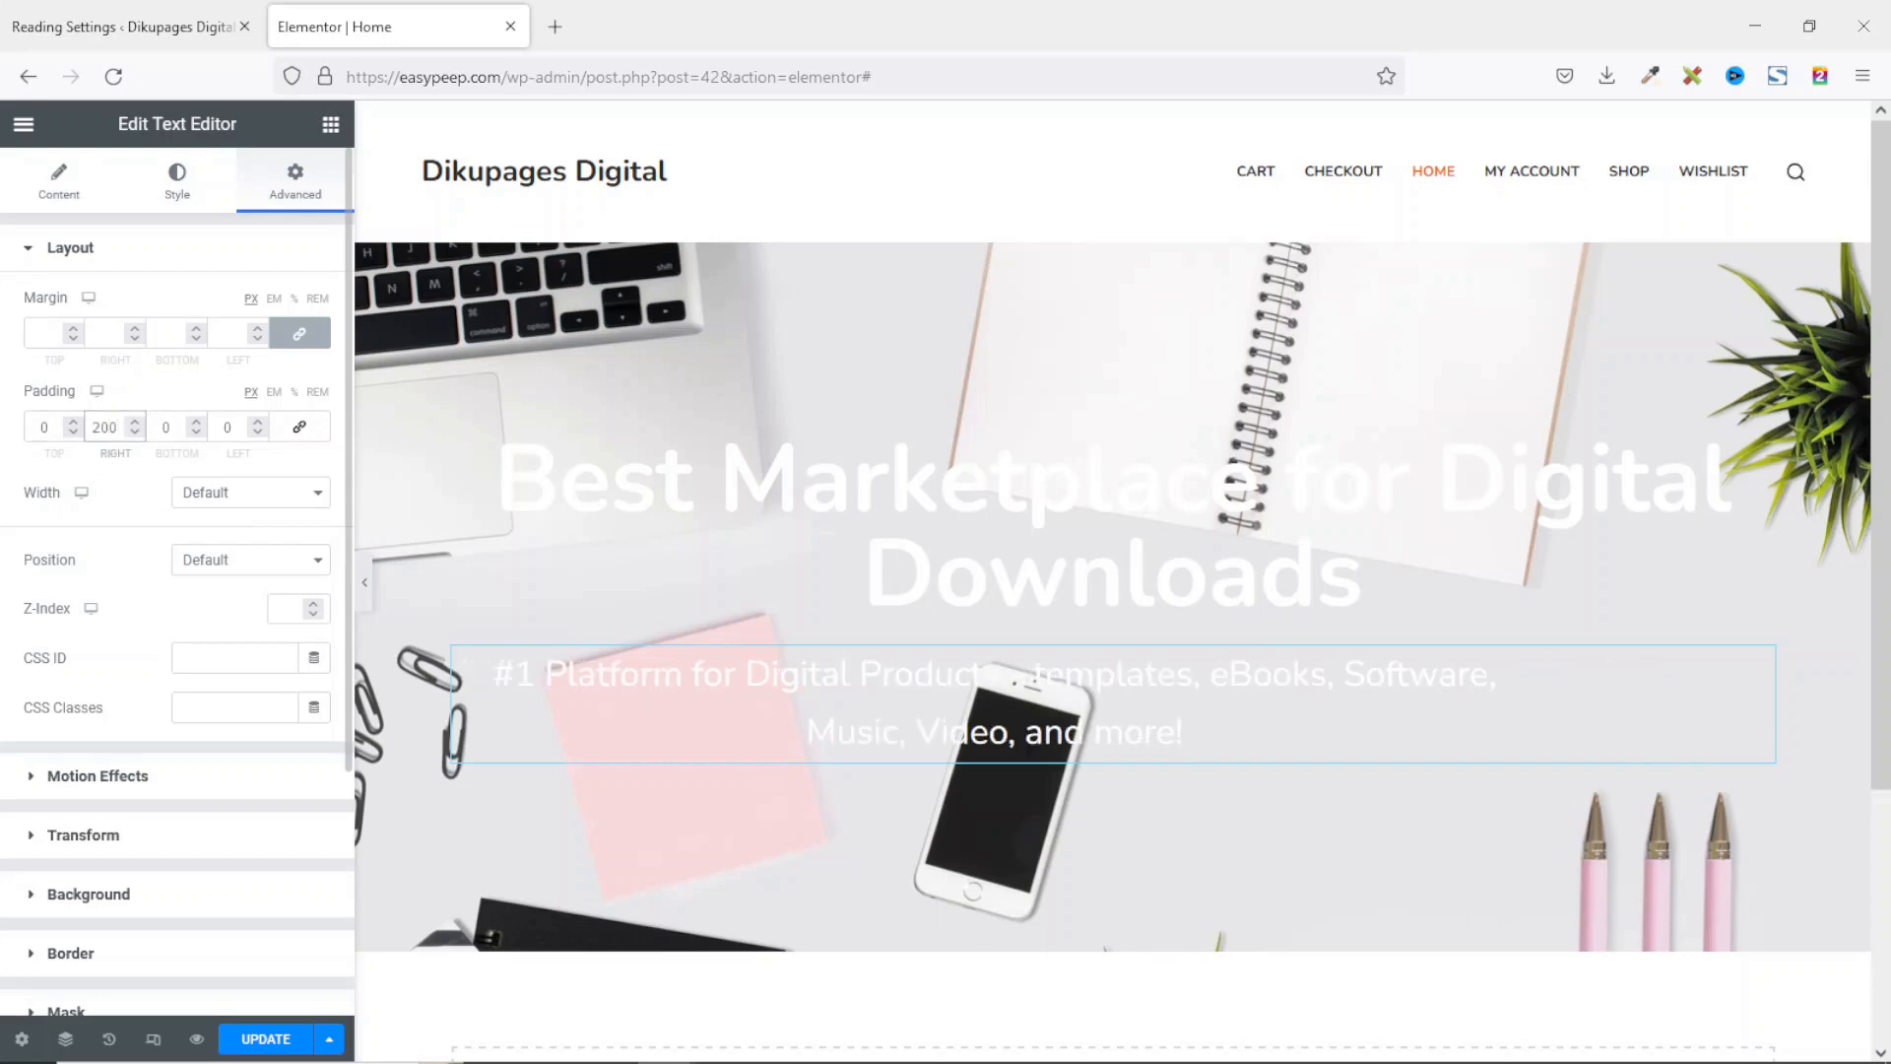
{"action": "double_click", "coordinate": [231, 422]}
{"action": "type", "text": "200"}
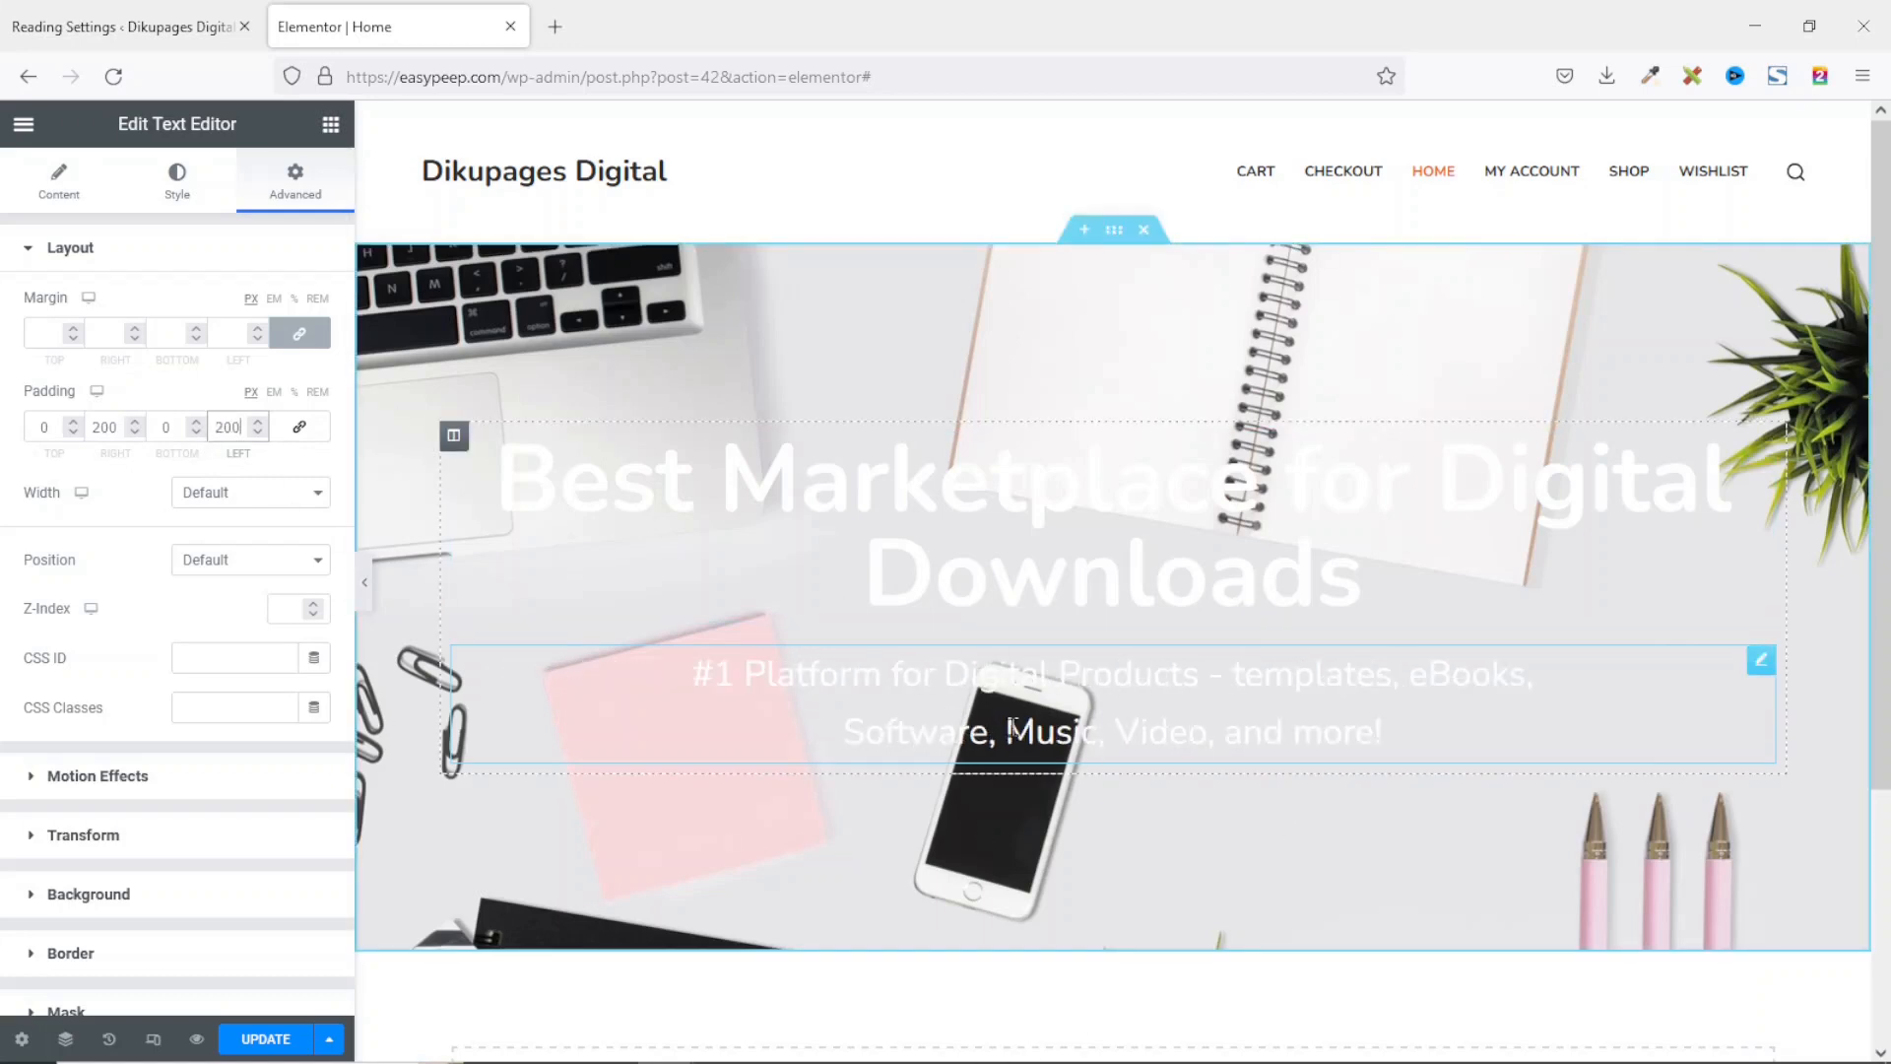
Step: Add a Button widget below the hero text and change its label to "SHOP NOW"
{"action": "left_click", "coordinate": [331, 126]}
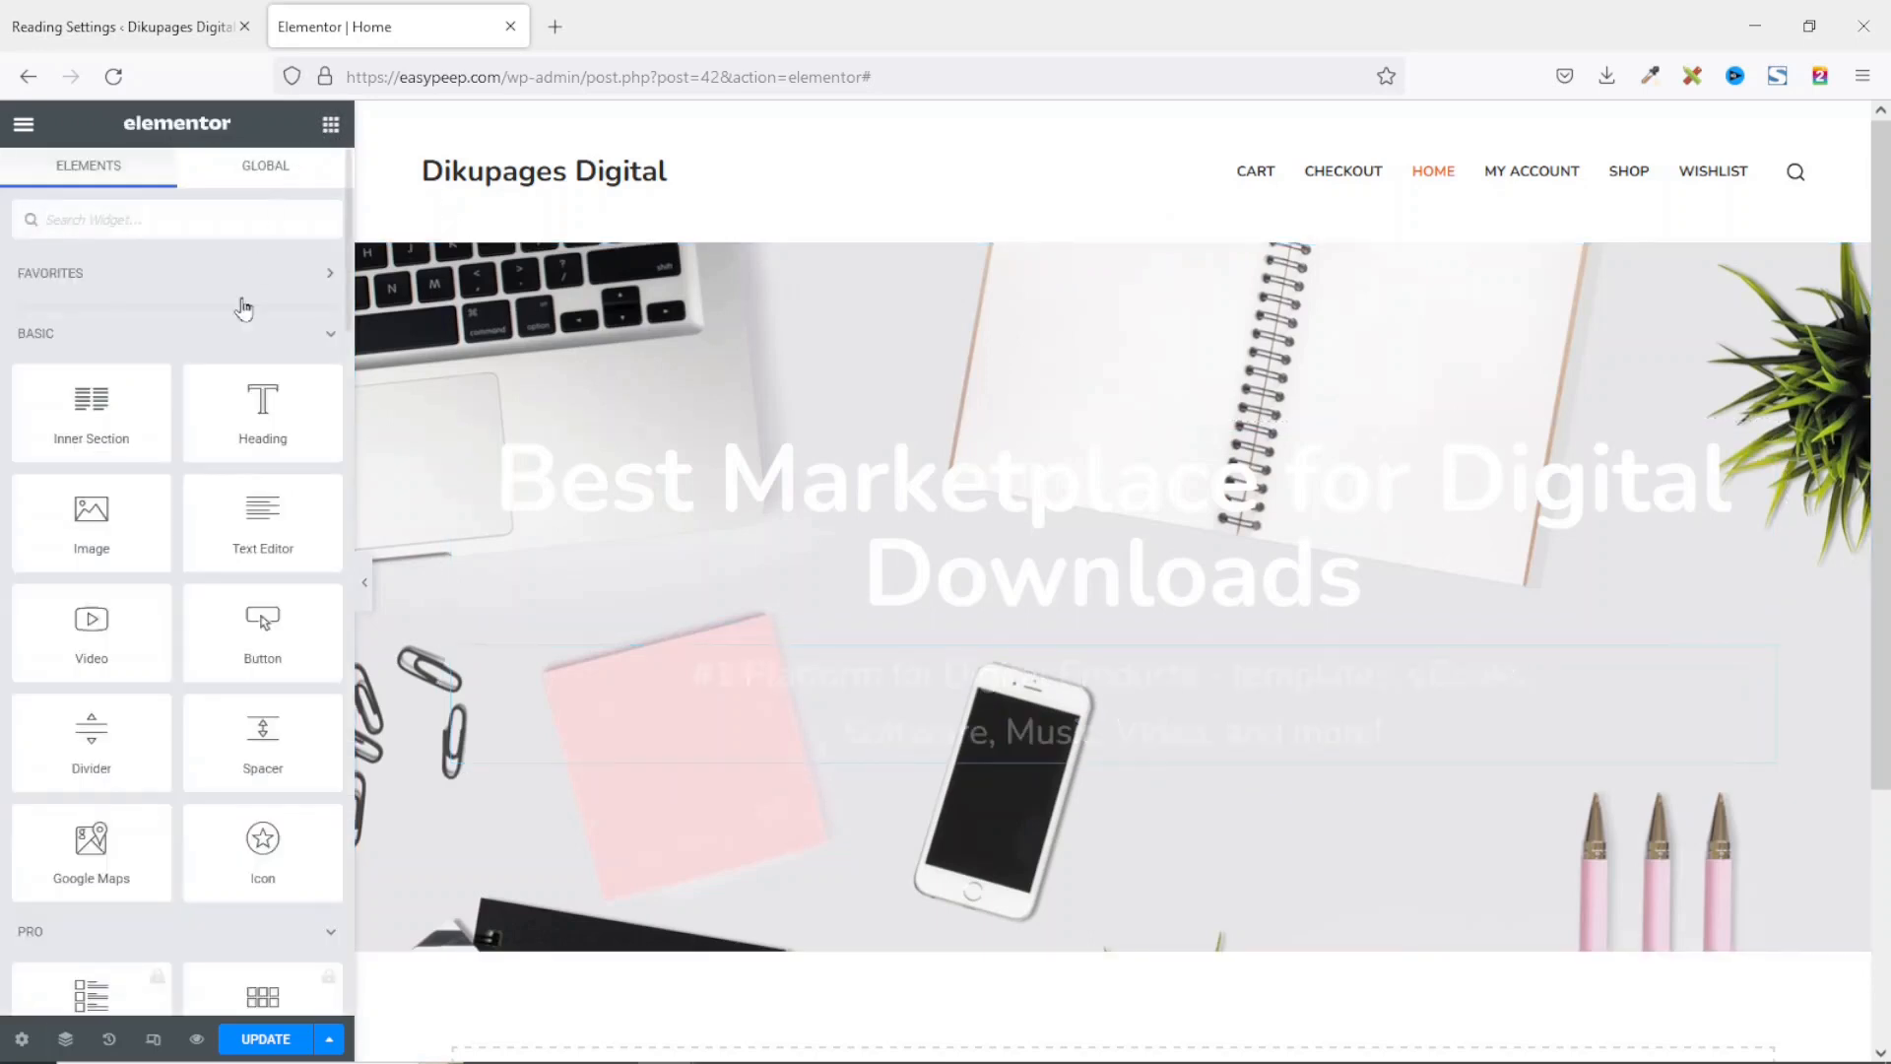
{"action": "left_click_drag", "start_coordinate": [245, 622], "coordinate": [1058, 751]}
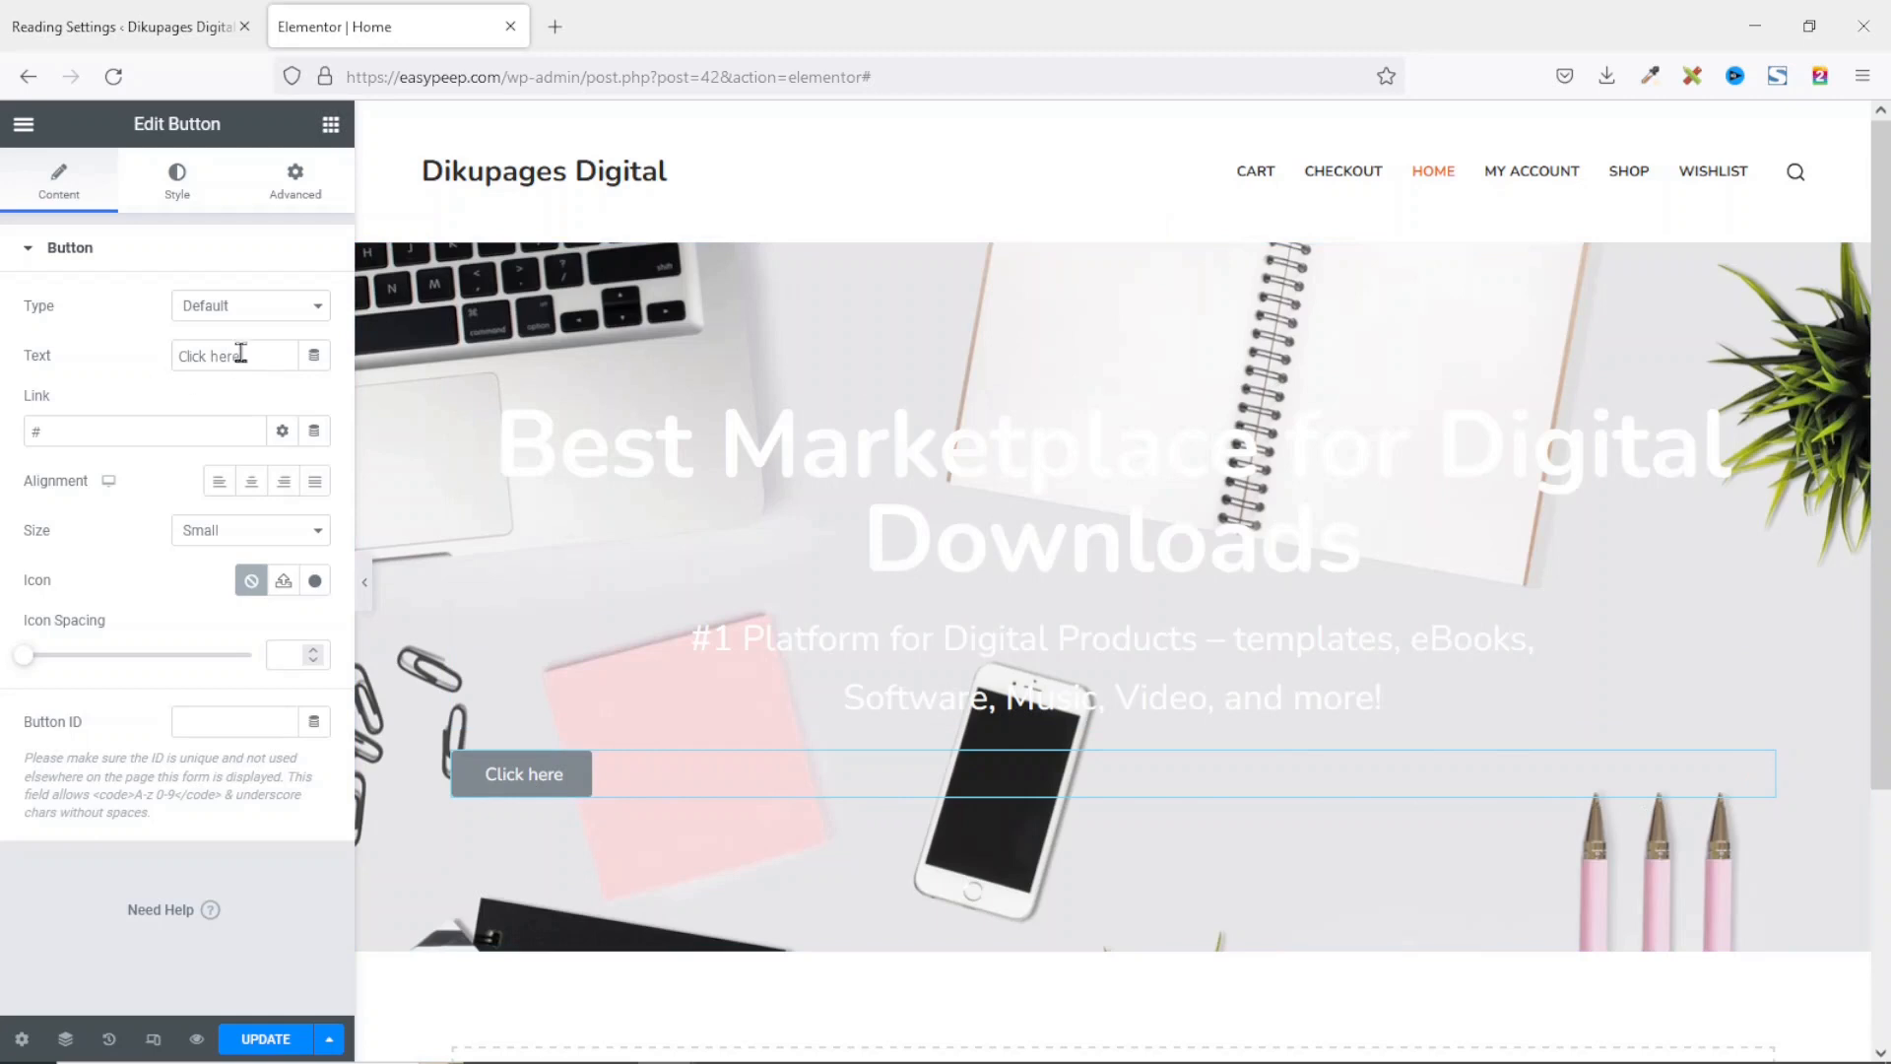
{"action": "left_click_drag", "start_coordinate": [263, 354], "coordinate": [158, 354]}
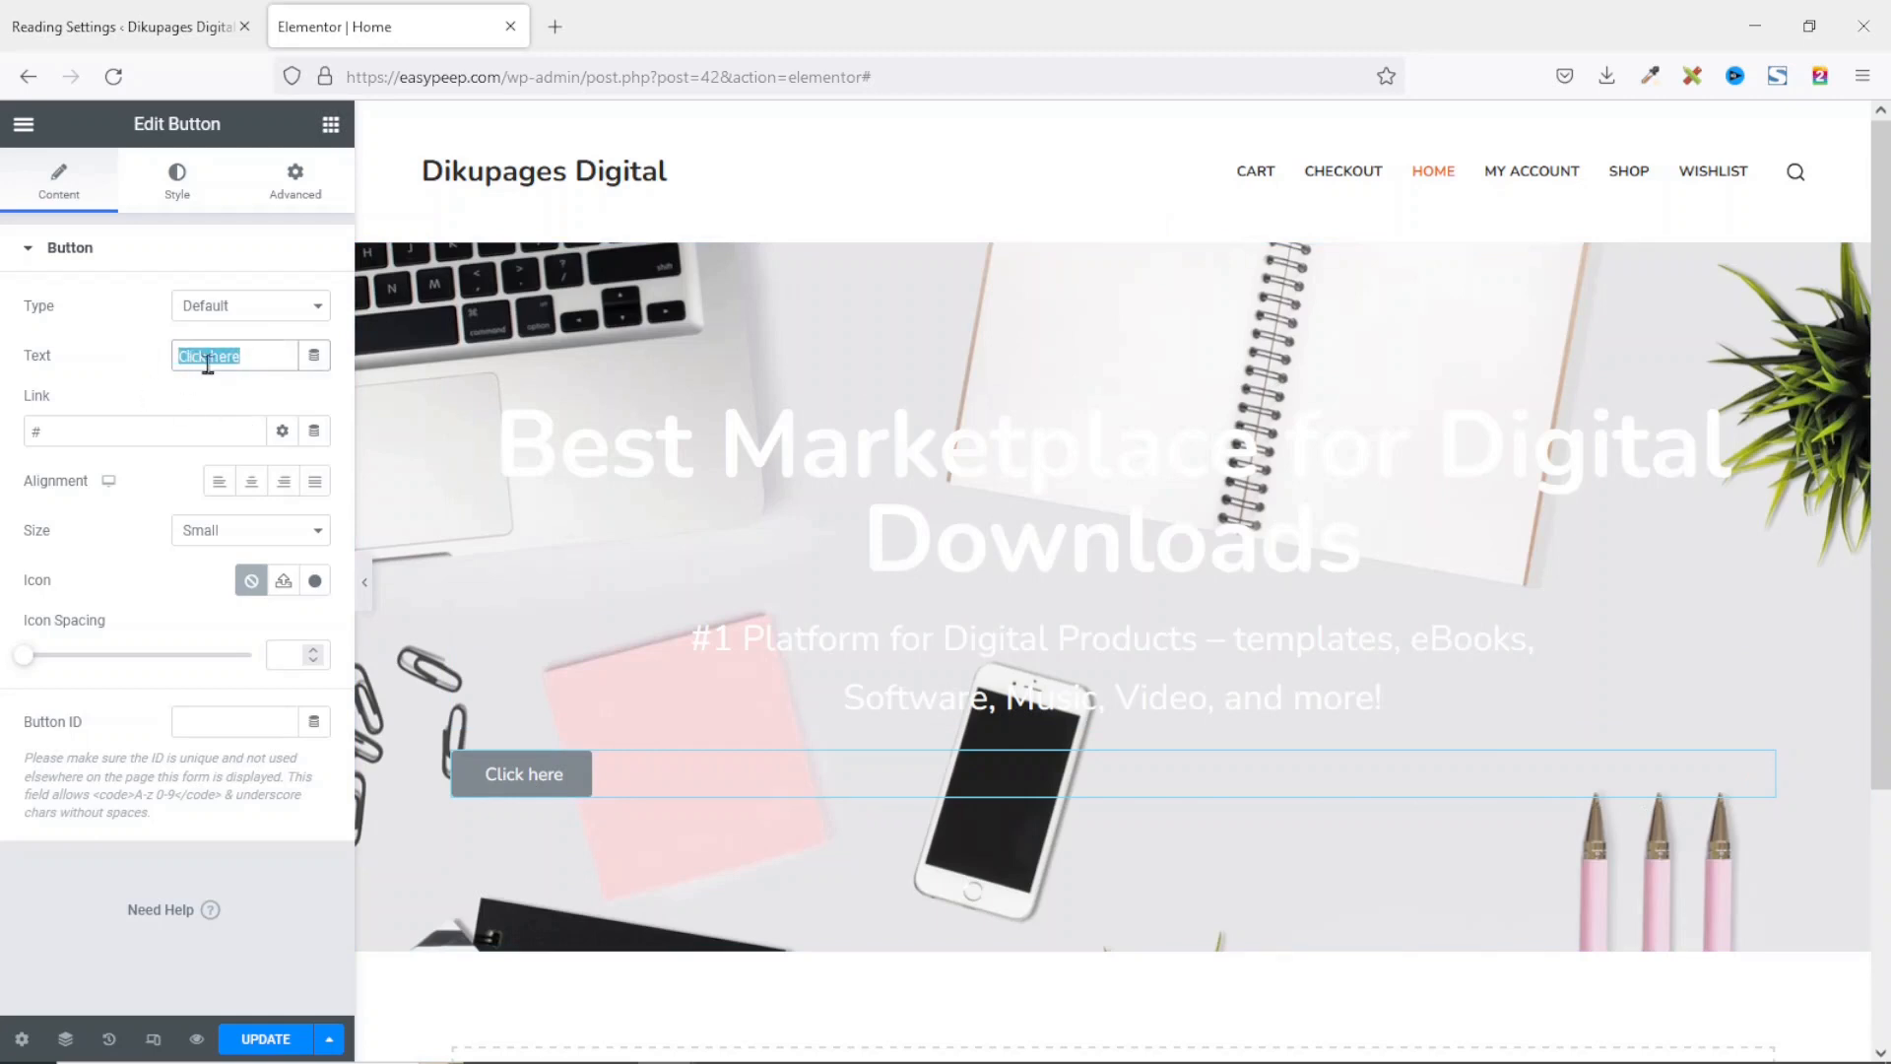
{"action": "type", "text": "SHO"}
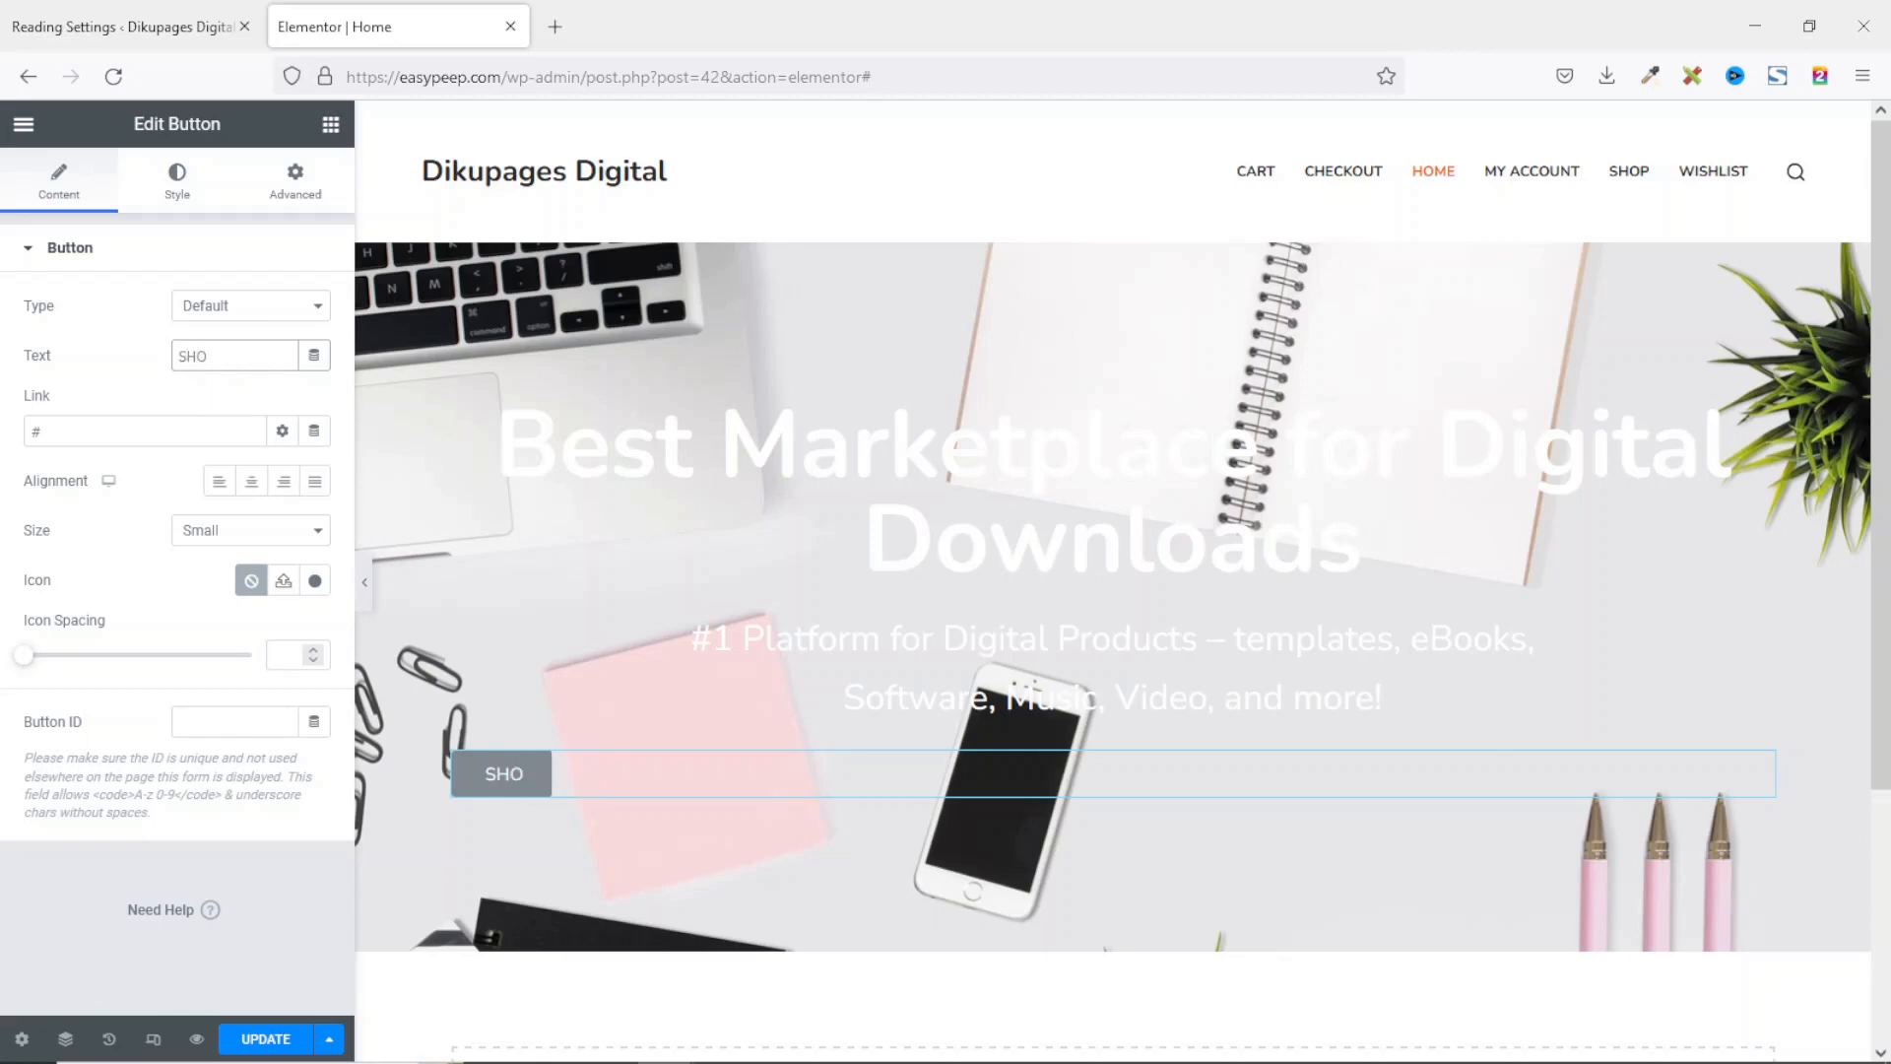
{"action": "type", "text": "P NOW"}
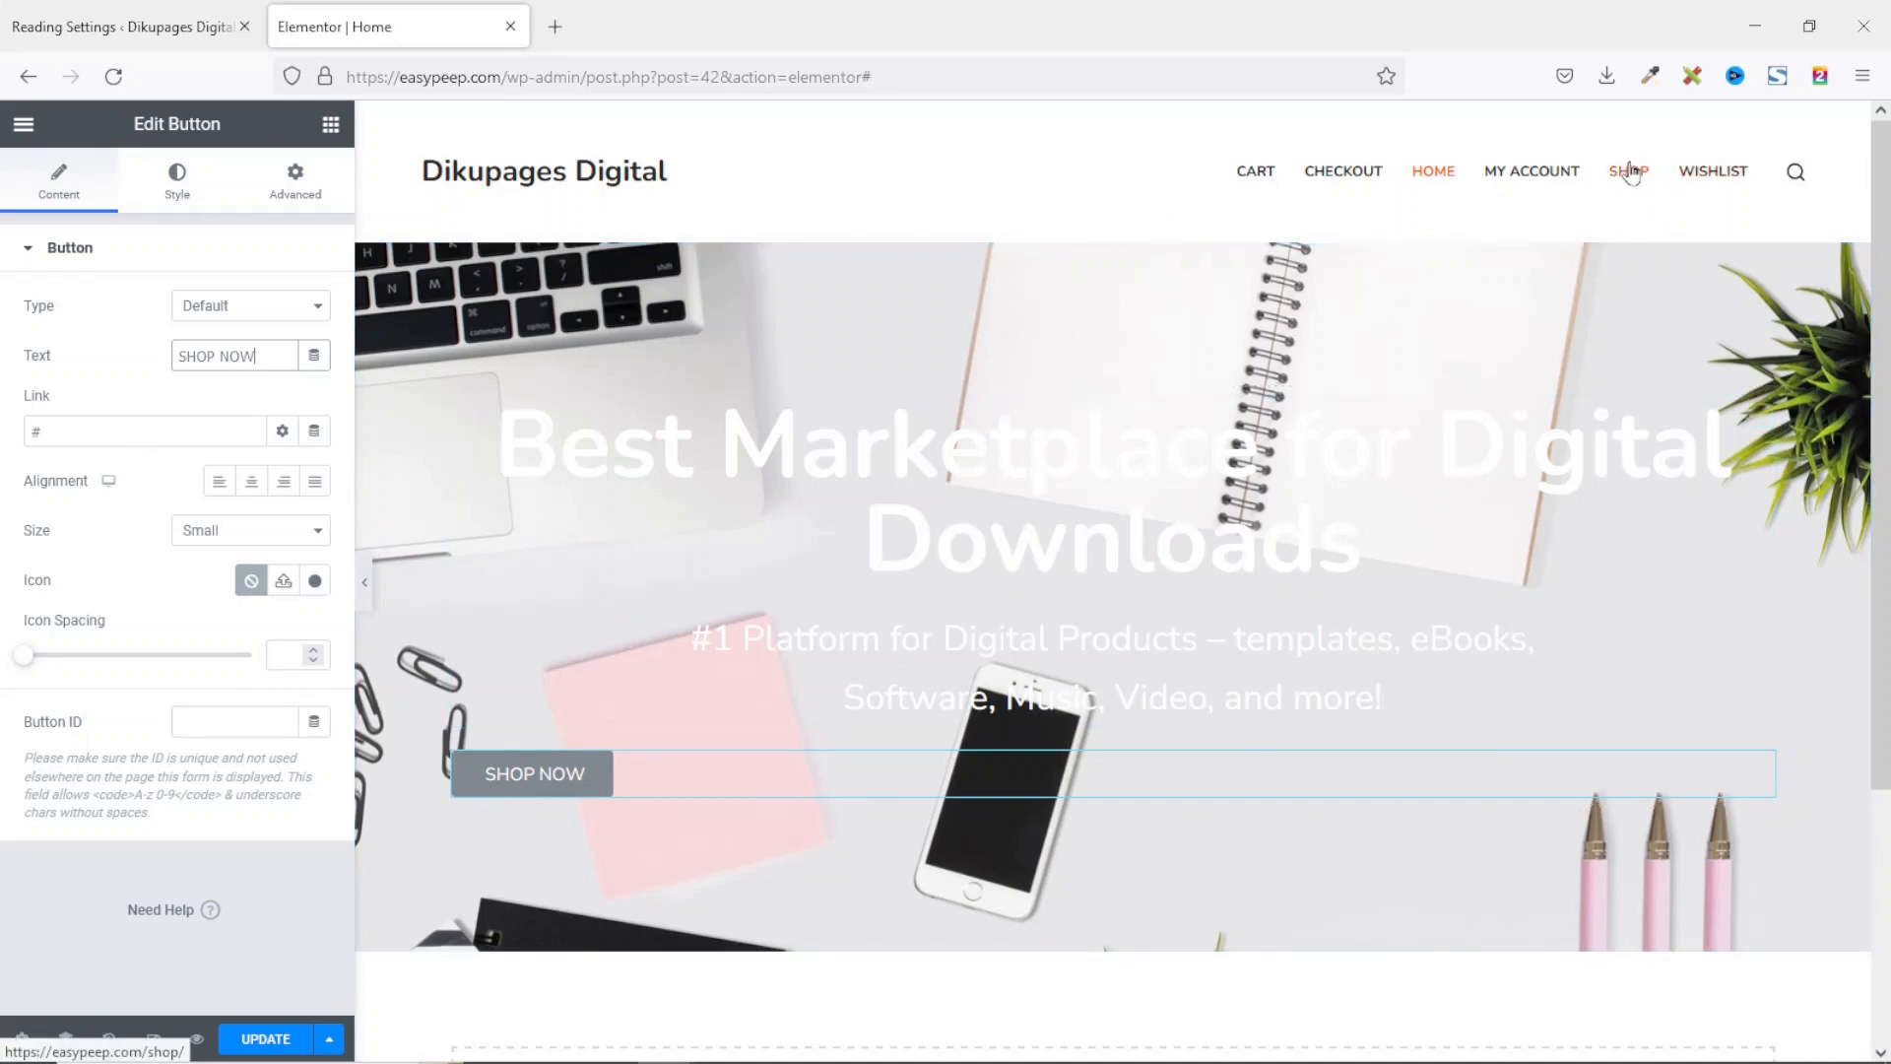
Step: Replace the SHOP NOW button's placeholder link with the site's Shop page
{"action": "left_click", "coordinate": [106, 432]}
{"action": "key", "text": "BackSpace"}
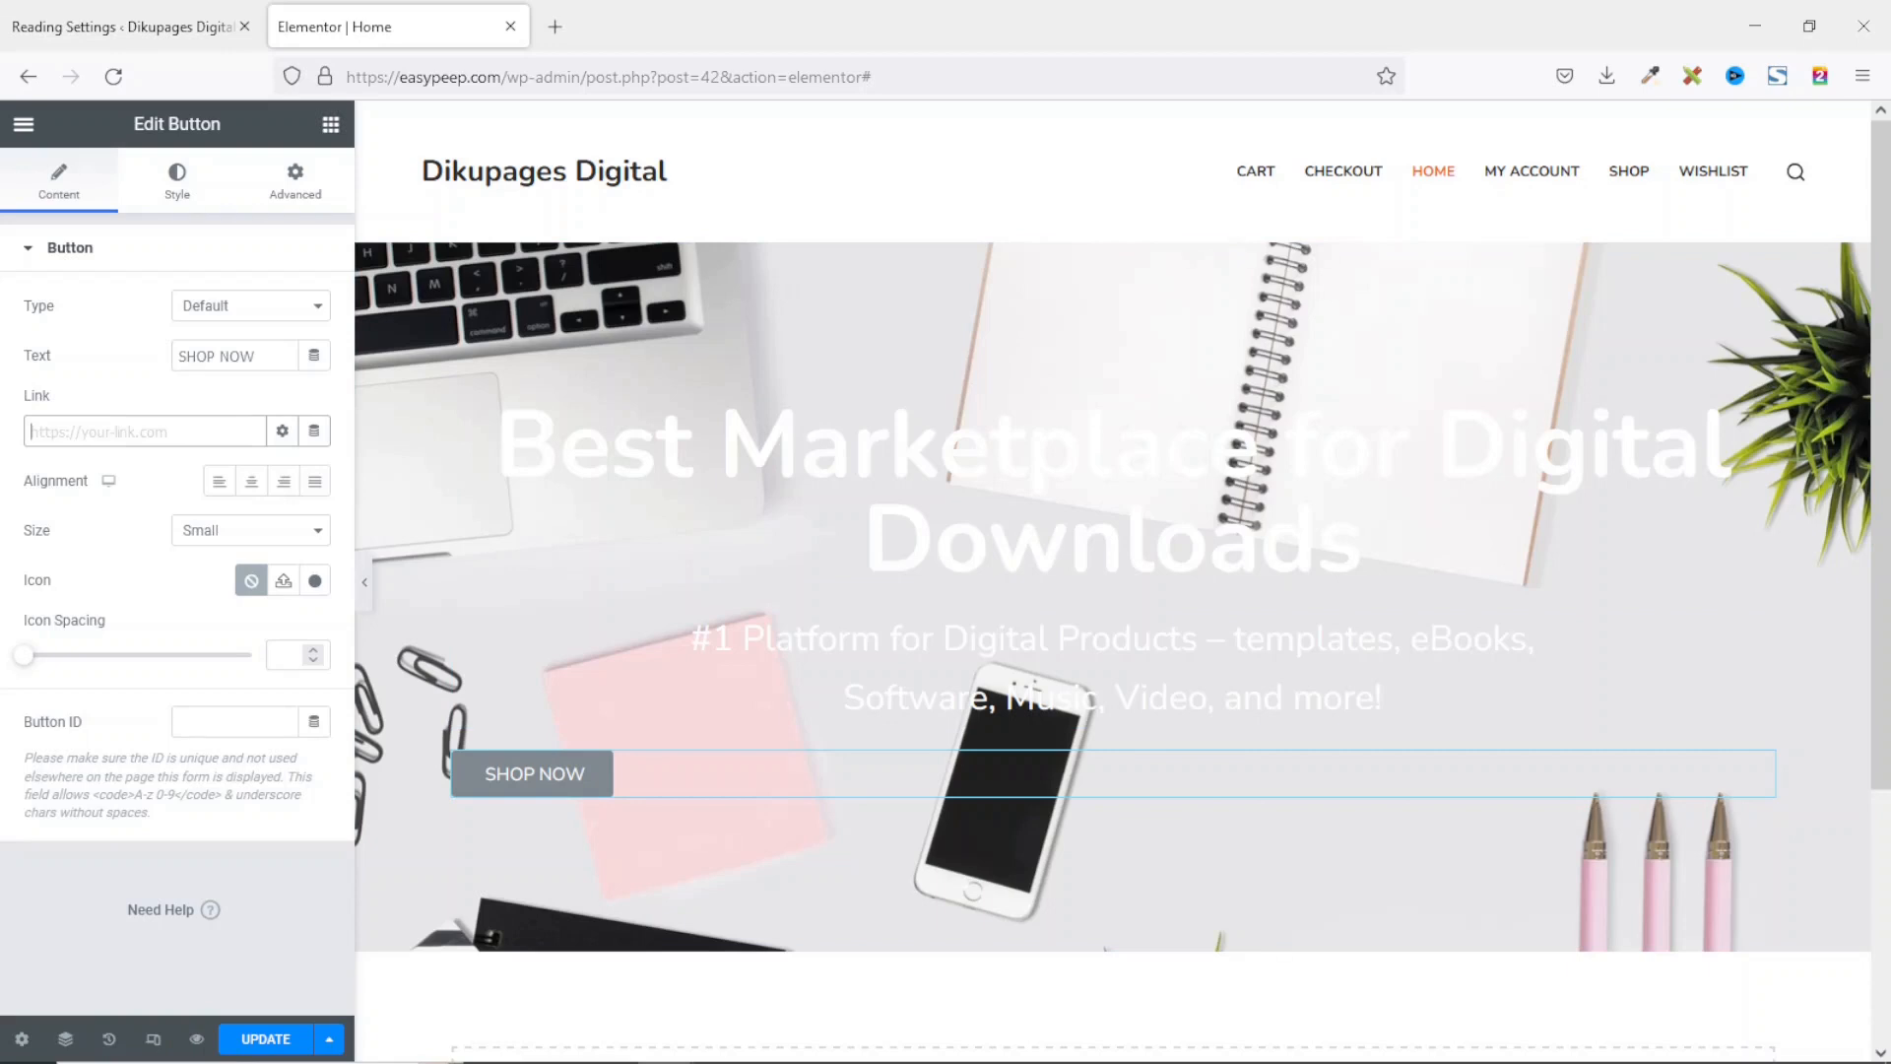
{"action": "type", "text": "shop"}
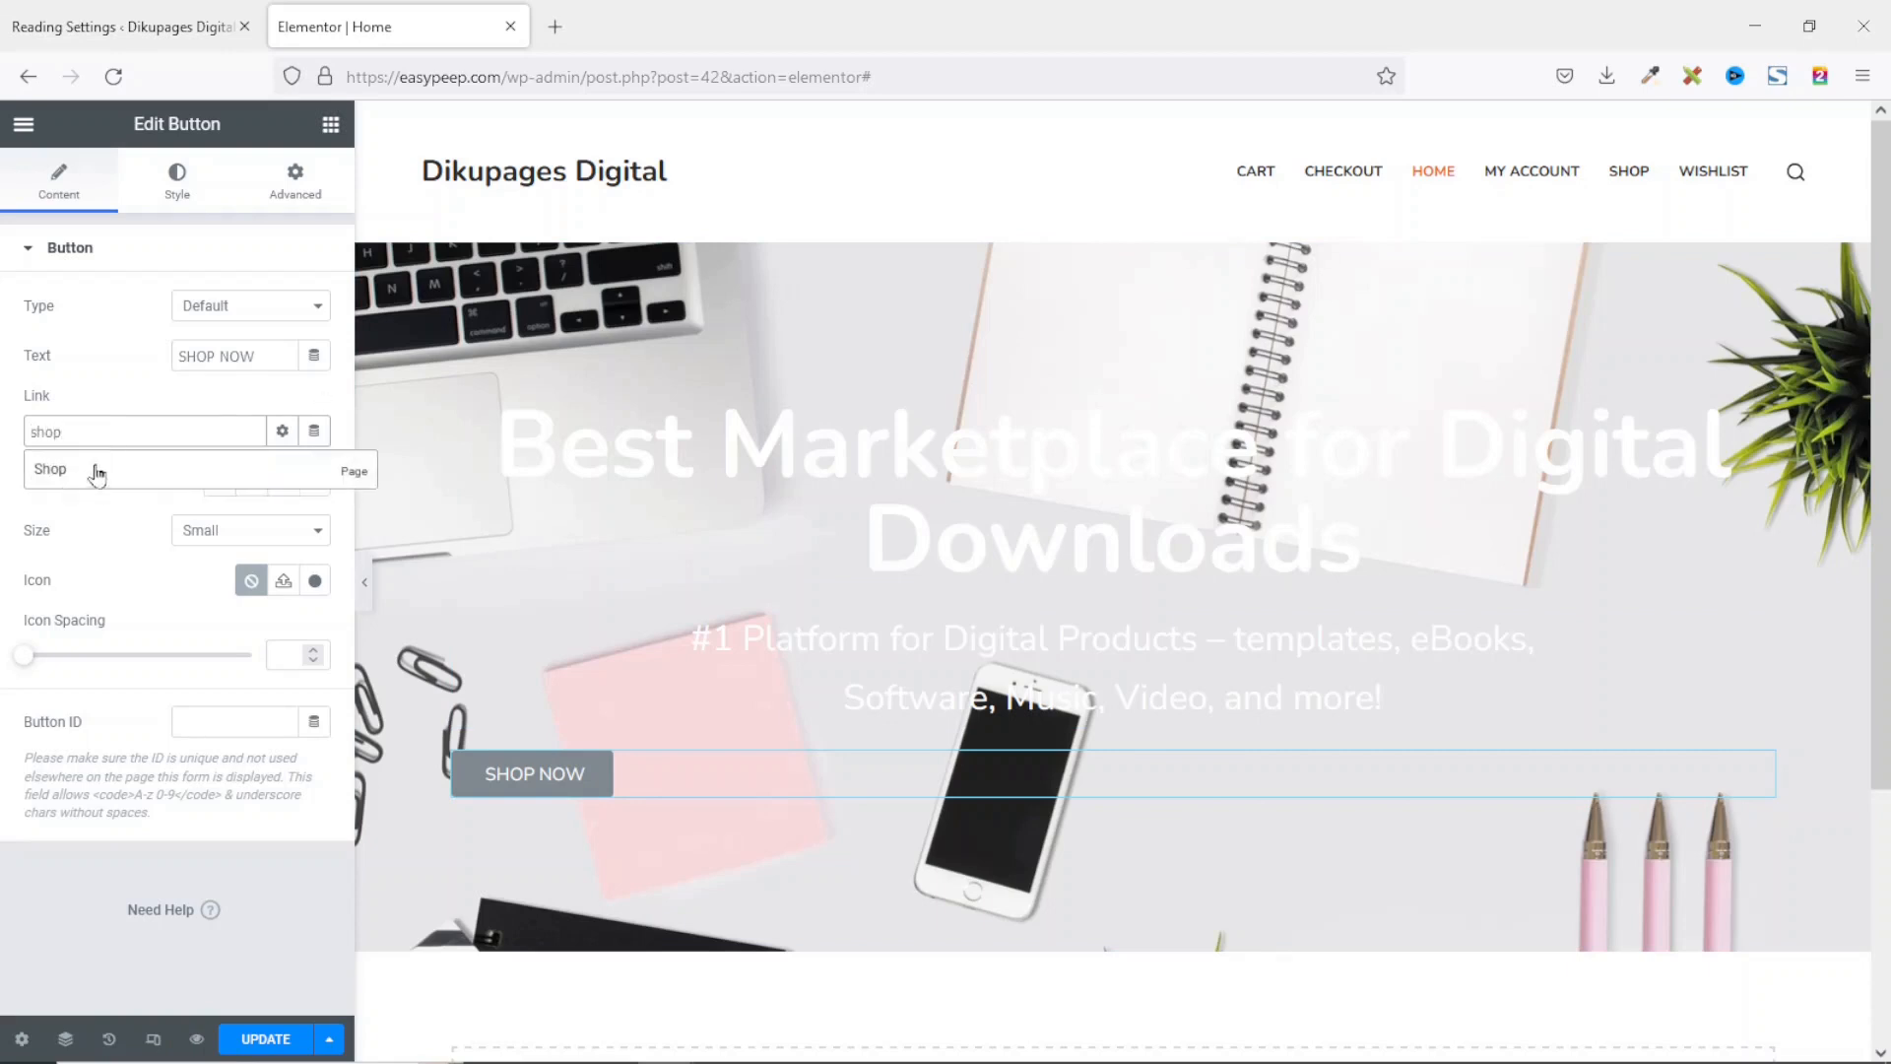
{"action": "left_click", "coordinate": [74, 478]}
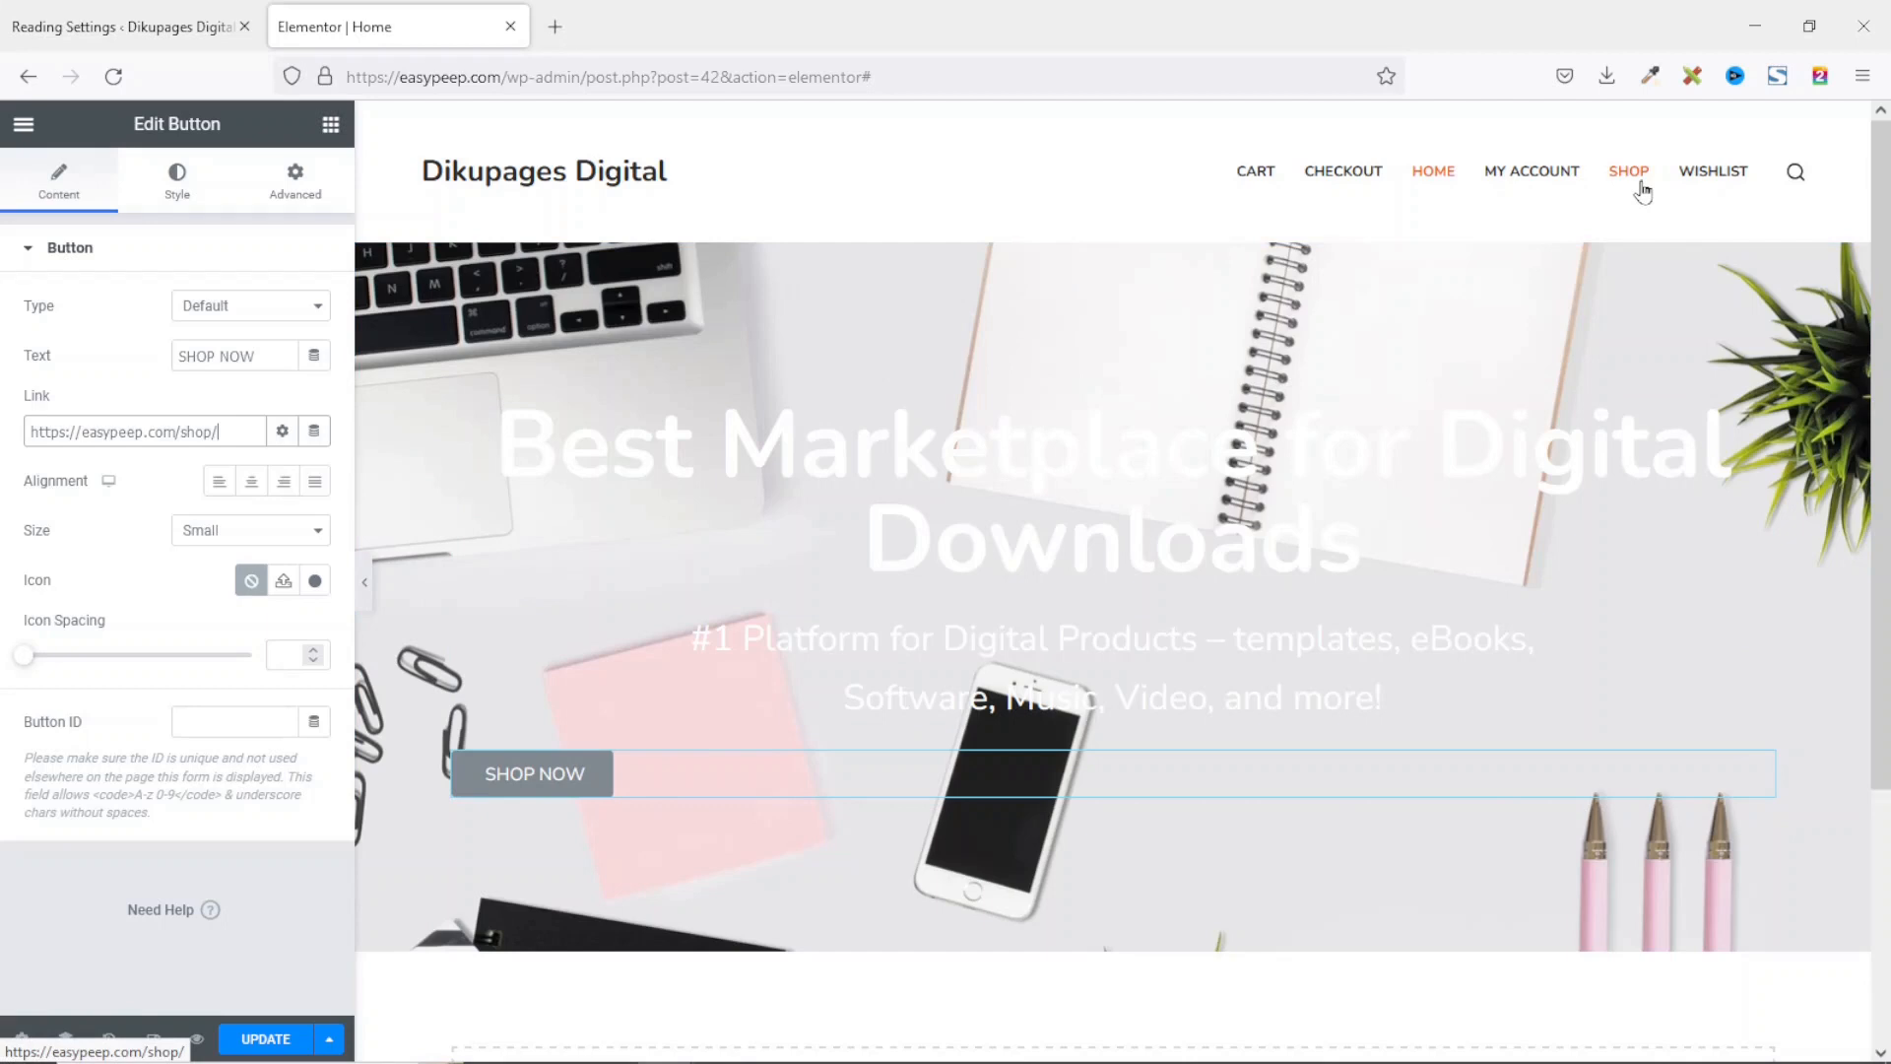
Step: Center the SHOP NOW button and set its size to Medium
{"action": "left_click", "coordinate": [251, 481]}
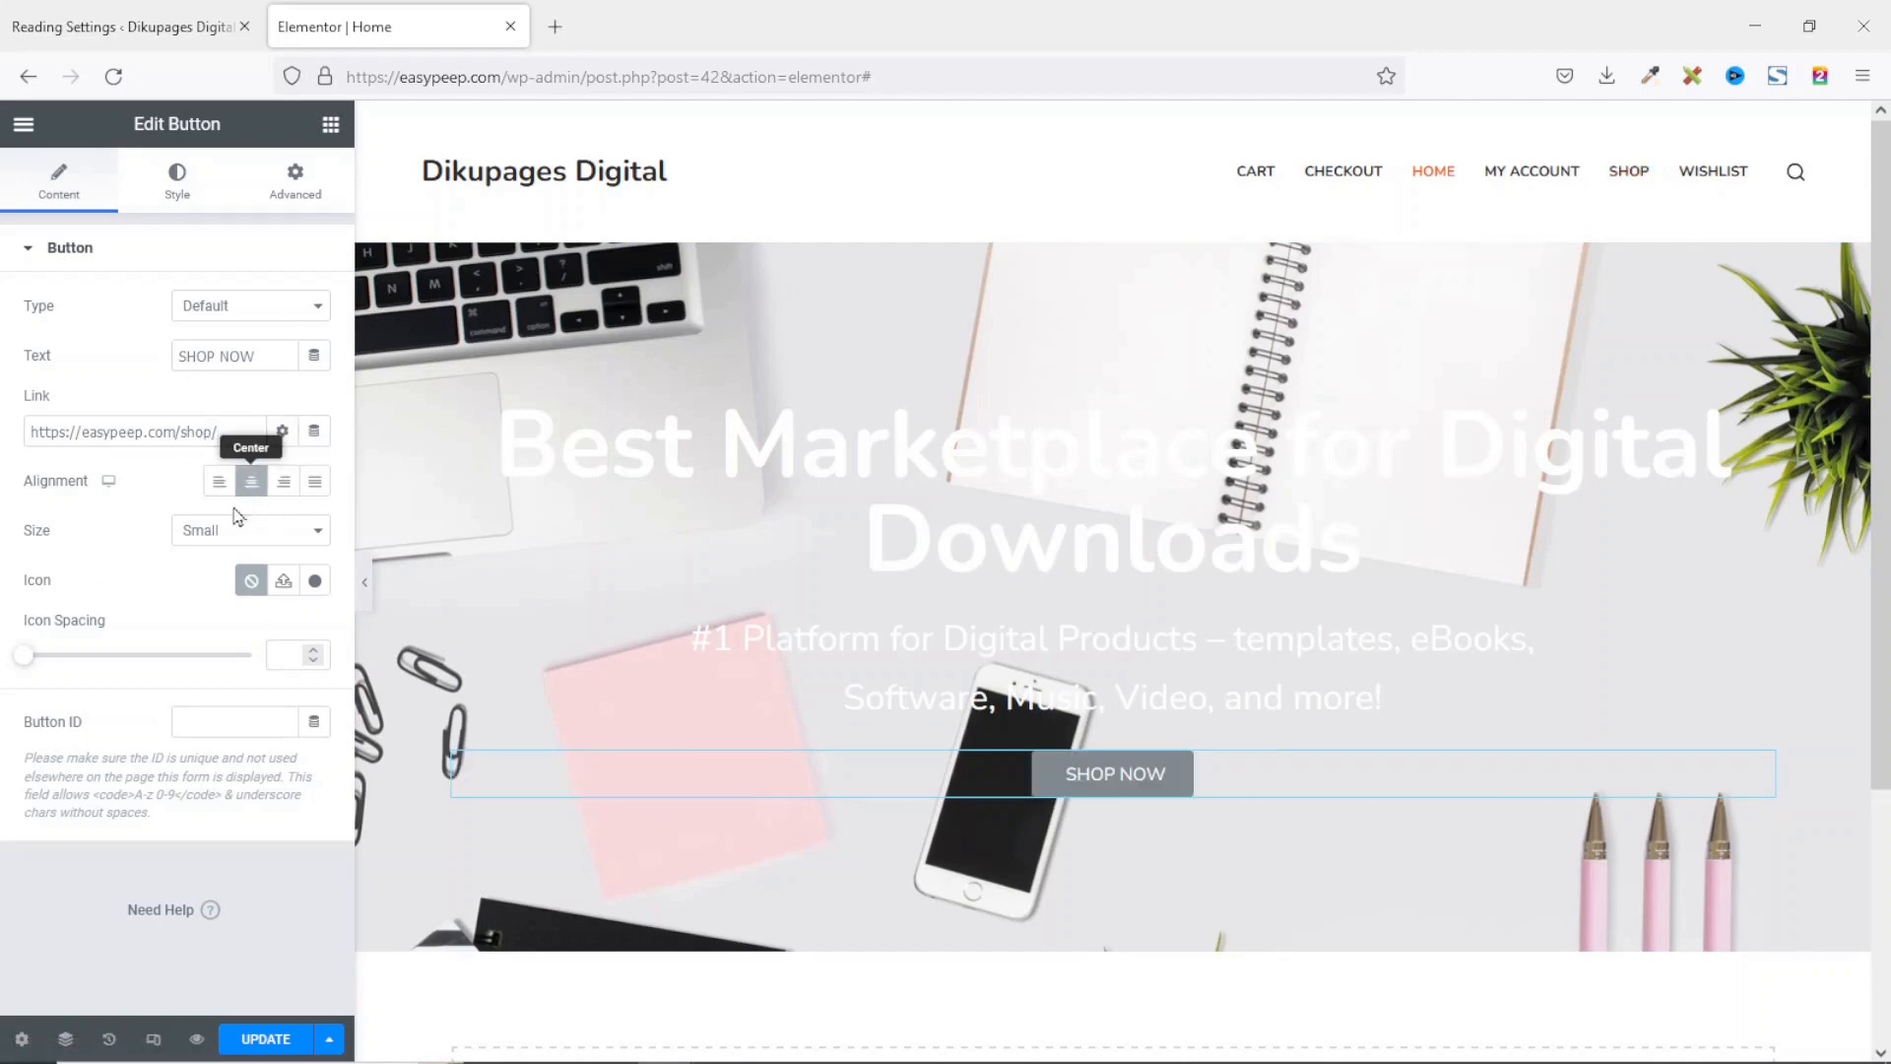
{"action": "left_click", "coordinate": [252, 542]}
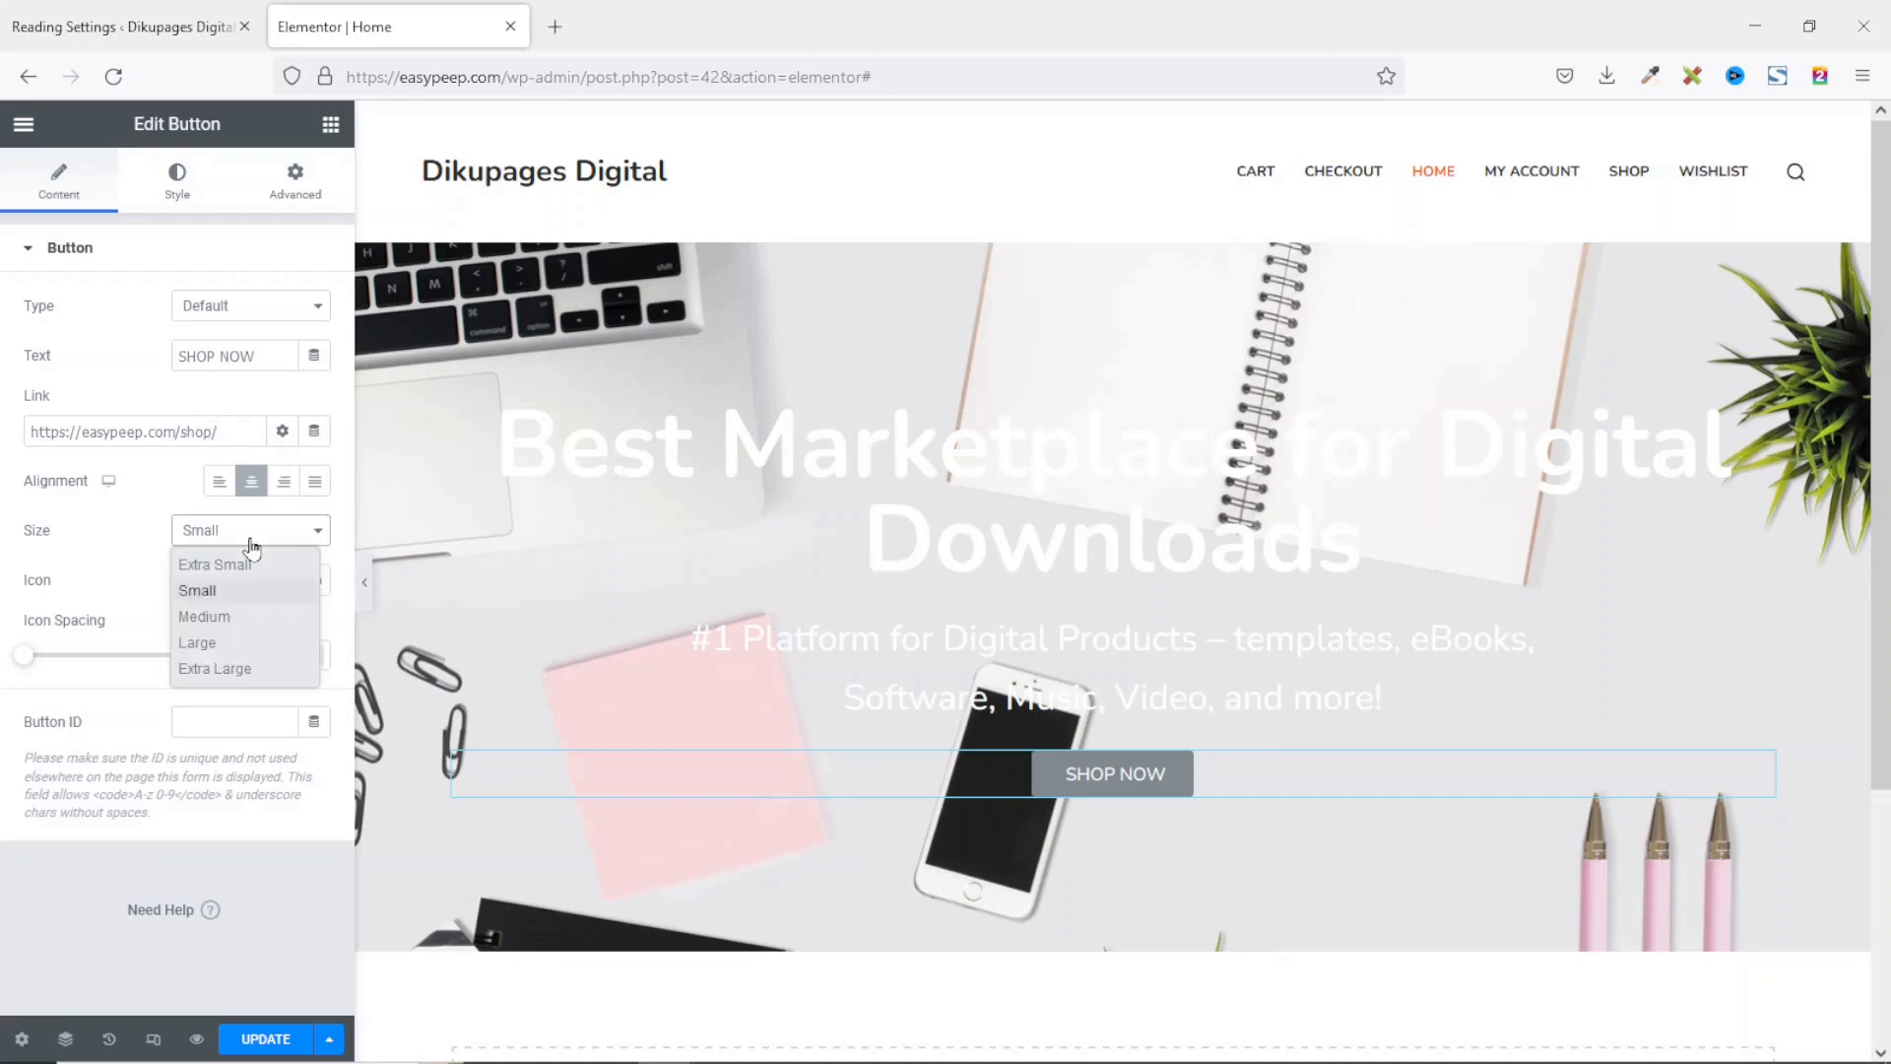
{"action": "left_click", "coordinate": [245, 618]}
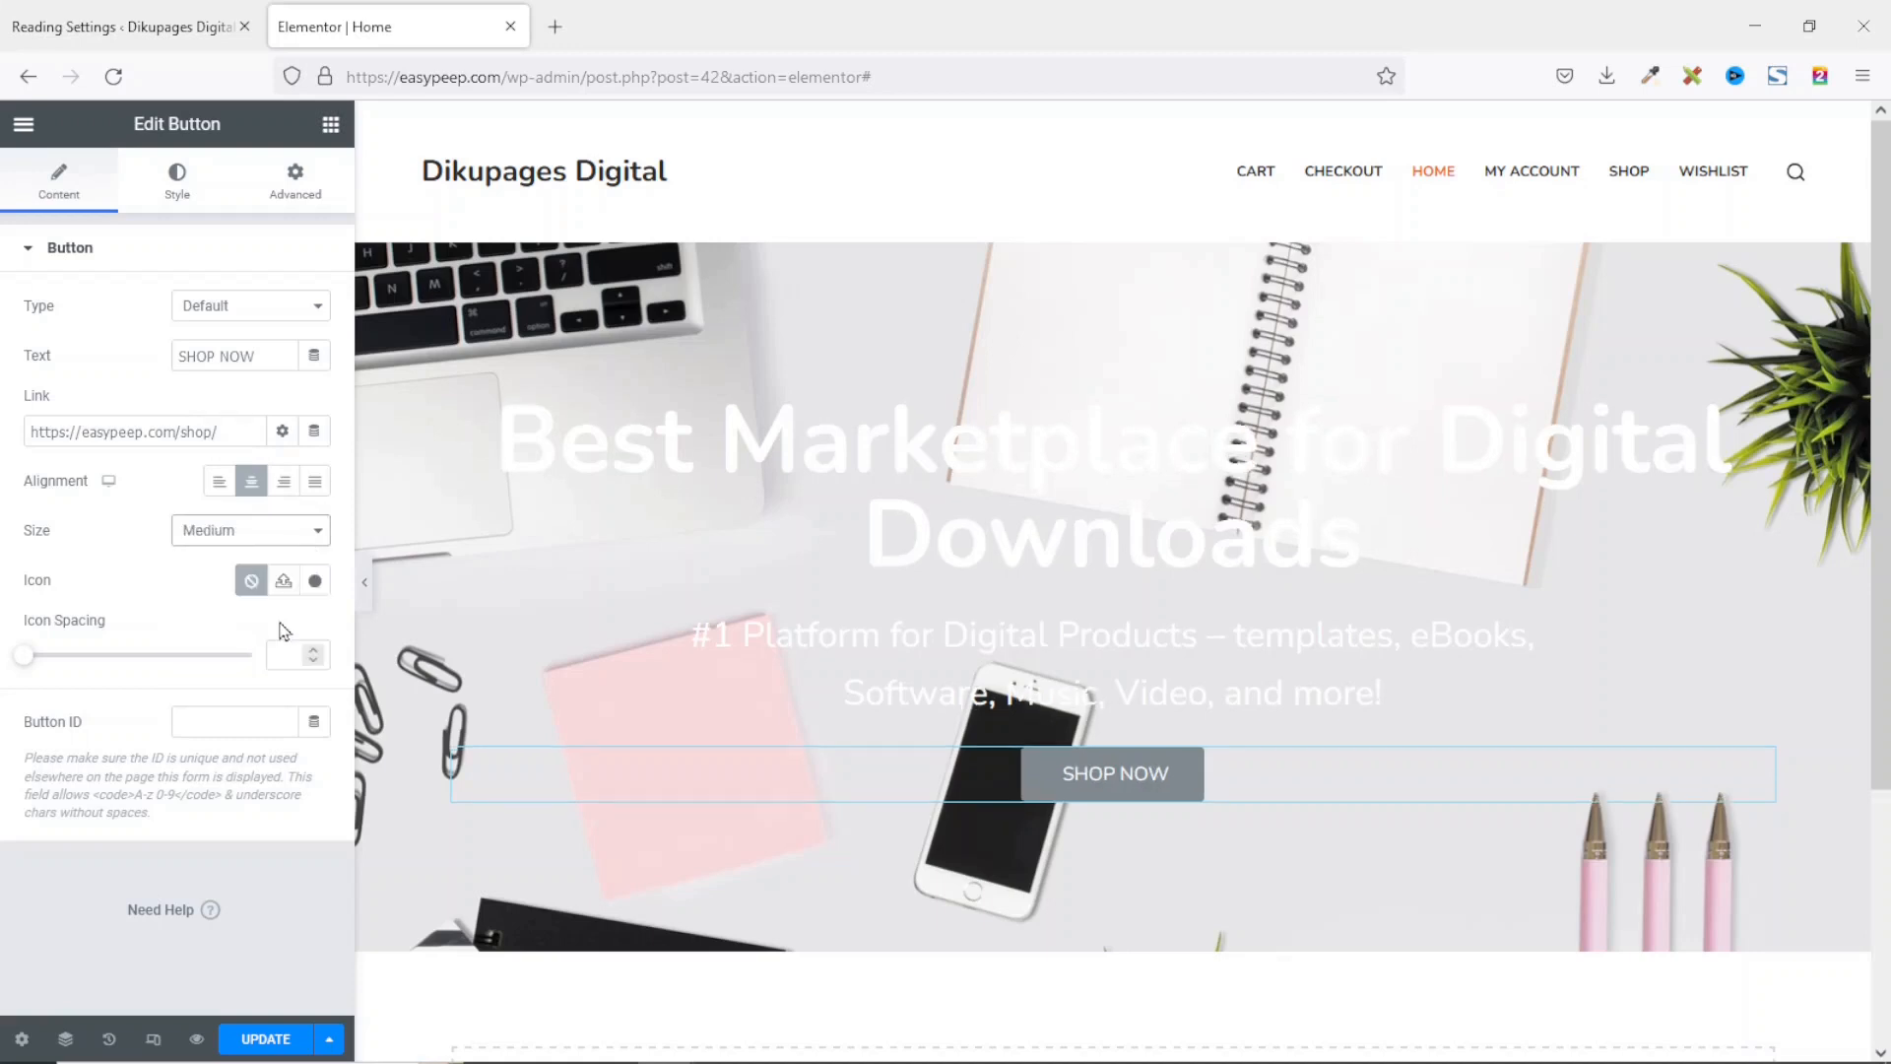
Step: Try a custom typography size of 1 px on the SHOP NOW button and clear it
{"action": "left_click", "coordinate": [186, 189]}
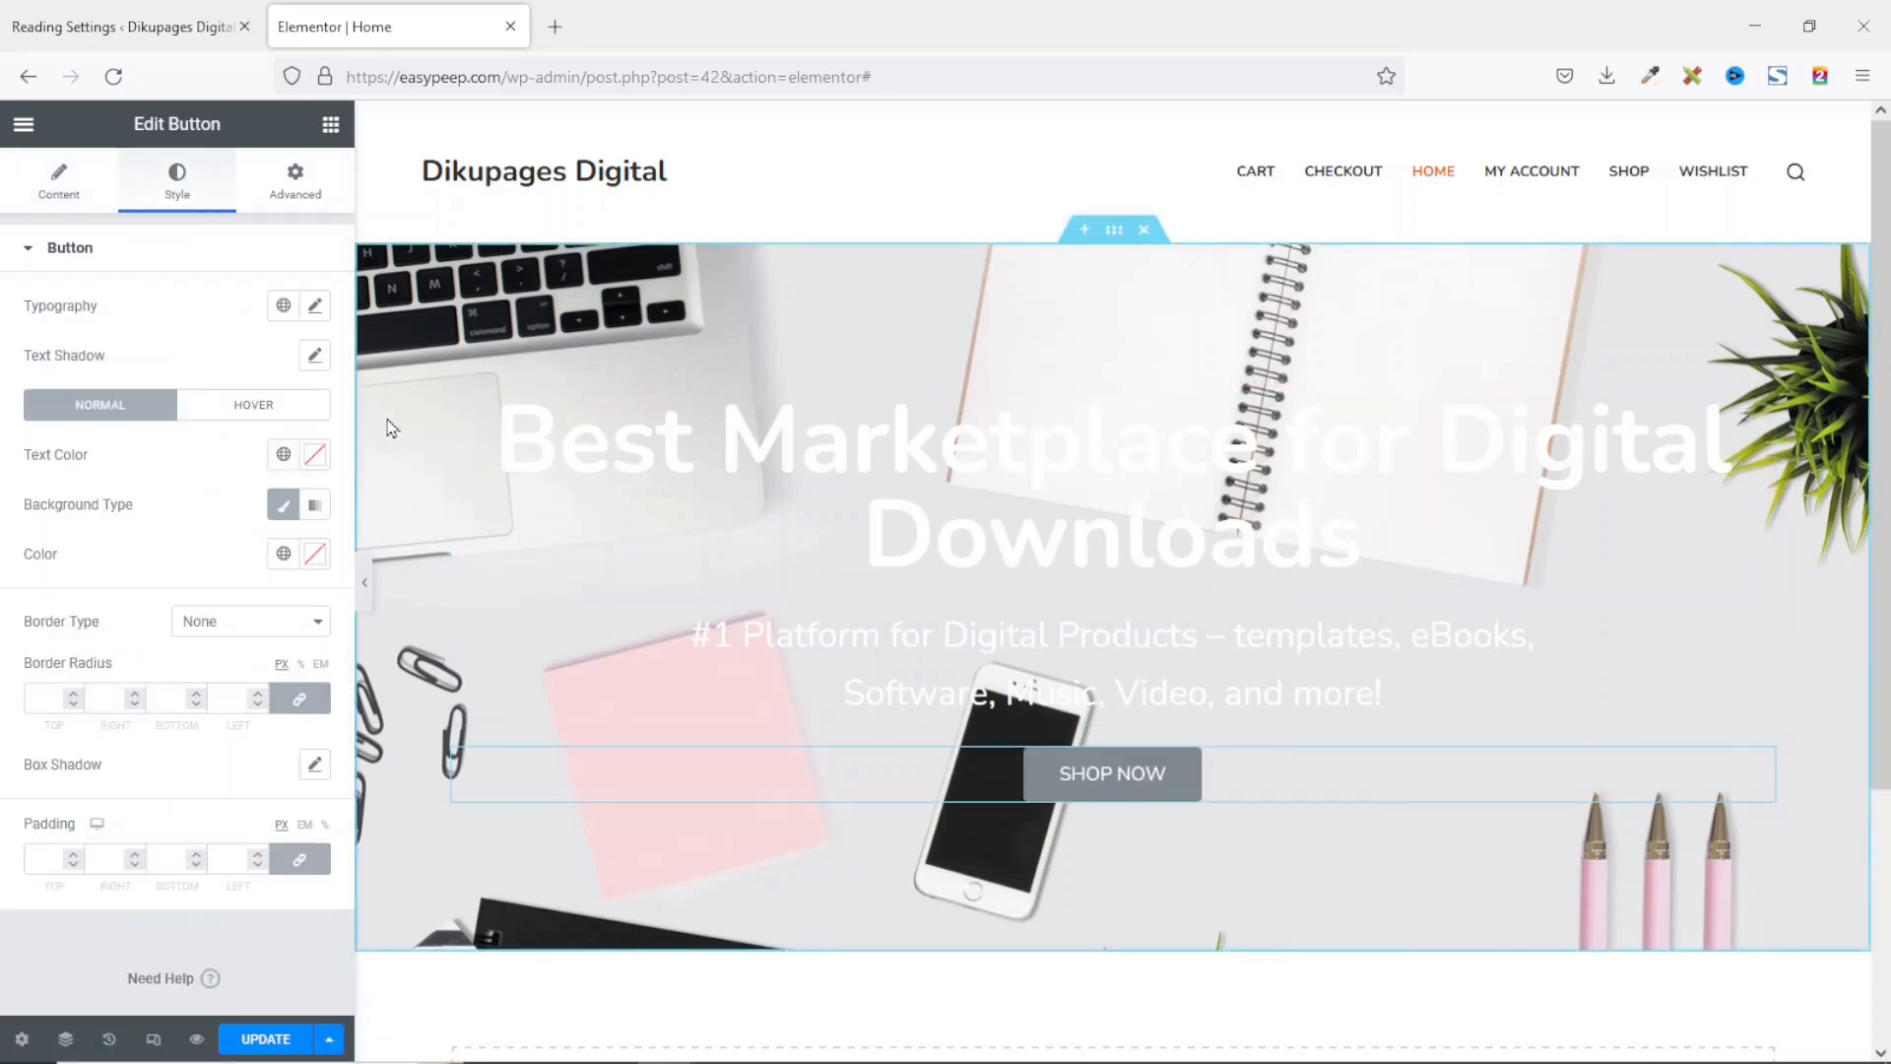
{"action": "left_click", "coordinate": [315, 307]}
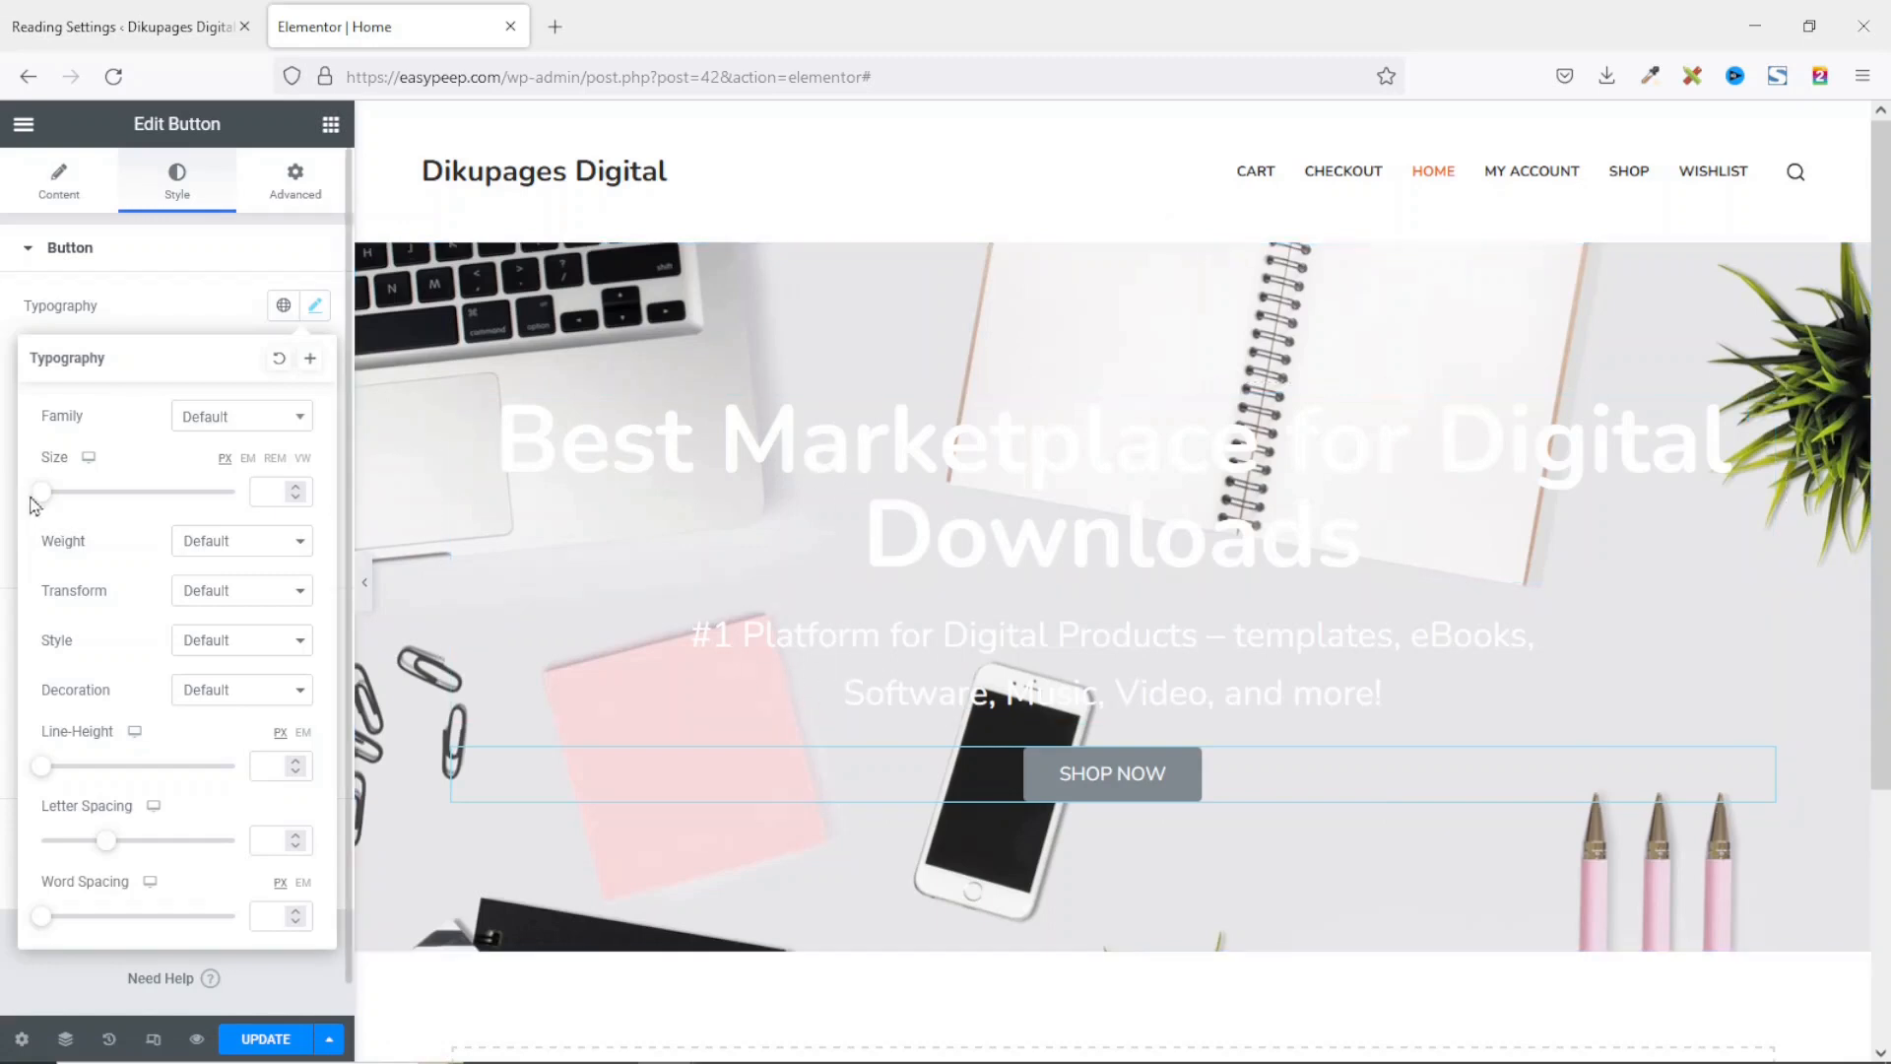
{"action": "mouse_move", "coordinate": [42, 502]}
{"action": "left_mouse_down"}
{"action": "mouse_move", "coordinate": [109, 502]}
{"action": "mouse_move", "coordinate": [38, 507]}
{"action": "left_mouse_up"}
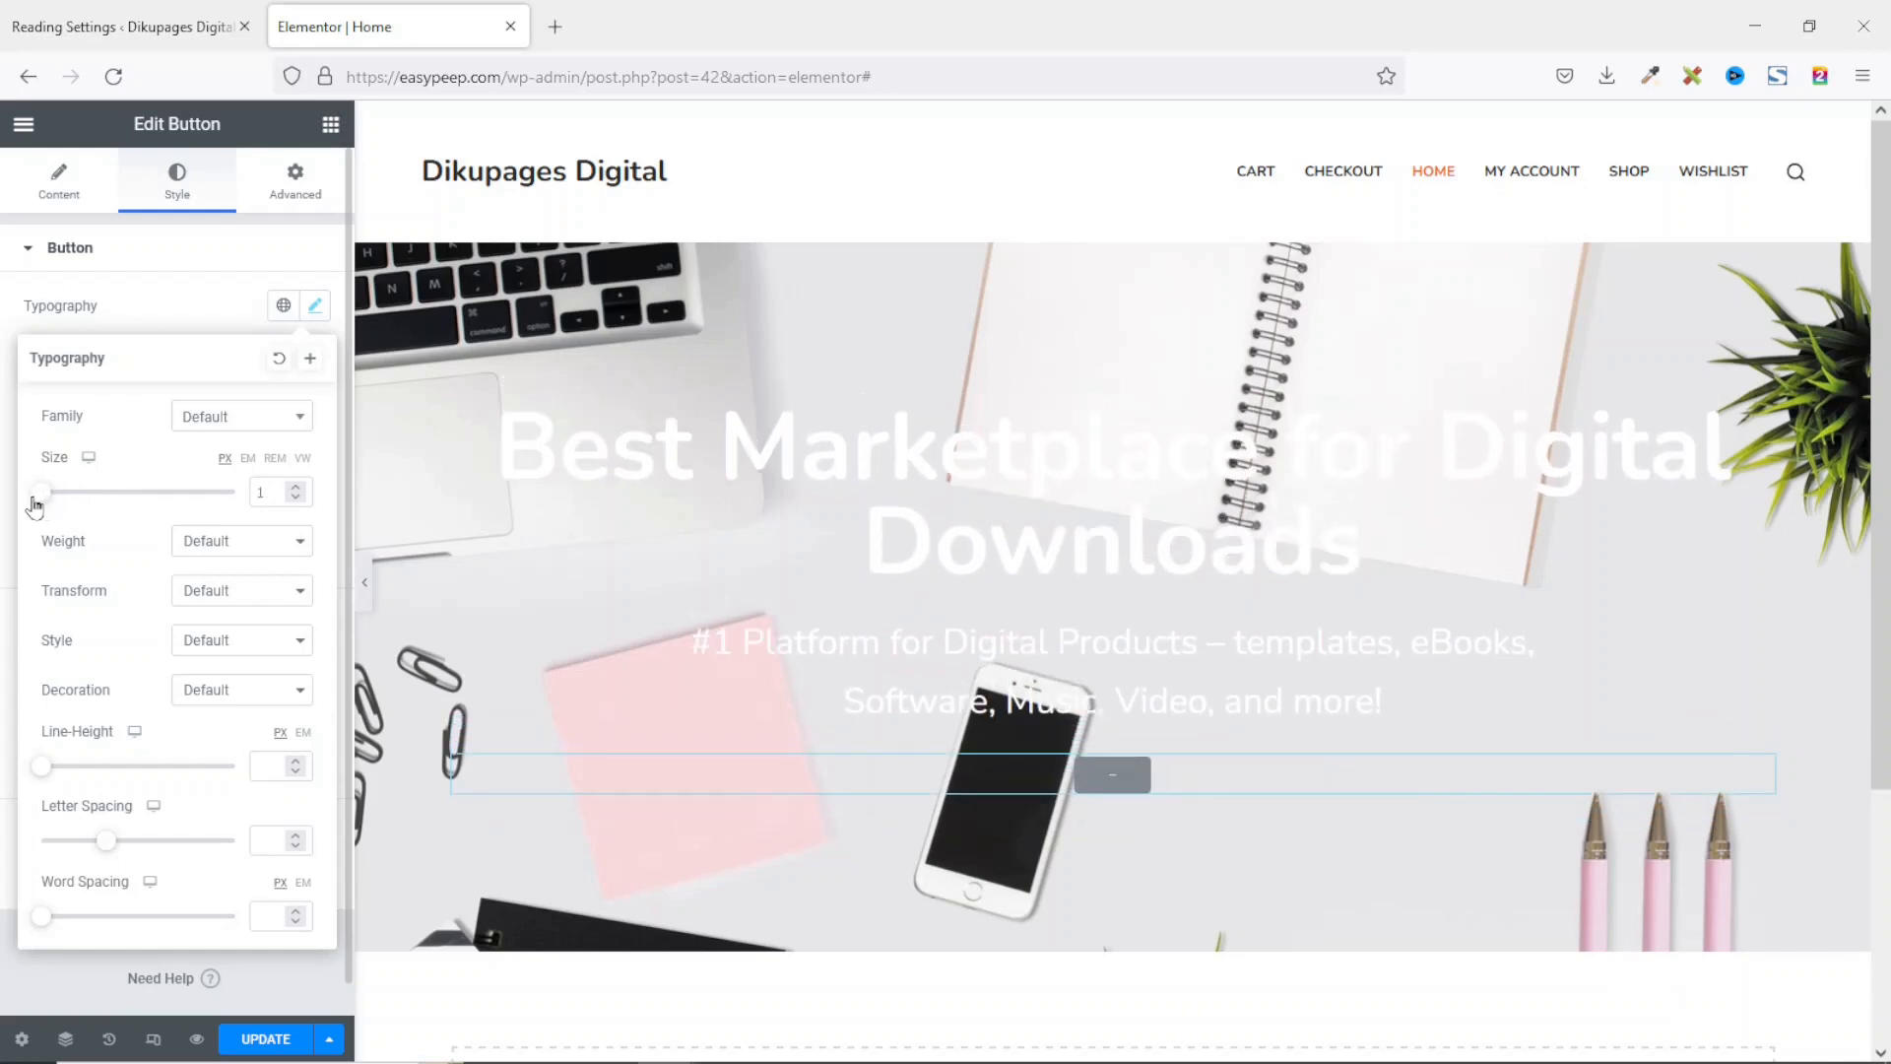
{"action": "left_click", "coordinate": [278, 493]}
{"action": "key", "text": "BackSpace"}
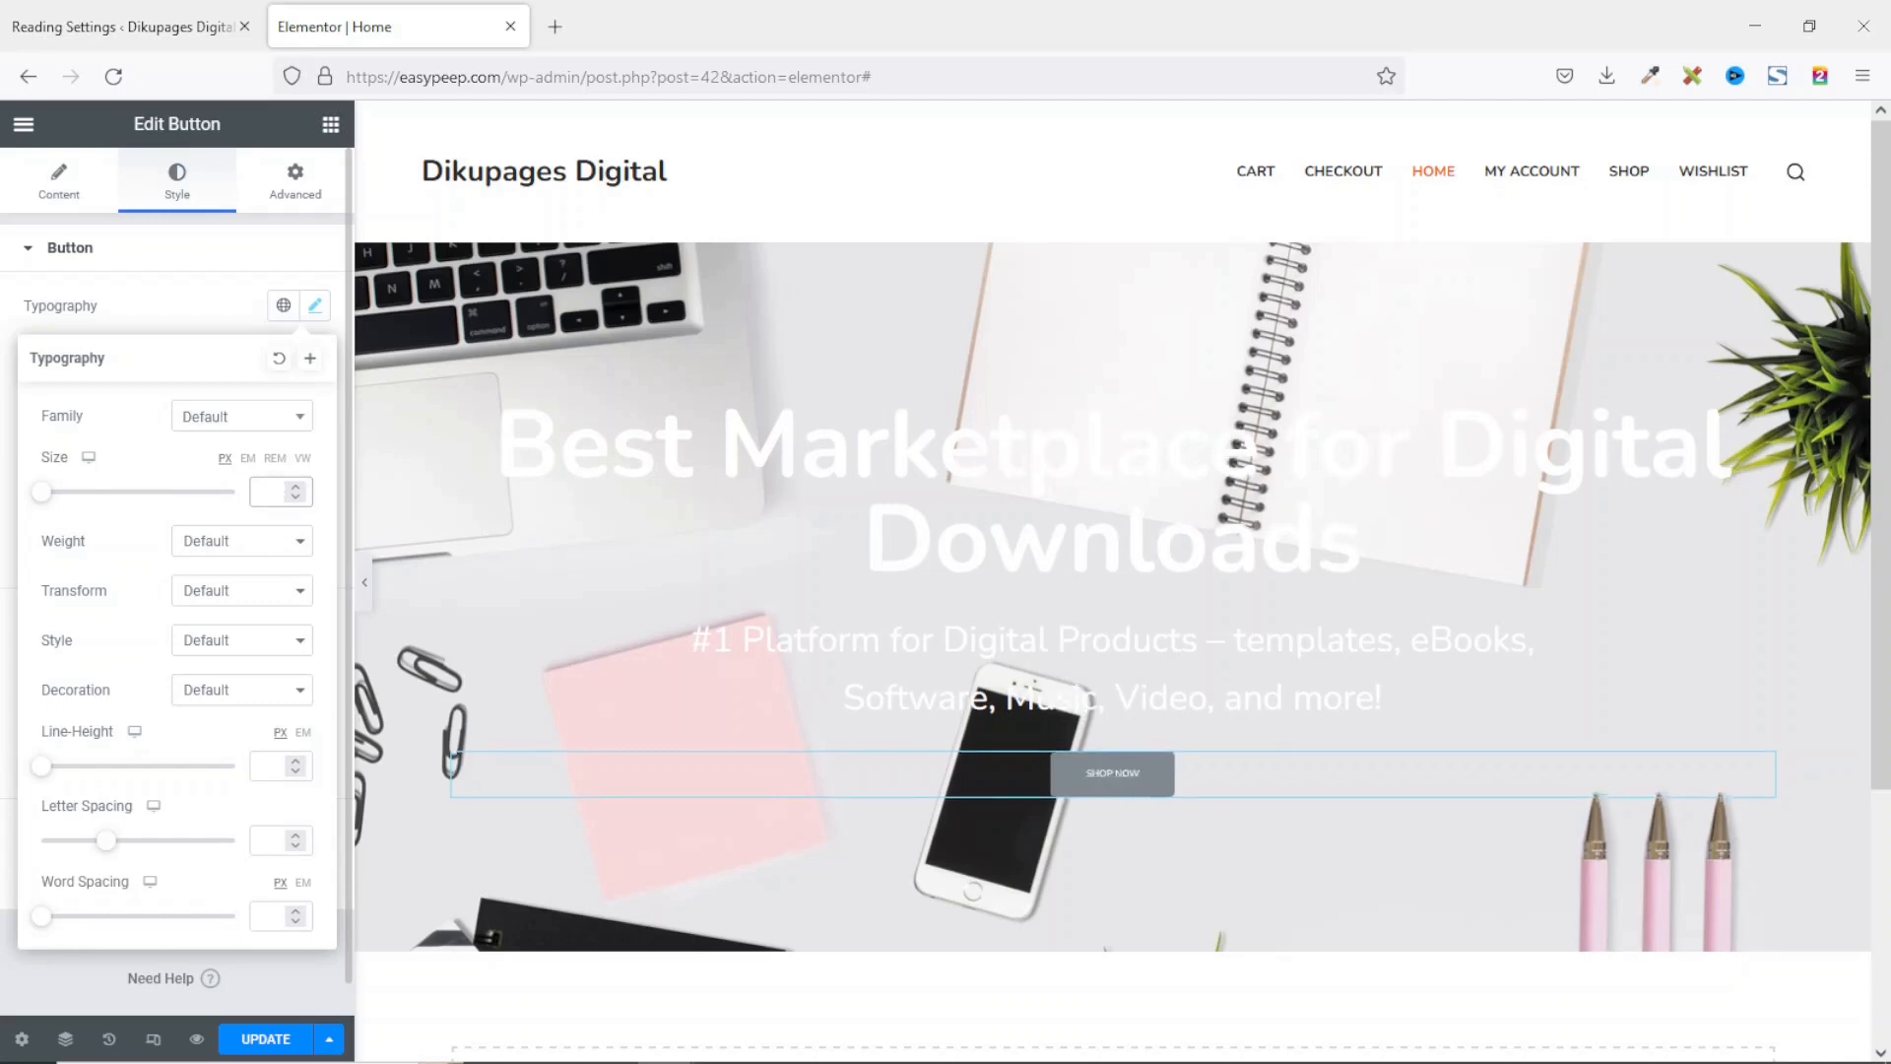
{"action": "left_click", "coordinate": [315, 307]}
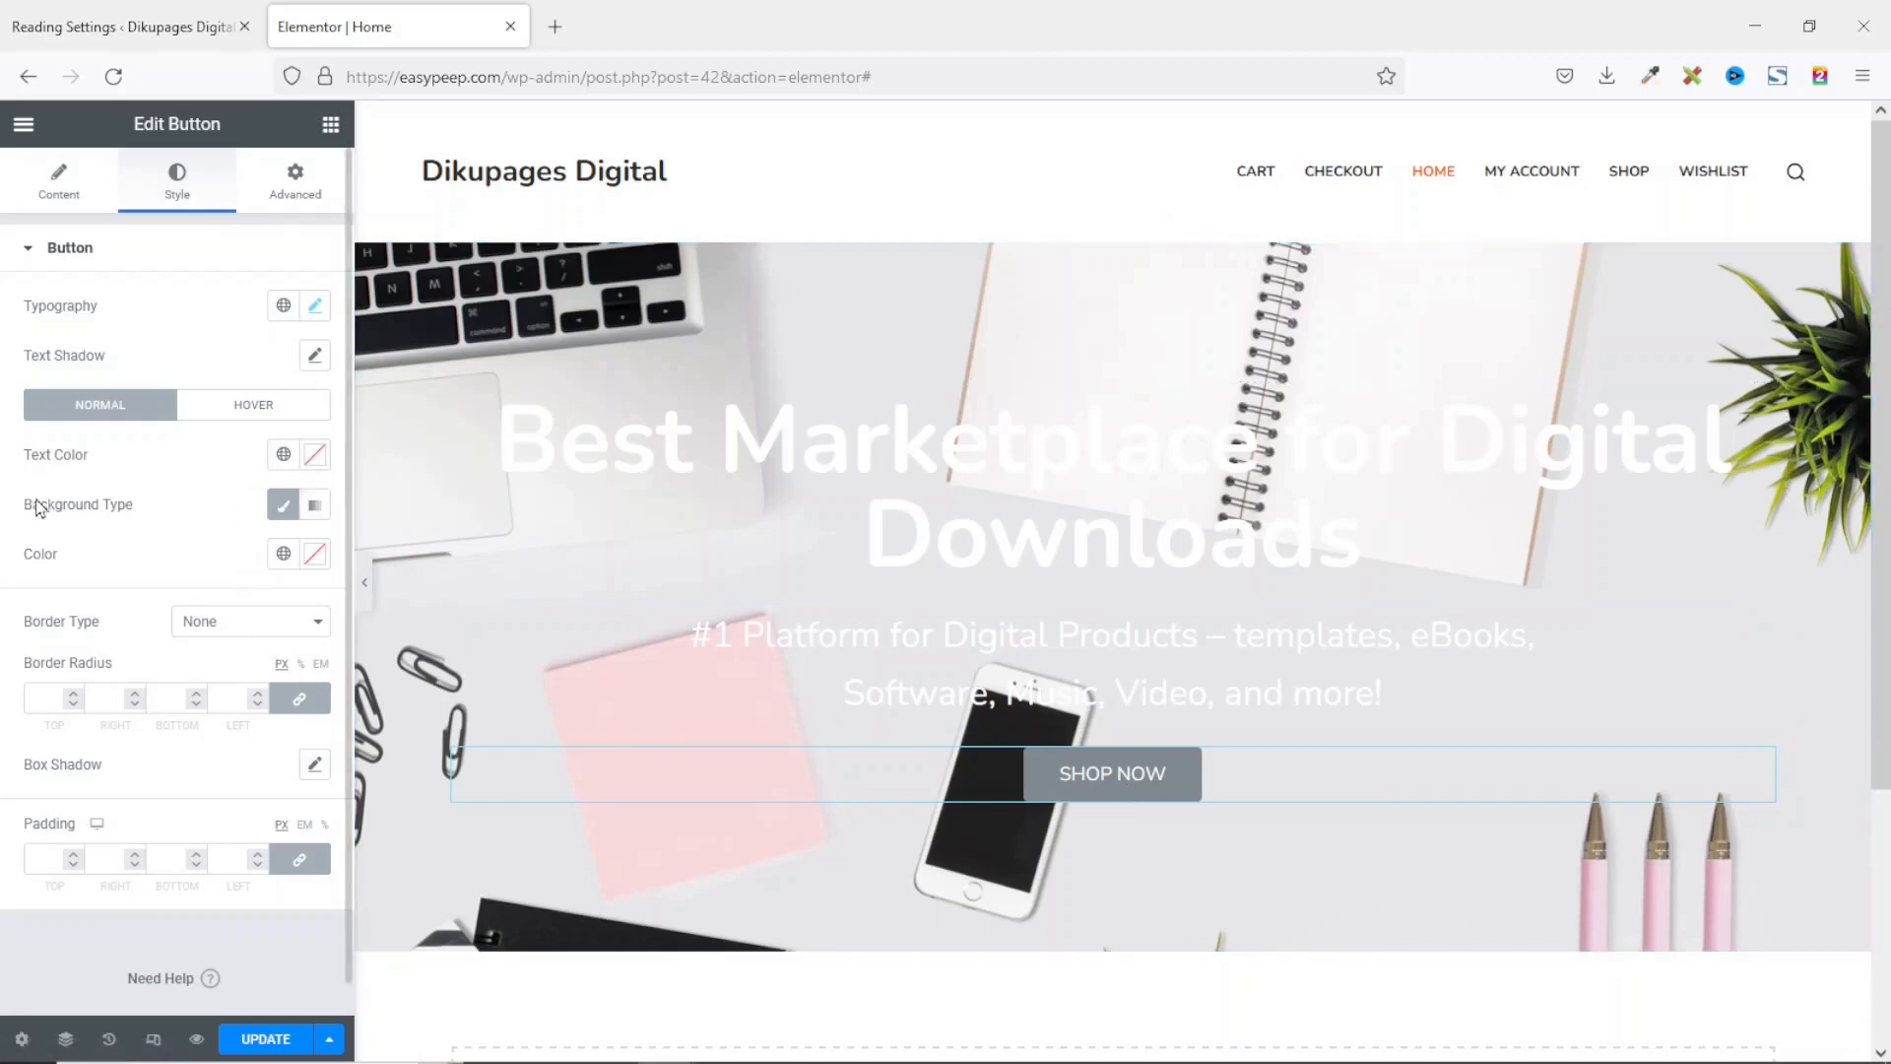
Step: Set the button's normal text color to Theme Color Palette 6 and its background color to orange Theme Color Palette 1
{"action": "left_click", "coordinate": [283, 456]}
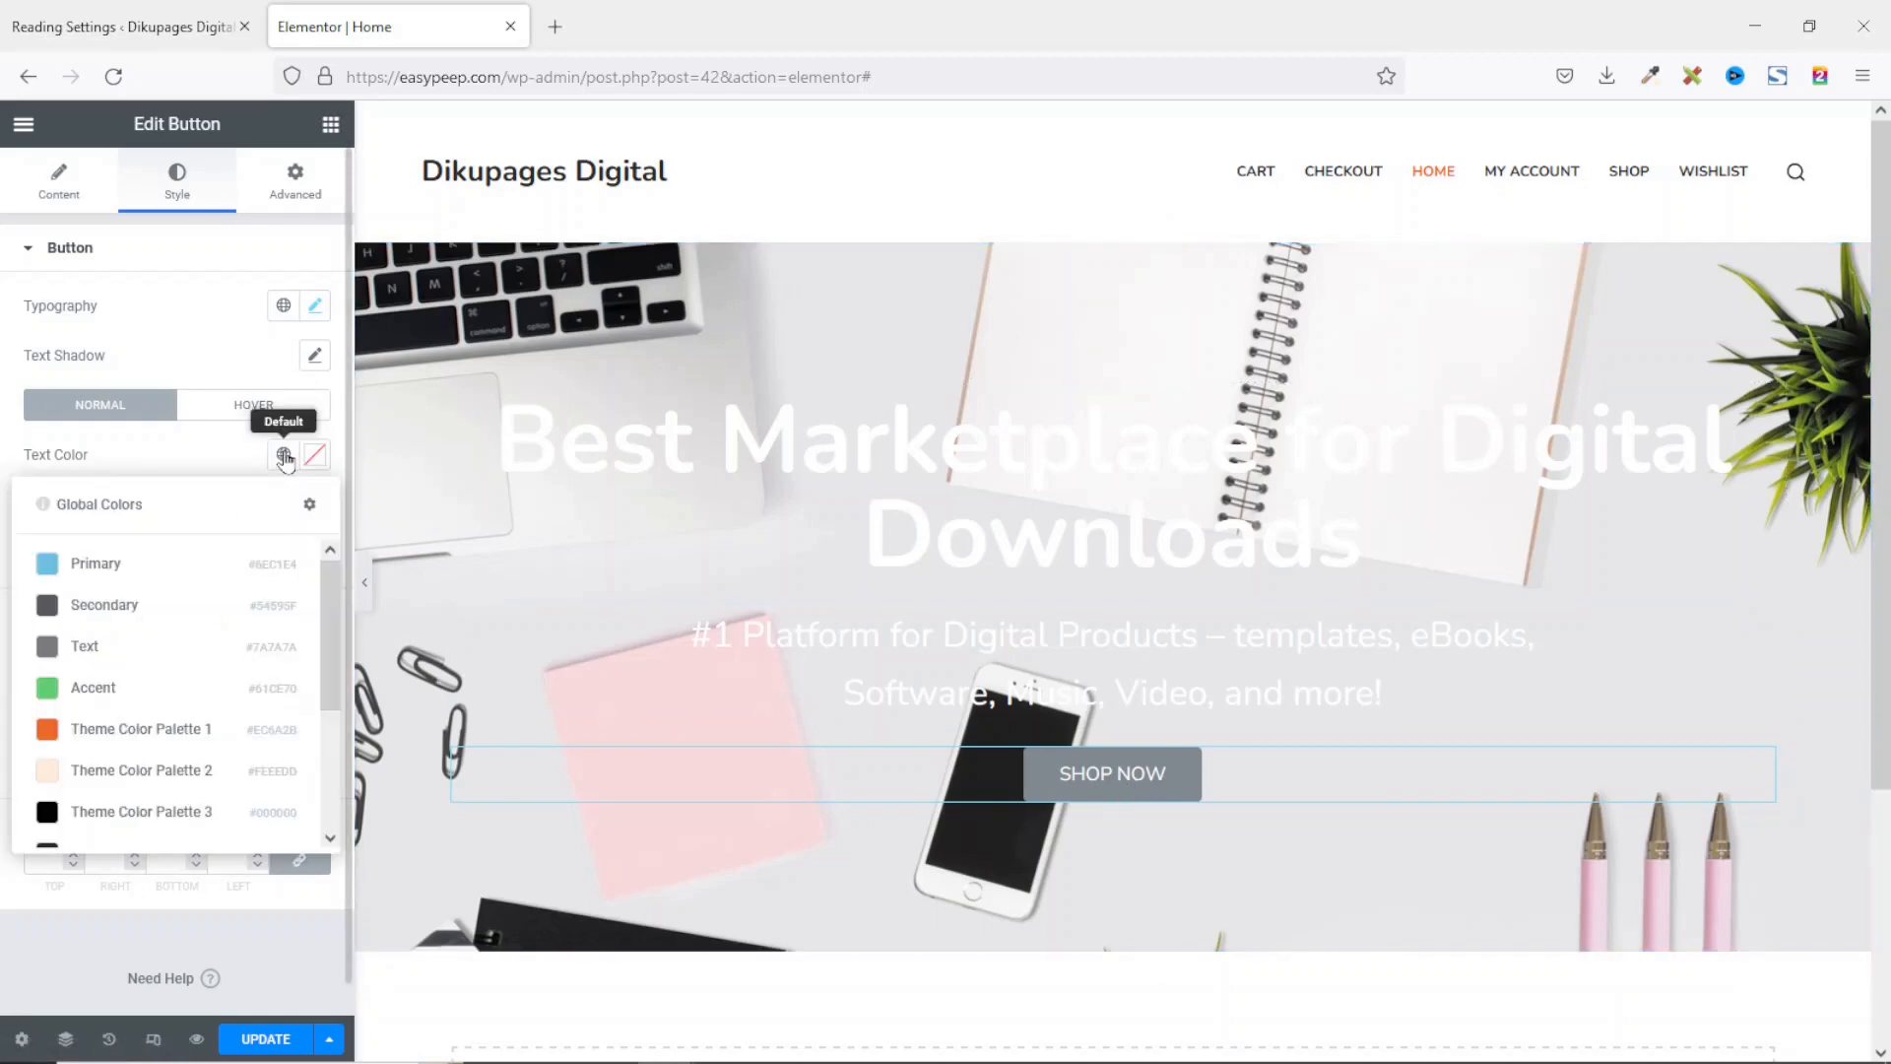
{"action": "scroll", "coordinate": [158, 611], "scroll_direction": "down", "scroll_amount": 3}
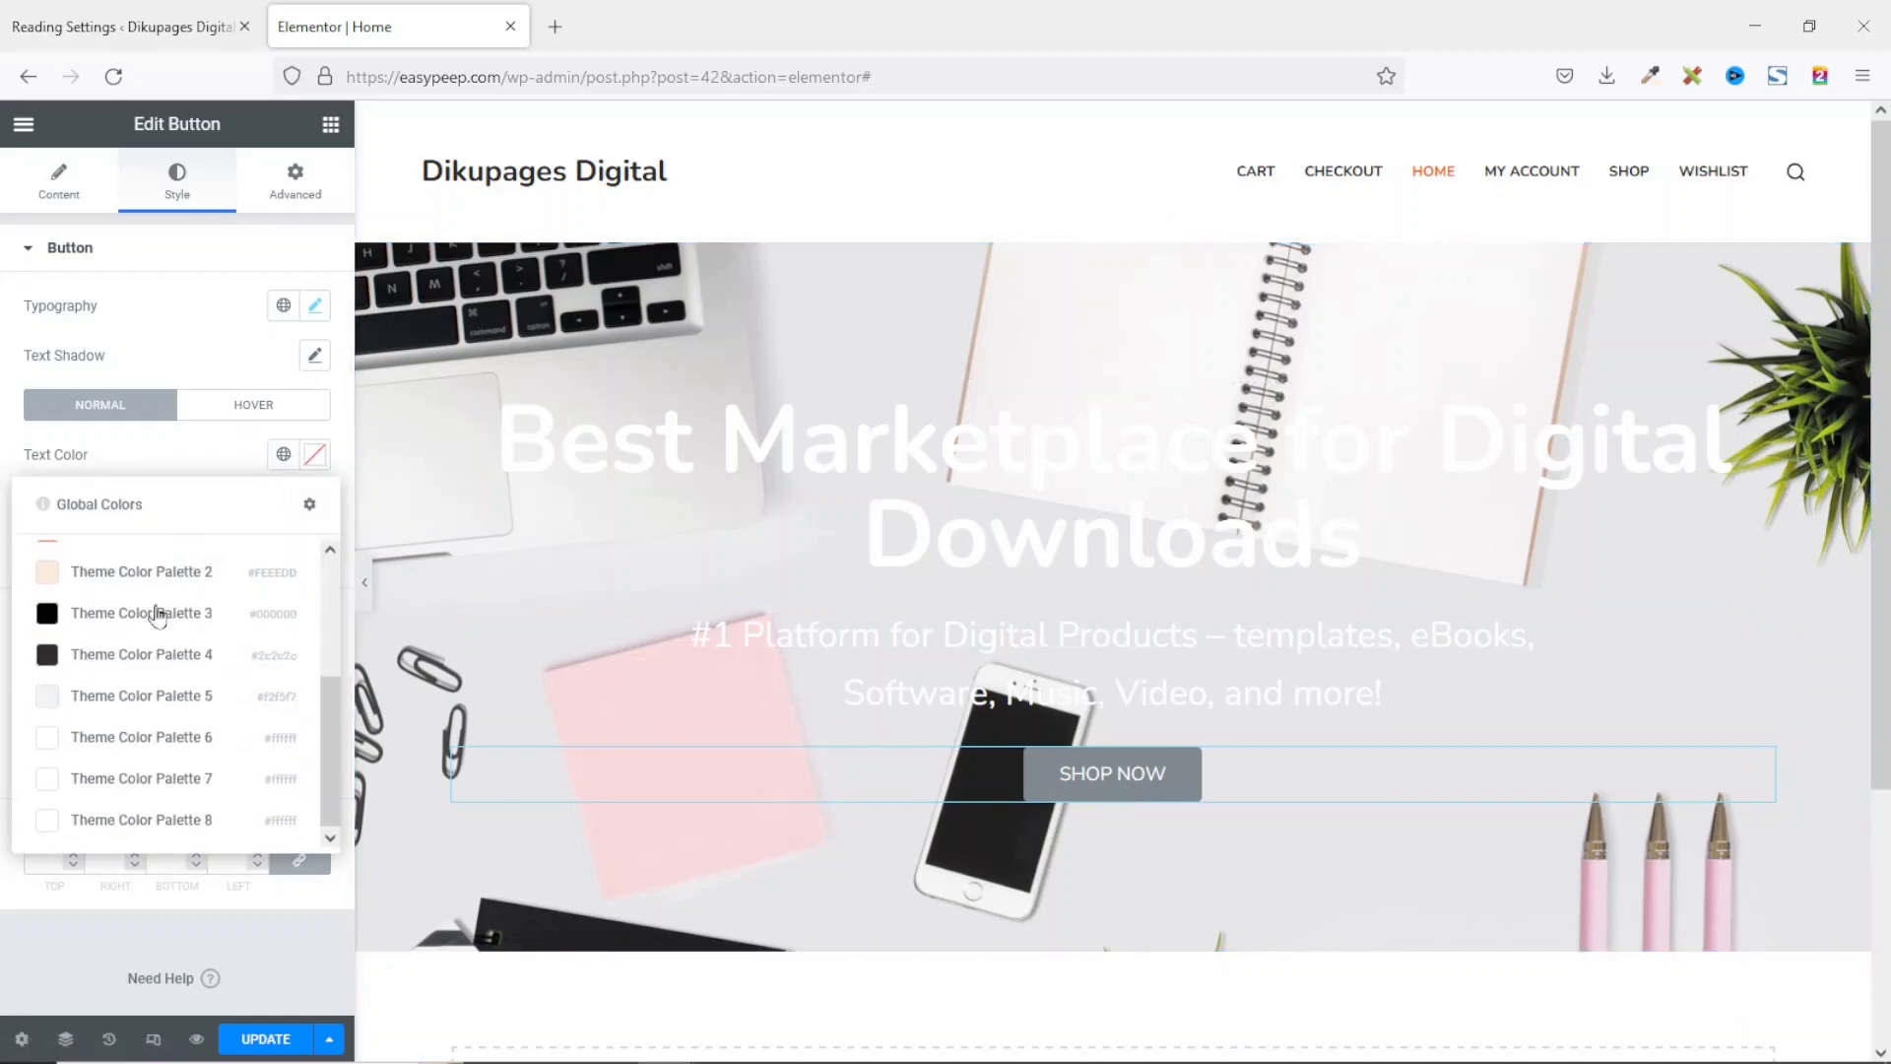
{"action": "left_click", "coordinate": [146, 739]}
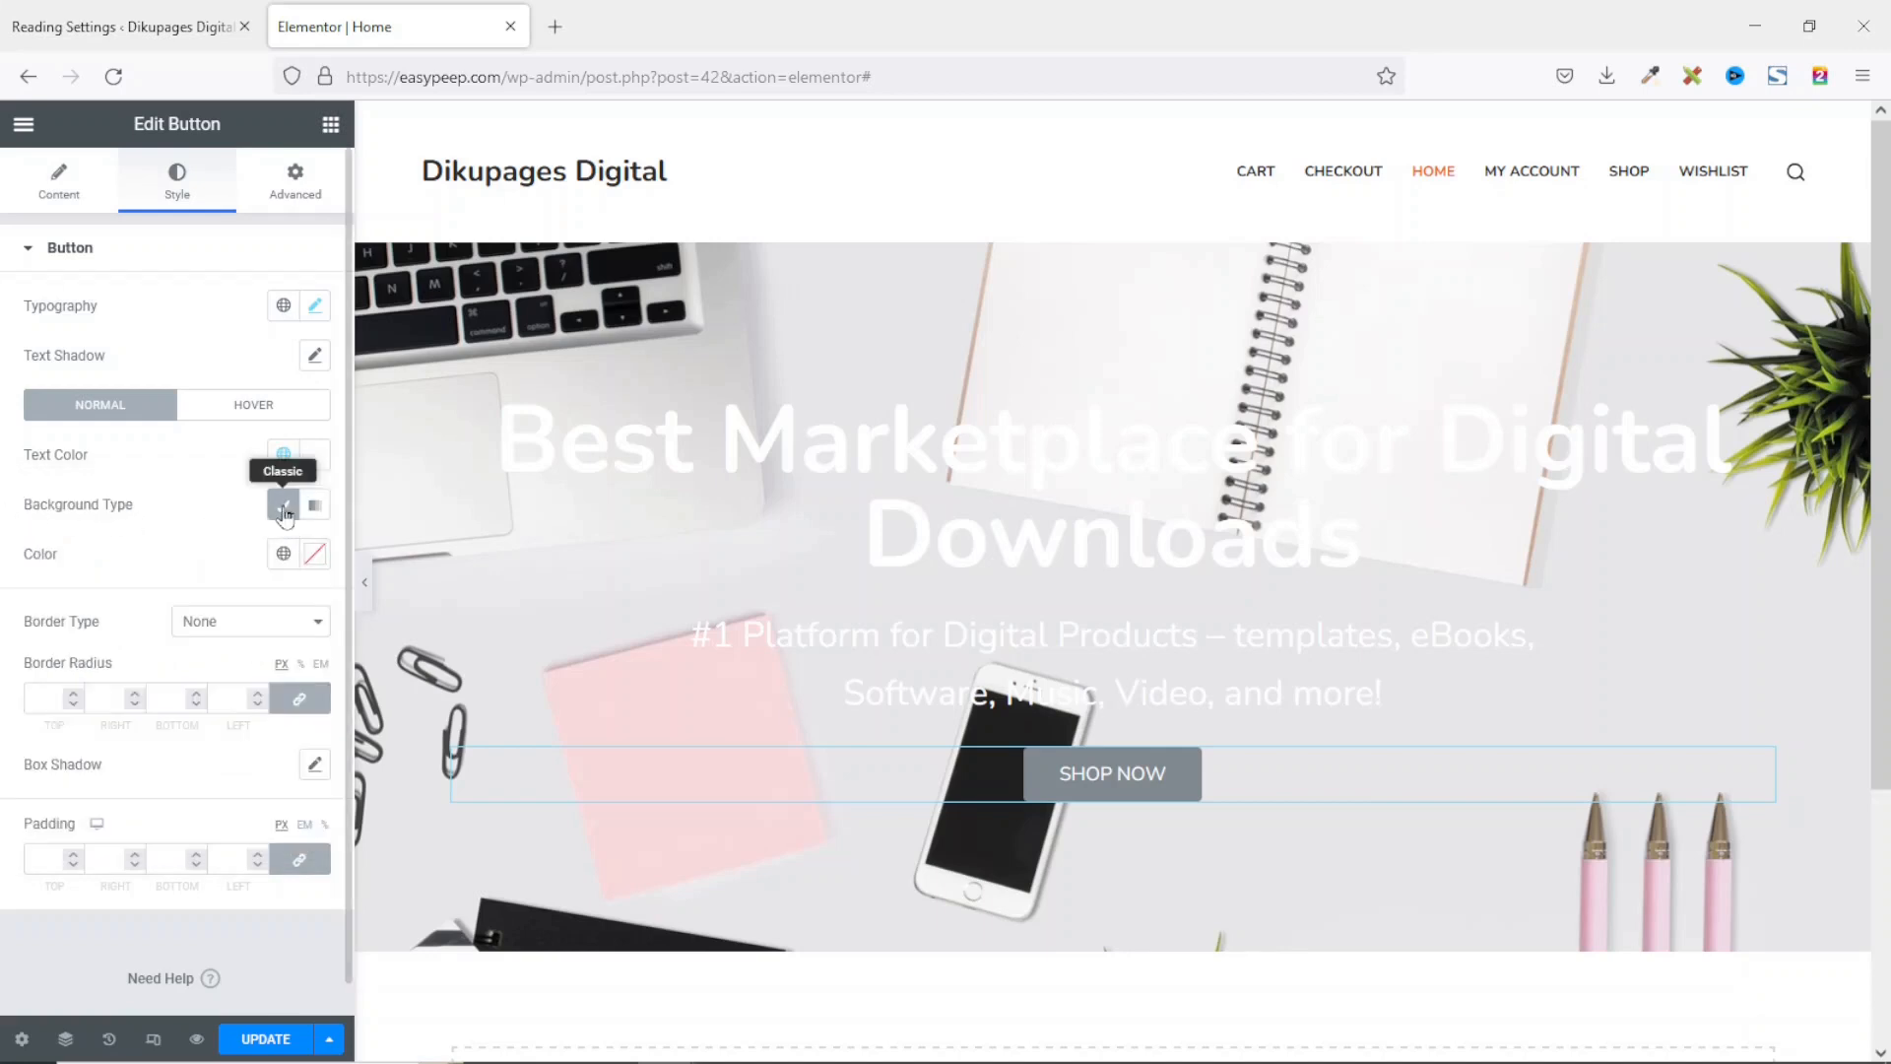
{"action": "left_click", "coordinate": [283, 558]}
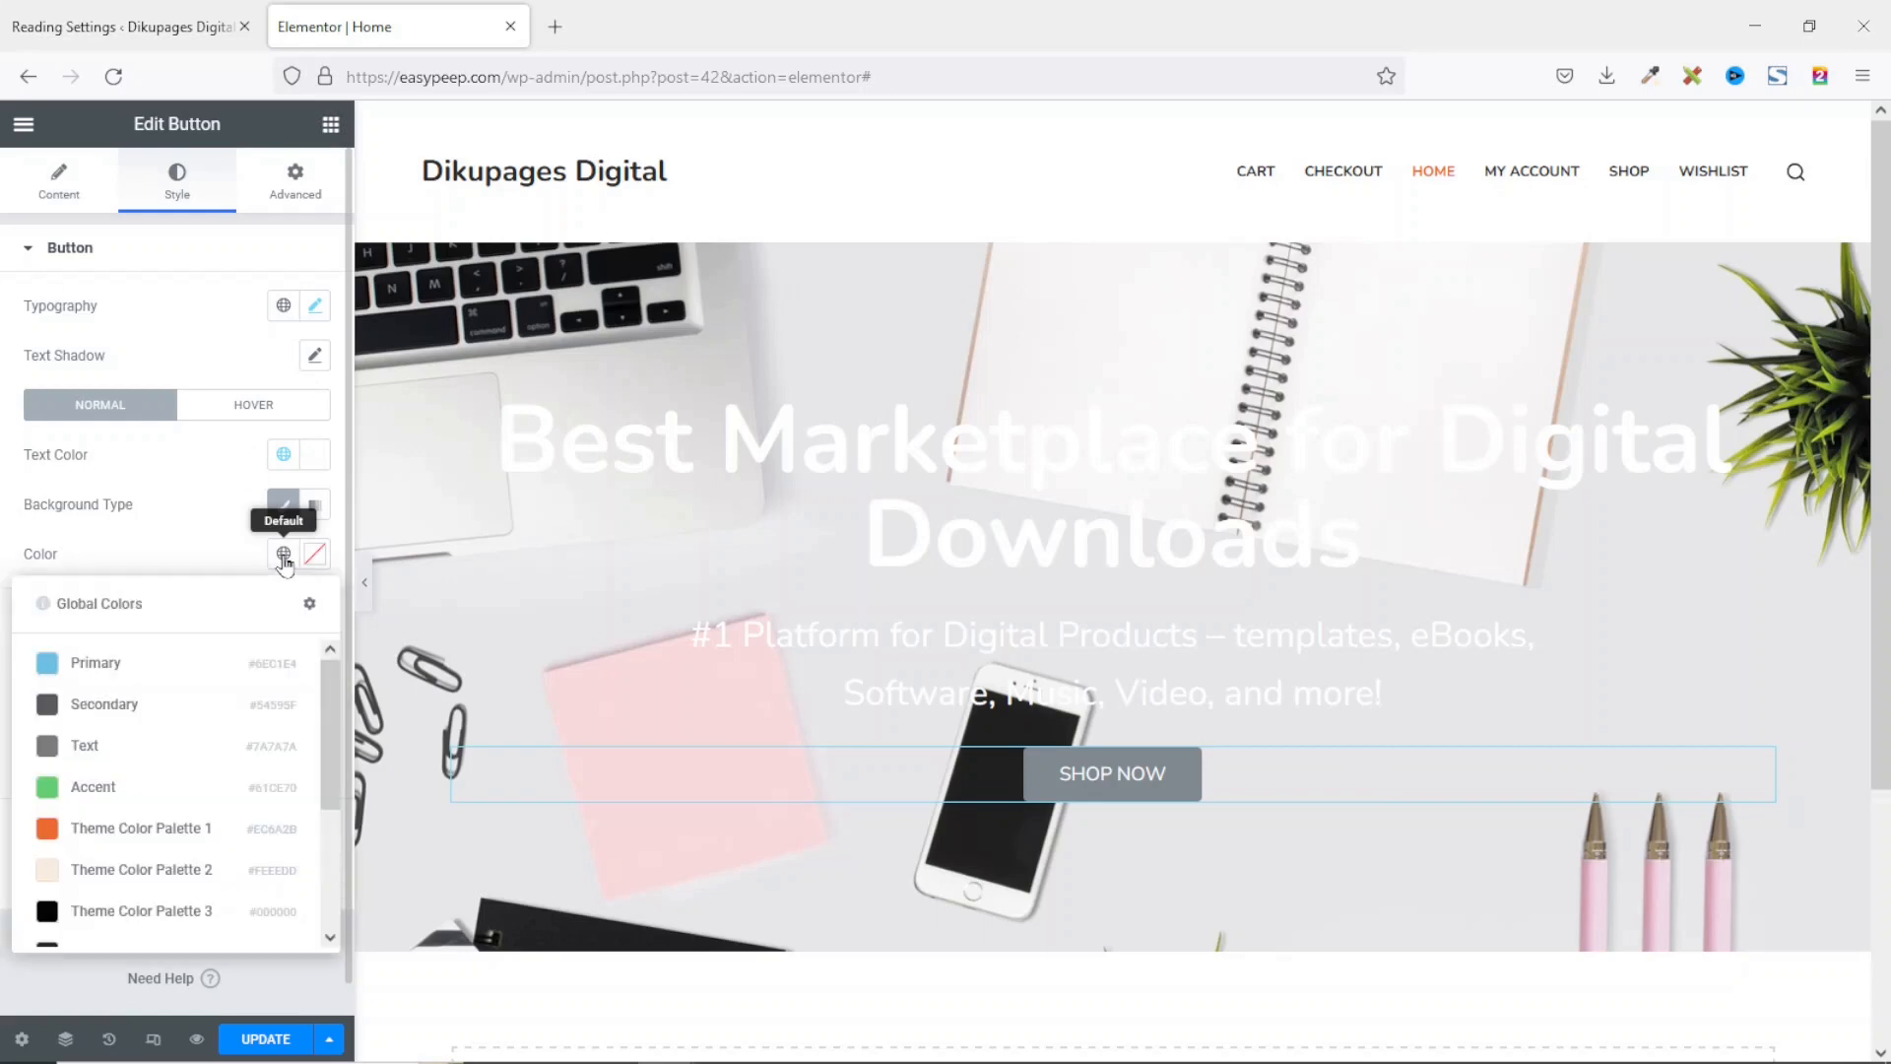
{"action": "left_click", "coordinate": [103, 831]}
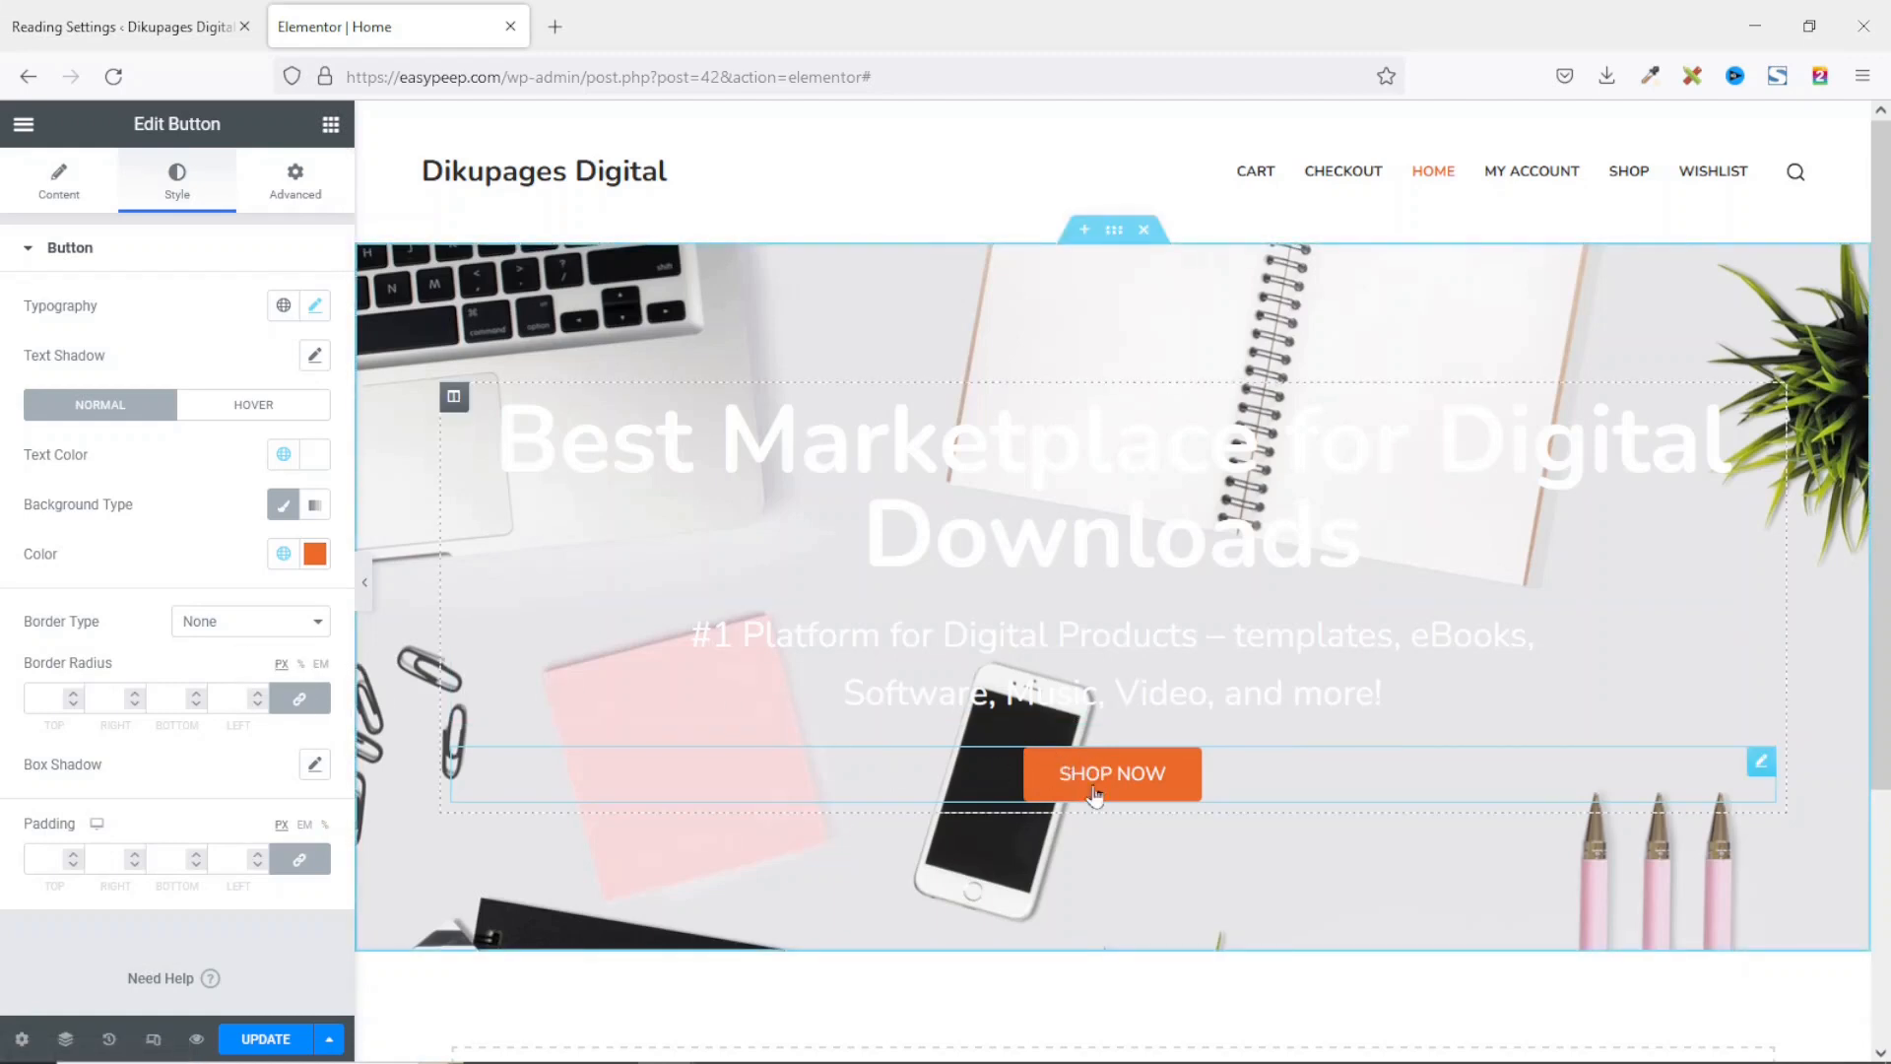
Step: Set the button's hover text color to Theme Color Palette 6 and its hover background color to Theme Color Palette 4
{"action": "left_click", "coordinate": [253, 405]}
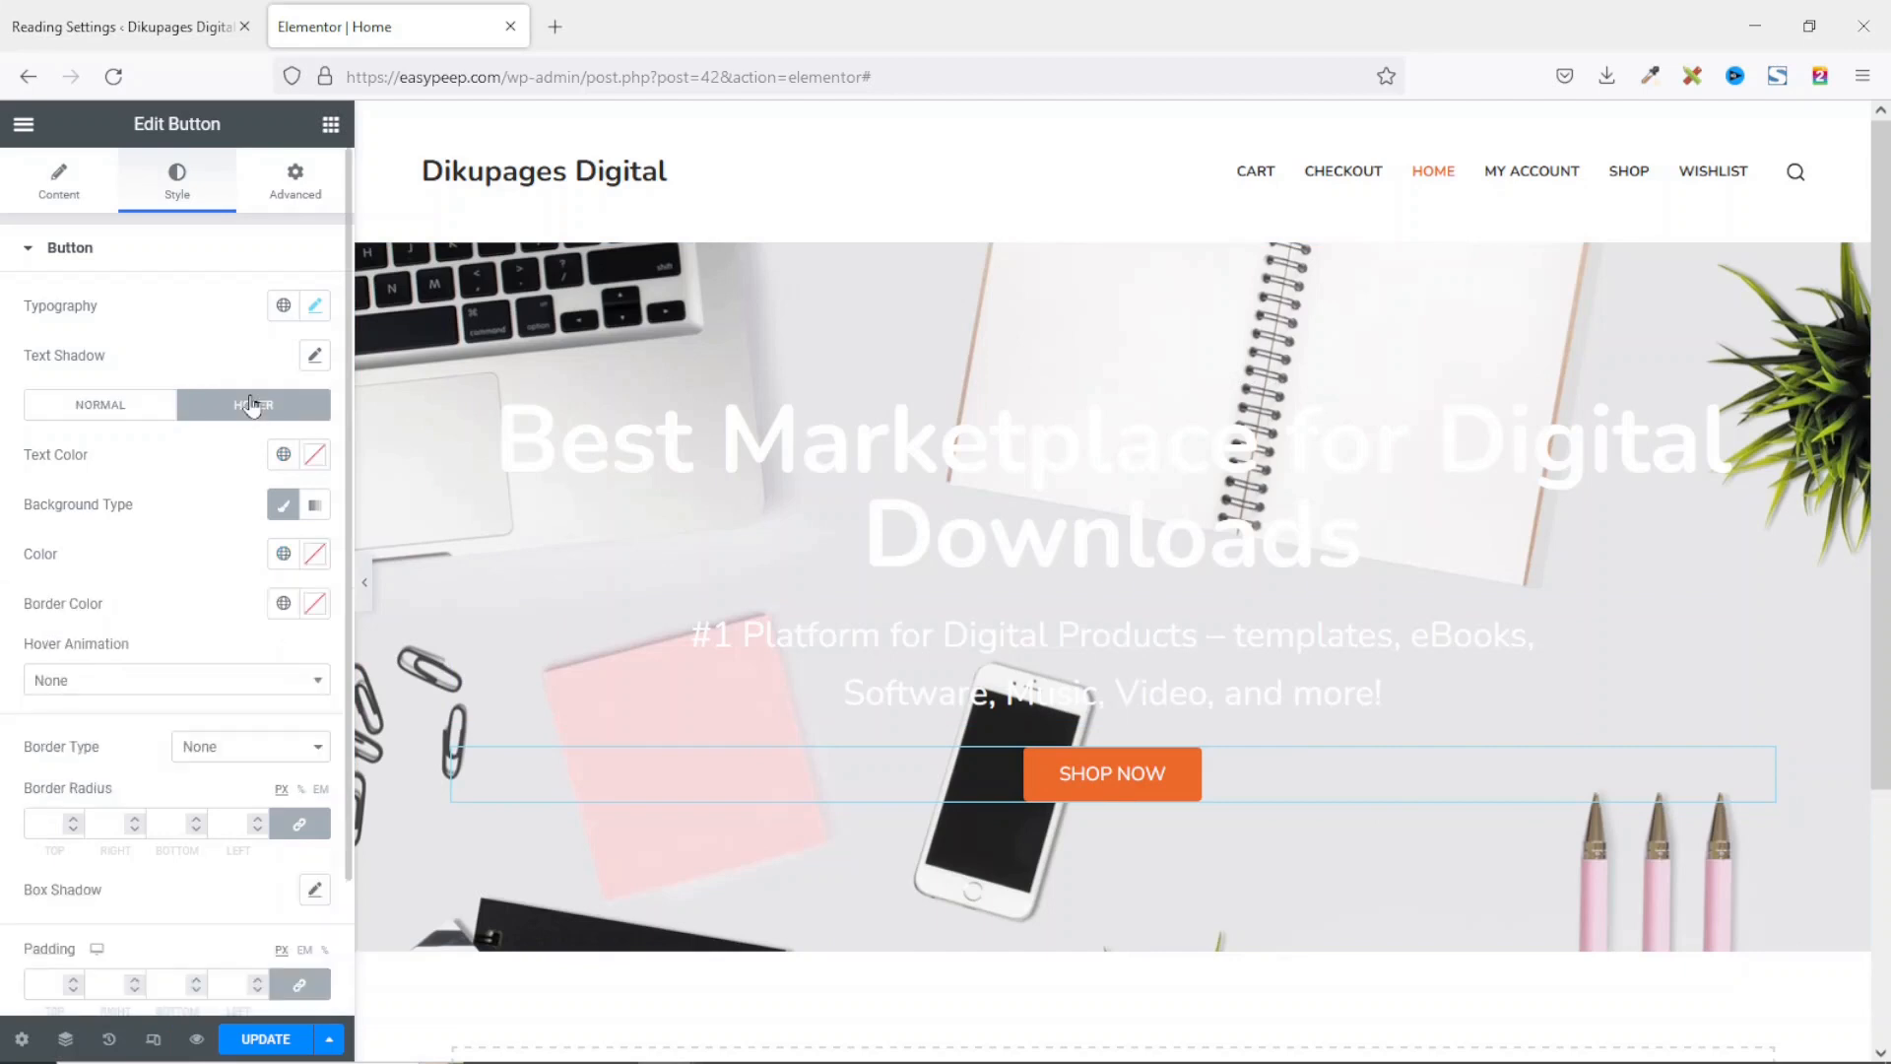
{"action": "left_click", "coordinate": [283, 454]}
{"action": "scroll", "coordinate": [124, 686], "scroll_direction": "down", "scroll_amount": 3}
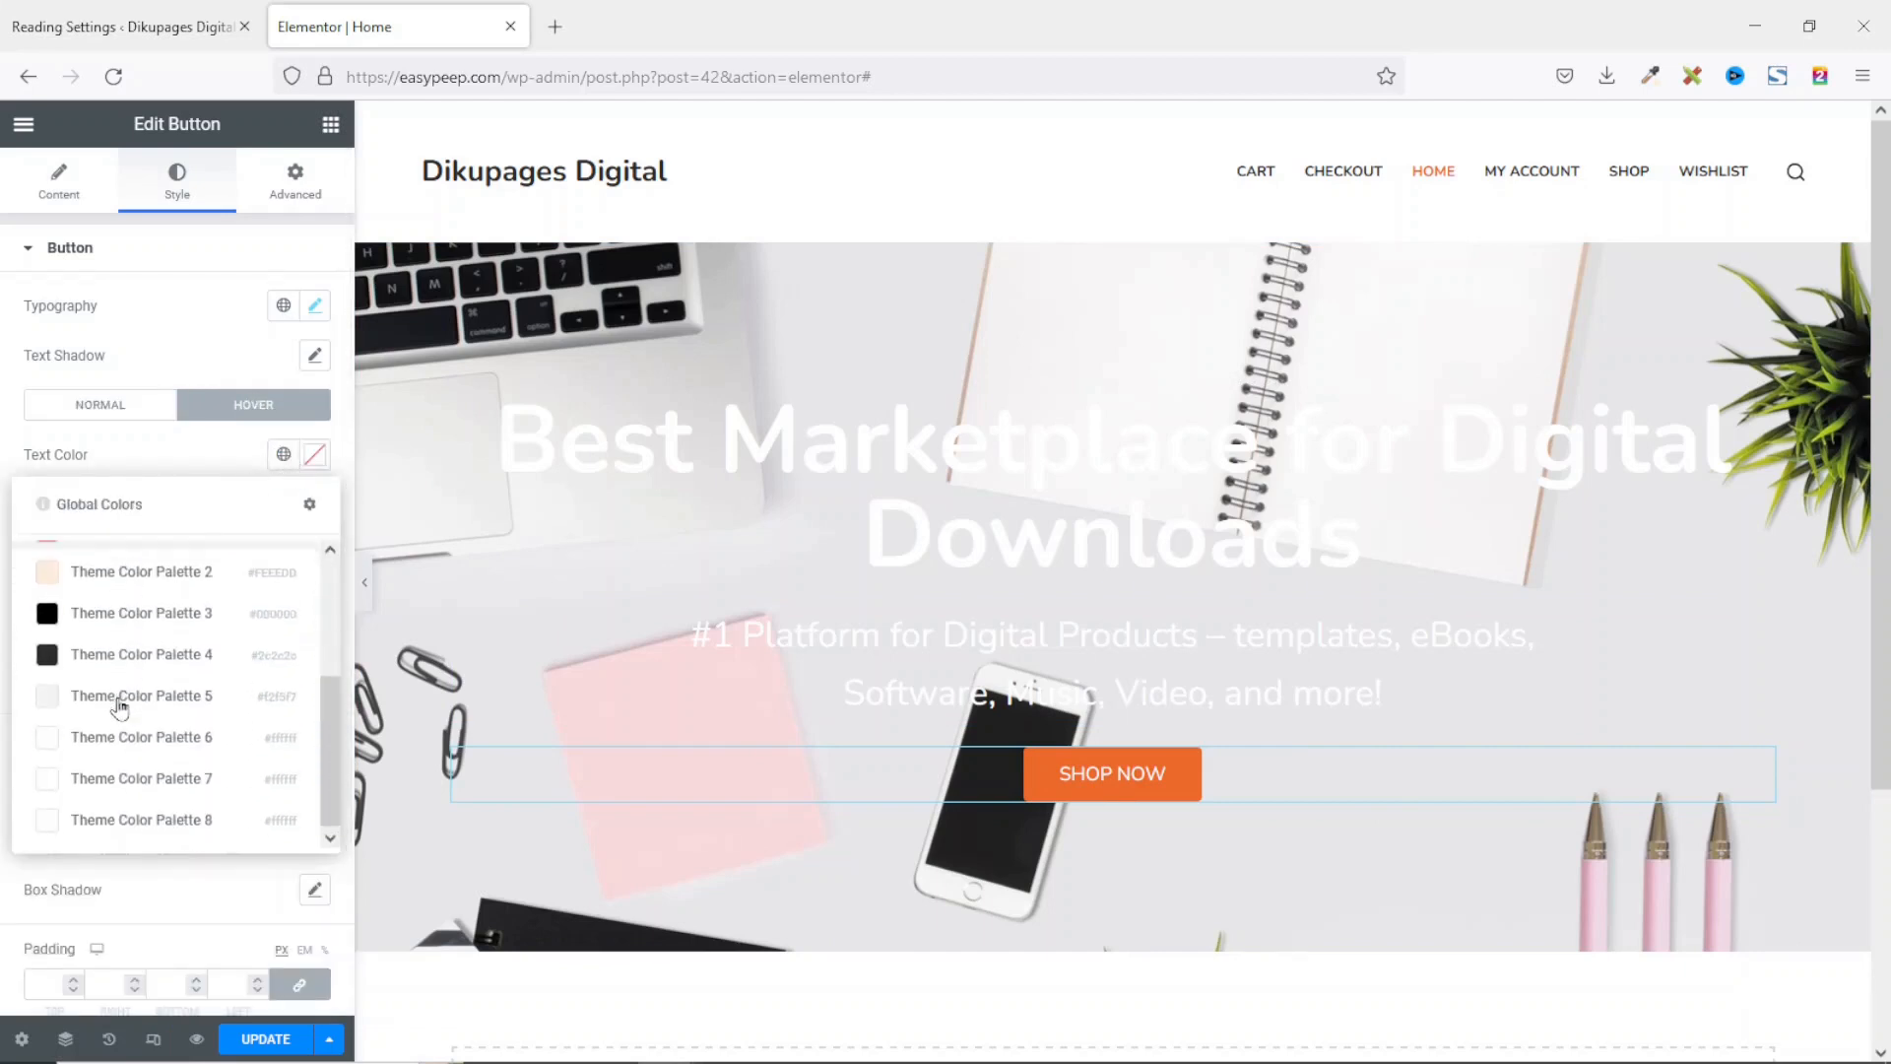
{"action": "left_click", "coordinate": [139, 743]}
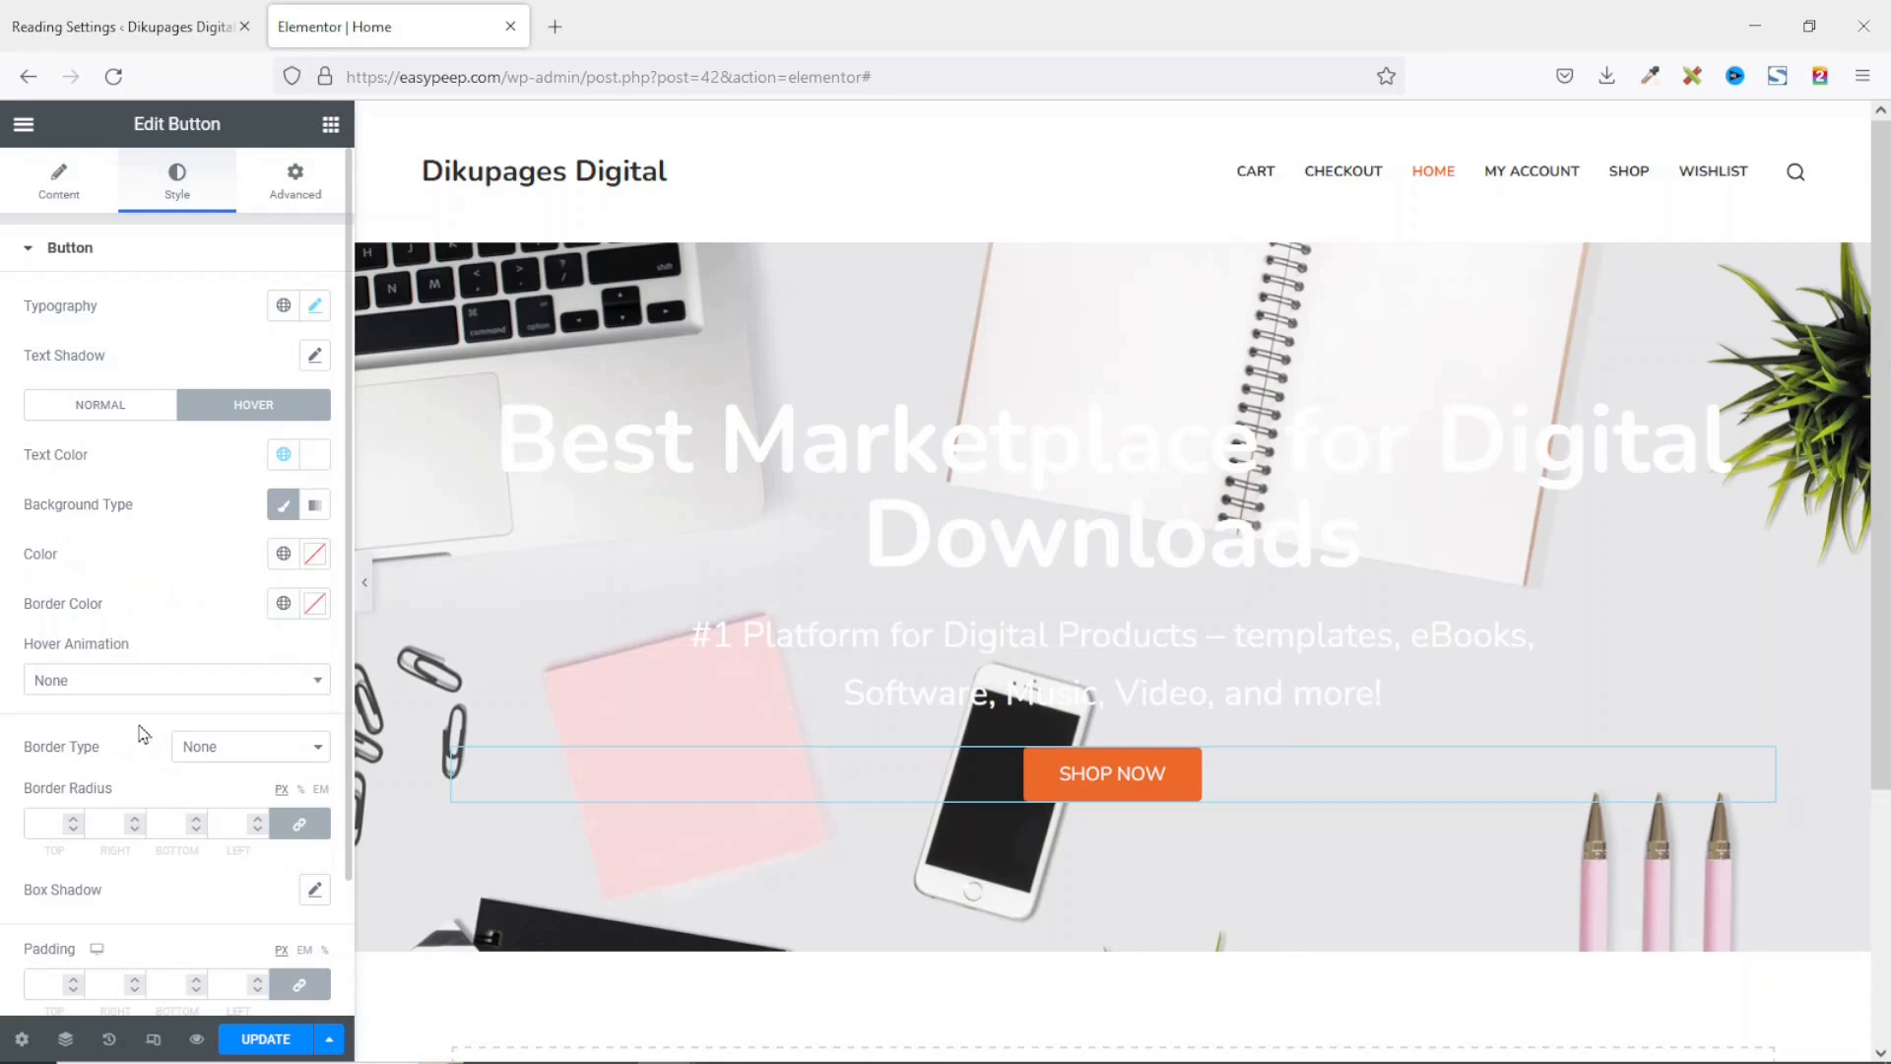
{"action": "left_click", "coordinate": [283, 553]}
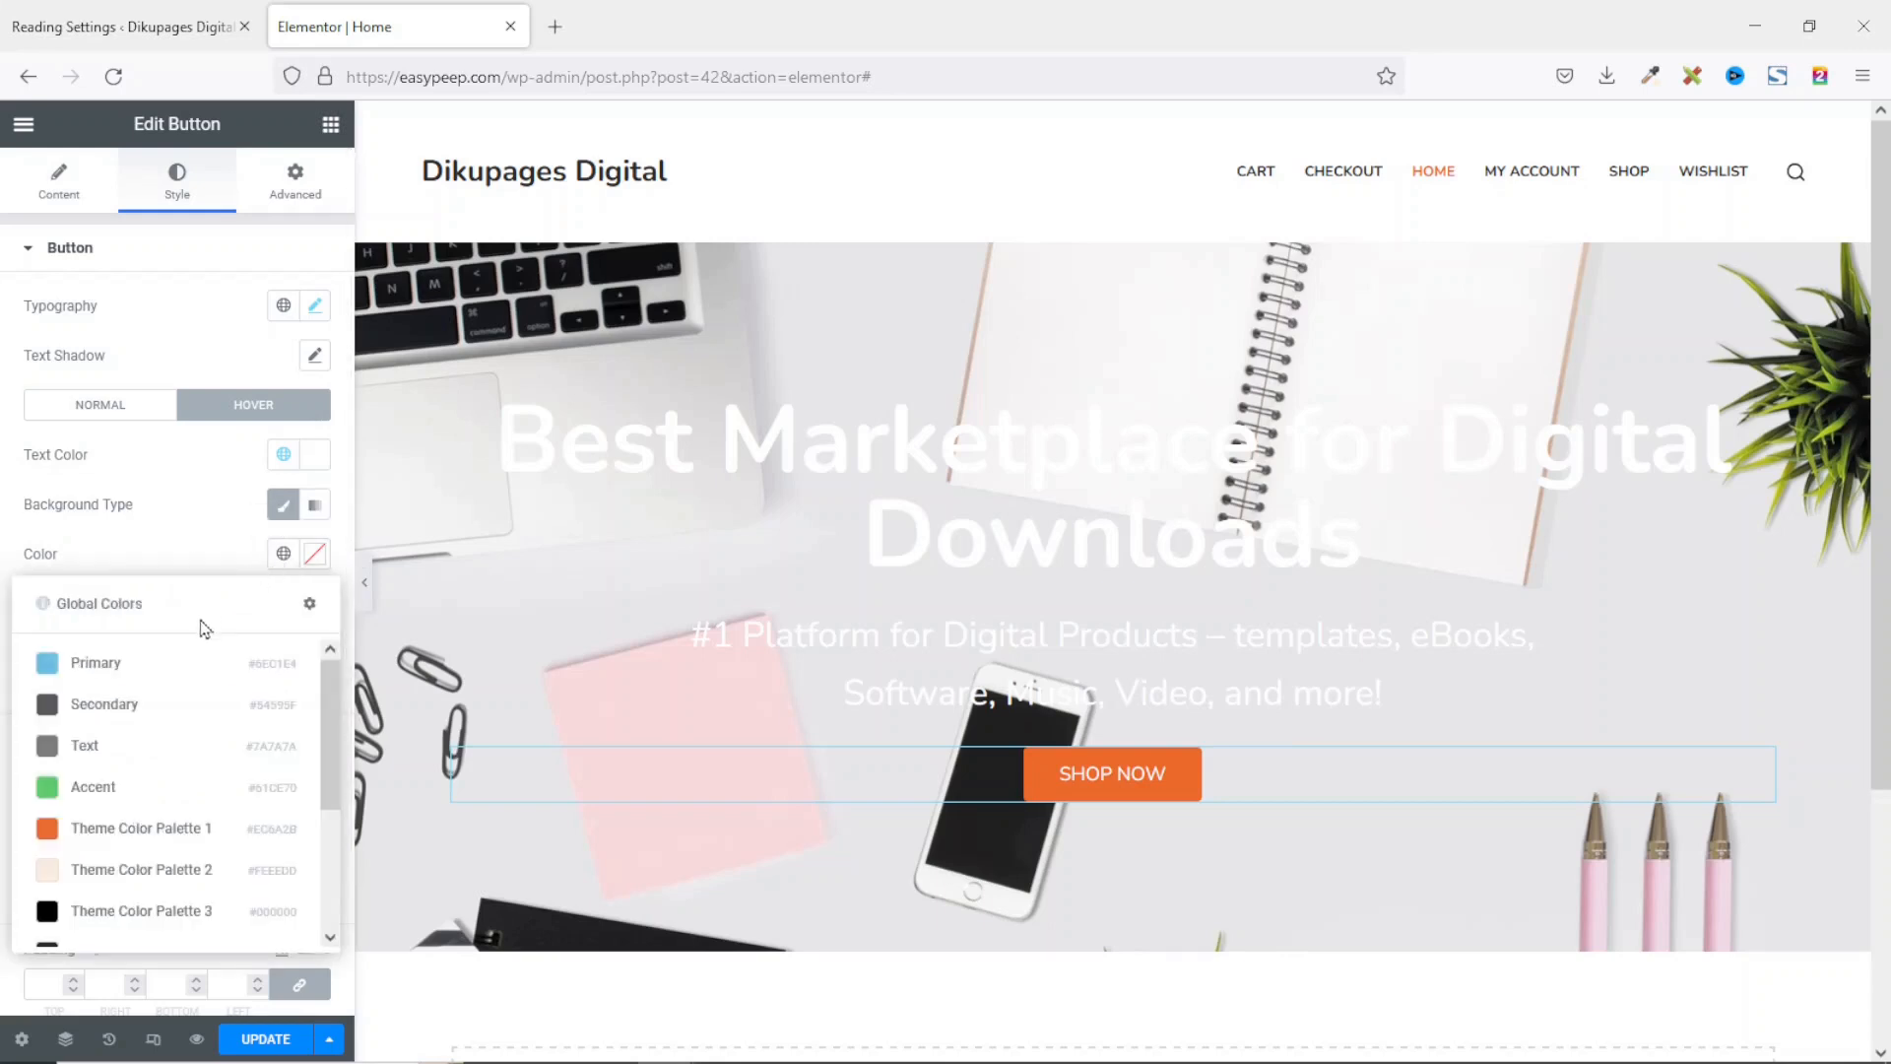
{"action": "scroll", "coordinate": [158, 739], "scroll_direction": "down", "scroll_amount": 2}
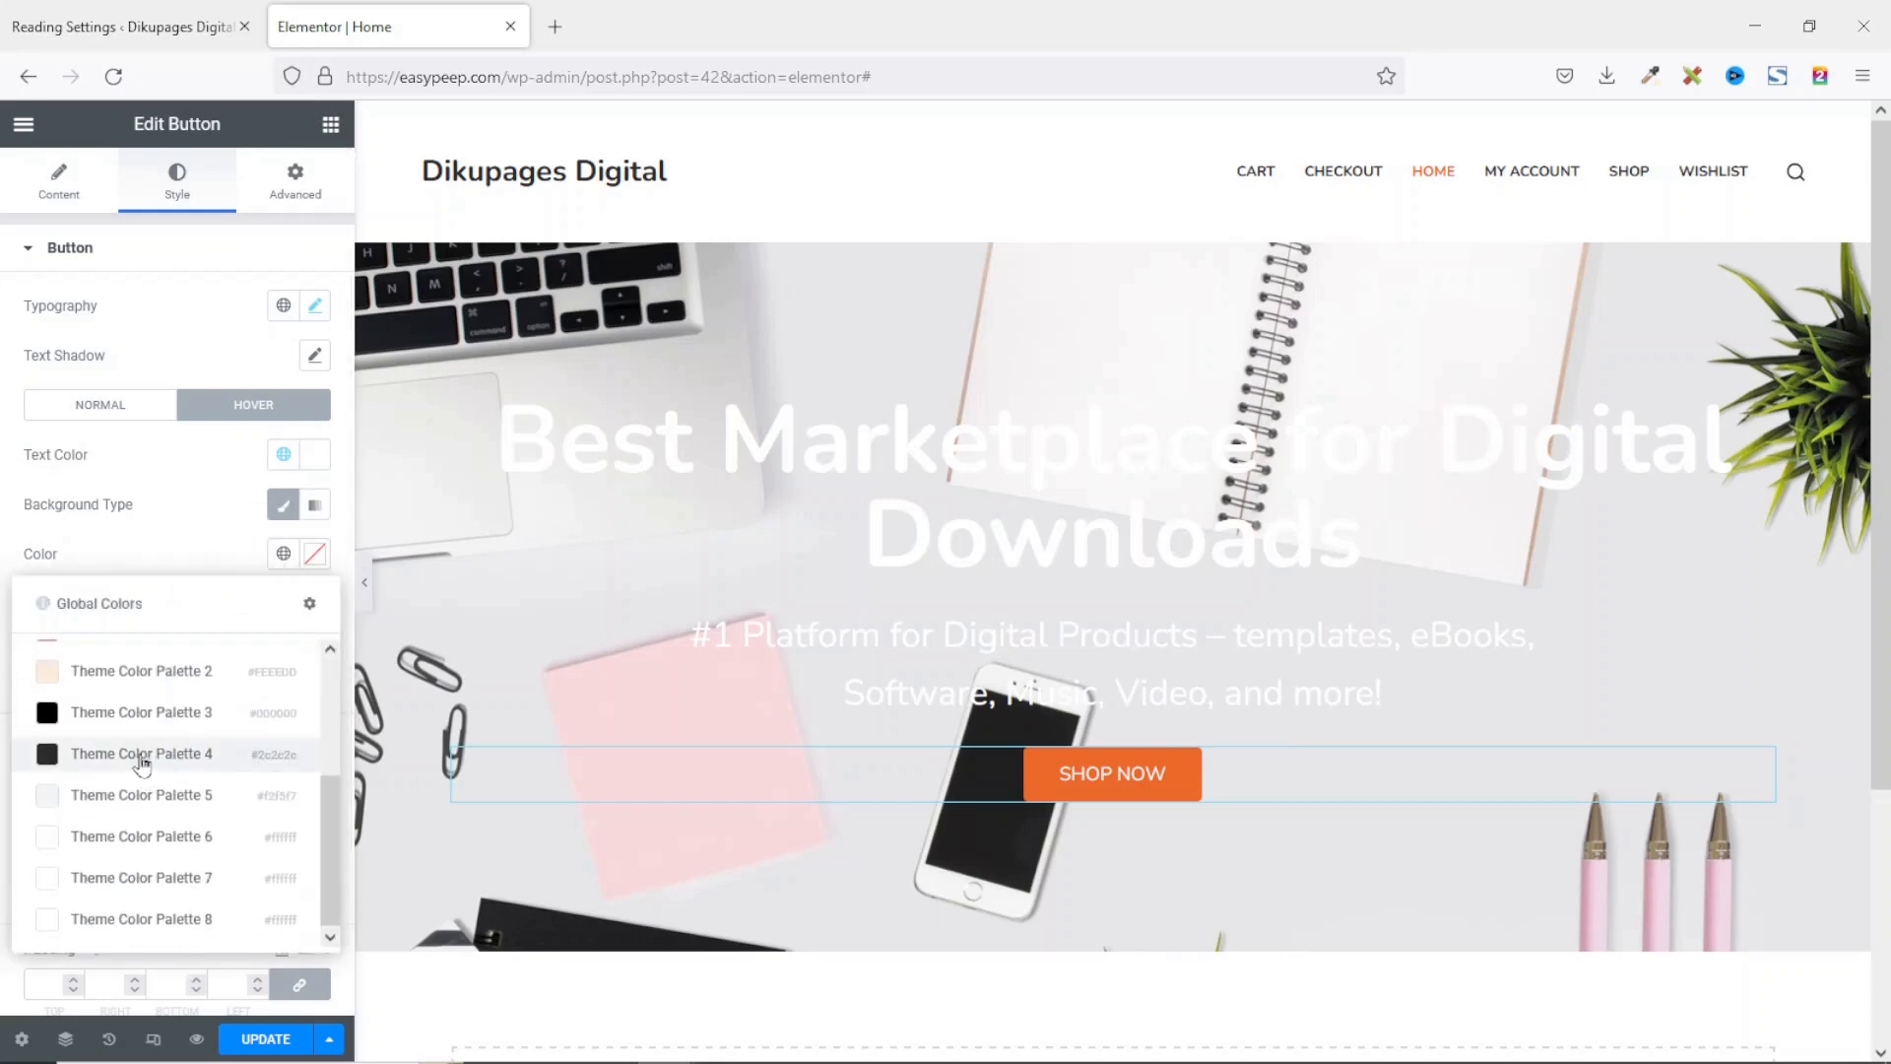
{"action": "left_click", "coordinate": [141, 757]}
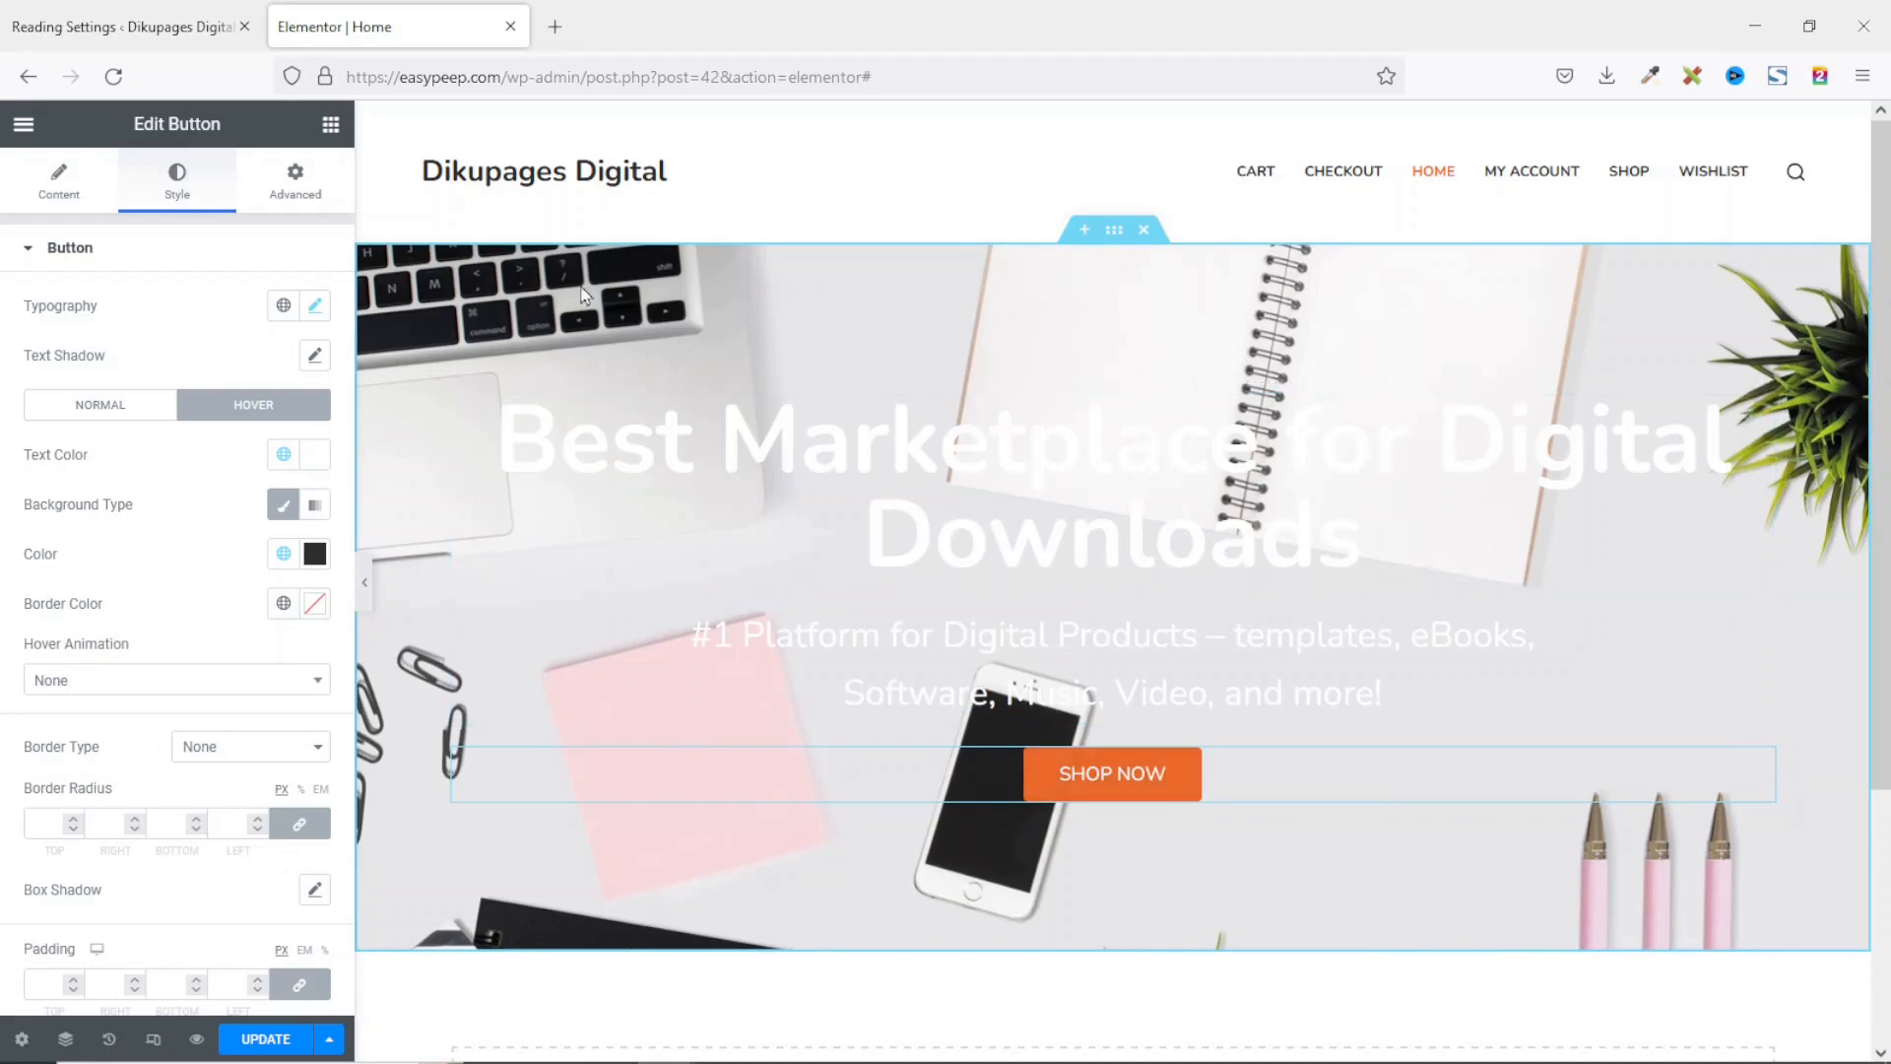
Step: Give the hero section a Classic background overlay in black Theme Color Palette 3
{"action": "left_click", "coordinate": [1116, 233]}
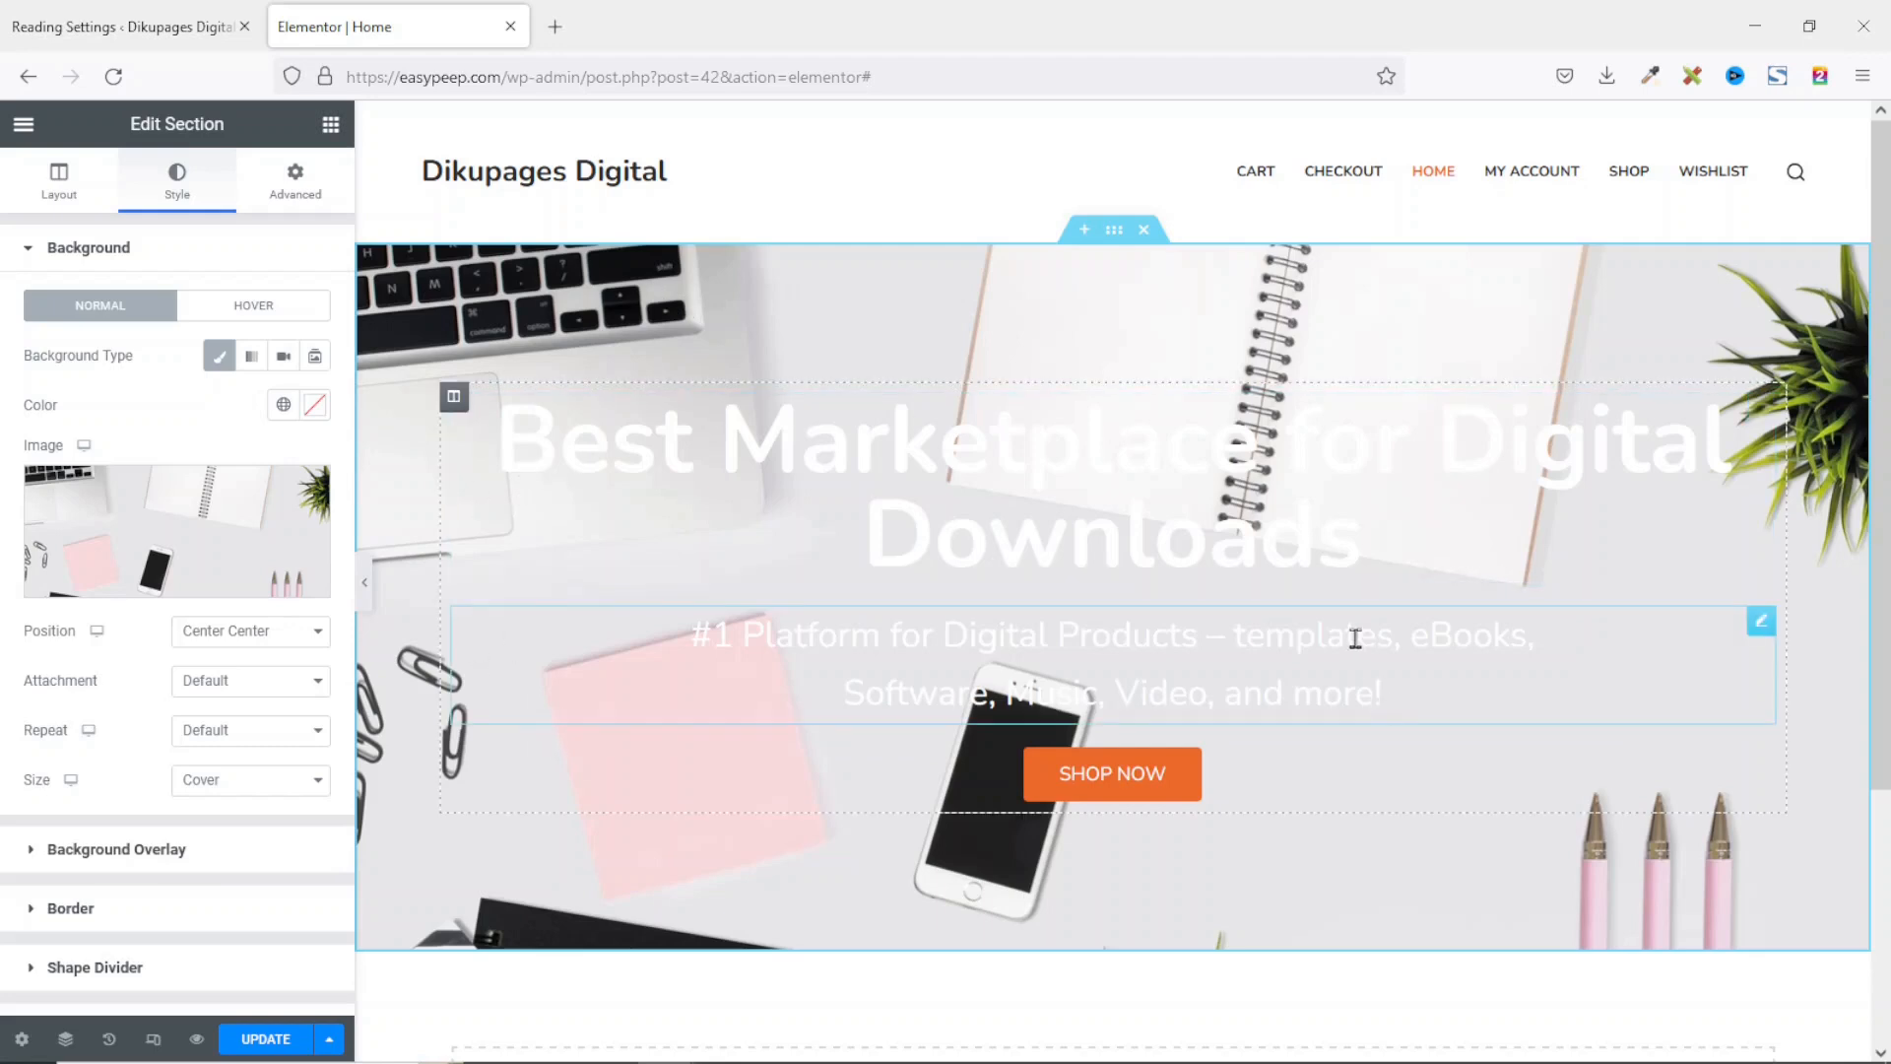
{"action": "left_click", "coordinate": [109, 854]}
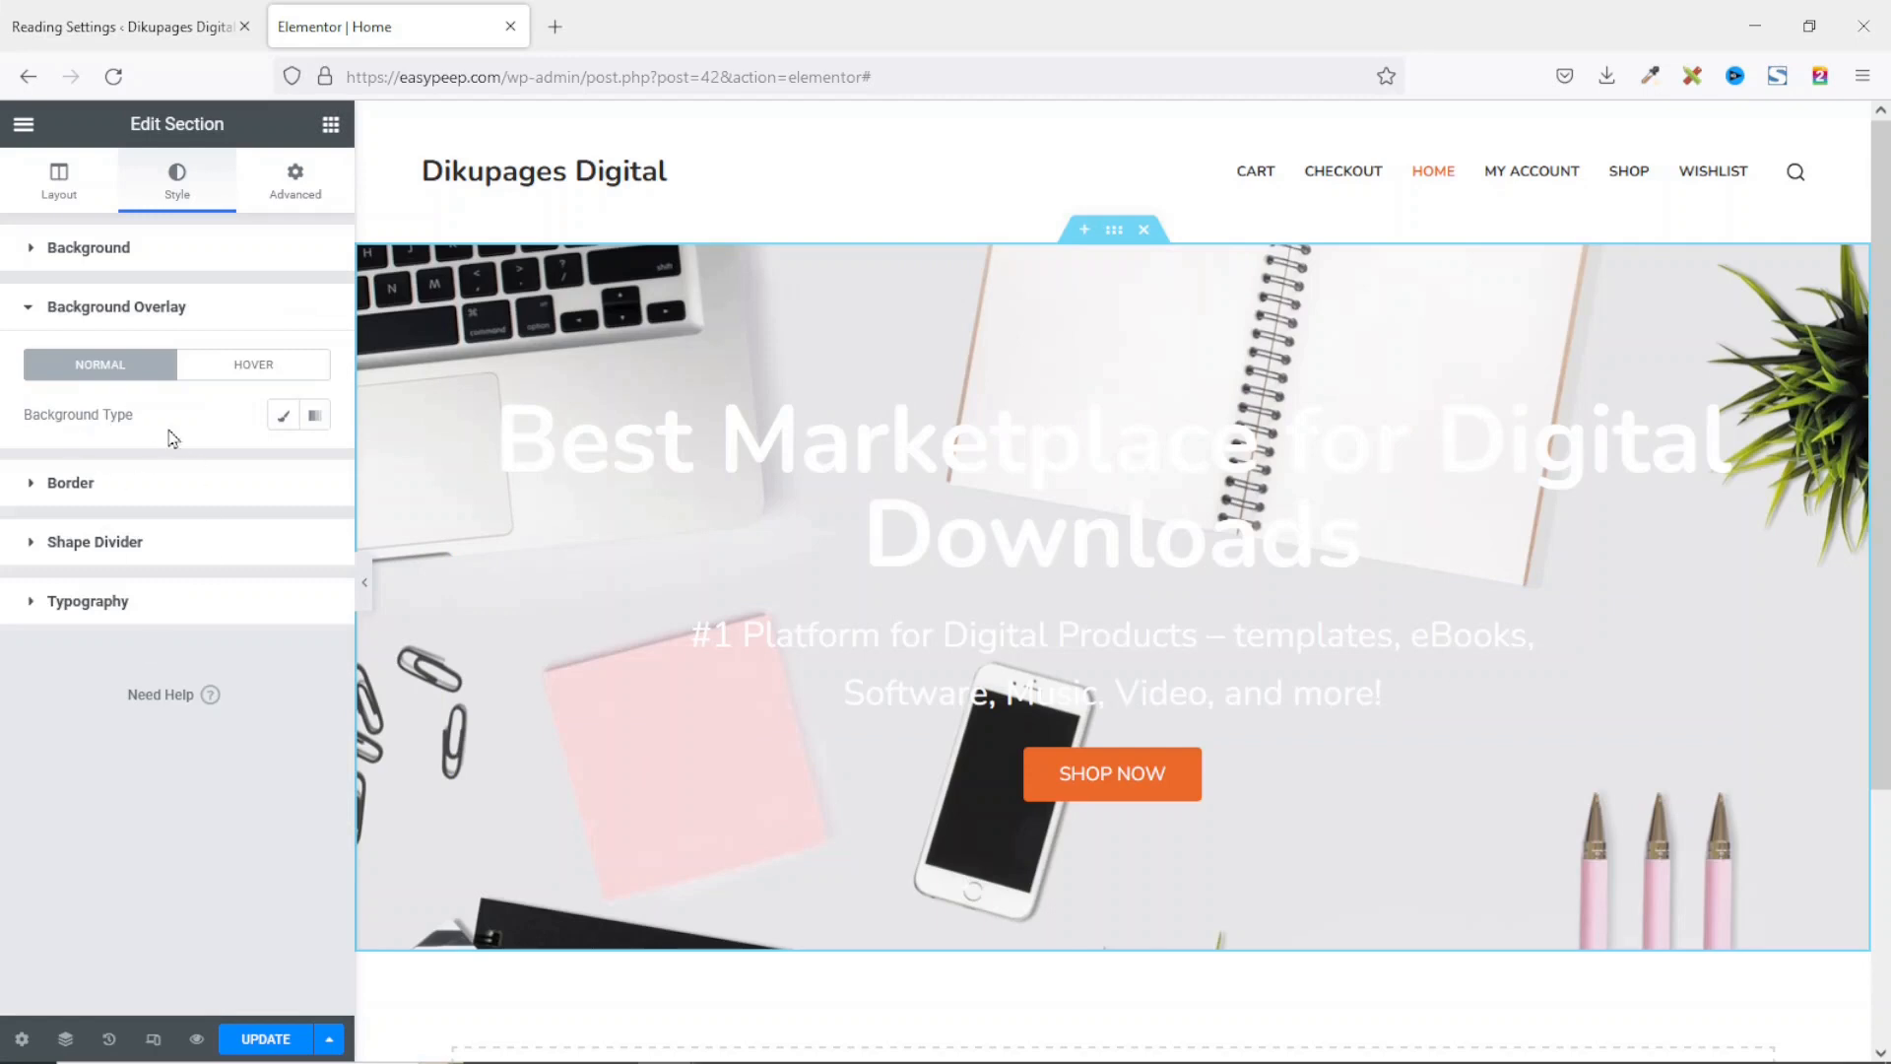
{"action": "left_click", "coordinate": [283, 417]}
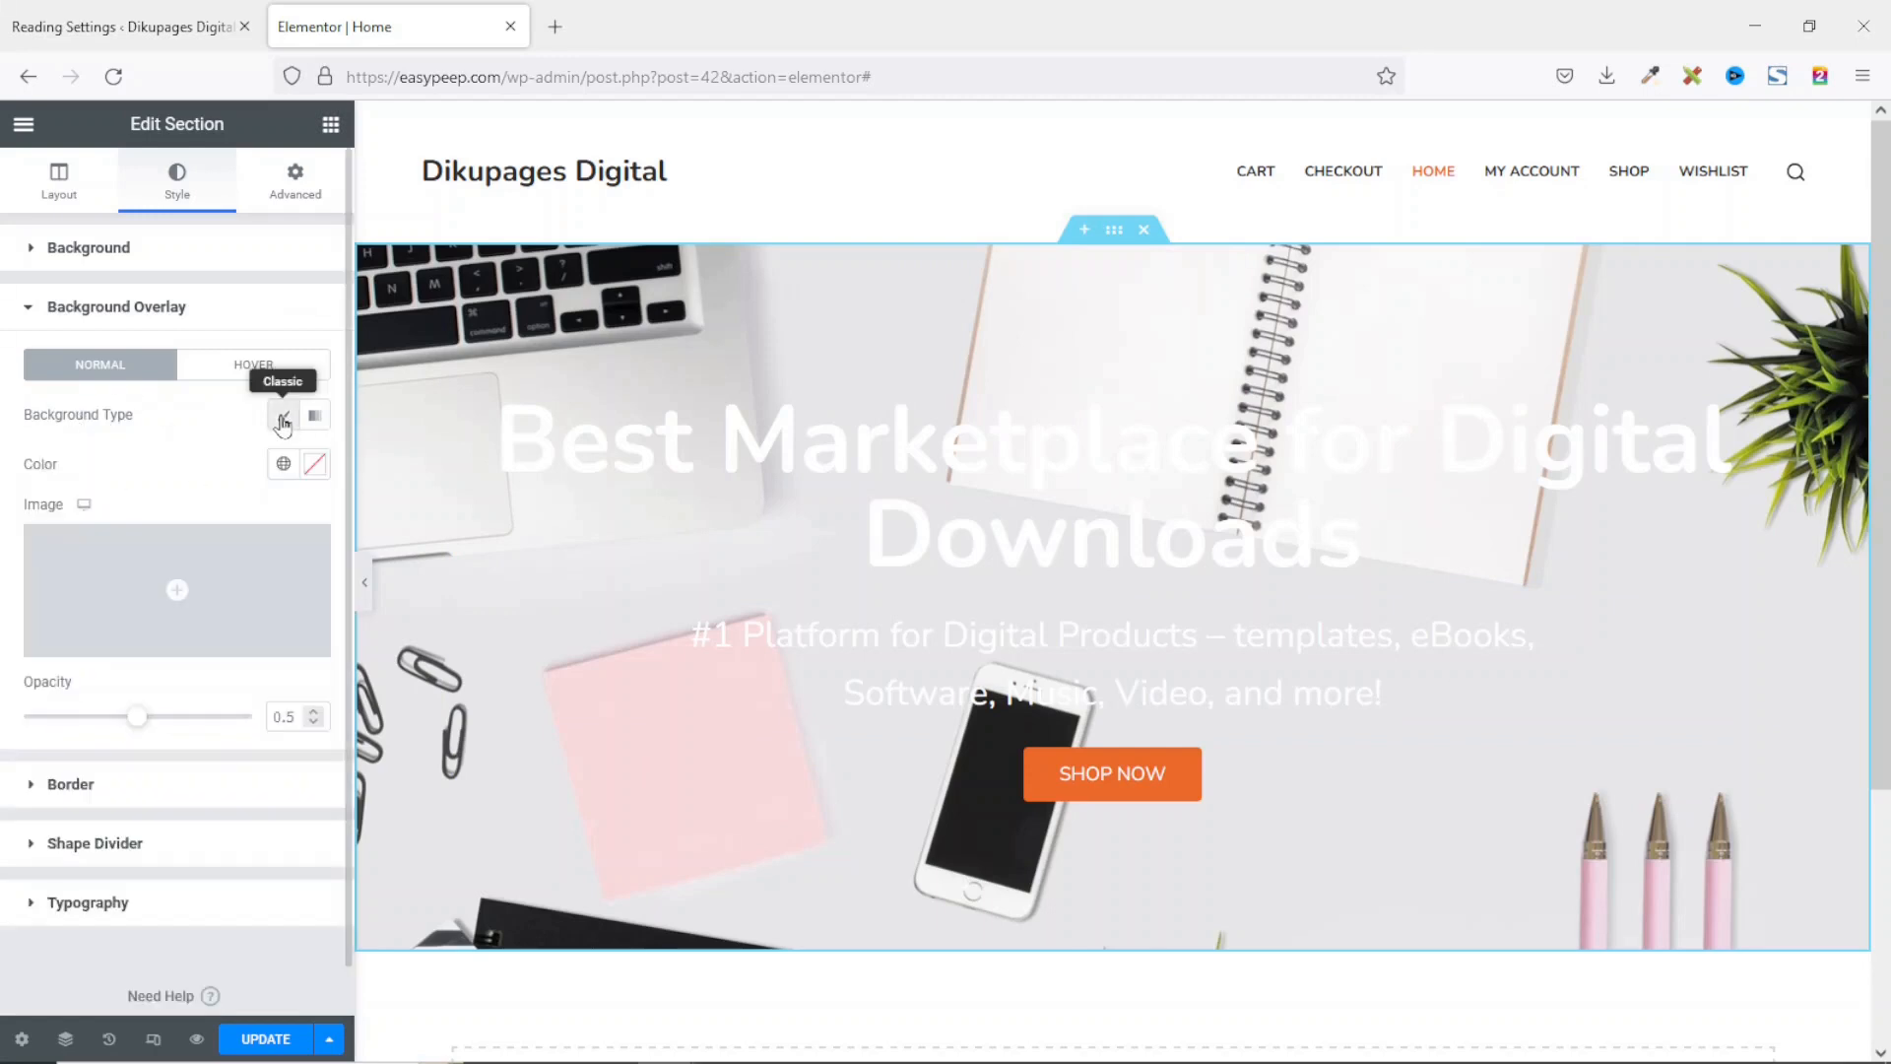
{"action": "left_click", "coordinate": [283, 463]}
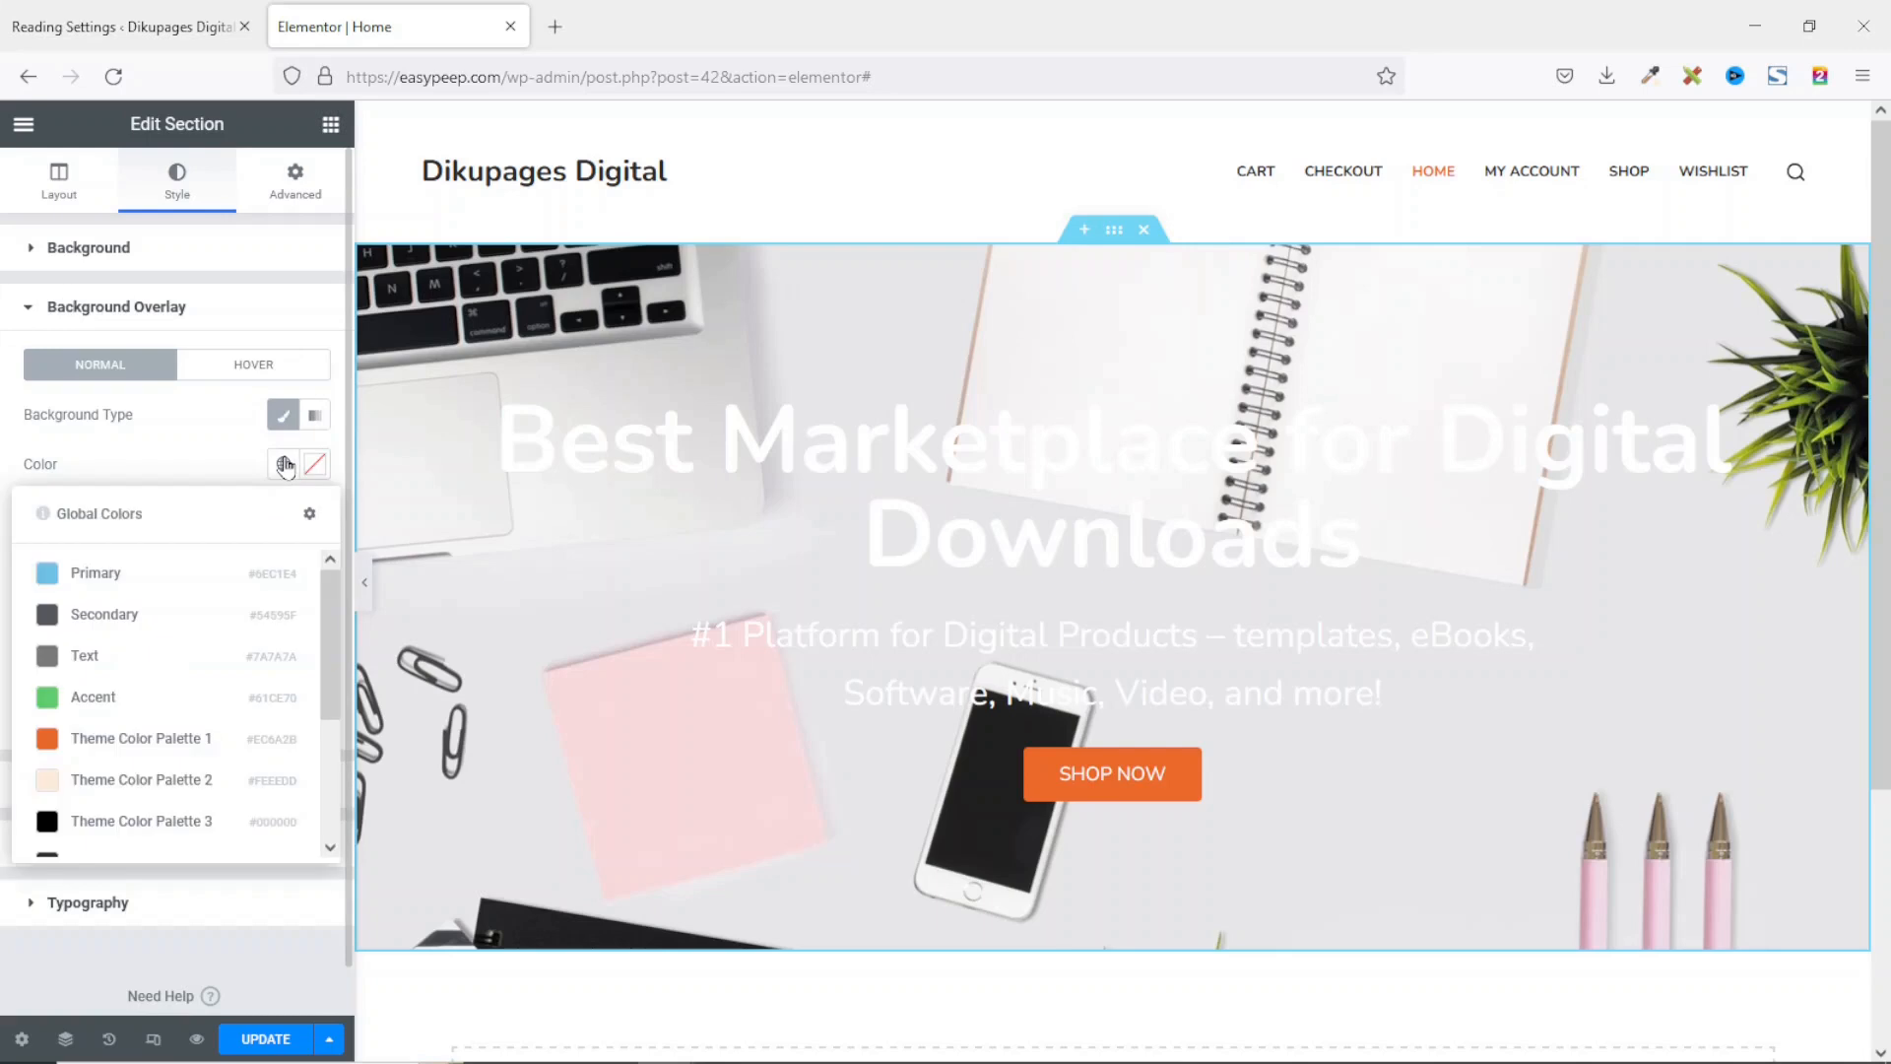
{"action": "scroll", "coordinate": [175, 616], "scroll_direction": "down", "scroll_amount": 4}
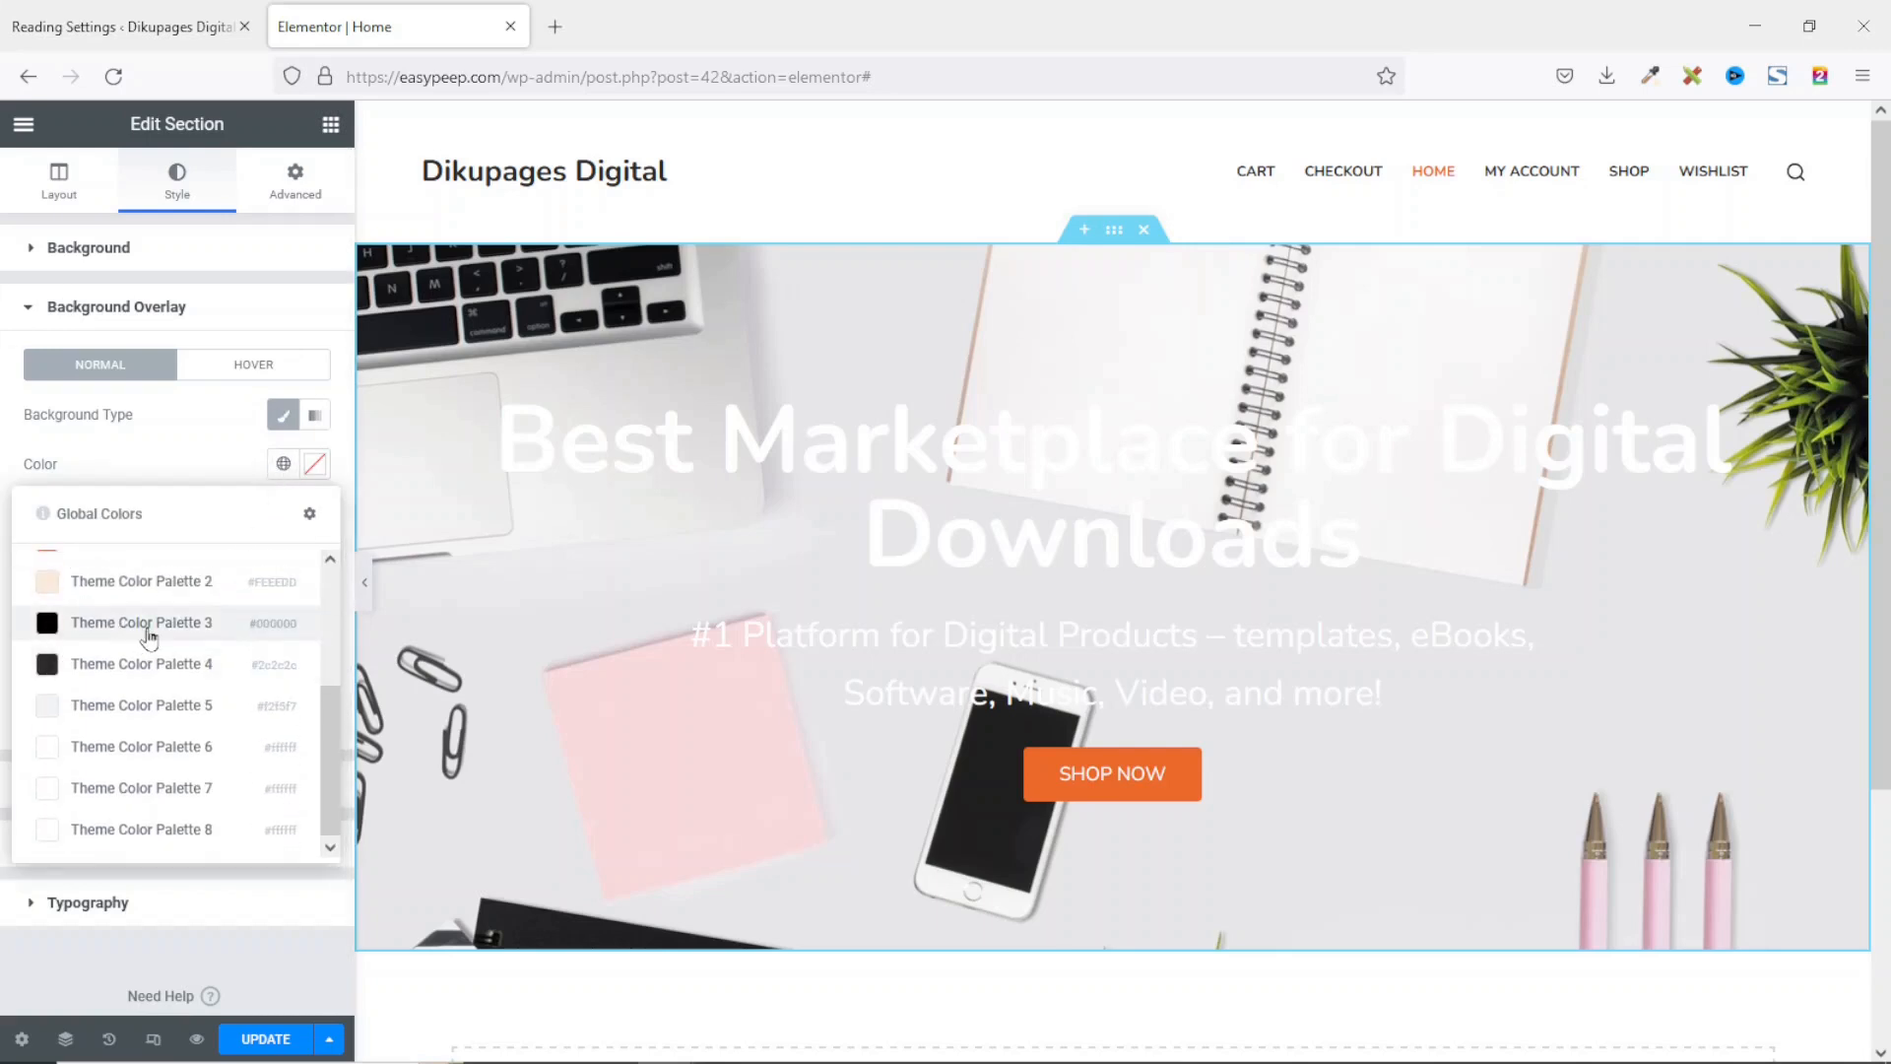
{"action": "left_click", "coordinate": [148, 628]}
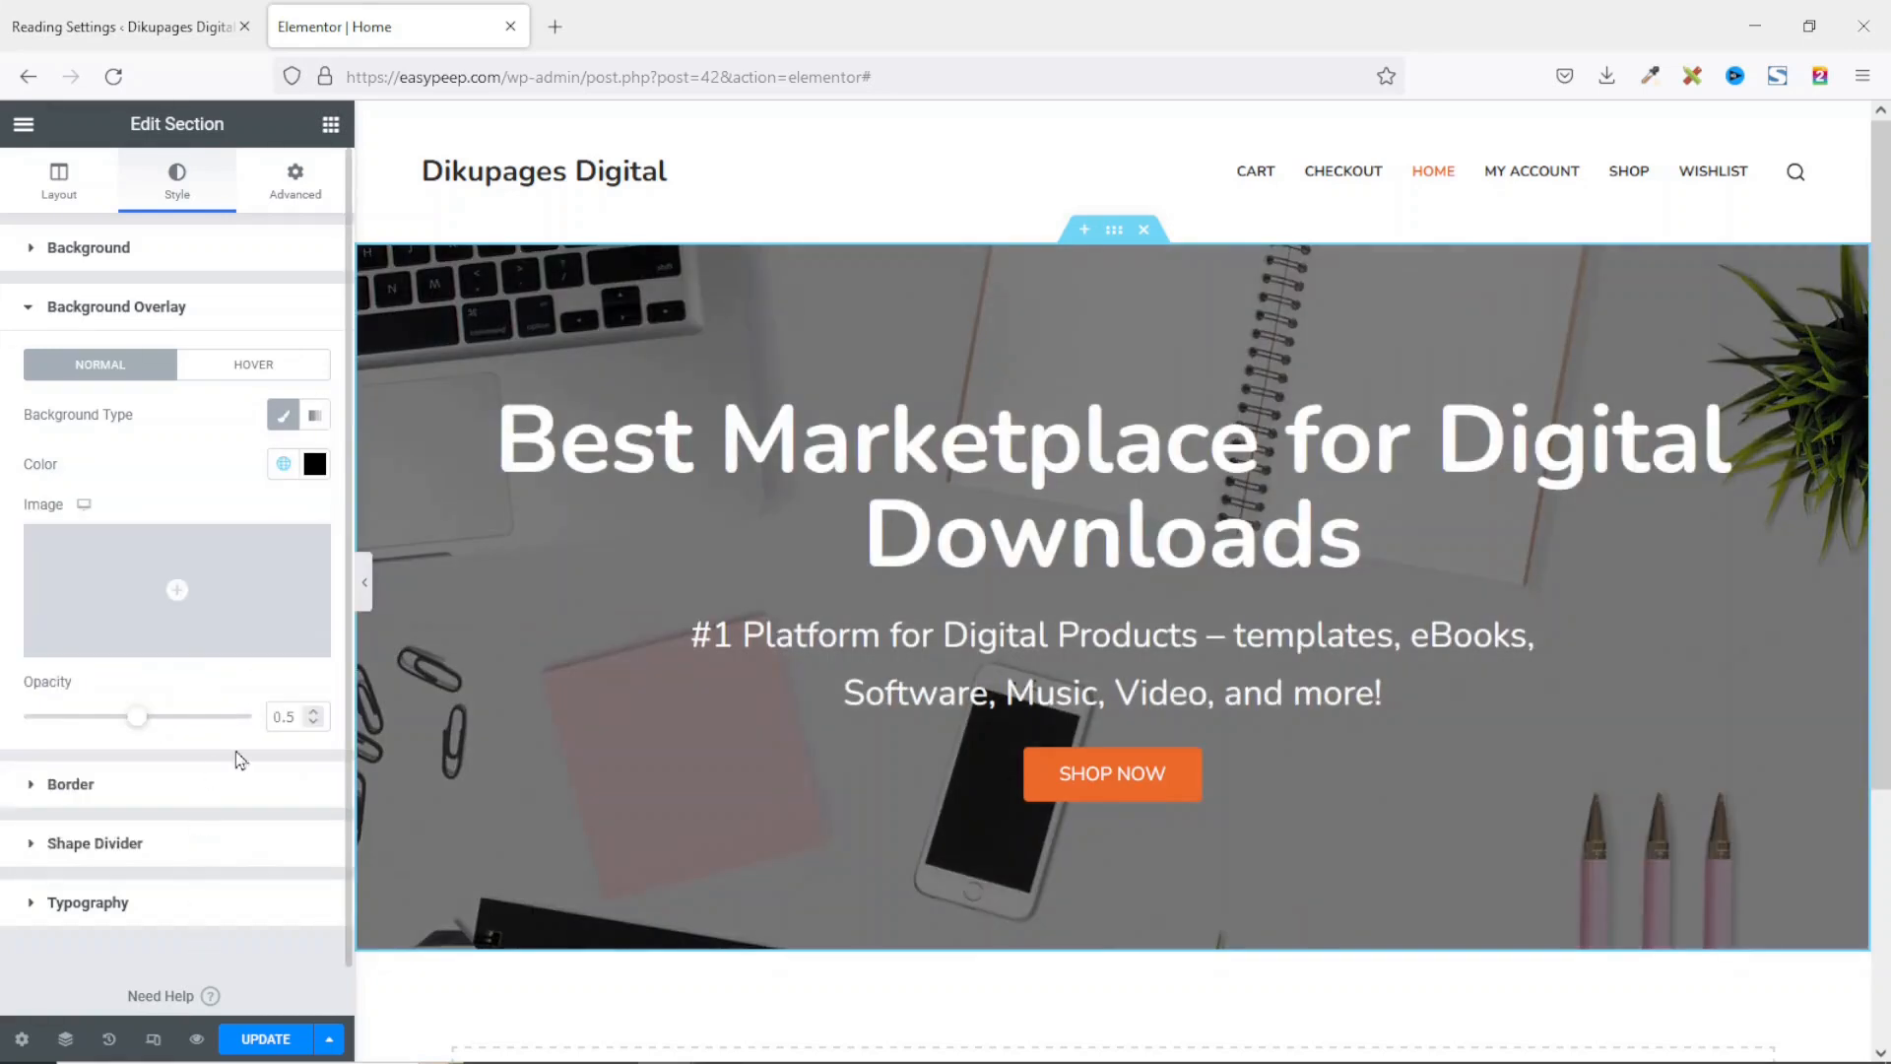
Step: Try lowering the hero overlay's opacity to 0.37 and raise it back to 0.5
{"action": "mouse_move", "coordinate": [138, 725]}
{"action": "left_mouse_down"}
{"action": "mouse_move", "coordinate": [28, 726]}
{"action": "mouse_move", "coordinate": [230, 726]}
{"action": "mouse_move", "coordinate": [108, 726]}
{"action": "left_mouse_up"}
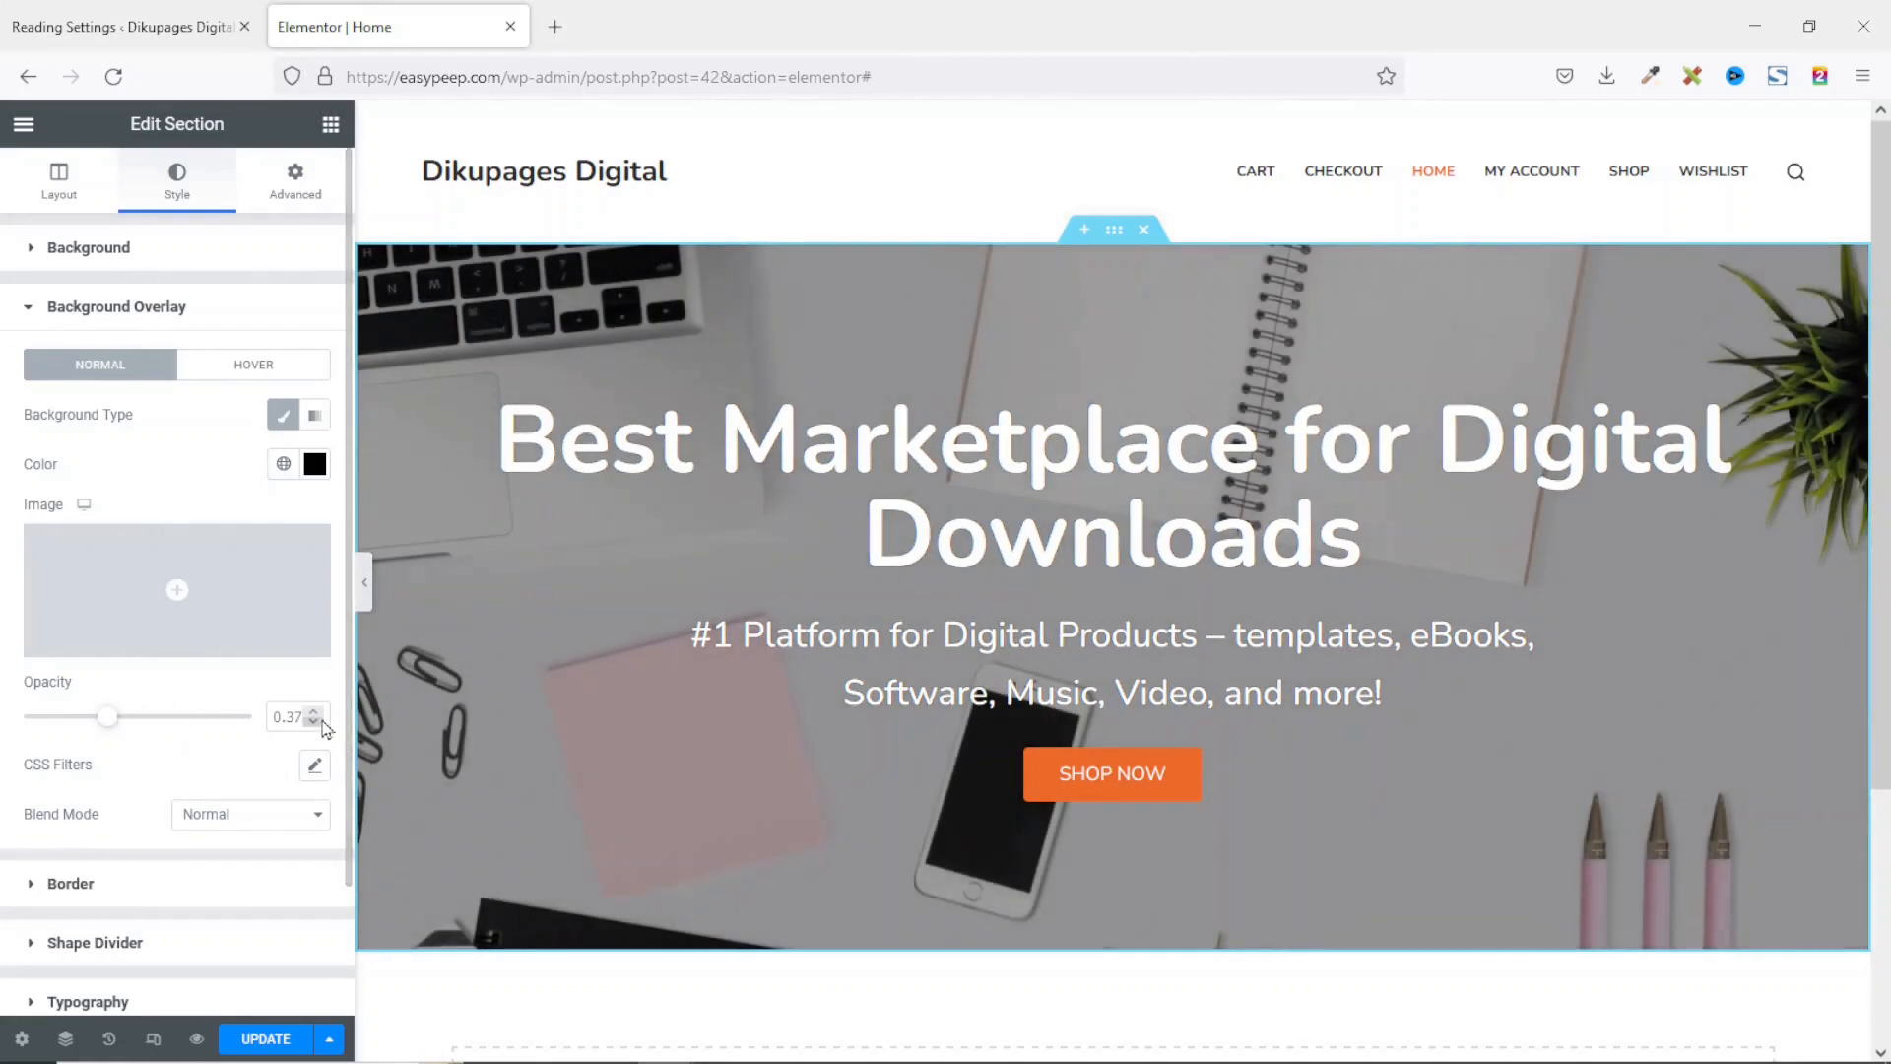
{"action": "left_click", "coordinate": [321, 714]}
{"action": "left_click", "coordinate": [321, 715]}
{"action": "left_click", "coordinate": [321, 715]}
{"action": "left_click", "coordinate": [319, 714]}
{"action": "left_click", "coordinate": [317, 715]}
{"action": "left_click", "coordinate": [318, 714]}
{"action": "left_click", "coordinate": [318, 714]}
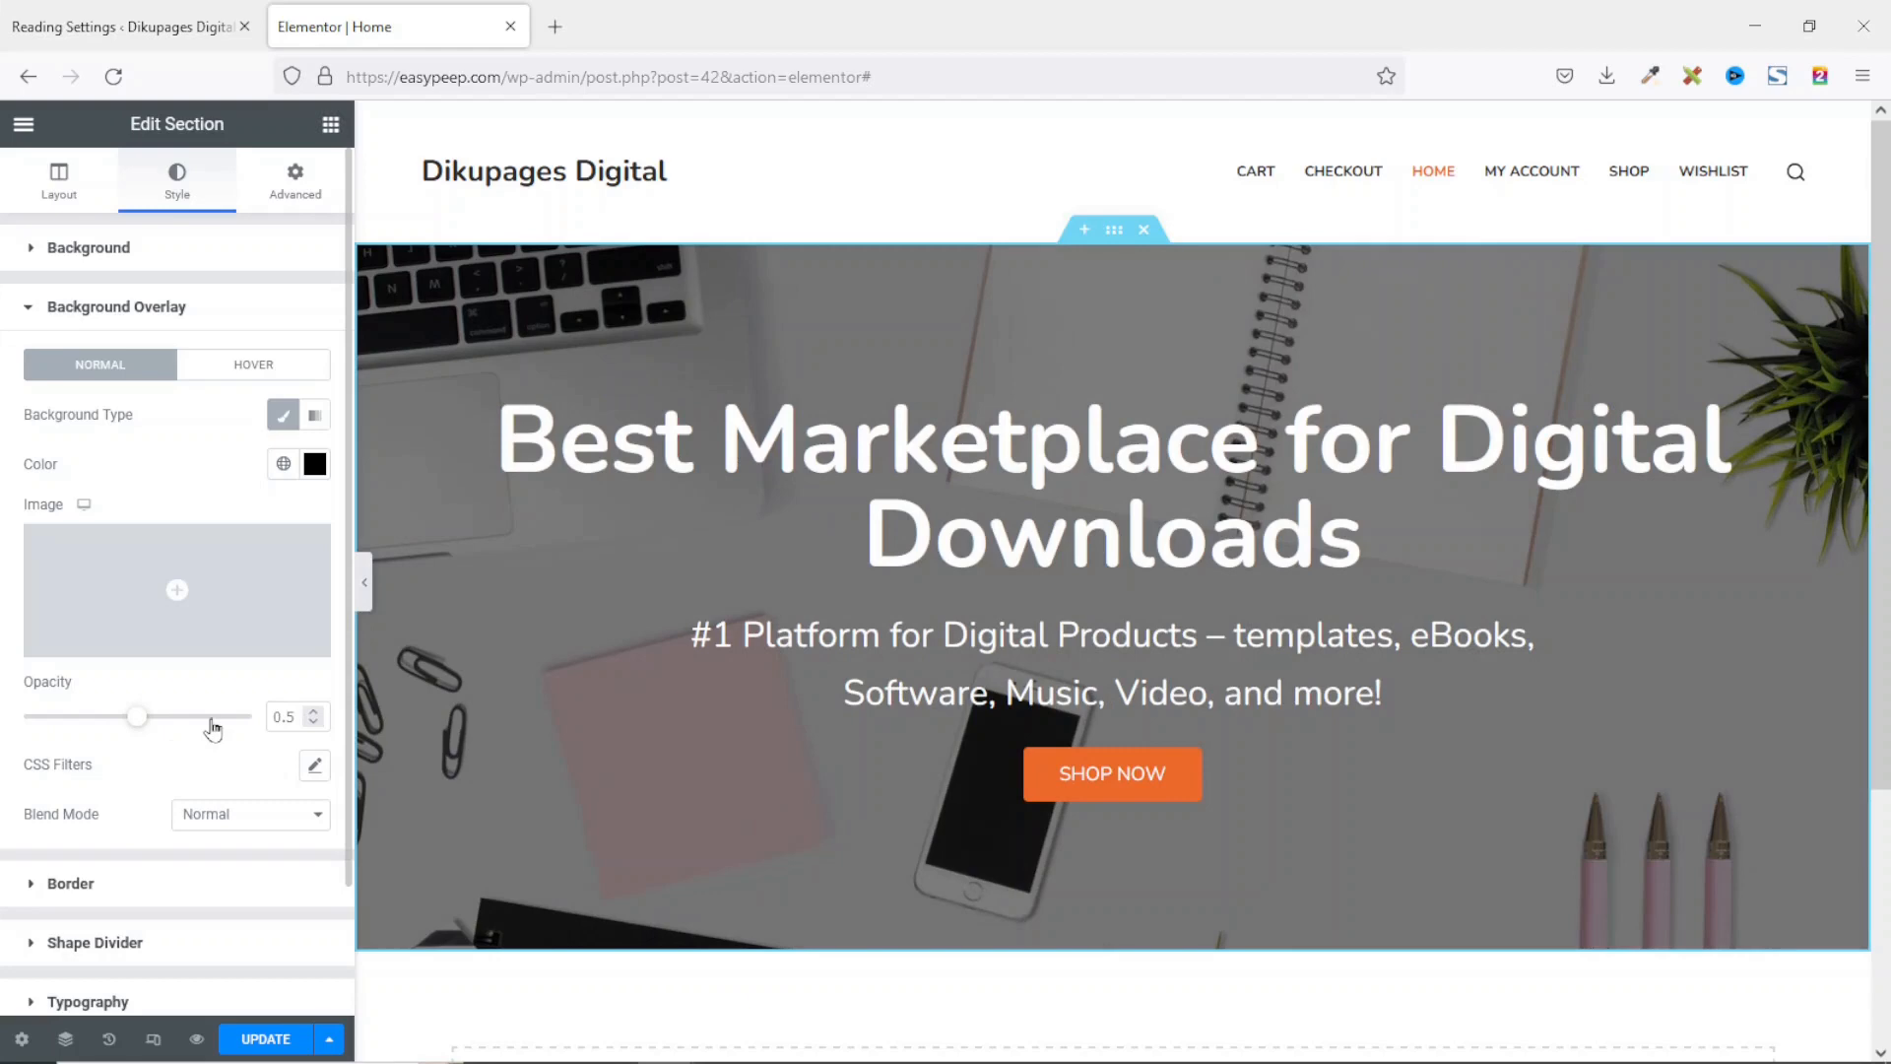
Step: Preview the hero banner without the editing panel, and update the page with the overlay opacity set to 0.7
{"action": "left_click", "coordinate": [363, 589]}
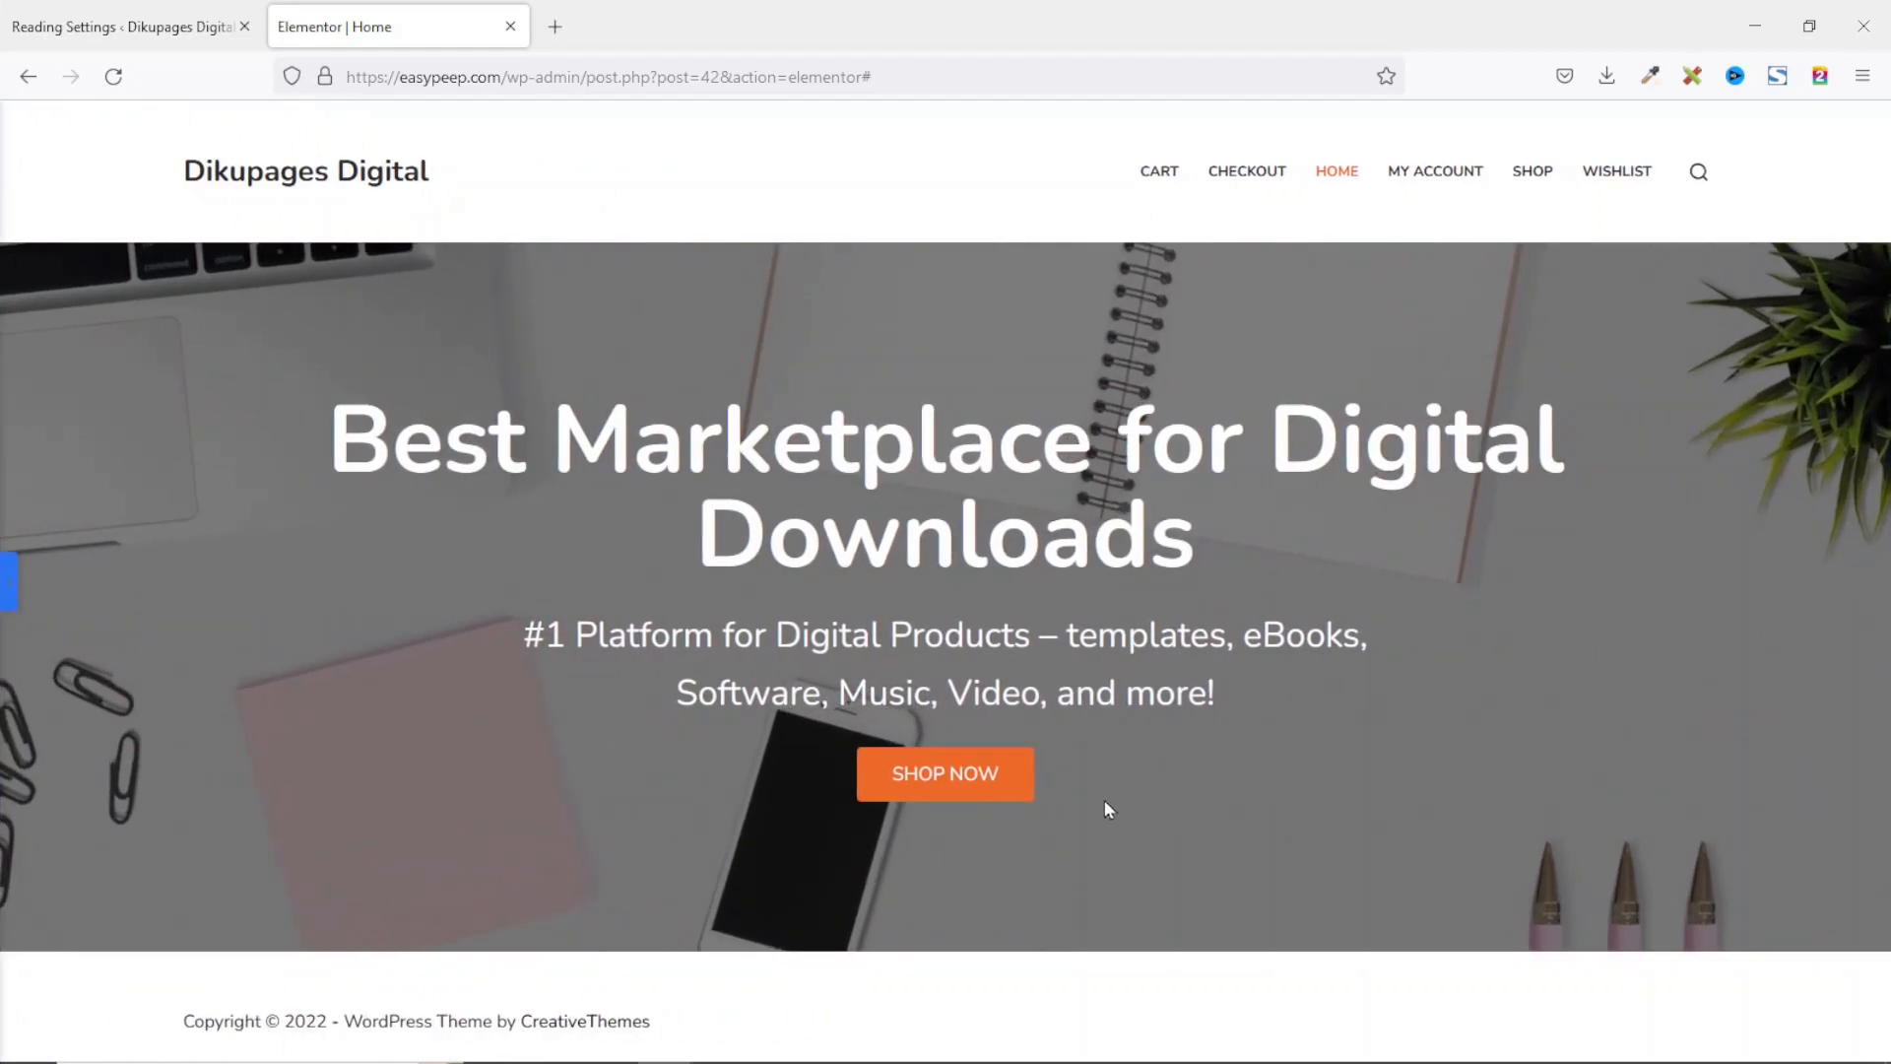
{"action": "left_click", "coordinate": [6, 594]}
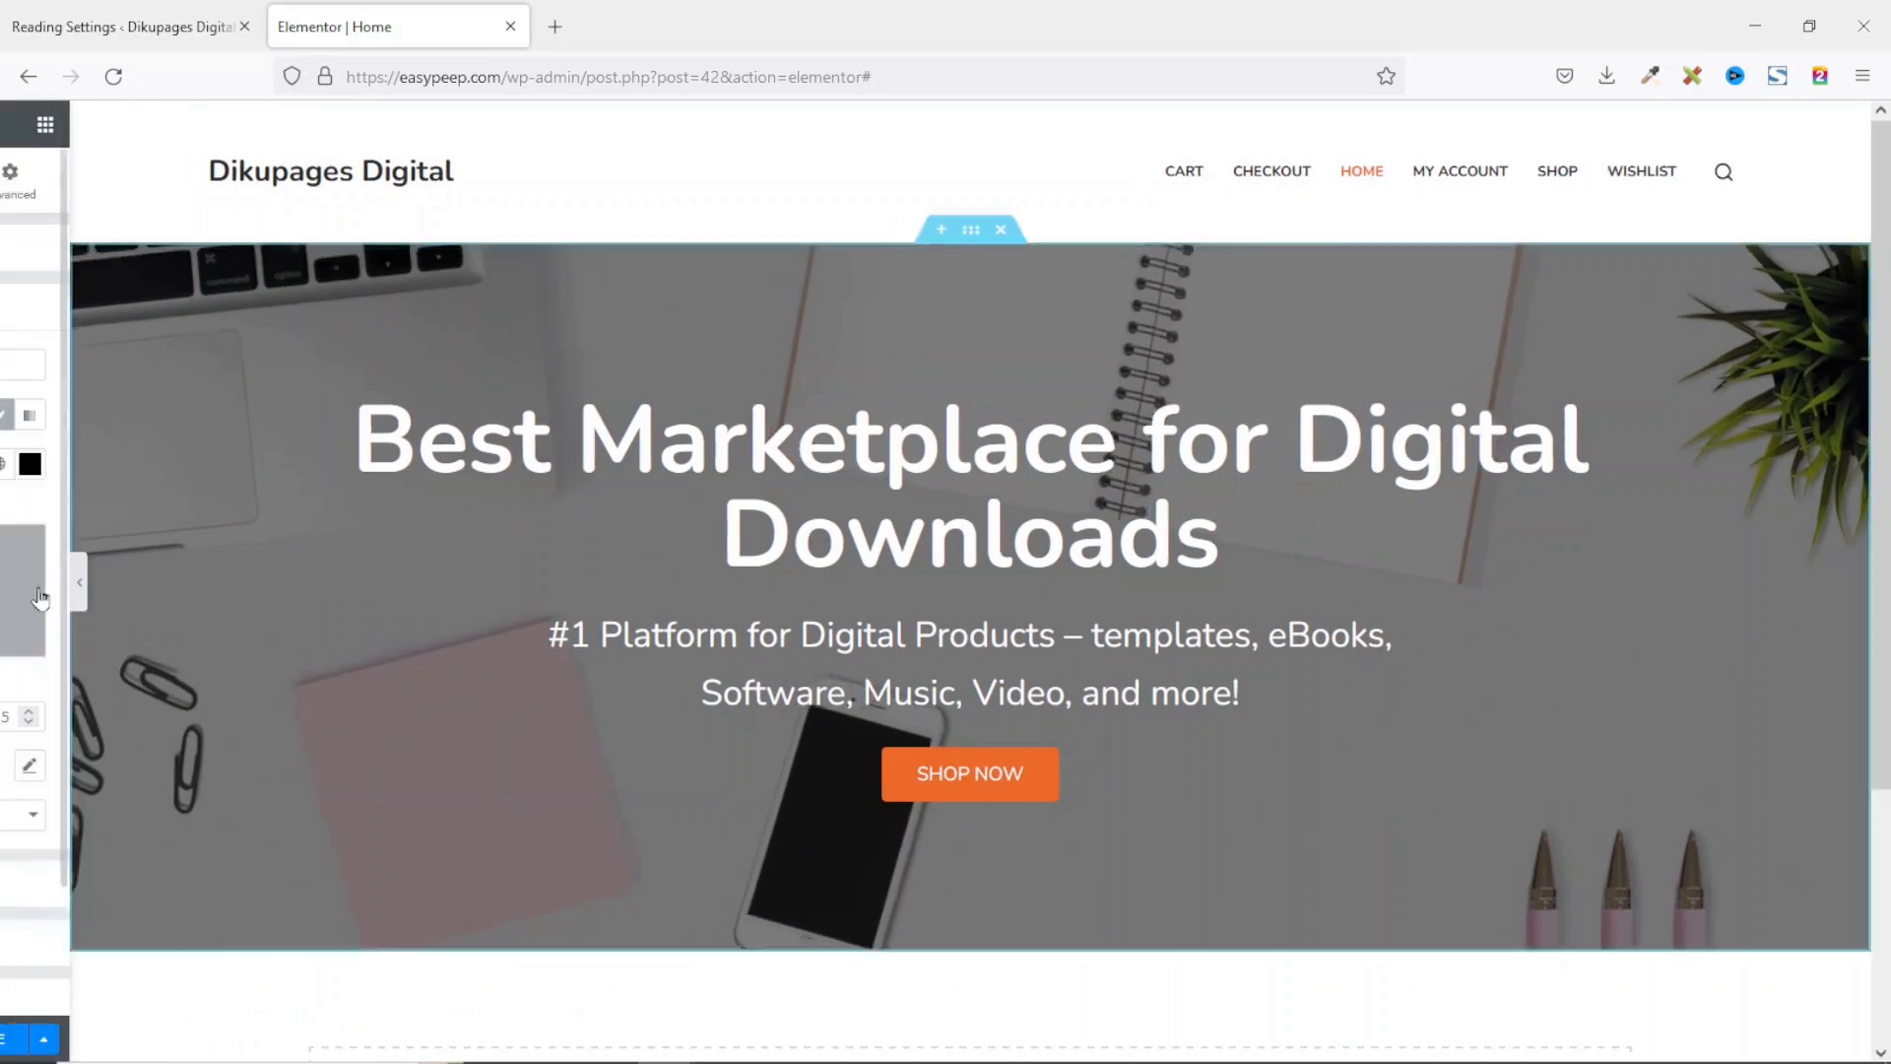
{"action": "left_click", "coordinate": [275, 1041]}
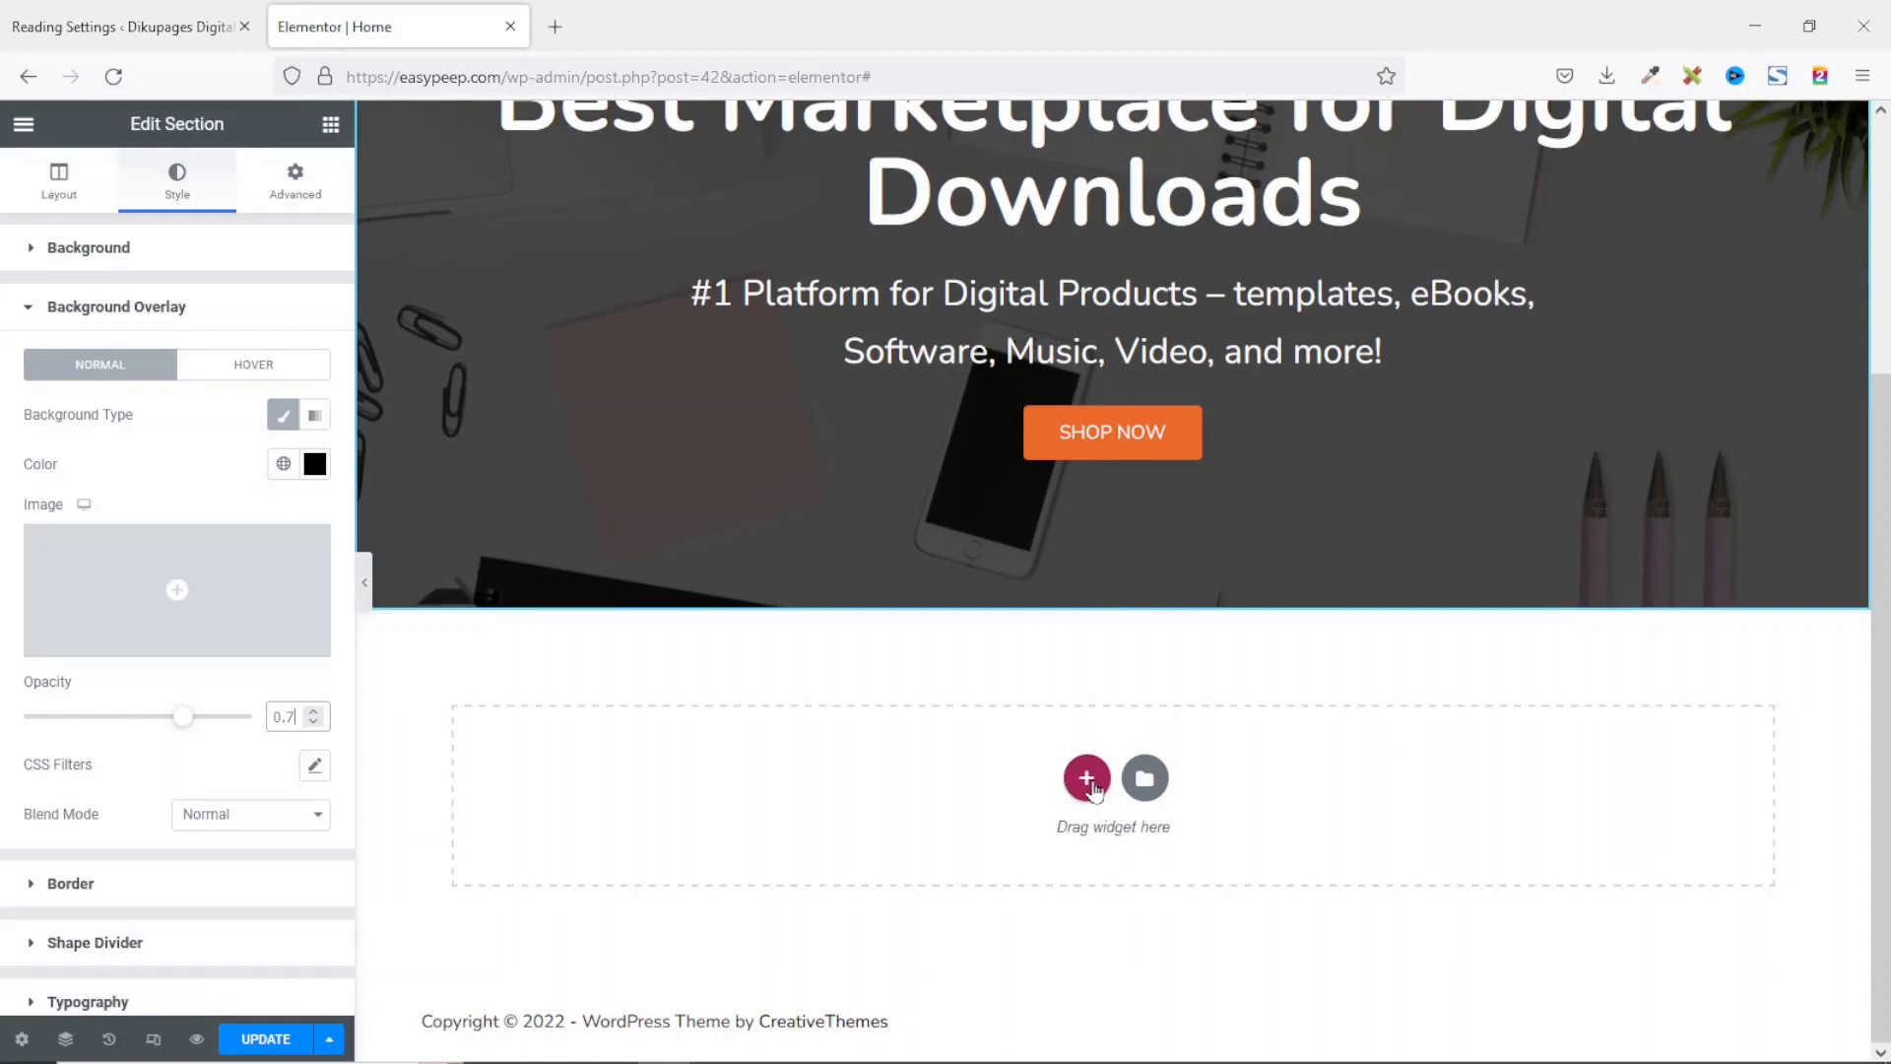
Step: Add a new single-column section below the hero banner
{"action": "left_click", "coordinate": [1086, 779]}
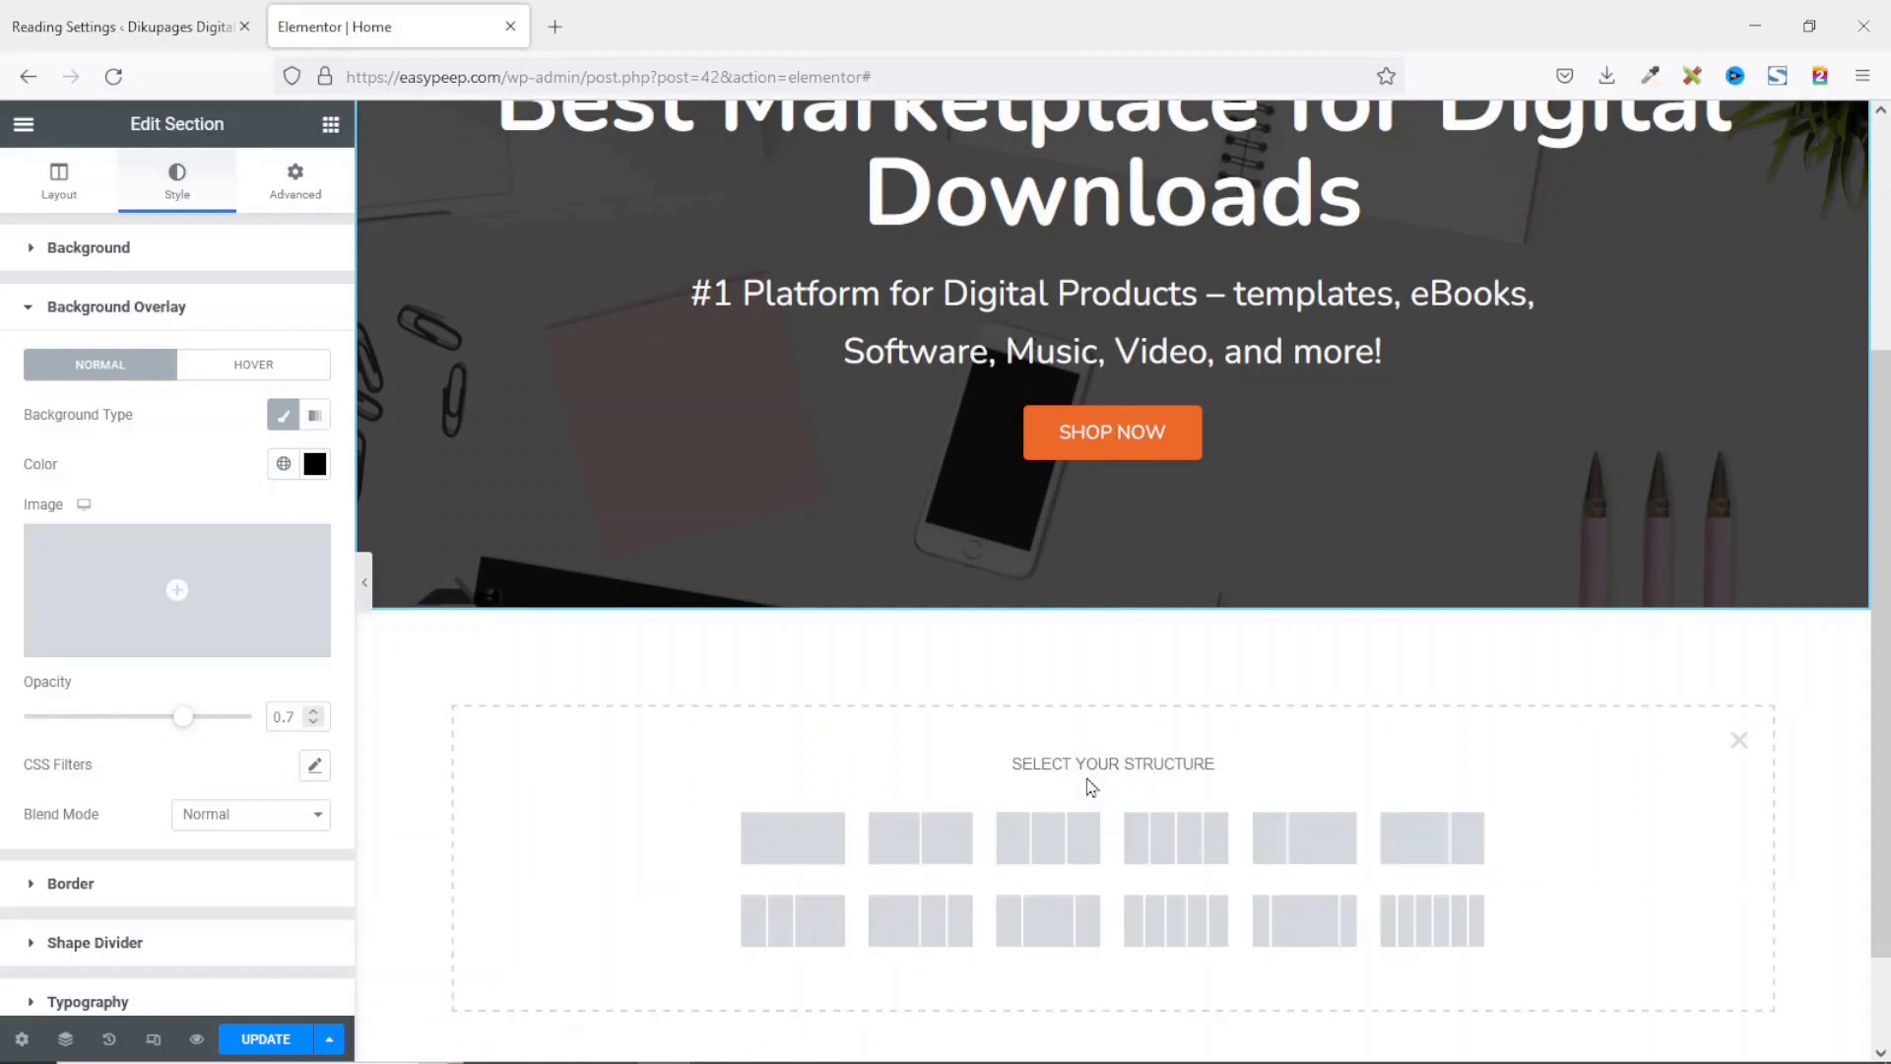
{"action": "left_click", "coordinate": [800, 847]}
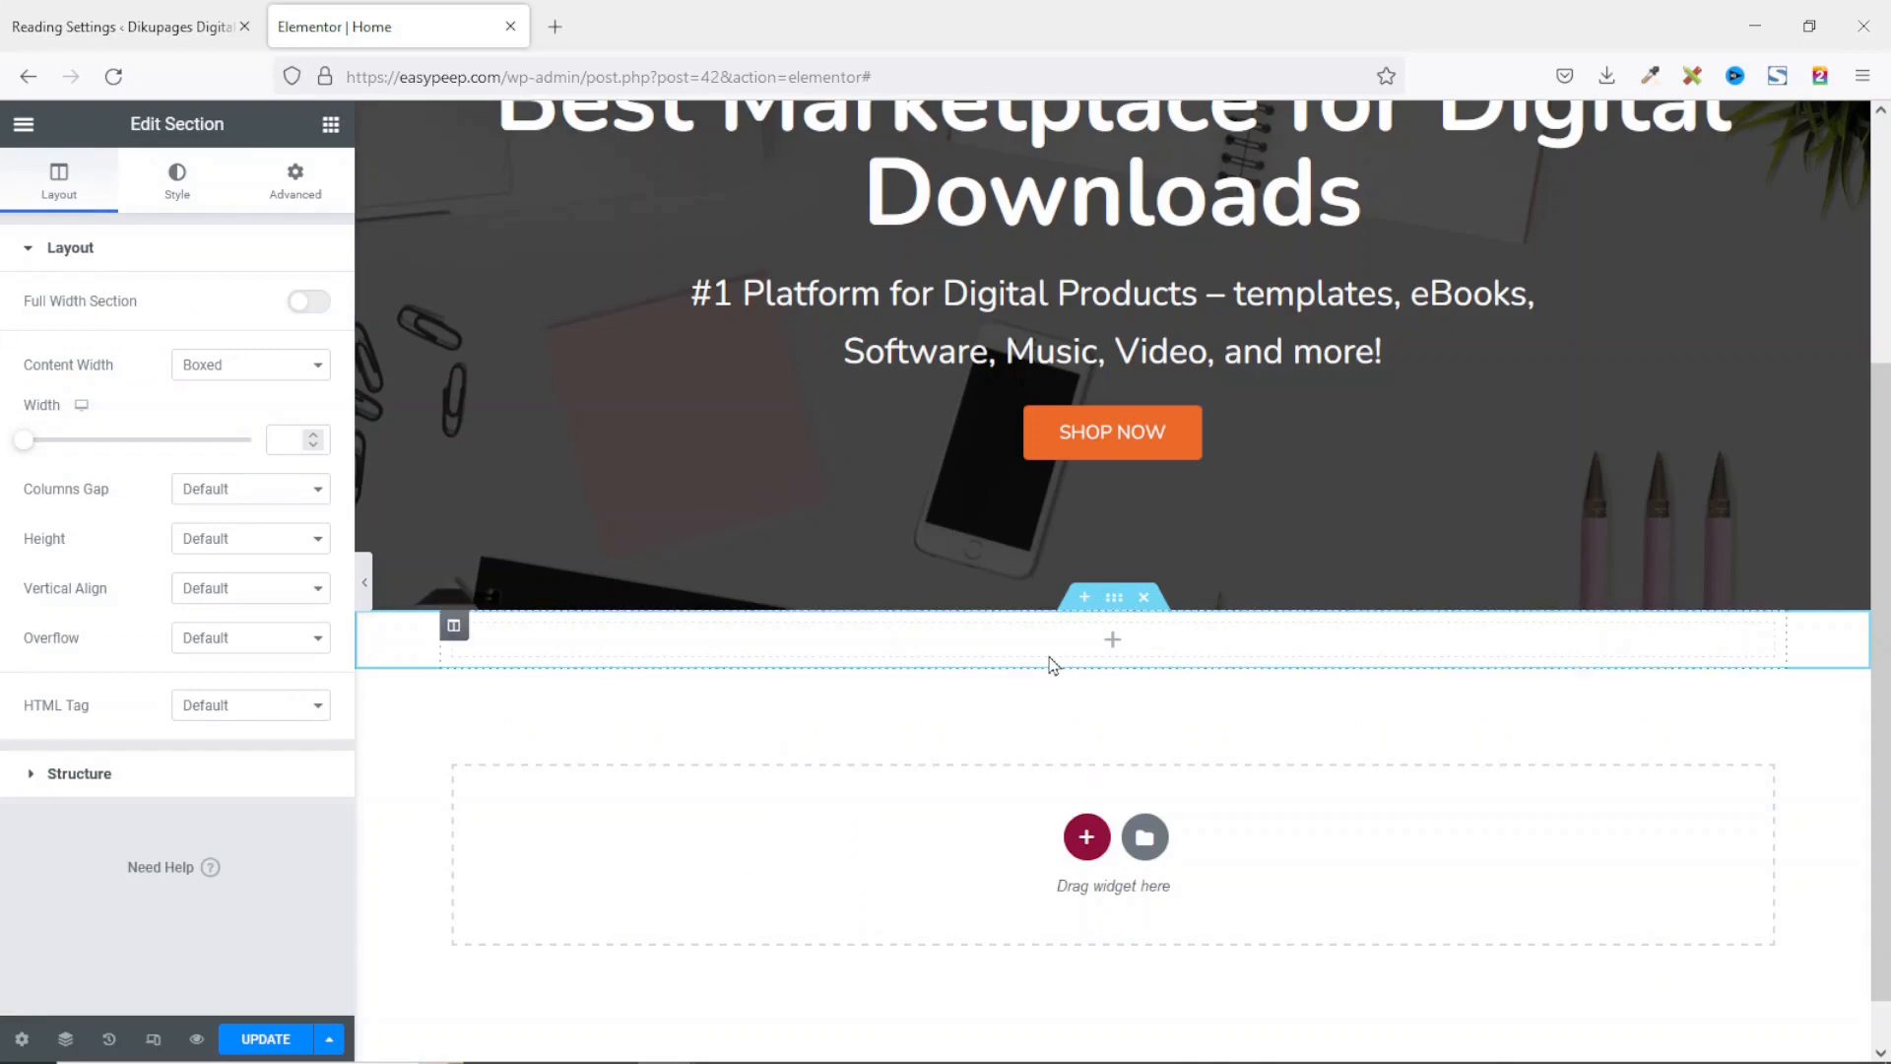
Step: Add a centred heading reading "Browse Categories" to the new section below the hero banner
{"action": "left_click", "coordinate": [329, 126]}
{"action": "left_click_drag", "start_coordinate": [265, 419], "coordinate": [825, 640]}
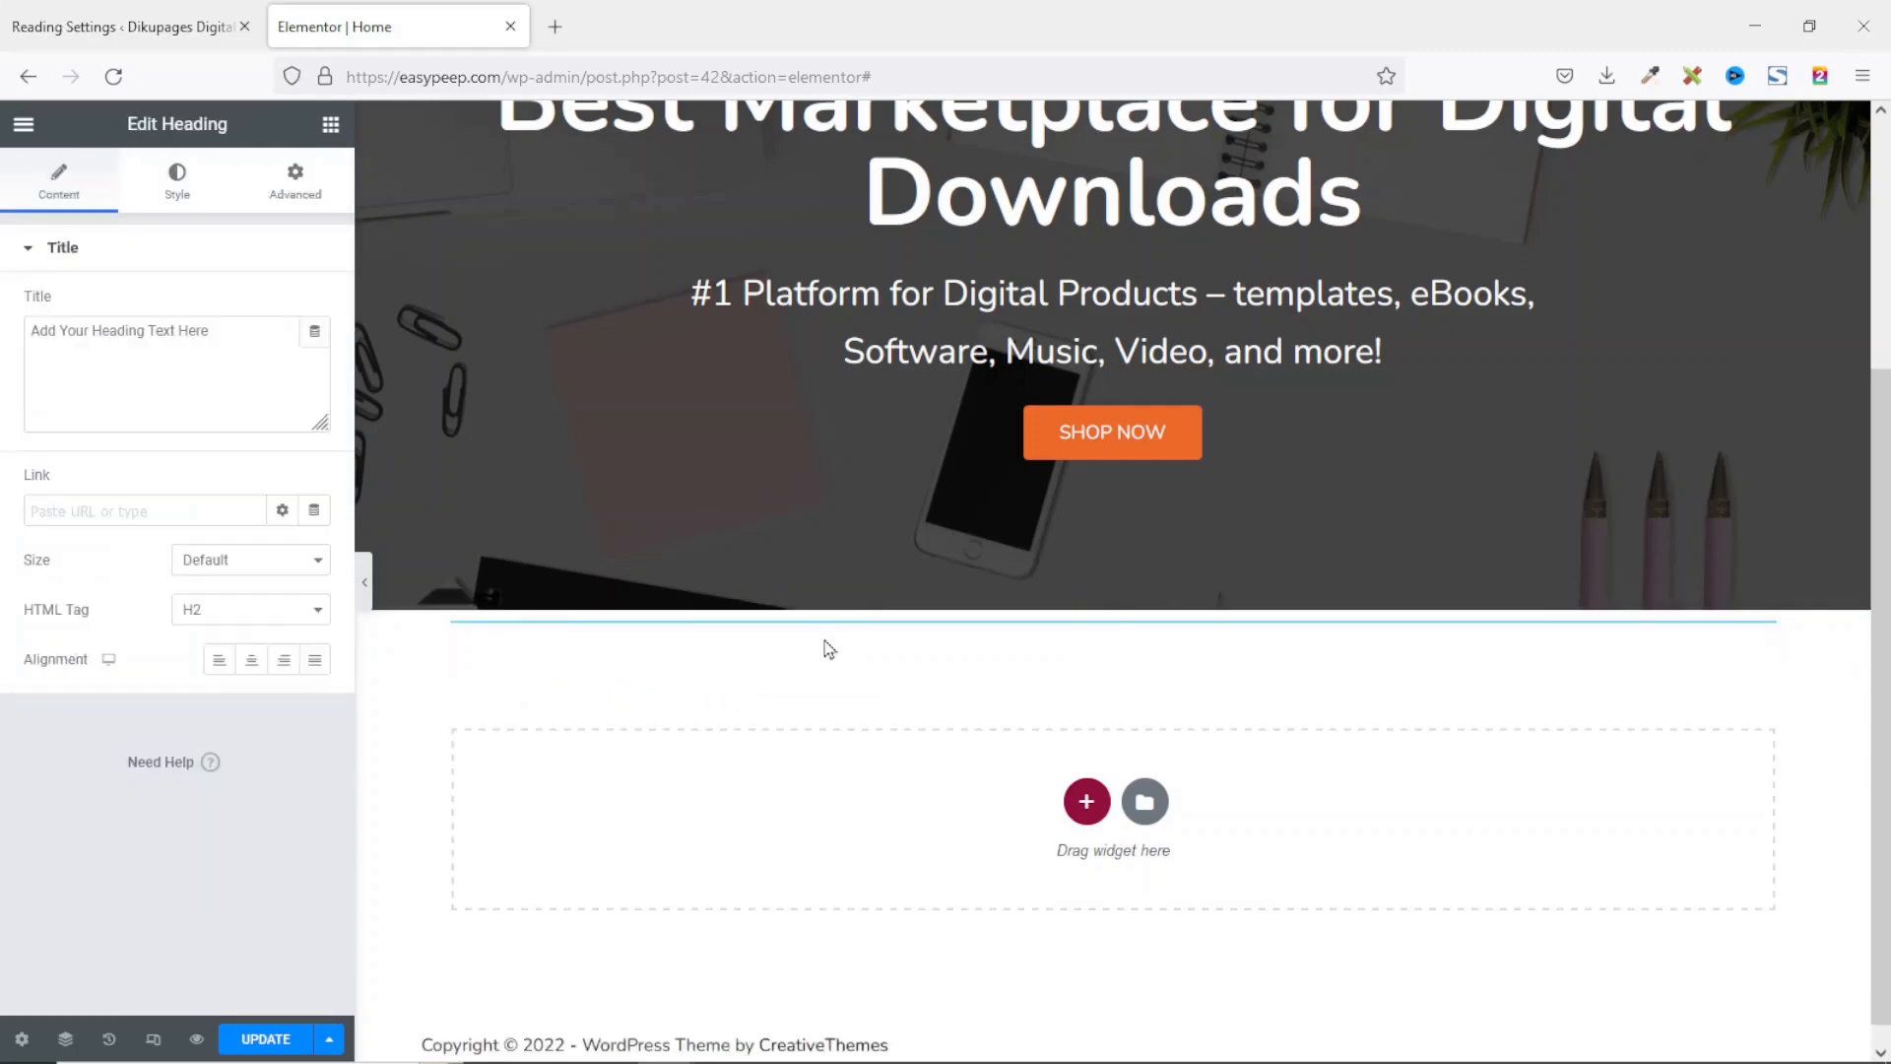
{"action": "left_click_drag", "start_coordinate": [233, 340], "coordinate": [3, 338]}
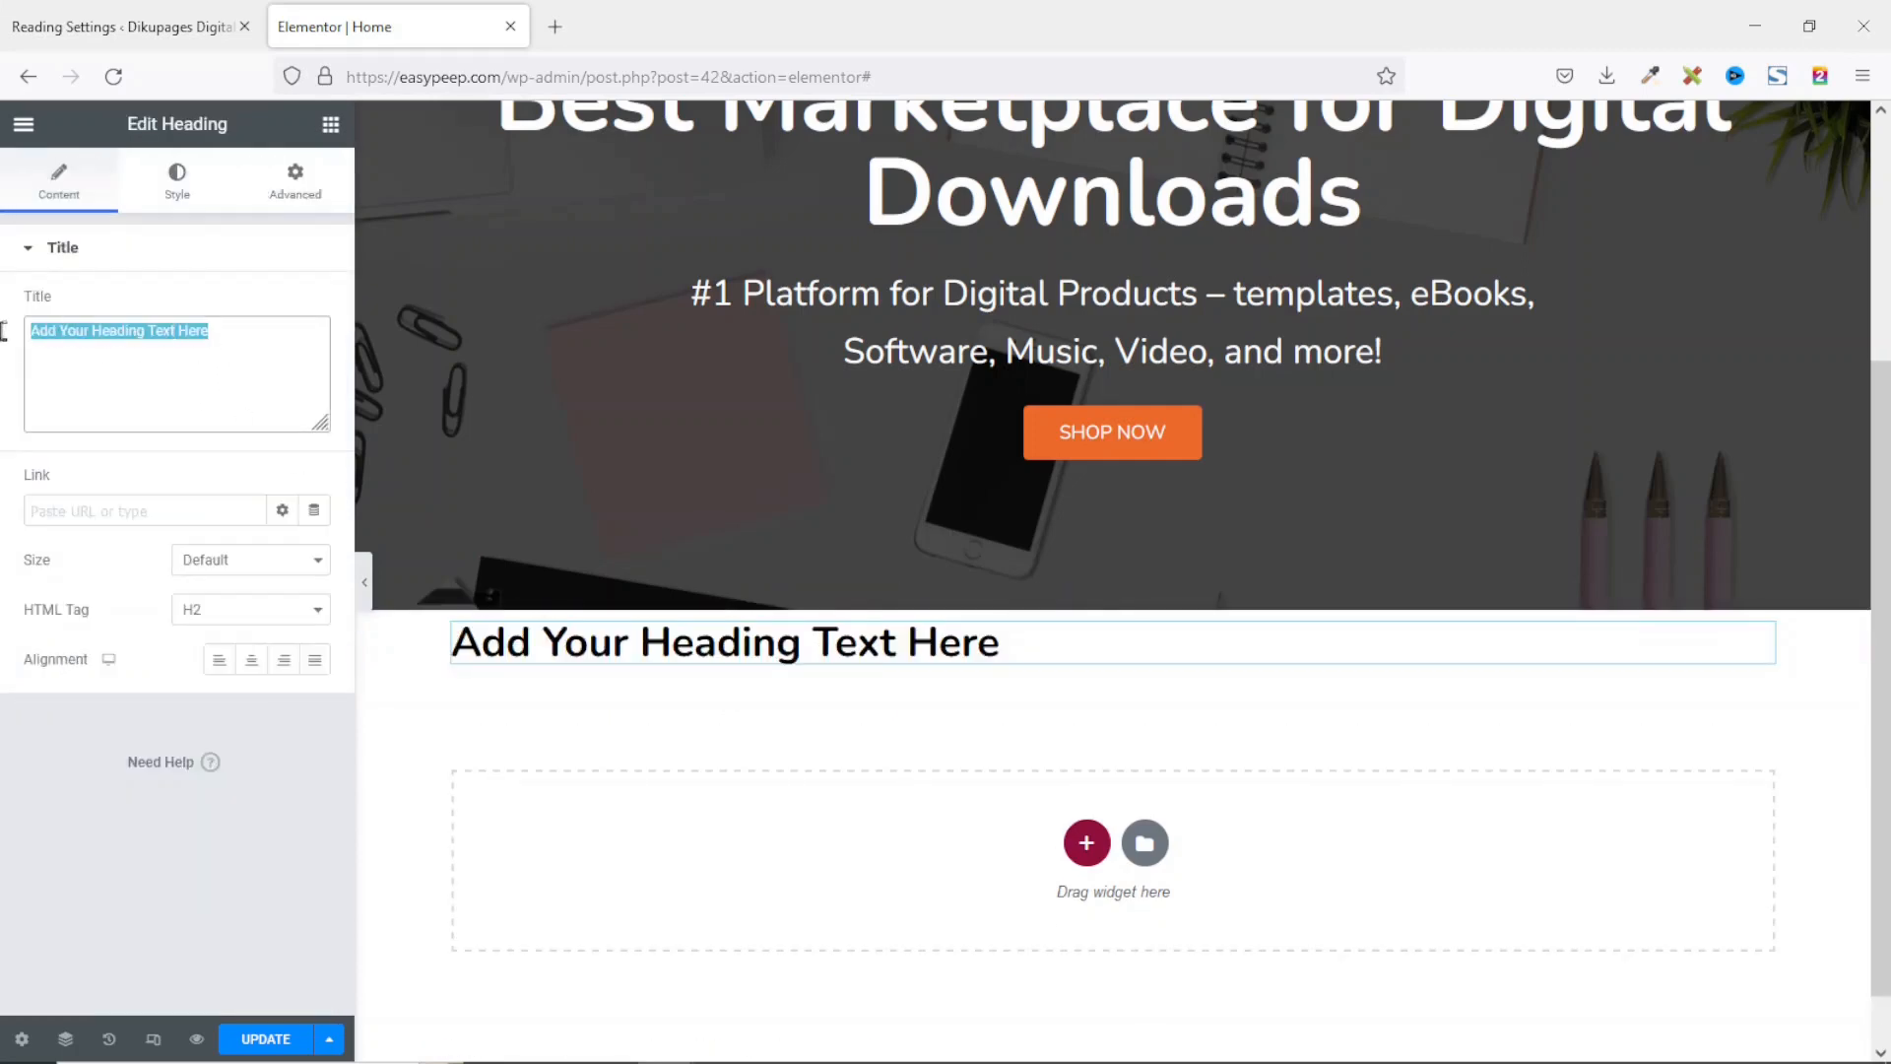
{"action": "type", "text": "Browse Categories"}
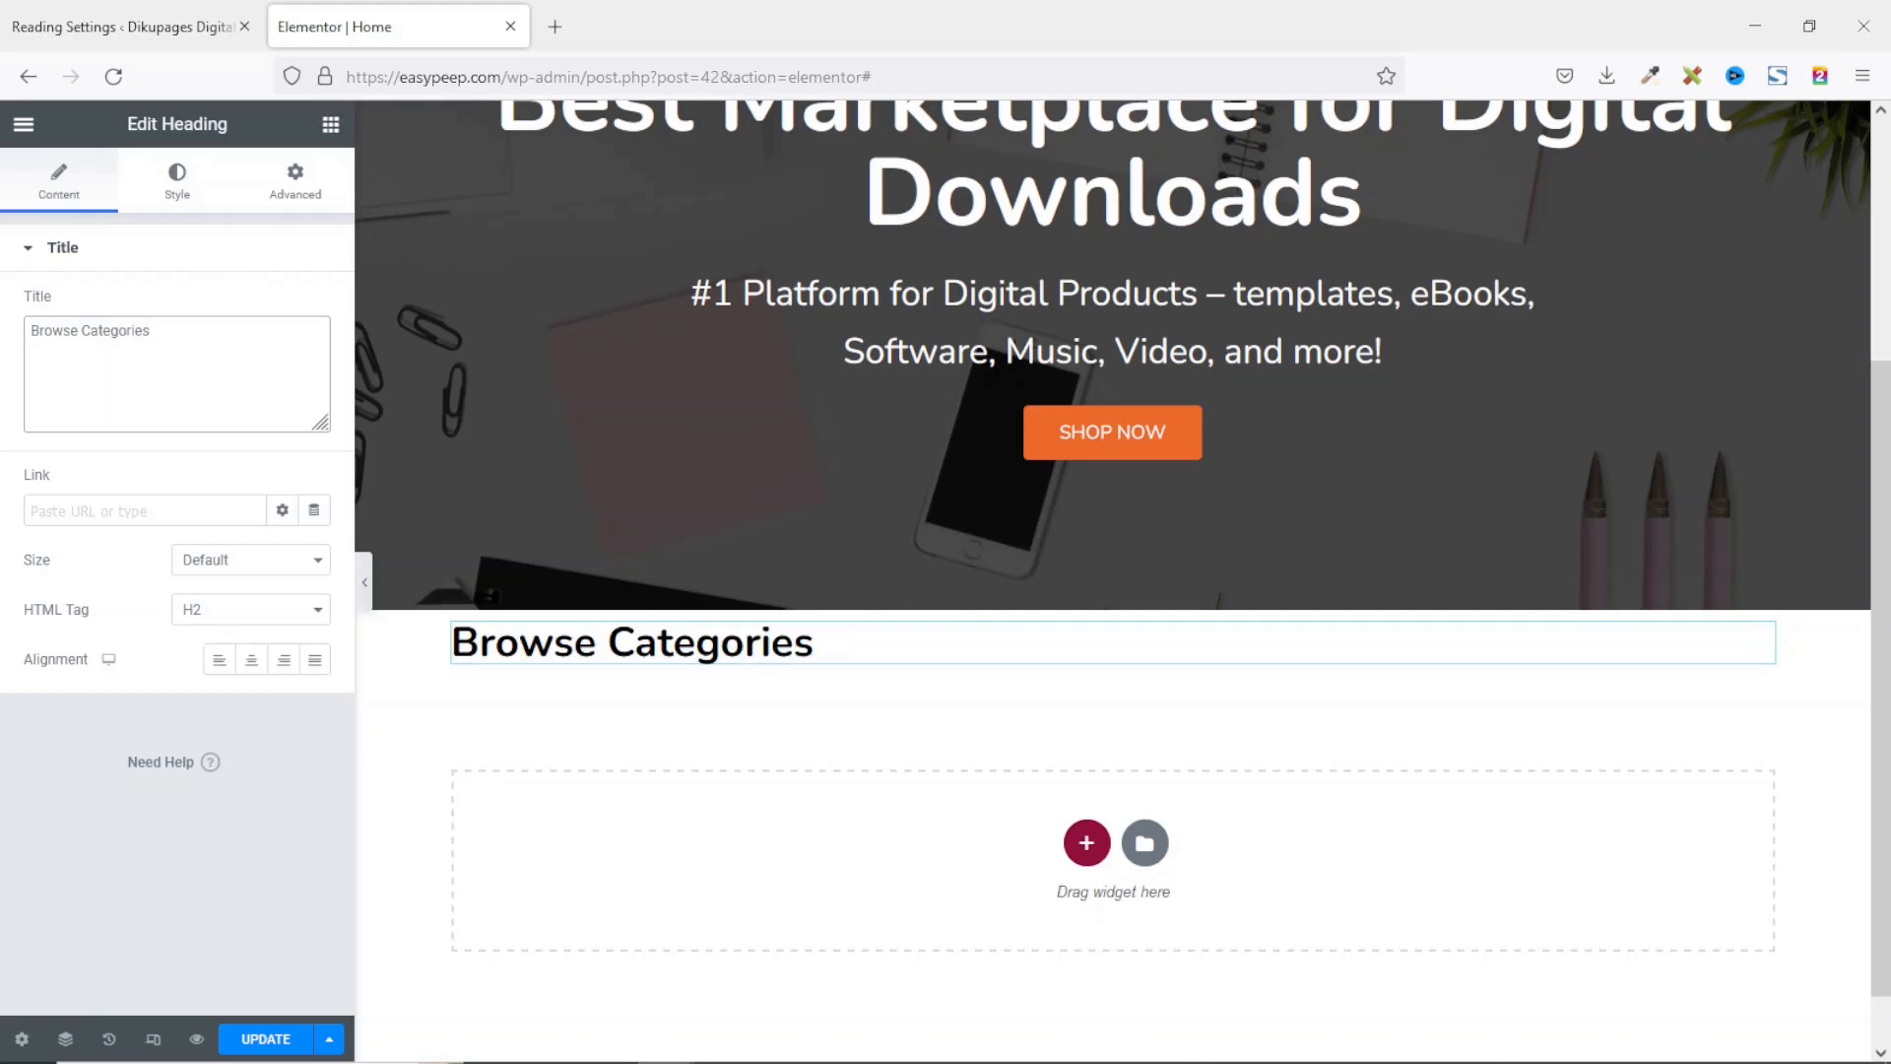
{"action": "left_click", "coordinate": [252, 662]}
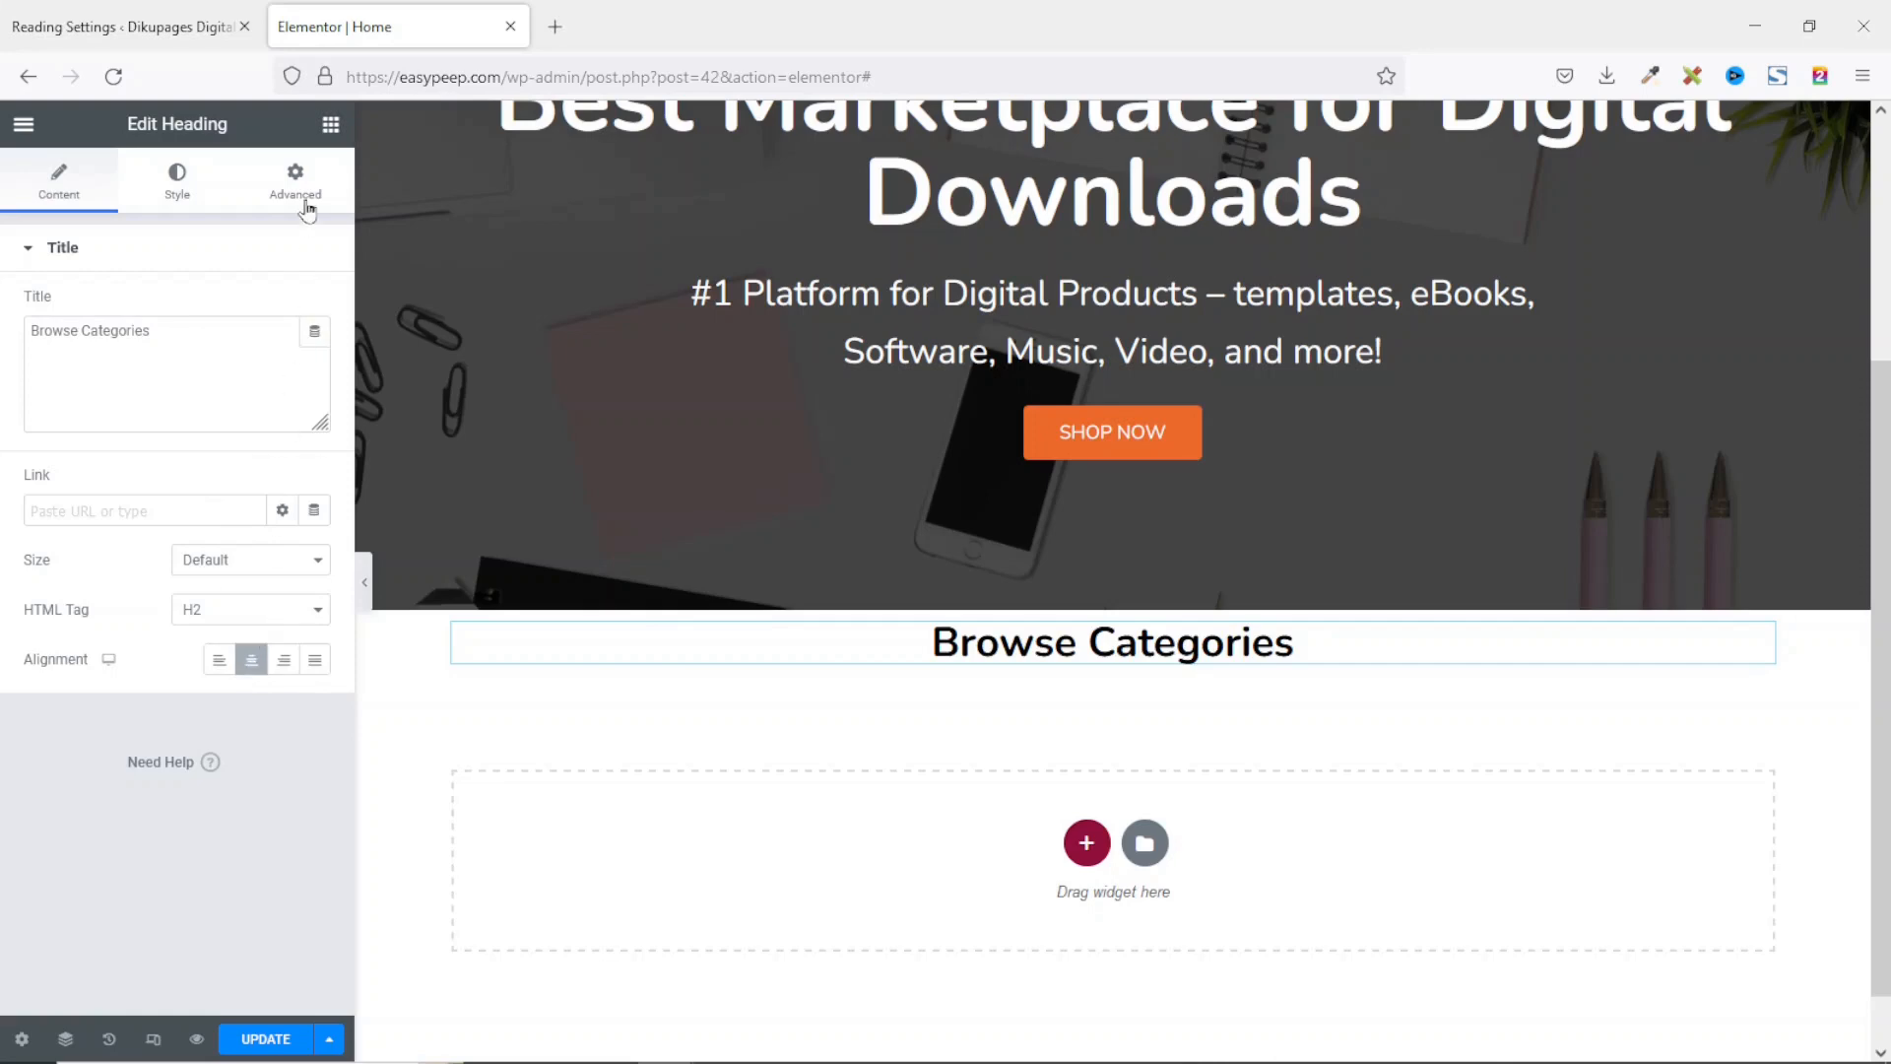
Step: Add a centred text block reading "Browse from our top product categories" under the Browse Categories heading
{"action": "left_click", "coordinate": [330, 126]}
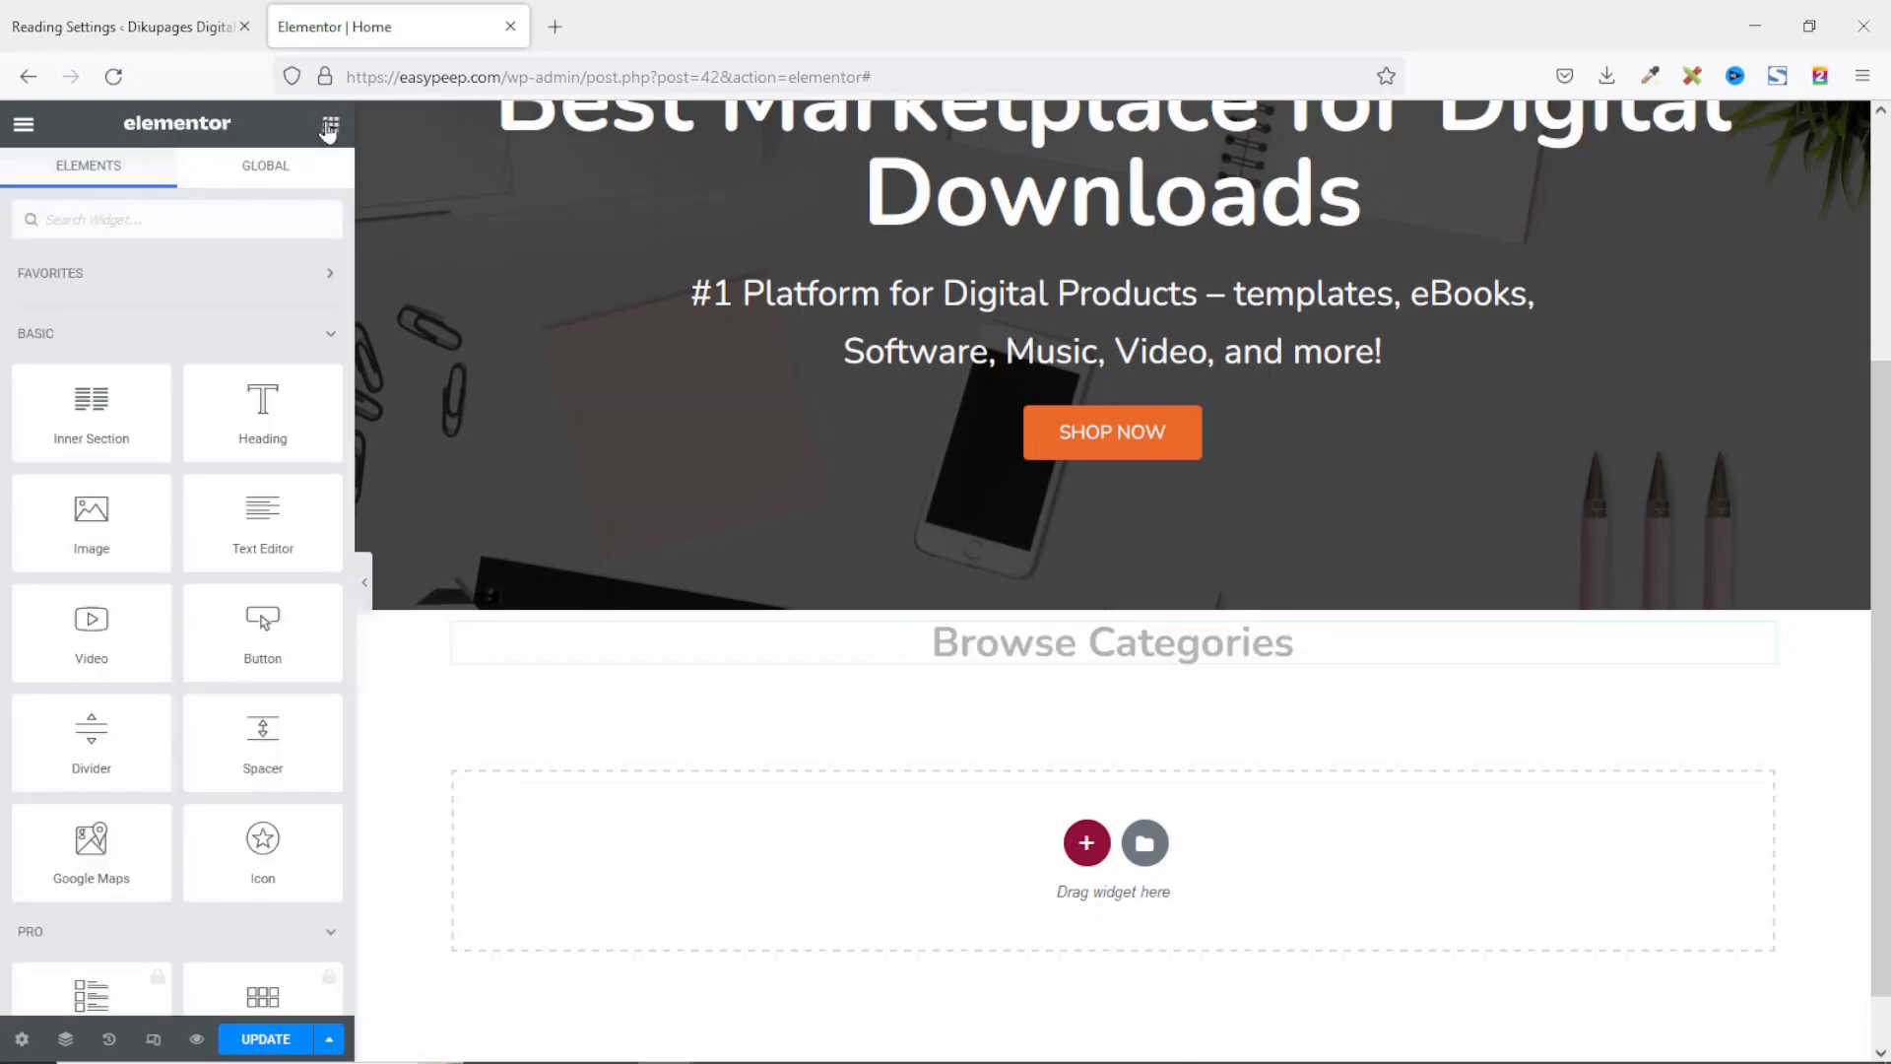
{"action": "left_click_drag", "start_coordinate": [262, 520], "coordinate": [1028, 656]}
{"action": "left_click_drag", "start_coordinate": [280, 535], "coordinate": [3, 435]}
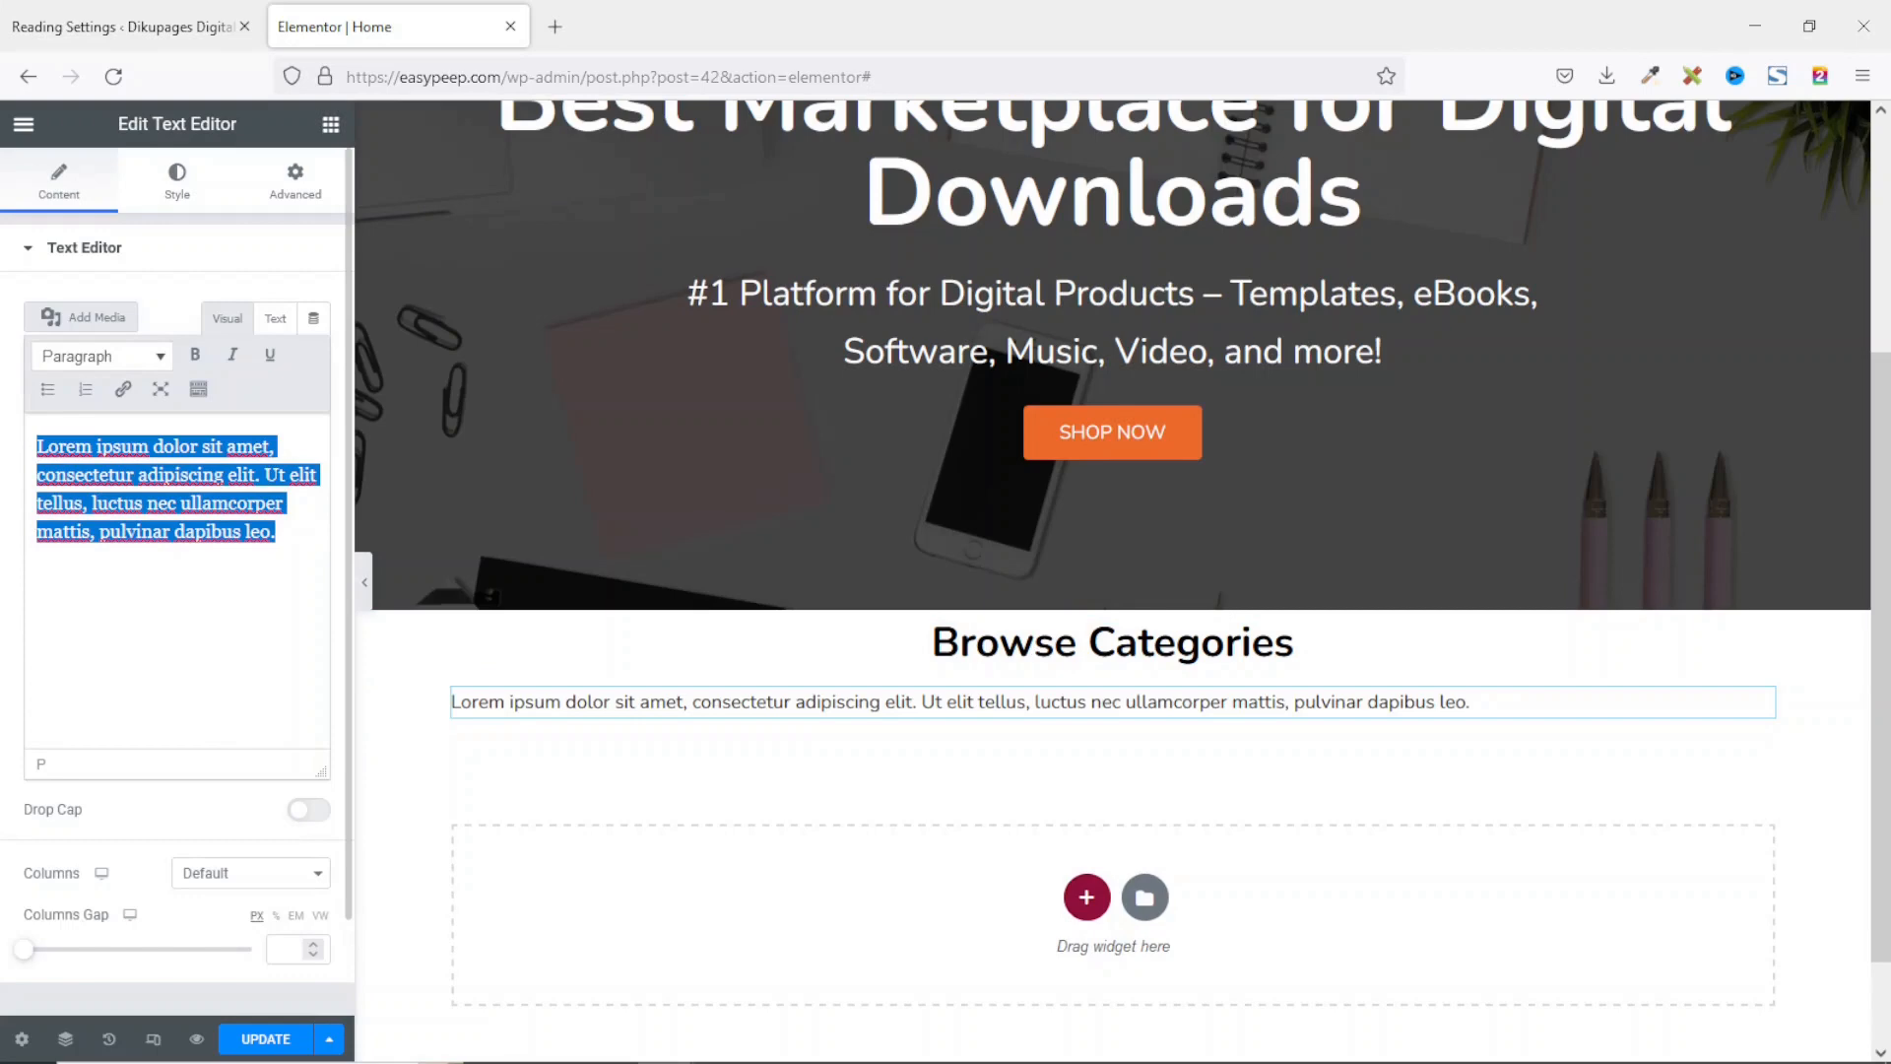
{"action": "type", "text": "Browse from our best cat"}
{"action": "key", "text": "BackSpace"}
{"action": "key", "text": "BackSpace"}
{"action": "key", "text": "BackSpace"}
{"action": "key", "text": "BackSpace"}
{"action": "key", "text": "BackSpace"}
{"action": "key", "text": "BackSpace"}
{"action": "key", "text": "BackSpace"}
{"action": "key", "text": "BackSpace"}
{"action": "key", "text": "BackSpace"}
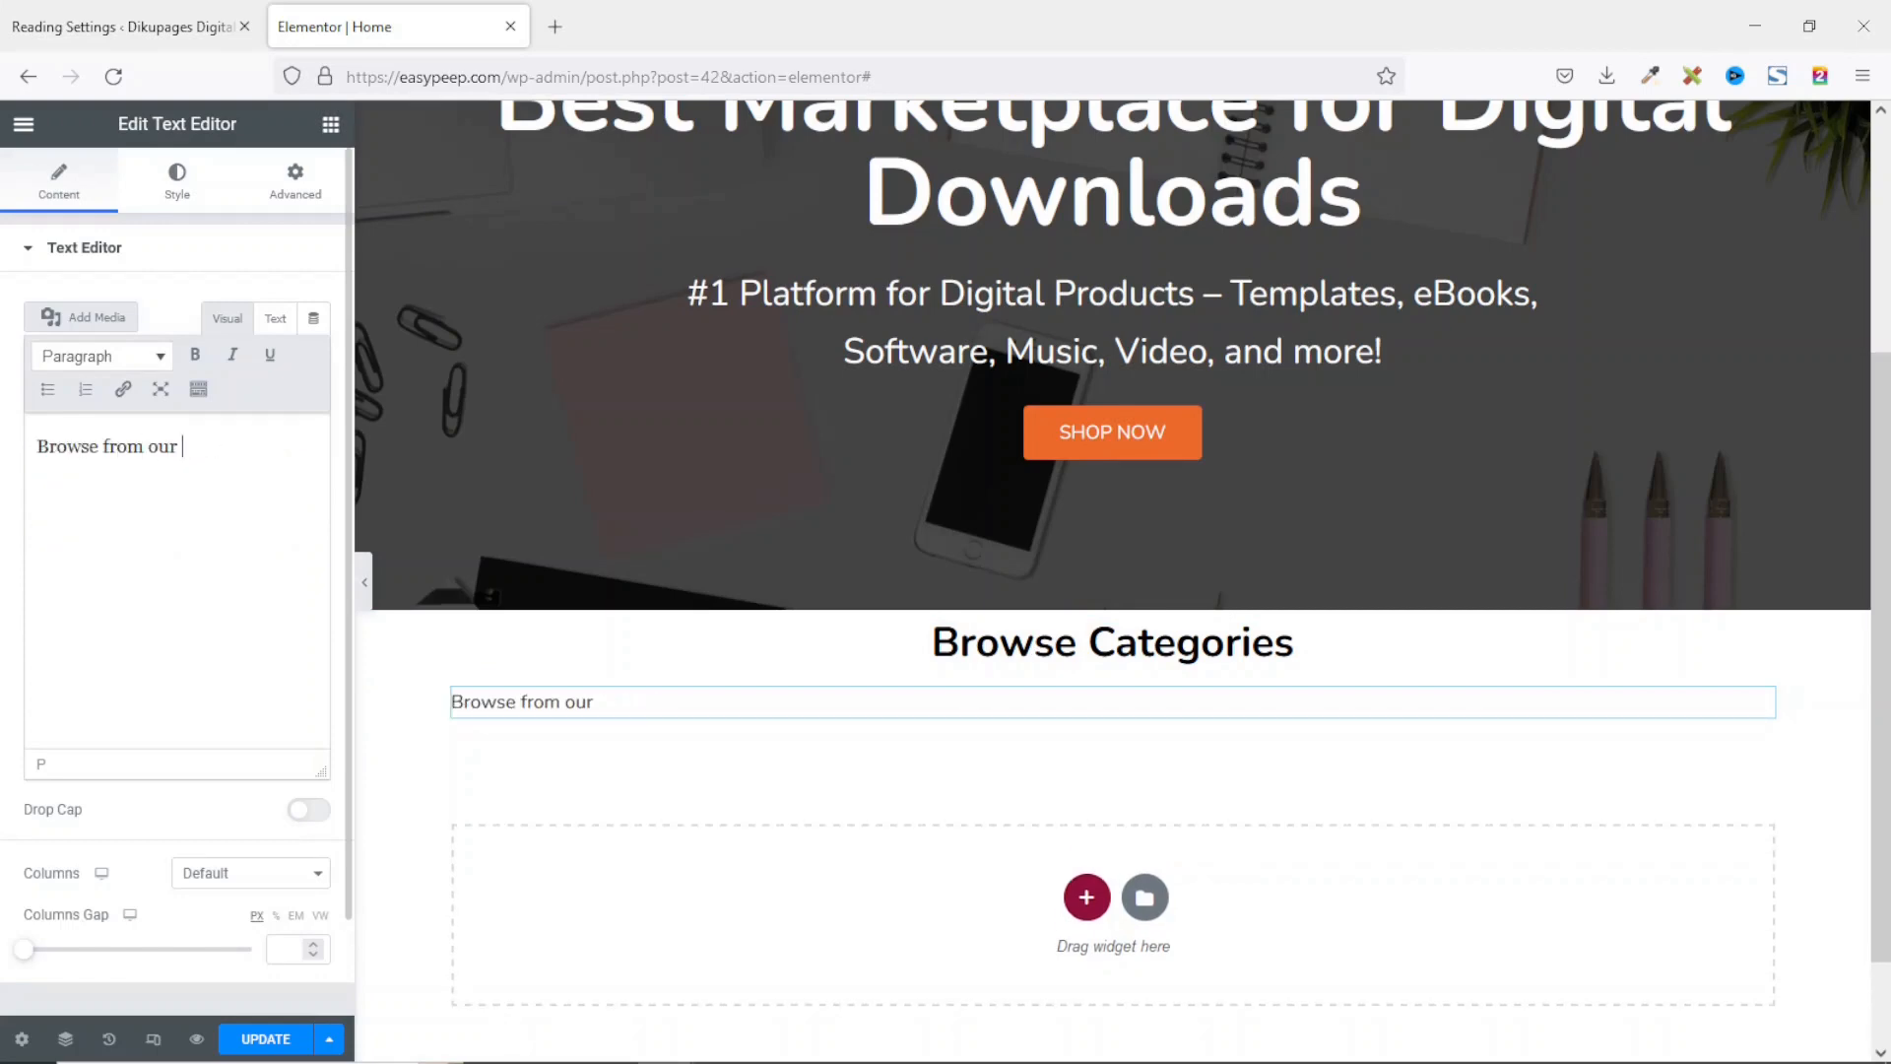
{"action": "type", "text": "top product categories"}
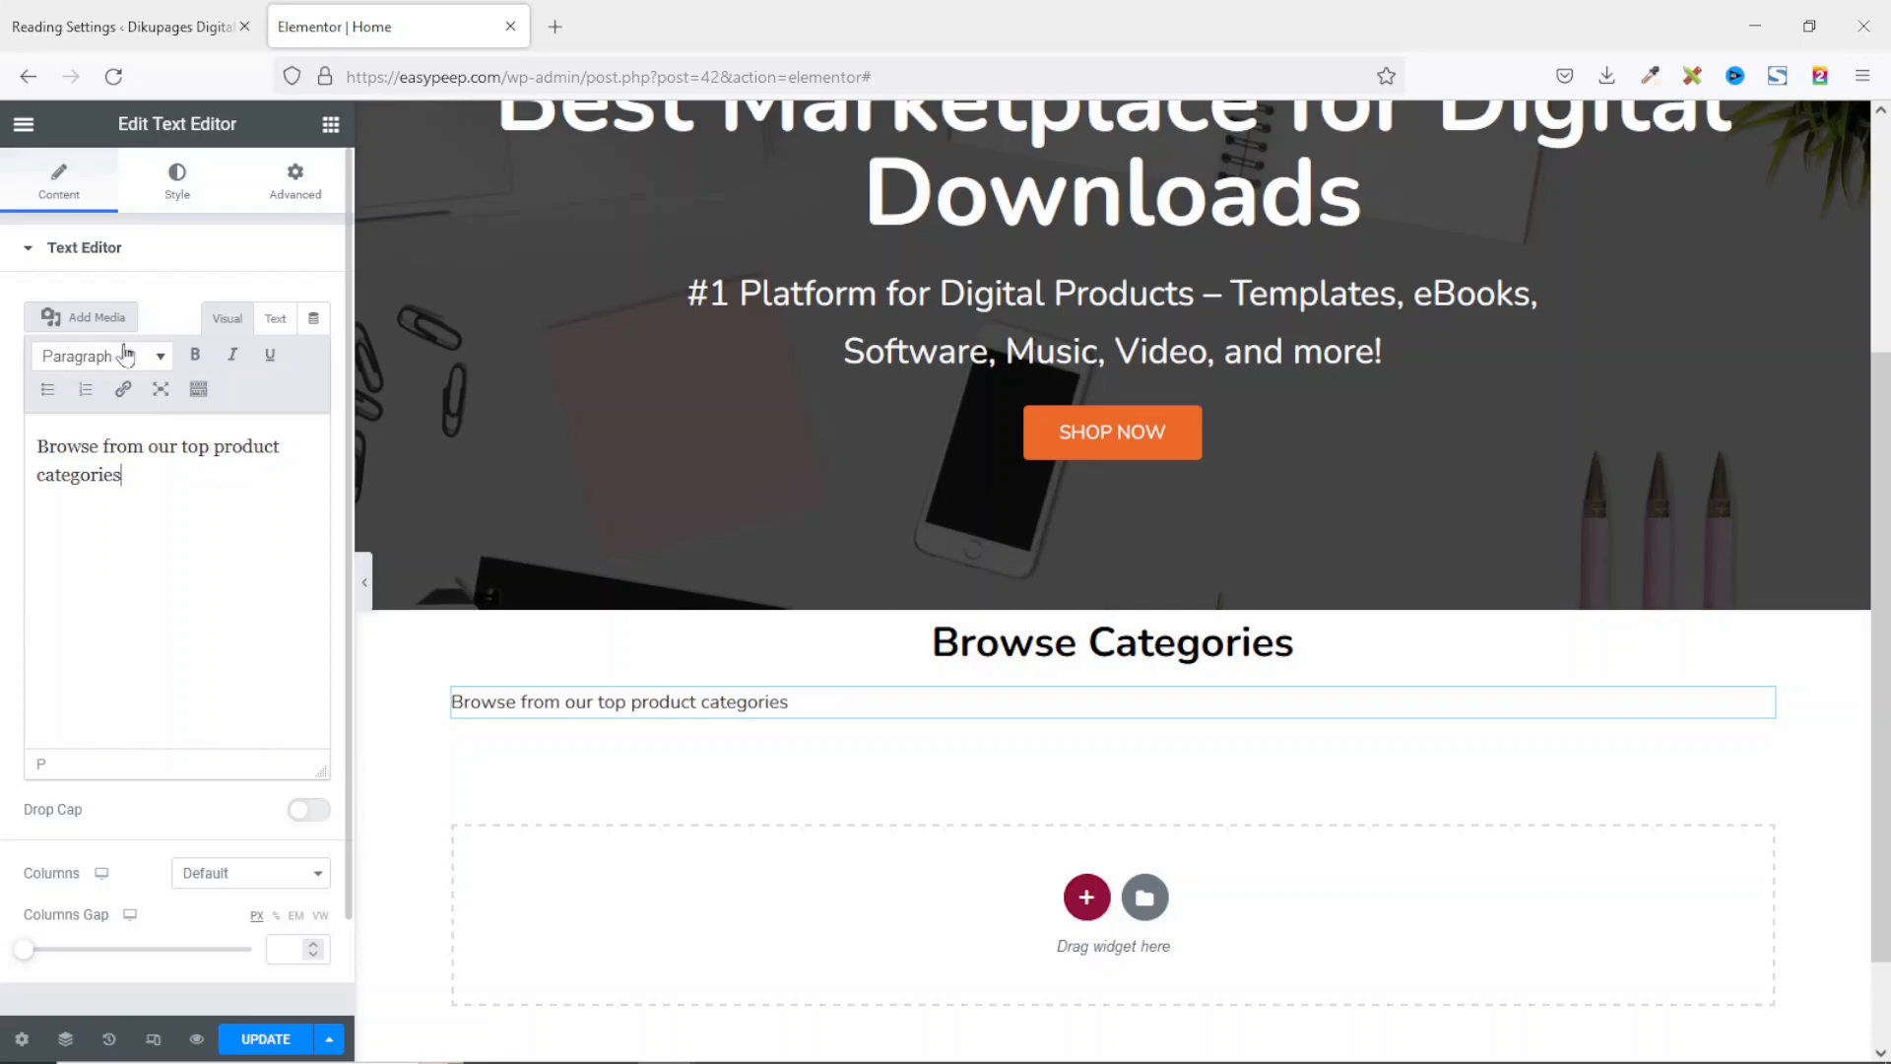
{"action": "left_click", "coordinate": [178, 178]}
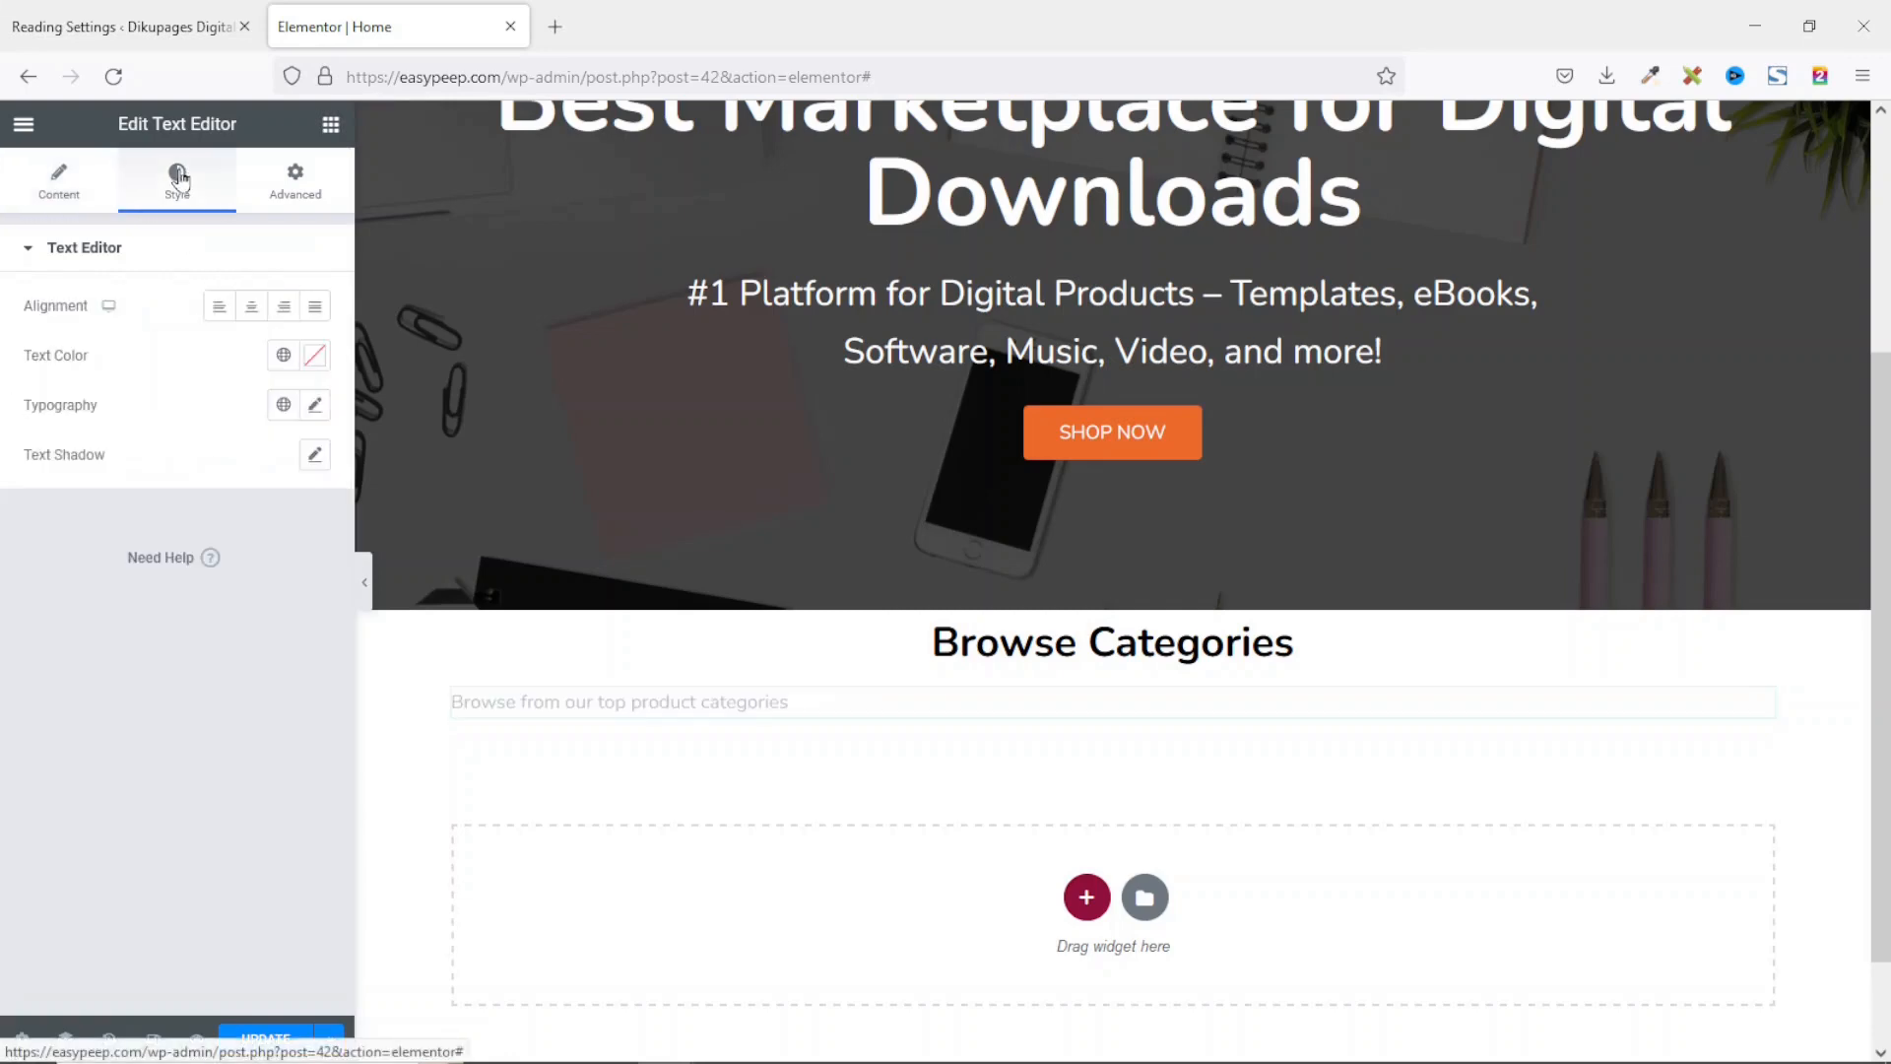
{"action": "left_click", "coordinate": [252, 308]}
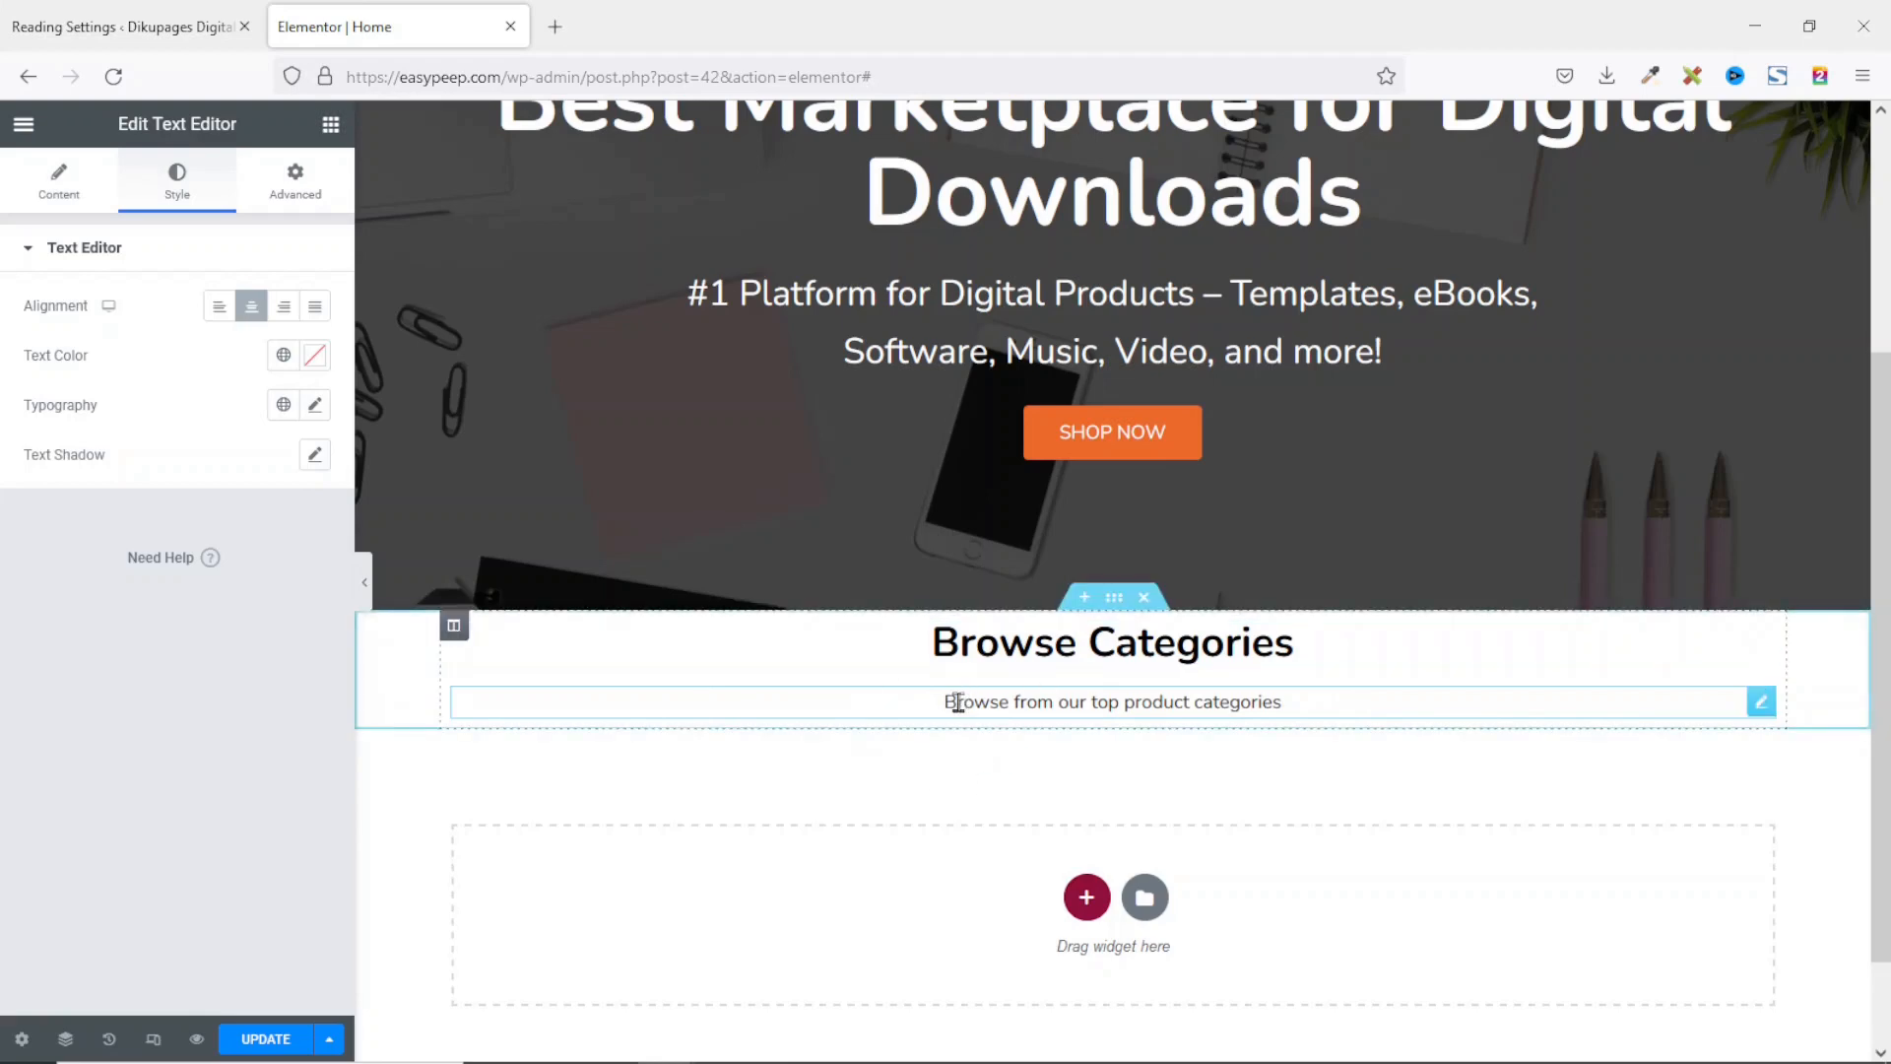
Step: Insert an inner section beneath the category text and duplicate its columns to make four equal columns
{"action": "left_click", "coordinate": [332, 129]}
{"action": "left_click", "coordinate": [332, 129]}
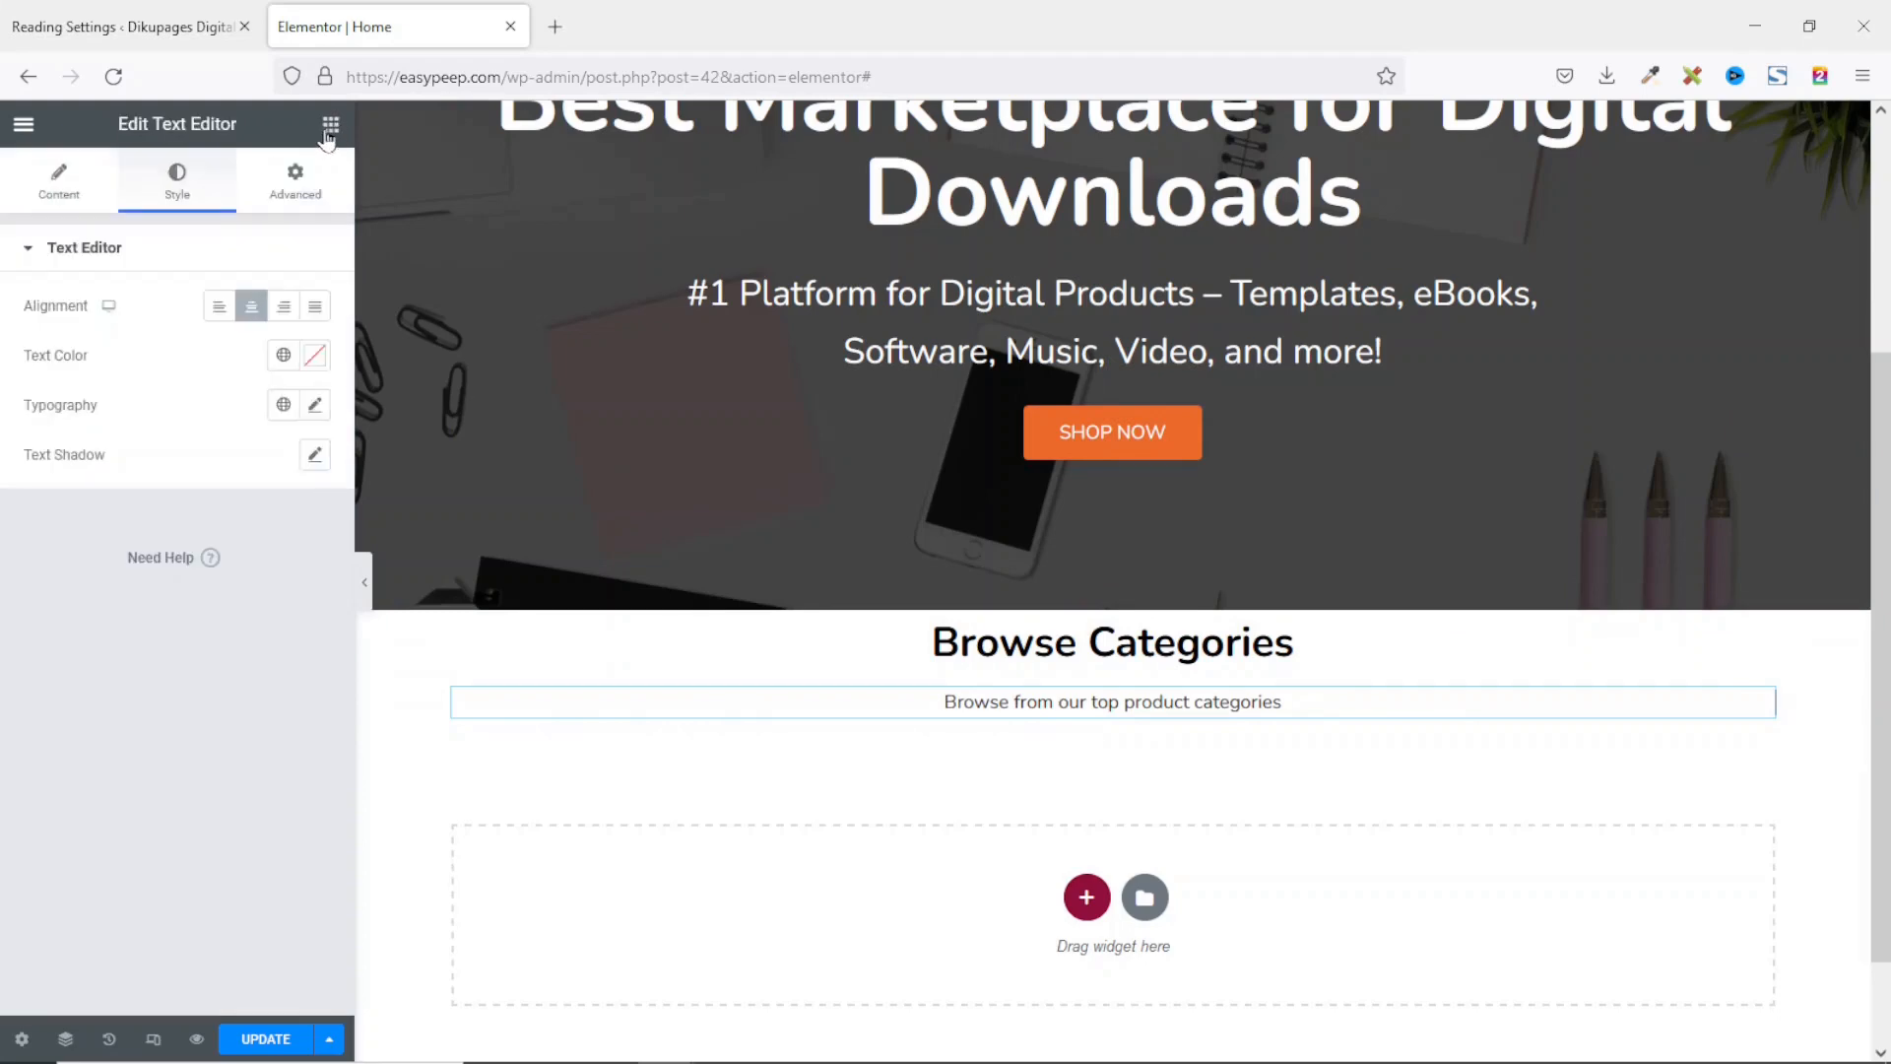
{"action": "left_click", "coordinate": [328, 132]}
{"action": "left_click_drag", "start_coordinate": [79, 405], "coordinate": [1078, 719]}
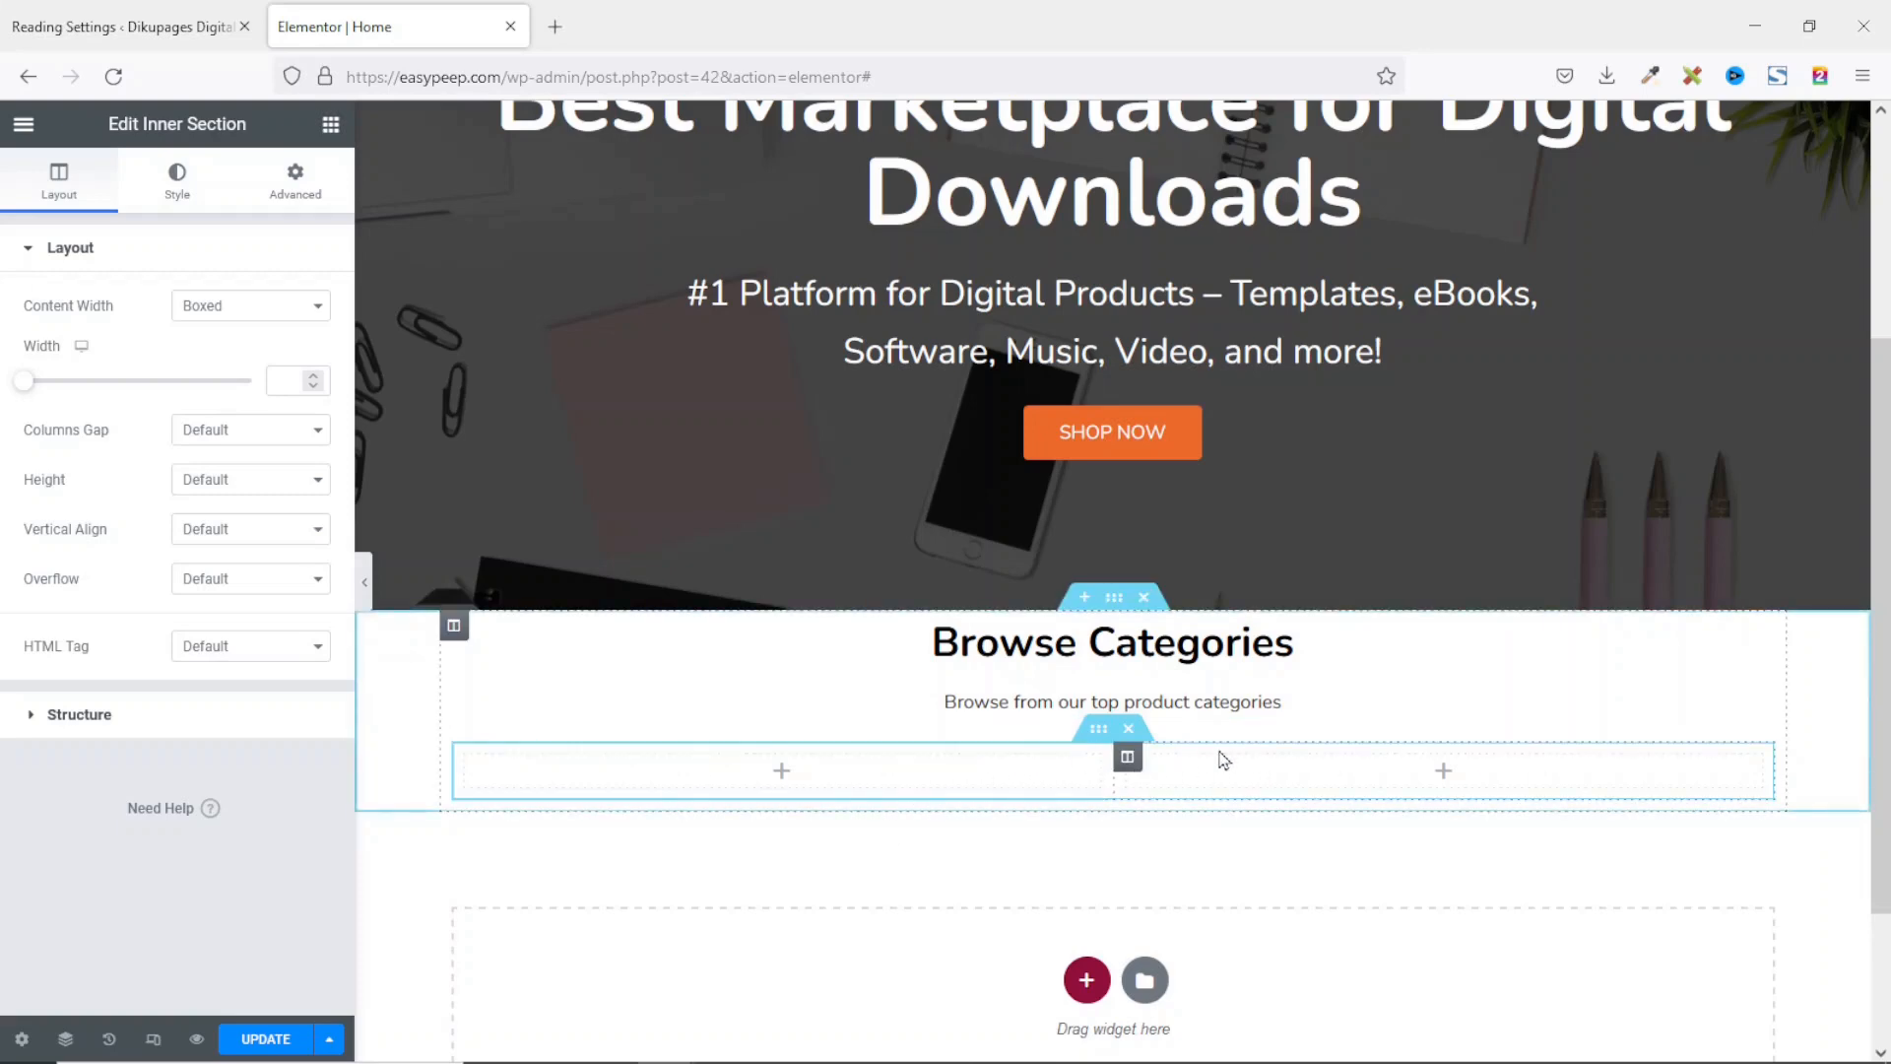
{"action": "right_click", "coordinate": [1128, 761]}
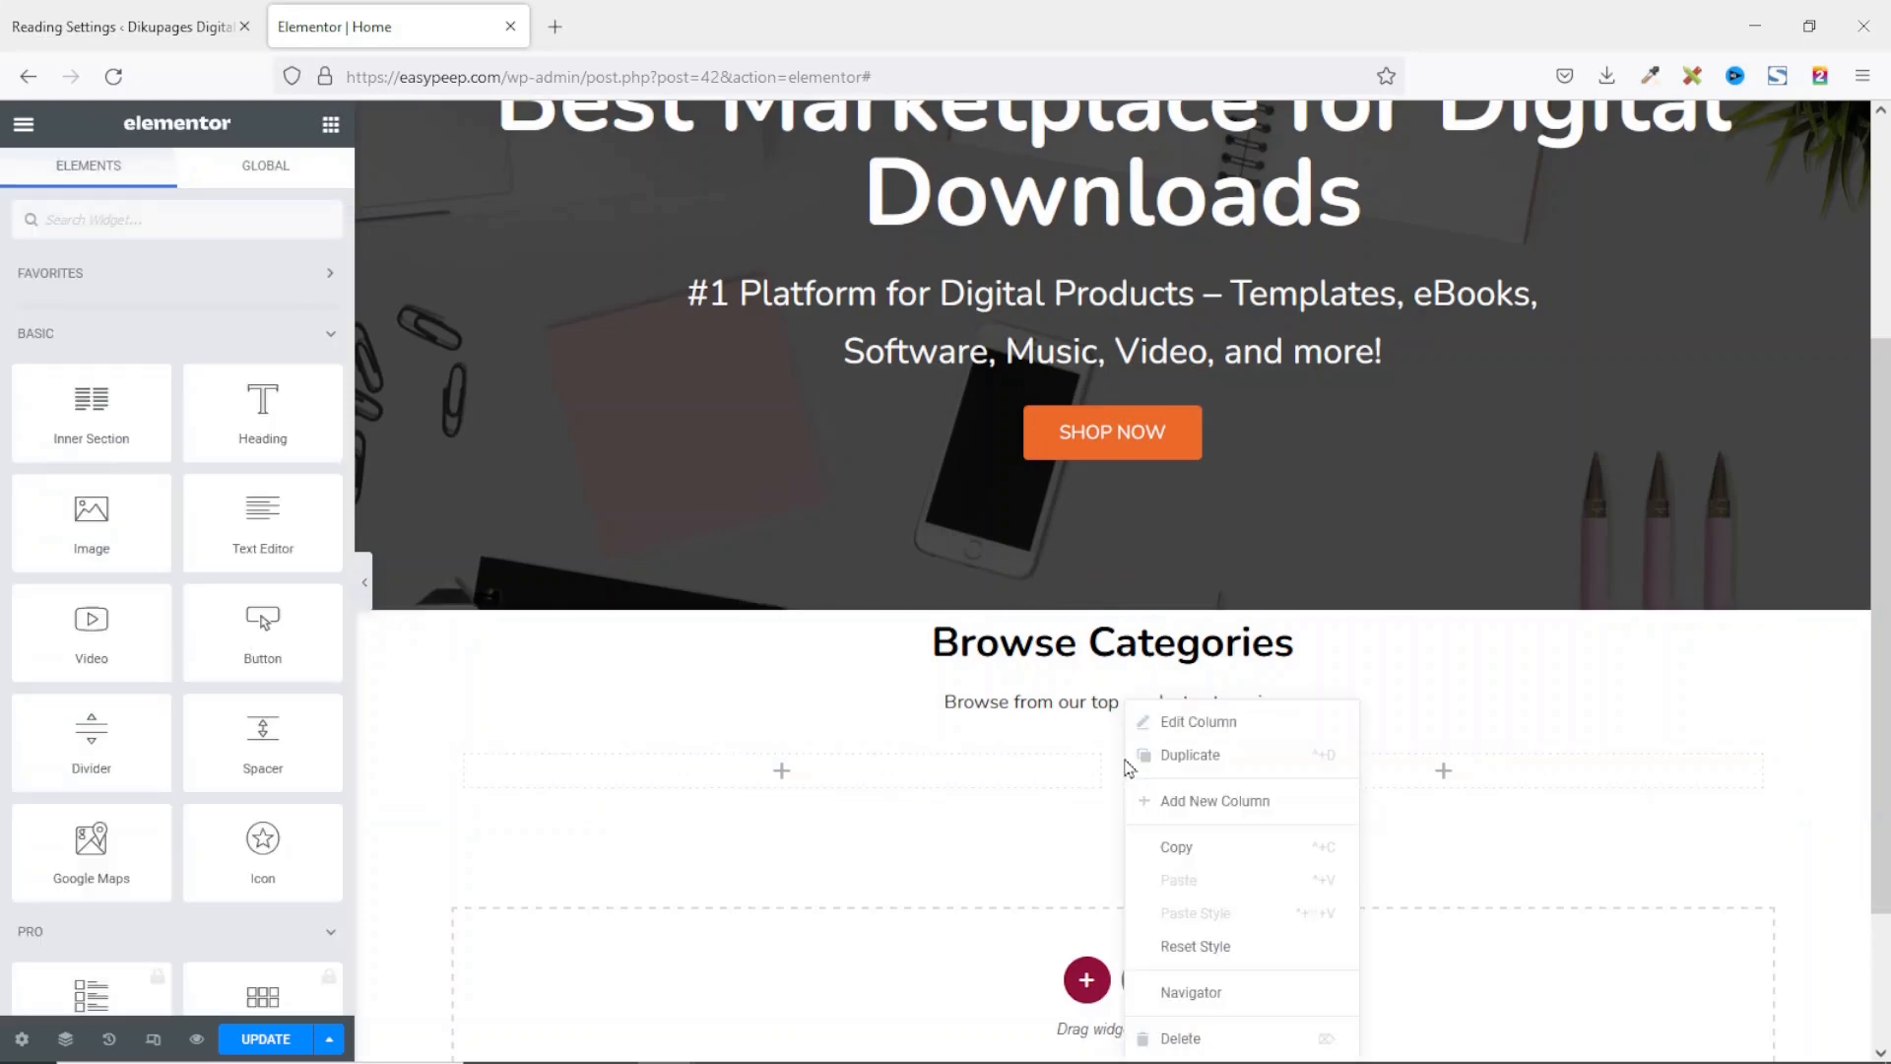
{"action": "left_click", "coordinate": [1210, 757]}
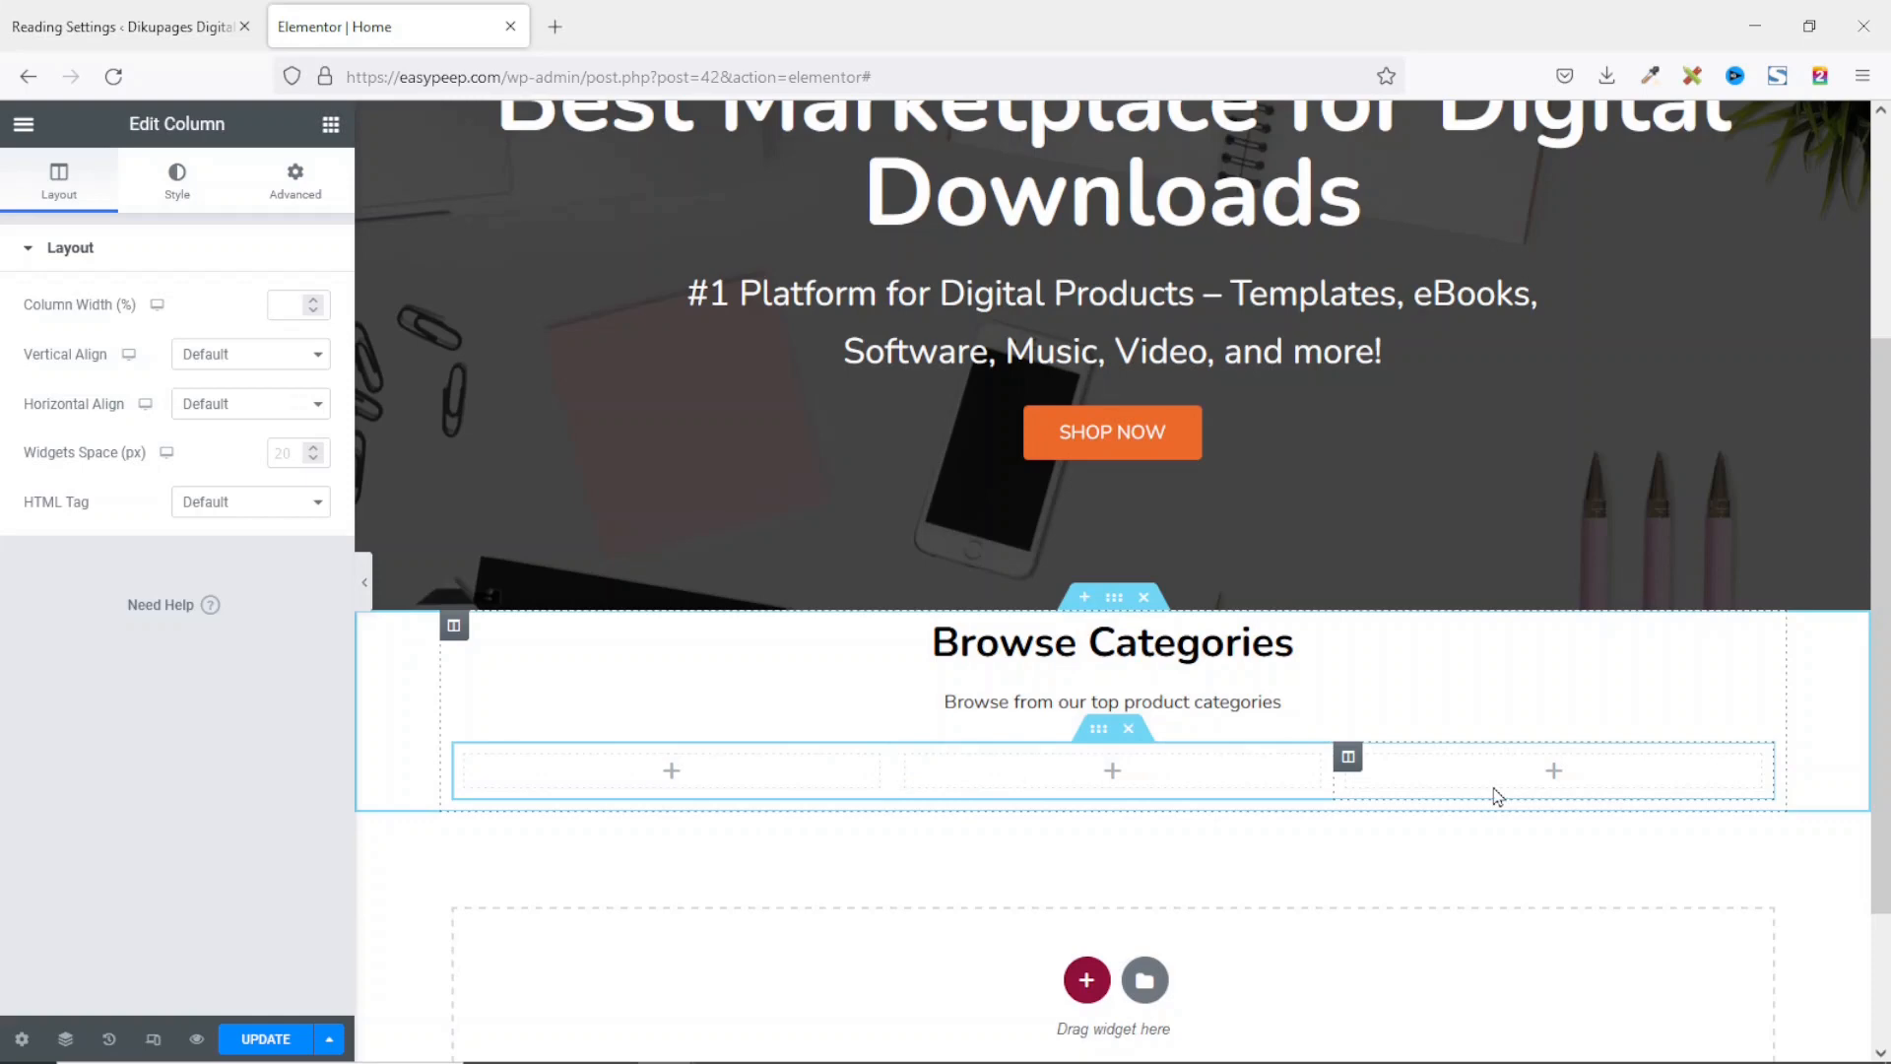
{"action": "right_click", "coordinate": [1349, 765]}
{"action": "left_click", "coordinate": [1424, 768]}
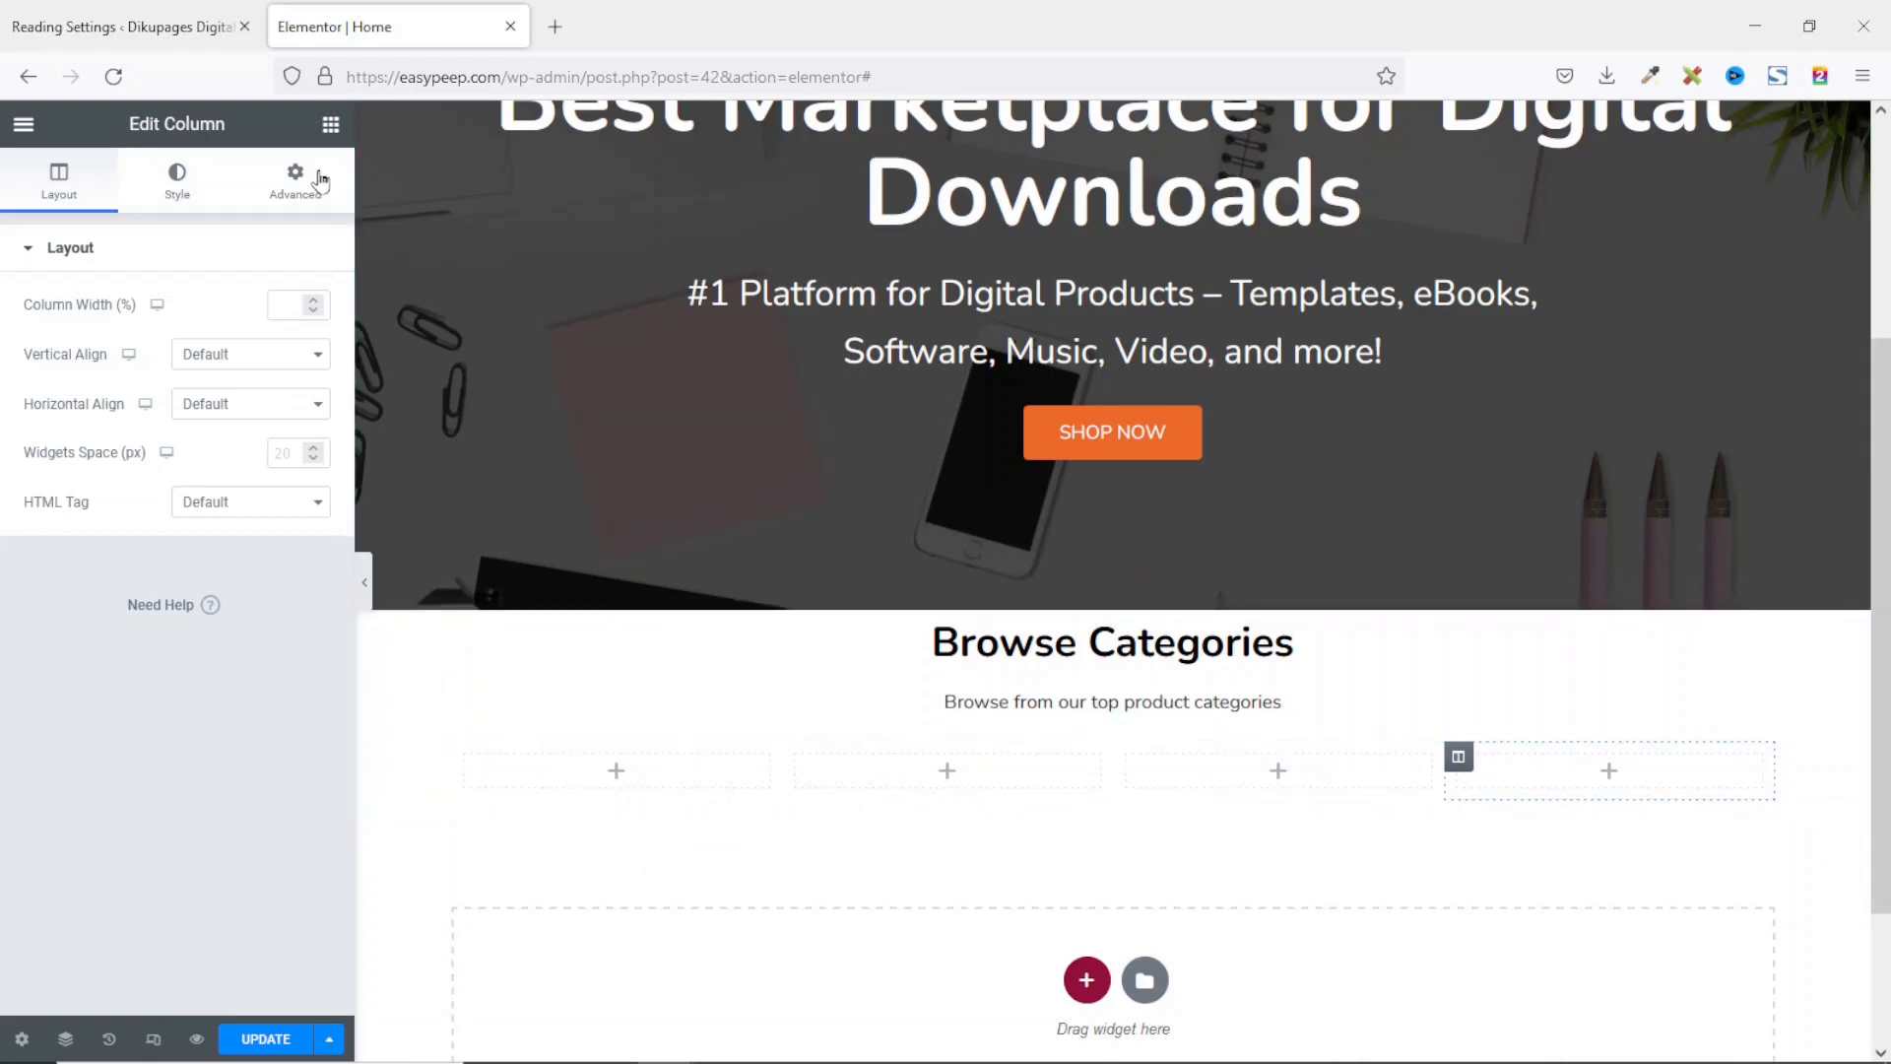
Step: Find the Icon Box widget and place it in the first column of the inner section
{"action": "left_click", "coordinate": [330, 126]}
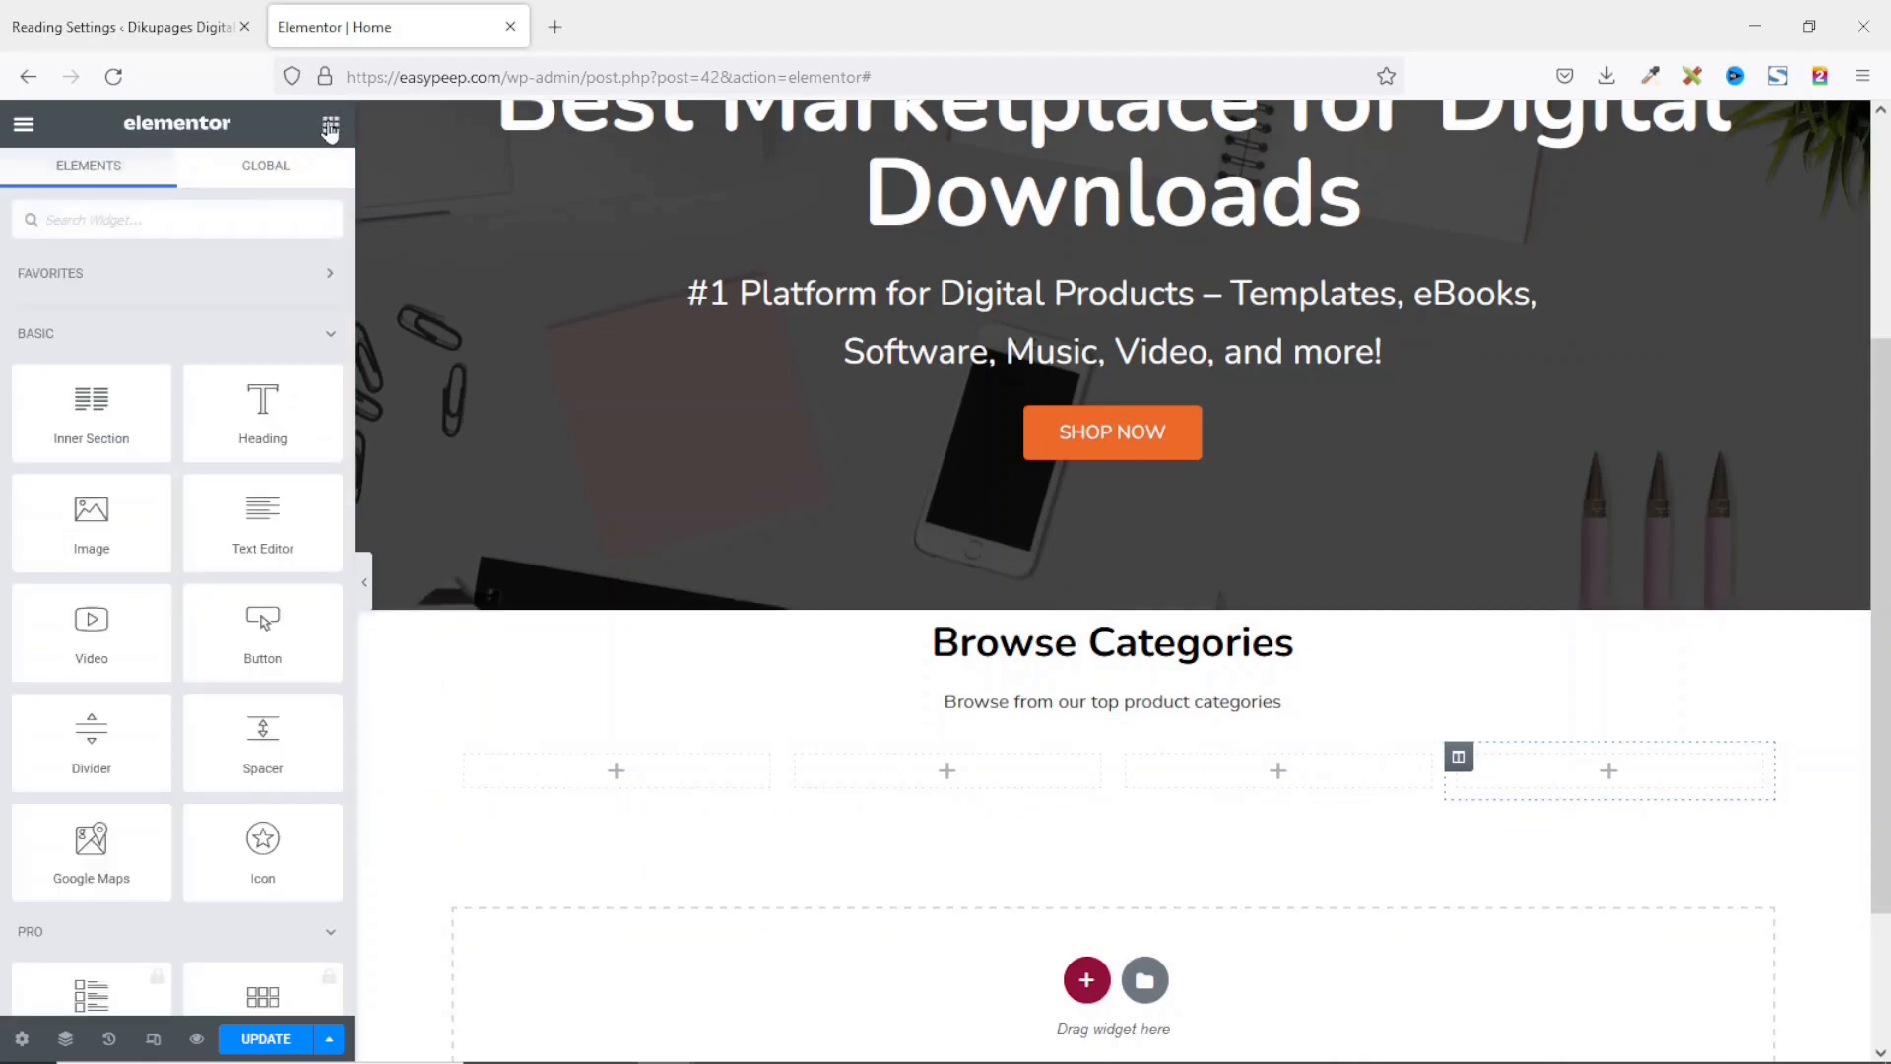
{"action": "type", "text": "icon"}
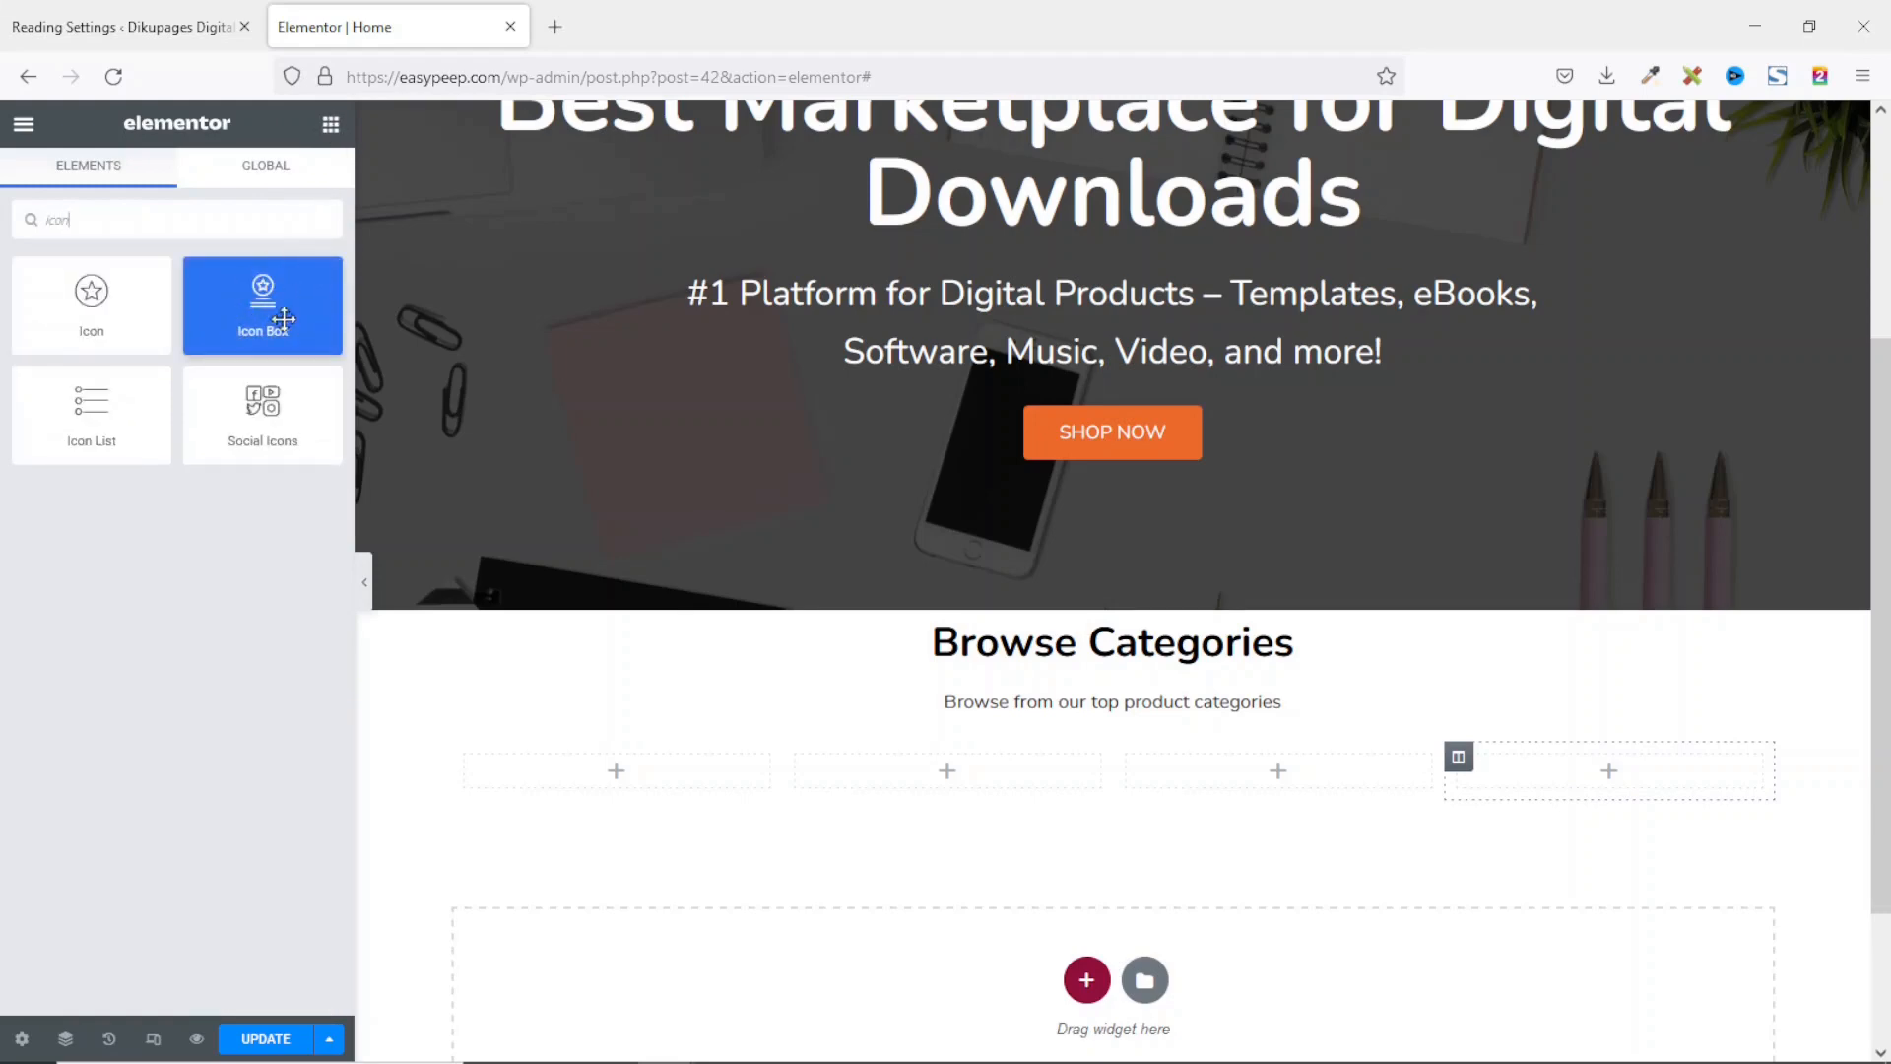
{"action": "left_click_drag", "start_coordinate": [247, 283], "coordinate": [592, 781]}
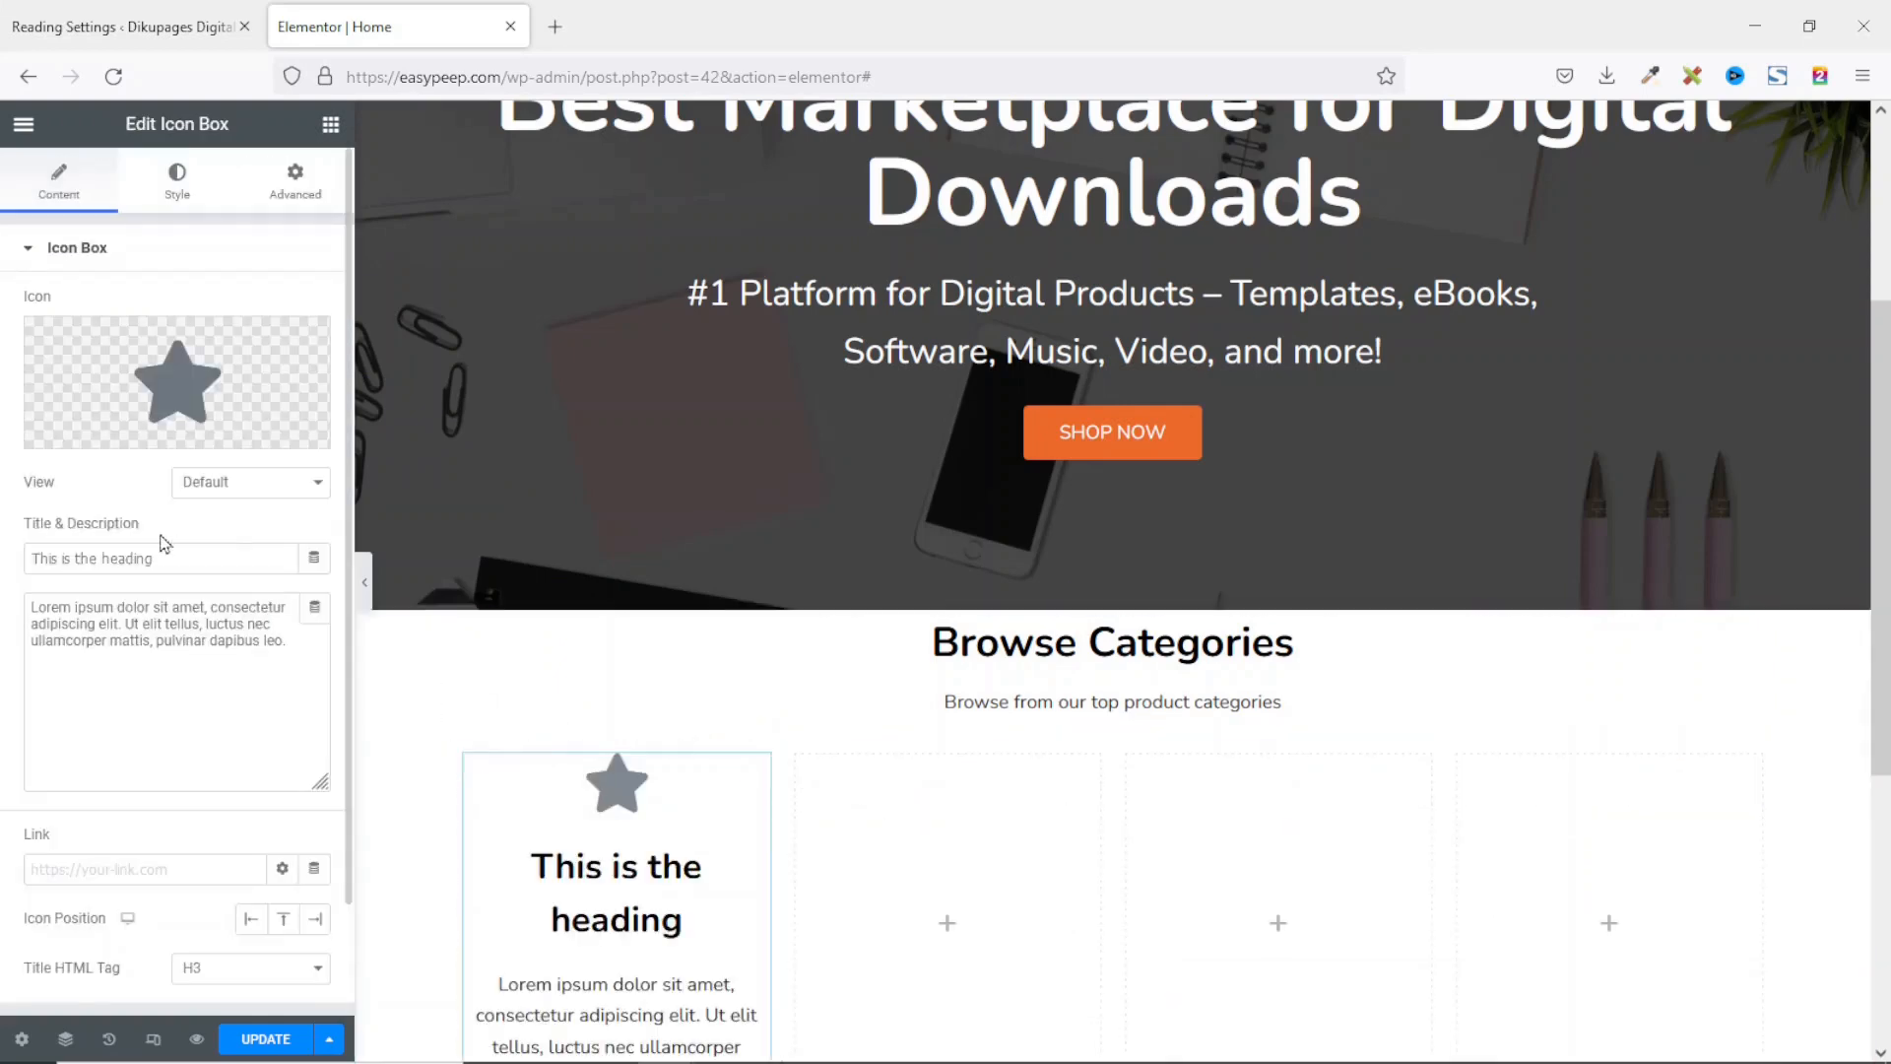
Step: Set the icon box's title to "Templates" and its description to "150+ Templates"
{"action": "left_click_drag", "start_coordinate": [181, 562], "coordinate": [2, 569]}
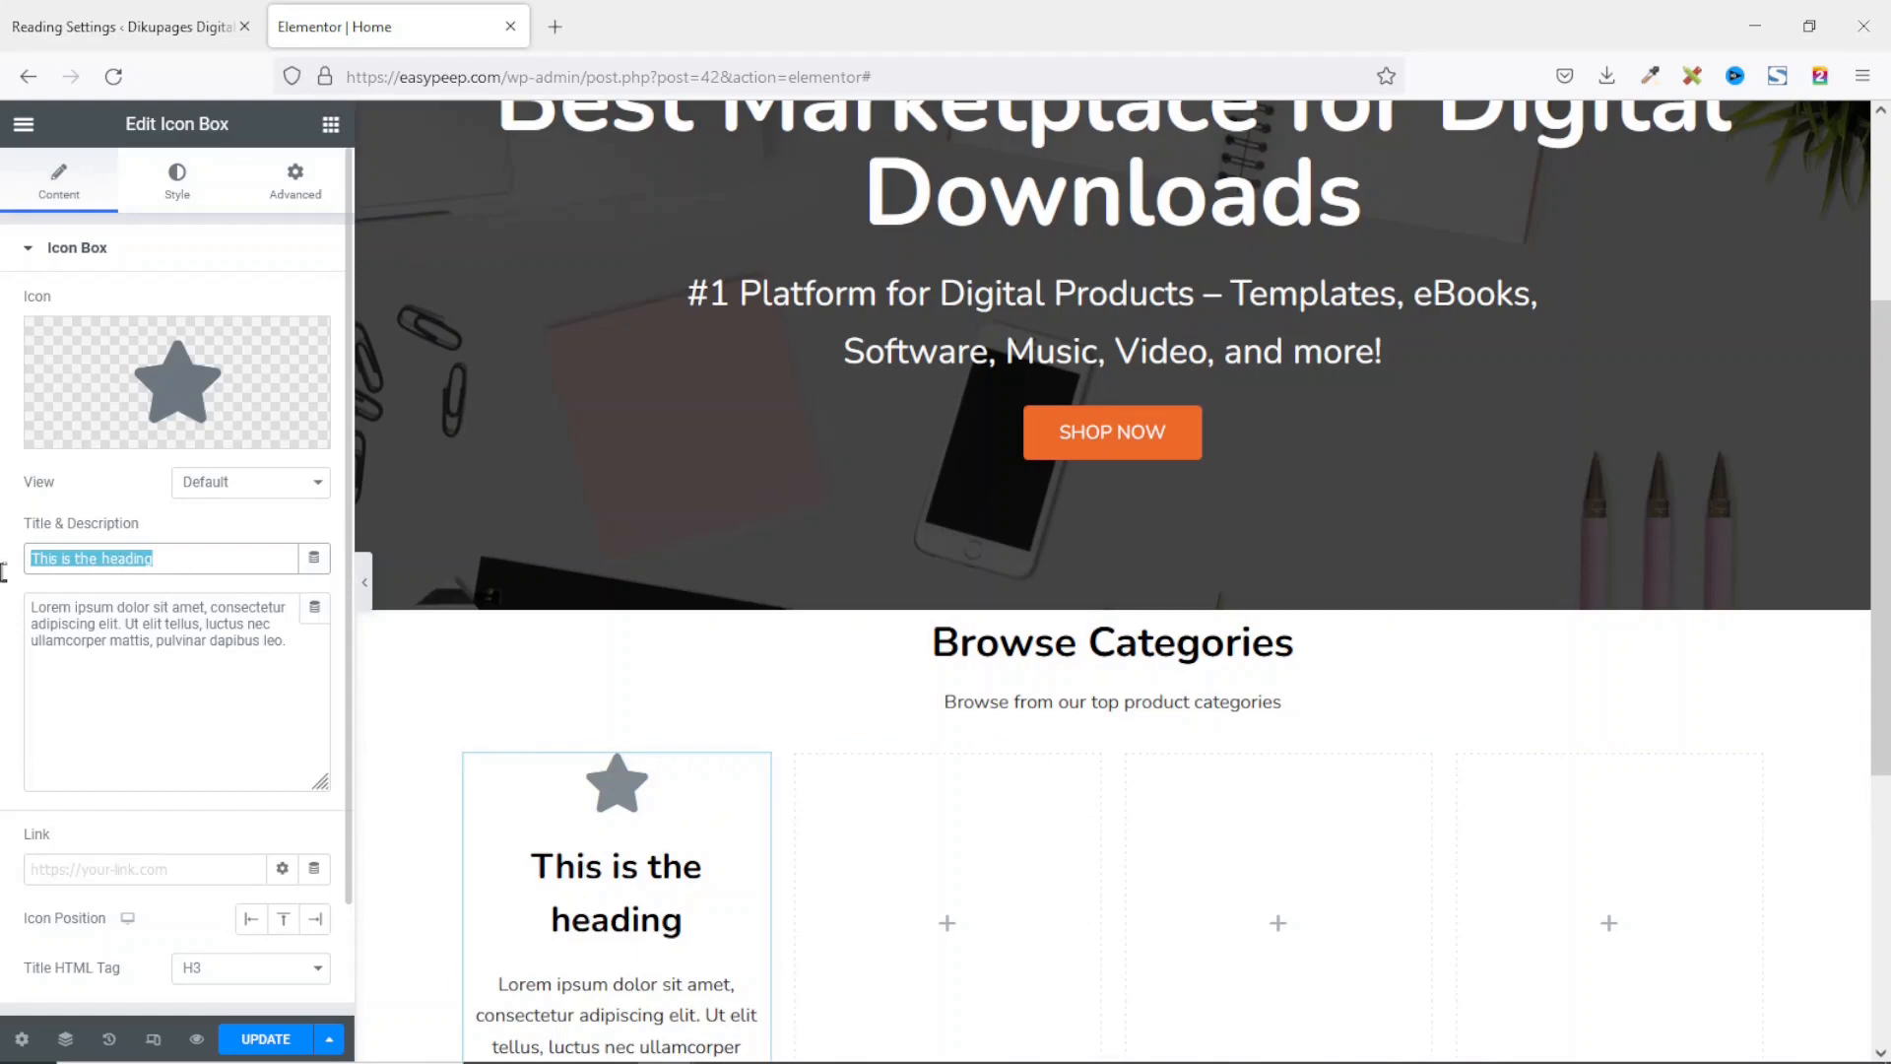
{"action": "type", "text": "Templates"}
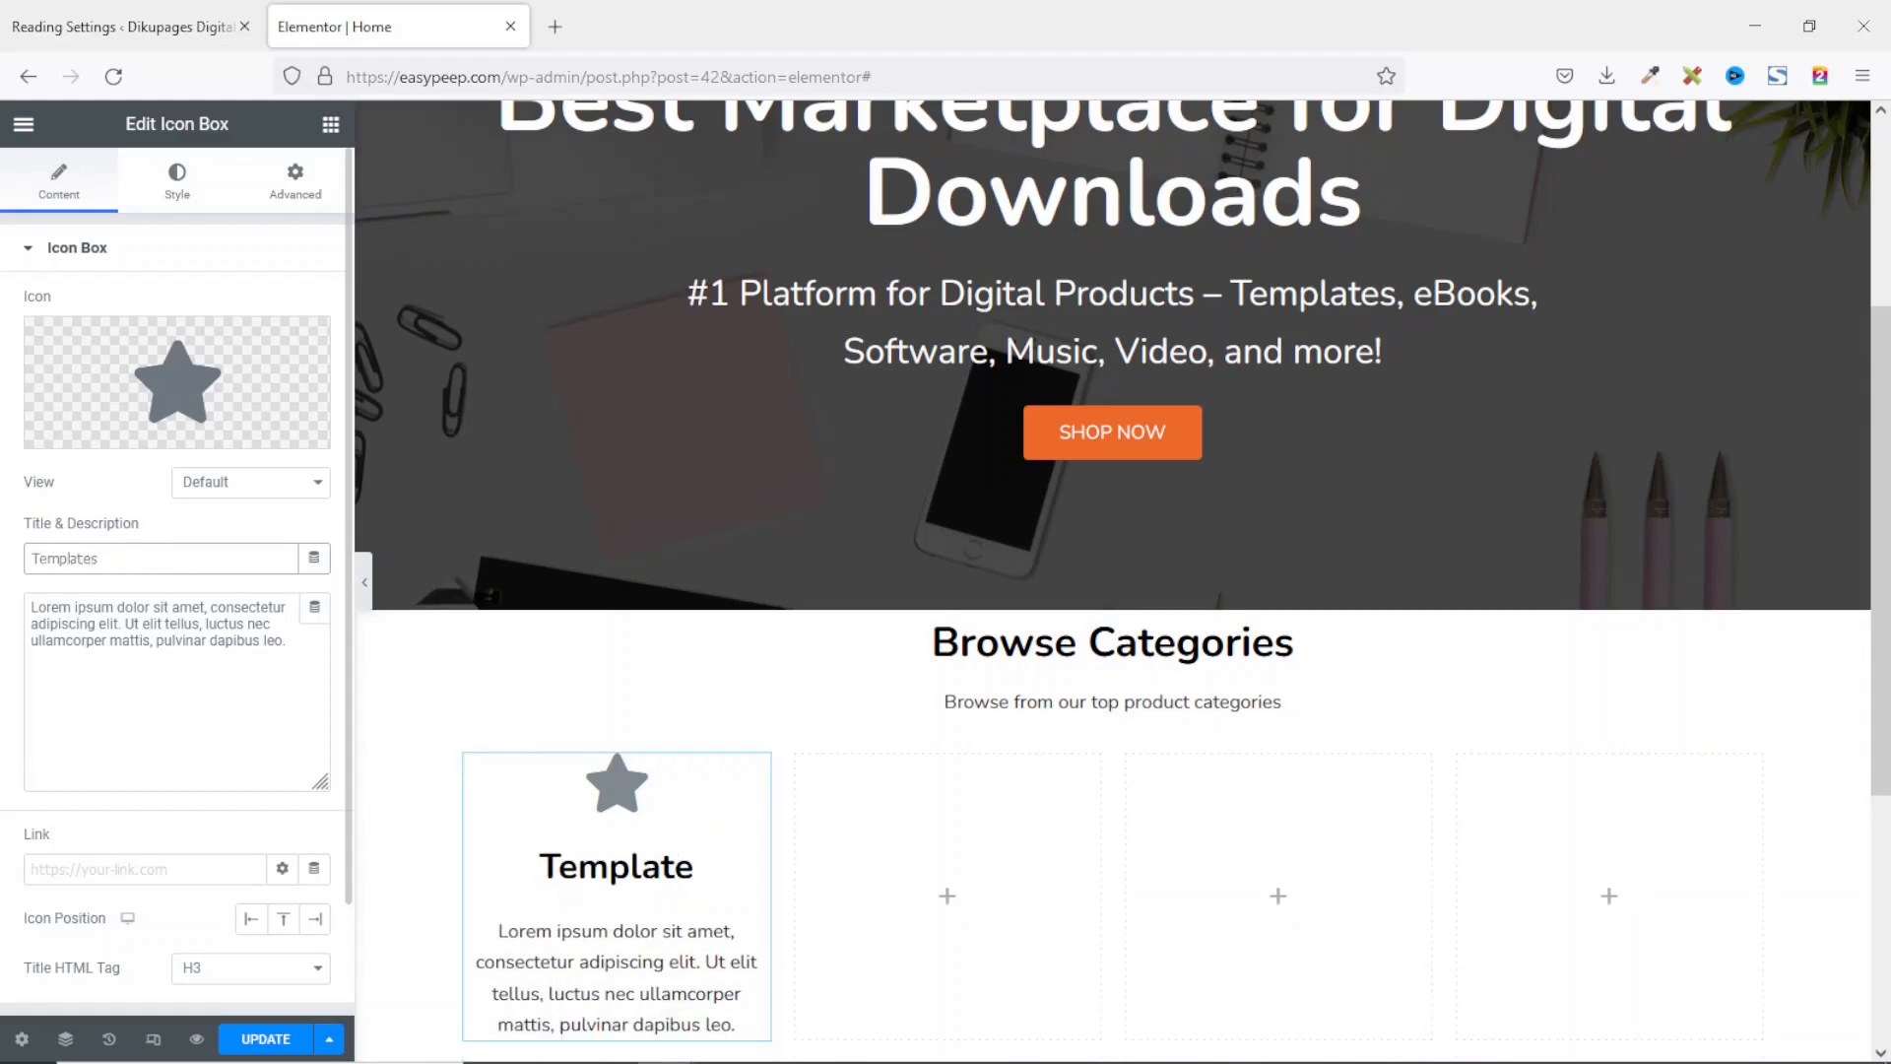
{"action": "left_click_drag", "start_coordinate": [297, 642], "coordinate": [3, 589]}
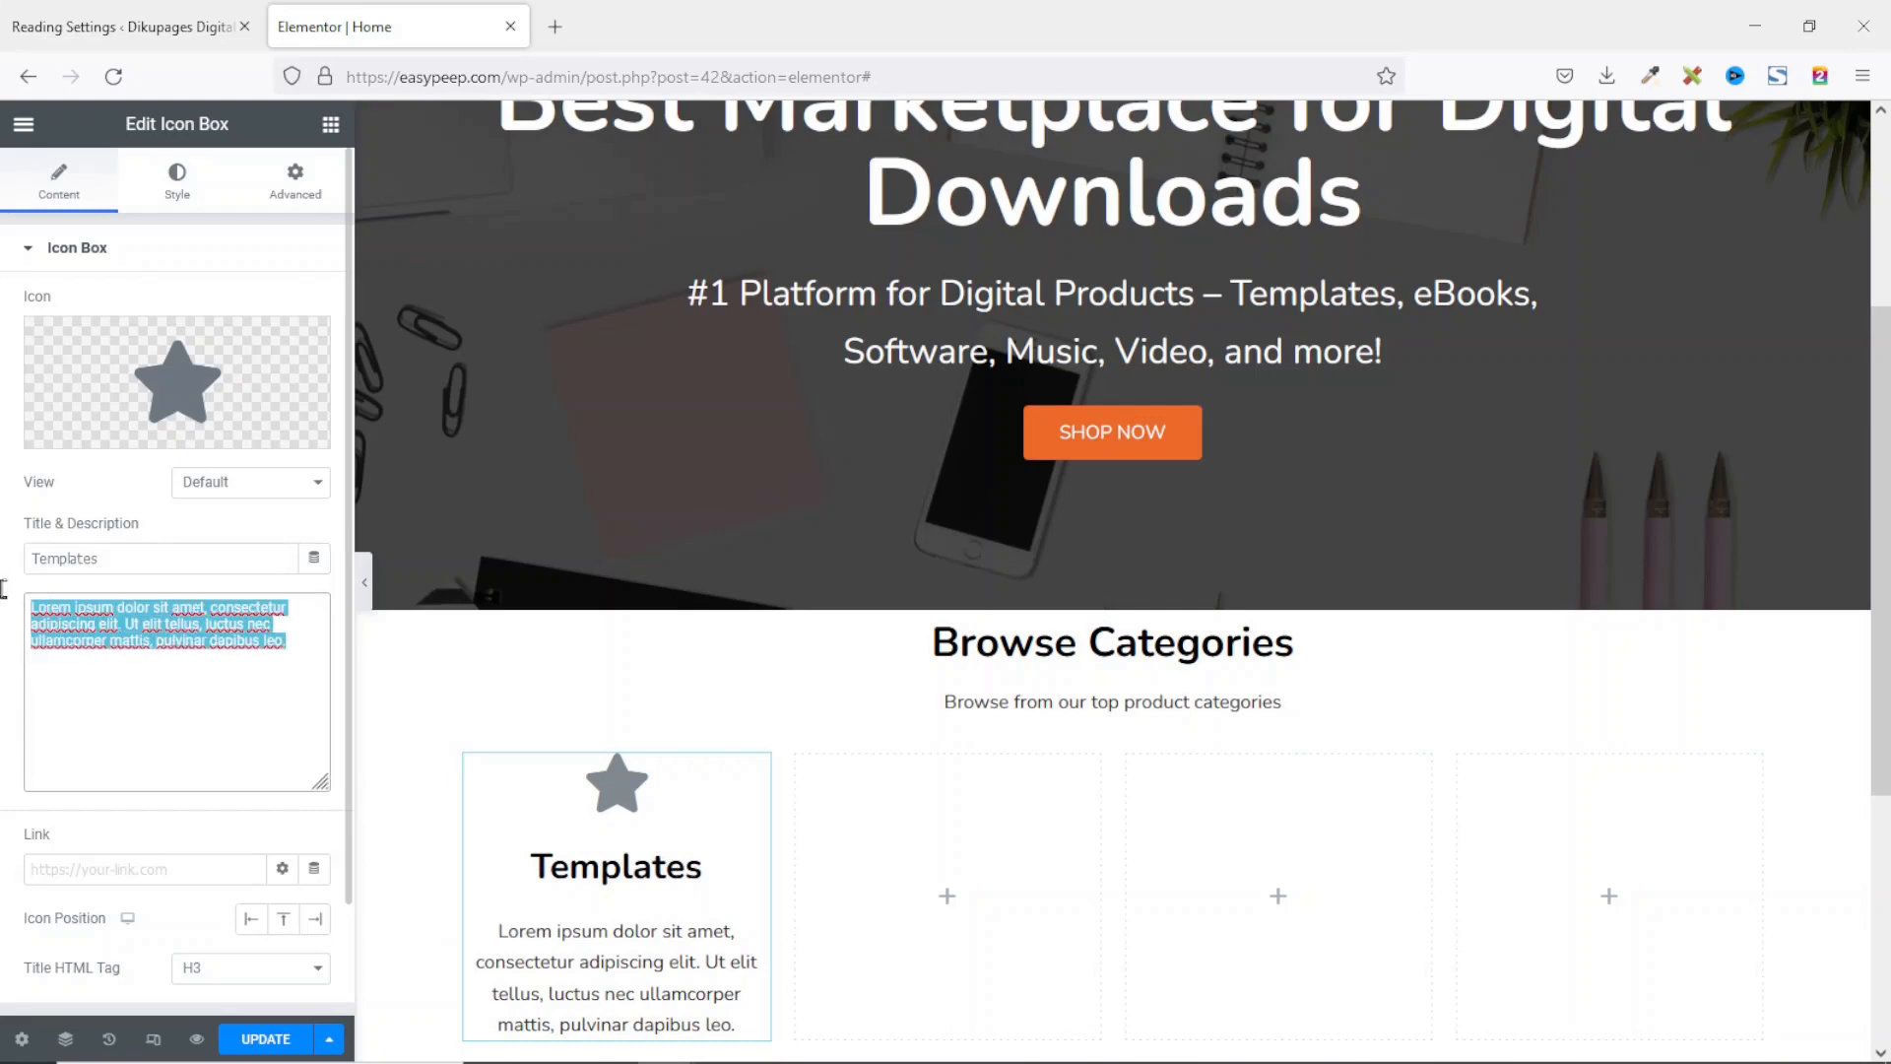
{"action": "key", "text": "BackSpace"}
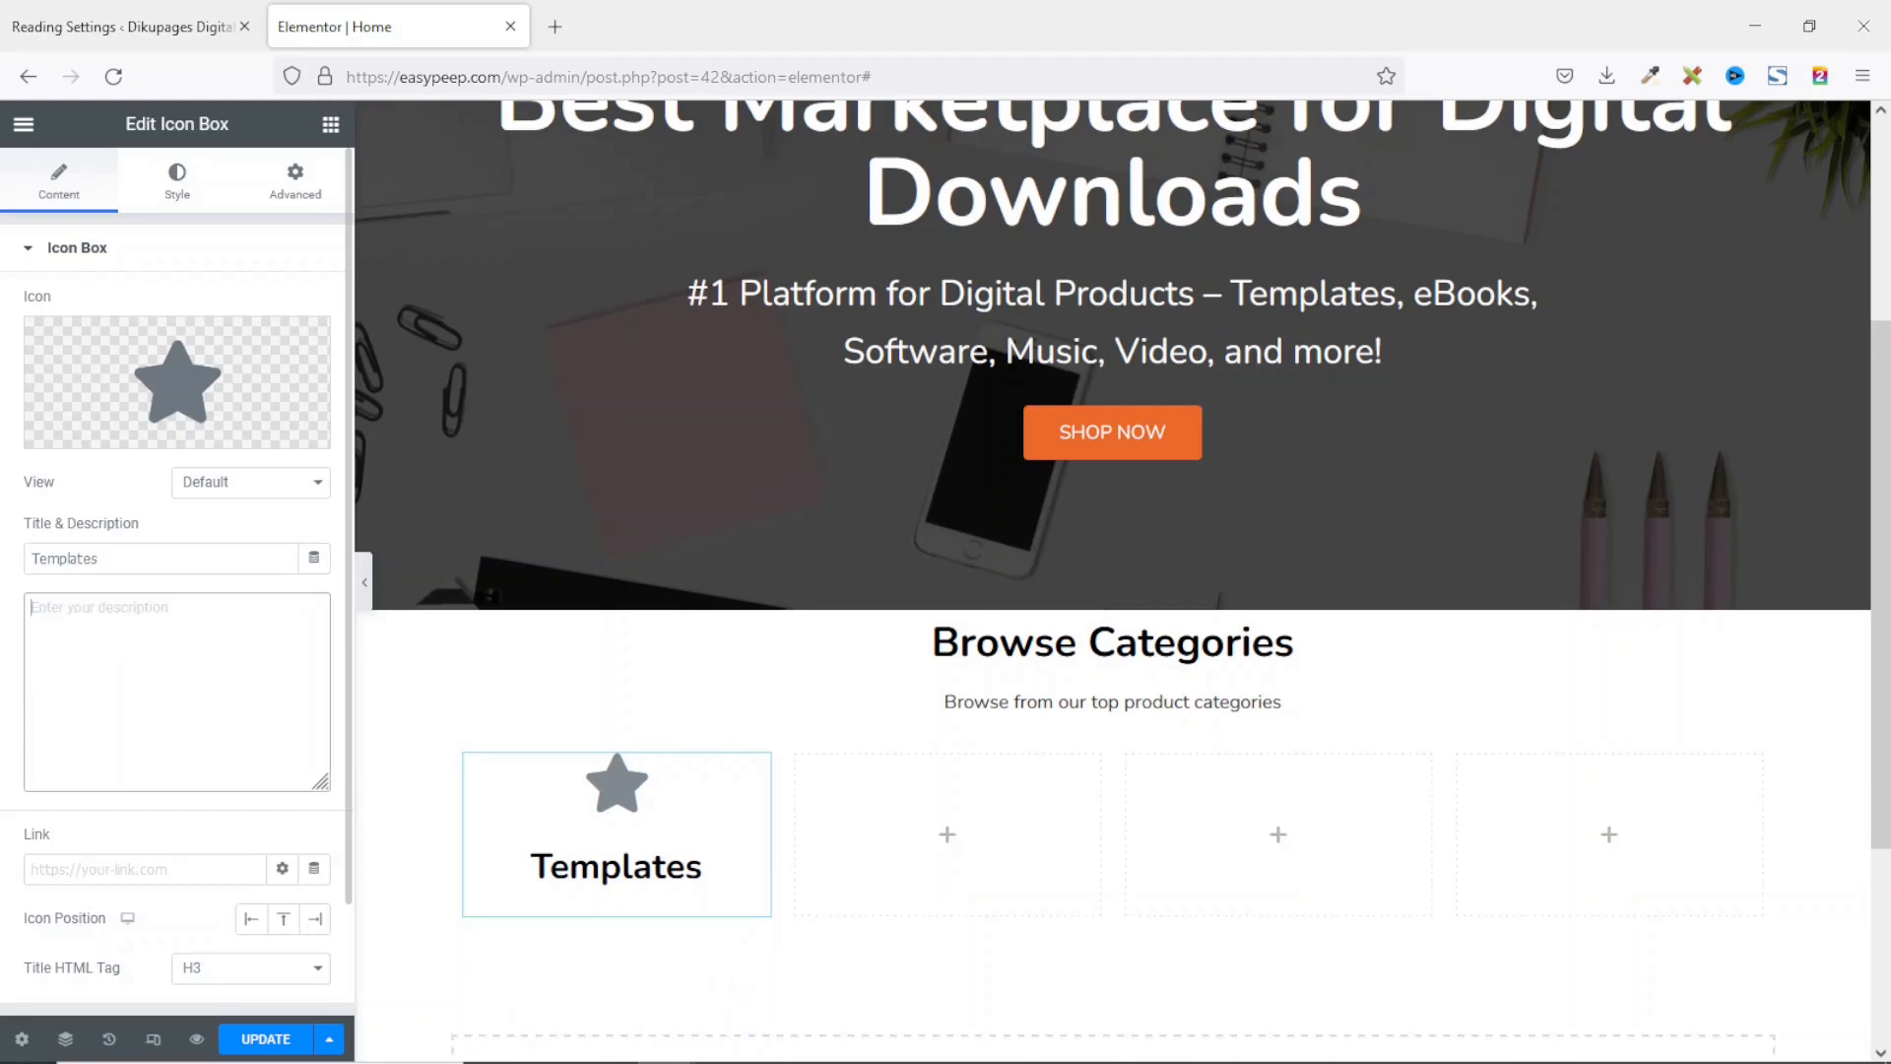
{"action": "type", "text": "150"}
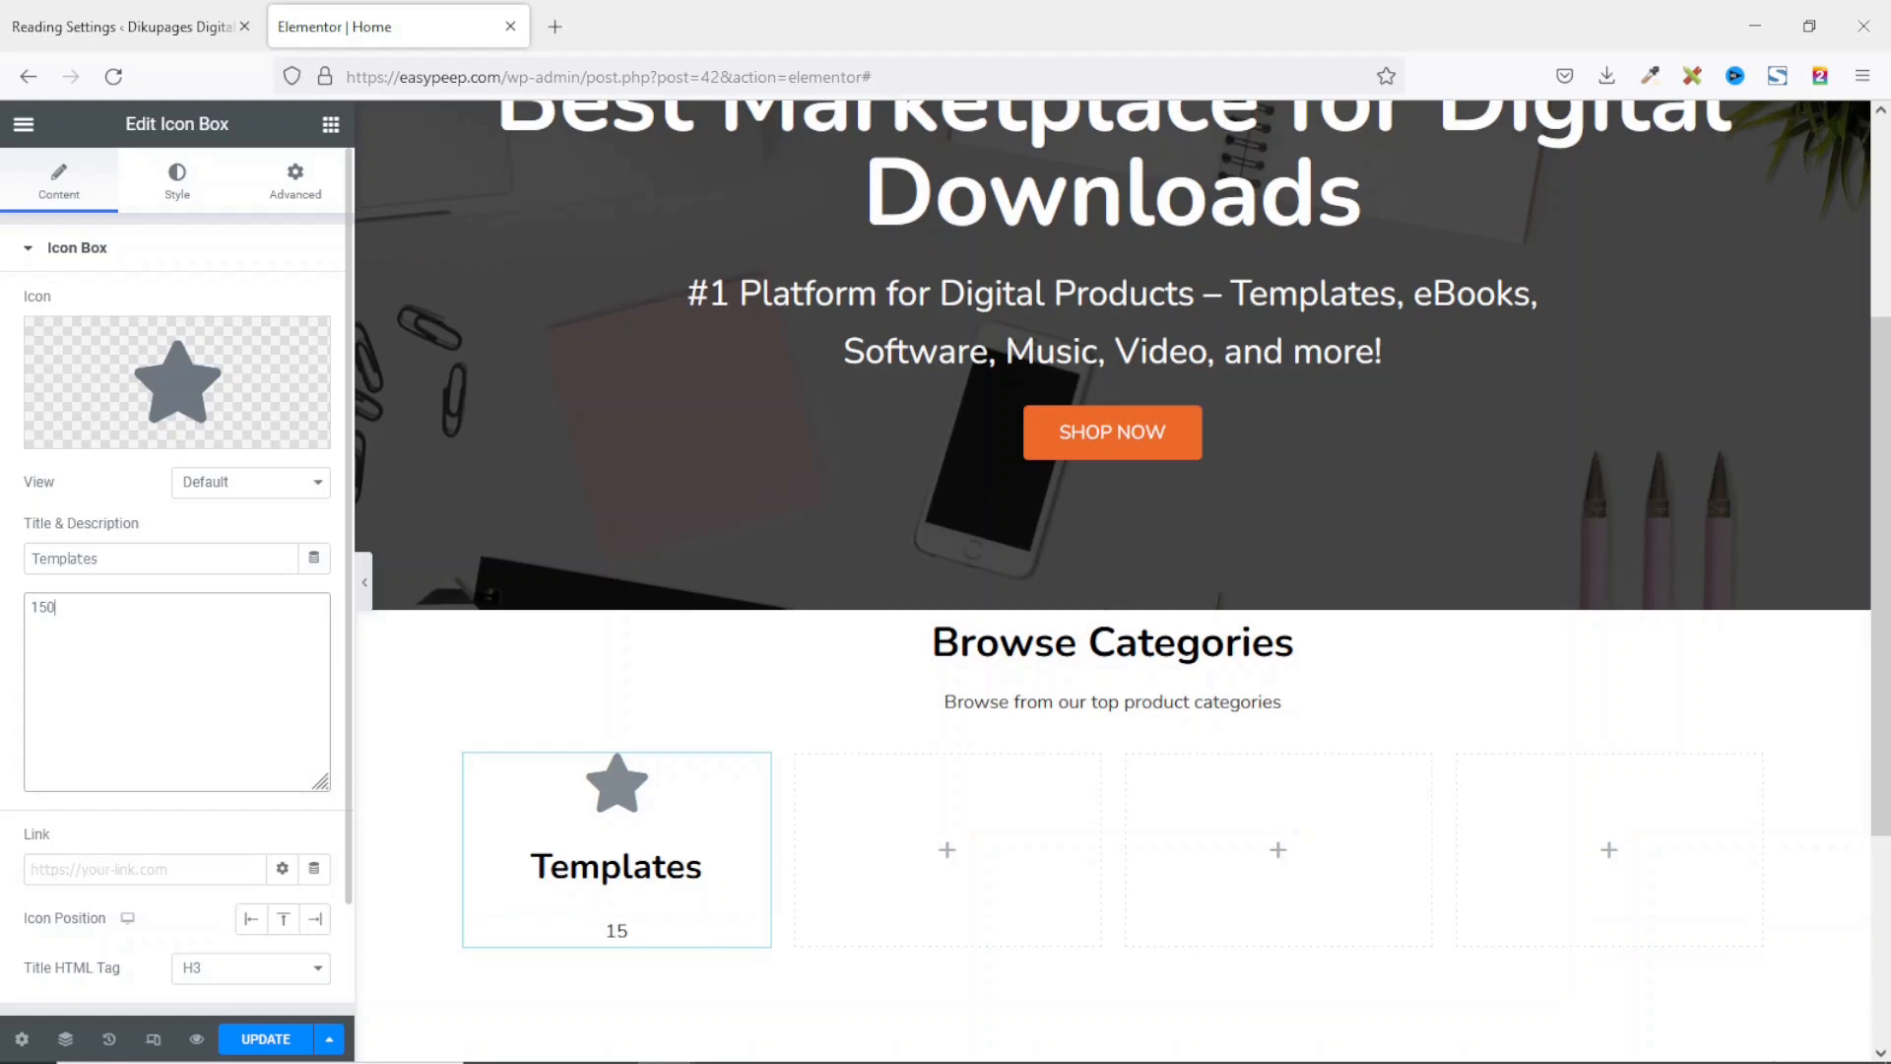
{"action": "type", "text": "+ Templates"}
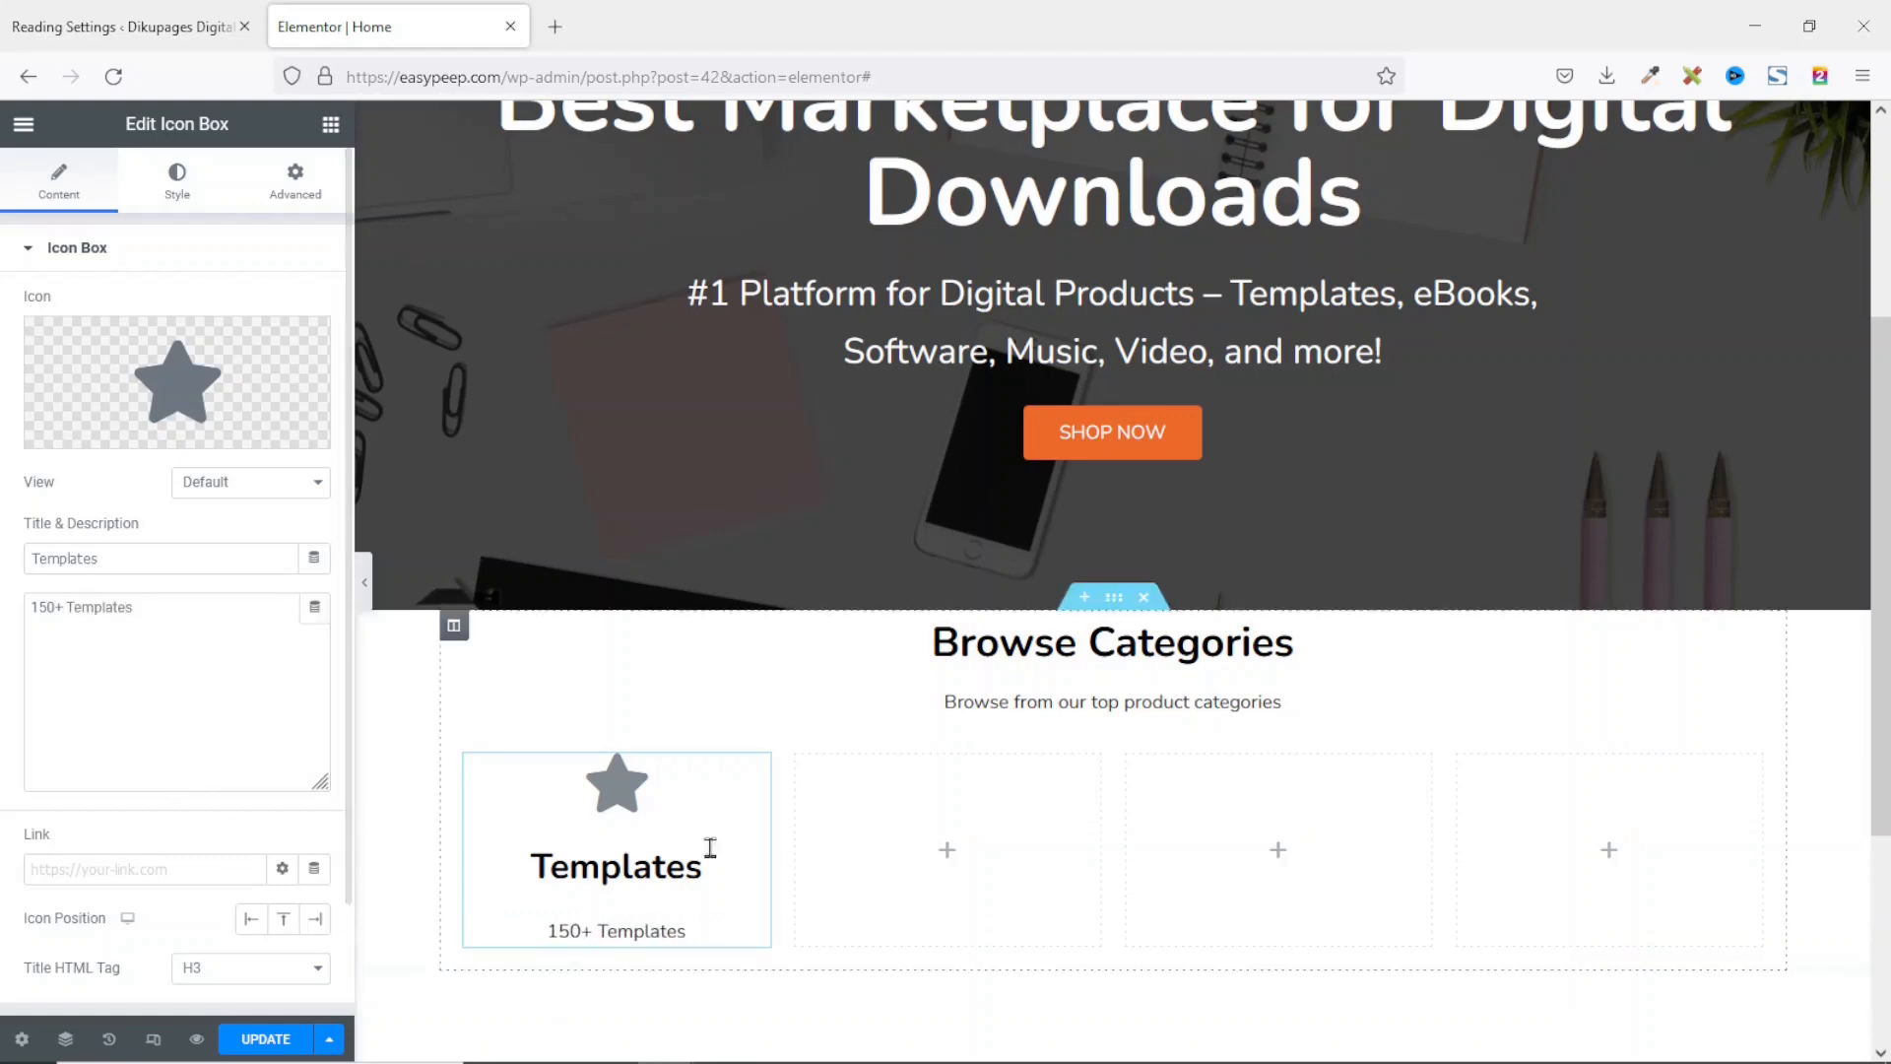
Step: Replace the icon box's star with the outlined "File alt" icon from the icon library
{"action": "mouse_move", "coordinate": [138, 350]}
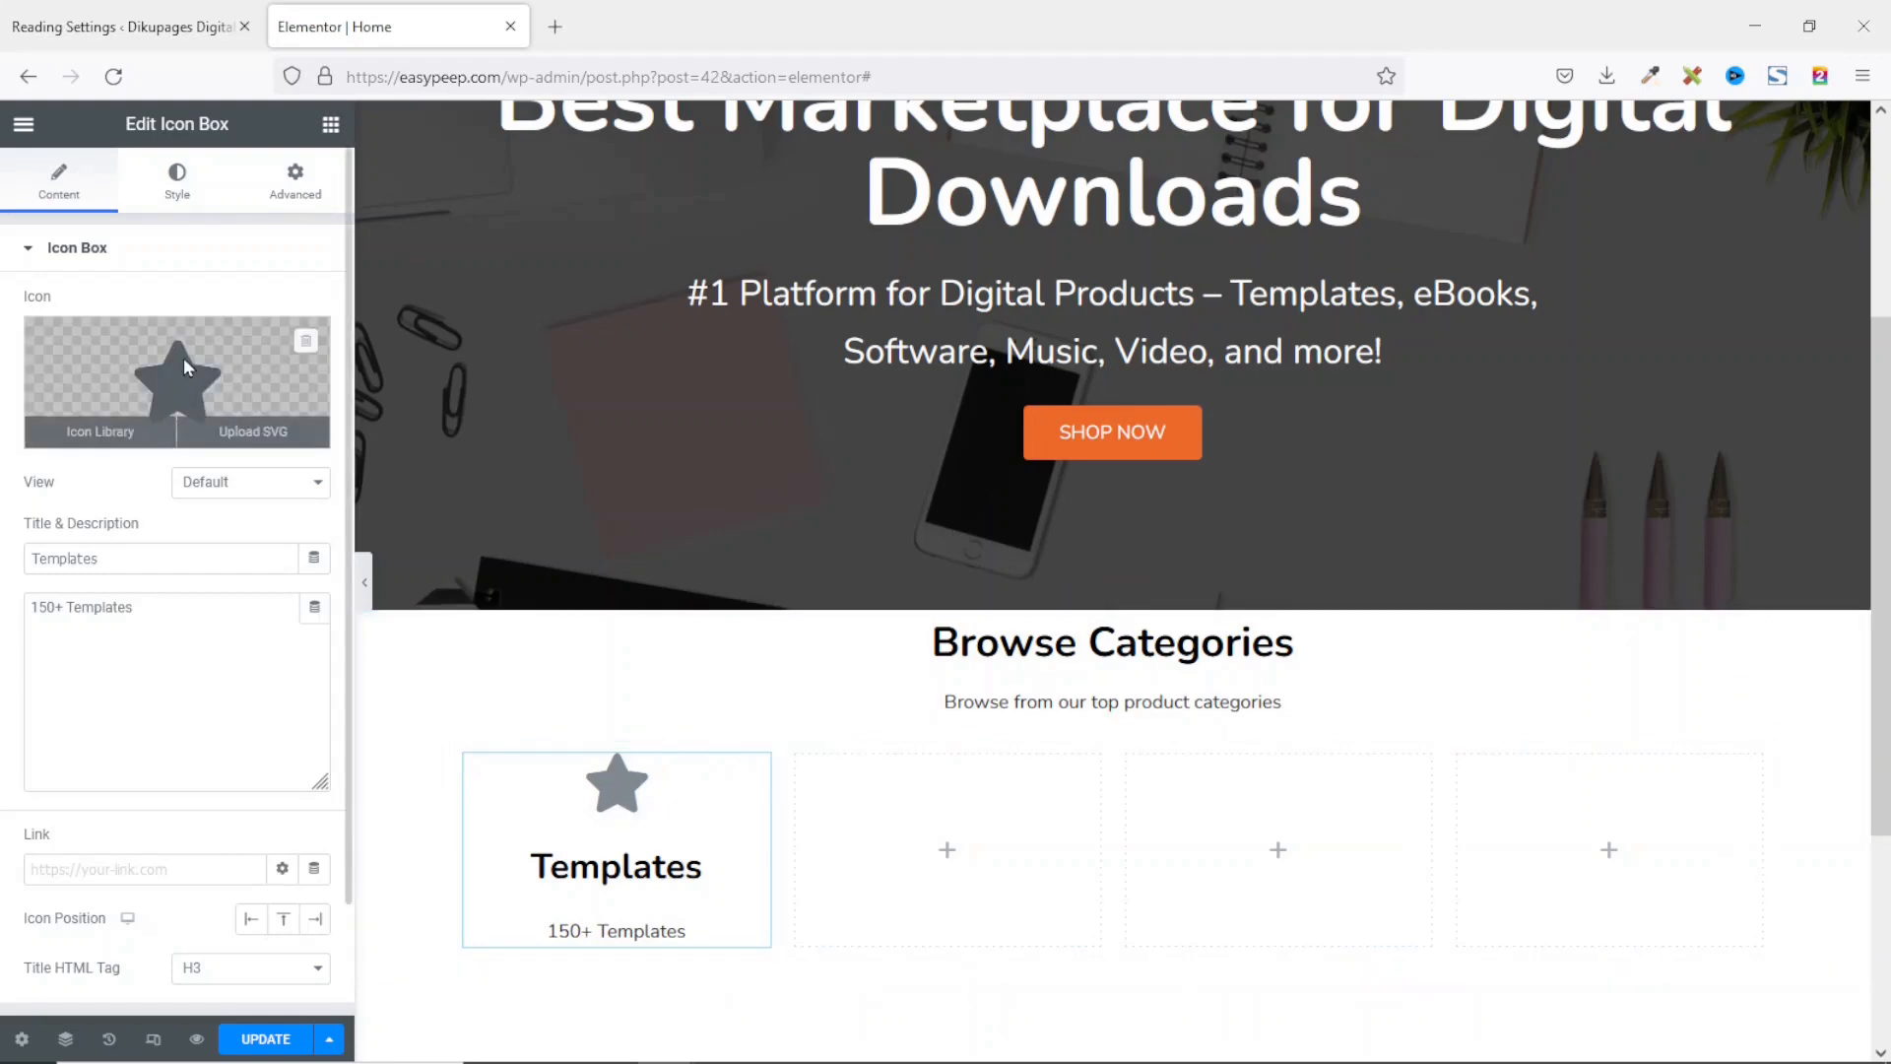
{"action": "left_click", "coordinate": [184, 365]}
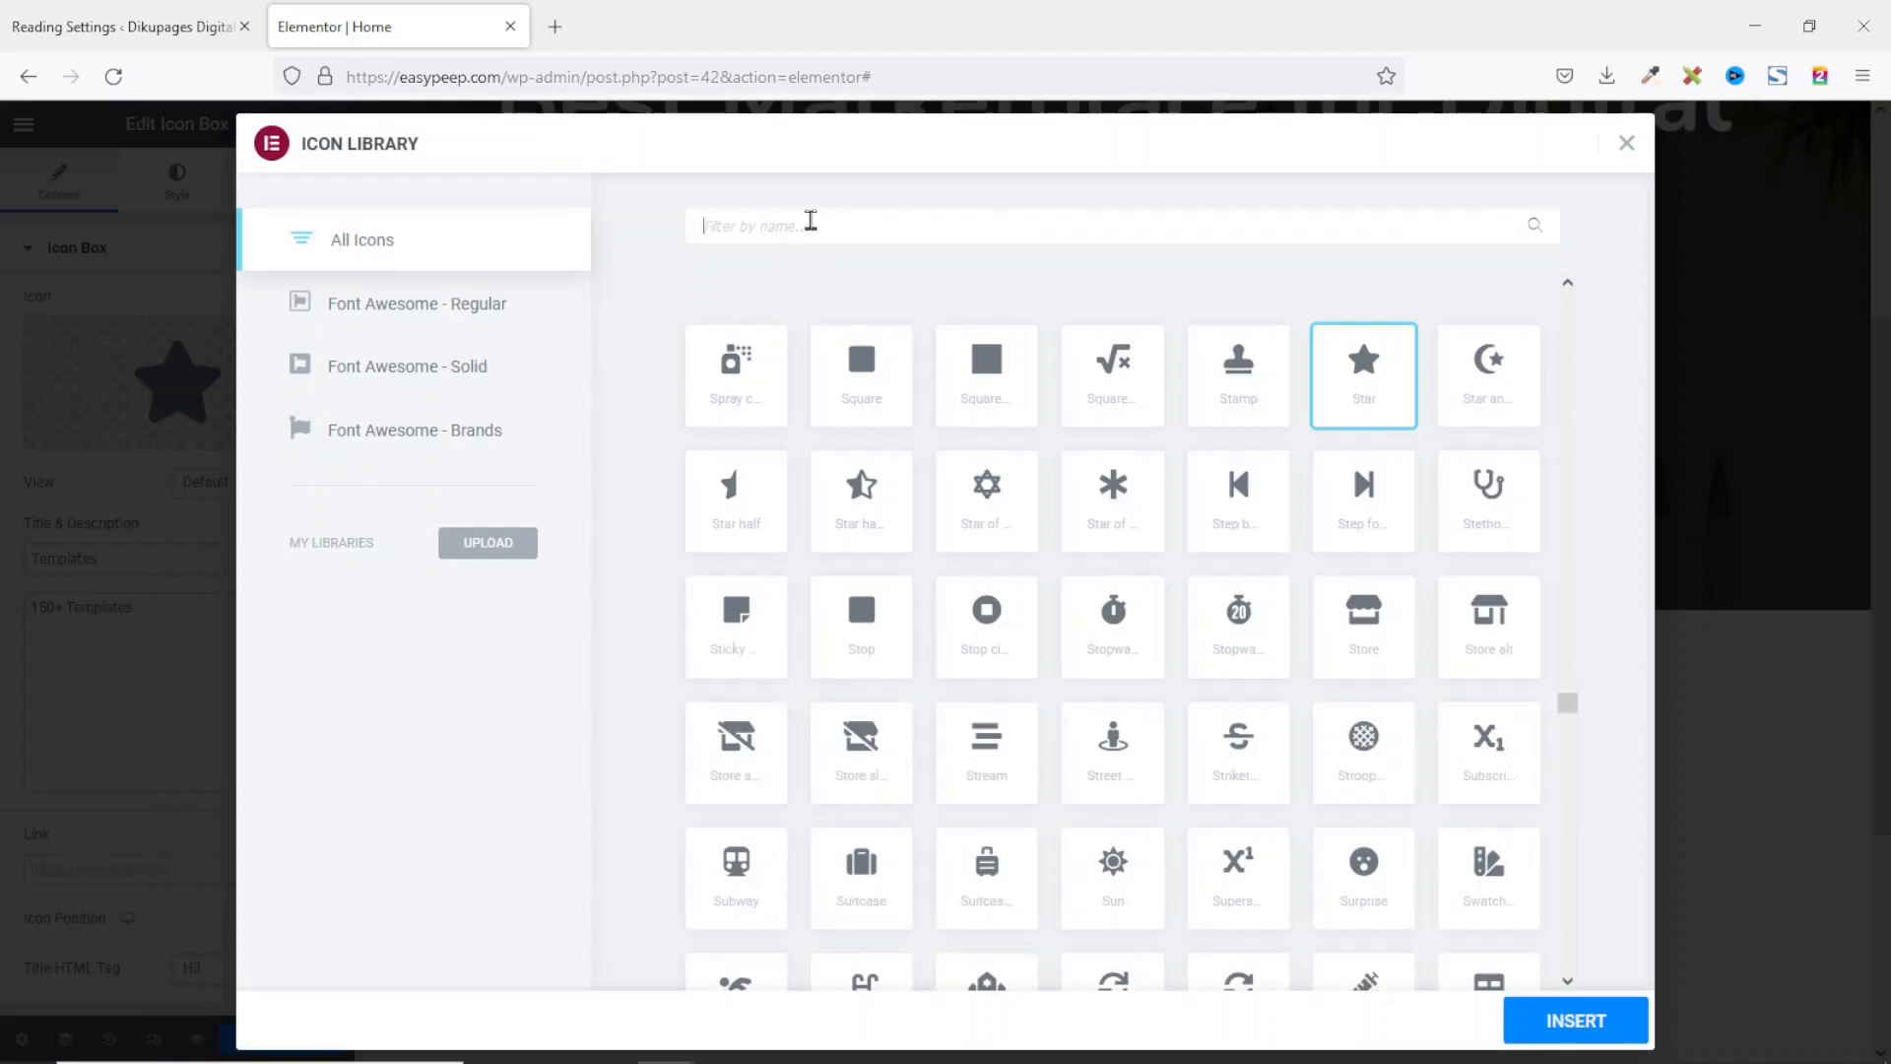
{"action": "type", "text": "paper"}
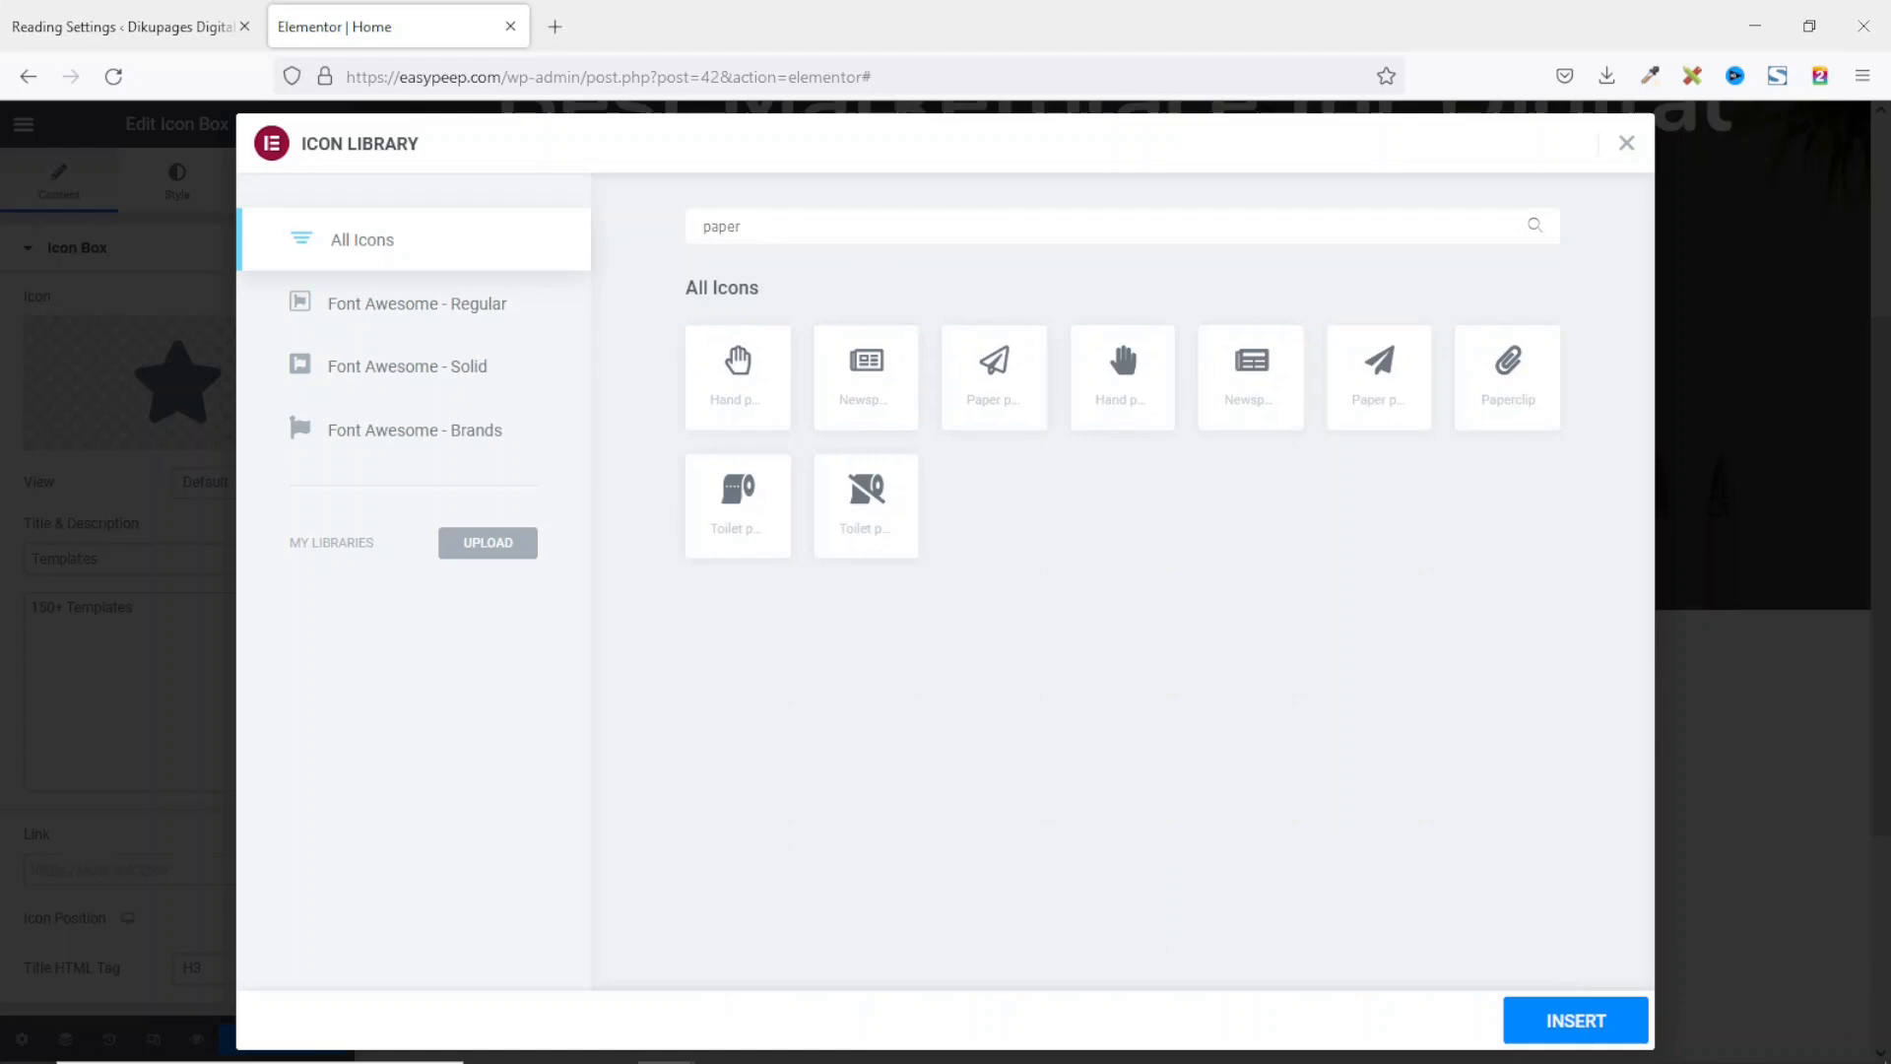
{"action": "left_click_drag", "start_coordinate": [782, 226], "coordinate": [593, 228]}
{"action": "type", "text": "file"}
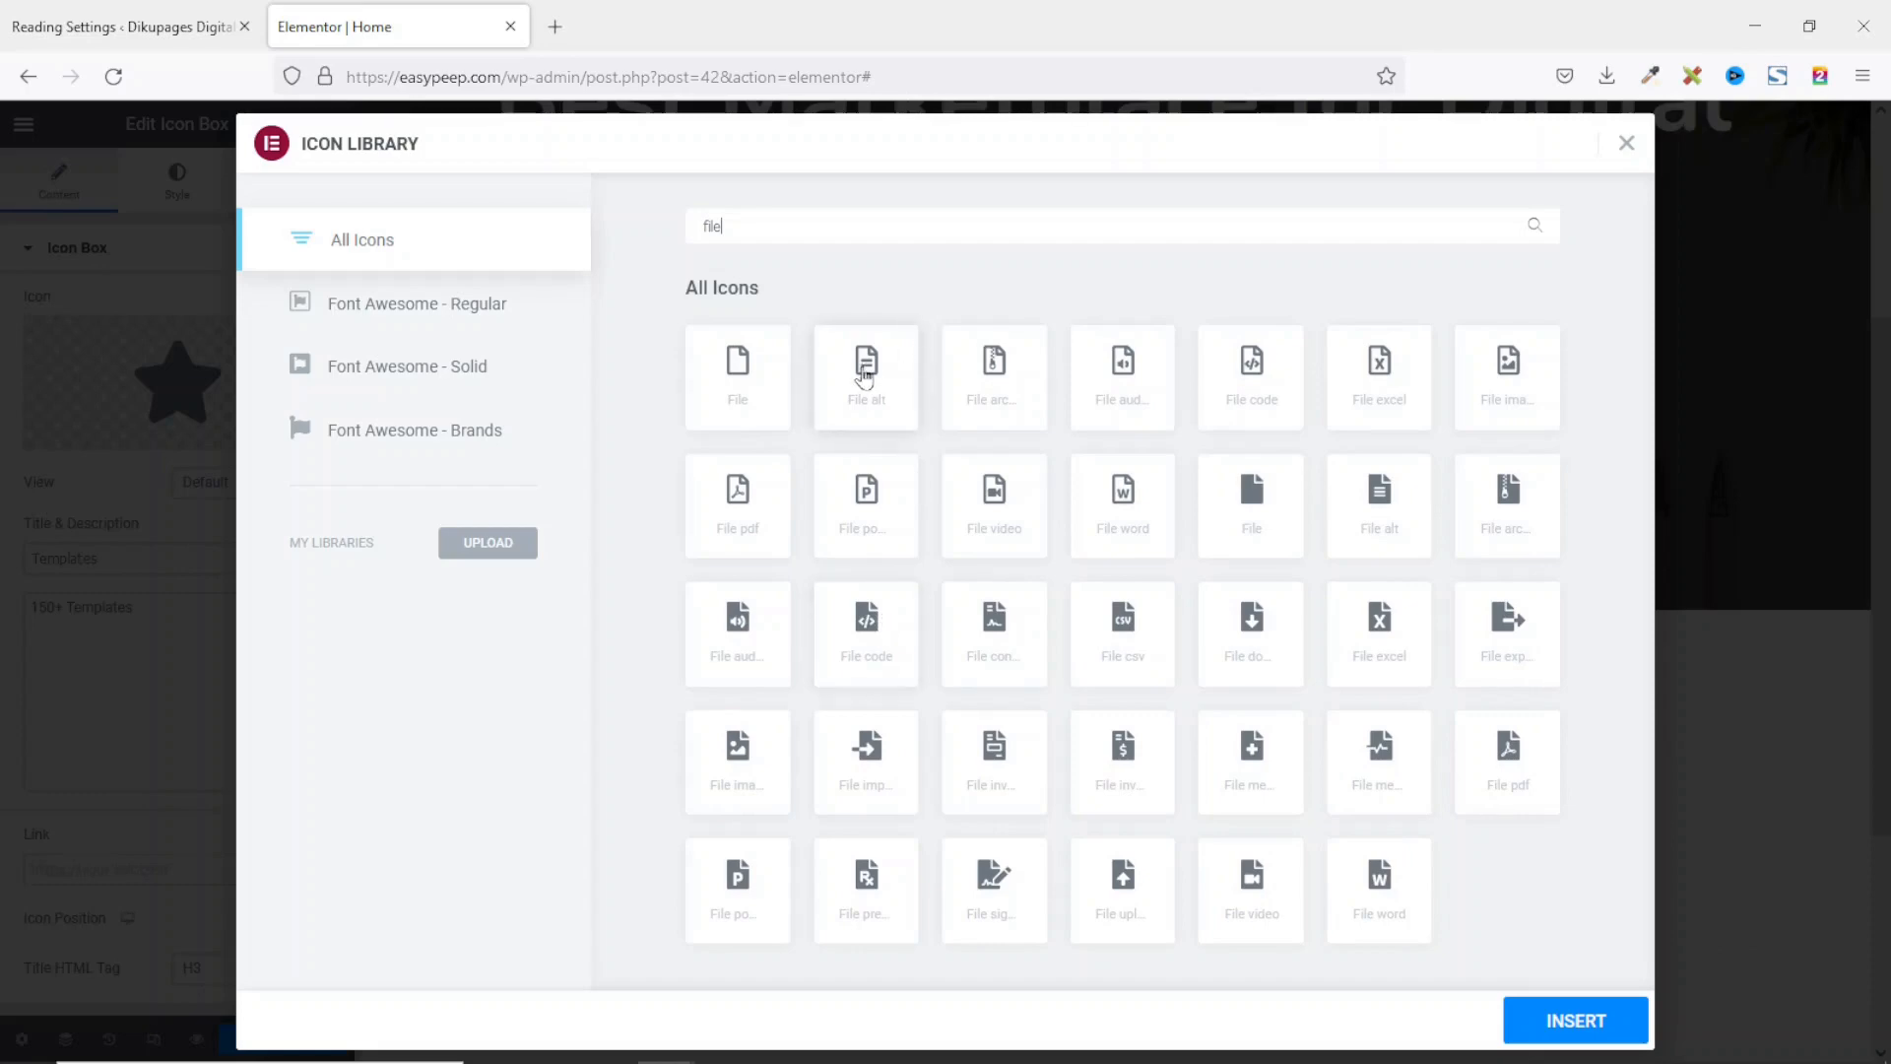
{"action": "left_click", "coordinate": [872, 369]}
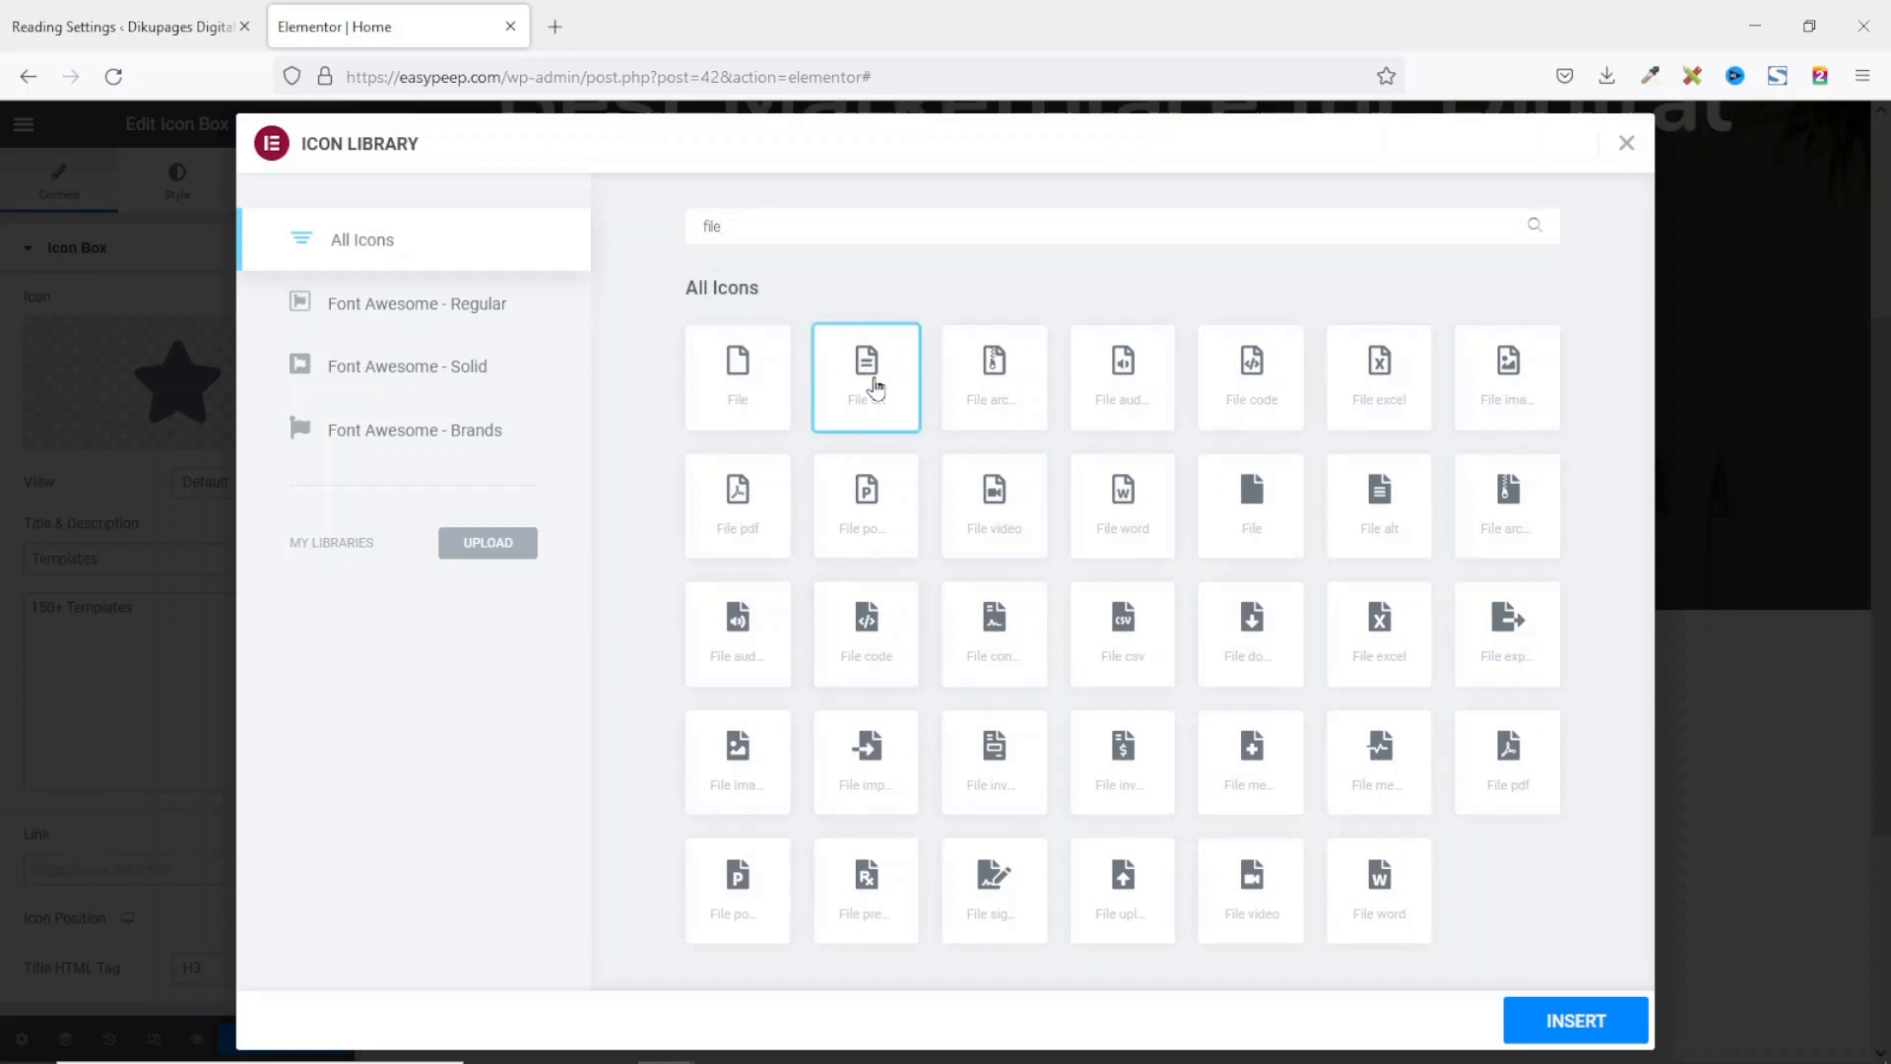
{"action": "left_click", "coordinate": [1596, 1025]}
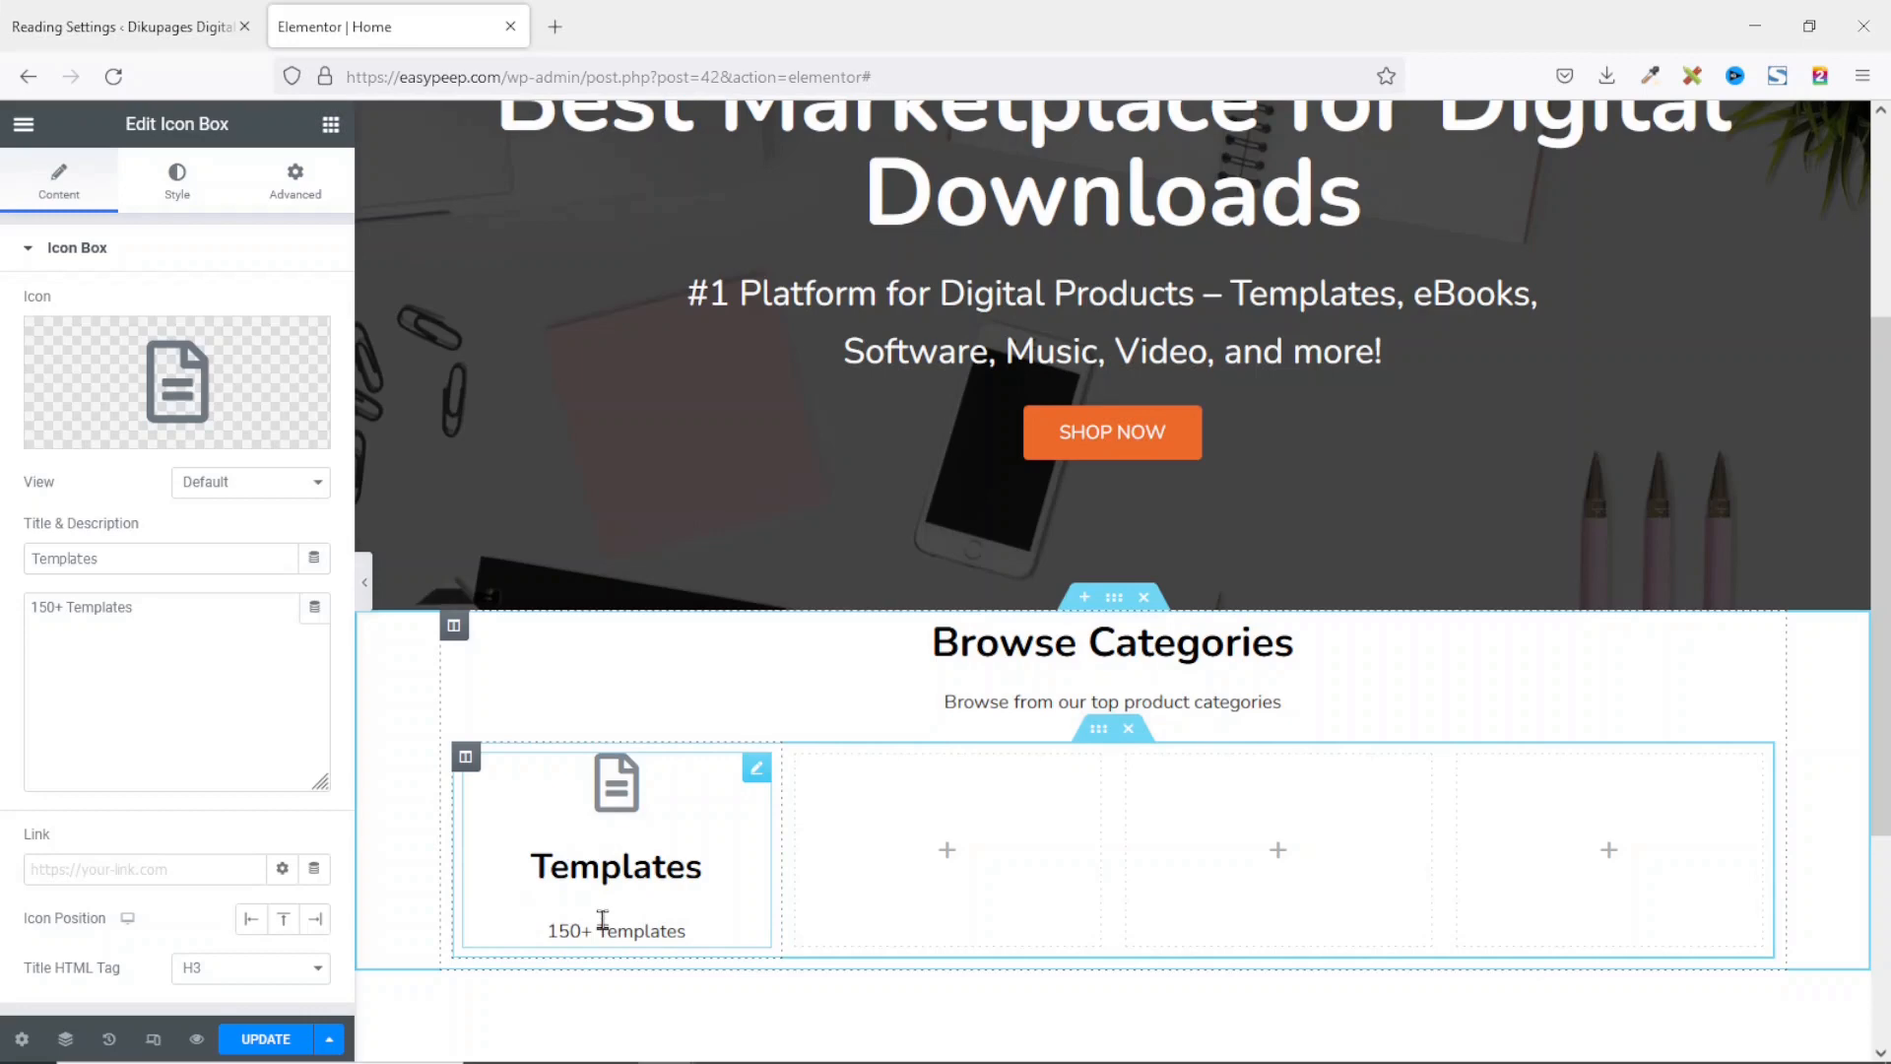
Step: Give the Templates icon box a classic background in the orange Theme Color Palette 1 global color
{"action": "left_click", "coordinate": [297, 193]}
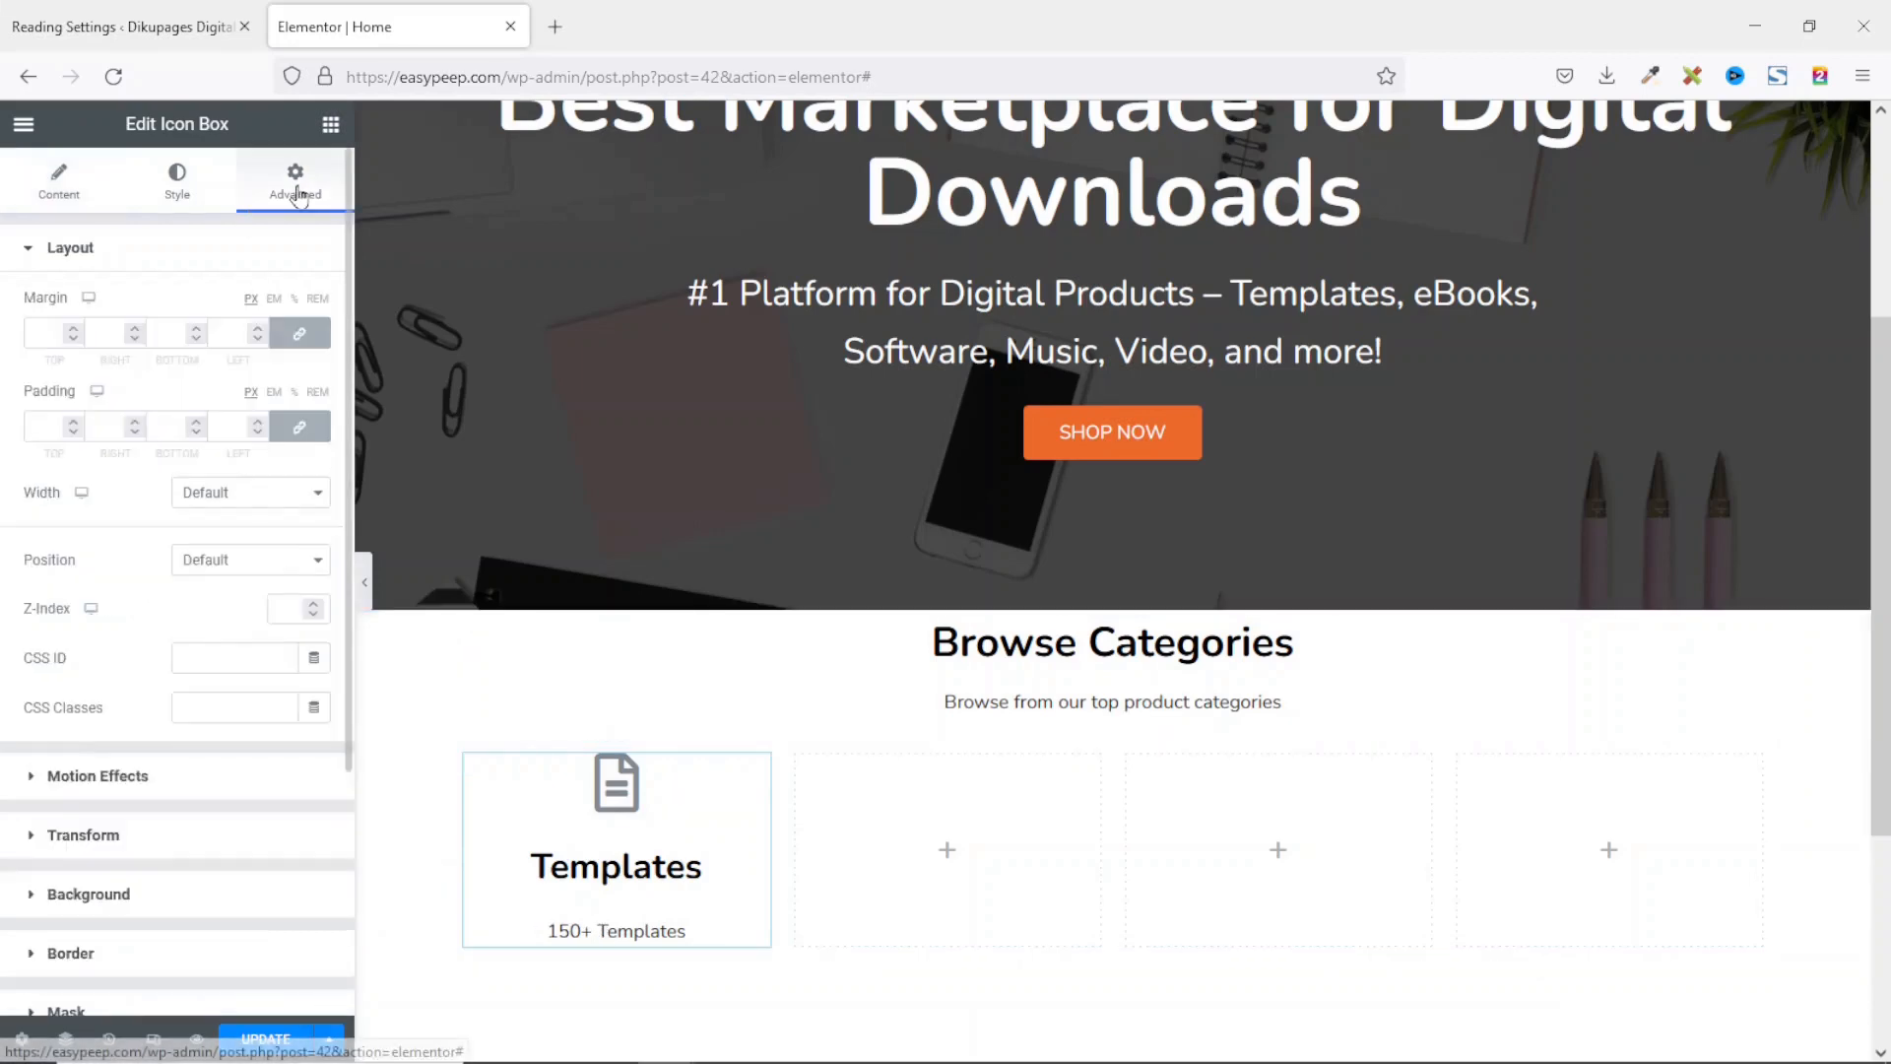
{"action": "left_click", "coordinate": [98, 893]}
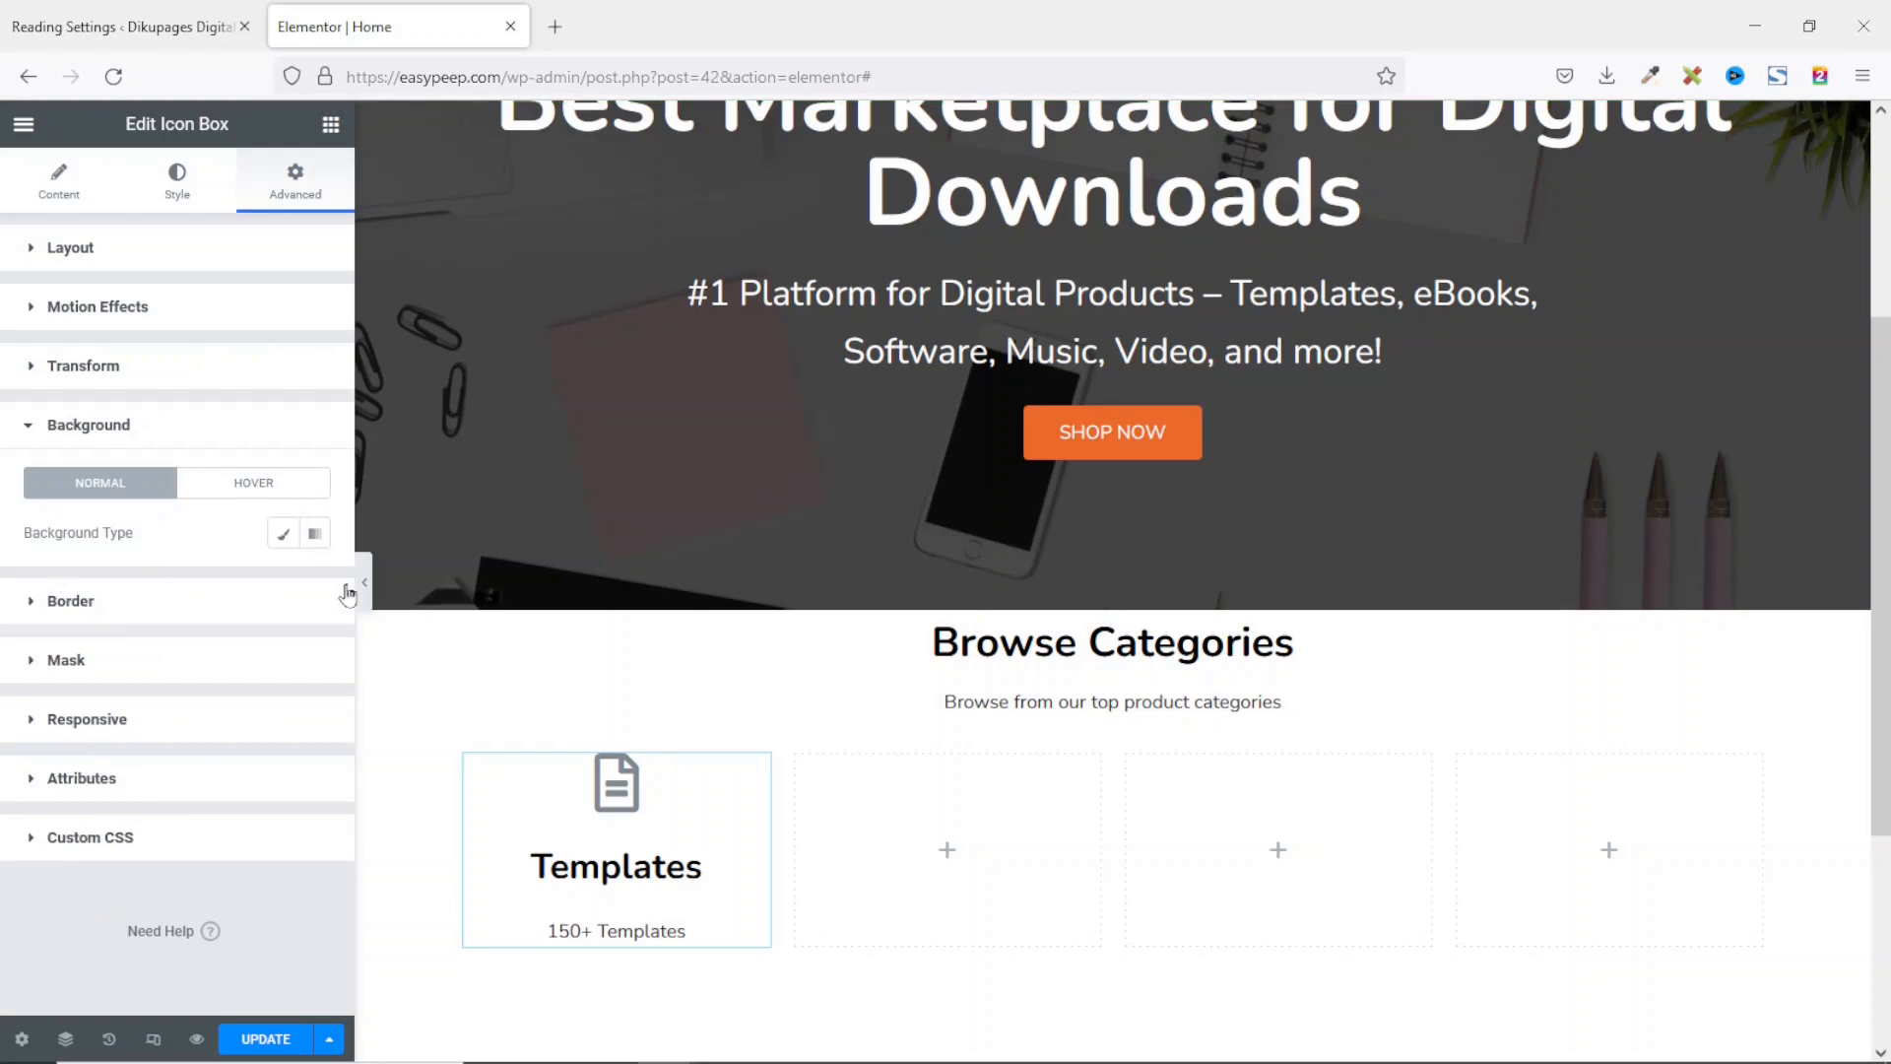
{"action": "left_click", "coordinate": [283, 533]}
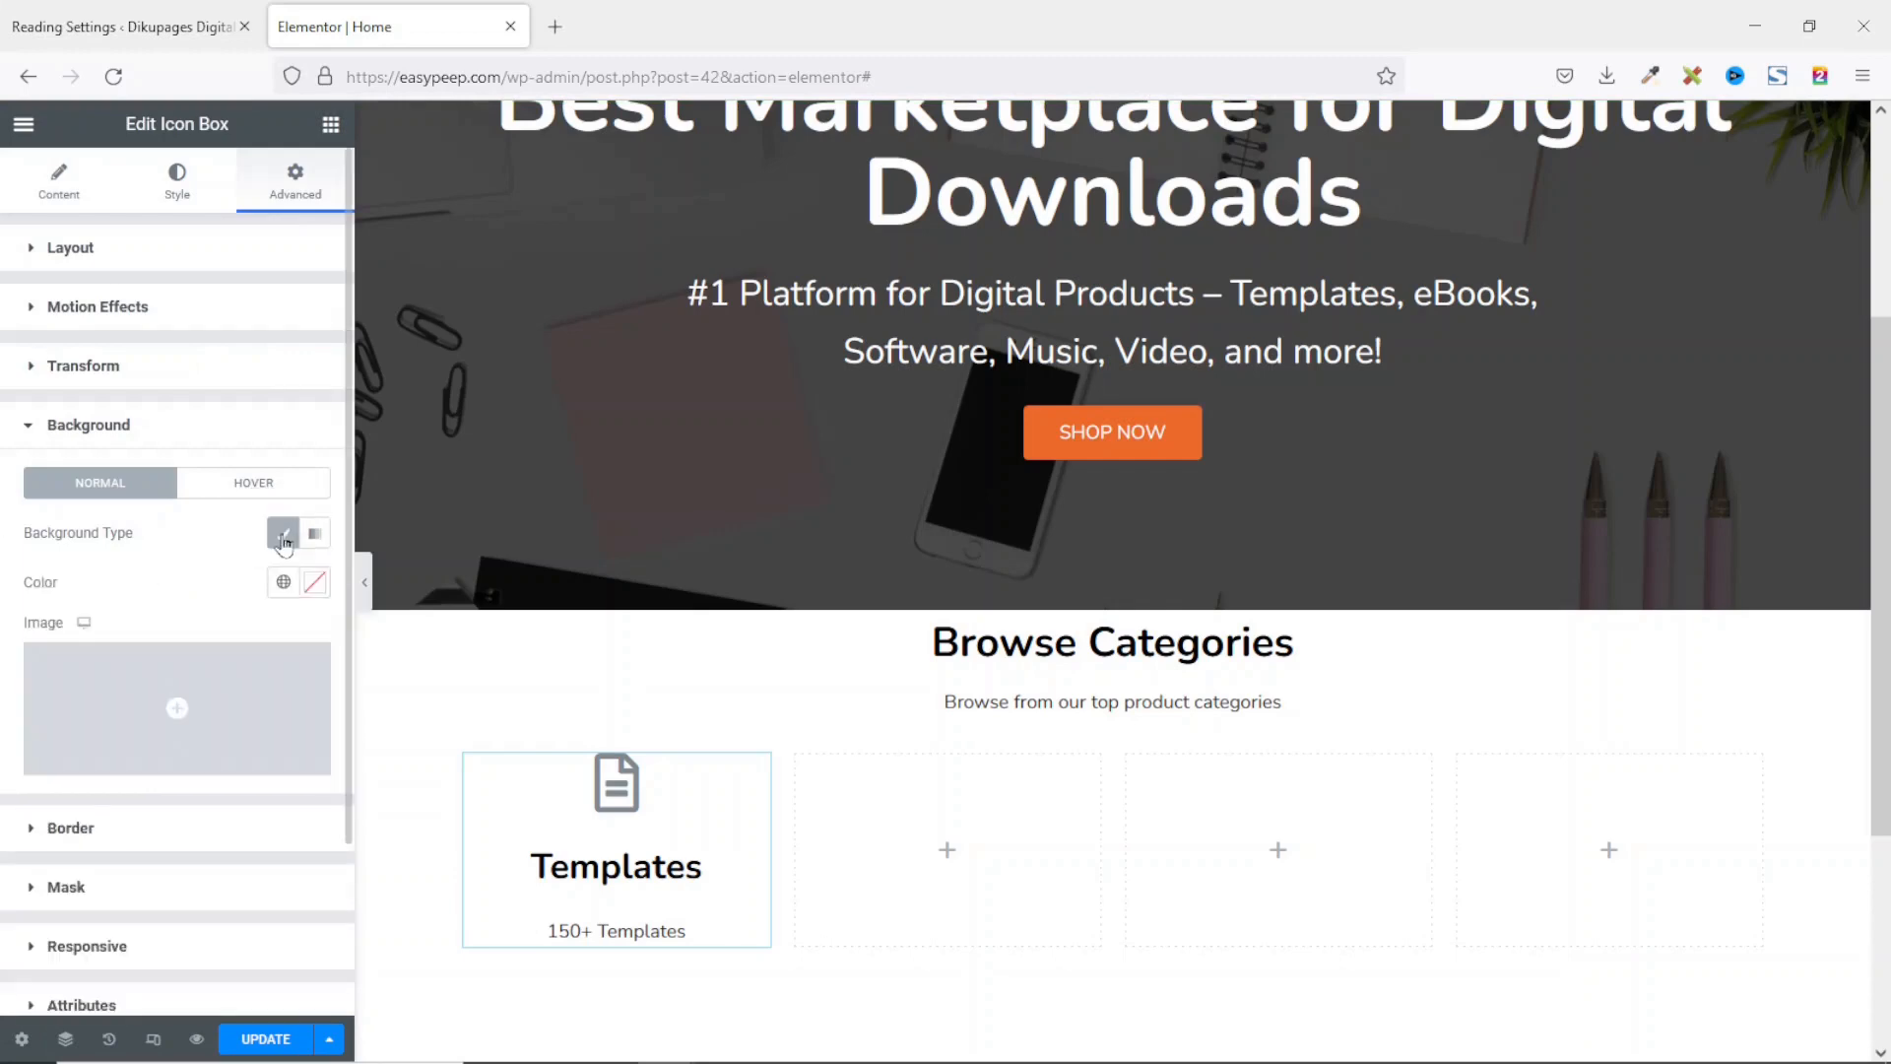
{"action": "left_click", "coordinate": [281, 584]}
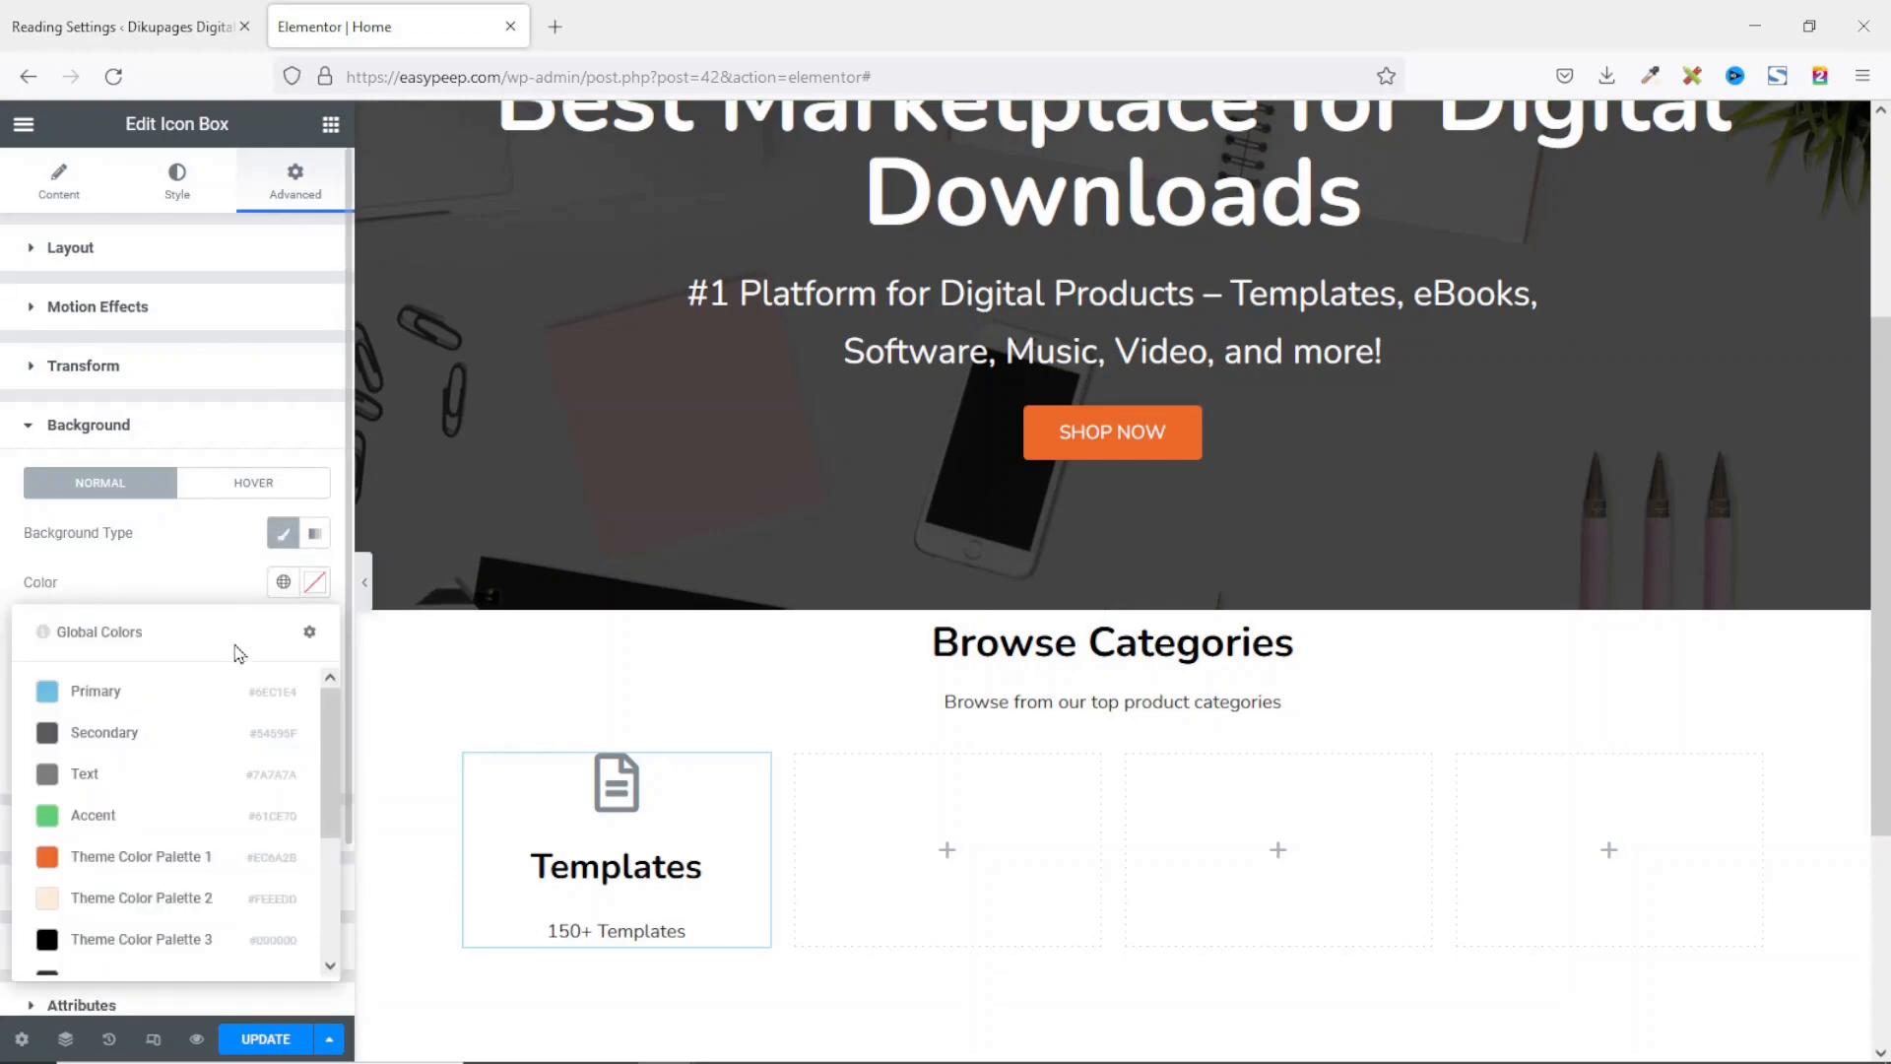
{"action": "scroll", "coordinate": [198, 726], "scroll_direction": "down", "scroll_amount": 2}
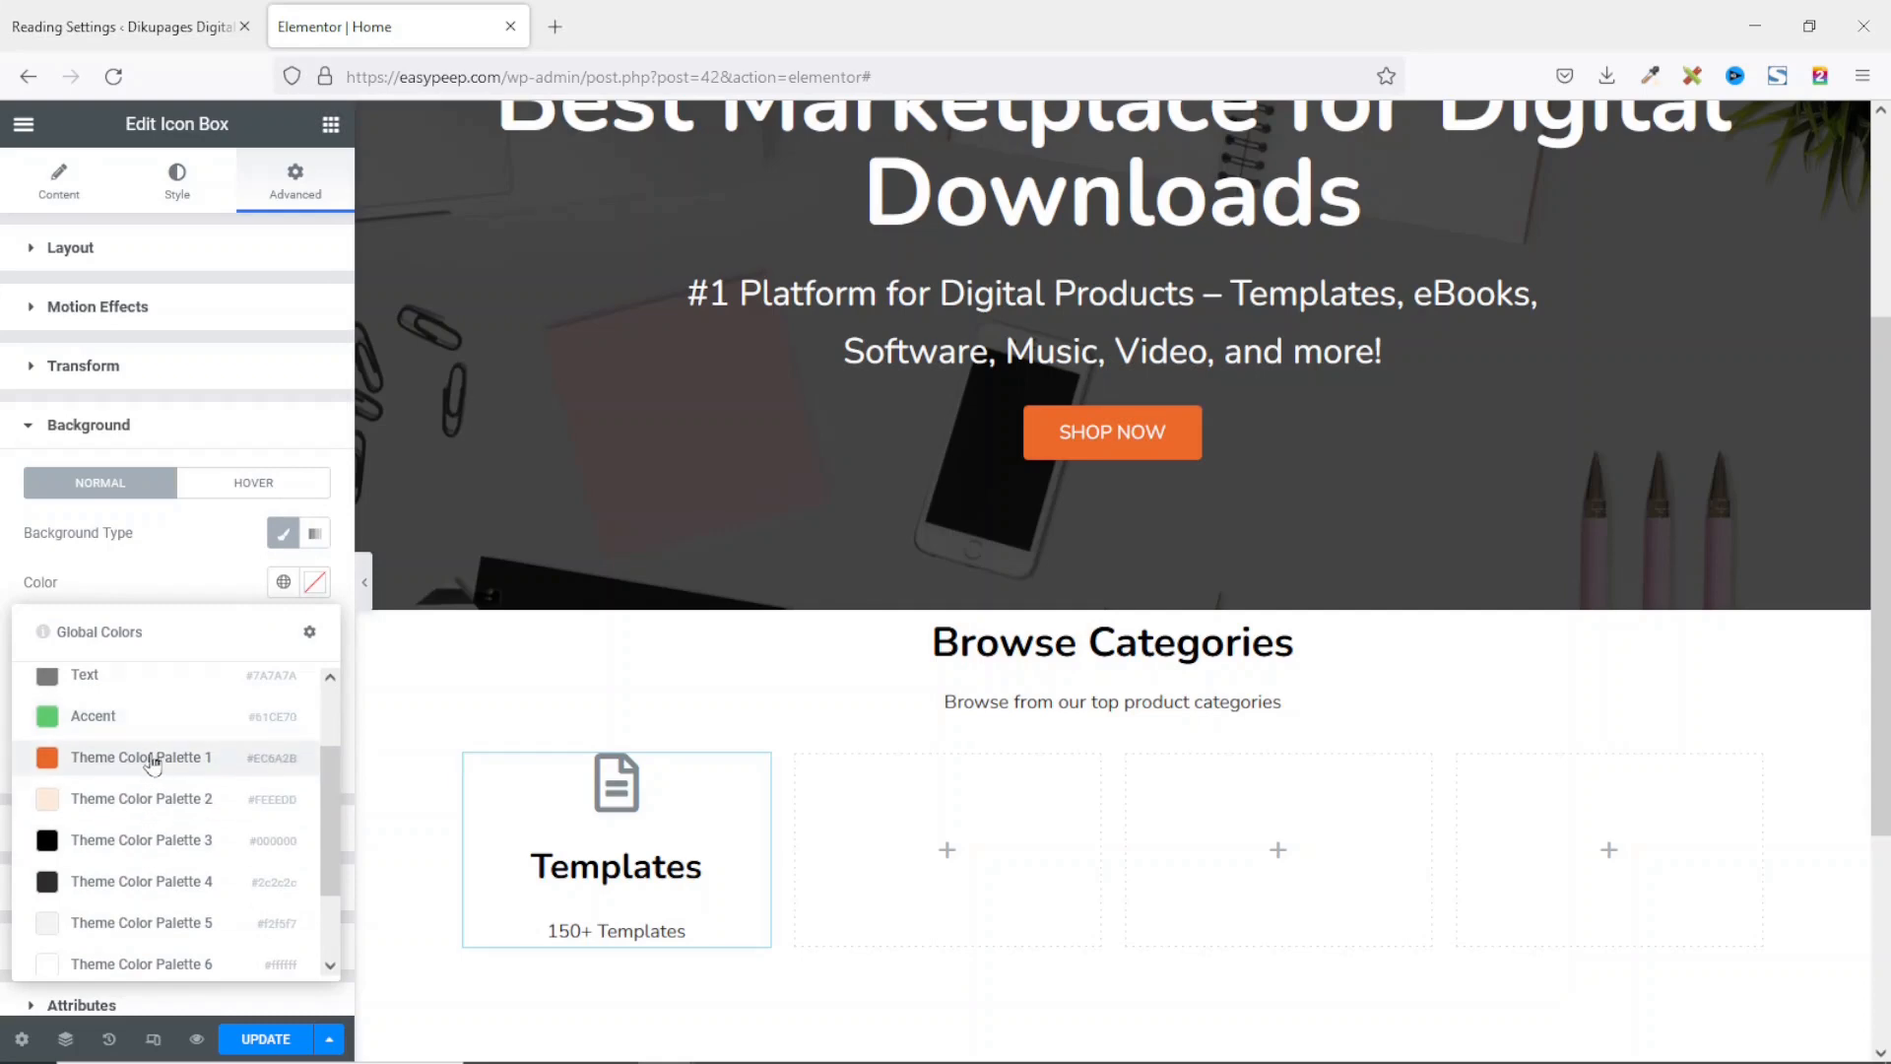
{"action": "left_click", "coordinate": [152, 758]}
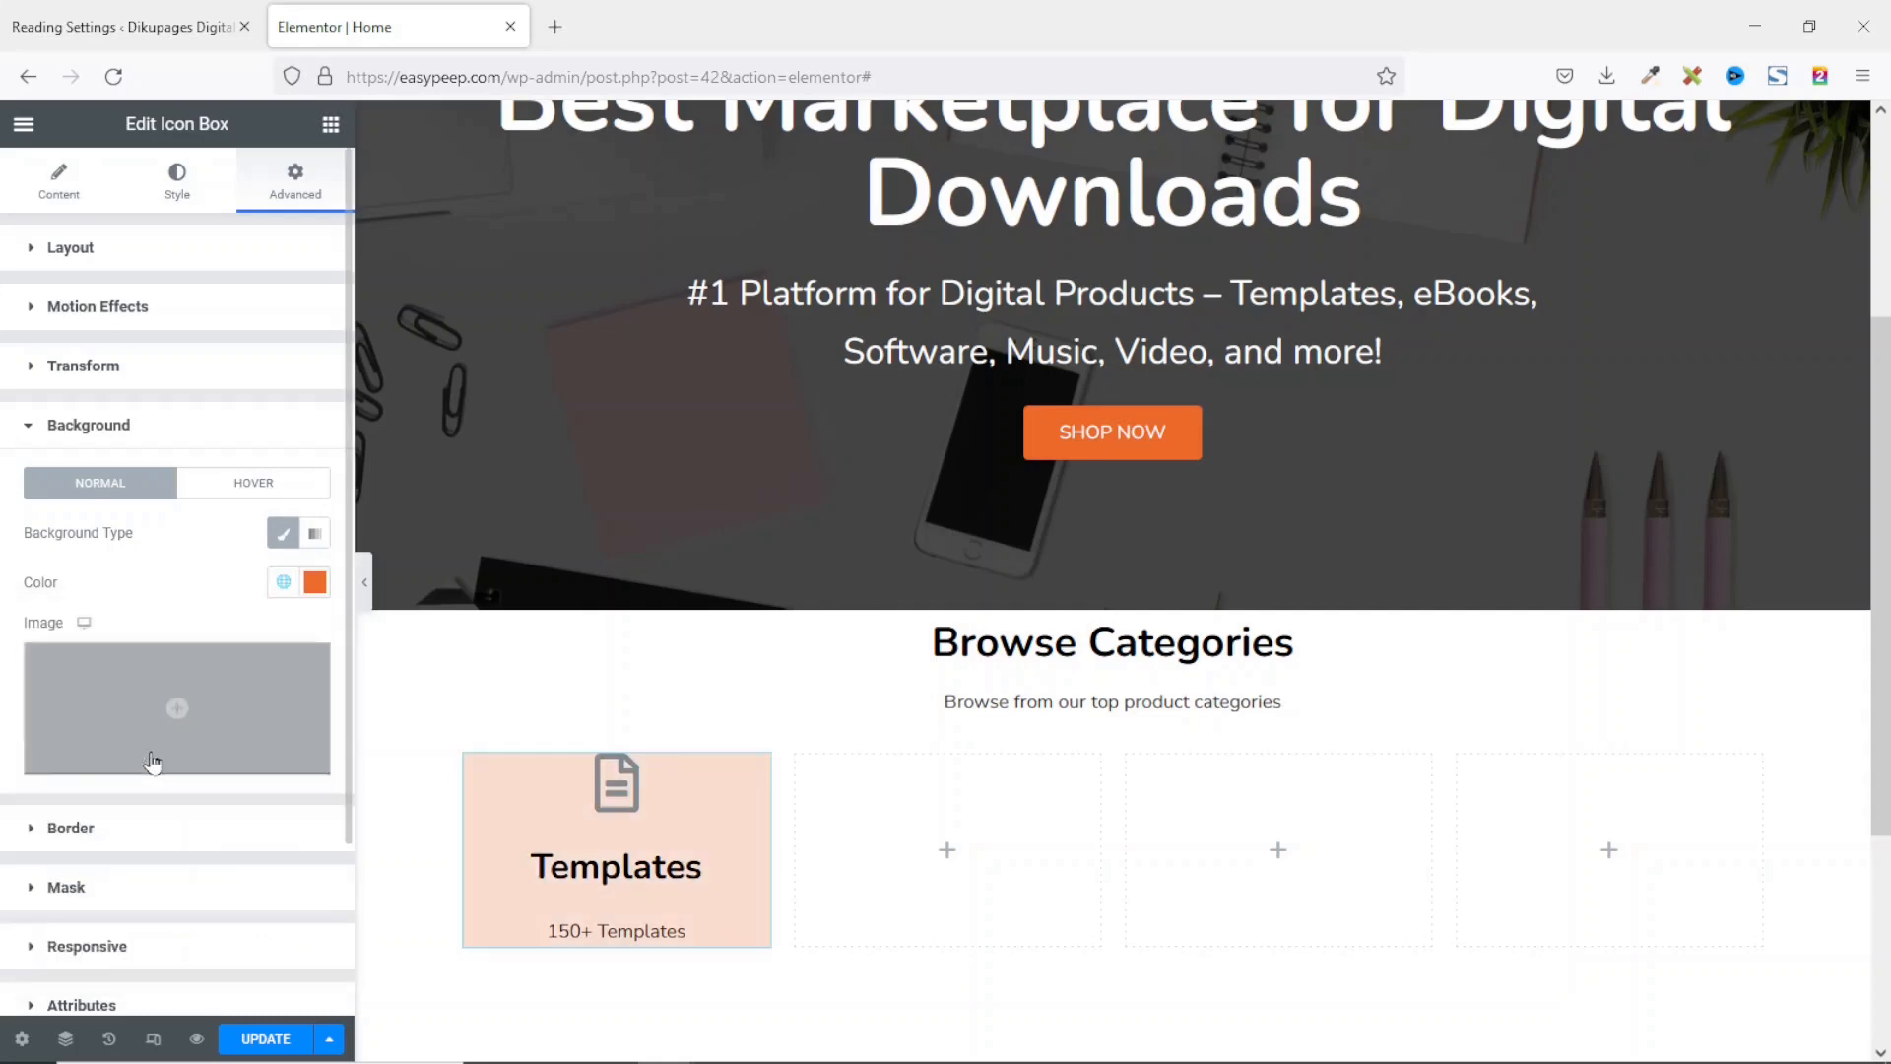
Step: Set the Templates icon box's border radius to 10 px on all corners
{"action": "left_click", "coordinate": [59, 831]}
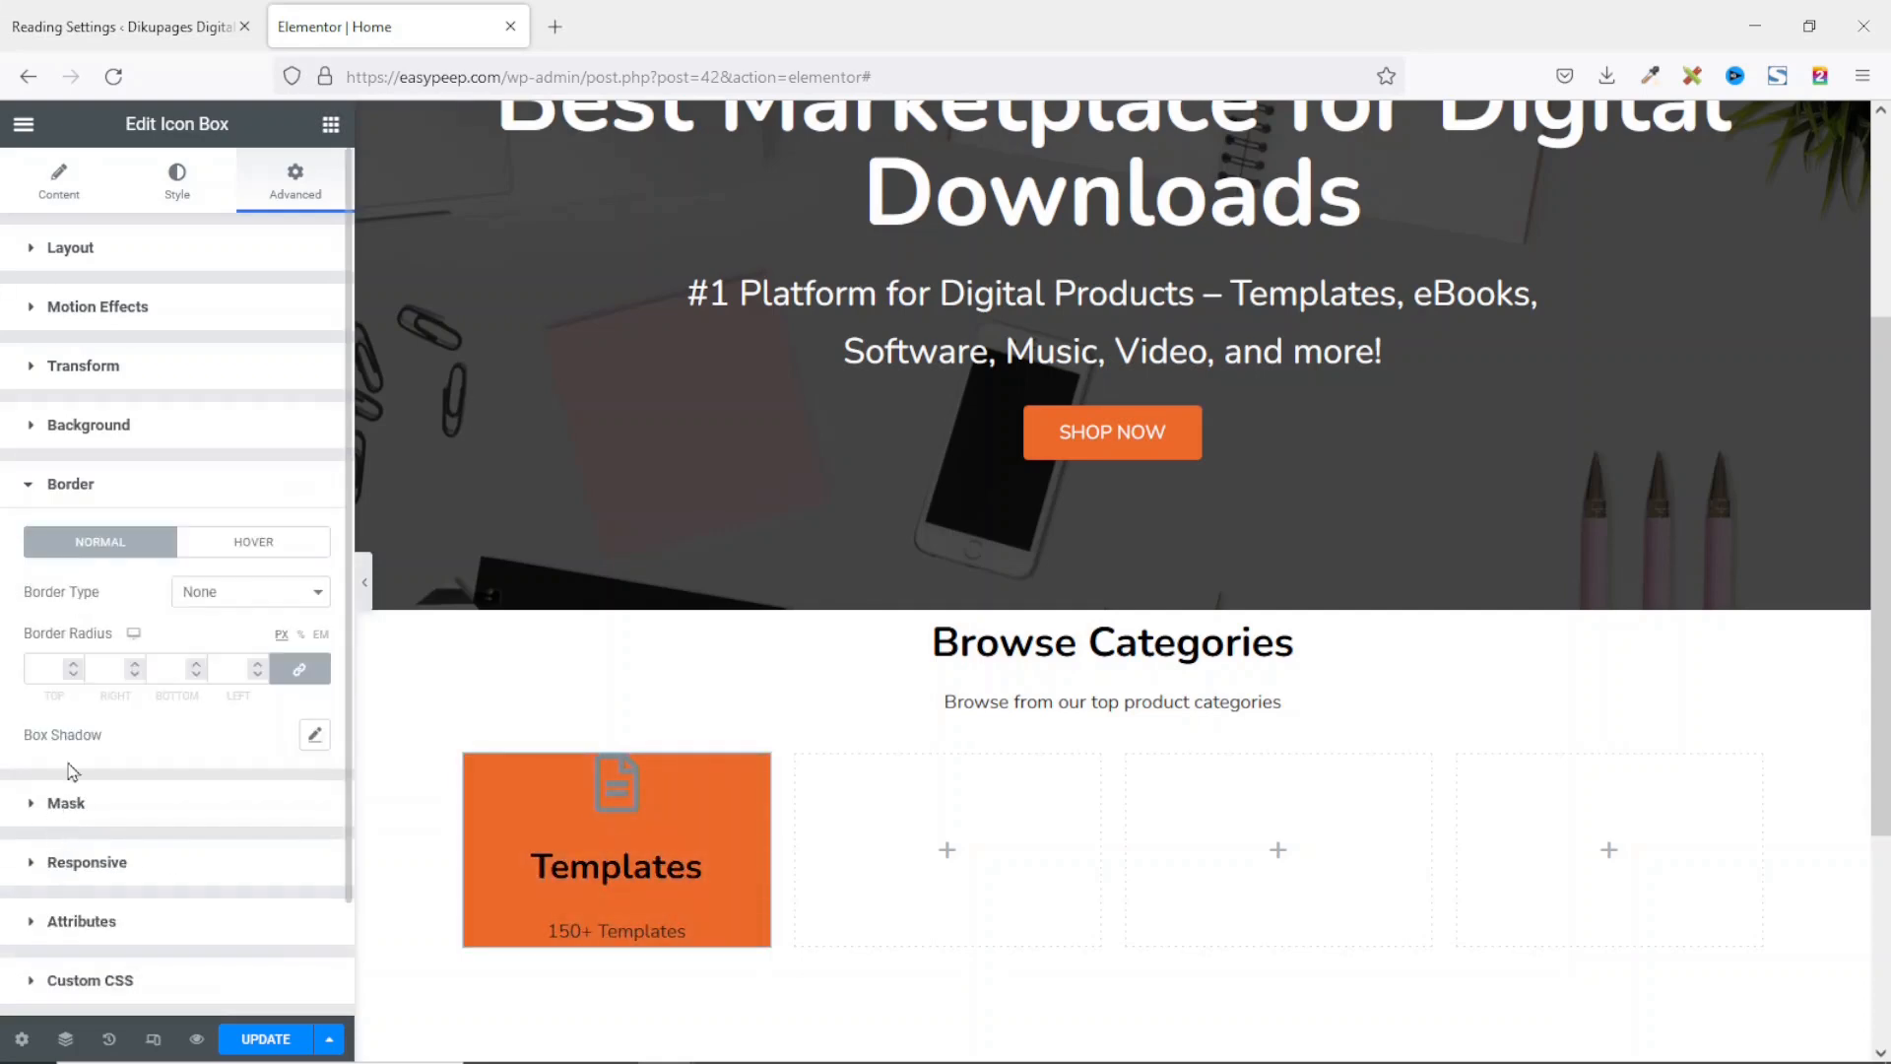
{"action": "left_click", "coordinate": [48, 668]}
{"action": "type", "text": "10"}
Step: Unlink the icon box's padding values and set them to 45 top, 25 right, 45 bottom and 25 left
{"action": "left_click", "coordinate": [72, 252]}
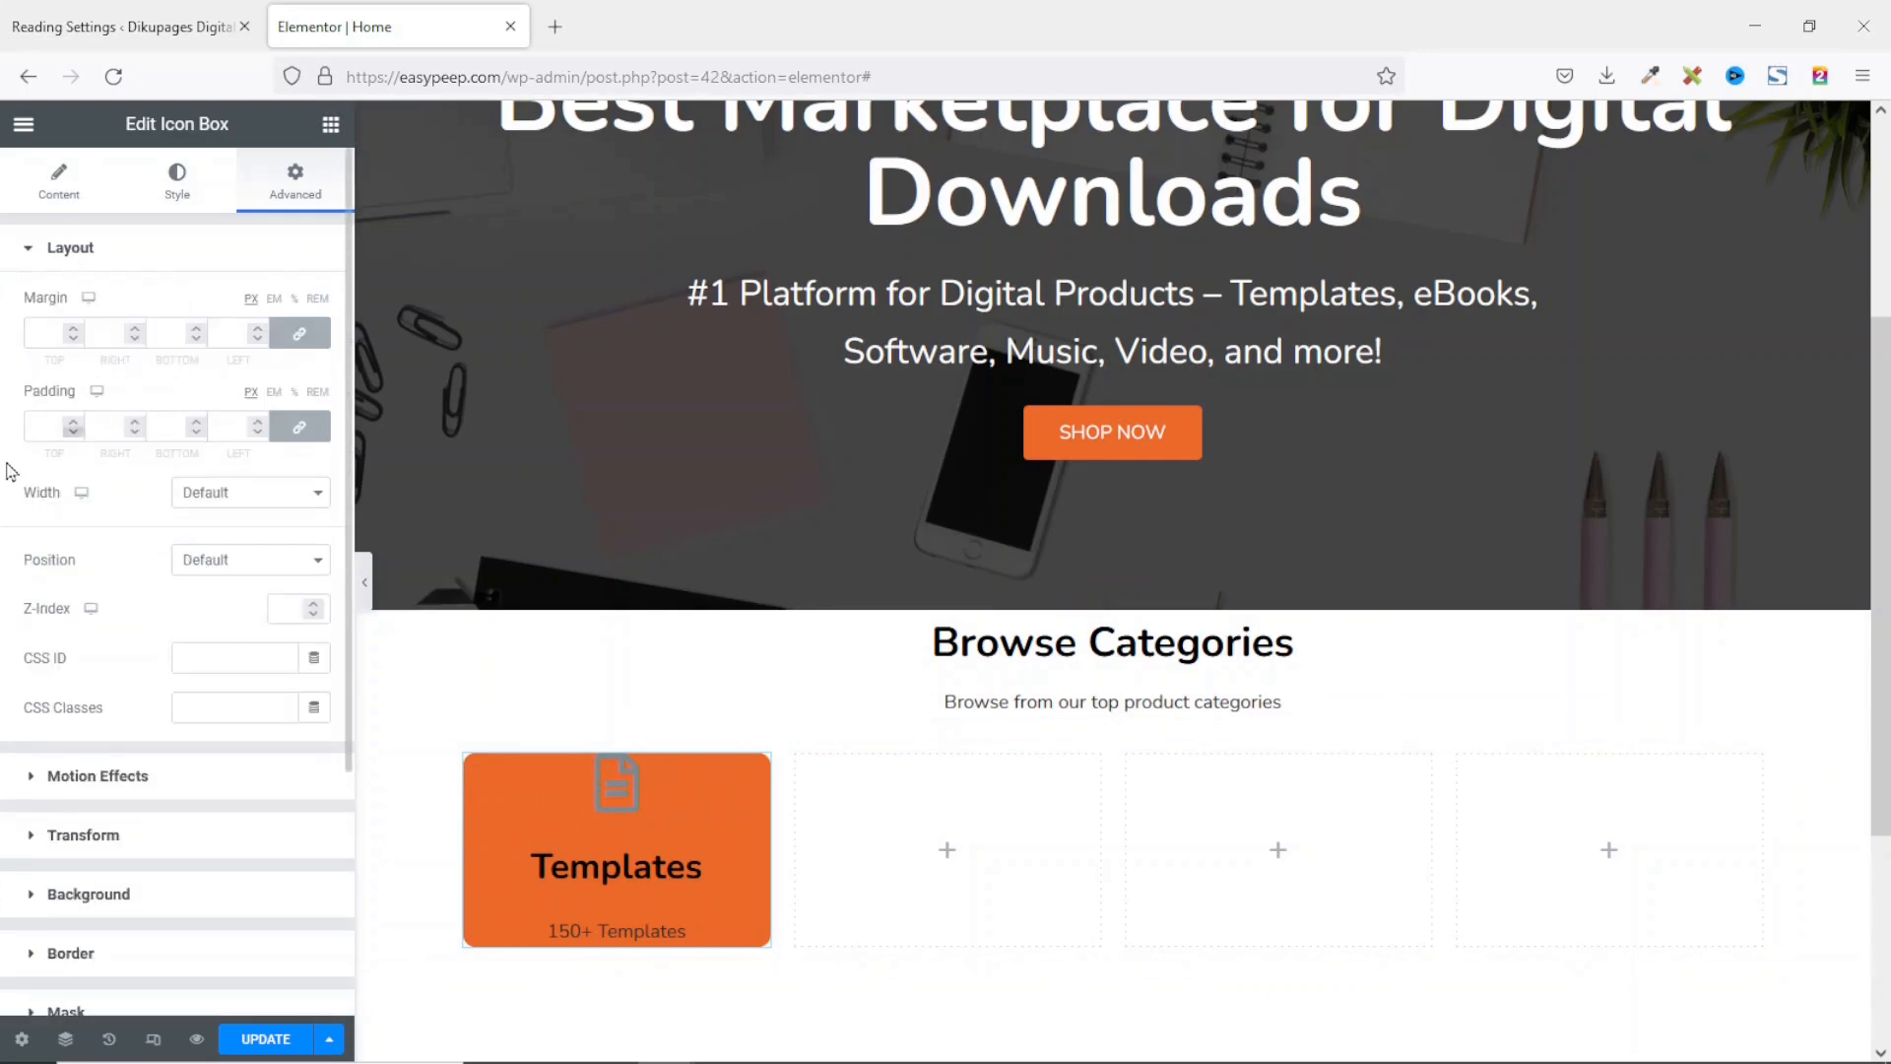
{"action": "left_click", "coordinate": [304, 437]}
{"action": "left_click", "coordinate": [36, 424]}
{"action": "type", "text": "45"}
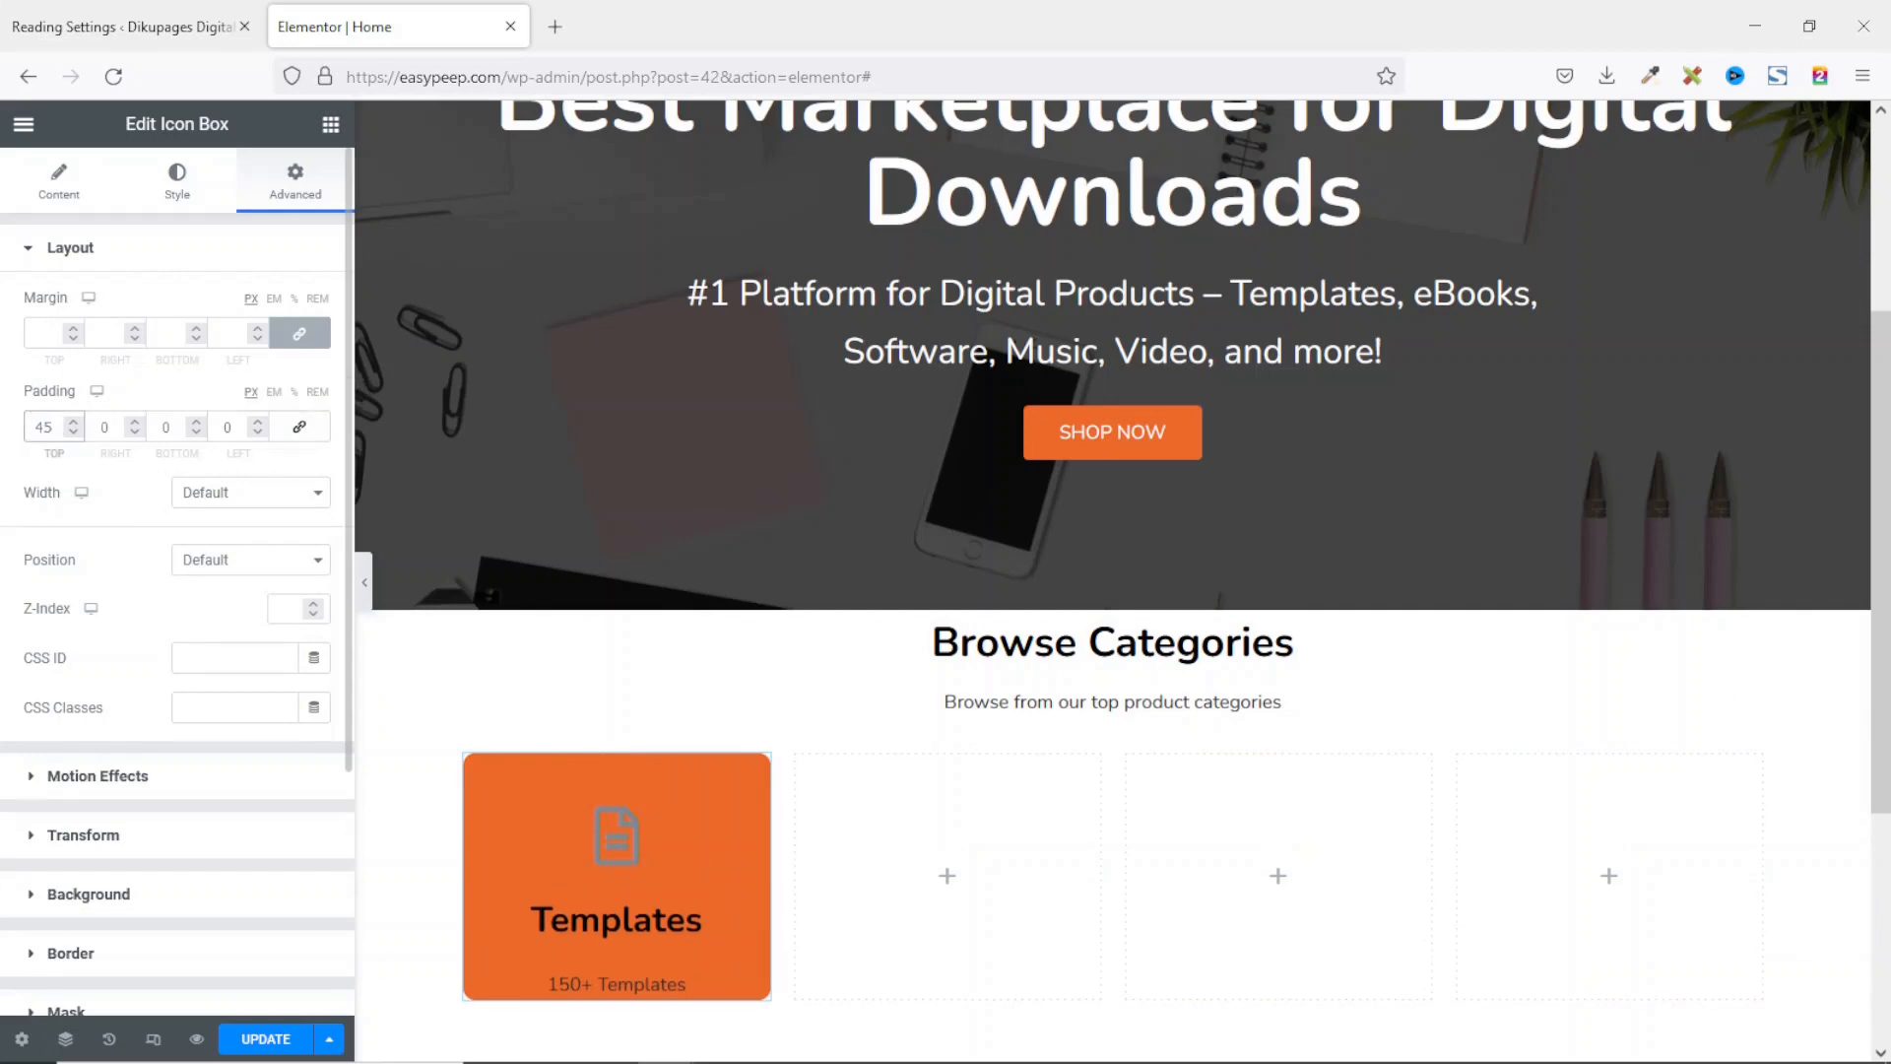
{"action": "double_click", "coordinate": [115, 426]}
{"action": "type", "text": "25"}
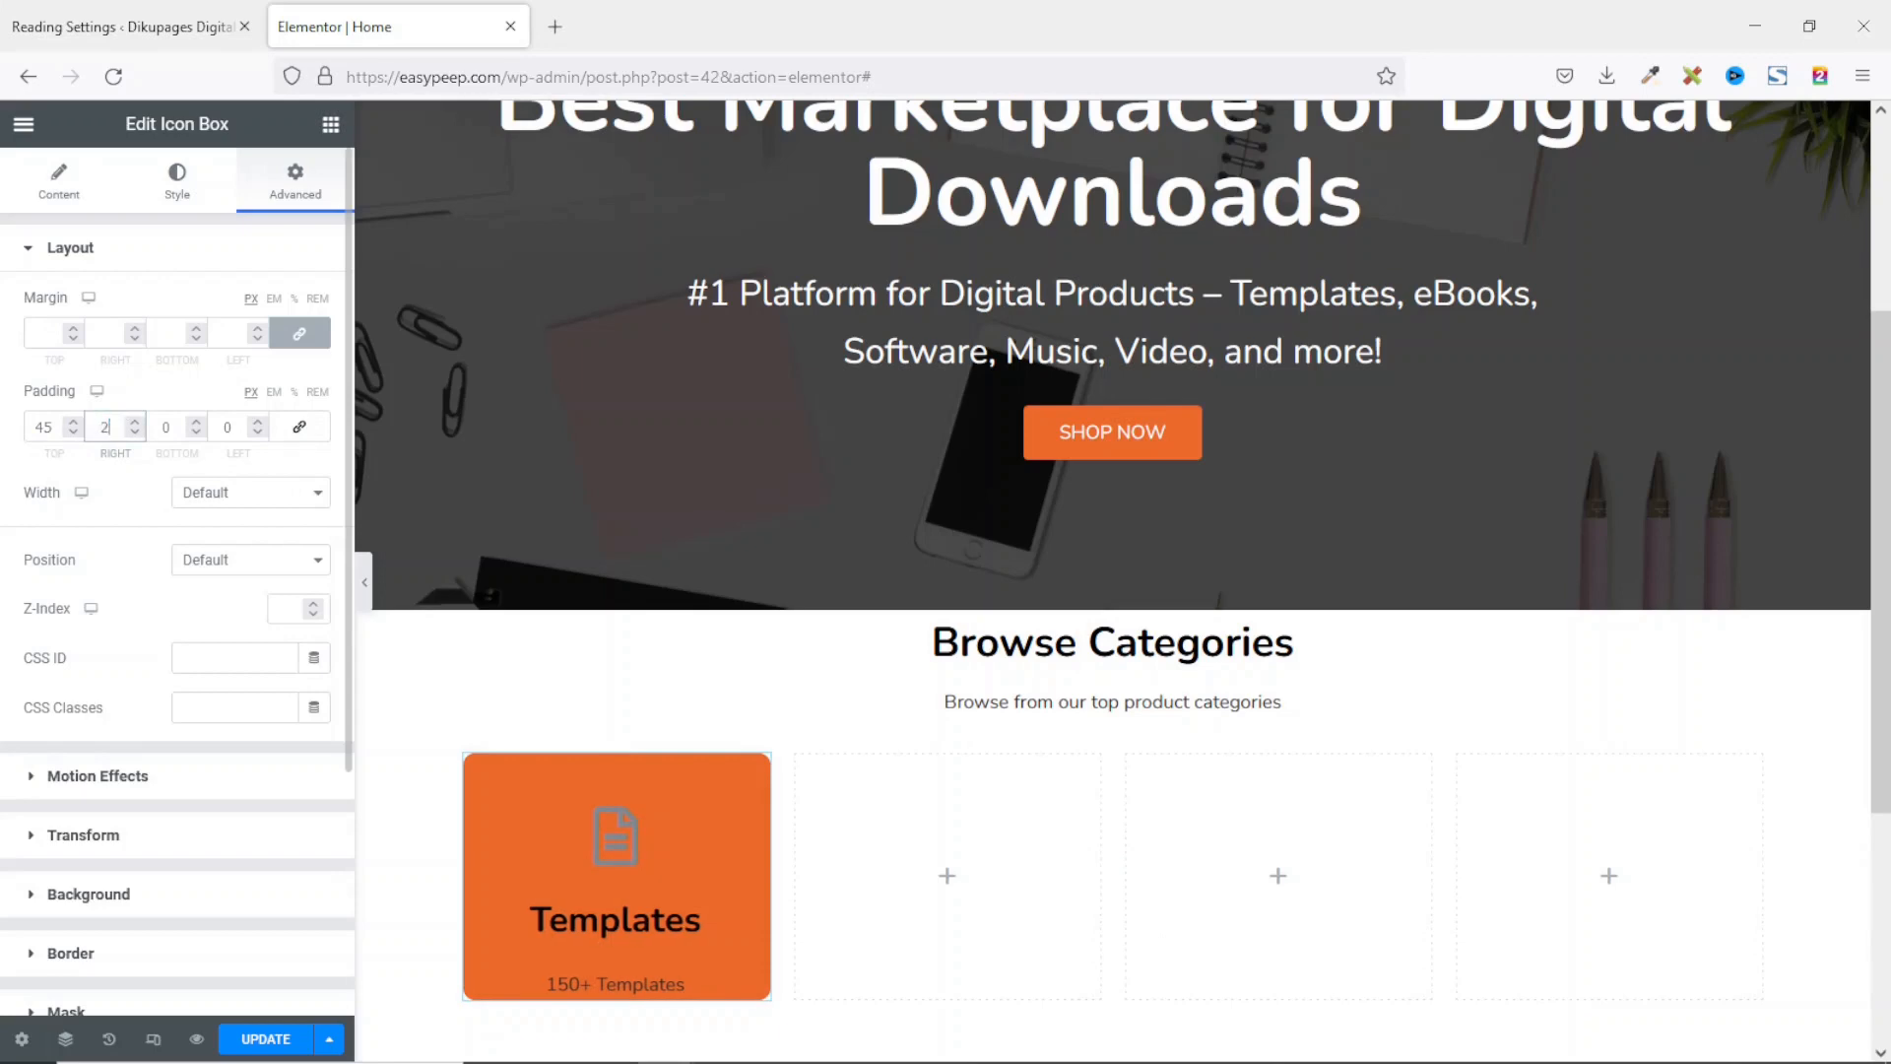
{"action": "double_click", "coordinate": [162, 427]}
{"action": "type", "text": "45"}
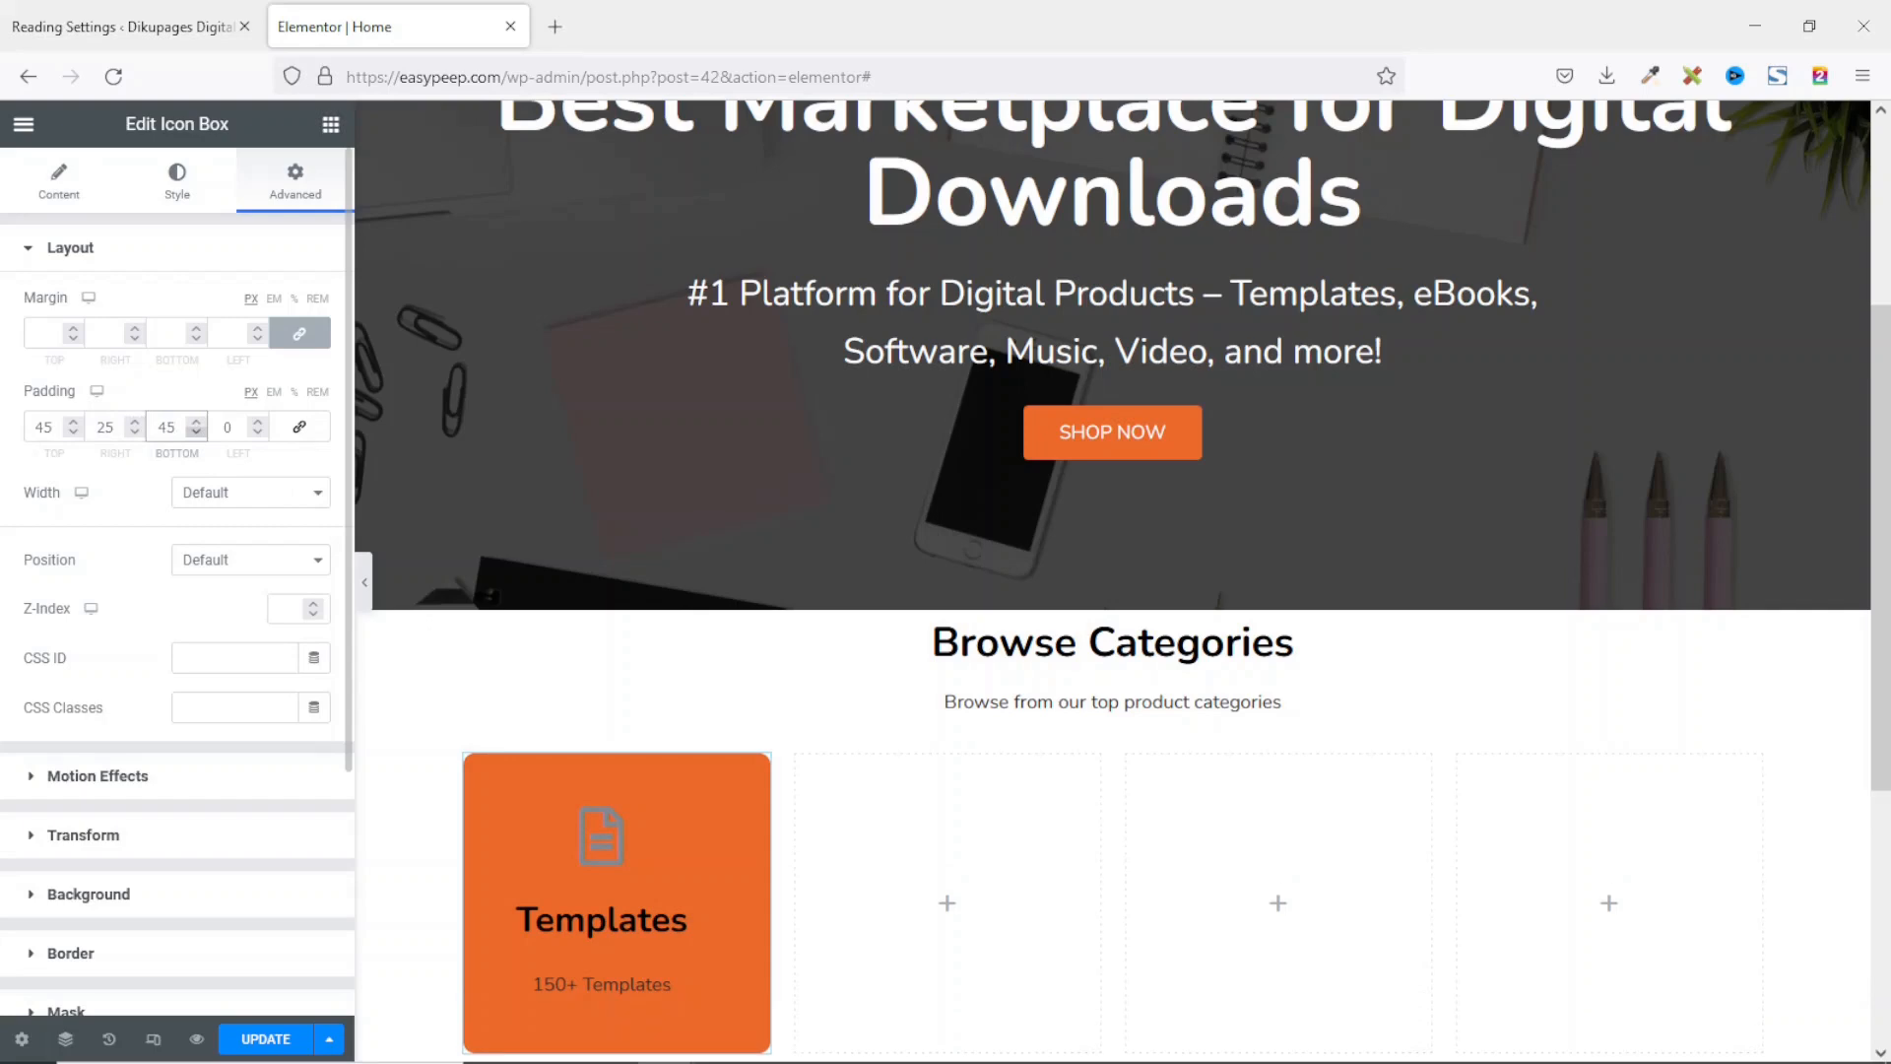
{"action": "double_click", "coordinate": [228, 426]}
{"action": "type", "text": "25"}
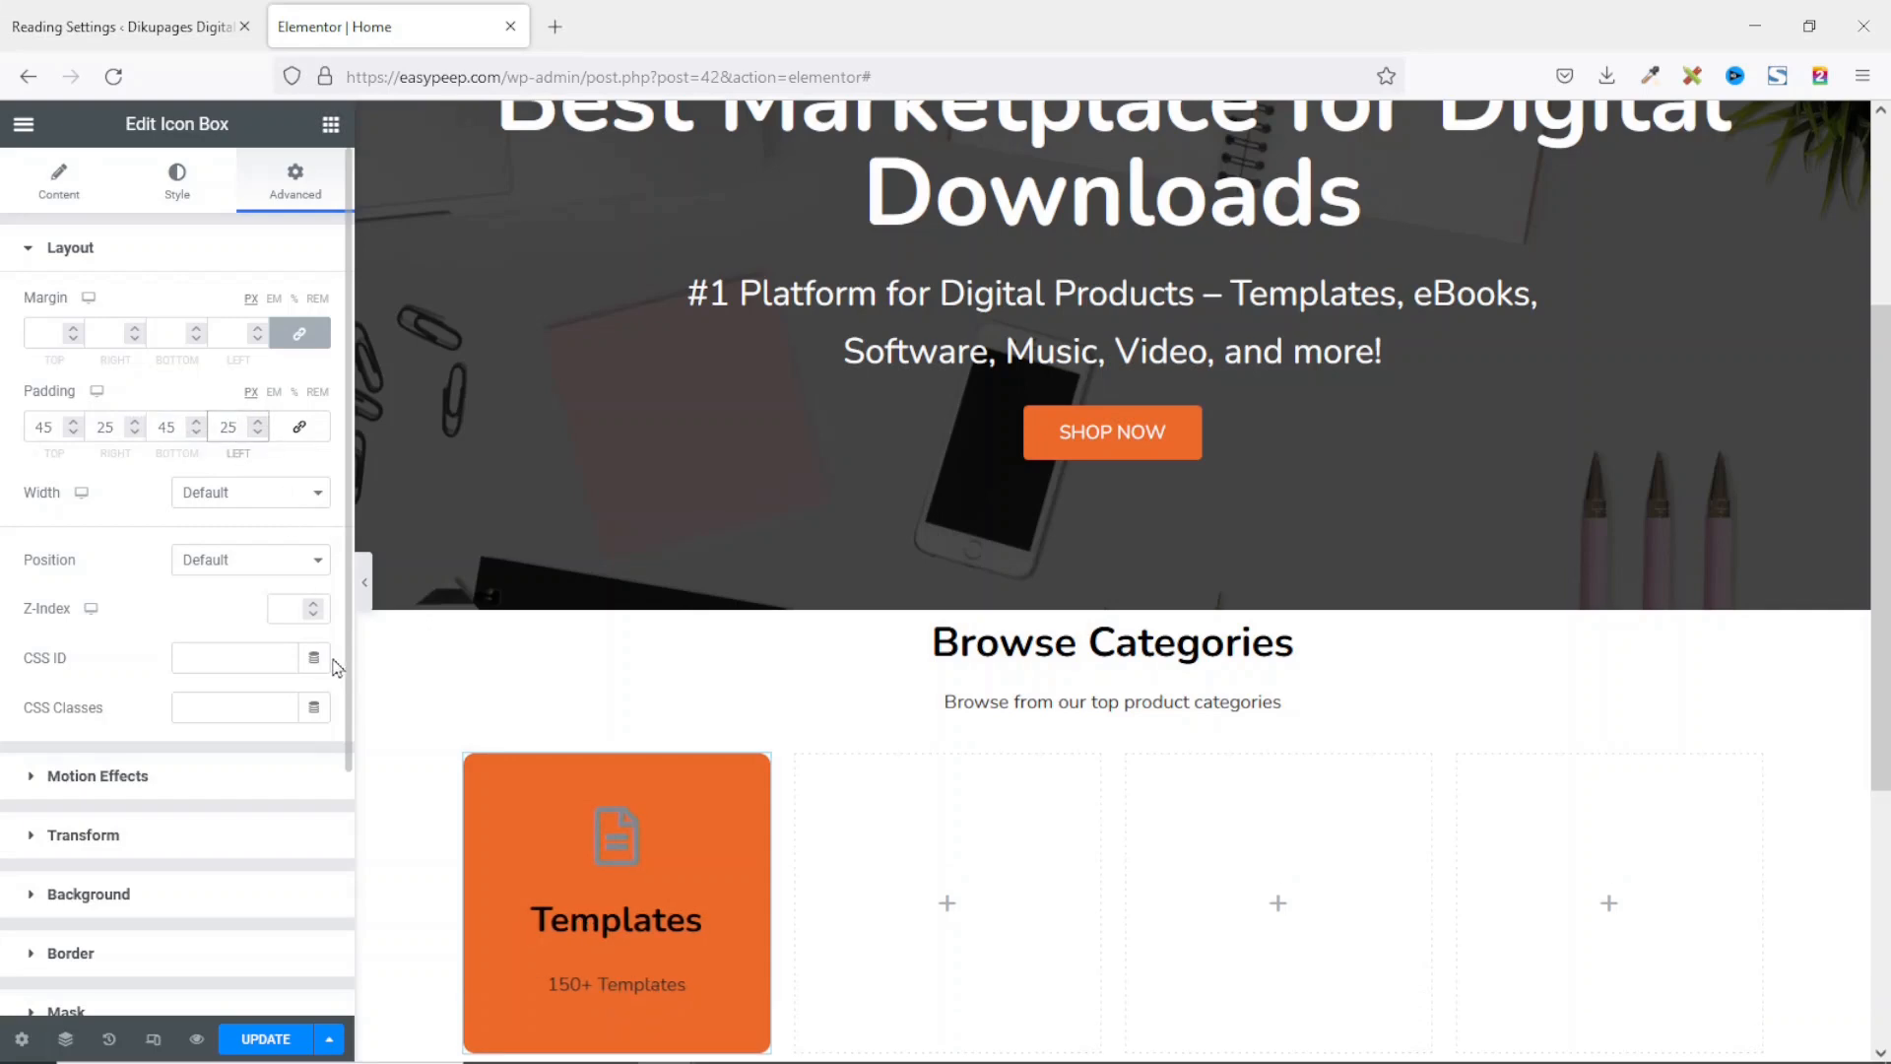
Step: Set the primary color of the Templates icon to the white global color
{"action": "scroll", "coordinate": [695, 835], "scroll_direction": "down", "scroll_amount": 2}
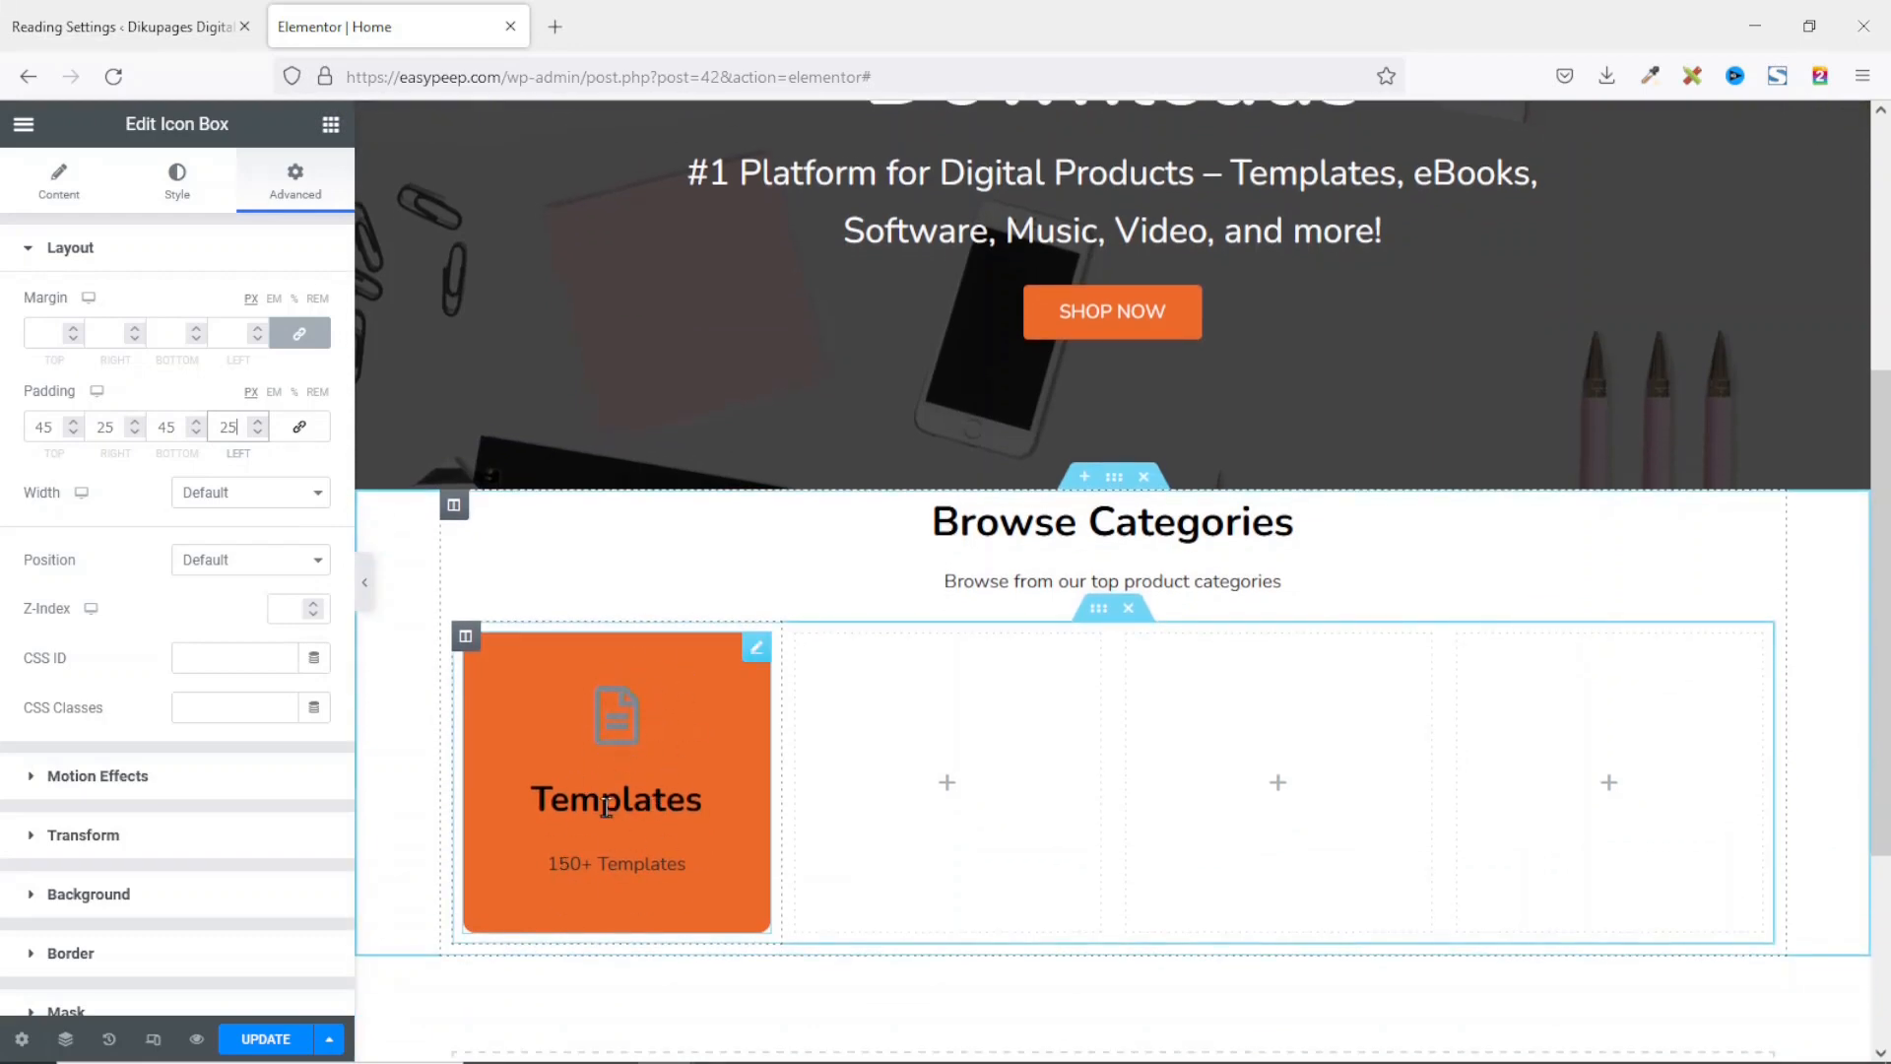
{"action": "left_click", "coordinate": [176, 180]}
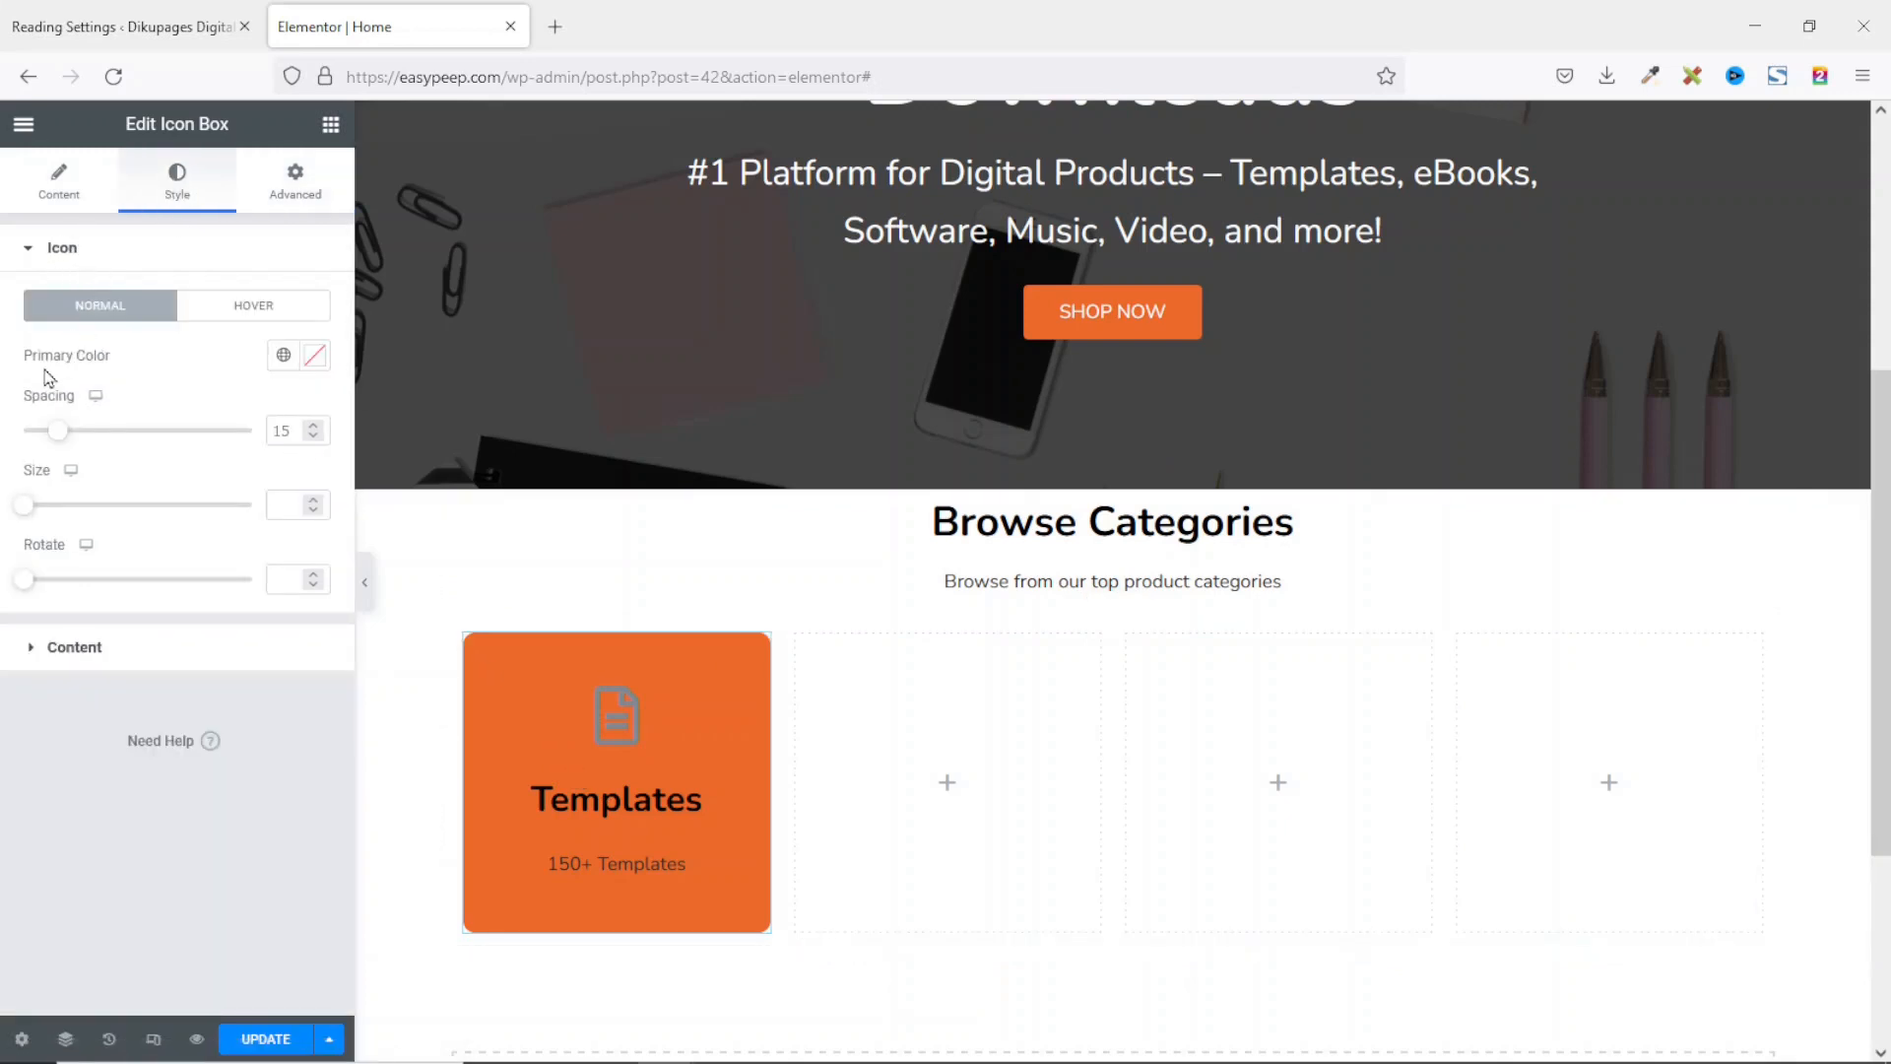
{"action": "left_click", "coordinate": [283, 355]}
{"action": "scroll", "coordinate": [159, 537], "scroll_direction": "down", "scroll_amount": 1}
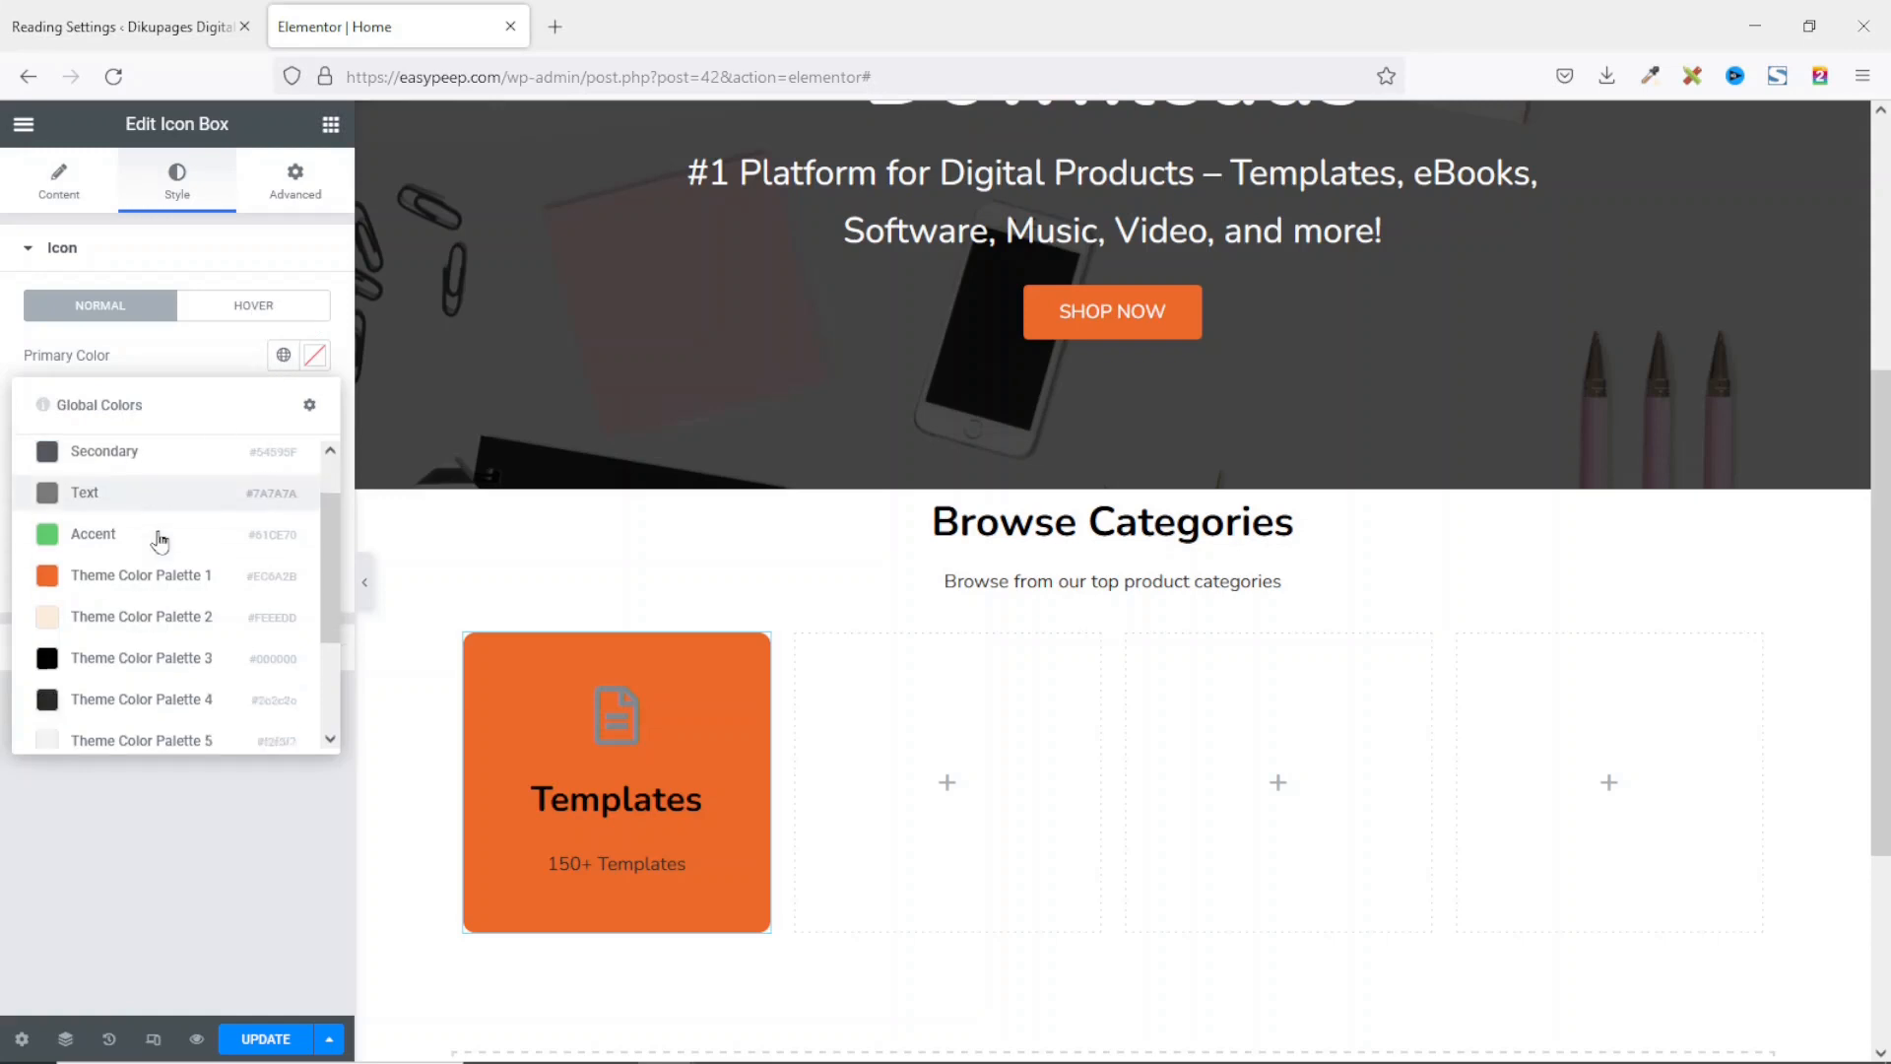
{"action": "scroll", "coordinate": [159, 540], "scroll_direction": "down", "scroll_amount": 2}
{"action": "left_click", "coordinate": [126, 641]}
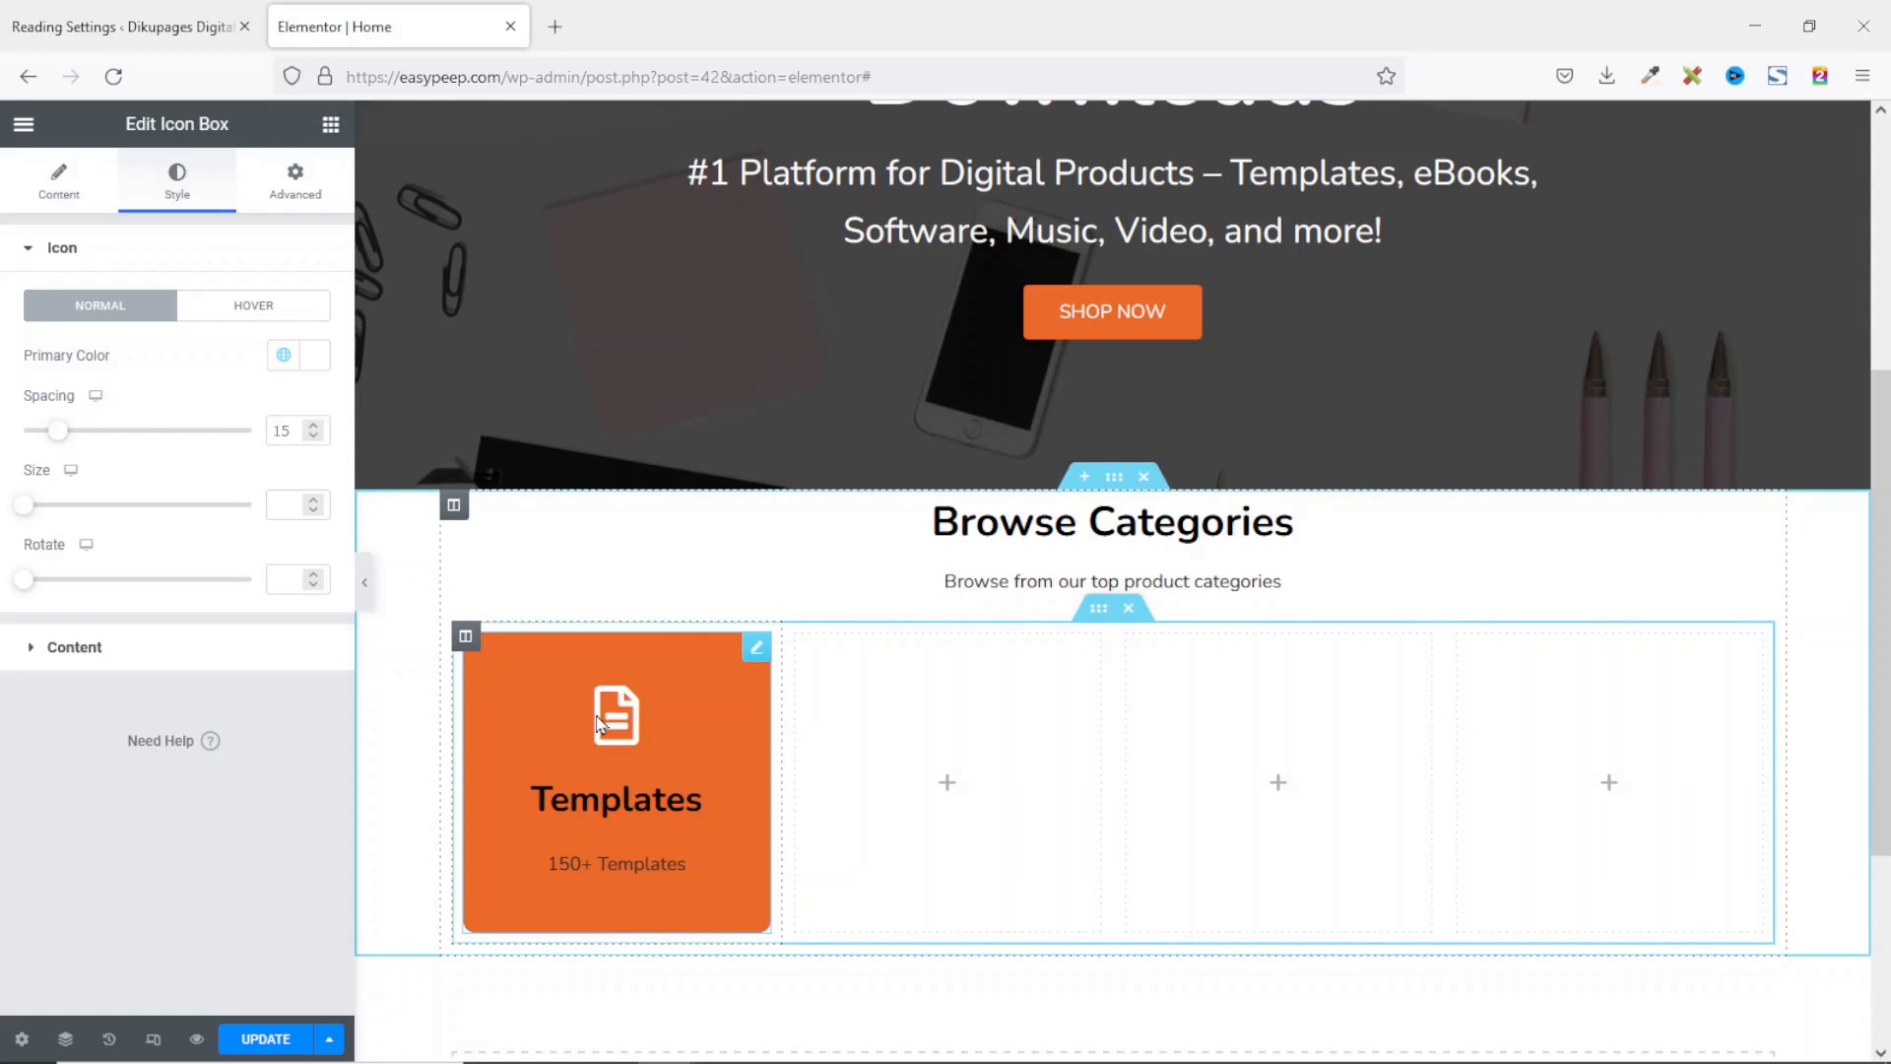
Step: Try a wider icon spacing and a larger icon size, restoring the spacing to 15 and clearing the size
{"action": "mouse_move", "coordinate": [58, 435]}
{"action": "left_mouse_down"}
{"action": "mouse_move", "coordinate": [173, 436]}
{"action": "mouse_move", "coordinate": [39, 438]}
{"action": "mouse_move", "coordinate": [63, 438]}
{"action": "left_mouse_up"}
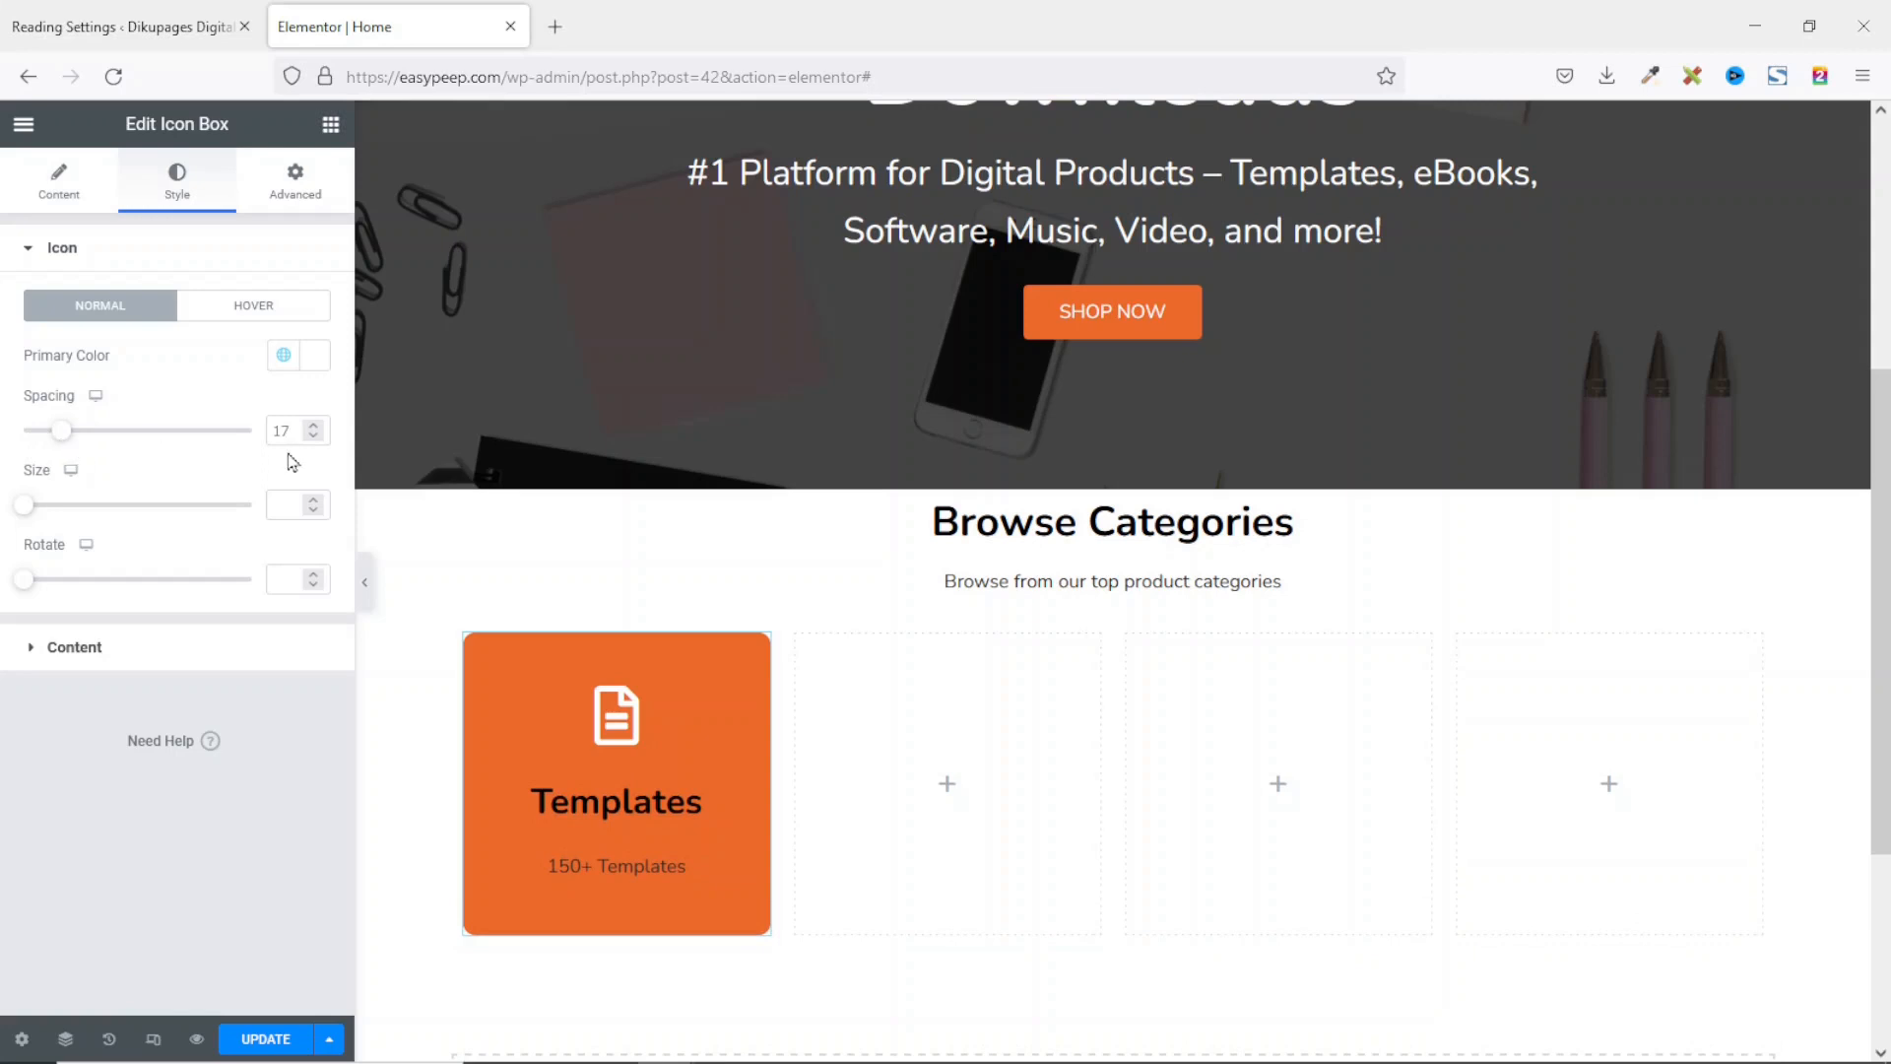
{"action": "left_click", "coordinate": [315, 436]}
{"action": "left_click", "coordinate": [315, 437]}
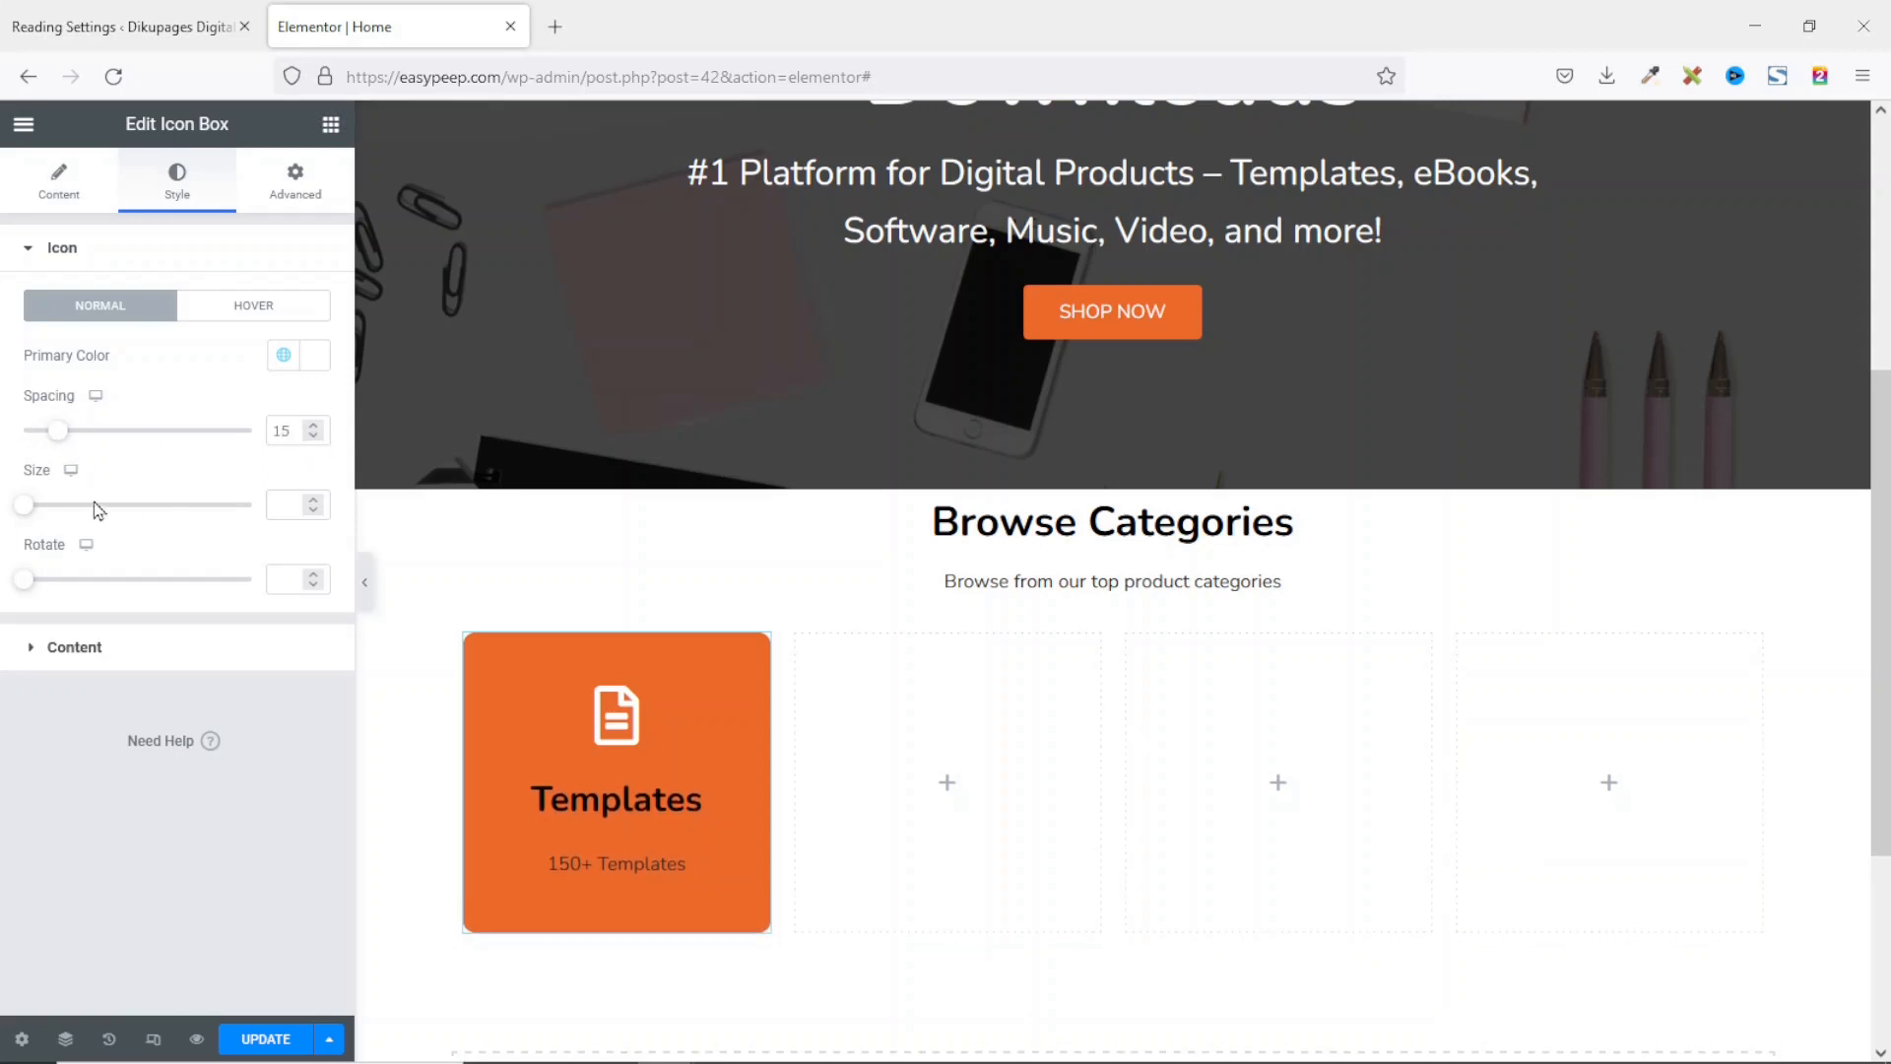
{"action": "mouse_move", "coordinate": [22, 508]}
{"action": "left_mouse_down"}
{"action": "mouse_move", "coordinate": [222, 532]}
{"action": "mouse_move", "coordinate": [39, 508]}
{"action": "left_mouse_up"}
{"action": "double_click", "coordinate": [284, 507]}
{"action": "key", "text": "BackSpace"}
Step: Set both the title and description text colors of the Templates icon box to the white global color
{"action": "left_click", "coordinate": [87, 655]}
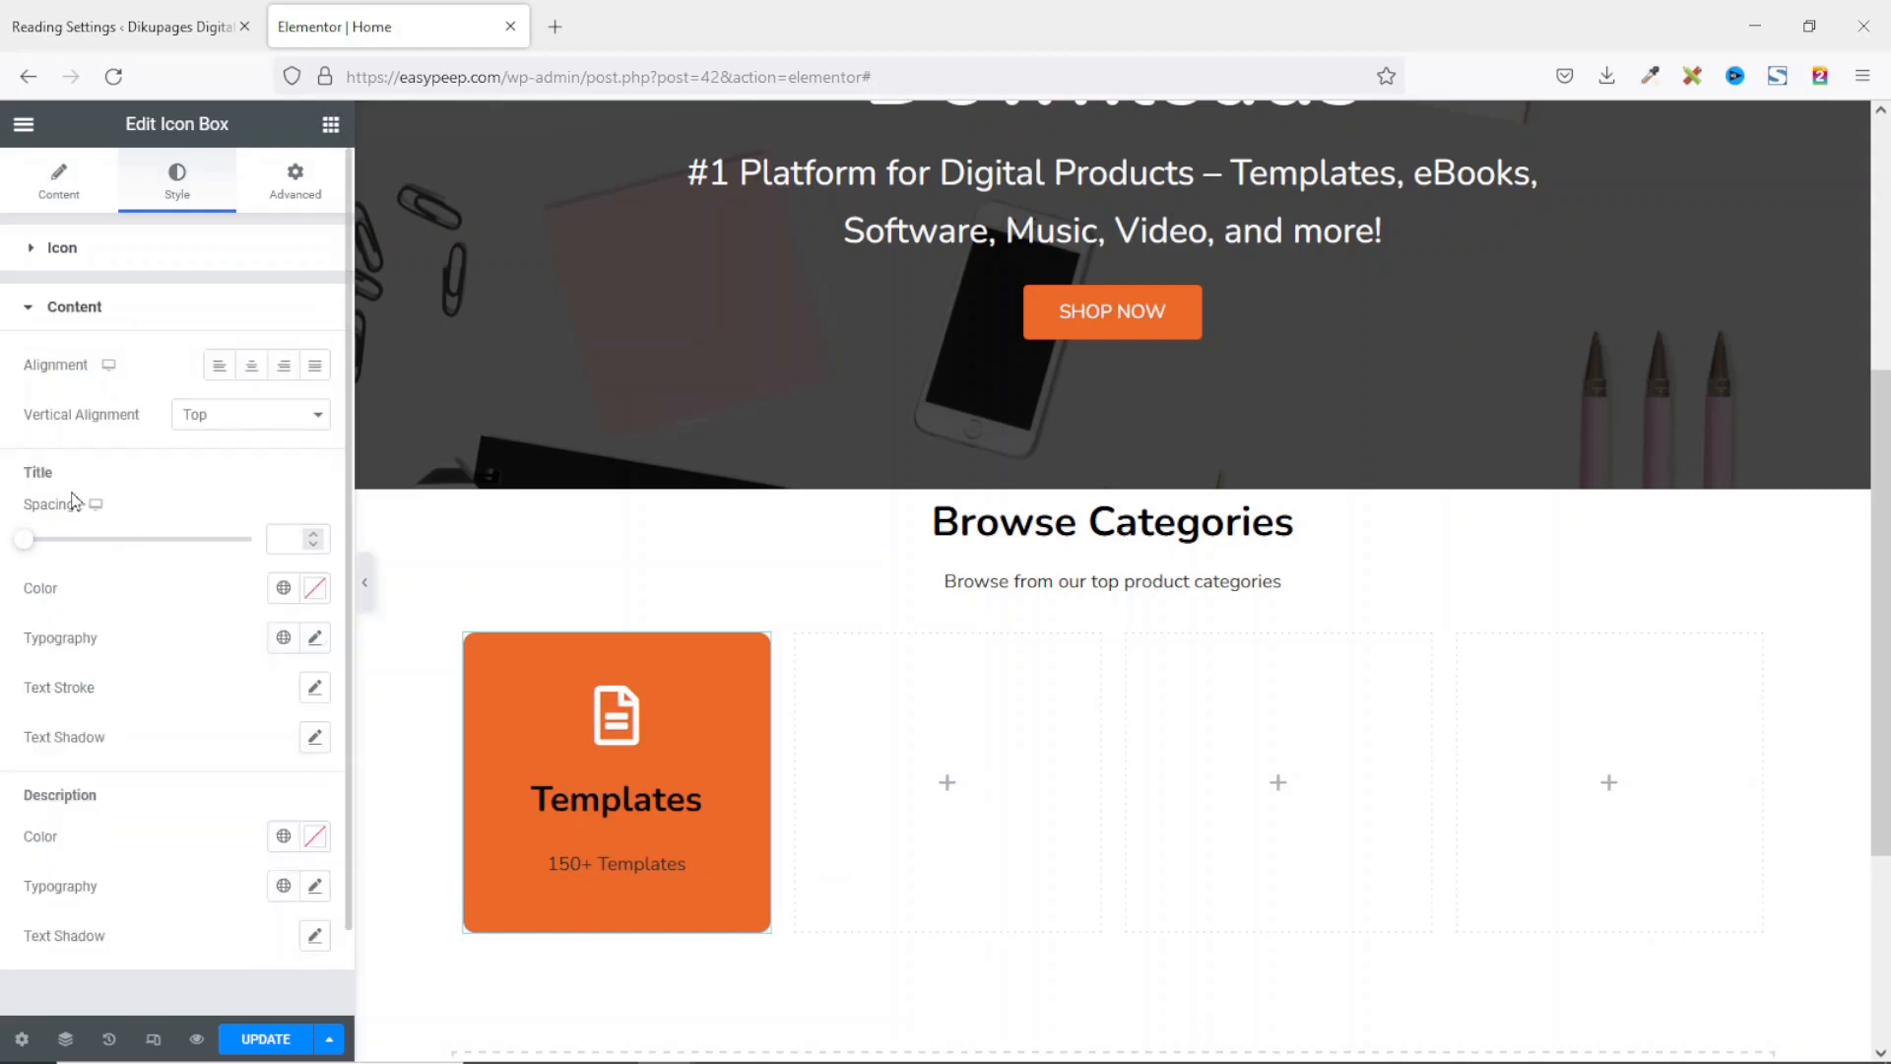
{"action": "left_click", "coordinate": [282, 589]}
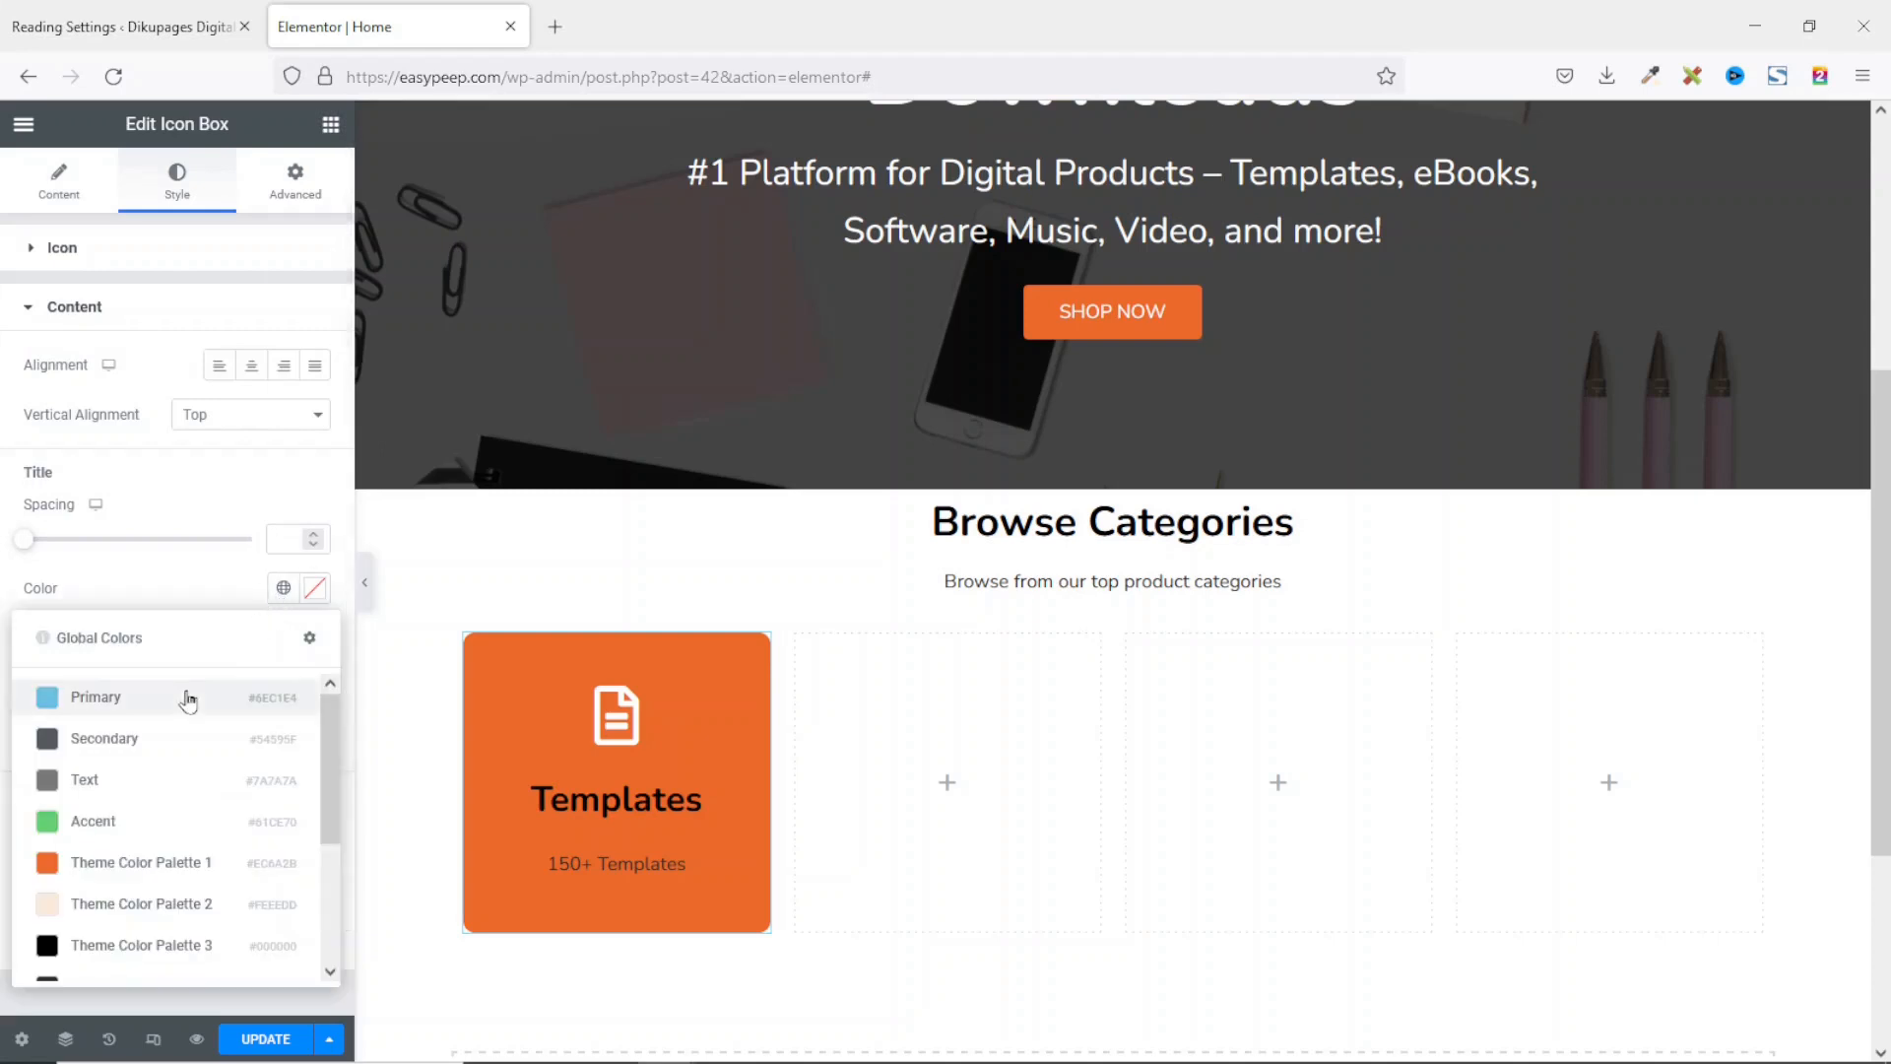
{"action": "scroll", "coordinate": [172, 759], "scroll_direction": "down", "scroll_amount": 2}
{"action": "left_click", "coordinate": [177, 873]}
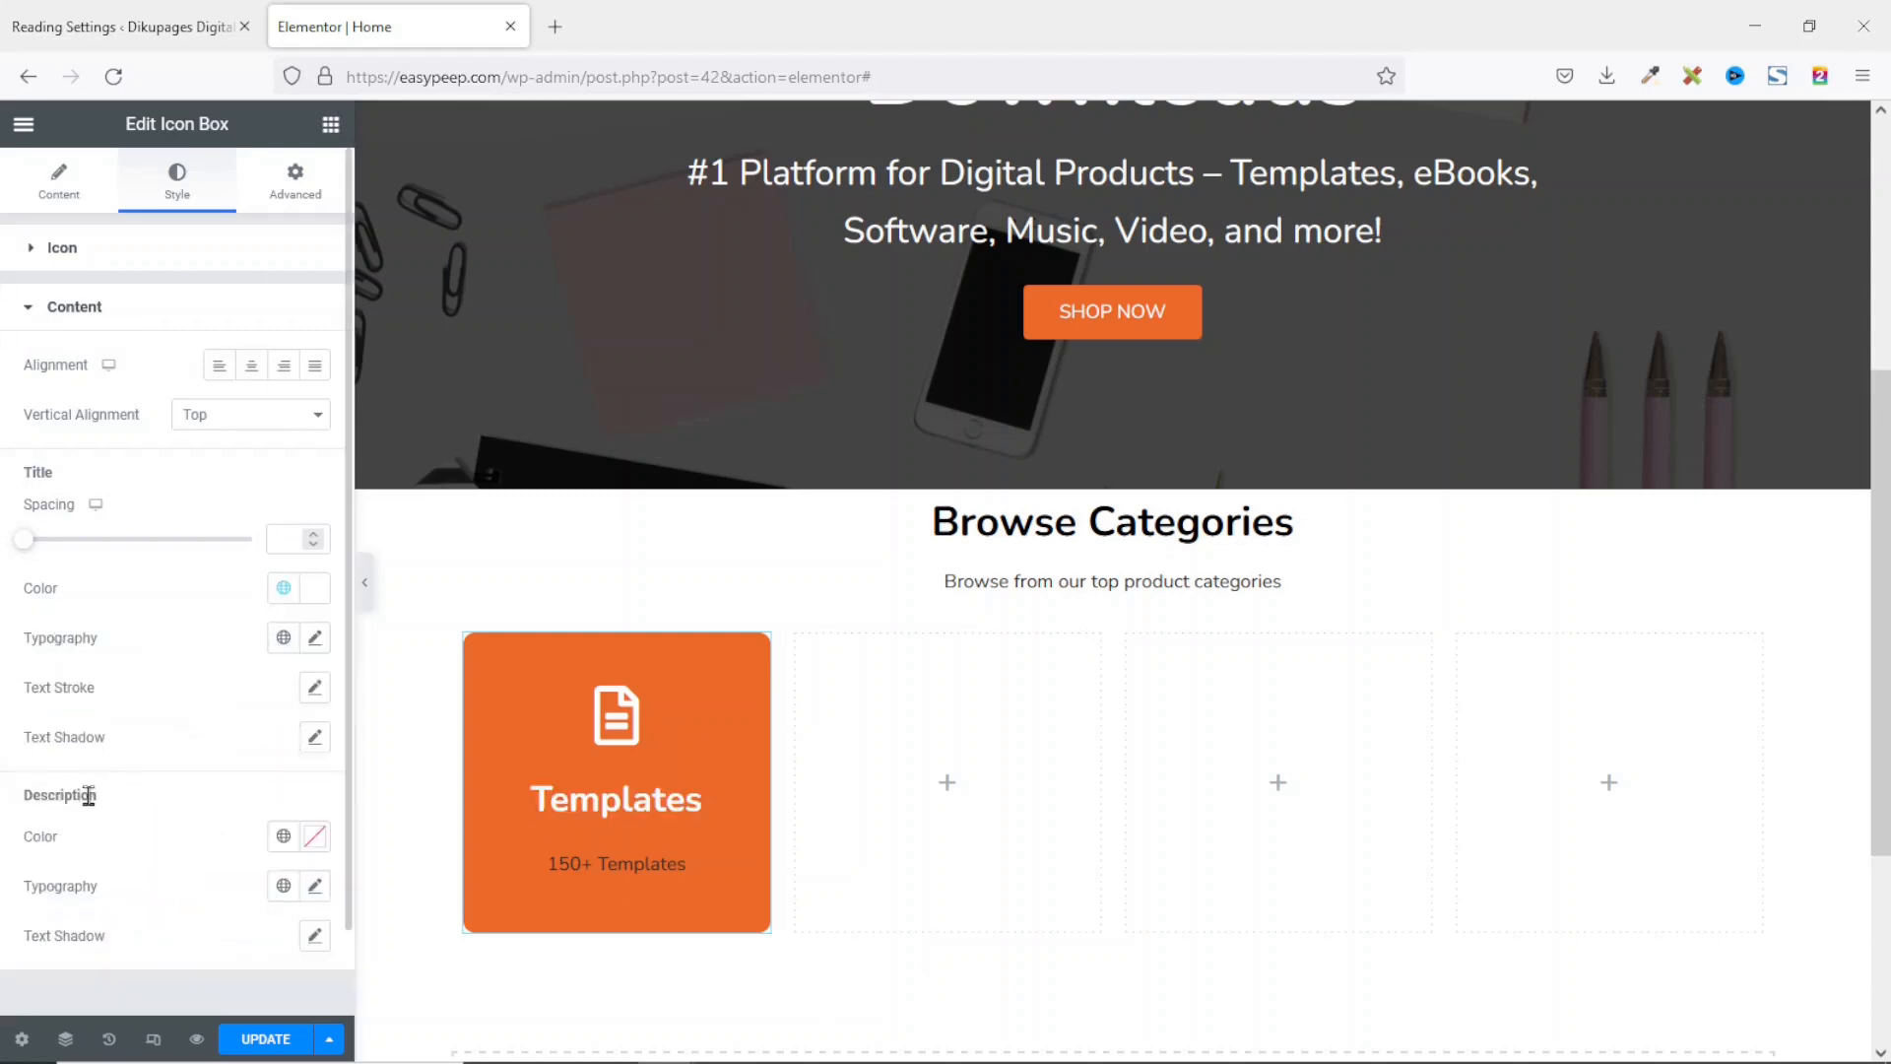
{"action": "left_click", "coordinate": [282, 835]}
{"action": "scroll", "coordinate": [215, 810], "scroll_direction": "down", "scroll_amount": 1}
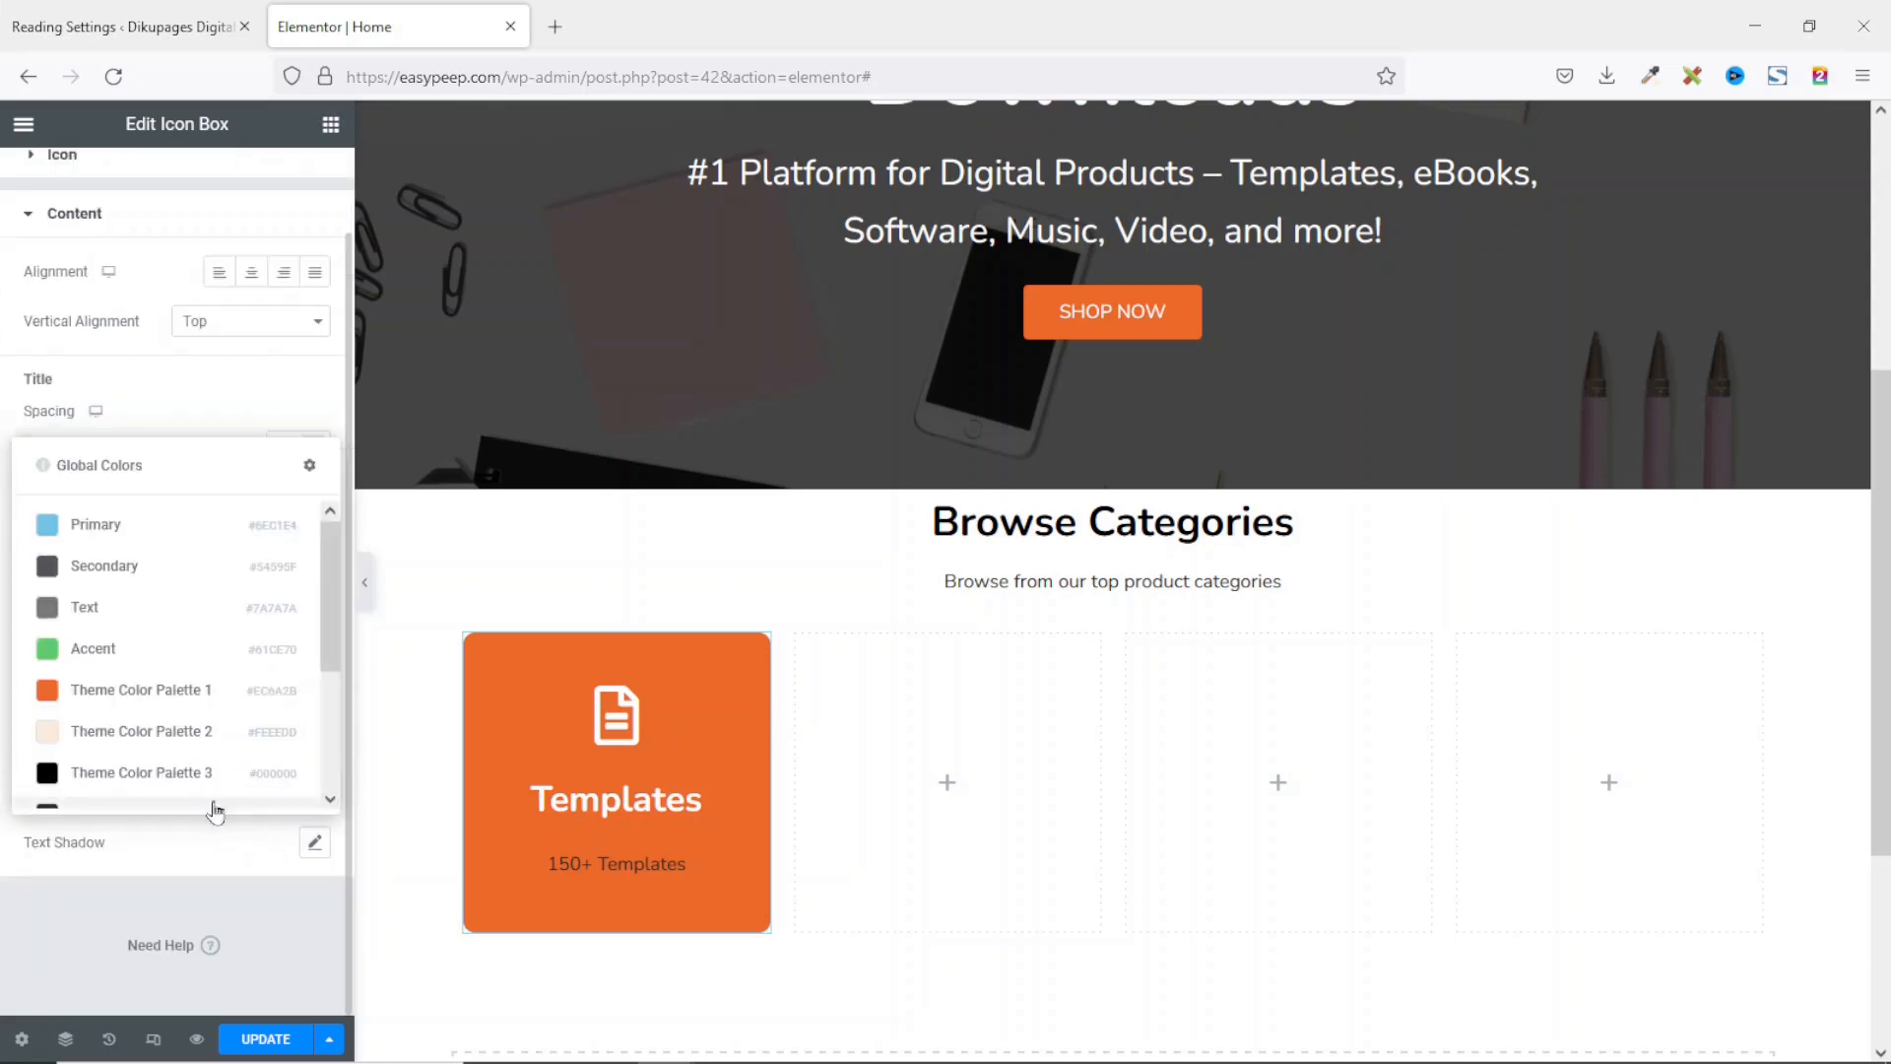
{"action": "scroll", "coordinate": [215, 809], "scroll_direction": "down", "scroll_amount": 2}
{"action": "left_click", "coordinate": [116, 709]}
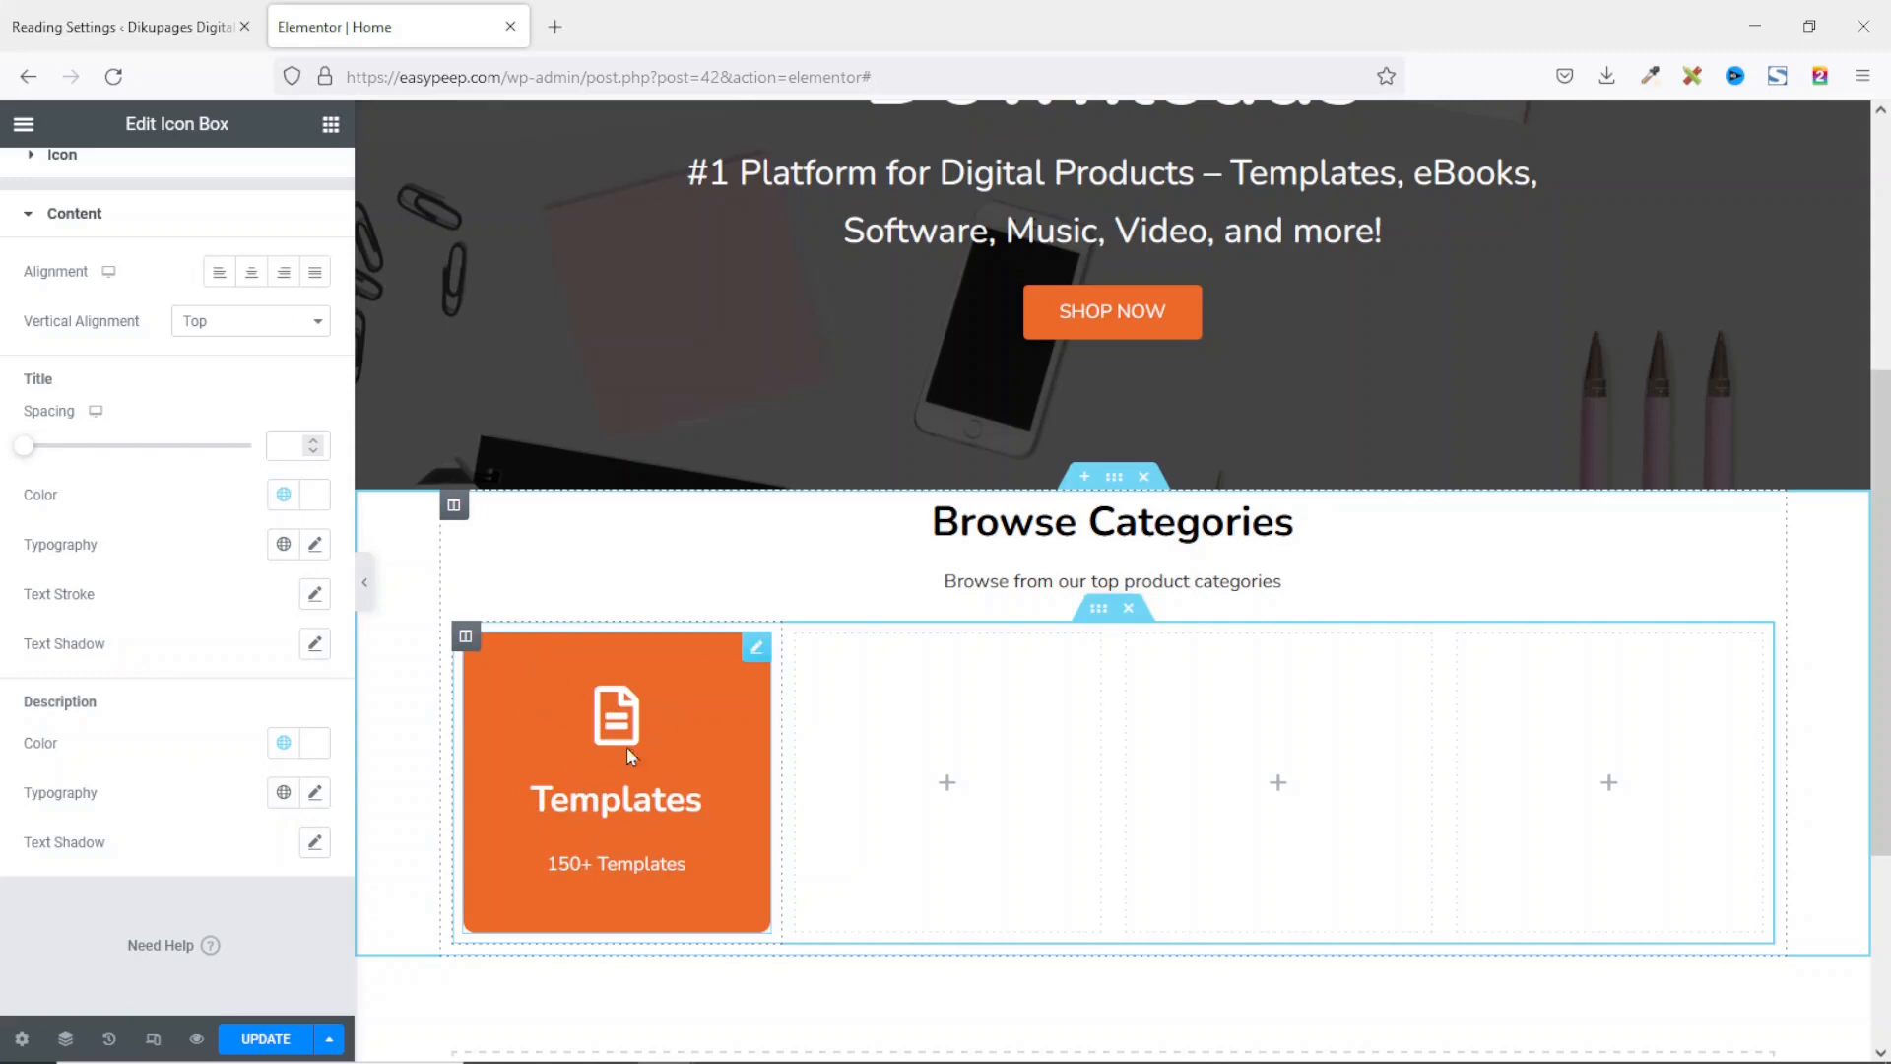
Step: Copy the styled Templates icon box and paste it into each of the three empty columns
{"action": "right_click", "coordinate": [582, 729]}
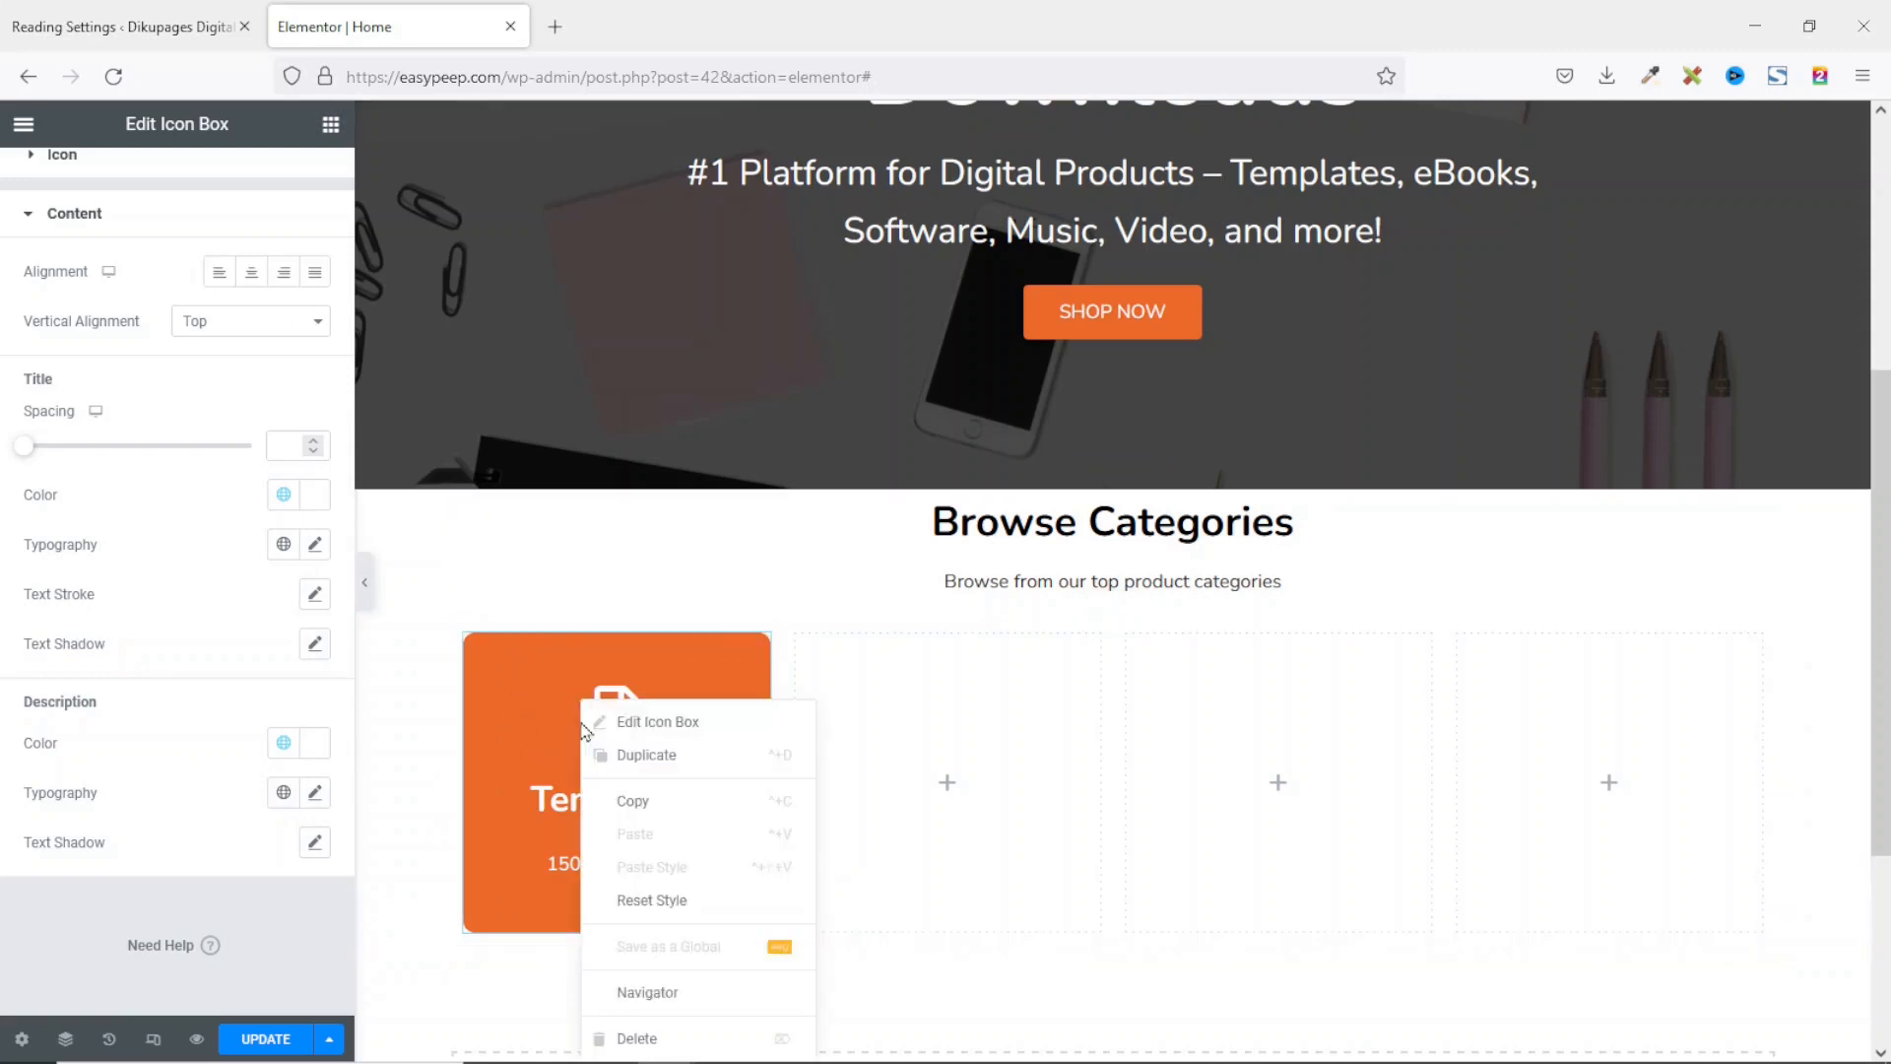
{"action": "left_click", "coordinate": [679, 794]}
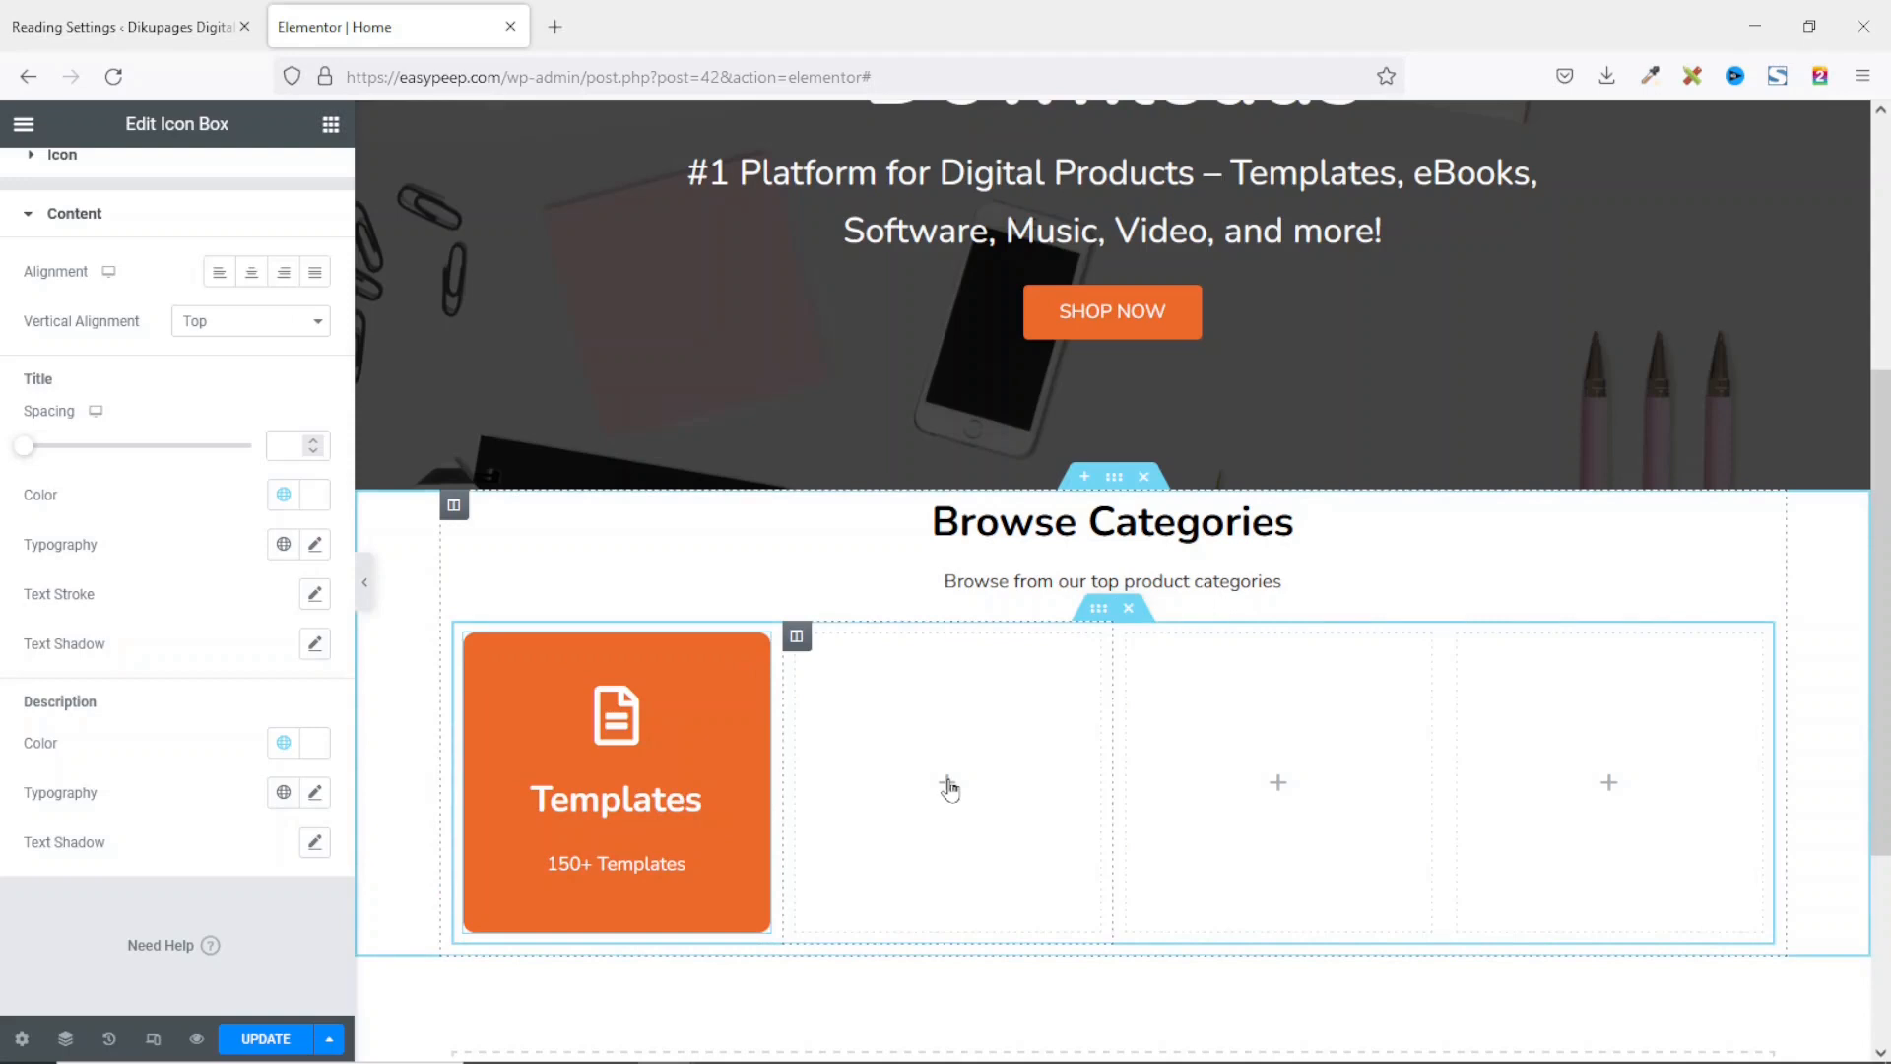
{"action": "right_click", "coordinate": [949, 788]}
{"action": "left_click", "coordinate": [1110, 882]}
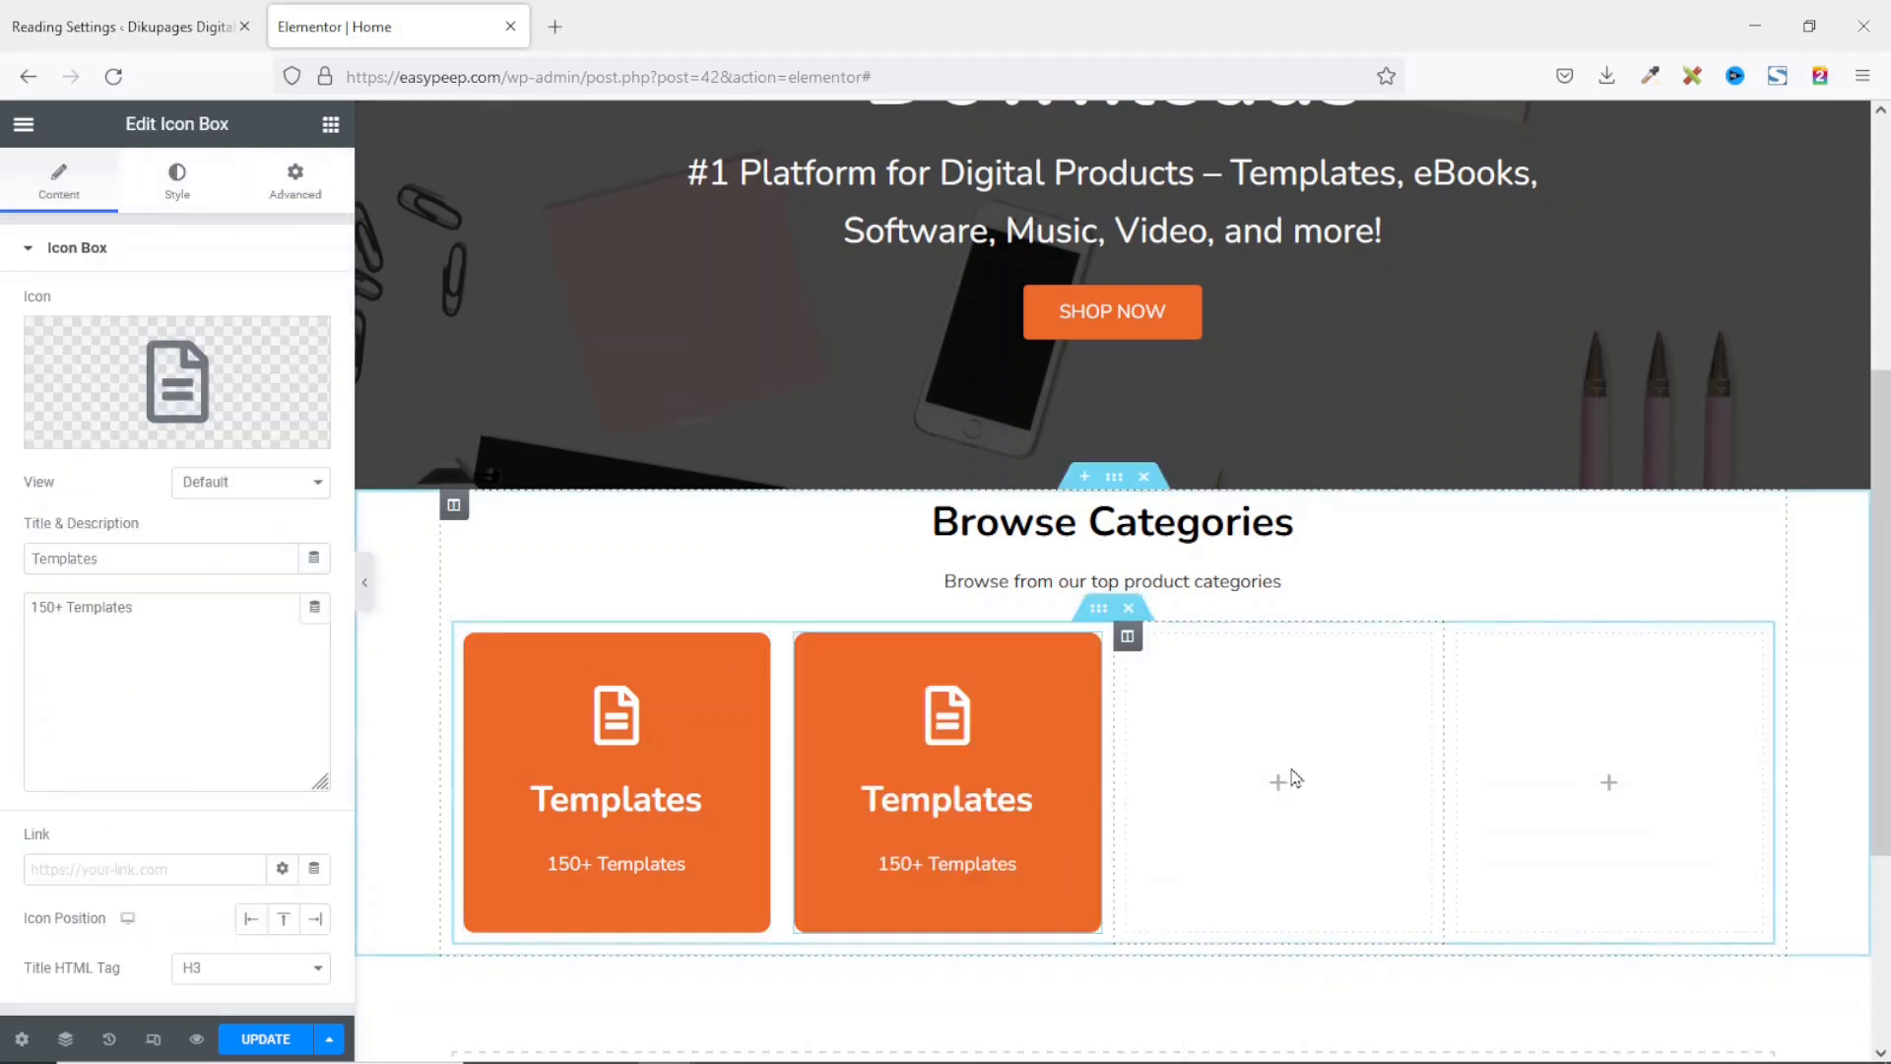
{"action": "right_click", "coordinate": [1320, 843]}
{"action": "left_click", "coordinate": [1341, 879]}
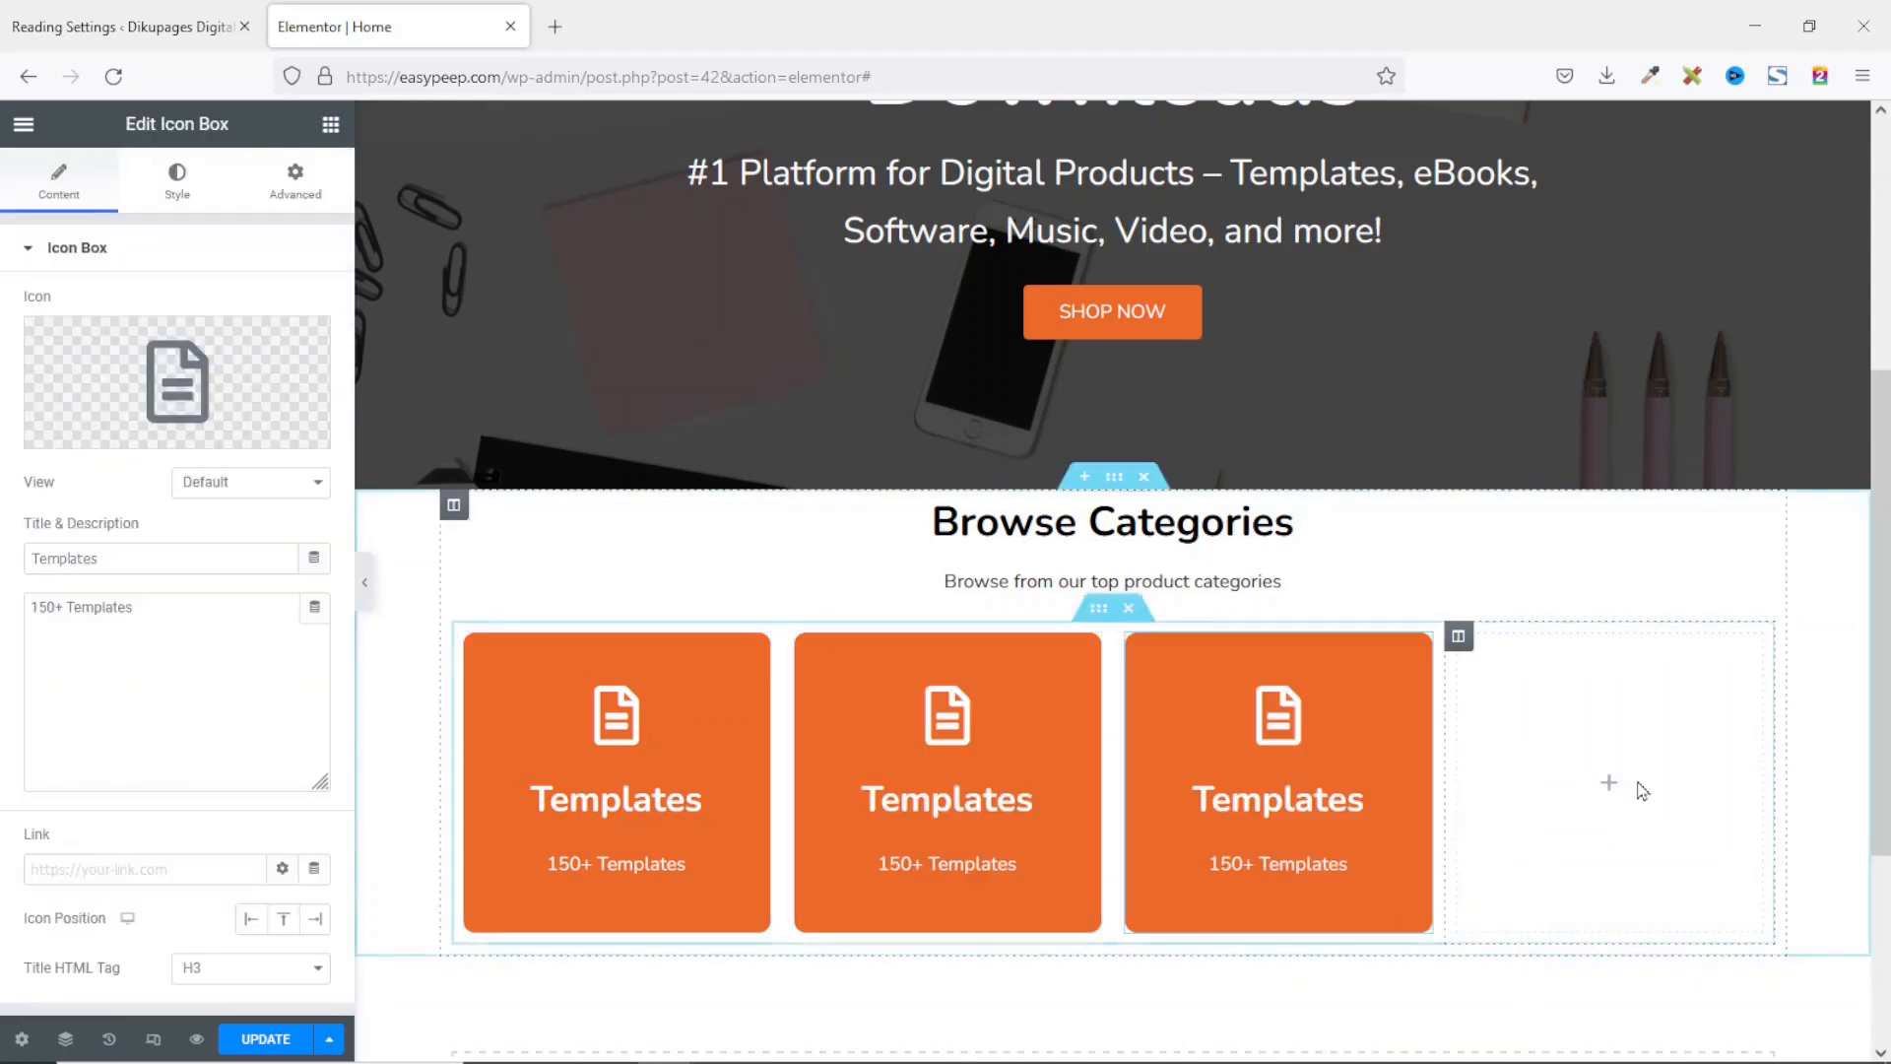
{"action": "right_click", "coordinate": [1641, 793]}
{"action": "left_click", "coordinate": [1686, 882]}
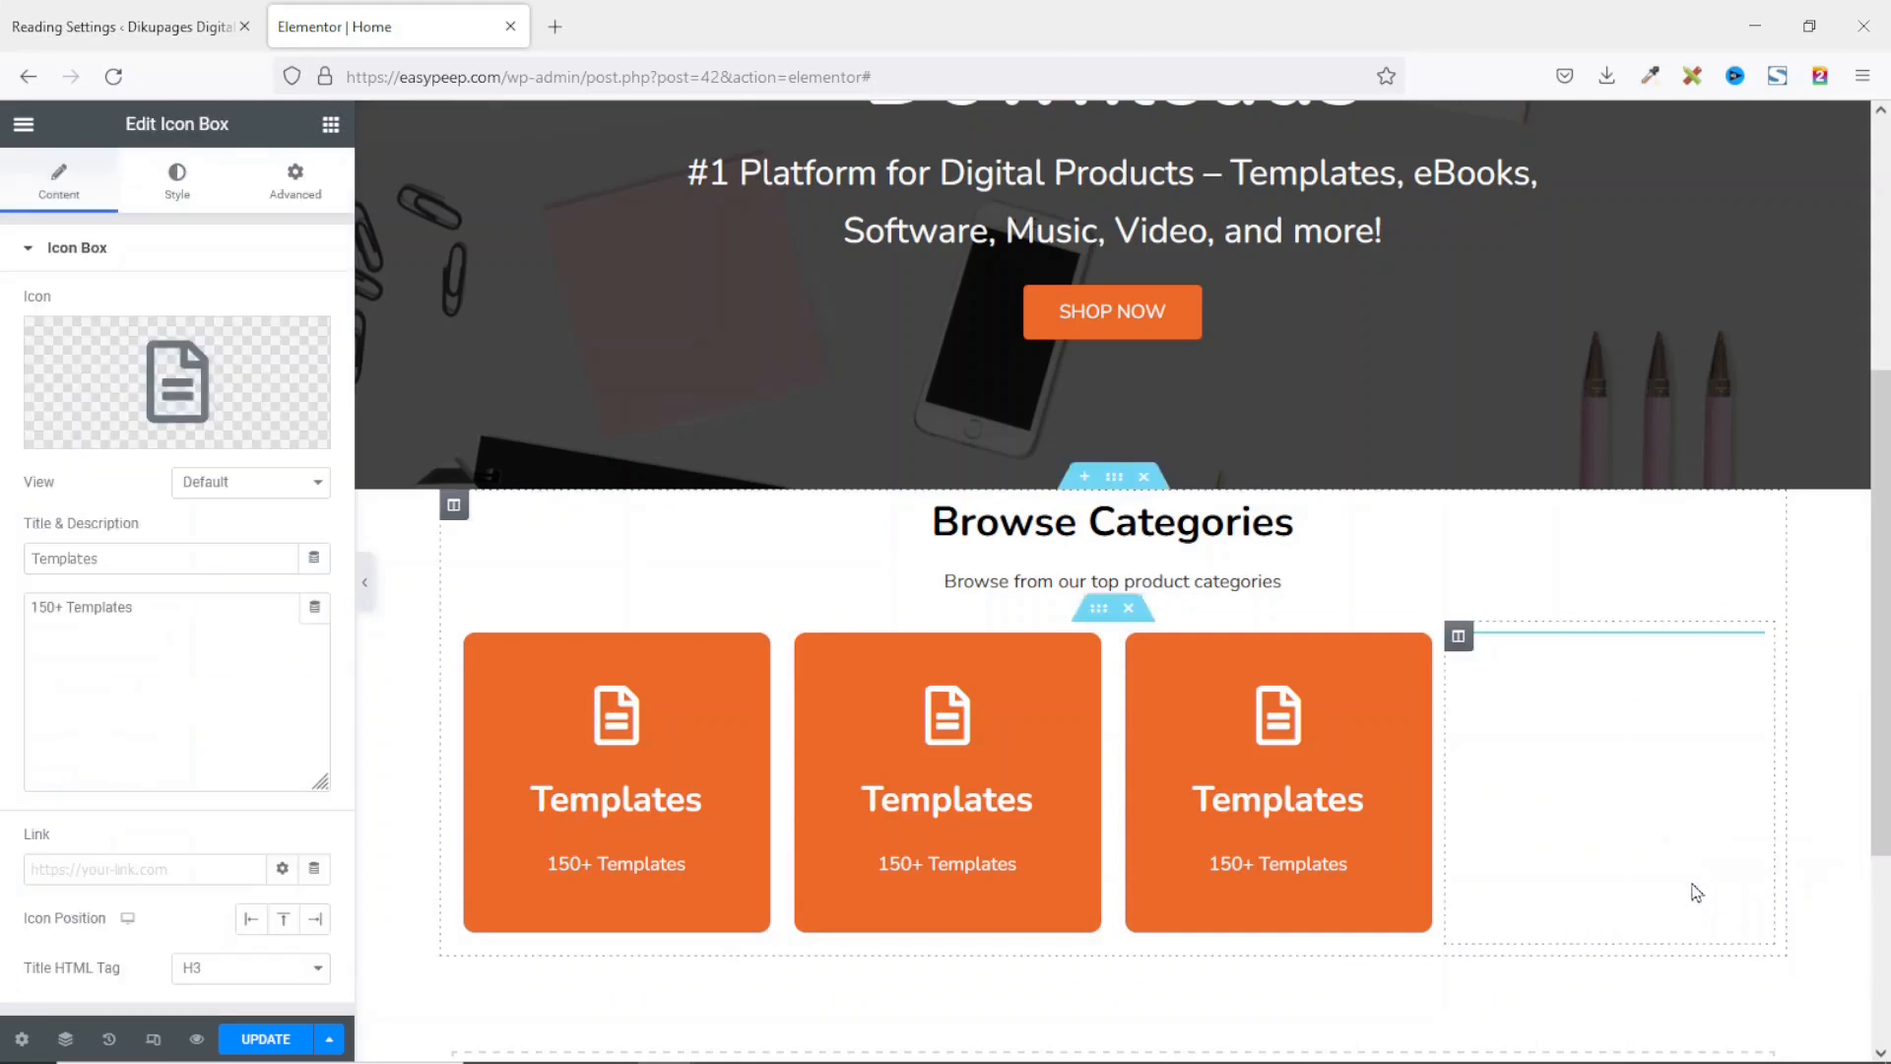
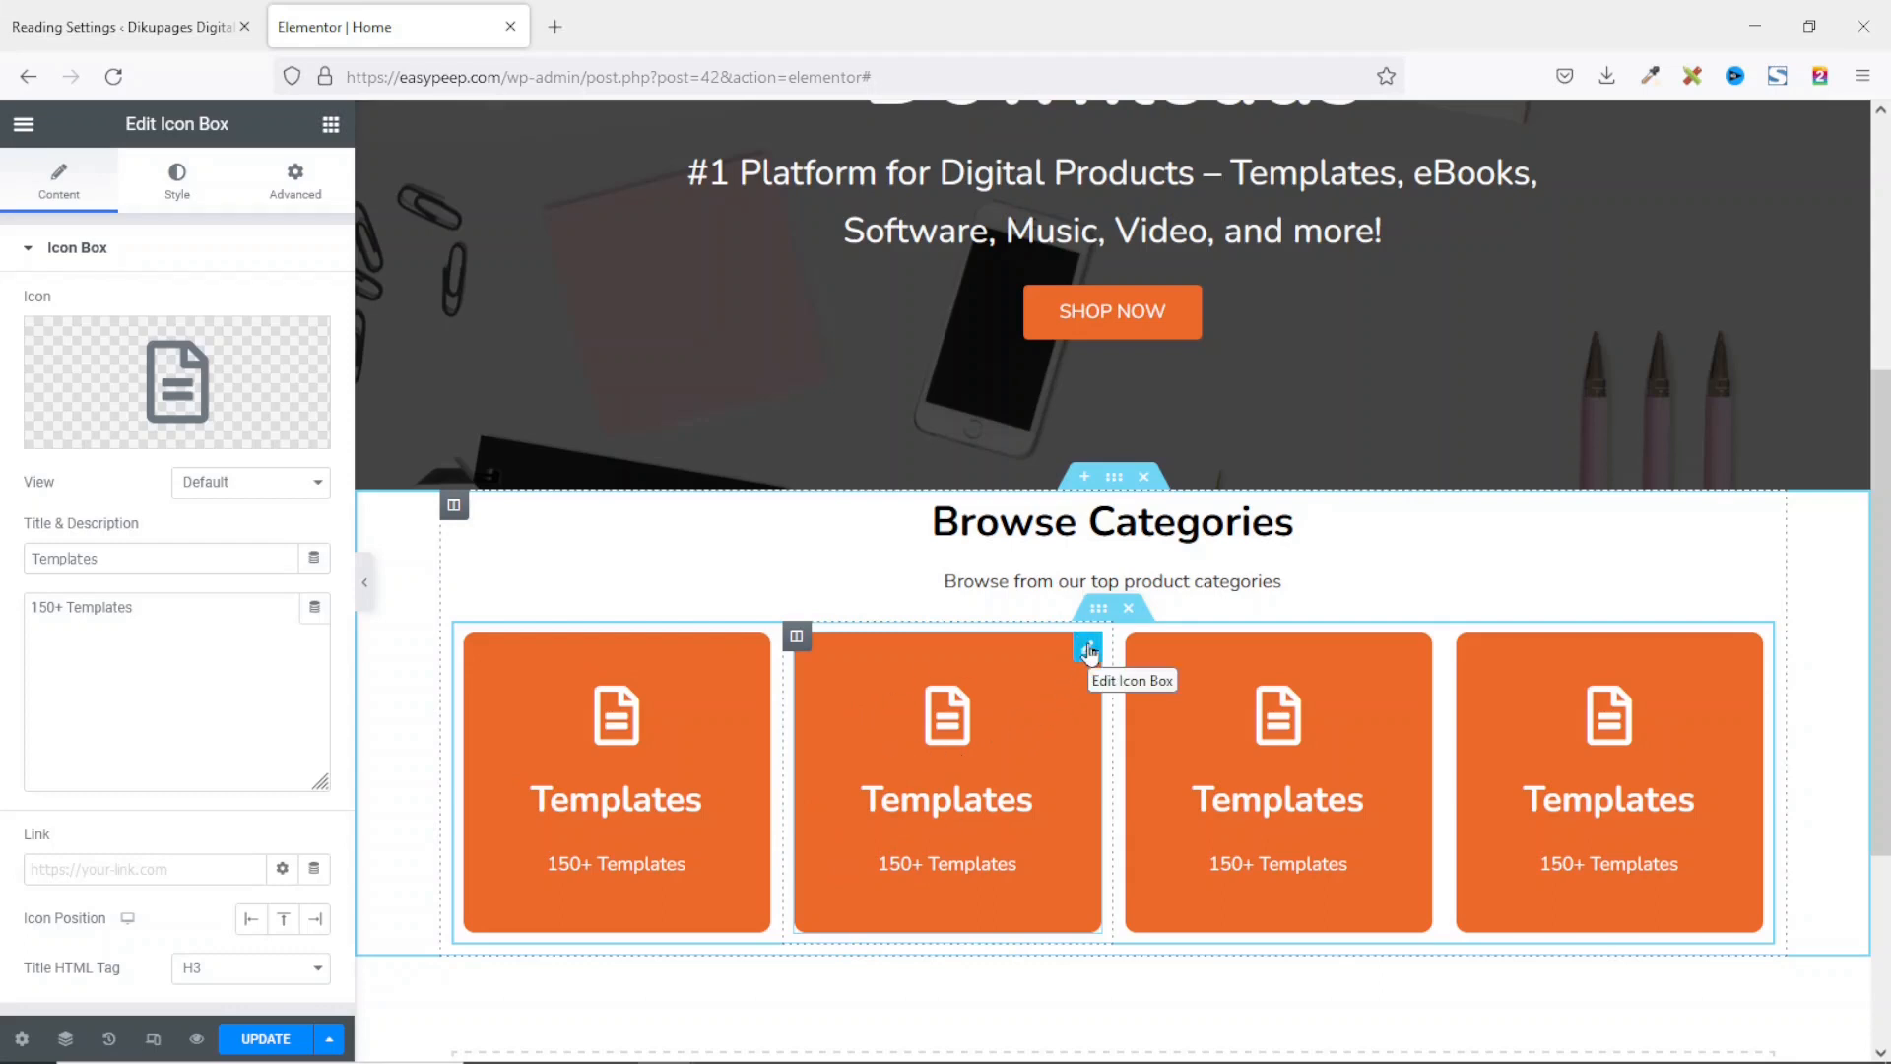
Step: Set the second icon box's title to "Ebooks" and its description to "26 Ebooks"
{"action": "left_click_drag", "start_coordinate": [201, 558], "coordinate": [5, 551]}
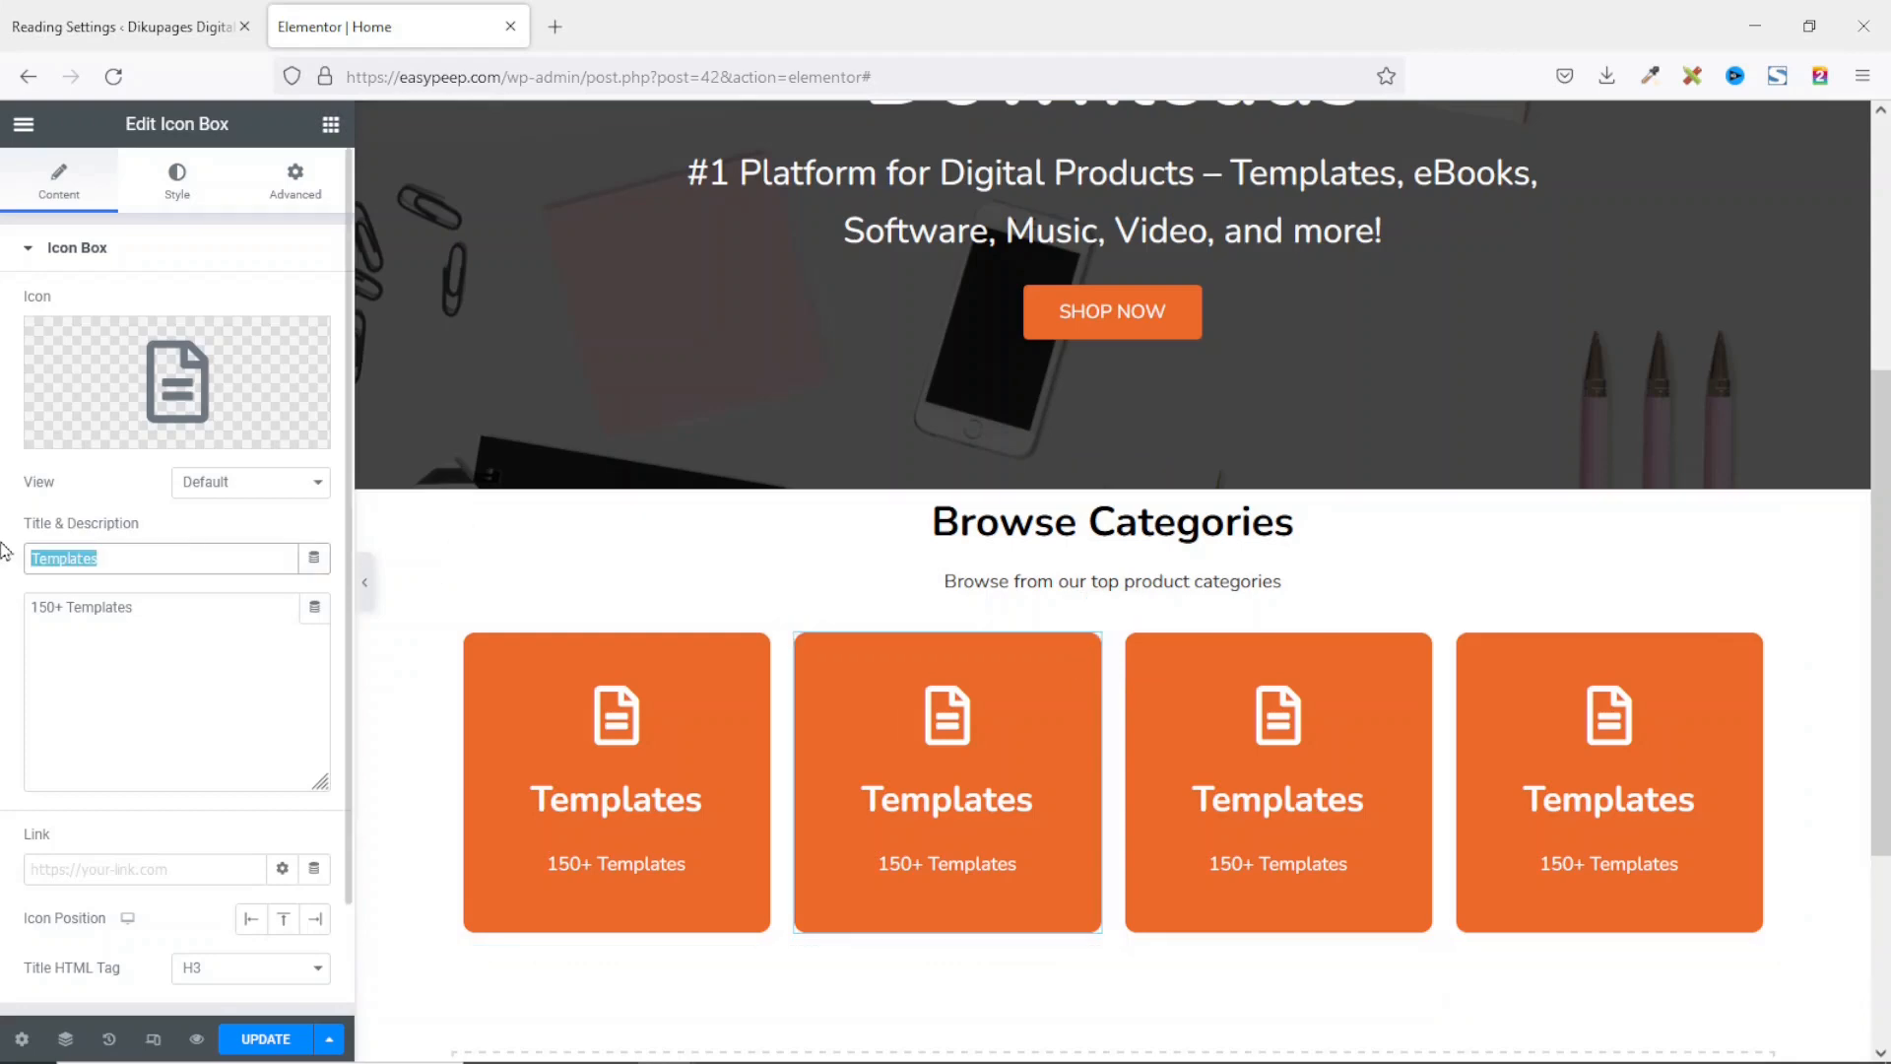
{"action": "type", "text": "Ebooks"}
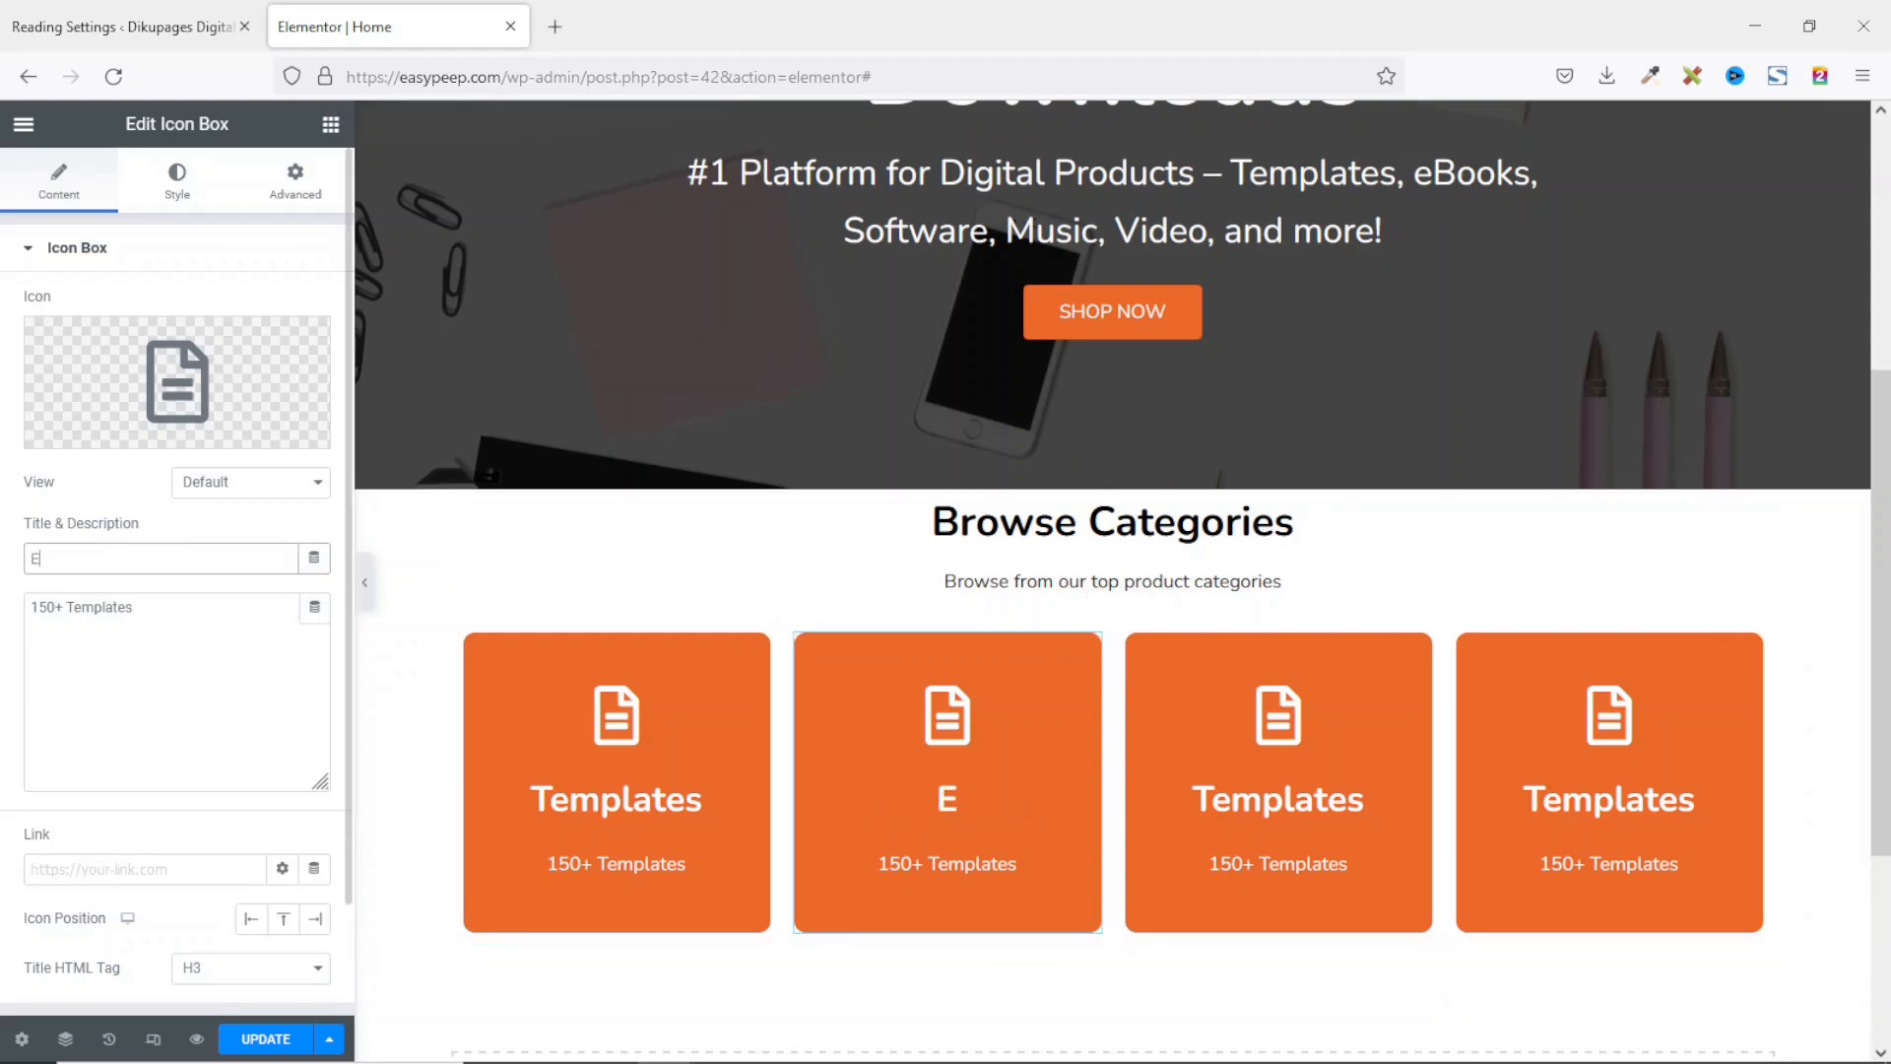
{"action": "double_click", "coordinate": [40, 607]}
{"action": "type", "text": "26"}
{"action": "key", "text": "Delete"}
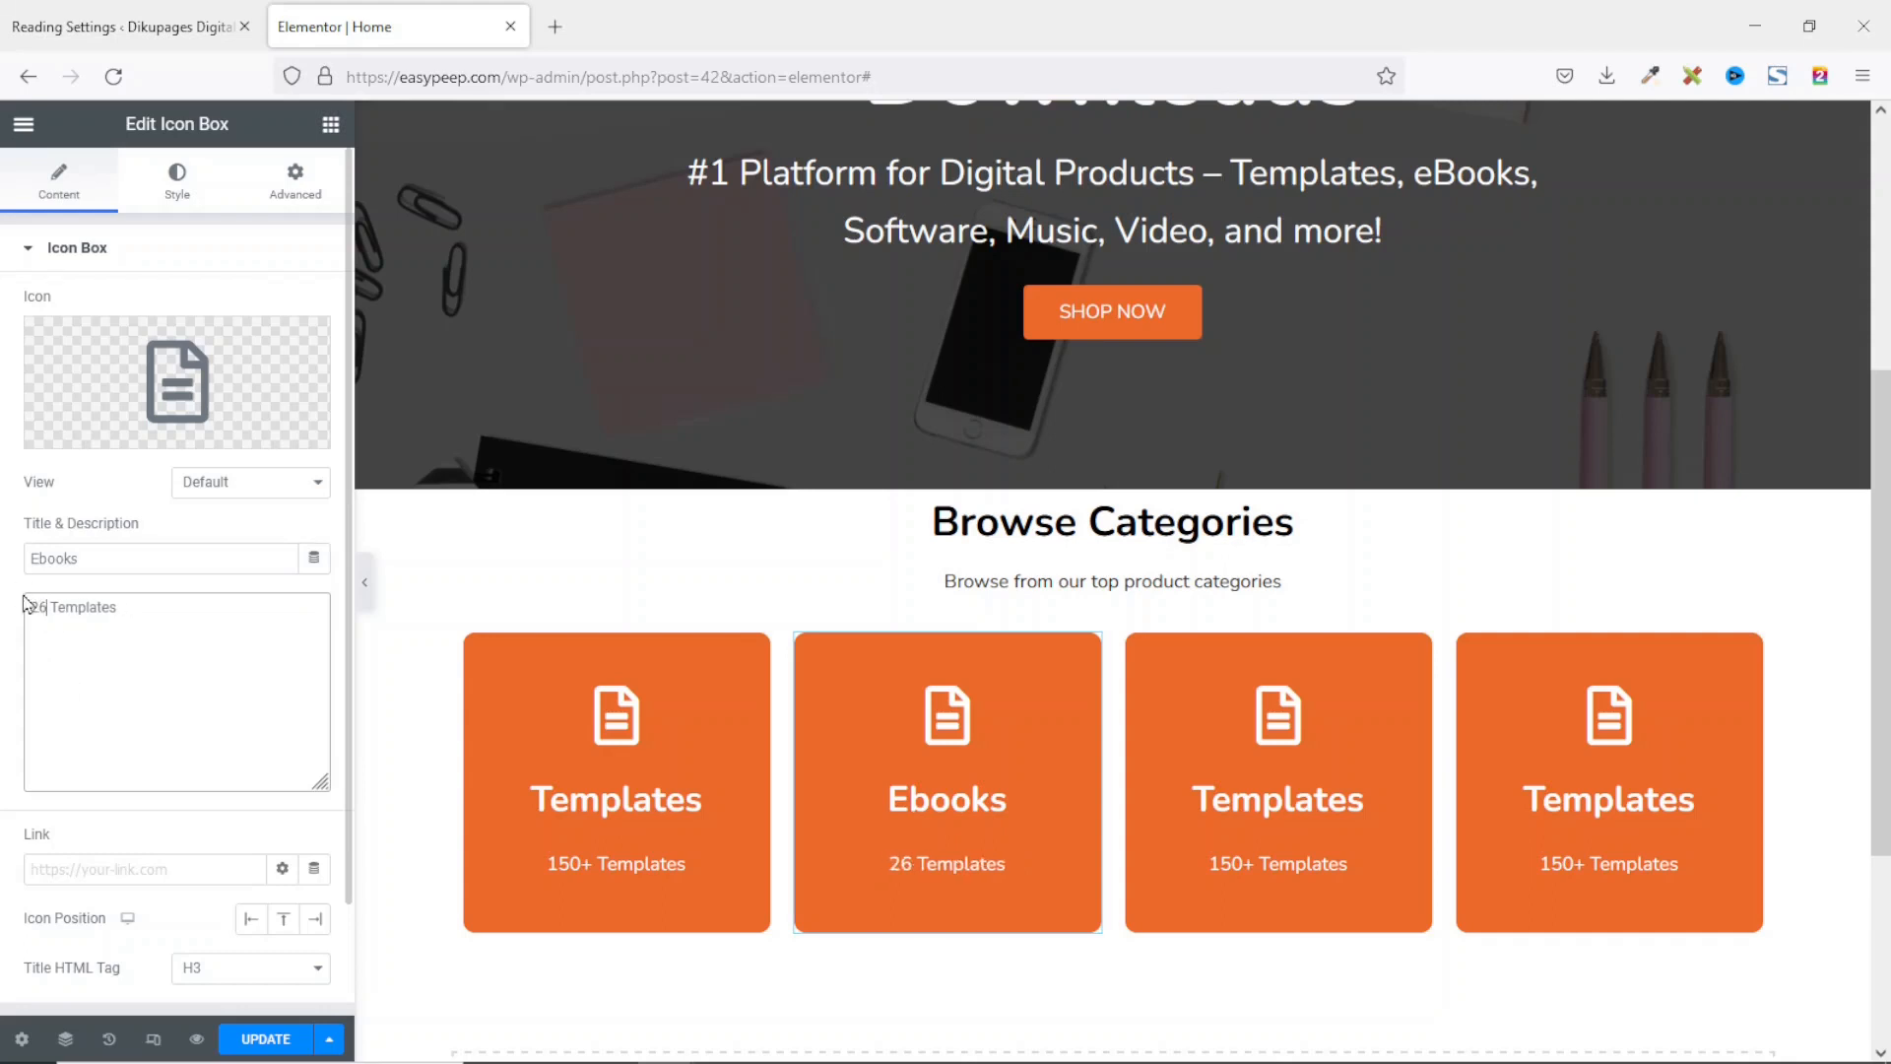
{"action": "double_click", "coordinate": [104, 608]}
{"action": "type", "text": "Ebooks"}
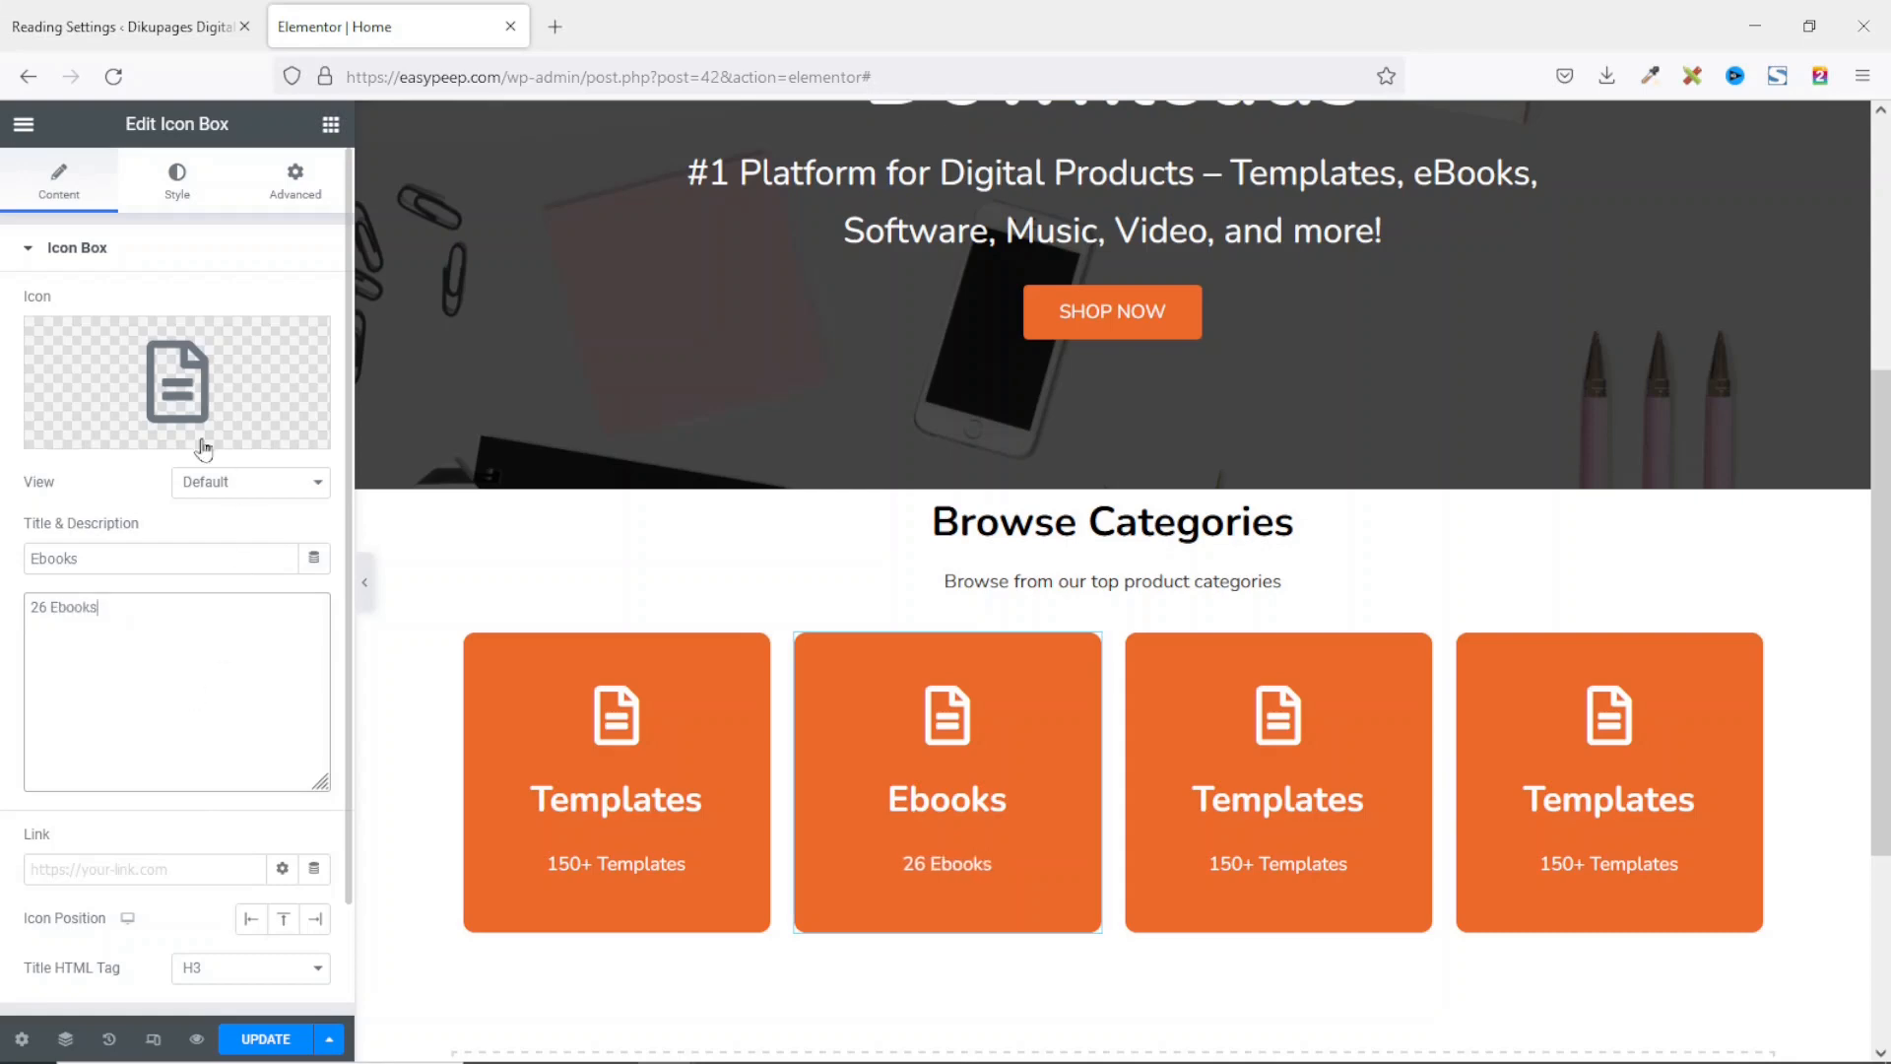
Step: Search the icon library for "book" and replace the Ebooks box's icon with the solid "Book" icon
{"action": "left_click", "coordinate": [174, 376]}
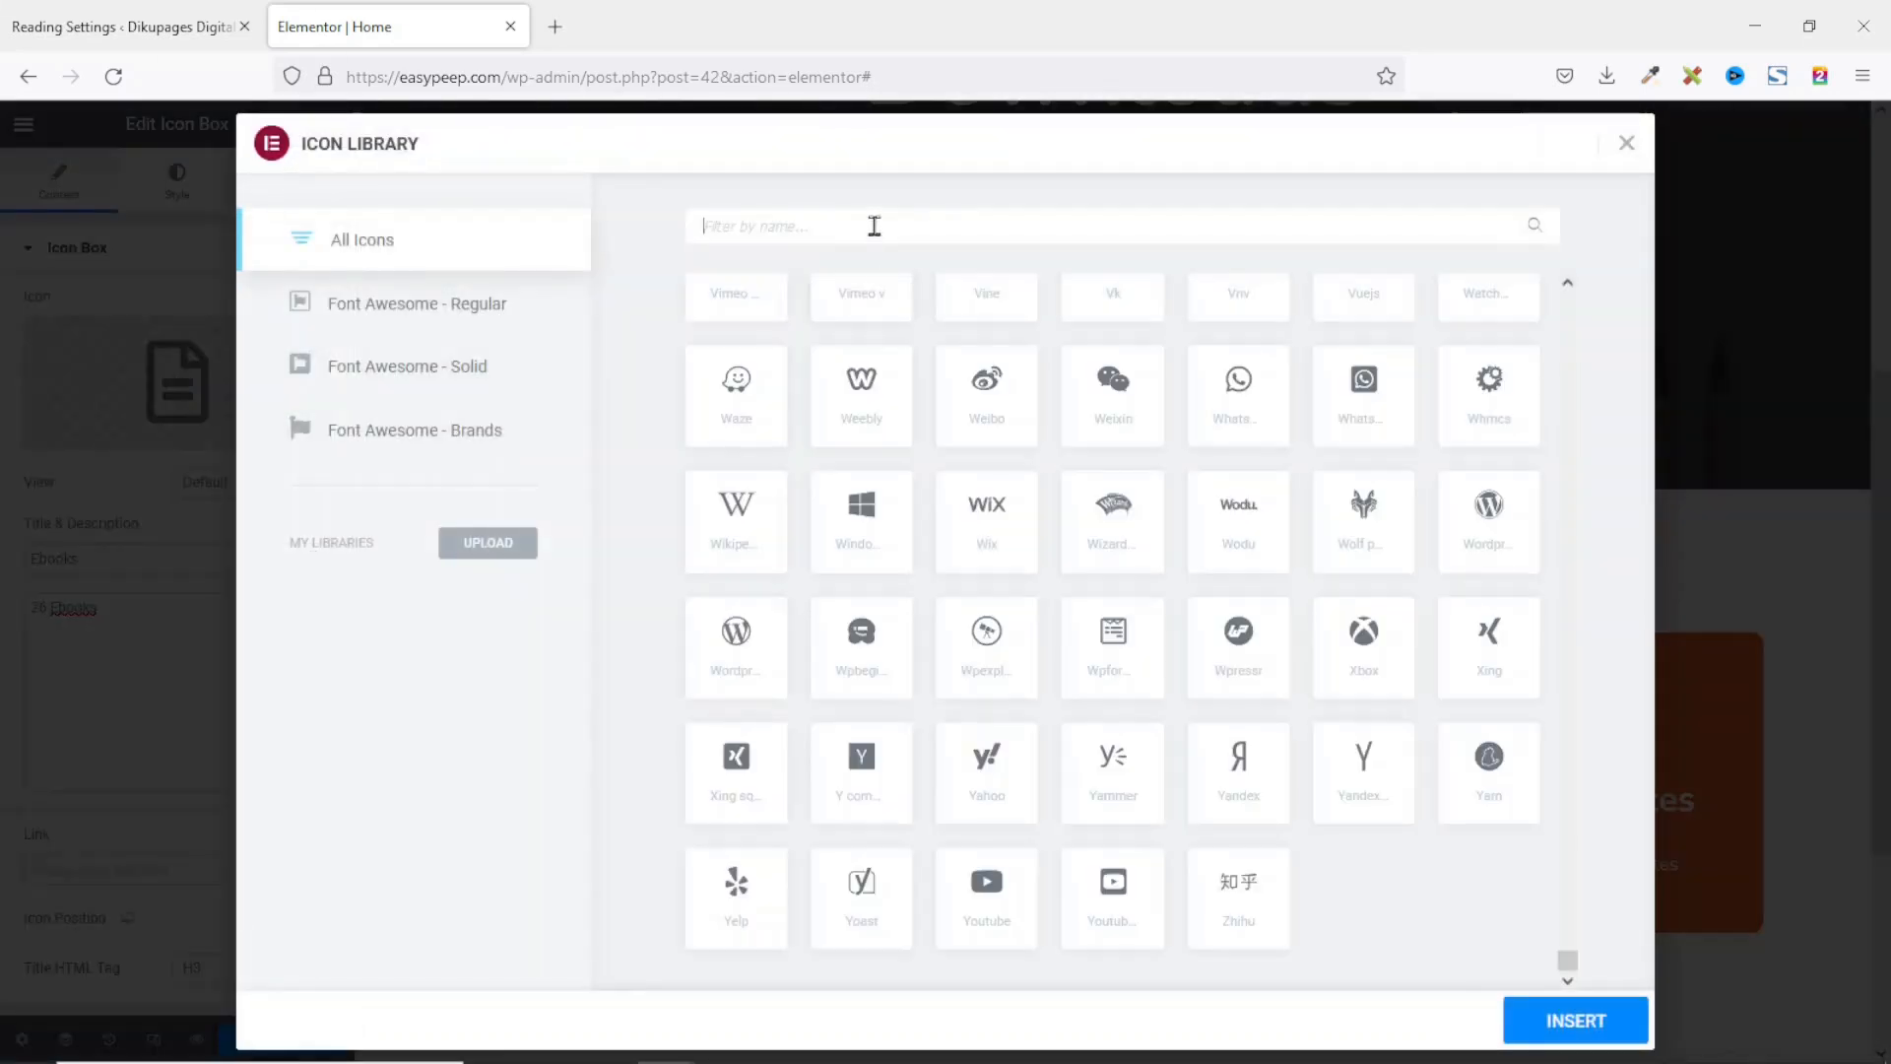
{"action": "type", "text": "book"}
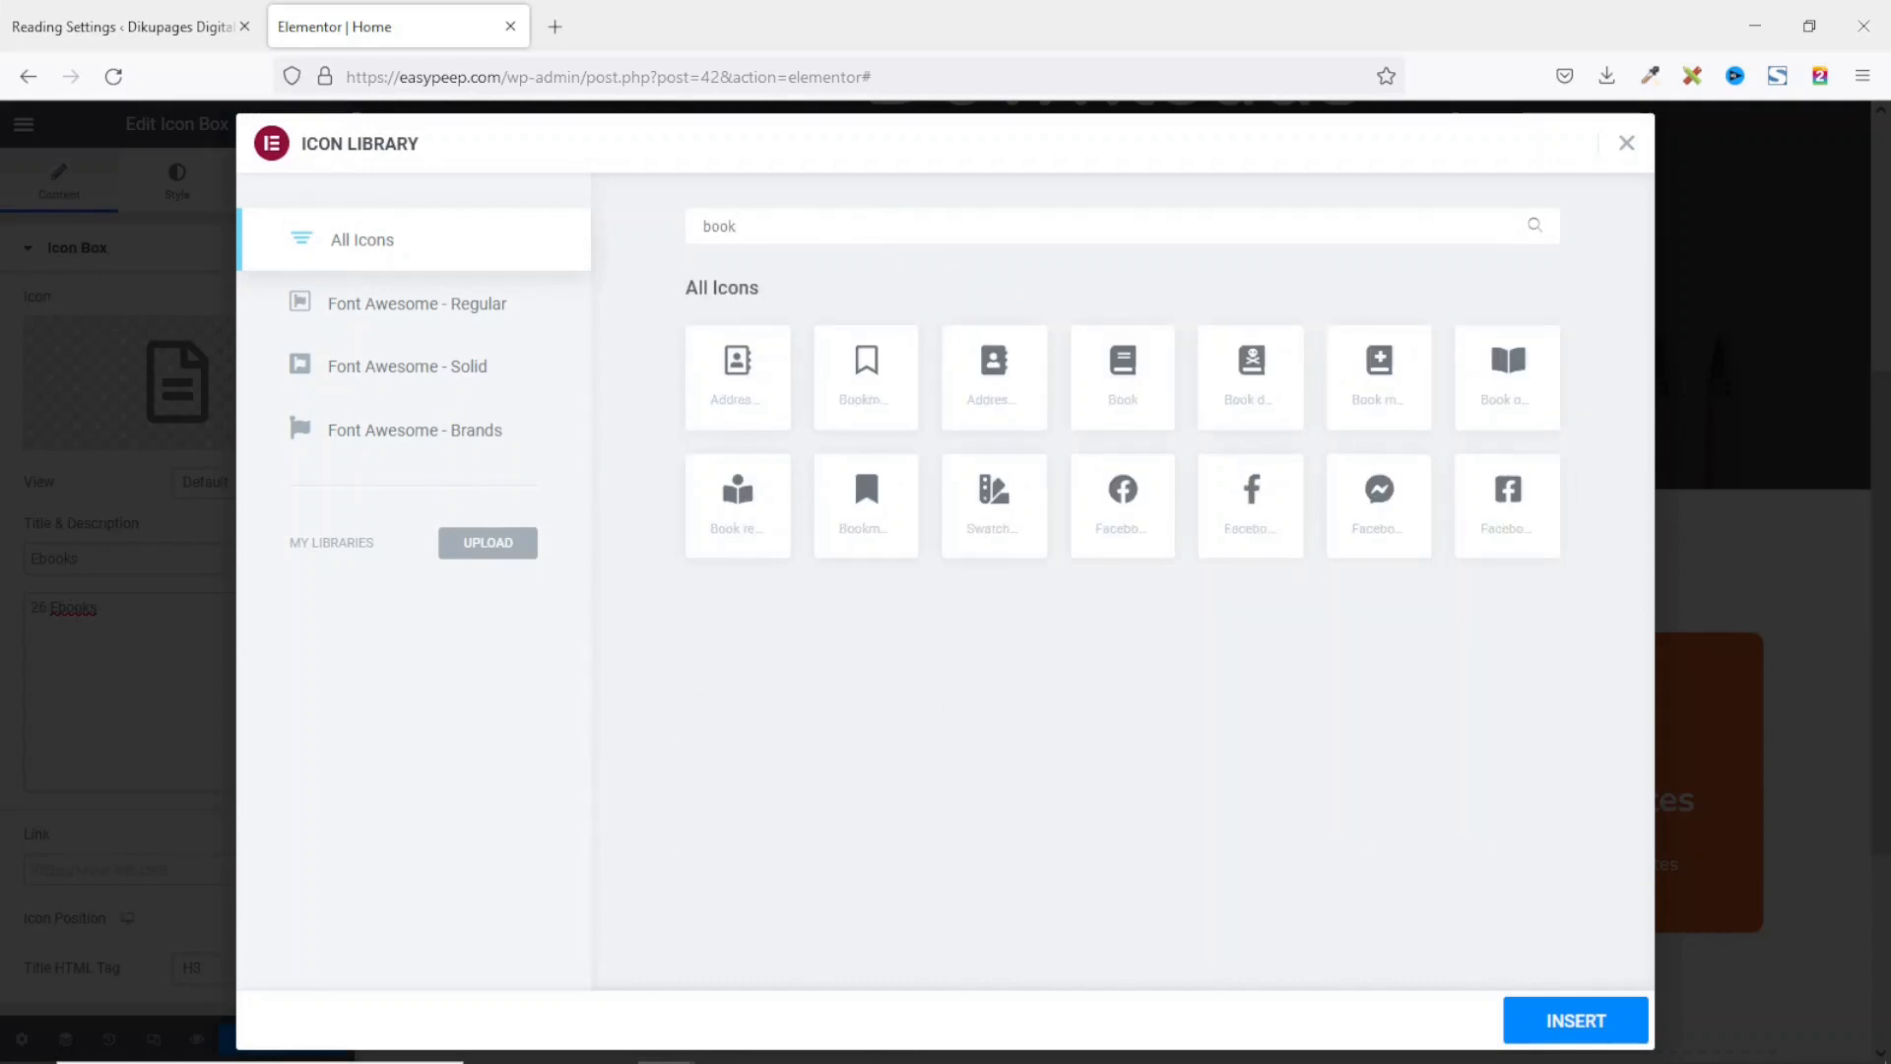
{"action": "left_click", "coordinate": [1125, 375]}
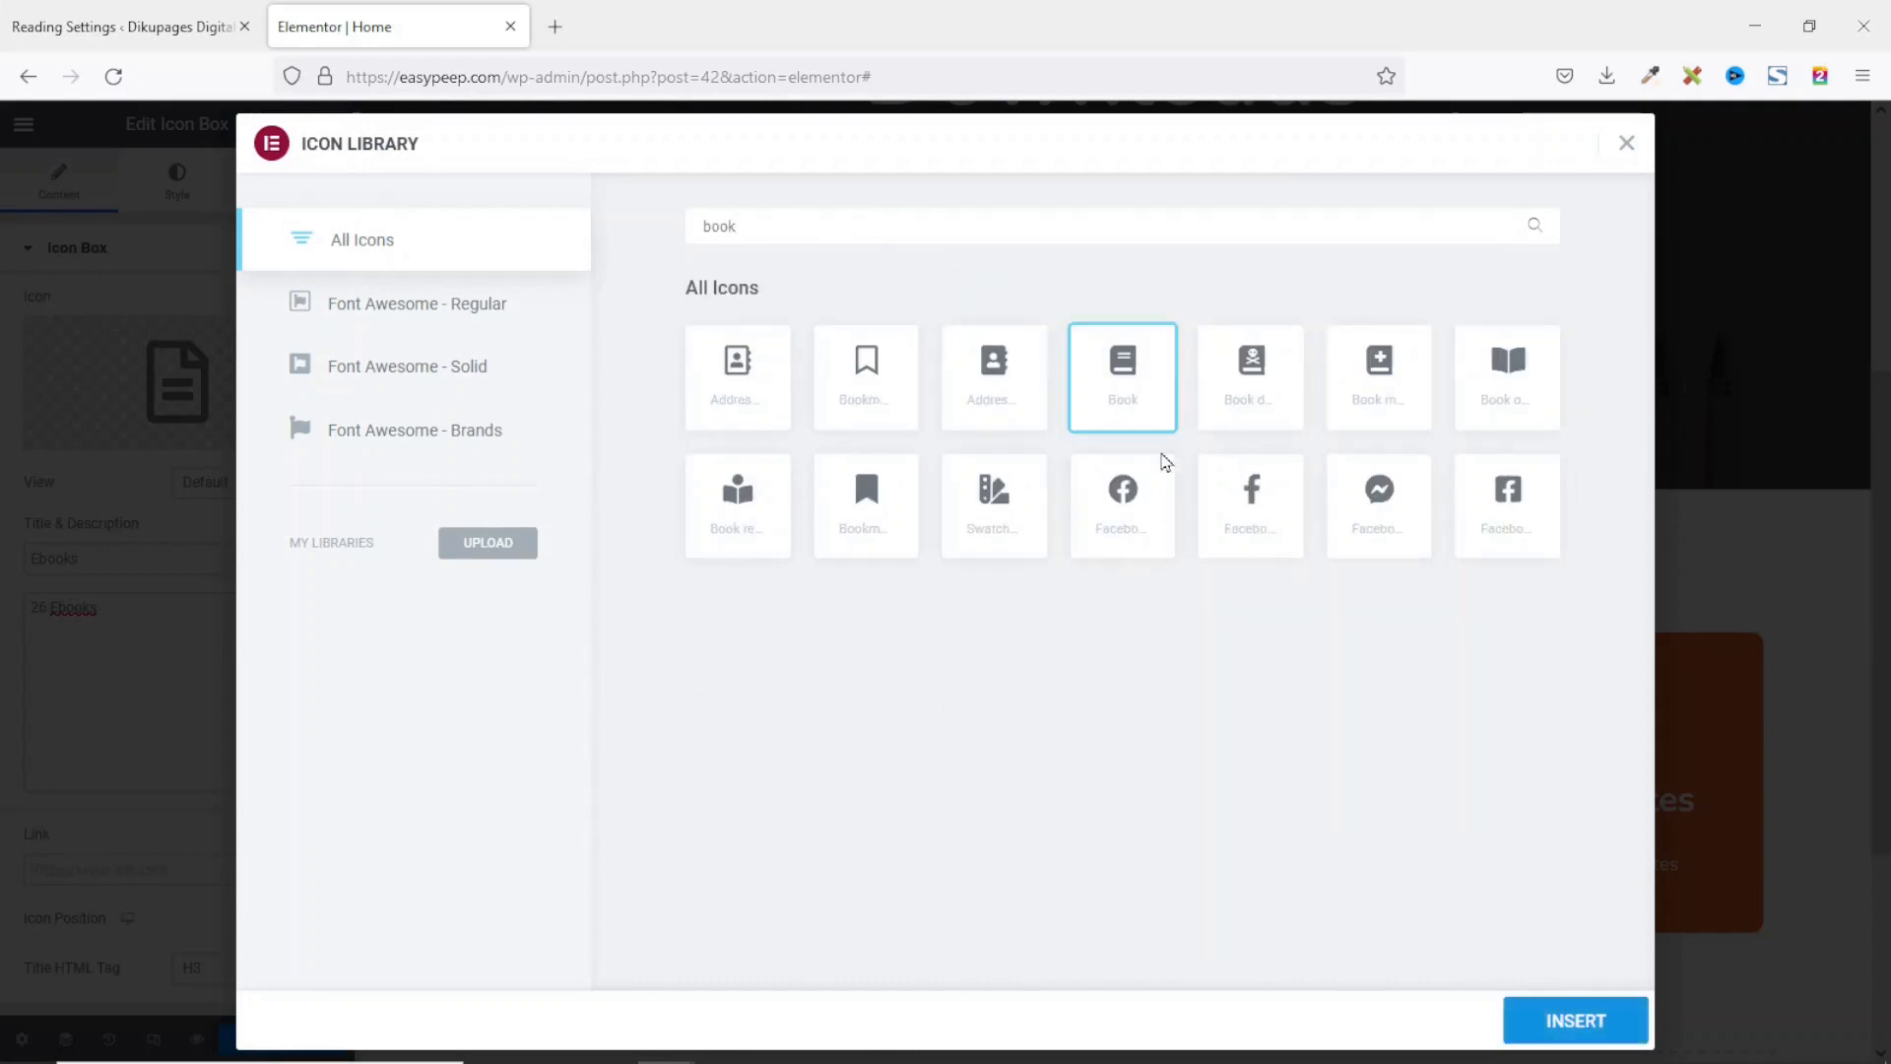
{"action": "left_click", "coordinate": [1555, 1030]}
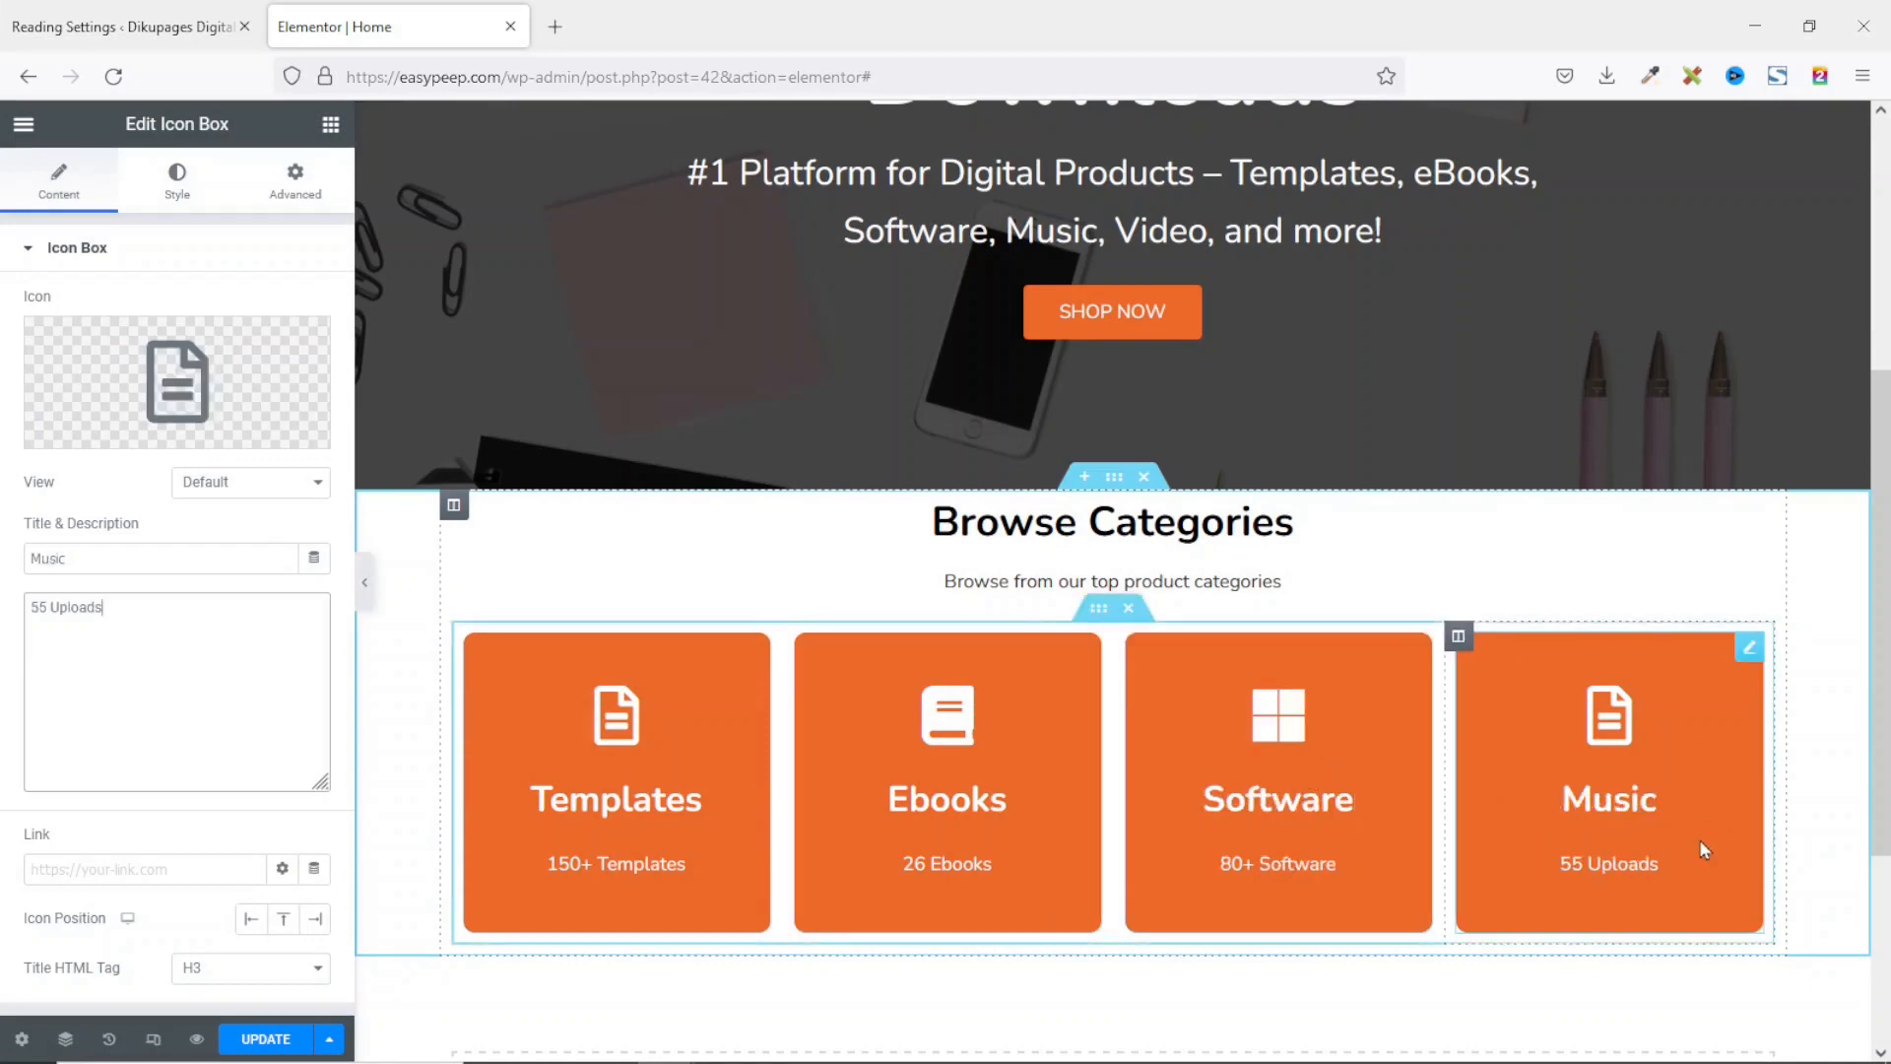
{"action": "scroll", "coordinate": [1699, 840], "scroll_direction": "down", "scroll_amount": 2}
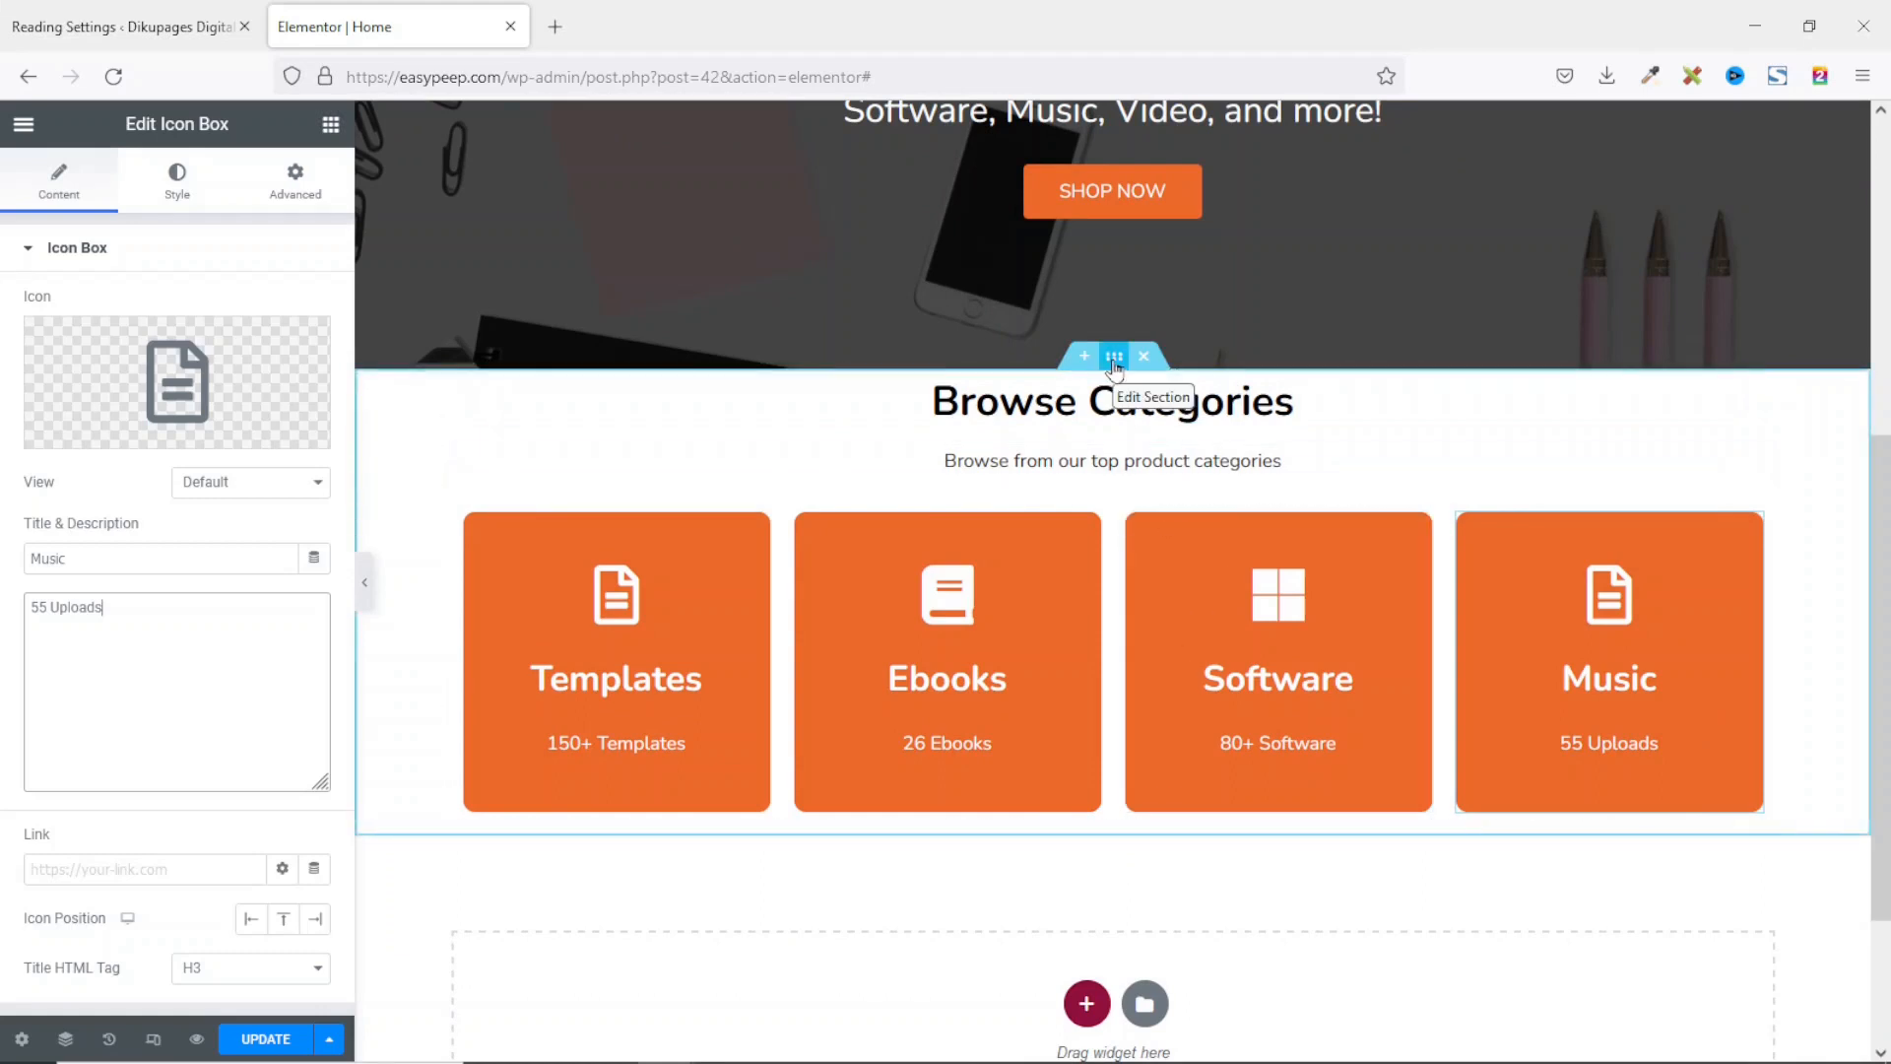
Step: Set the Browse Categories section's top and bottom padding to 80 px, independently of the left and right sides
{"action": "left_click", "coordinate": [1114, 356]}
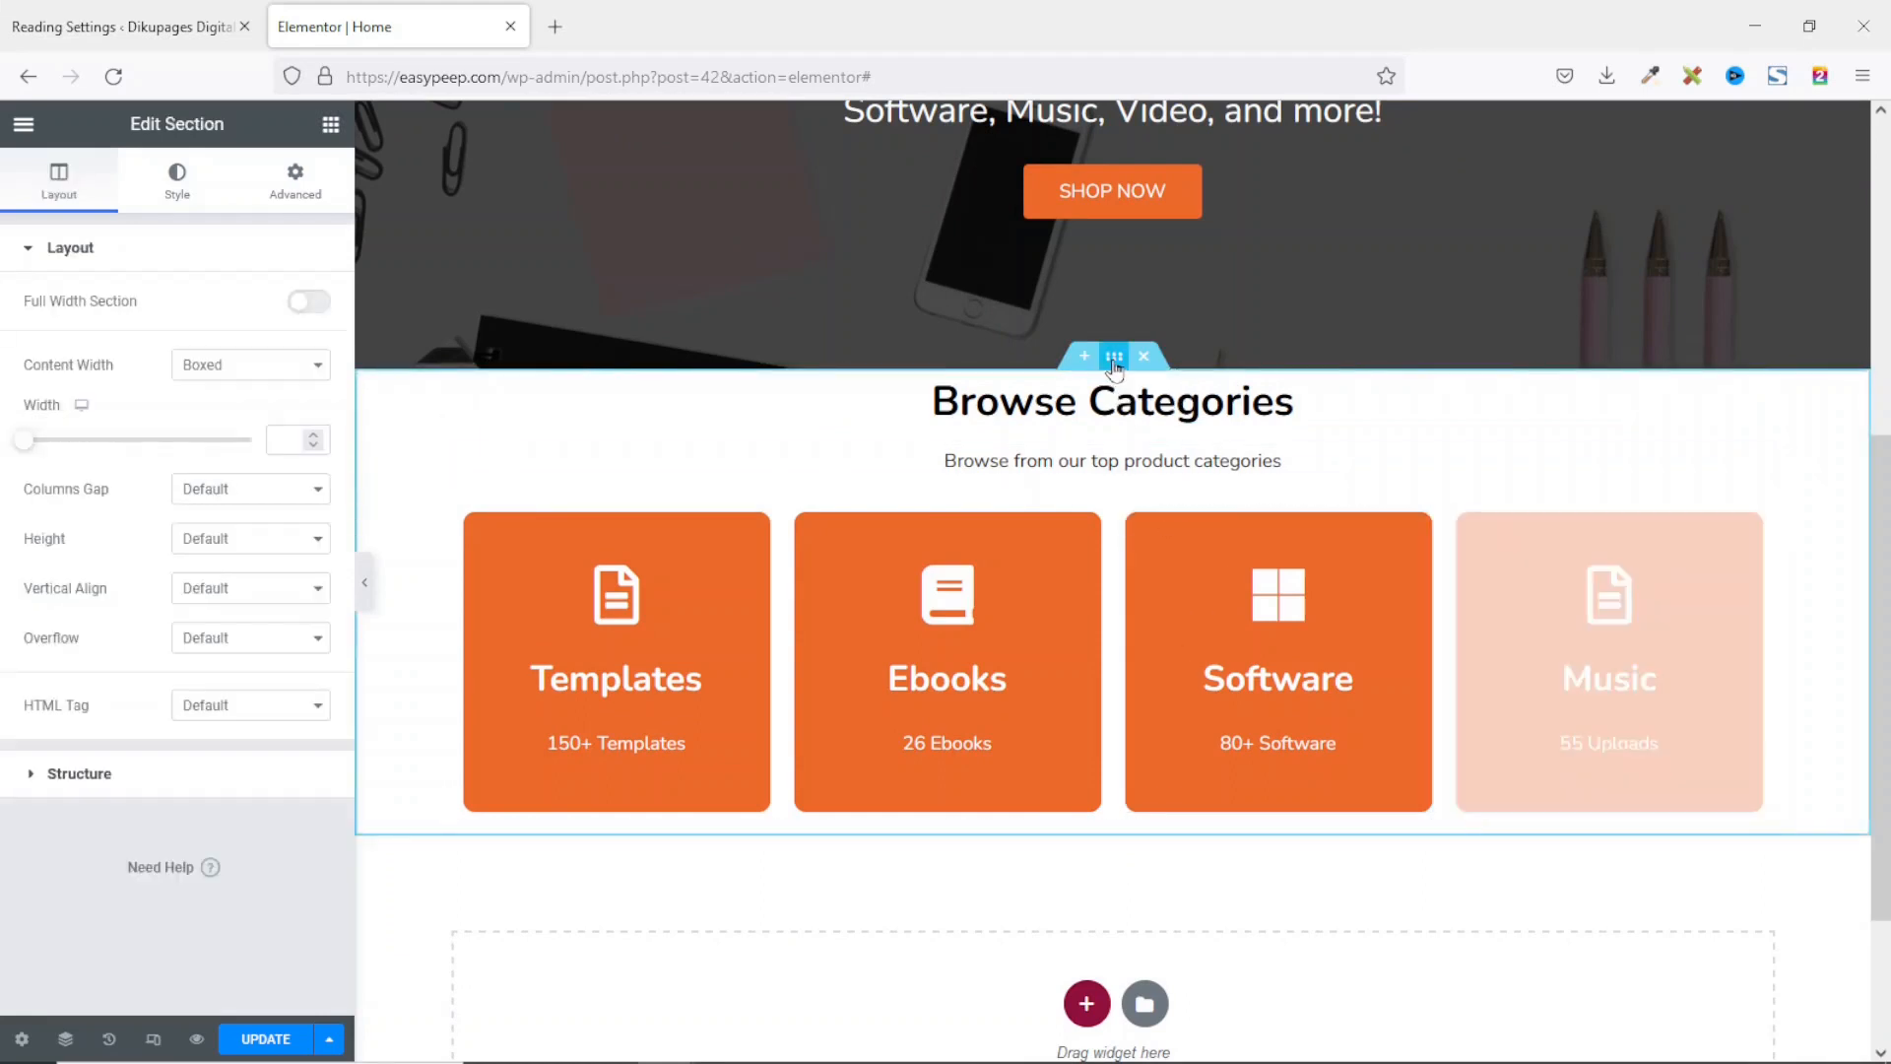
{"action": "left_click", "coordinate": [294, 196]}
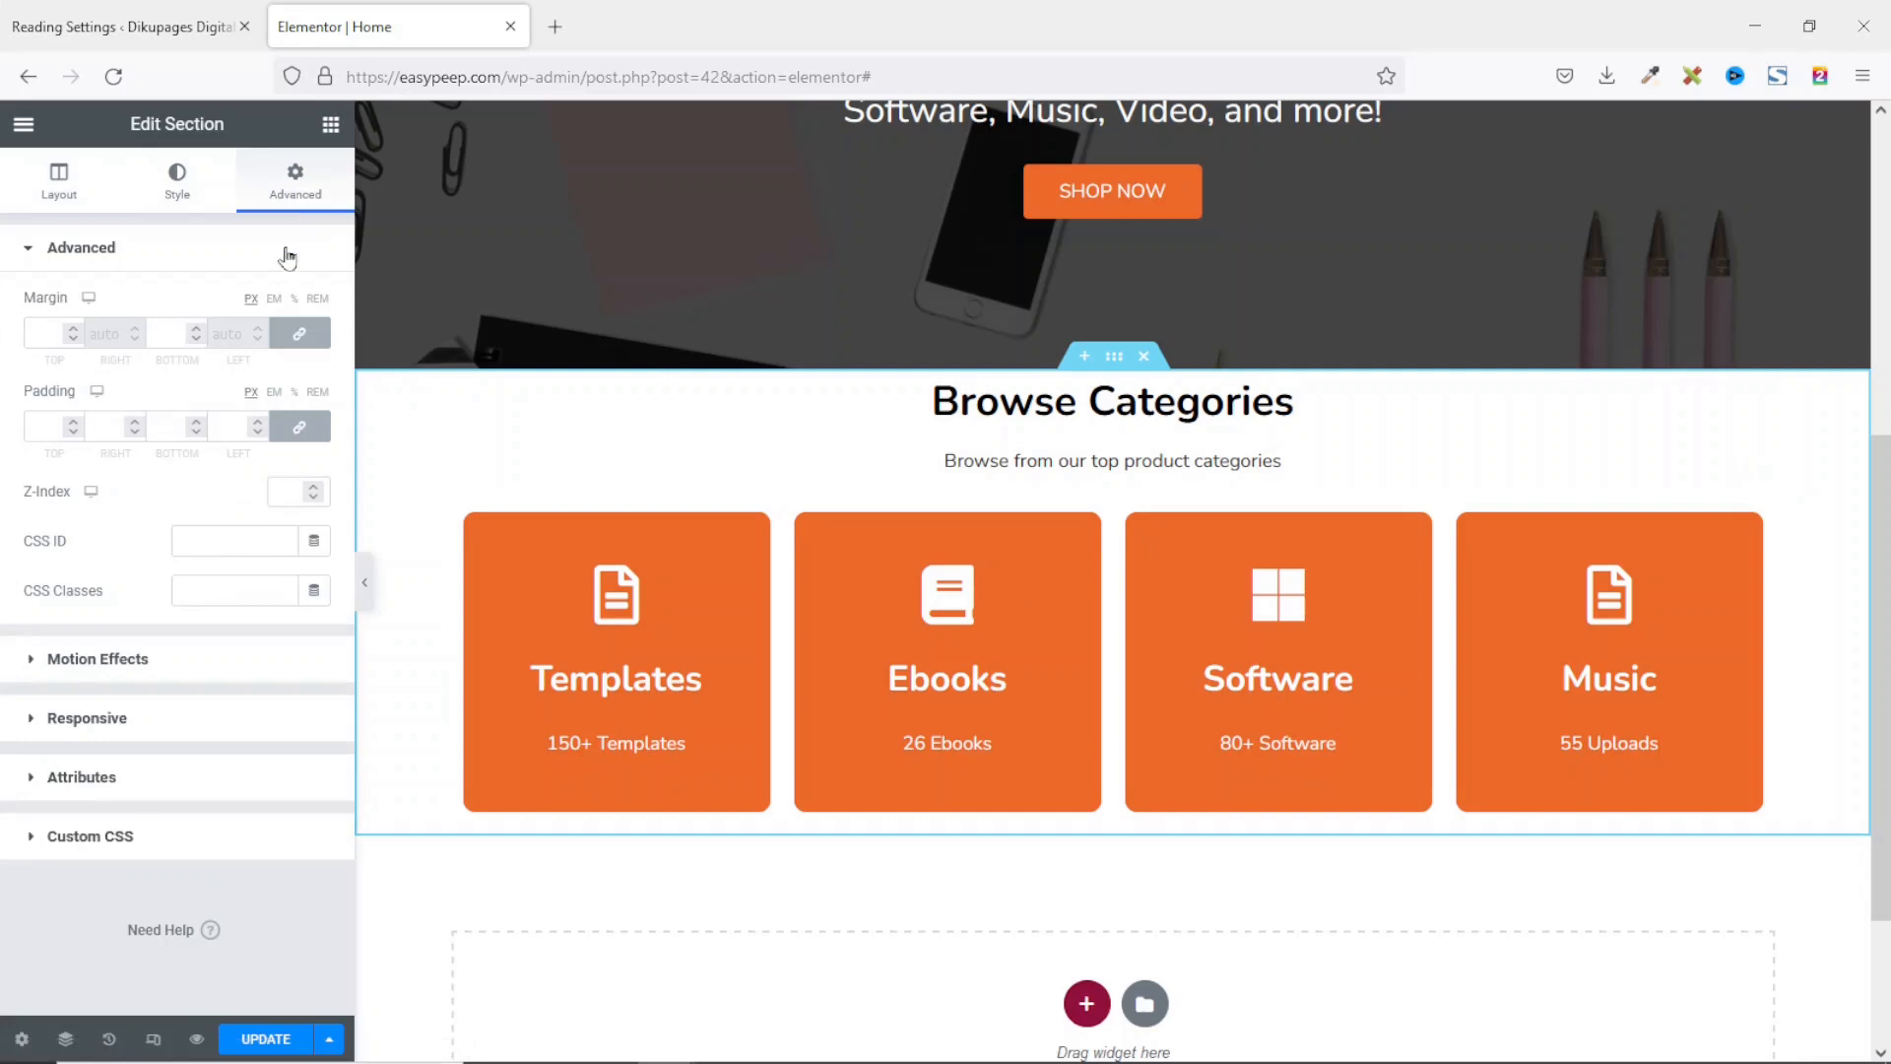
{"action": "left_click", "coordinate": [301, 427]}
{"action": "double_click", "coordinate": [64, 426]}
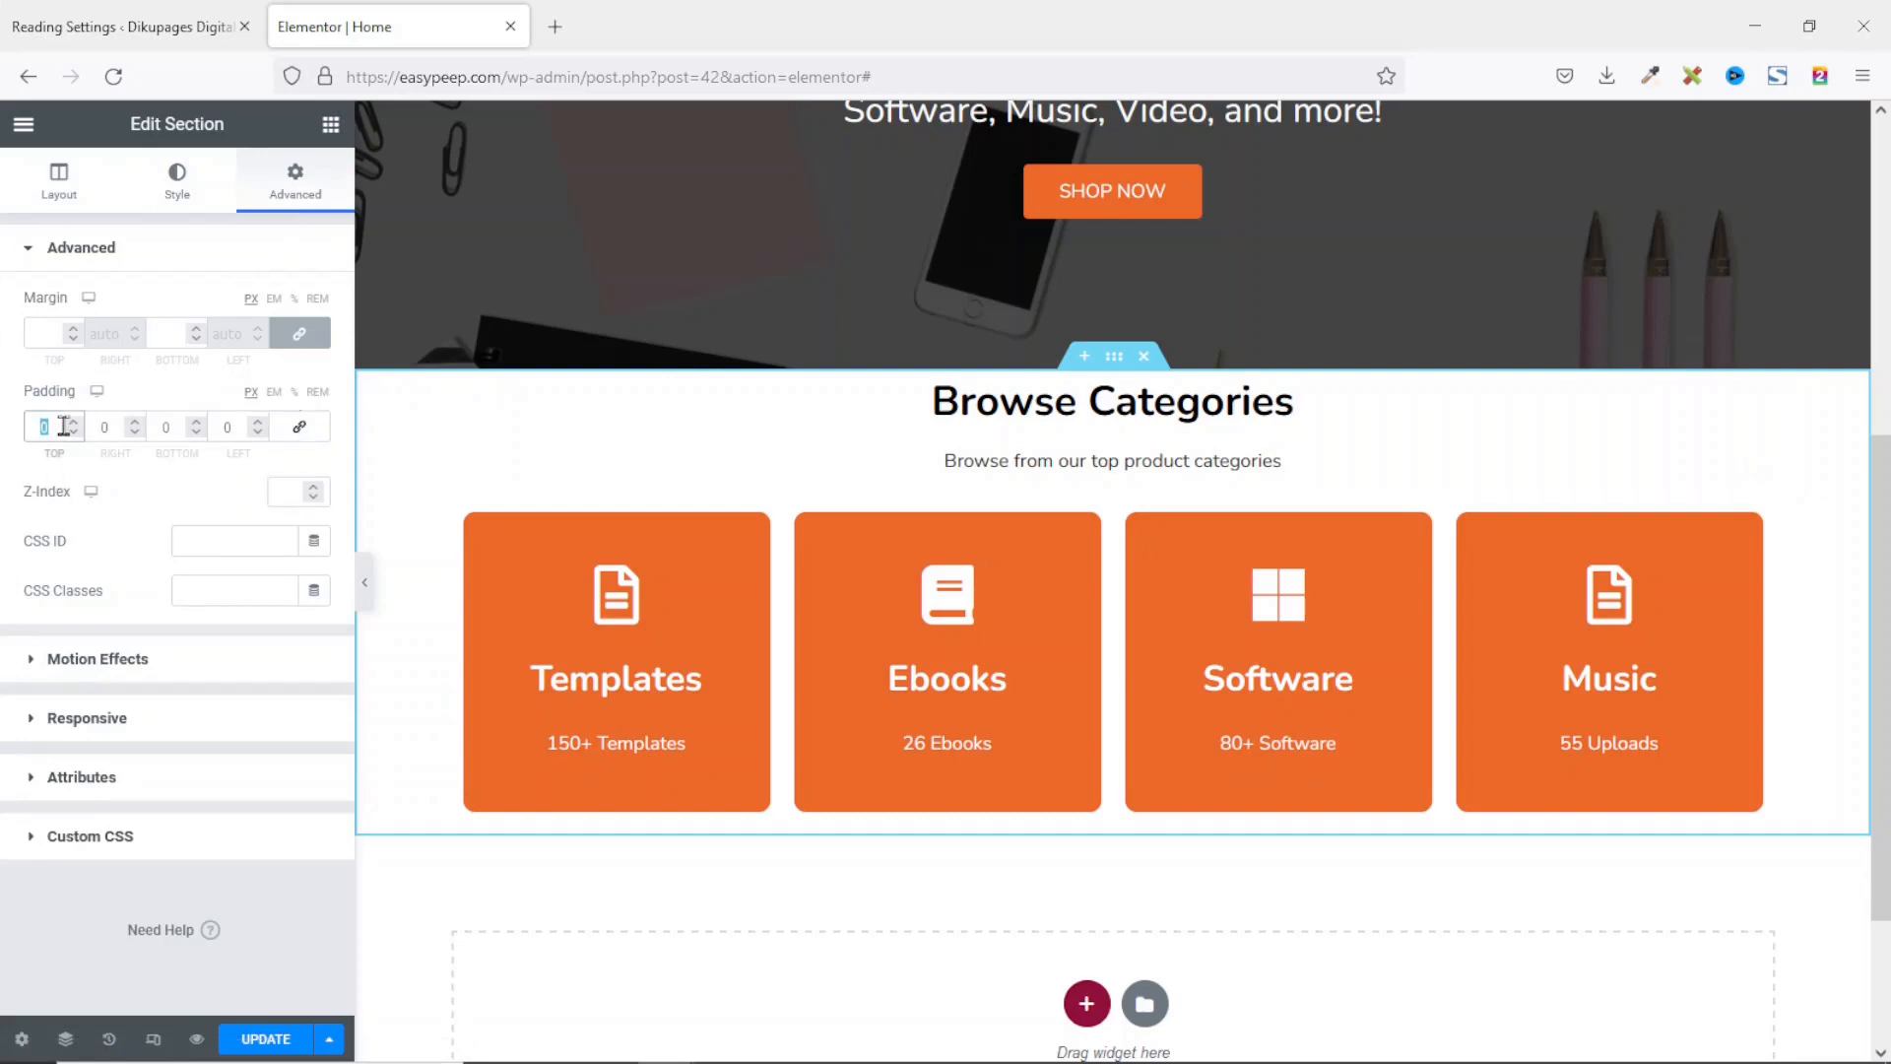
{"action": "type", "text": "80"}
{"action": "double_click", "coordinate": [163, 425]}
{"action": "type", "text": "80"}
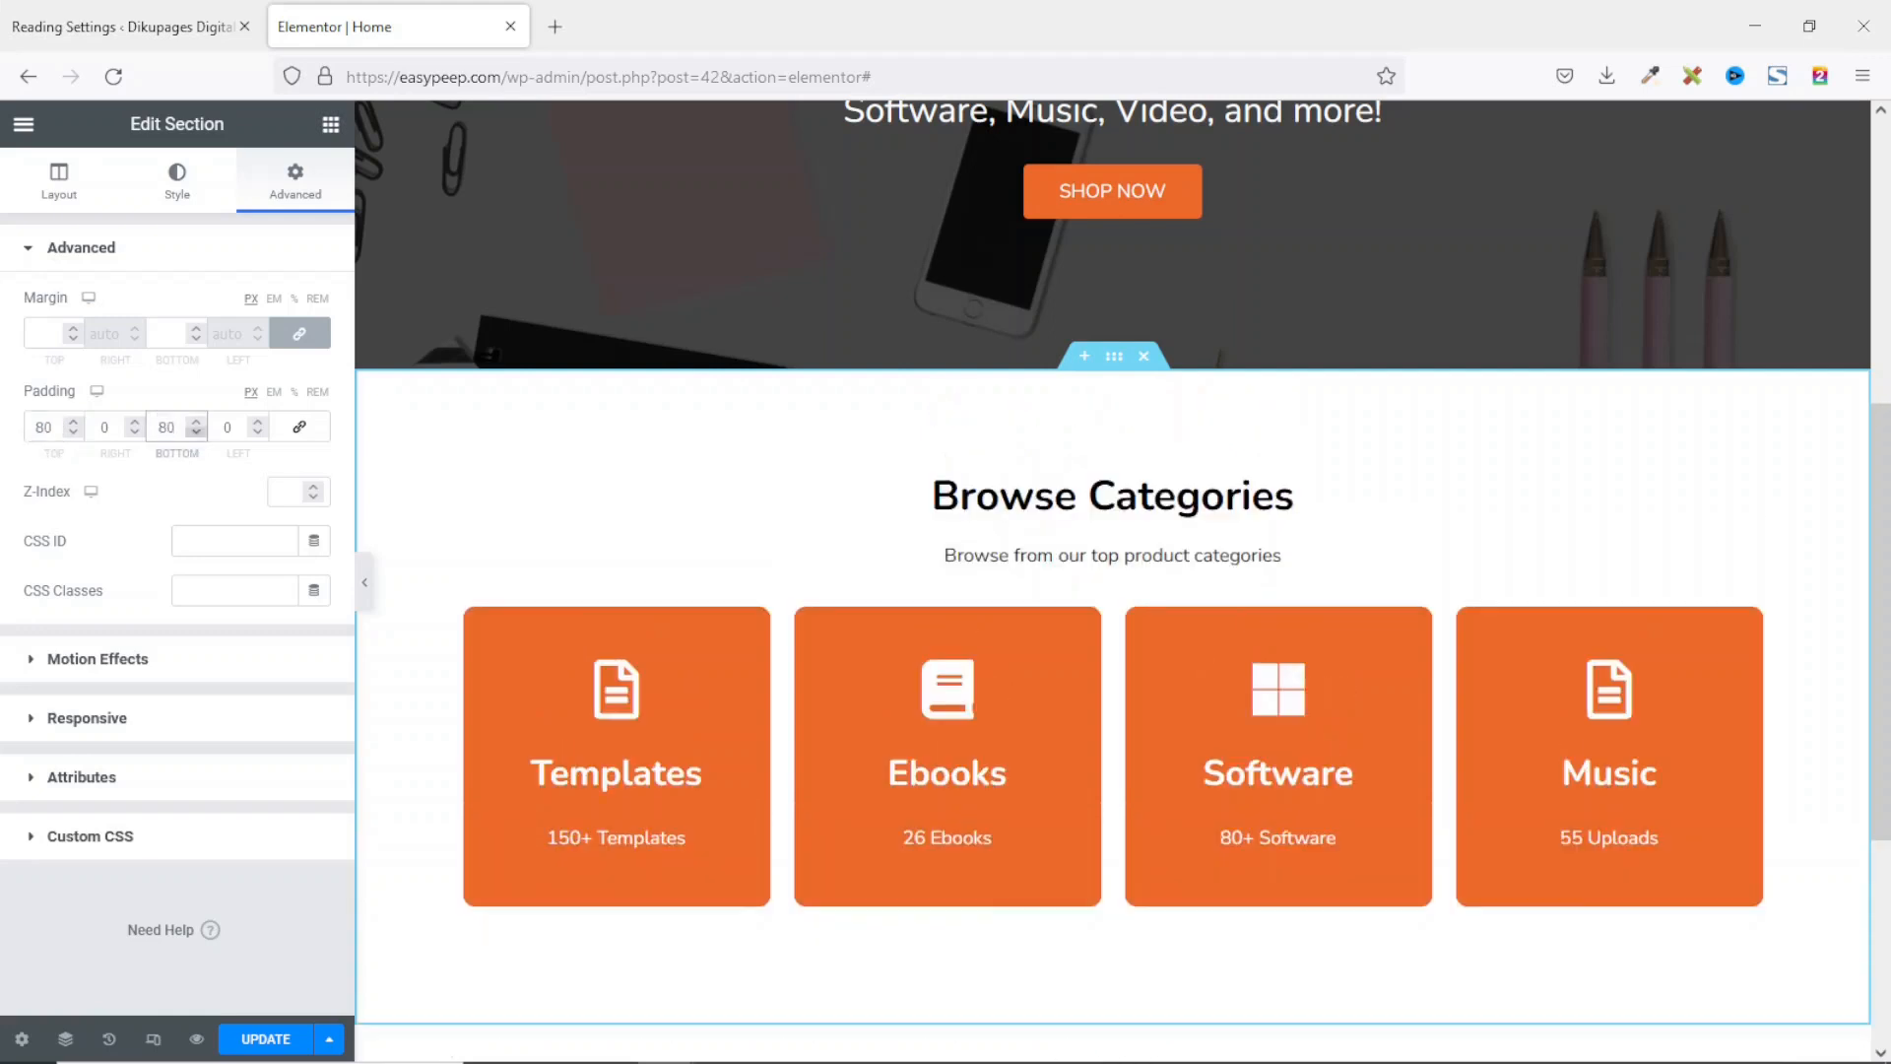
Step: Give the Browse Categories section a solid background using the global color Theme Color Palette 2
{"action": "scroll", "coordinate": [445, 603], "scroll_direction": "up", "scroll_amount": 1}
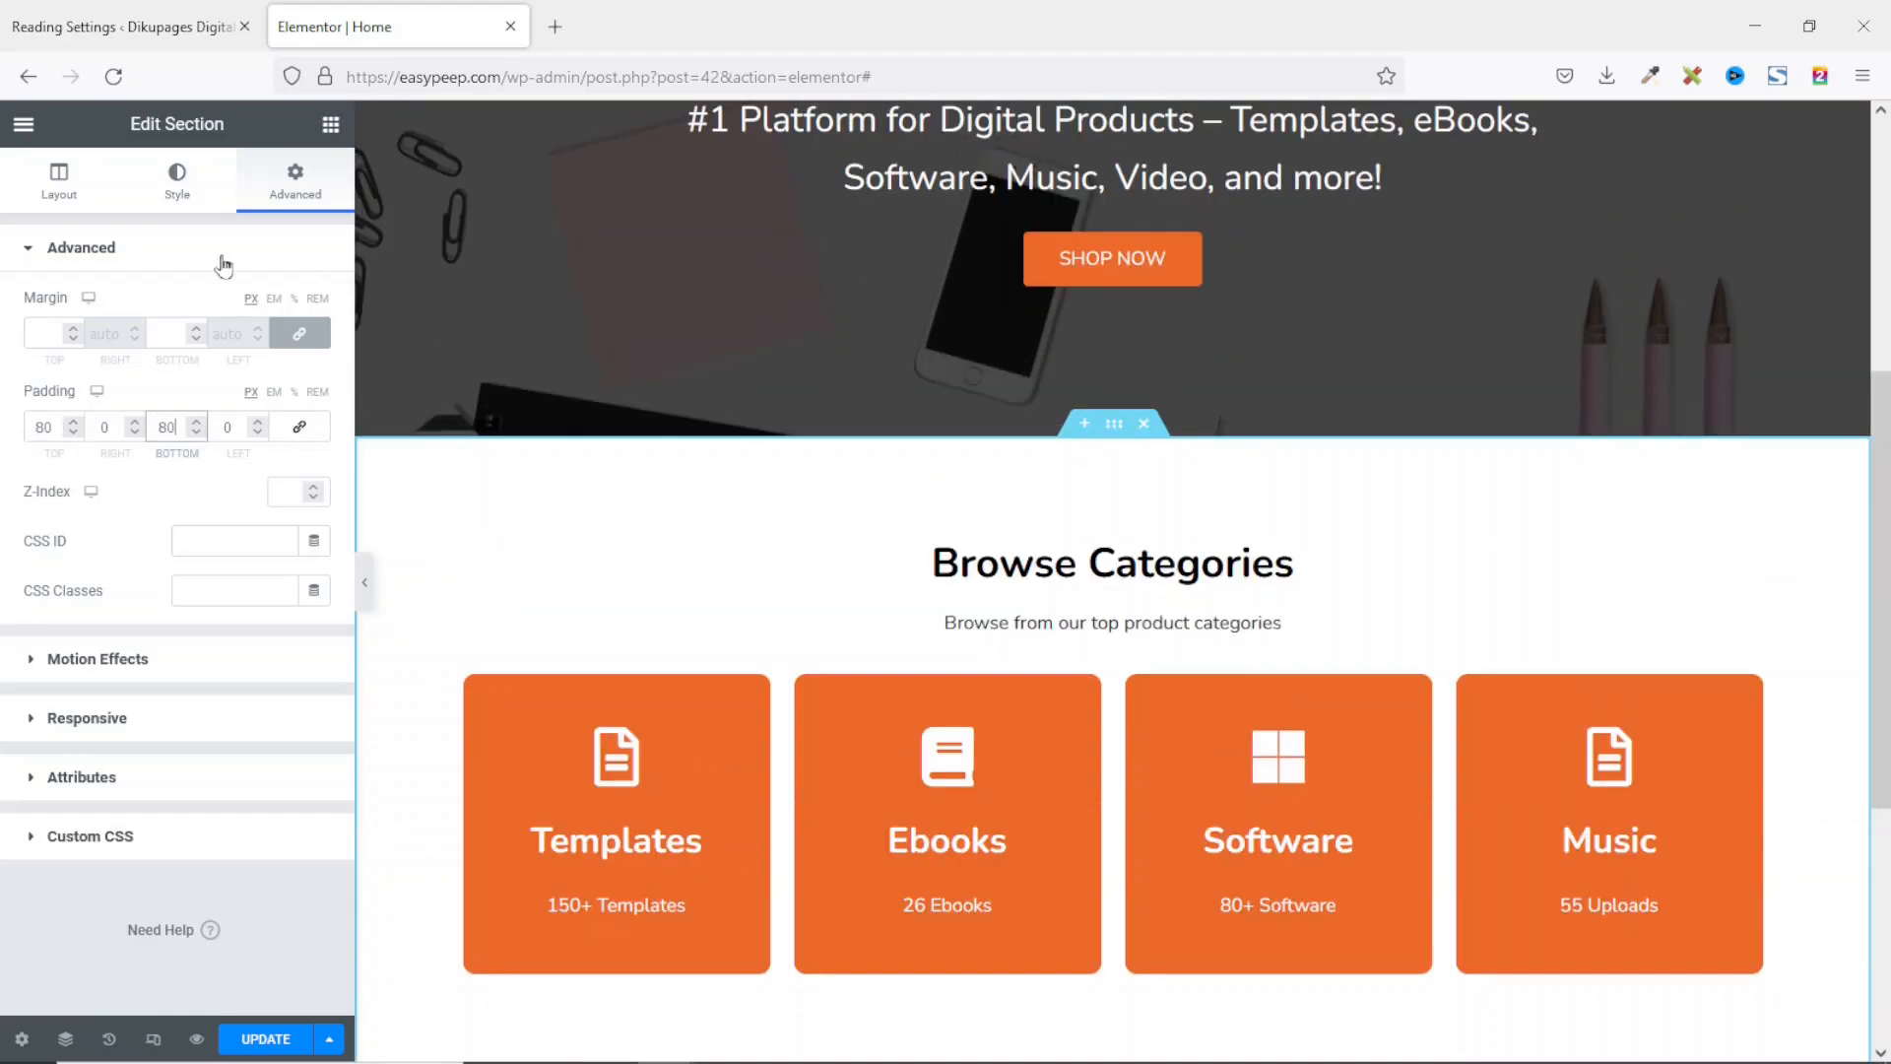
{"action": "left_click", "coordinate": [180, 182]}
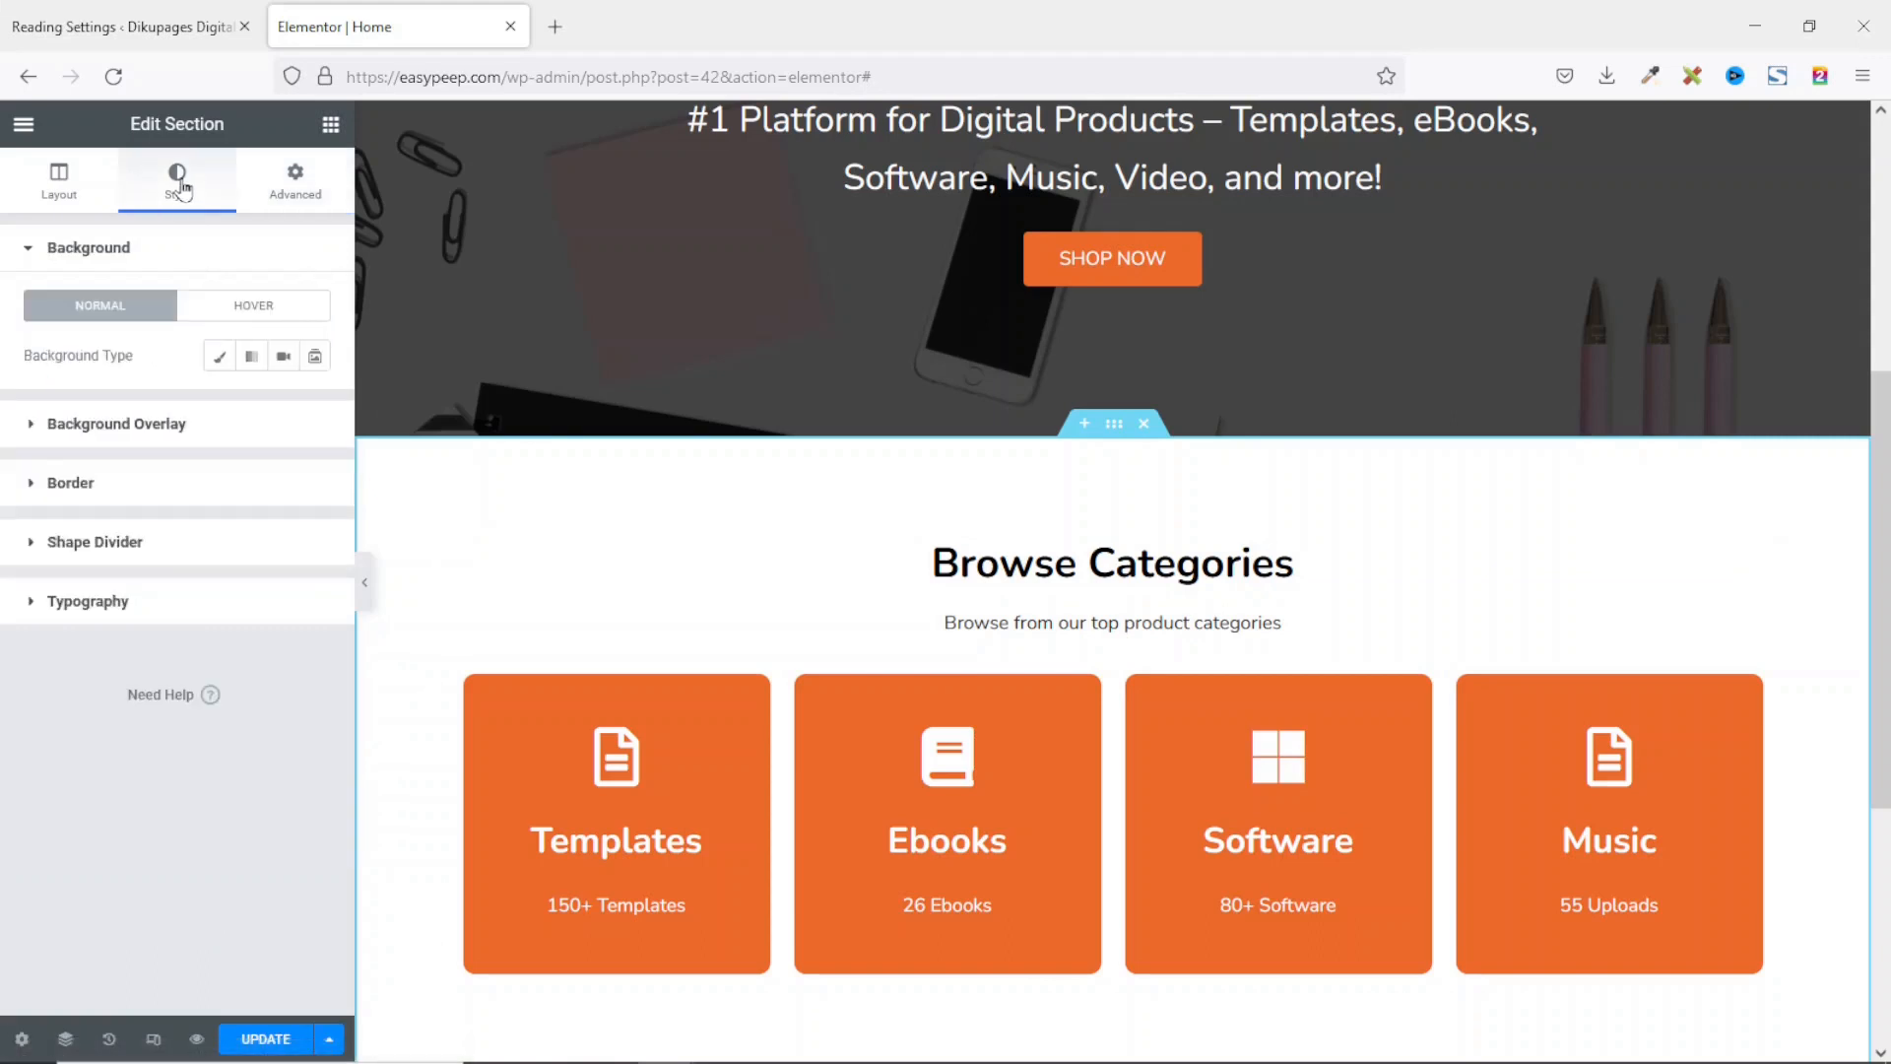
{"action": "left_click", "coordinate": [215, 358]}
{"action": "left_click", "coordinate": [282, 404]}
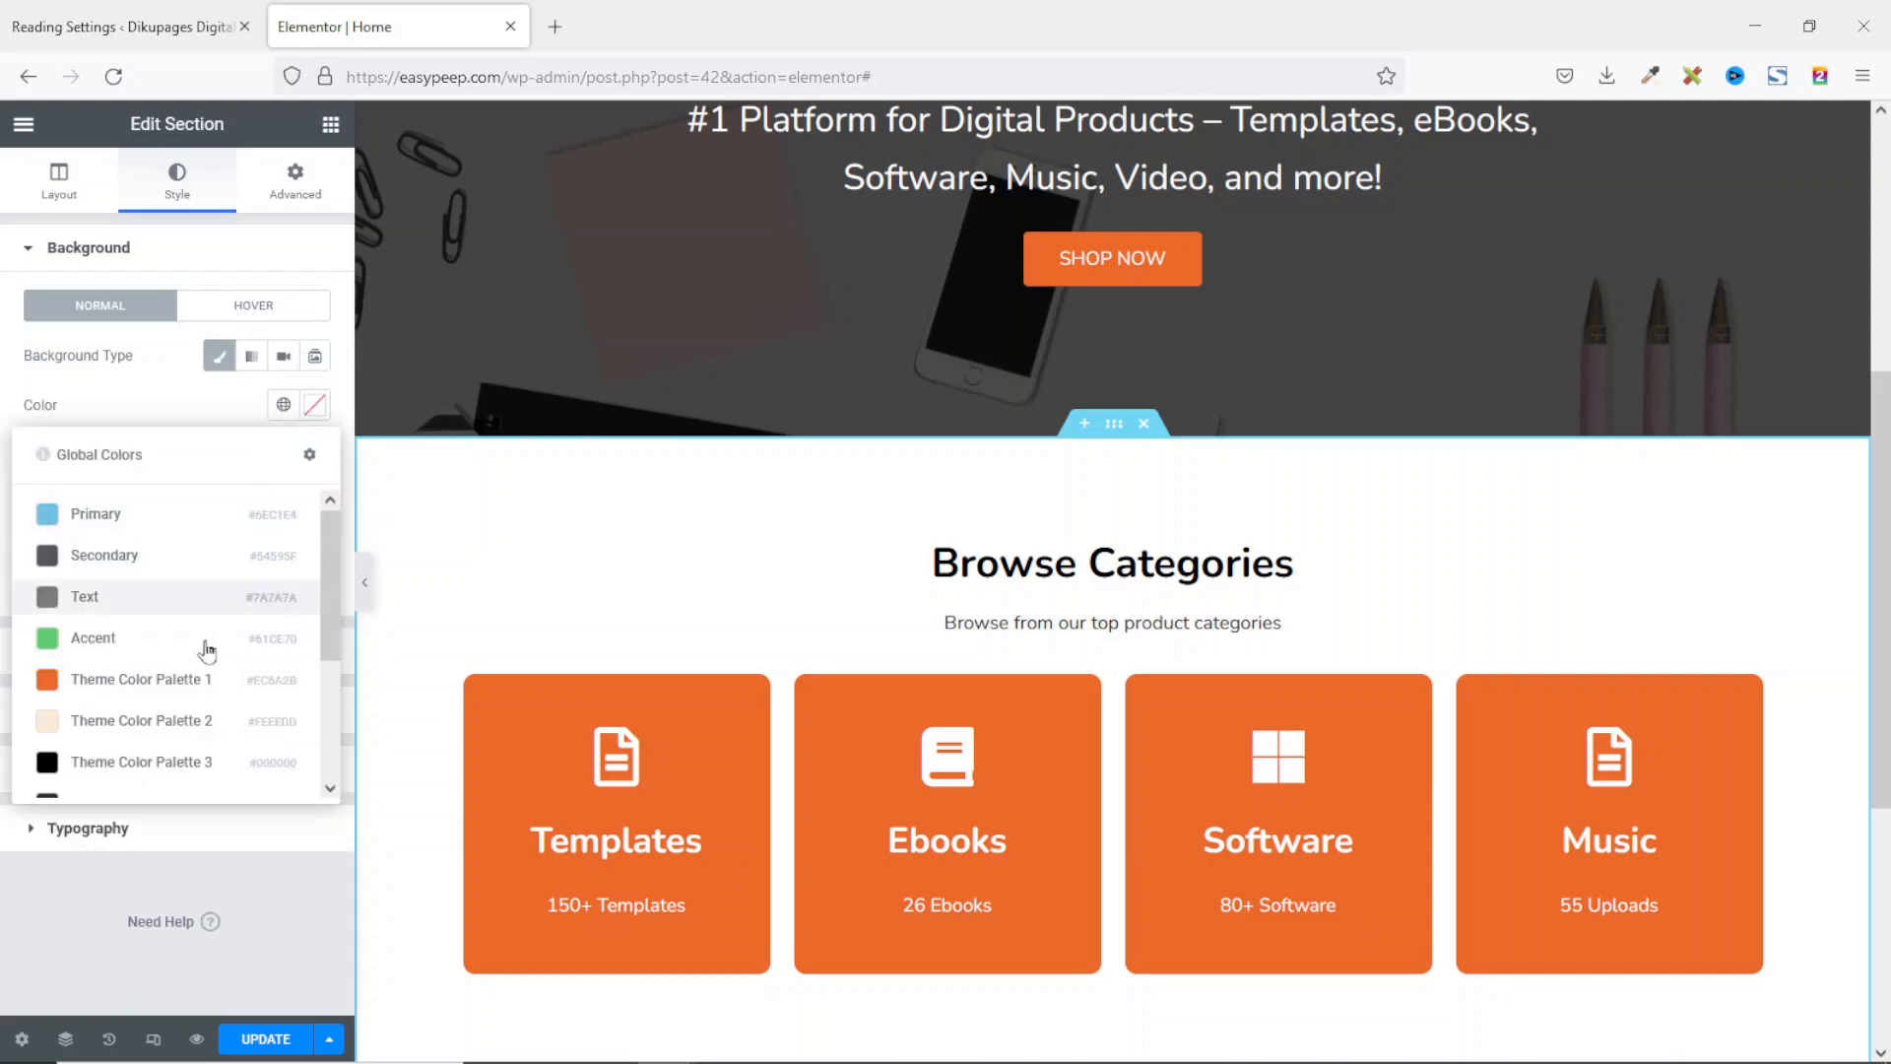
{"action": "left_click", "coordinate": [147, 722]}
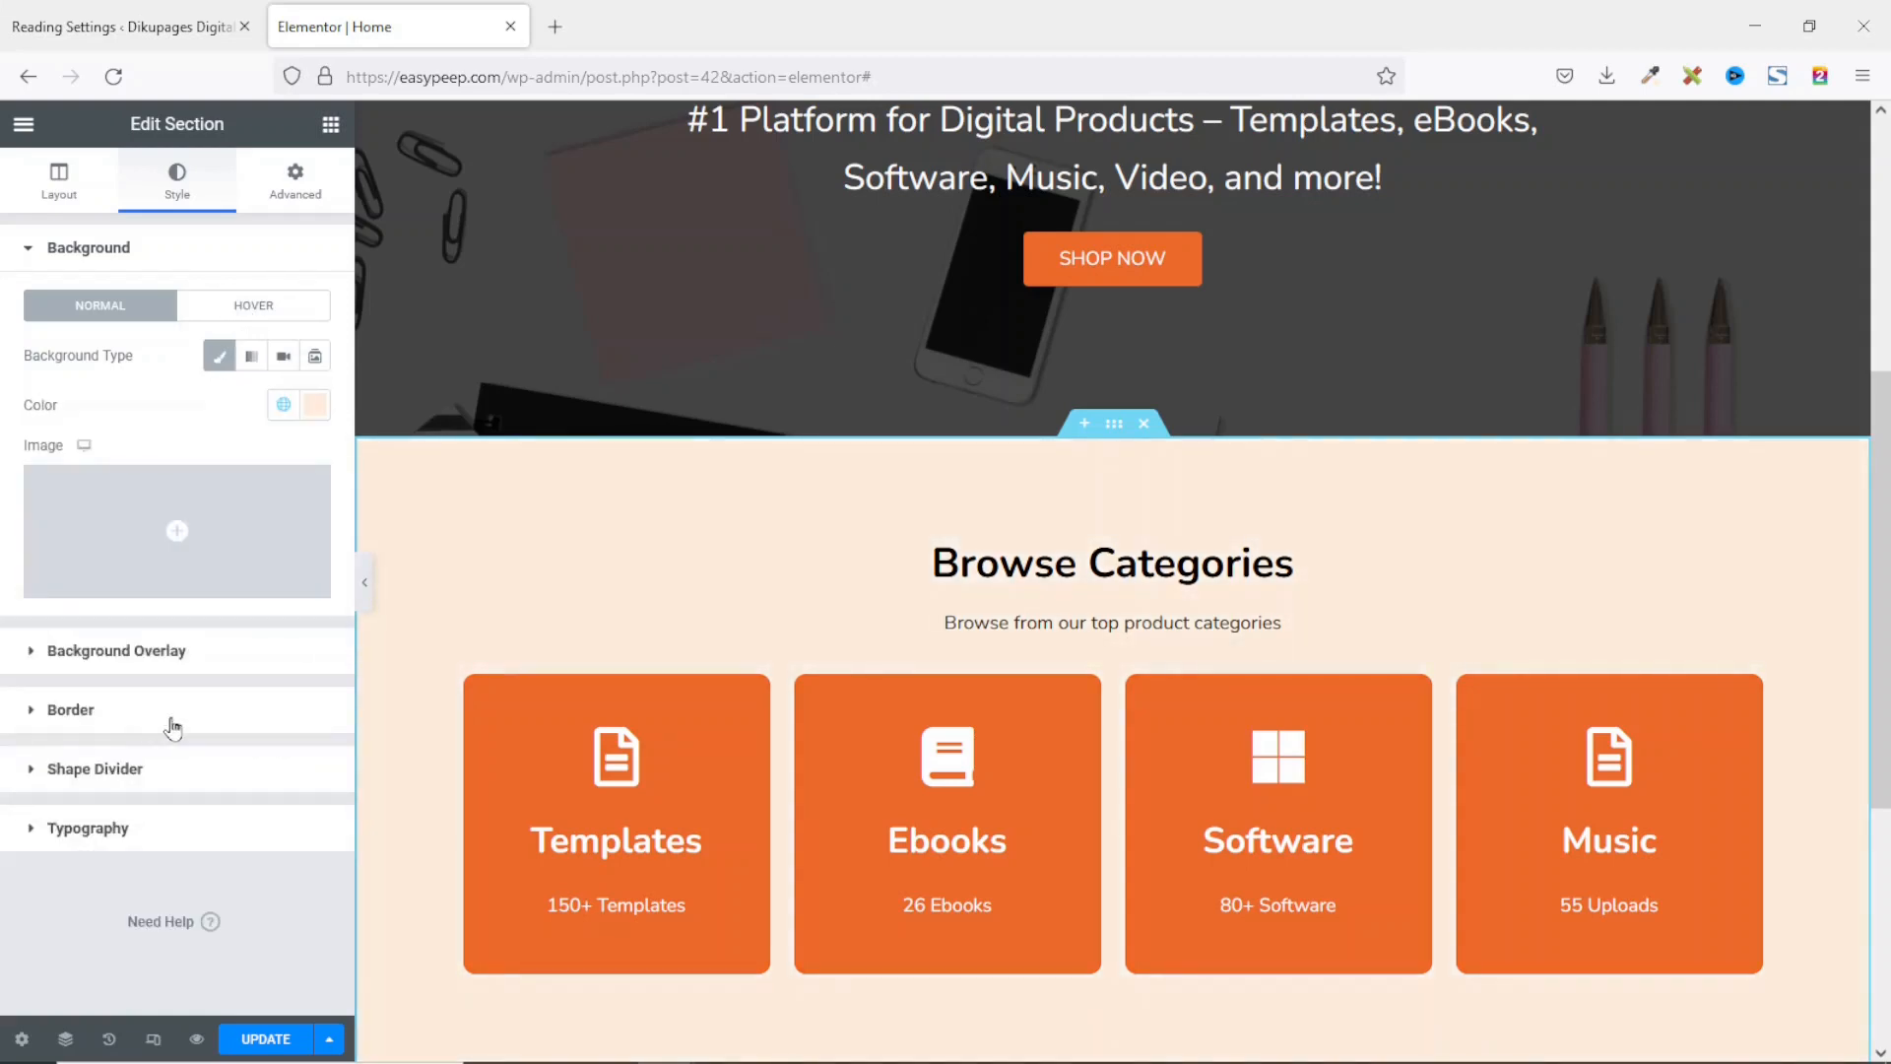
{"action": "scroll", "coordinate": [616, 676], "scroll_direction": "down", "scroll_amount": 4}
{"action": "scroll", "coordinate": [616, 676], "scroll_direction": "up", "scroll_amount": 5}
{"action": "scroll", "coordinate": [724, 663], "scroll_direction": "down", "scroll_amount": 2}
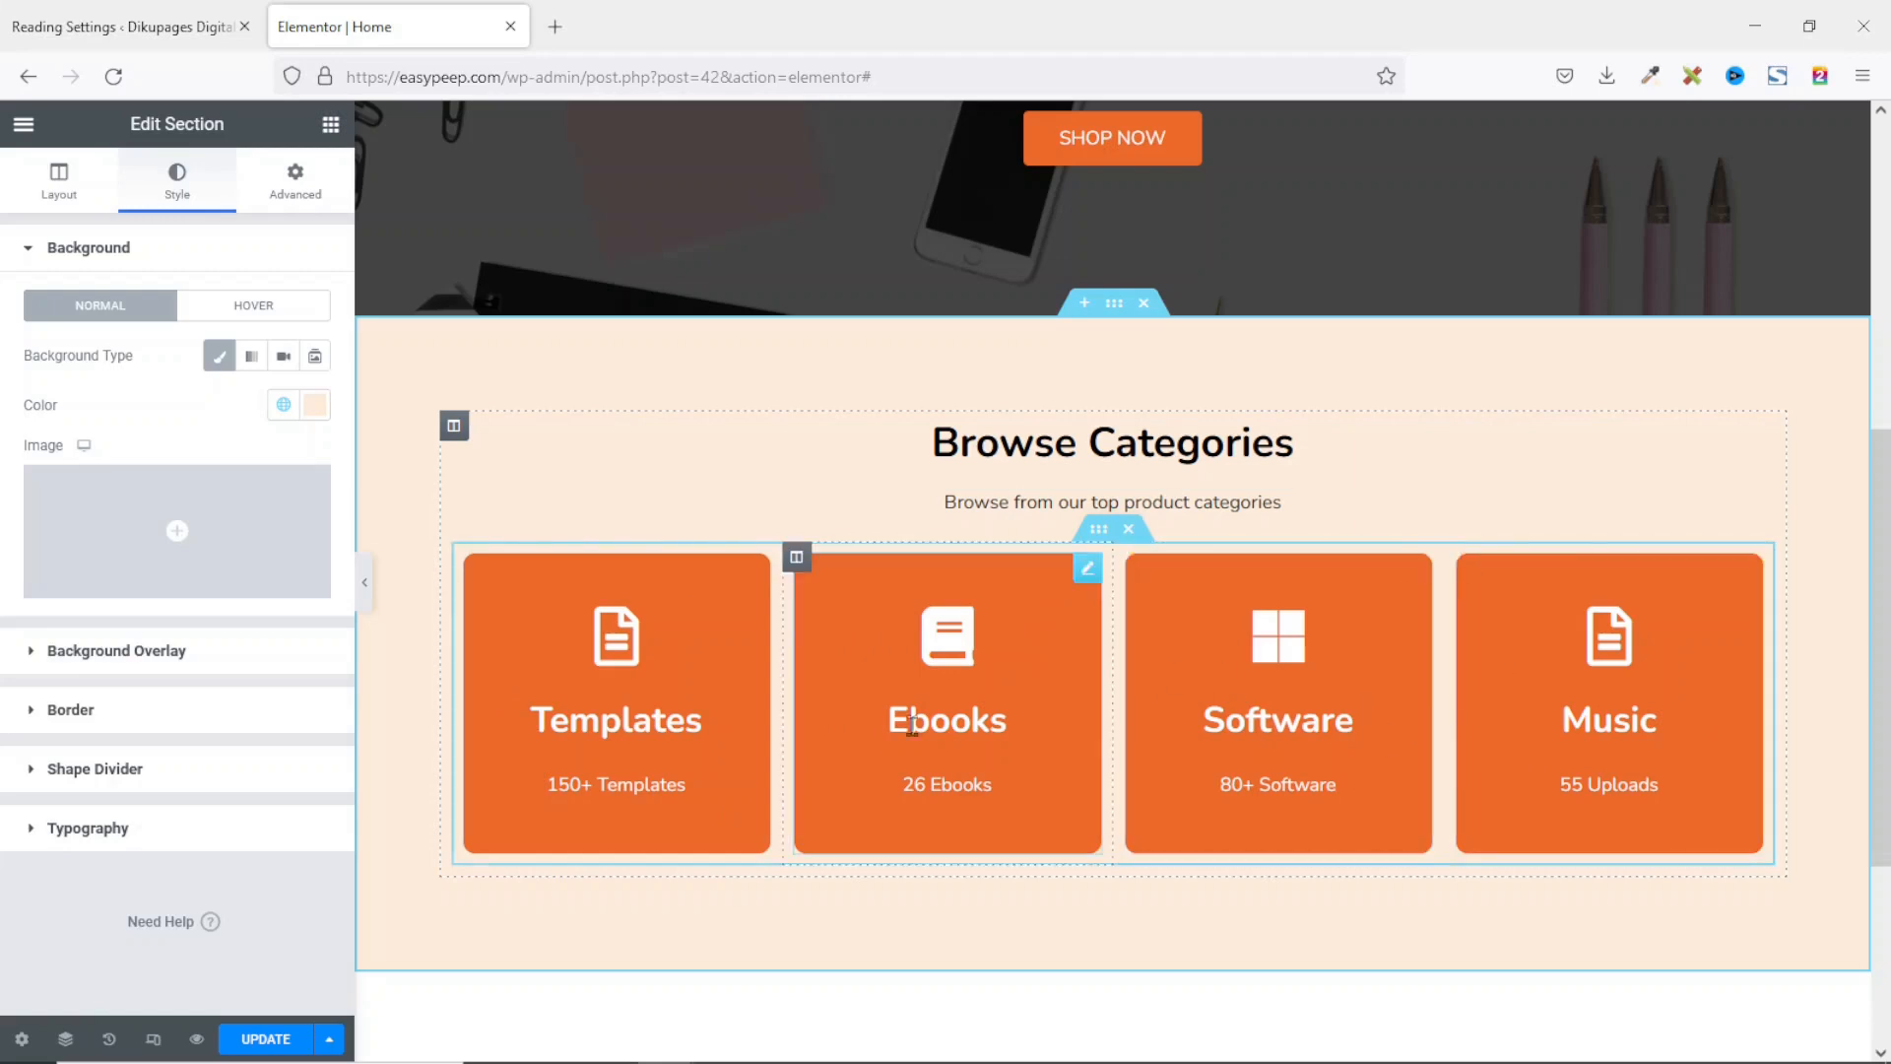
Step: Open the product categories list in the WordPress dashboard and copy the Templates category's page link
{"action": "left_click", "coordinate": [143, 44]}
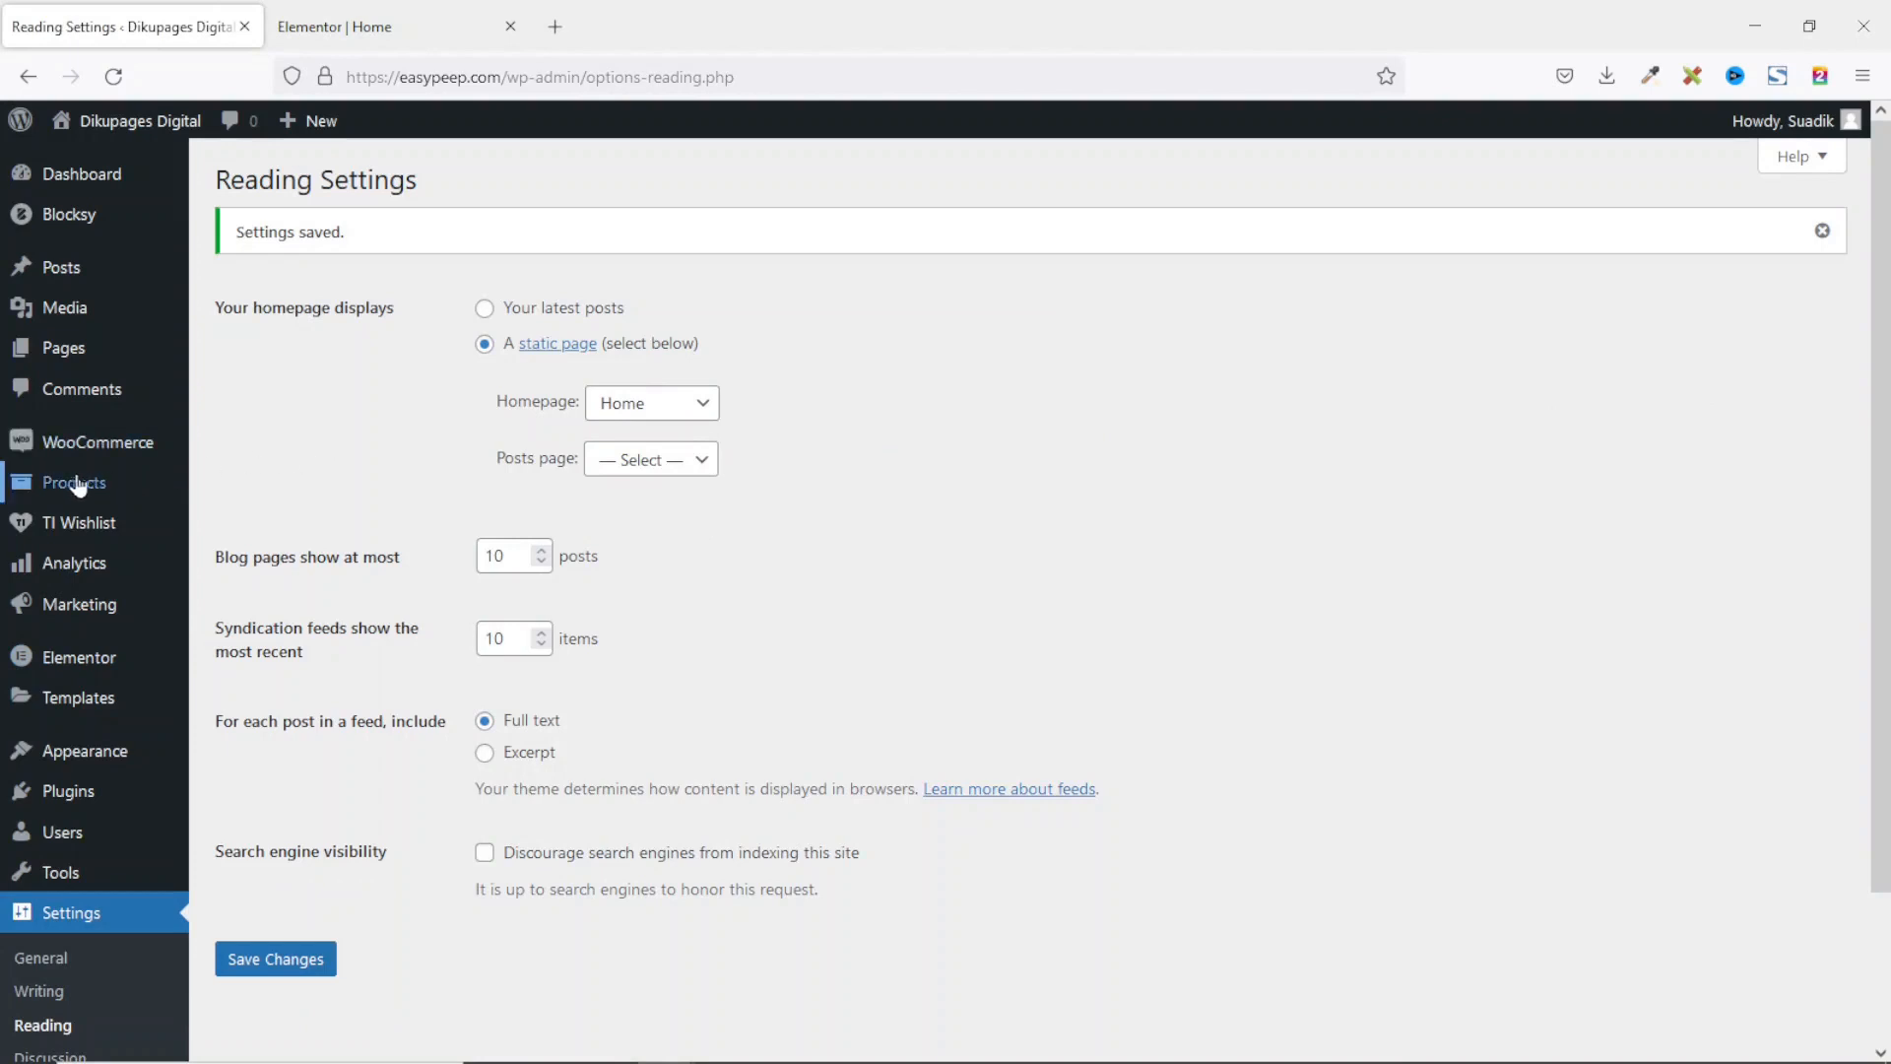
{"action": "mouse_move", "coordinate": [60, 484]}
{"action": "left_click", "coordinate": [259, 565]}
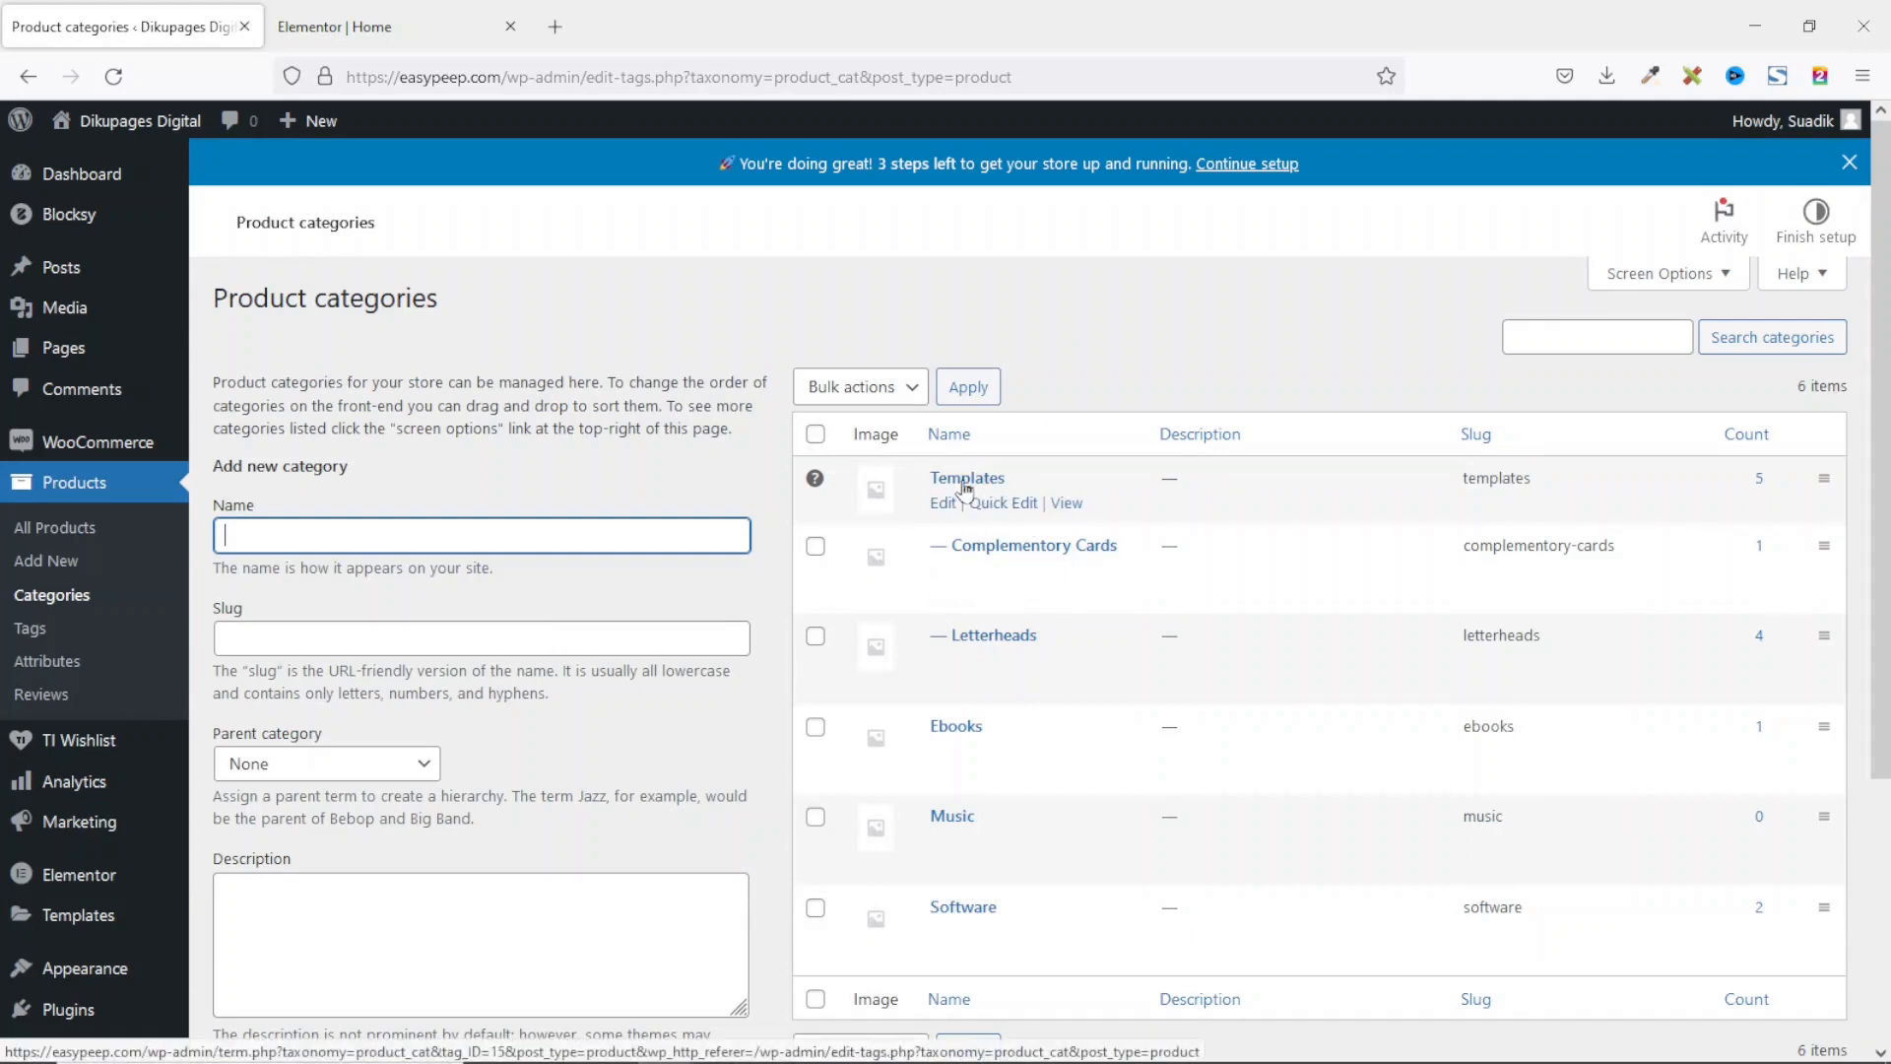
{"action": "left_click", "coordinate": [1067, 505]}
{"action": "right_click", "coordinate": [1069, 510]}
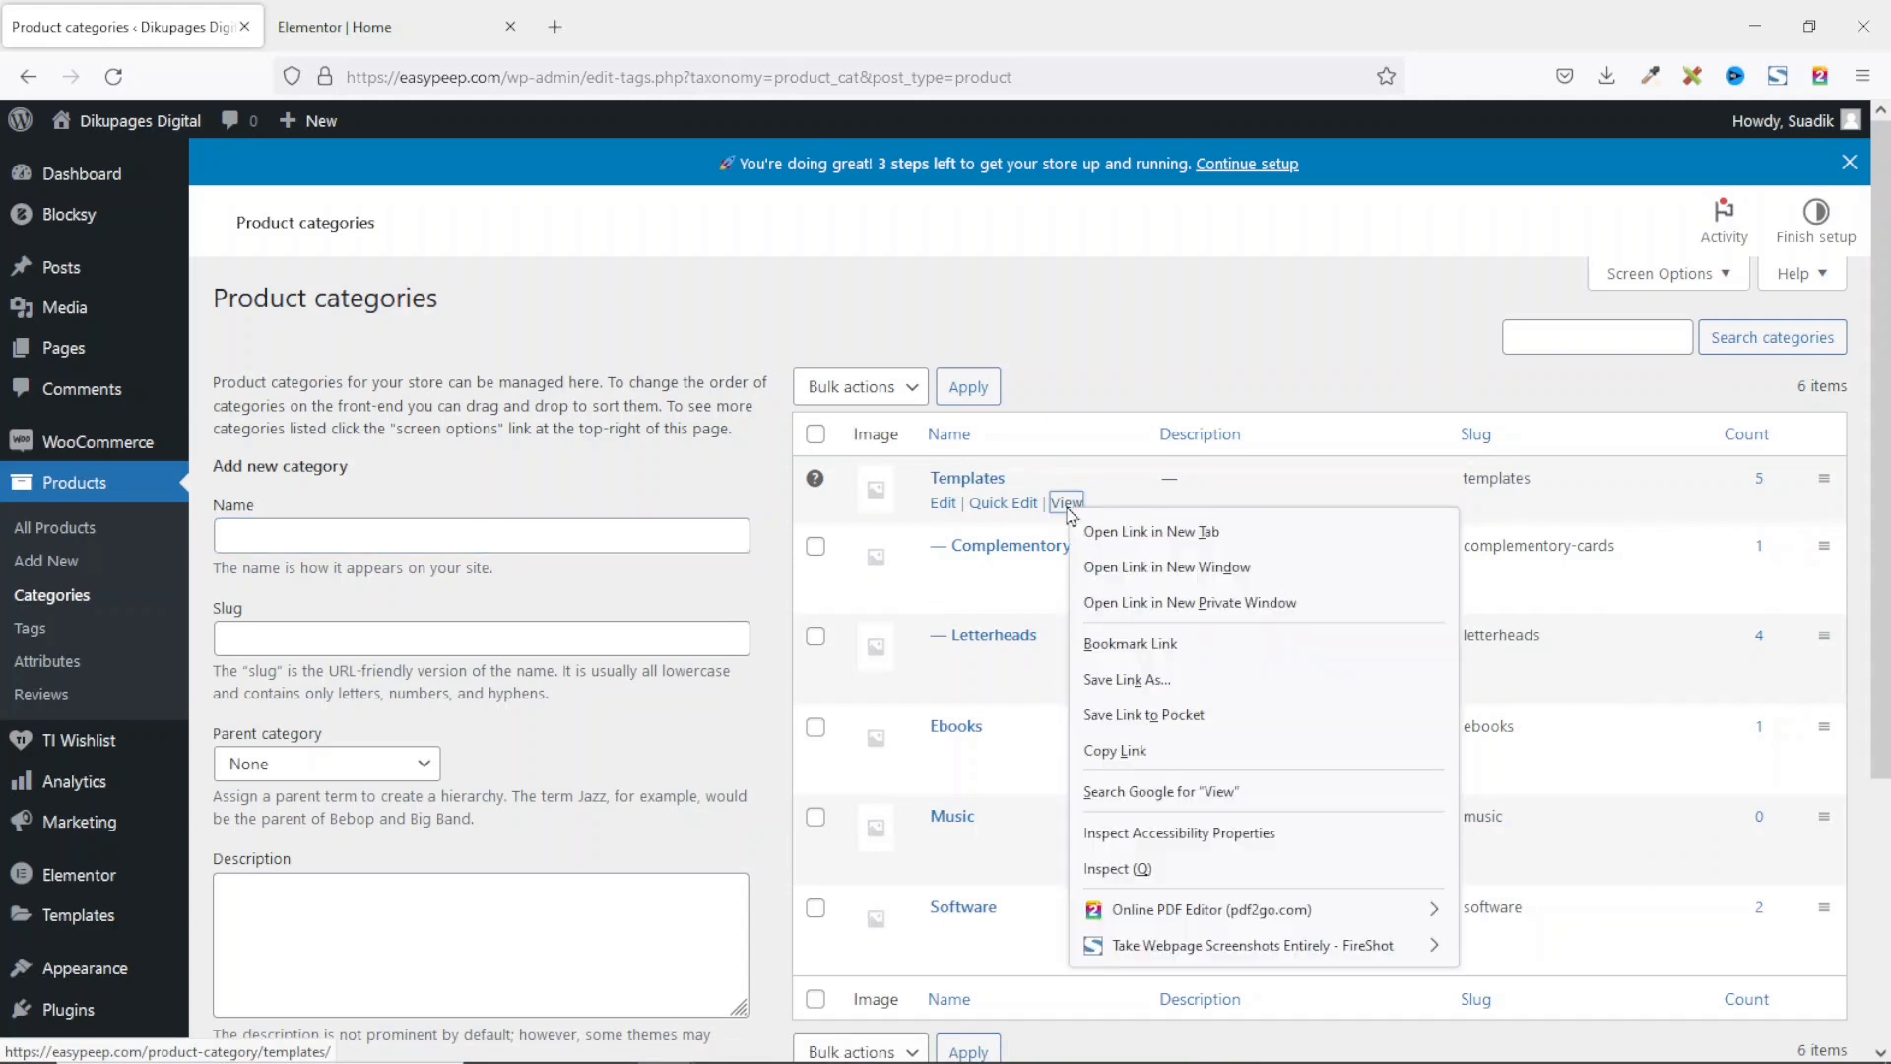
{"action": "left_click", "coordinate": [1163, 758]}
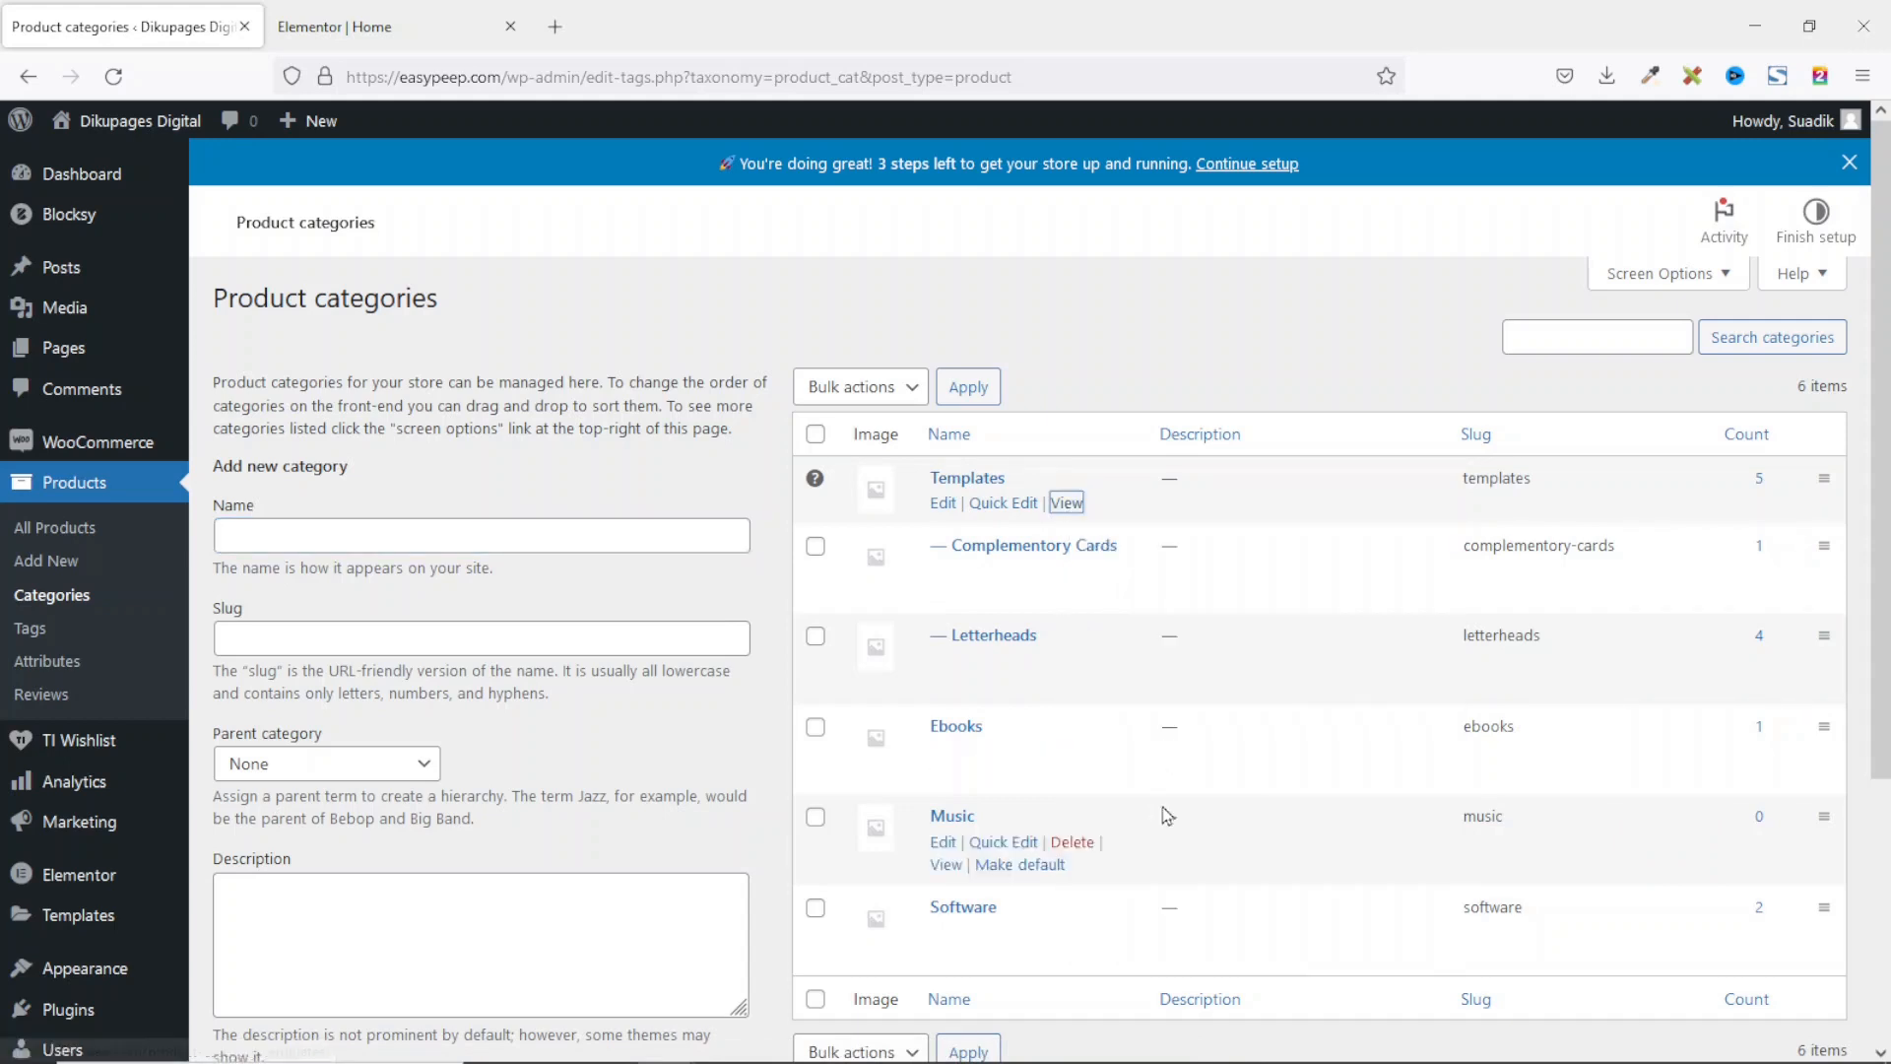
Step: Back in the Elementor page editor, paste the copied Templates category URL as the link of the Templates icon box
{"action": "left_click", "coordinate": [357, 31]}
{"action": "left_click_drag", "start_coordinate": [631, 707], "coordinate": [626, 686]}
{"action": "left_click", "coordinate": [636, 669]}
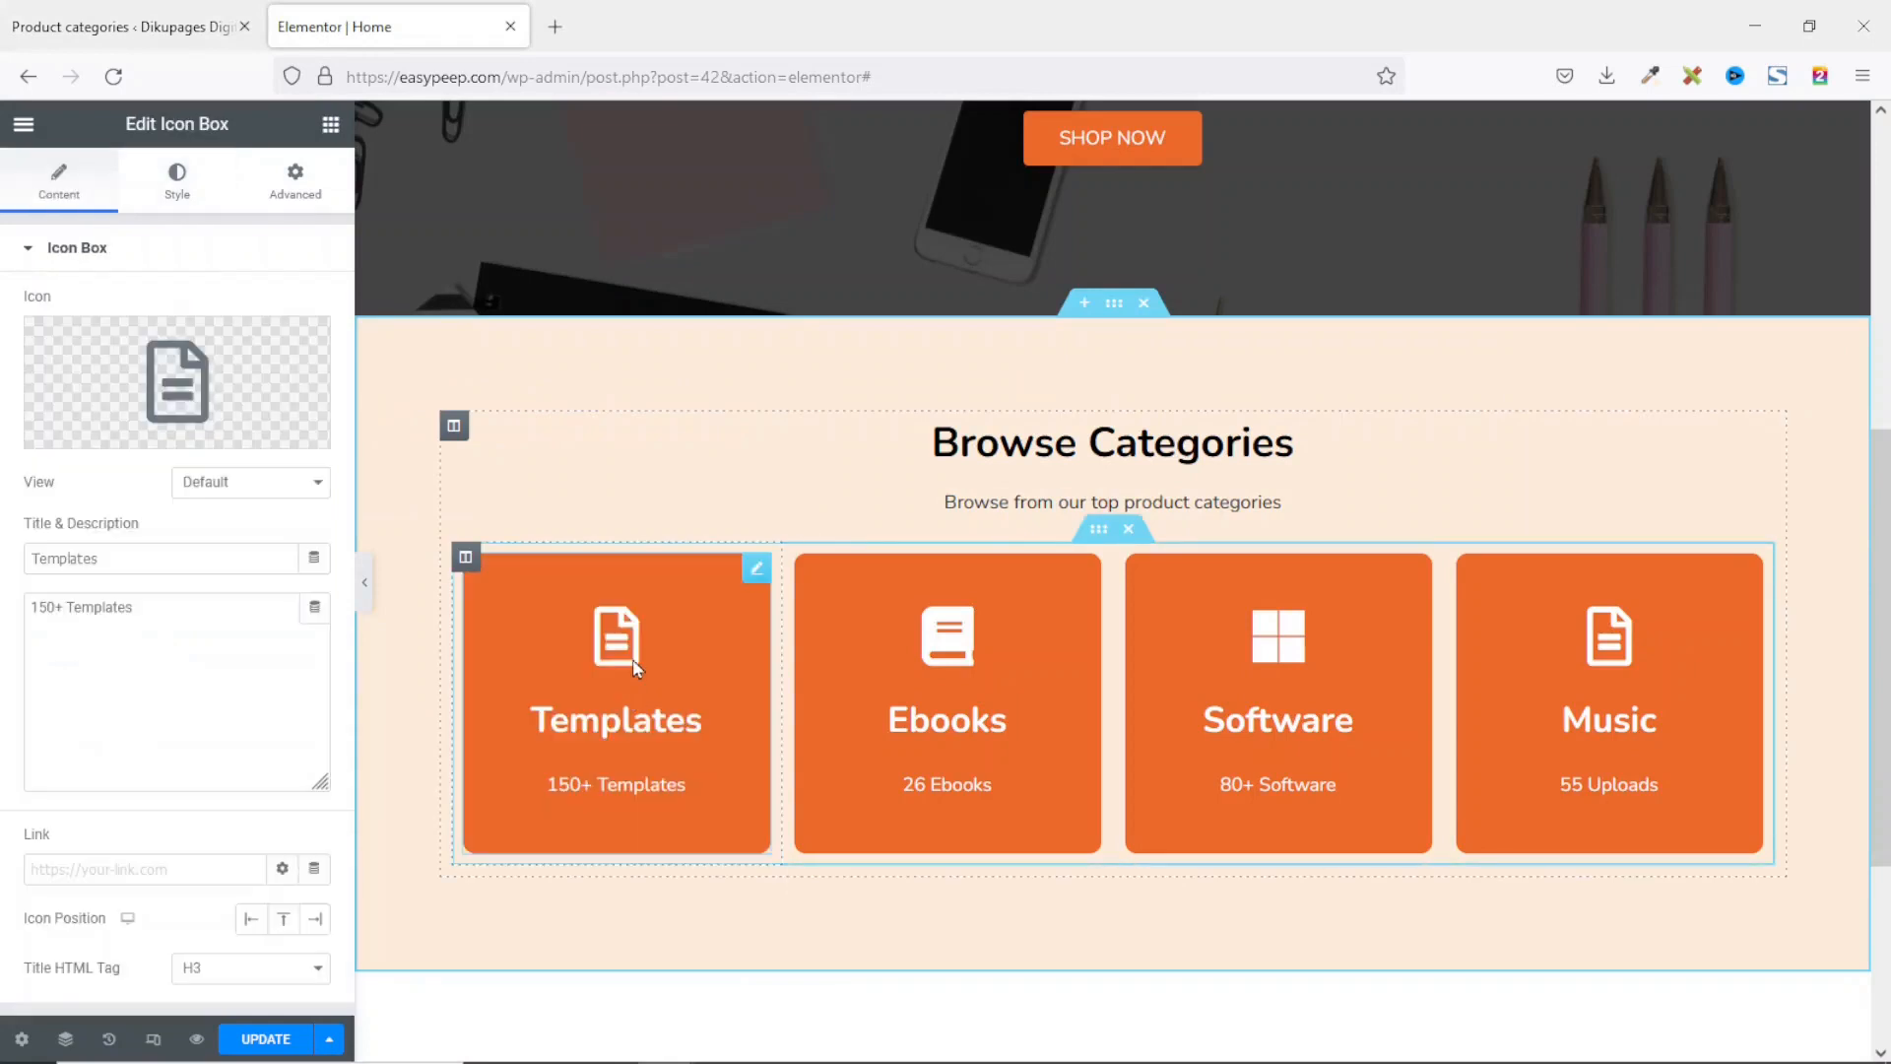
{"action": "left_click", "coordinate": [83, 862]}
{"action": "key", "text": "ctrl+v"}
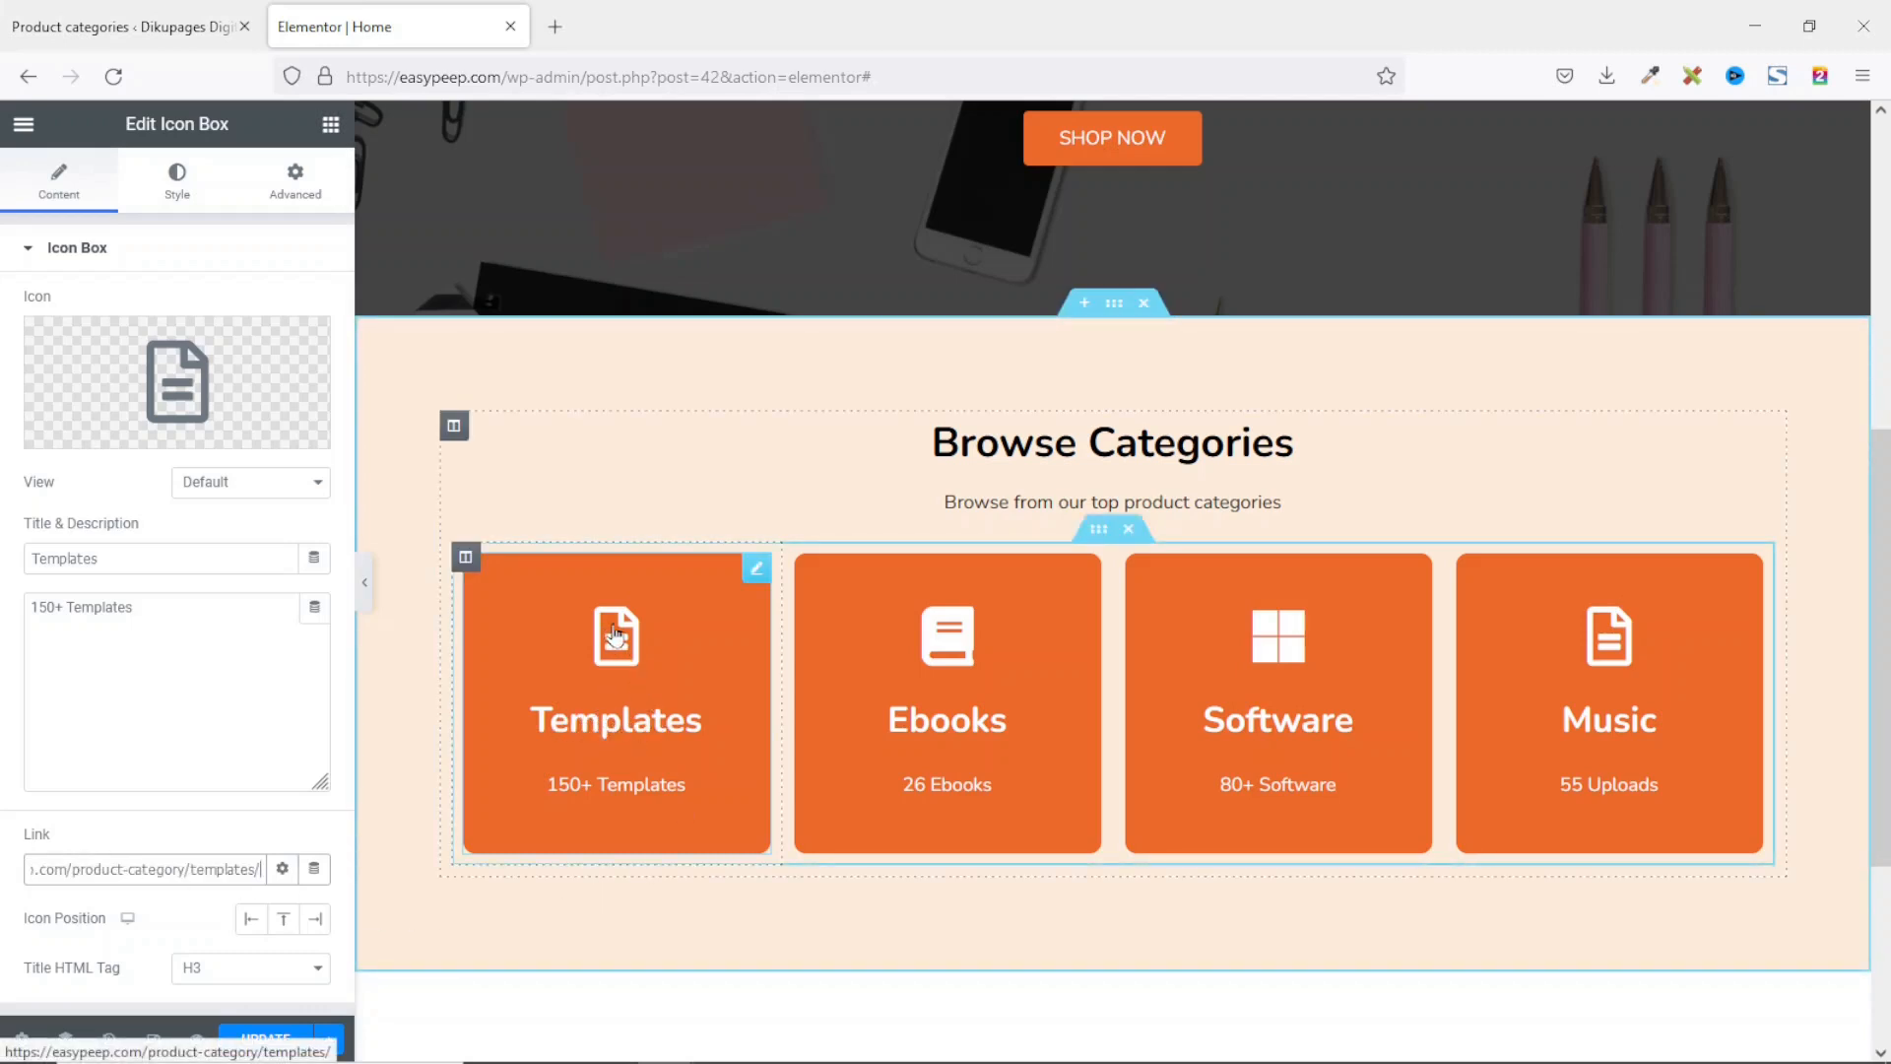
Step: Link the Ebooks icon box to the Ebooks category page, using the URL copied from the product categories list
{"action": "left_click", "coordinate": [1003, 635]}
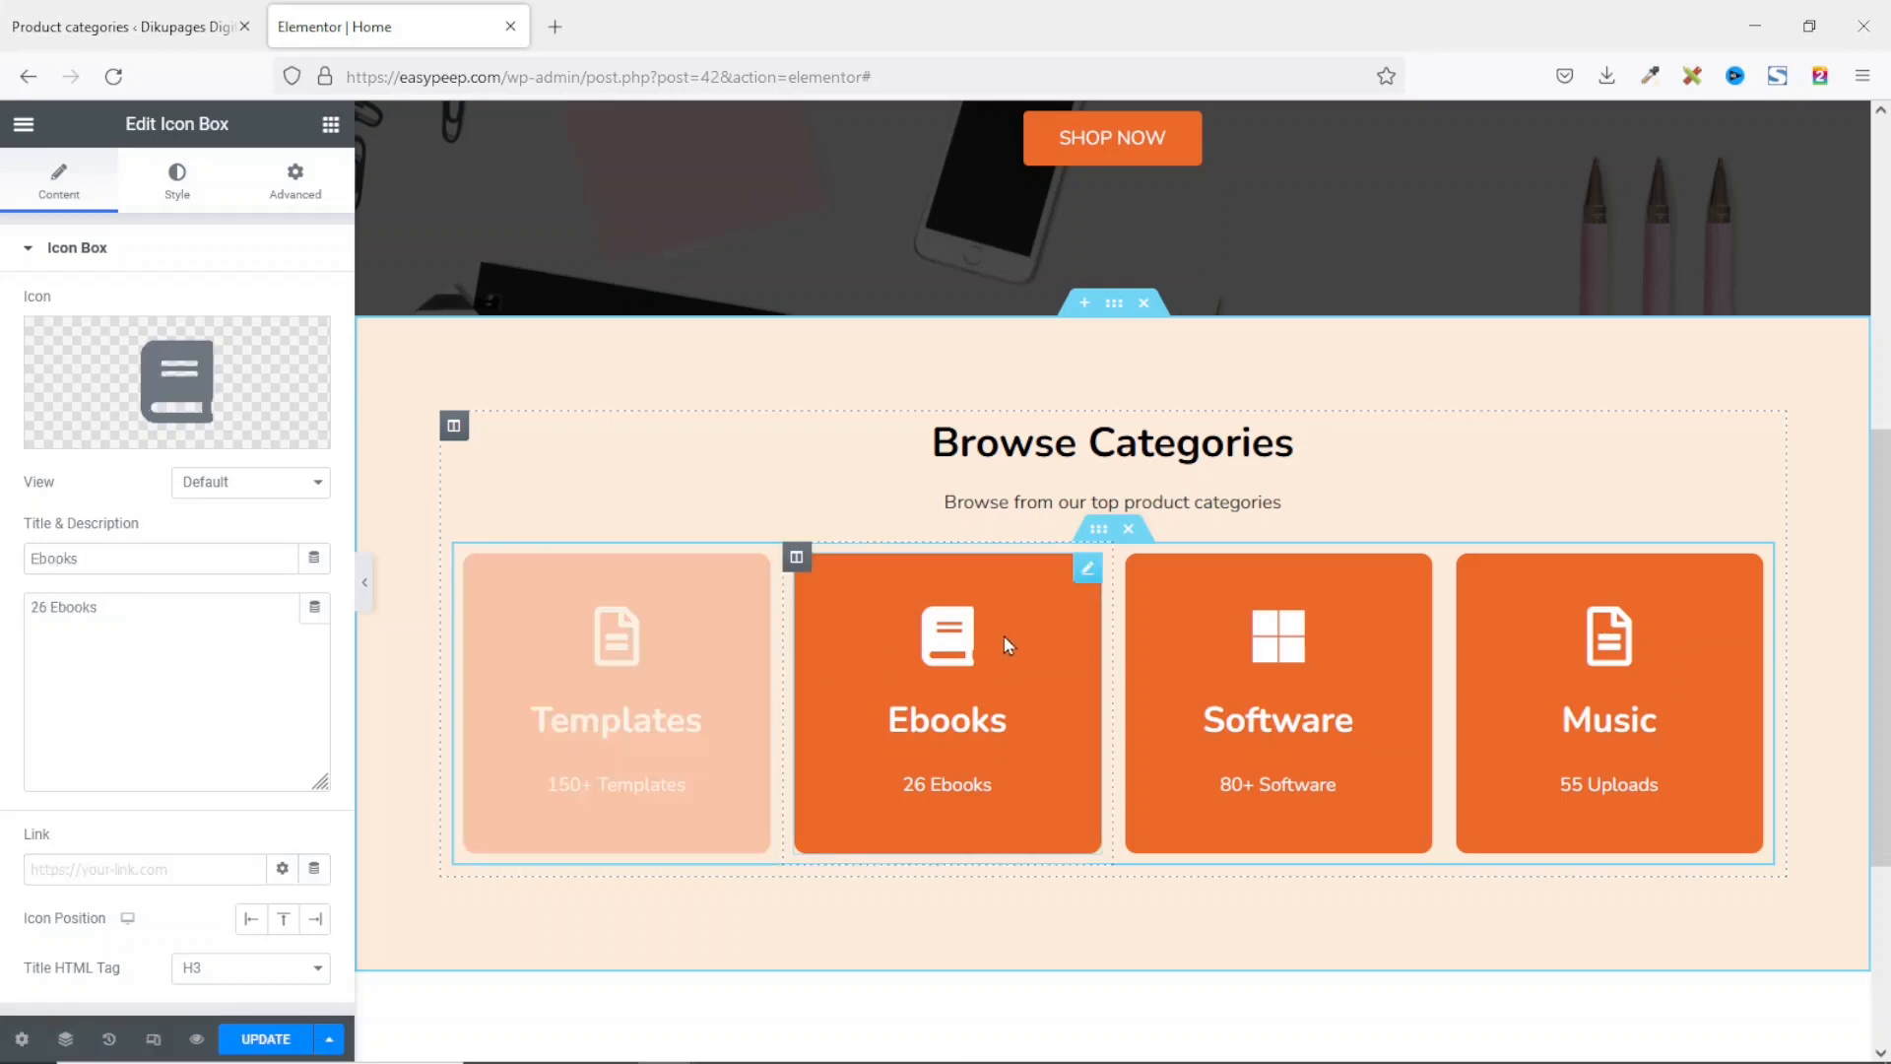
{"action": "left_click", "coordinate": [115, 30]}
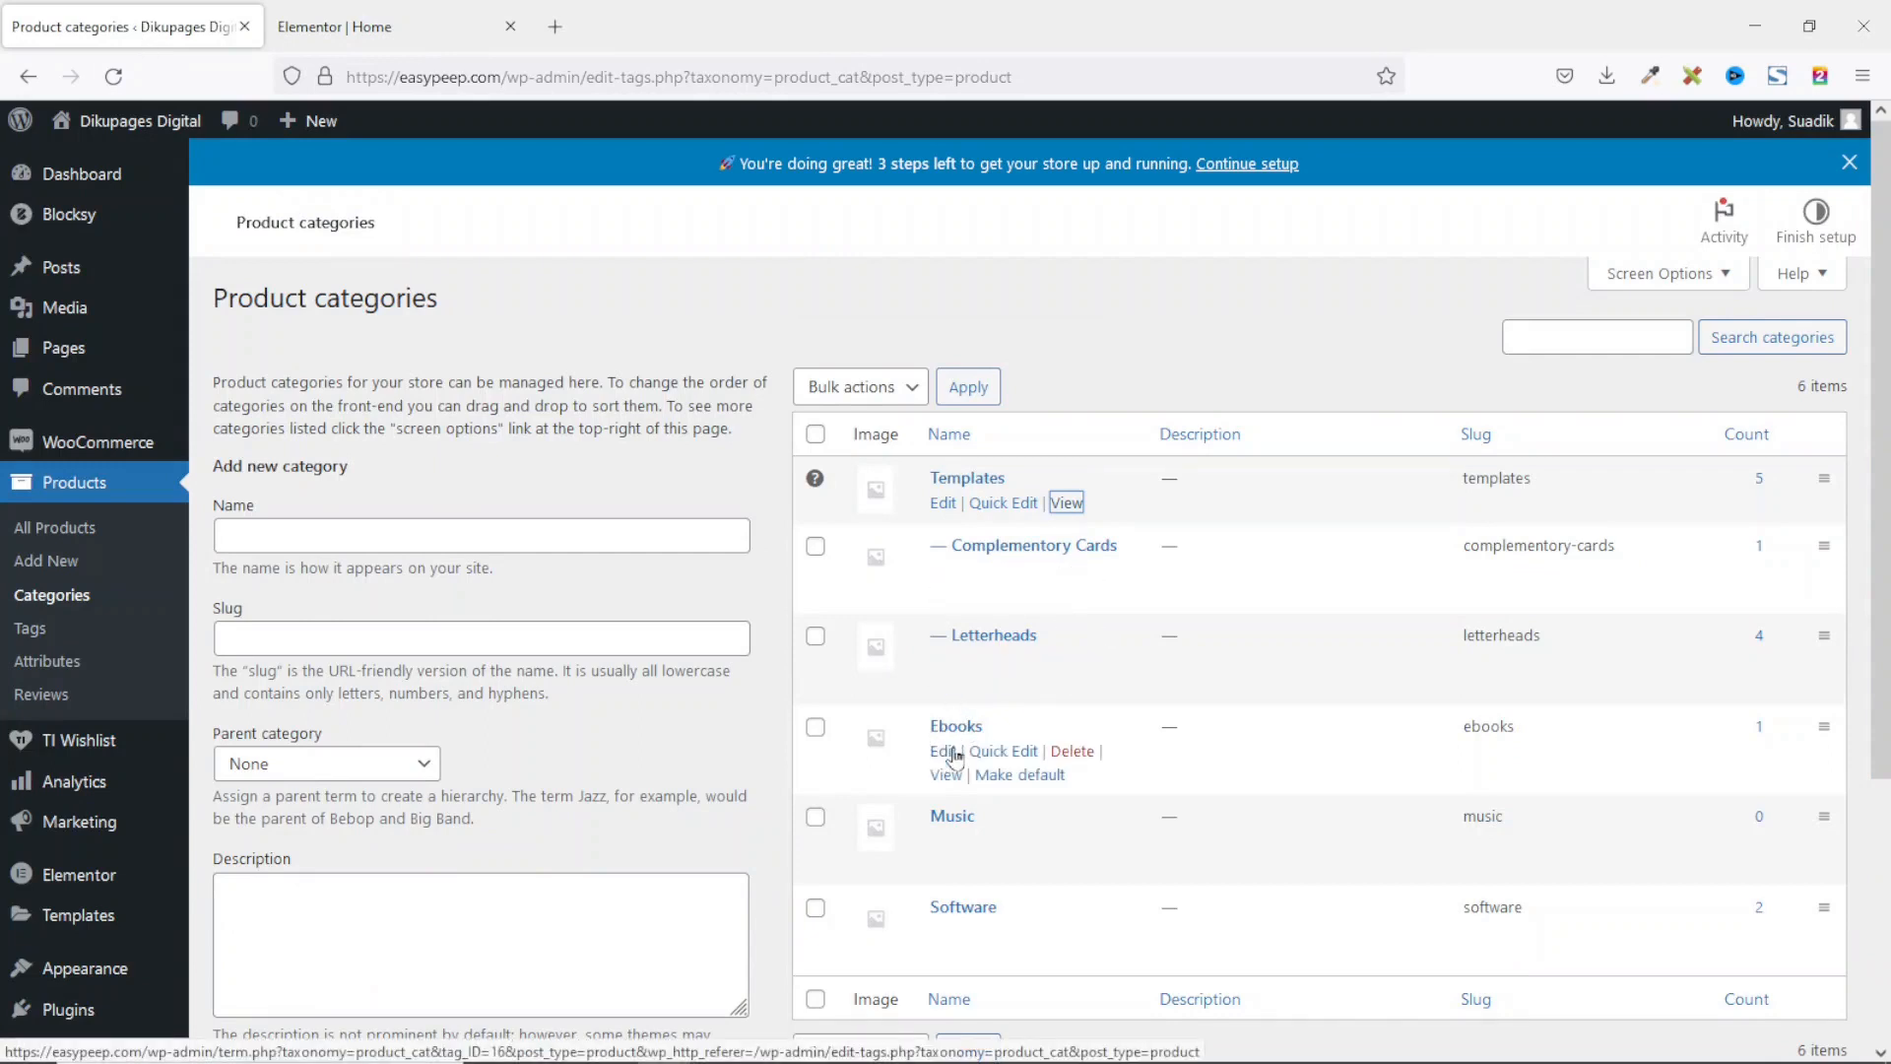
{"action": "right_click", "coordinate": [947, 778]}
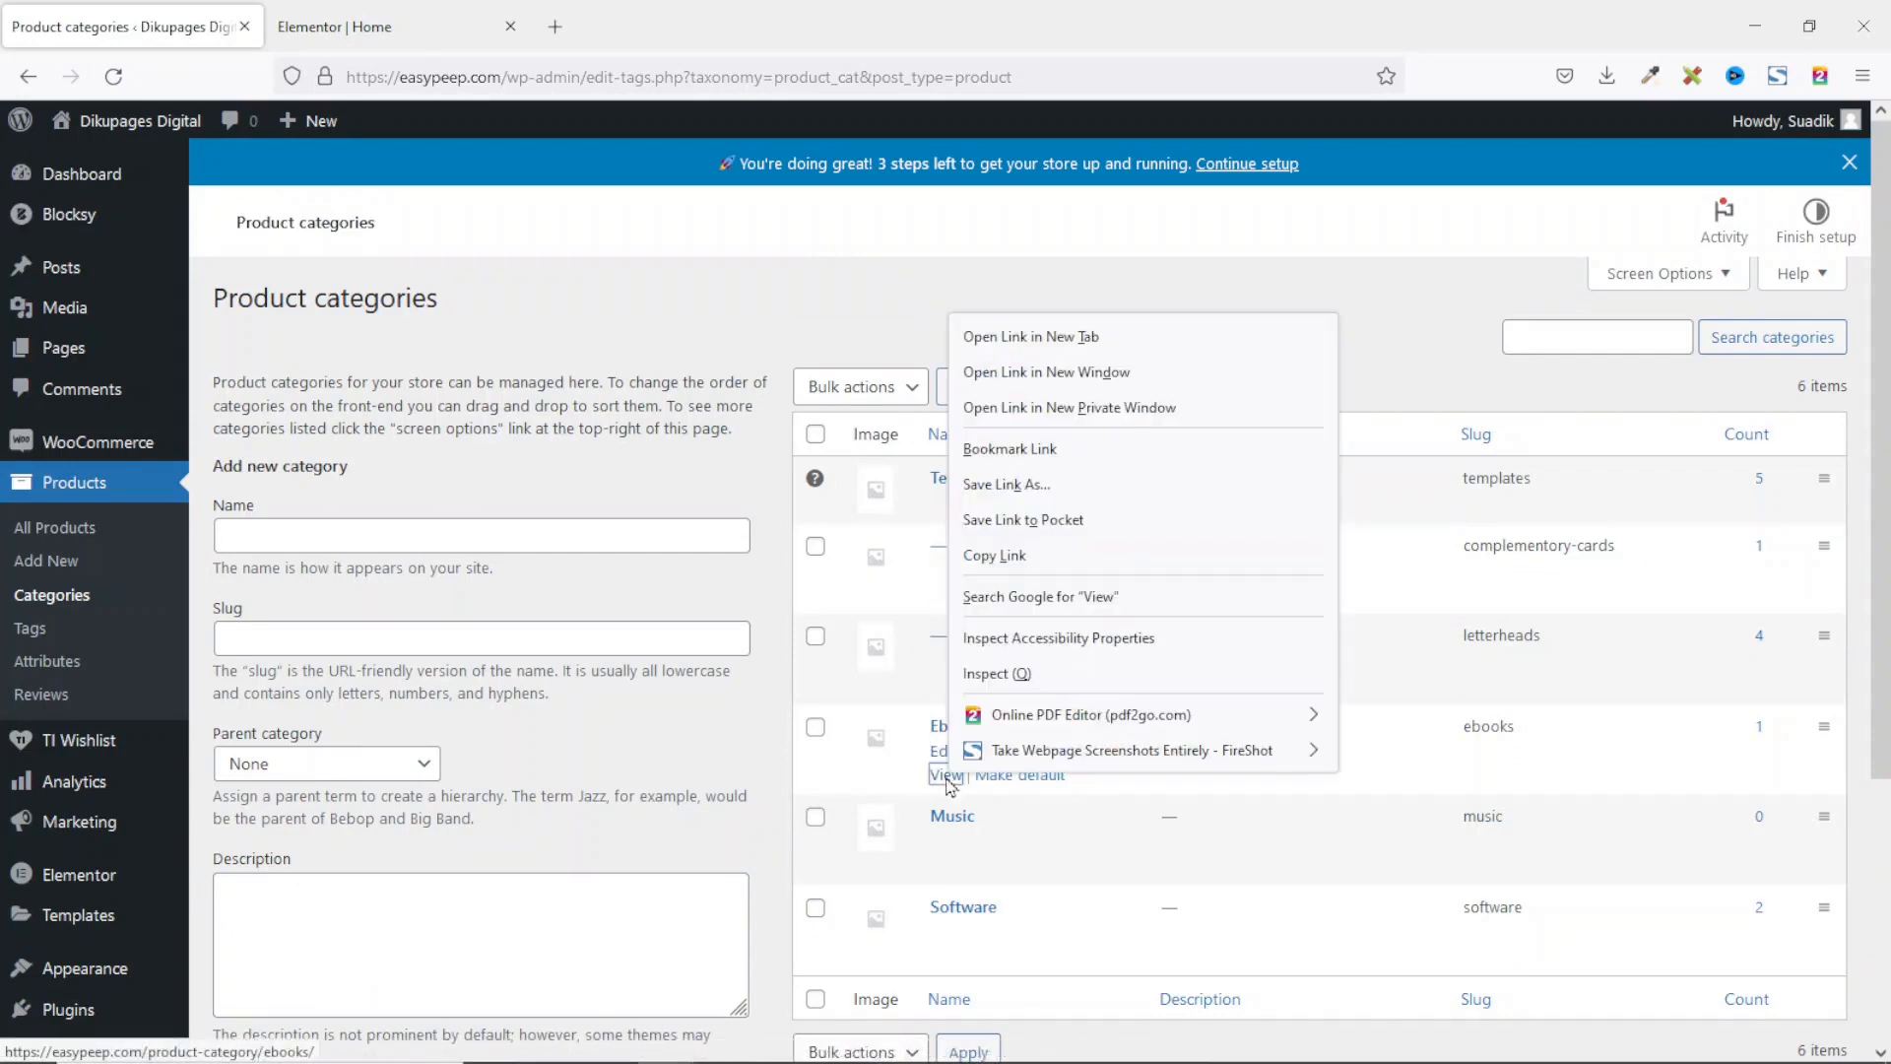
{"action": "left_click", "coordinate": [1014, 557]}
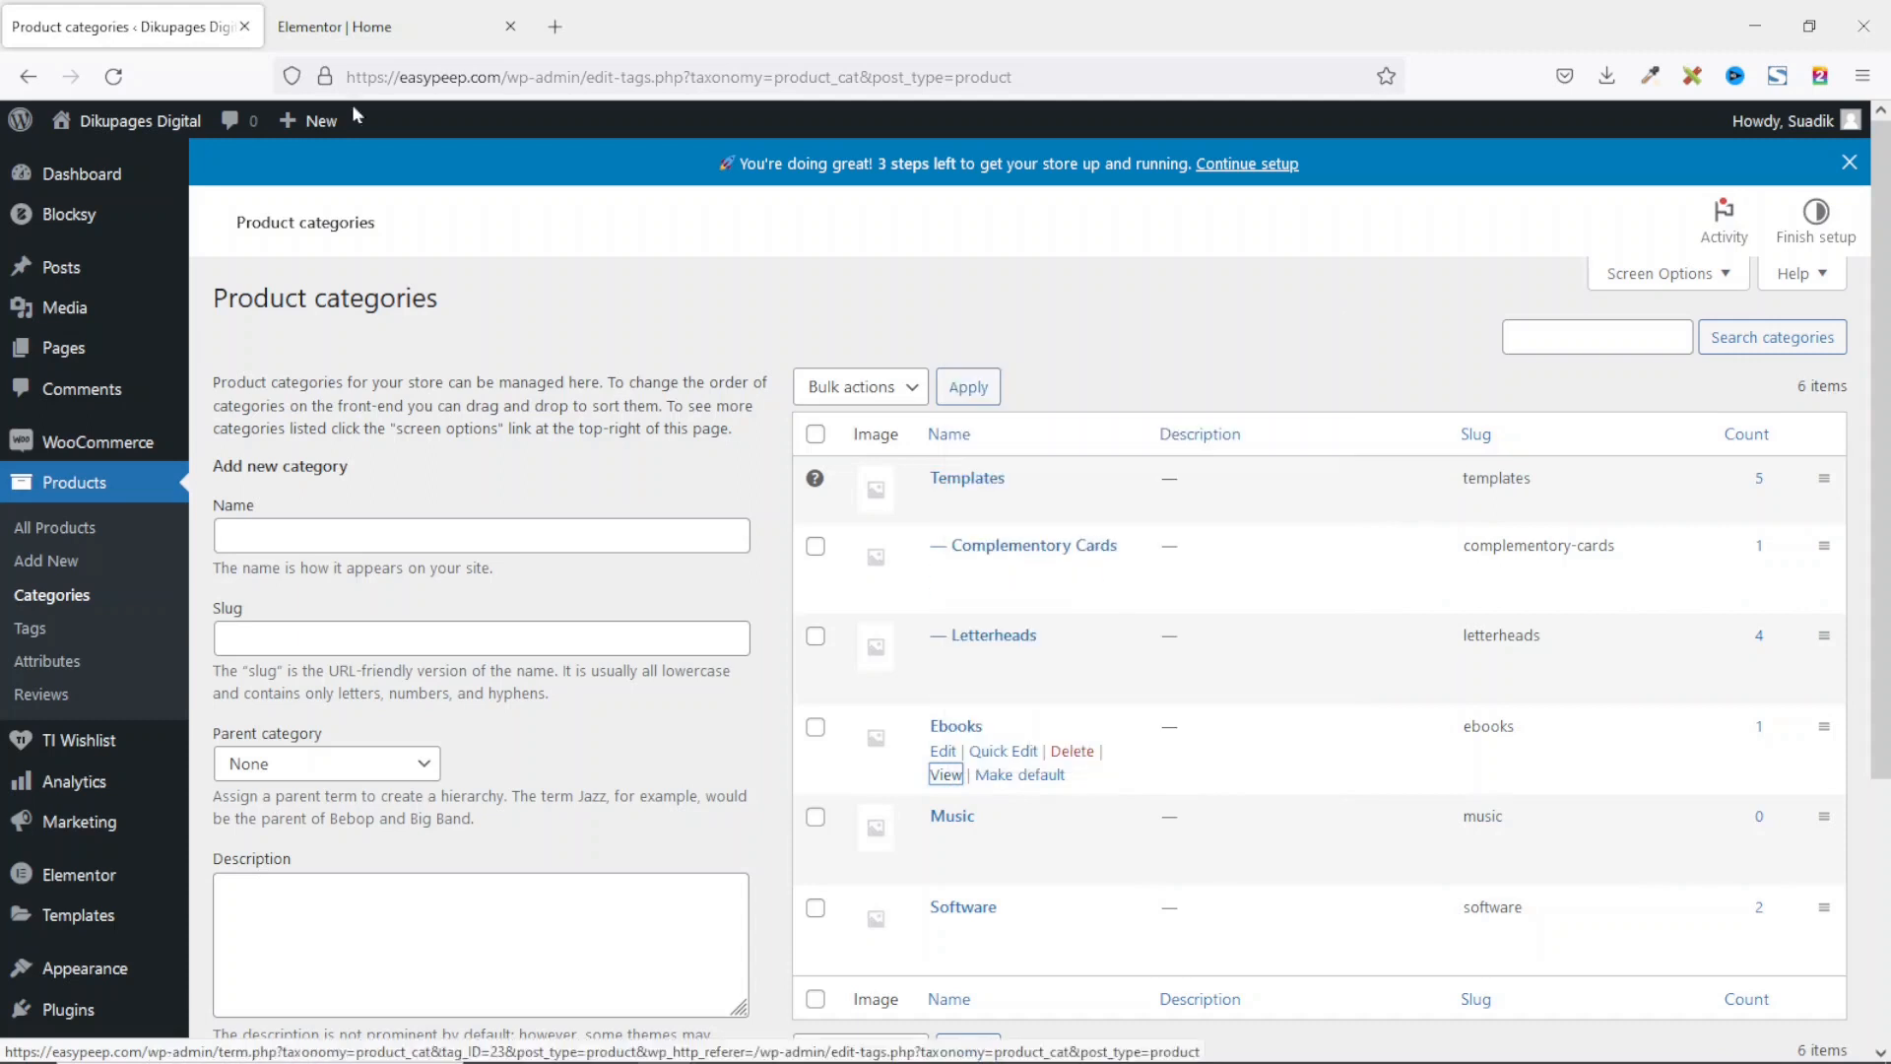
{"action": "left_click", "coordinate": [340, 30]}
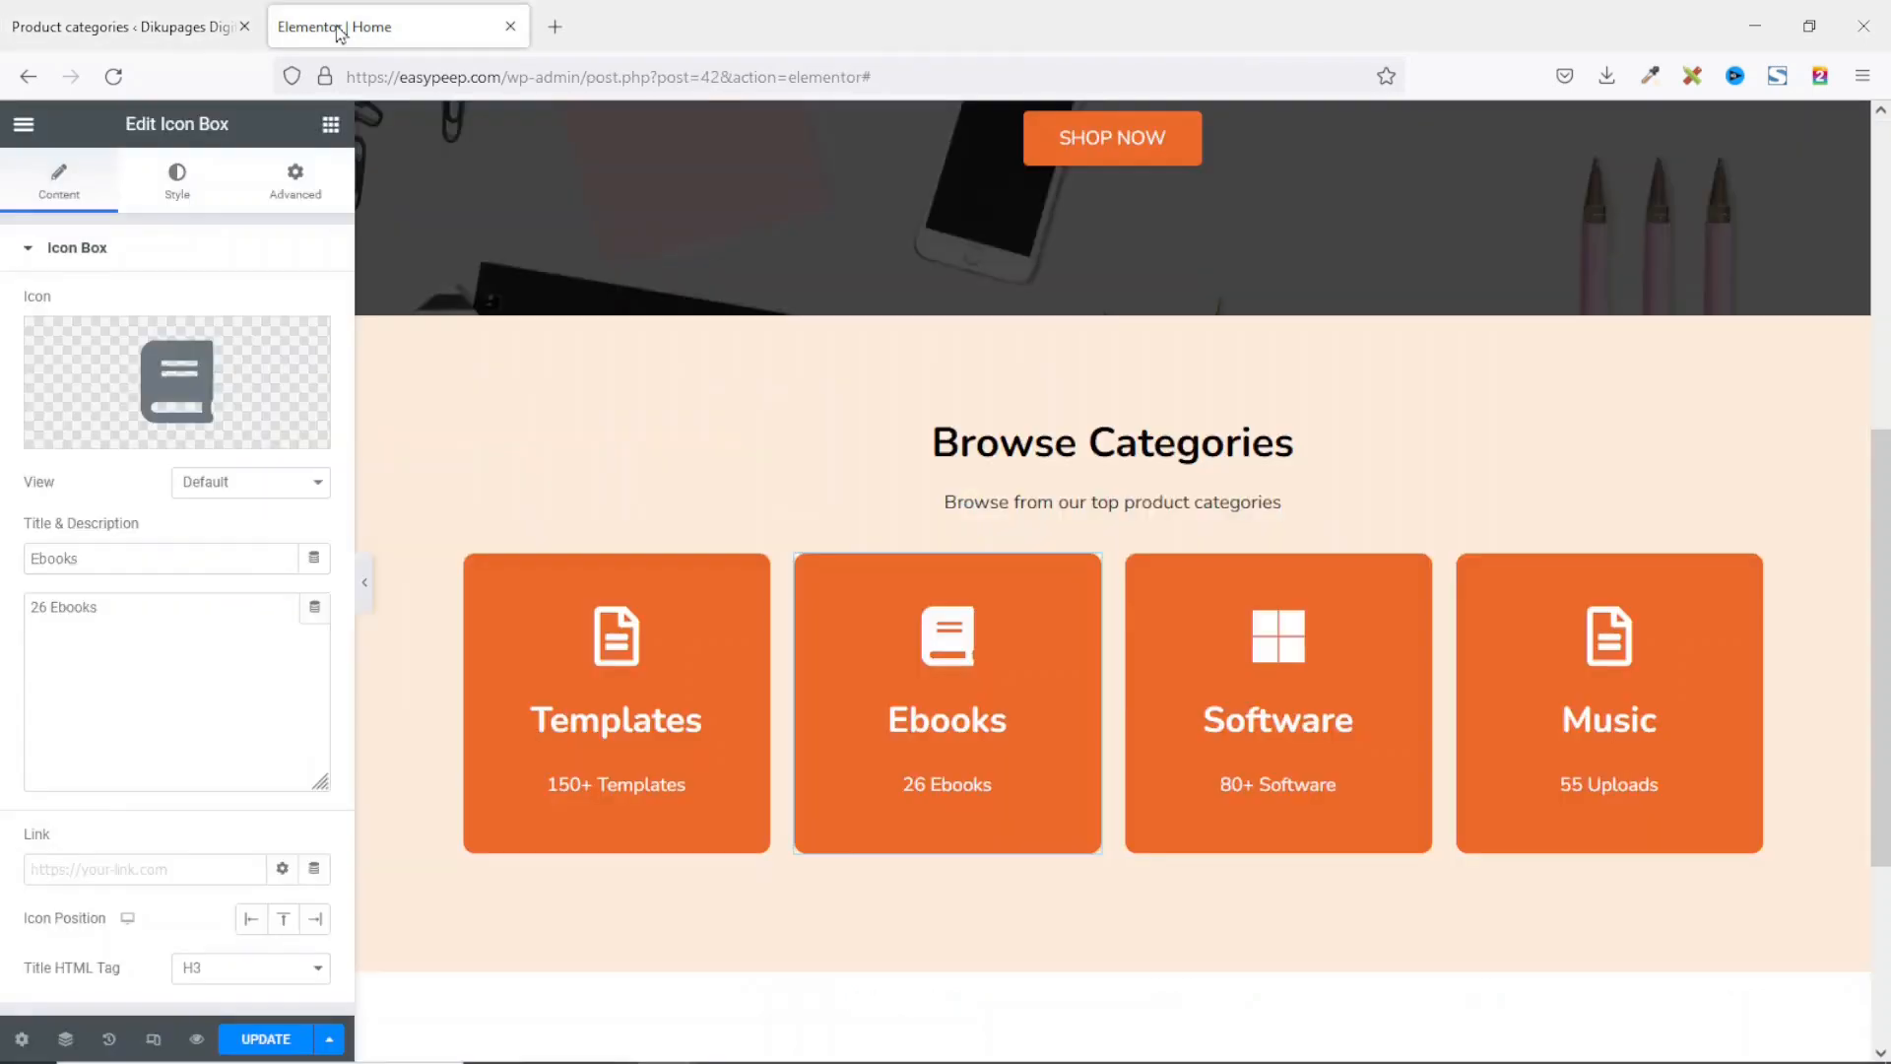
{"action": "left_click", "coordinate": [123, 871]}
{"action": "key", "text": "ctrl+v"}
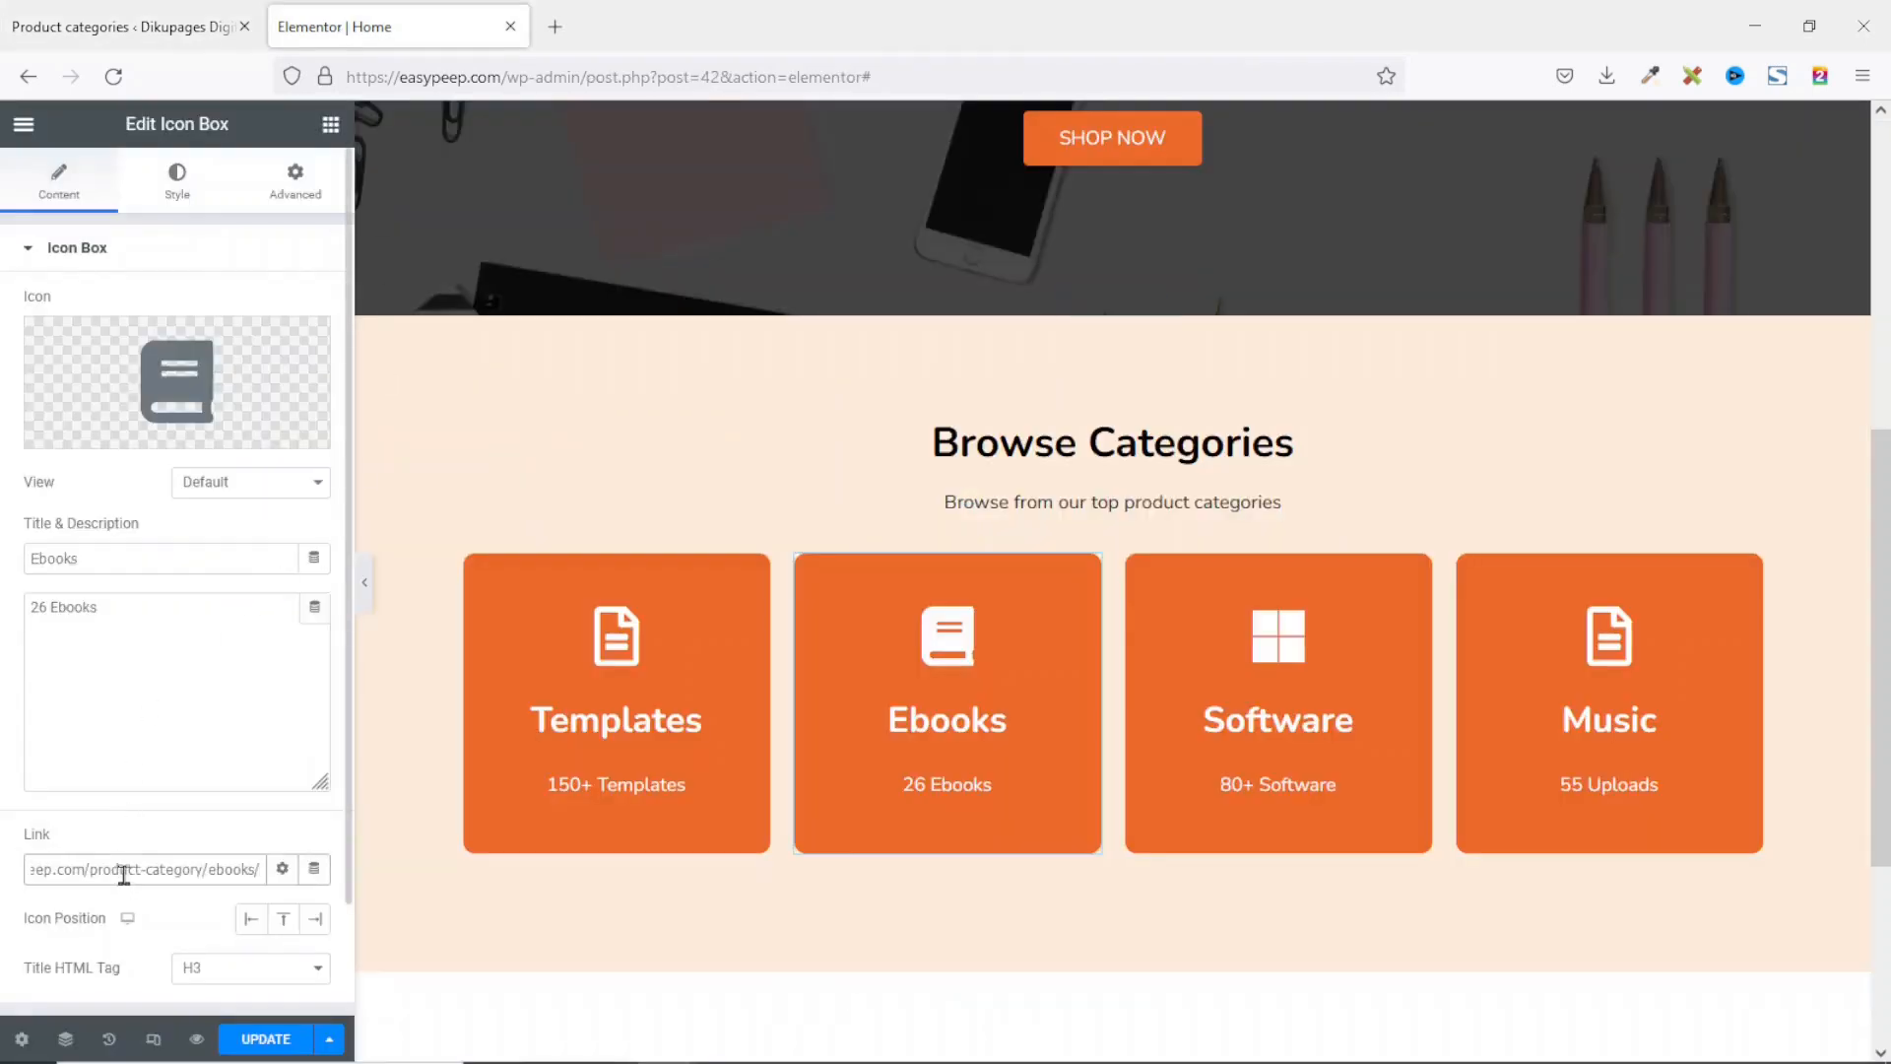
Step: Copy the Software category's page URL from the product categories list and set it as the Software icon box's link
{"action": "left_click", "coordinate": [128, 26]}
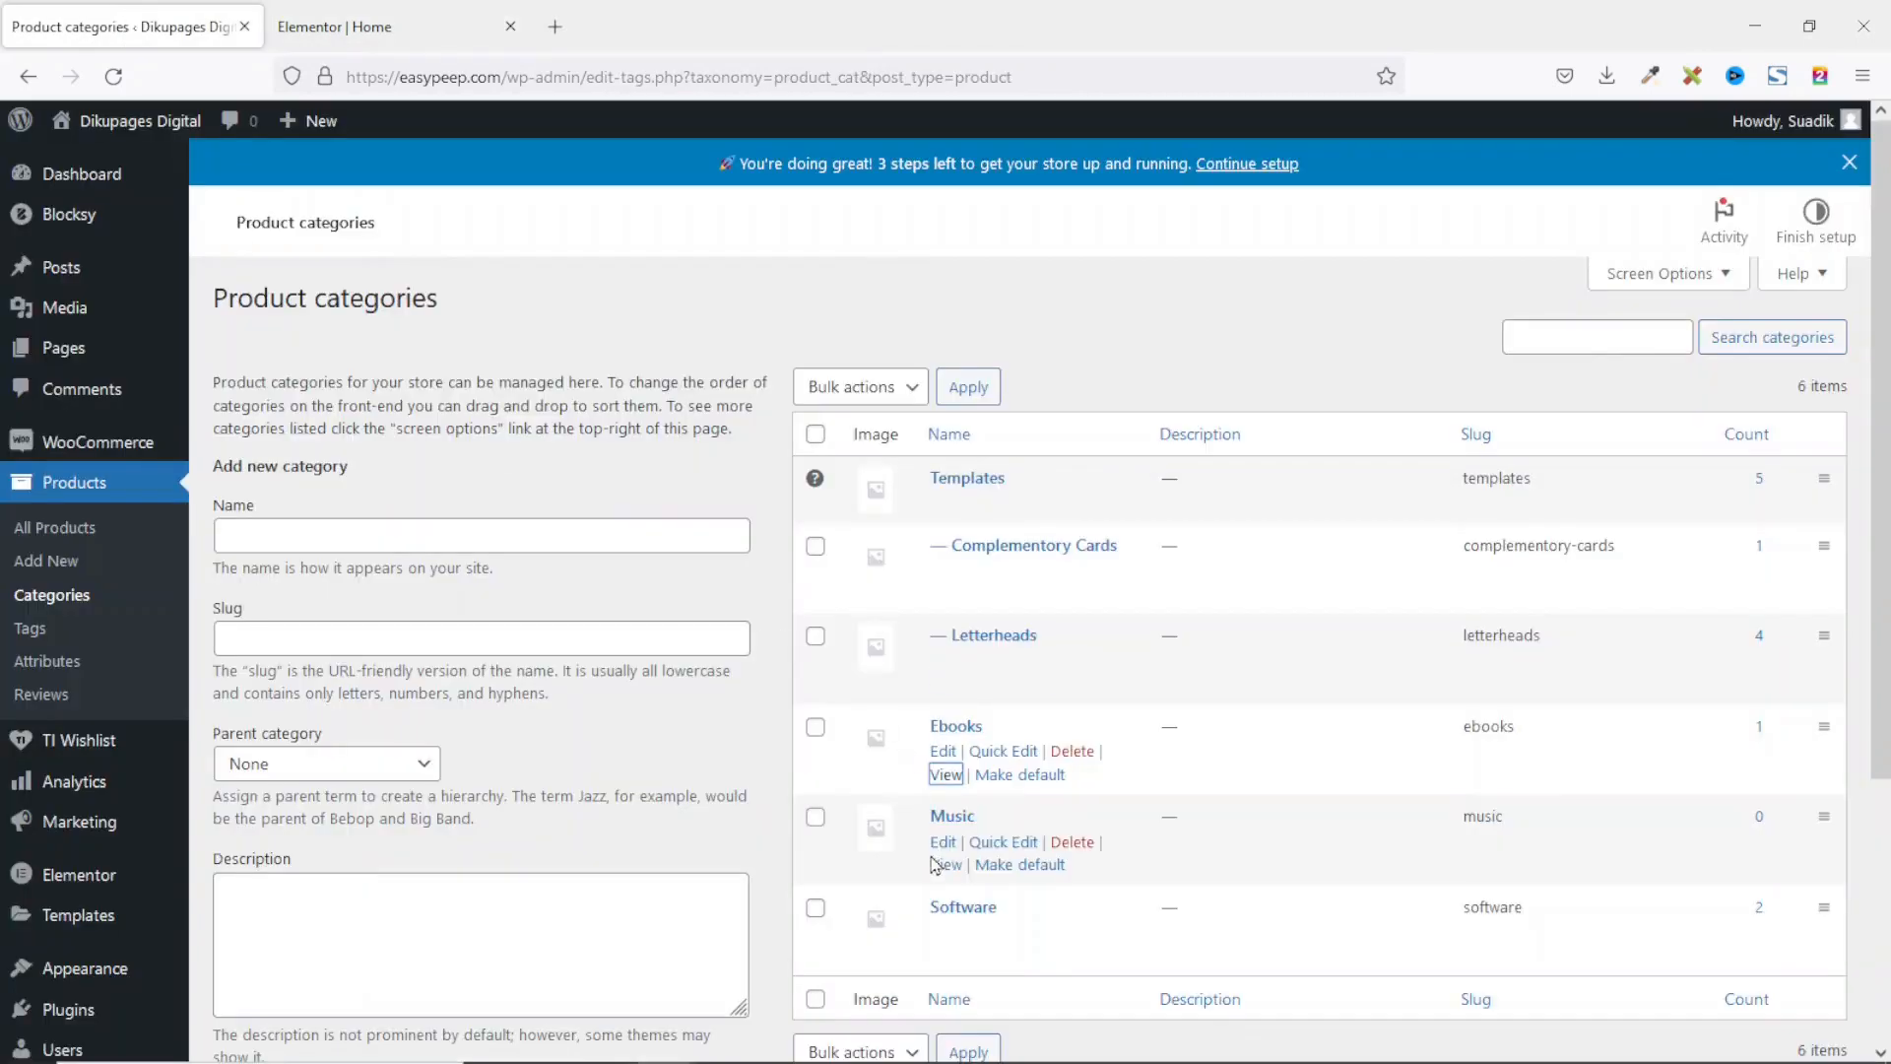
{"action": "right_click", "coordinate": [944, 956]}
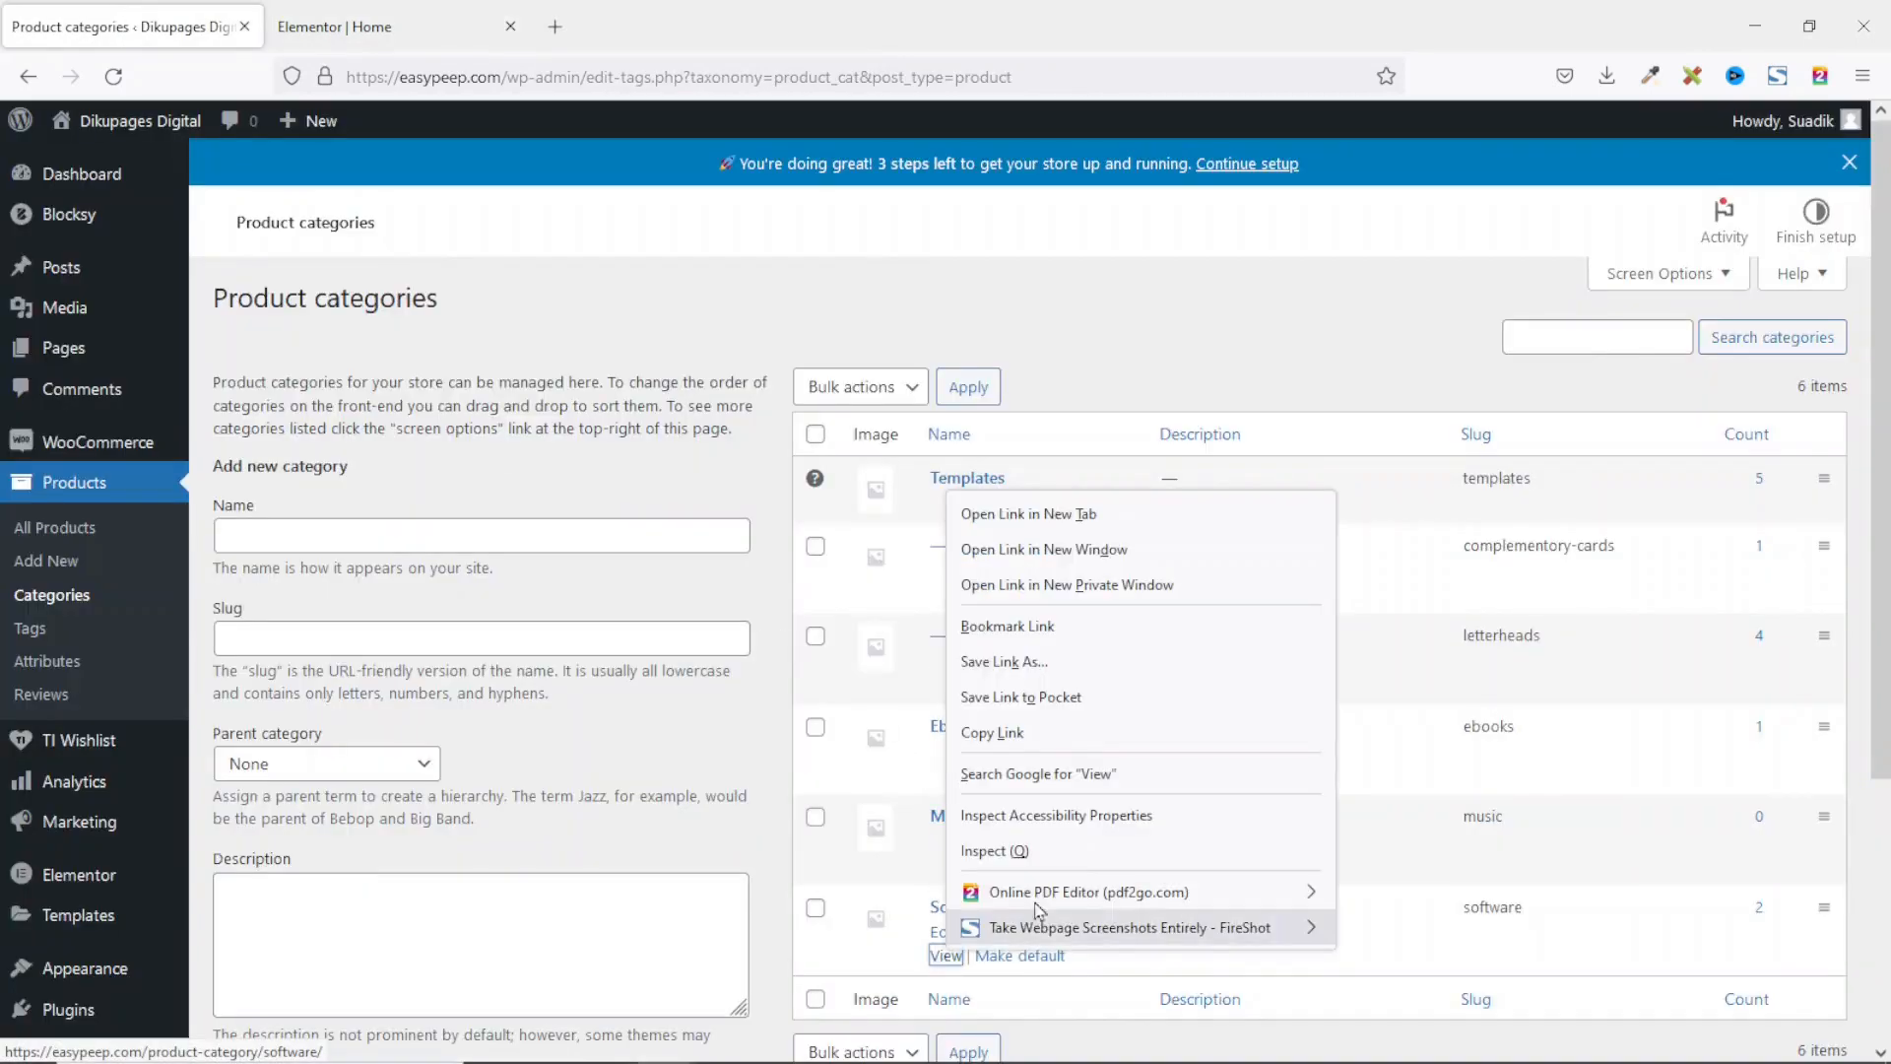
{"action": "left_click", "coordinate": [992, 733]}
{"action": "left_click", "coordinate": [463, 27]}
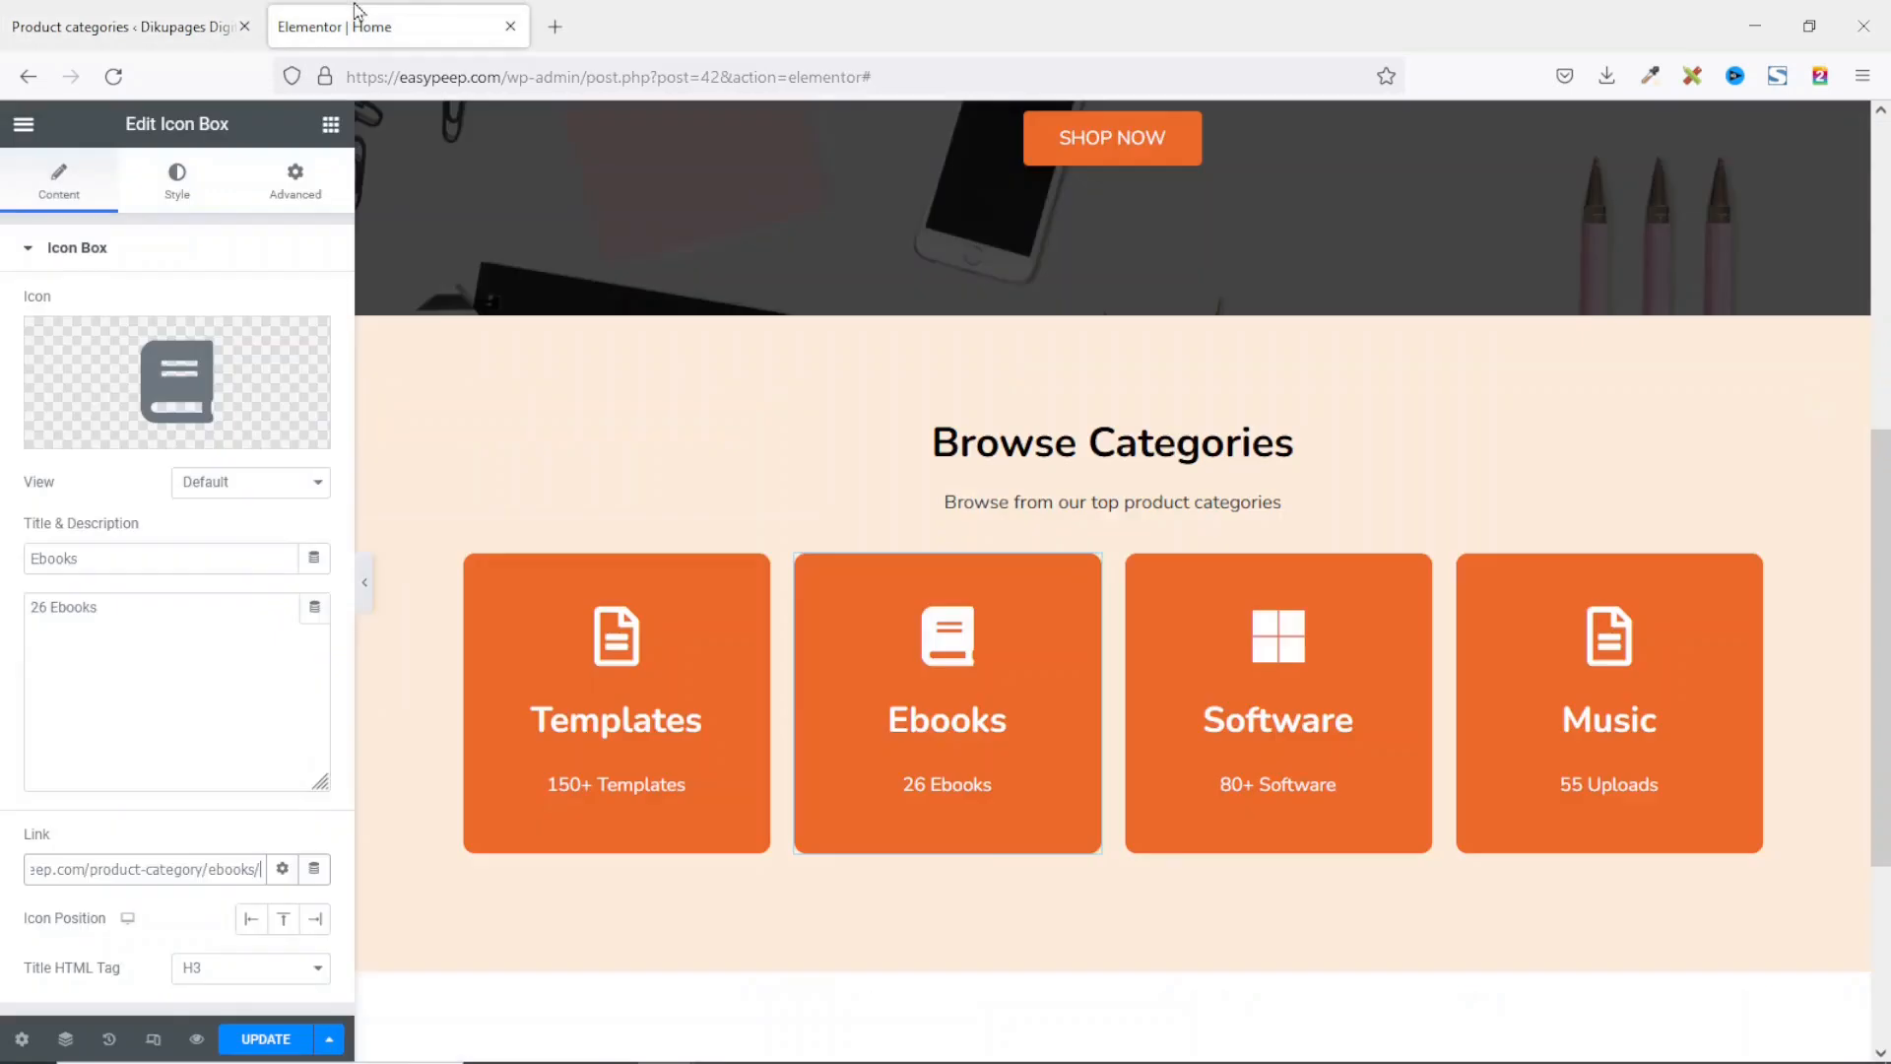
{"action": "left_click", "coordinate": [1290, 671]}
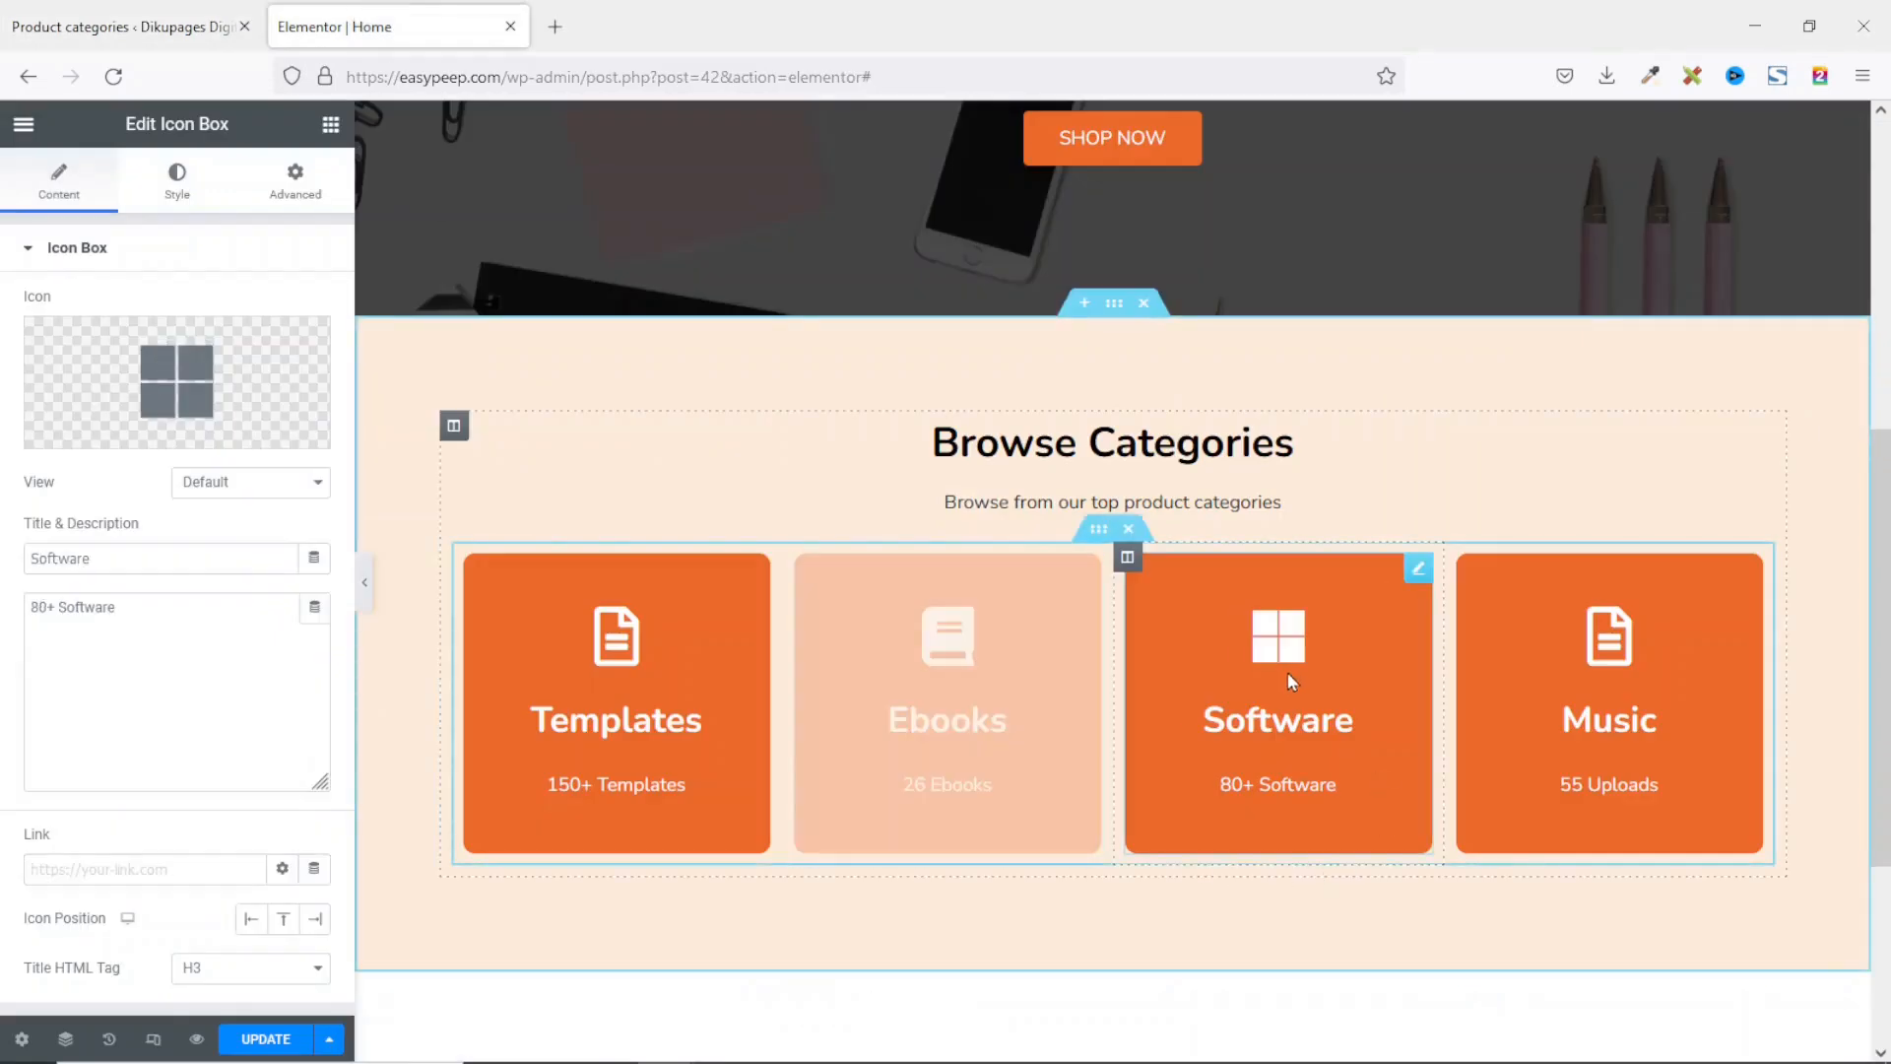
{"action": "left_click", "coordinate": [154, 863]}
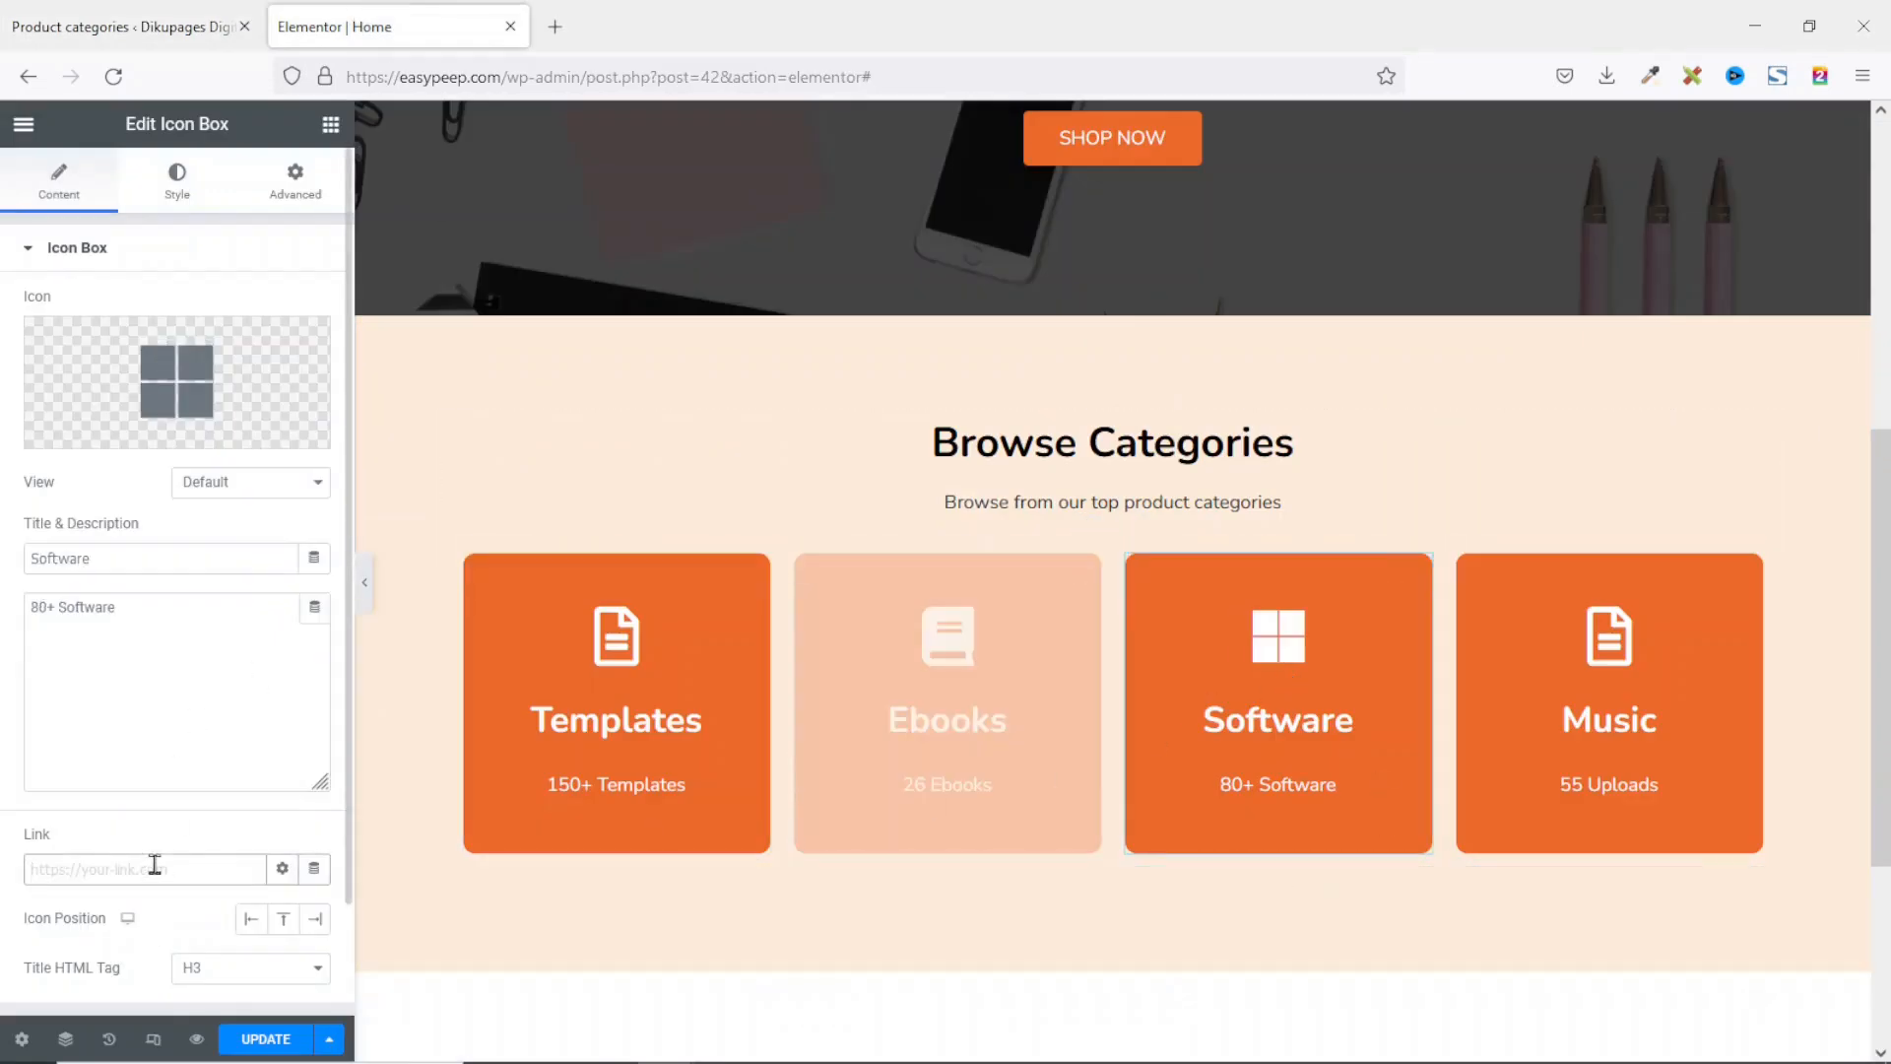
{"action": "key", "text": "ctrl+v"}
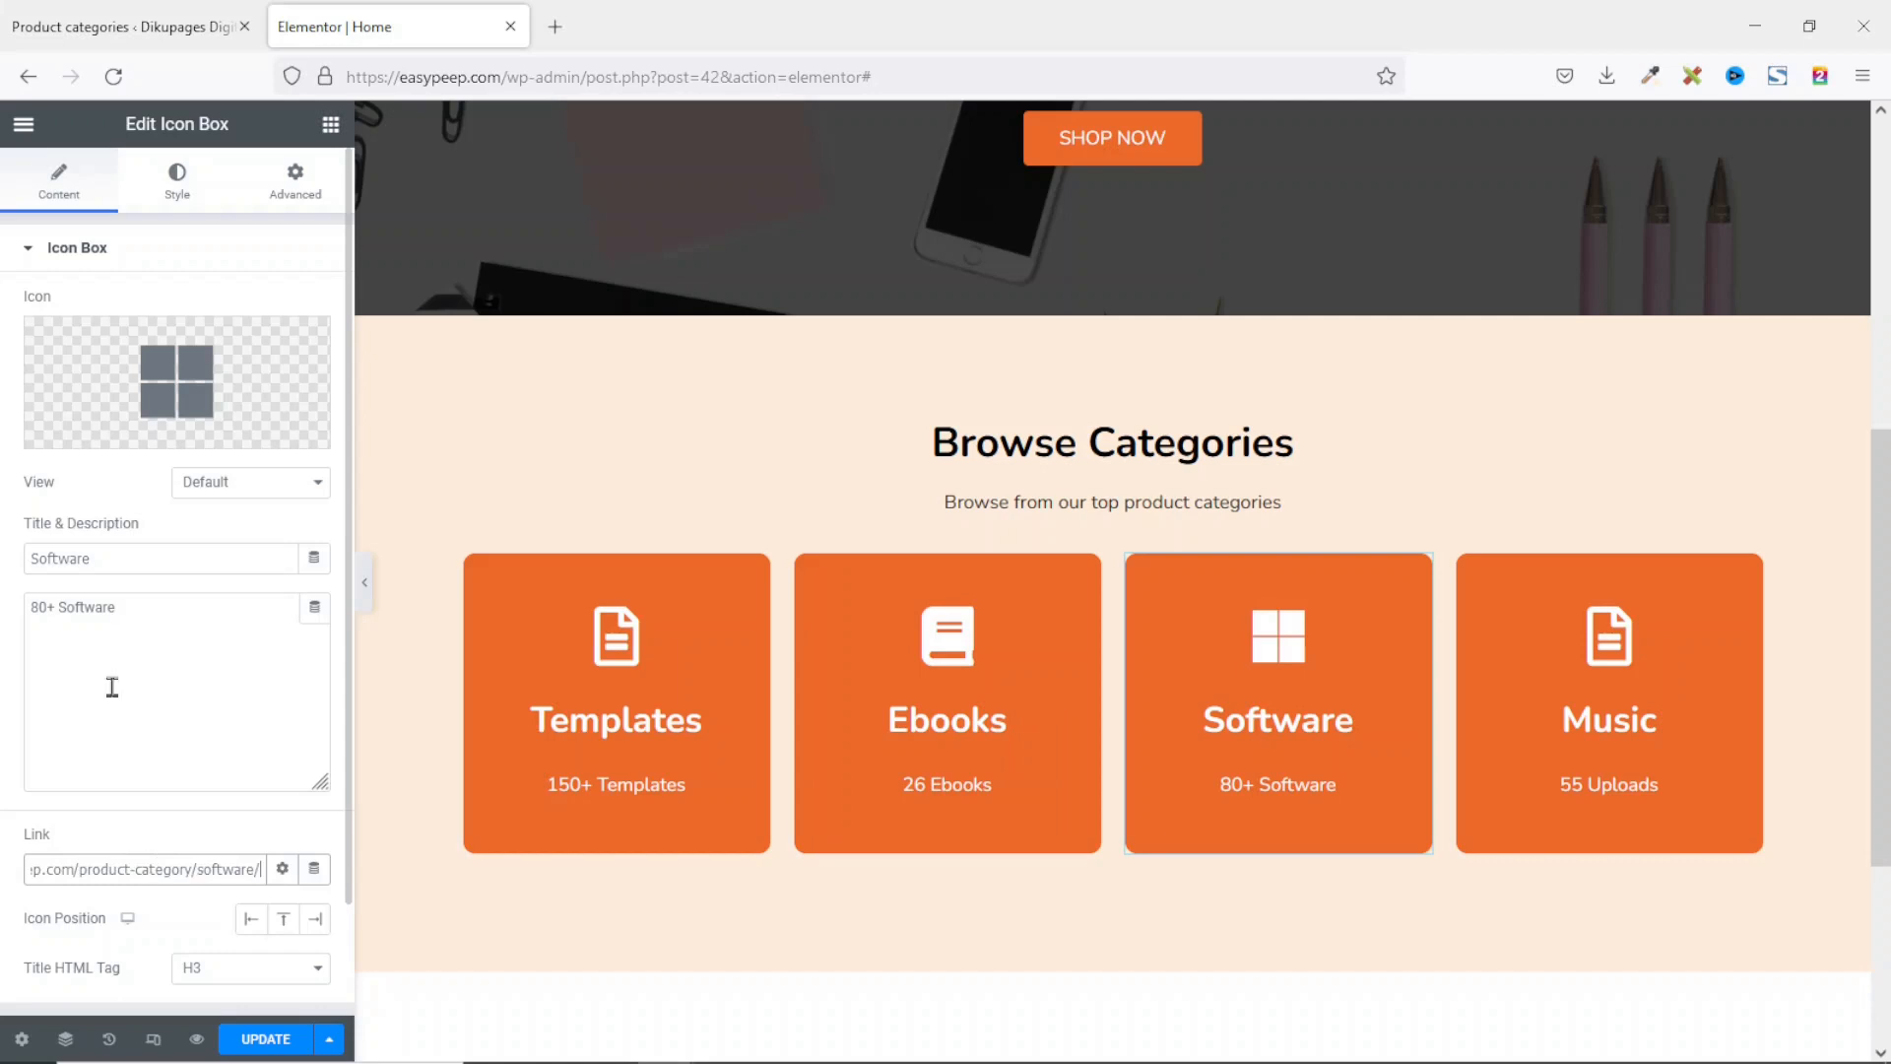
Step: Copy the Music category's page URL from the product categories list and set it as the Music icon box's link
{"action": "left_click", "coordinate": [136, 30]}
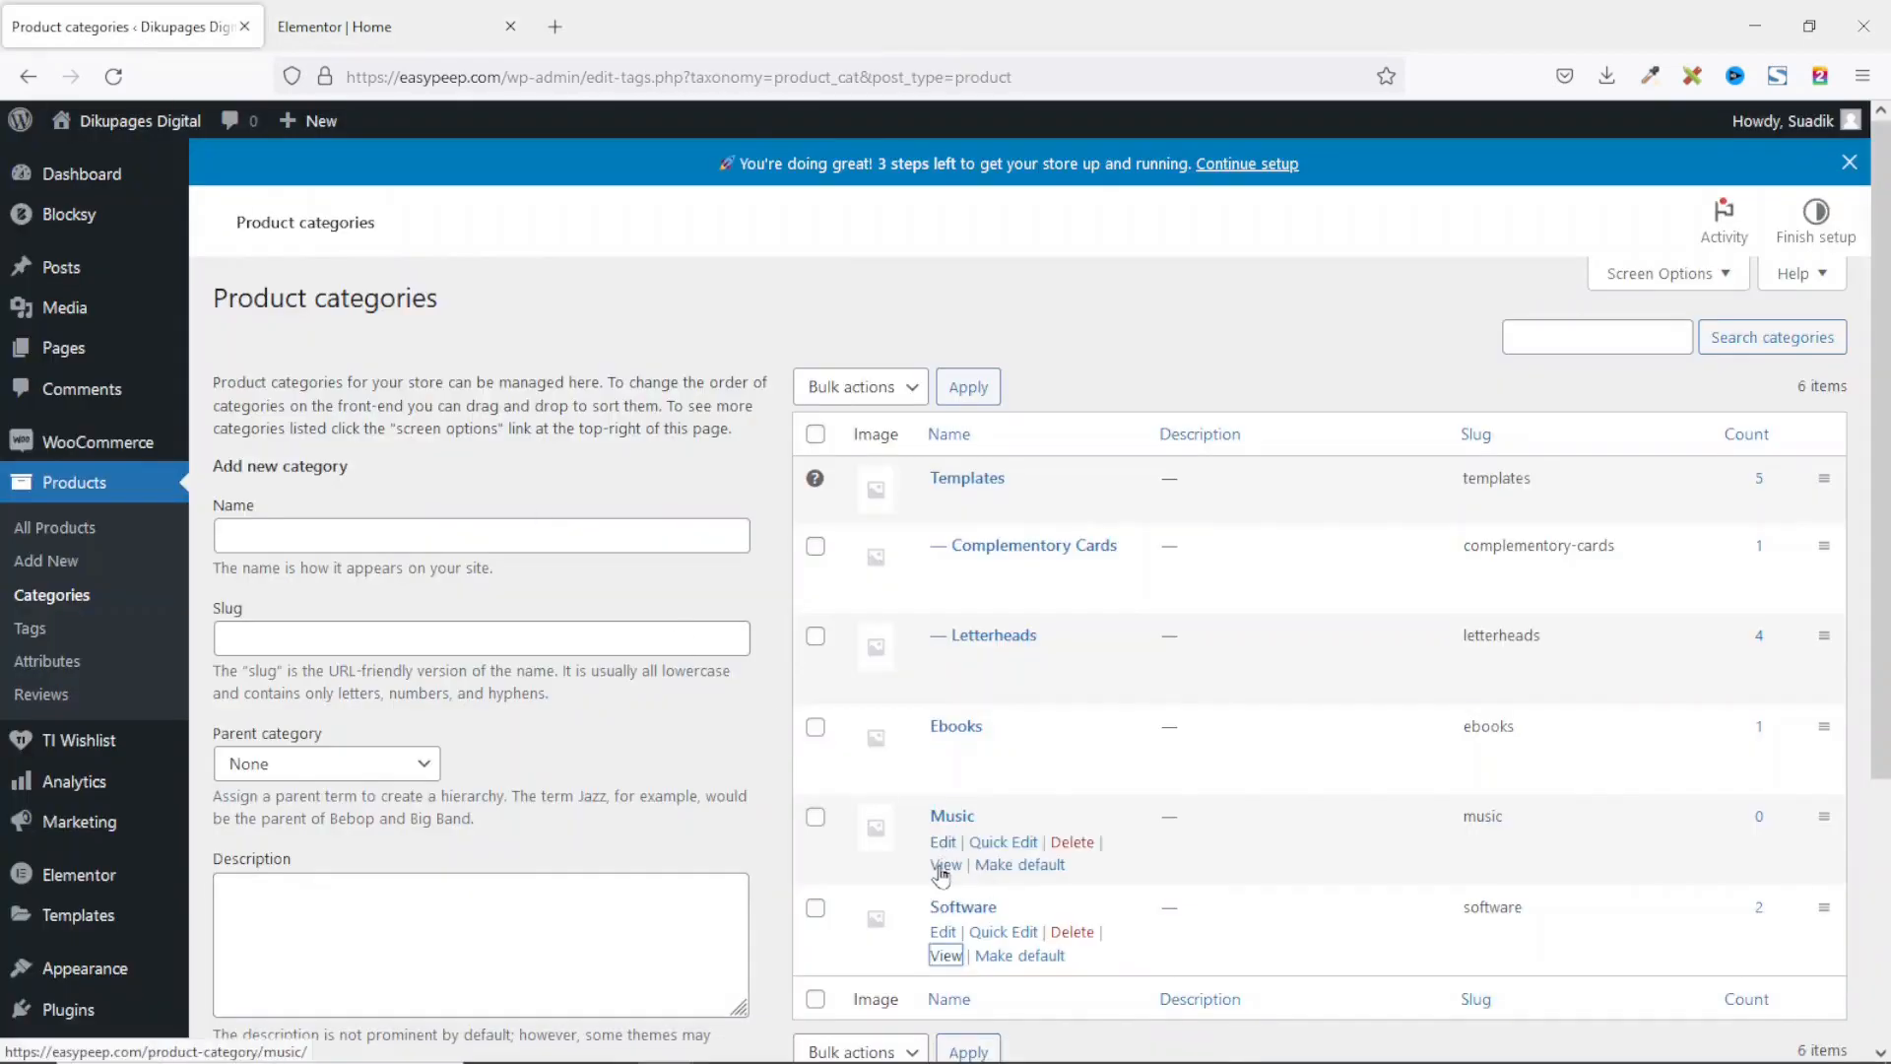
{"action": "right_click", "coordinate": [946, 864]}
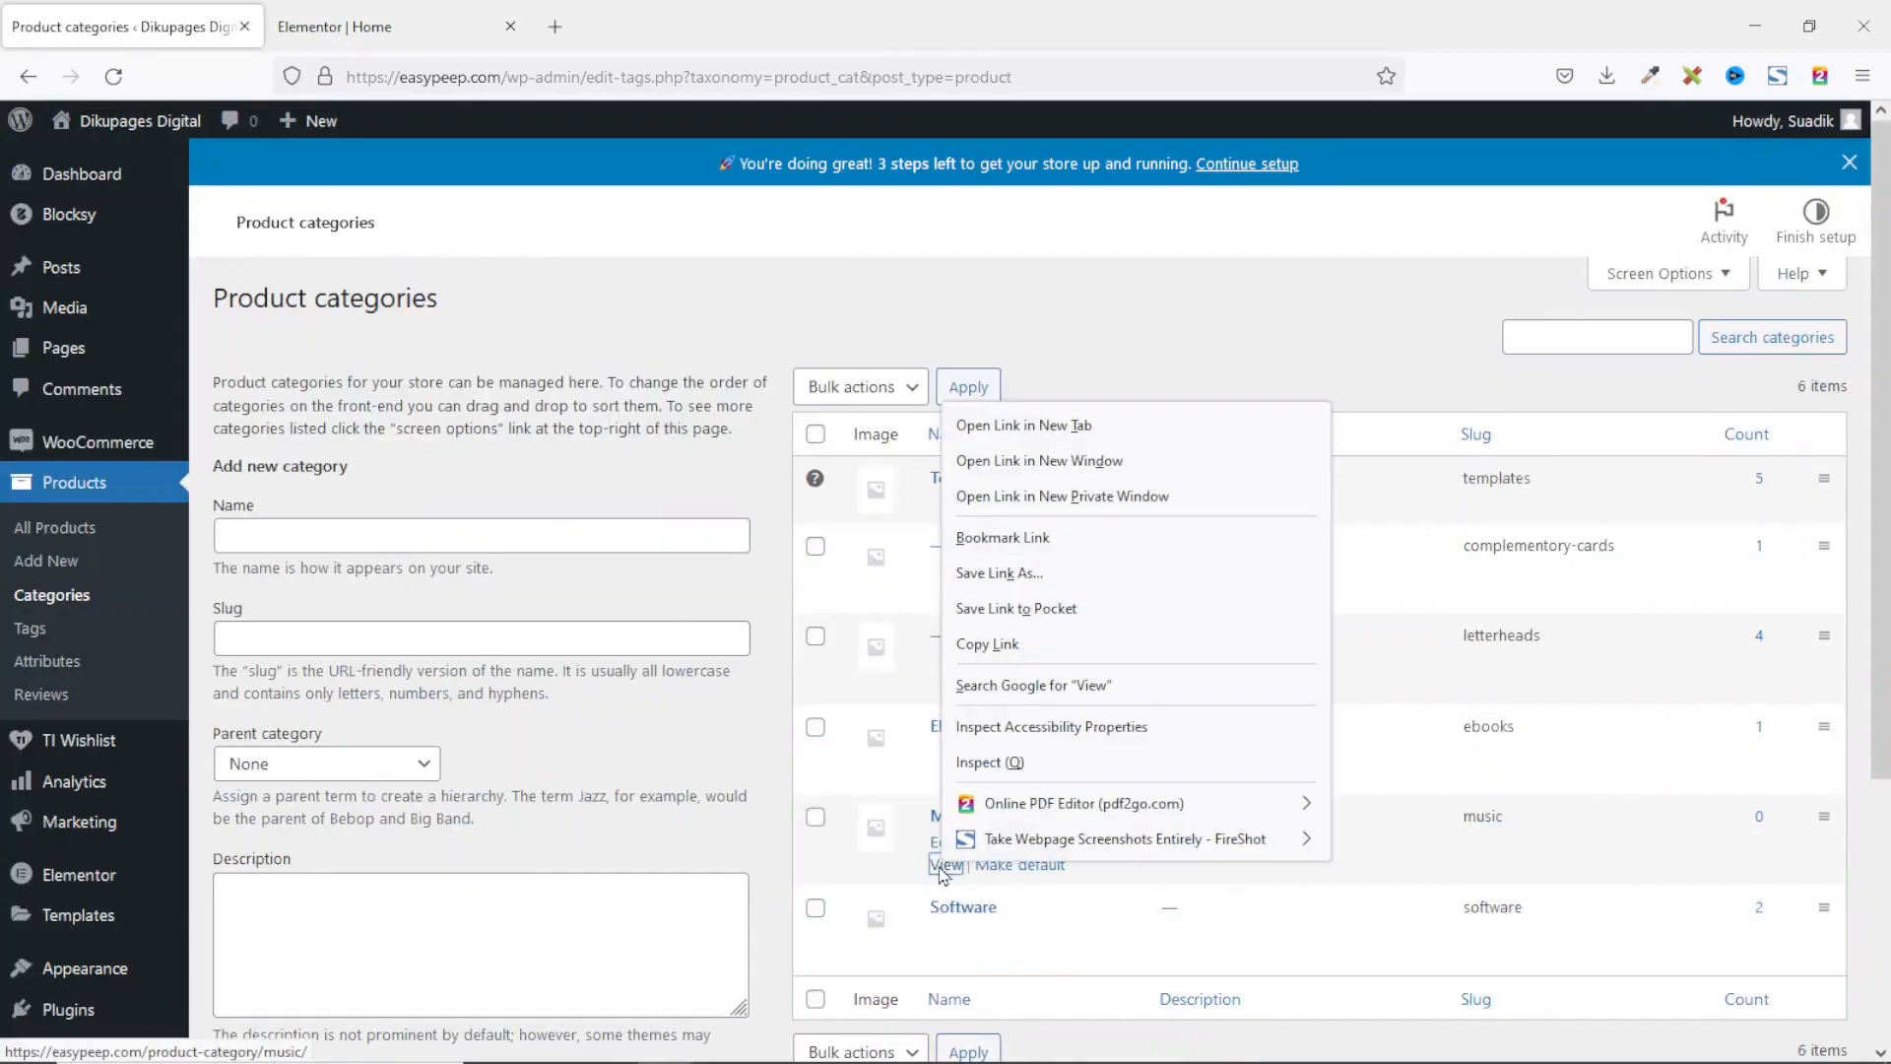
{"action": "left_click", "coordinate": [988, 643]}
{"action": "left_click", "coordinate": [394, 27]}
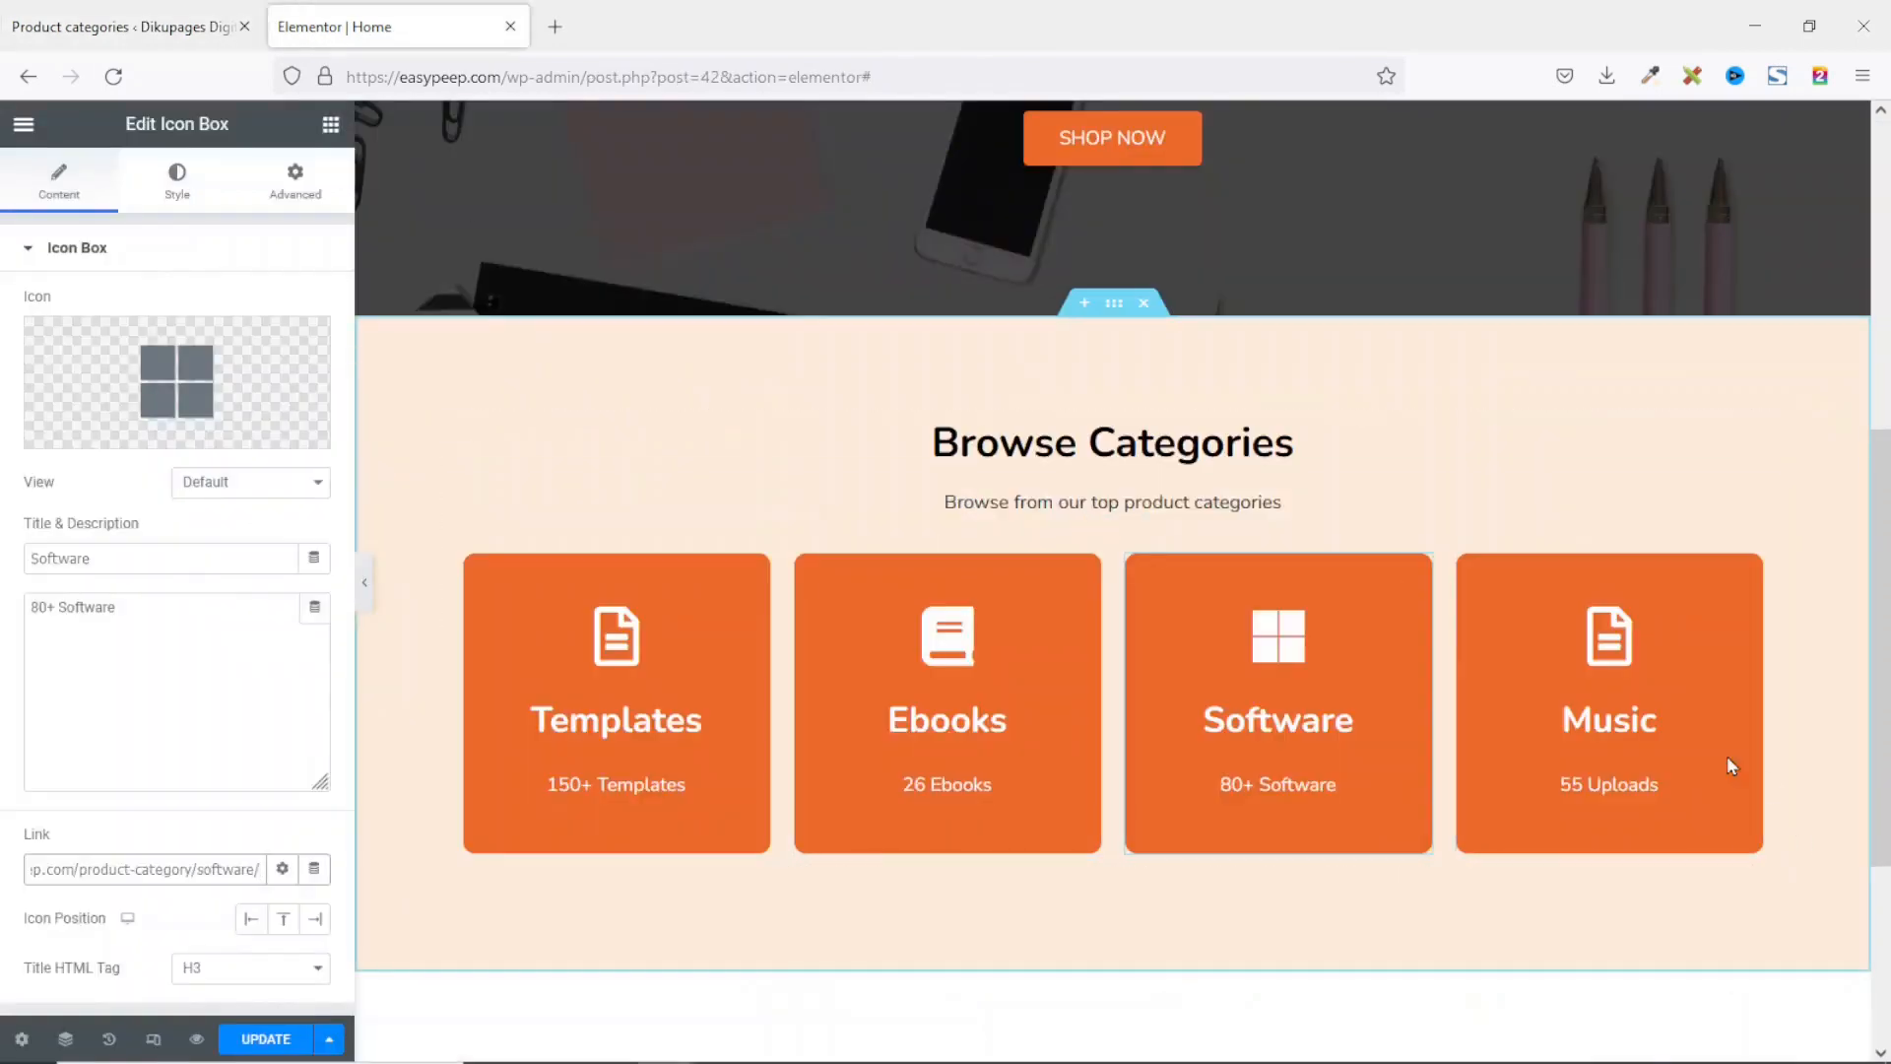
{"action": "left_click", "coordinate": [1577, 672]}
{"action": "left_click", "coordinate": [103, 866]}
{"action": "key", "text": "ctrl+v"}
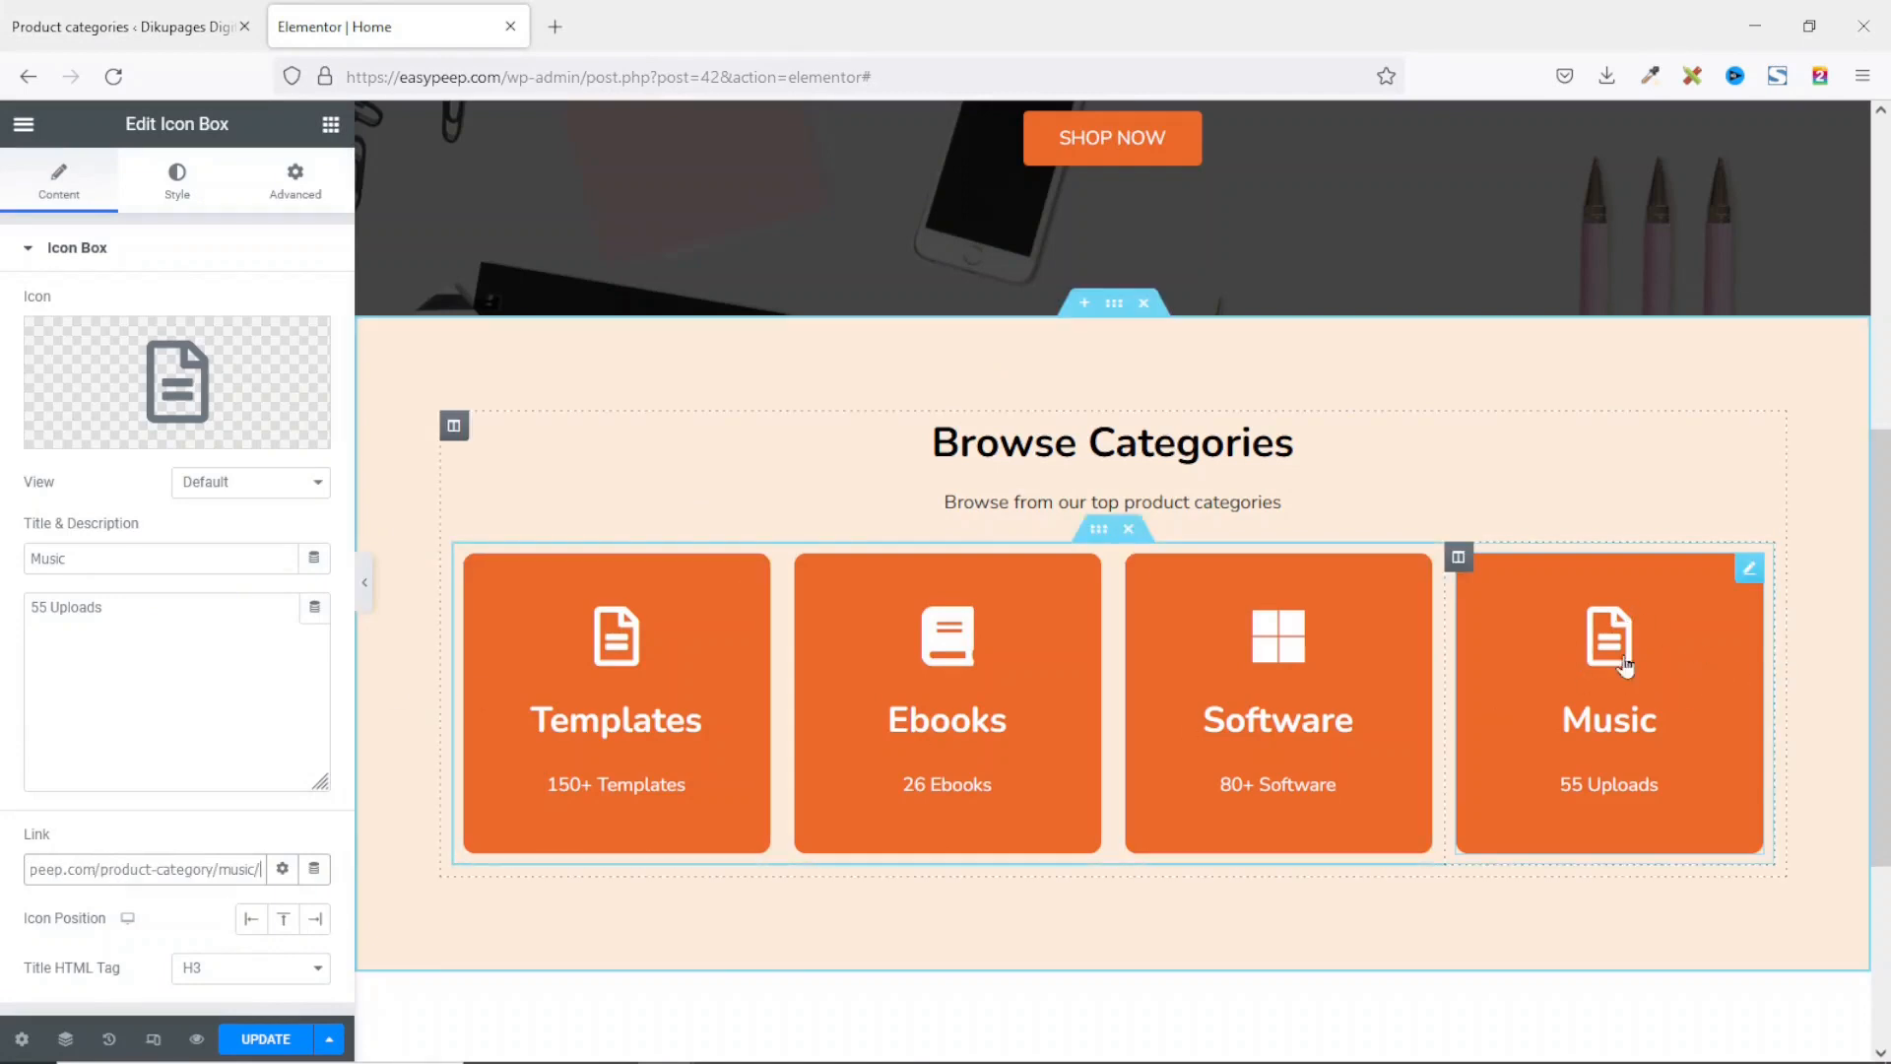
Step: Replace the Music icon box's icon with the Music note icon found by filtering the icon library for "mus"
{"action": "left_click", "coordinate": [177, 374]}
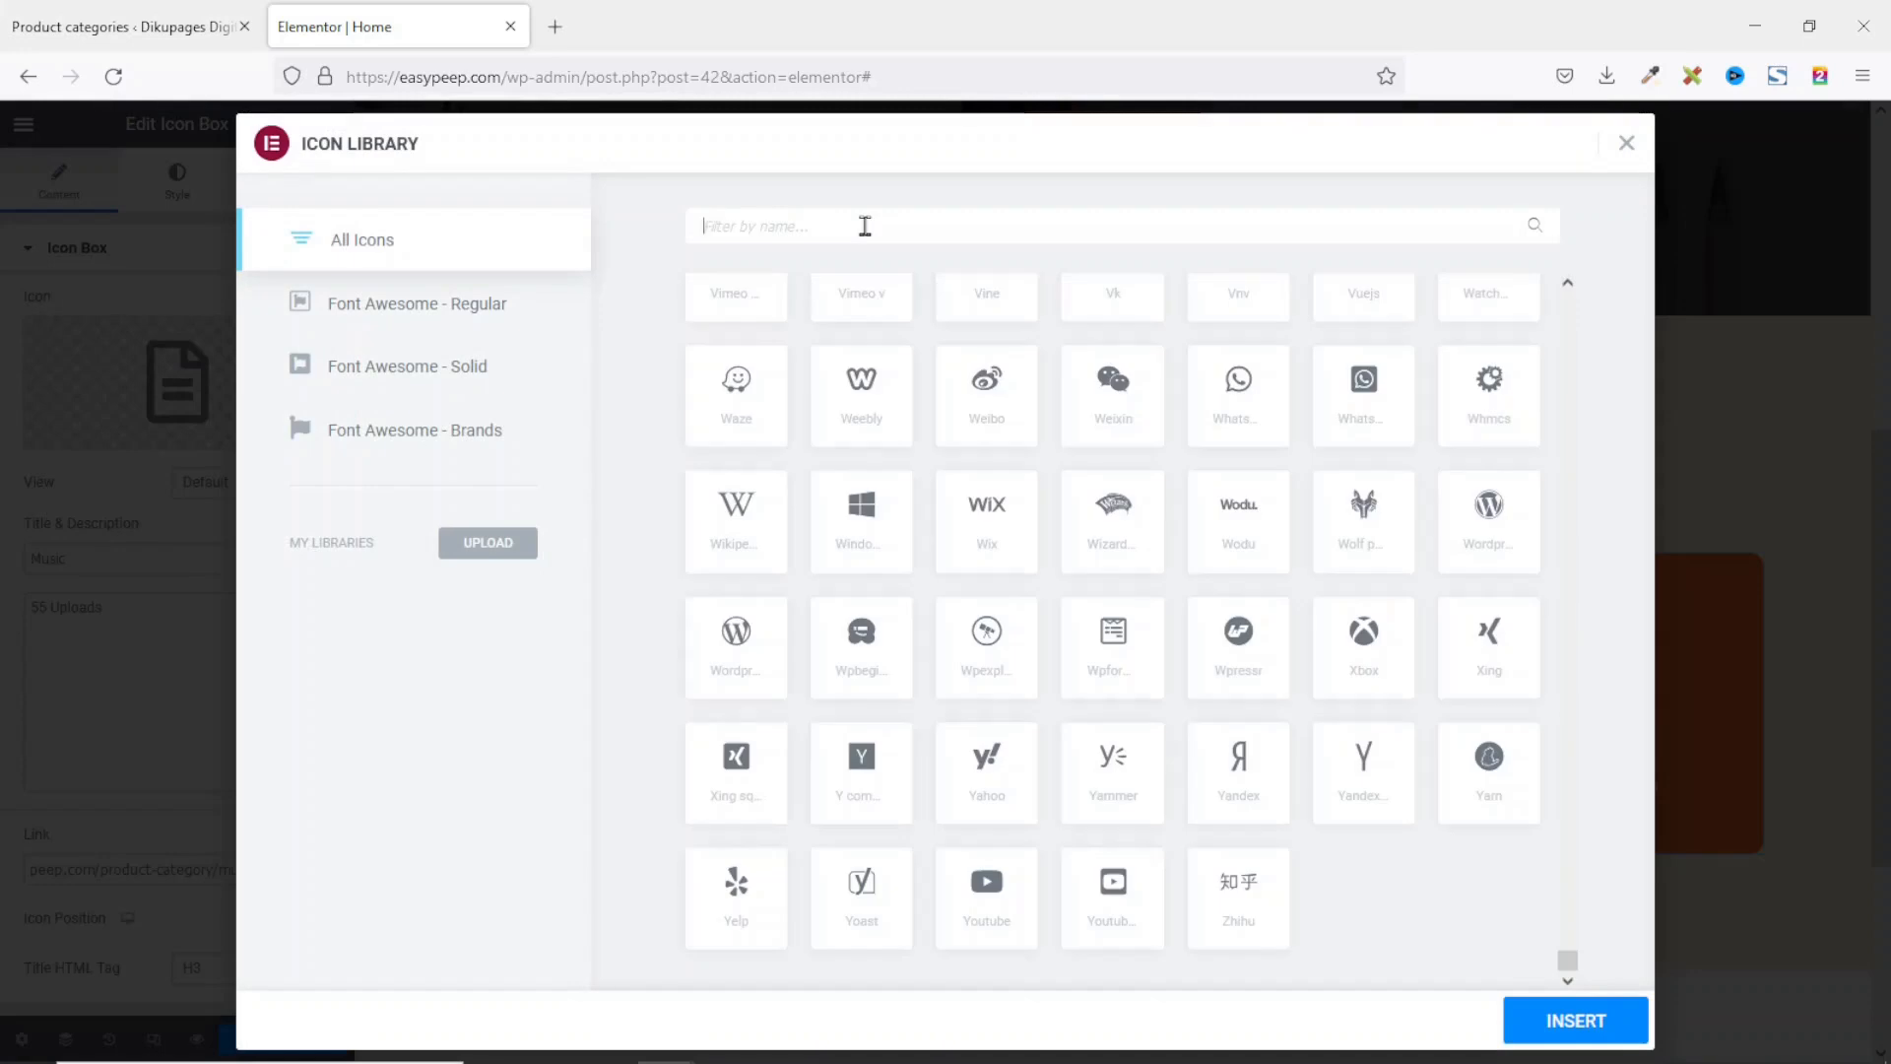
{"action": "type", "text": "mus"}
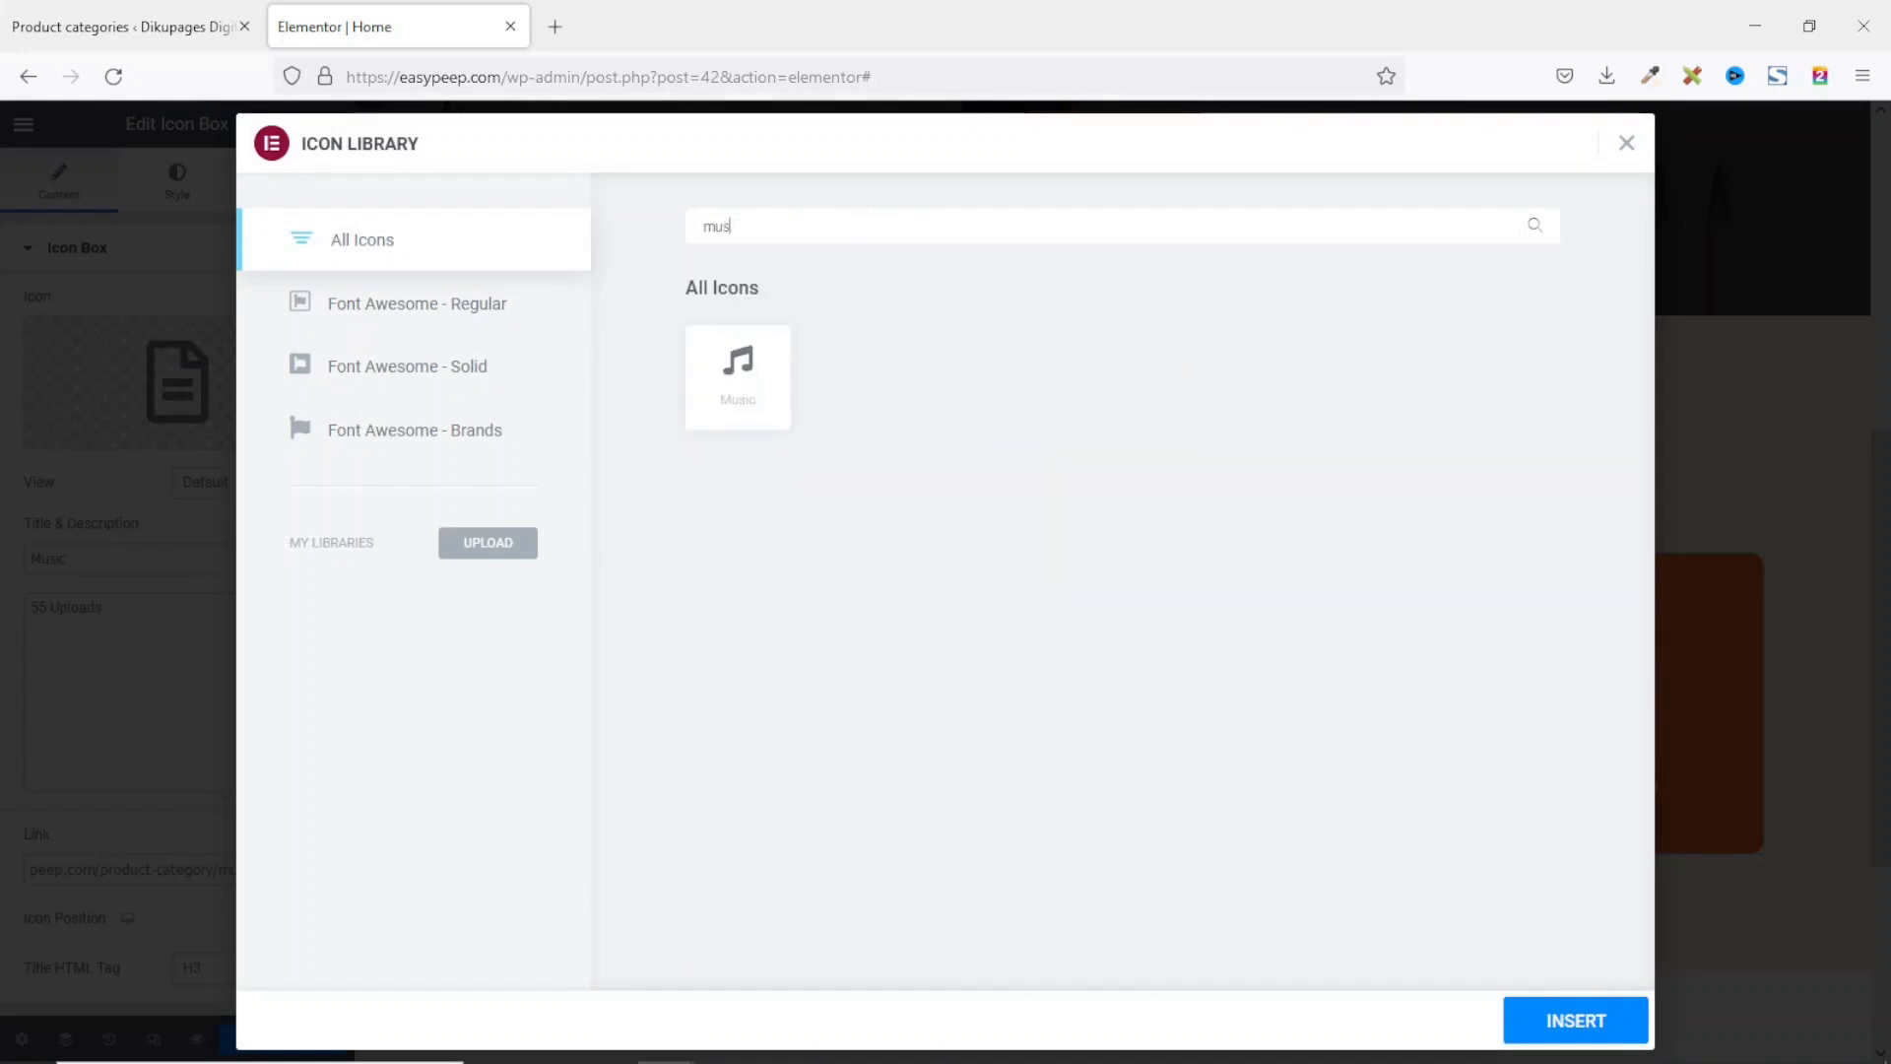
{"action": "left_click", "coordinate": [739, 379]}
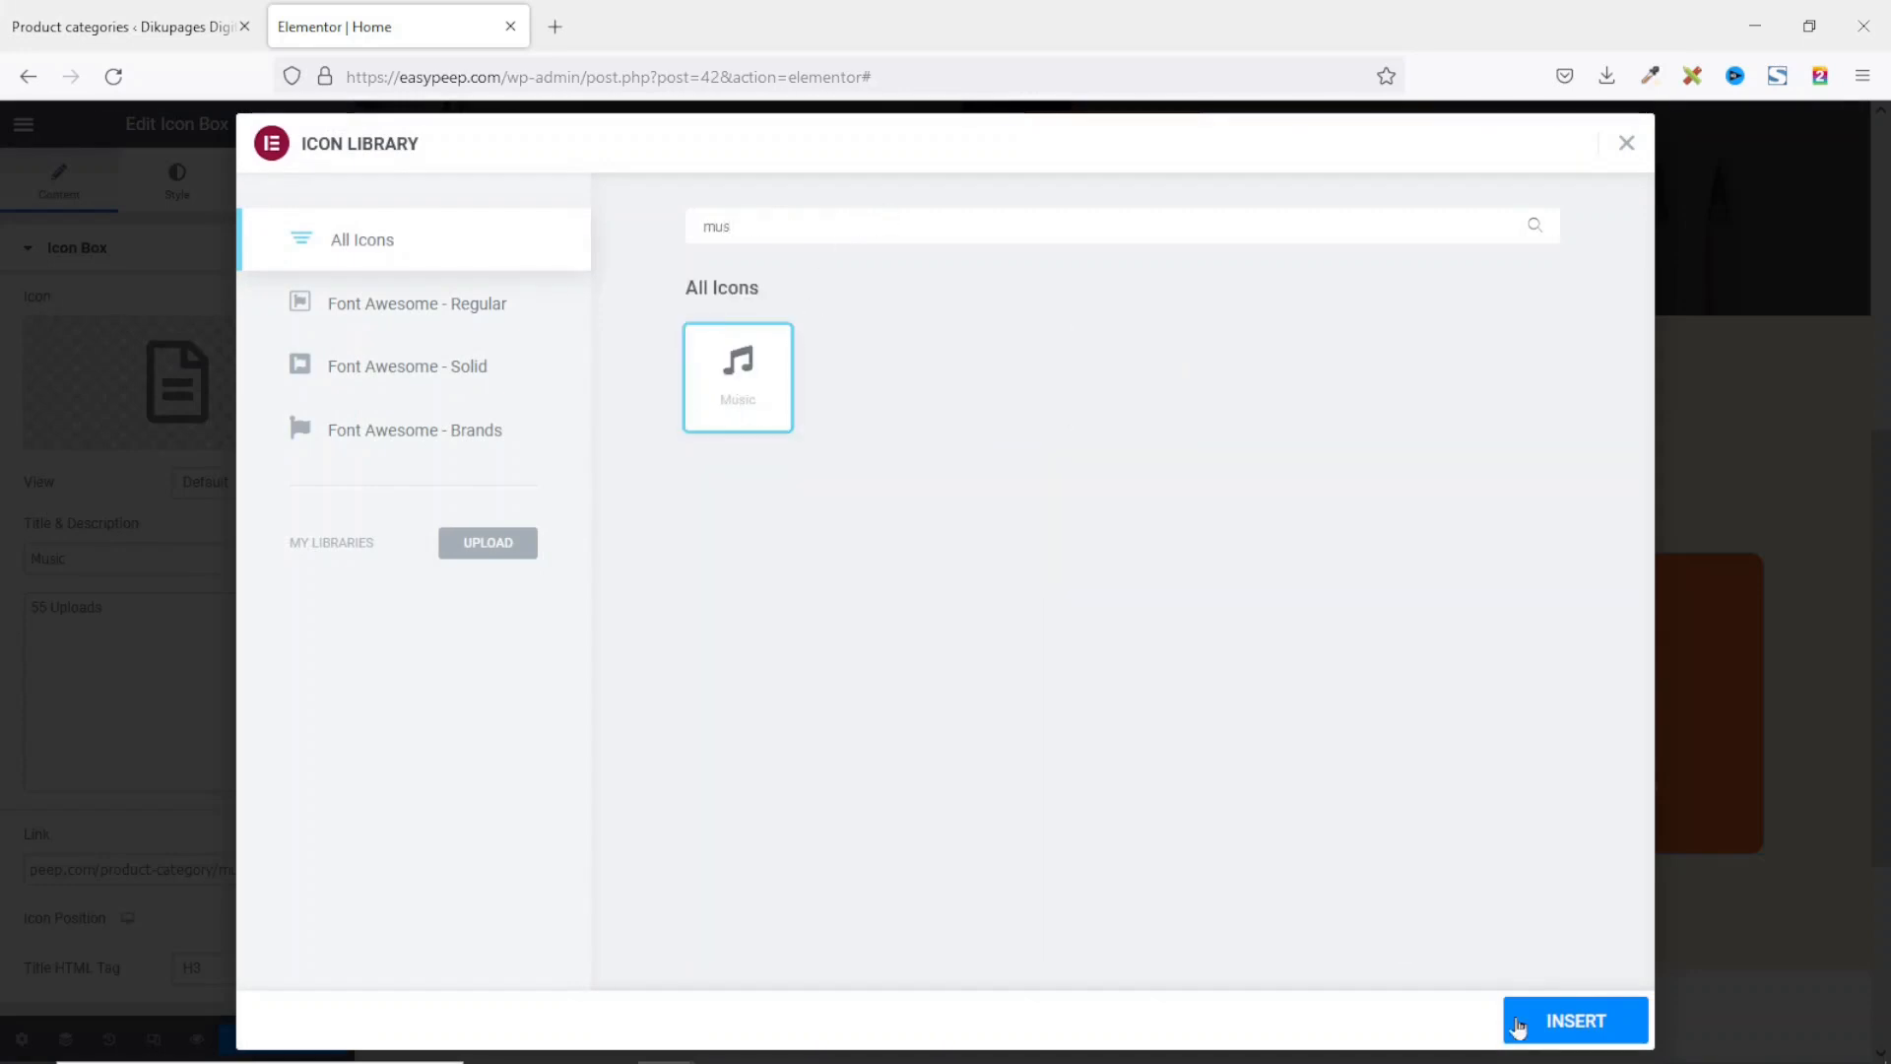
{"action": "left_click", "coordinate": [1575, 1022]}
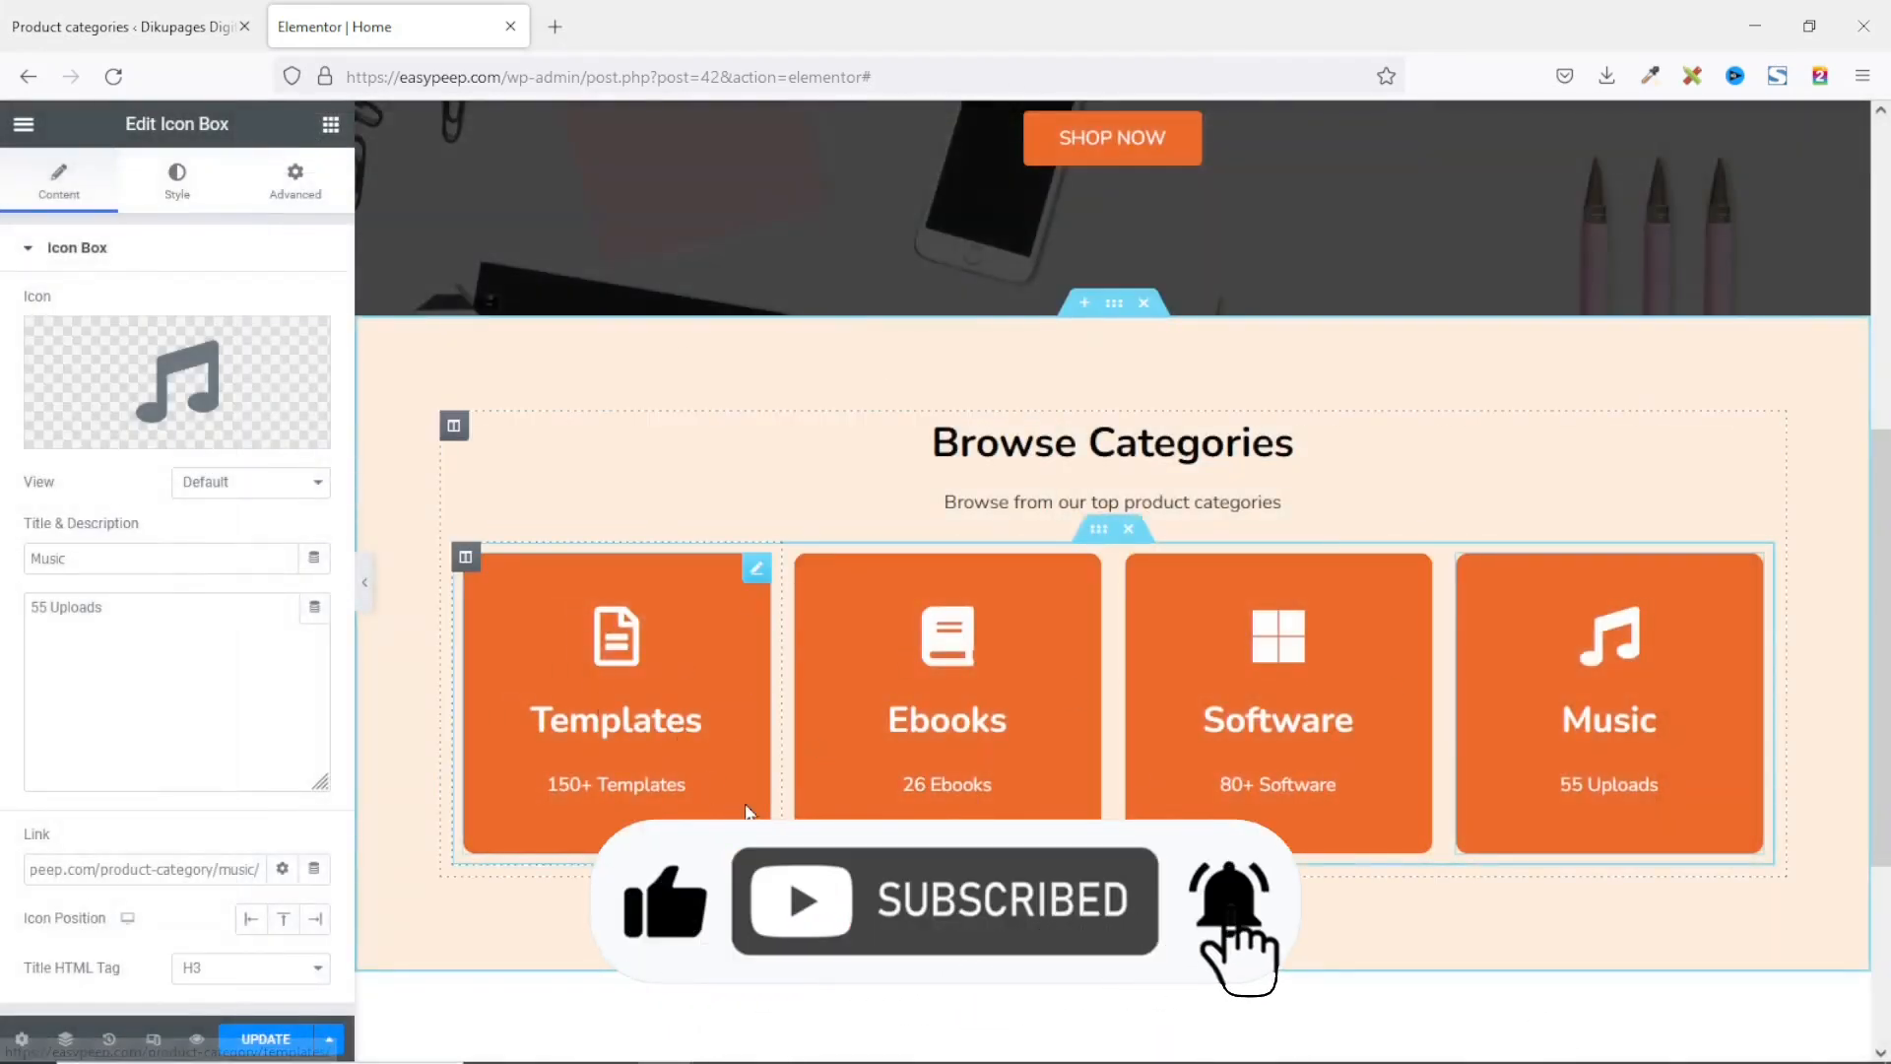
Step: Update the home page to save the Browse Categories section and look over the area below it
{"action": "left_click", "coordinate": [269, 1050]}
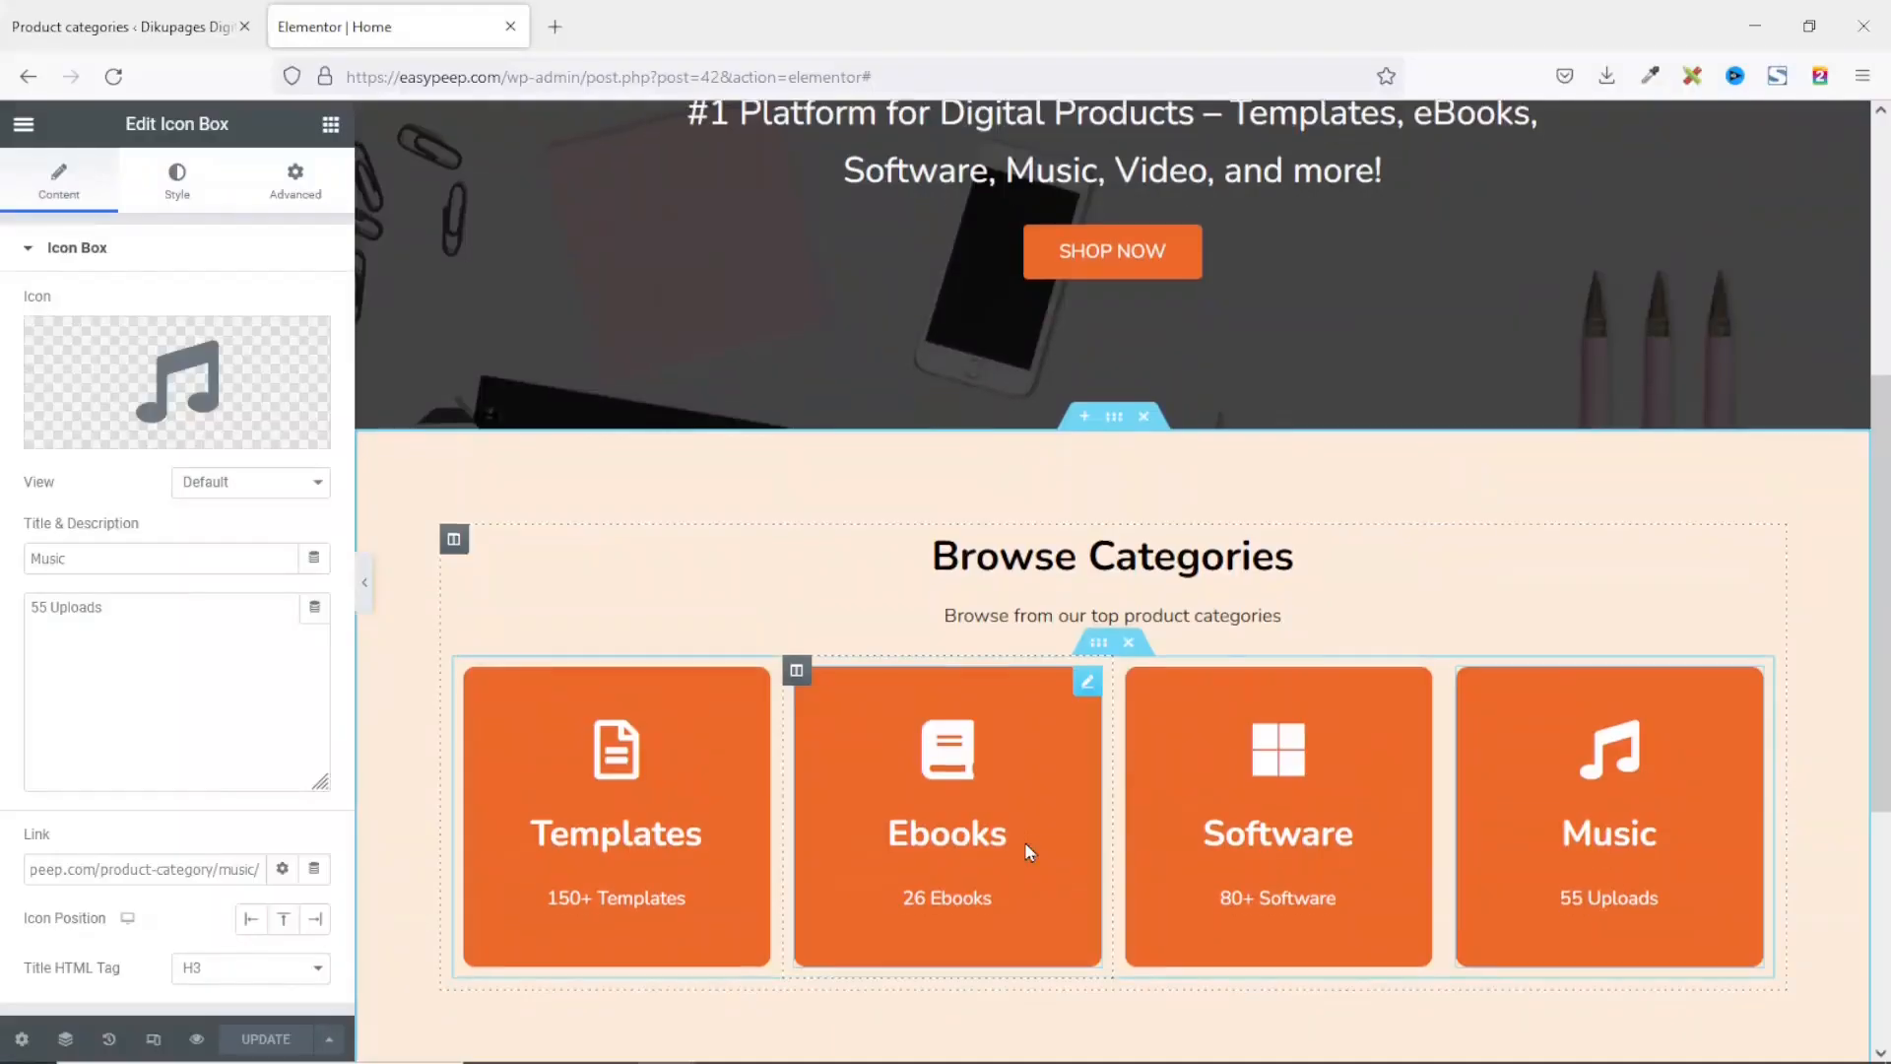
{"action": "scroll", "coordinate": [1025, 843], "scroll_direction": "down", "scroll_amount": 3}
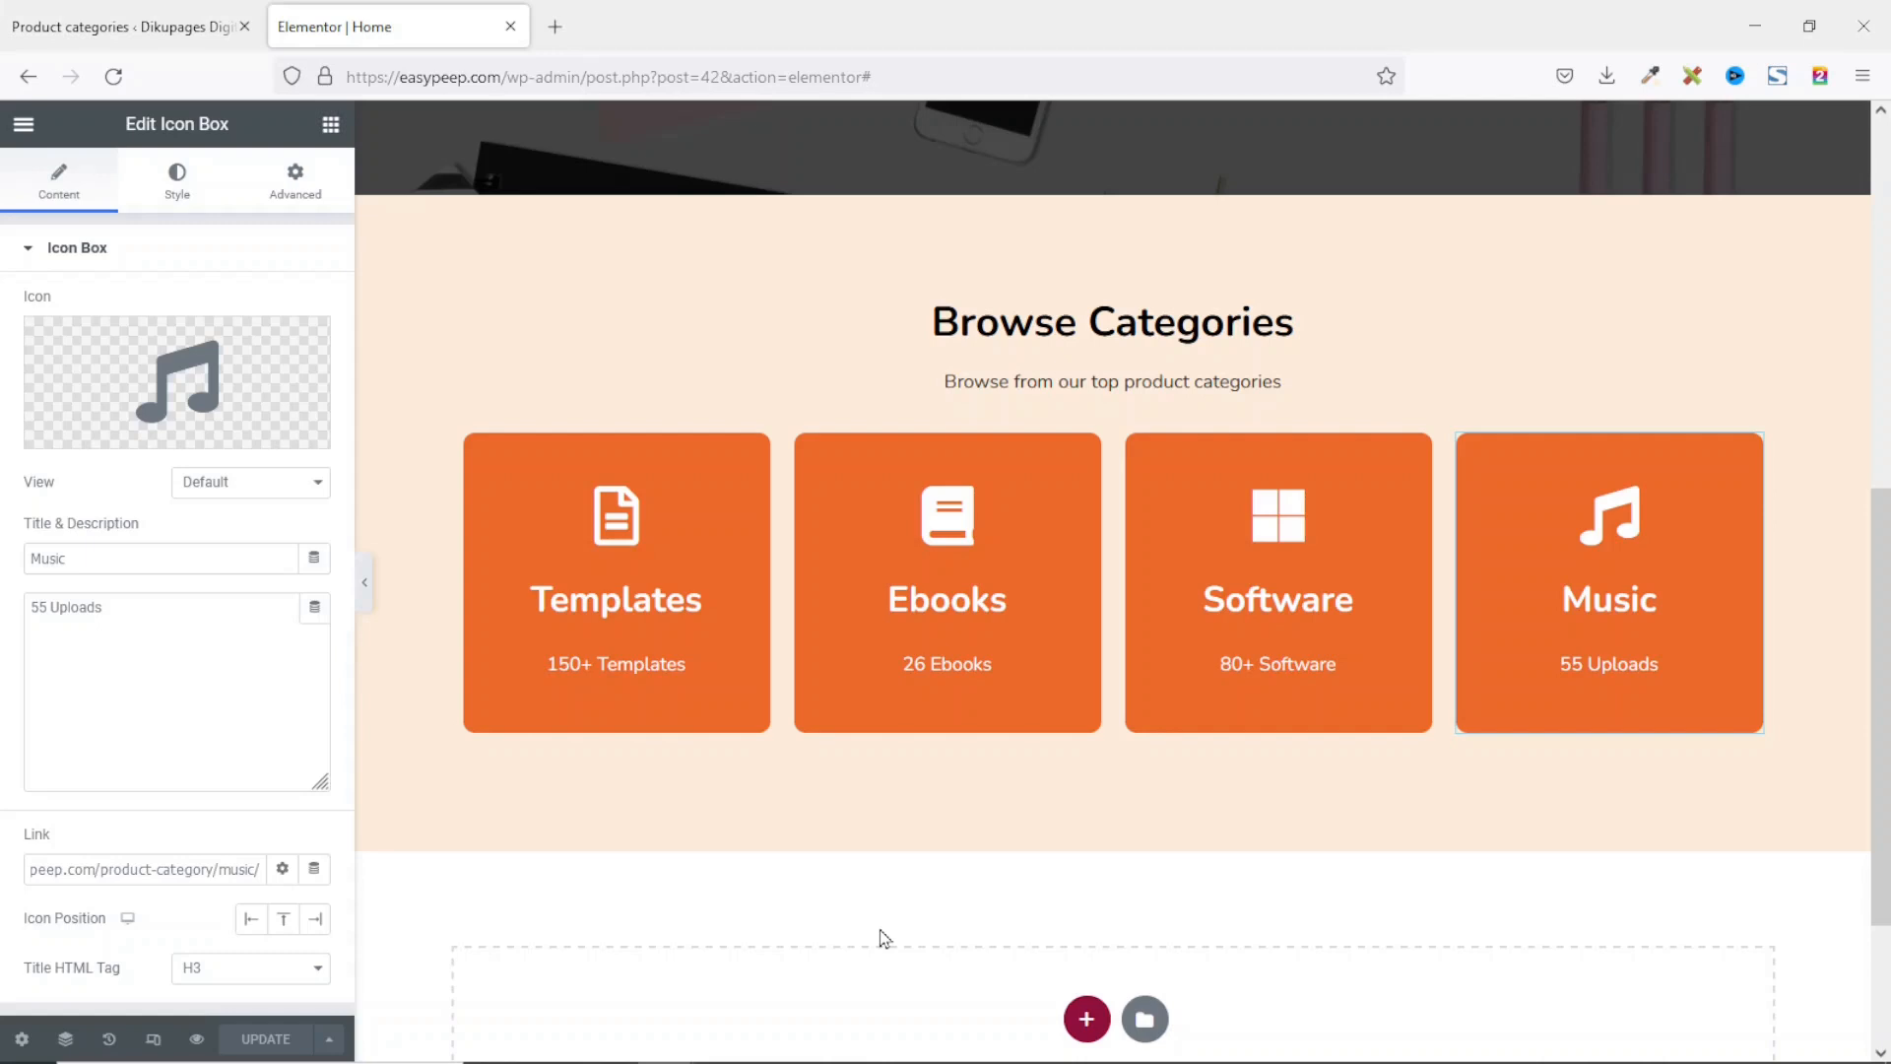
{"action": "scroll", "coordinate": [1224, 772], "scroll_direction": "down", "scroll_amount": 3}
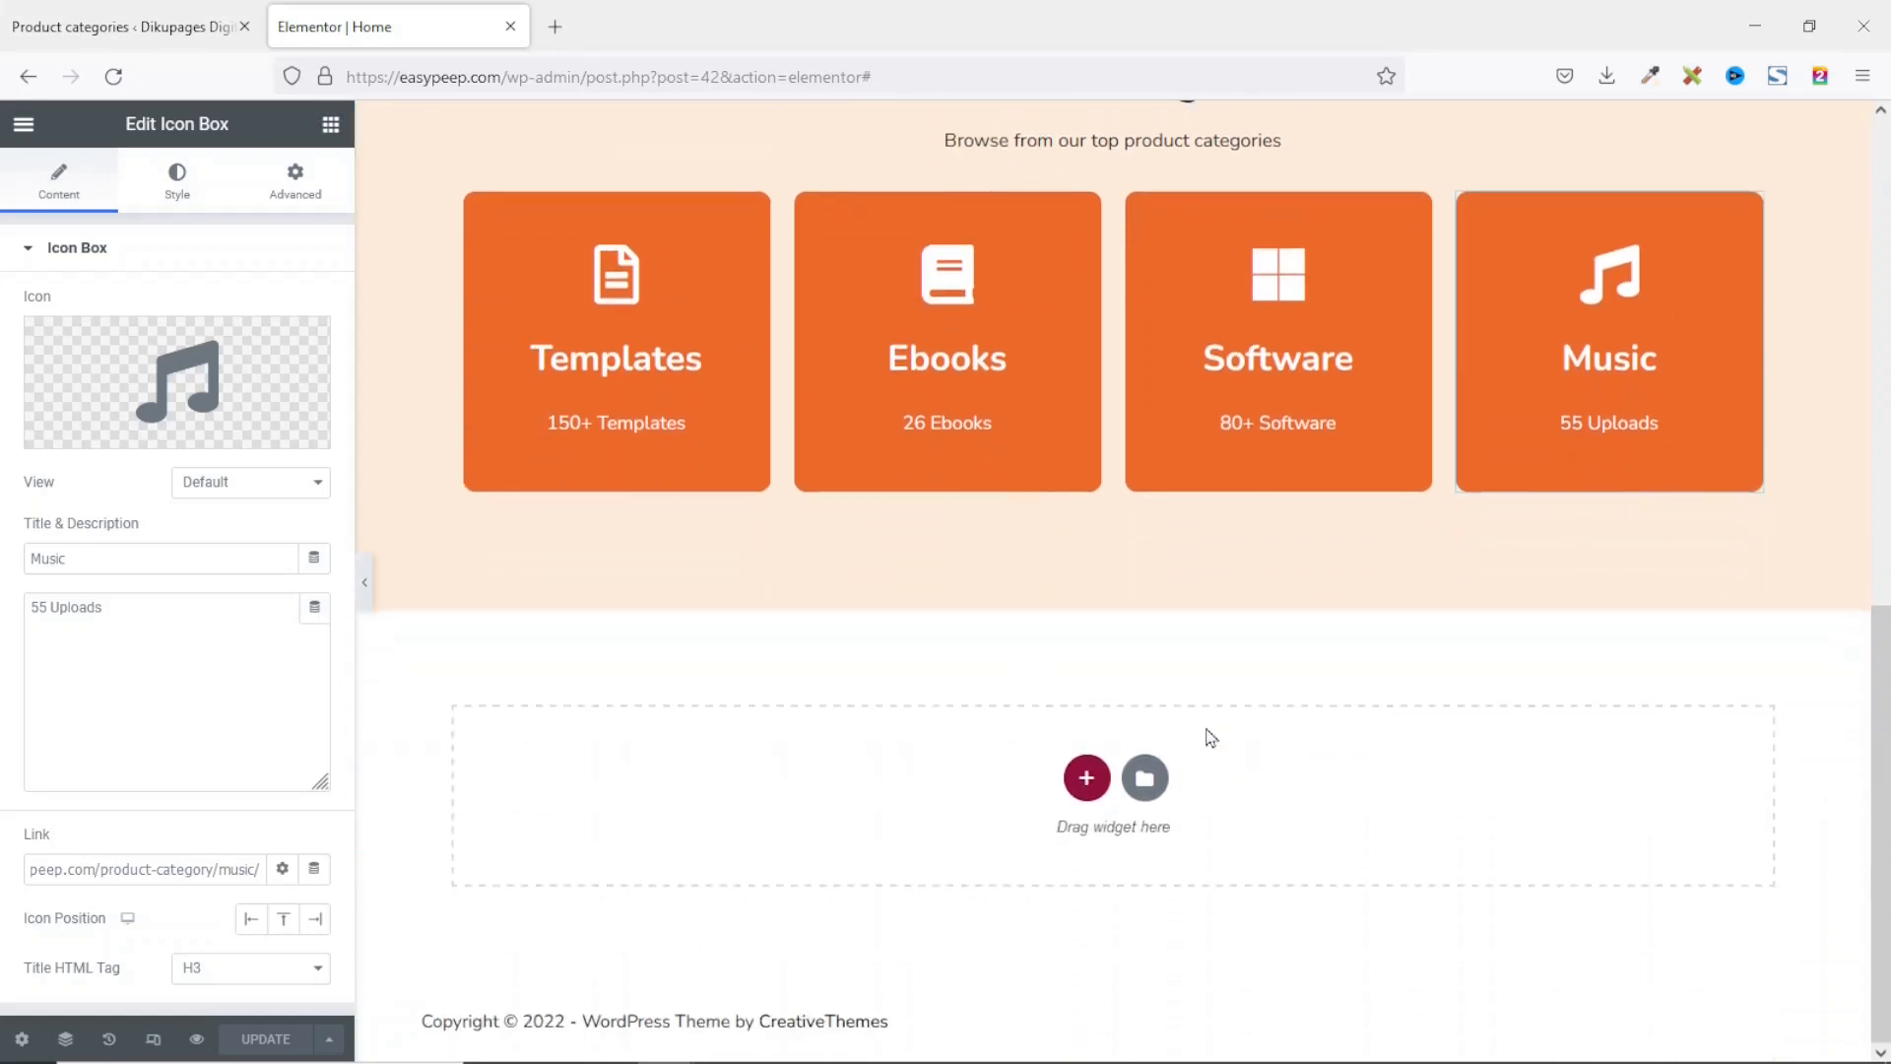
{"action": "scroll", "coordinate": [1046, 774], "scroll_direction": "up", "scroll_amount": 2}
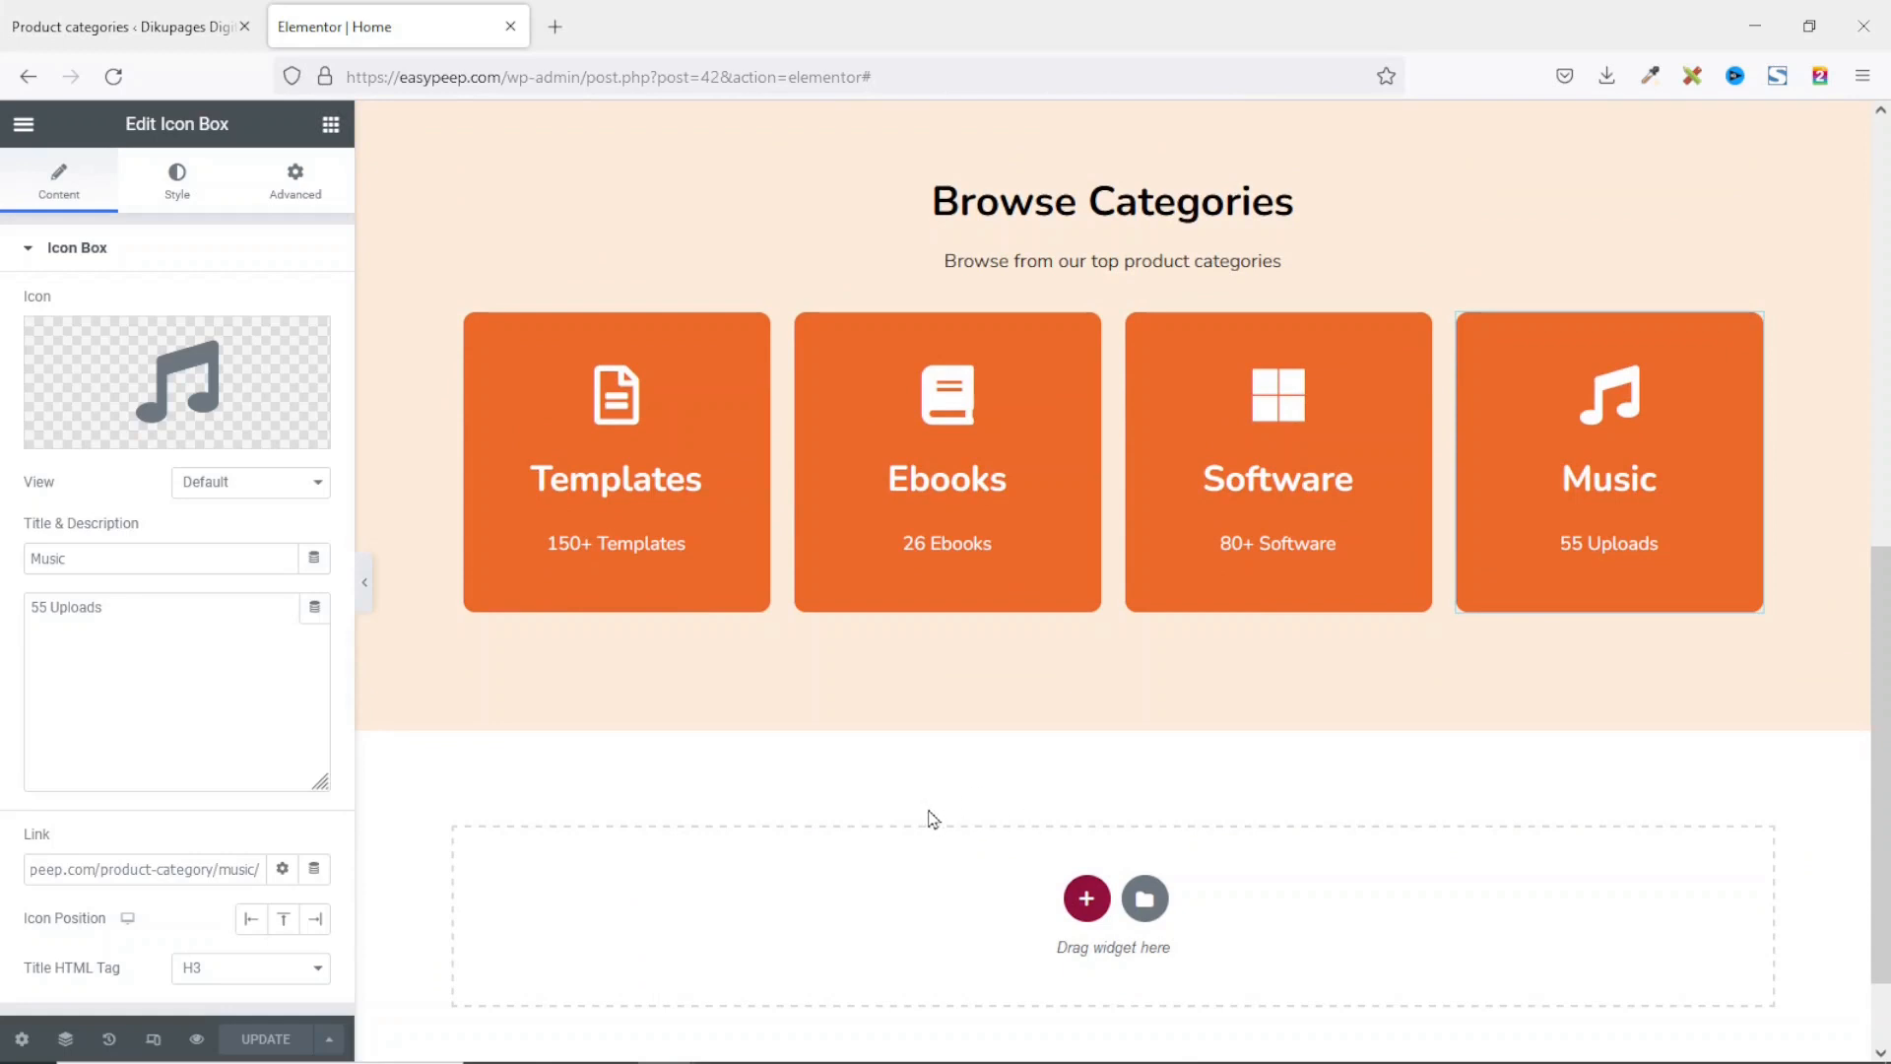
{"action": "scroll", "coordinate": [931, 818], "scroll_direction": "up", "scroll_amount": 2}
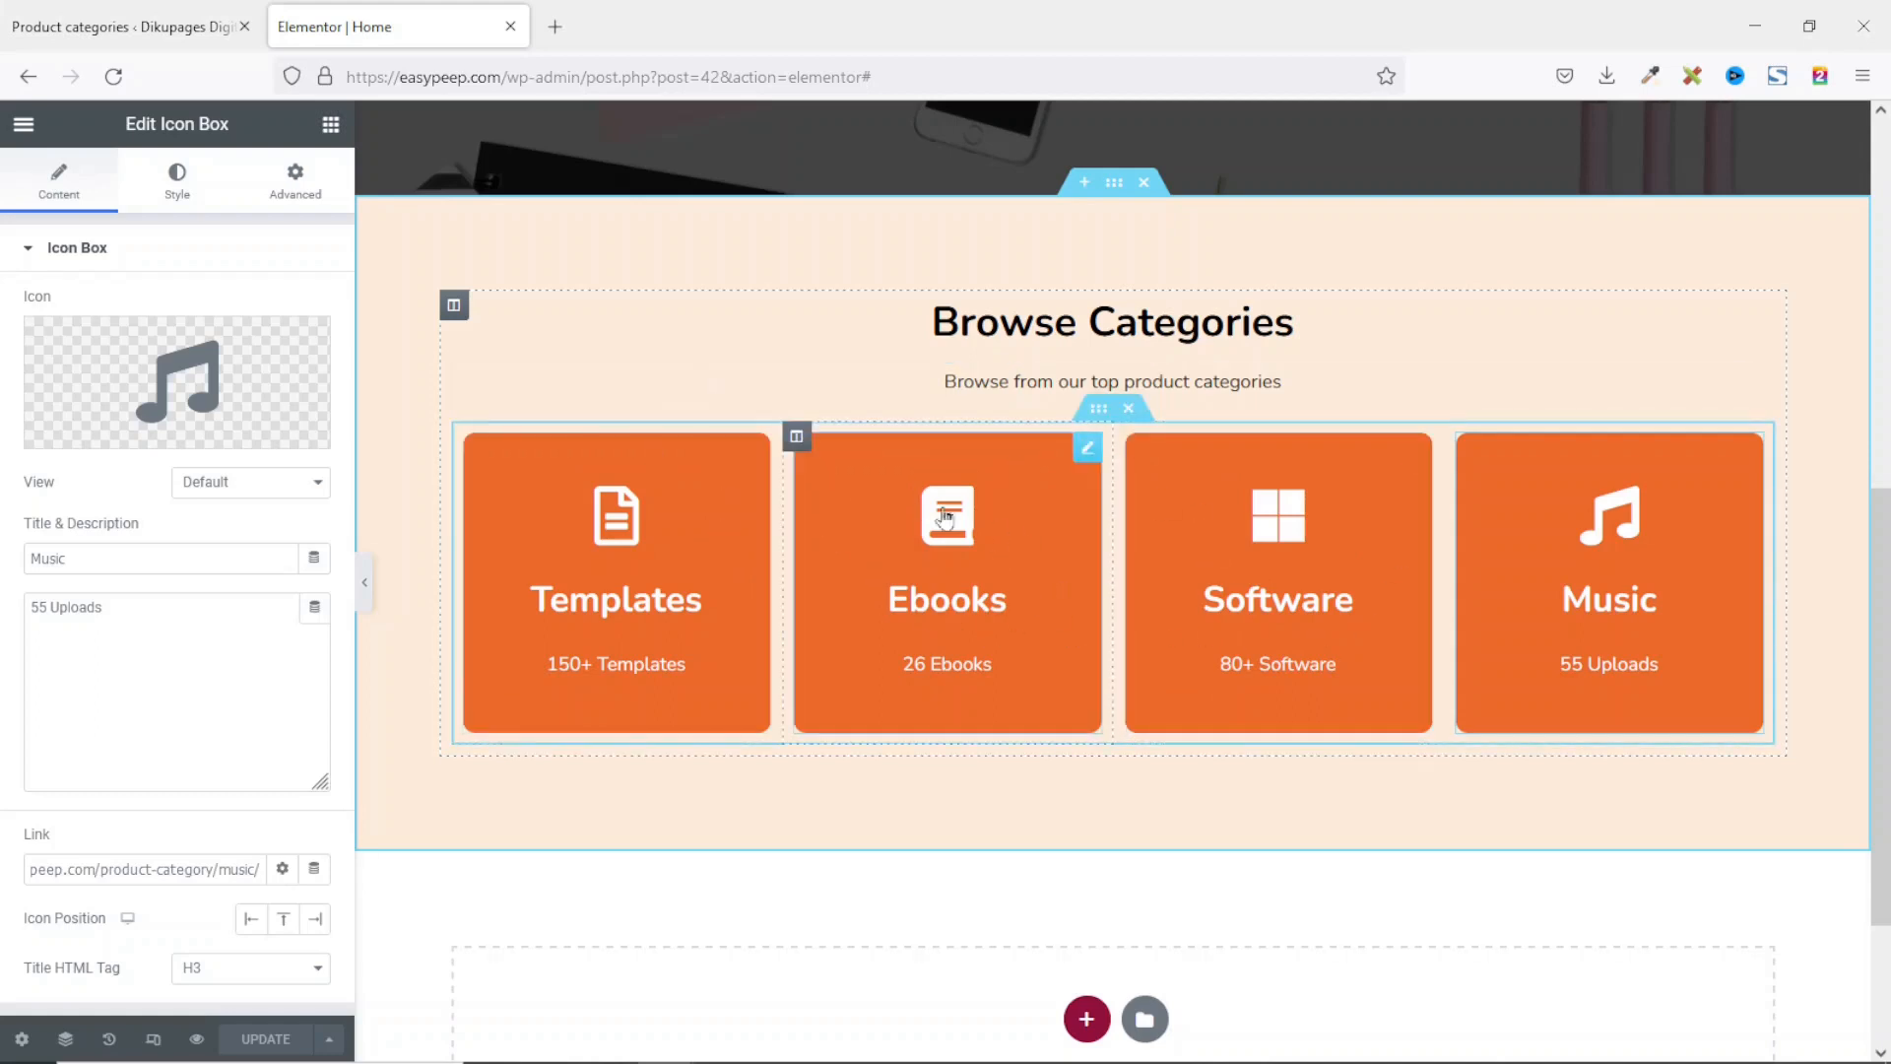
Step: Duplicate the entire Browse Categories section on the home page
{"action": "right_click", "coordinate": [1114, 184]}
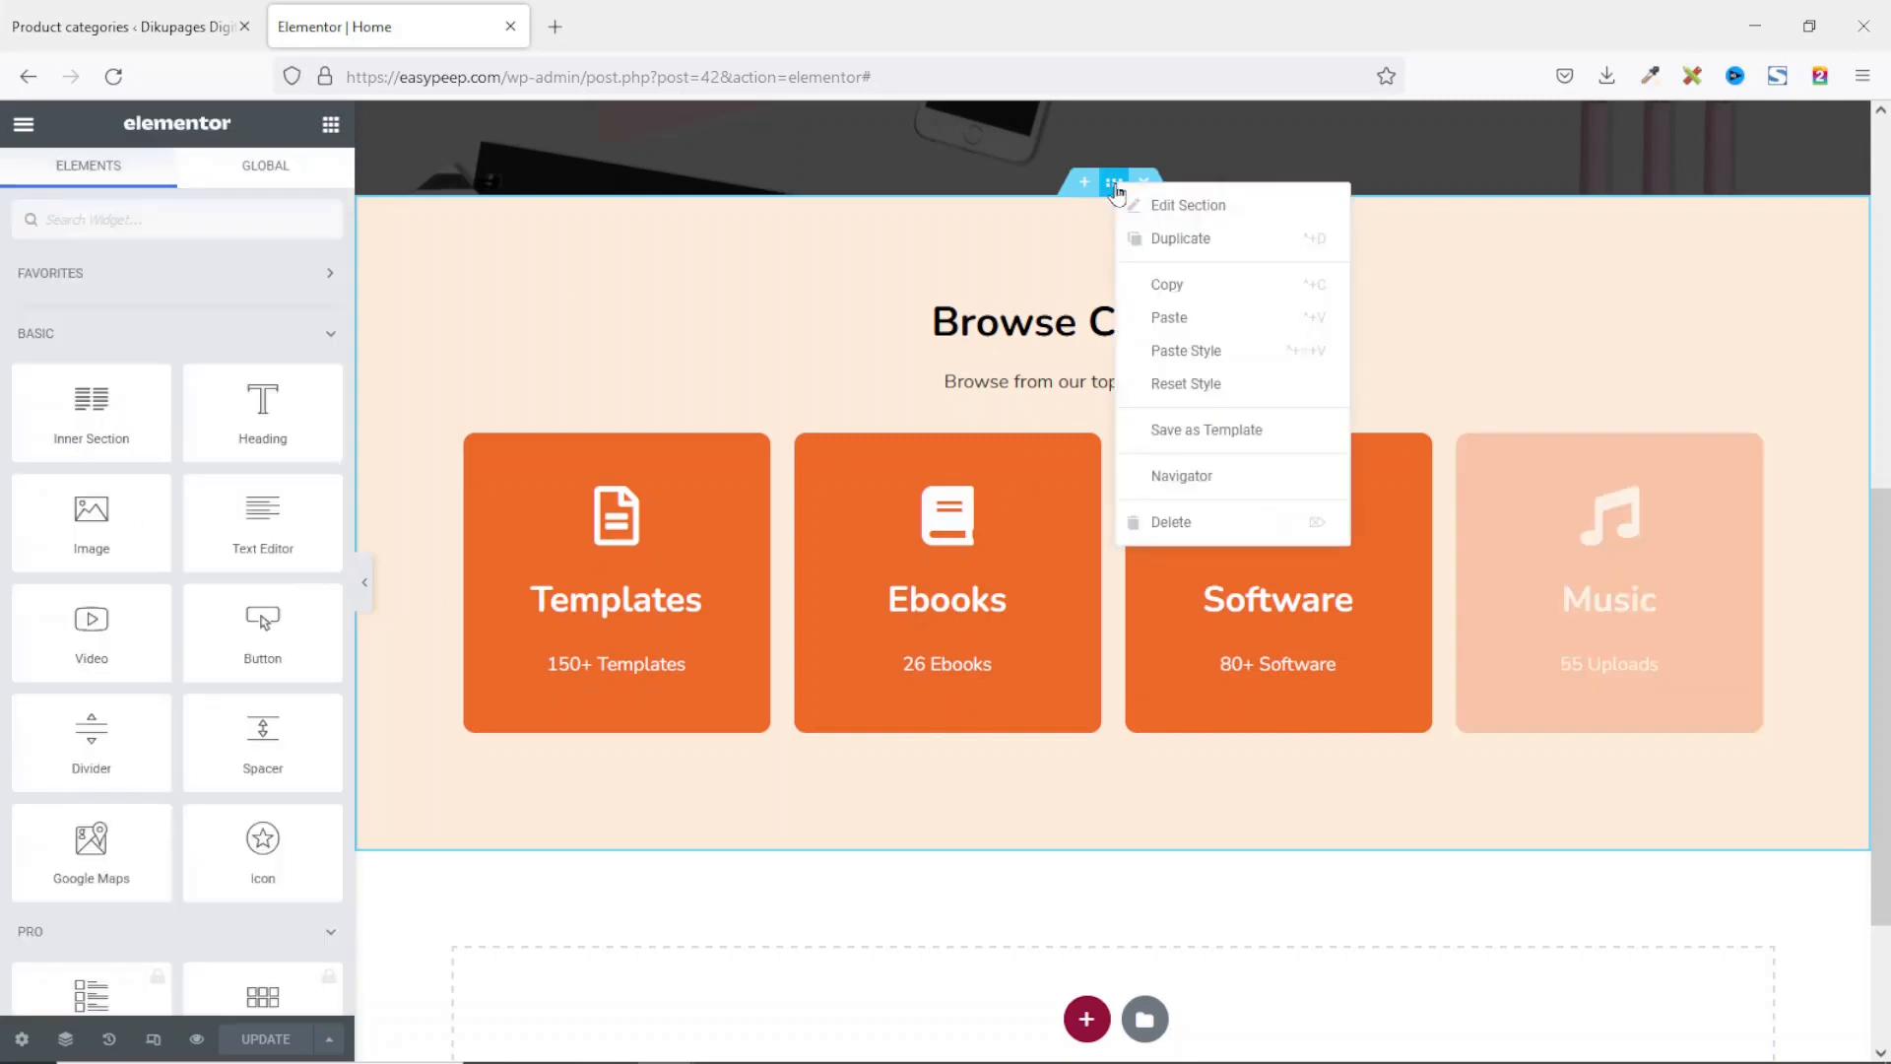
{"action": "left_click", "coordinate": [1181, 238]}
{"action": "scroll", "coordinate": [865, 729], "scroll_direction": "down", "scroll_amount": 3}
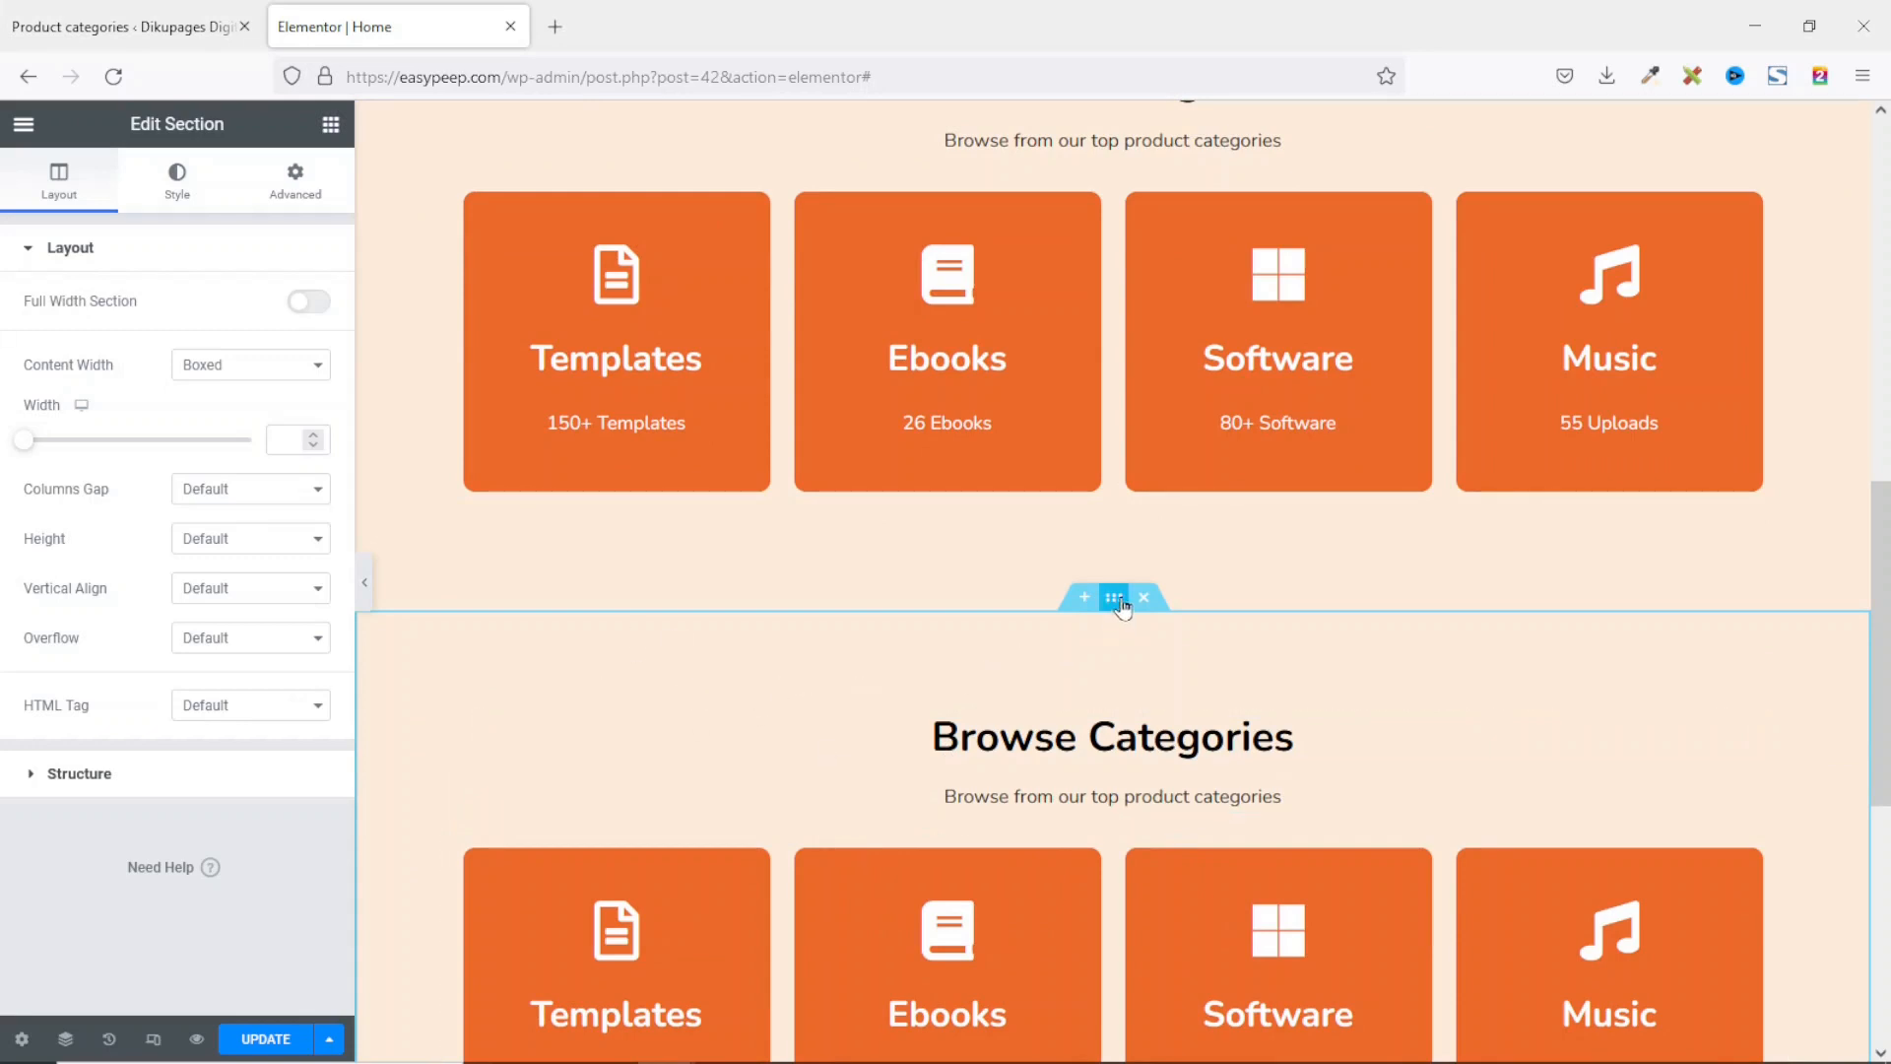
Step: Clear the duplicated section's background color and delete its inner section of category icon boxes
{"action": "left_click", "coordinate": [177, 182]}
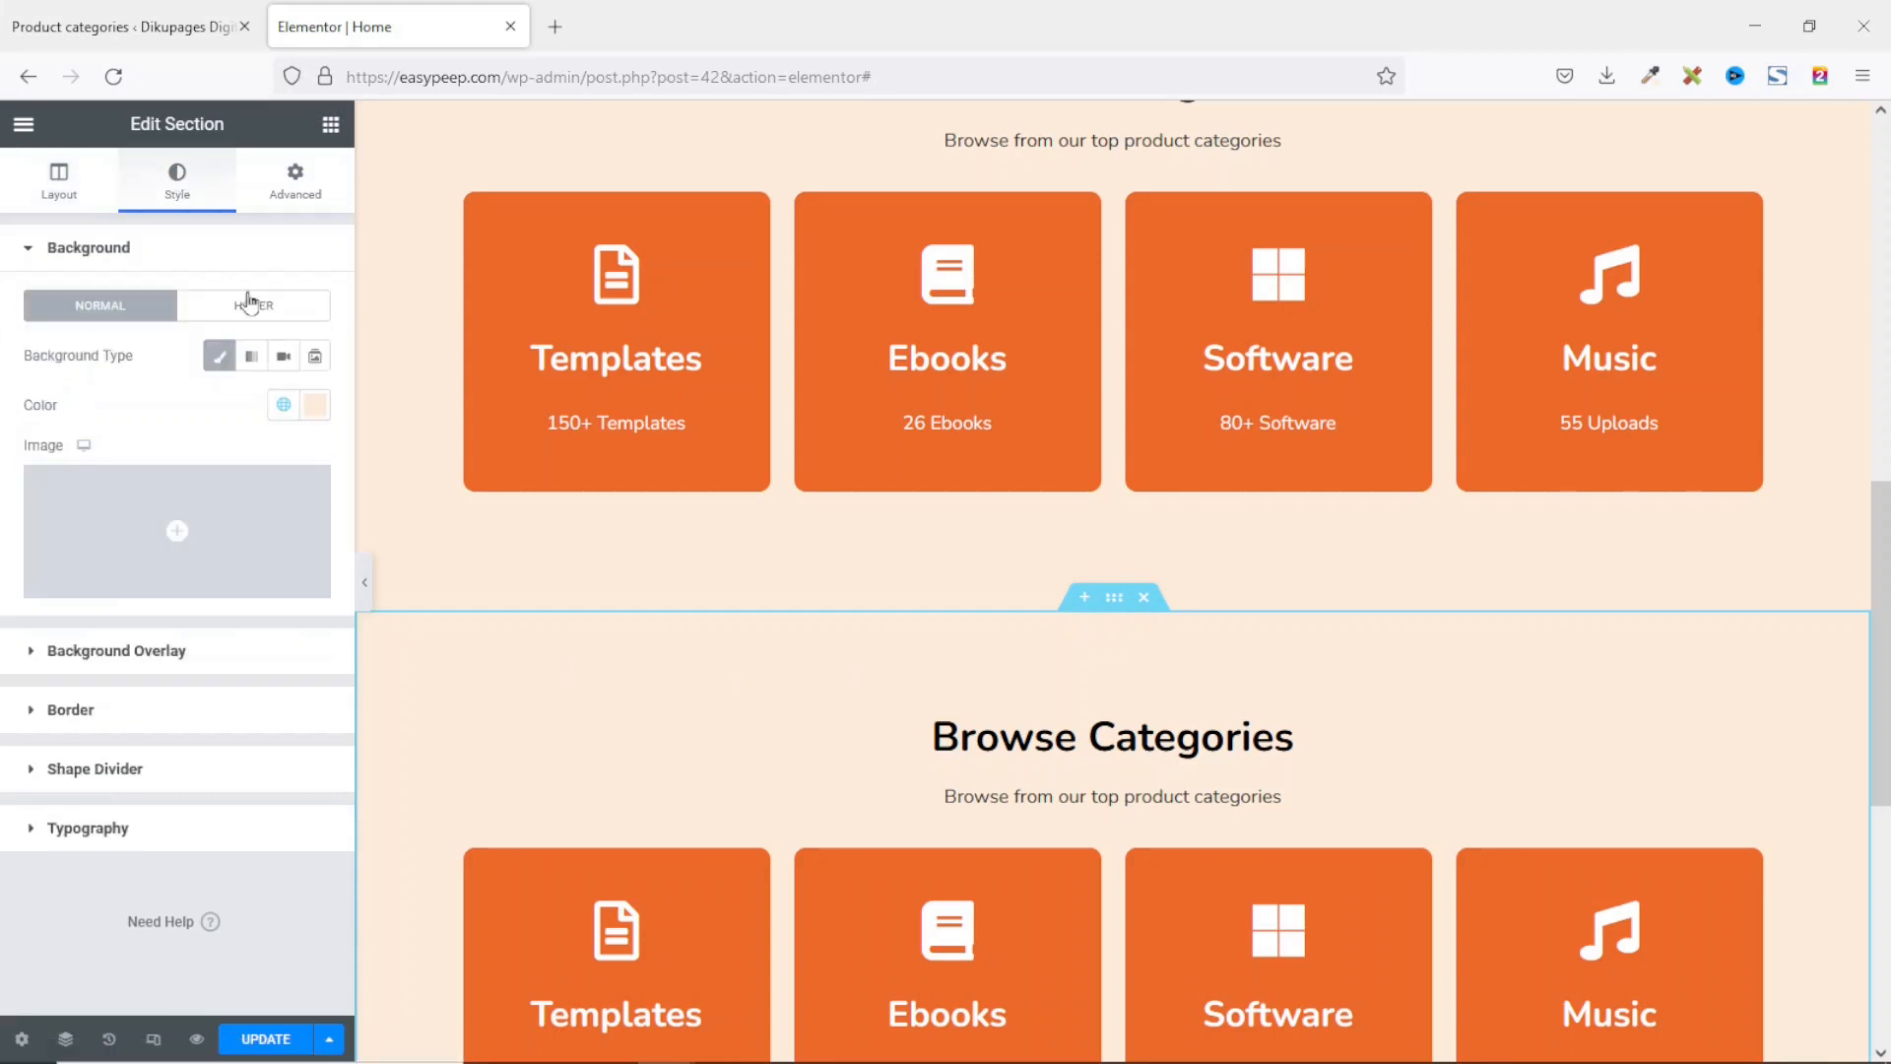
{"action": "left_click", "coordinate": [313, 414]}
{"action": "left_click", "coordinate": [219, 450]}
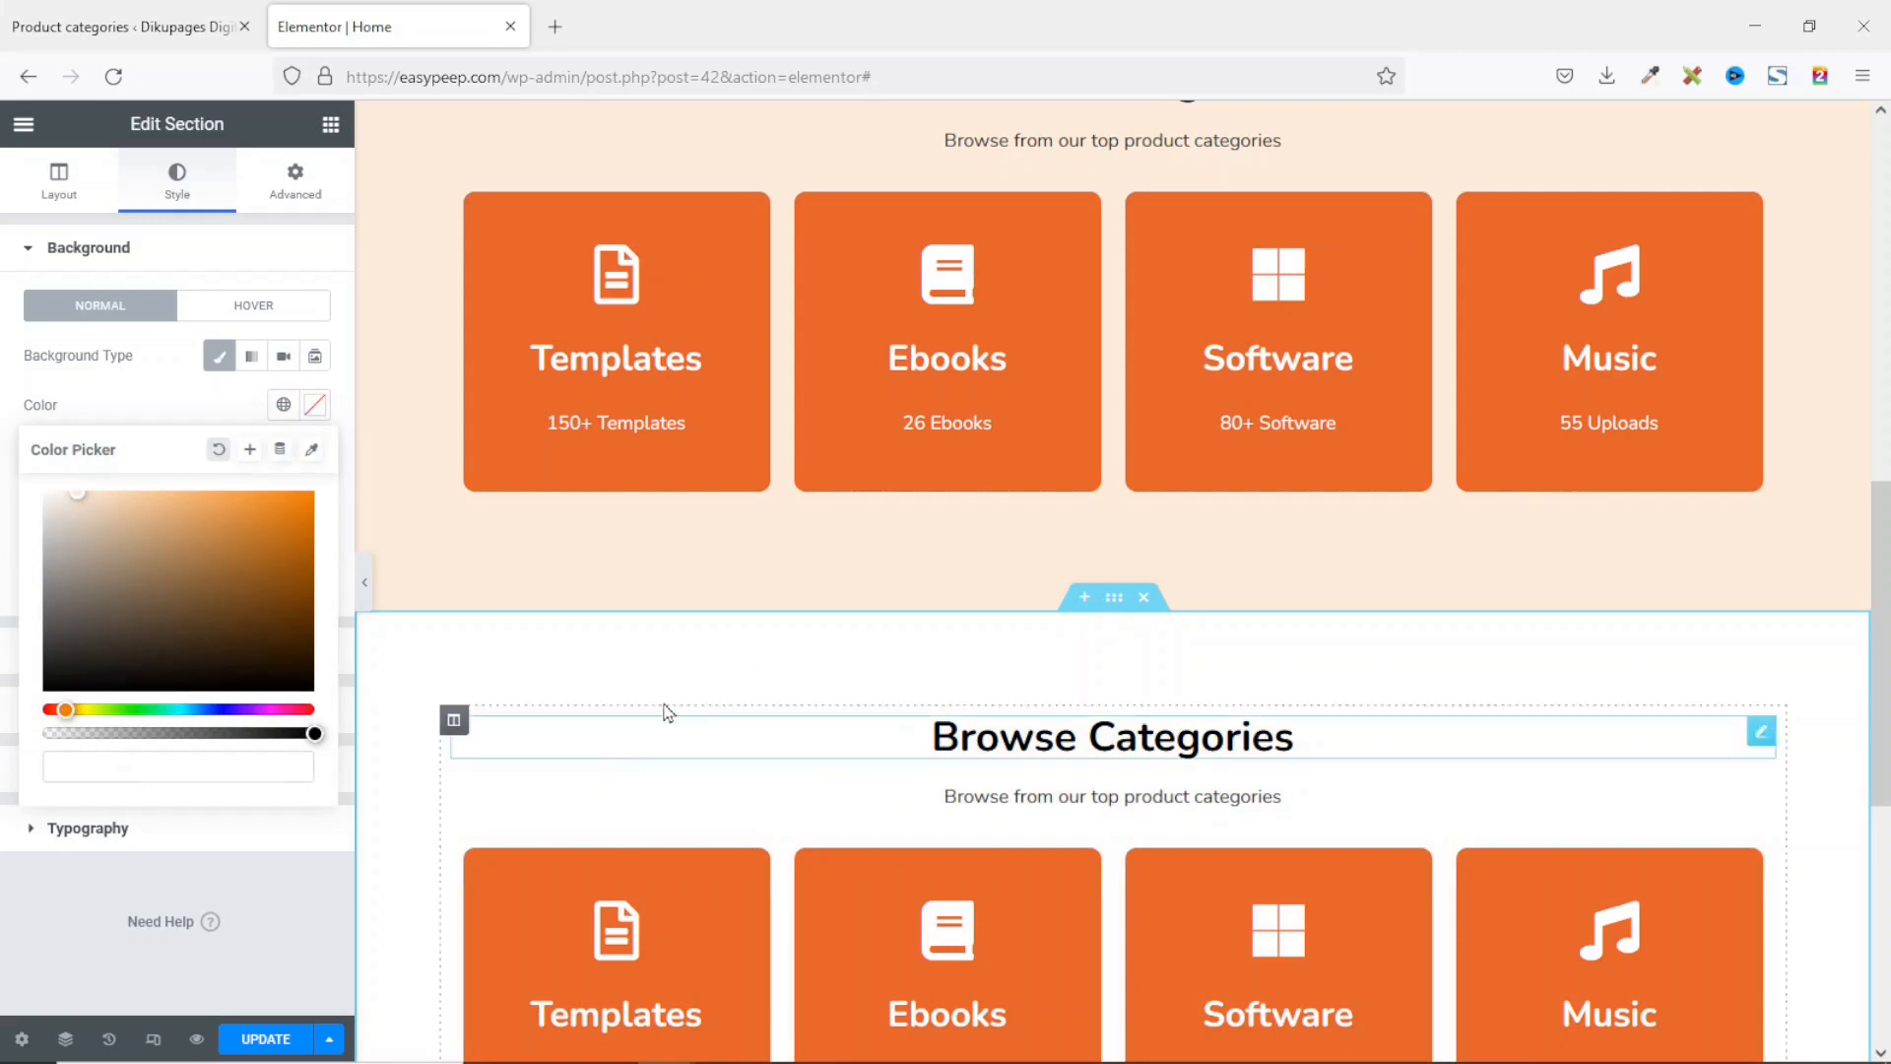
{"action": "scroll", "coordinate": [458, 703], "scroll_direction": "down", "scroll_amount": 3}
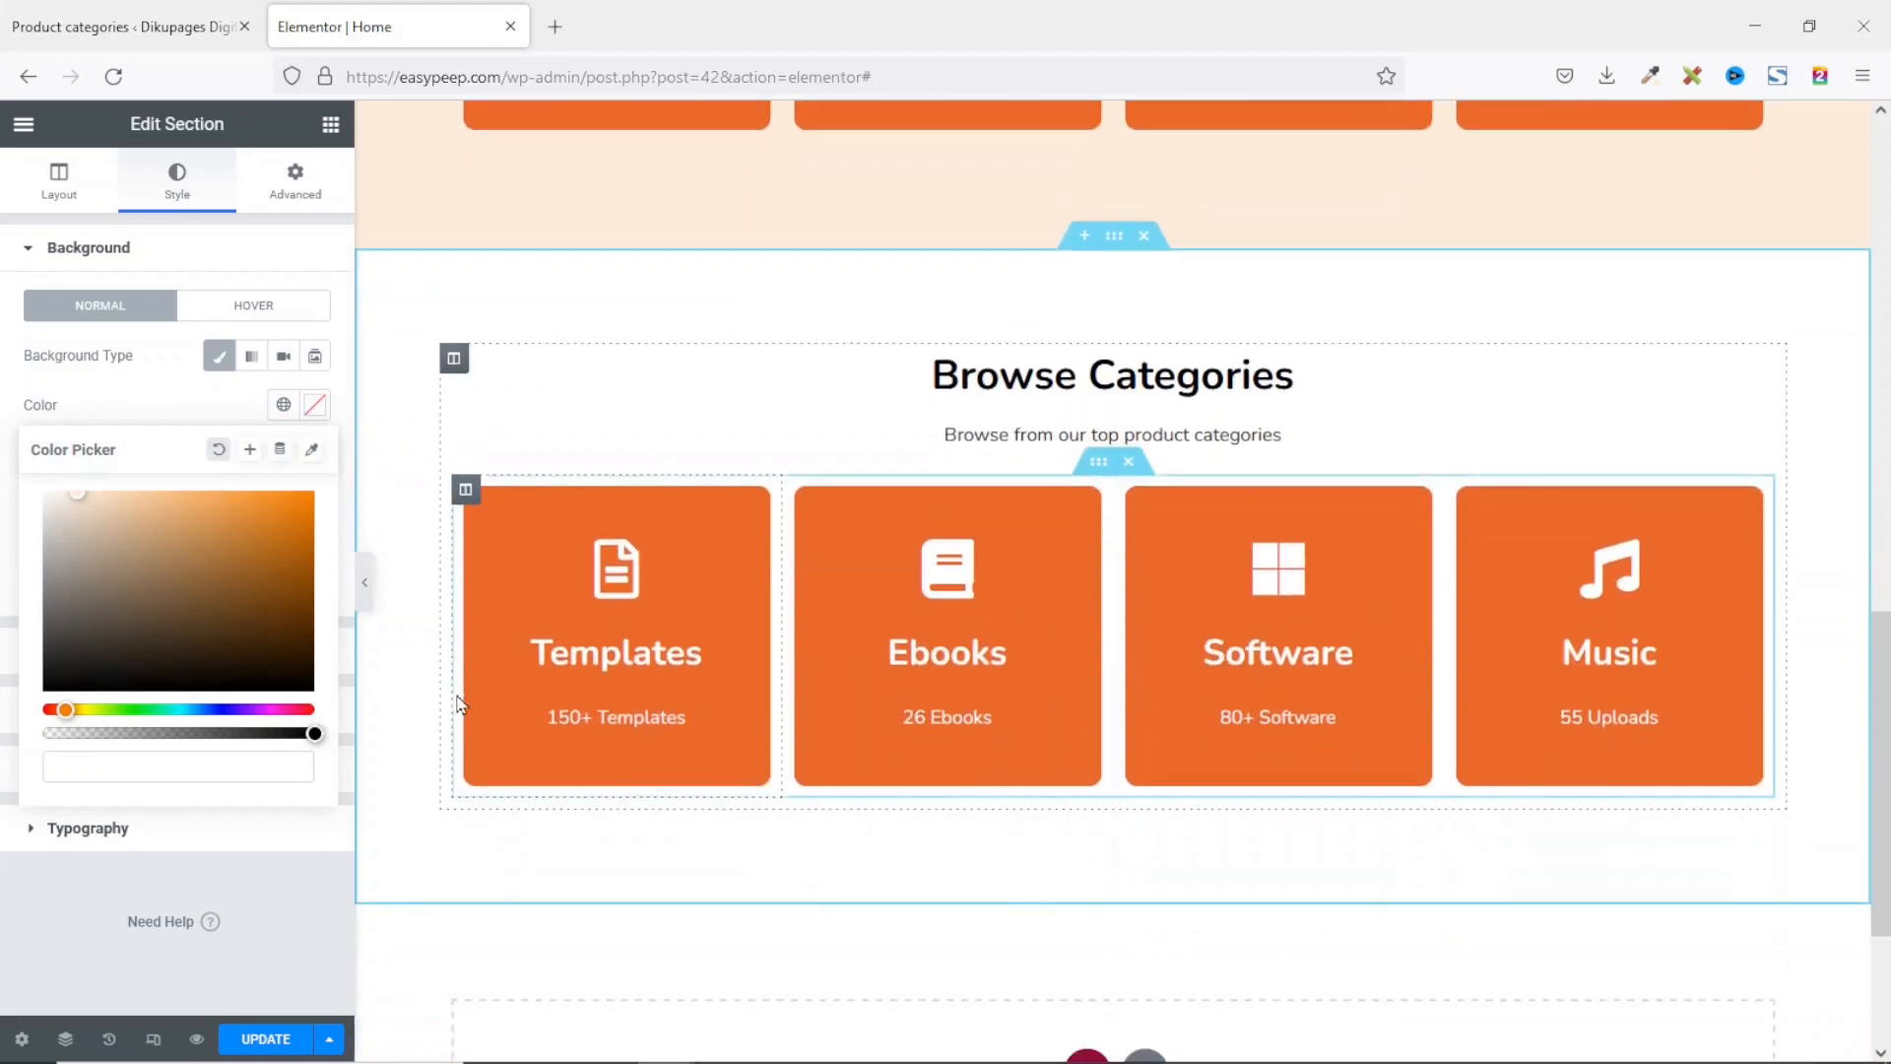
{"action": "scroll", "coordinate": [879, 864], "scroll_direction": "up", "scroll_amount": 2}
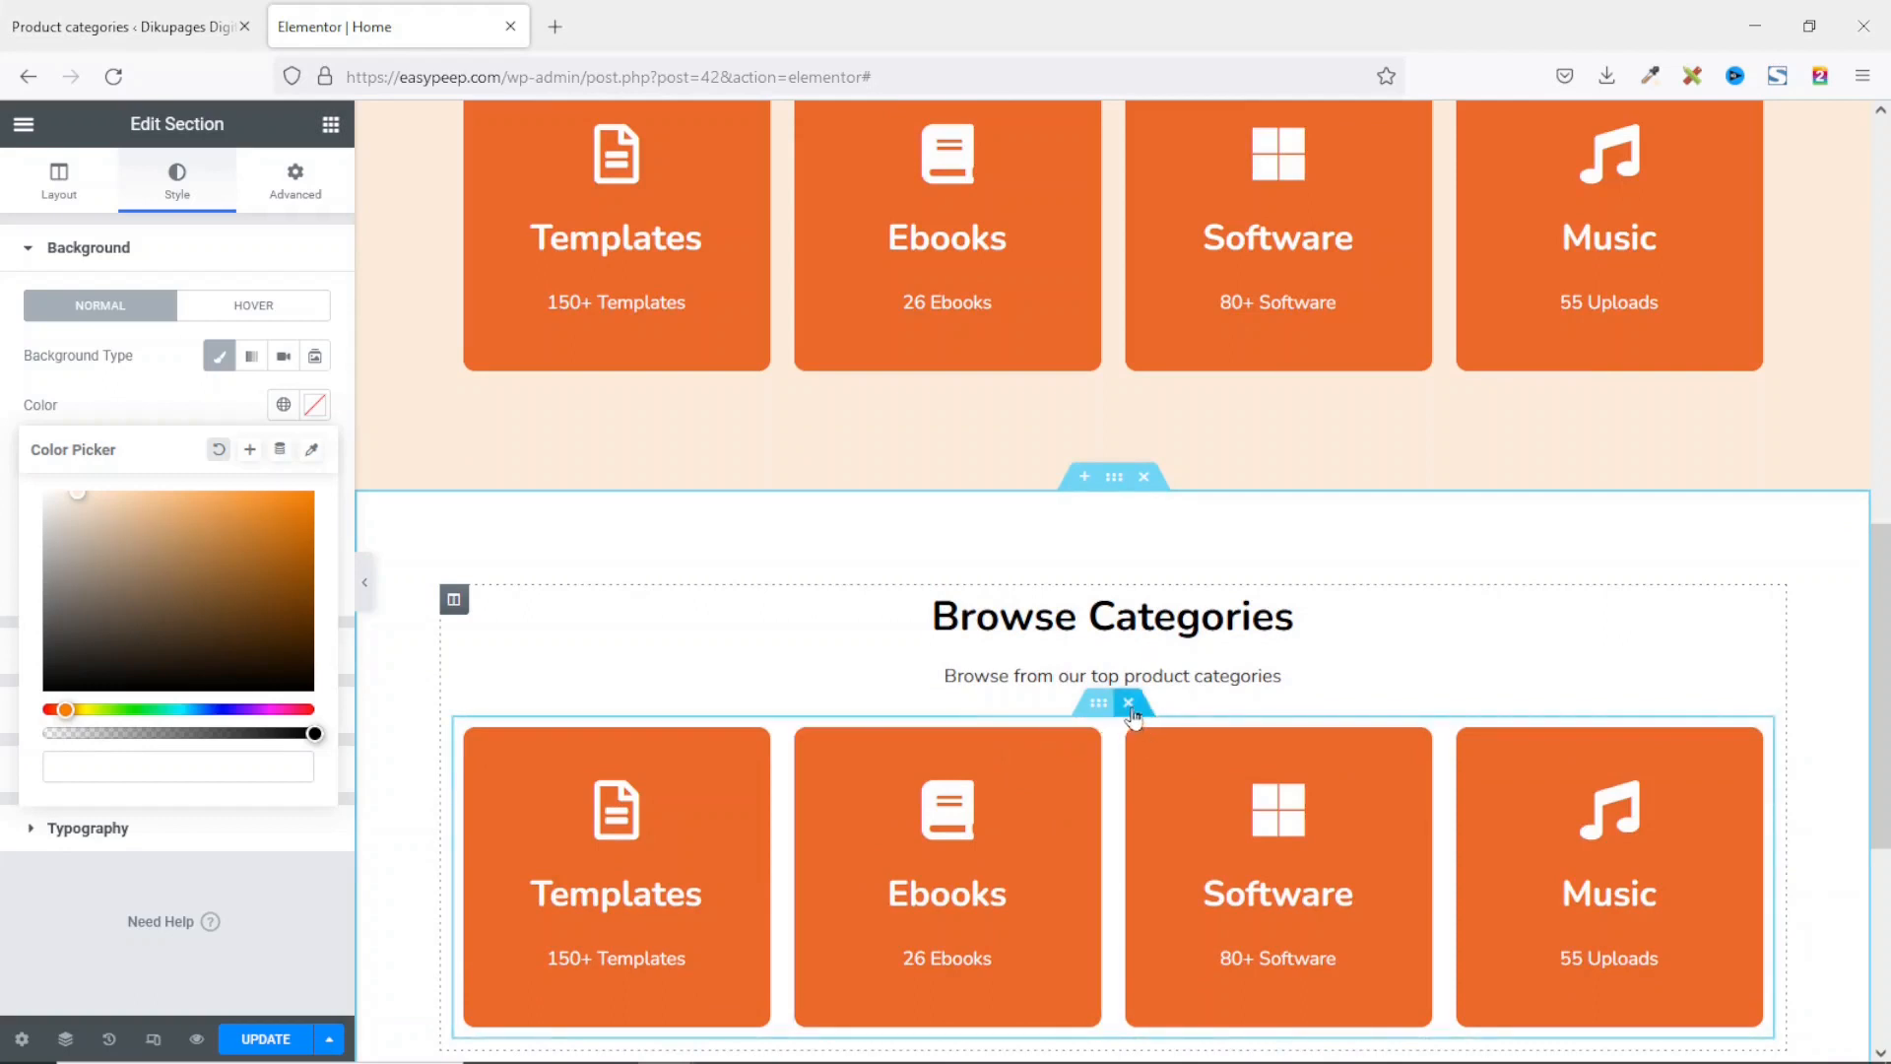
{"action": "left_click", "coordinate": [1129, 704]}
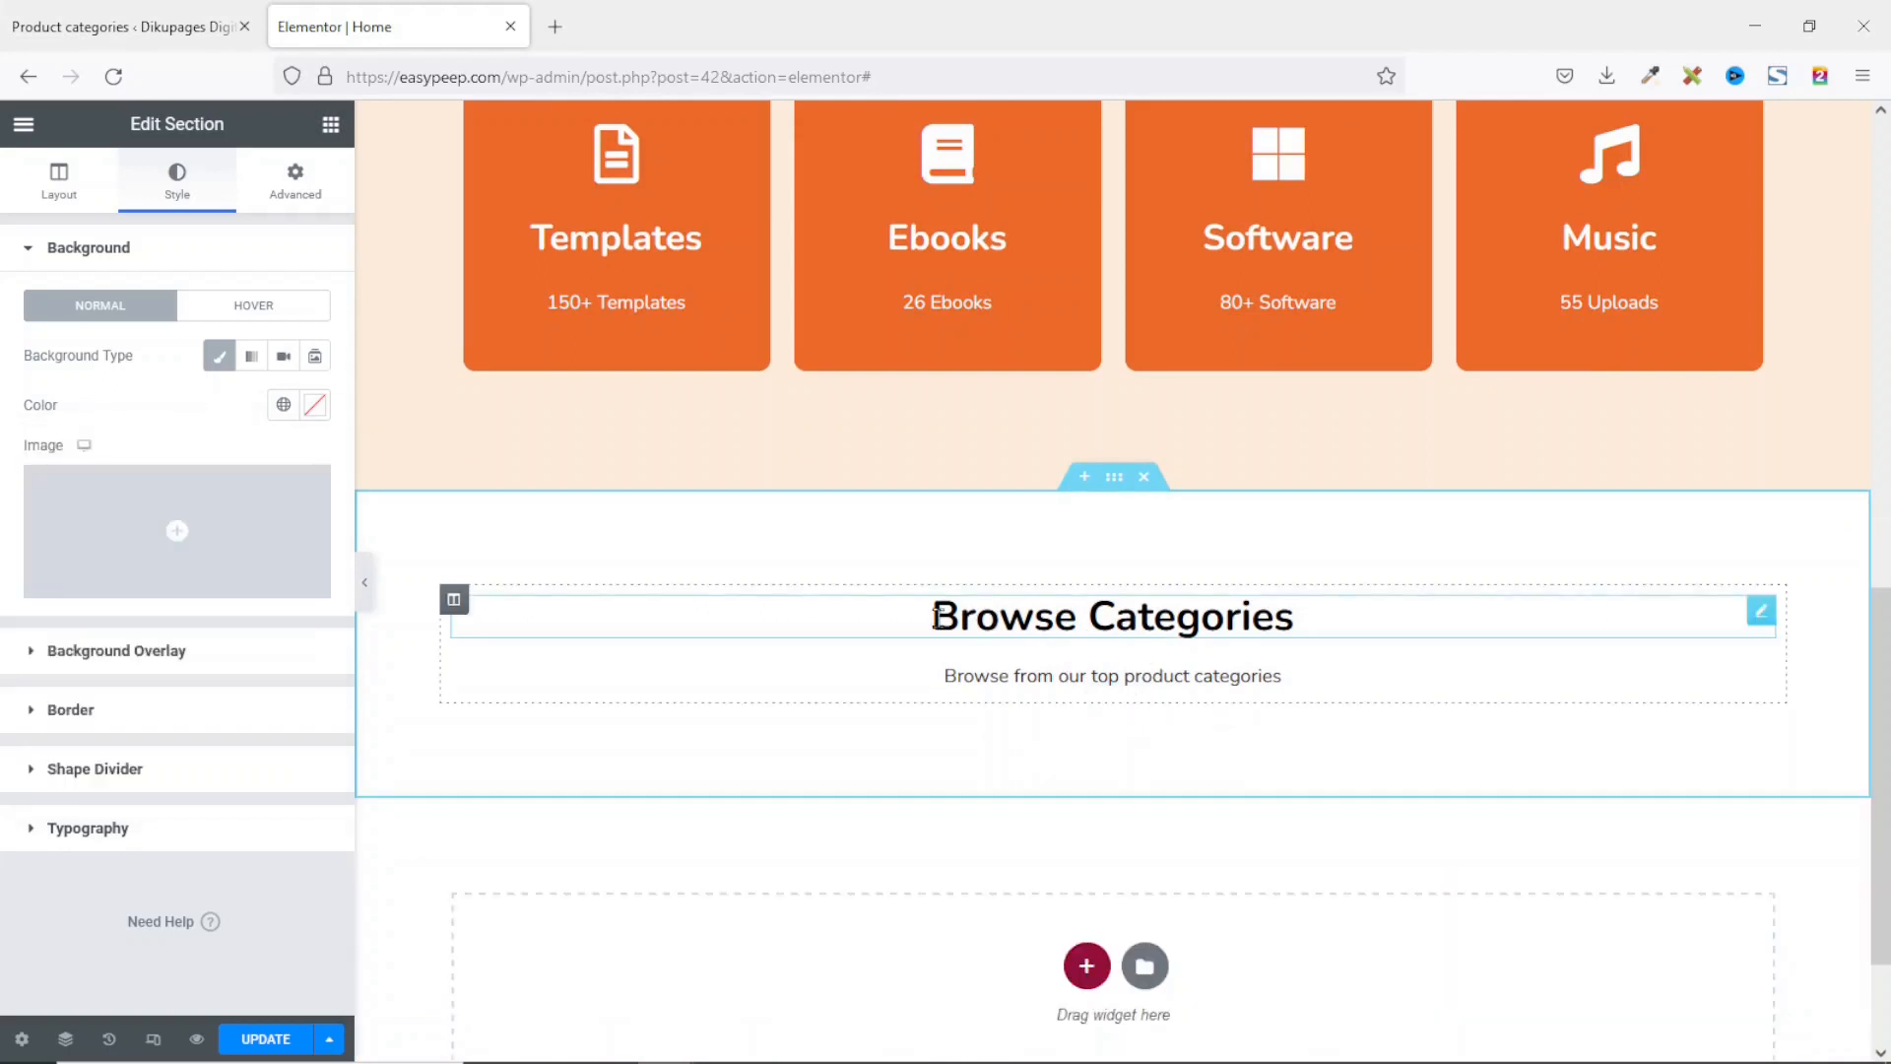
Step: Change the duplicated section's heading to "Best Selling Products" and its text to "Browse from our best selling products"
{"action": "left_click", "coordinate": [1010, 615]}
{"action": "left_click", "coordinate": [189, 338]}
{"action": "left_click_drag", "start_coordinate": [189, 338], "coordinate": [4, 306]}
{"action": "type", "text": "Bes"}
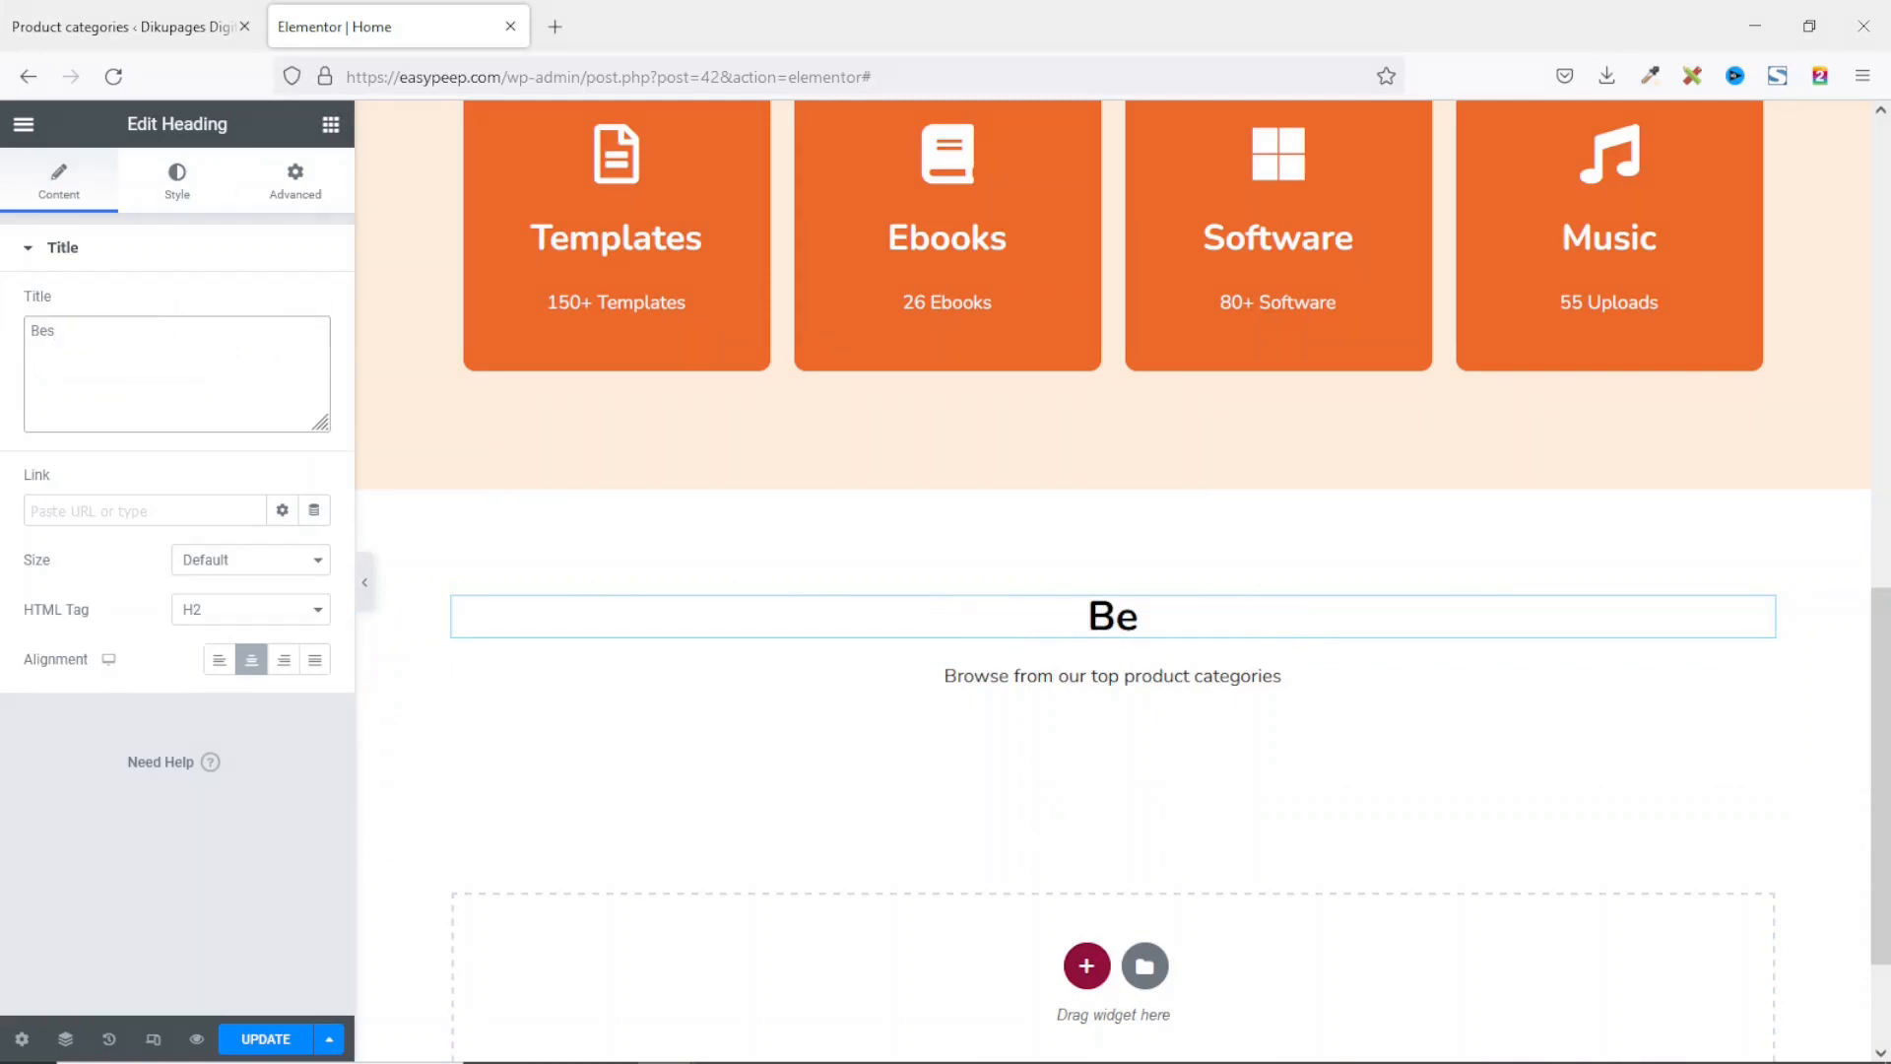
{"action": "type", "text": "t Selling Products"}
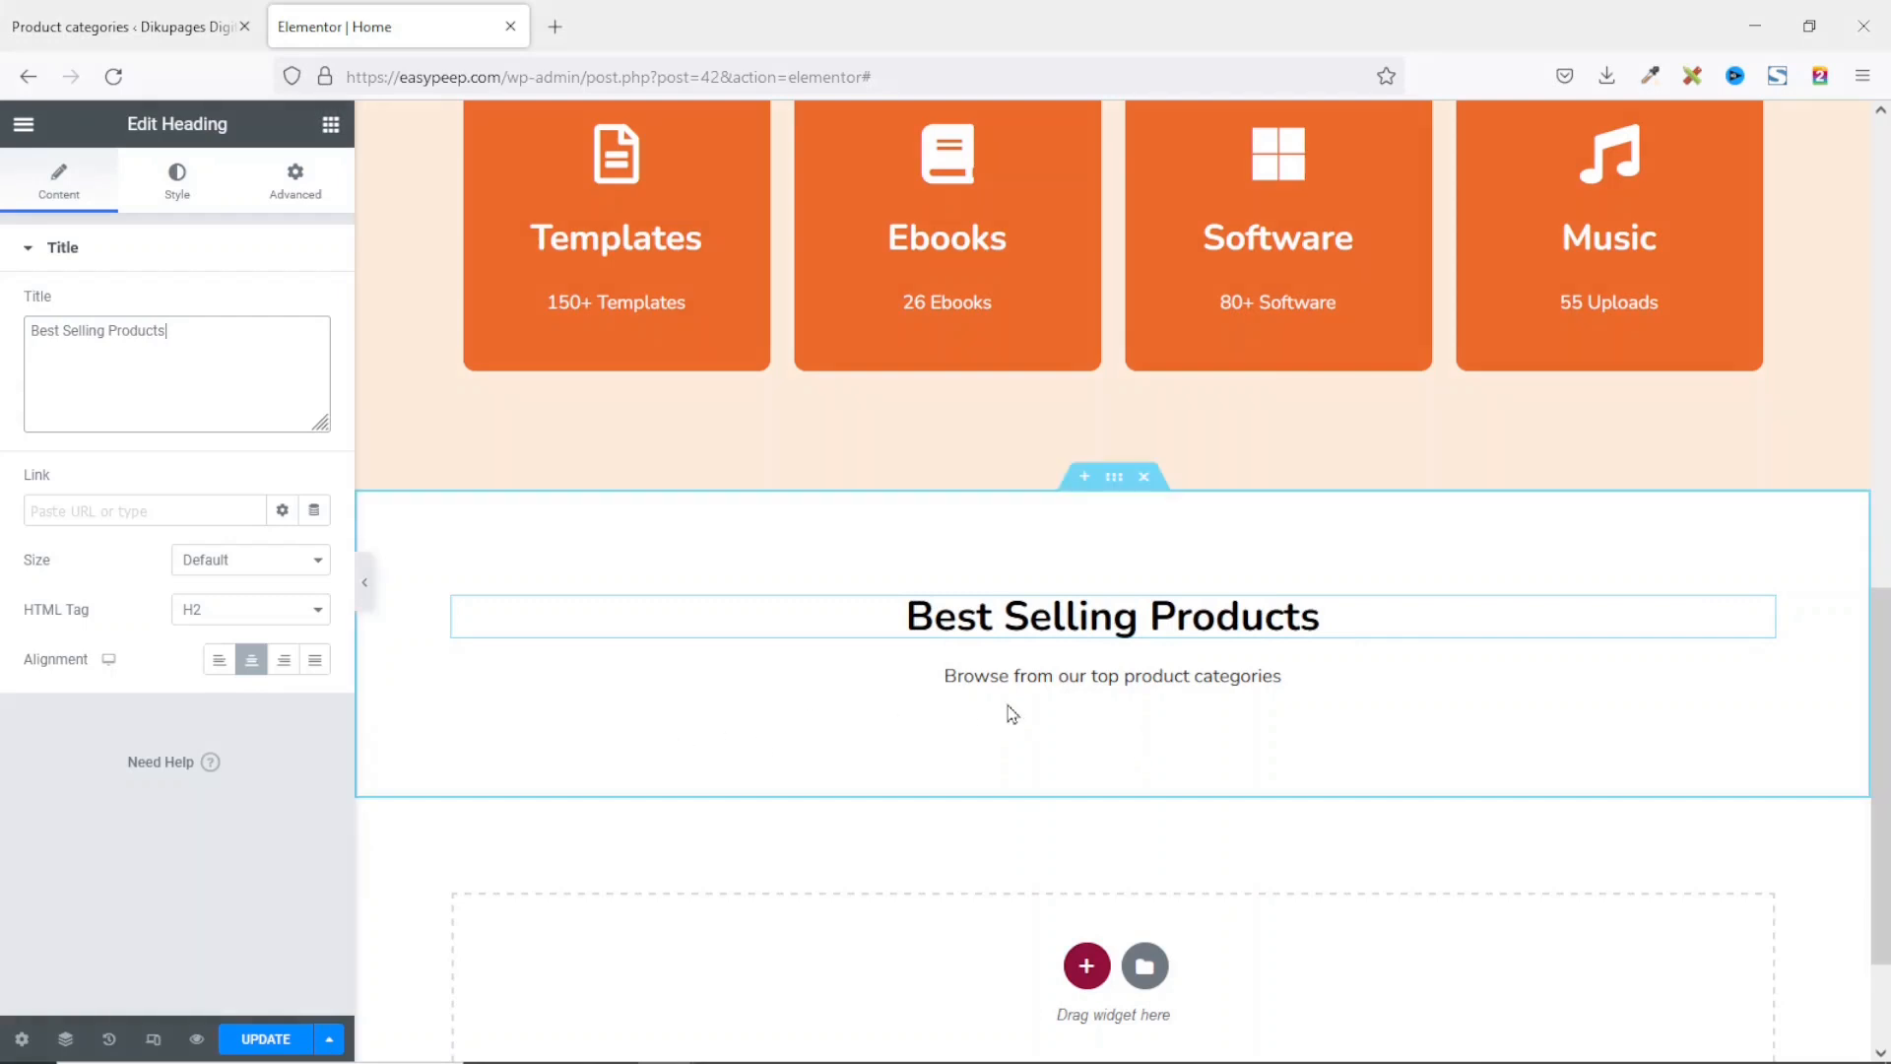
{"action": "left_click", "coordinate": [1043, 676]}
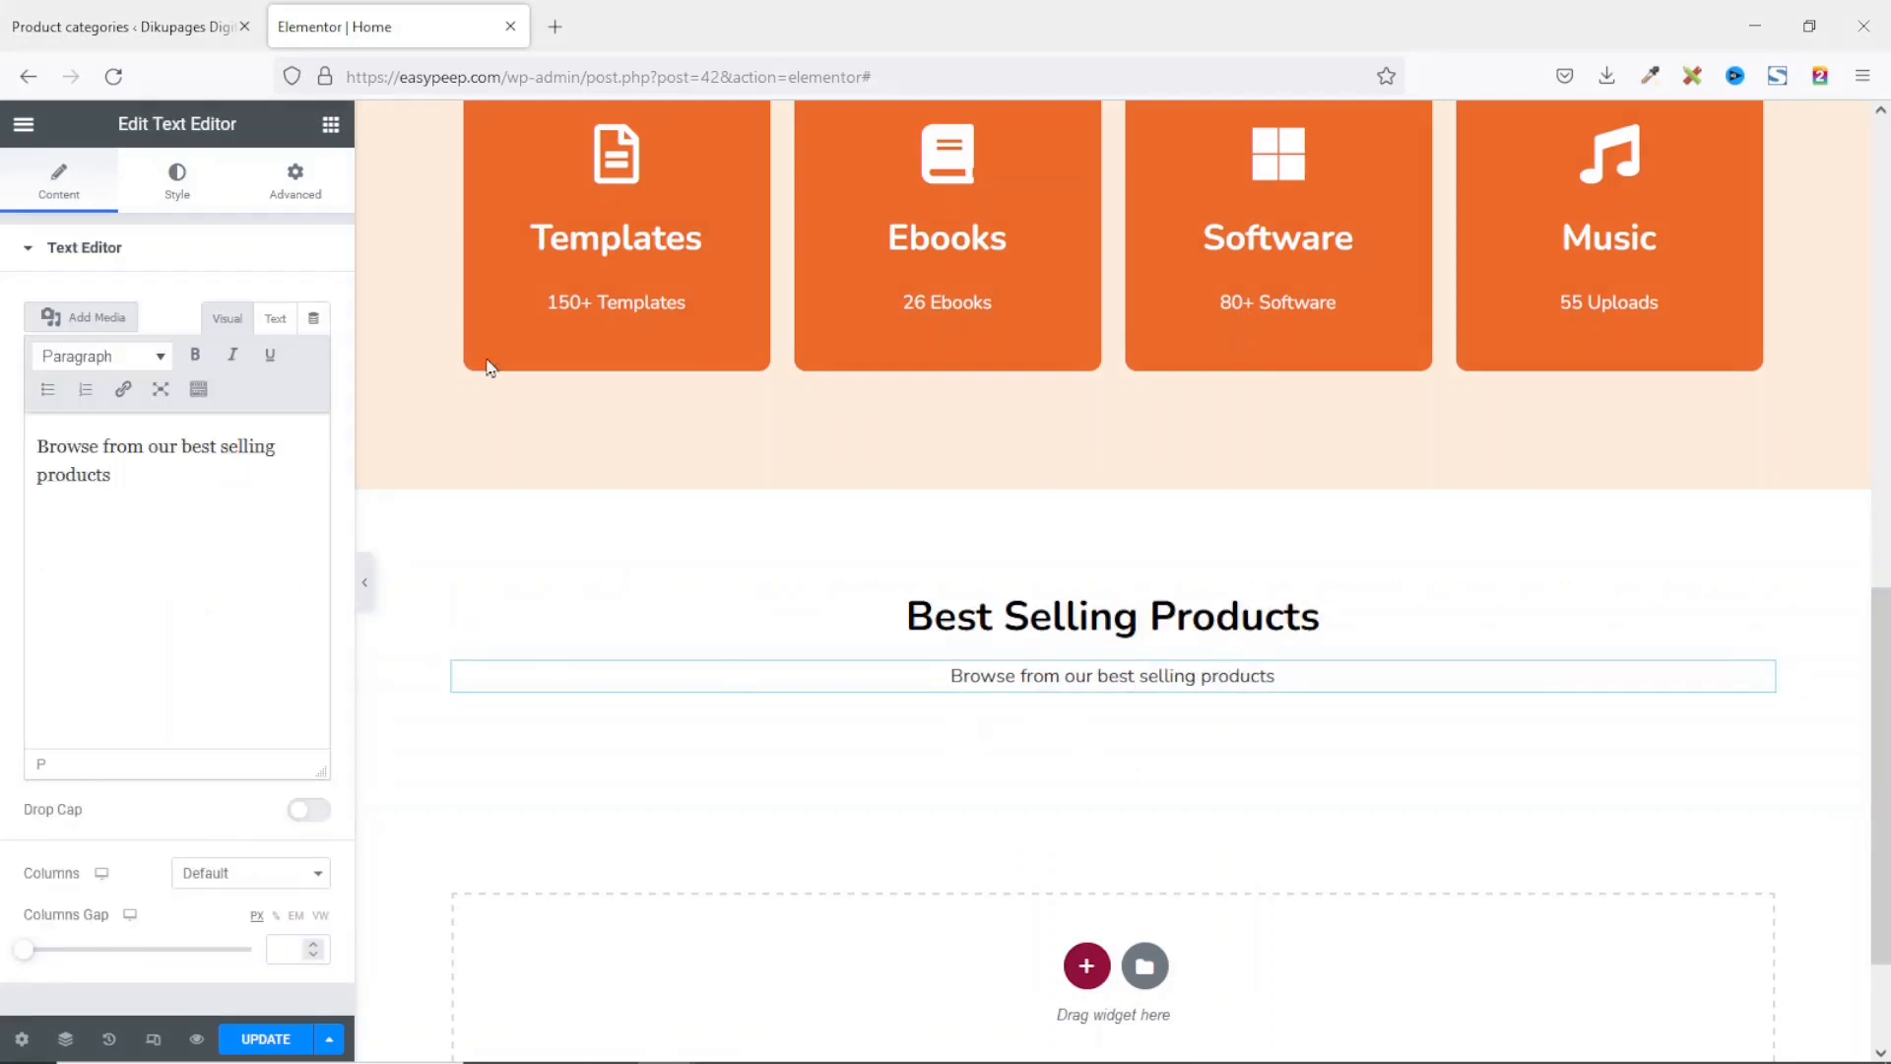
Step: Find the Shortcode widget and add it beneath the description text in the Best Selling Products section
{"action": "left_click", "coordinate": [330, 126]}
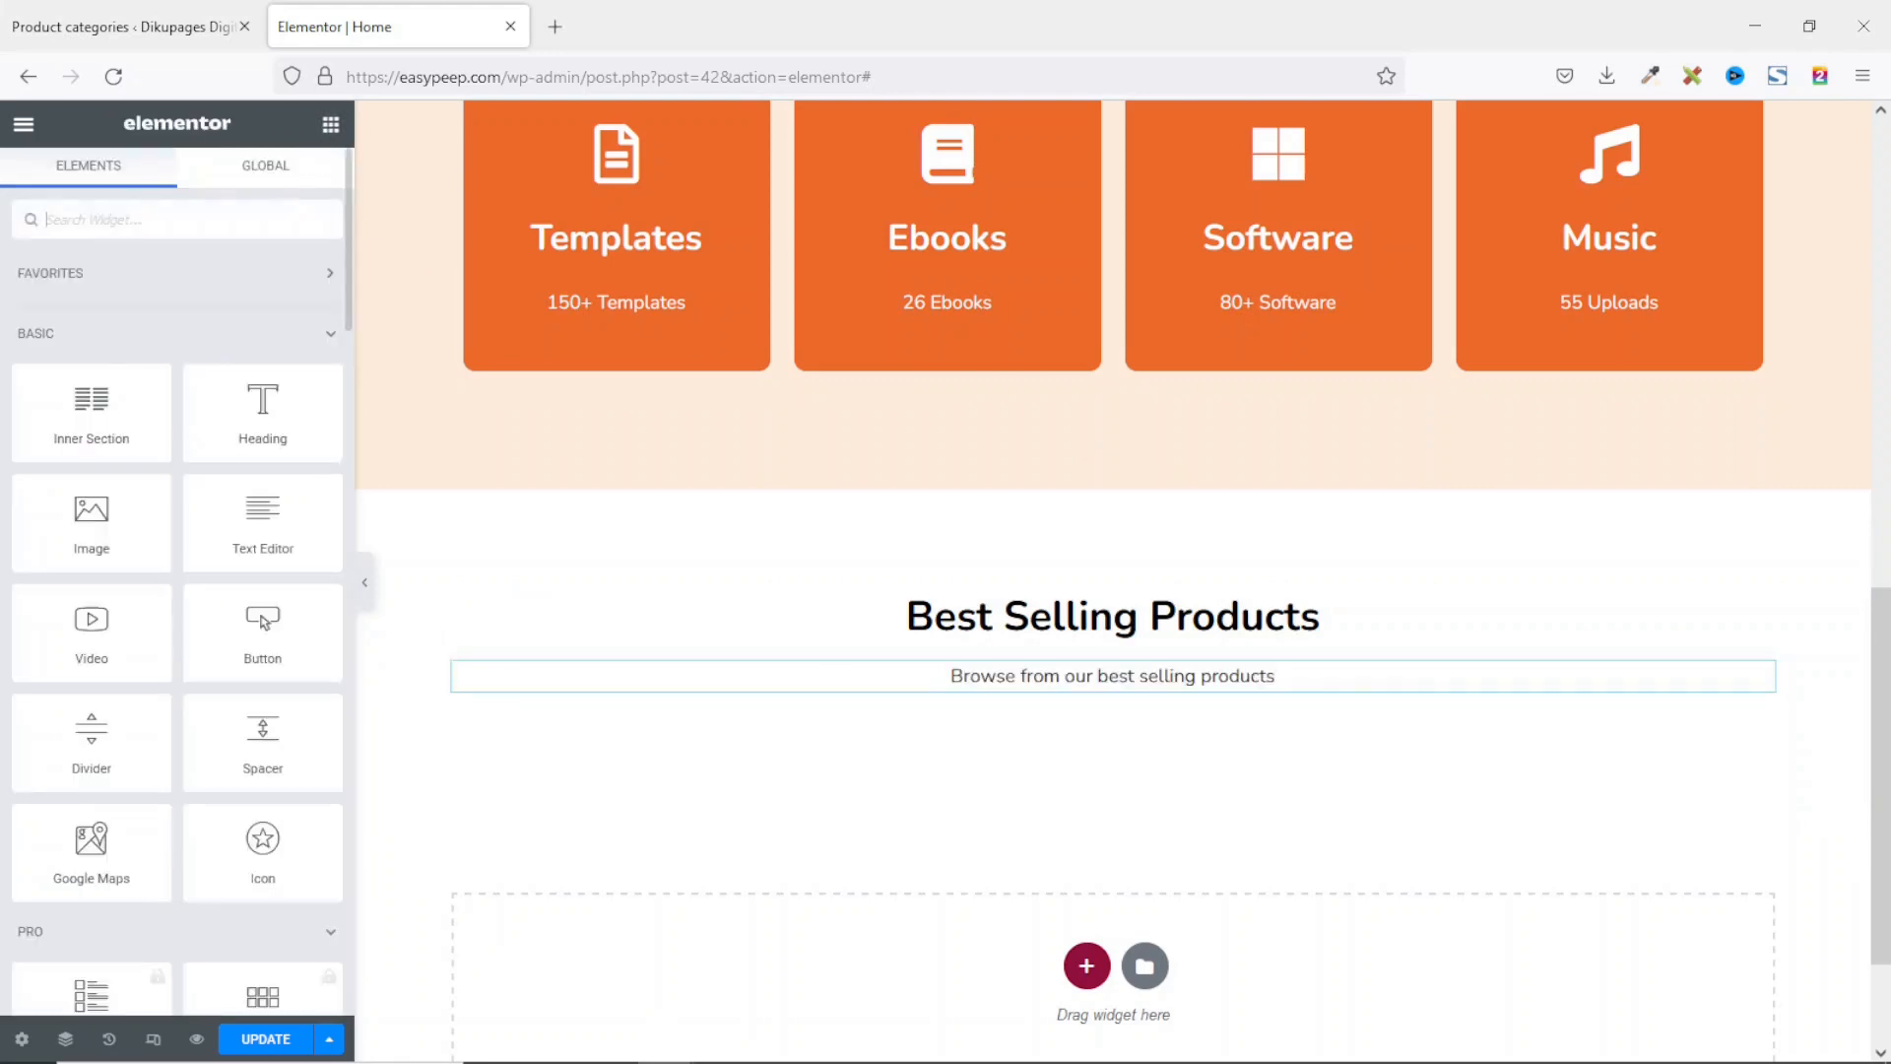
{"action": "type", "text": "sho"}
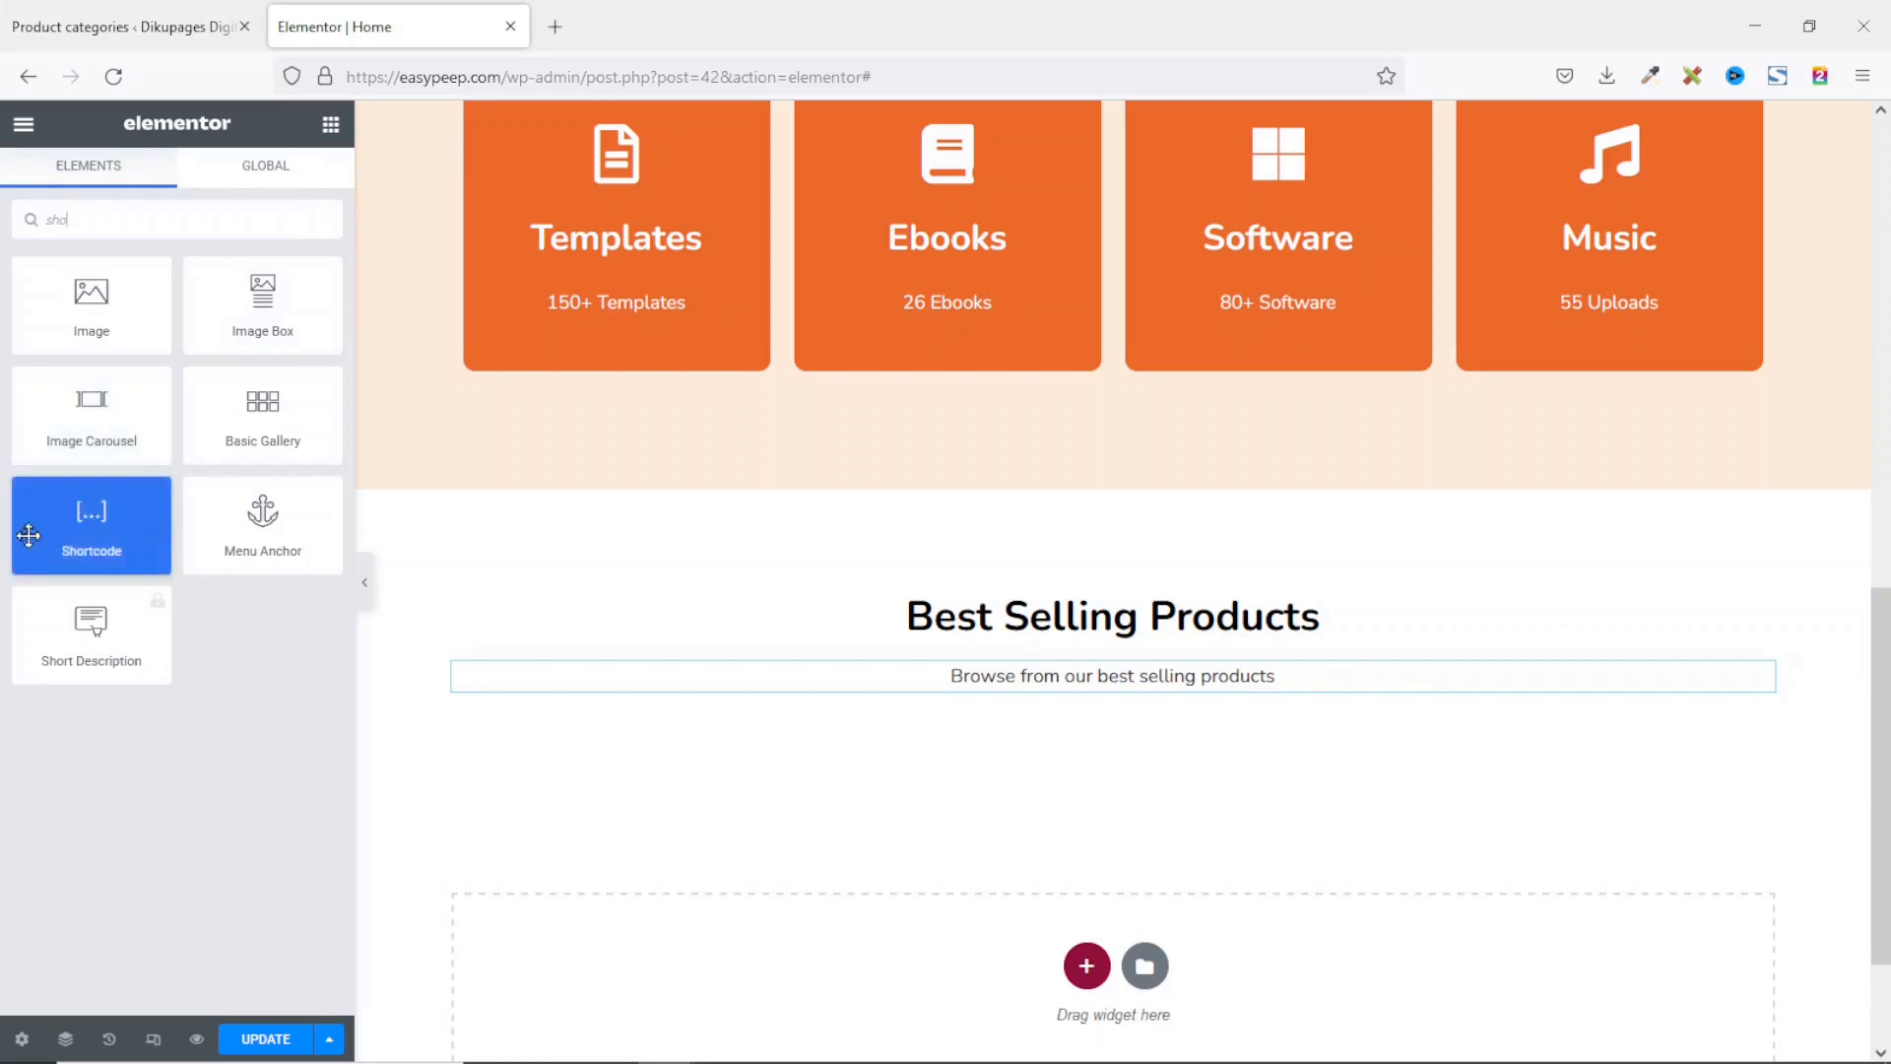
{"action": "left_click_drag", "start_coordinate": [74, 519], "coordinate": [1081, 689]}
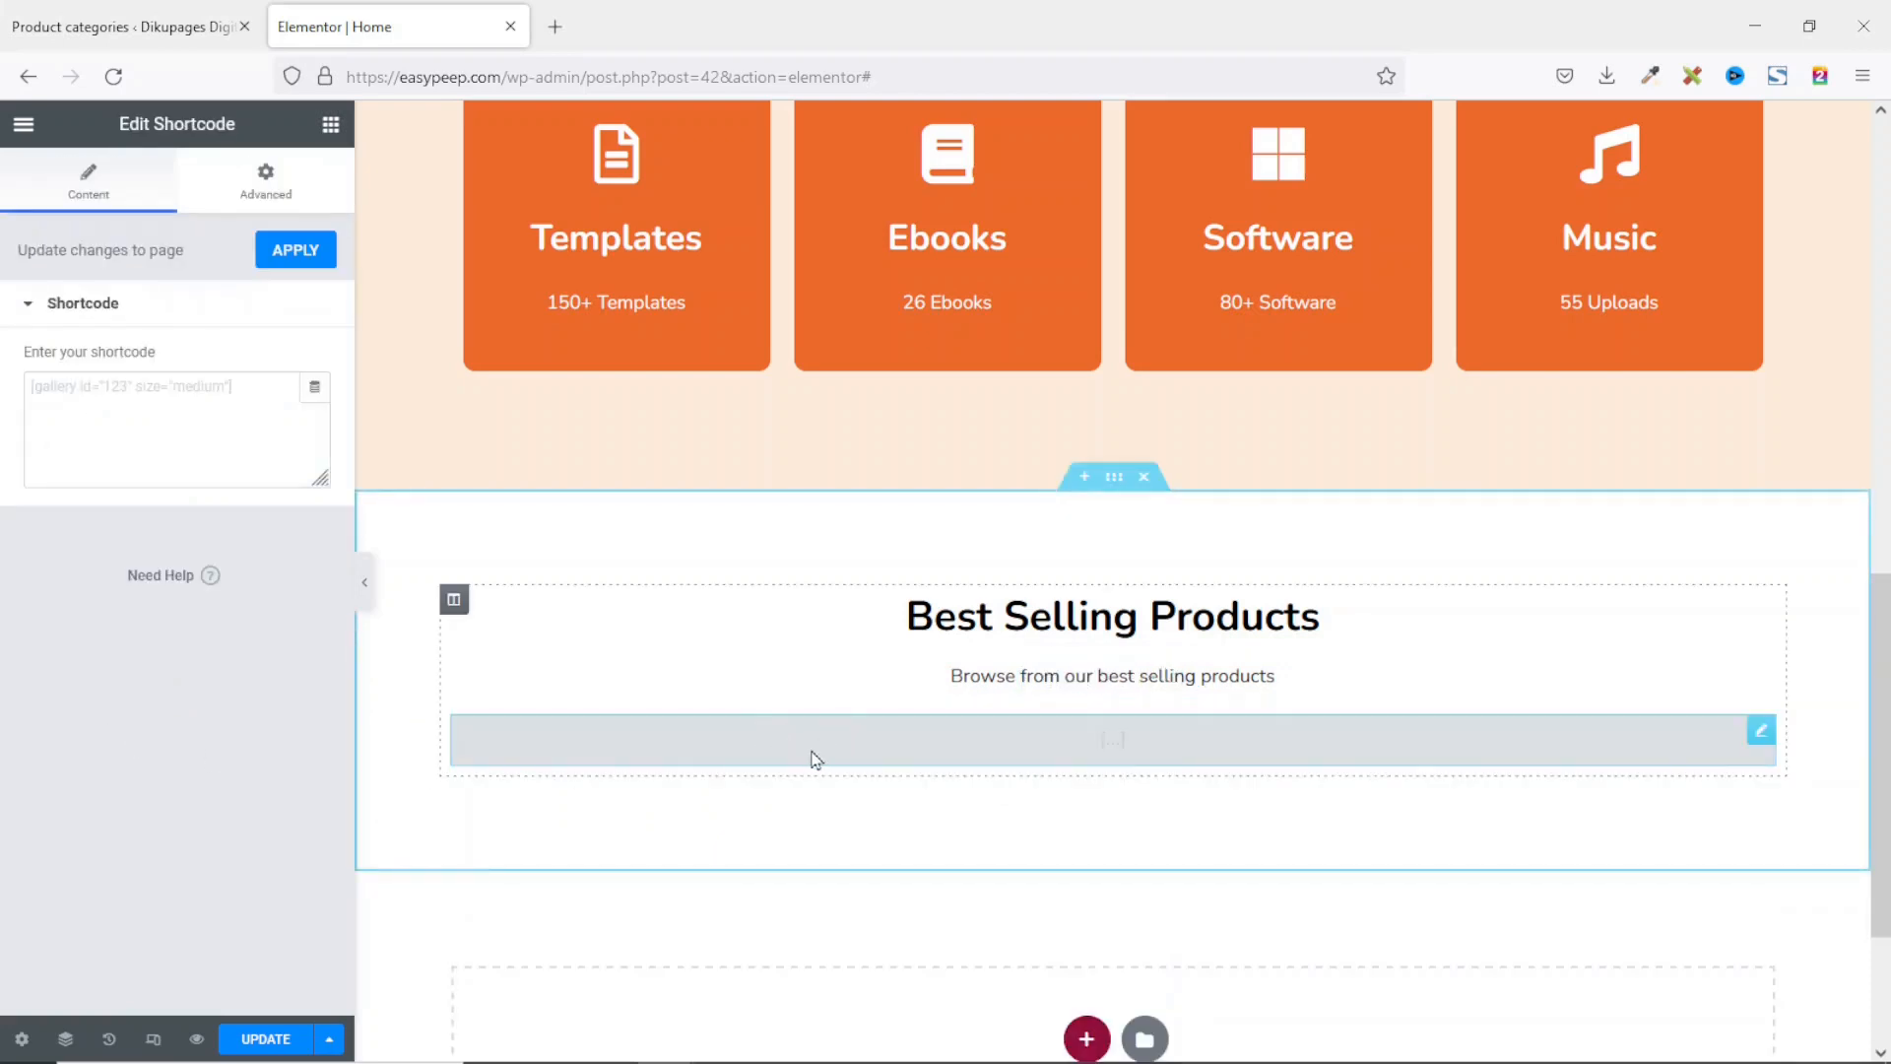
{"action": "left_click", "coordinate": [156, 388]}
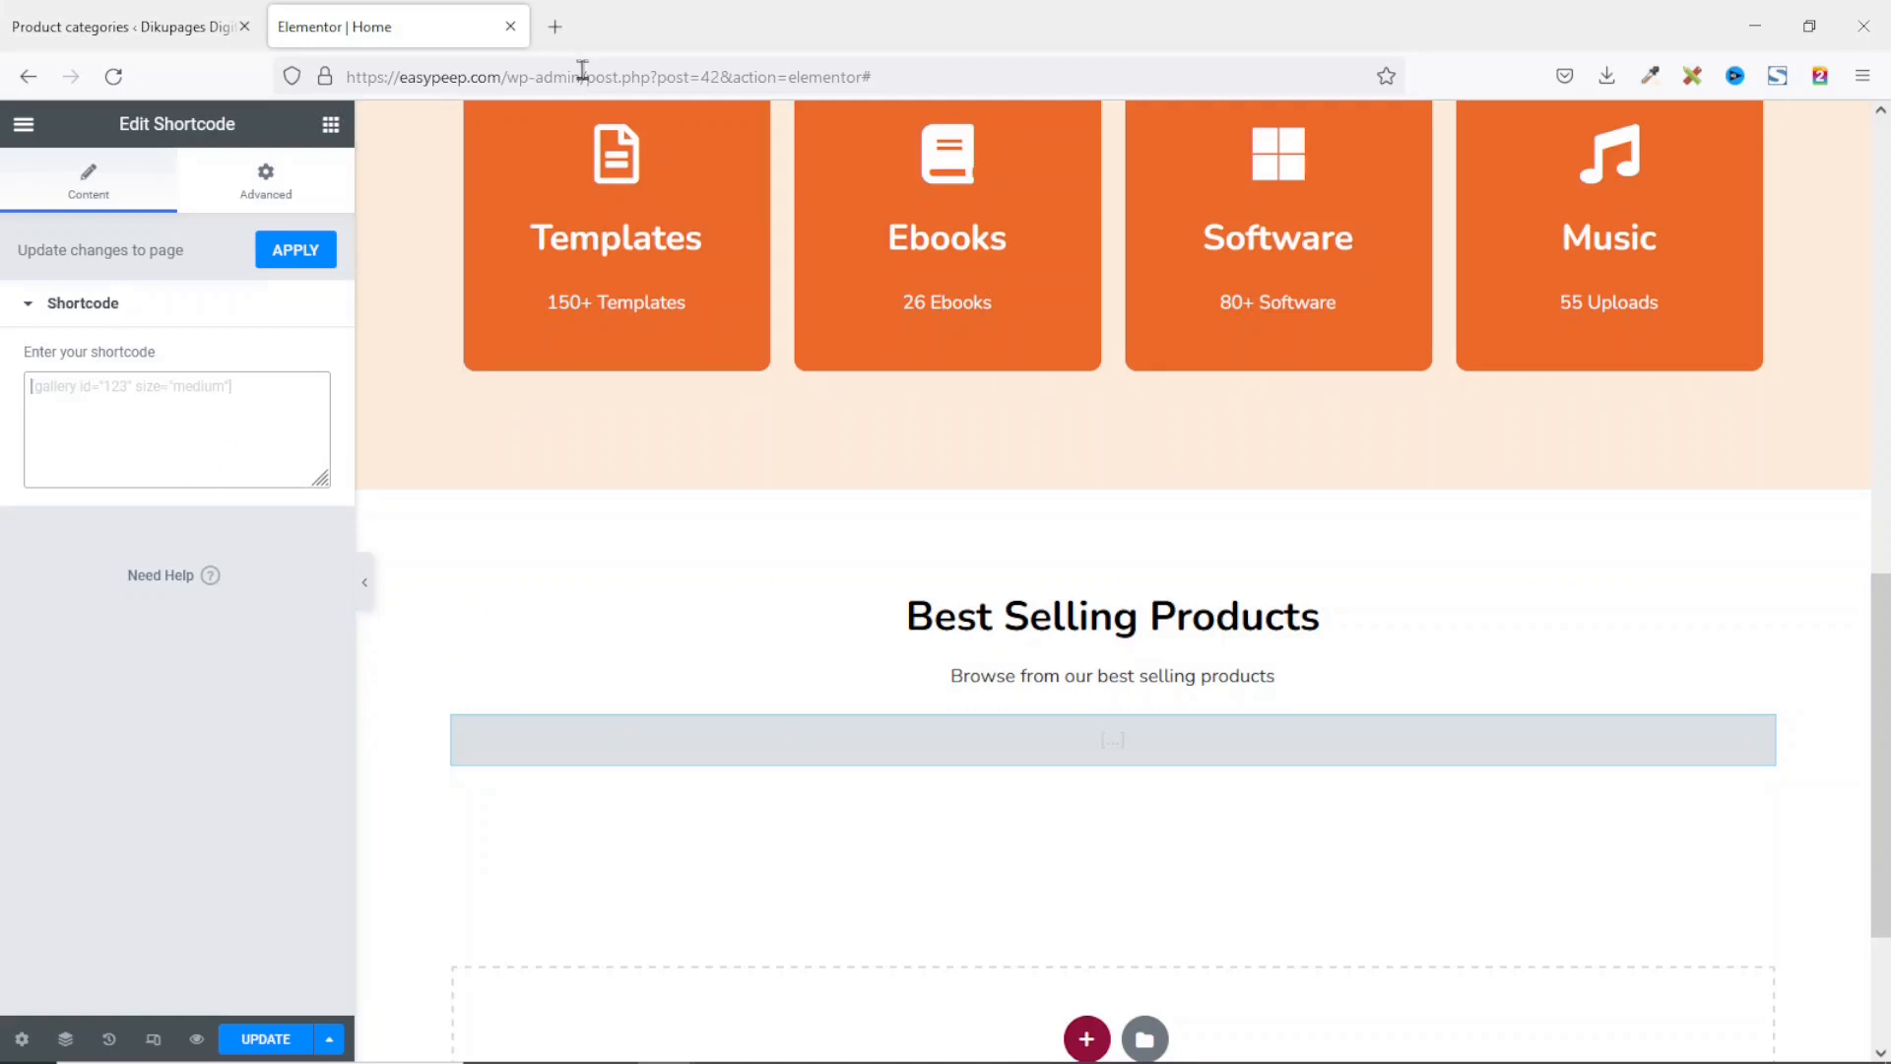
Step: Search the web for "woocommerce shortcodes" in a new browser tab and open the "Shortcodes included with WooCommerce" page
{"action": "left_click", "coordinate": [555, 27]}
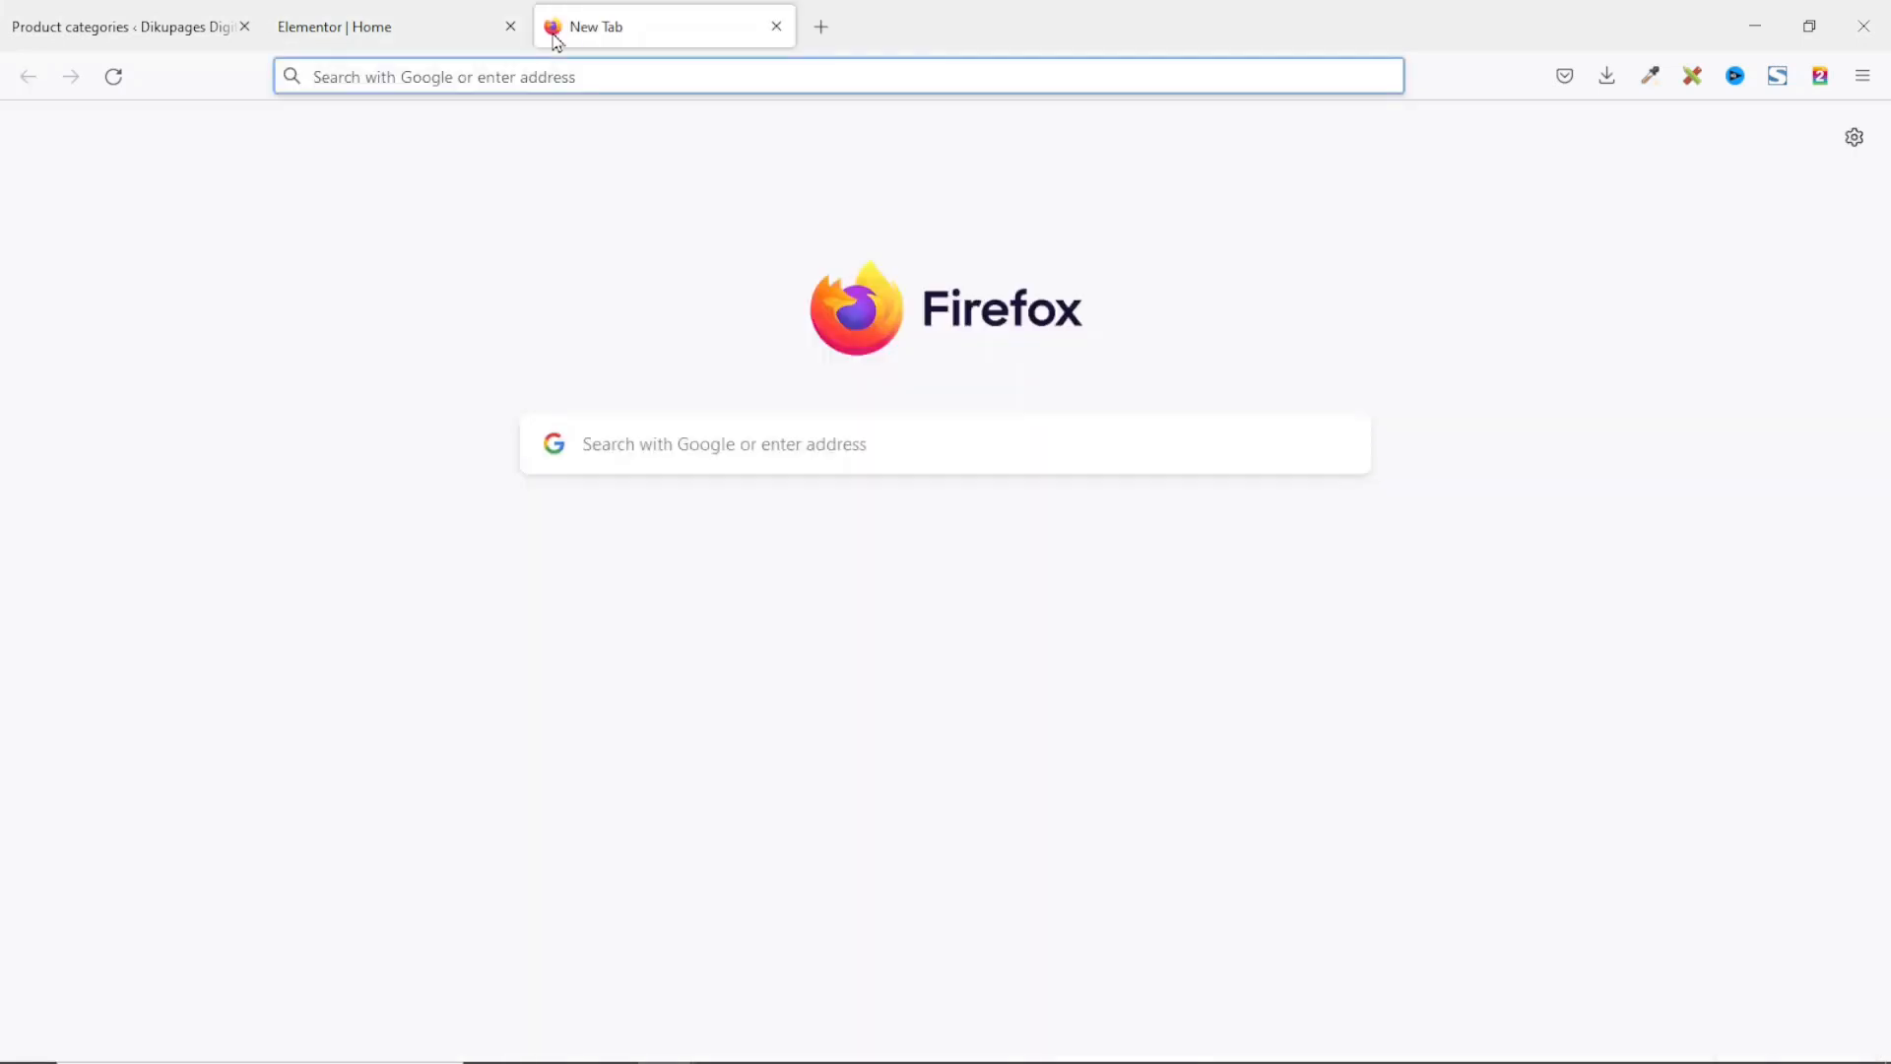
{"action": "type", "text": "woocomm"}
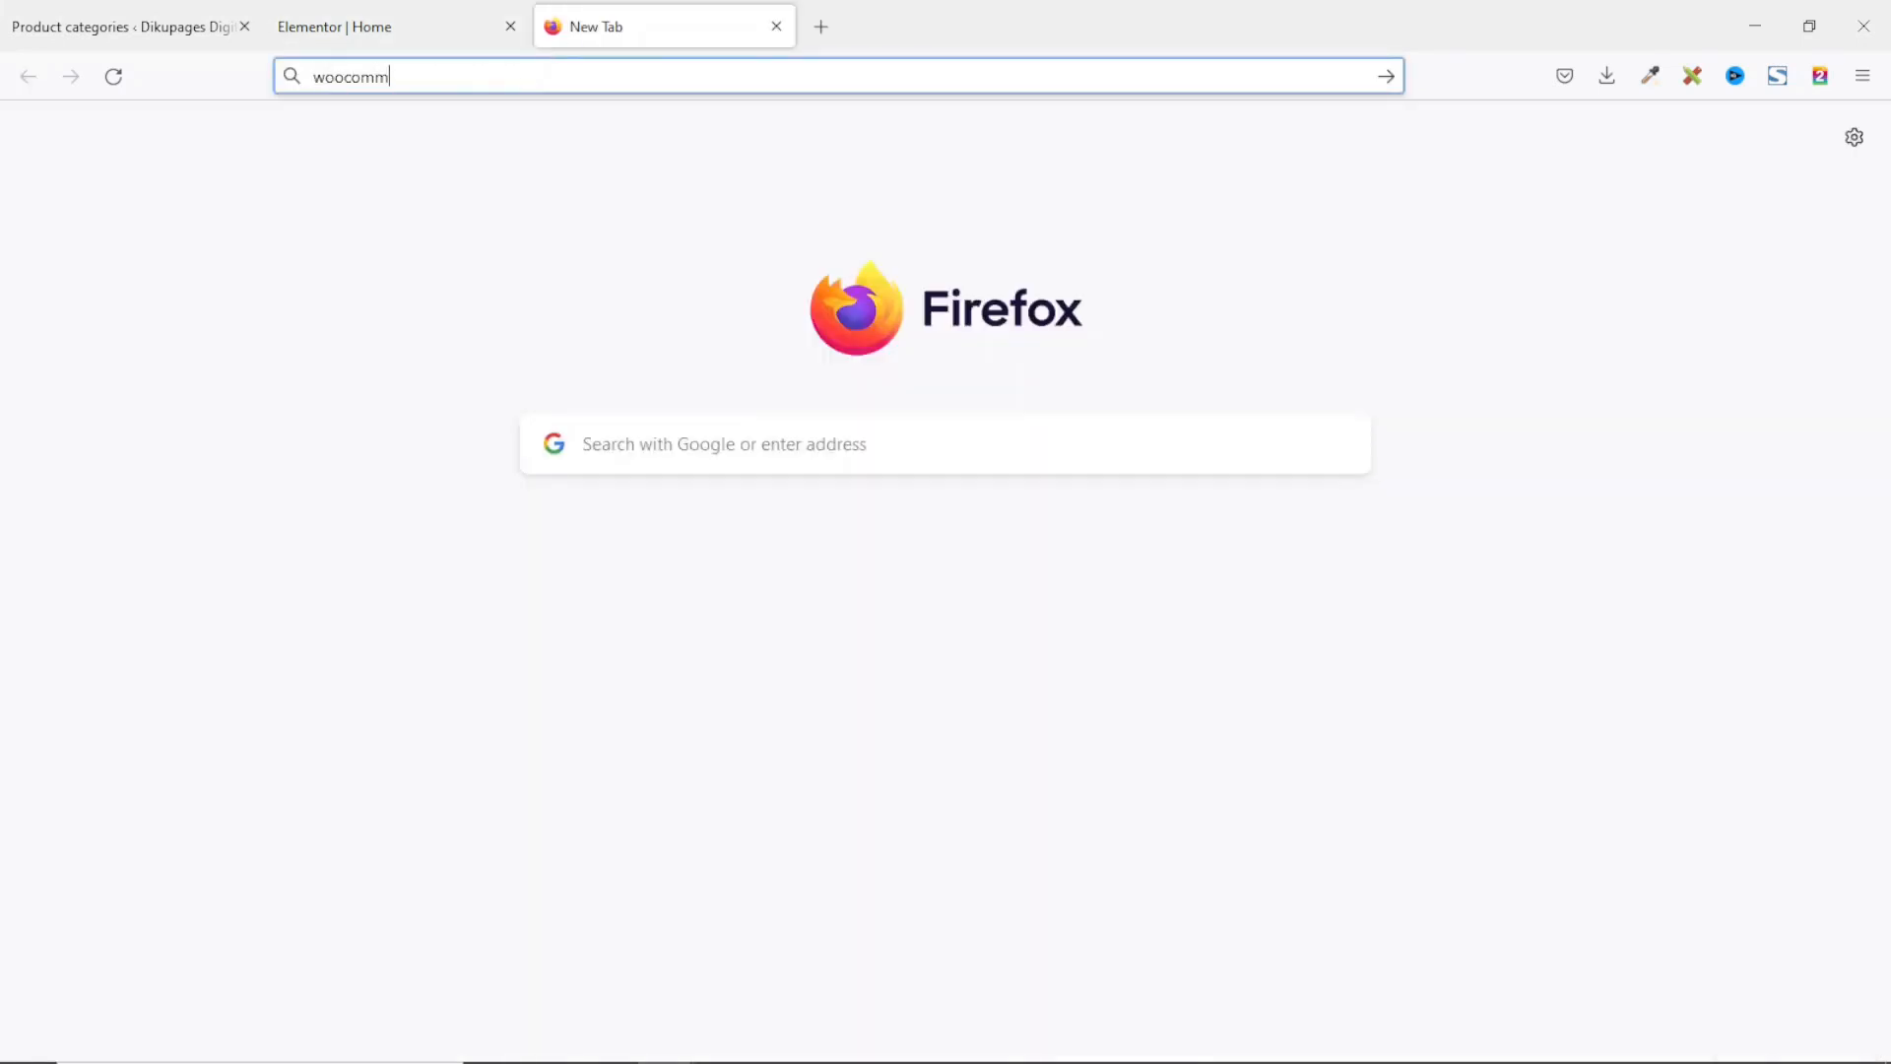
{"action": "type", "text": "erce shotcod"}
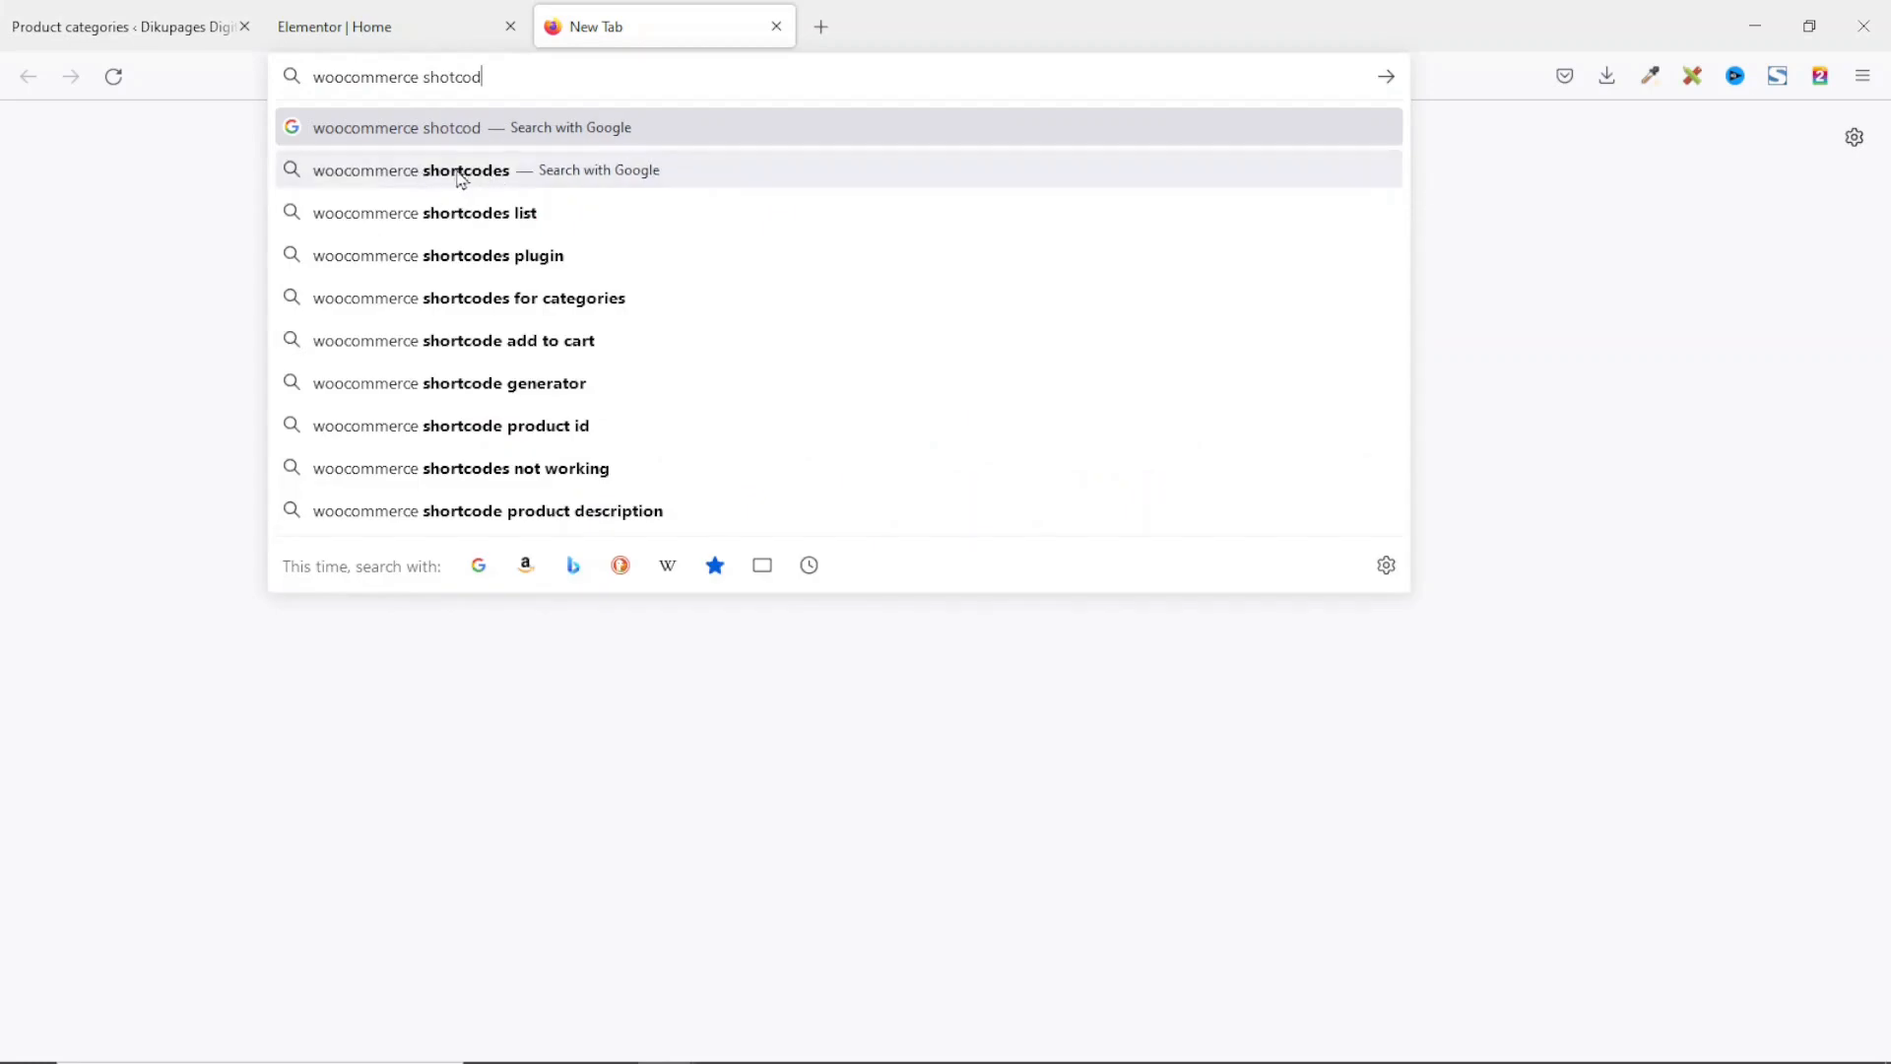
{"action": "left_click", "coordinate": [493, 171]}
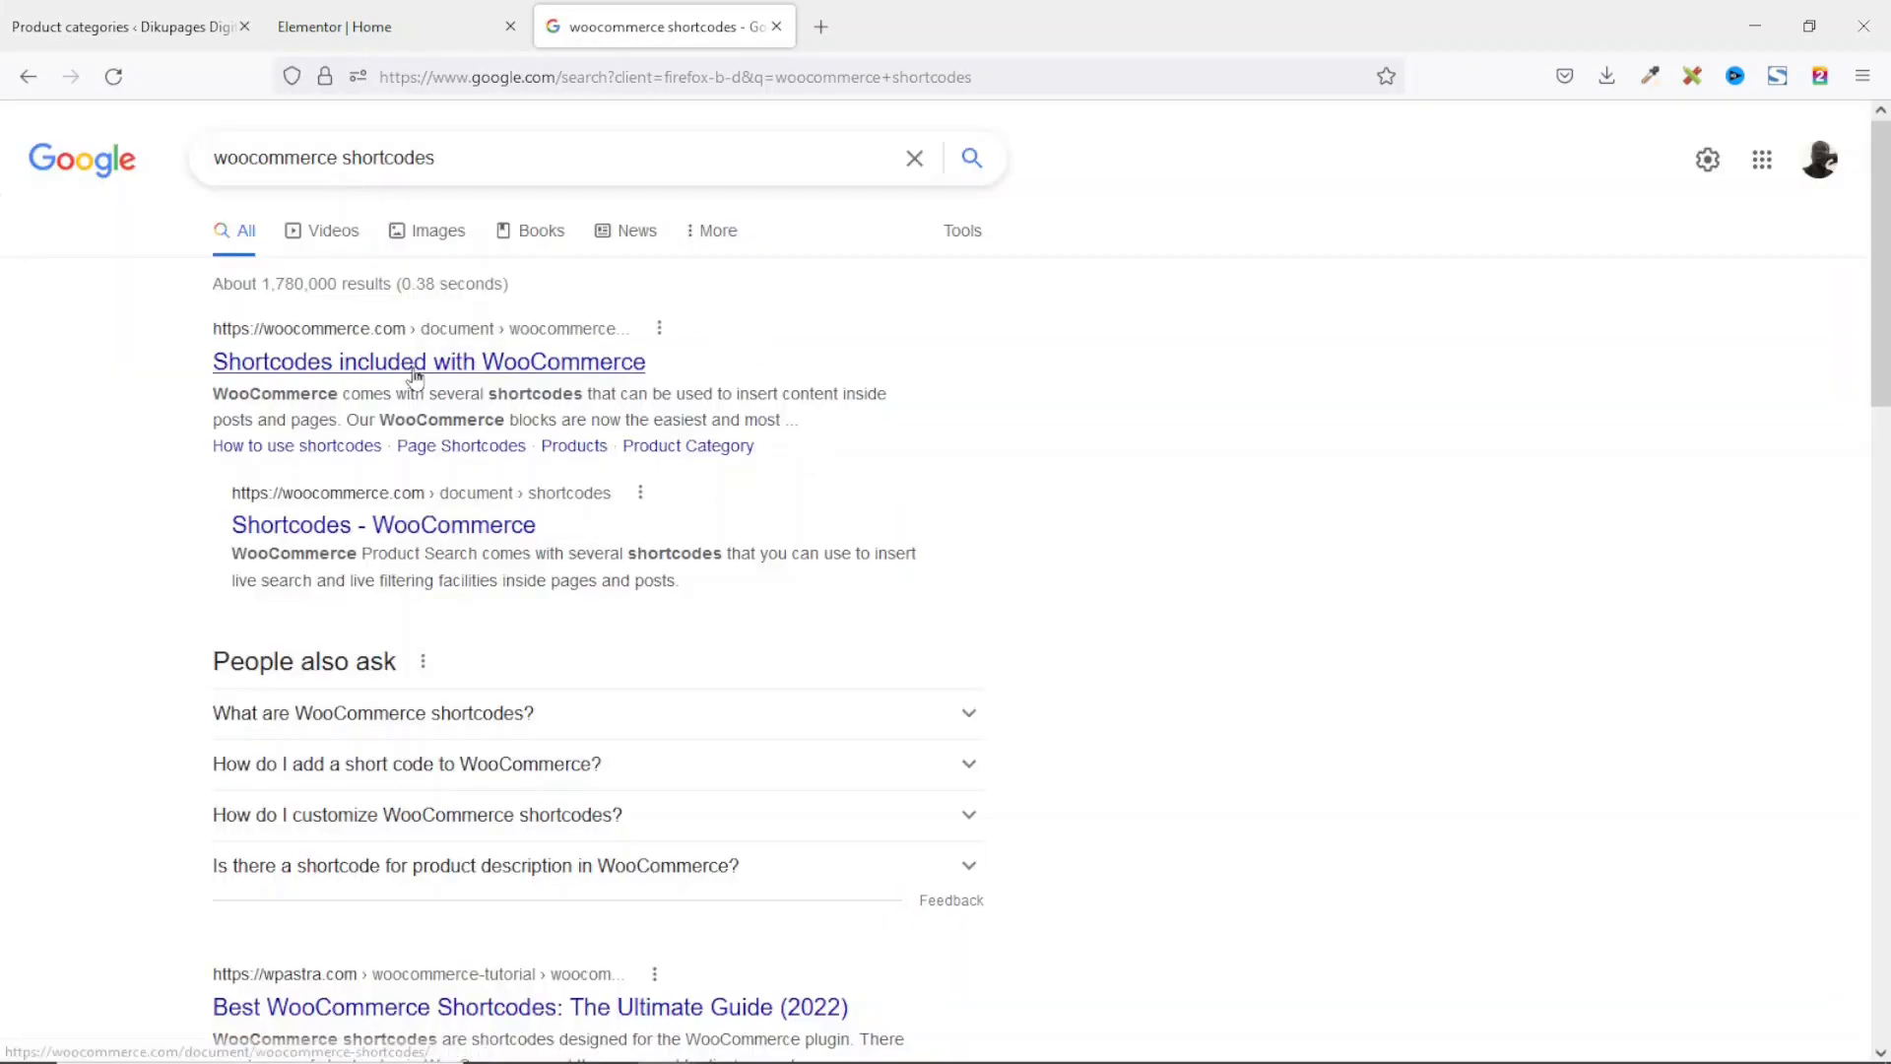
{"action": "left_click", "coordinate": [449, 377]}
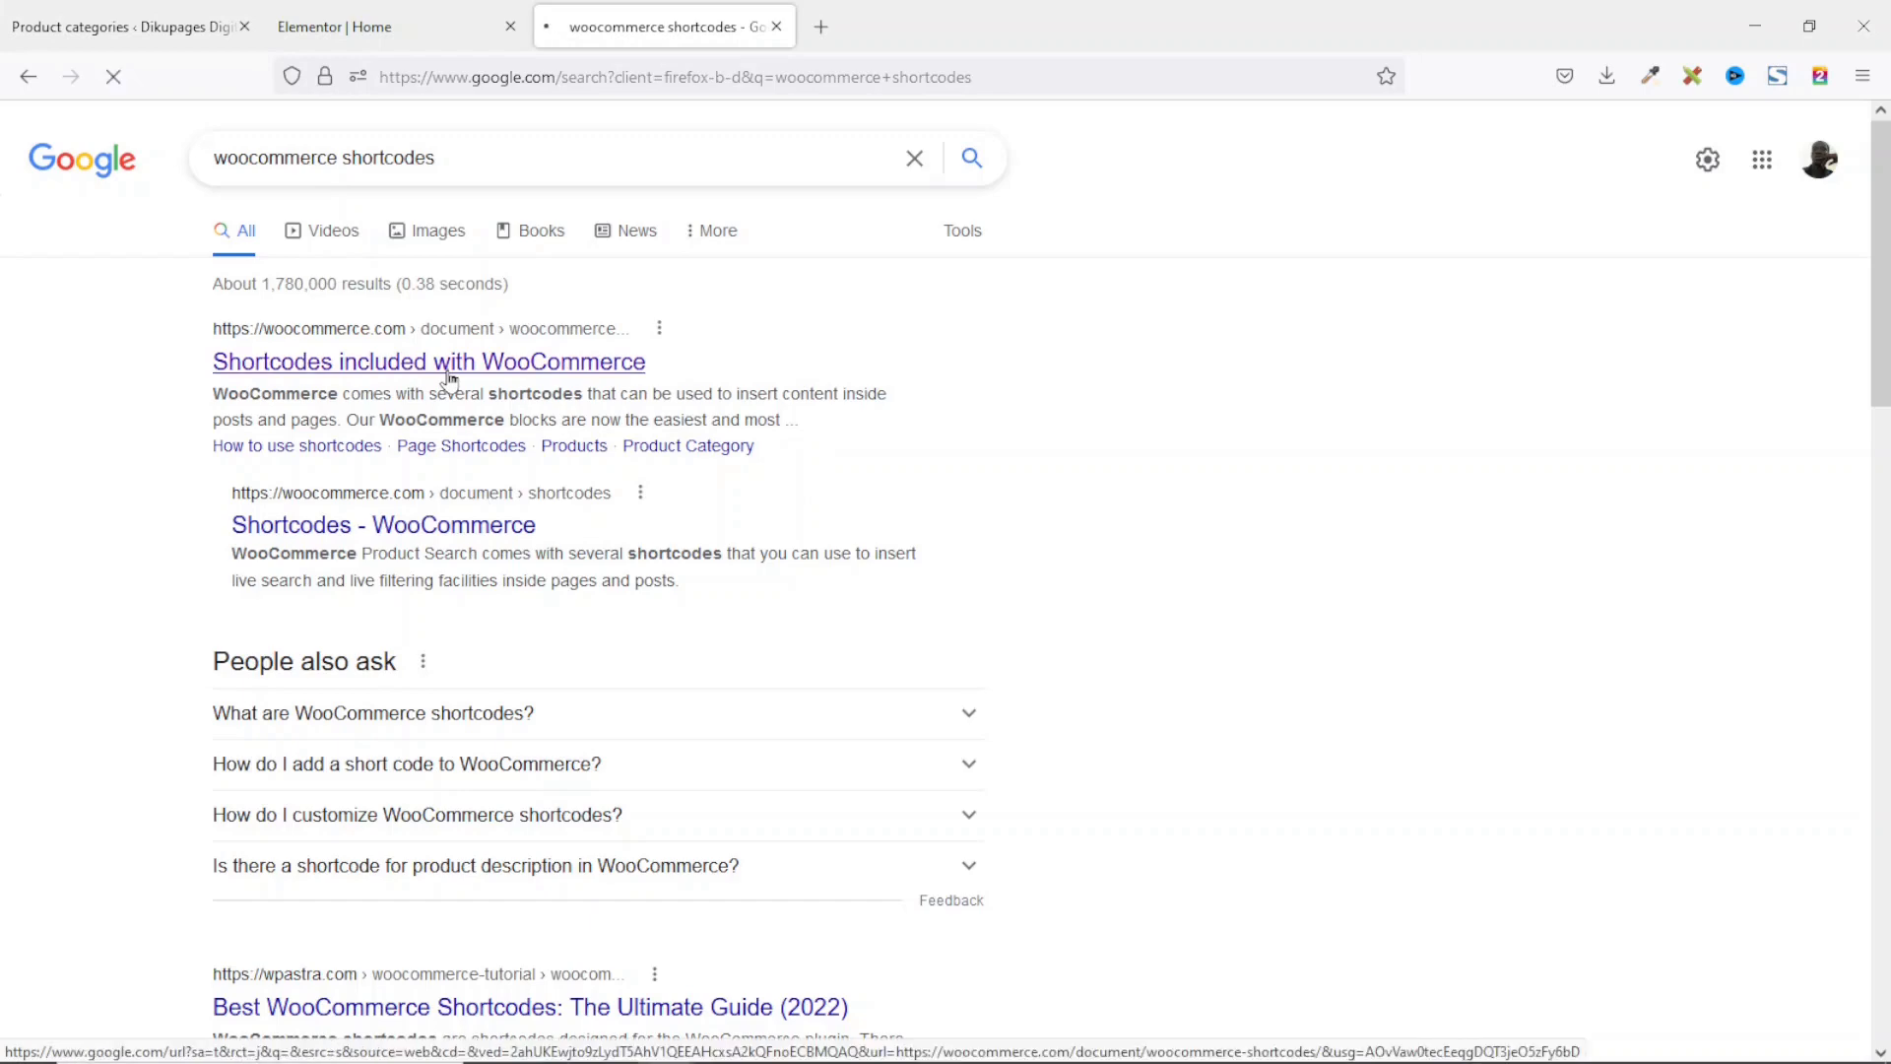
Step: Copy the Scenario 3 – Best Selling Products shortcode, [products limit="3" columns="3" best_selling="true" ], from the documentation and return to the Elementor page
{"action": "scroll", "coordinate": [1099, 489], "scroll_direction": "down", "scroll_amount": 15}
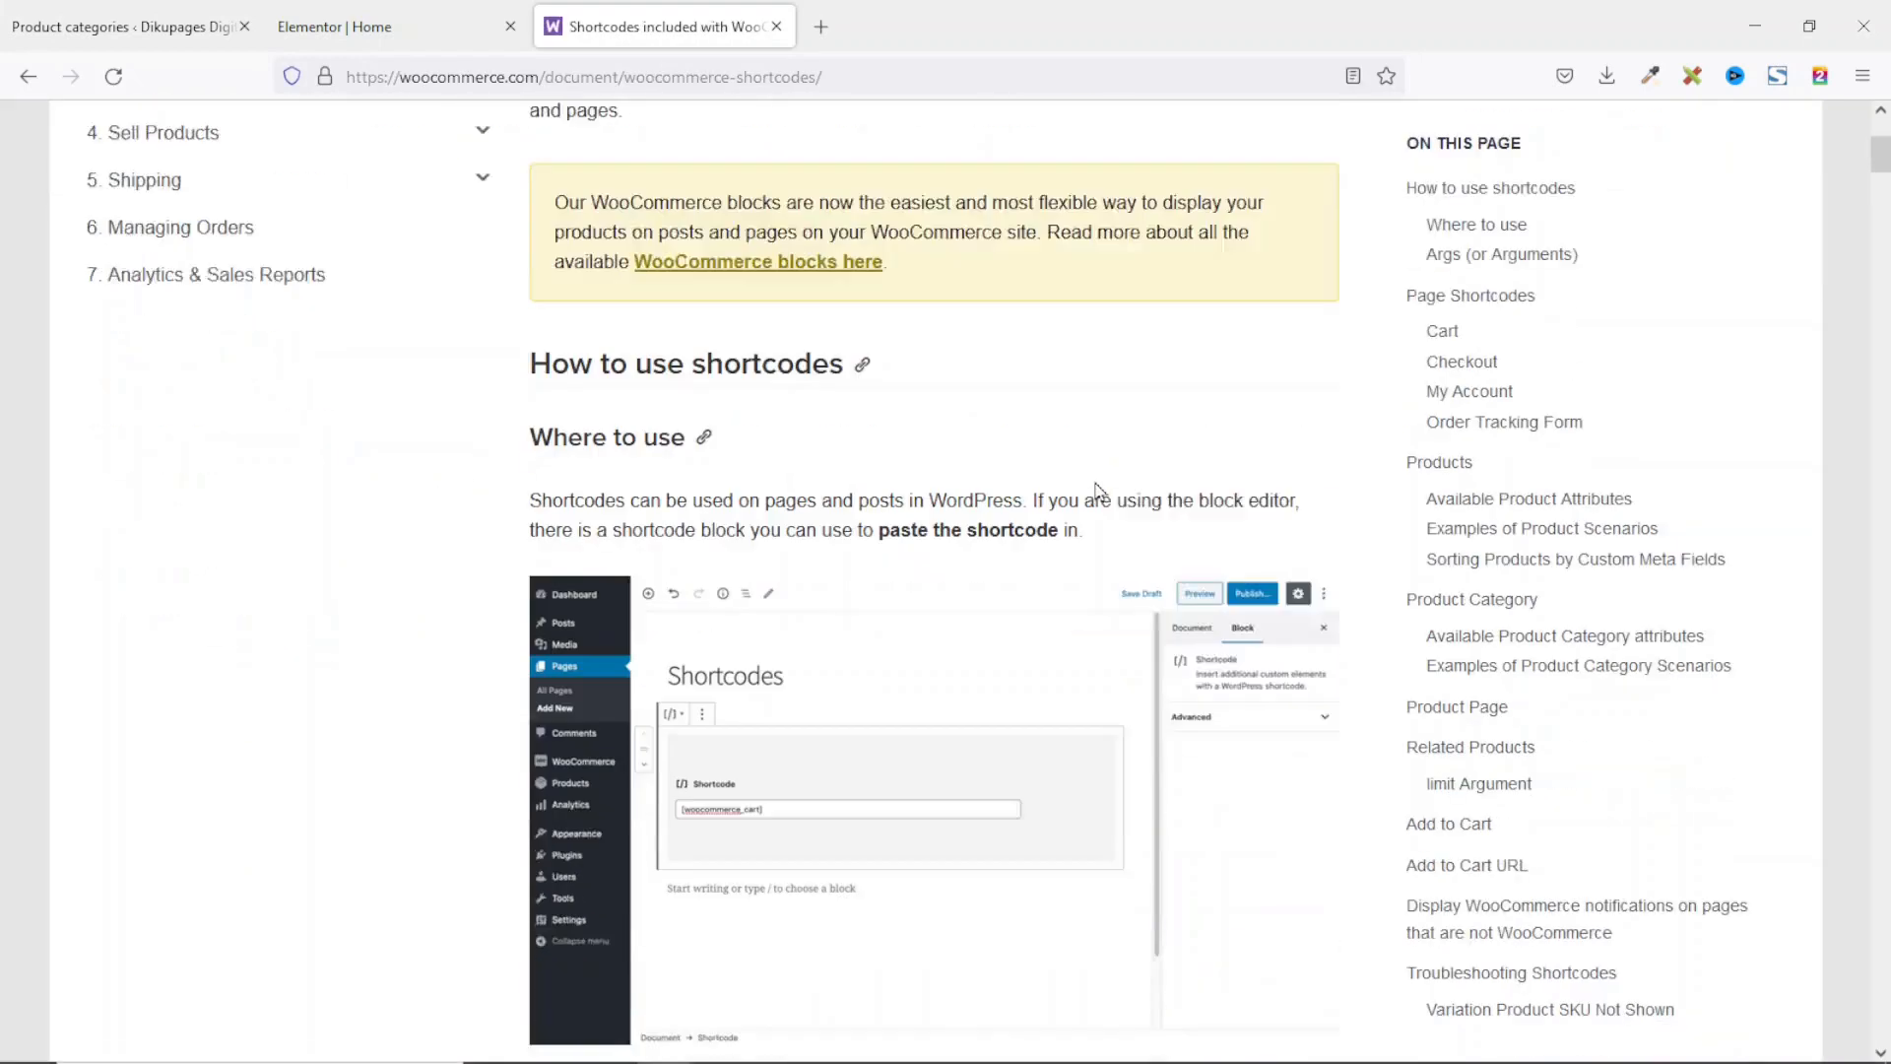
{"action": "scroll", "coordinate": [1052, 537], "scroll_direction": "down", "scroll_amount": 20}
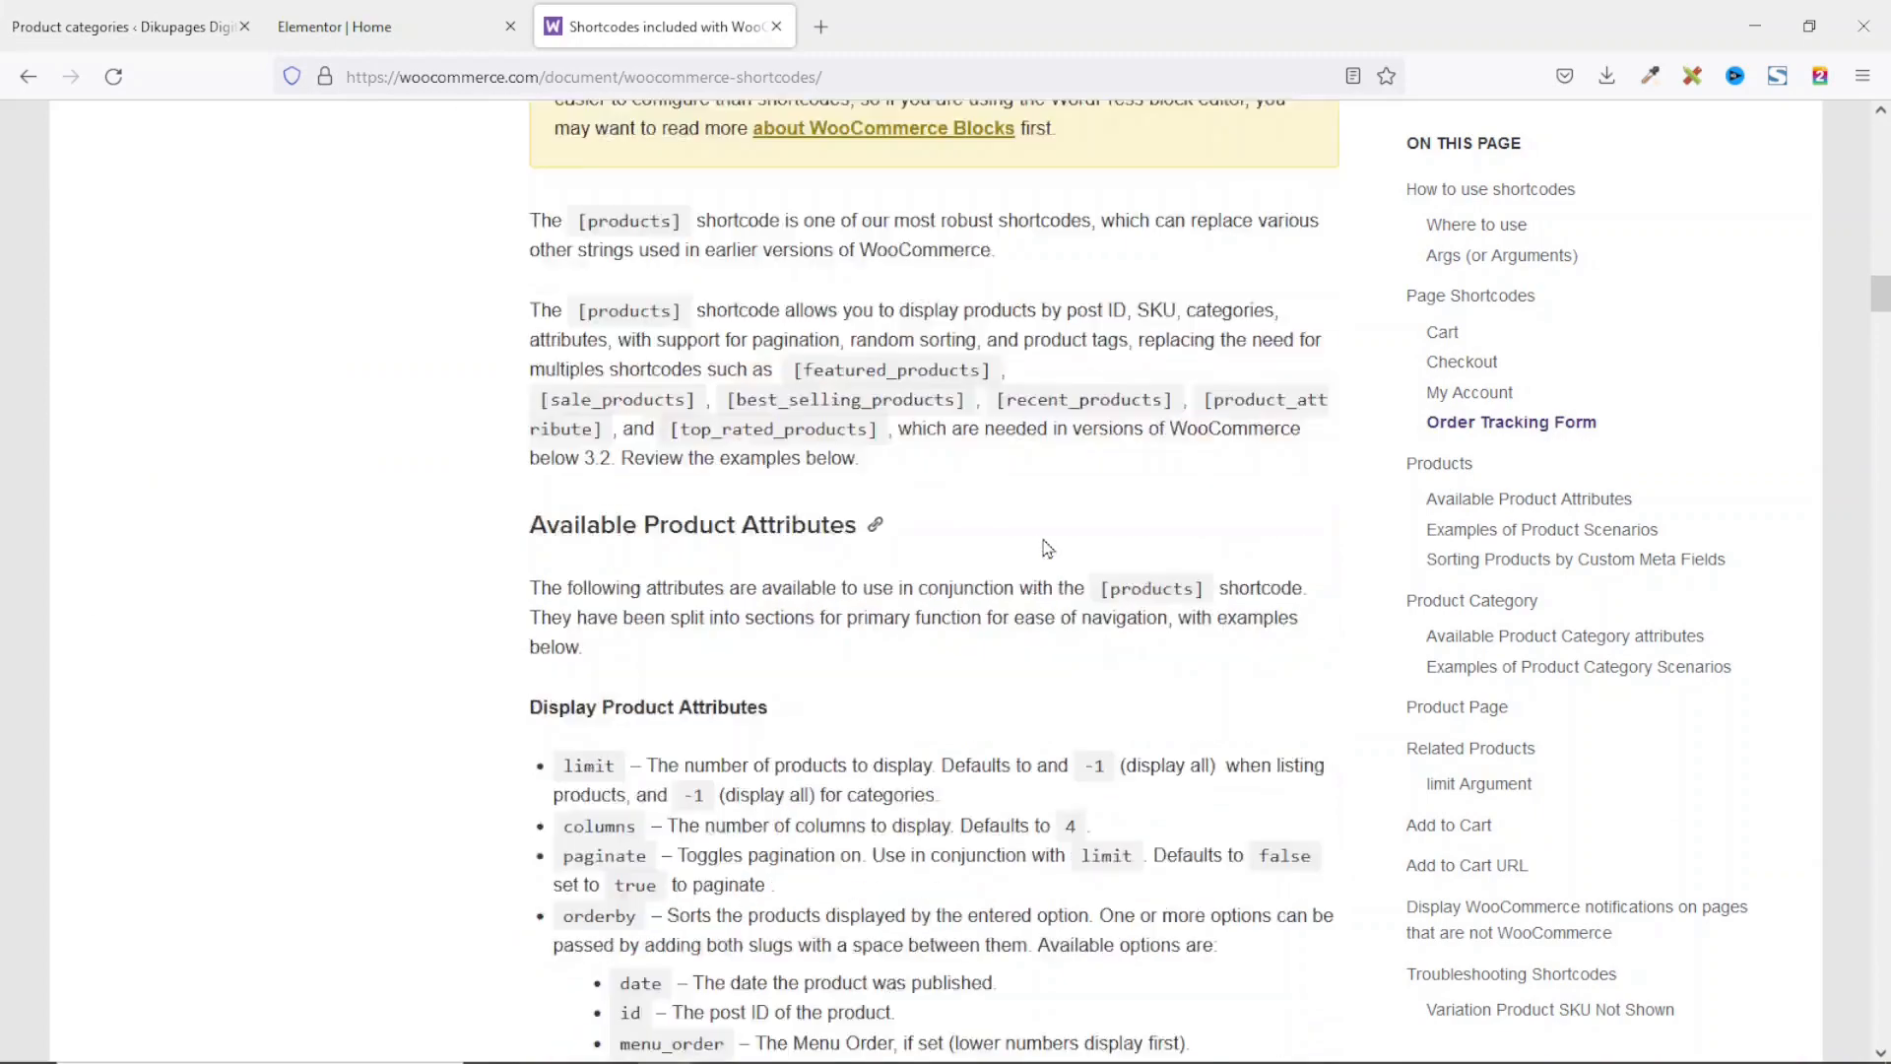
{"action": "scroll", "coordinate": [1041, 543], "scroll_direction": "down", "scroll_amount": 13}
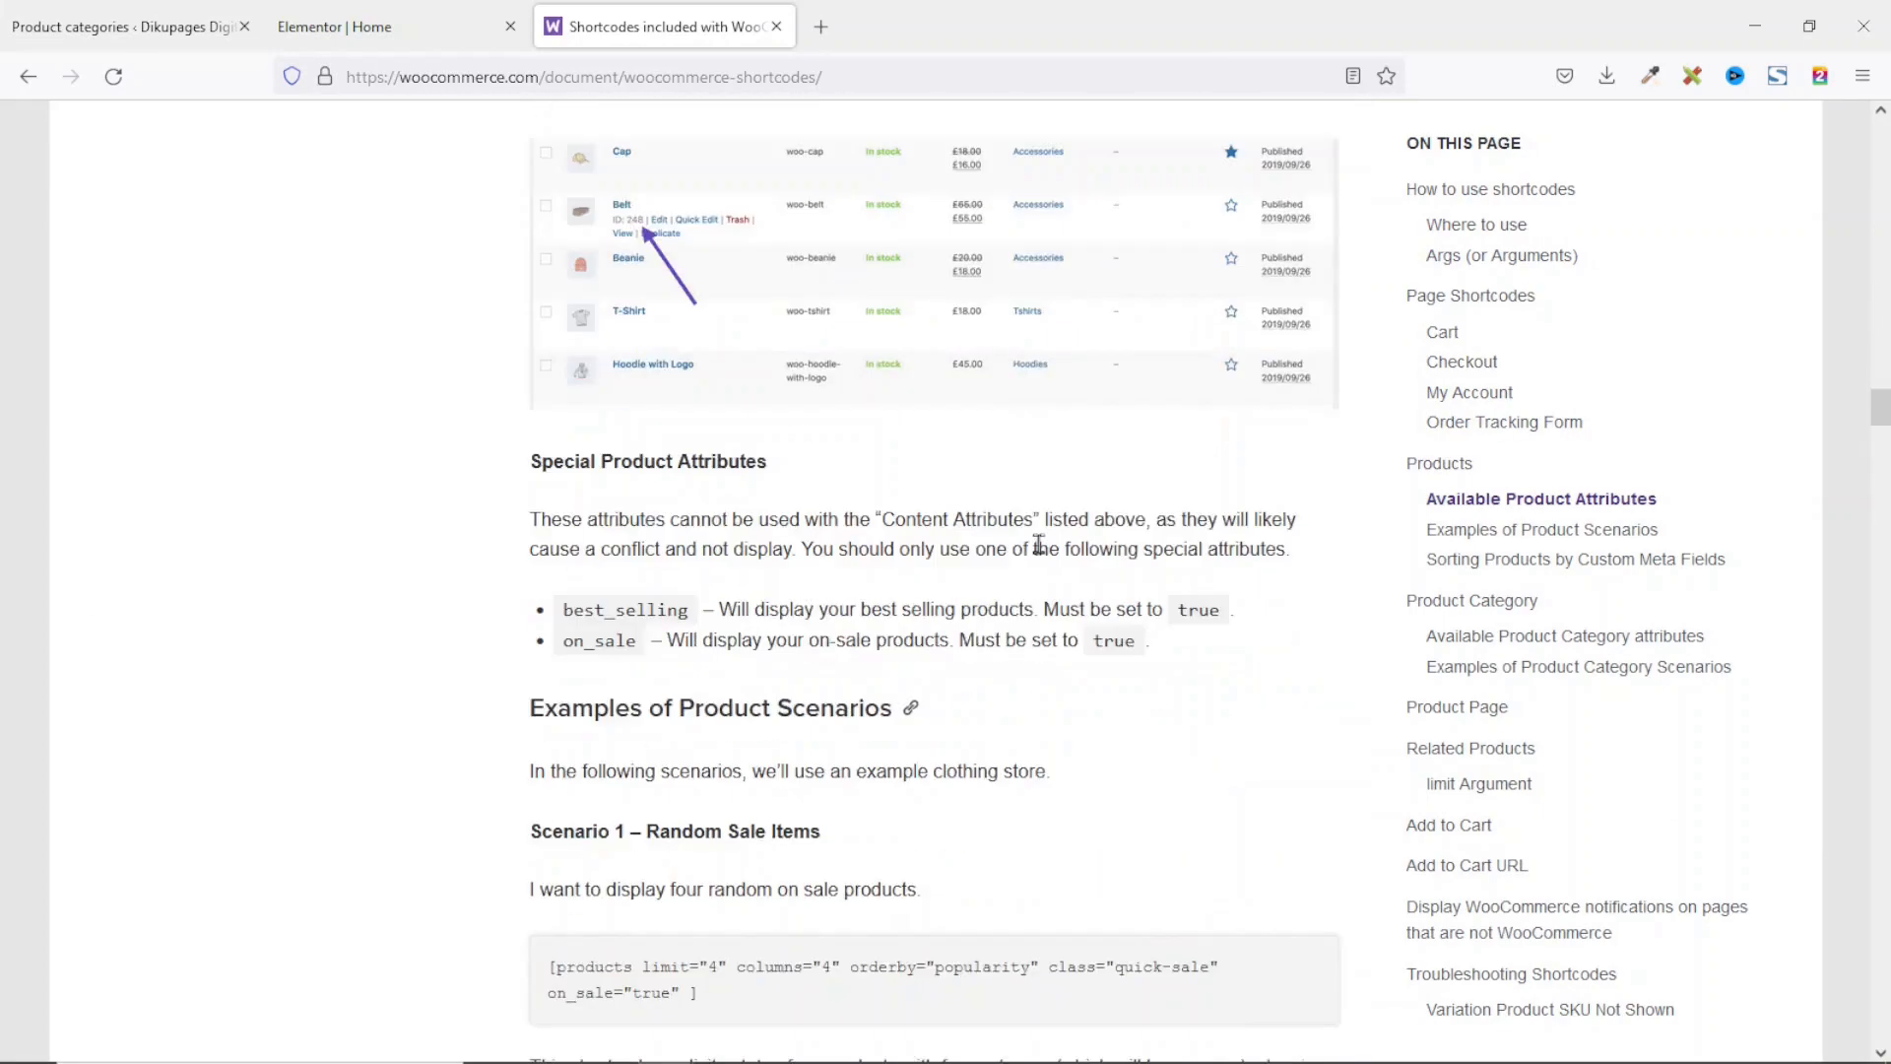
{"action": "scroll", "coordinate": [359, 426], "scroll_direction": "up", "scroll_amount": 4}
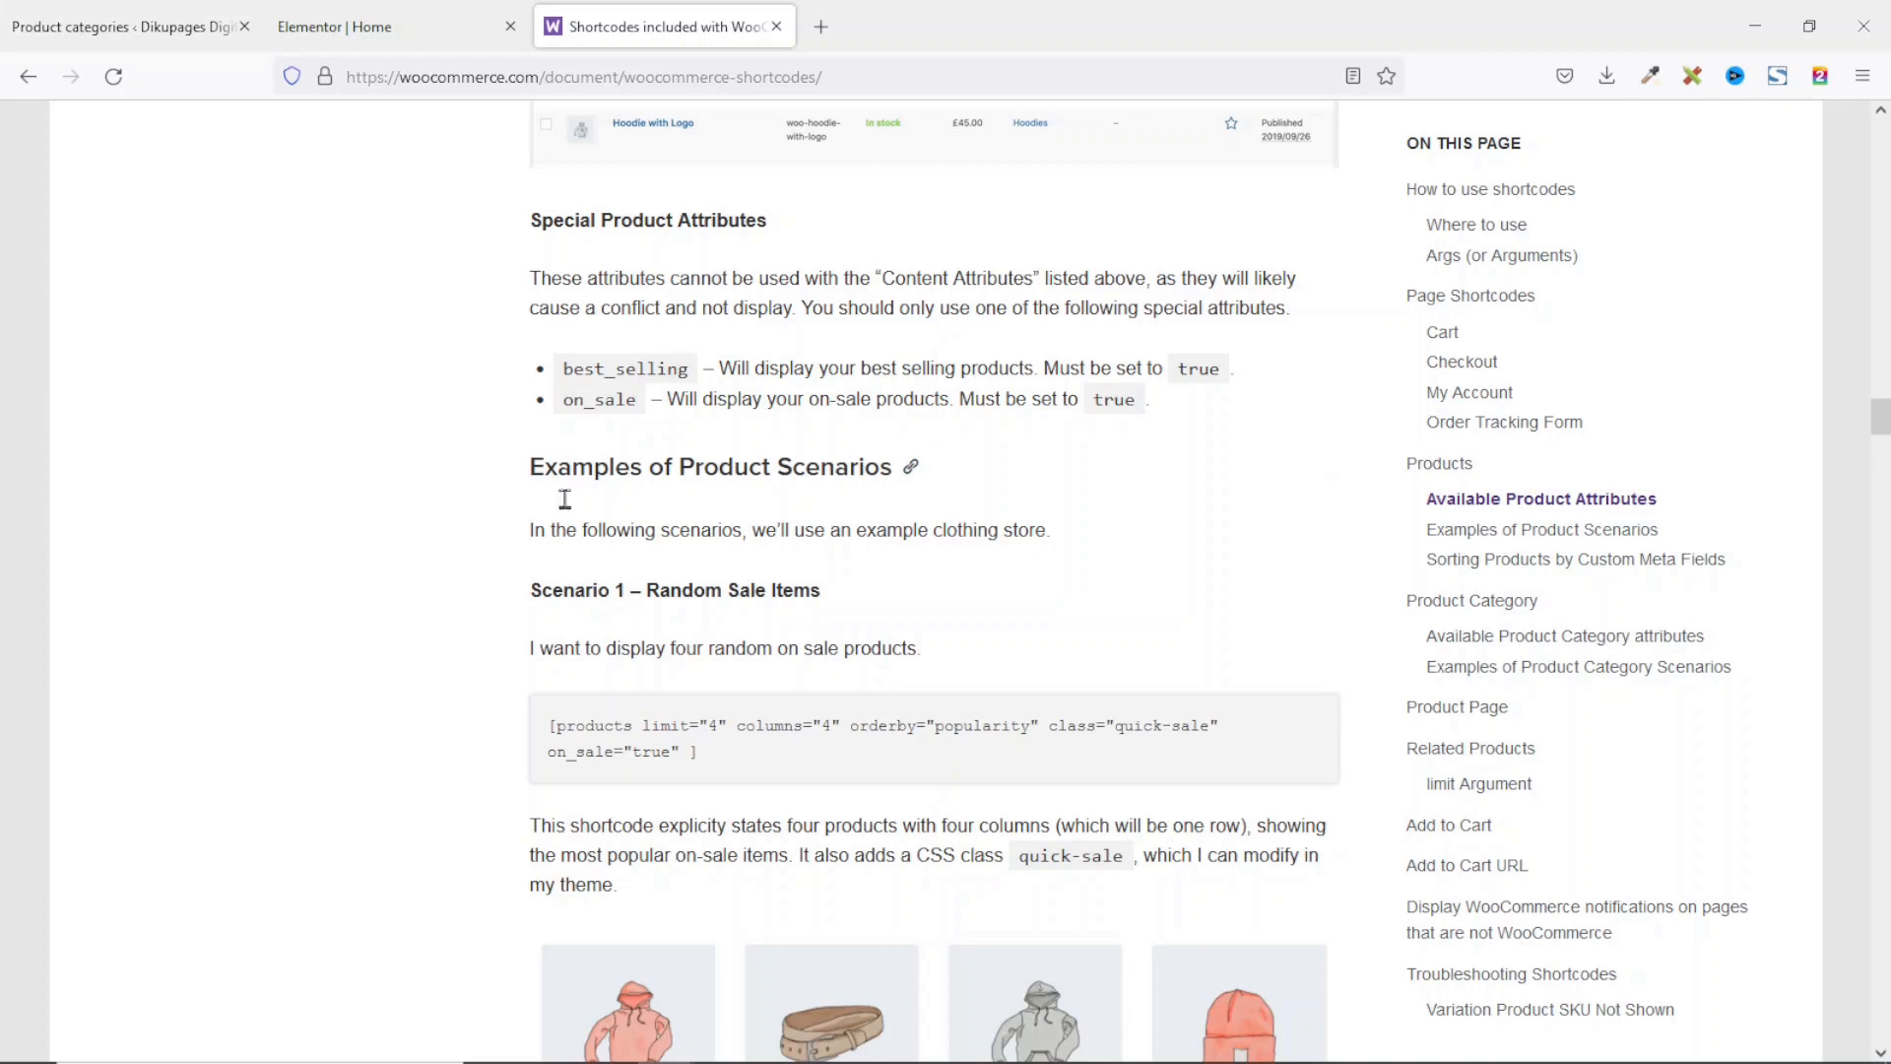
{"action": "scroll", "coordinate": [705, 589], "scroll_direction": "down", "scroll_amount": 1}
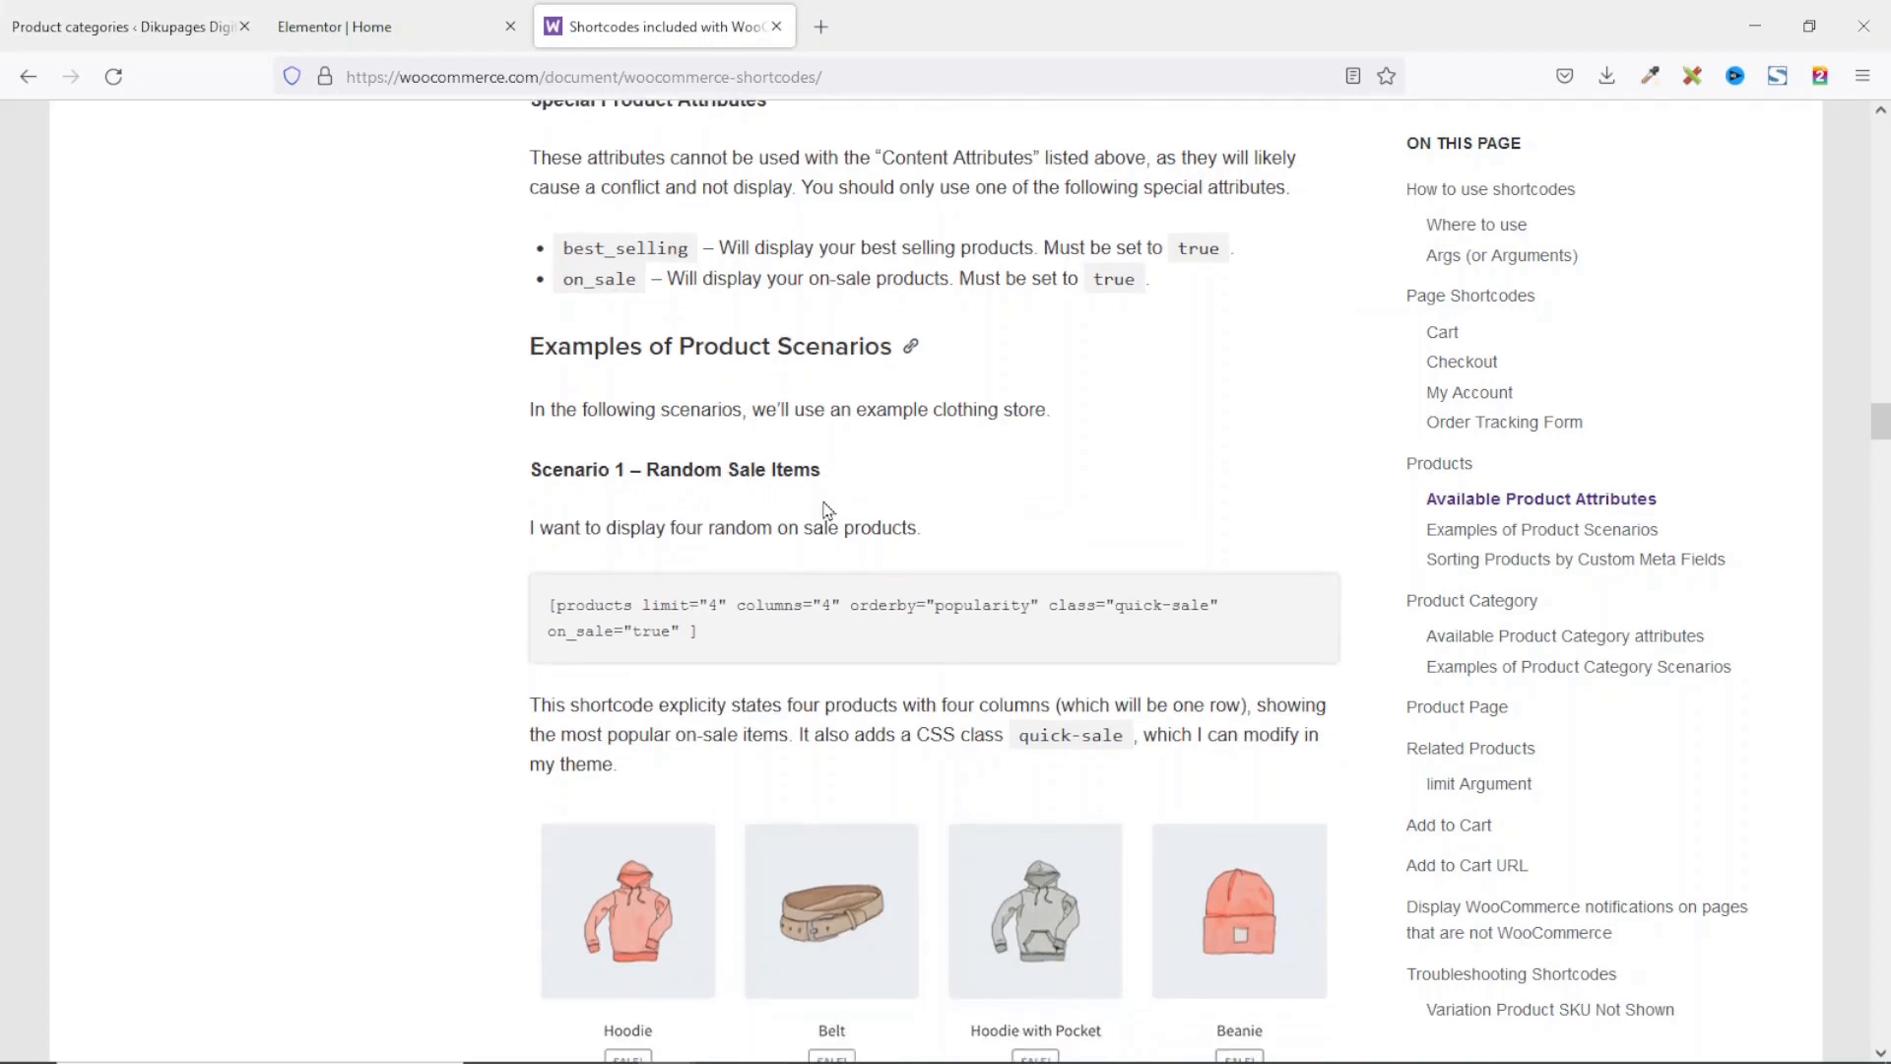
{"action": "scroll", "coordinate": [825, 508], "scroll_direction": "down", "scroll_amount": 7}
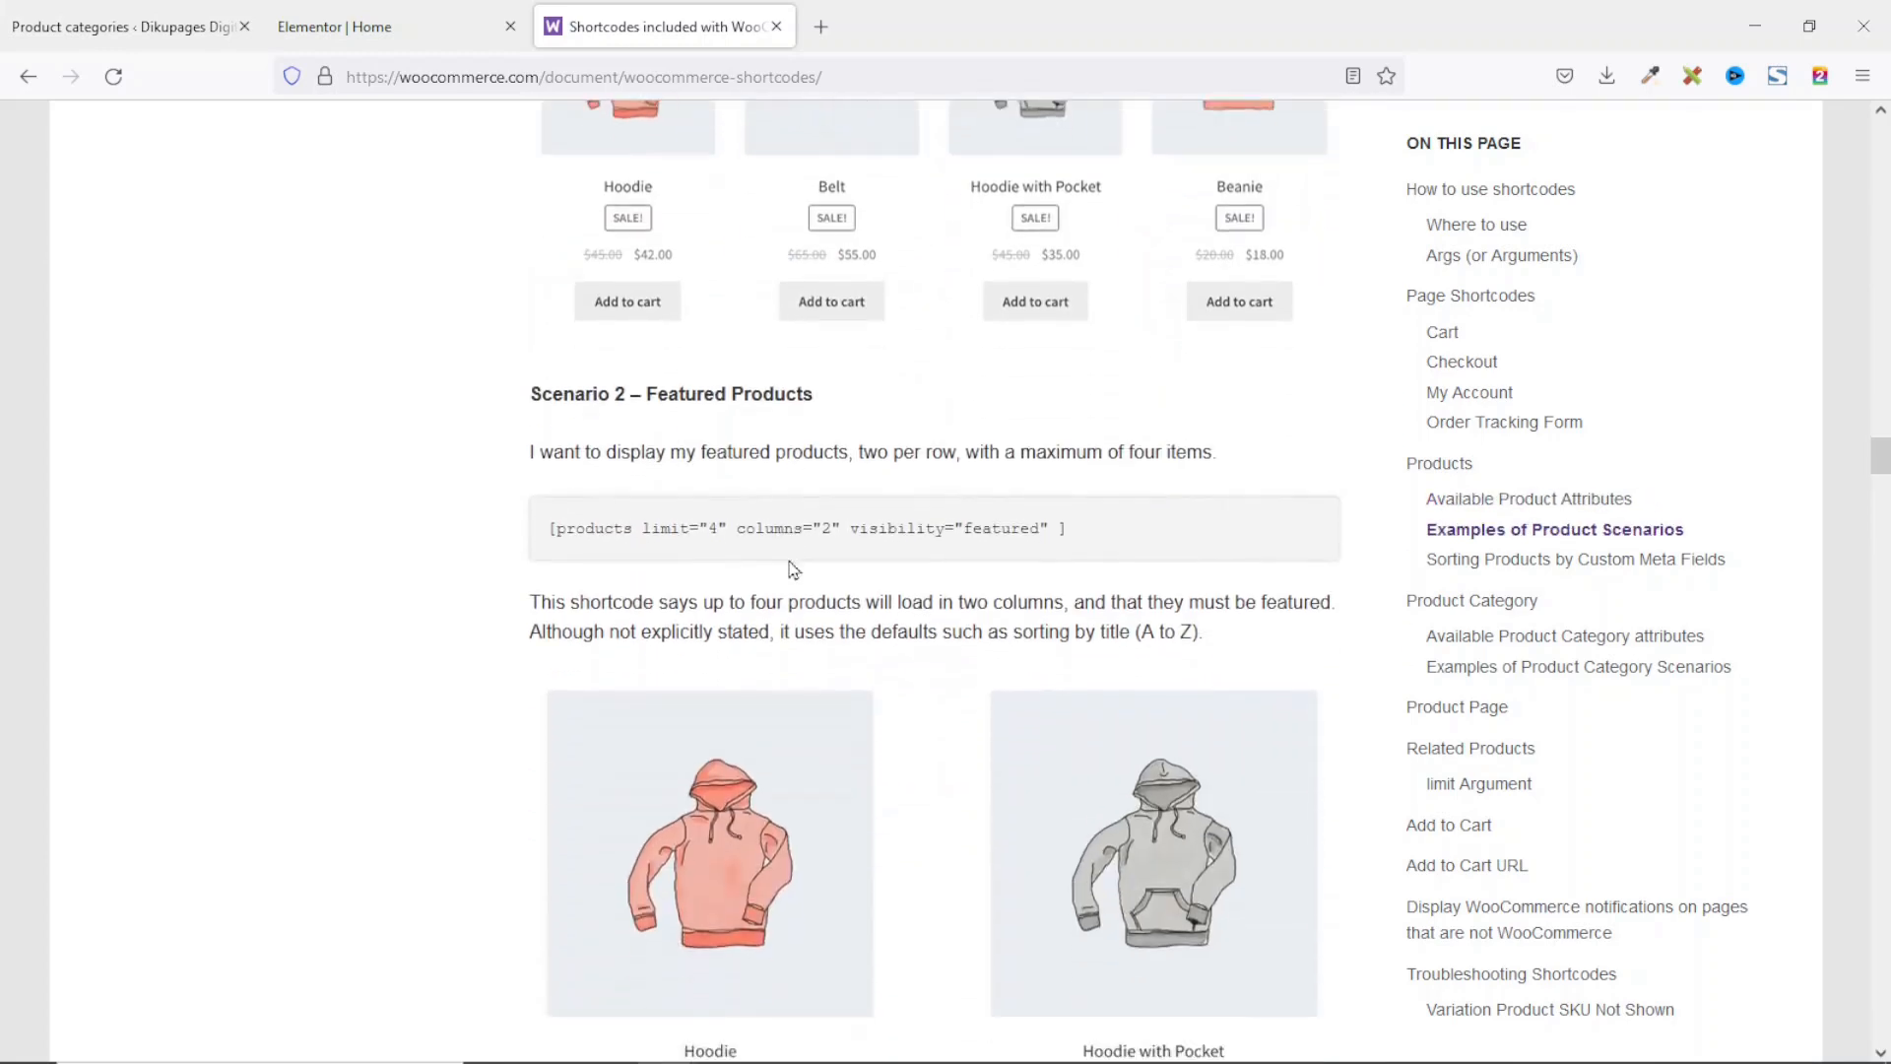
{"action": "scroll", "coordinate": [794, 570], "scroll_direction": "down", "scroll_amount": 2}
{"action": "scroll", "coordinate": [837, 542], "scroll_direction": "down", "scroll_amount": 9}
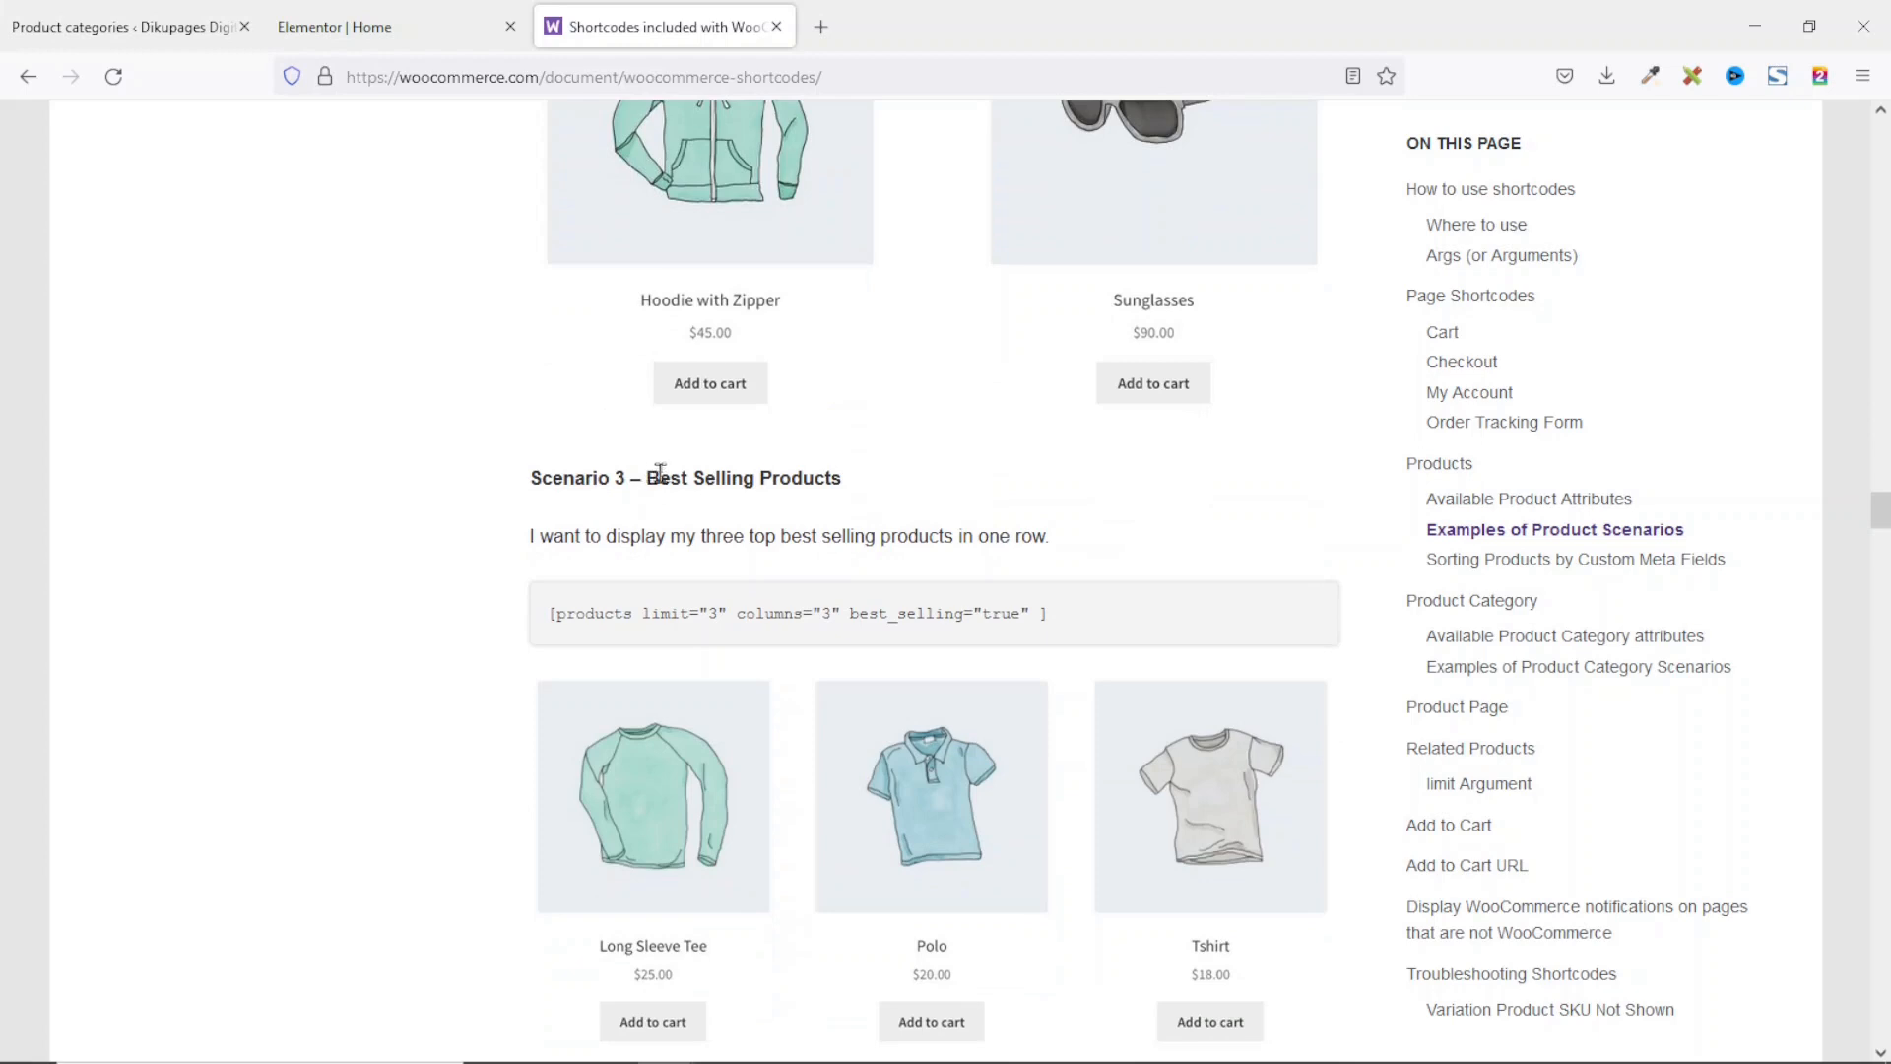
{"action": "left_click_drag", "start_coordinate": [648, 477], "coordinate": [926, 481]}
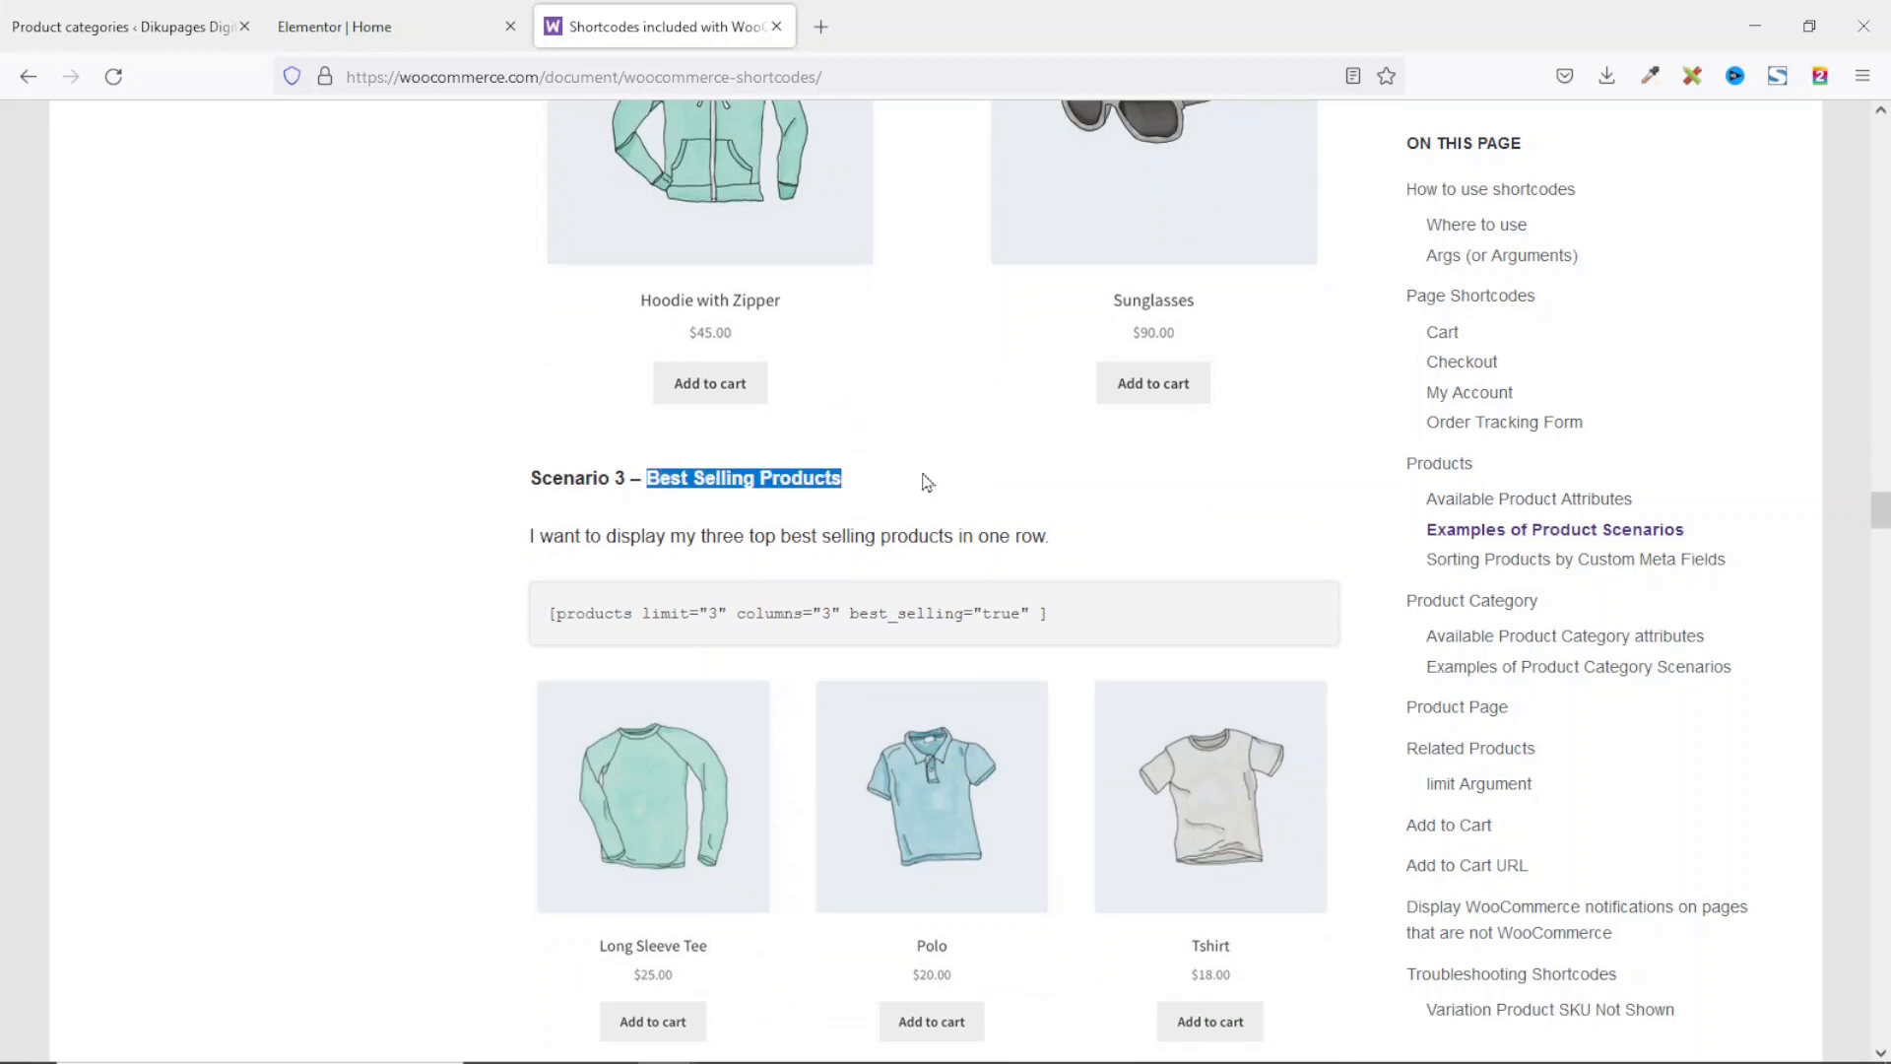
{"action": "left_click", "coordinate": [552, 612]}
{"action": "left_click_drag", "start_coordinate": [832, 621], "coordinate": [1083, 627]}
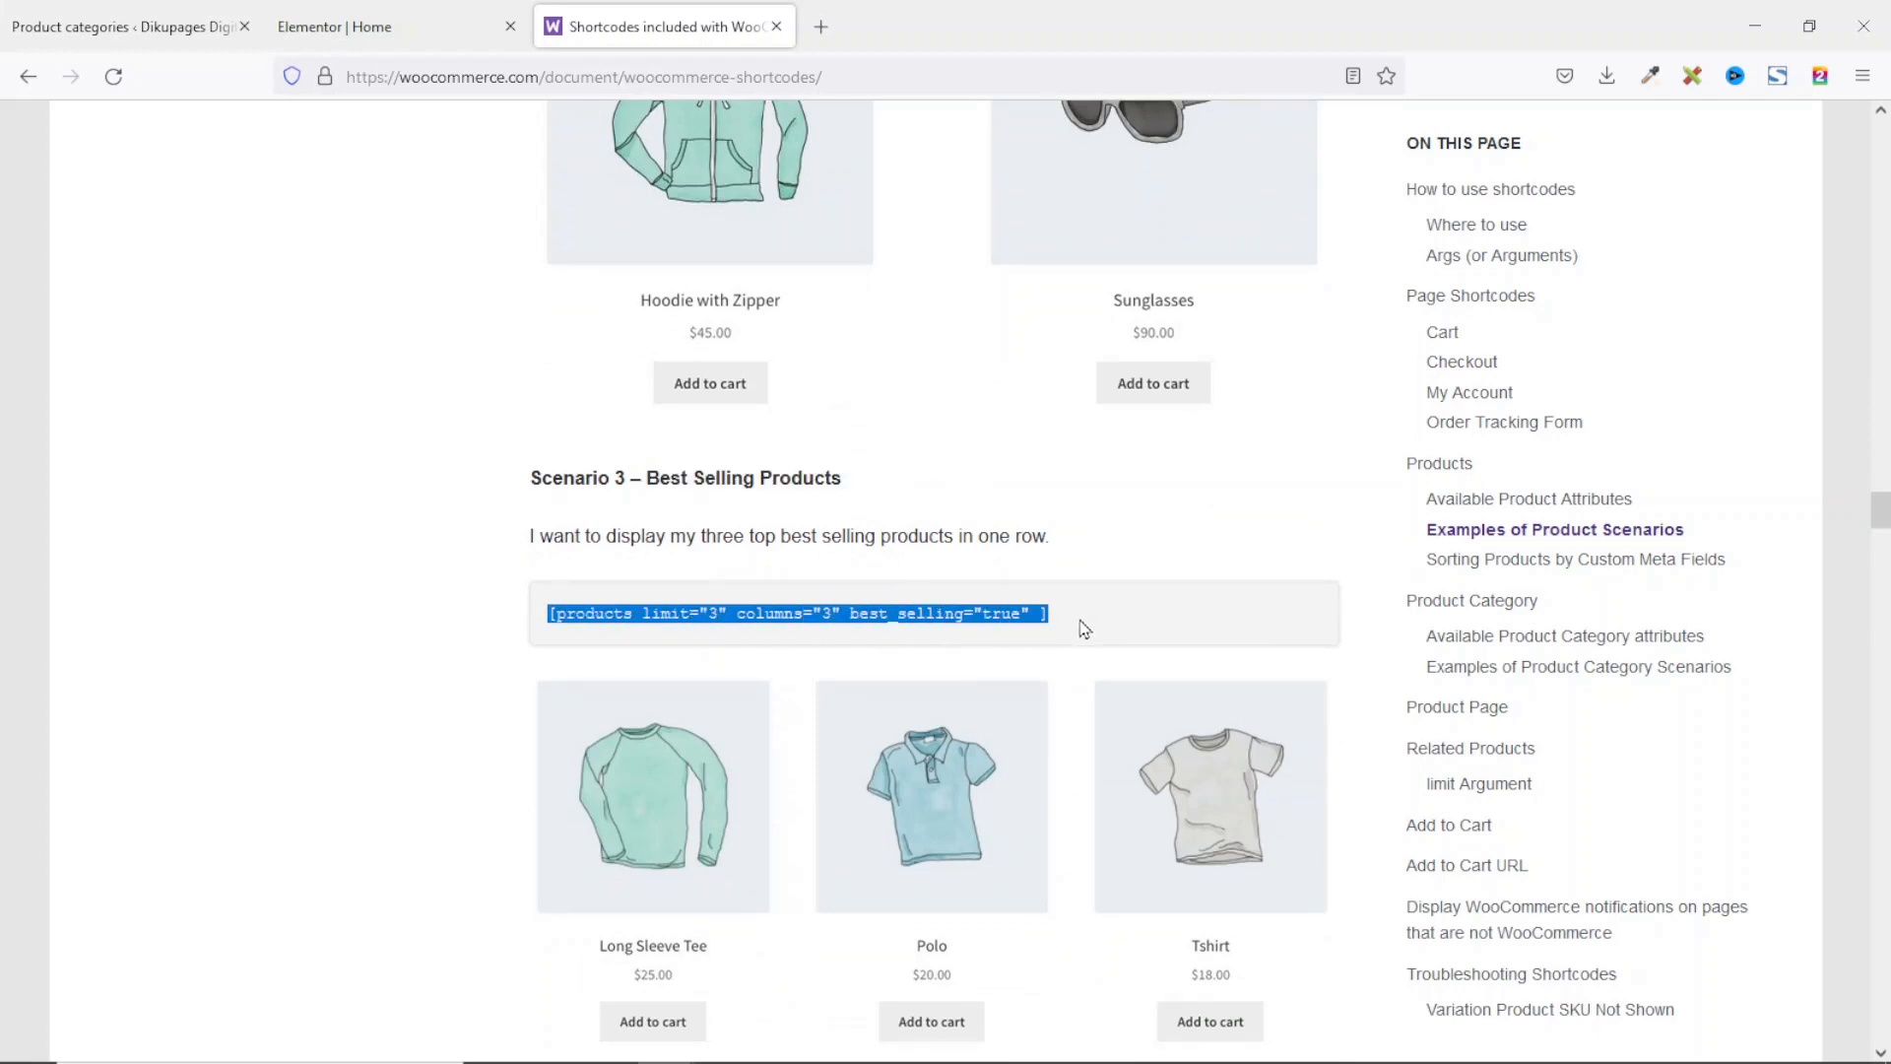
{"action": "right_click", "coordinate": [926, 613]}
{"action": "left_click", "coordinate": [966, 635]}
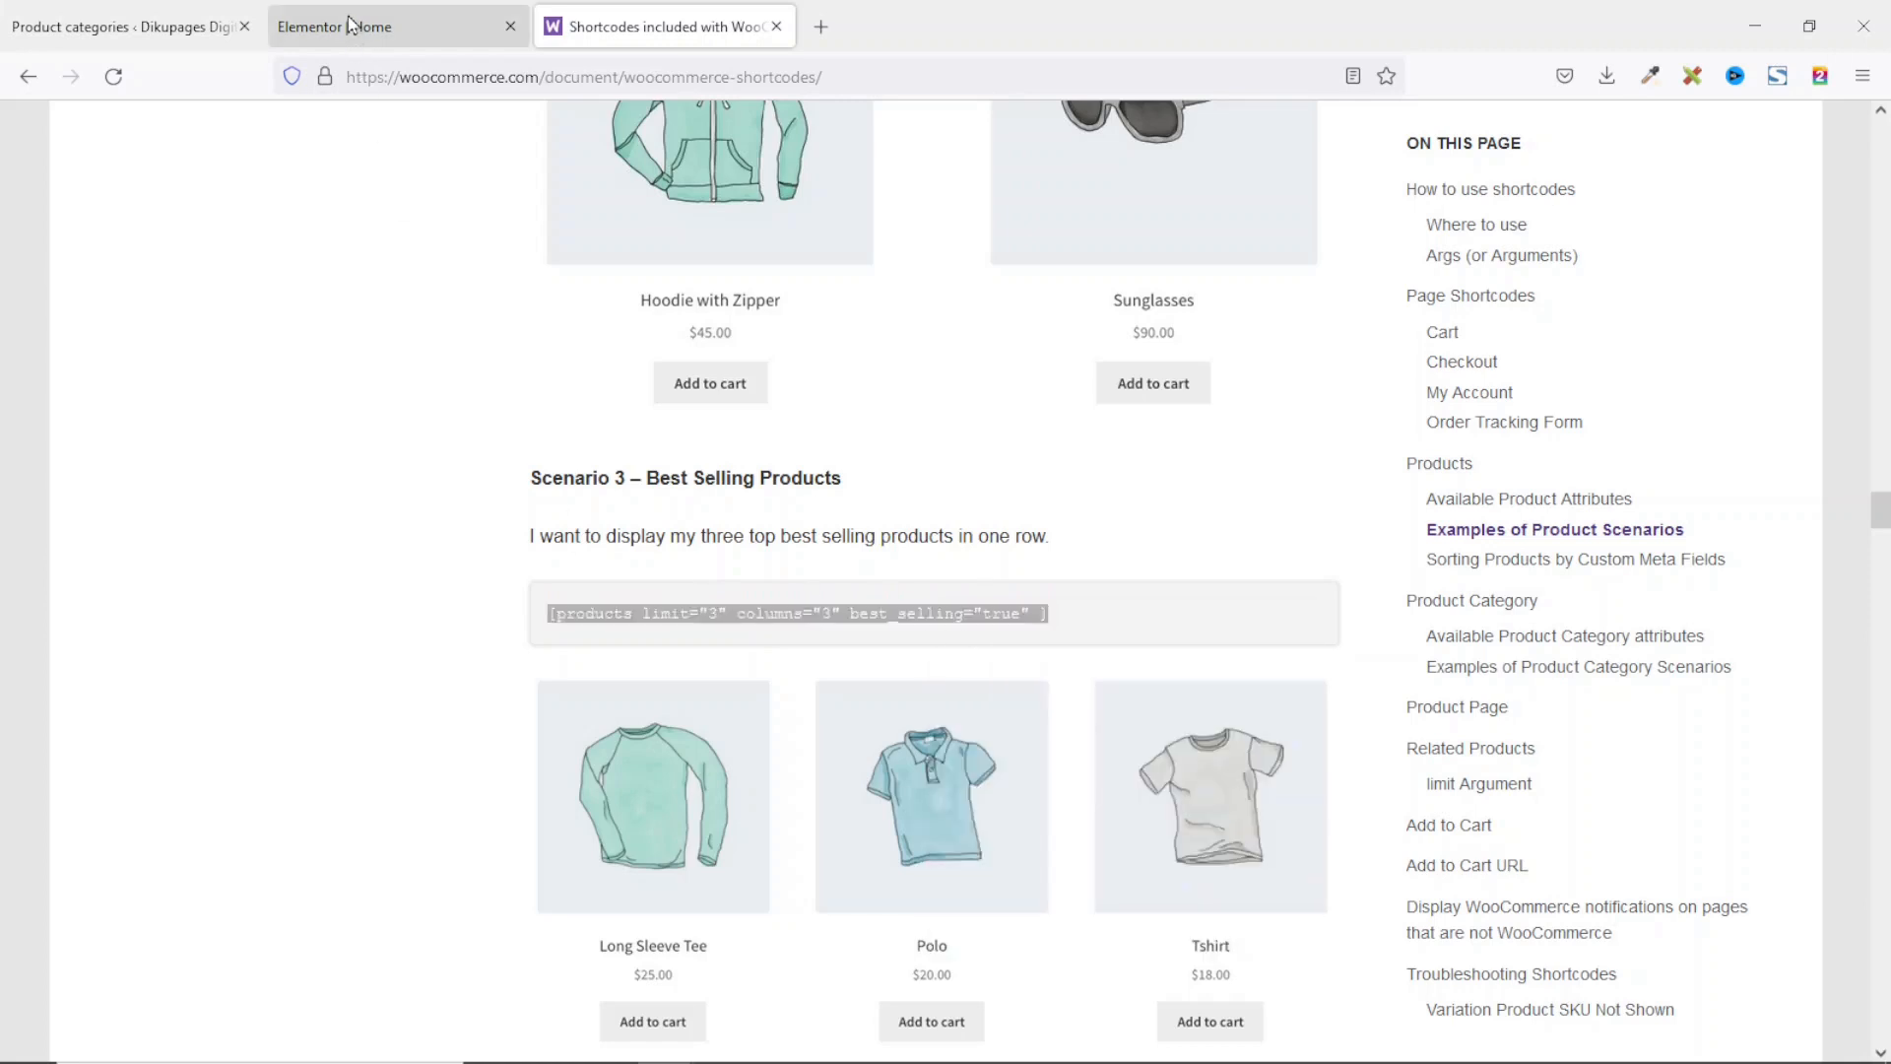
{"action": "left_click", "coordinate": [352, 24]}
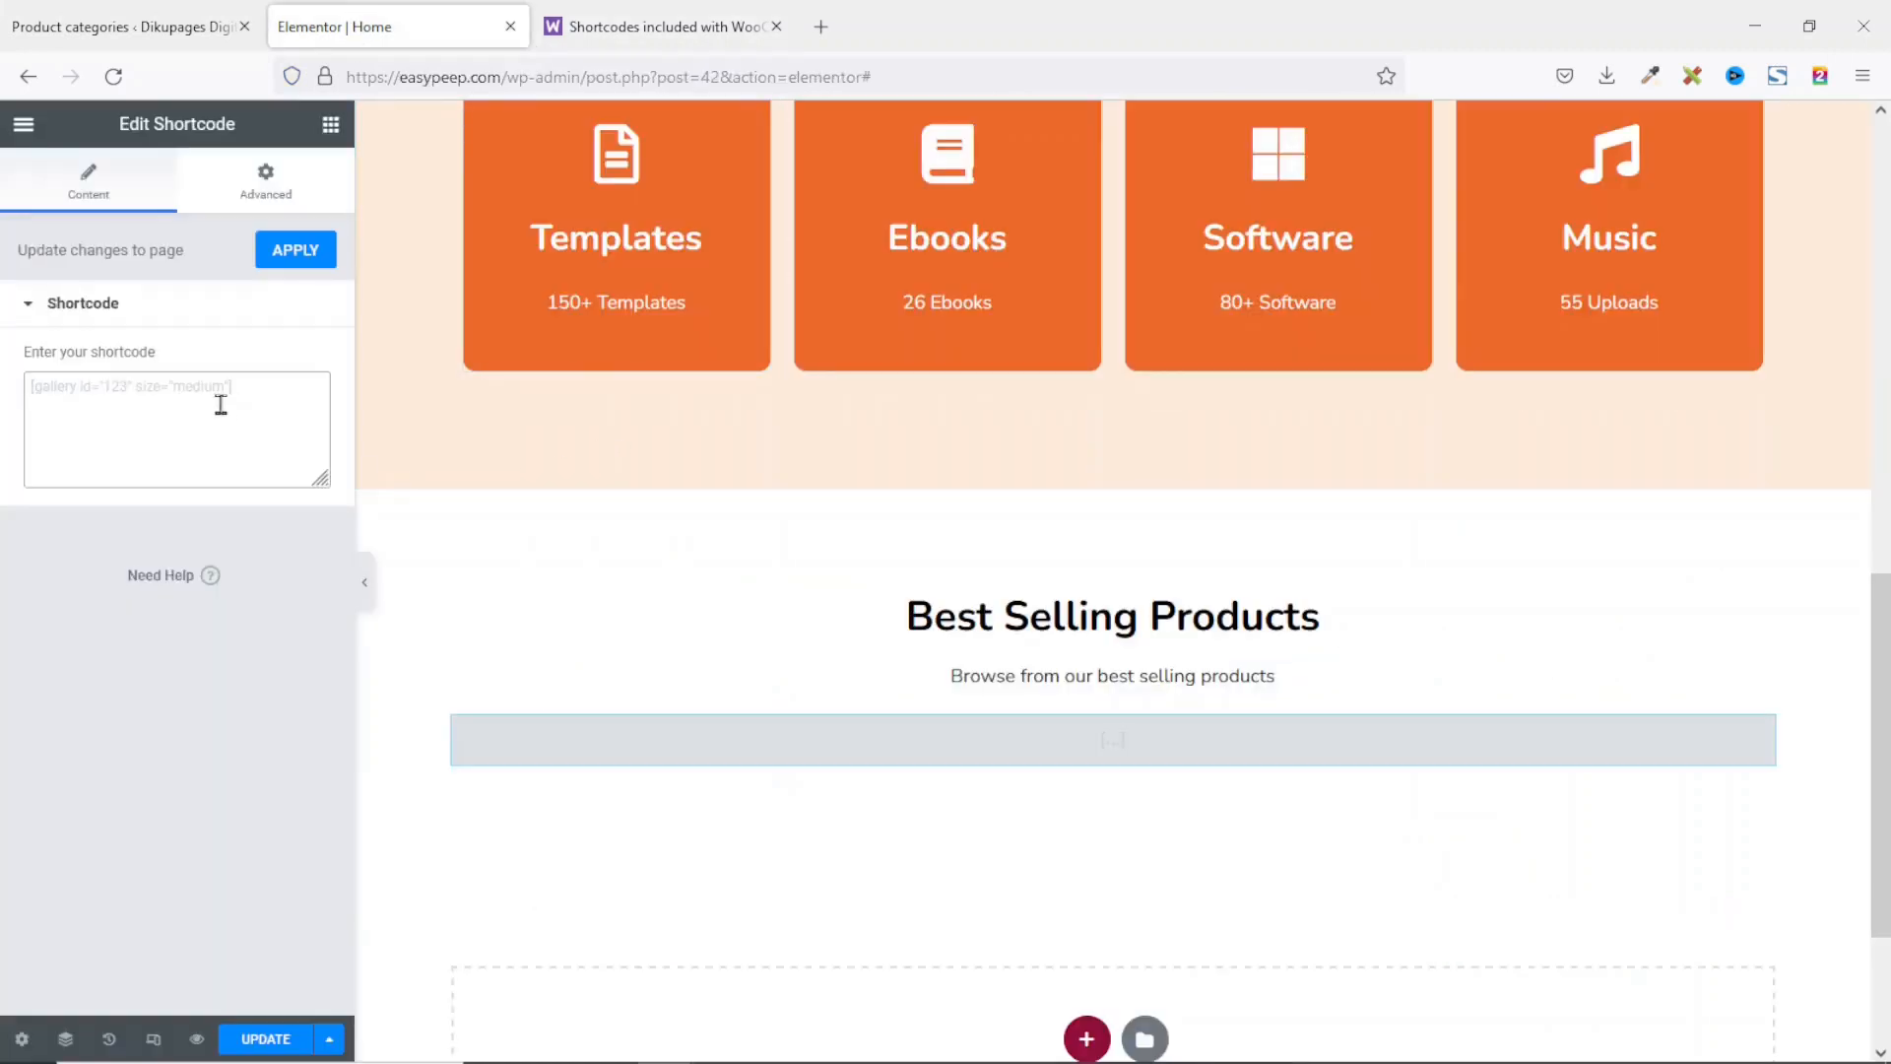
Step: Paste the copied shortcode [products limit="3" columns="3" best_selling="true" ] into the Best Selling Products section's Shortcode widget
{"action": "right_click", "coordinate": [216, 403]}
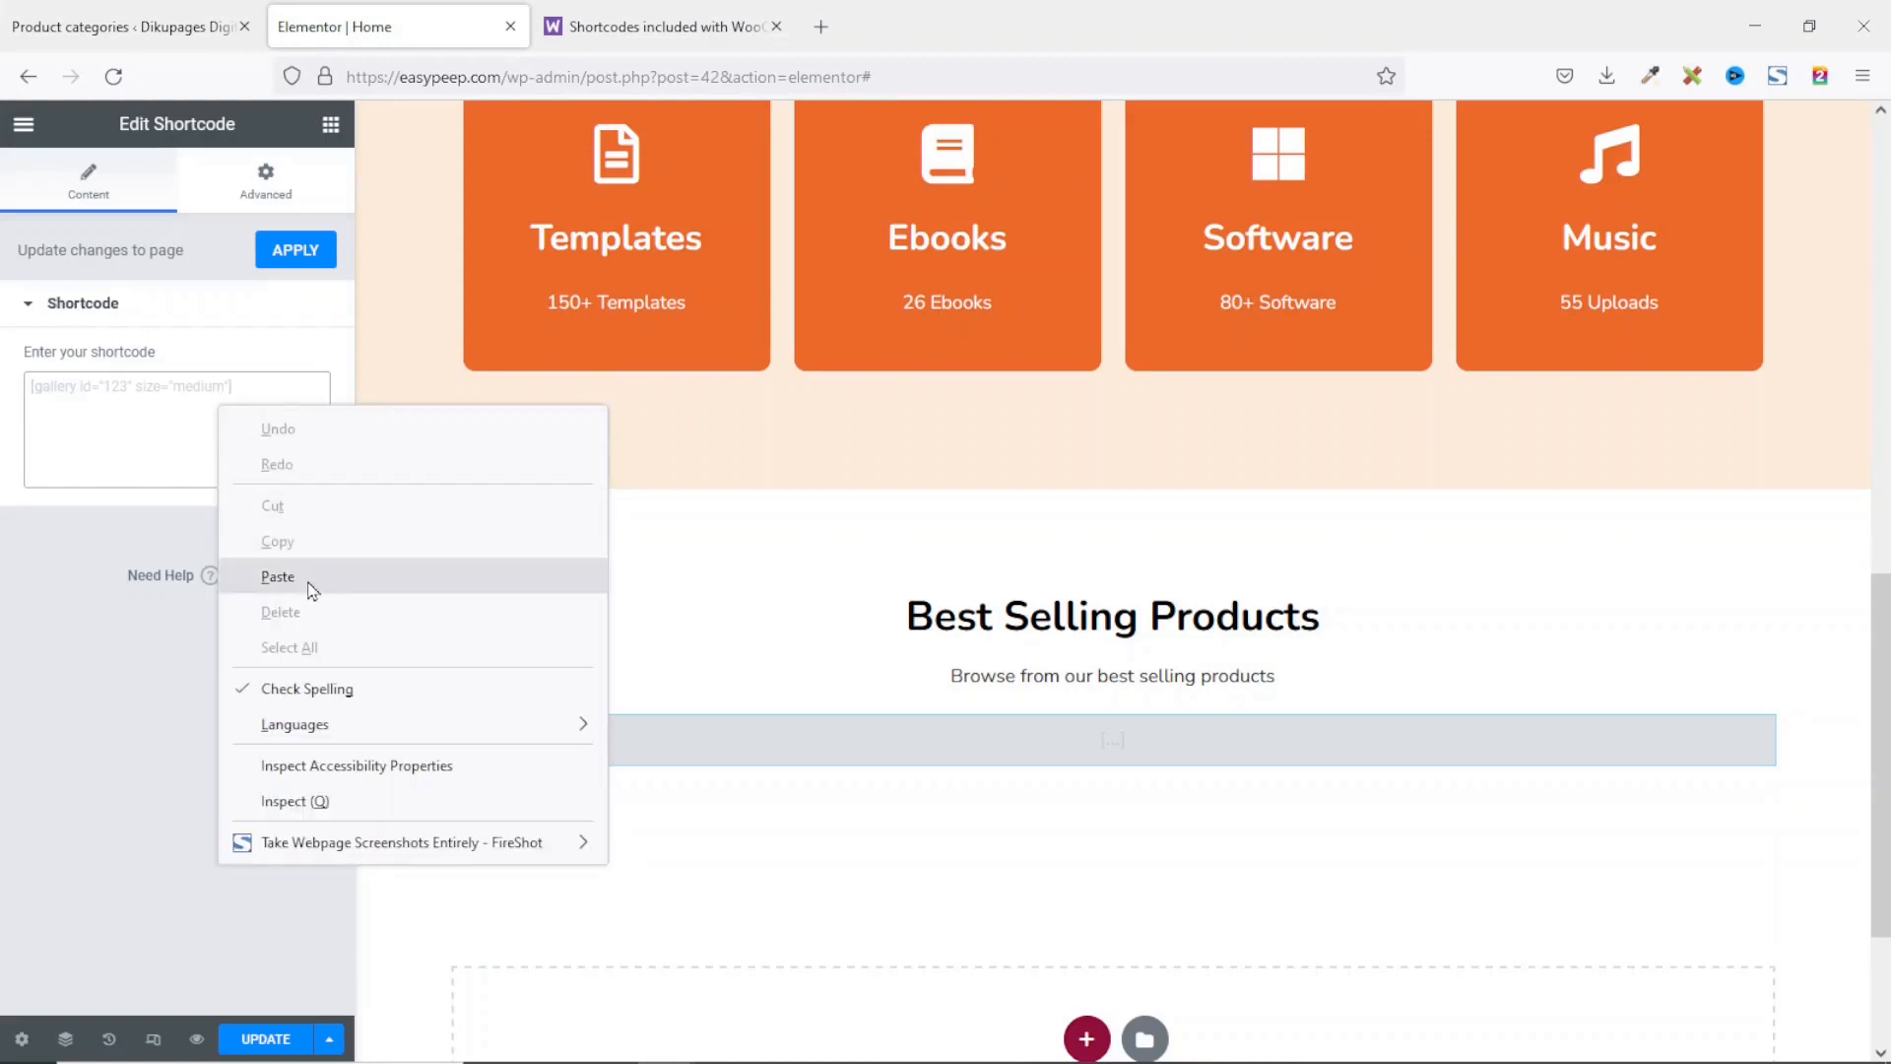
{"action": "left_click", "coordinate": [310, 571]}
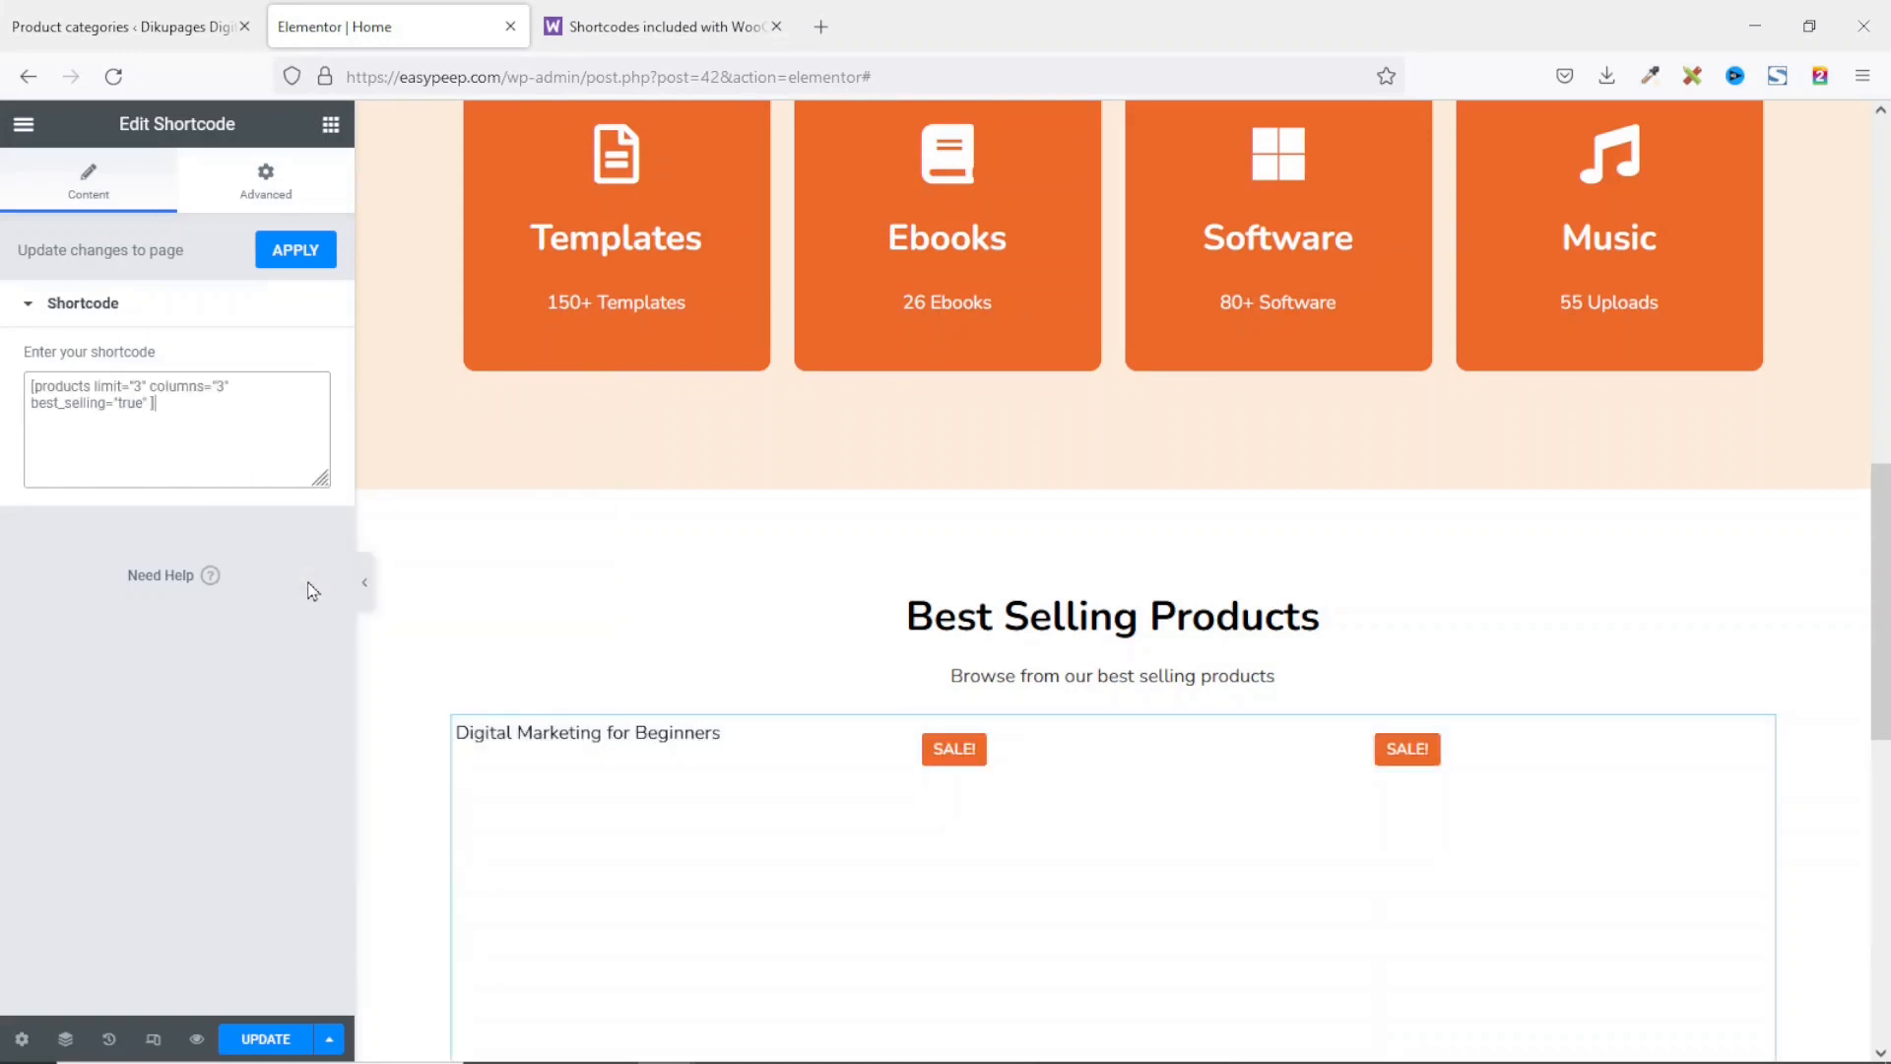
{"action": "scroll", "coordinate": [971, 788], "scroll_direction": "down", "scroll_amount": 5}
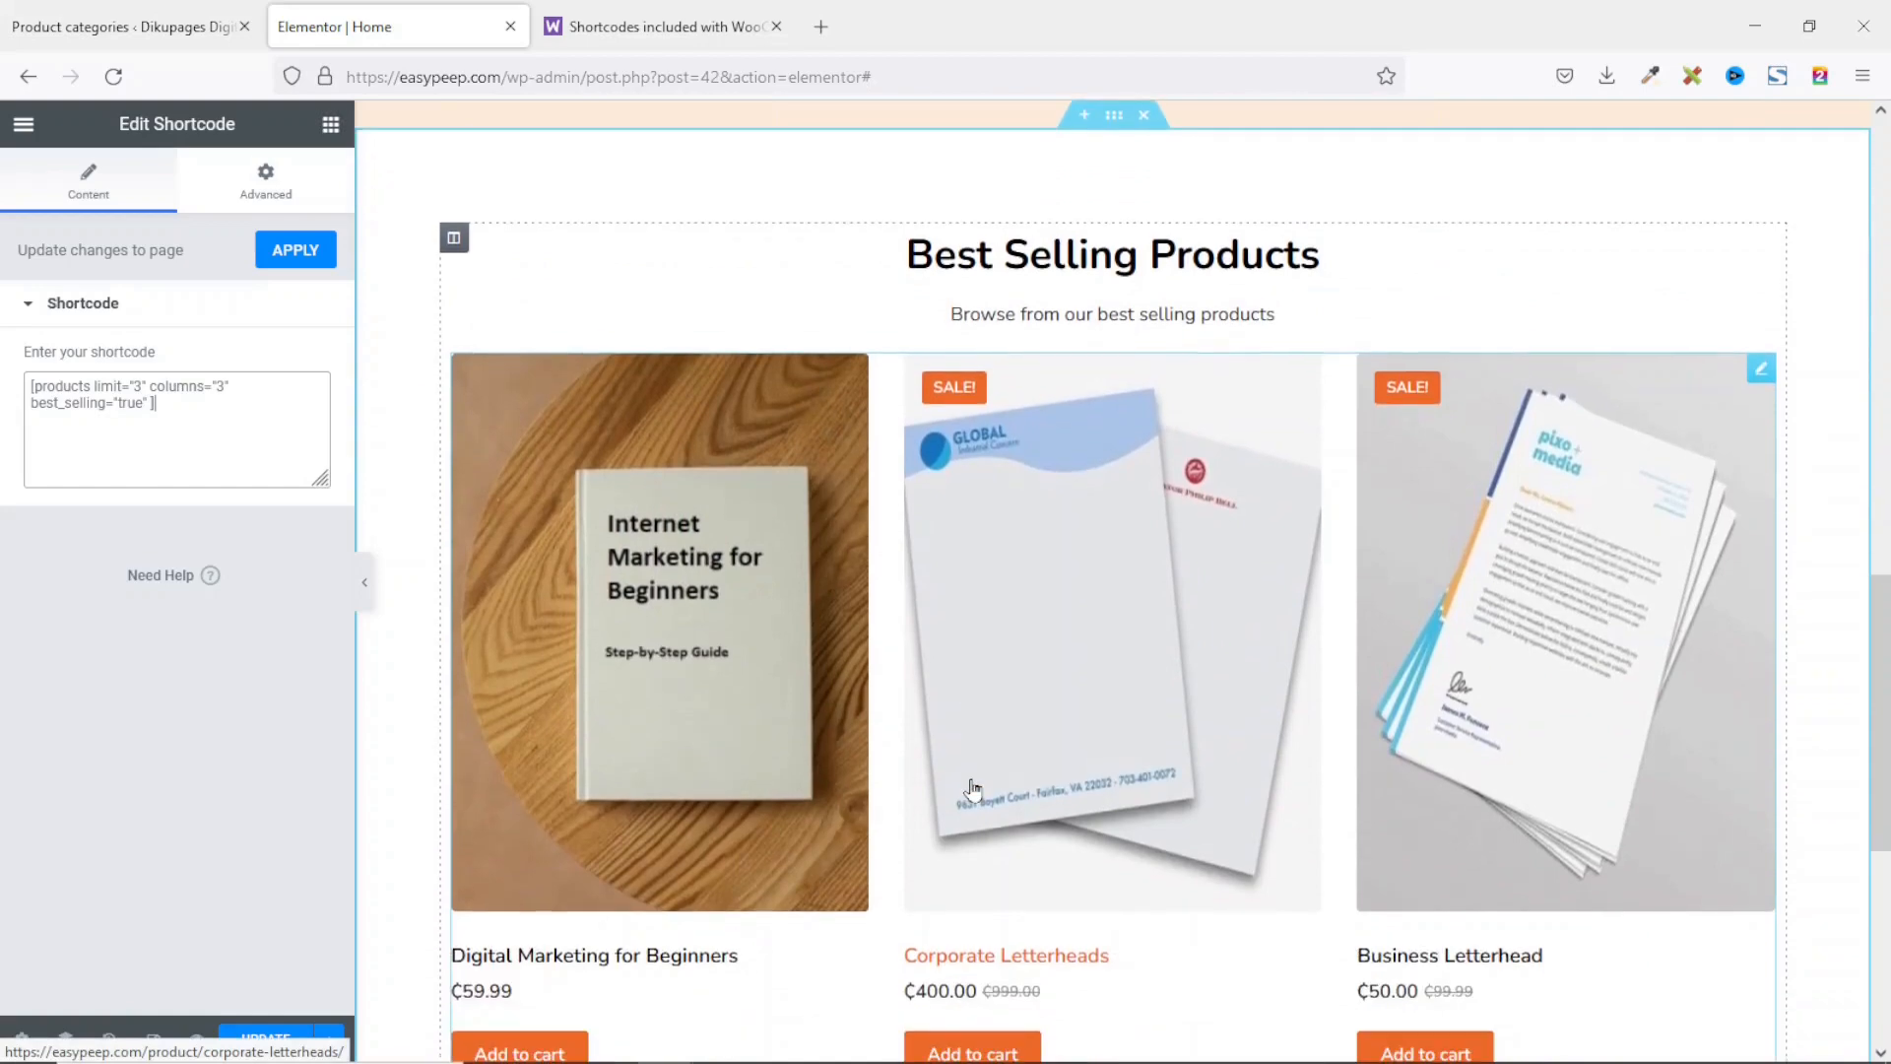
{"action": "scroll", "coordinate": [974, 788], "scroll_direction": "up", "scroll_amount": 5}
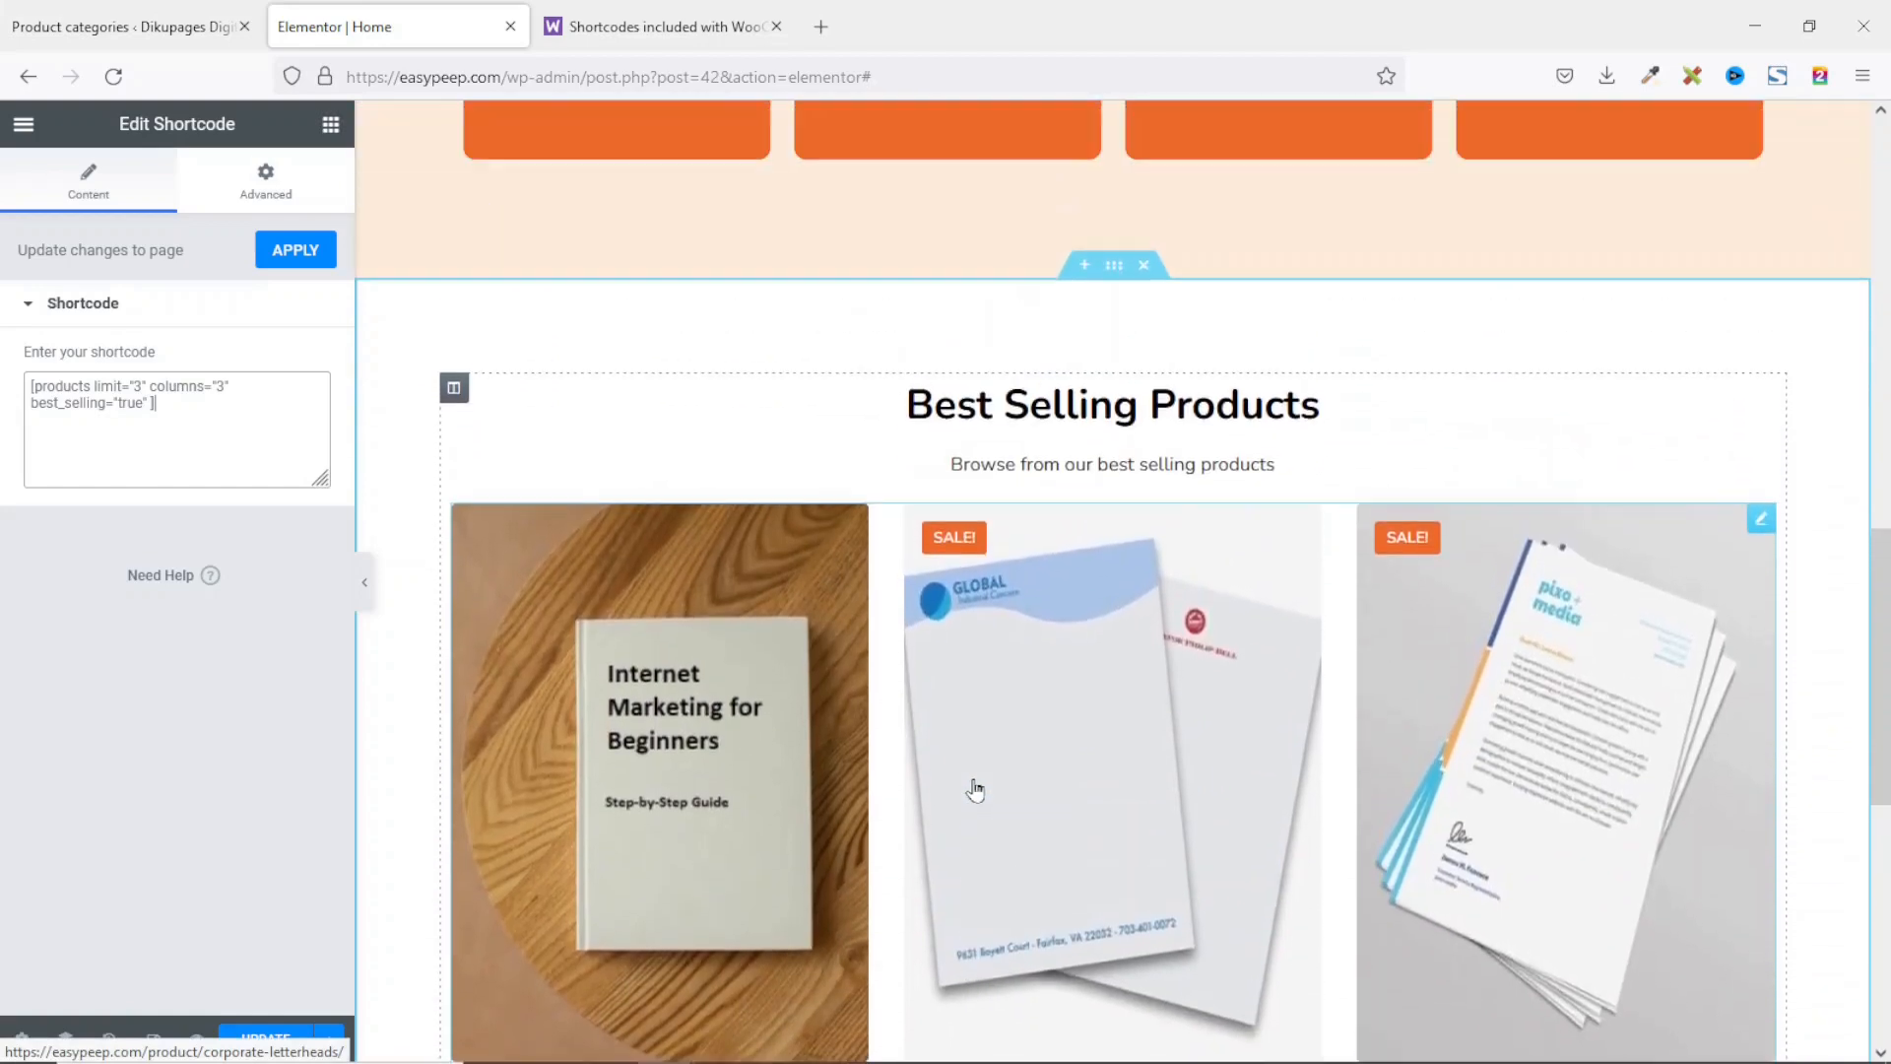
{"action": "scroll", "coordinate": [867, 605], "scroll_direction": "down", "scroll_amount": 4}
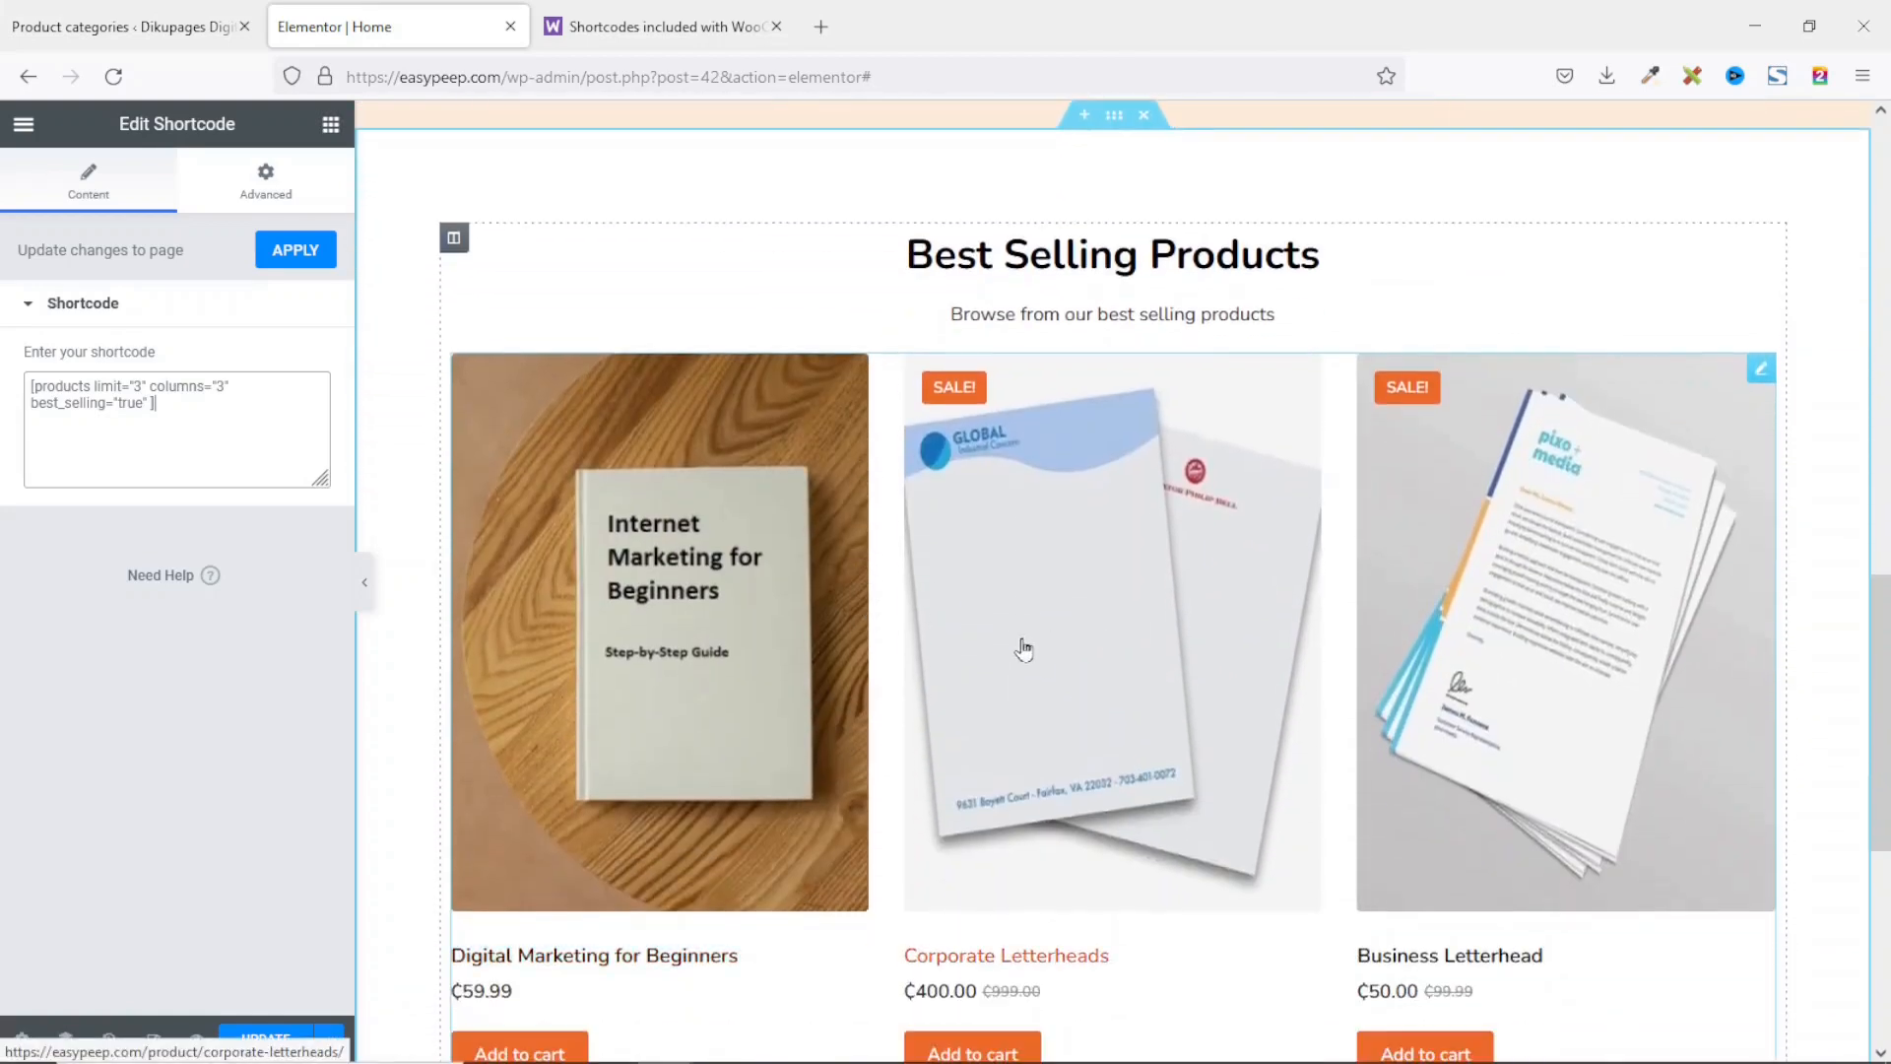
{"action": "scroll", "coordinate": [1037, 646], "scroll_direction": "down", "scroll_amount": 3}
{"action": "scroll", "coordinate": [1040, 647], "scroll_direction": "up", "scroll_amount": 4}
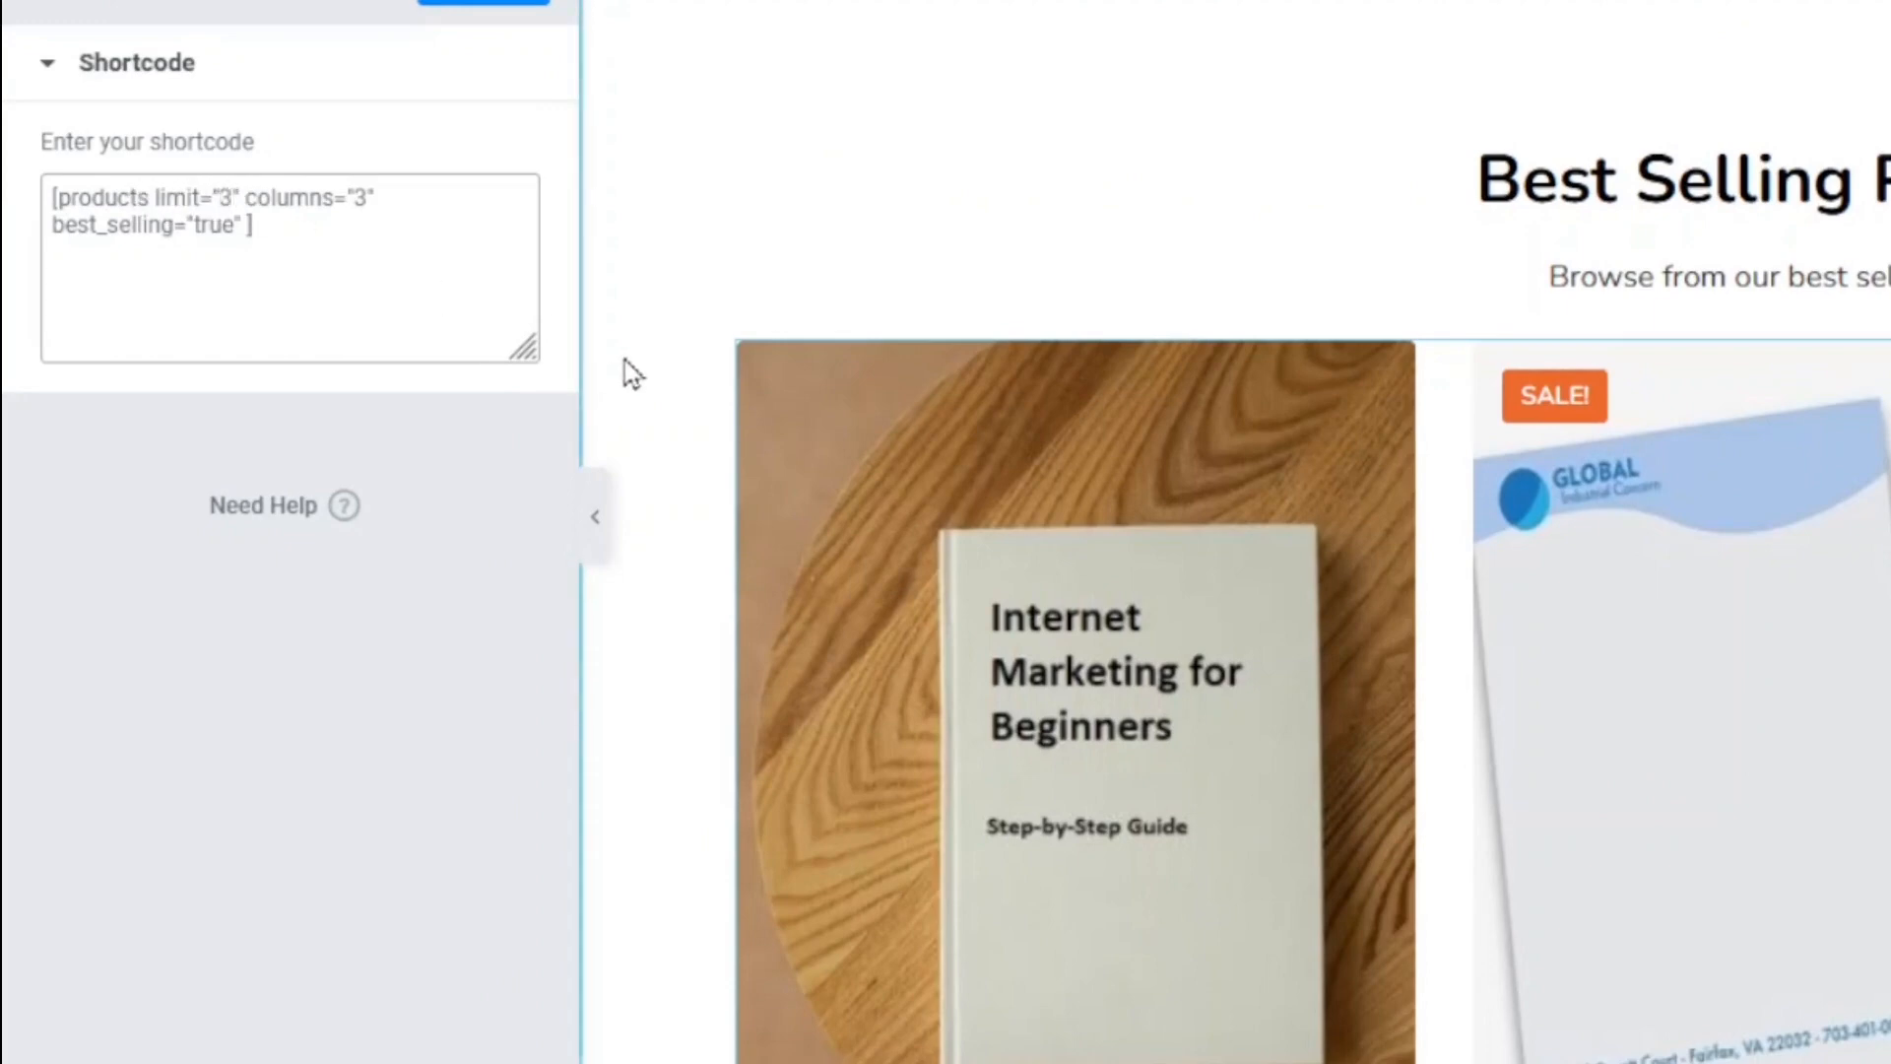
Step: Change both the product limit and the number of columns in the best-selling shortcode to 4
{"action": "key", "text": "BackSpace"}
{"action": "type", "text": "4"}
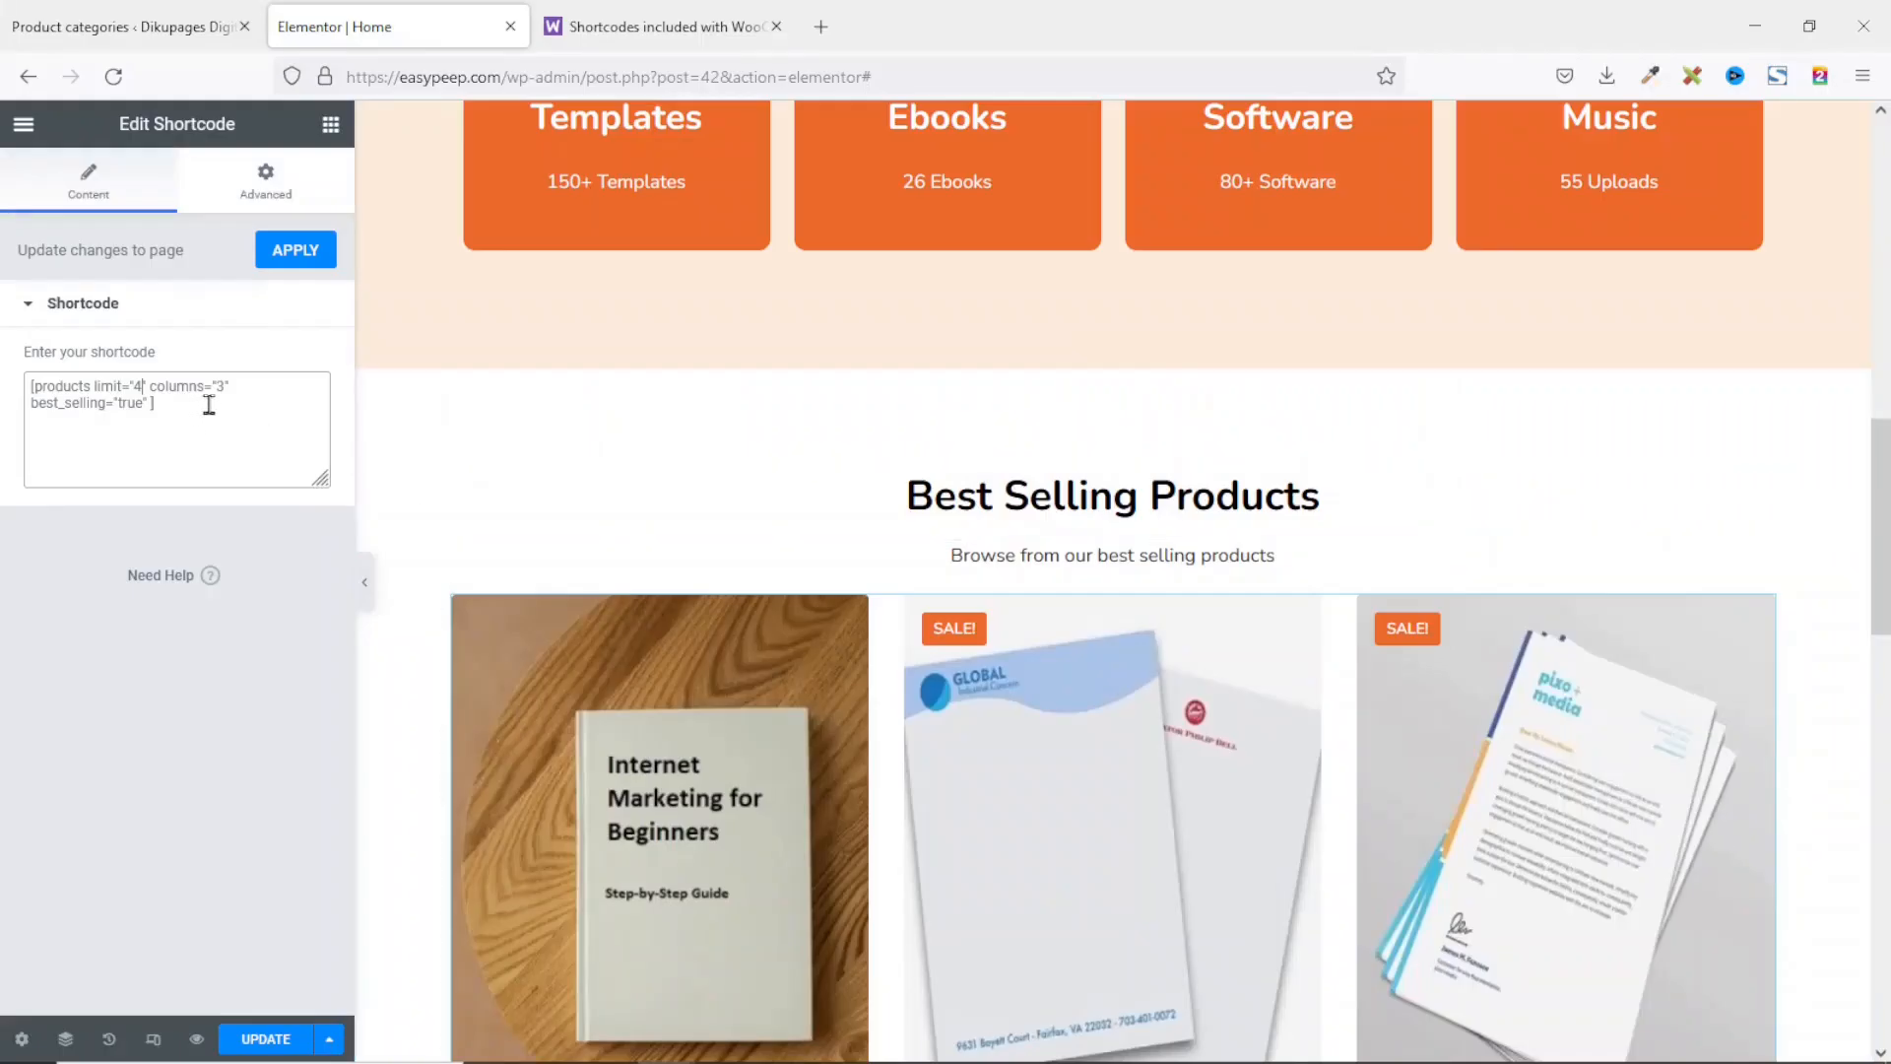
{"action": "scroll", "coordinate": [979, 684], "scroll_direction": "down", "scroll_amount": 6}
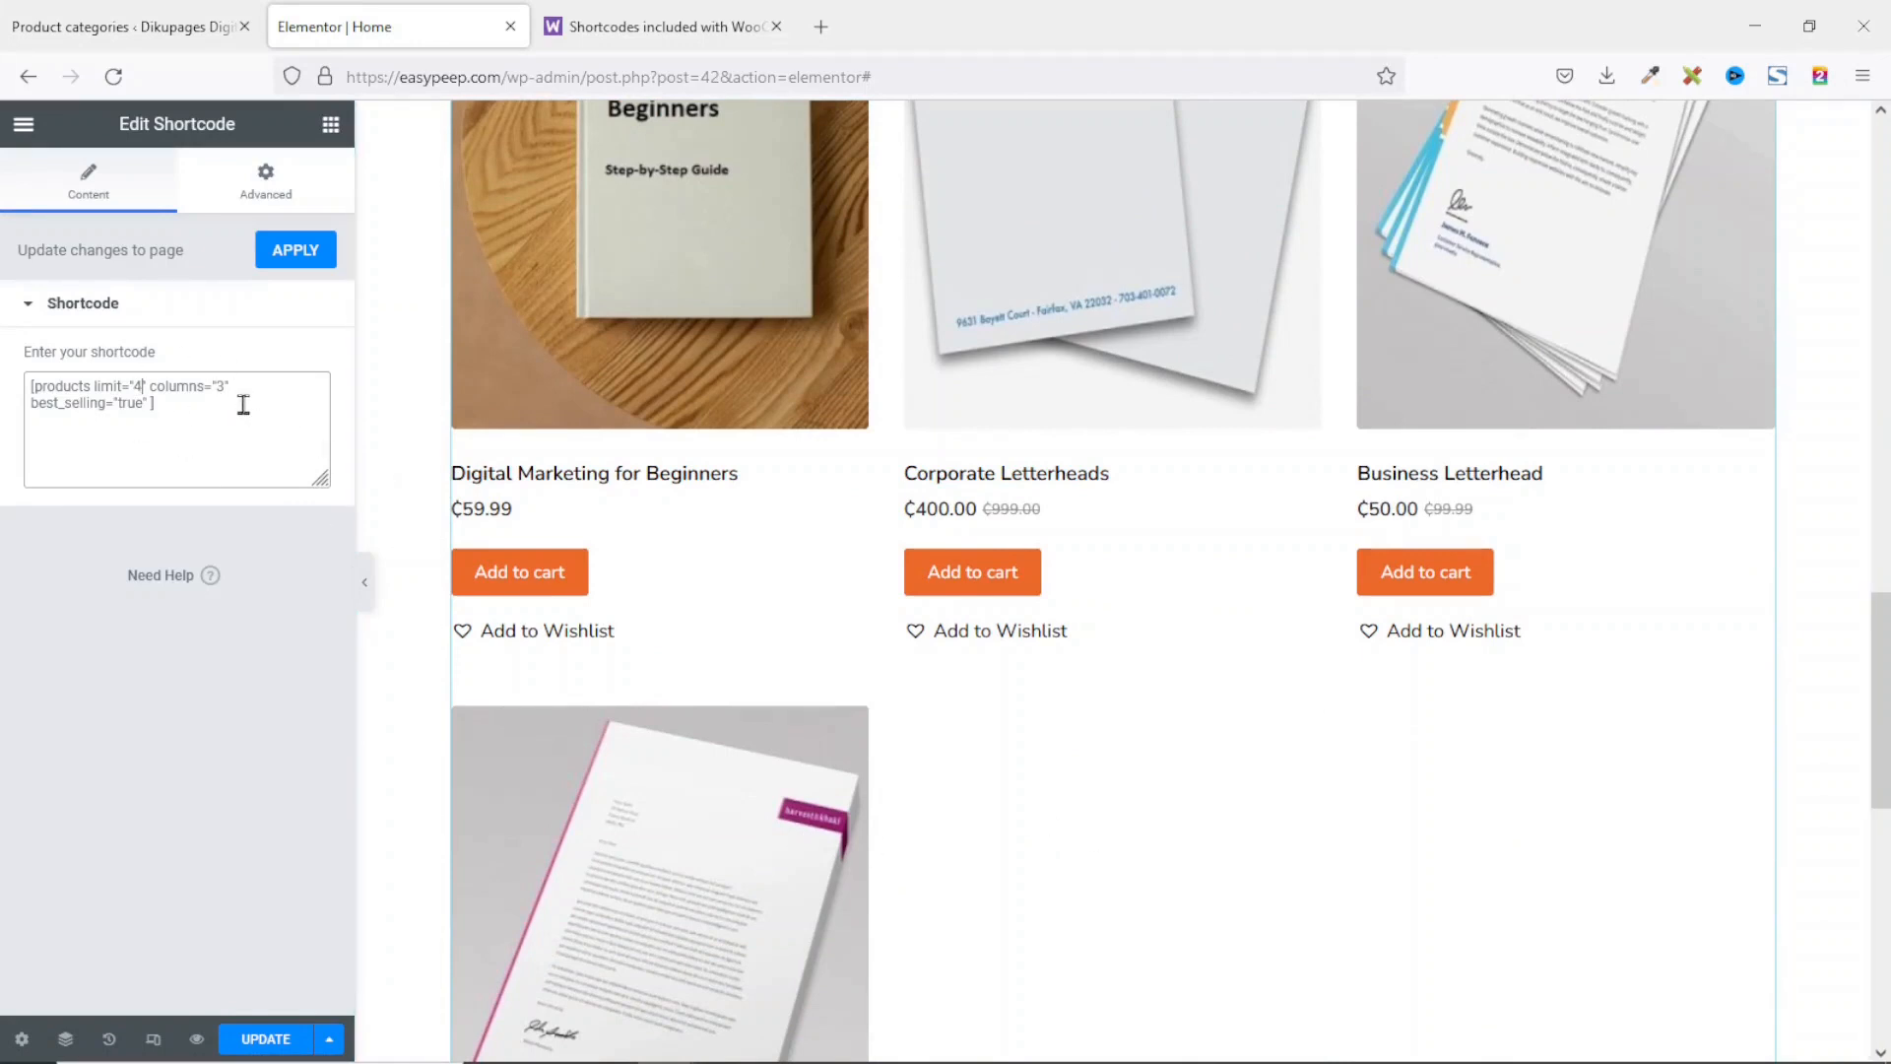
{"action": "key", "text": "BackSpace"}
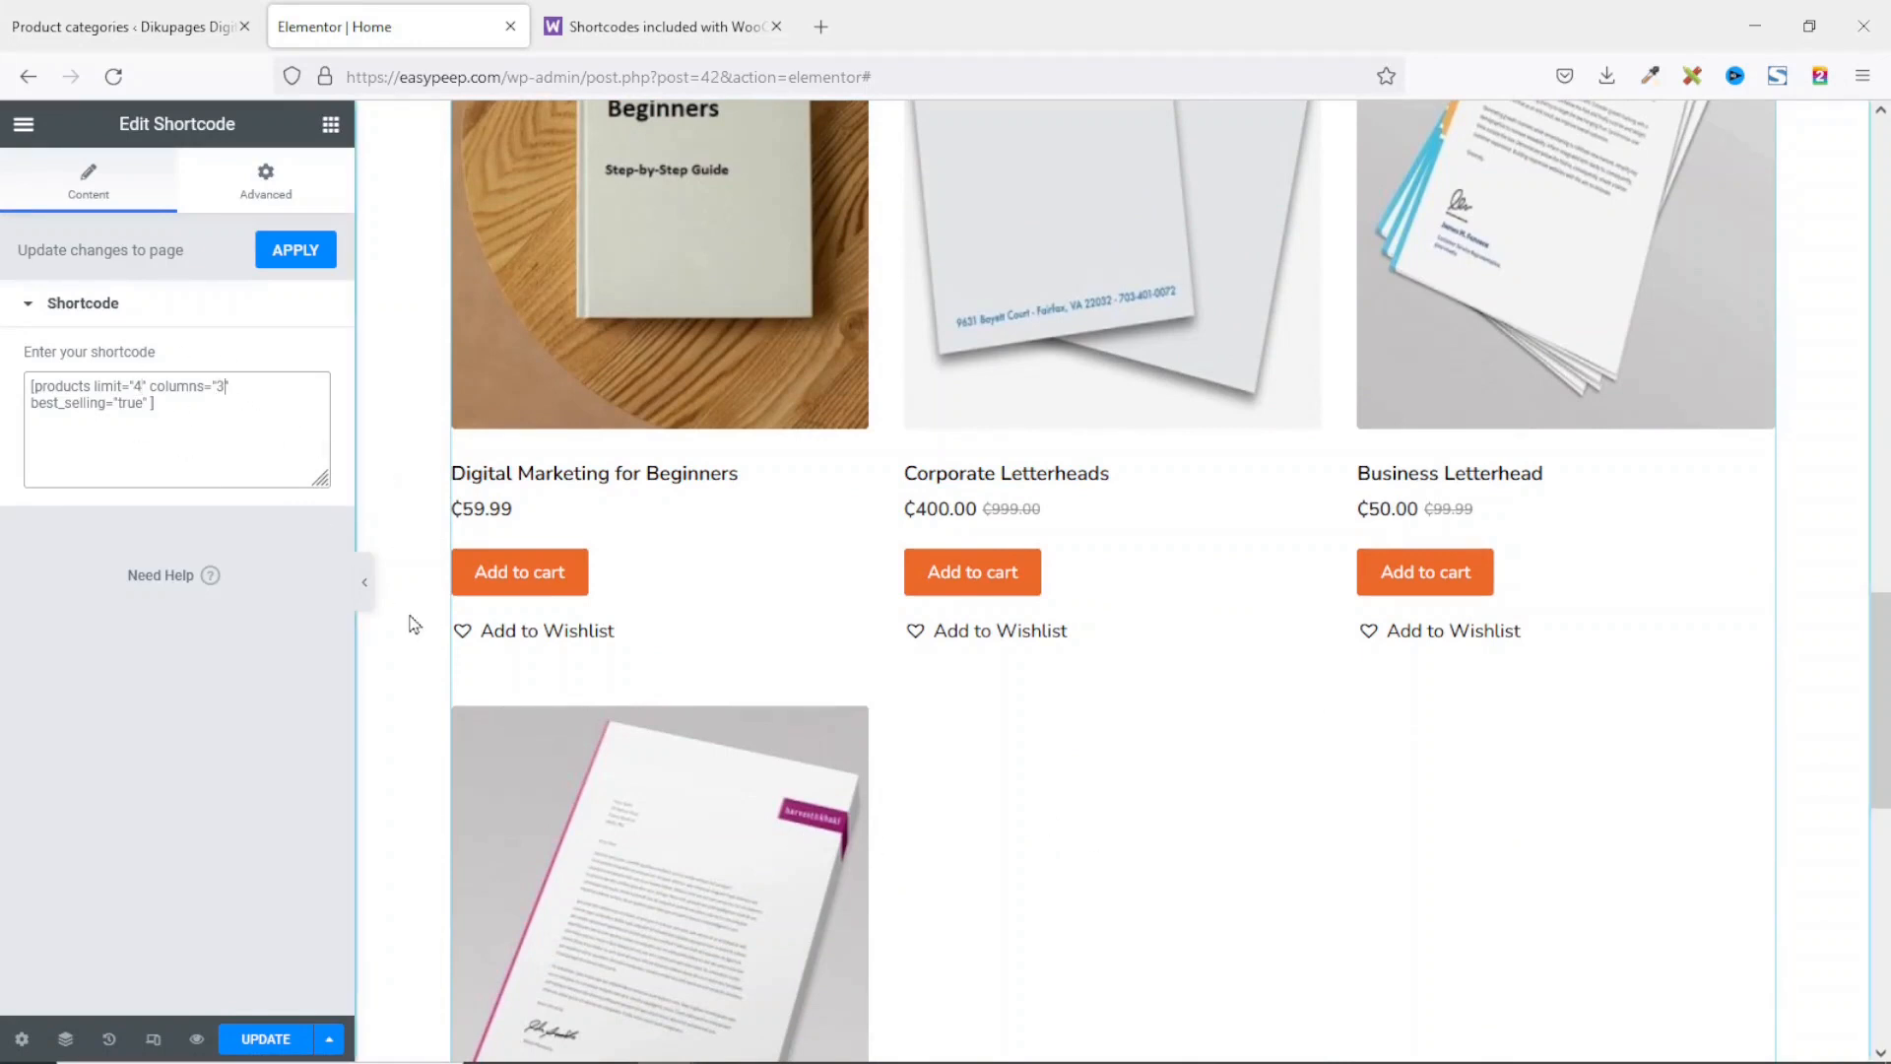
{"action": "type", "text": "4"}
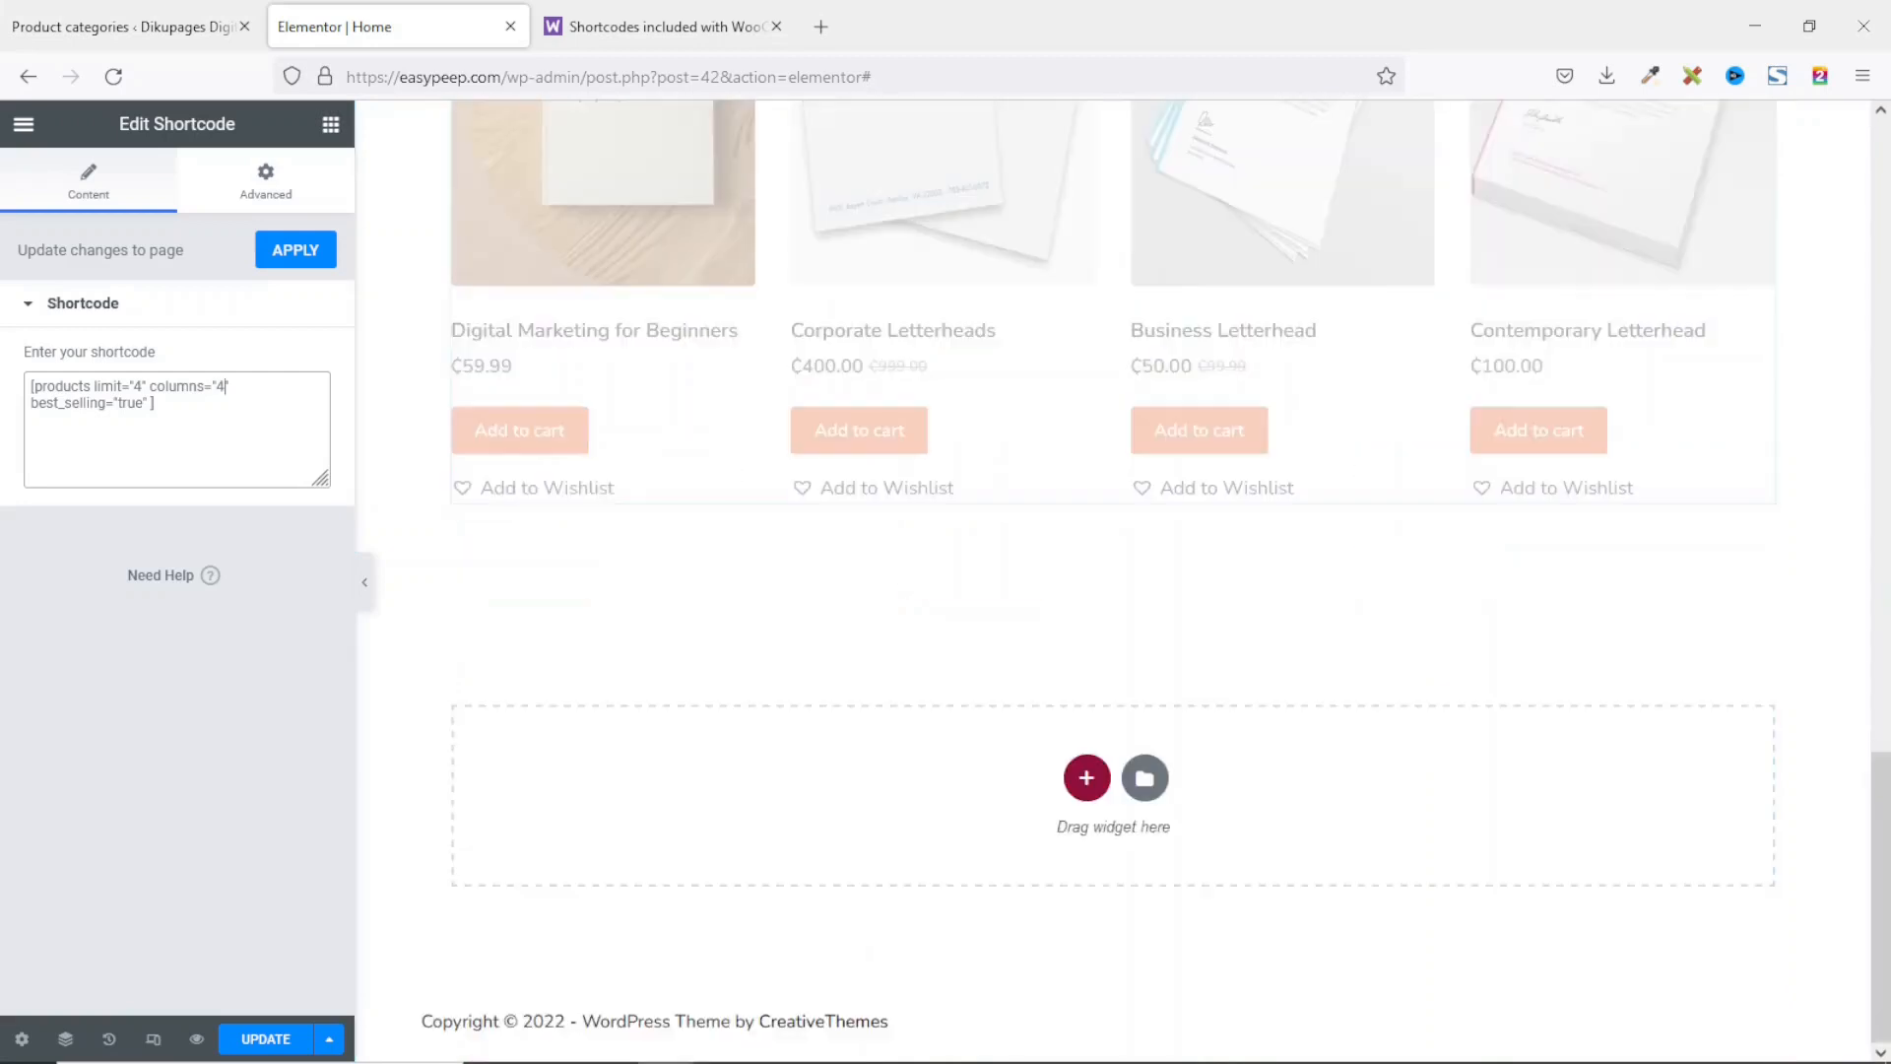
{"action": "scroll", "coordinate": [1055, 706], "scroll_direction": "up", "scroll_amount": 4}
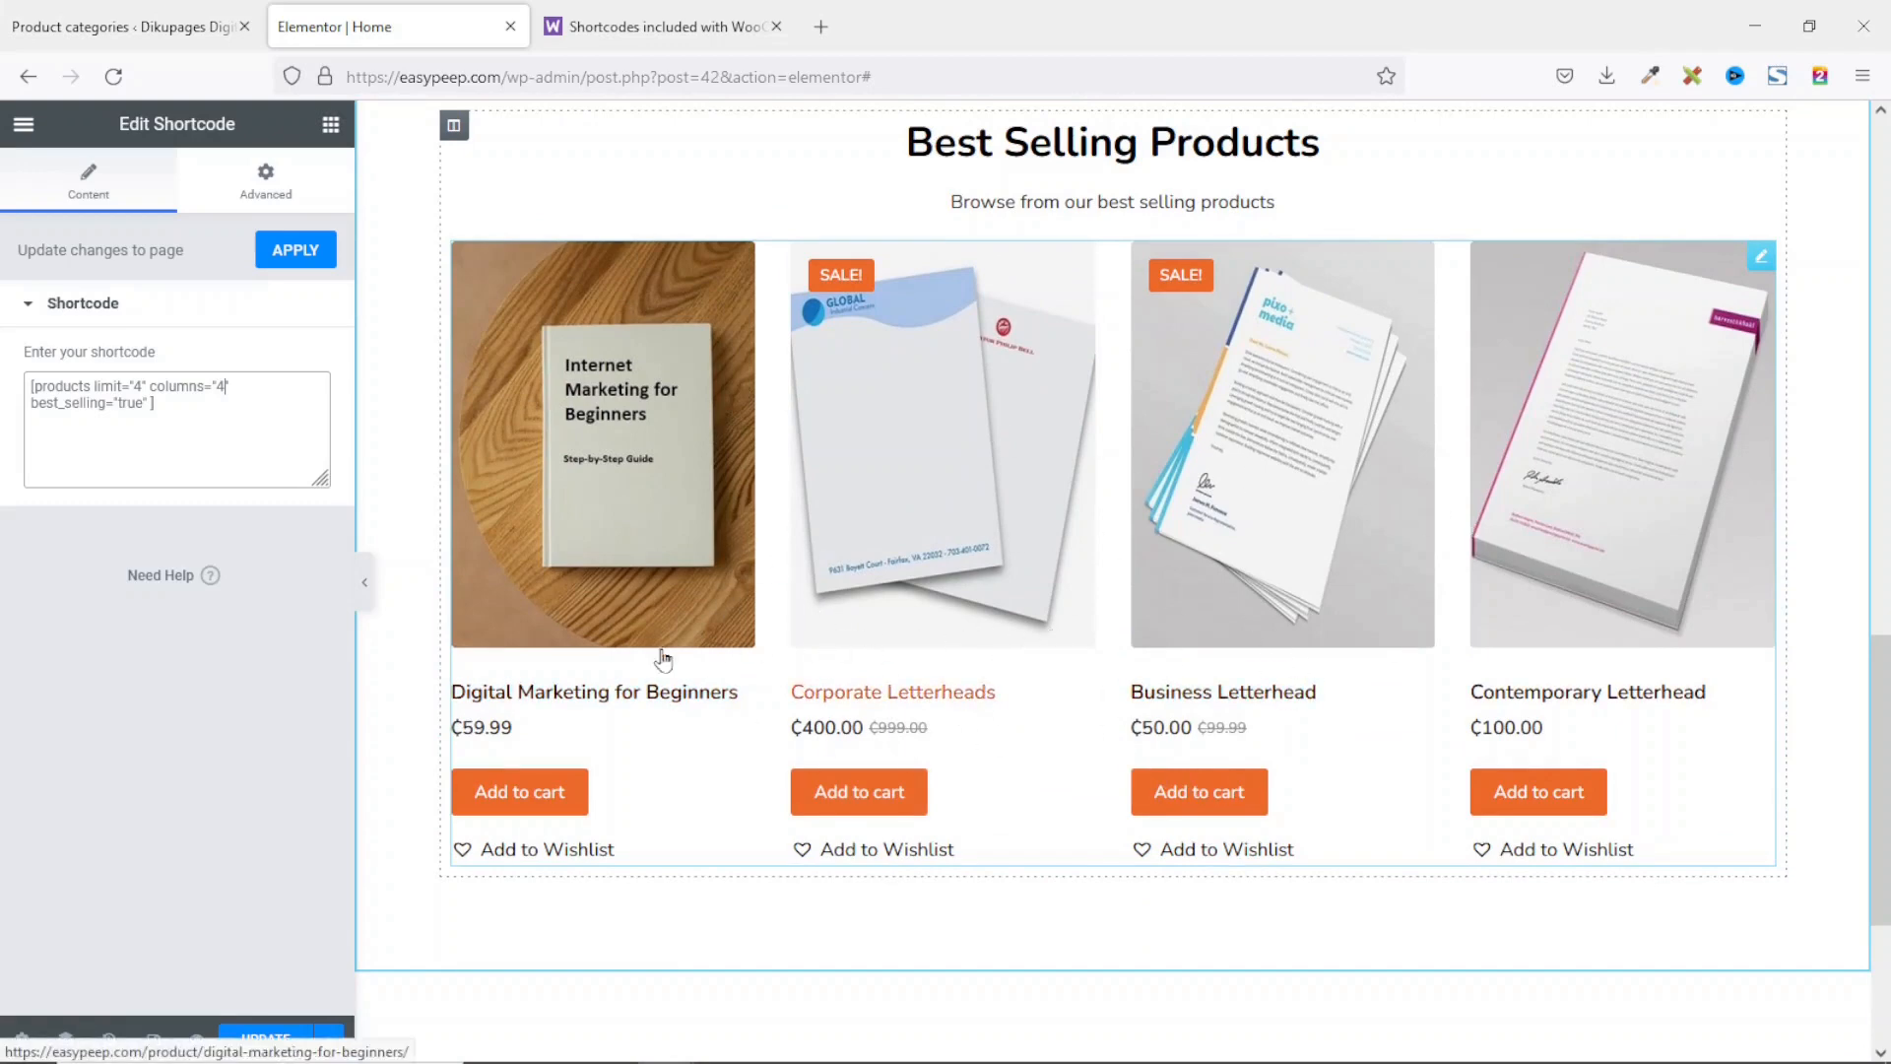
{"action": "scroll", "coordinate": [752, 647], "scroll_direction": "up", "scroll_amount": 2}
{"action": "scroll", "coordinate": [1150, 718], "scroll_direction": "down", "scroll_amount": 4}
{"action": "scroll", "coordinate": [1157, 724], "scroll_direction": "up", "scroll_amount": 2}
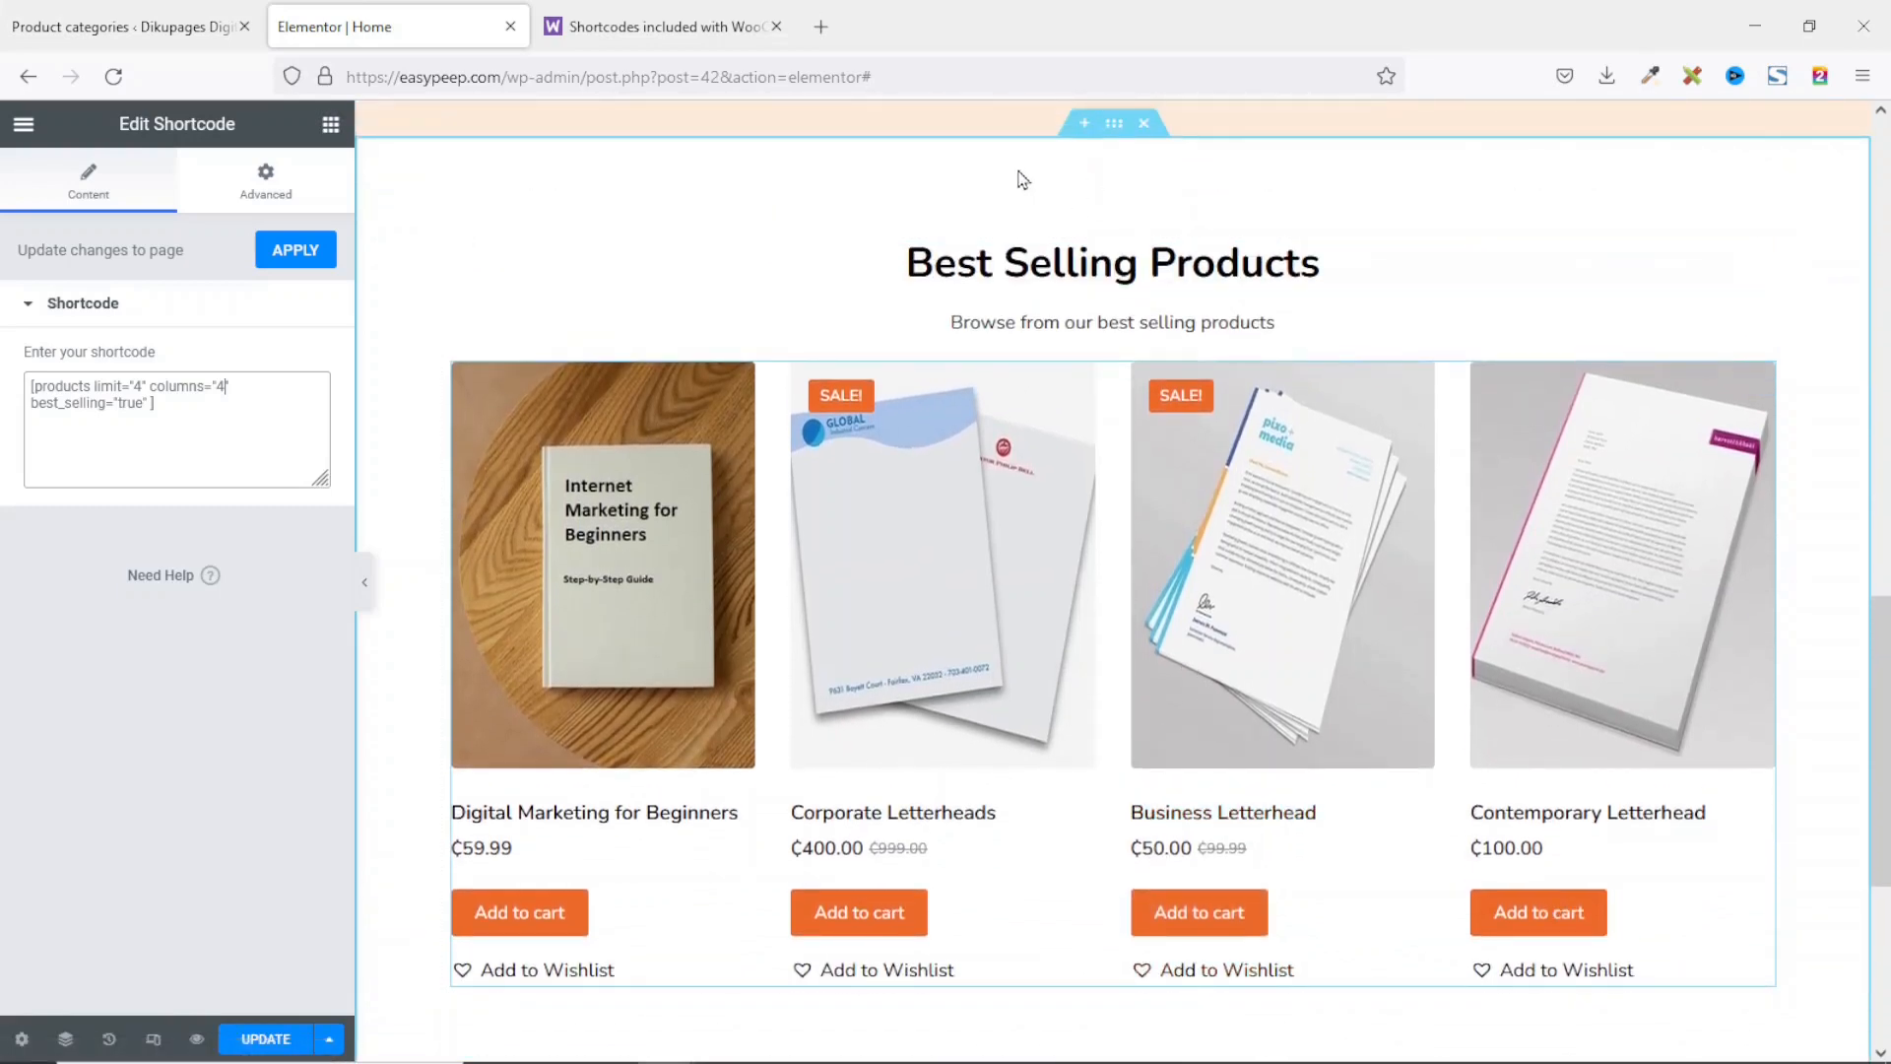
{"action": "scroll", "coordinate": [996, 975], "scroll_direction": "down", "scroll_amount": 1}
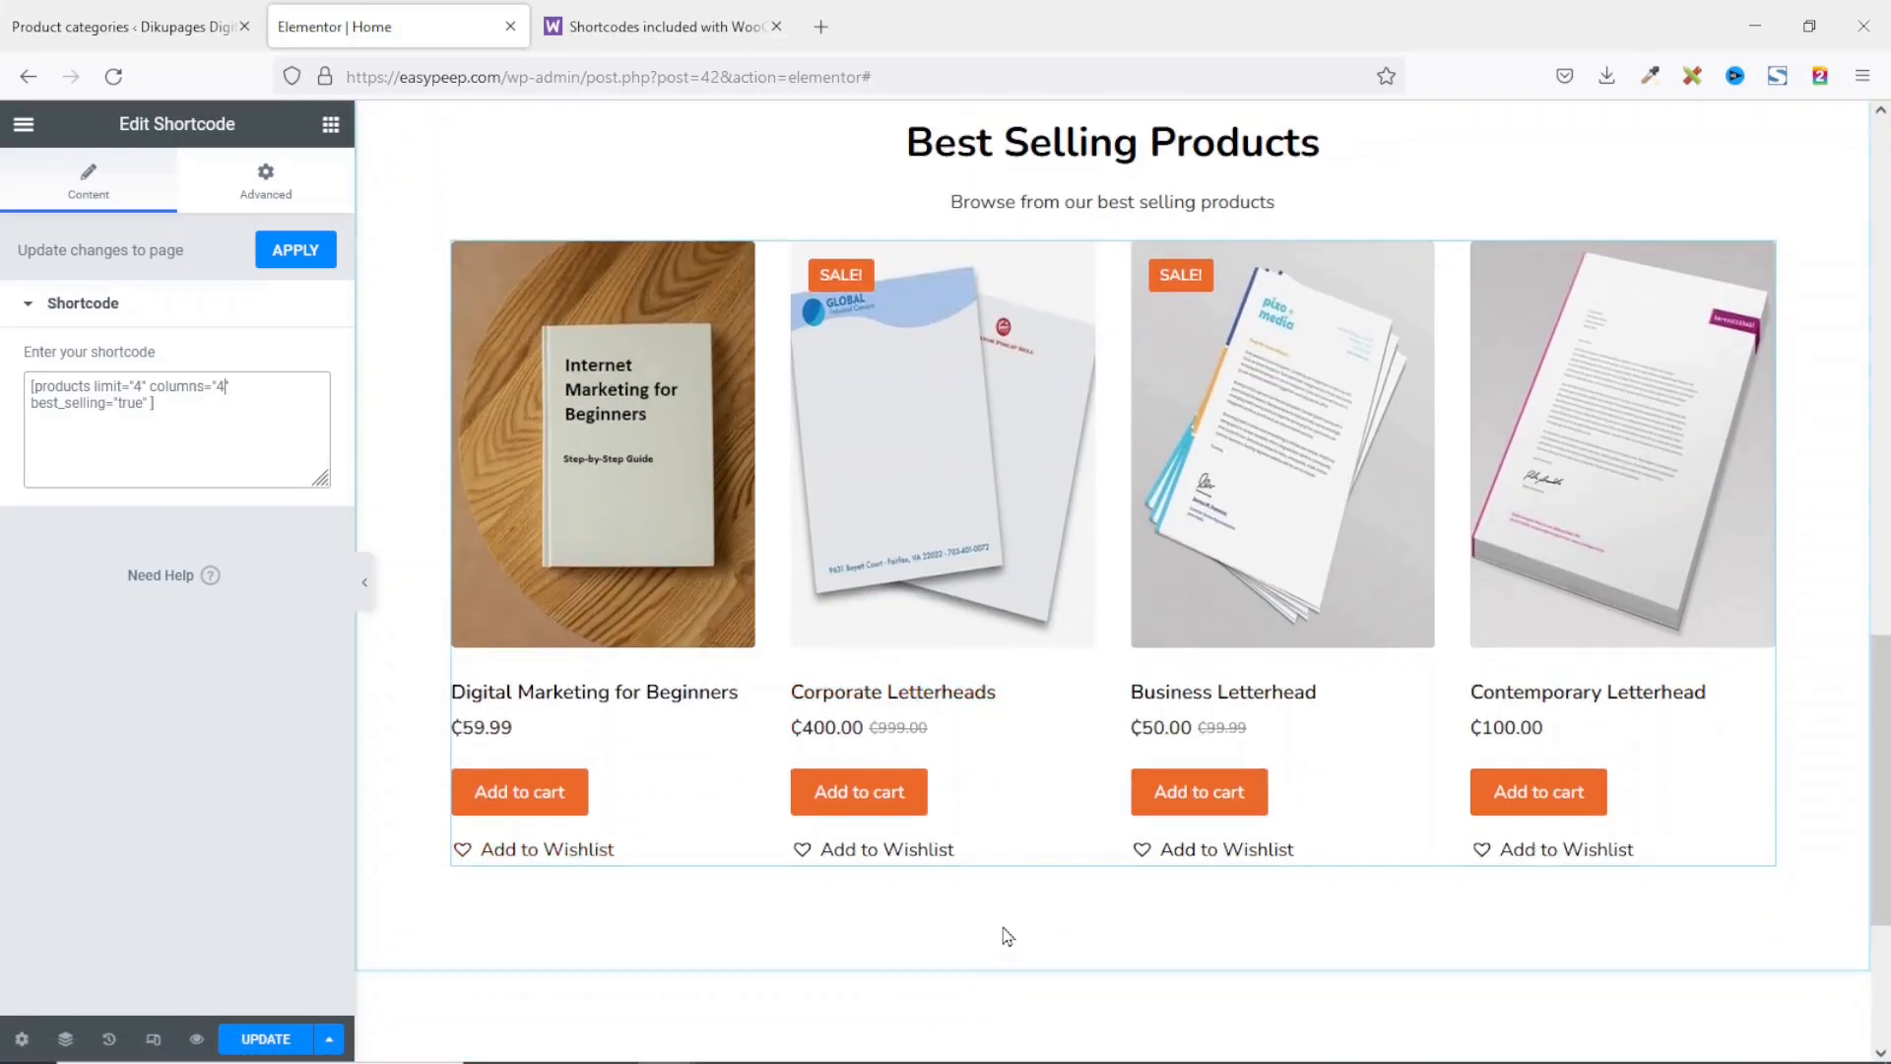
Step: Save the home page with the new Best Selling Products section
{"action": "scroll", "coordinate": [1007, 936], "scroll_direction": "up", "scroll_amount": 5}
{"action": "scroll", "coordinate": [1059, 369], "scroll_direction": "up", "scroll_amount": 2}
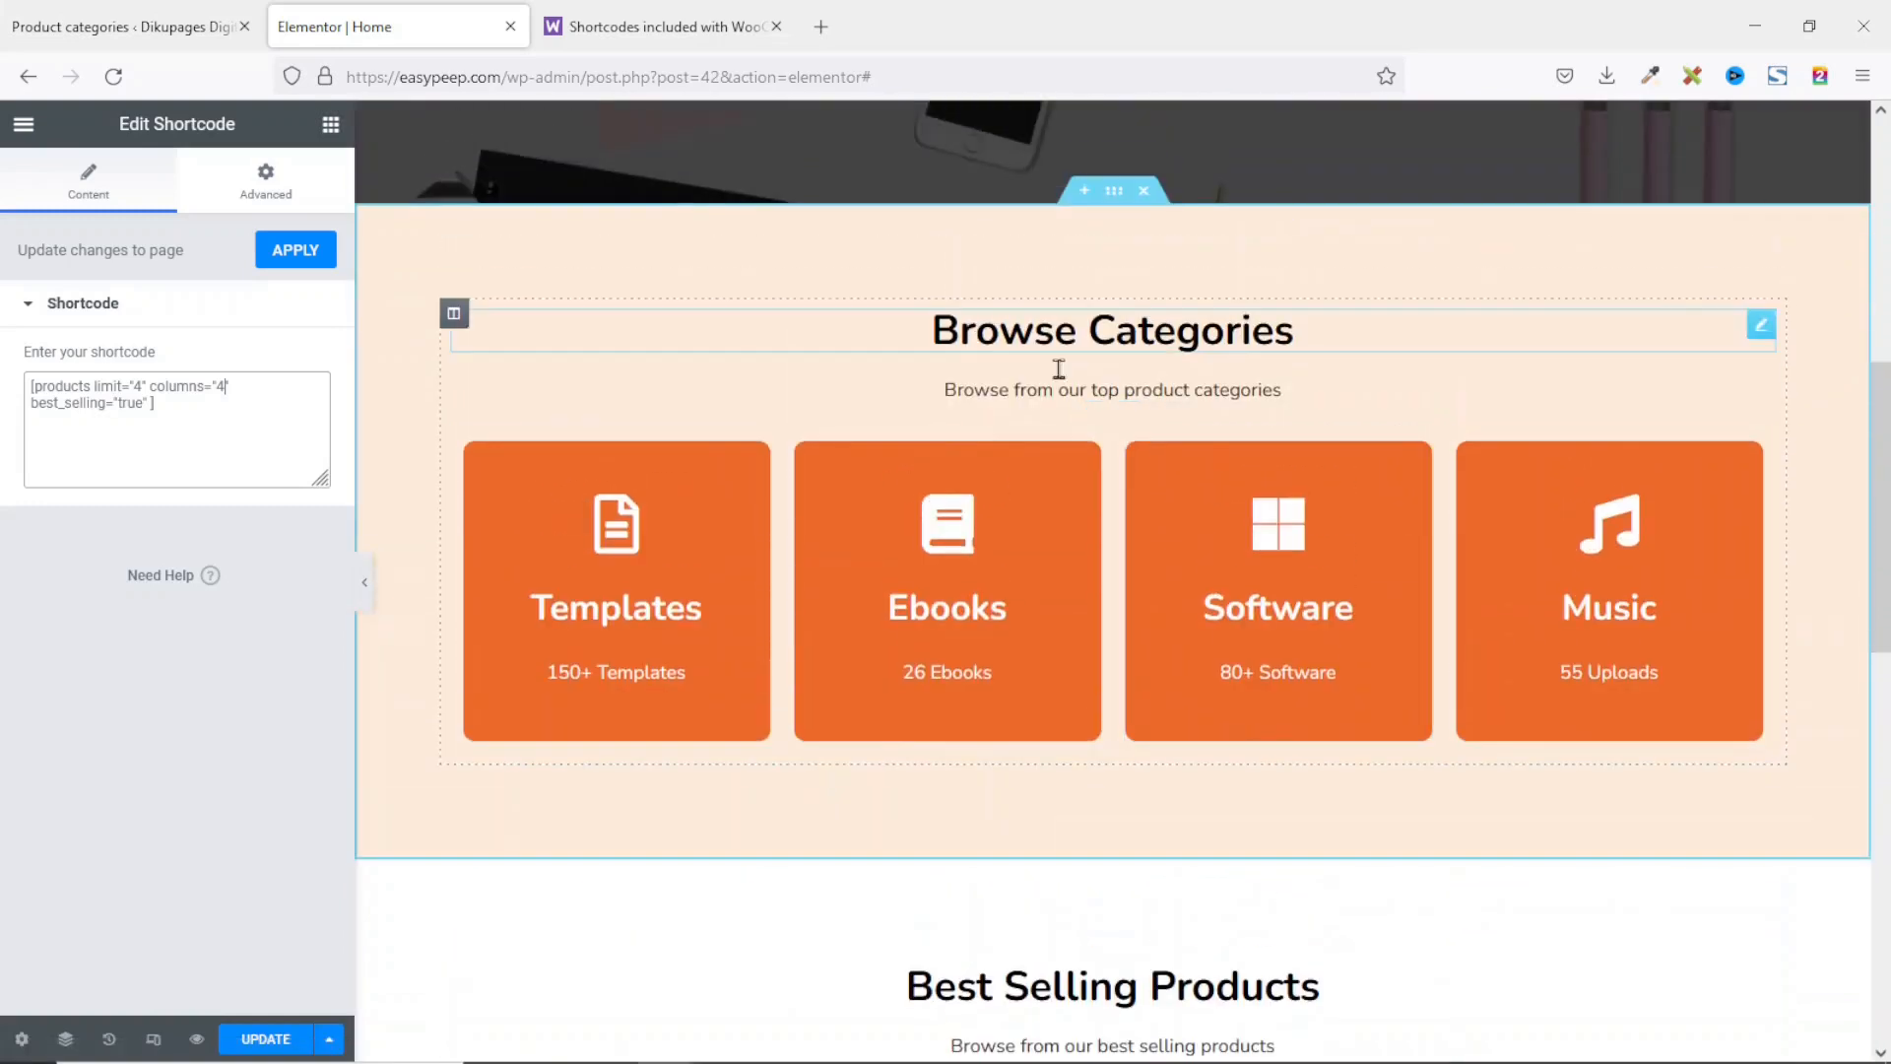
{"action": "scroll", "coordinate": [1030, 549], "scroll_direction": "down", "scroll_amount": 2}
{"action": "left_click", "coordinate": [275, 1049]}
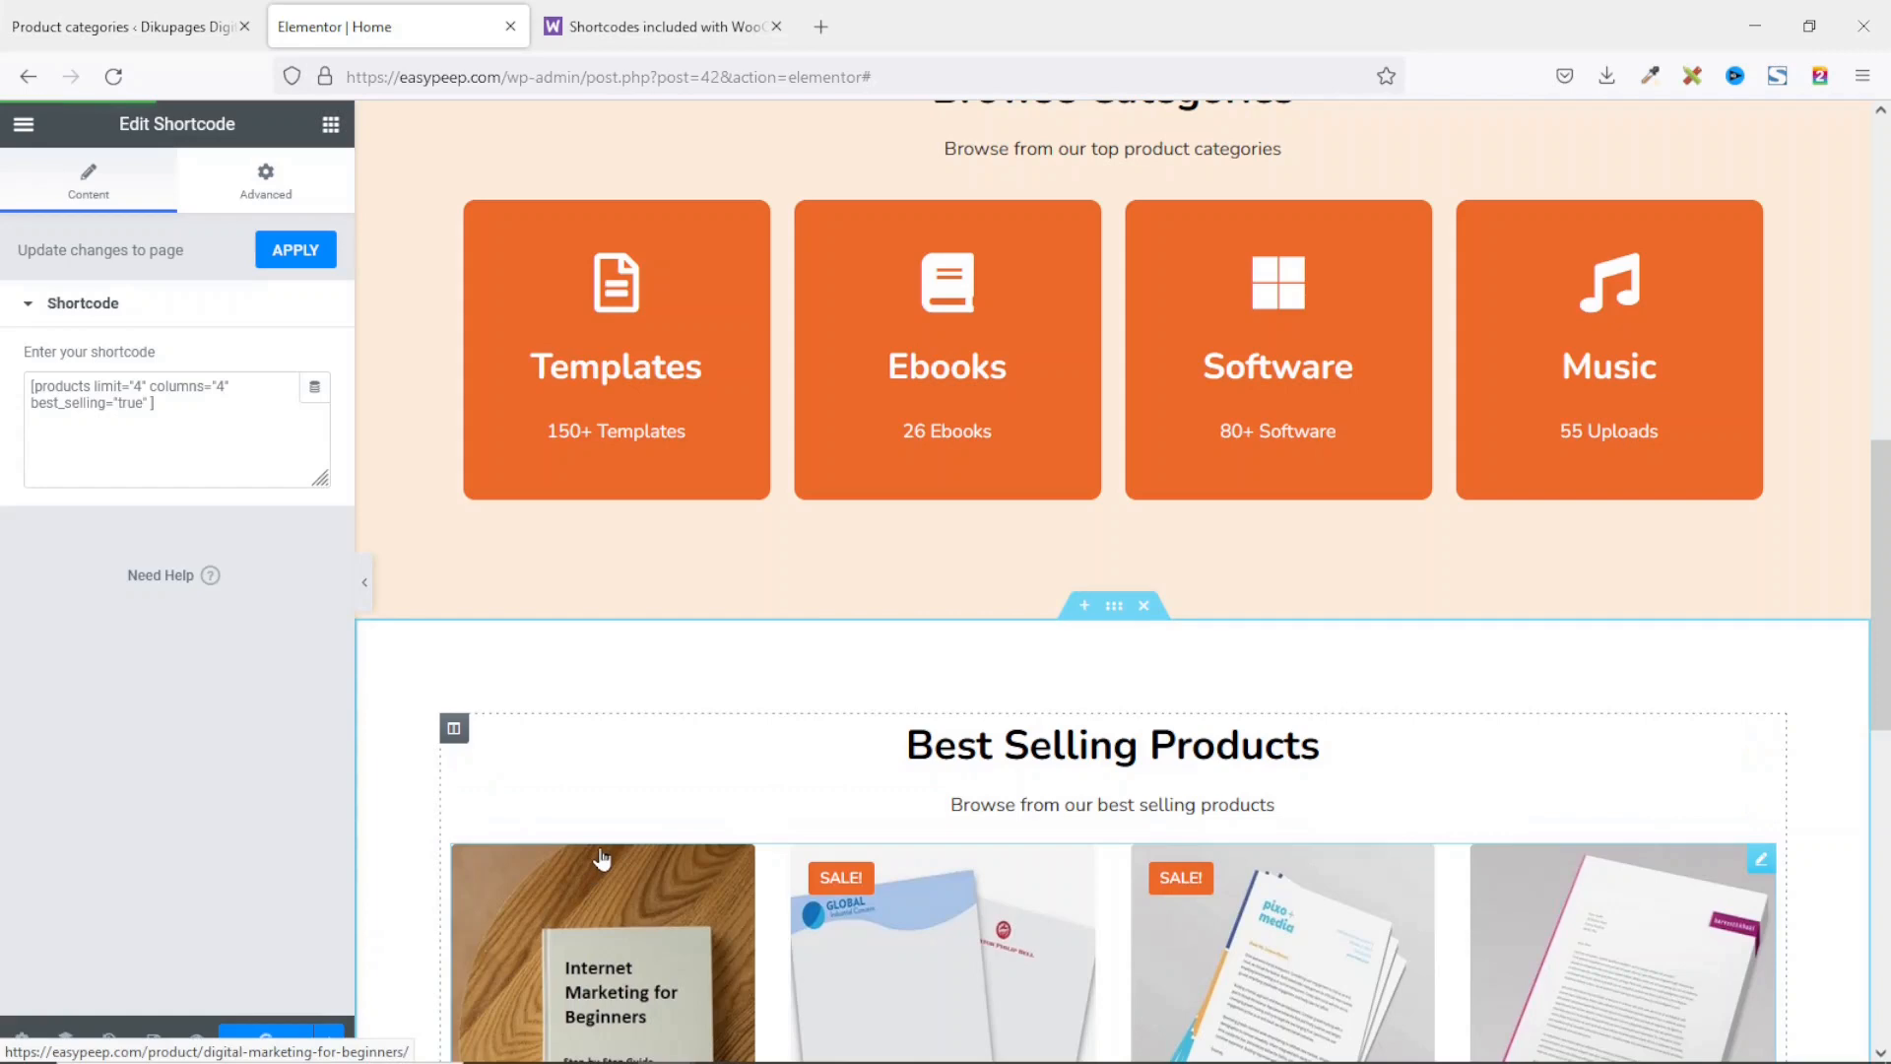
Step: Preview the full-width home page without the editing panel, then return to editing and review the Browse Categories and Best Selling Products sections
{"action": "left_click", "coordinate": [364, 583]}
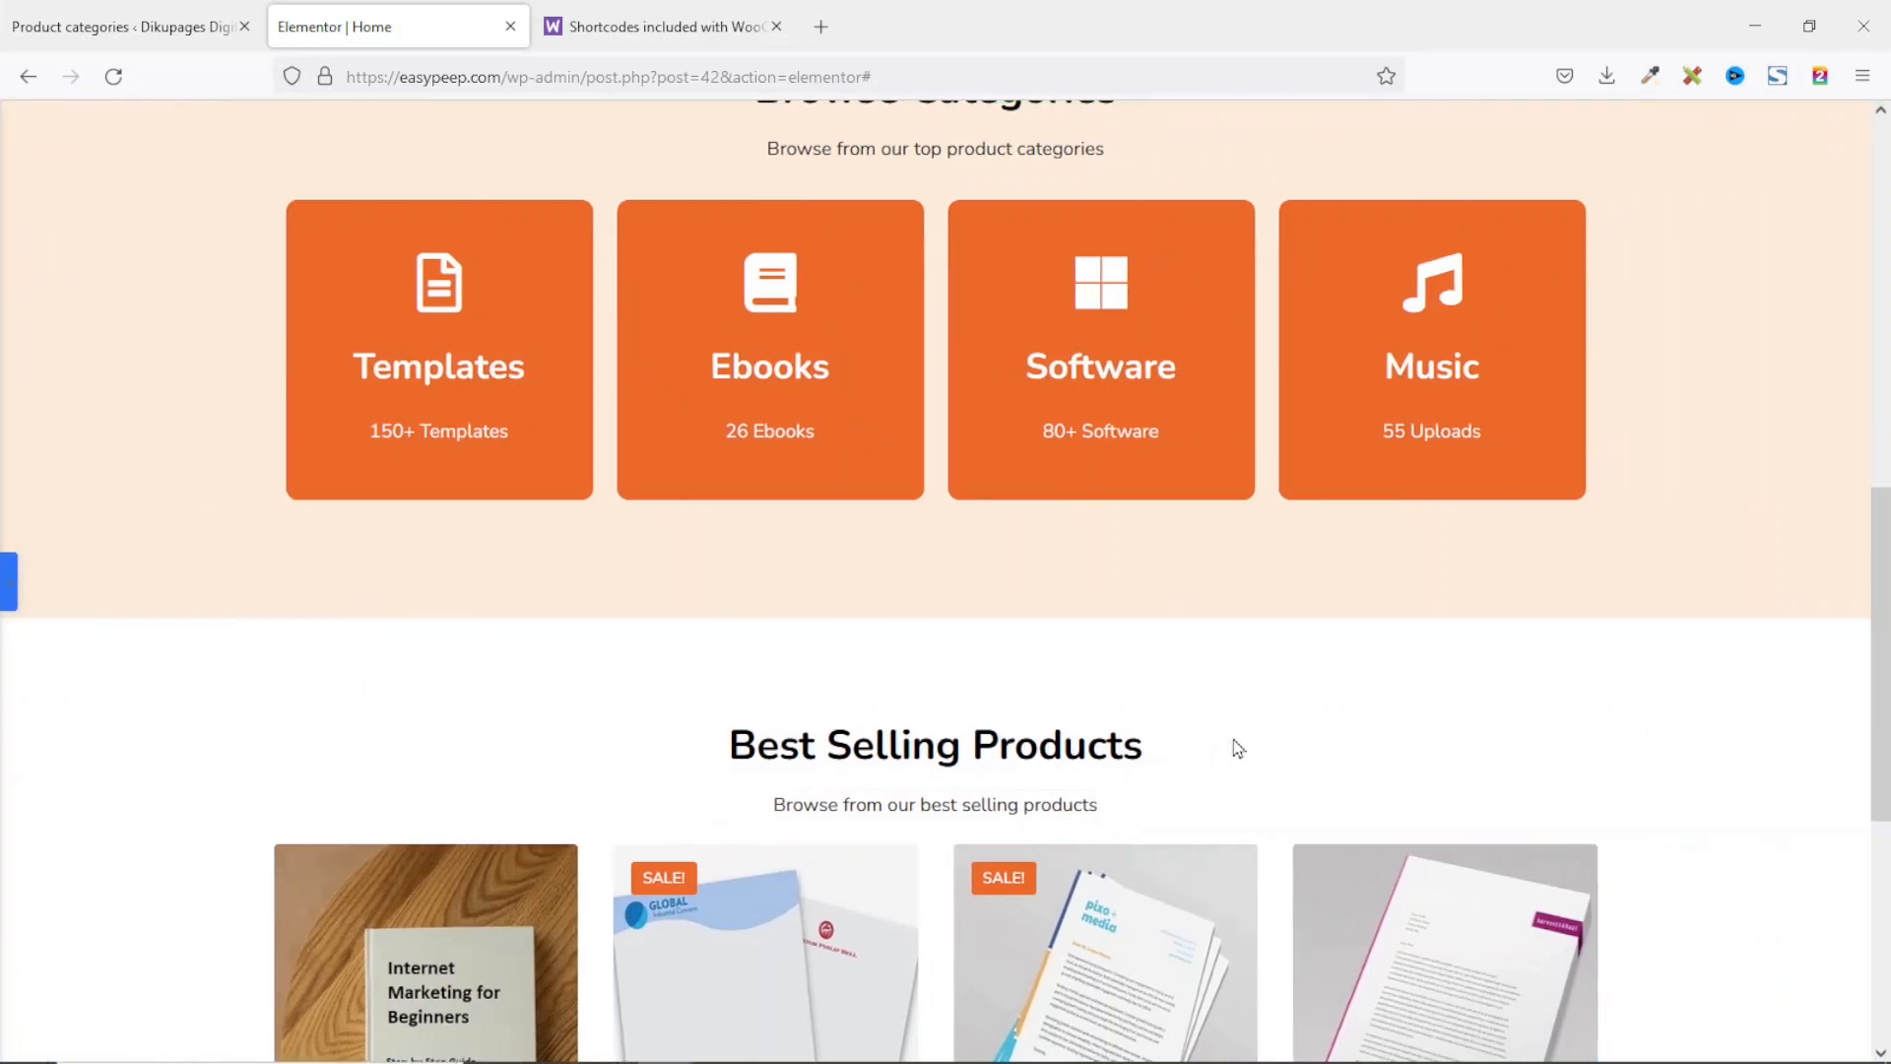
{"action": "scroll", "coordinate": [1236, 746], "scroll_direction": "up", "scroll_amount": 10}
{"action": "scroll", "coordinate": [1238, 747], "scroll_direction": "down", "scroll_amount": 12}
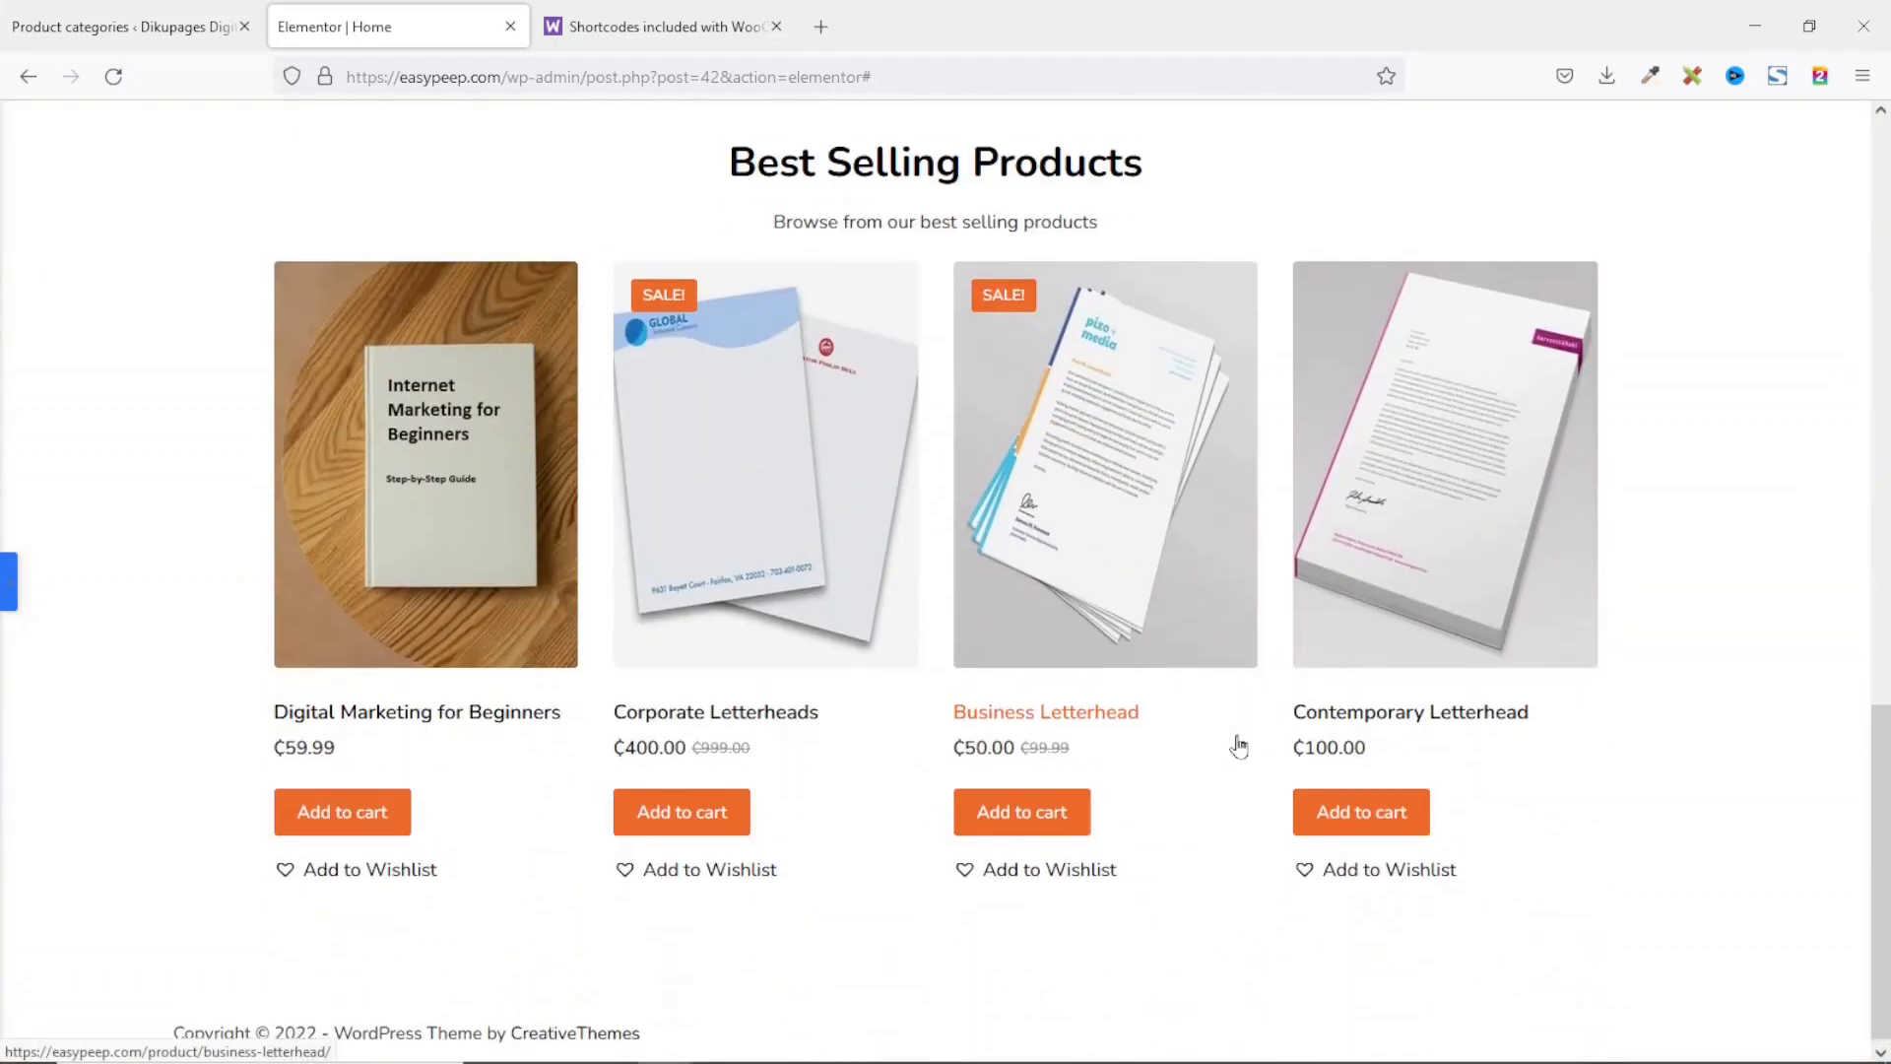
{"action": "scroll", "coordinate": [1238, 745], "scroll_direction": "up", "scroll_amount": 12}
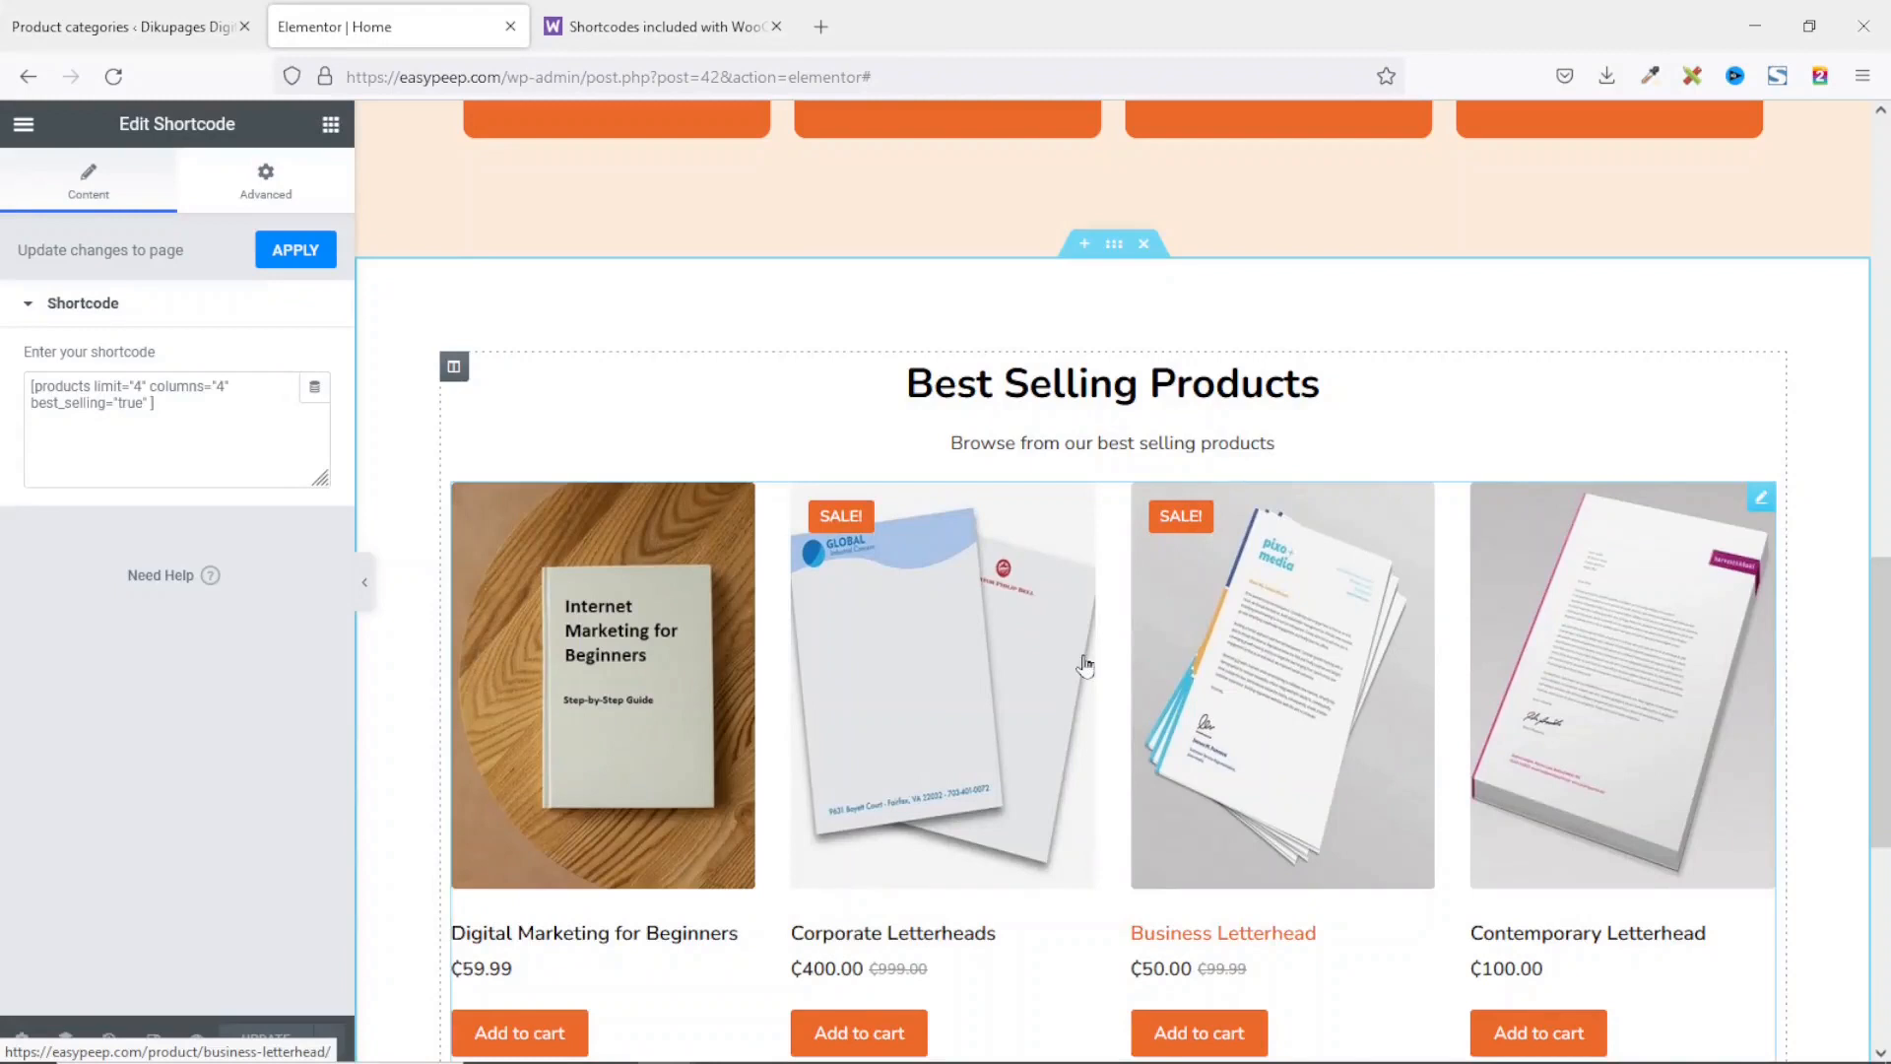
{"action": "scroll", "coordinate": [1213, 743], "scroll_direction": "down", "scroll_amount": 4}
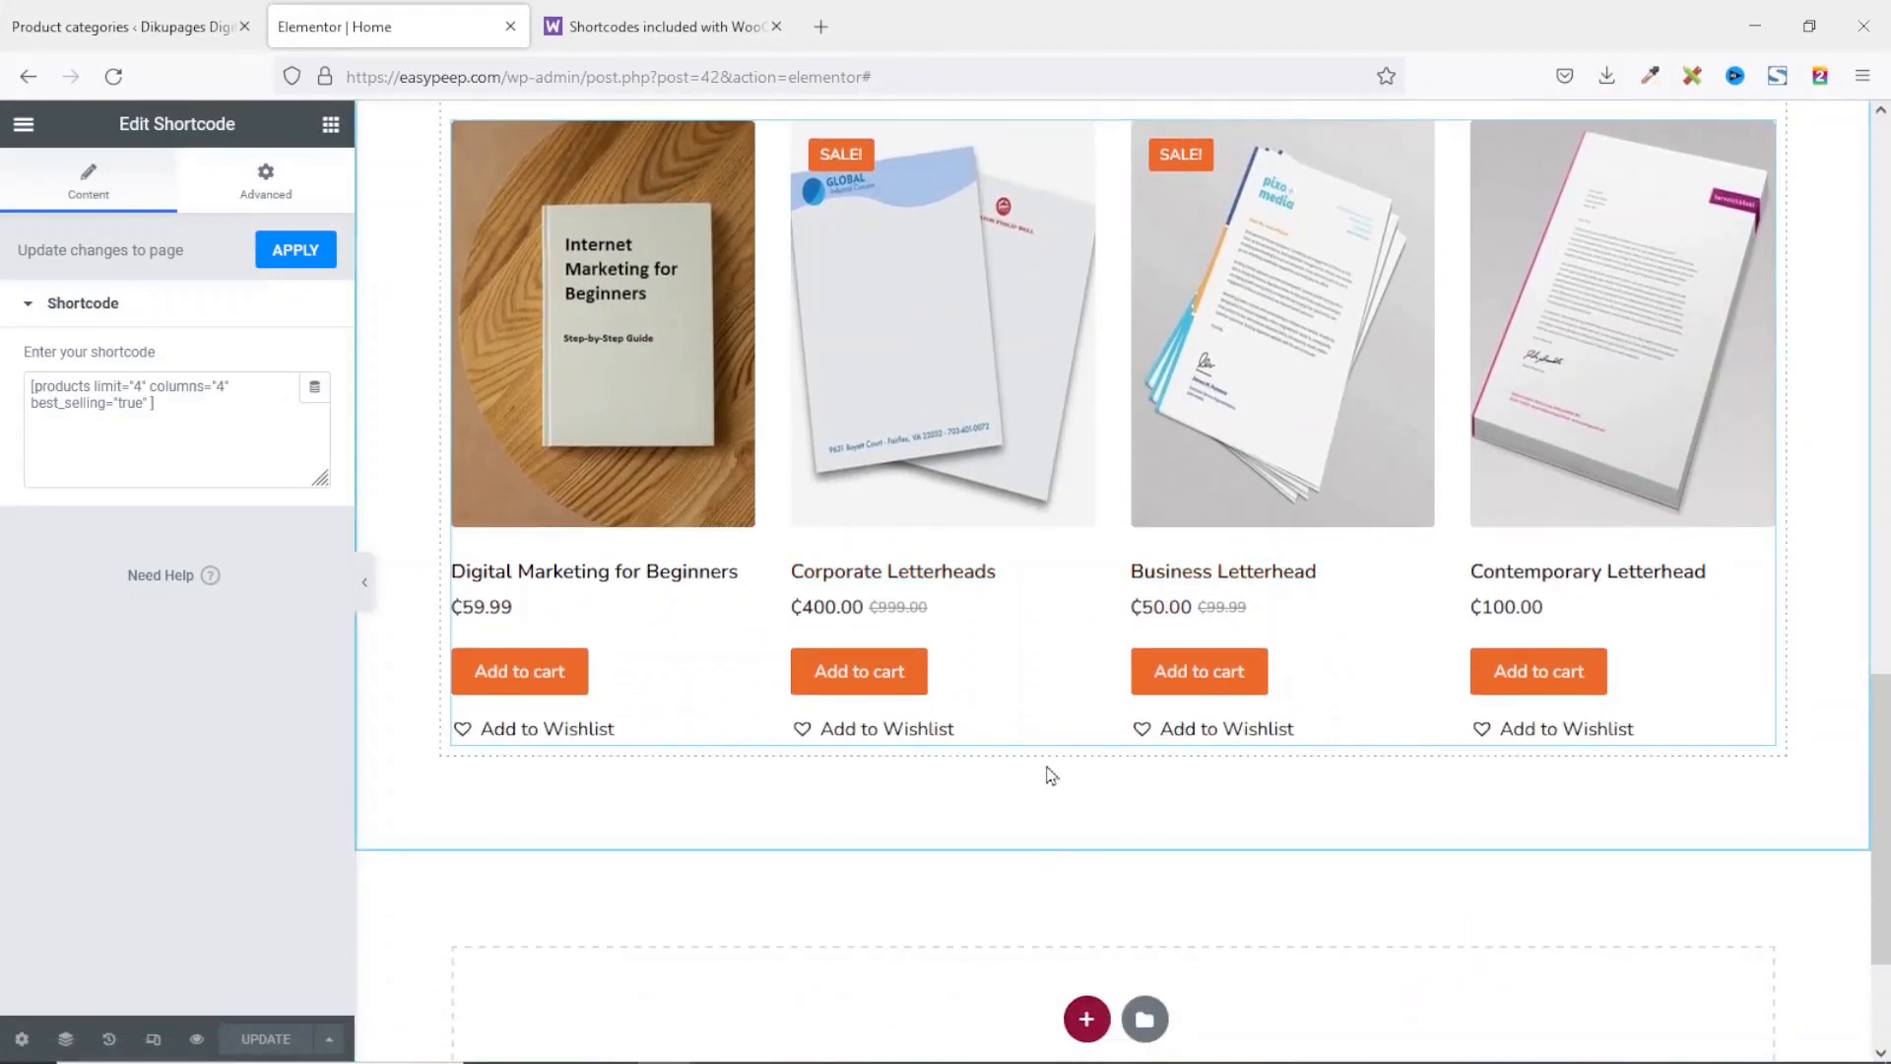
{"action": "scroll", "coordinate": [1039, 867], "scroll_direction": "up", "scroll_amount": 1}
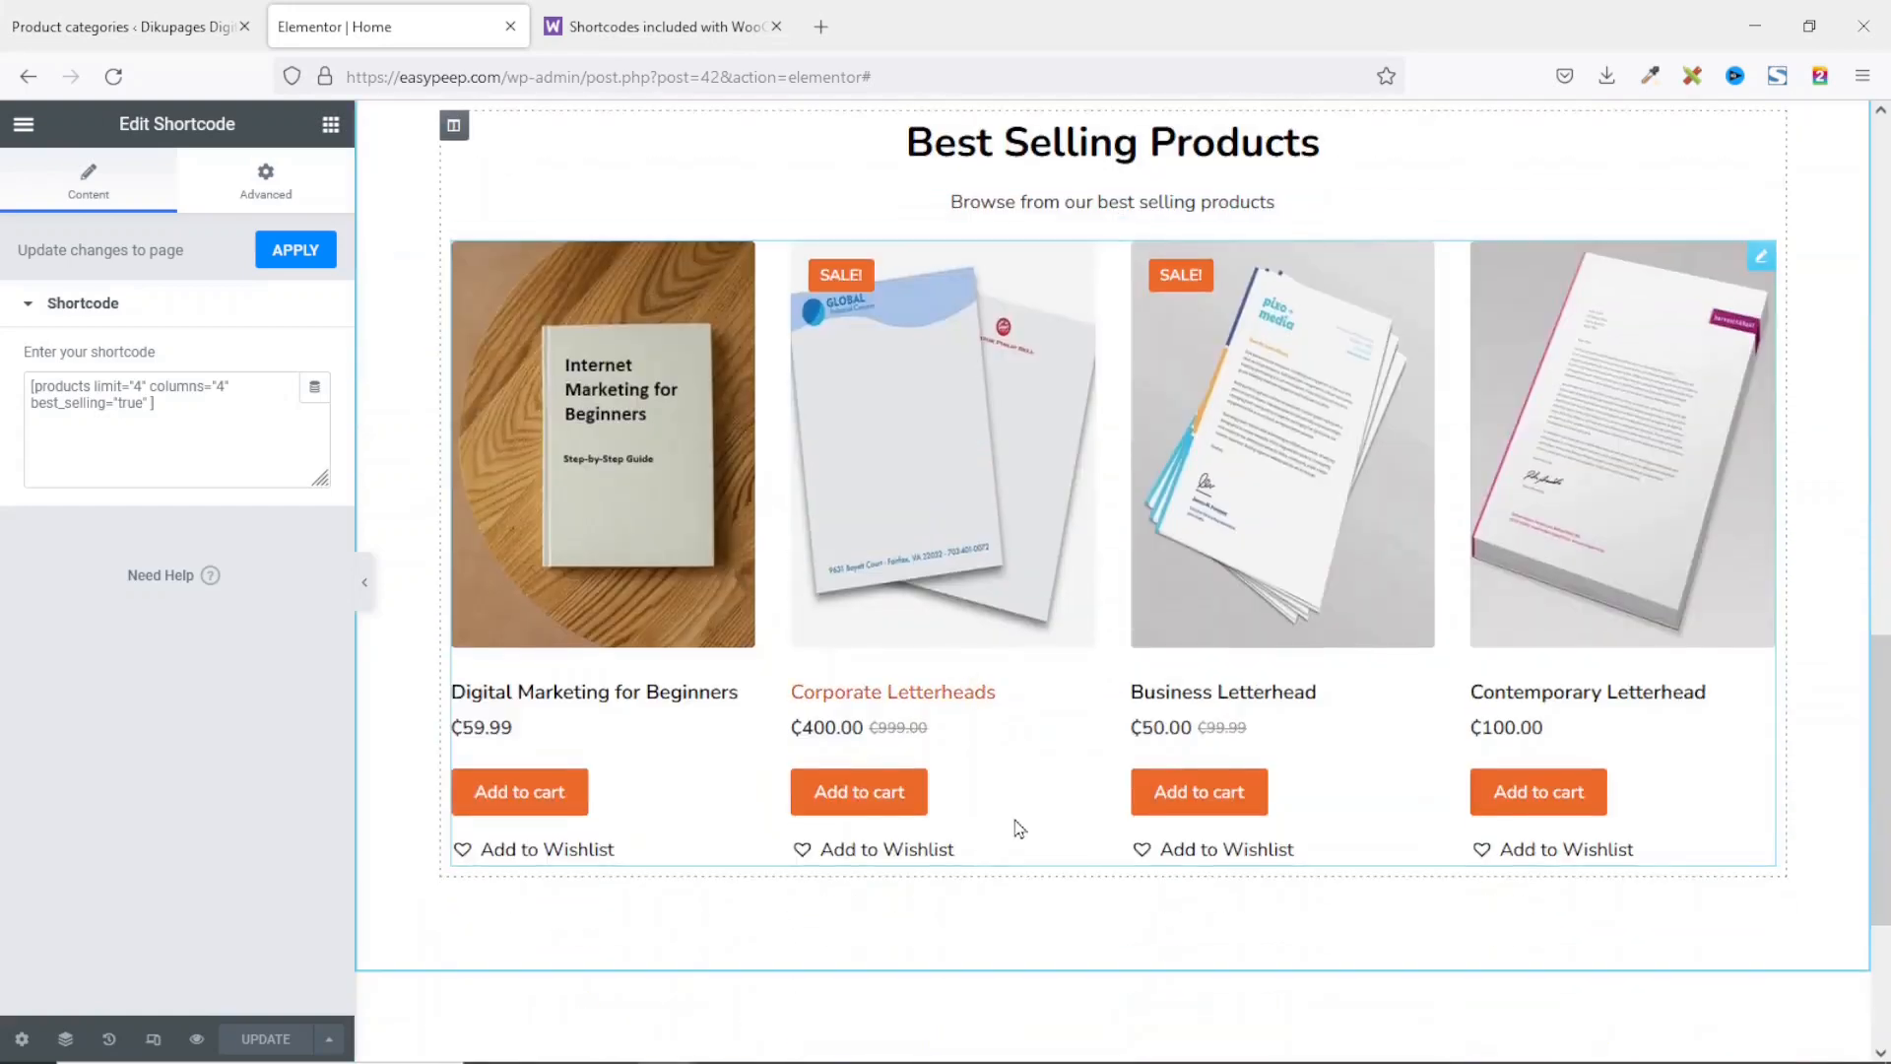
{"action": "scroll", "coordinate": [1264, 491], "scroll_direction": "up", "scroll_amount": 1}
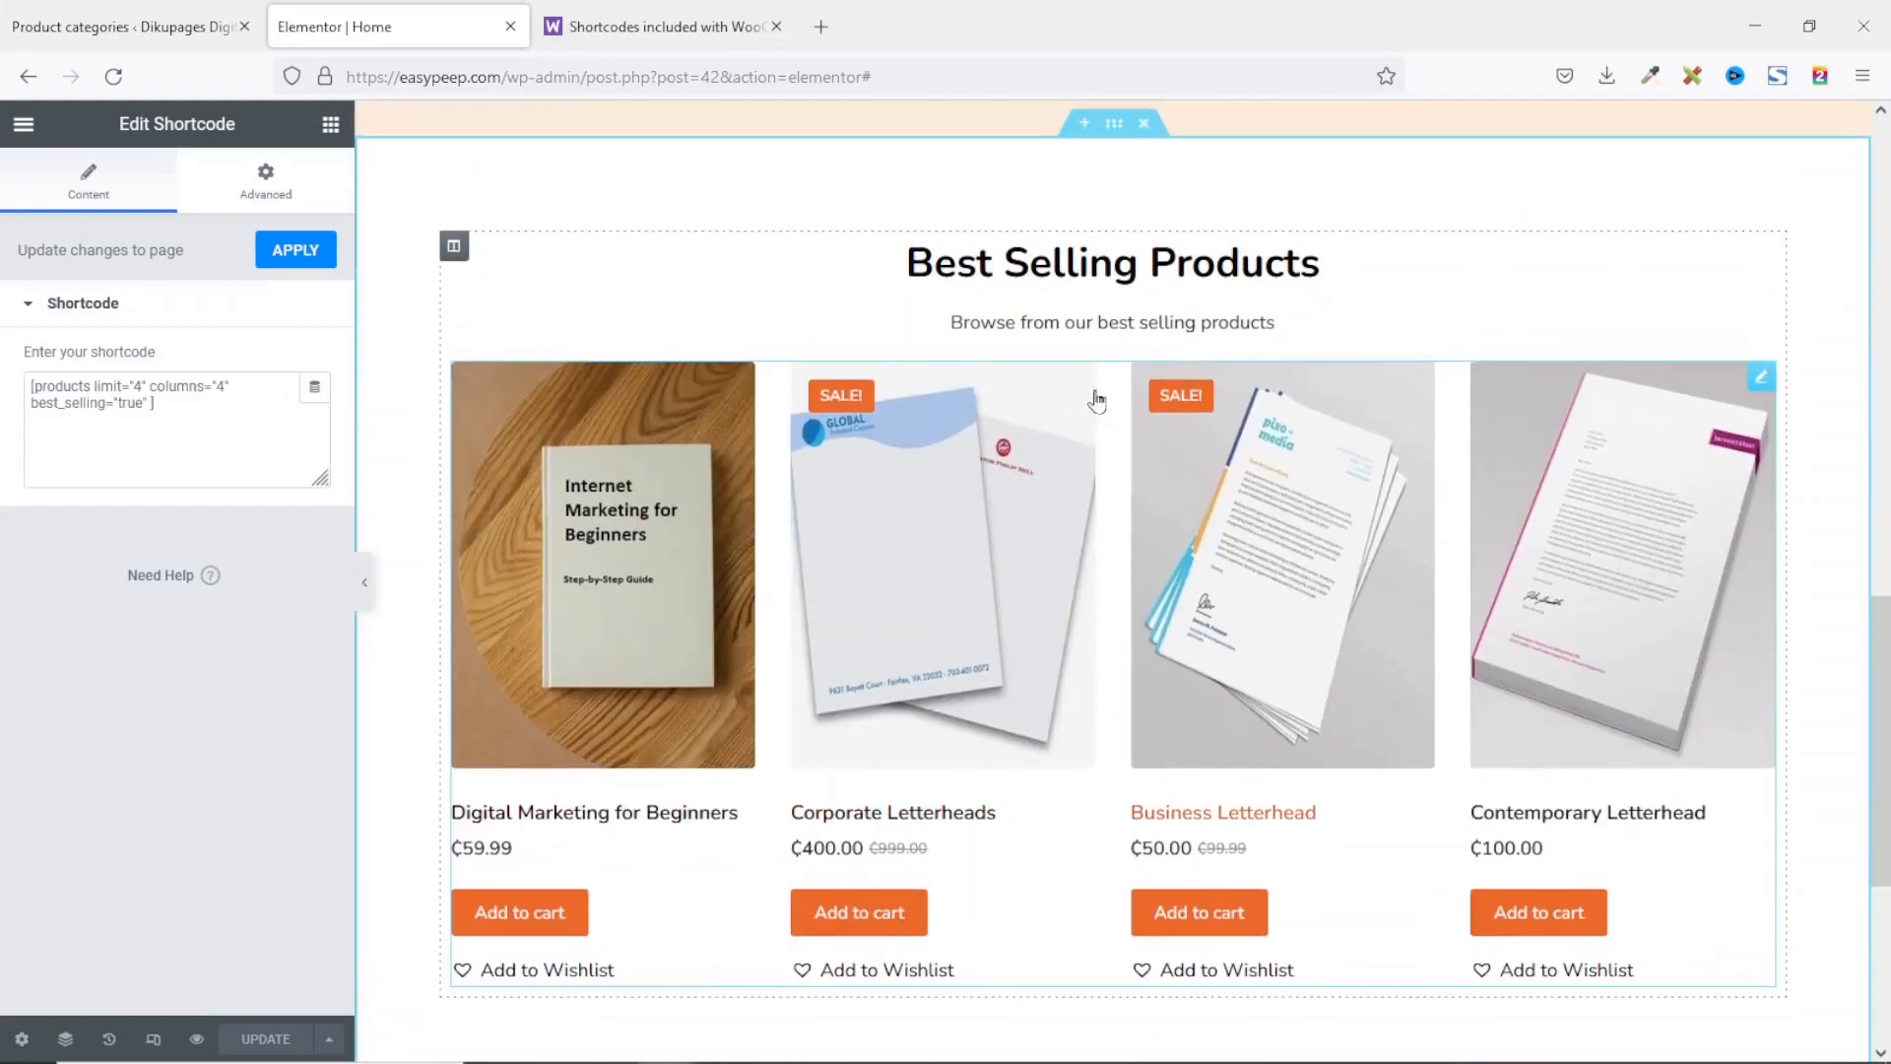
{"action": "scroll", "coordinate": [1097, 616], "scroll_direction": "up", "scroll_amount": 1}
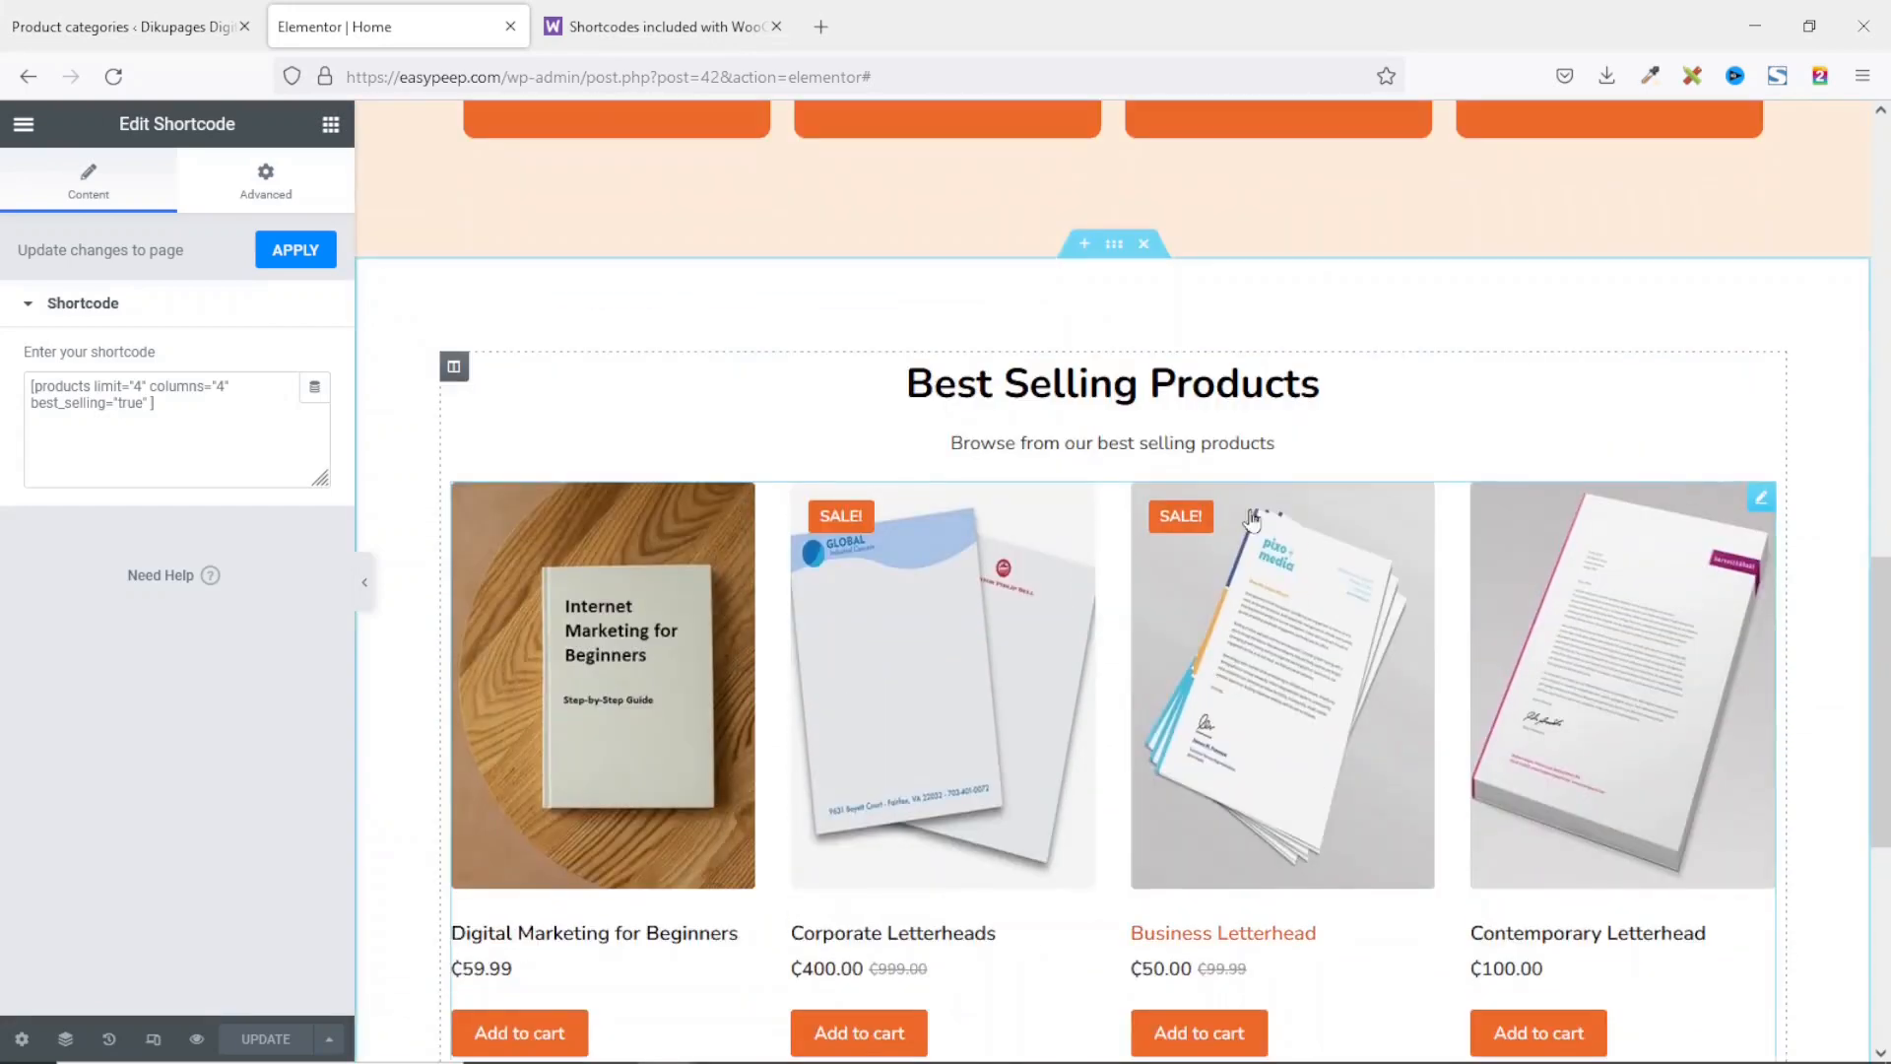
{"action": "scroll", "coordinate": [1164, 585], "scroll_direction": "up", "scroll_amount": 4}
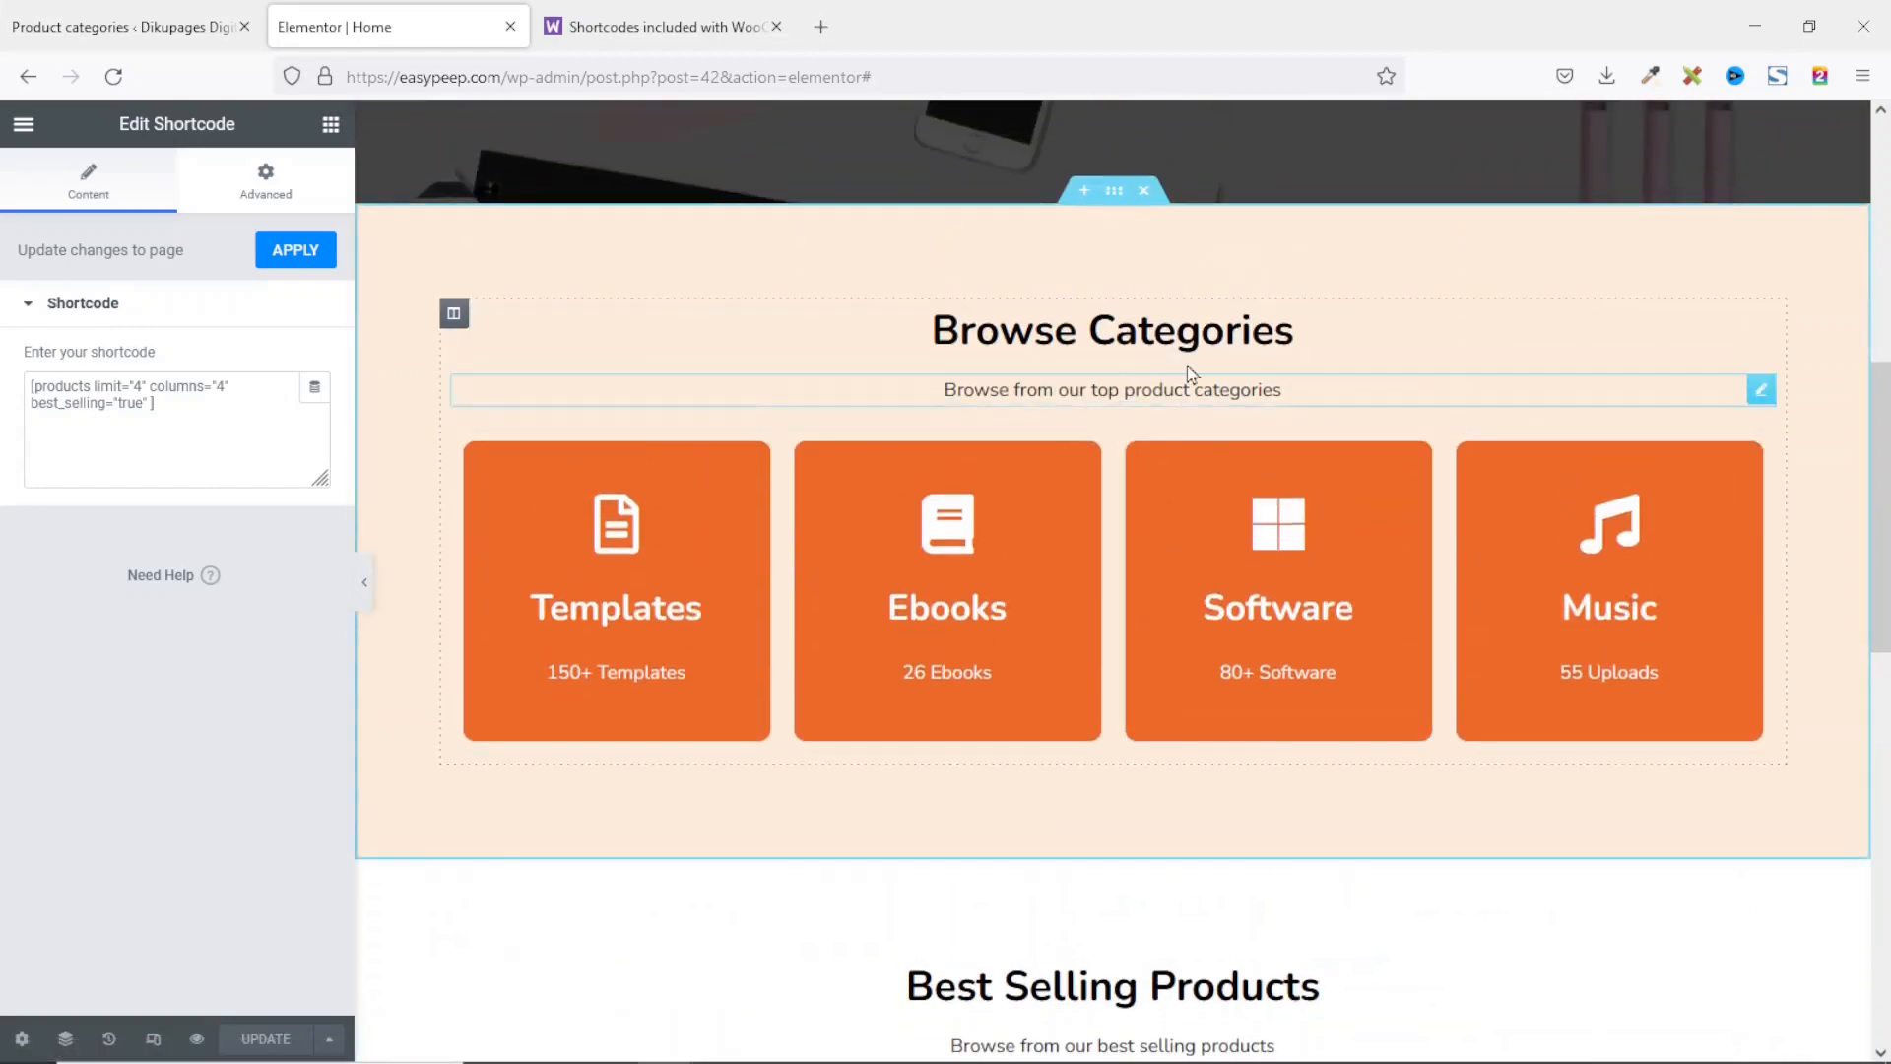
{"action": "scroll", "coordinate": [1064, 348], "scroll_direction": "down", "scroll_amount": 4}
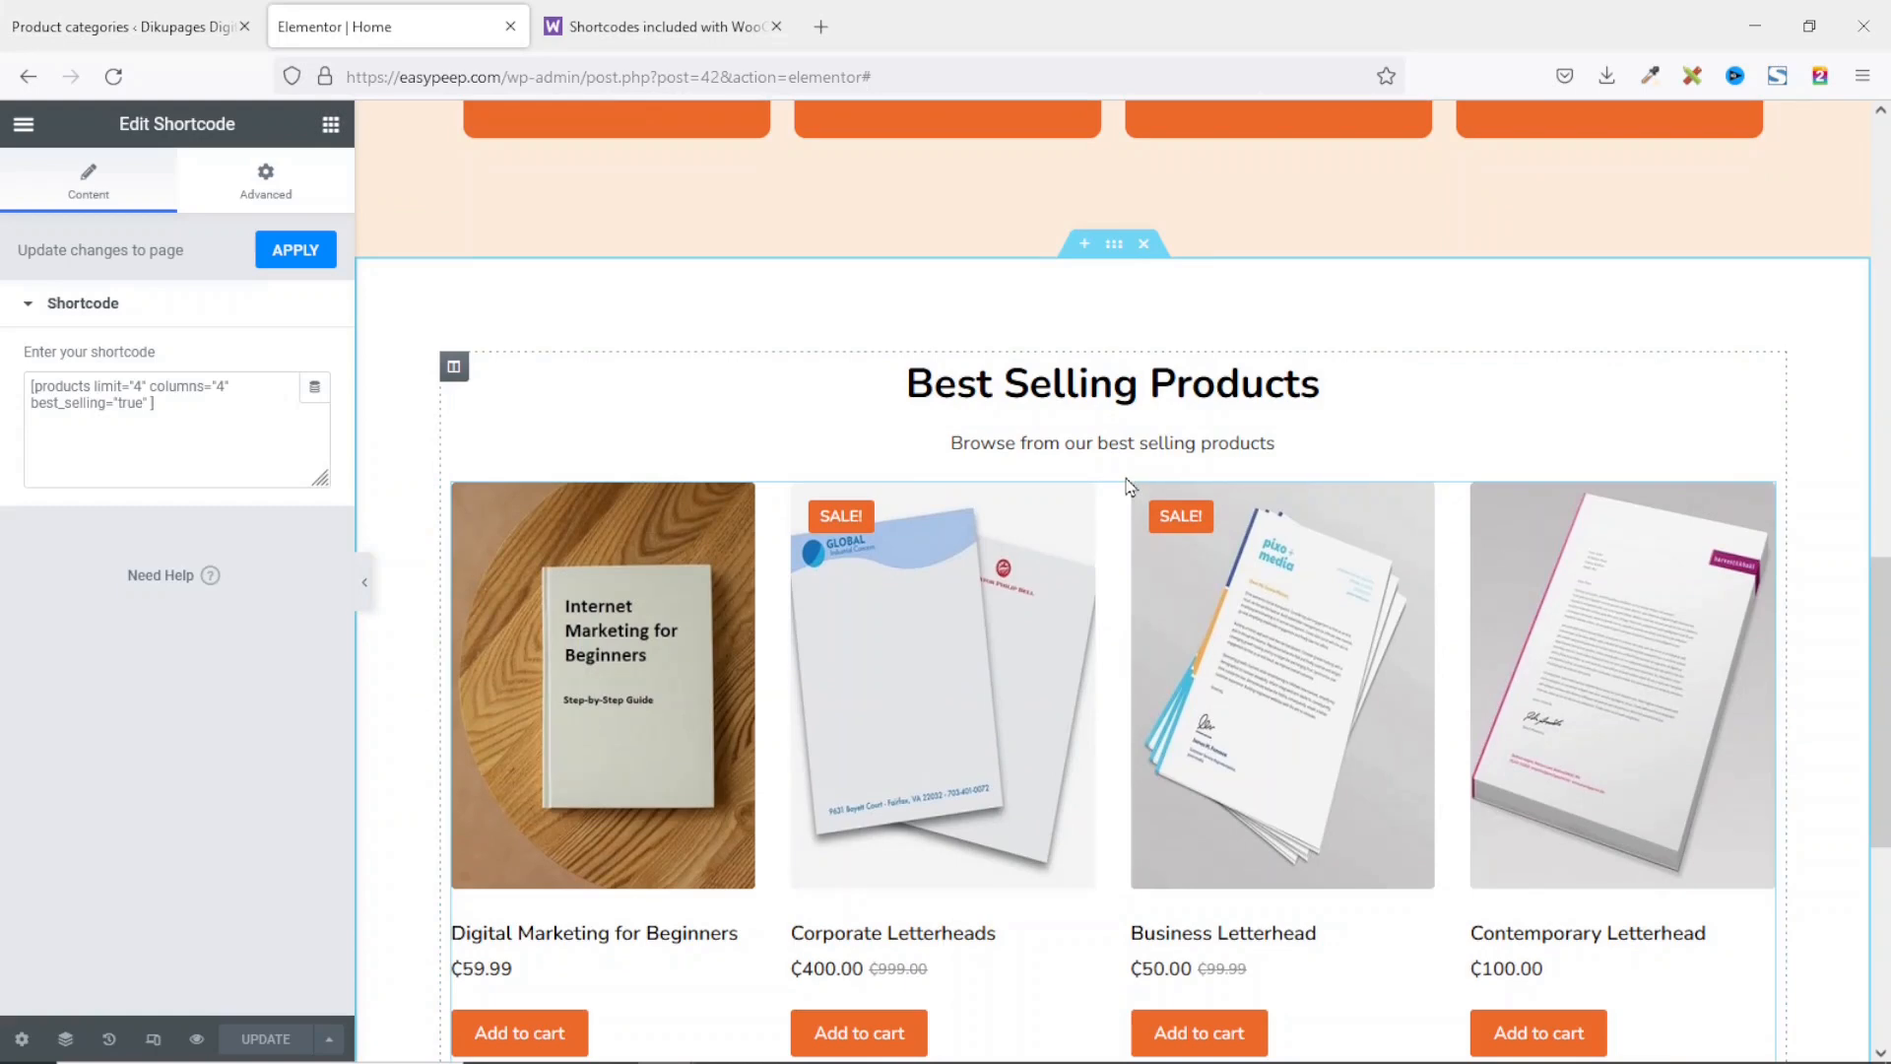
Step: Duplicate the Best Selling Products section and change the copy's heading to "Recently Added Products"
{"action": "right_click", "coordinate": [1117, 251]}
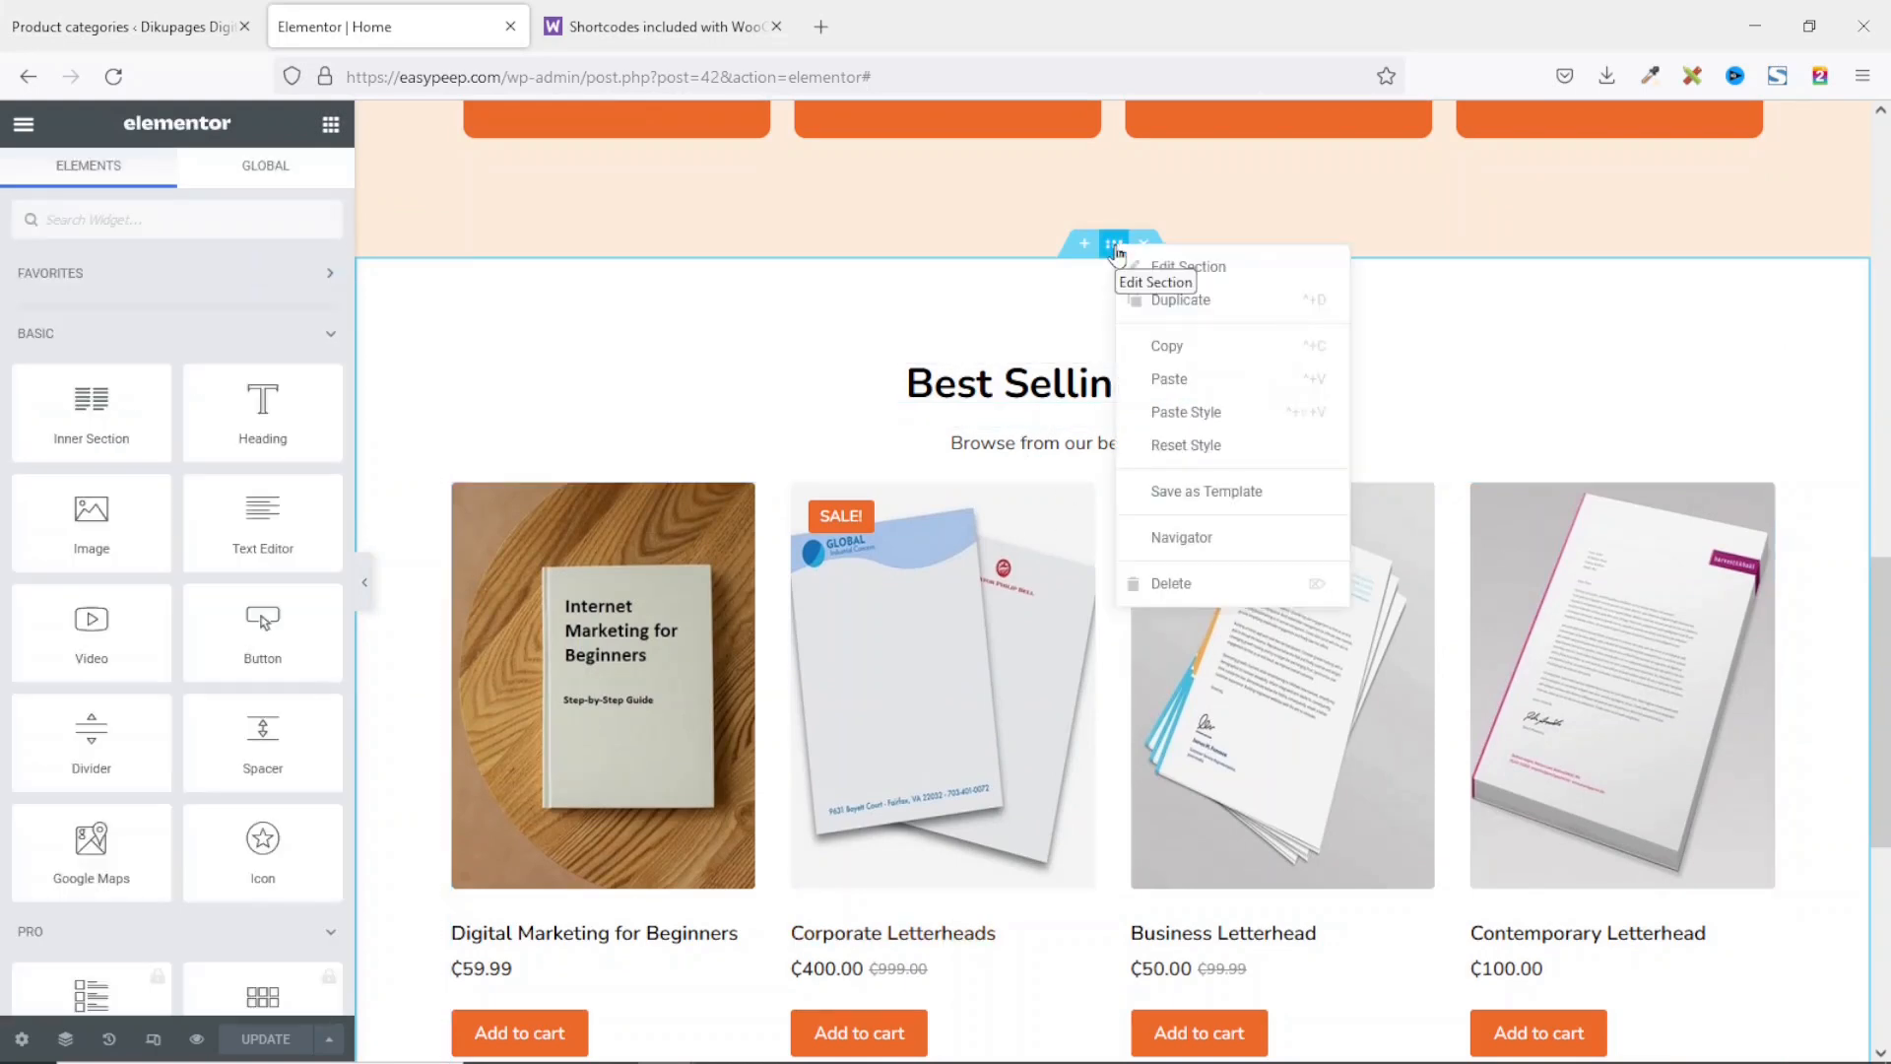
{"action": "left_click", "coordinate": [1207, 304]}
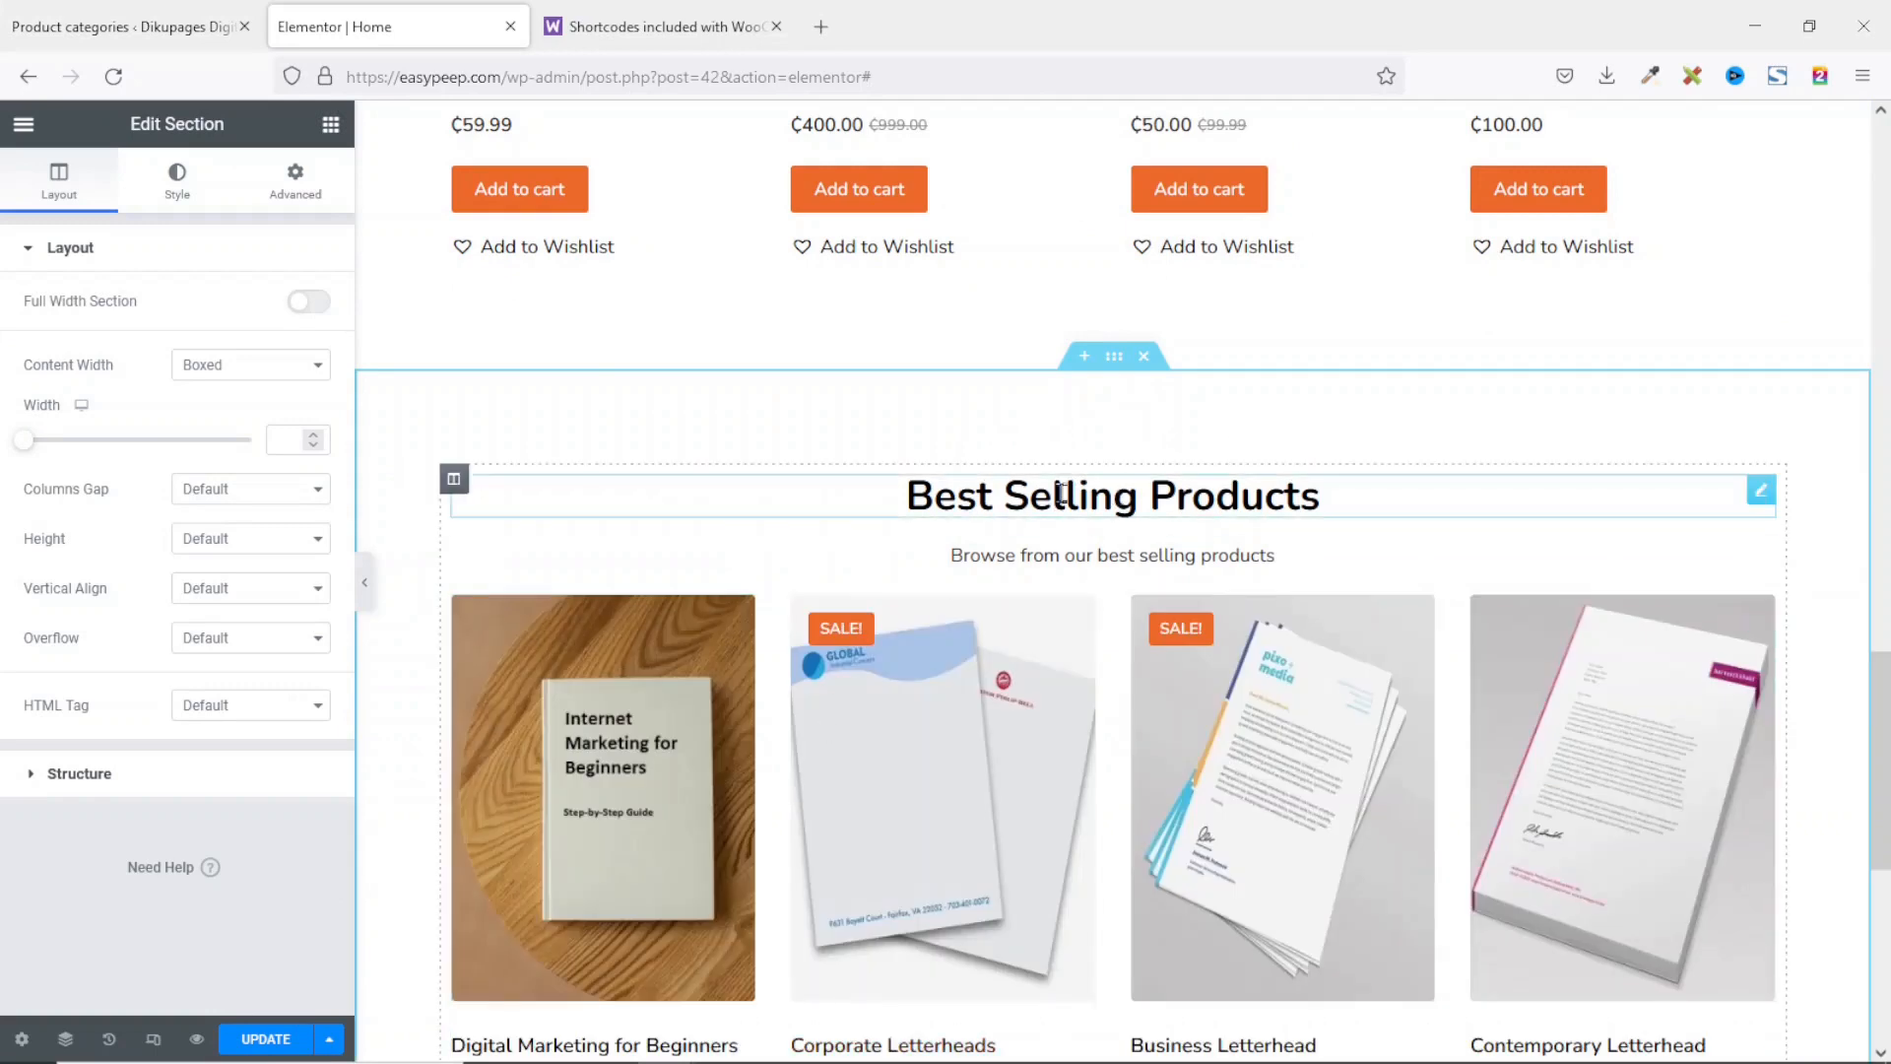
{"action": "left_click", "coordinate": [1062, 492]}
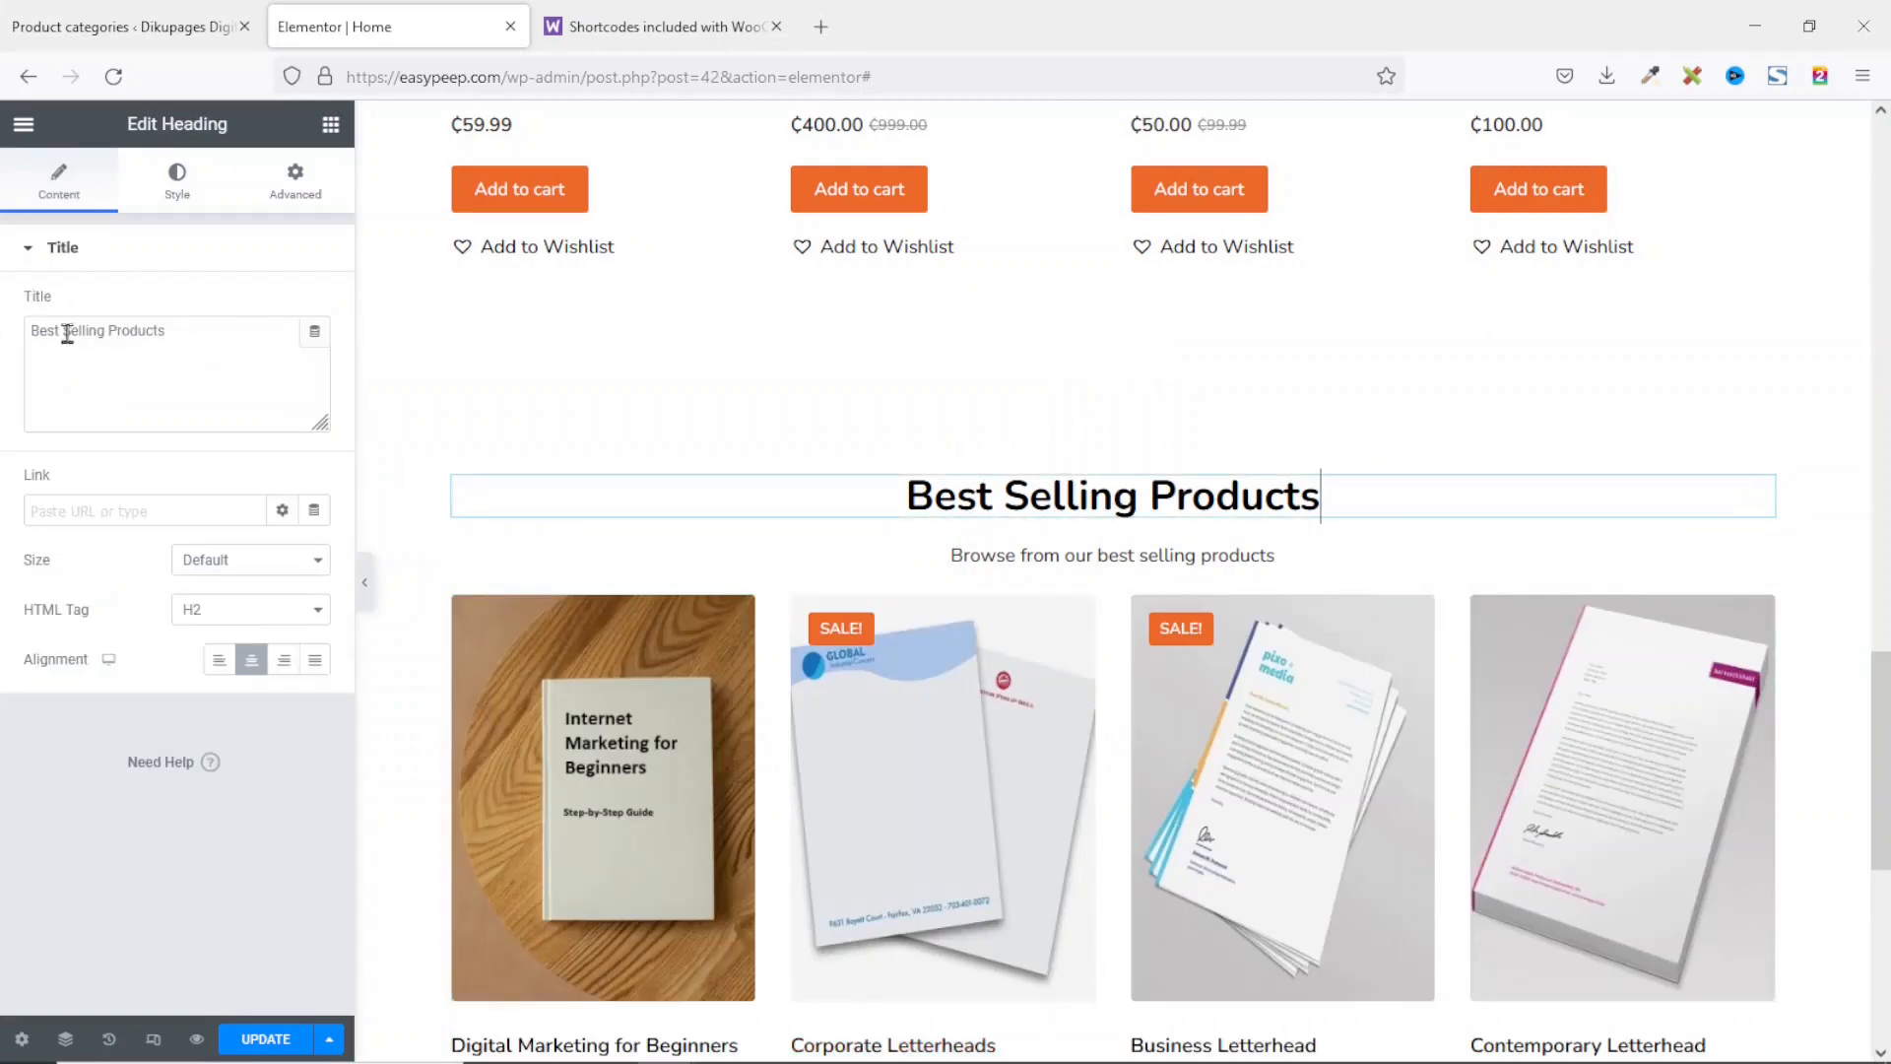
{"action": "left_click_drag", "start_coordinate": [108, 331], "coordinate": [5, 355]}
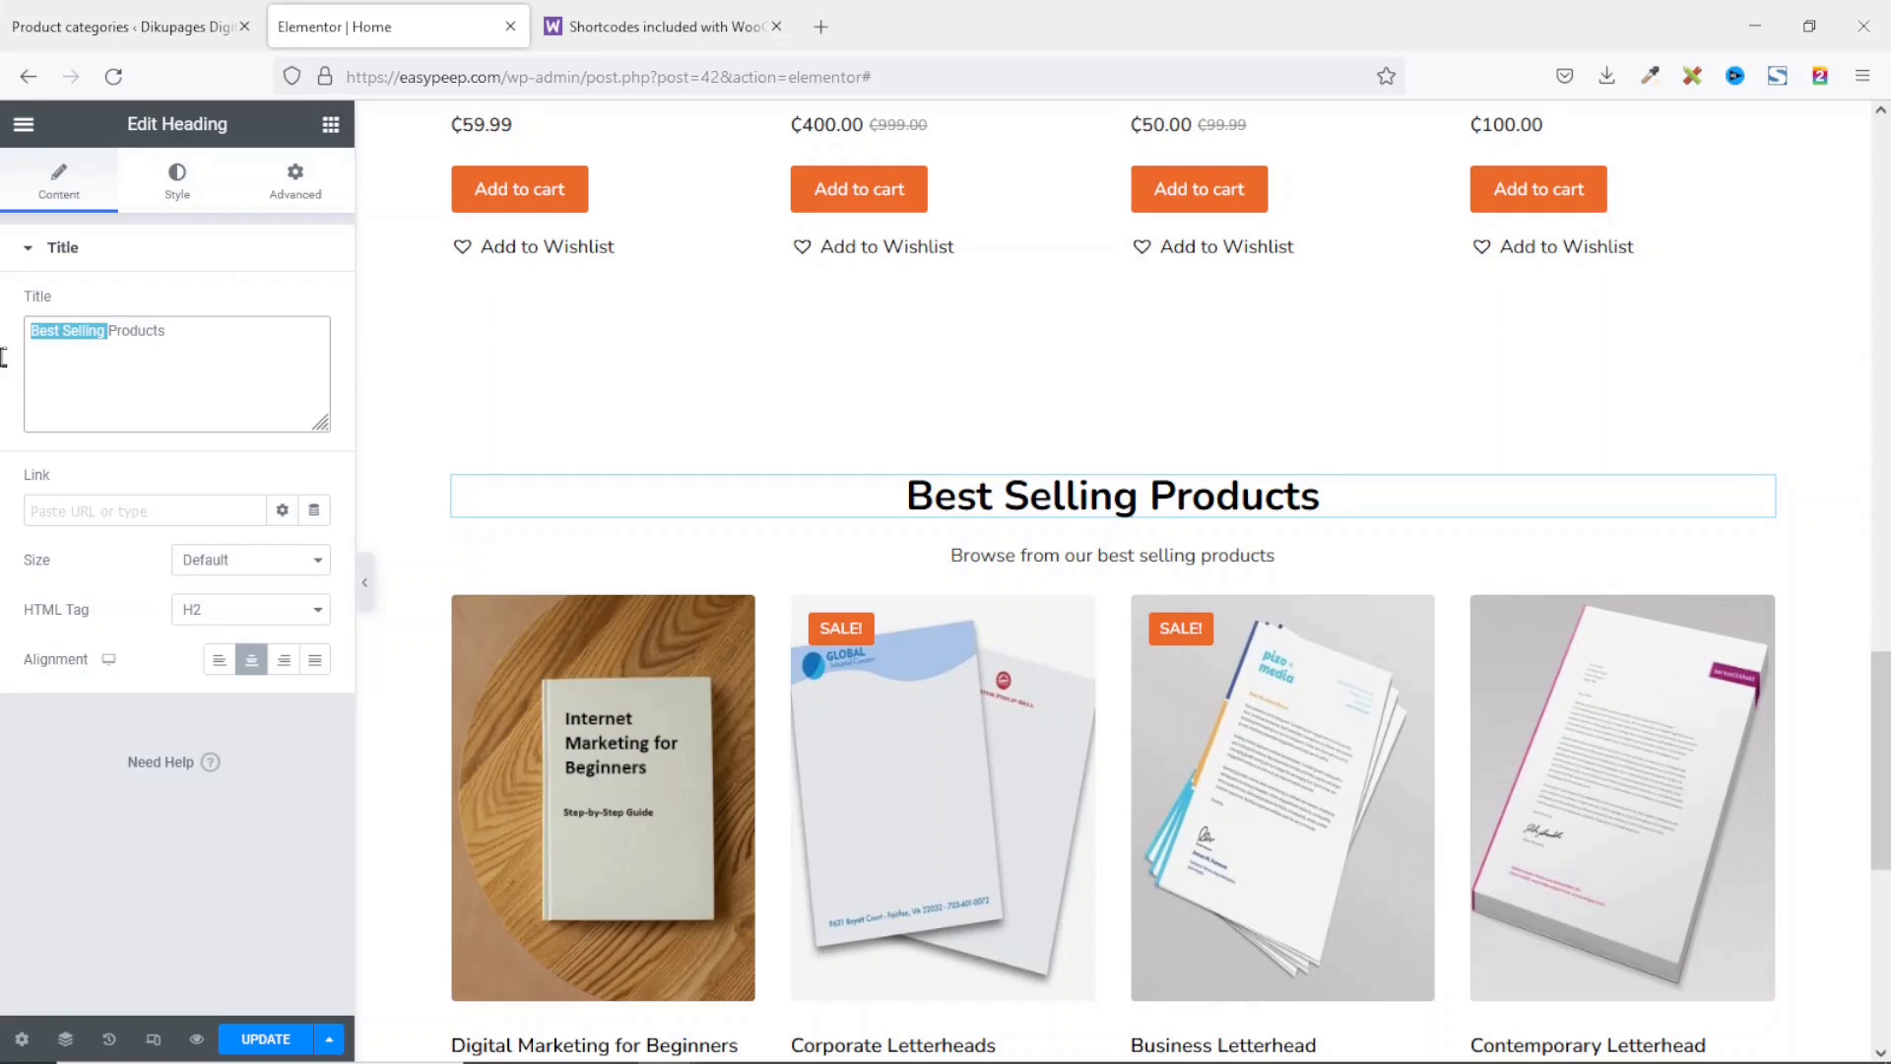
{"action": "type", "text": "Recently Added"}
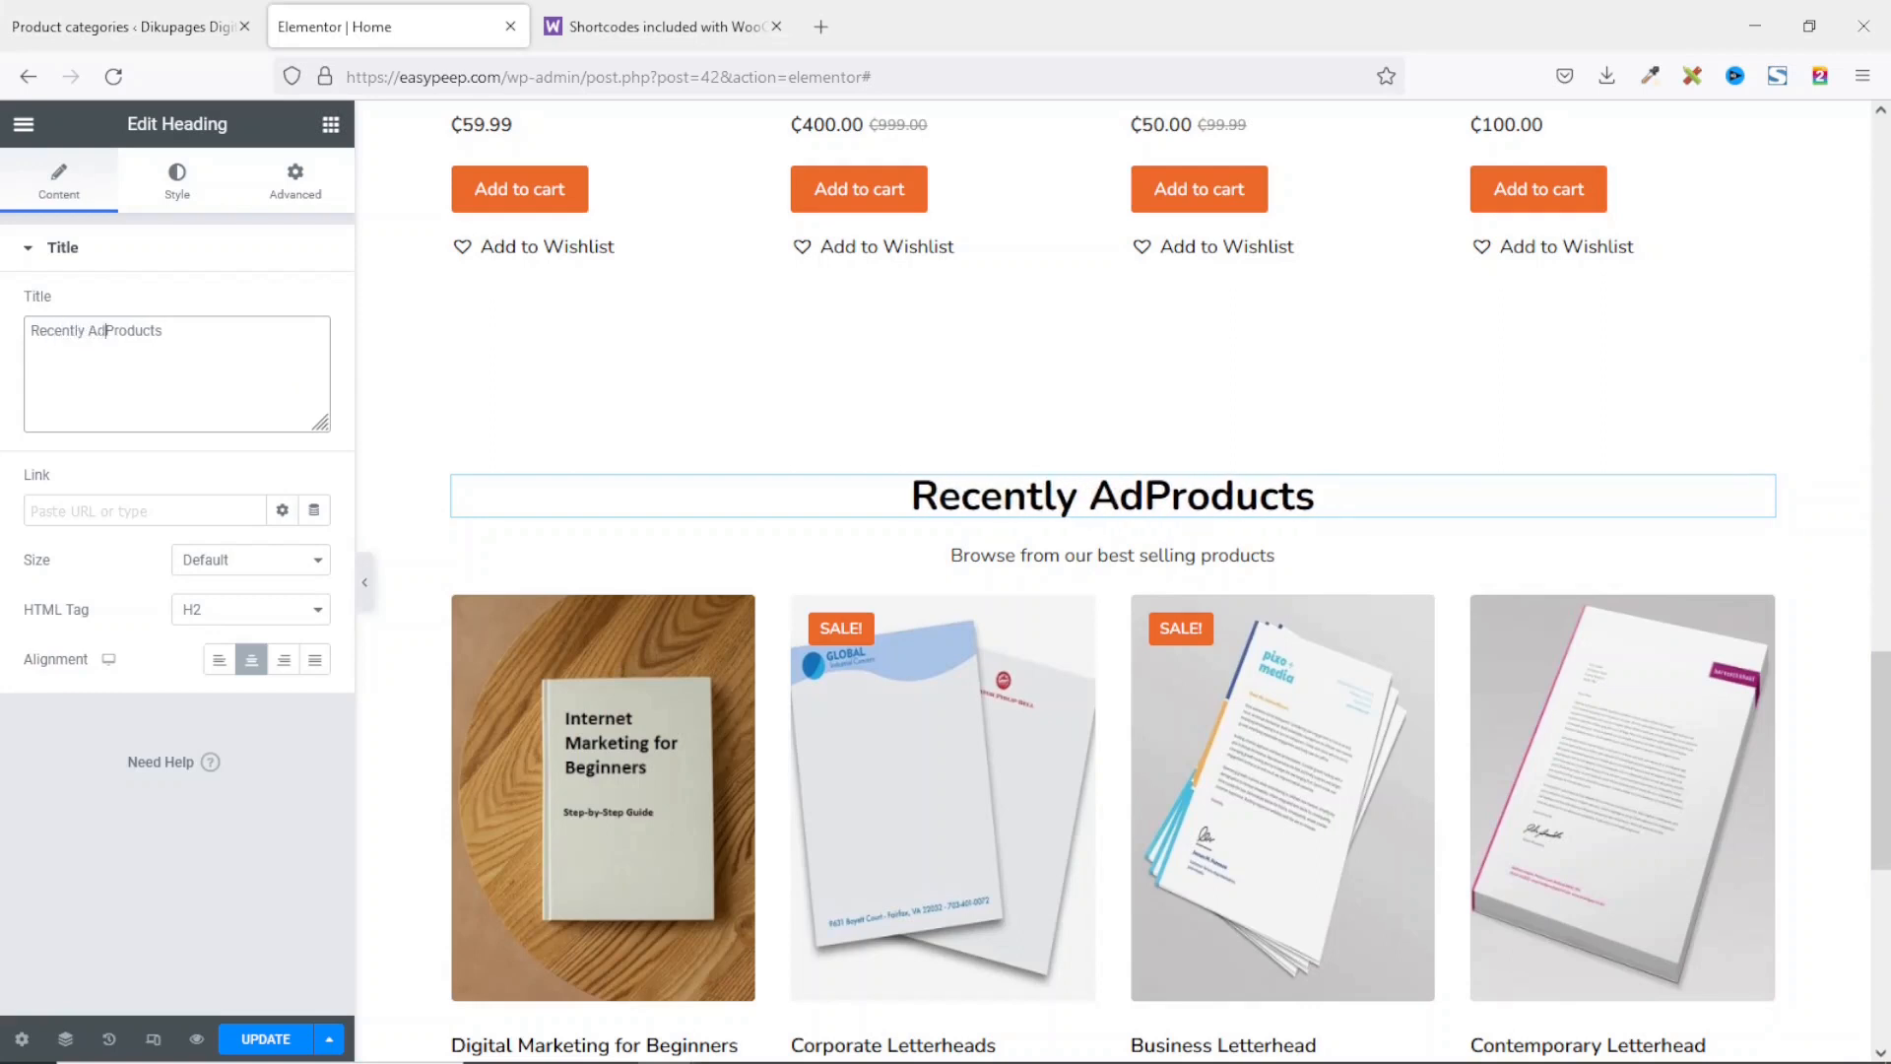
Step: Change the description under the Recently Added Products heading to "Browse from our latest products"
{"action": "left_click", "coordinate": [1082, 557]}
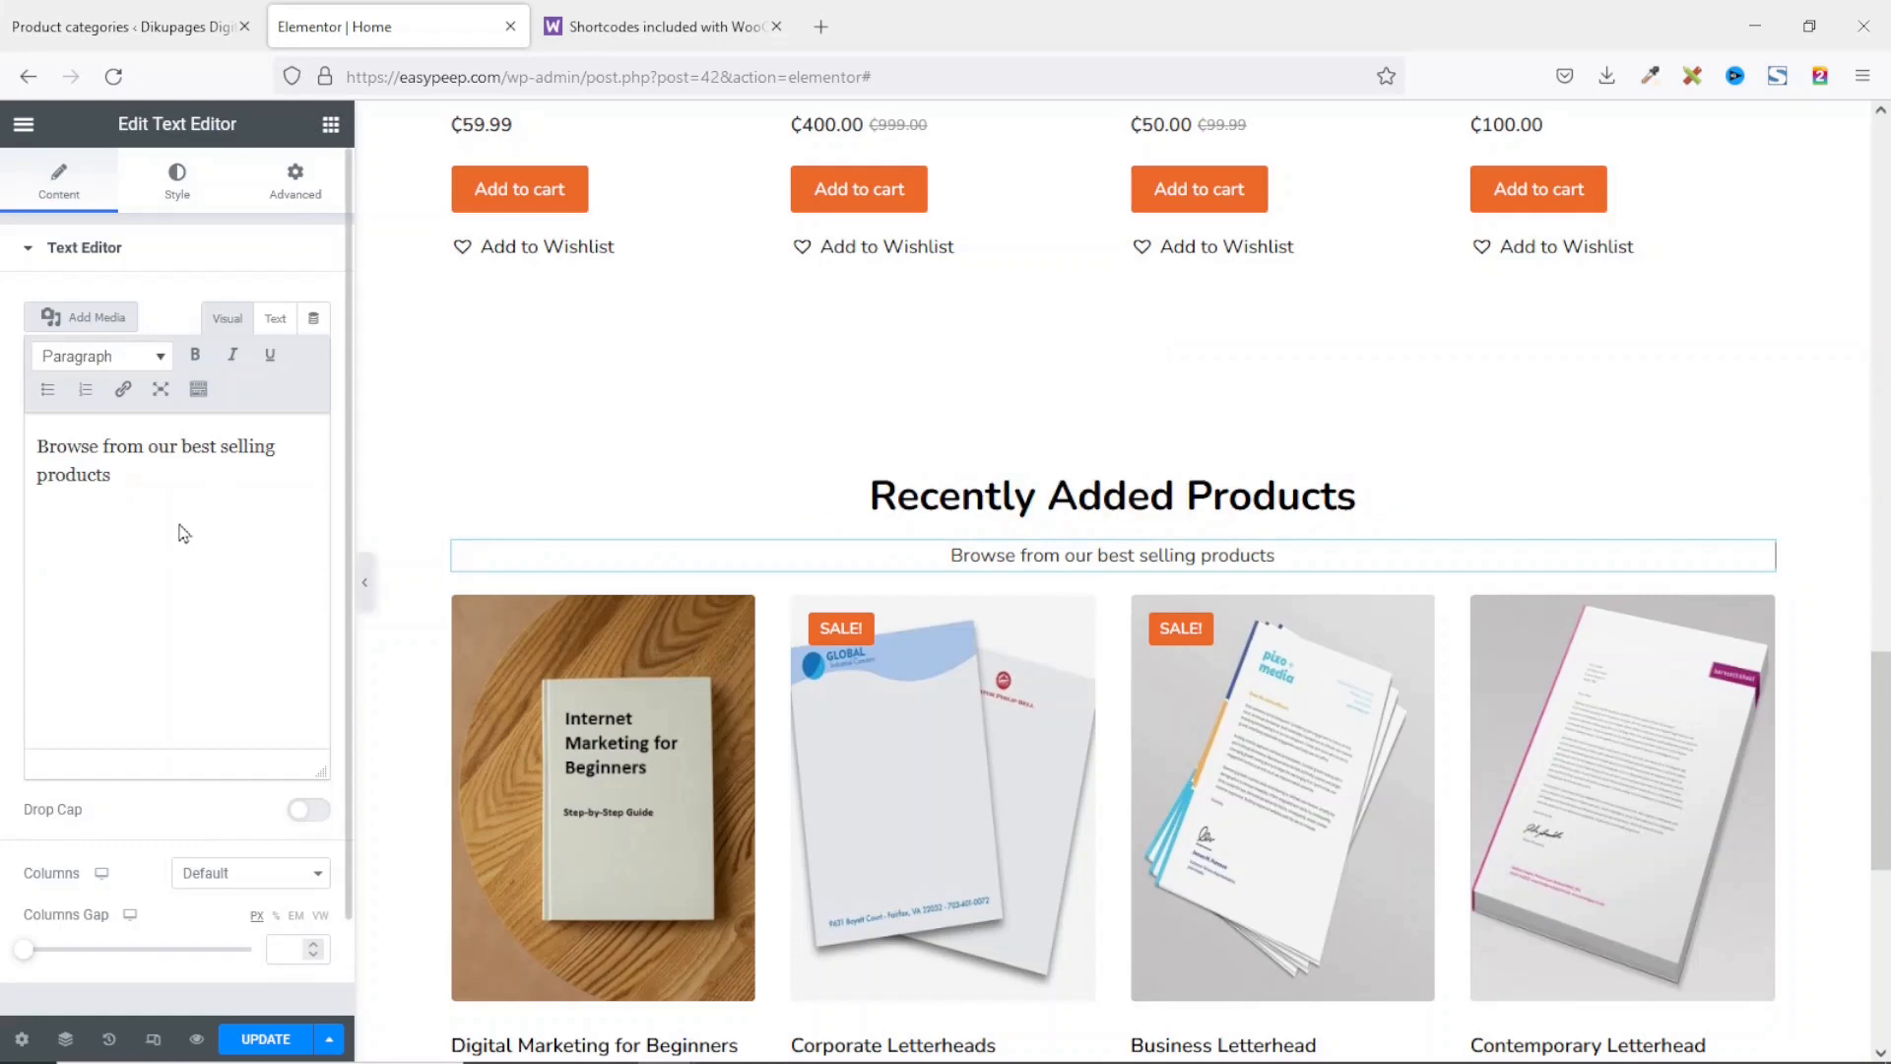
{"action": "left_click_drag", "start_coordinate": [187, 446], "coordinate": [285, 447]}
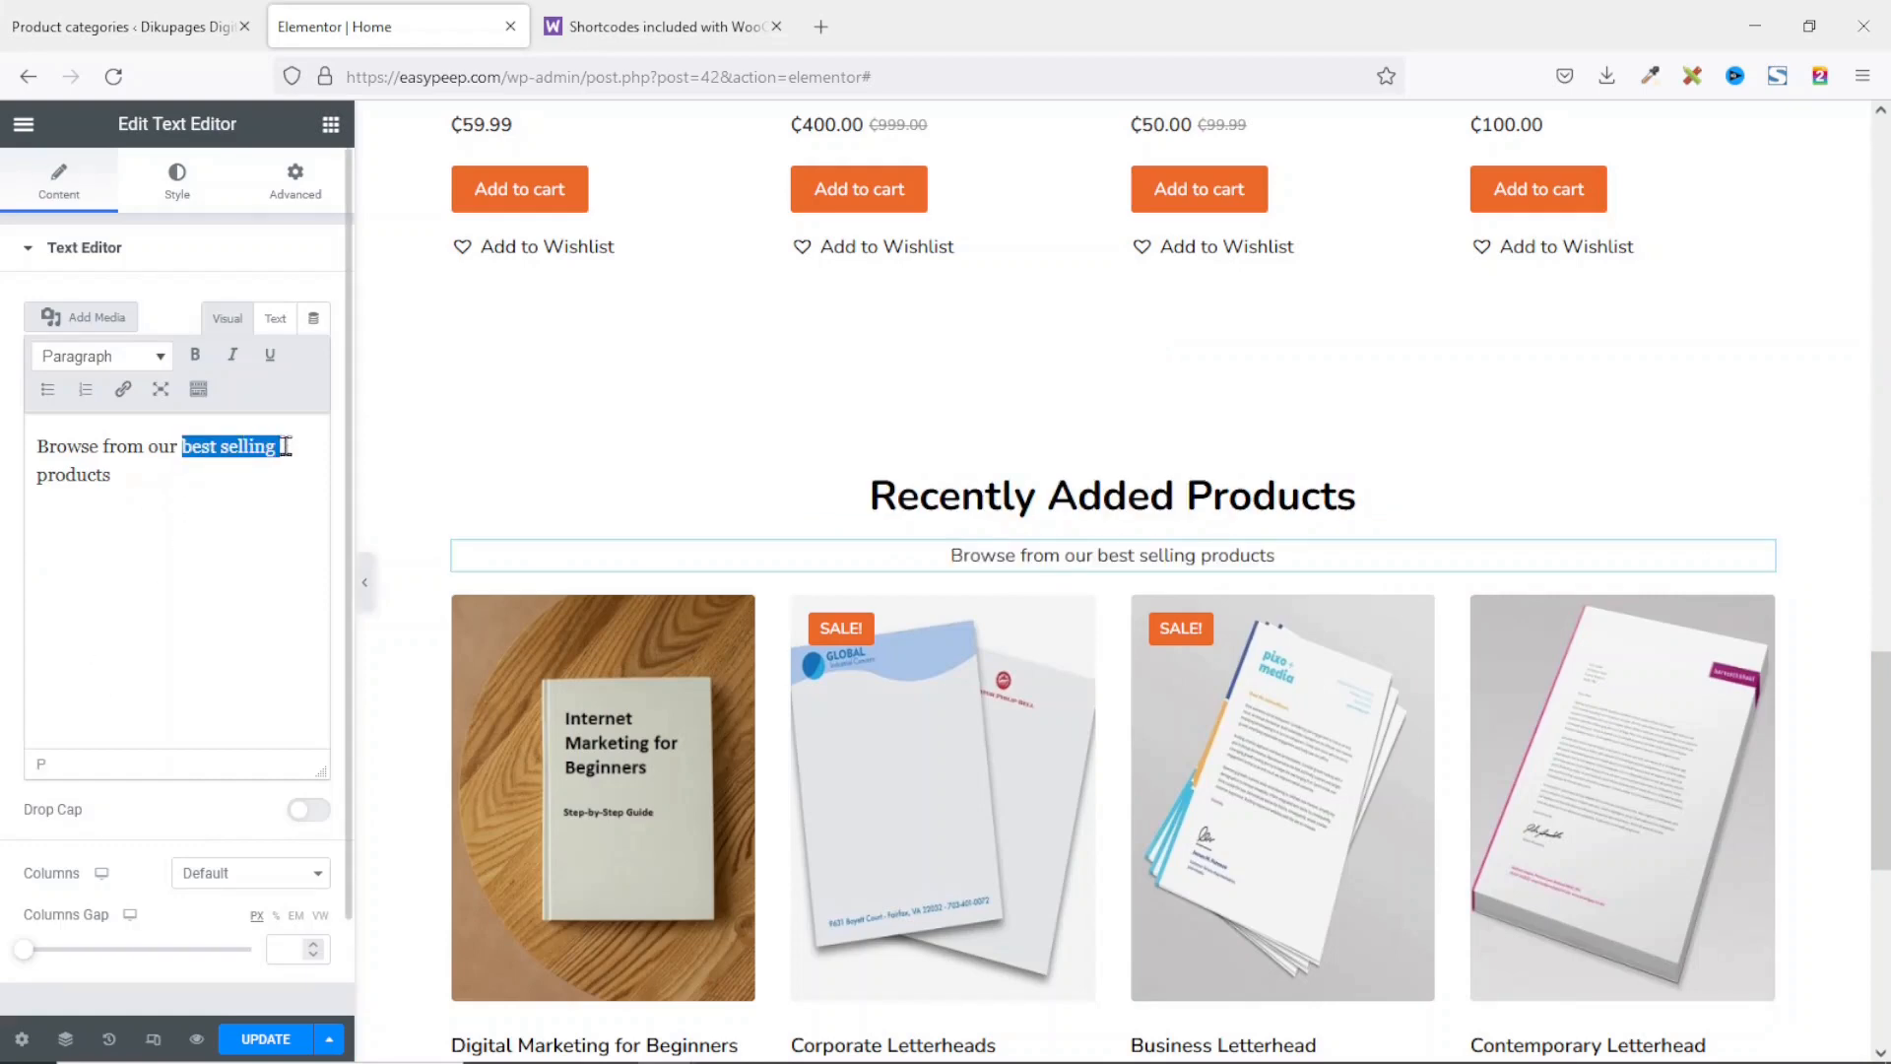
{"action": "type", "text": "latest"}
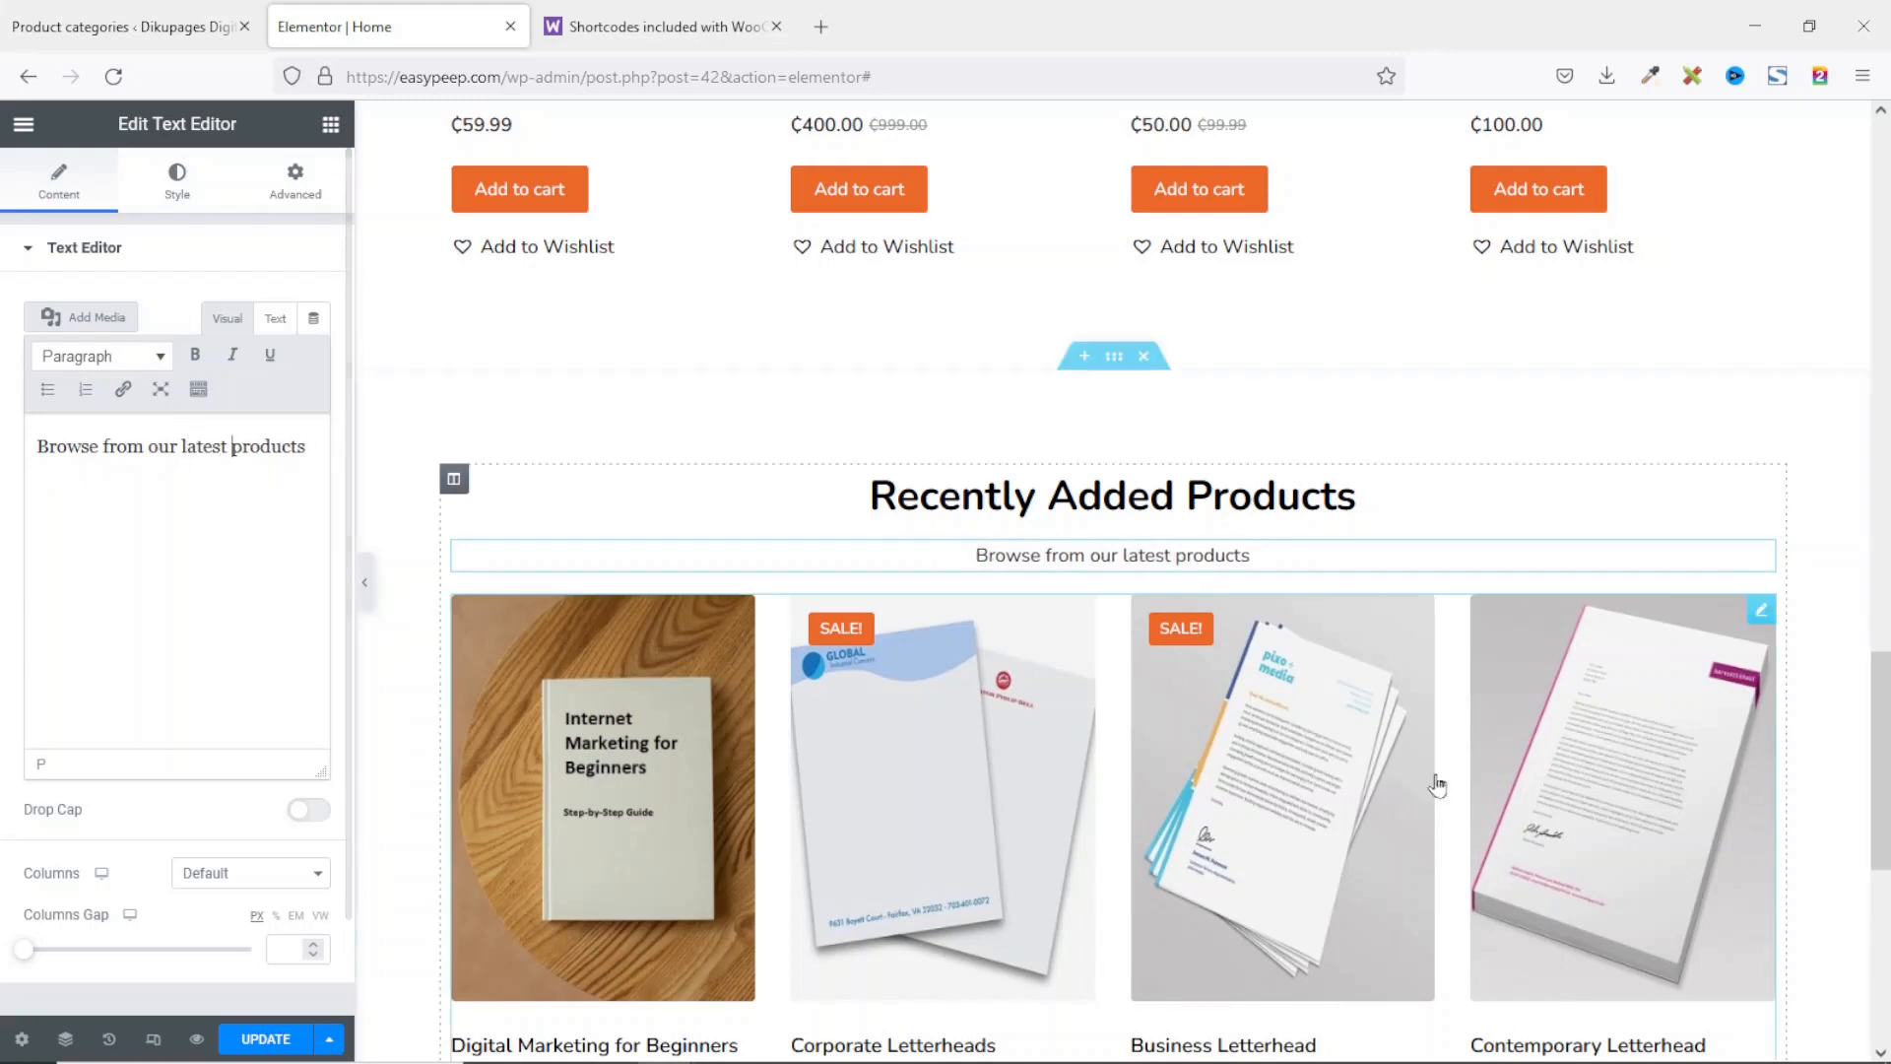
Step: Clear the best-selling shortcode from the Shortcode widget in the Recently Added Products section
{"action": "left_click", "coordinate": [1761, 613]}
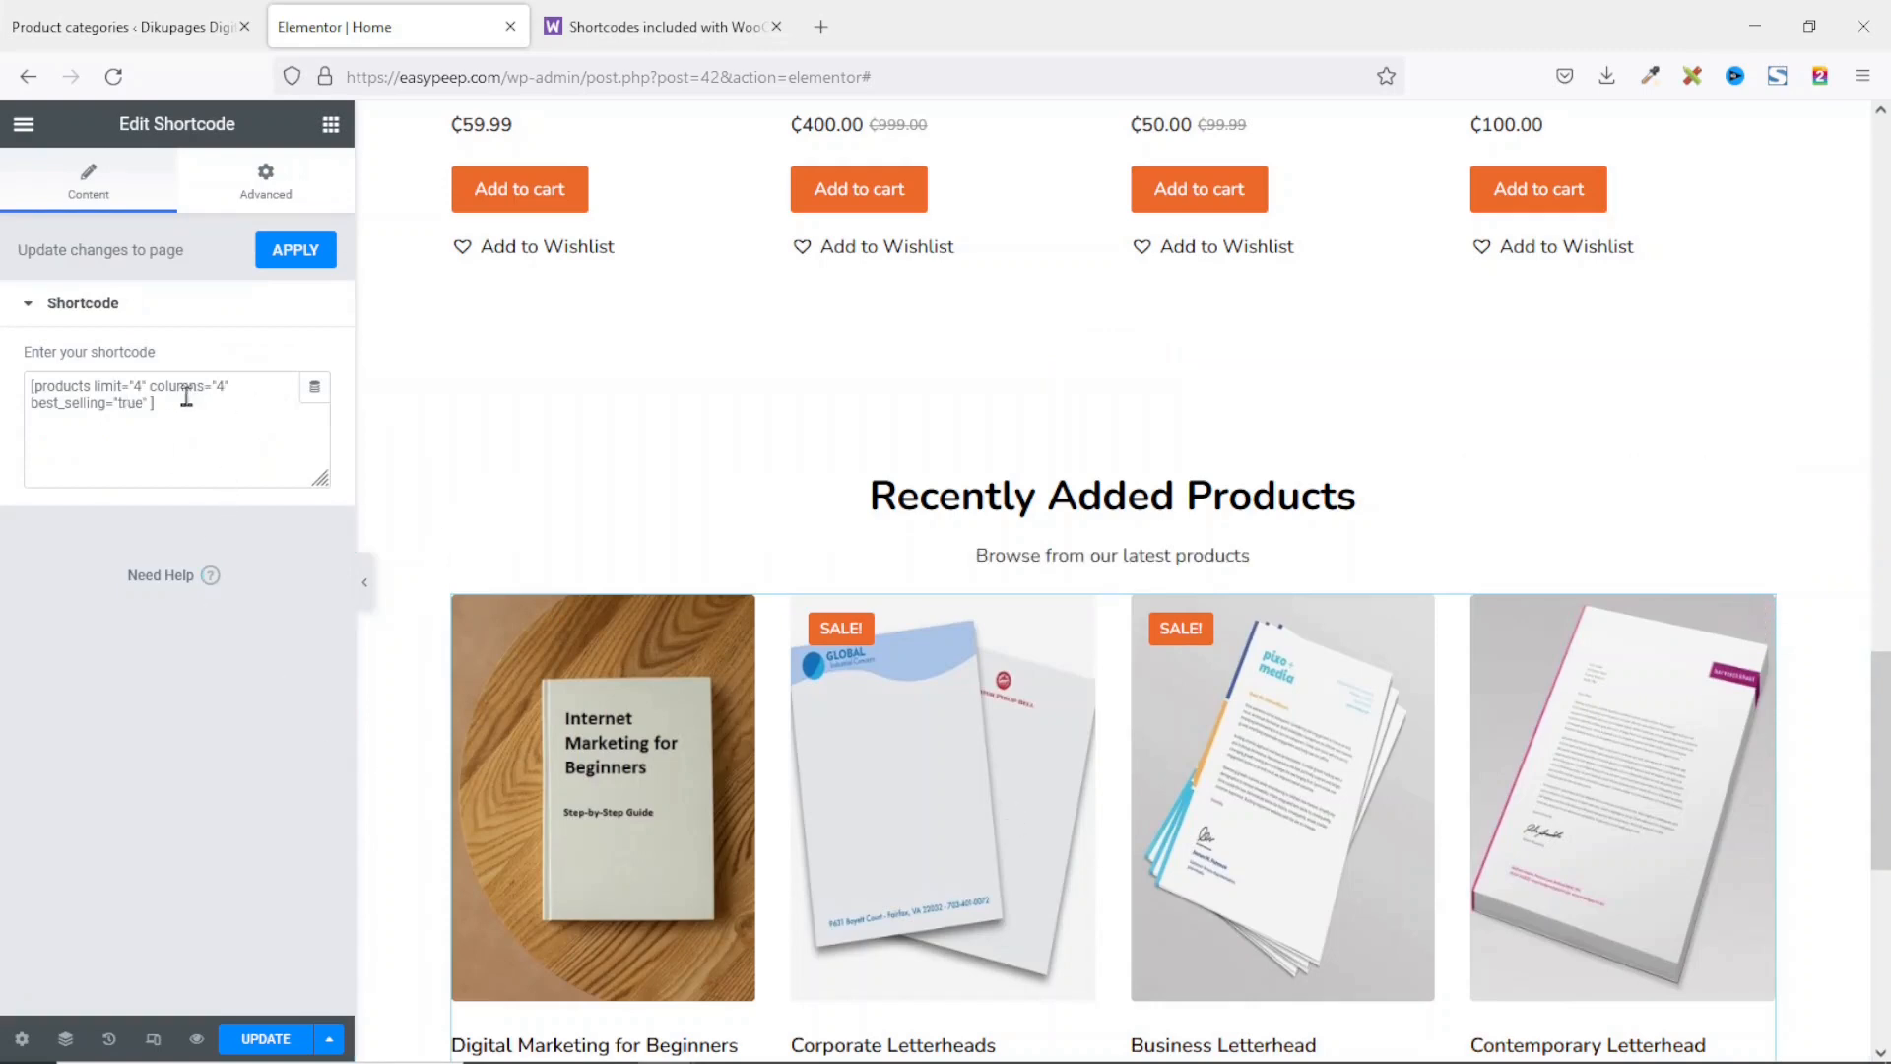
{"action": "left_click_drag", "start_coordinate": [224, 421], "coordinate": [3, 352]}
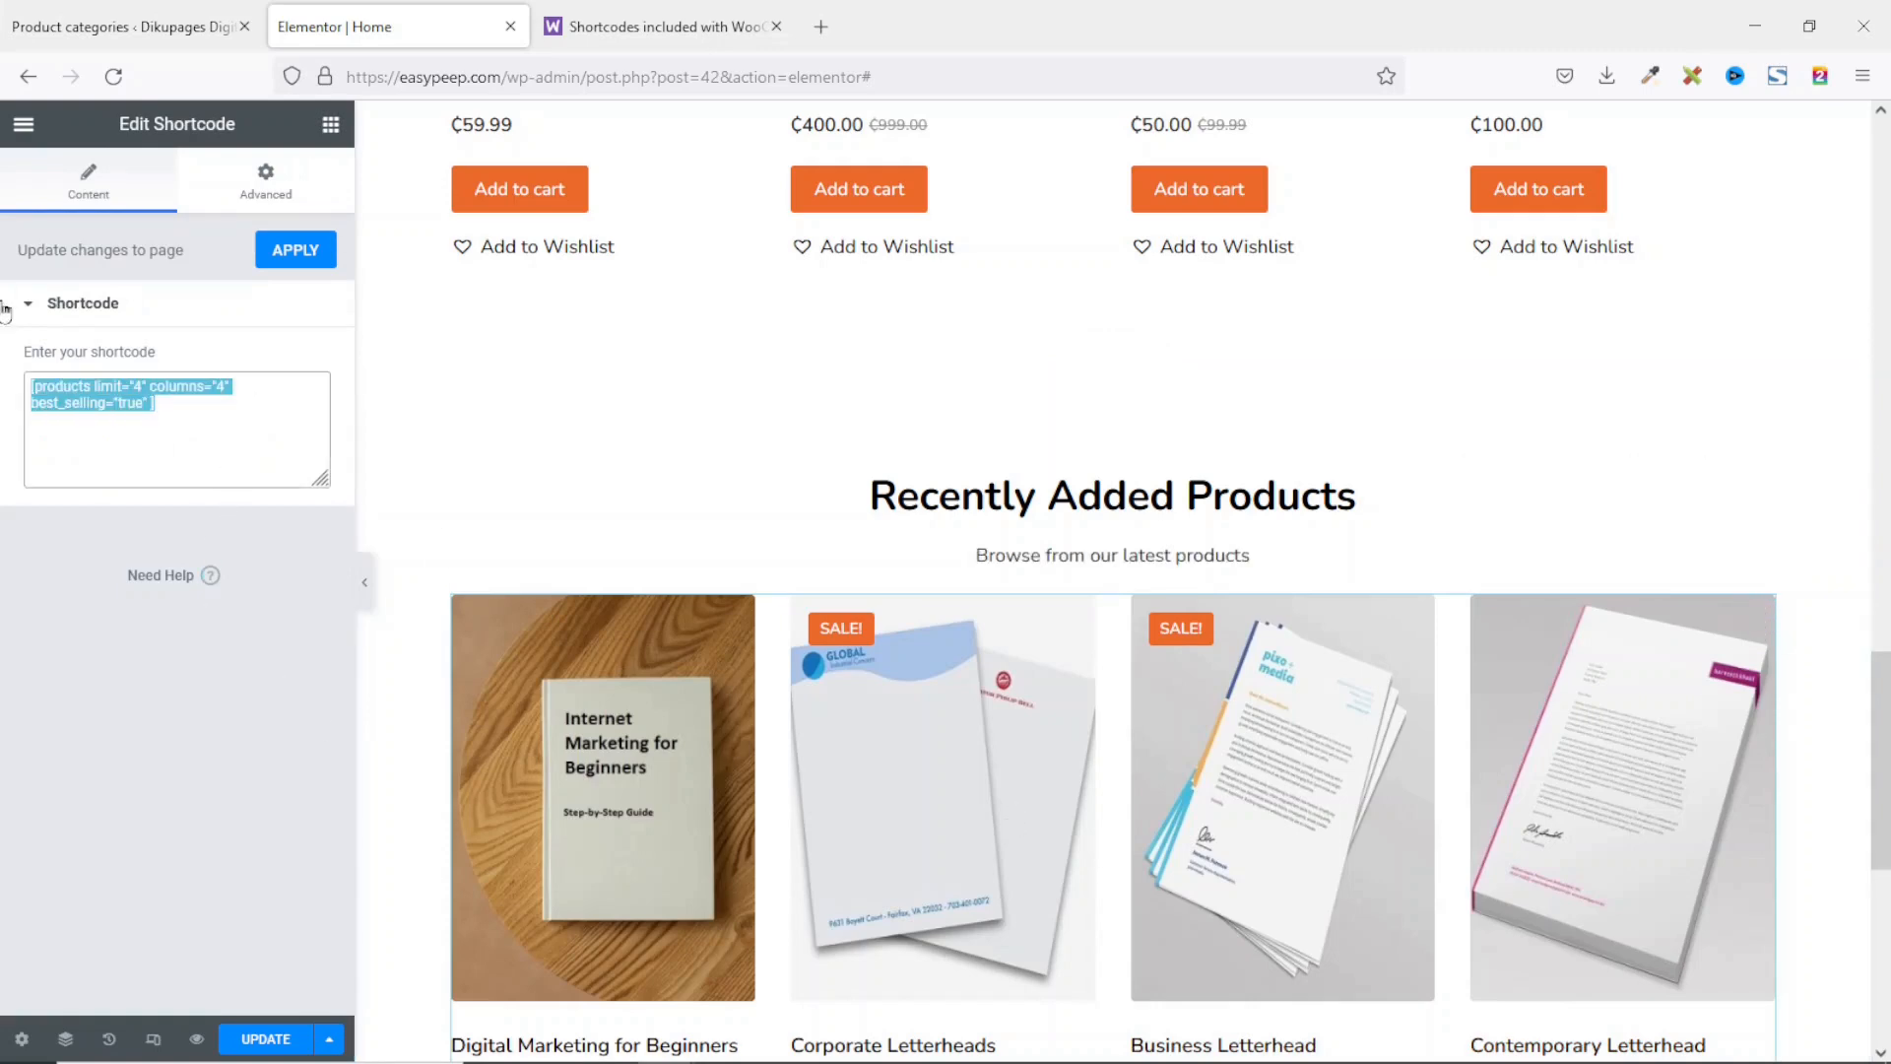
{"action": "key", "text": "BackSpace"}
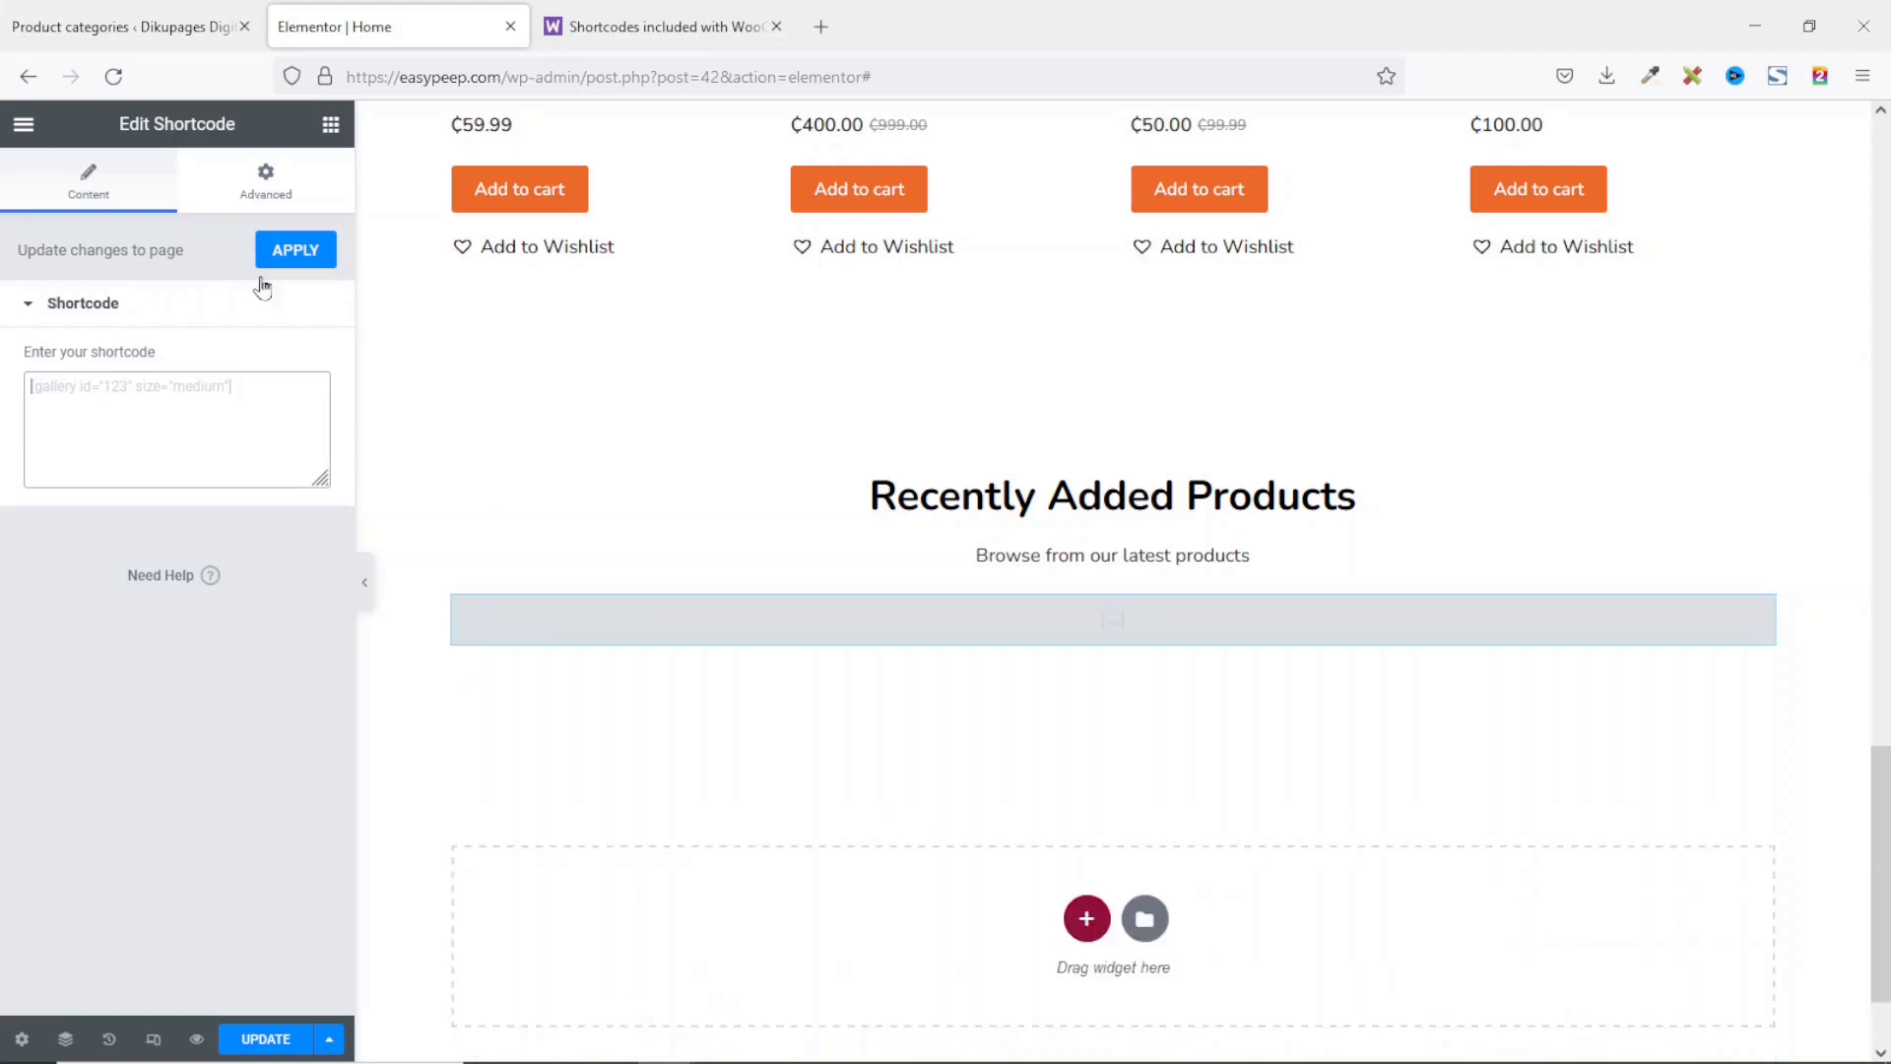
Step: Copy the Scenario 4 – Newest Products shortcode from the WooCommerce shortcodes documentation page
{"action": "left_click", "coordinate": [656, 20]}
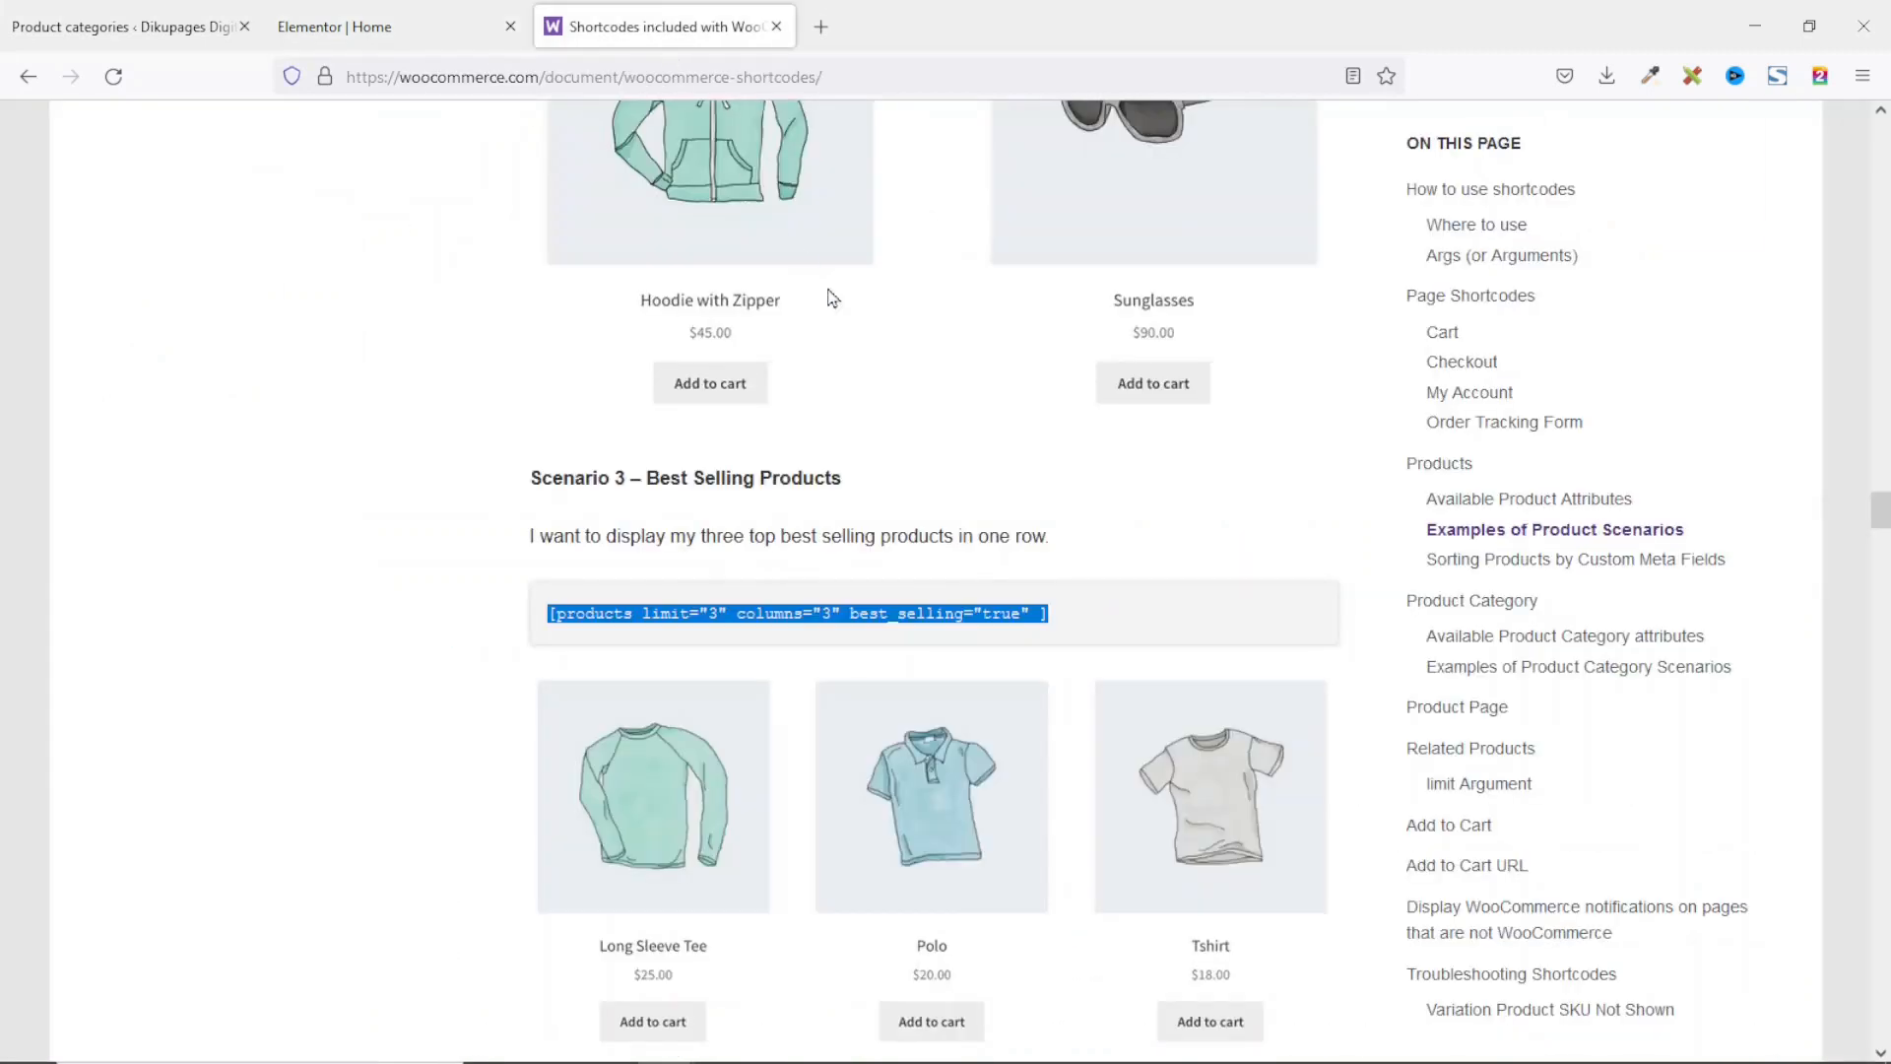
{"action": "scroll", "coordinate": [834, 315], "scroll_direction": "down", "scroll_amount": 1}
{"action": "scroll", "coordinate": [826, 438], "scroll_direction": "down", "scroll_amount": 2}
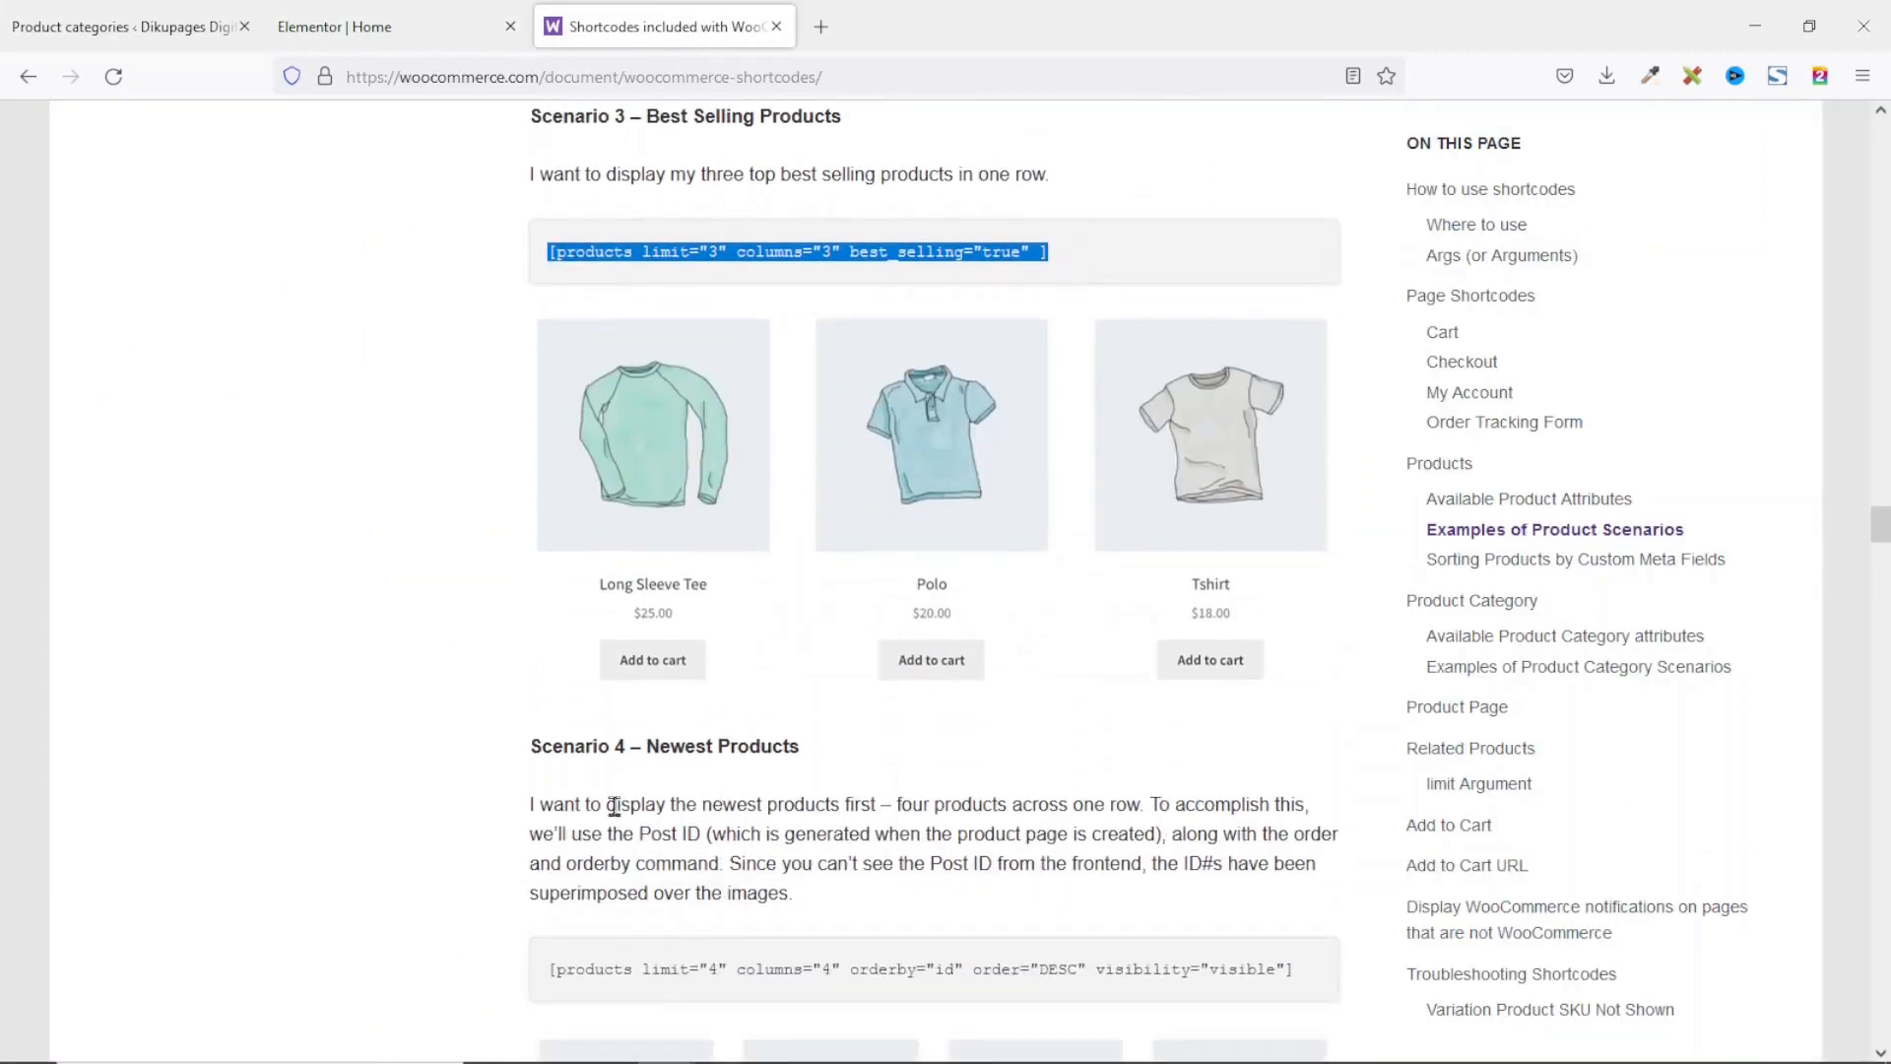
{"action": "scroll", "coordinate": [787, 739], "scroll_direction": "down", "scroll_amount": 3}
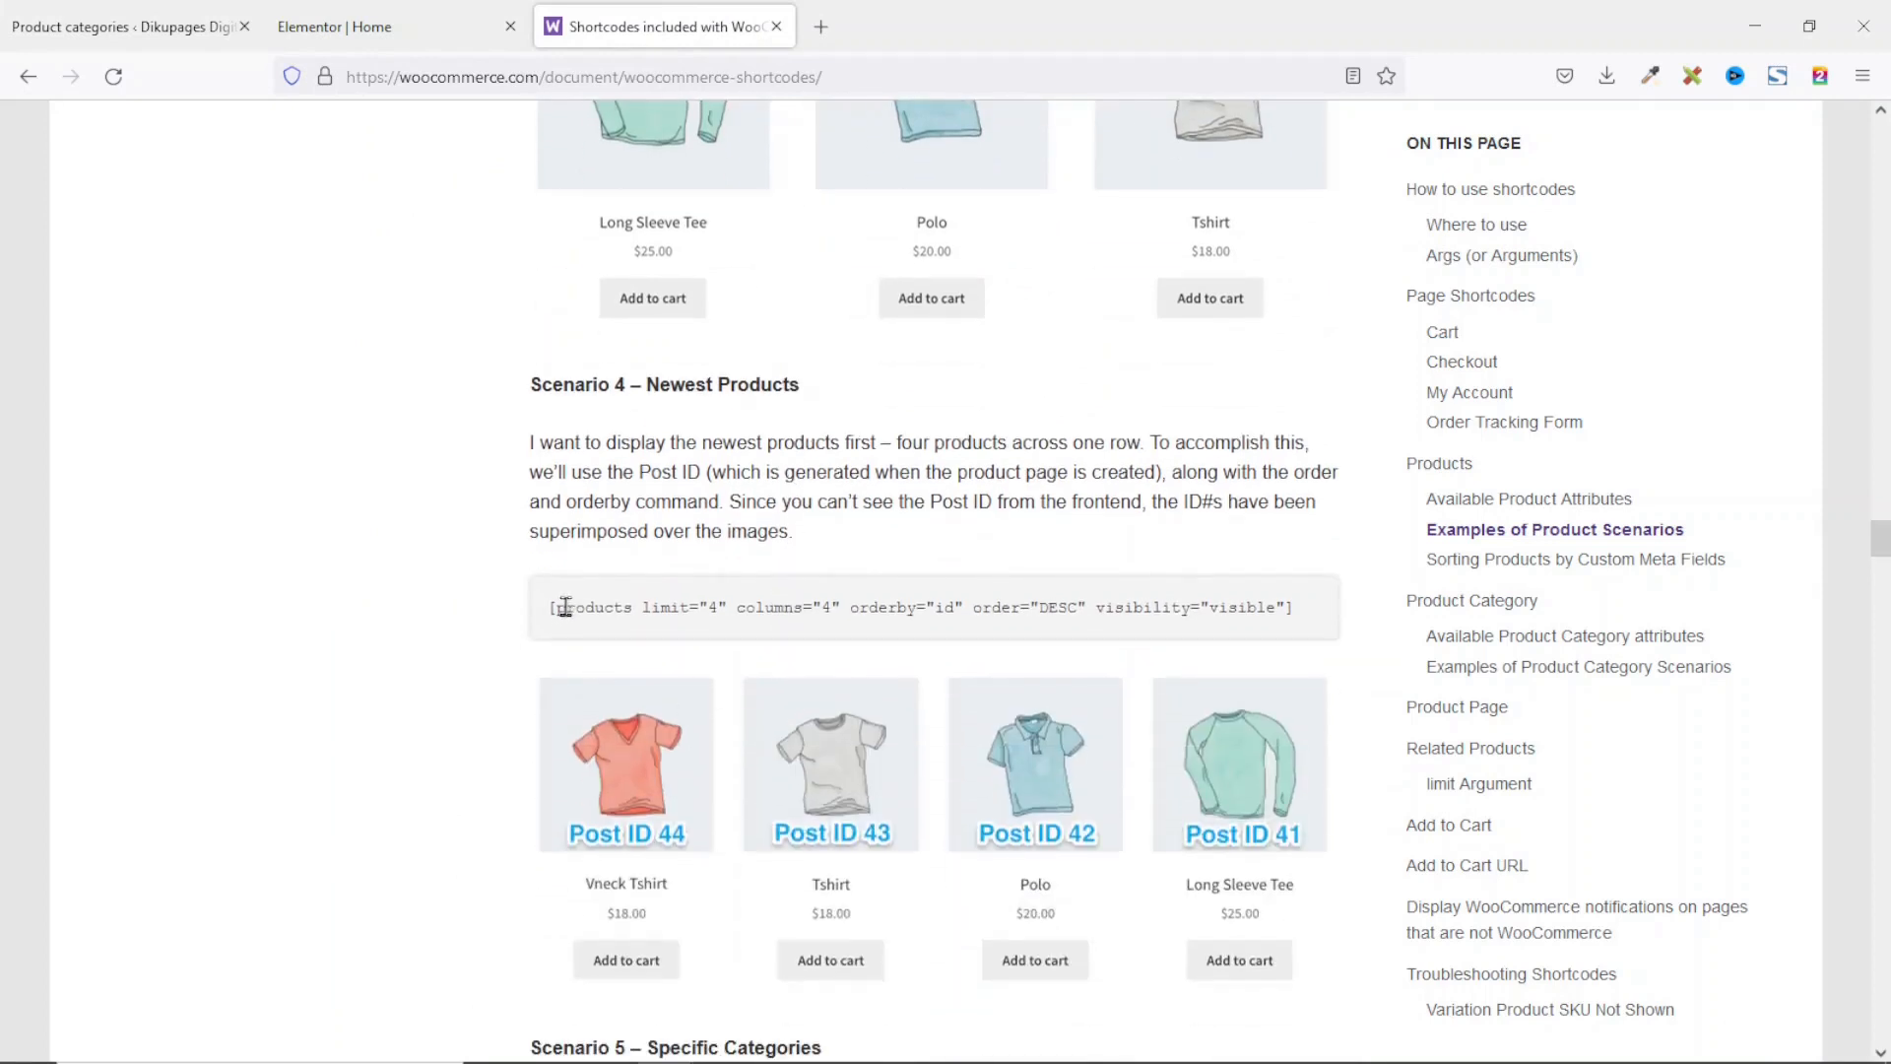
{"action": "left_click_drag", "start_coordinate": [549, 613], "coordinate": [1292, 606]}
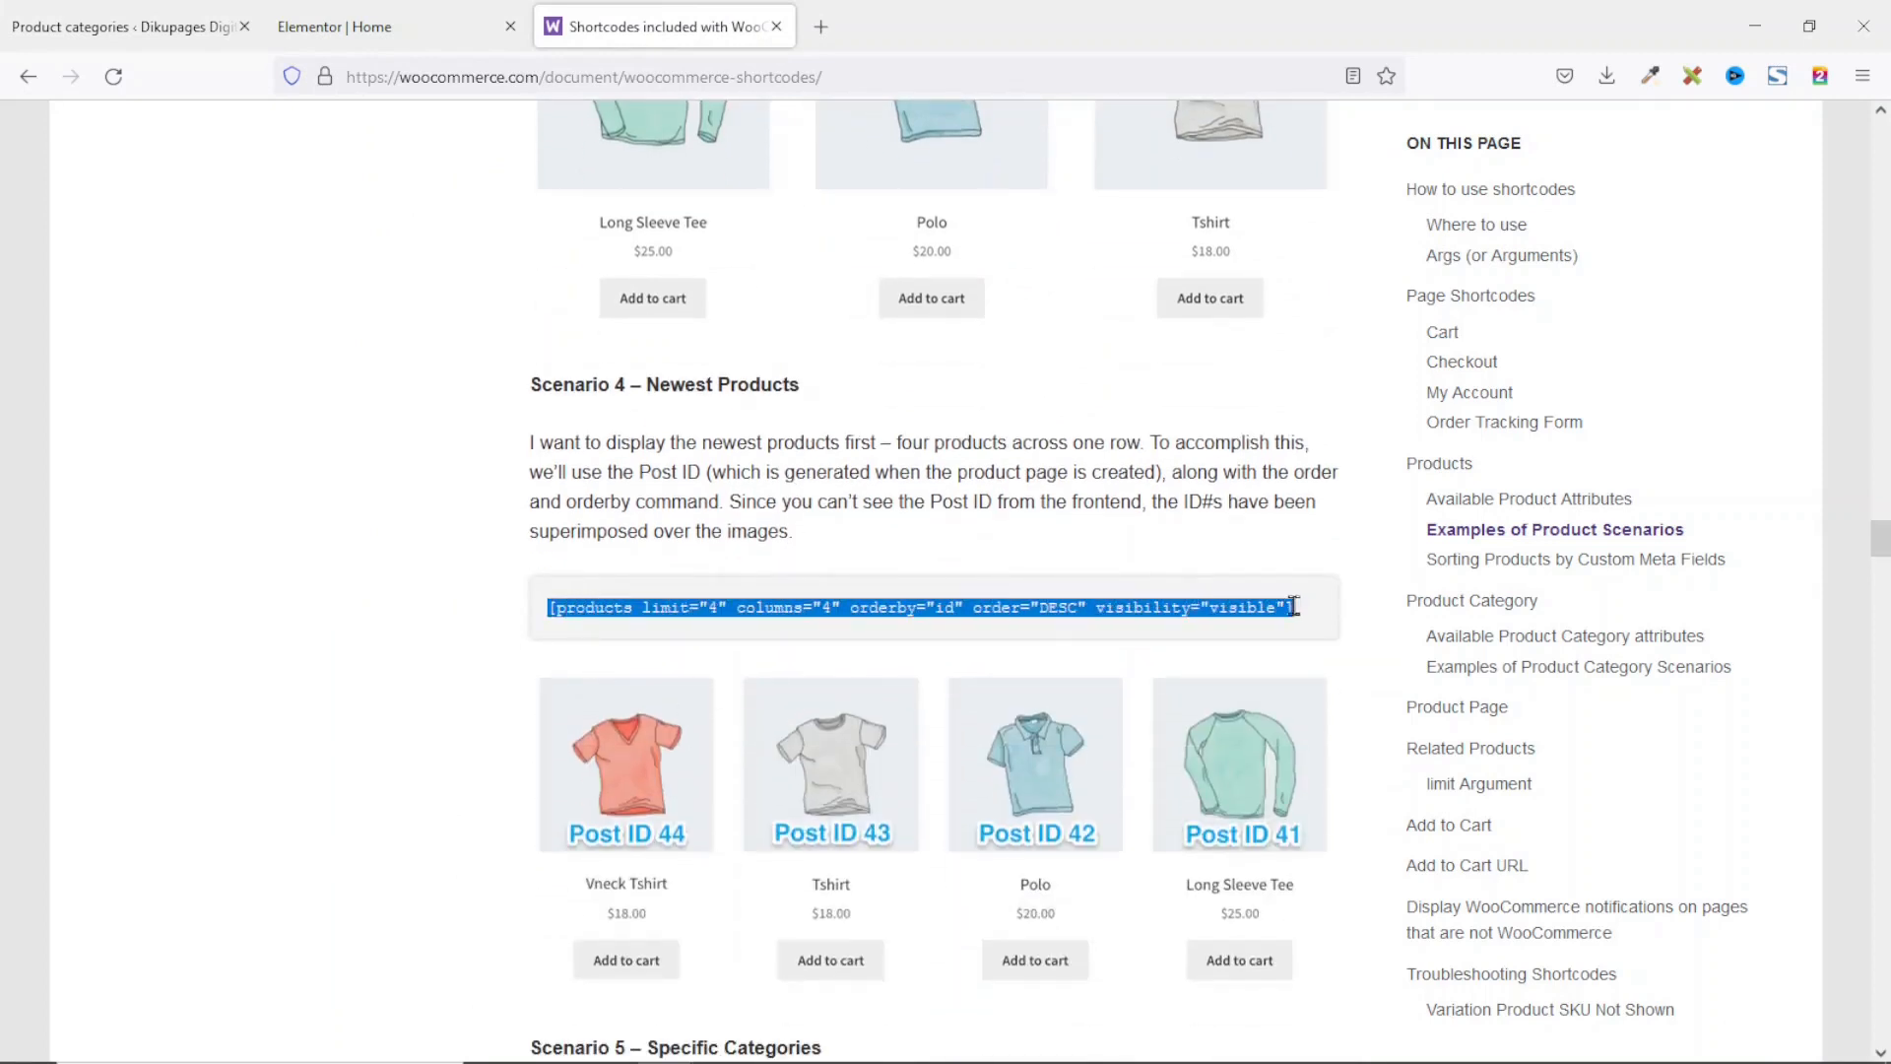
{"action": "right_click", "coordinate": [1230, 605]}
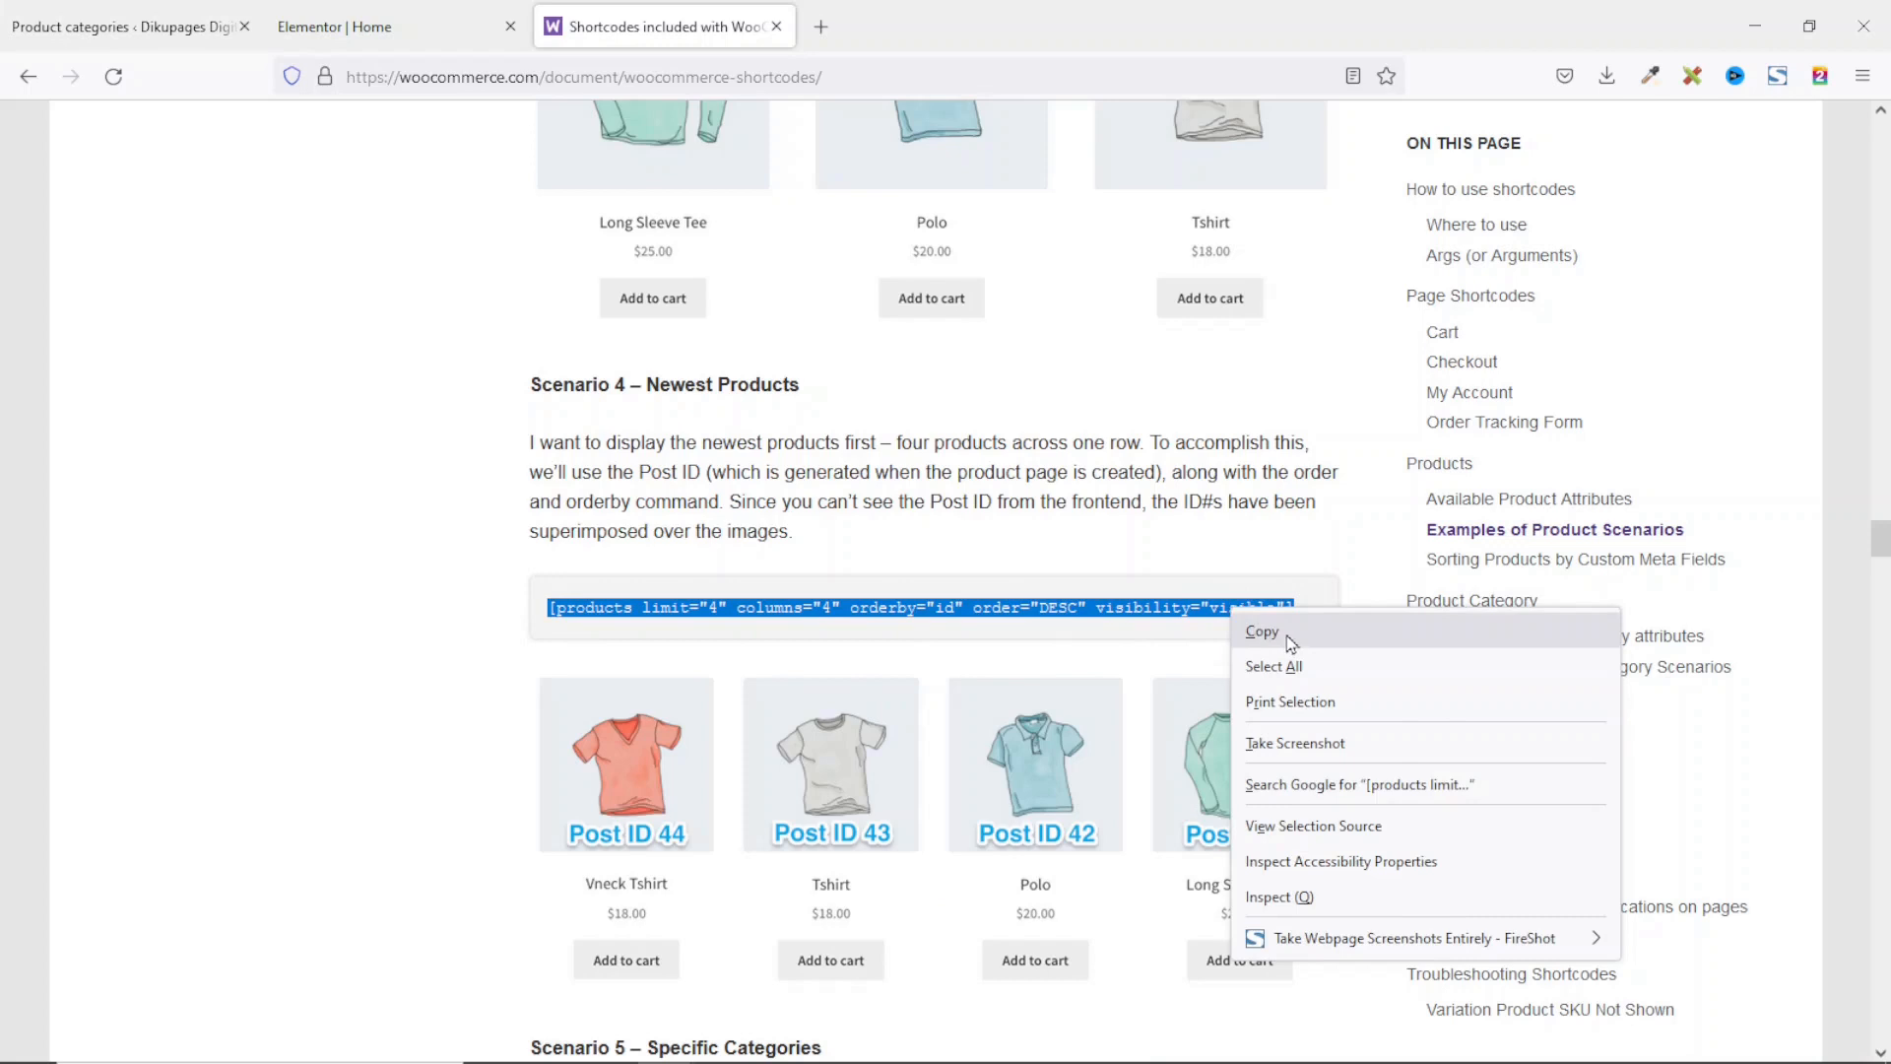
{"action": "left_click", "coordinate": [1286, 636]}
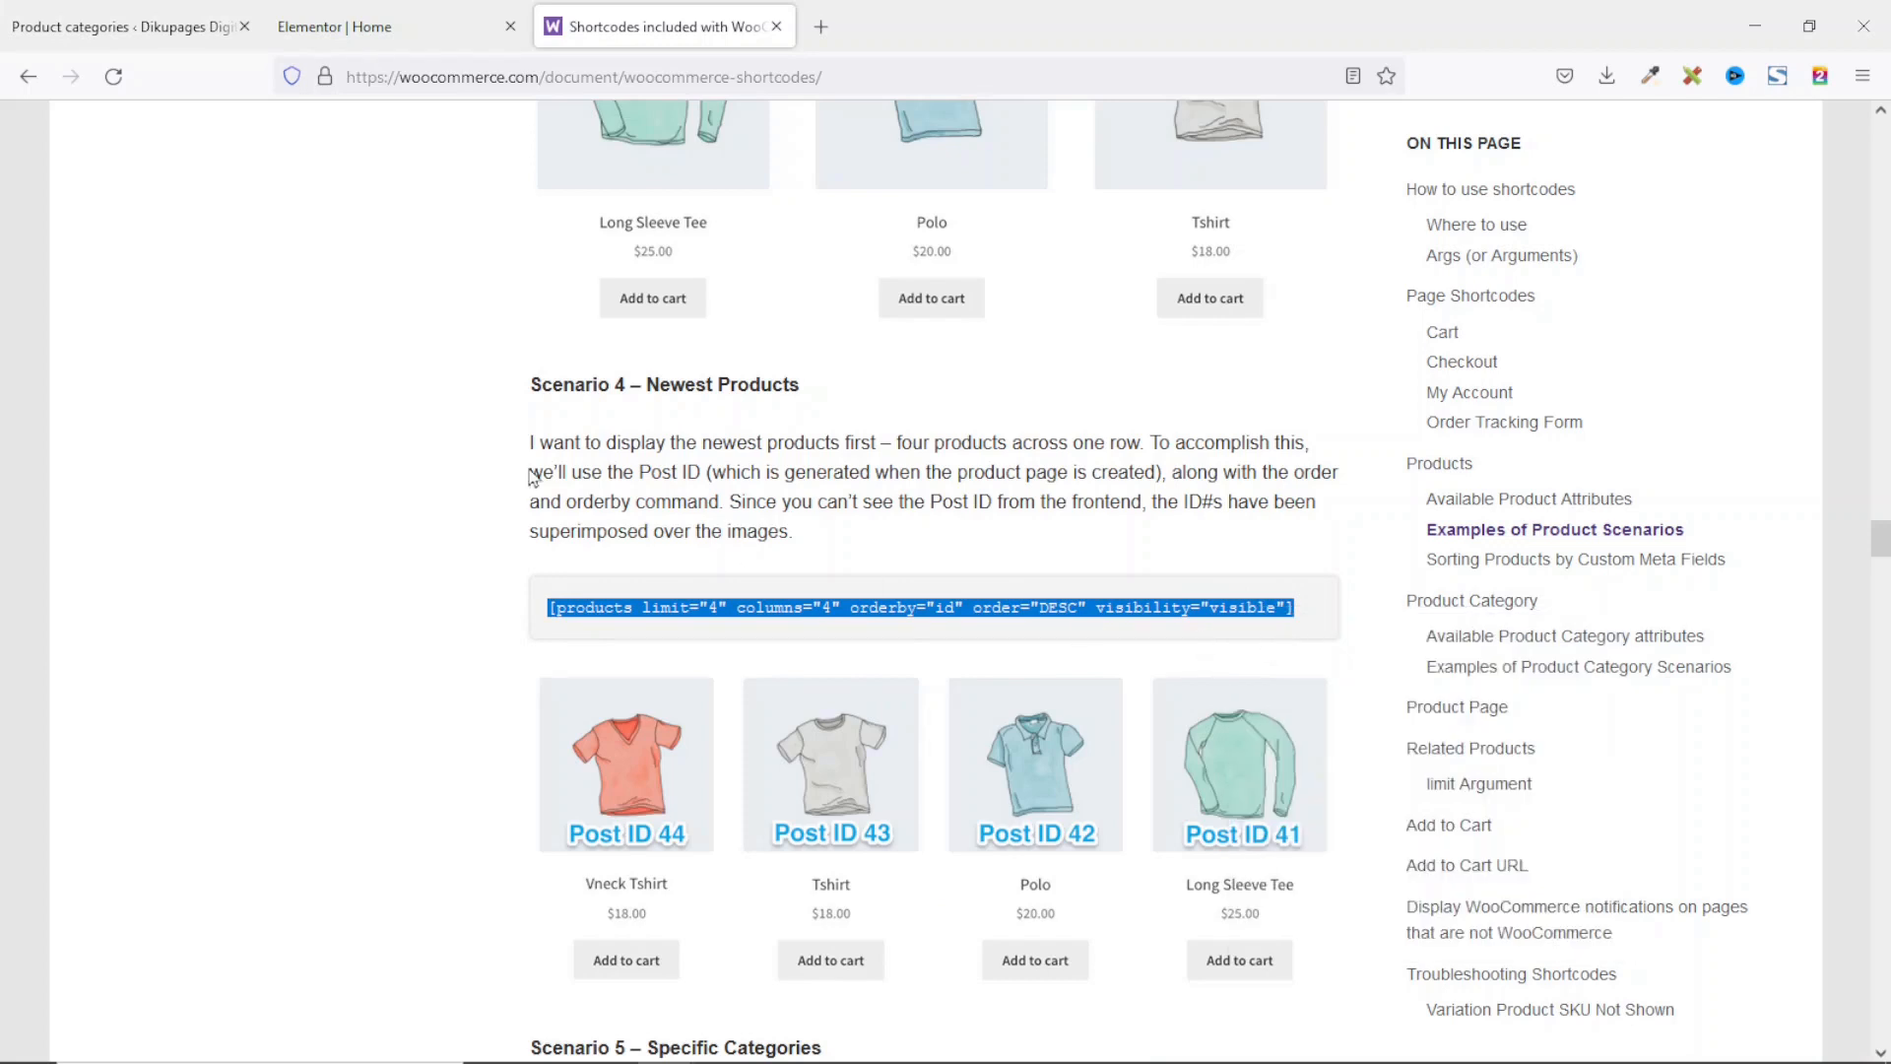
Step: Back in the Elementor editor, paste the copied newest-products shortcode into the empty Shortcode widget under Recently Added Products
{"action": "left_click", "coordinate": [374, 24]}
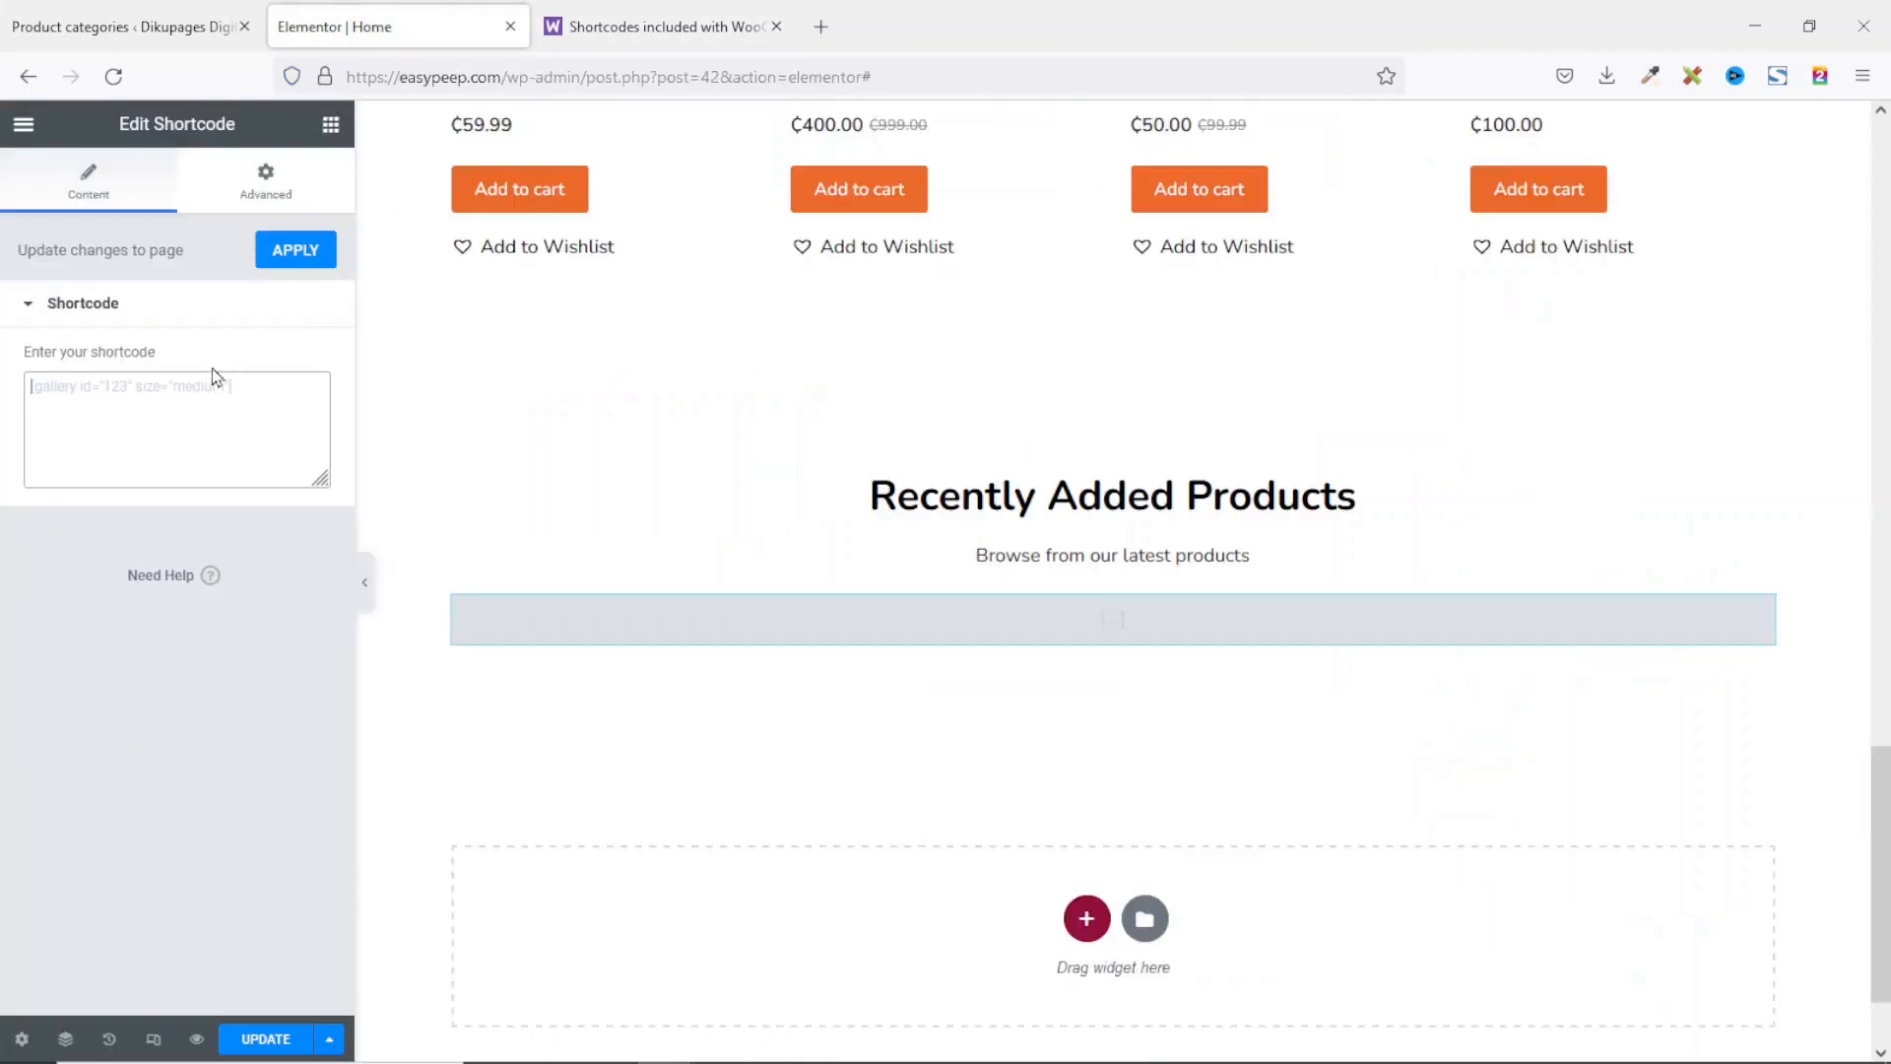
{"action": "right_click", "coordinate": [185, 434]}
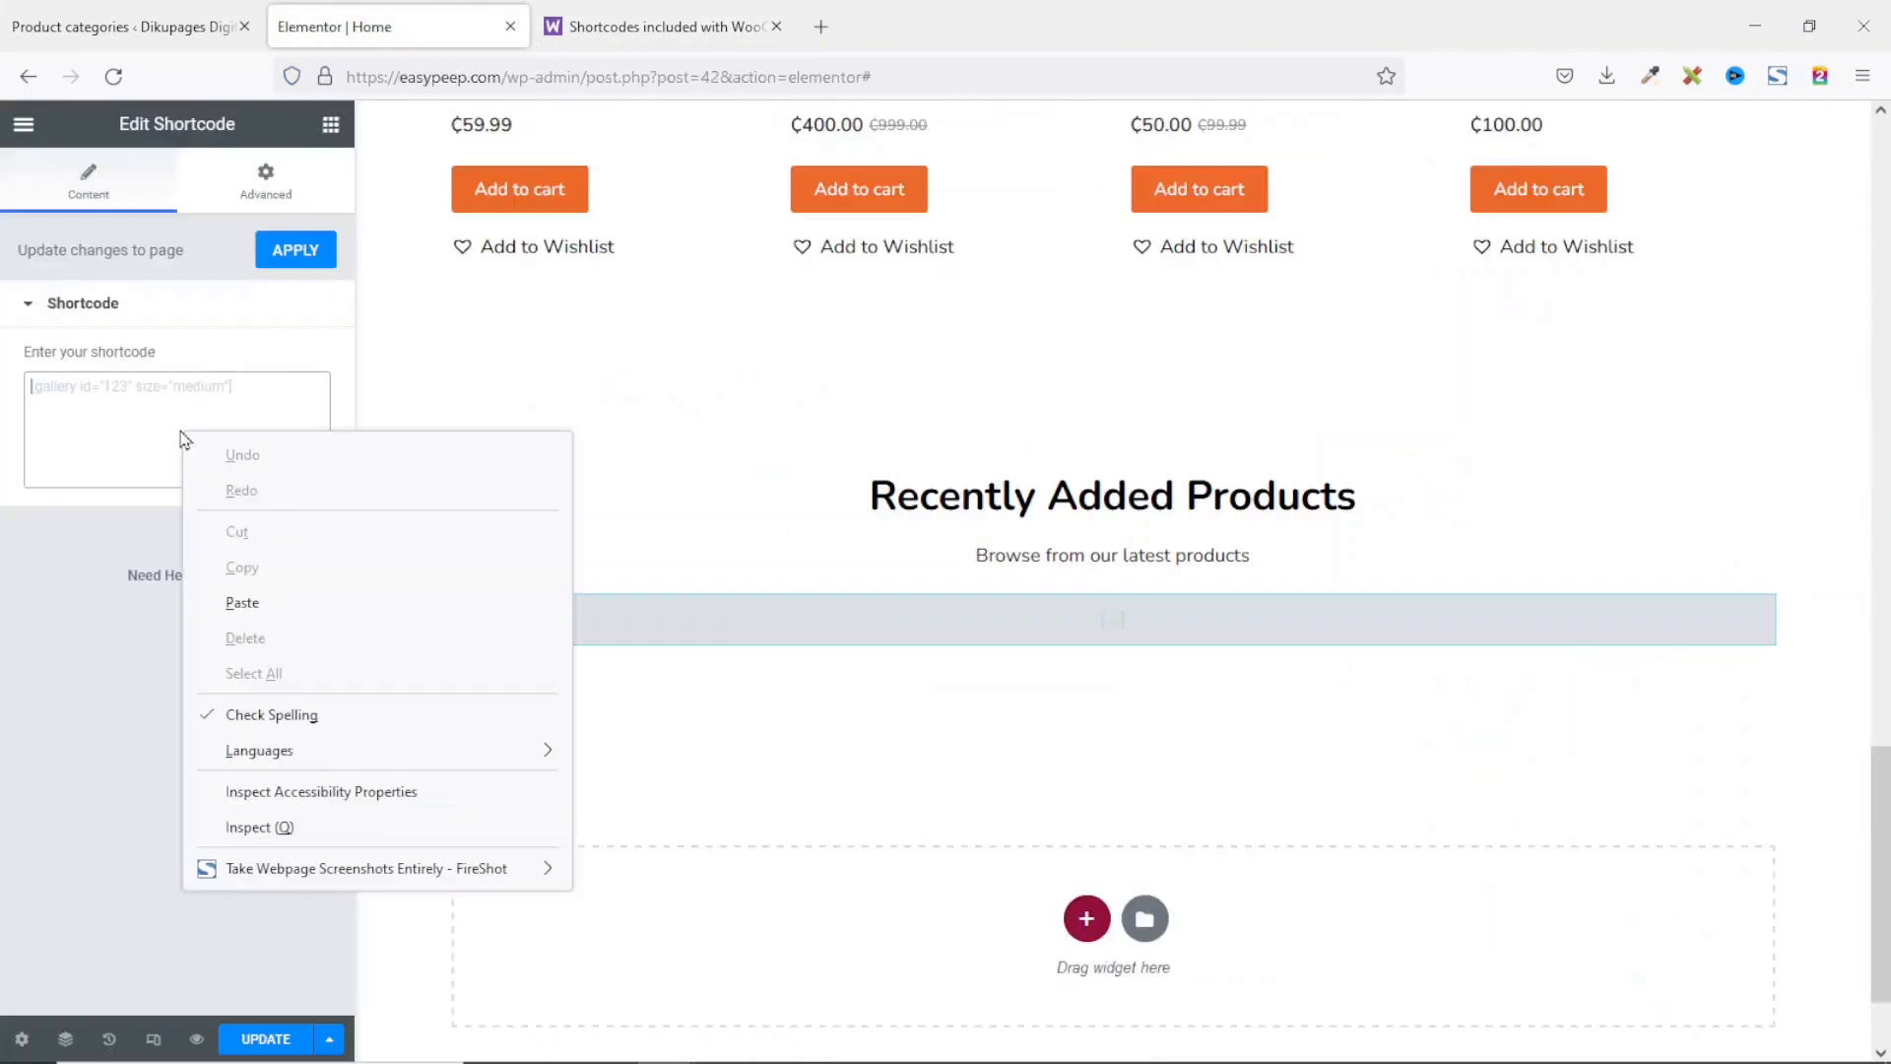
{"action": "left_click", "coordinate": [274, 602]}
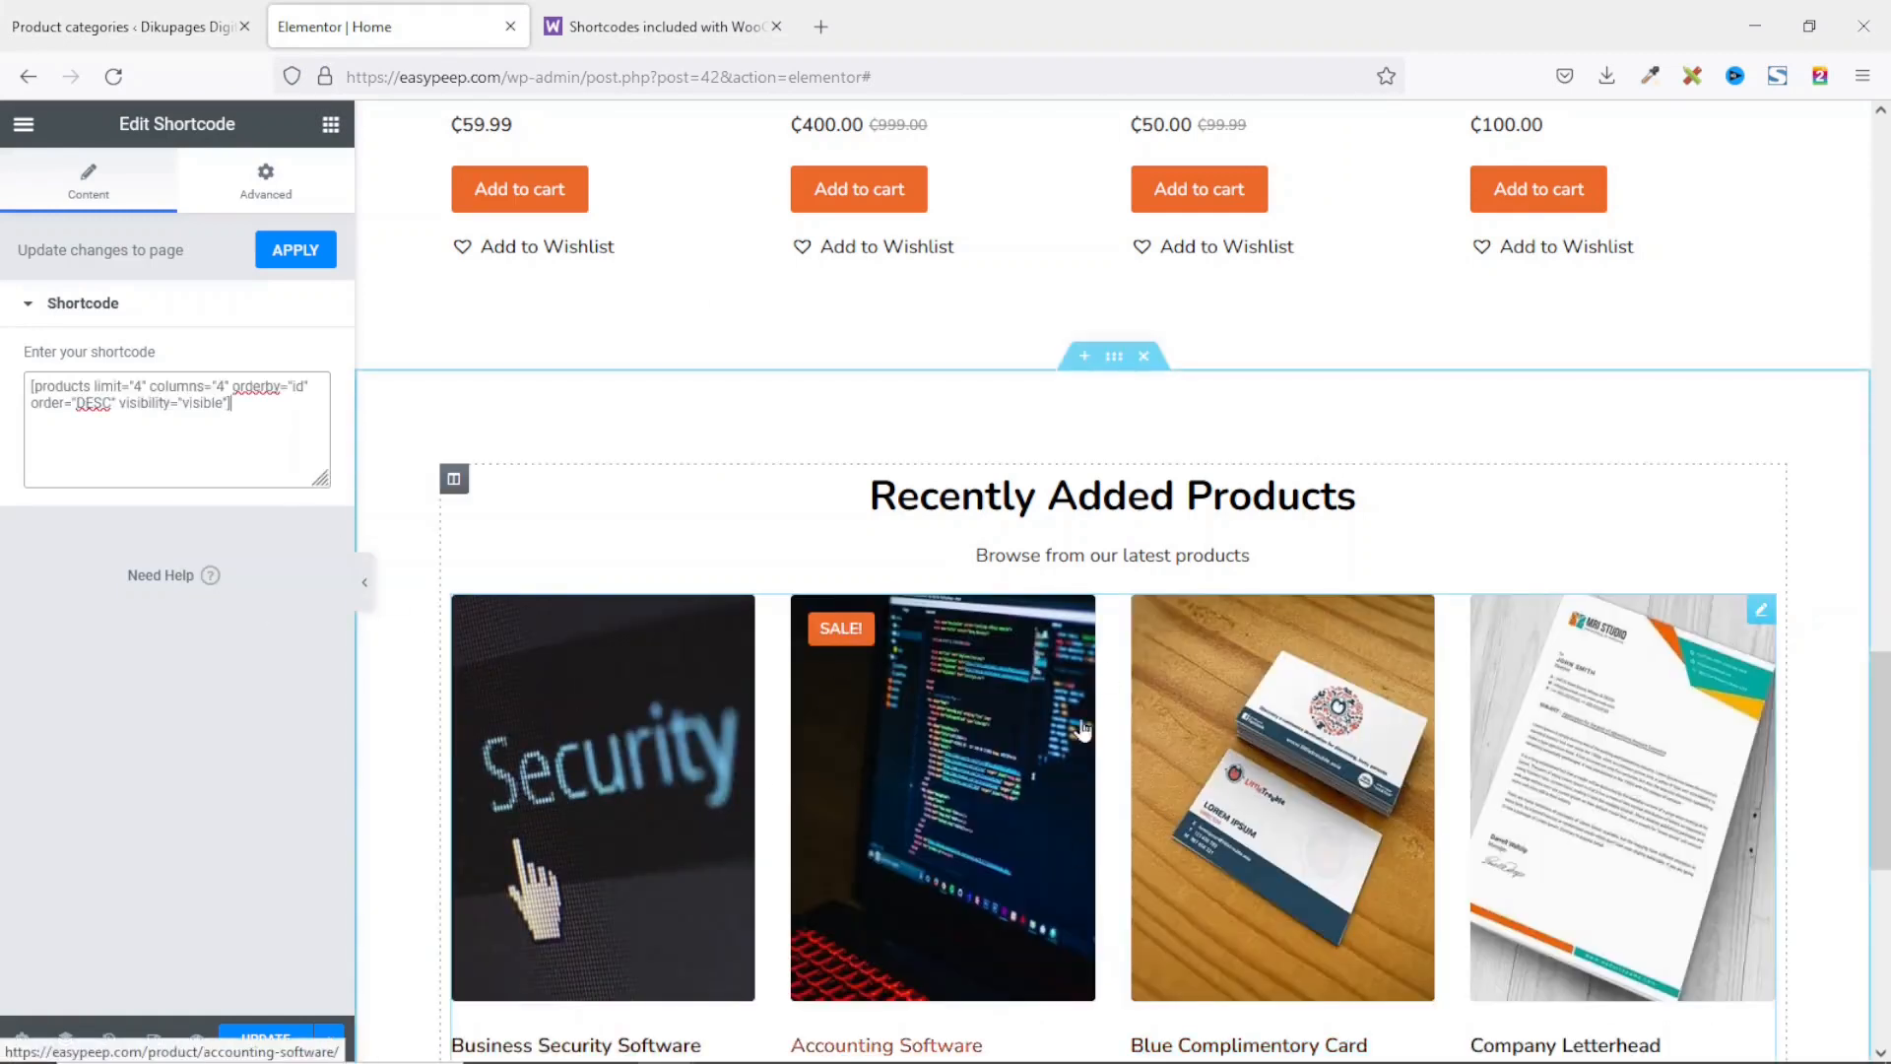
{"action": "scroll", "coordinate": [1119, 739], "scroll_direction": "down", "scroll_amount": 6}
{"action": "scroll", "coordinate": [1119, 741], "scroll_direction": "up", "scroll_amount": 5}
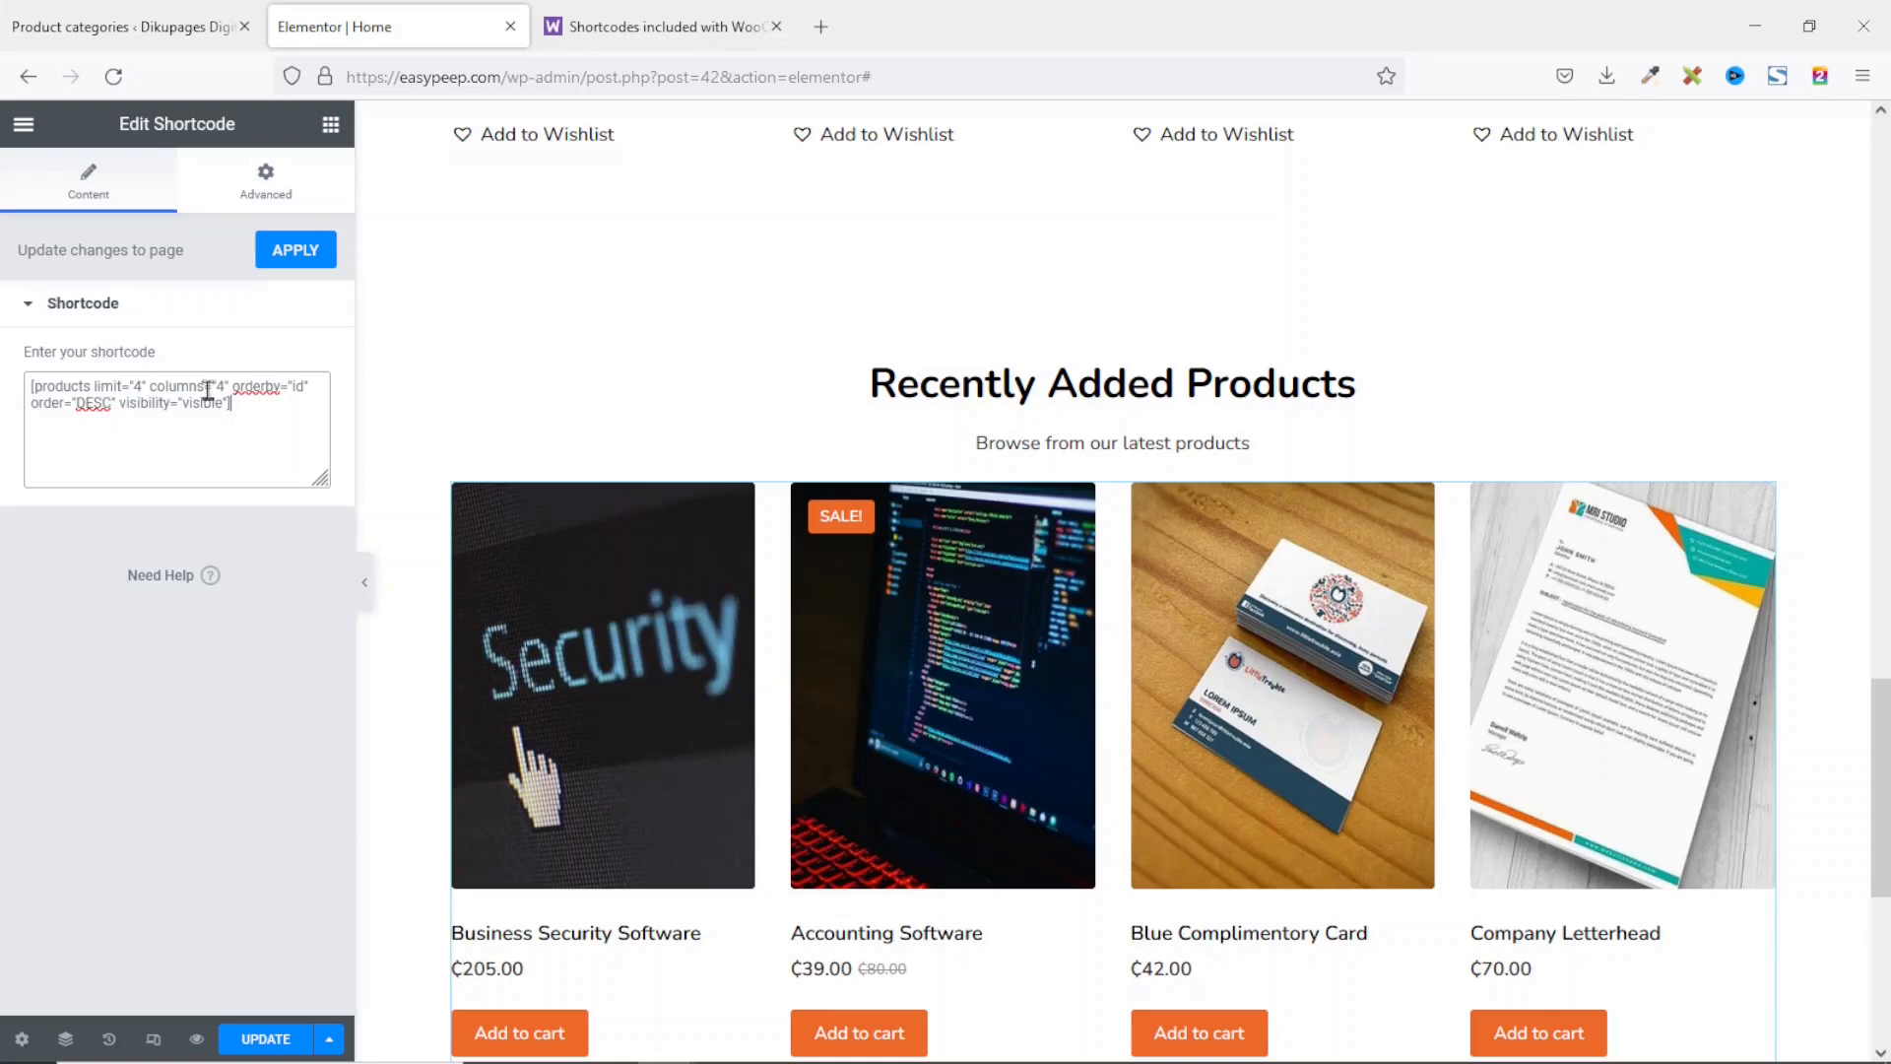
Step: Set the product limit in the Recently Added Products shortcode to 8 and review the product grid
{"action": "left_click", "coordinate": [150, 386]}
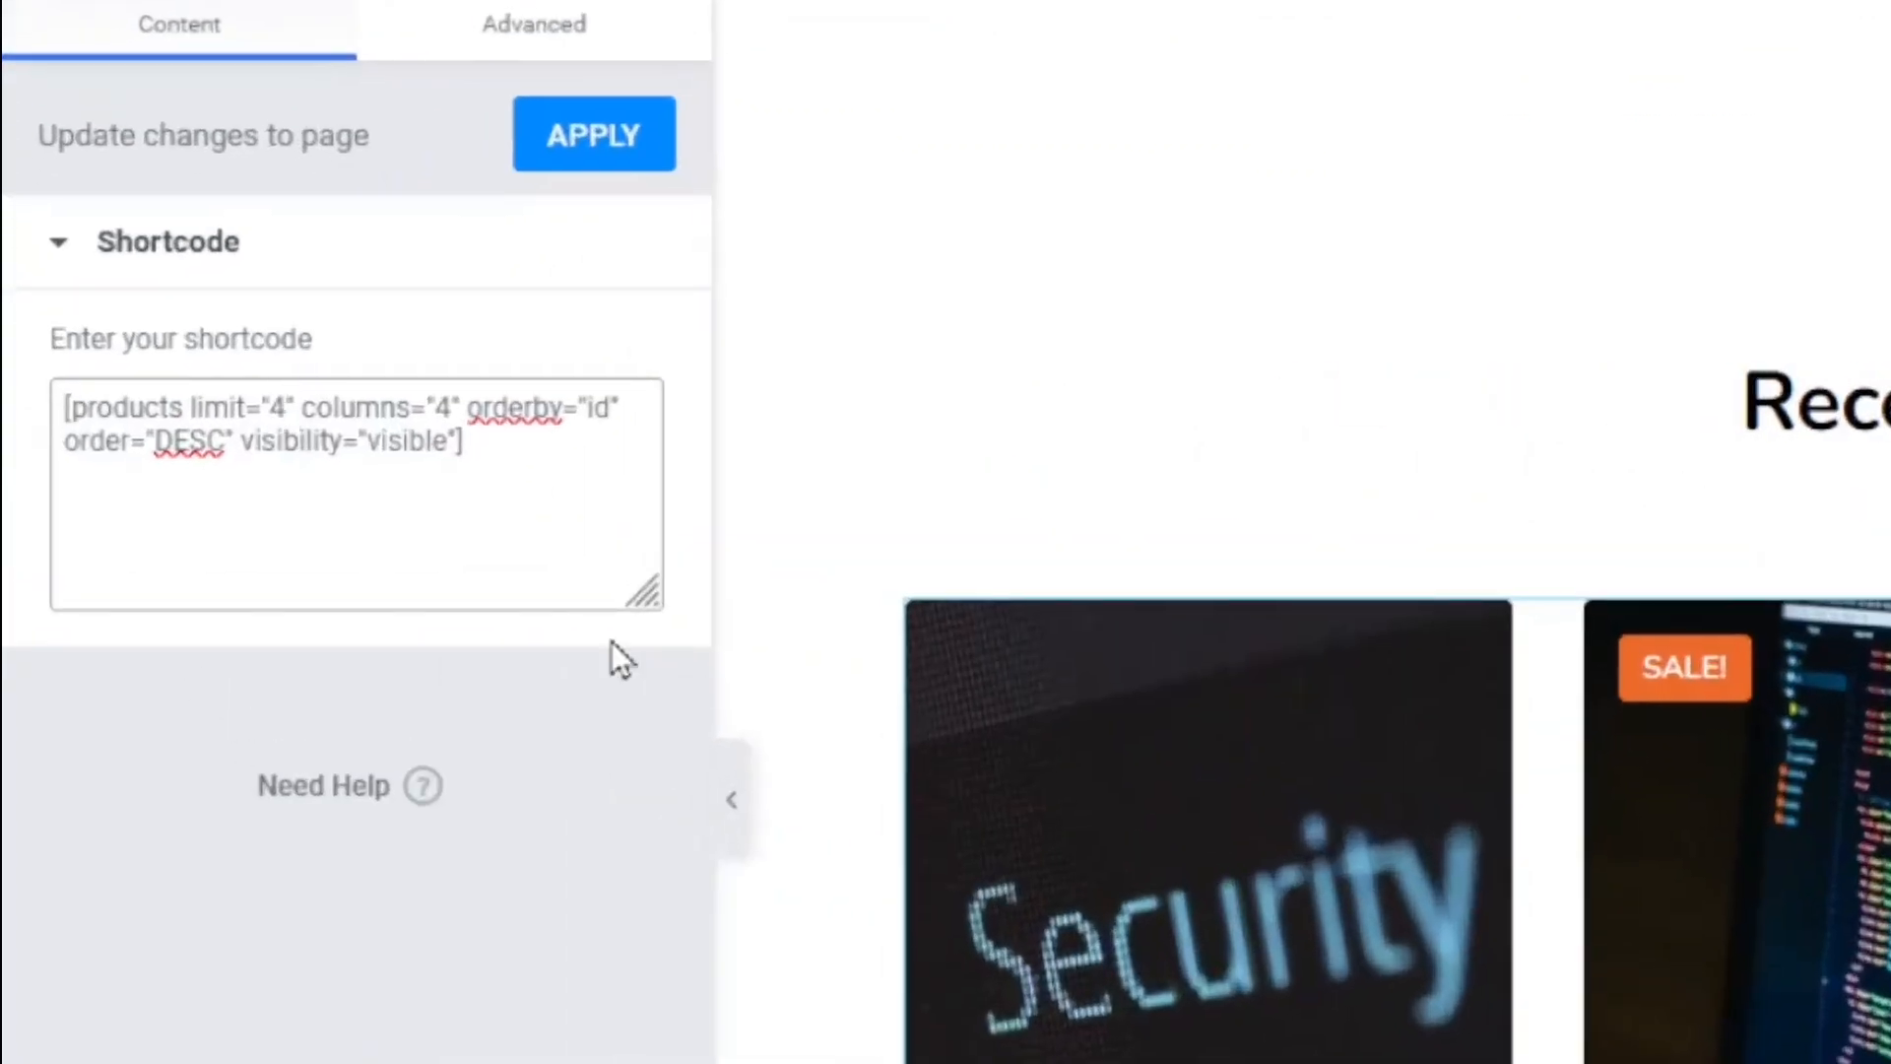
{"action": "key", "text": "BackSpace"}
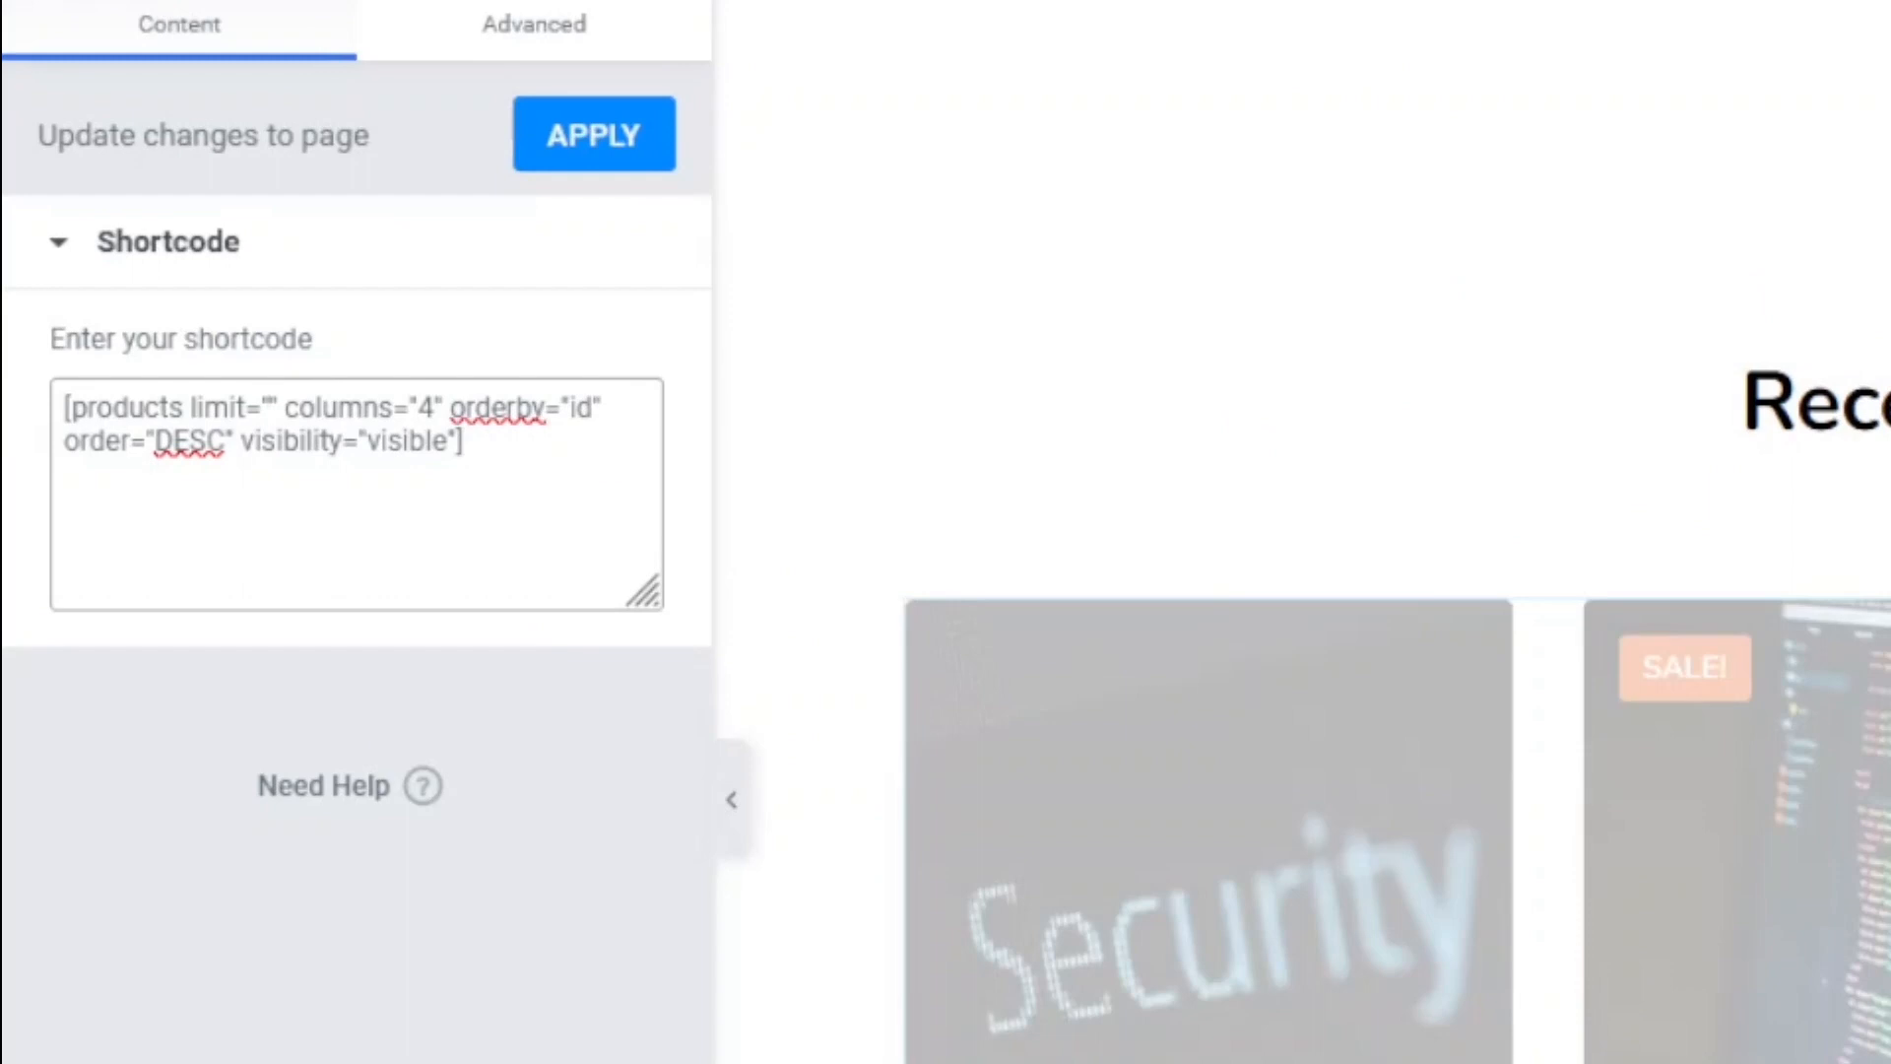
{"action": "type", "text": "8"}
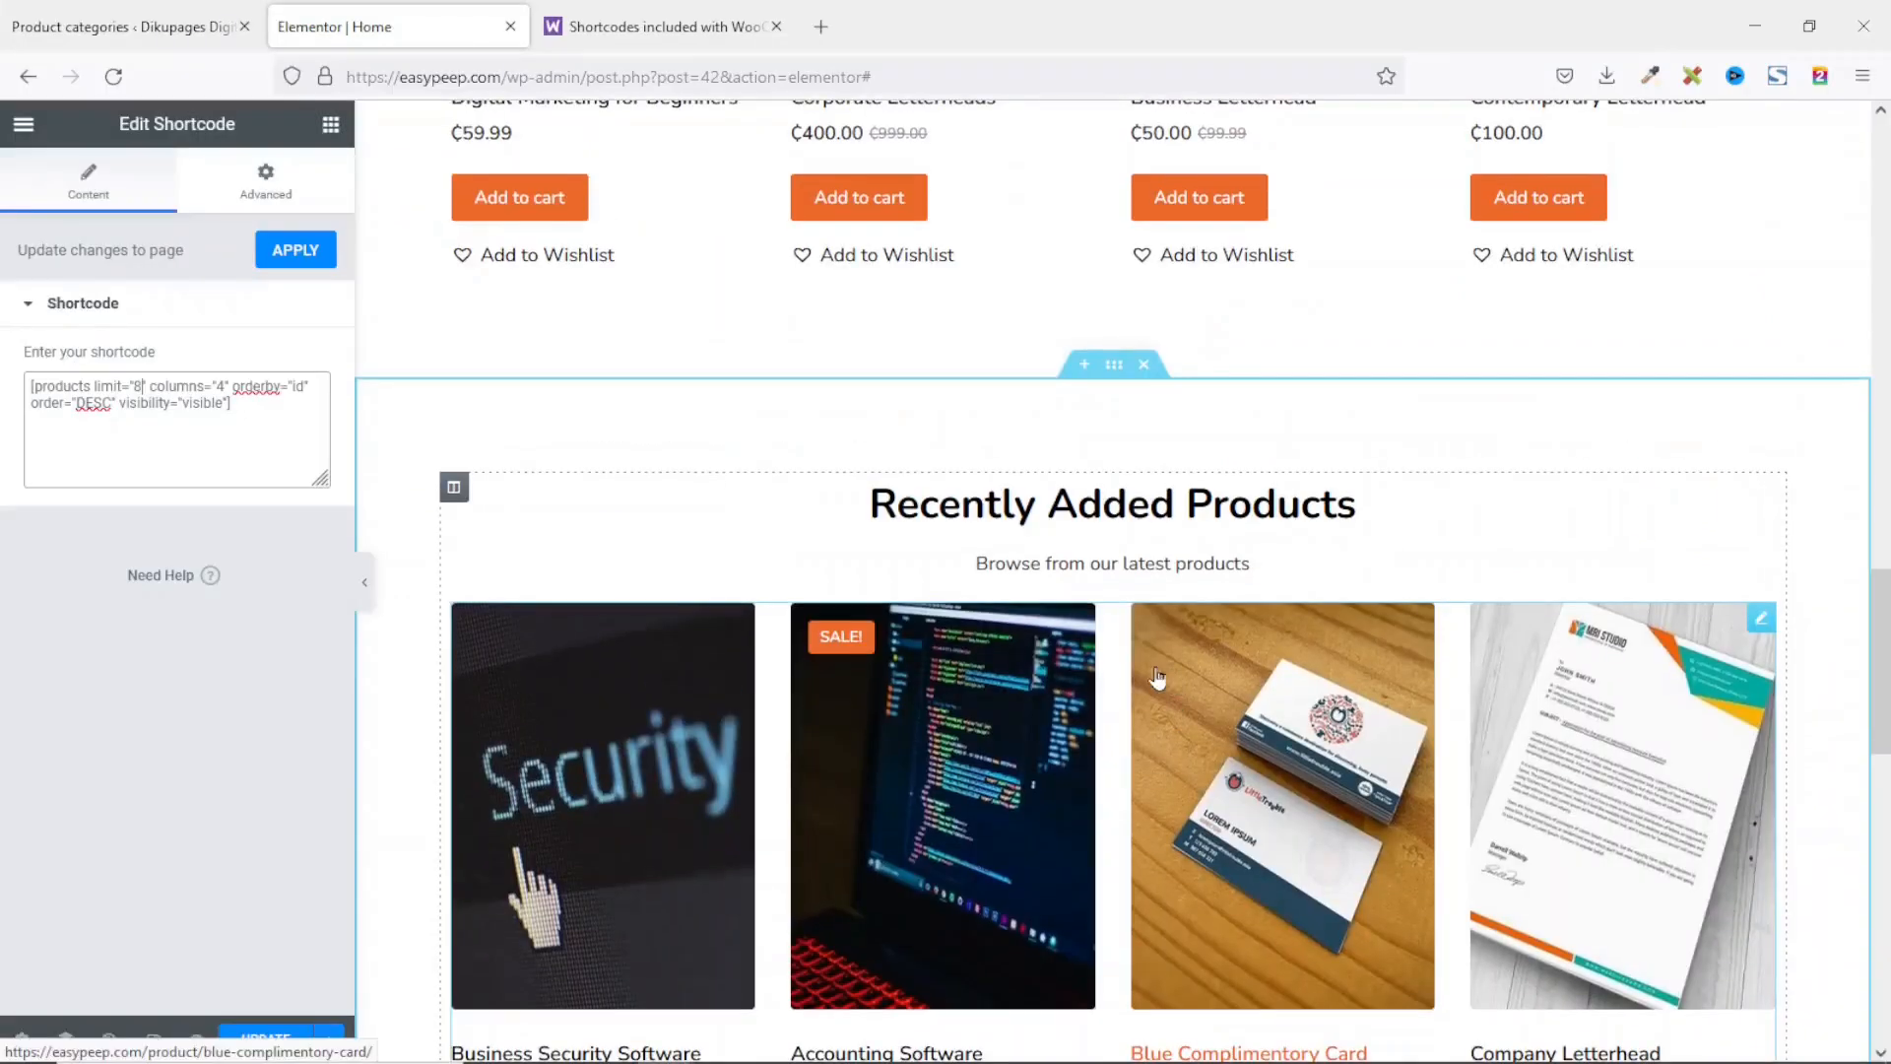
{"action": "scroll", "coordinate": [1084, 595], "scroll_direction": "down", "scroll_amount": 5}
{"action": "scroll", "coordinate": [1084, 595], "scroll_direction": "down", "scroll_amount": 4}
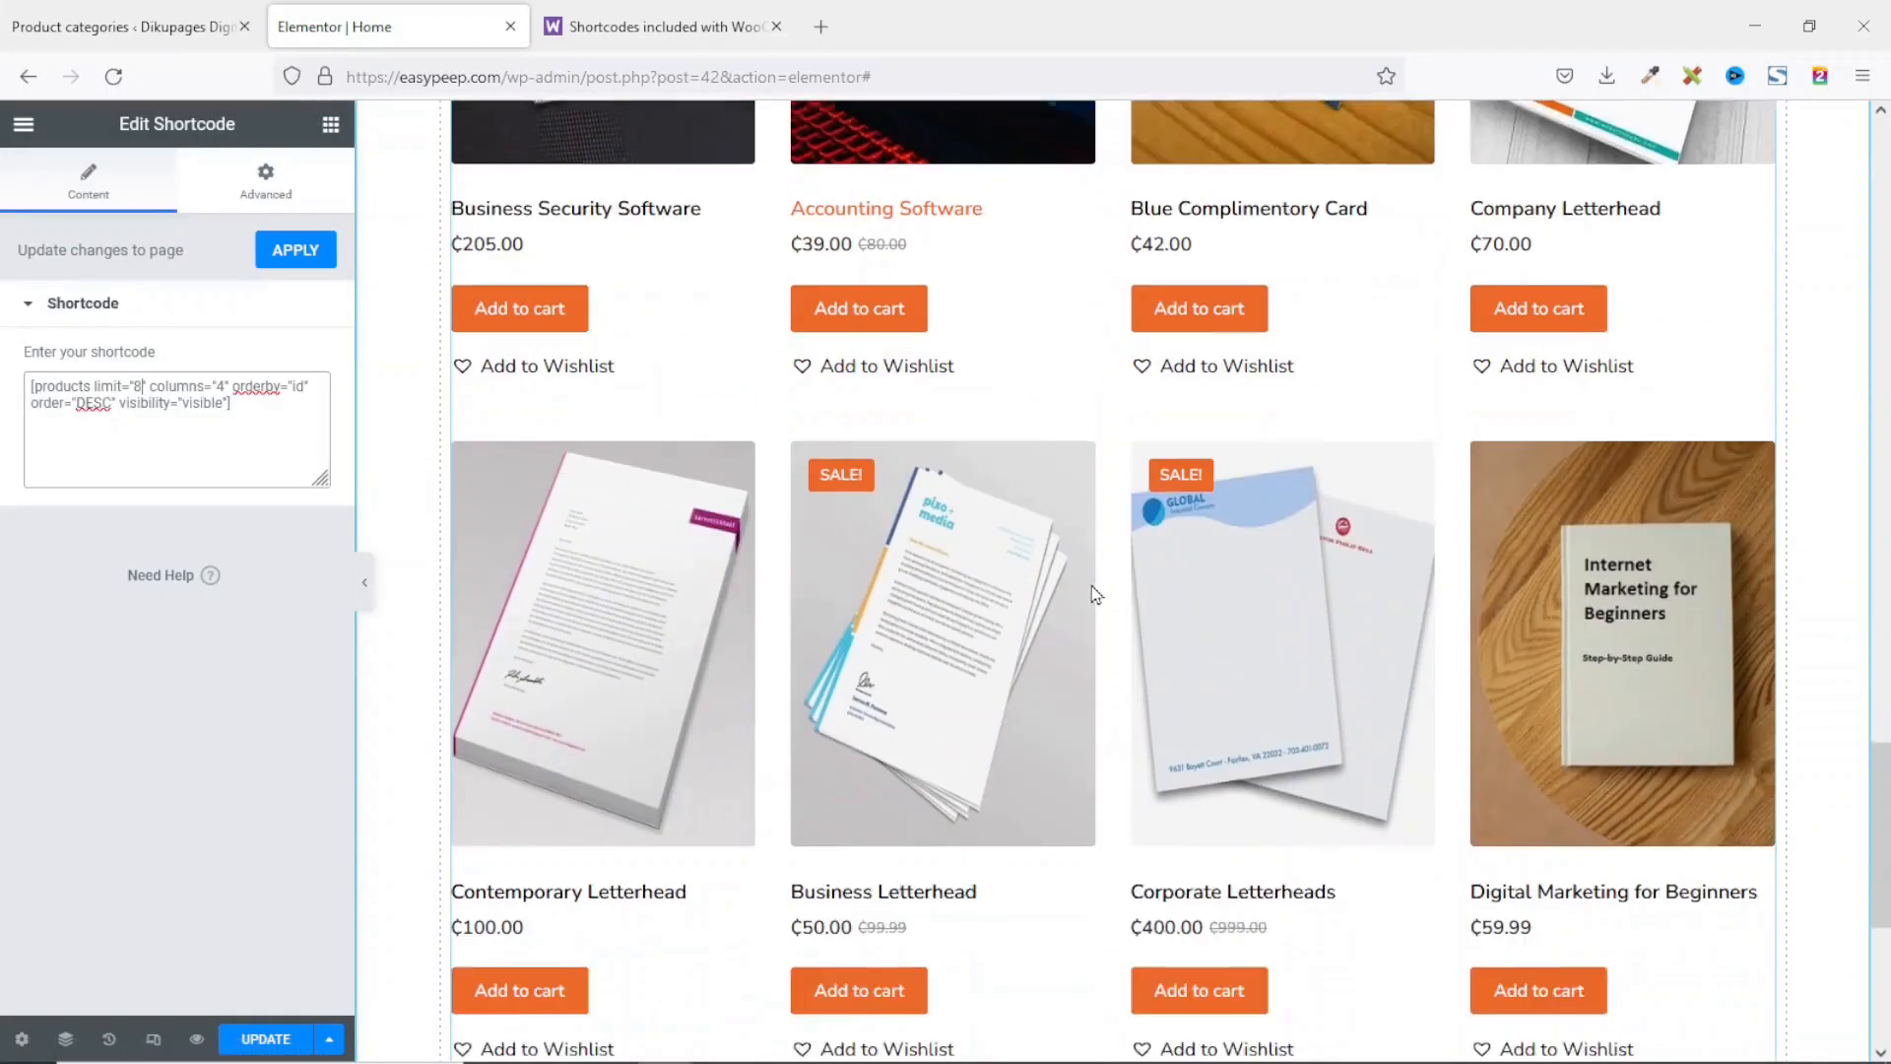
{"action": "scroll", "coordinate": [1092, 595], "scroll_direction": "up", "scroll_amount": 3}
{"action": "scroll", "coordinate": [1093, 594], "scroll_direction": "up", "scroll_amount": 5}
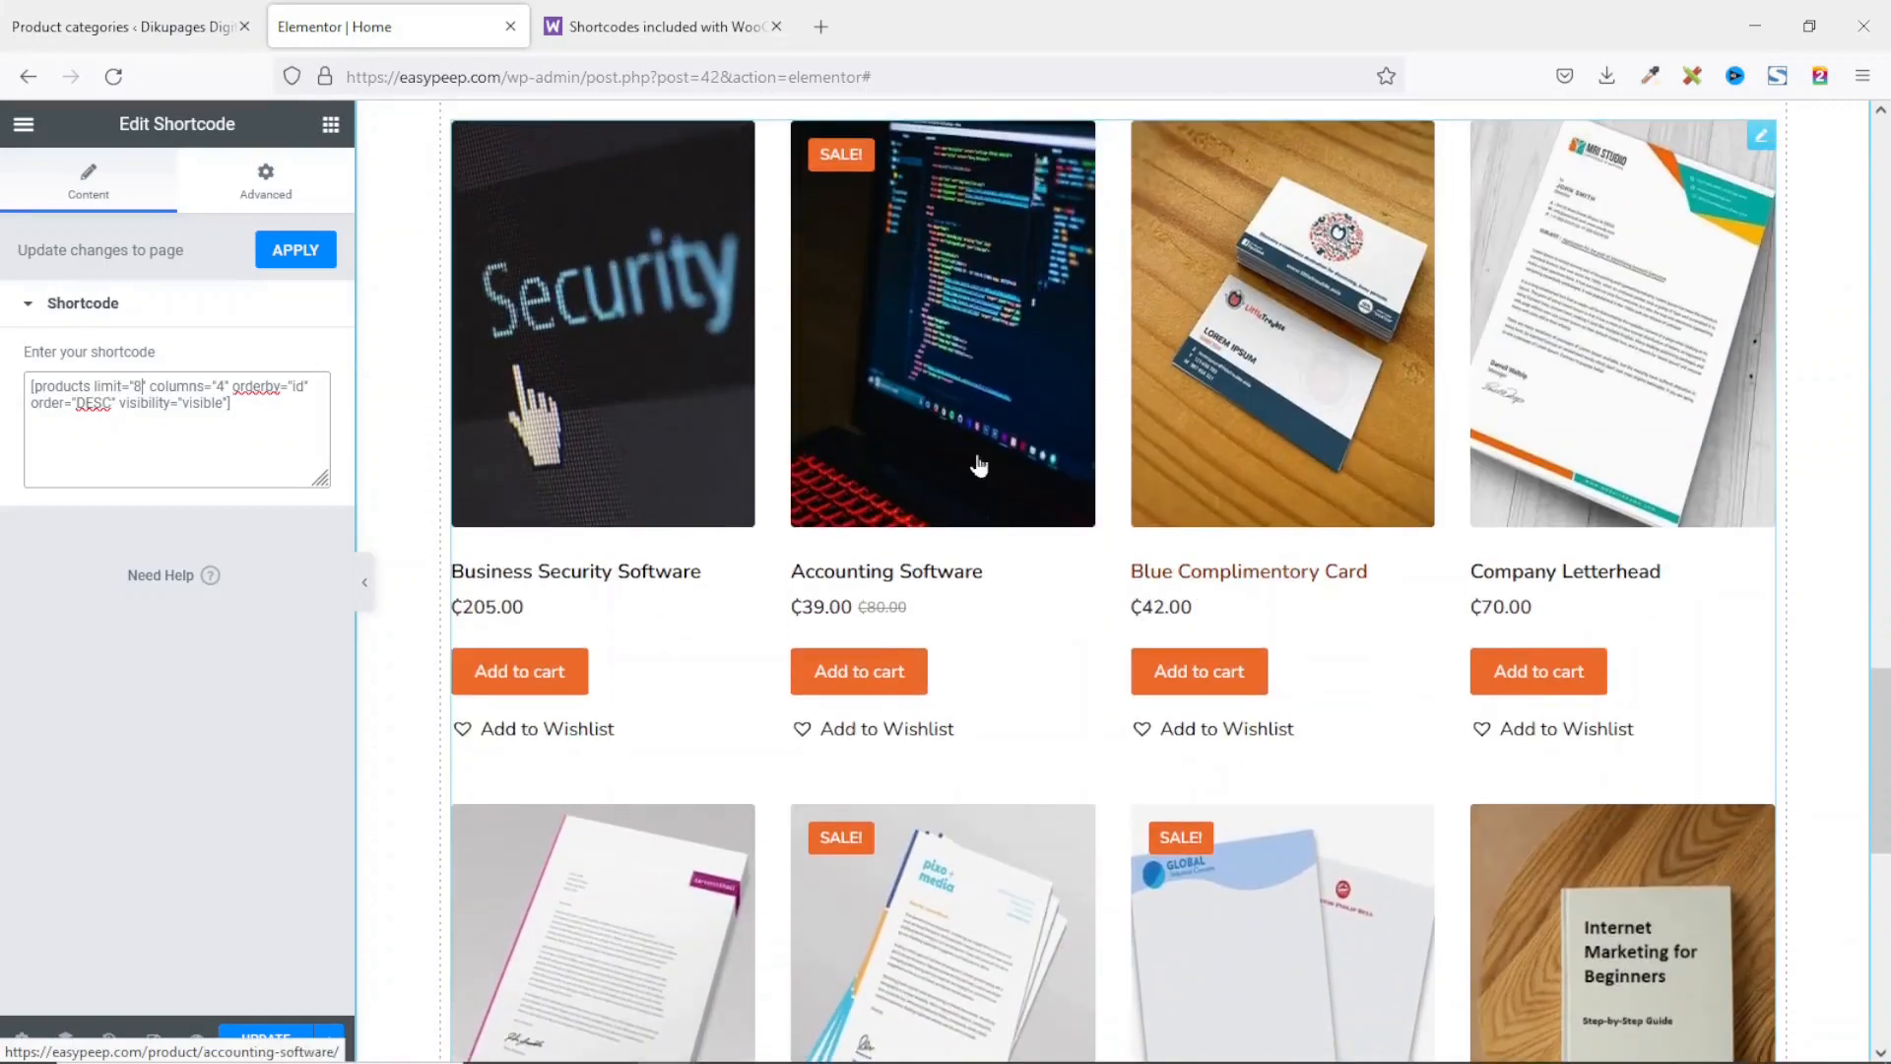
{"action": "scroll", "coordinate": [714, 478], "scroll_direction": "down", "scroll_amount": 7}
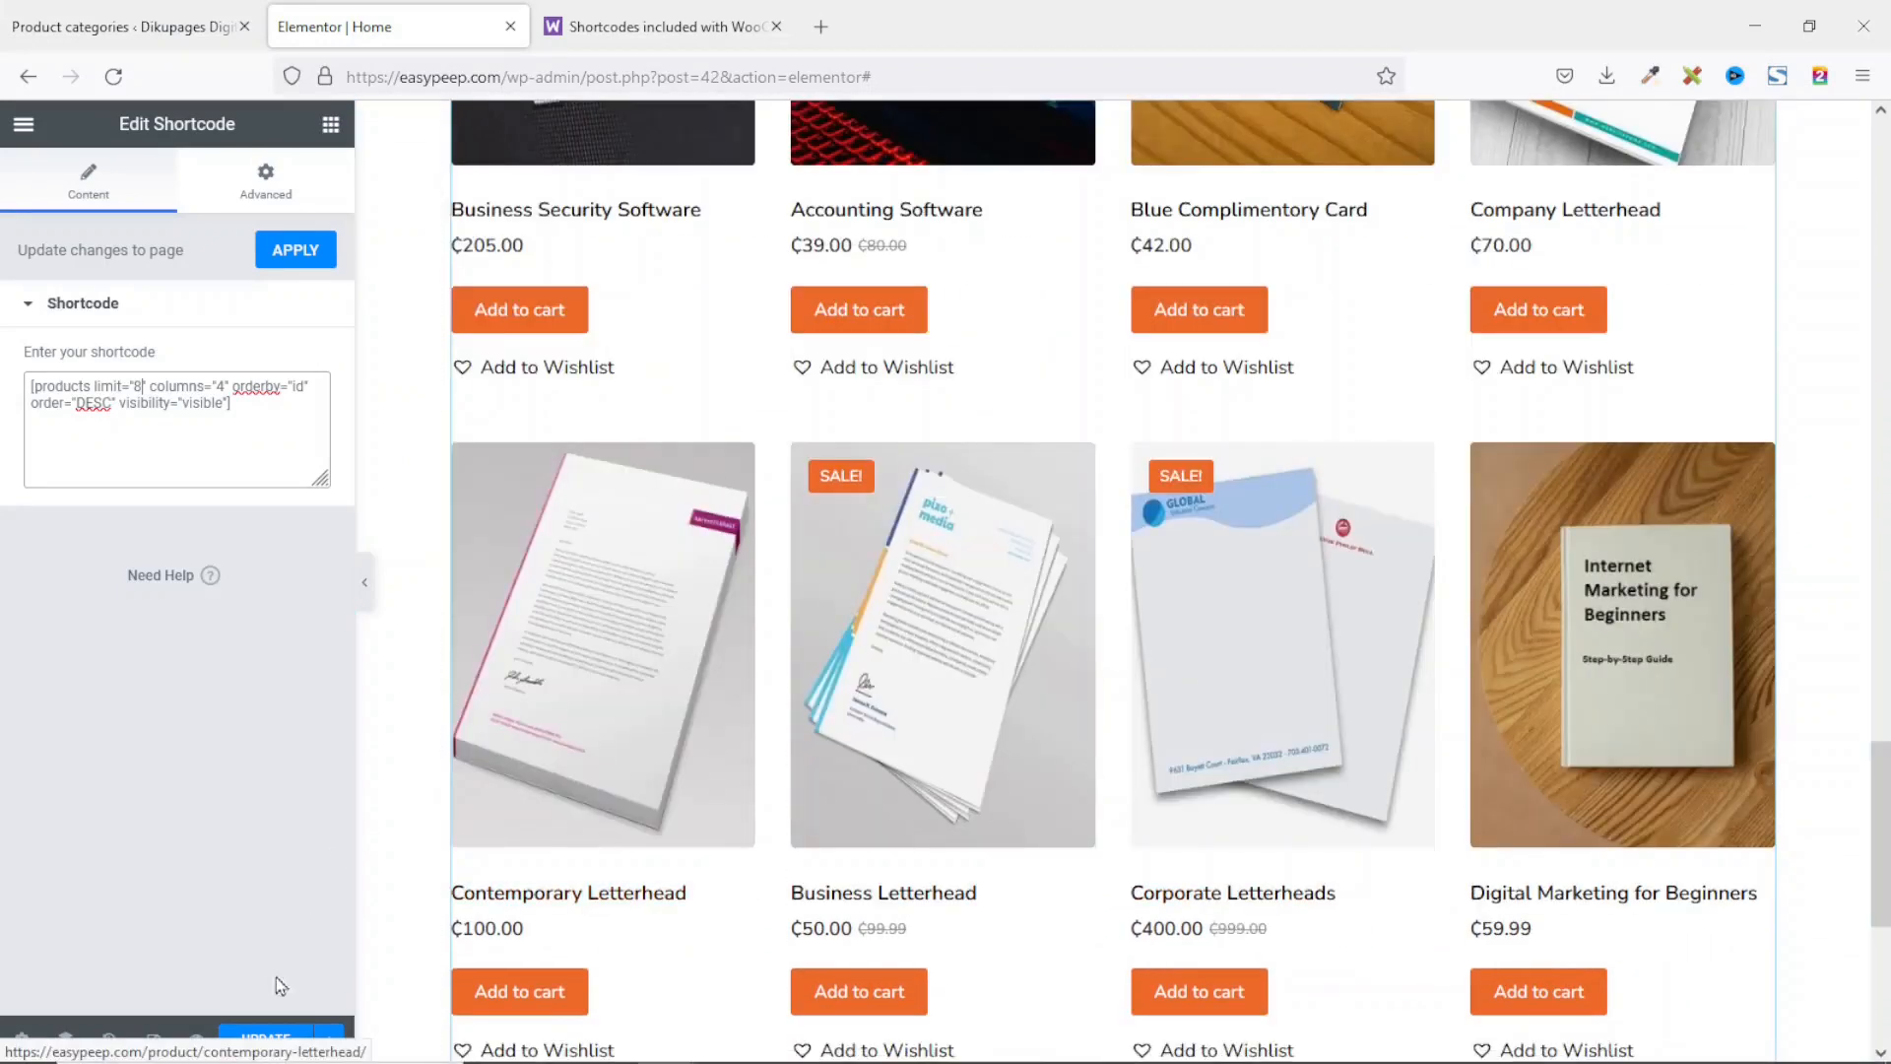
Step: Save the home page, preview its Best Selling and Recently Added Products sections in the browser, and return to the Elementor editor
{"action": "left_click", "coordinate": [249, 1034]}
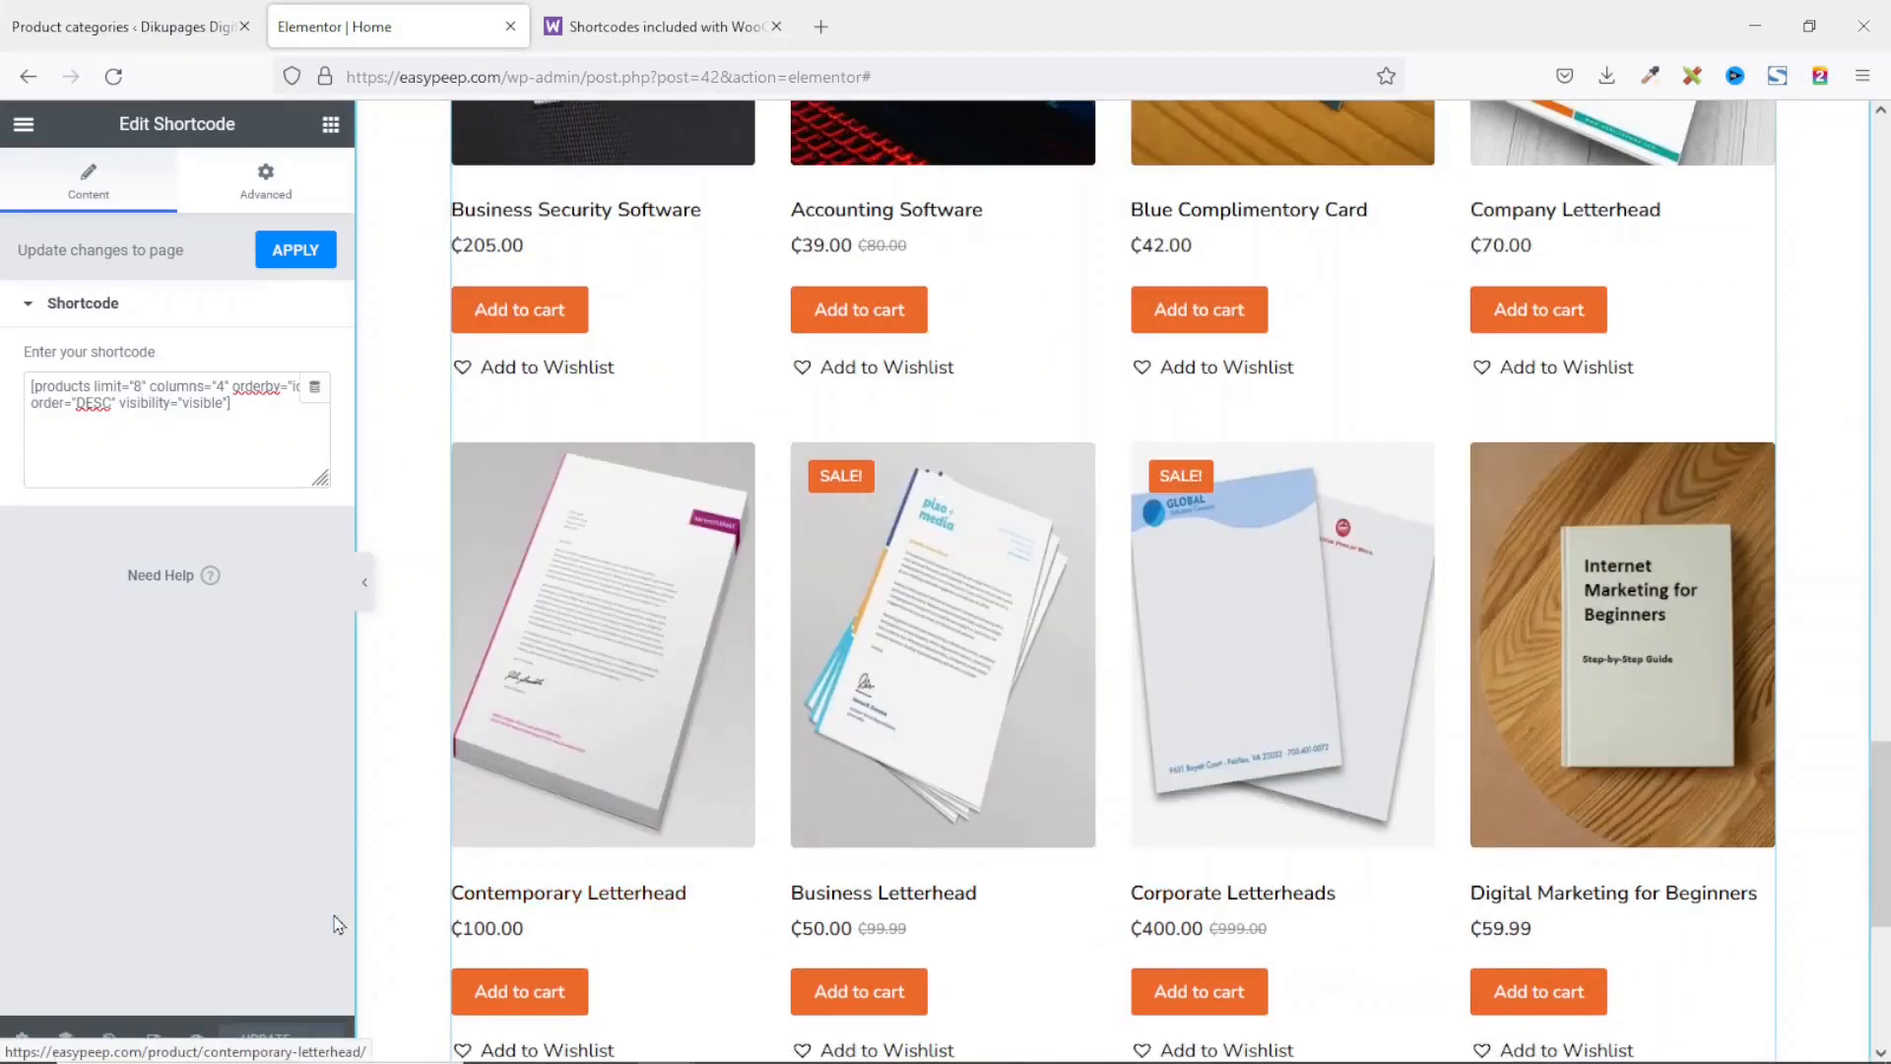
{"action": "left_click", "coordinate": [196, 1040]}
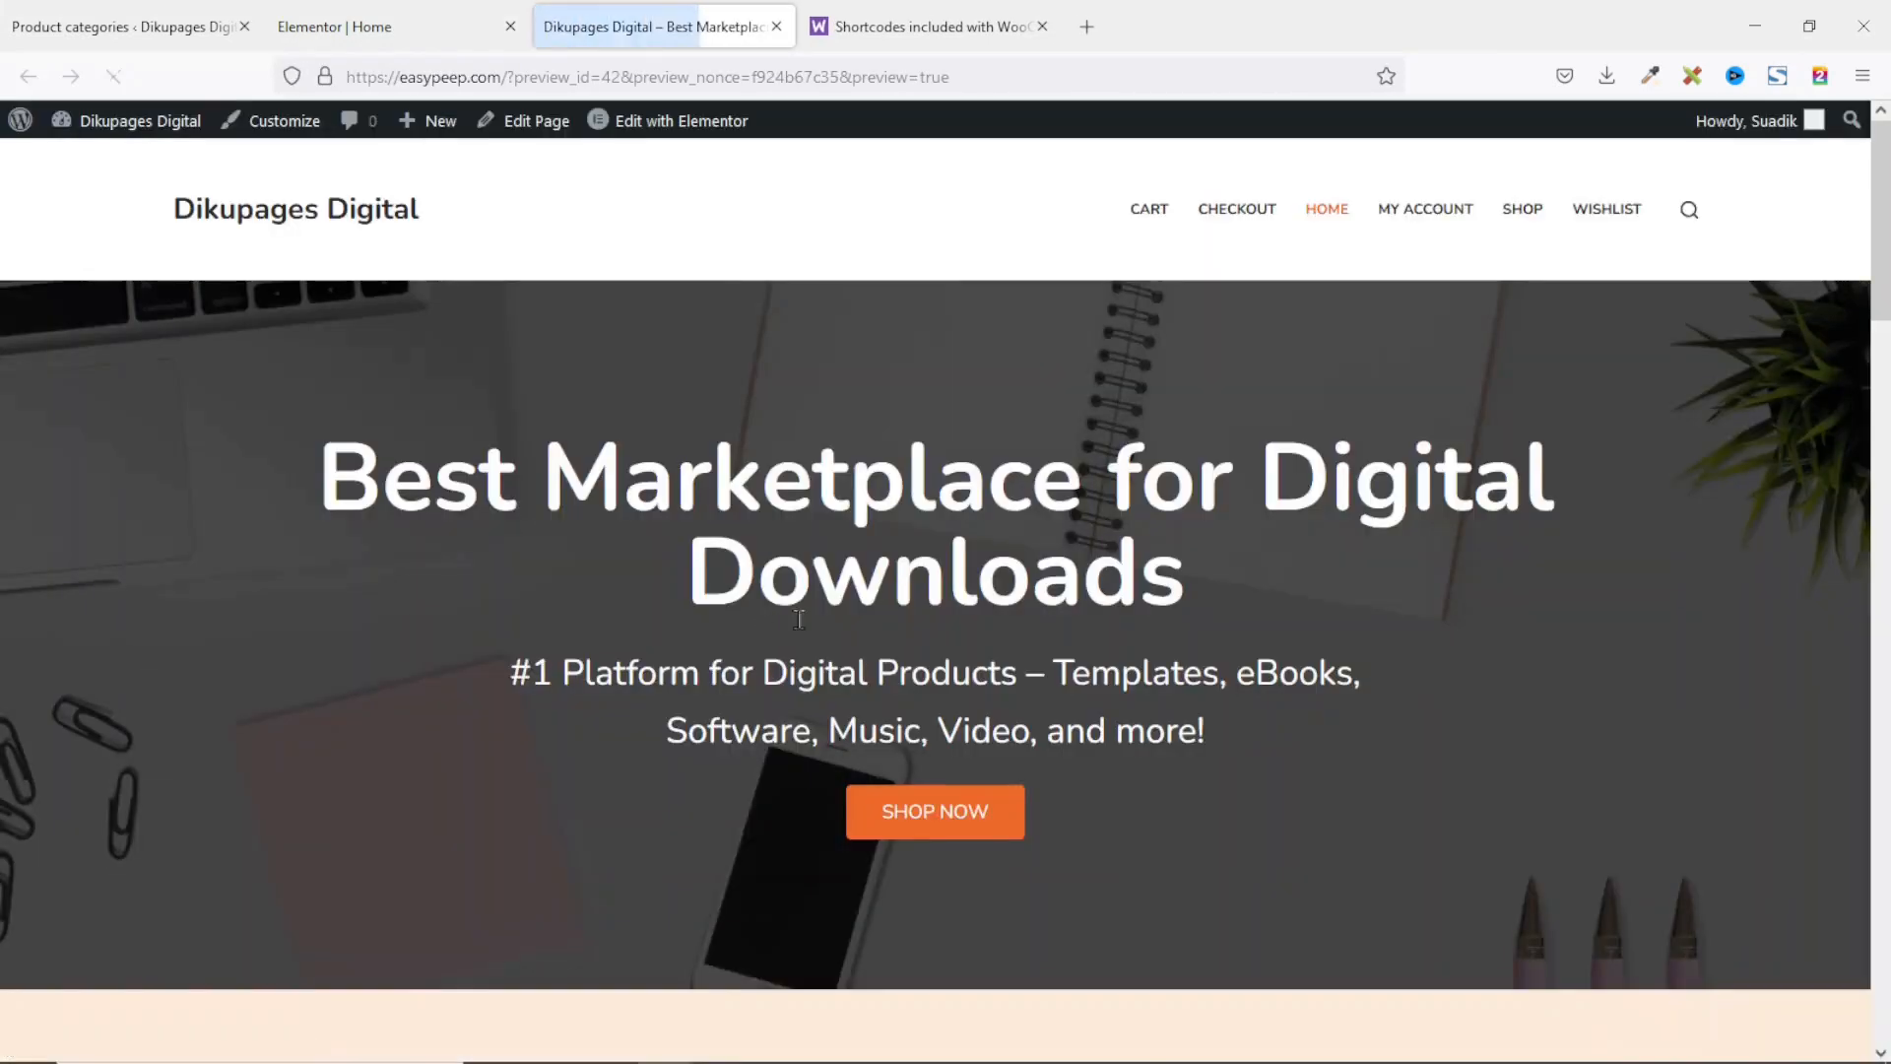
{"action": "scroll", "coordinate": [1281, 484], "scroll_direction": "down", "scroll_amount": 10}
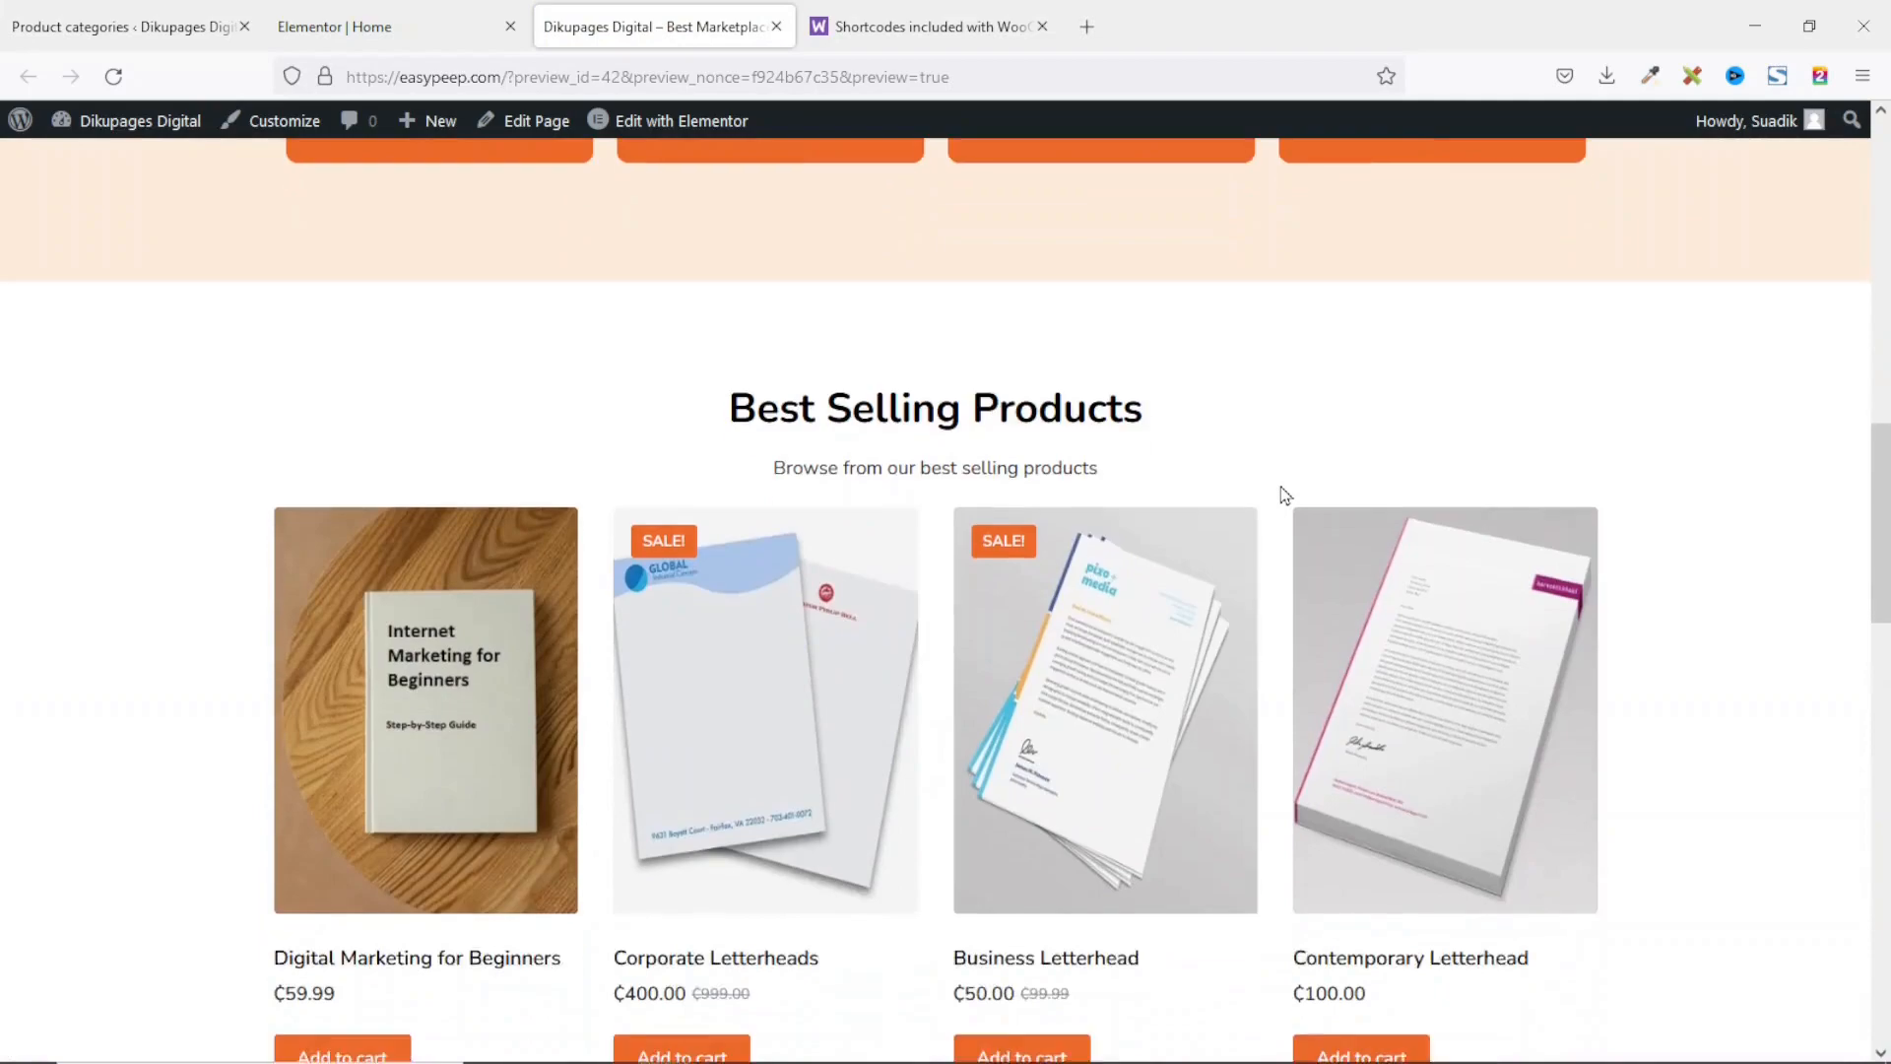
{"action": "scroll", "coordinate": [1286, 496], "scroll_direction": "down", "scroll_amount": 15}
{"action": "scroll", "coordinate": [1286, 500], "scroll_direction": "up", "scroll_amount": 6}
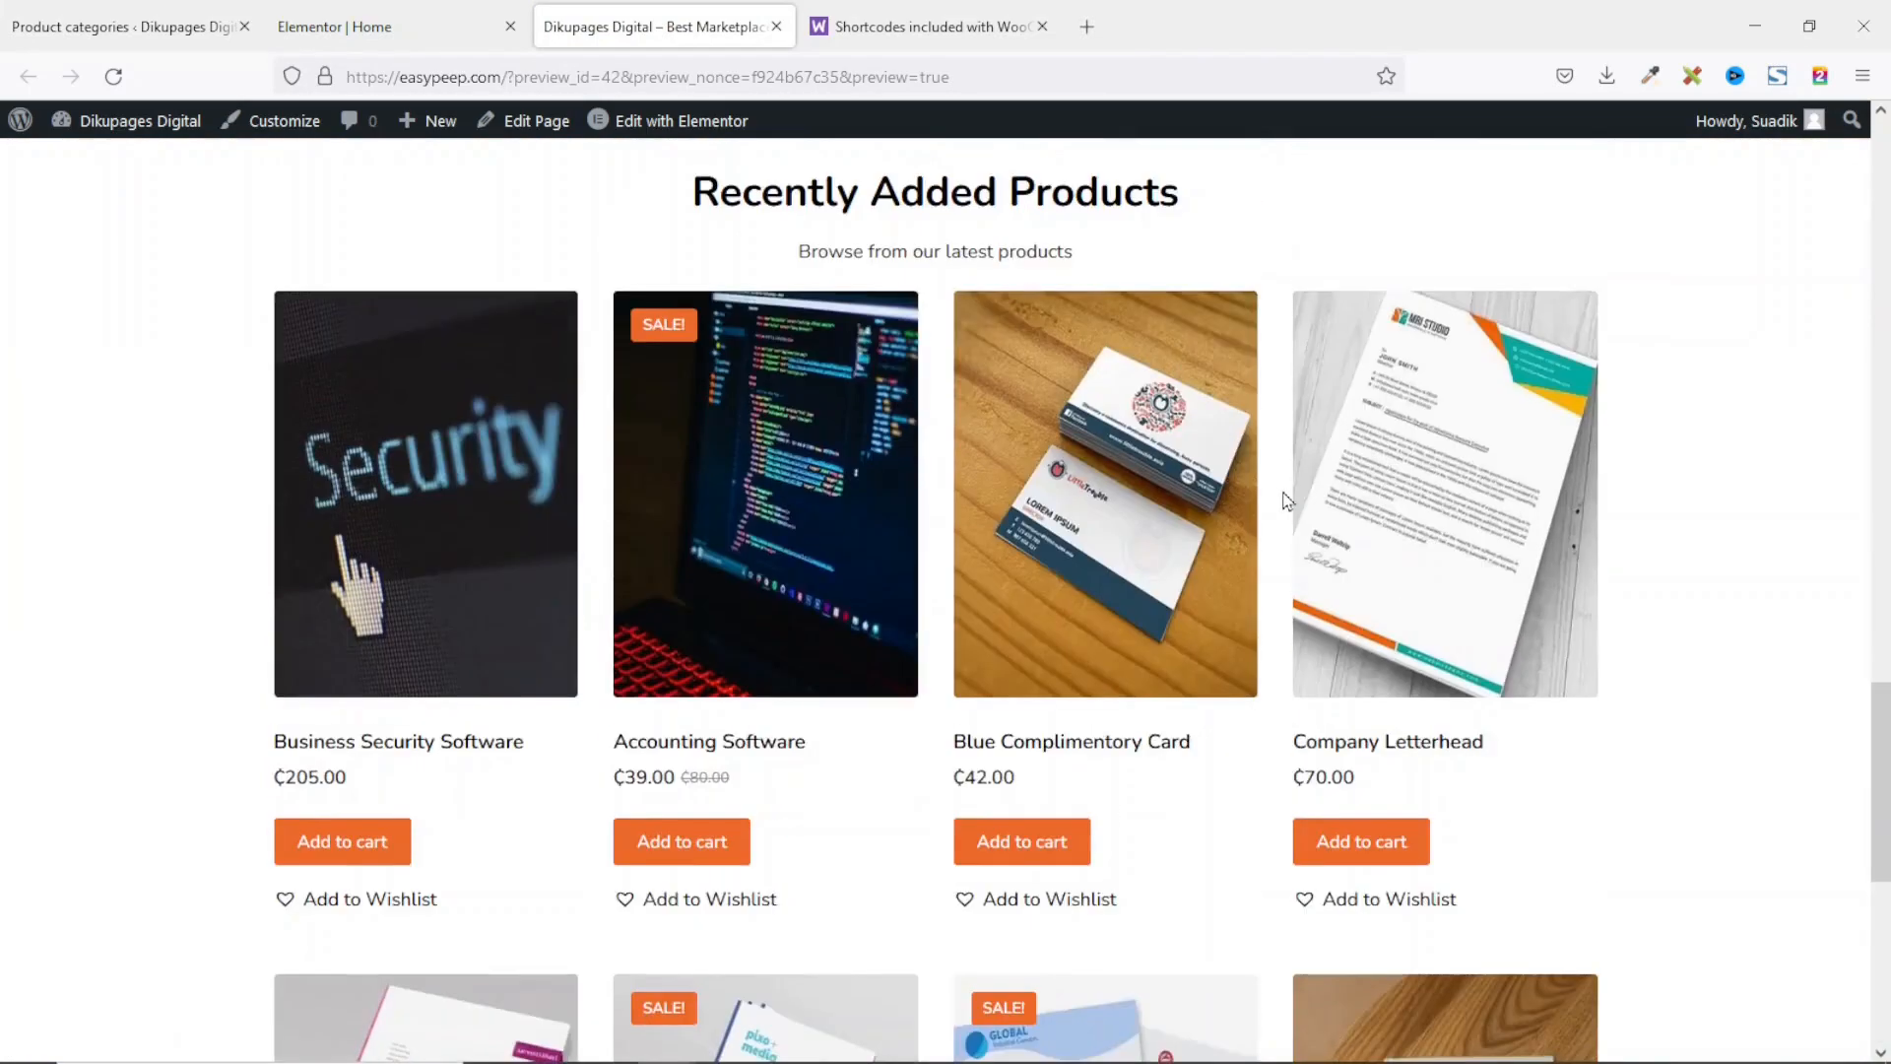
{"action": "scroll", "coordinate": [1285, 500], "scroll_direction": "up", "scroll_amount": 10}
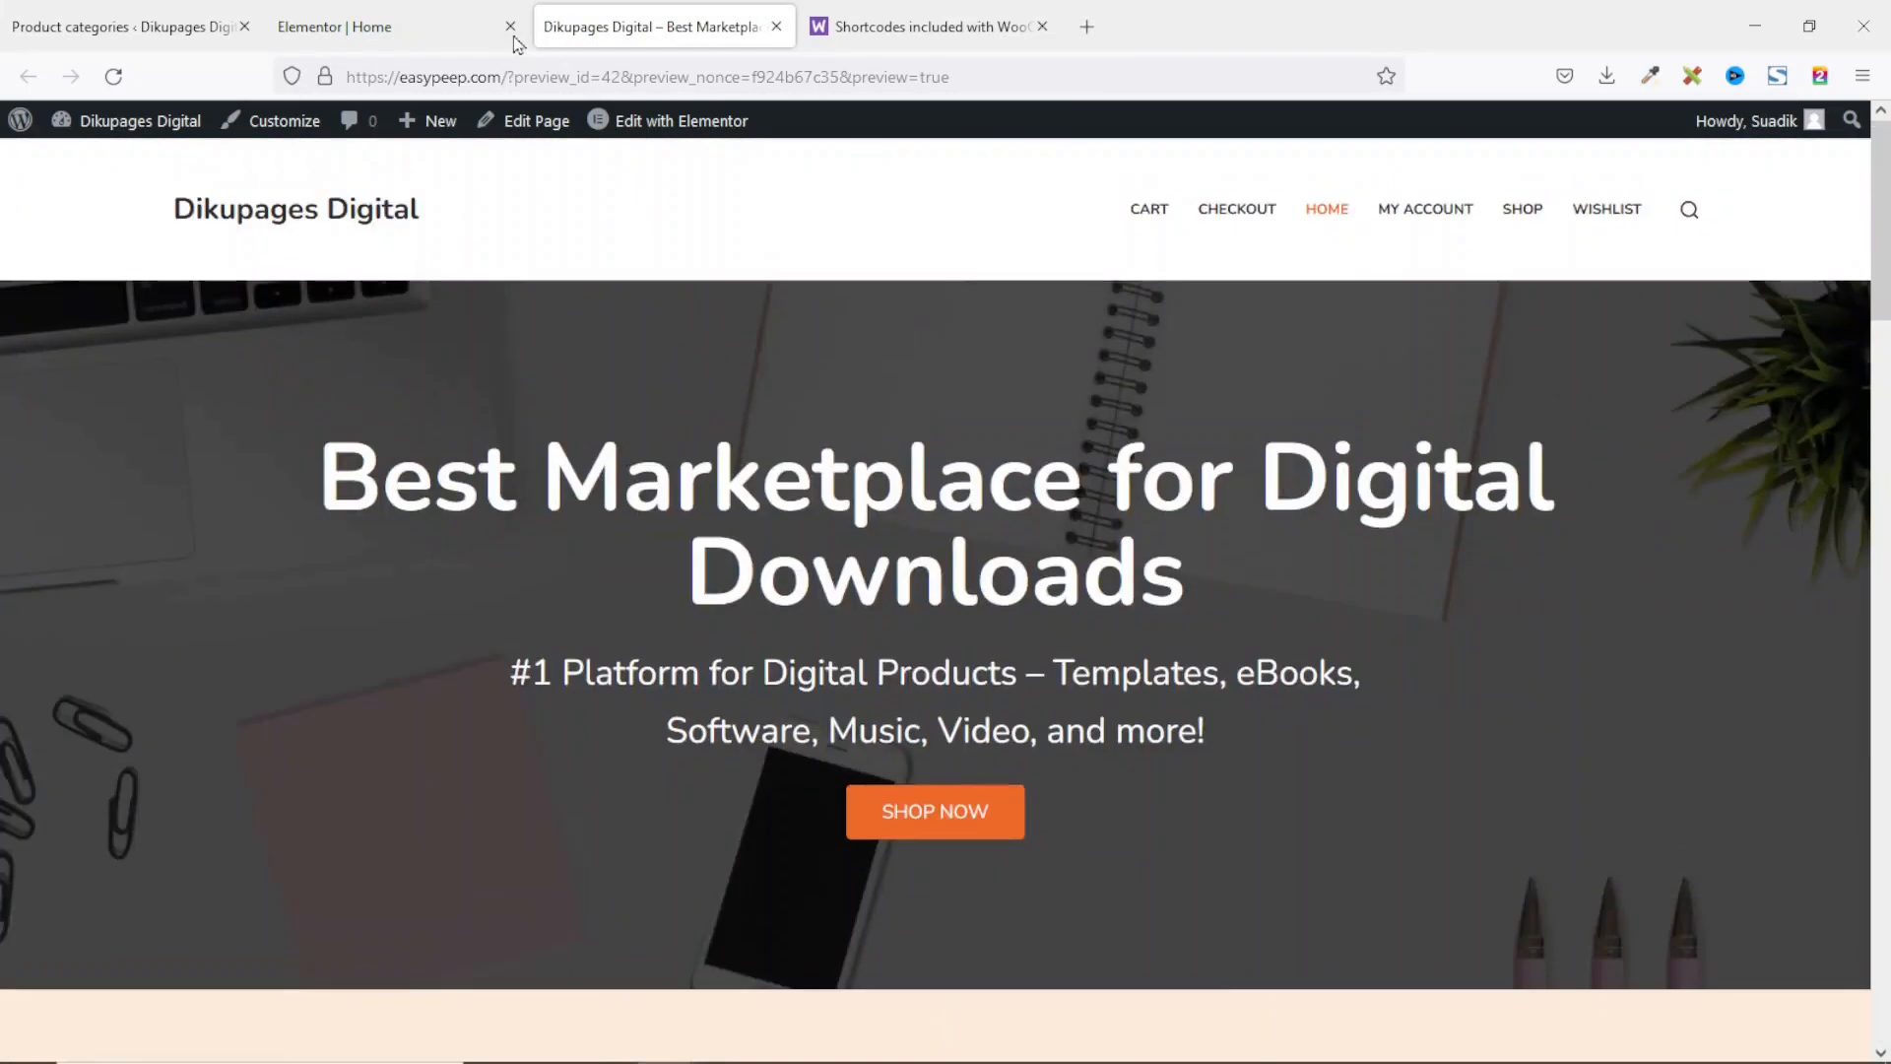
{"action": "left_click", "coordinate": [349, 28]}
{"action": "scroll", "coordinate": [1039, 657], "scroll_direction": "down", "scroll_amount": 5}
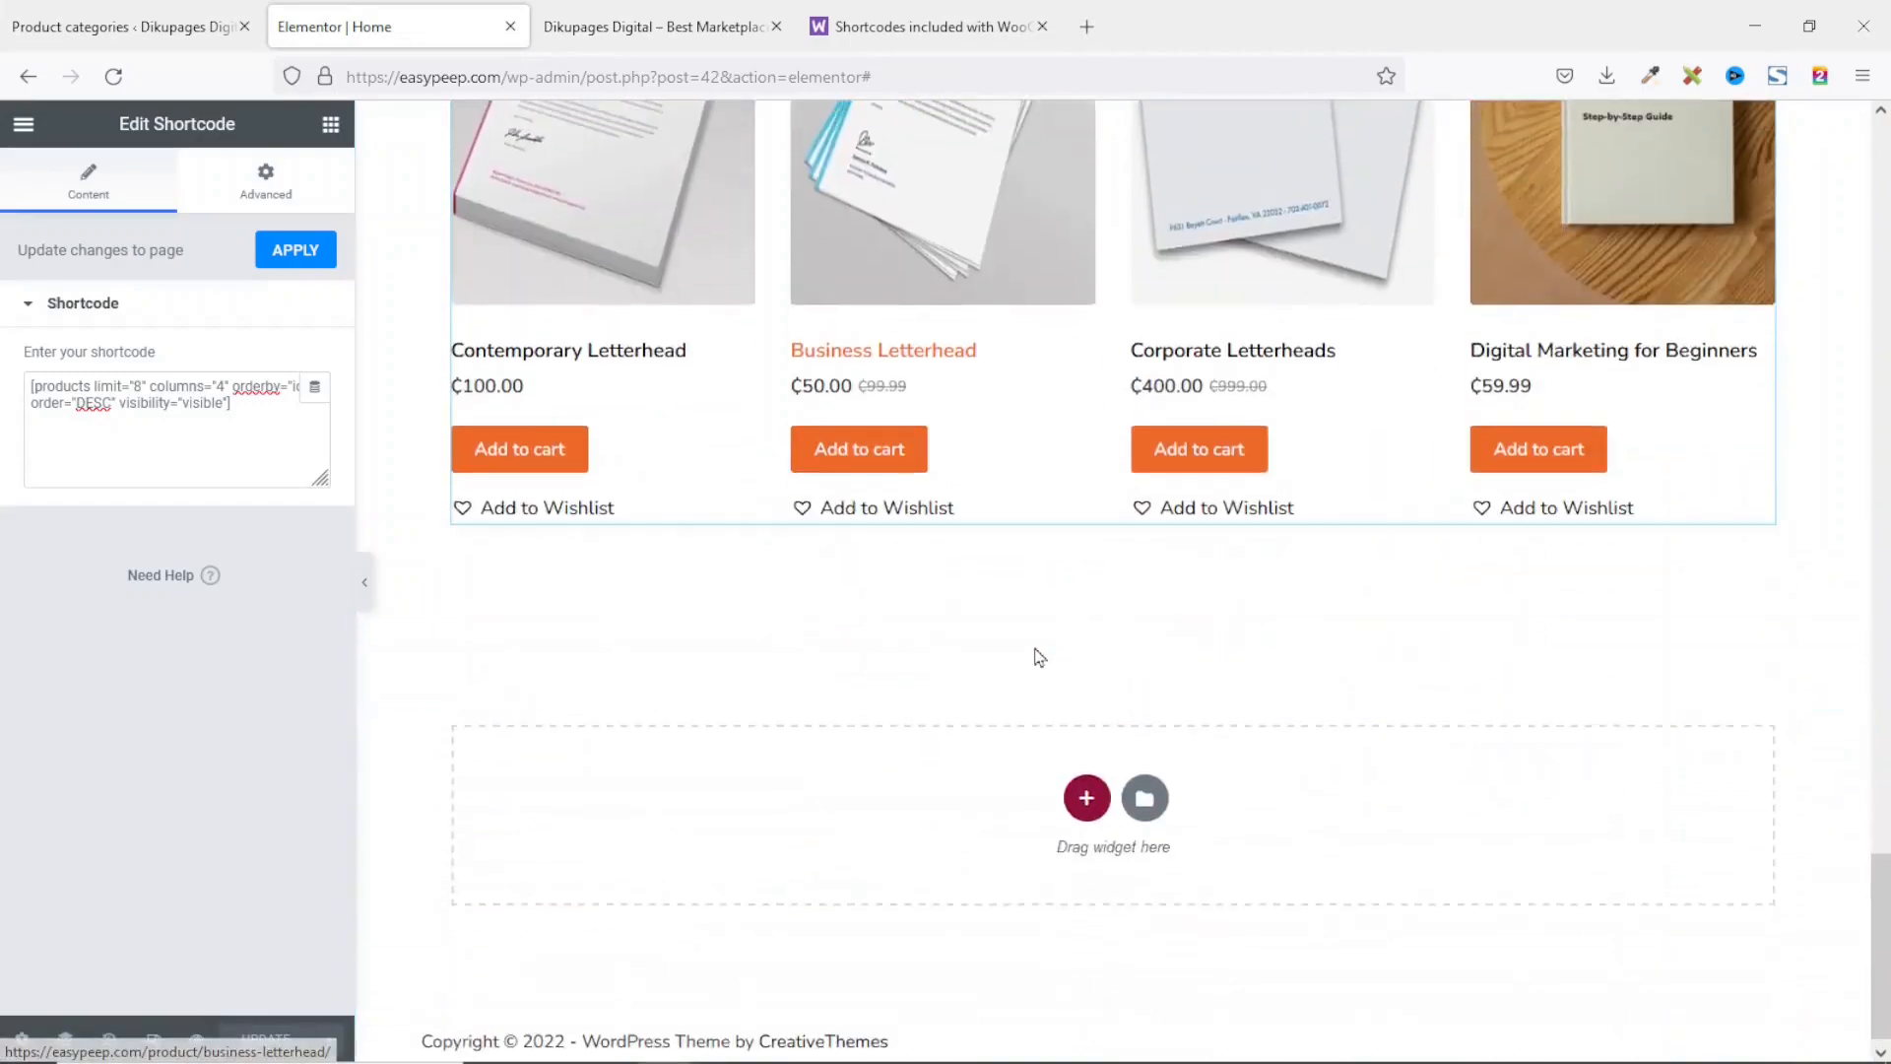
{"action": "scroll", "coordinate": [1040, 657], "scroll_direction": "up", "scroll_amount": 10}
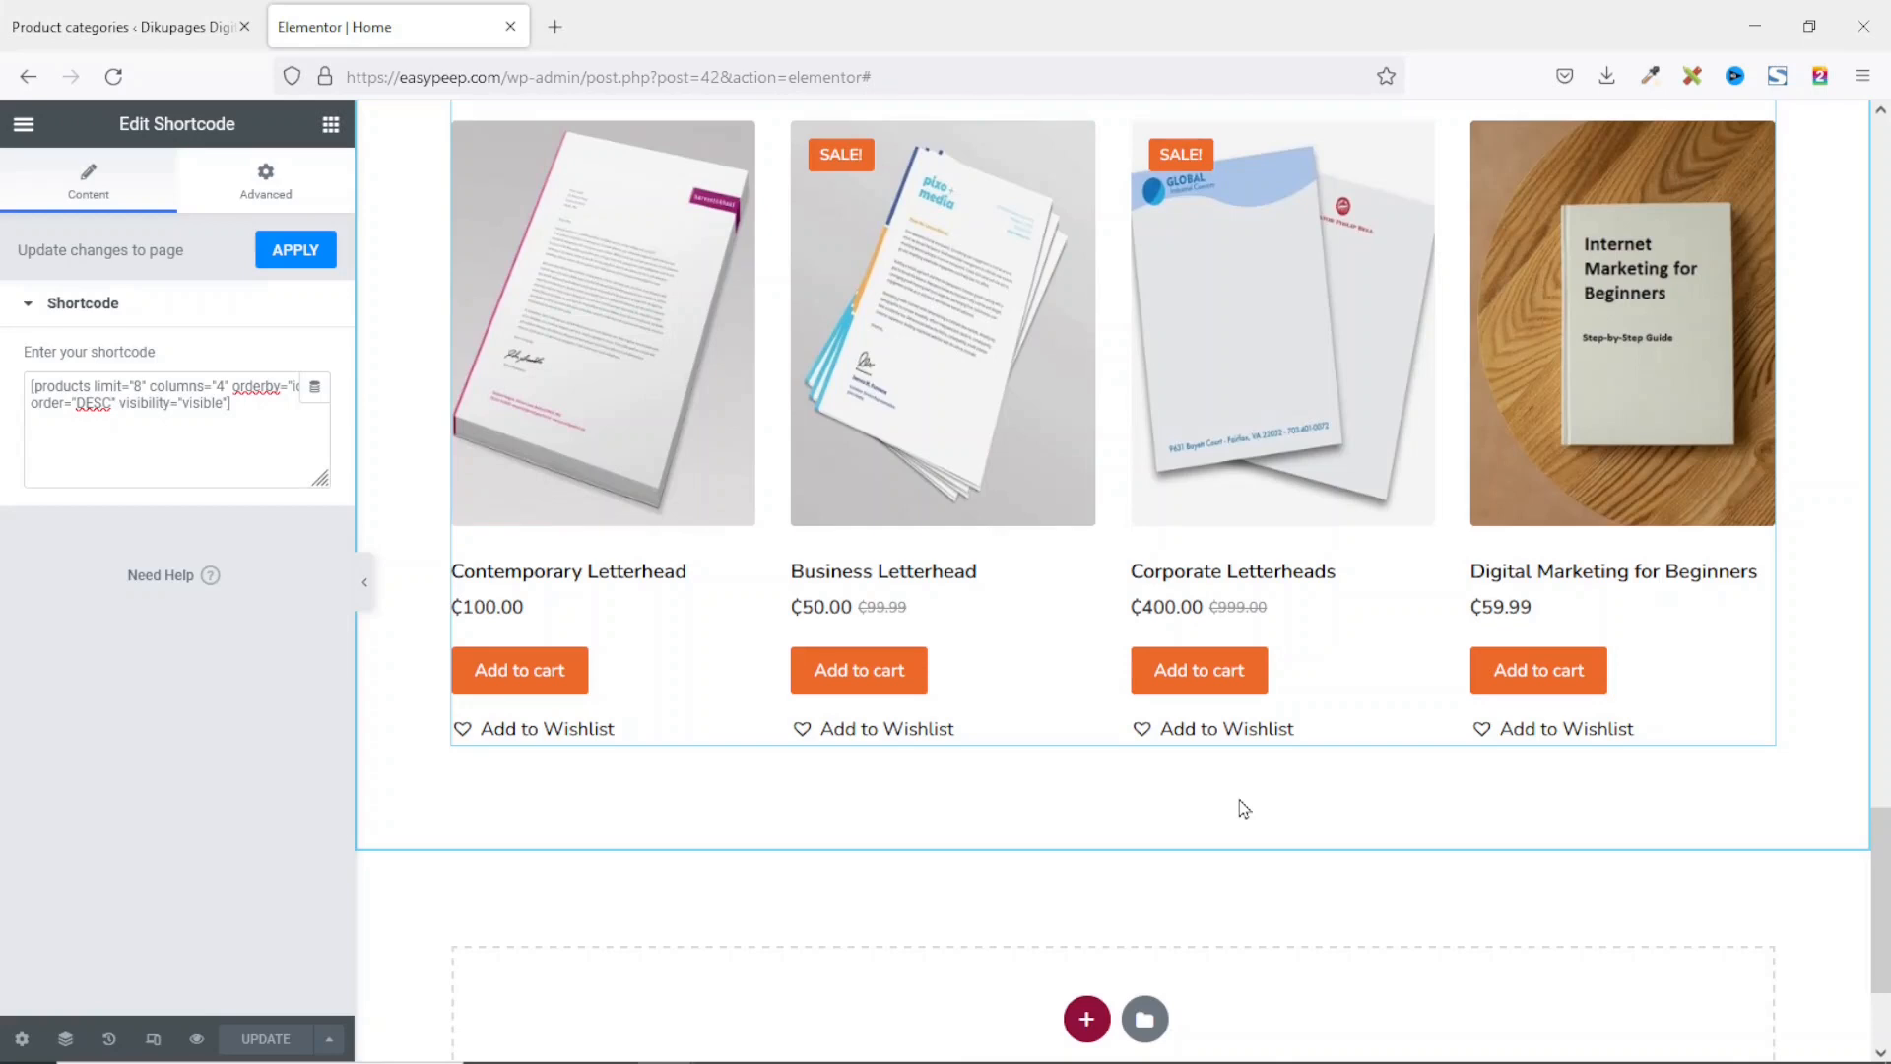
Step: Add a new single-column section below the Recently Added Products section
{"action": "scroll", "coordinate": [1244, 809], "scroll_direction": "down", "scroll_amount": 3}
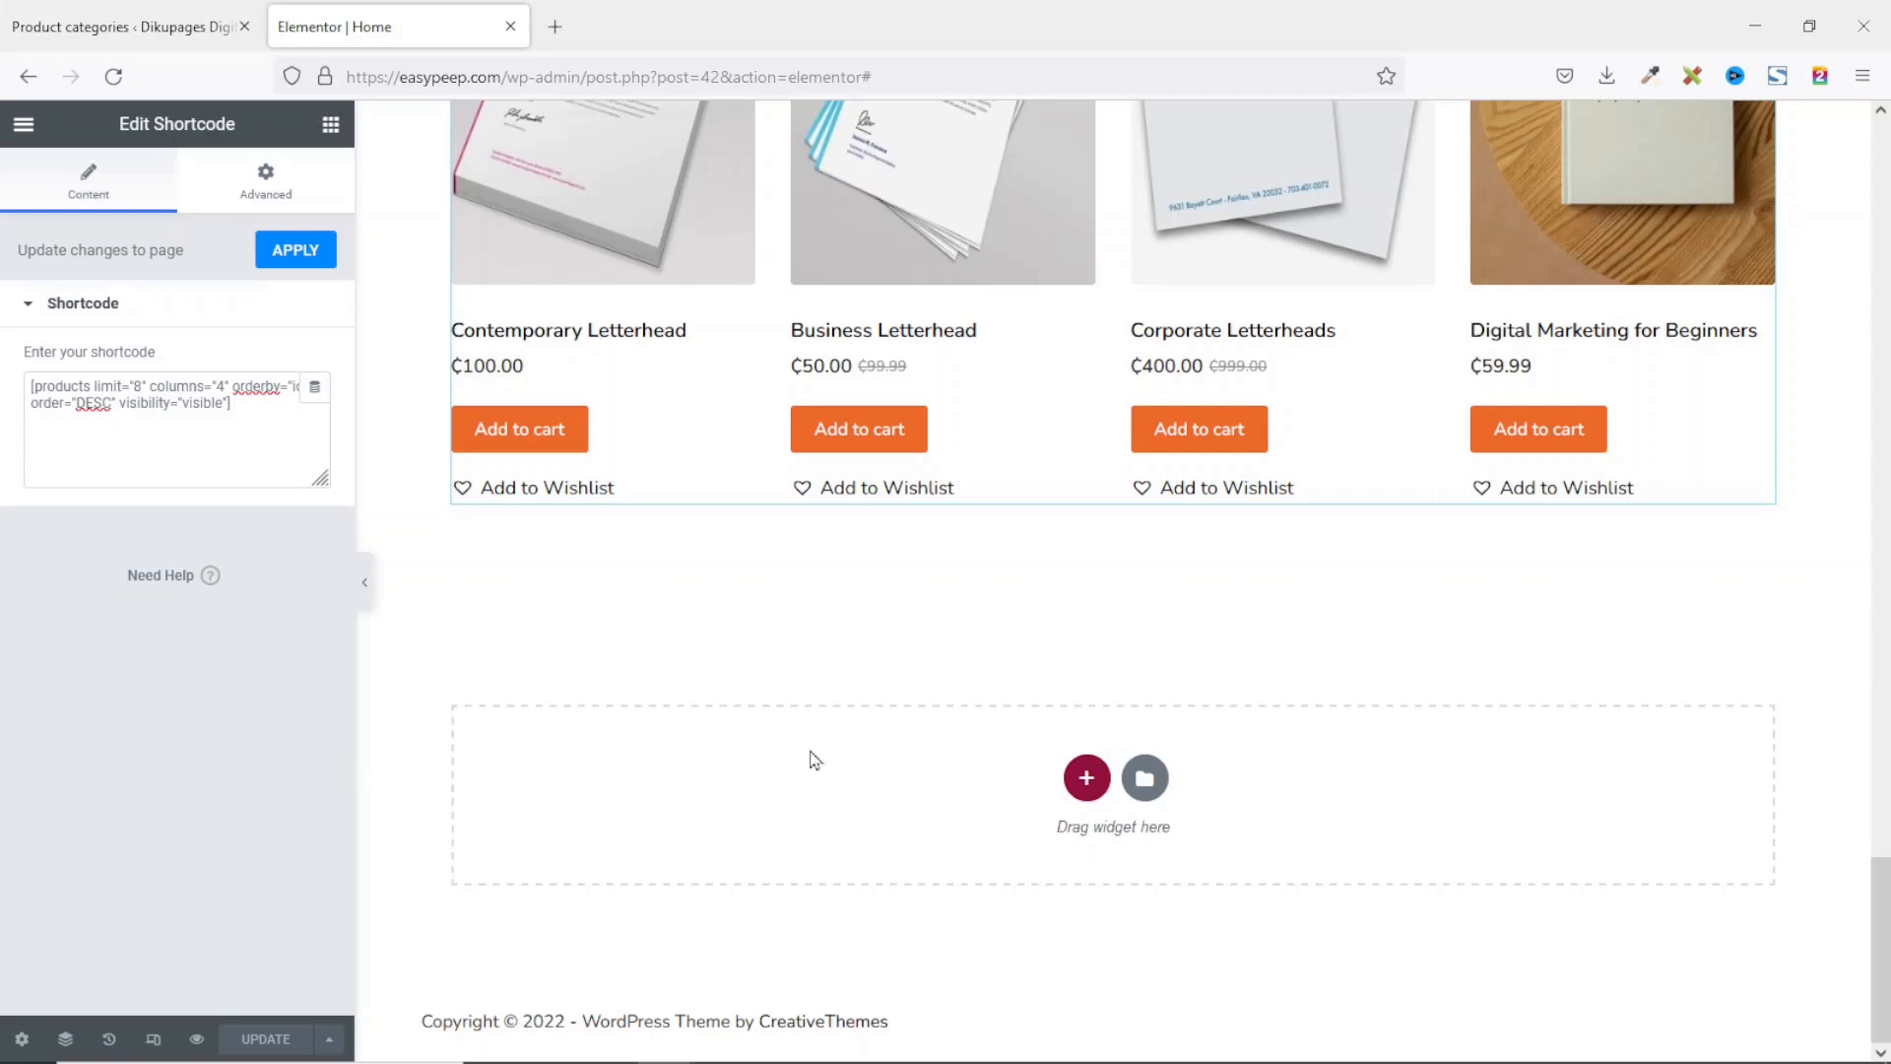
{"action": "left_click", "coordinate": [1088, 775]}
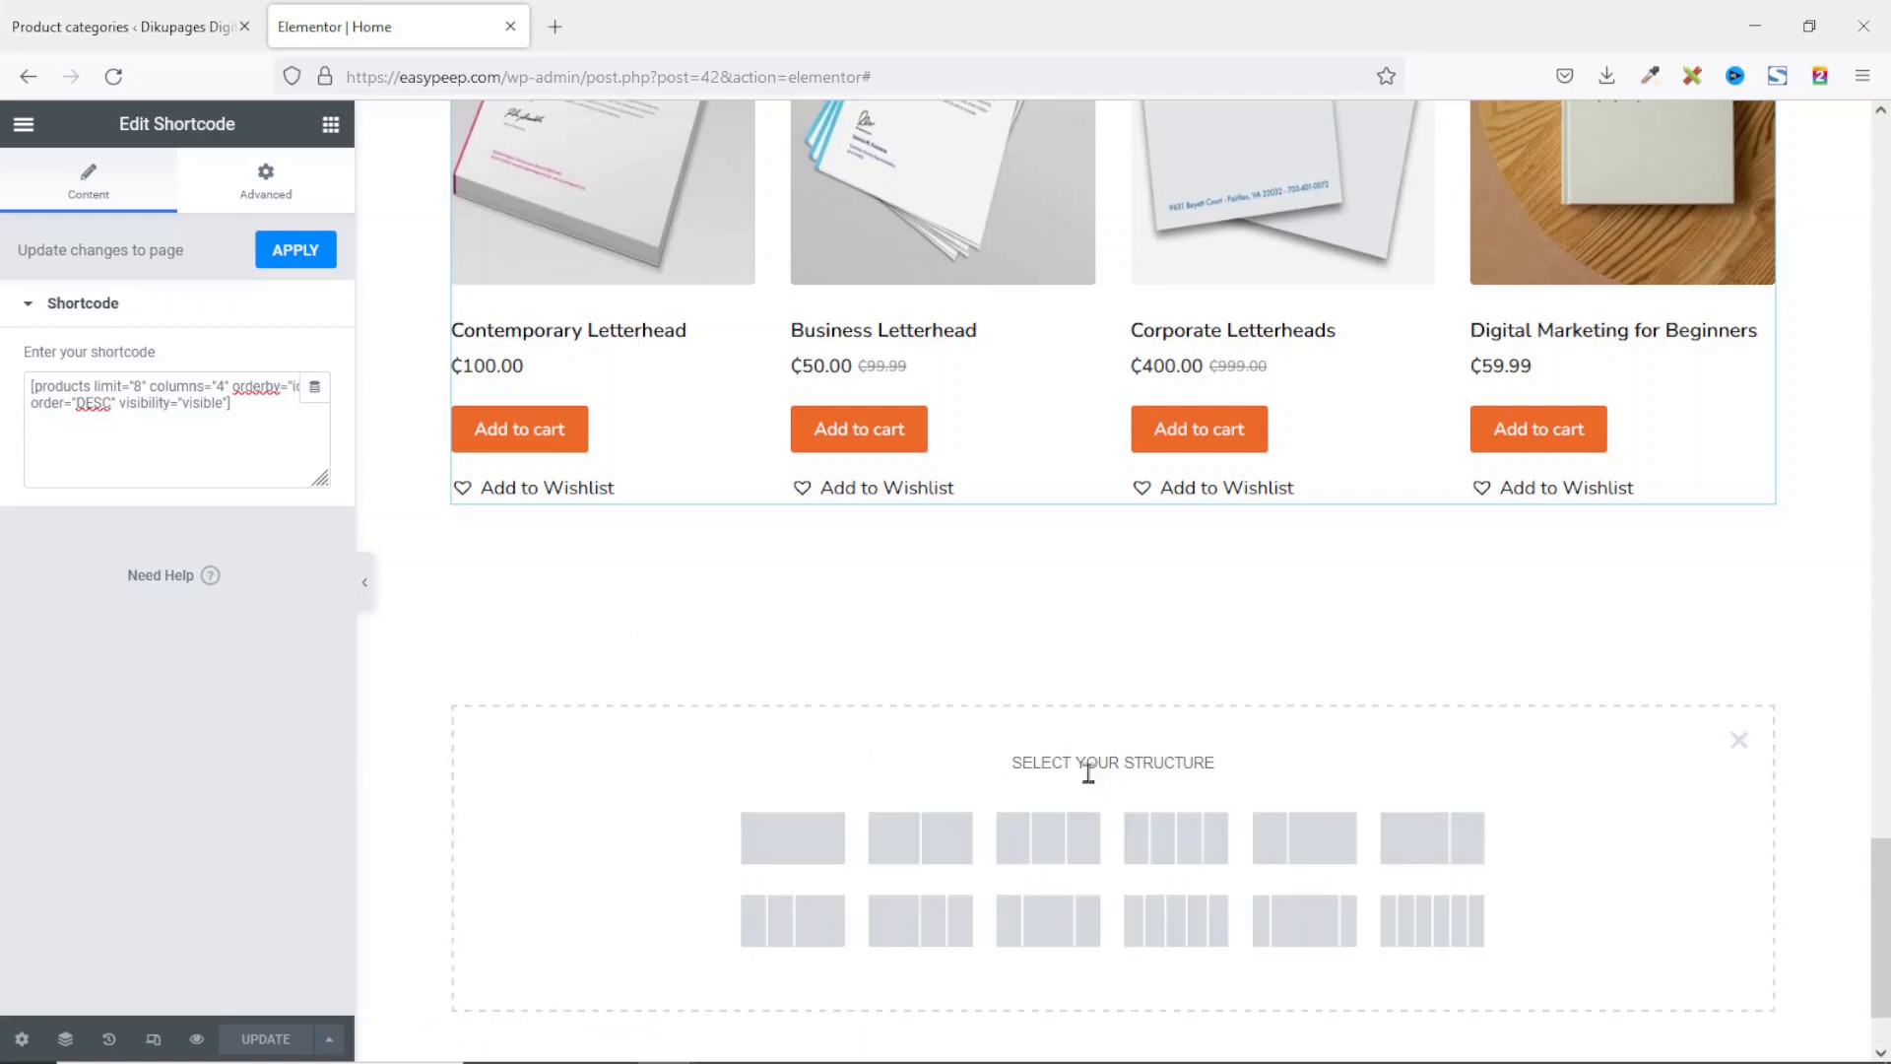
{"action": "left_click", "coordinate": [789, 849]}
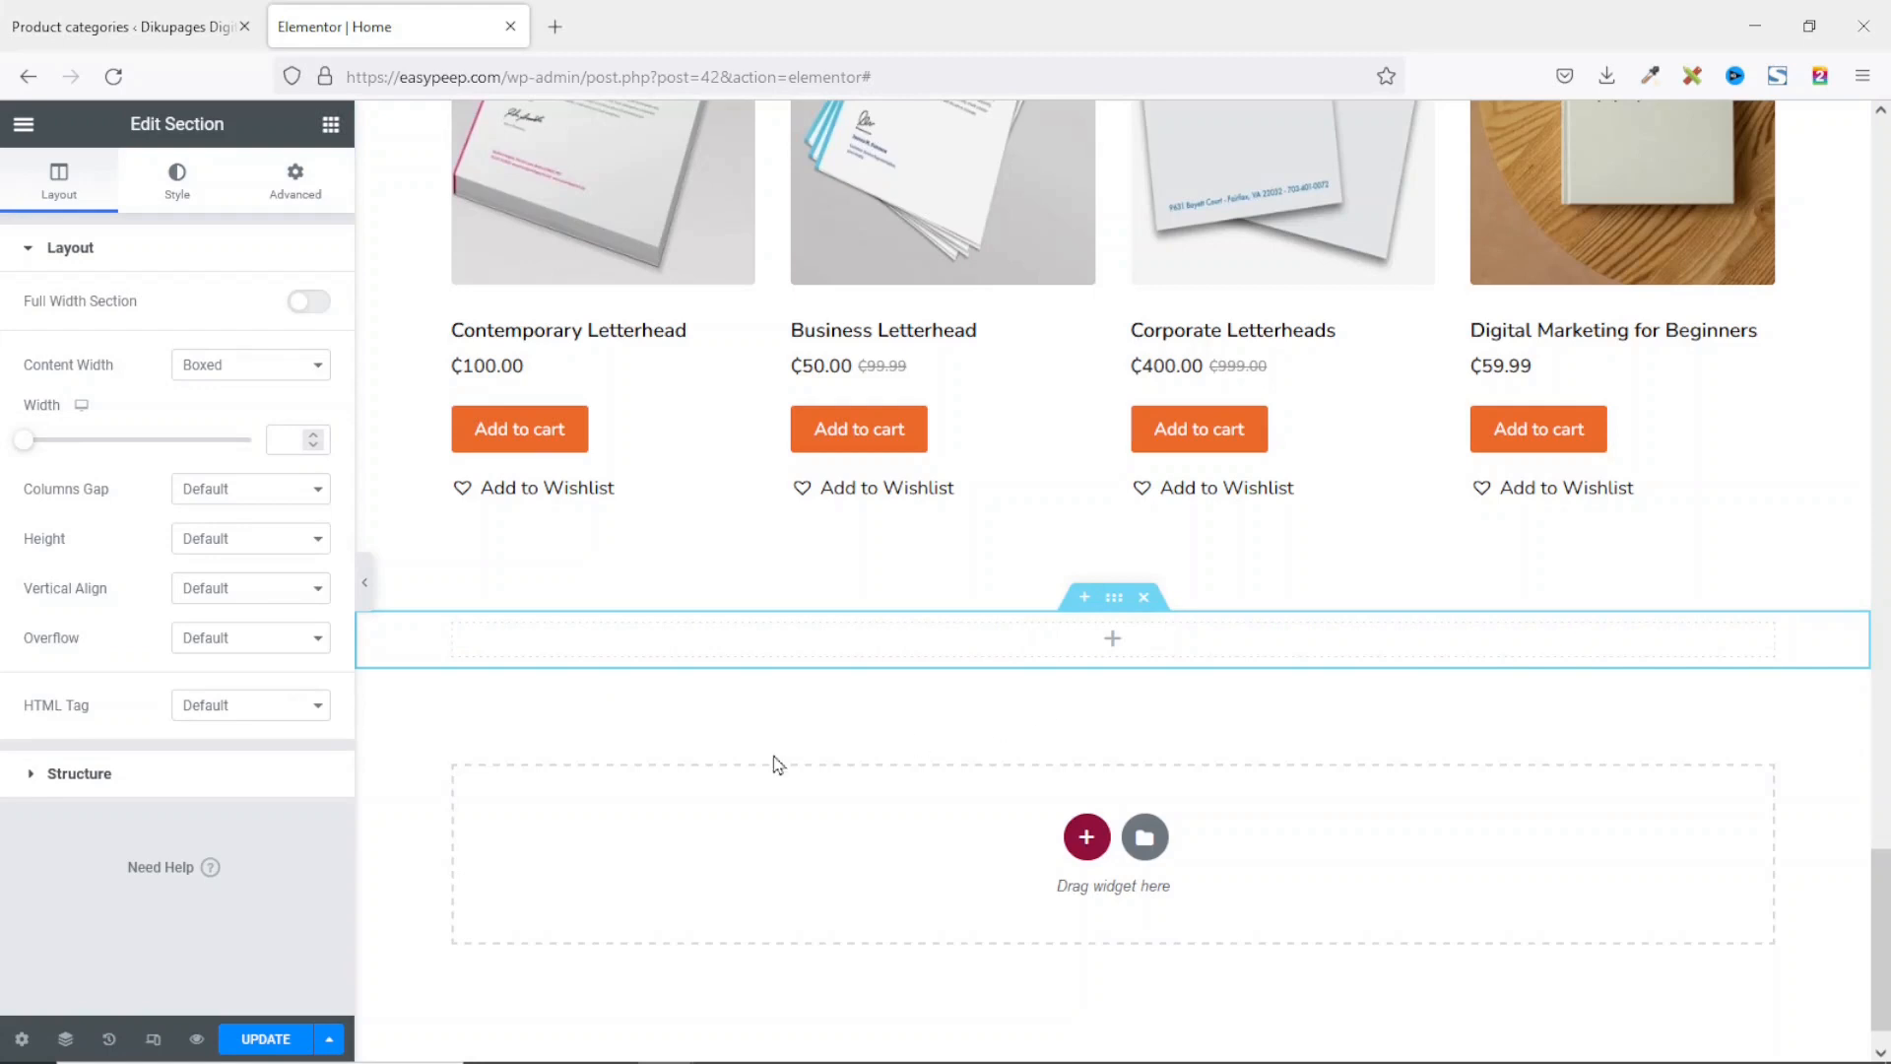
Step: Unlink the new section's padding values and set its top and bottom padding to 80 px
{"action": "left_click", "coordinate": [282, 177]}
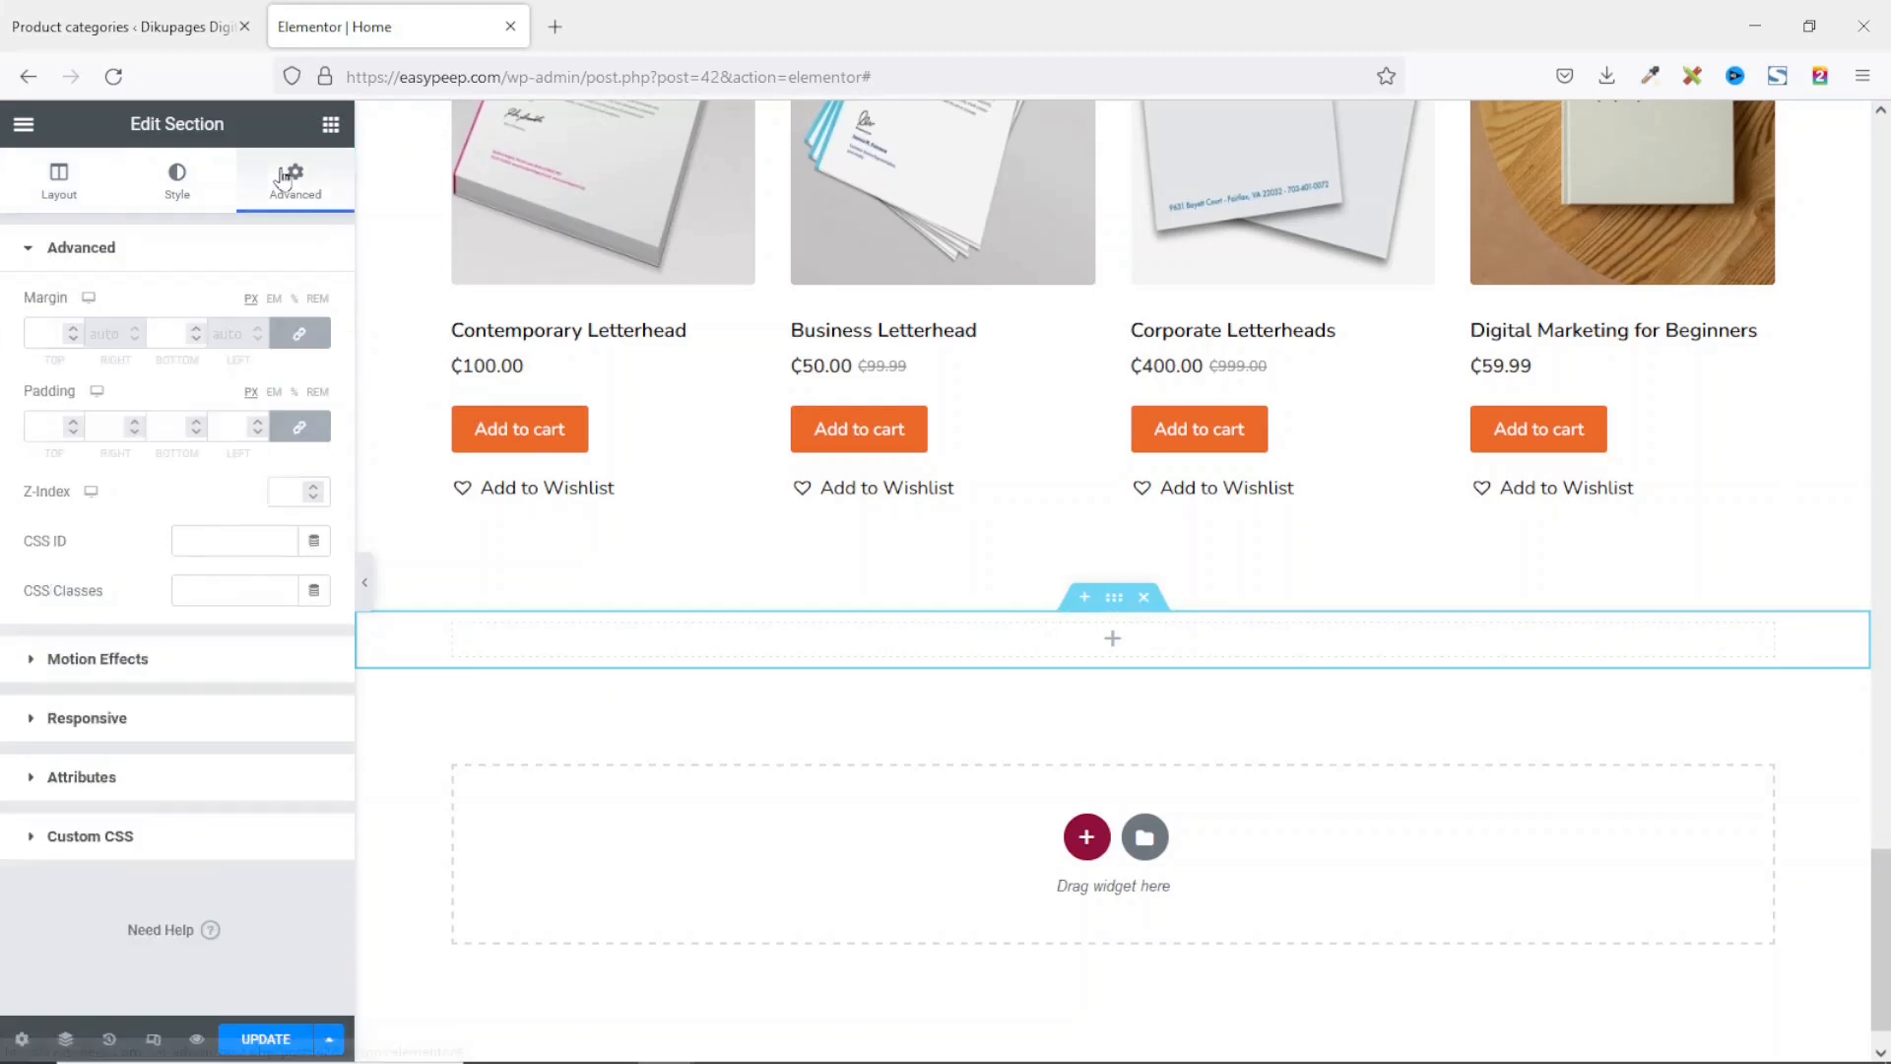
{"action": "left_click", "coordinate": [299, 427]}
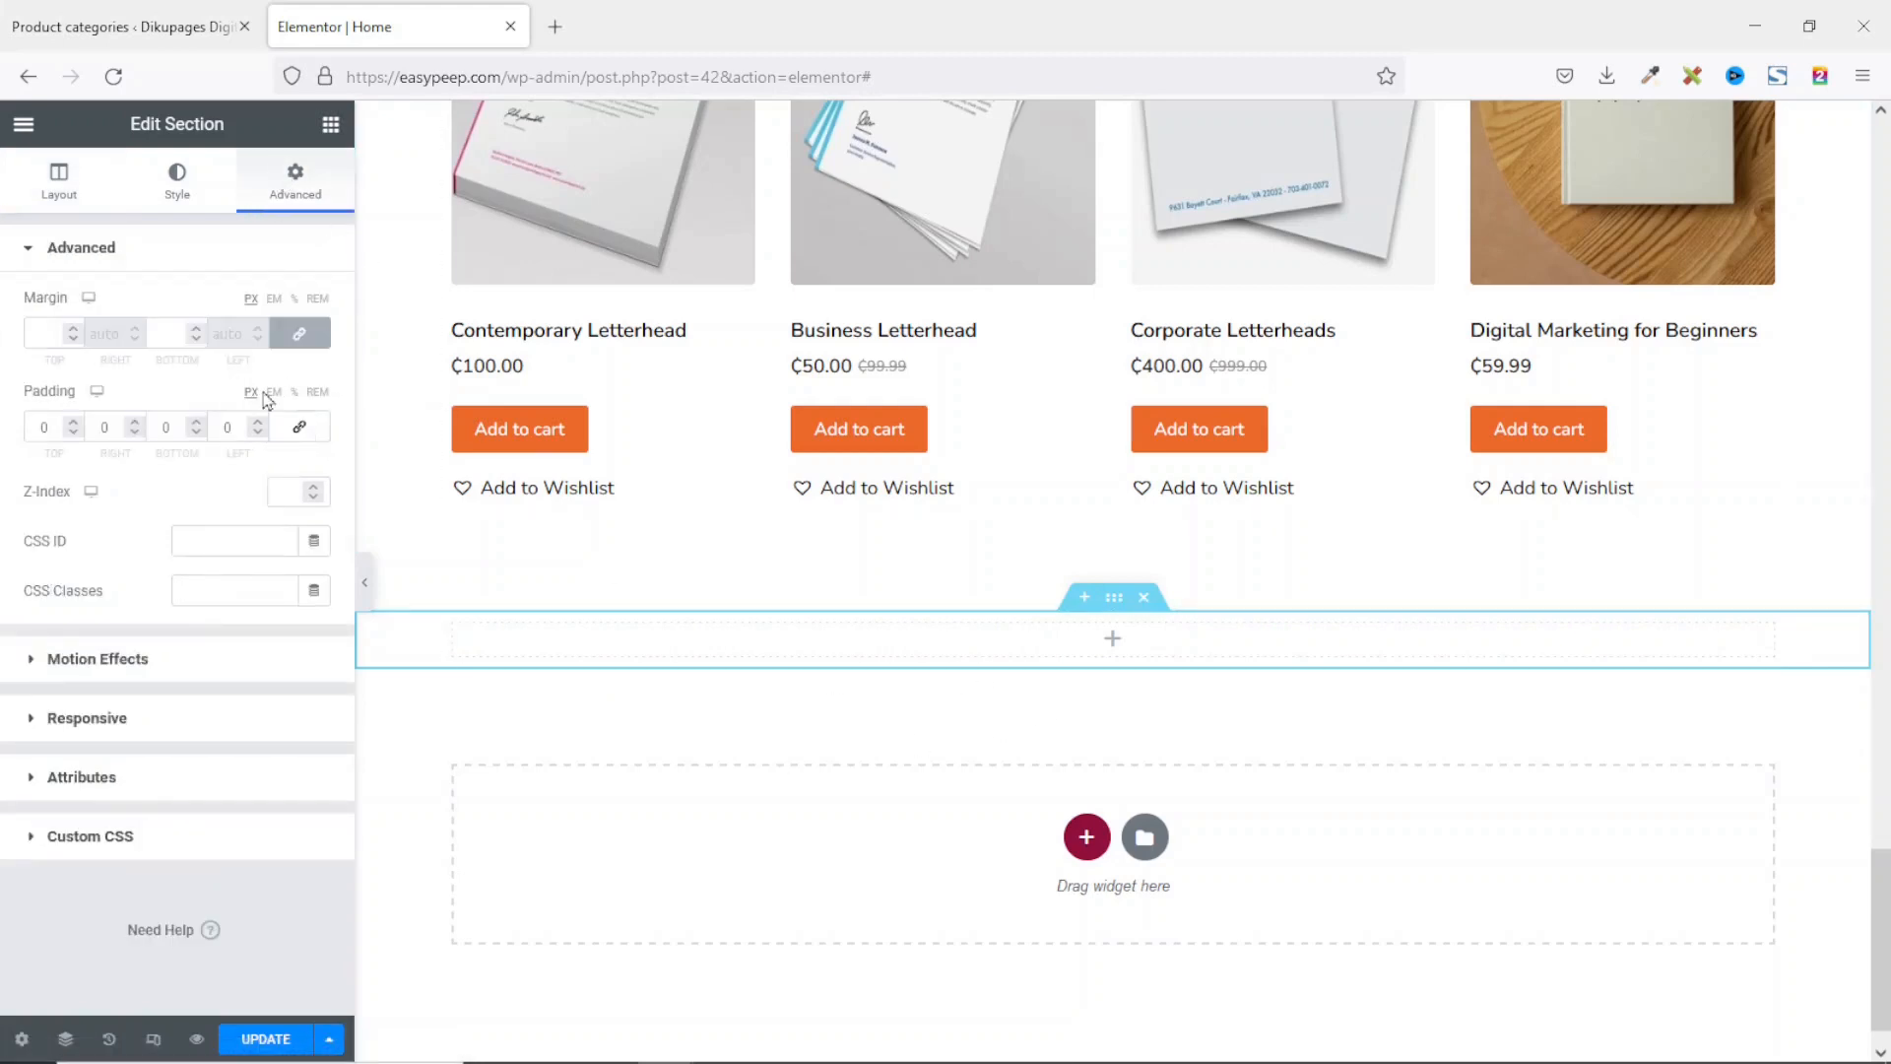
{"action": "left_click_drag", "start_coordinate": [50, 426], "coordinate": [3, 425]}
{"action": "type", "text": "80"}
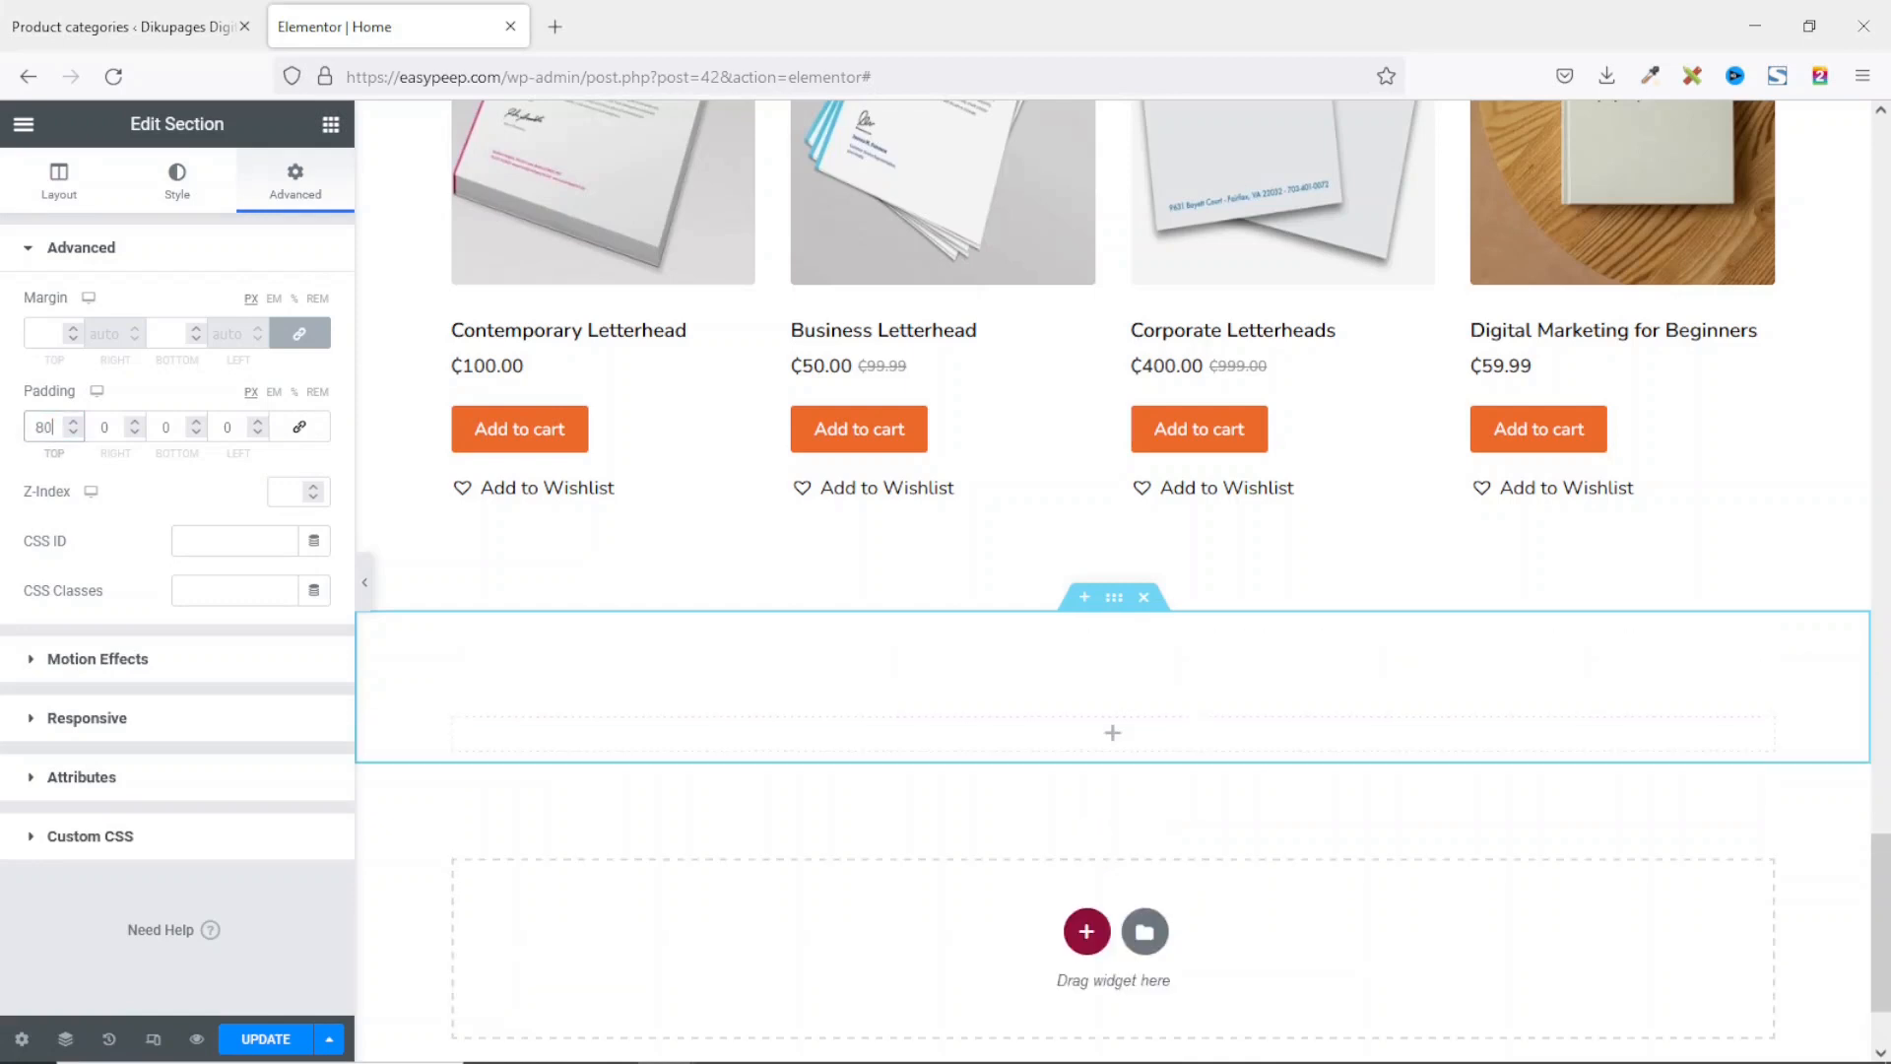
{"action": "left_click_drag", "start_coordinate": [183, 427], "coordinate": [118, 431]}
{"action": "type", "text": "80"}
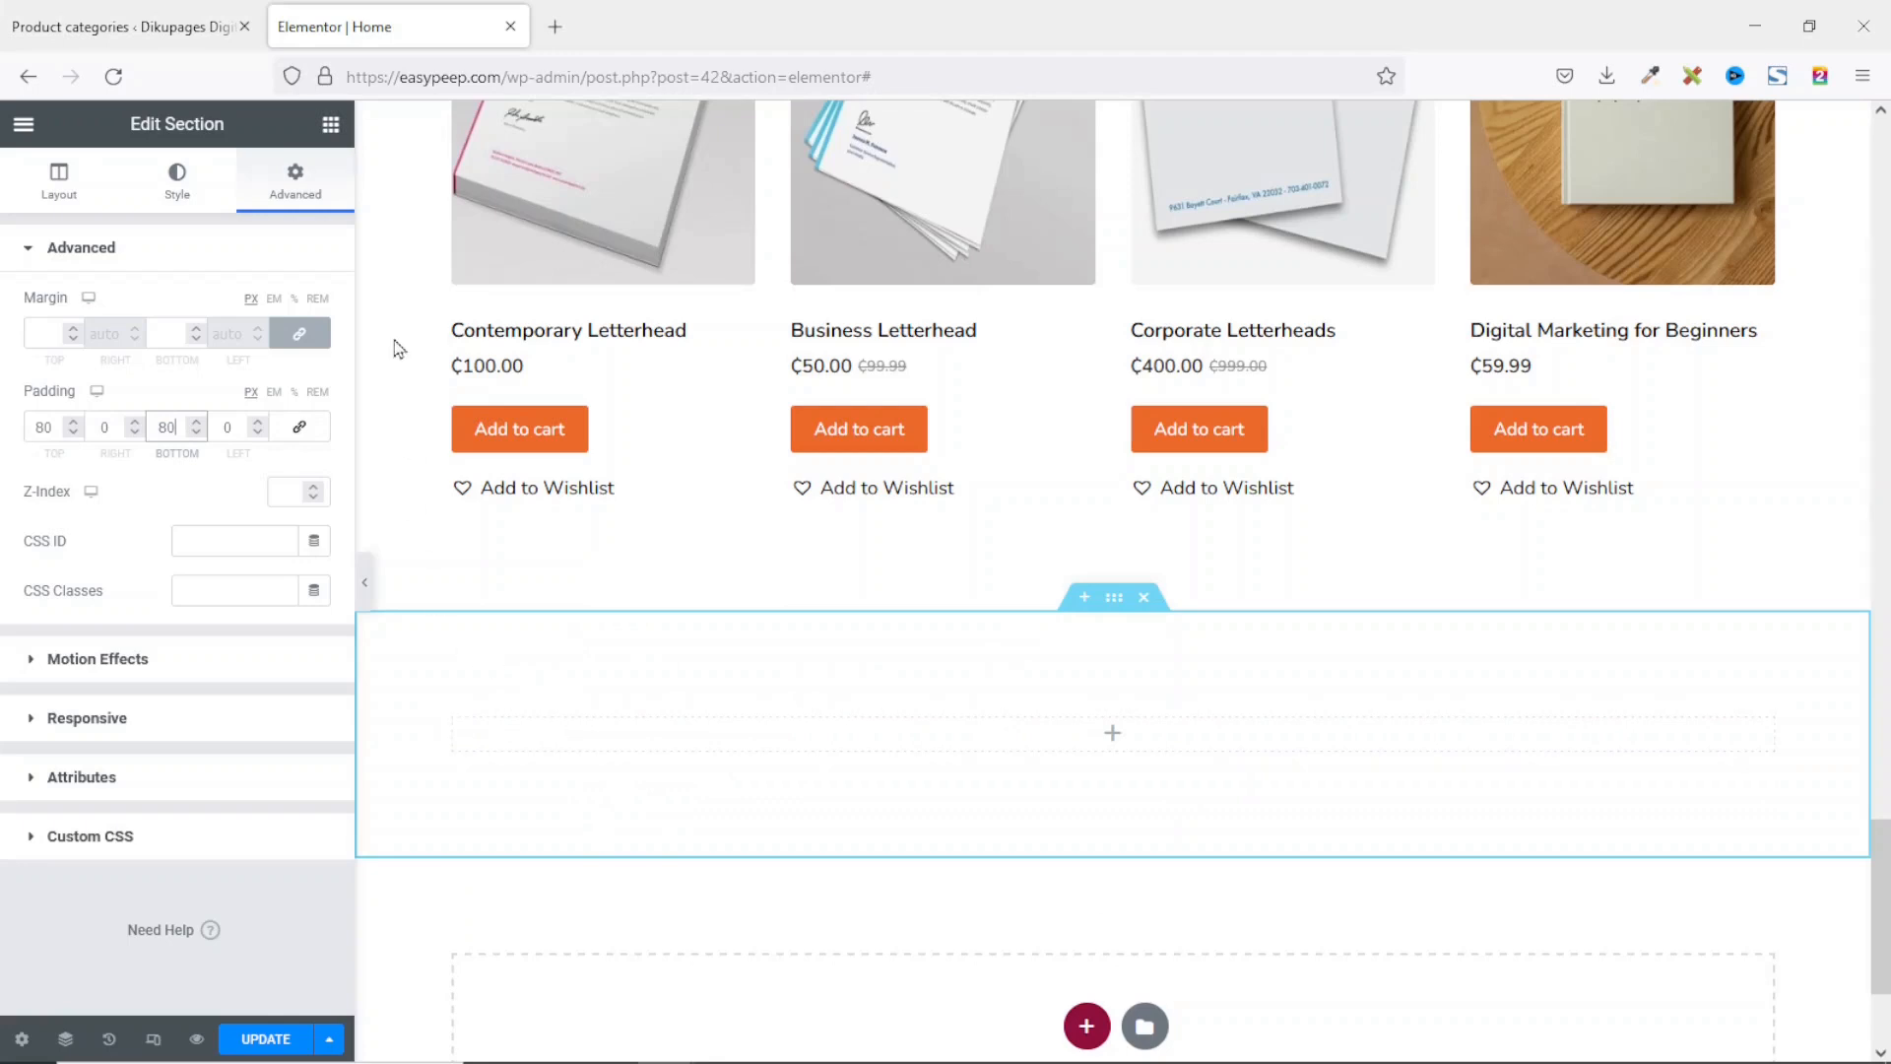
Step: Insert an Inner Section into the new section and duplicate its columns to make four
{"action": "left_click", "coordinate": [331, 126]}
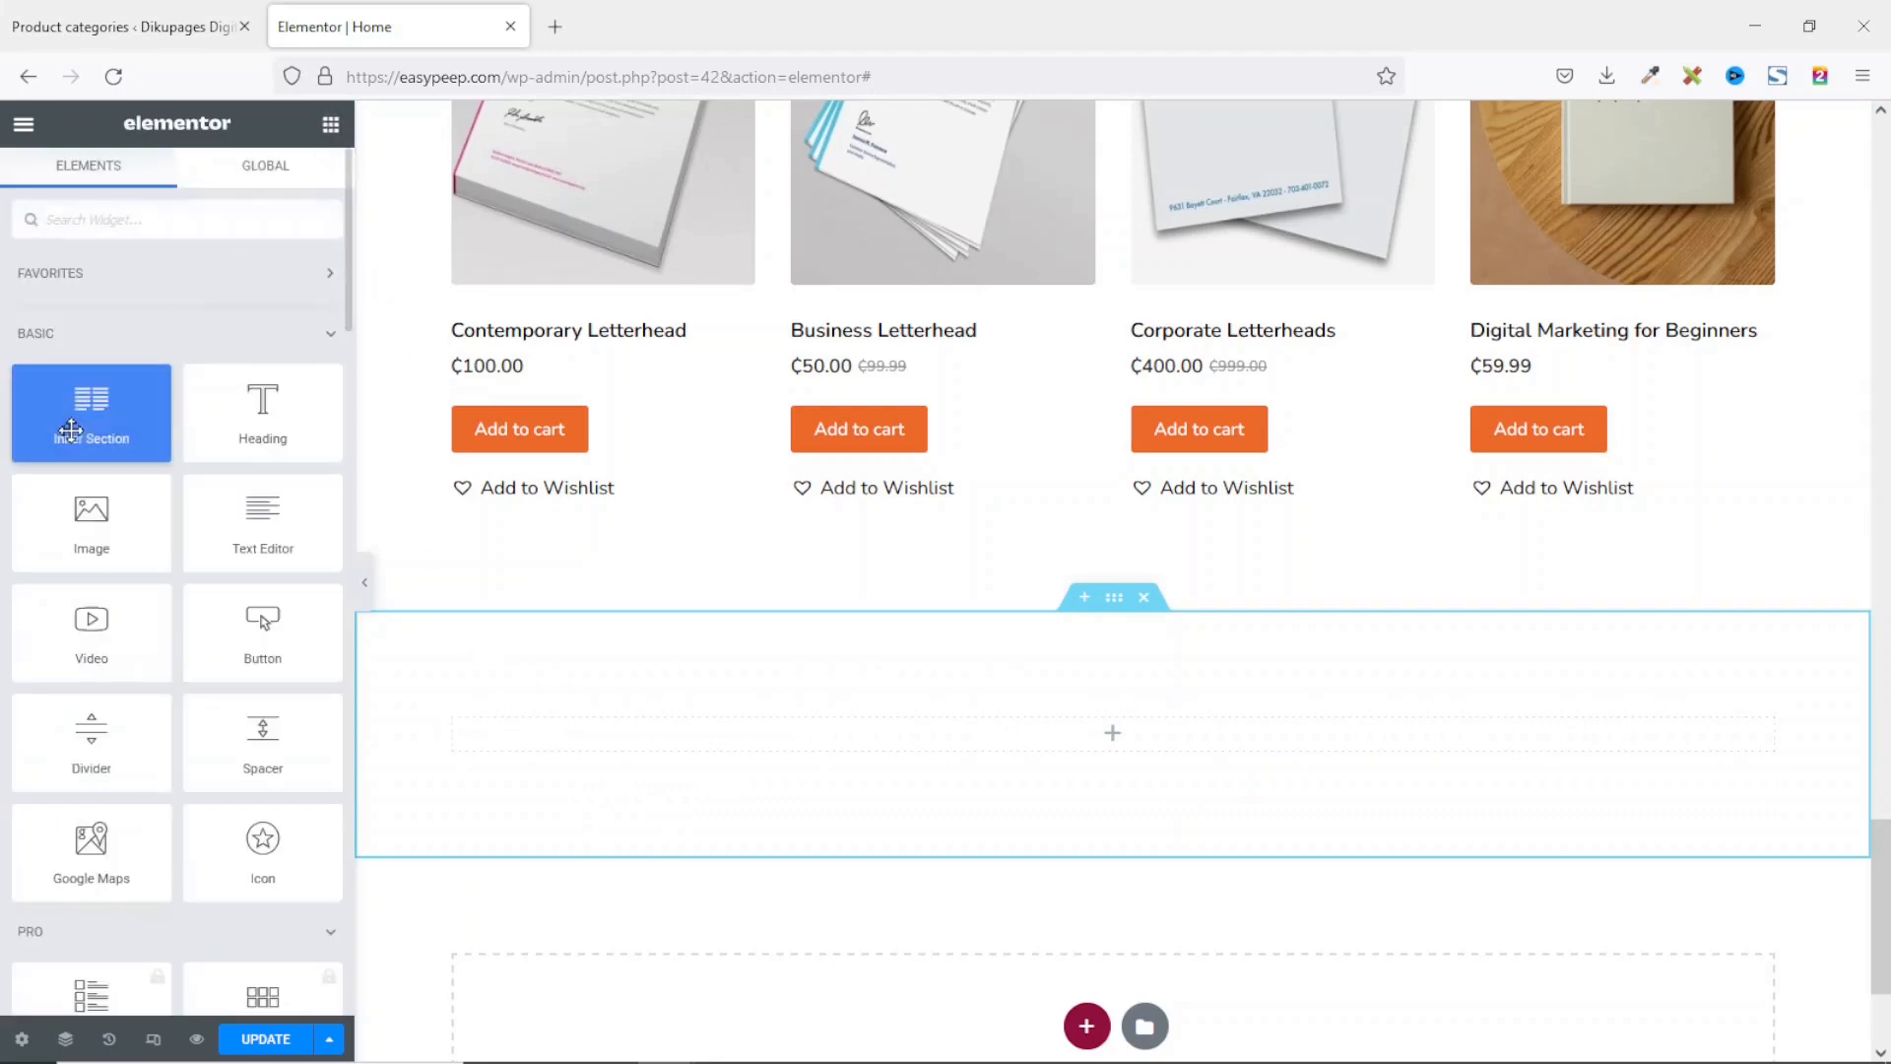
{"action": "left_click_drag", "start_coordinate": [75, 421], "coordinate": [722, 741]}
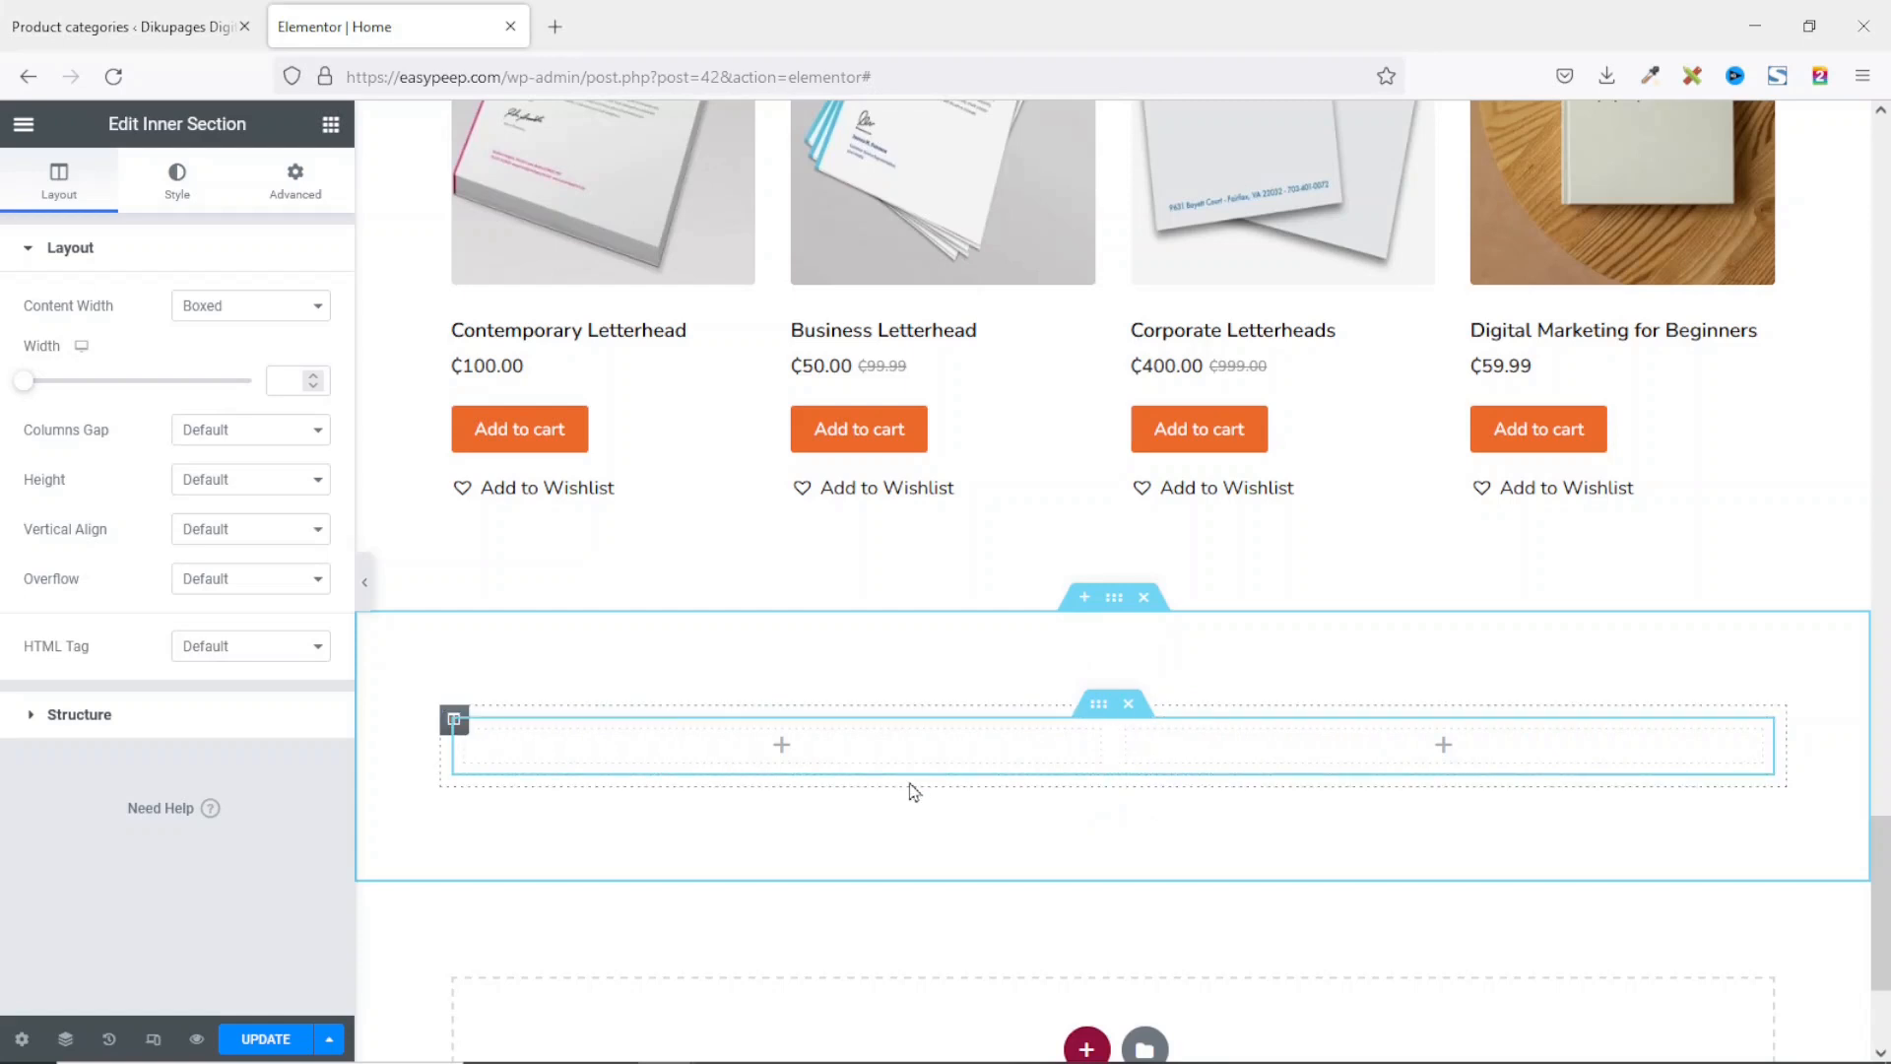
{"action": "right_click", "coordinate": [1128, 740]}
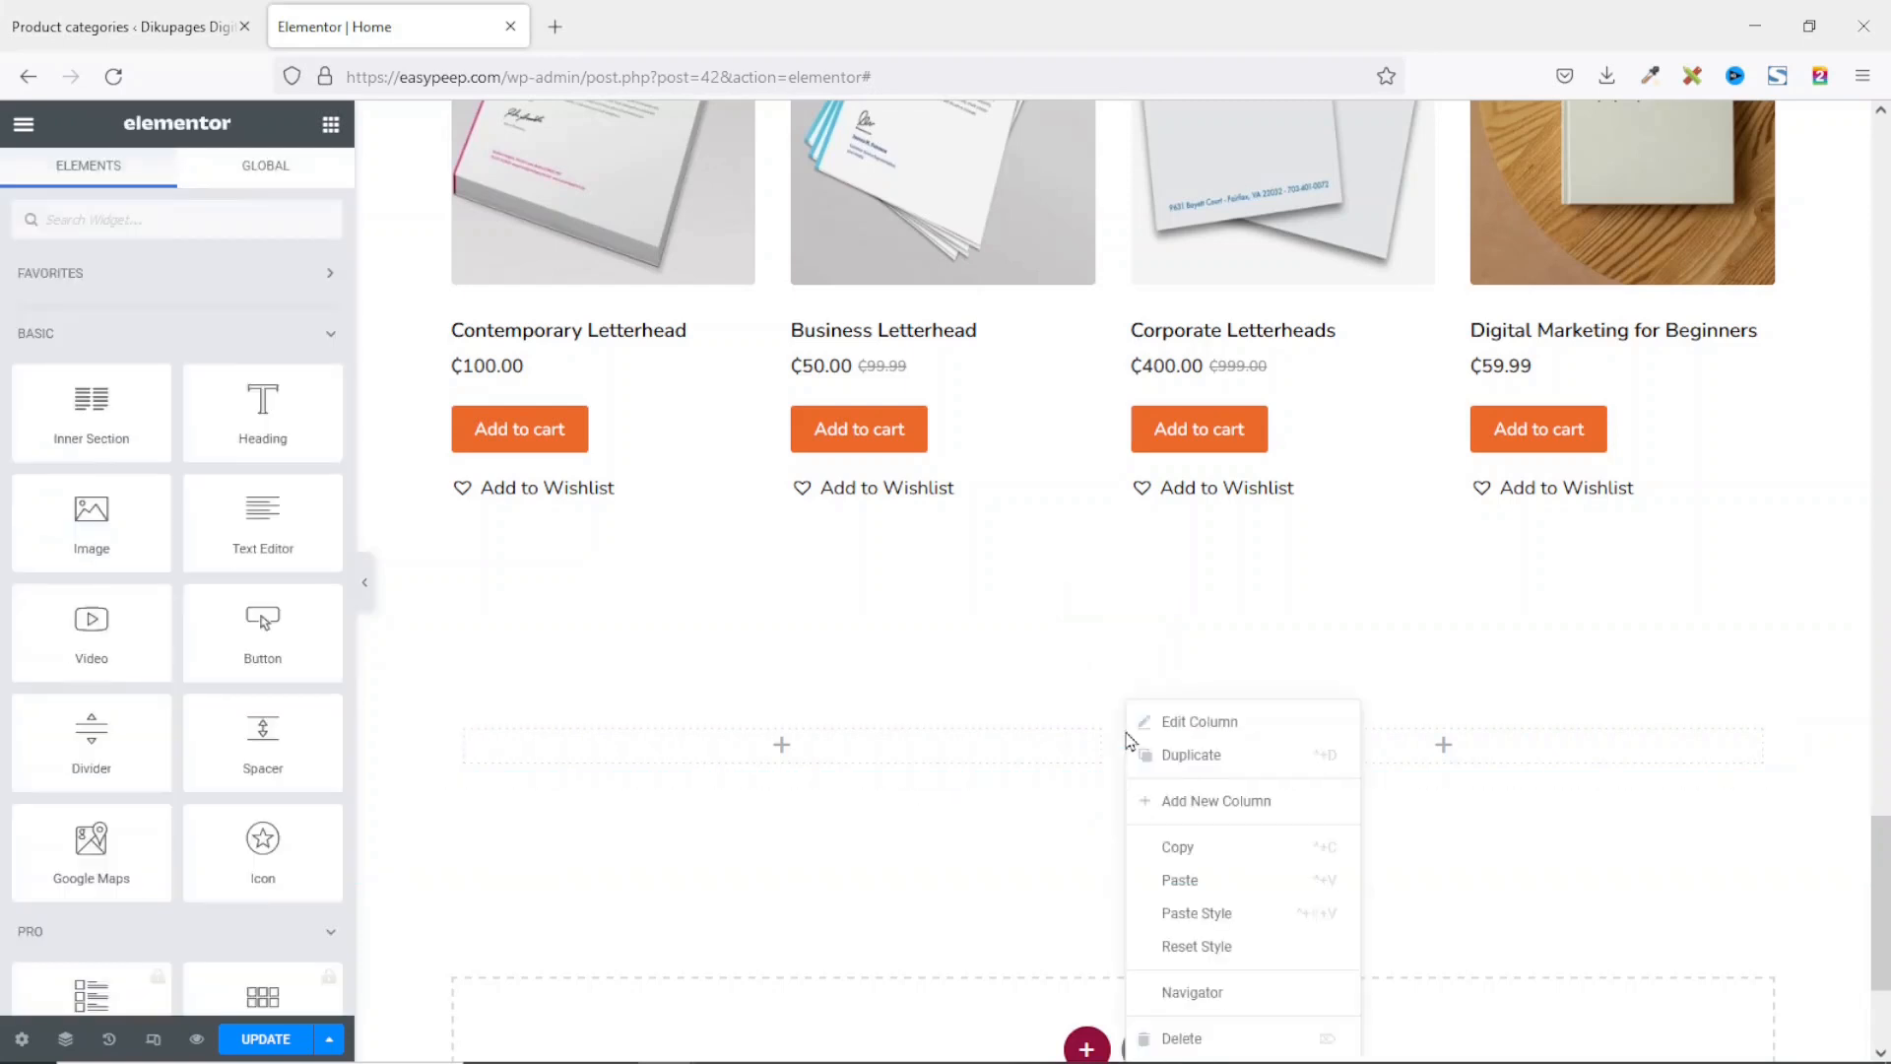
{"action": "left_click", "coordinate": [1202, 764]}
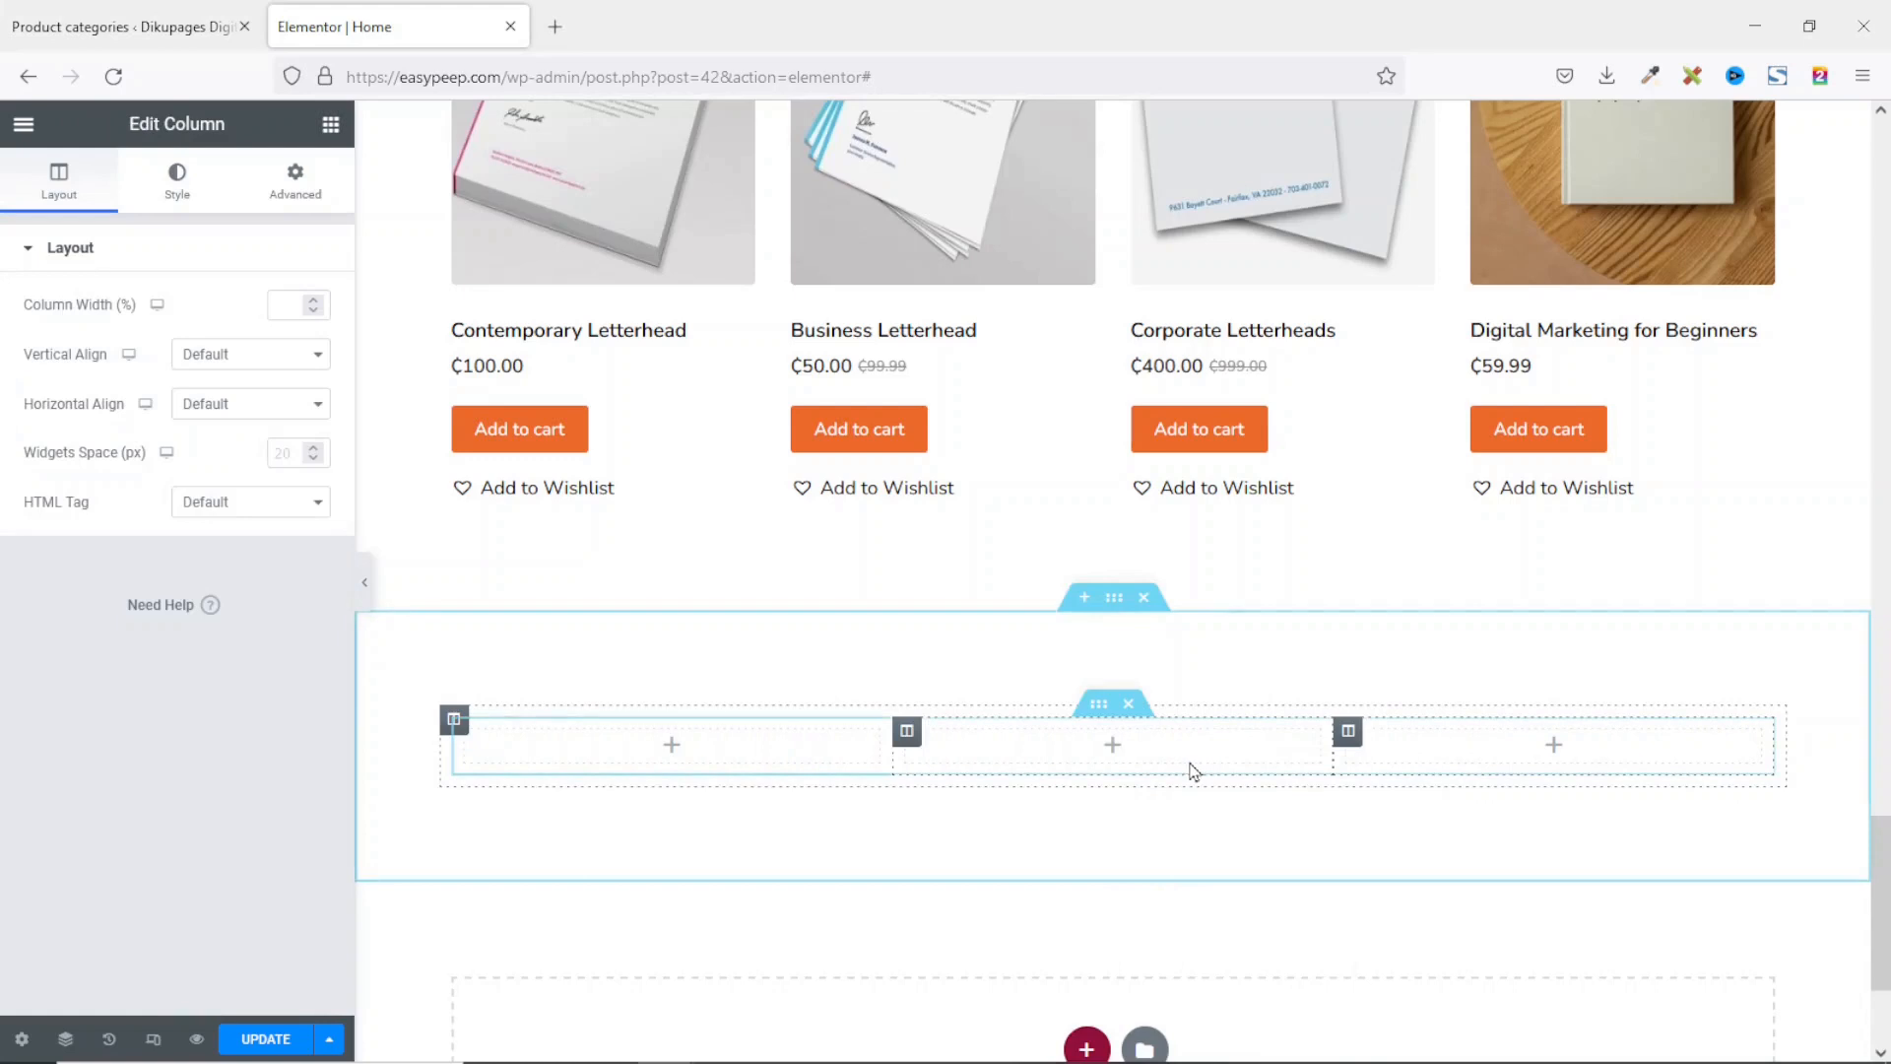
{"action": "right_click", "coordinate": [1343, 732]}
{"action": "left_click", "coordinate": [1389, 766]}
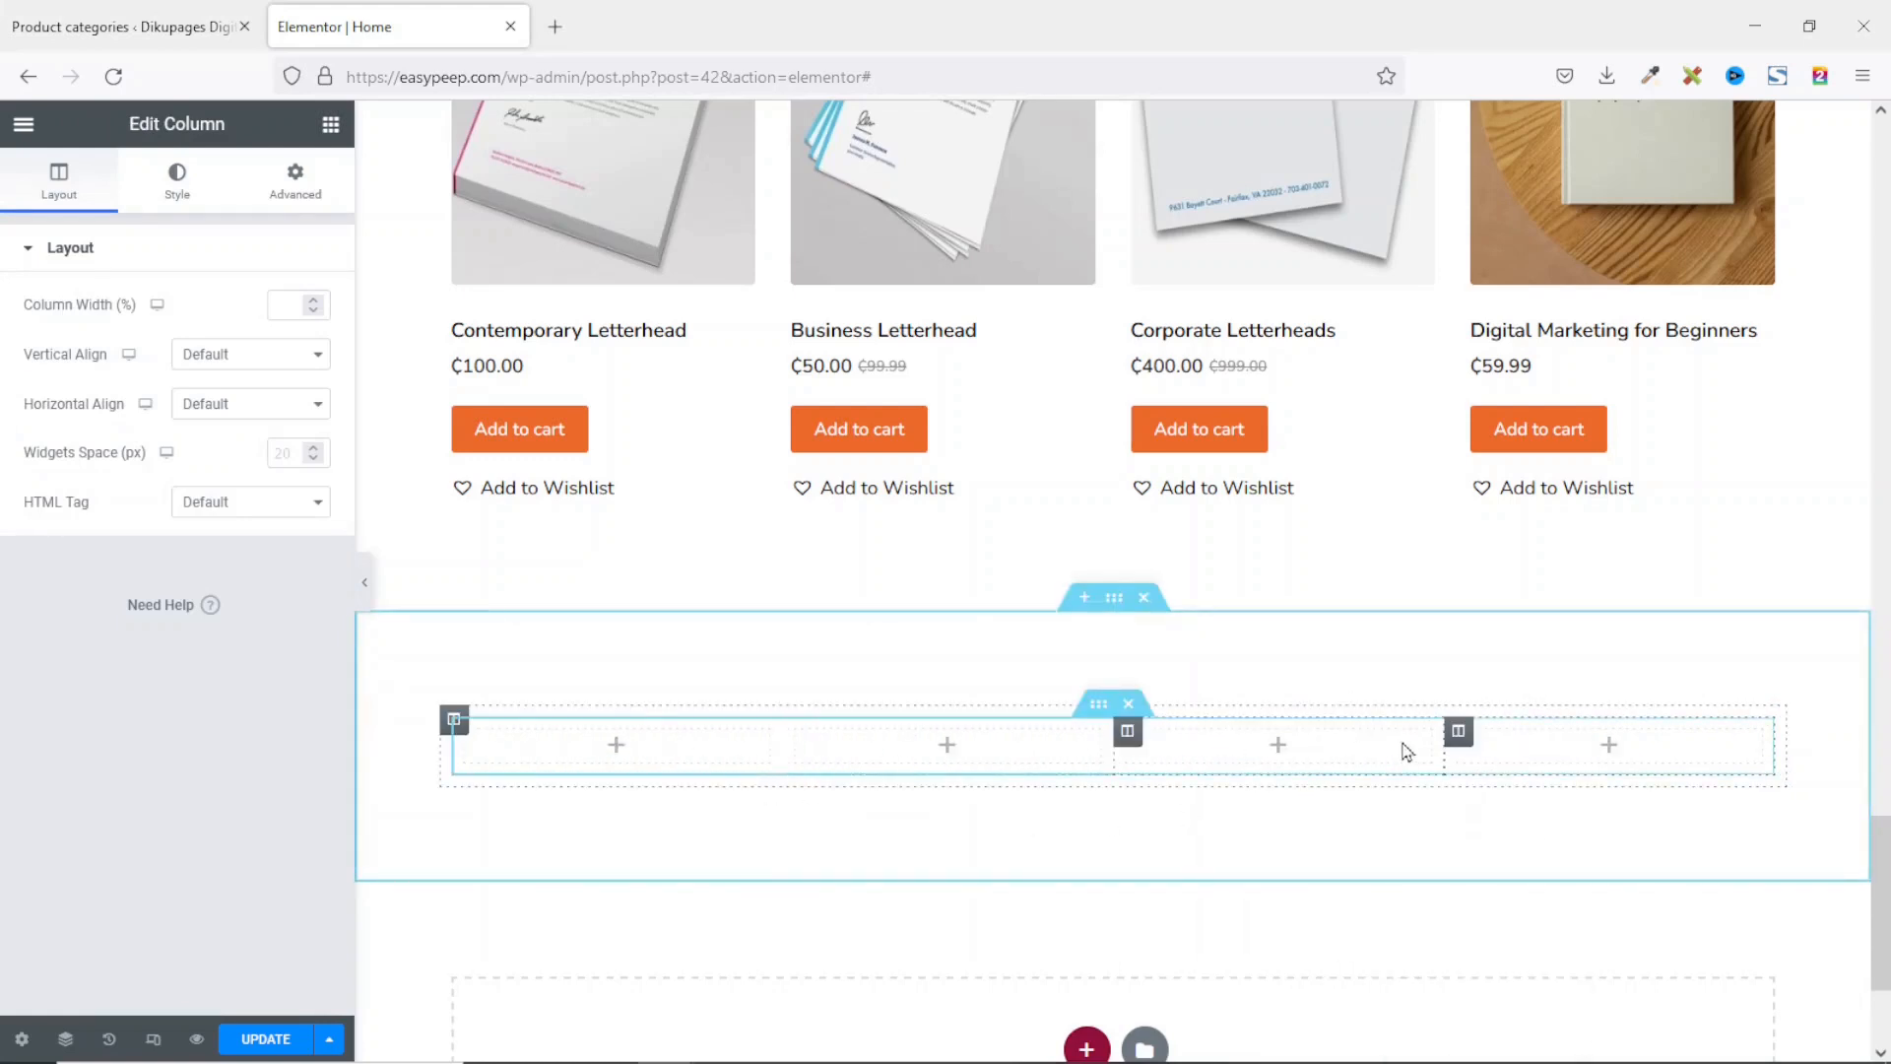
Step: Duplicate the last column of the inner section to make five, and add an Image widget to the first column
{"action": "right_click", "coordinate": [1459, 733]}
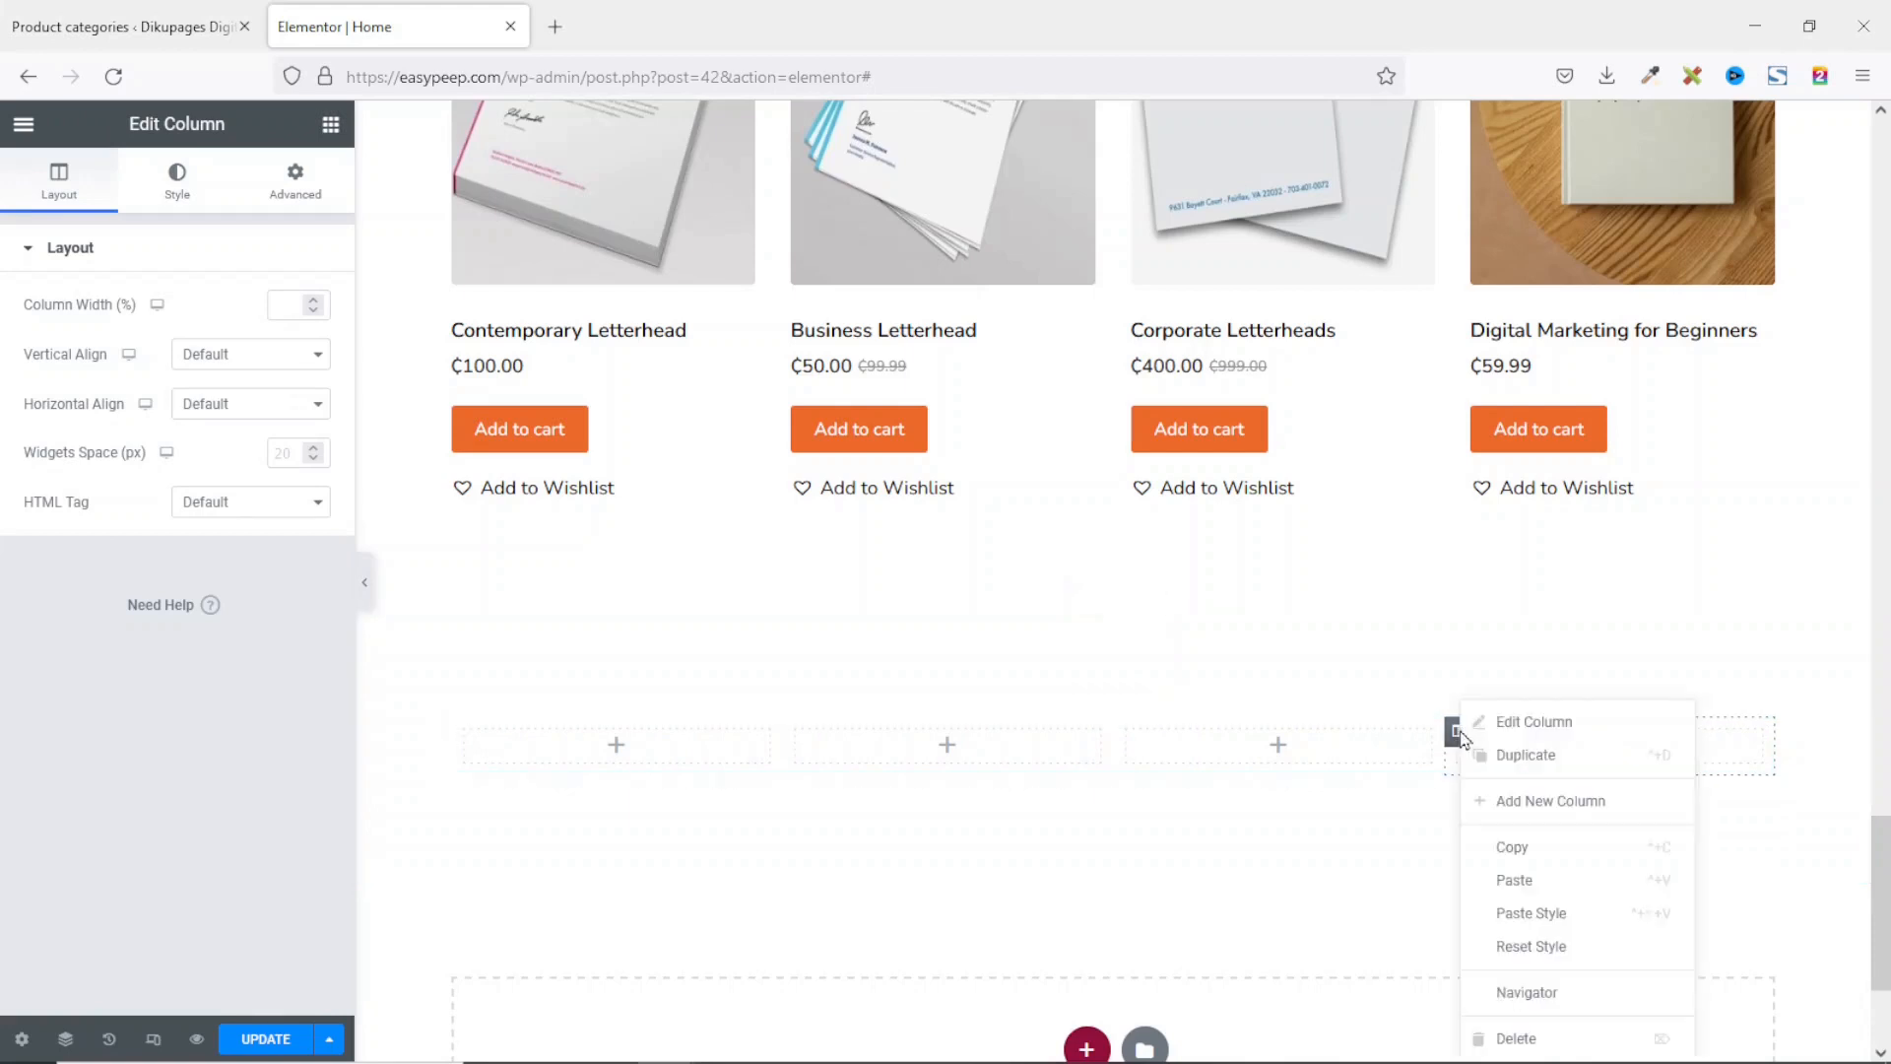
{"action": "left_click", "coordinate": [1557, 767]}
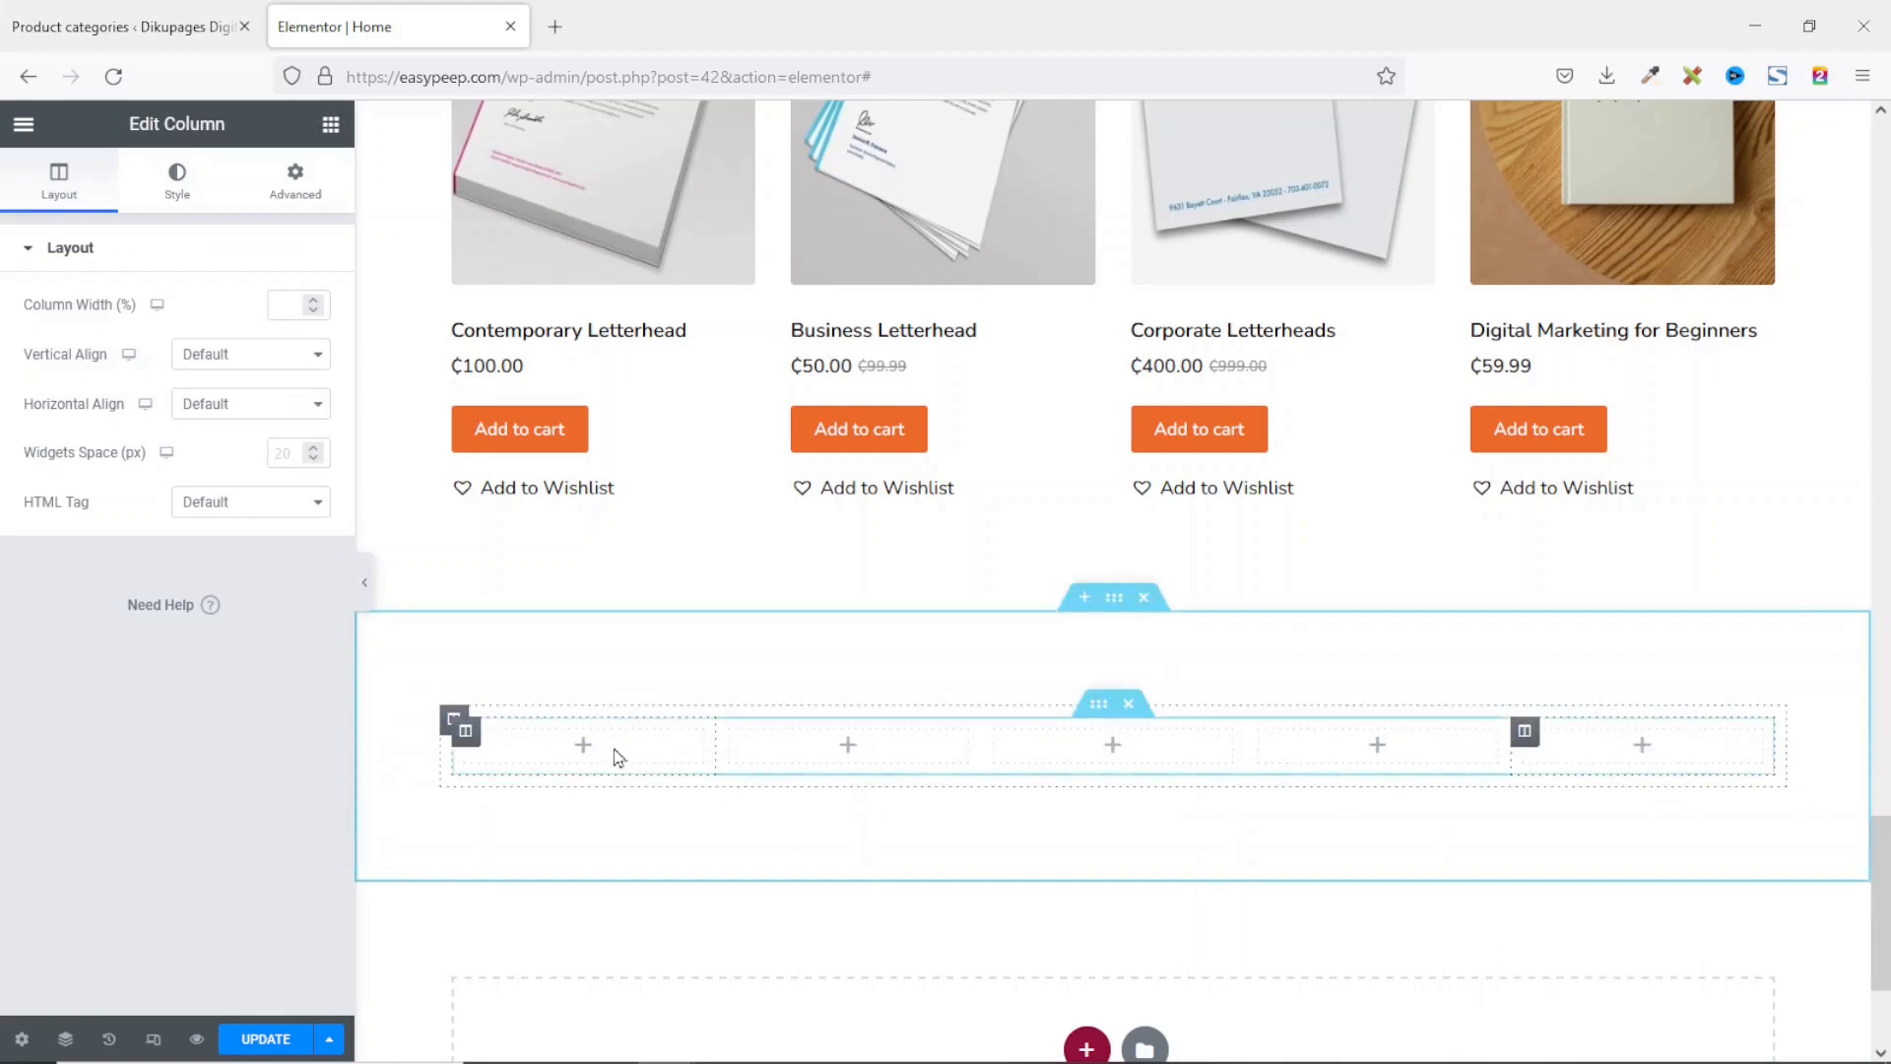
{"action": "left_click", "coordinate": [331, 126]}
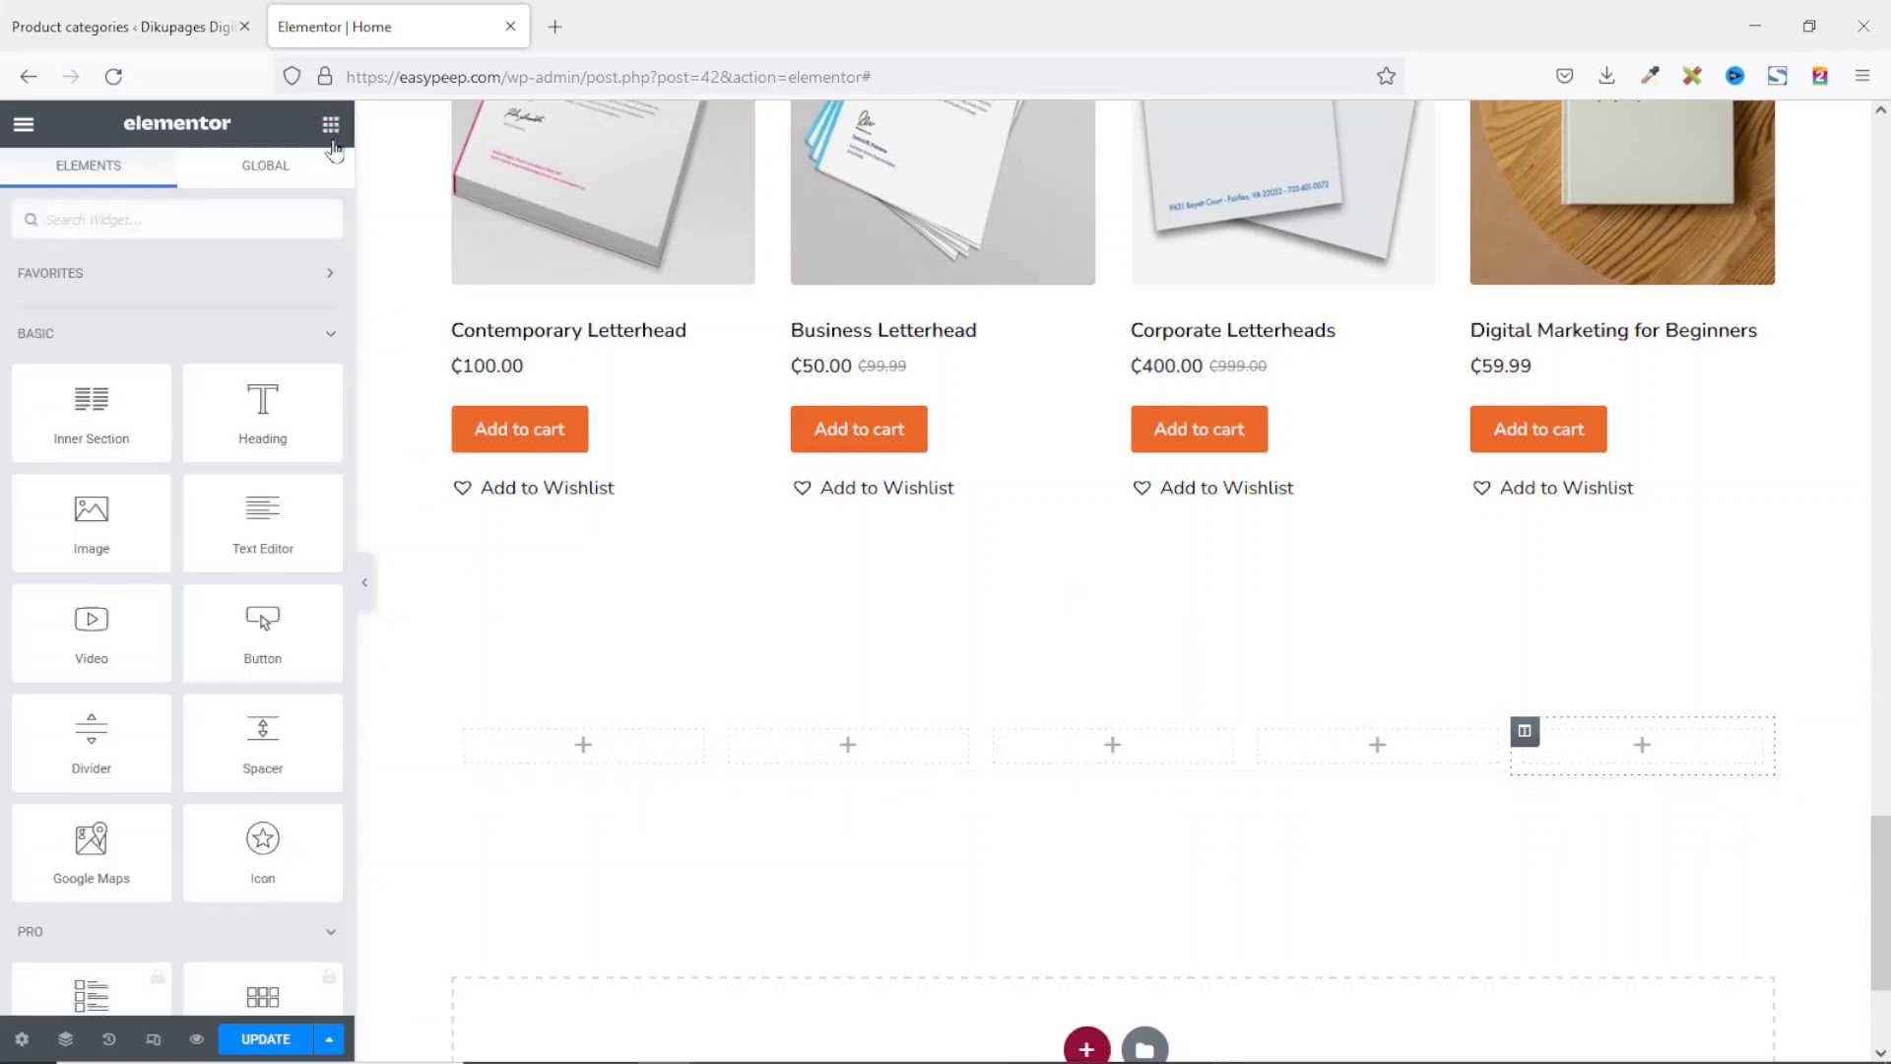
{"action": "left_click_drag", "start_coordinate": [71, 526], "coordinate": [633, 755]}
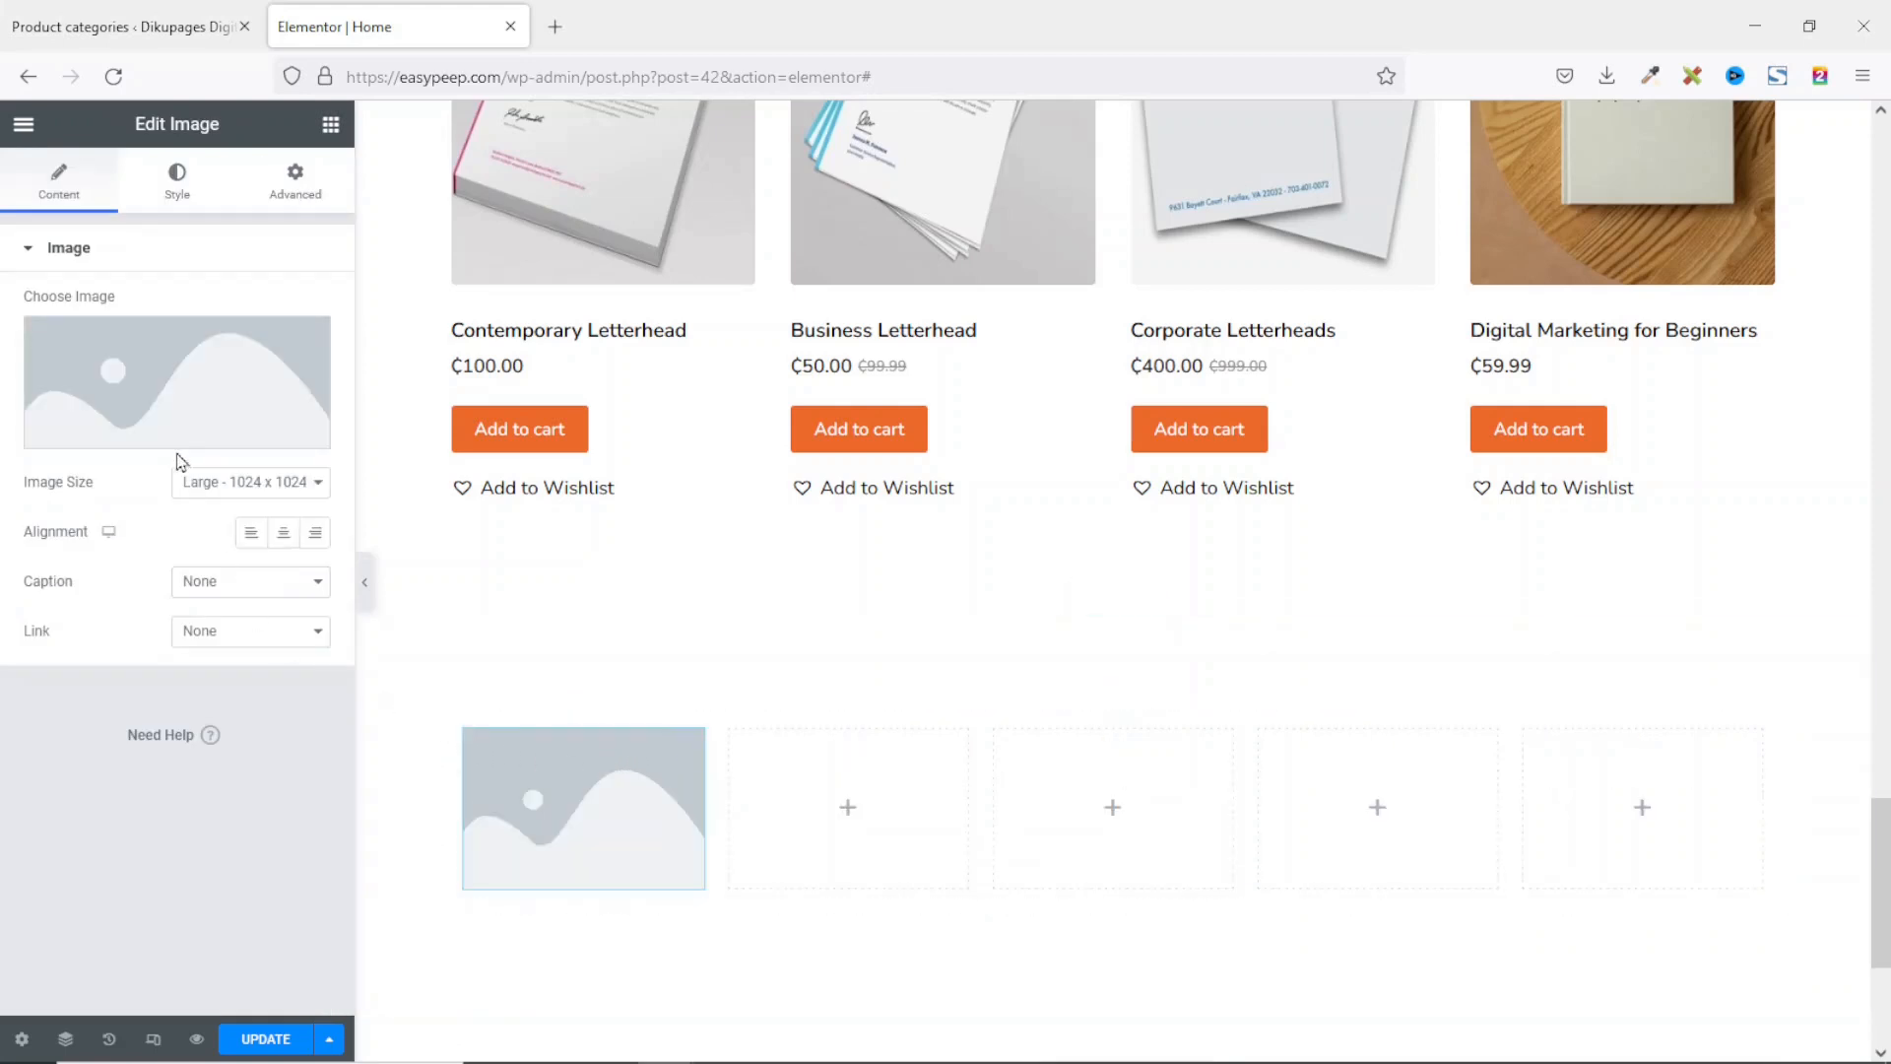
{"action": "left_click", "coordinate": [149, 374]}
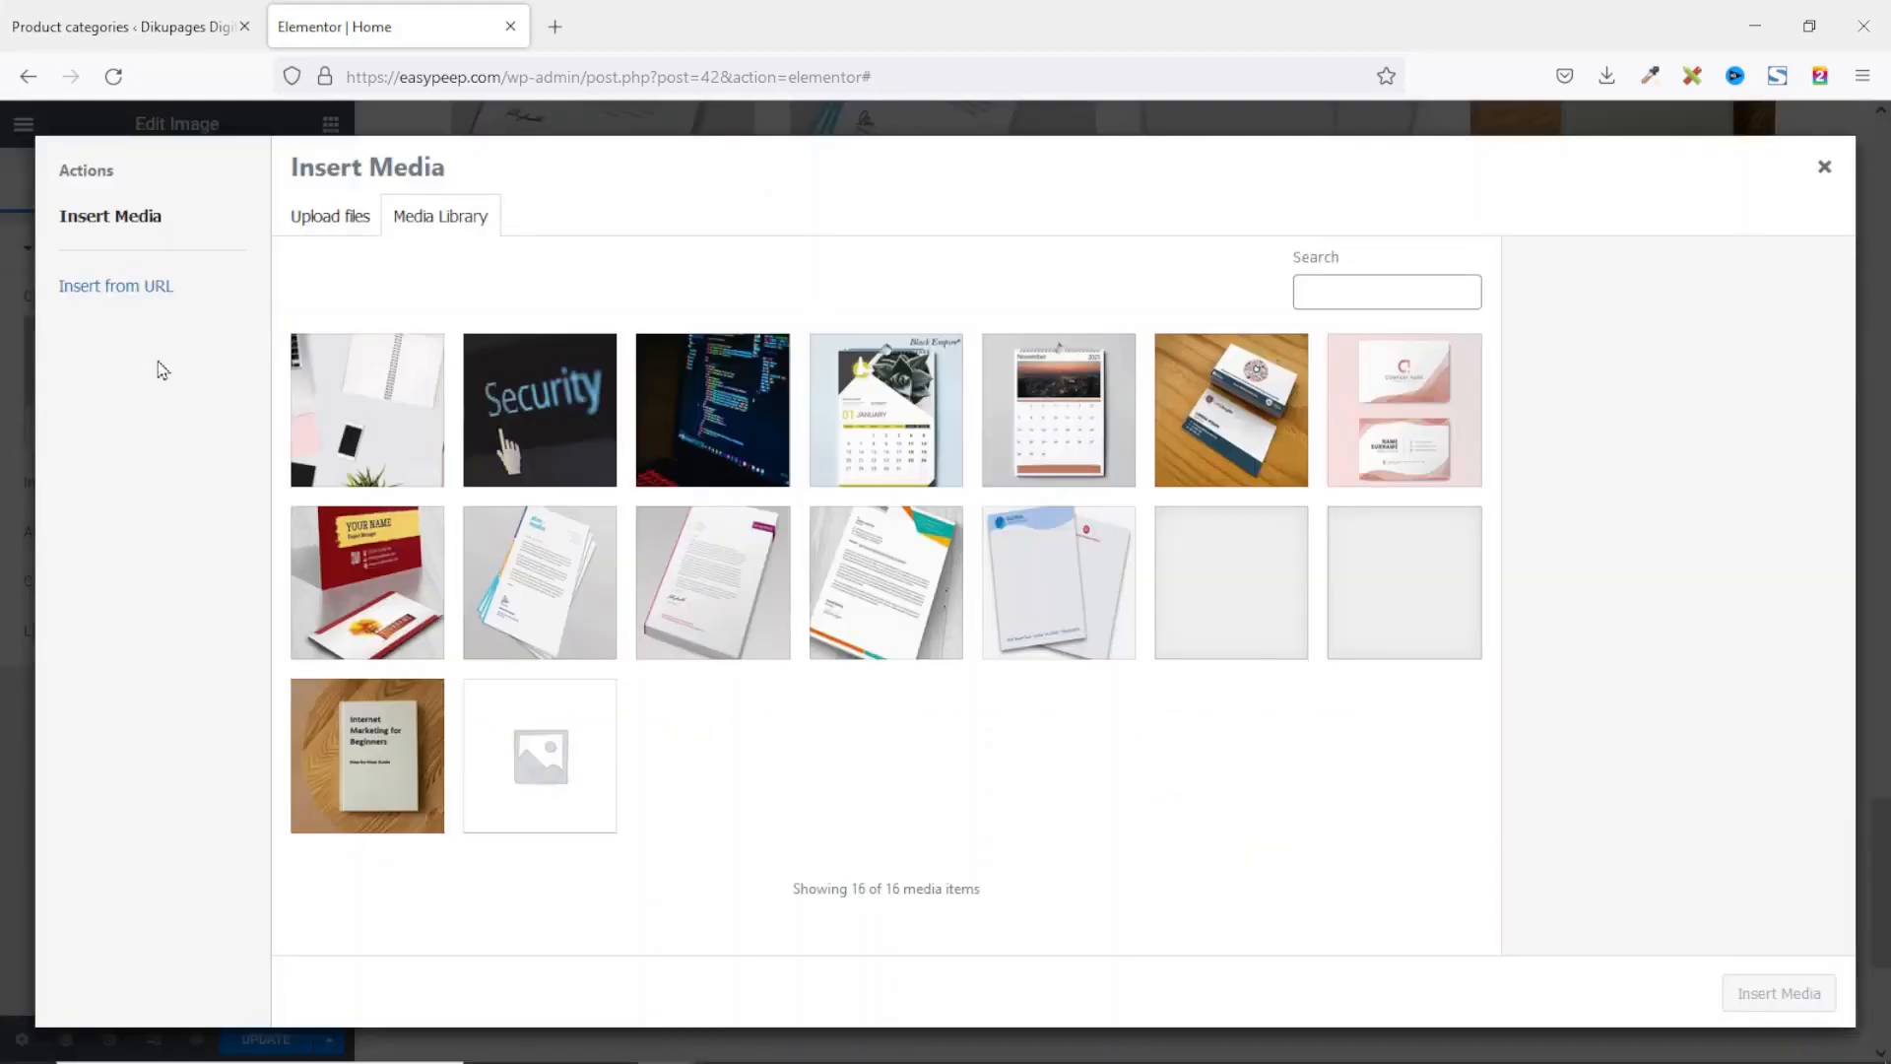
{"action": "left_click", "coordinate": [343, 215]}
{"action": "left_click", "coordinate": [1064, 567]}
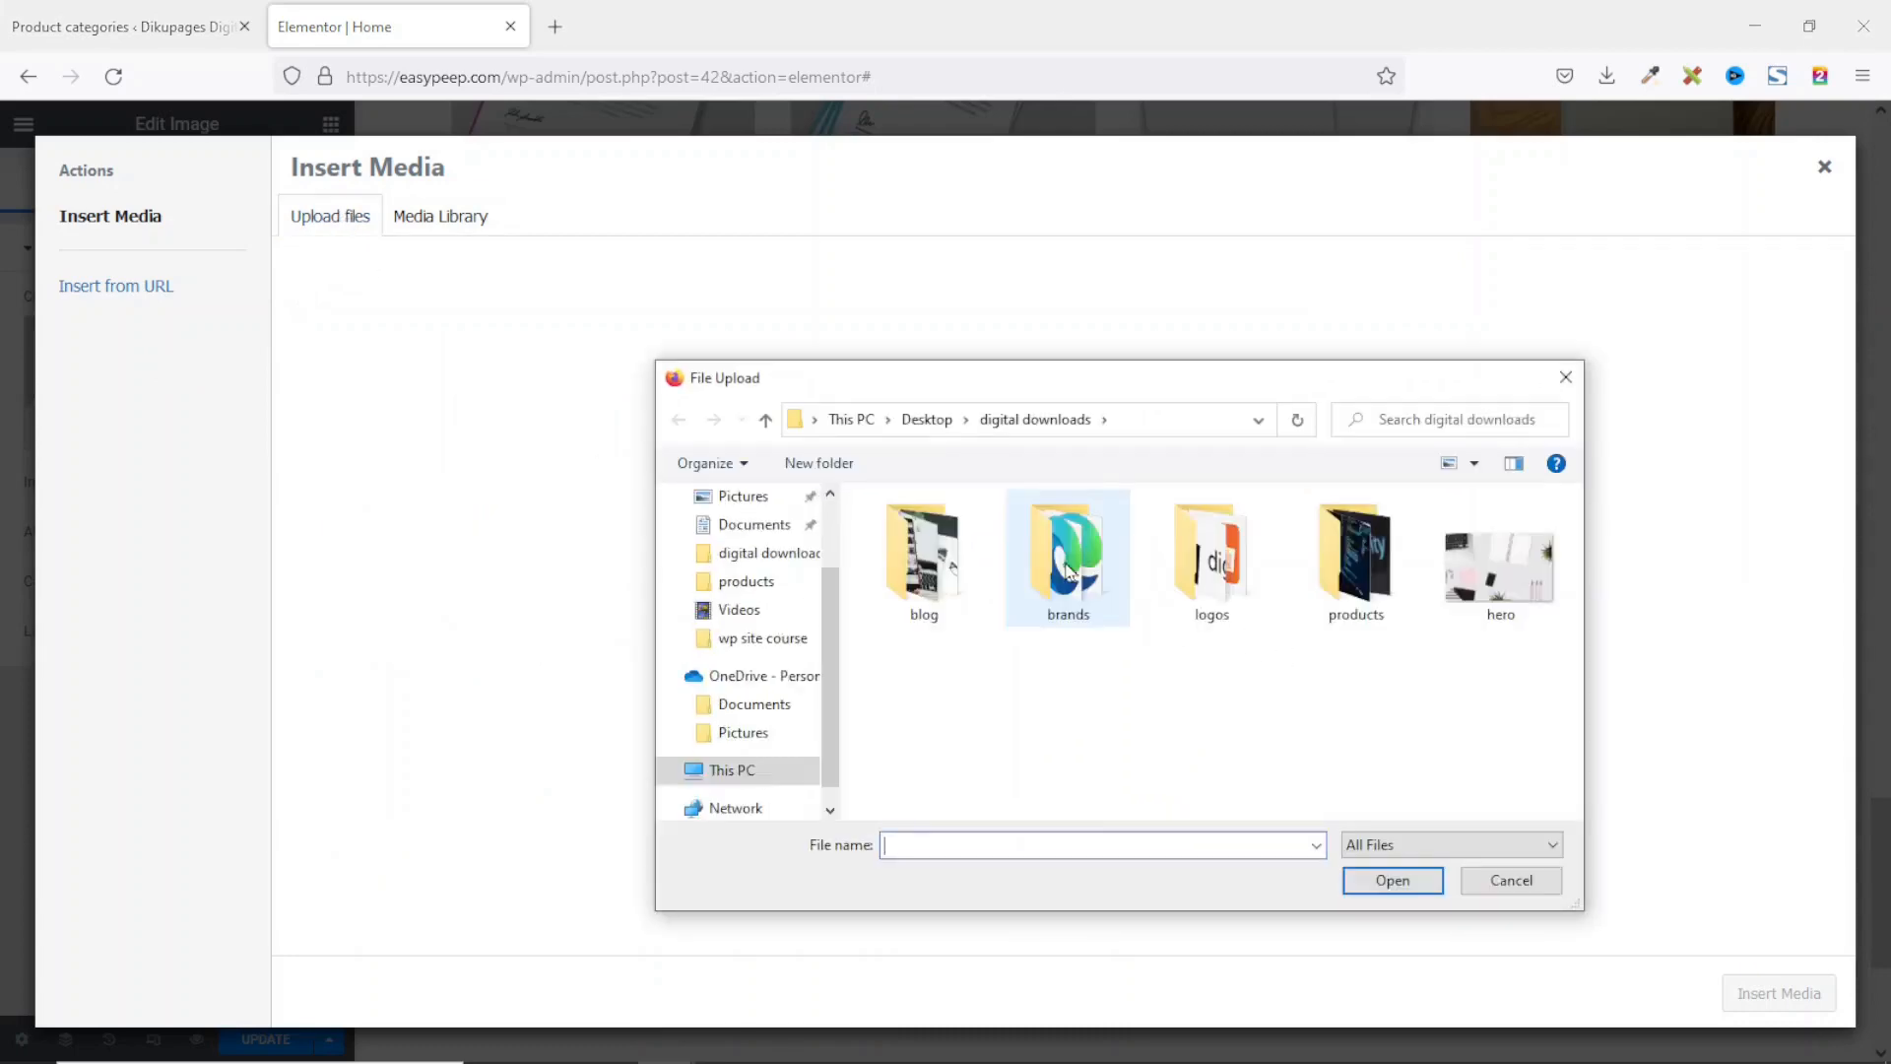
{"action": "double_click", "coordinate": [1068, 552]}
{"action": "left_click_drag", "start_coordinate": [936, 706], "coordinate": [891, 509]}
{"action": "left_click", "coordinate": [1400, 889]}
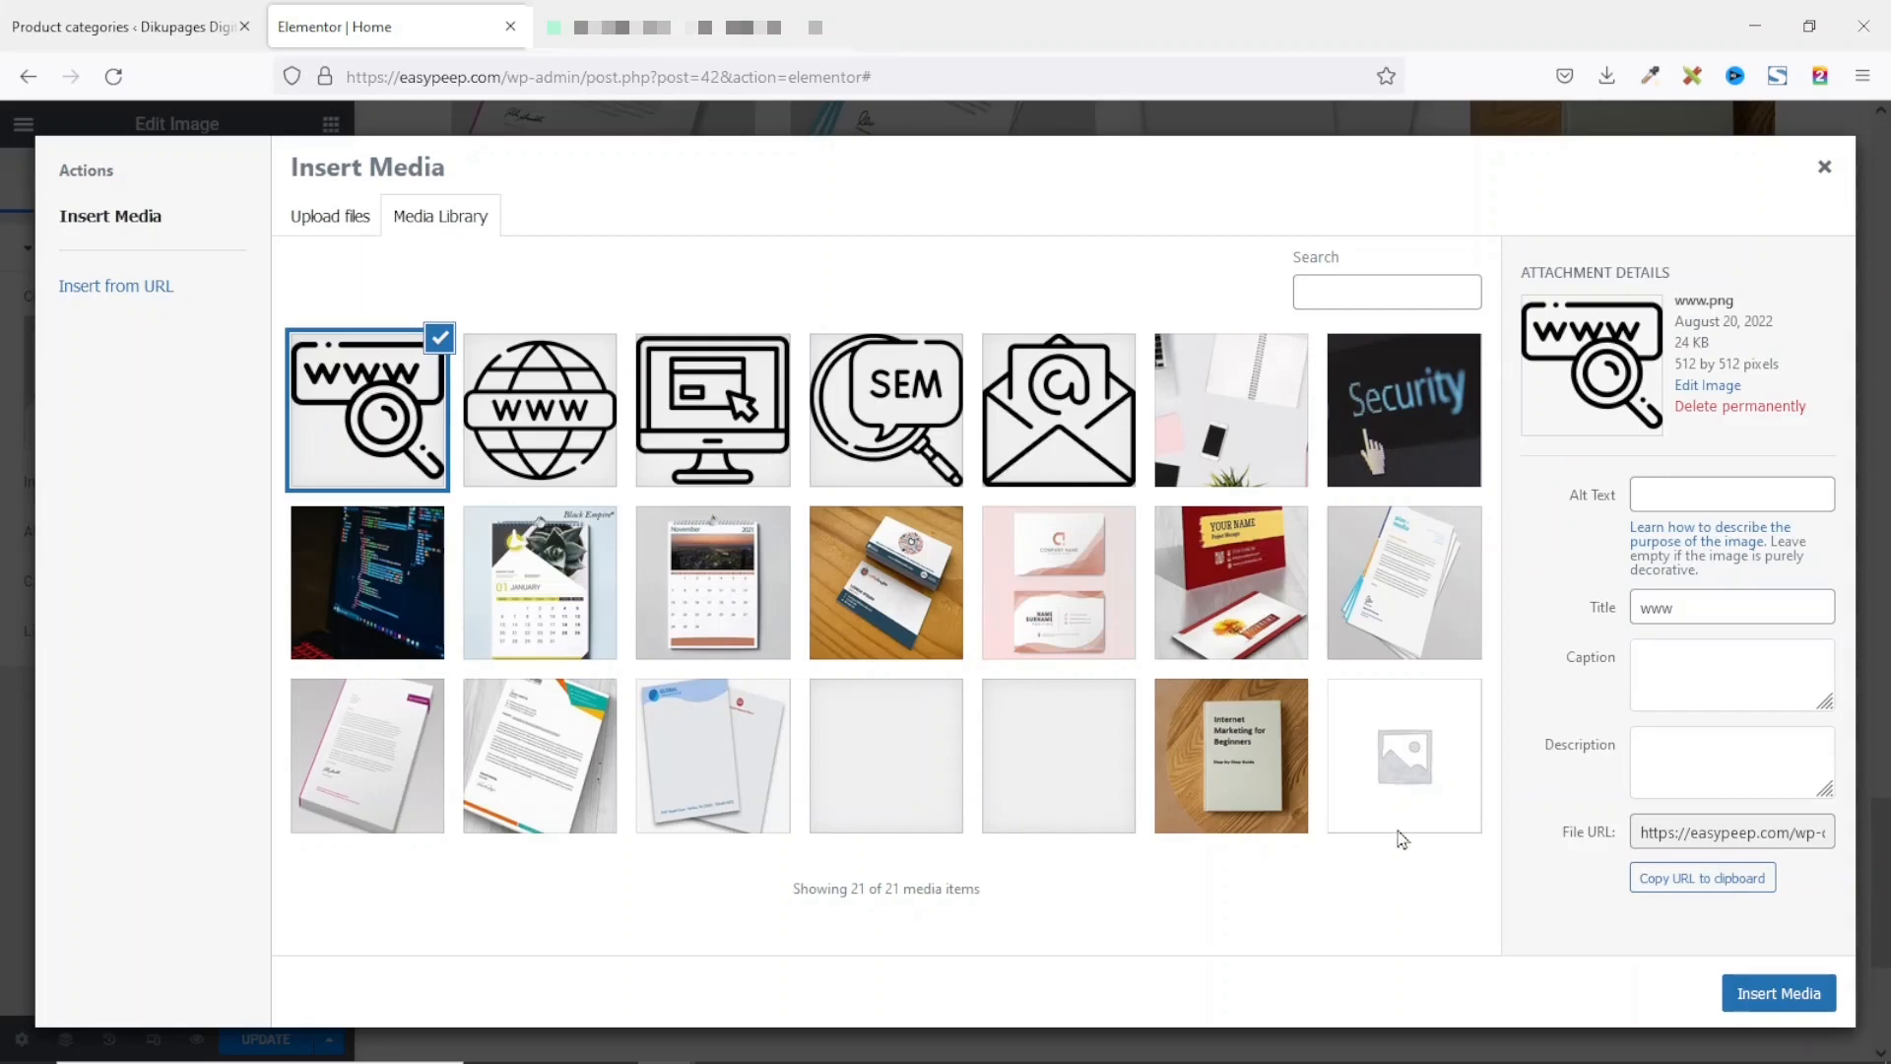
{"action": "left_click", "coordinate": [404, 399]}
{"action": "left_click", "coordinate": [403, 398]}
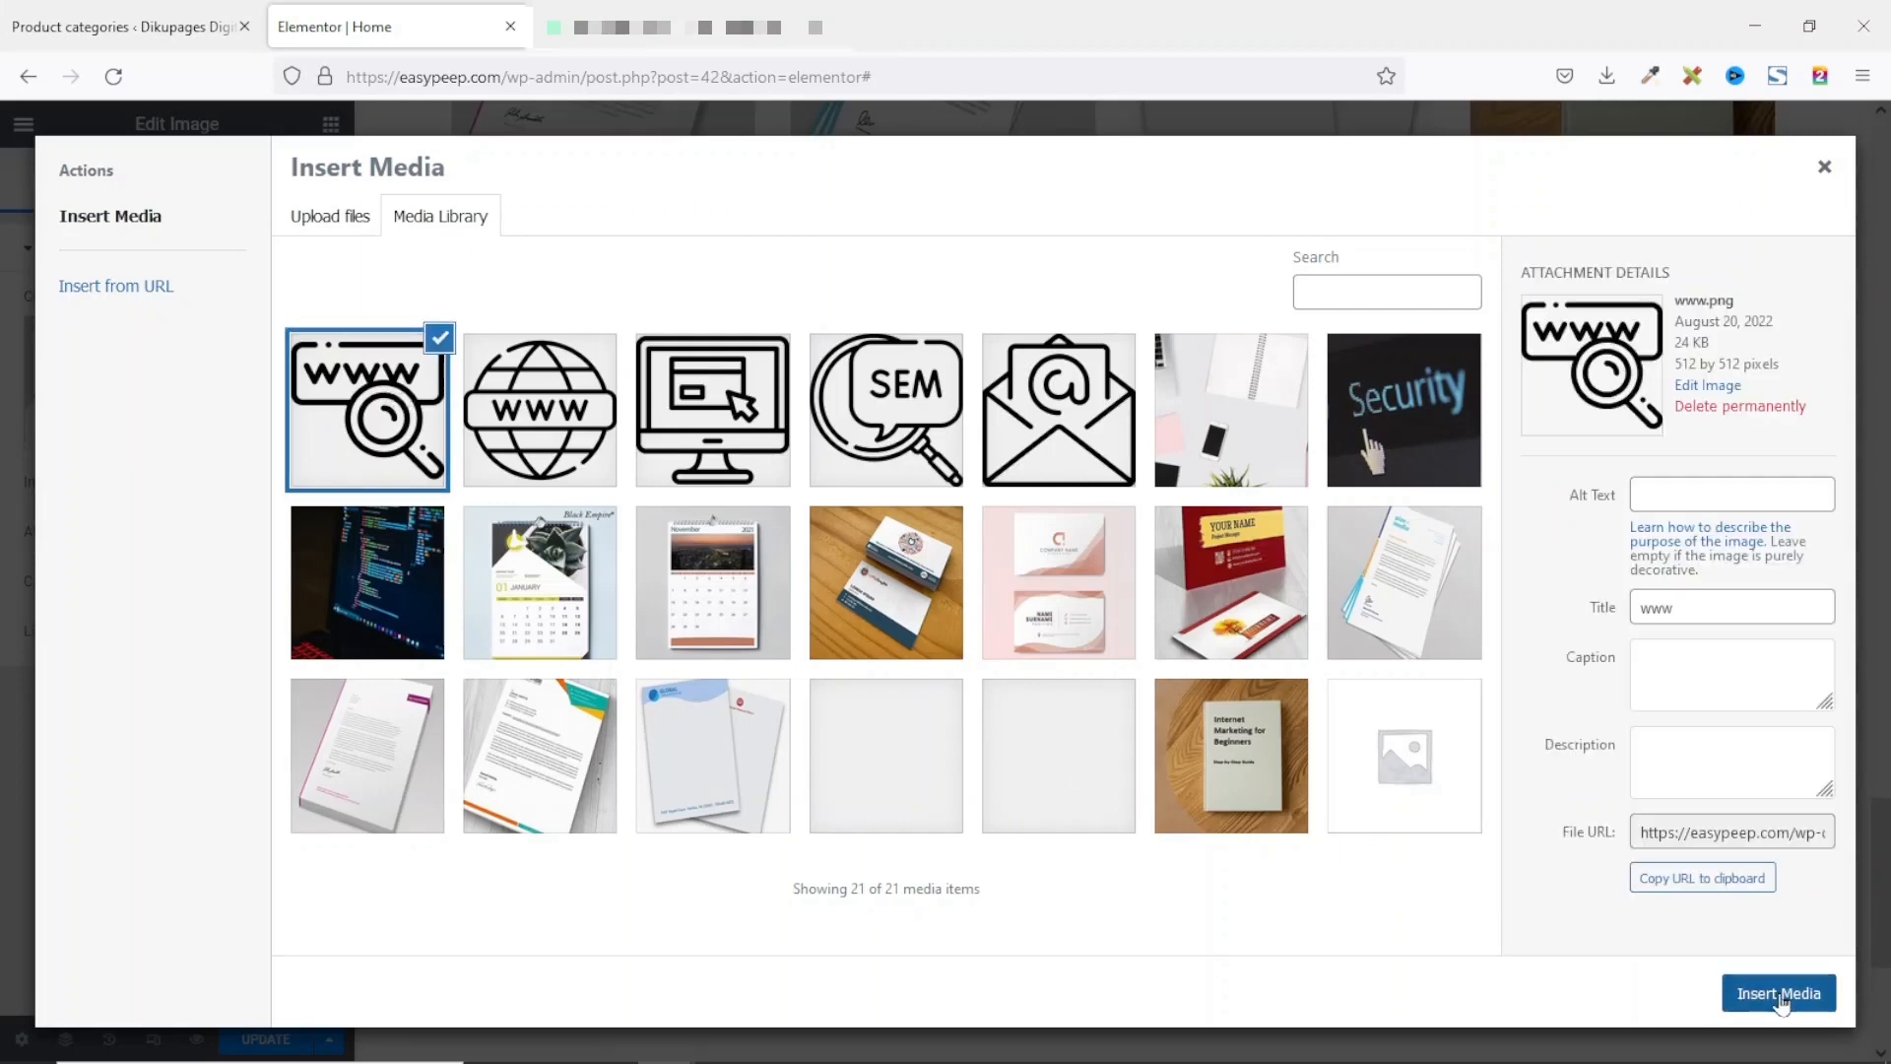
{"action": "left_click", "coordinate": [1779, 995]}
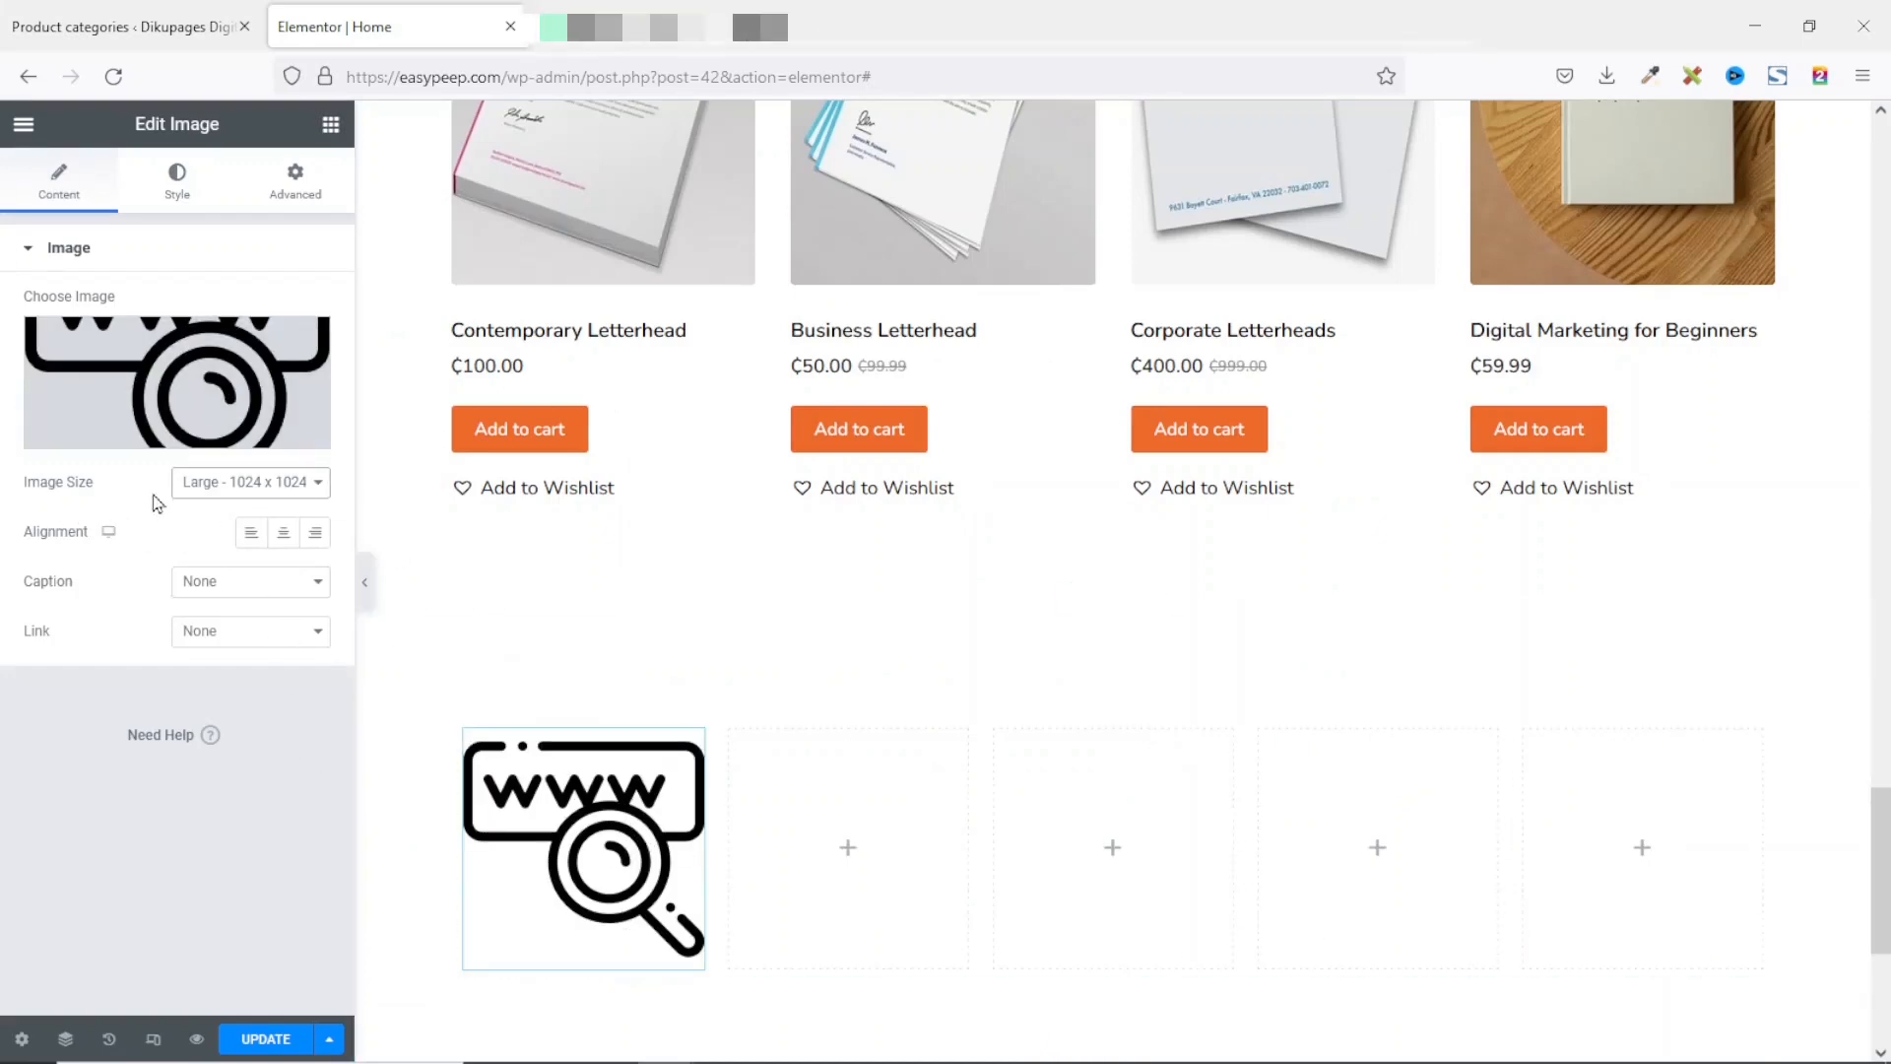
Step: Set the first column's image size to Woocommerce Gallery Thumbnail - 100 x 100
{"action": "left_click", "coordinate": [287, 495]}
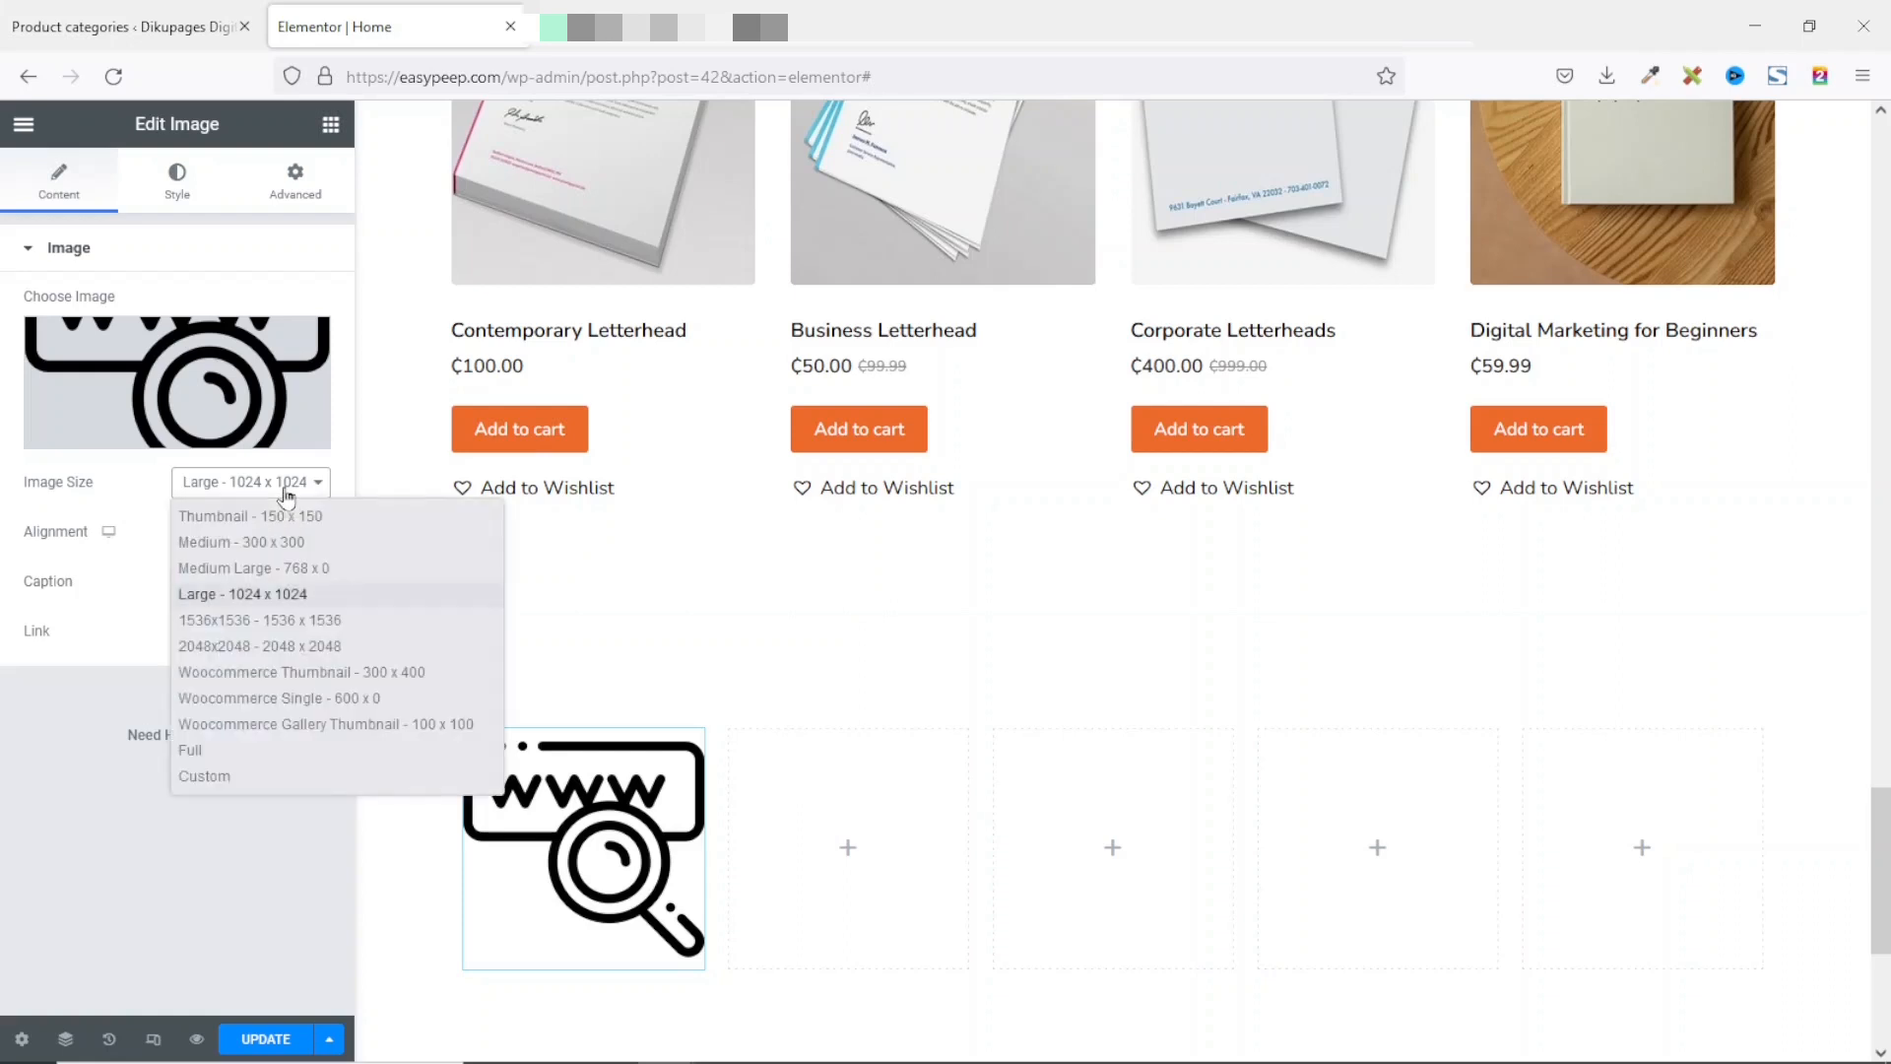
{"action": "left_click", "coordinate": [355, 673]}
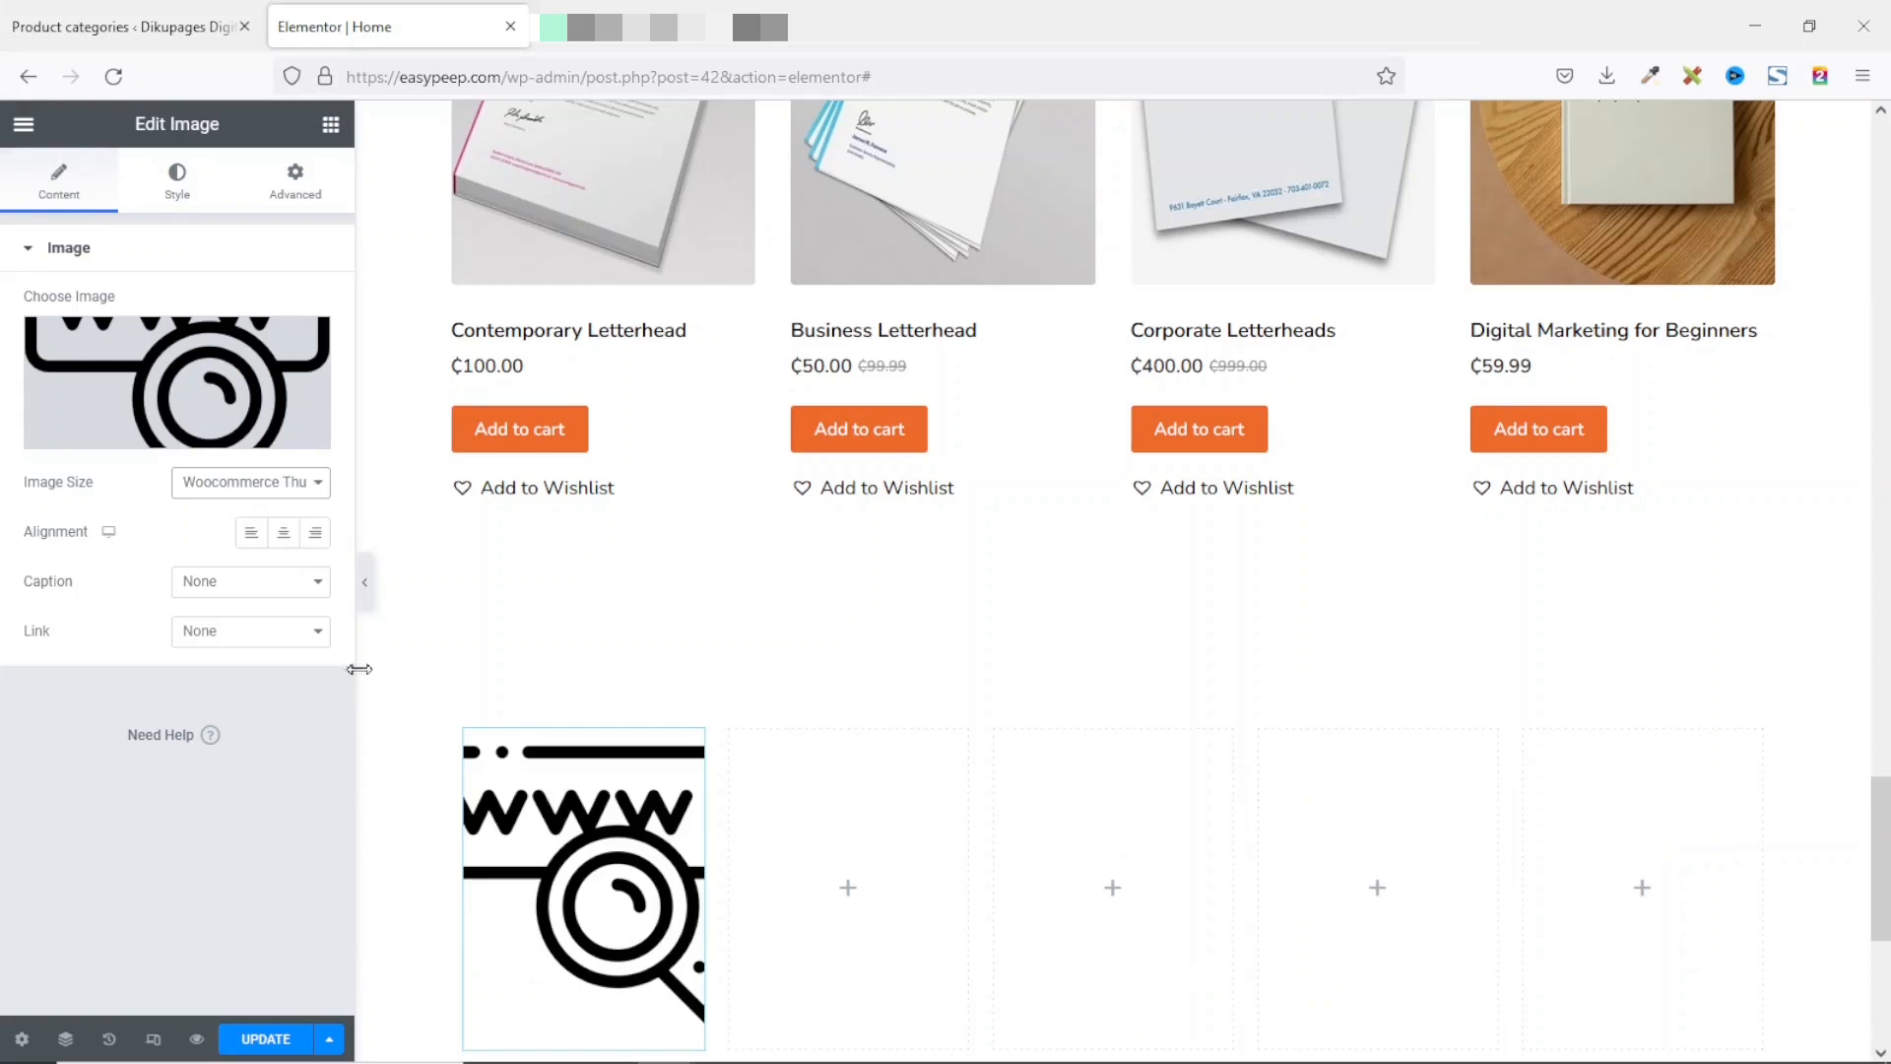
{"action": "left_click", "coordinate": [267, 496]}
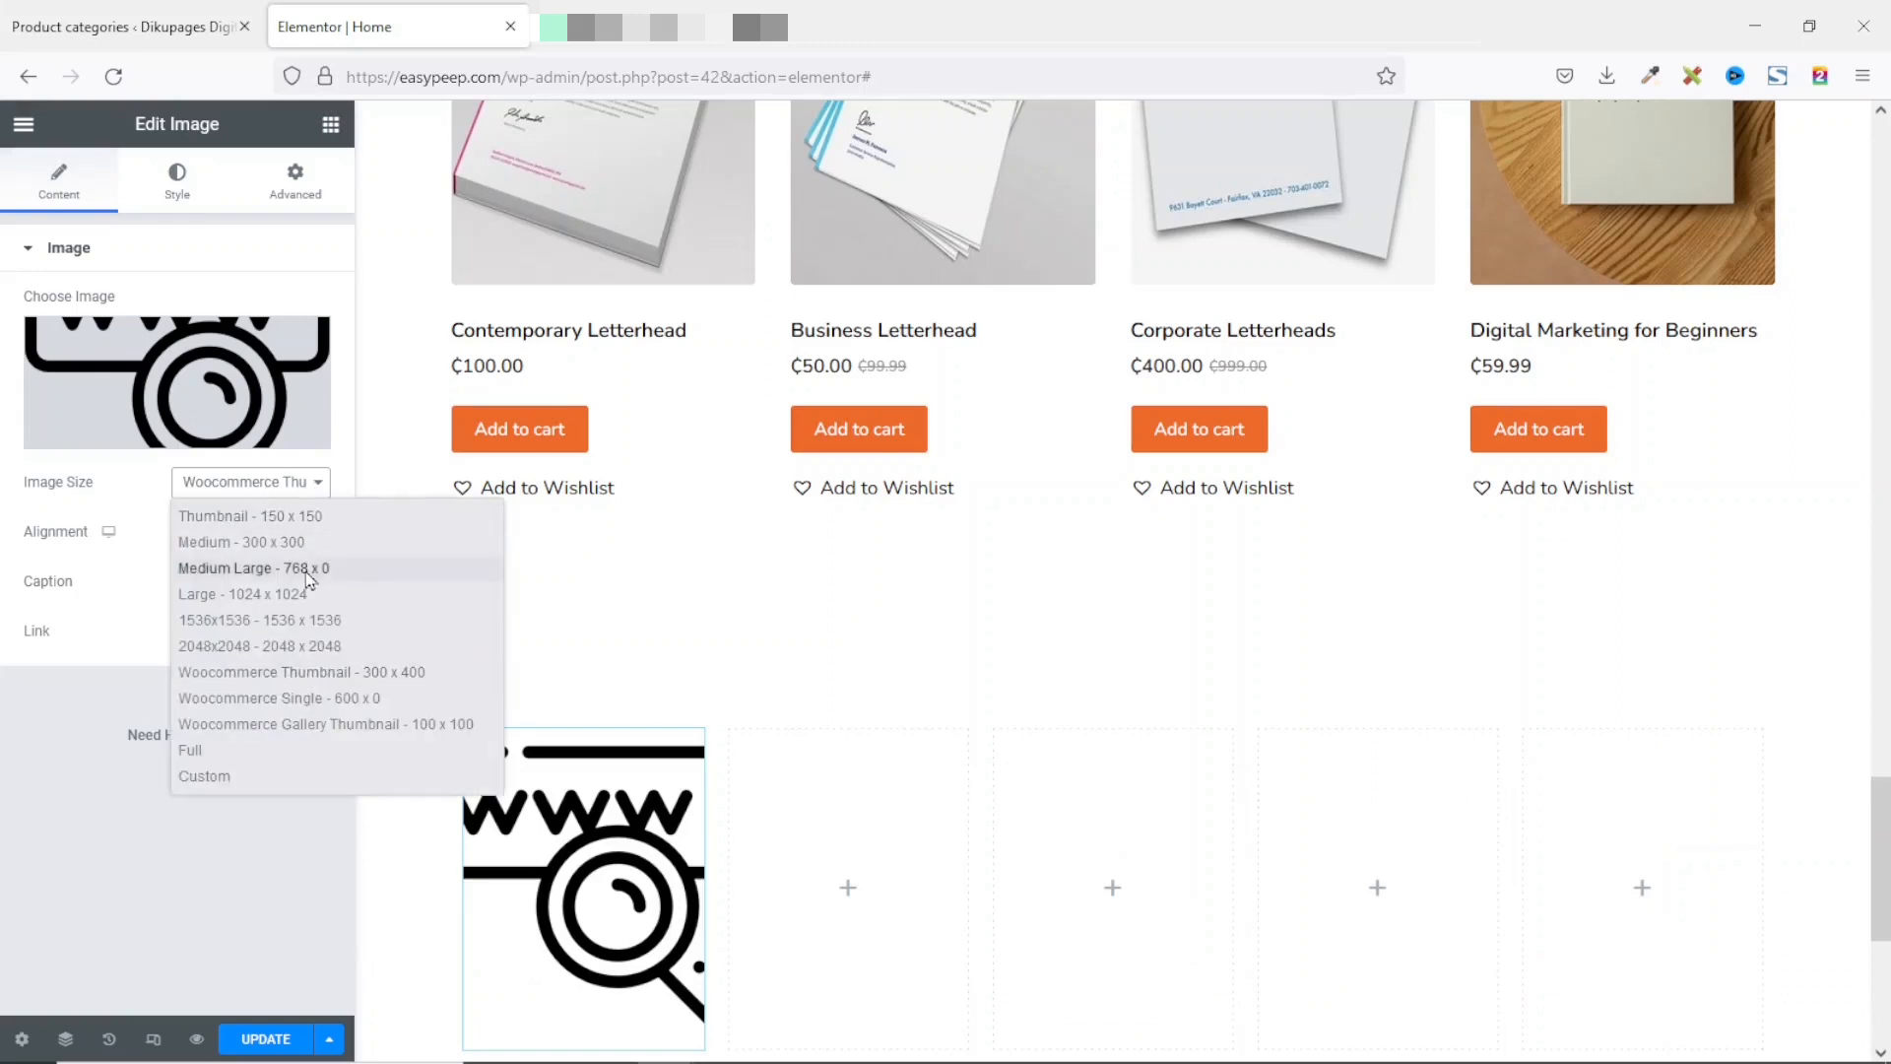
{"action": "left_click", "coordinate": [377, 726]}
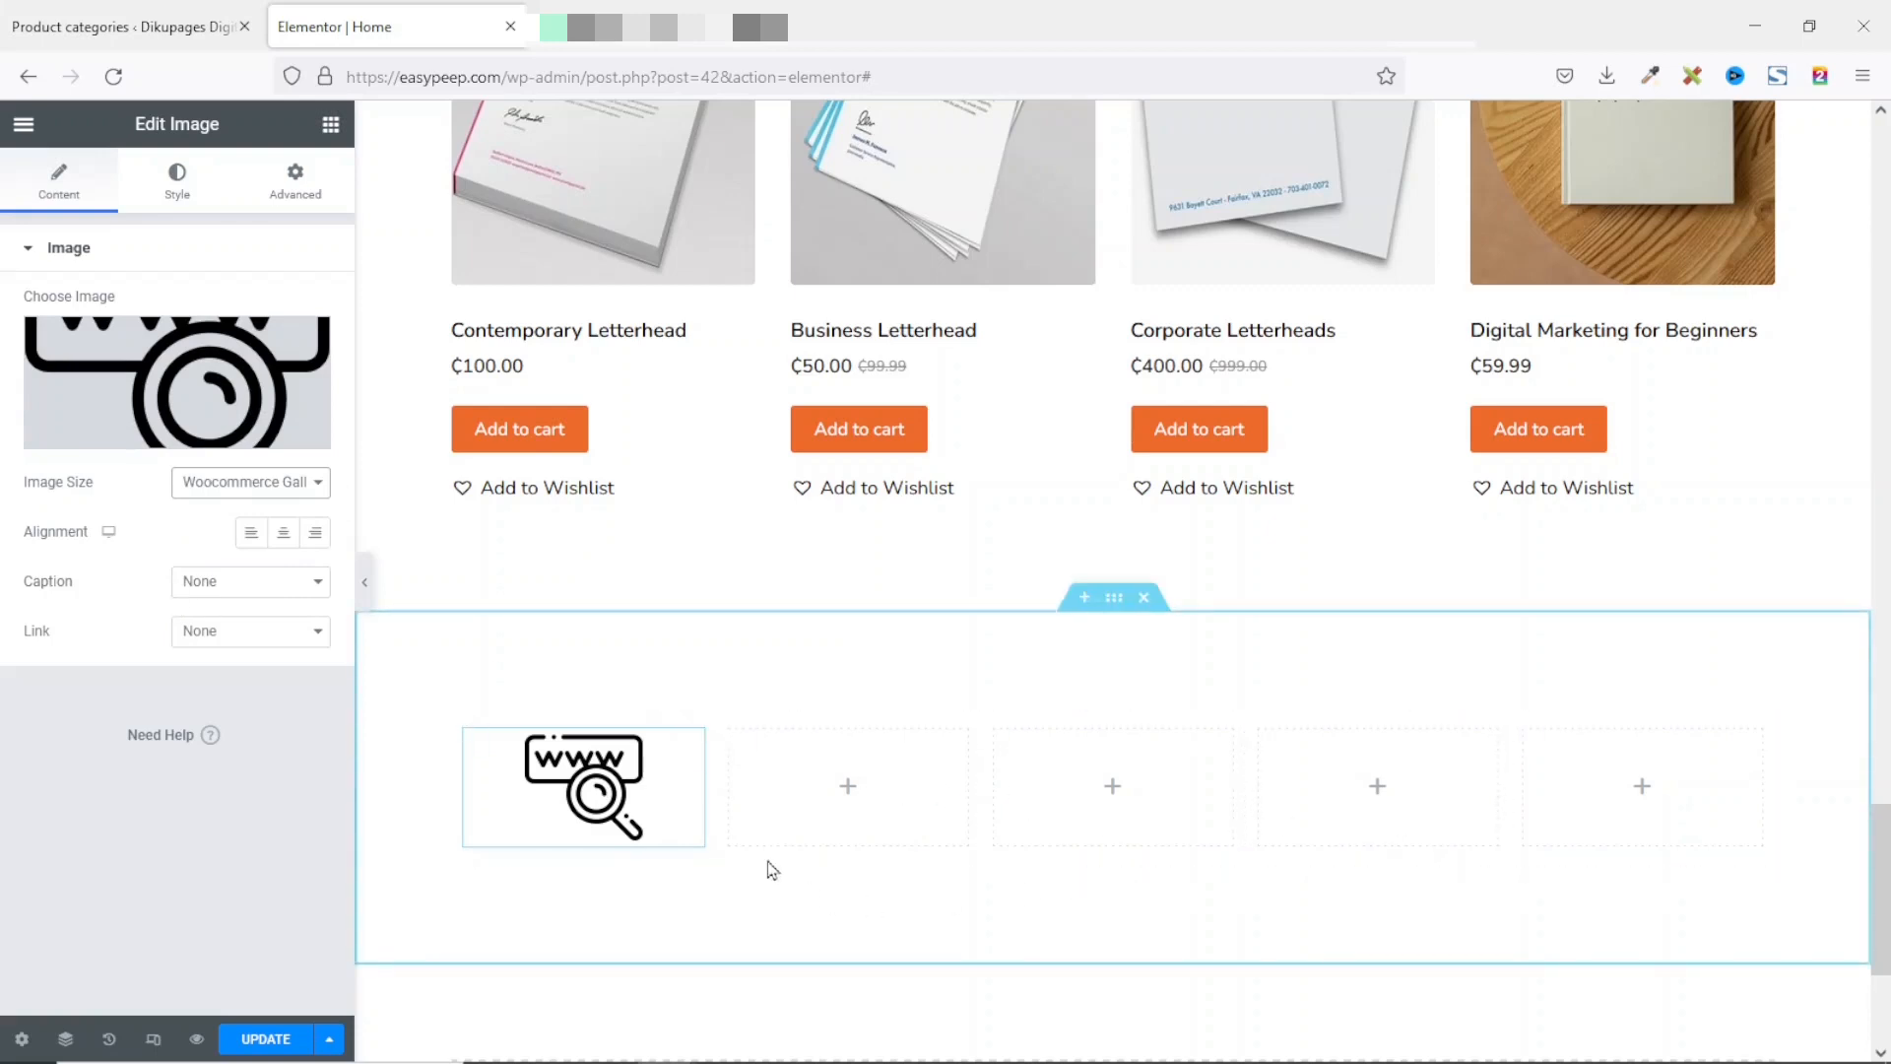
Step: Copy the first column's image and paste it into each of the other four columns
{"action": "right_click", "coordinate": [585, 805]}
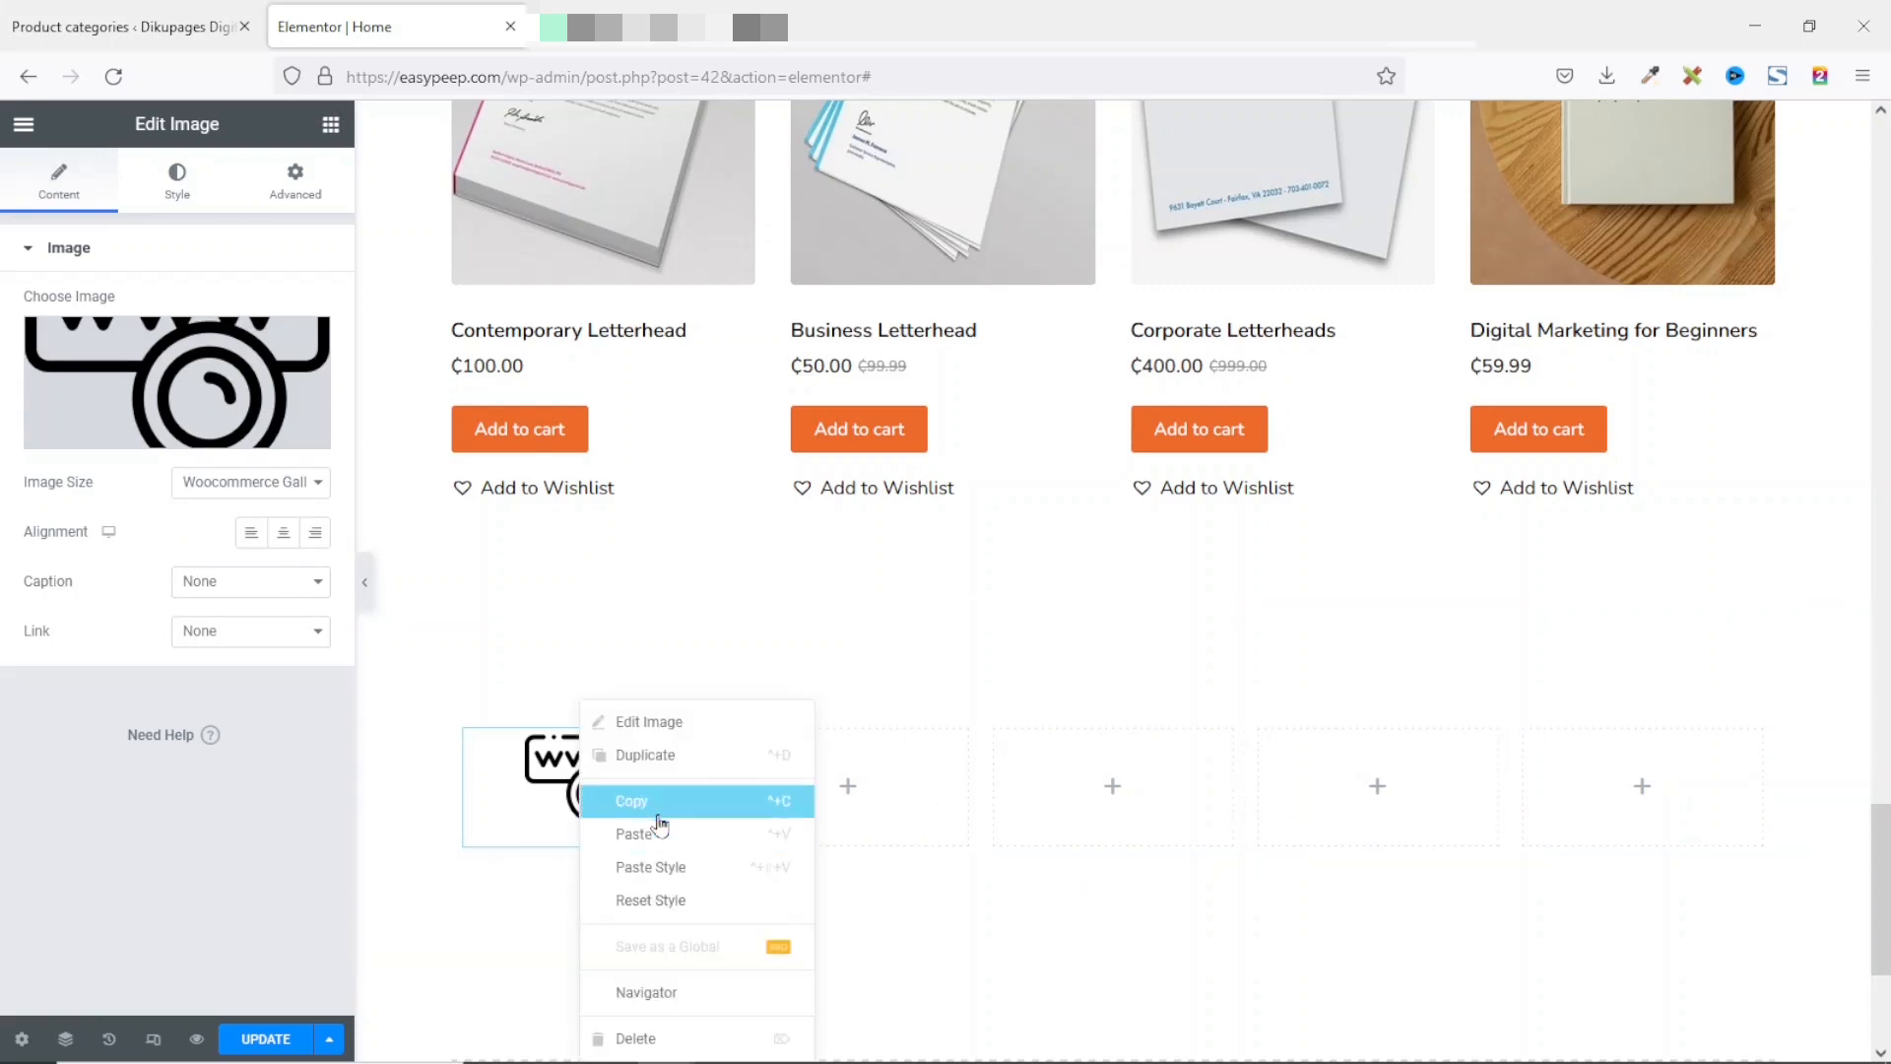
{"action": "left_click", "coordinate": [655, 815]}
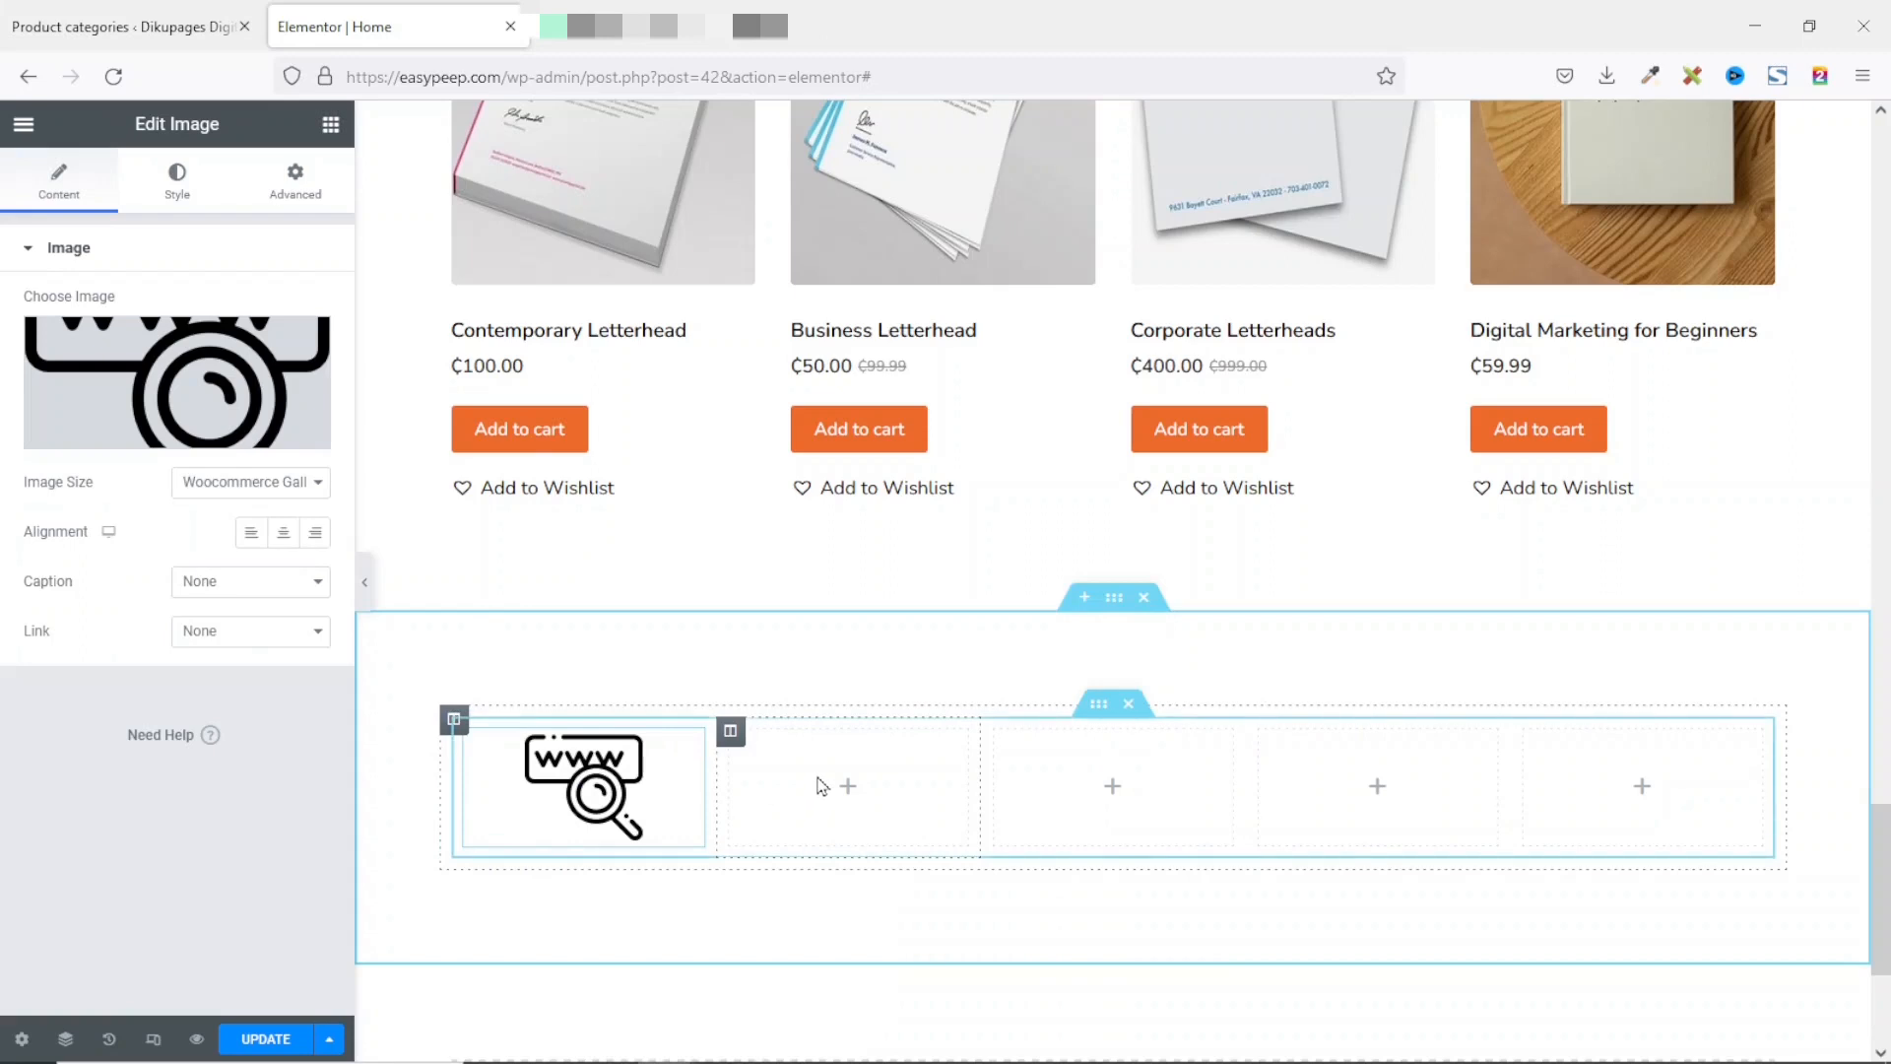
{"action": "right_click", "coordinate": [822, 786]}
{"action": "left_click", "coordinate": [944, 880]}
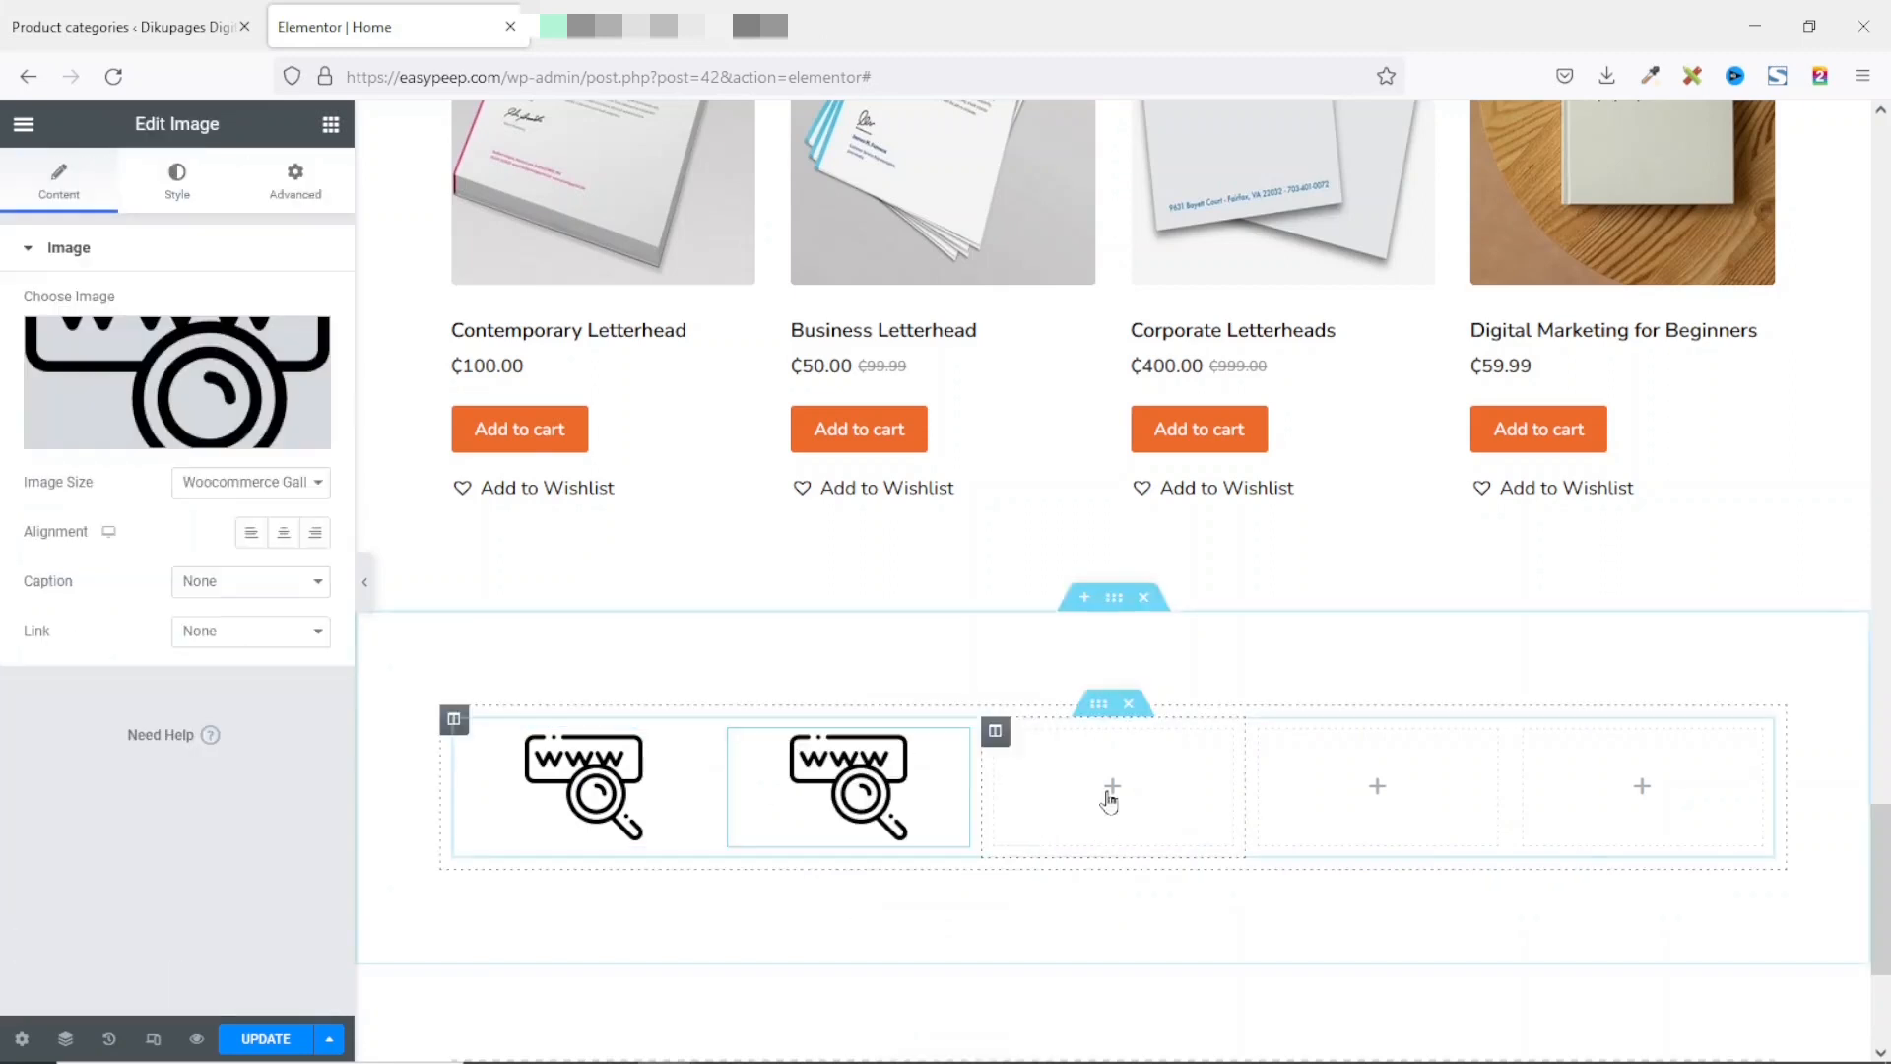
{"action": "right_click", "coordinate": [1121, 855]}
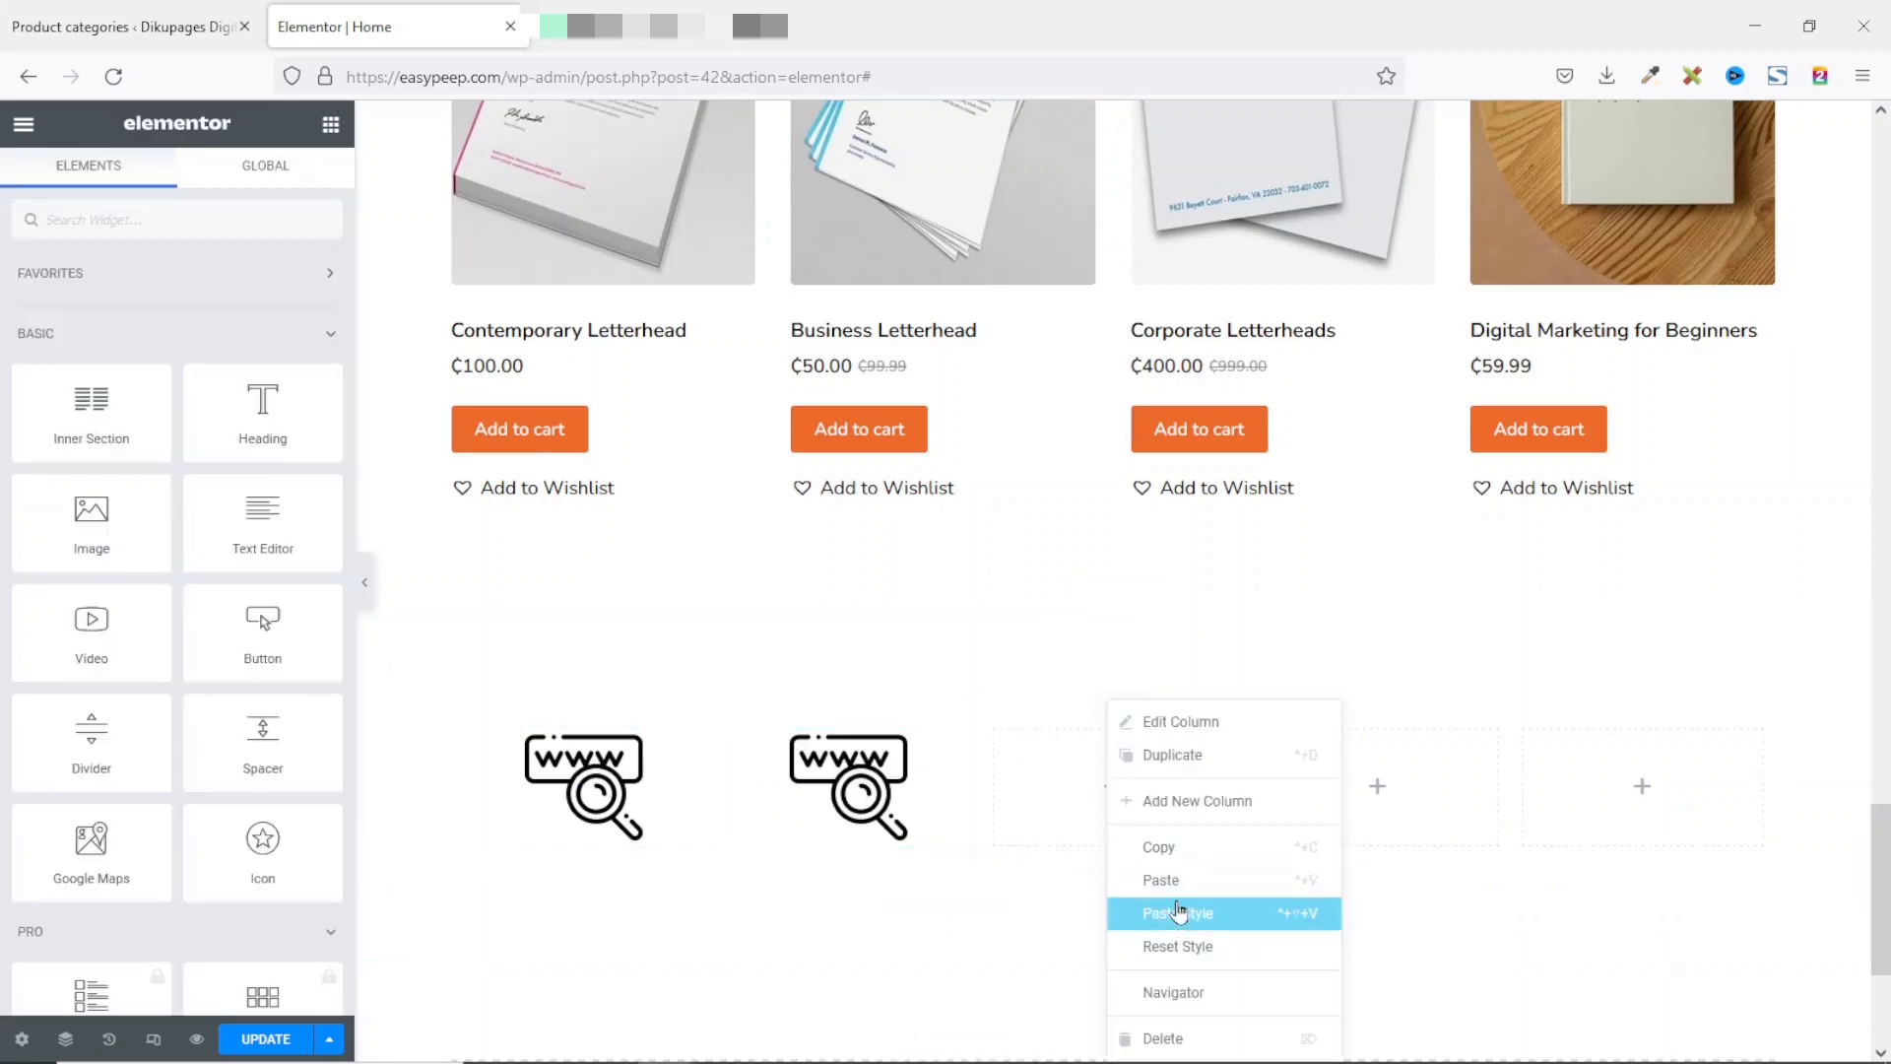
{"action": "left_click", "coordinate": [1163, 879]}
{"action": "right_click", "coordinate": [1403, 786]}
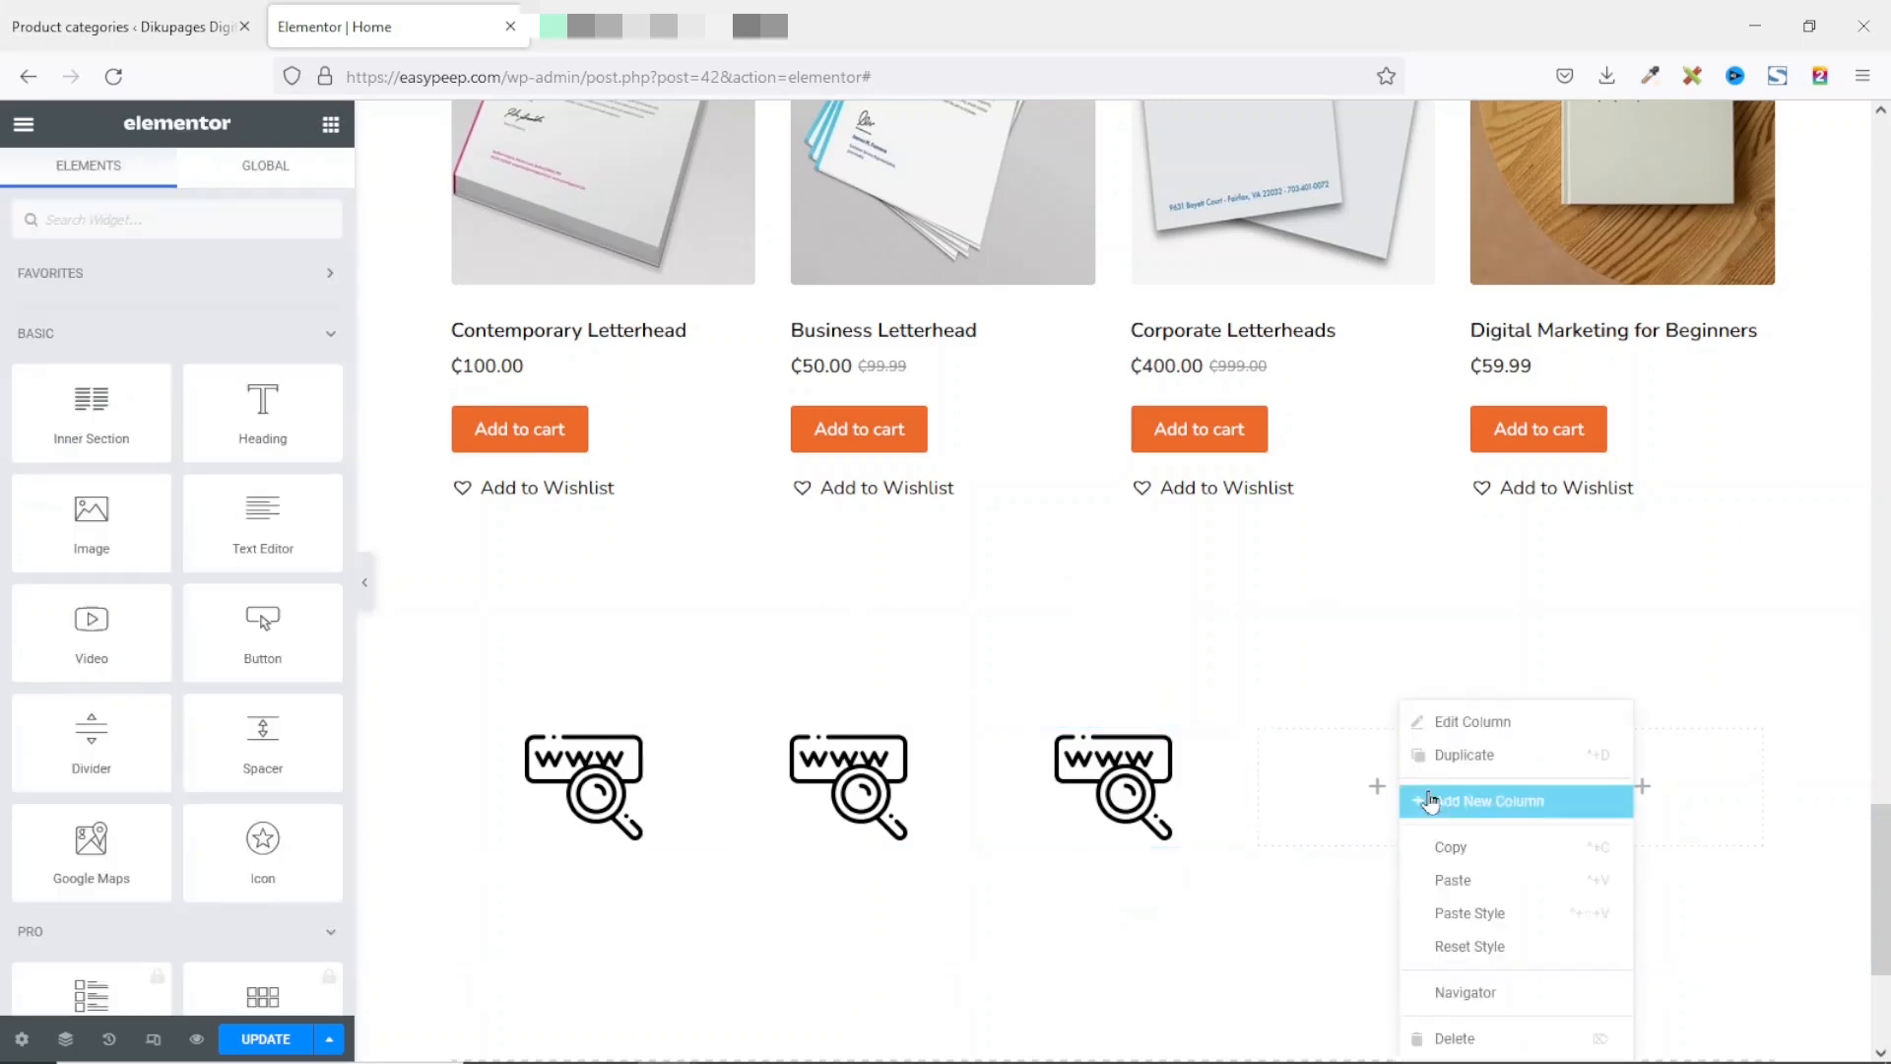
{"action": "left_click", "coordinate": [1465, 880]}
{"action": "right_click", "coordinate": [1544, 791]}
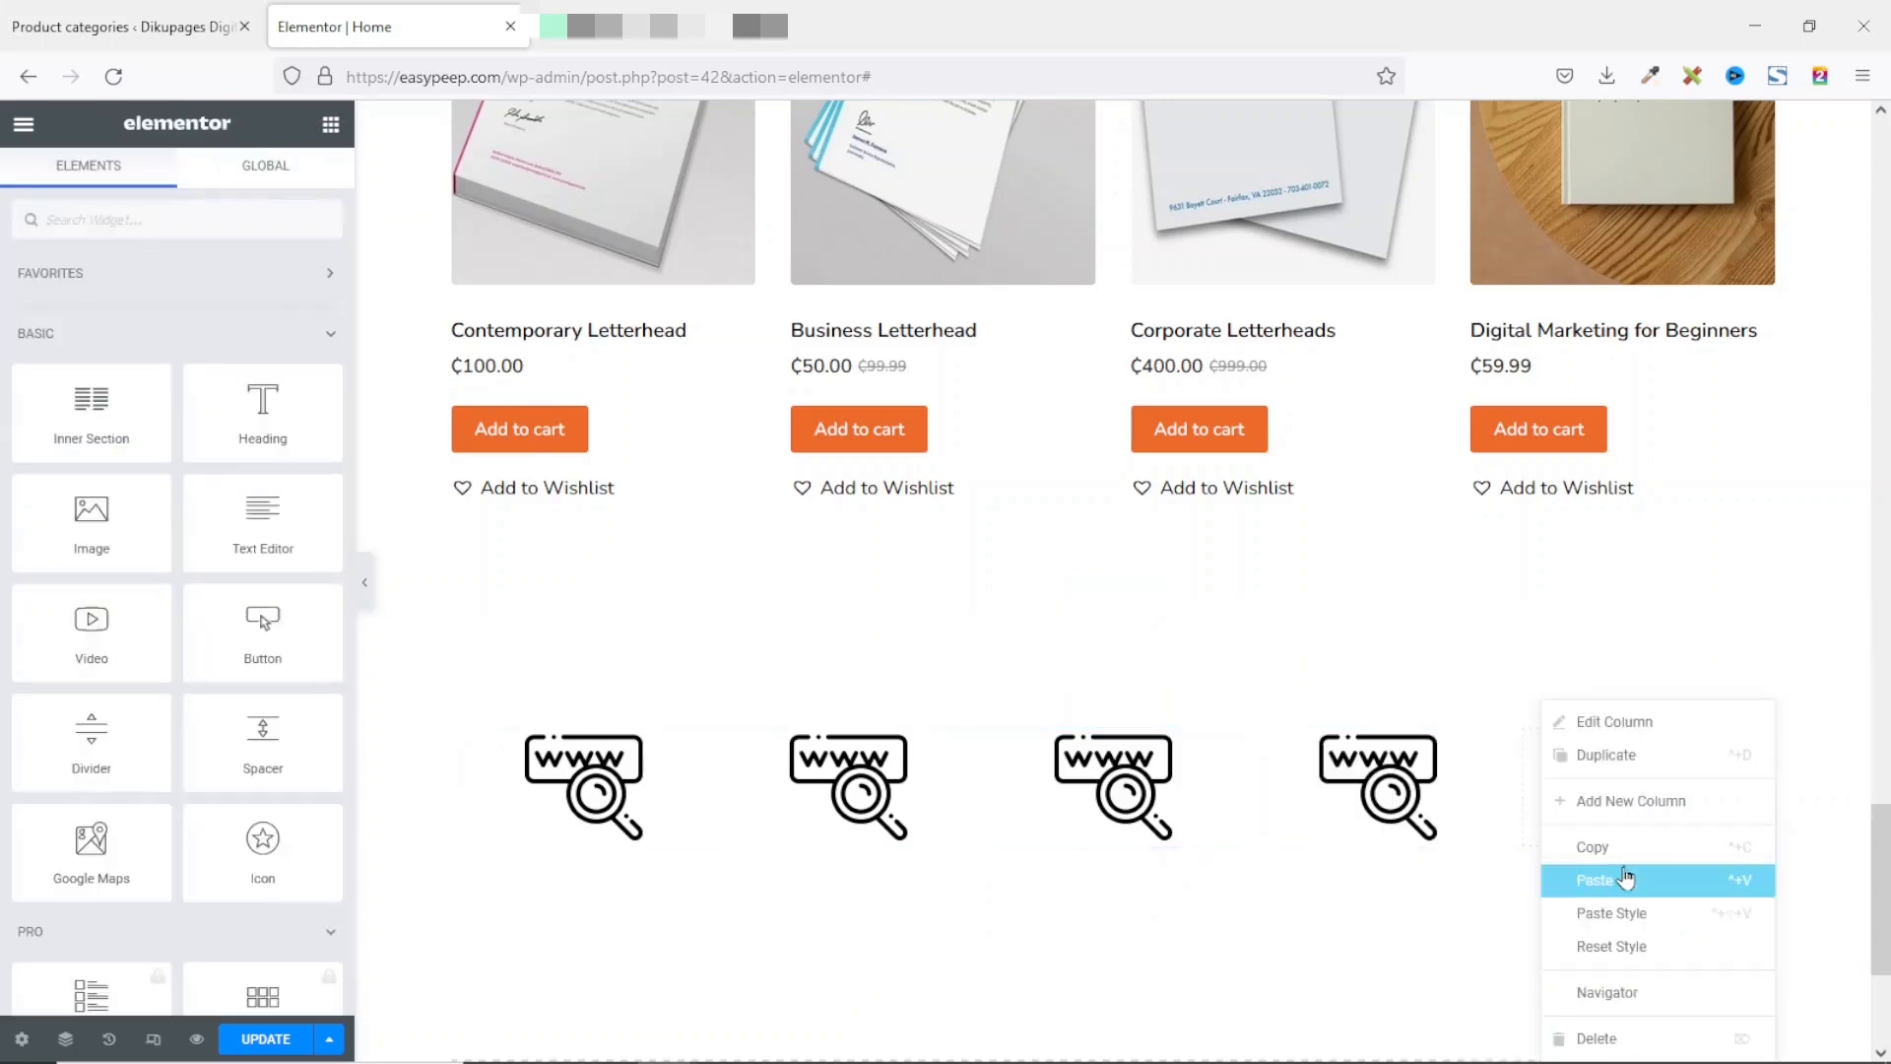
{"action": "left_click", "coordinate": [1548, 887]}
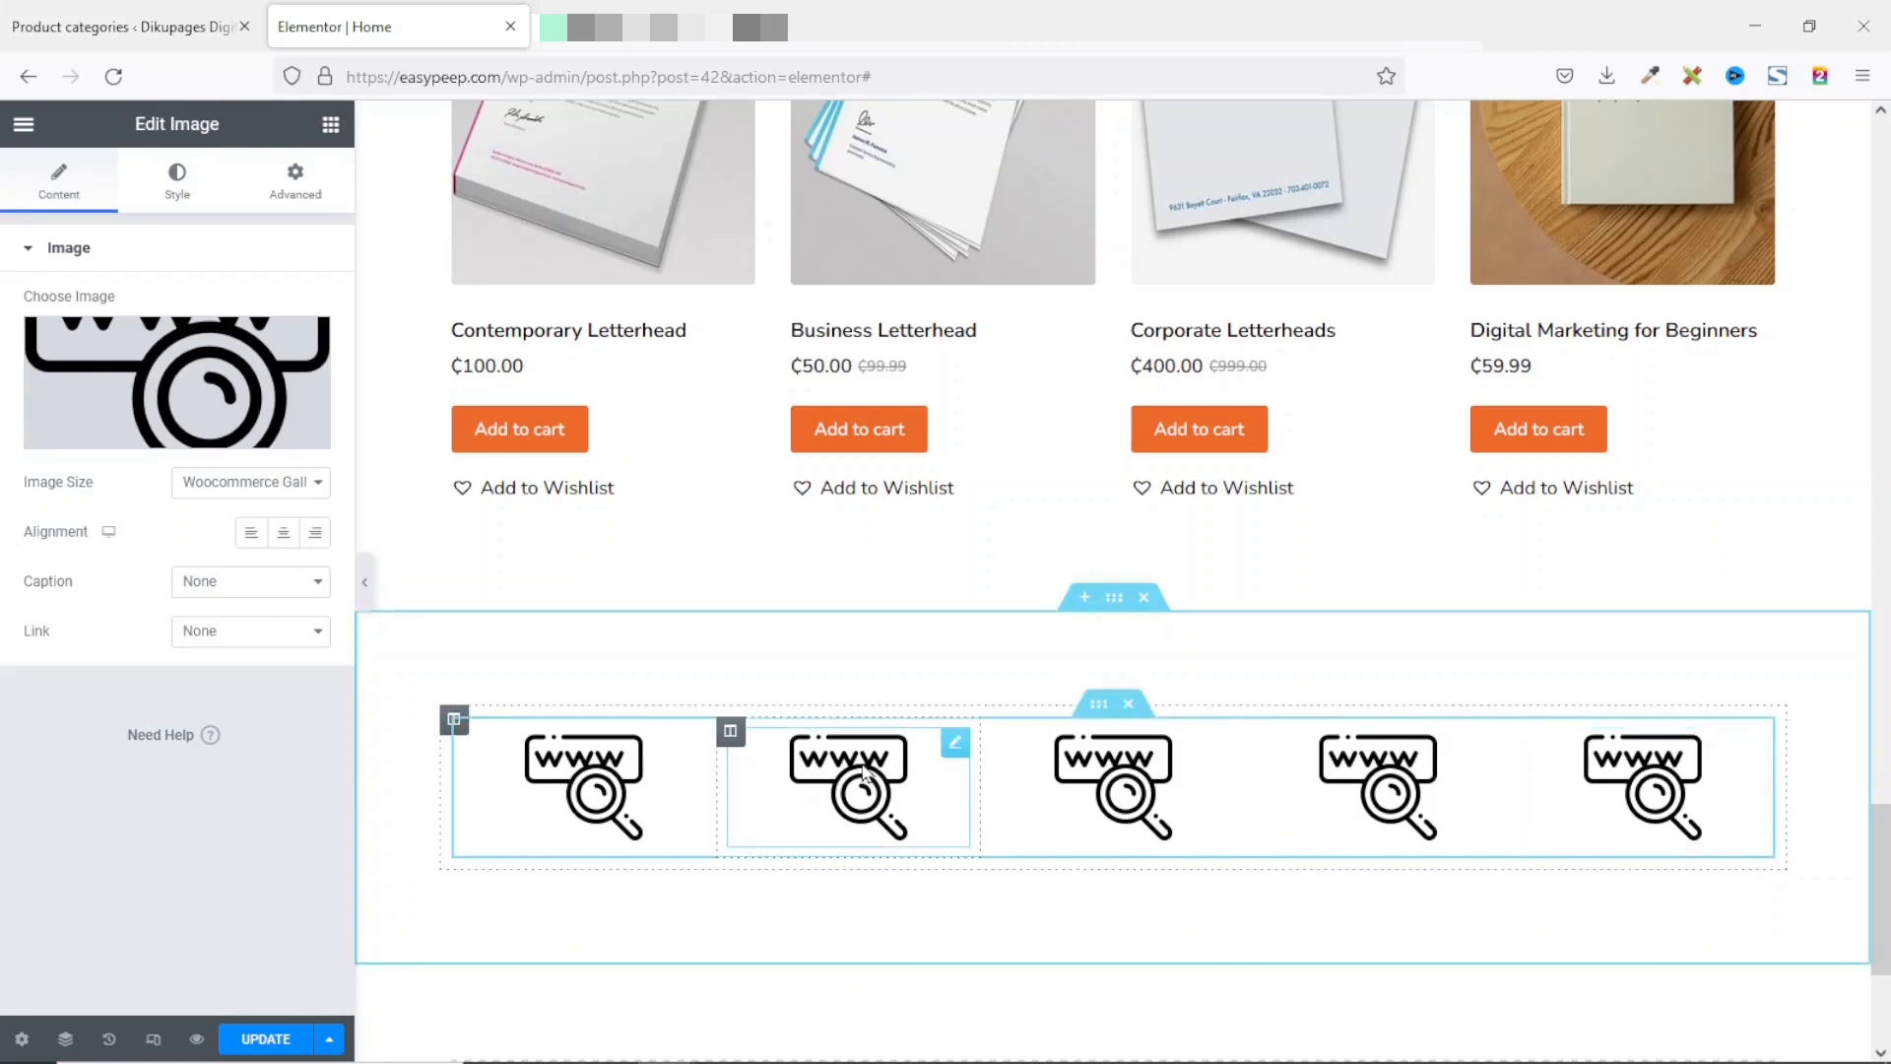
Step: Replace the second column's image with world-wide-web.png and the third column's image with website.png from the media library
{"action": "left_click", "coordinate": [194, 380]}
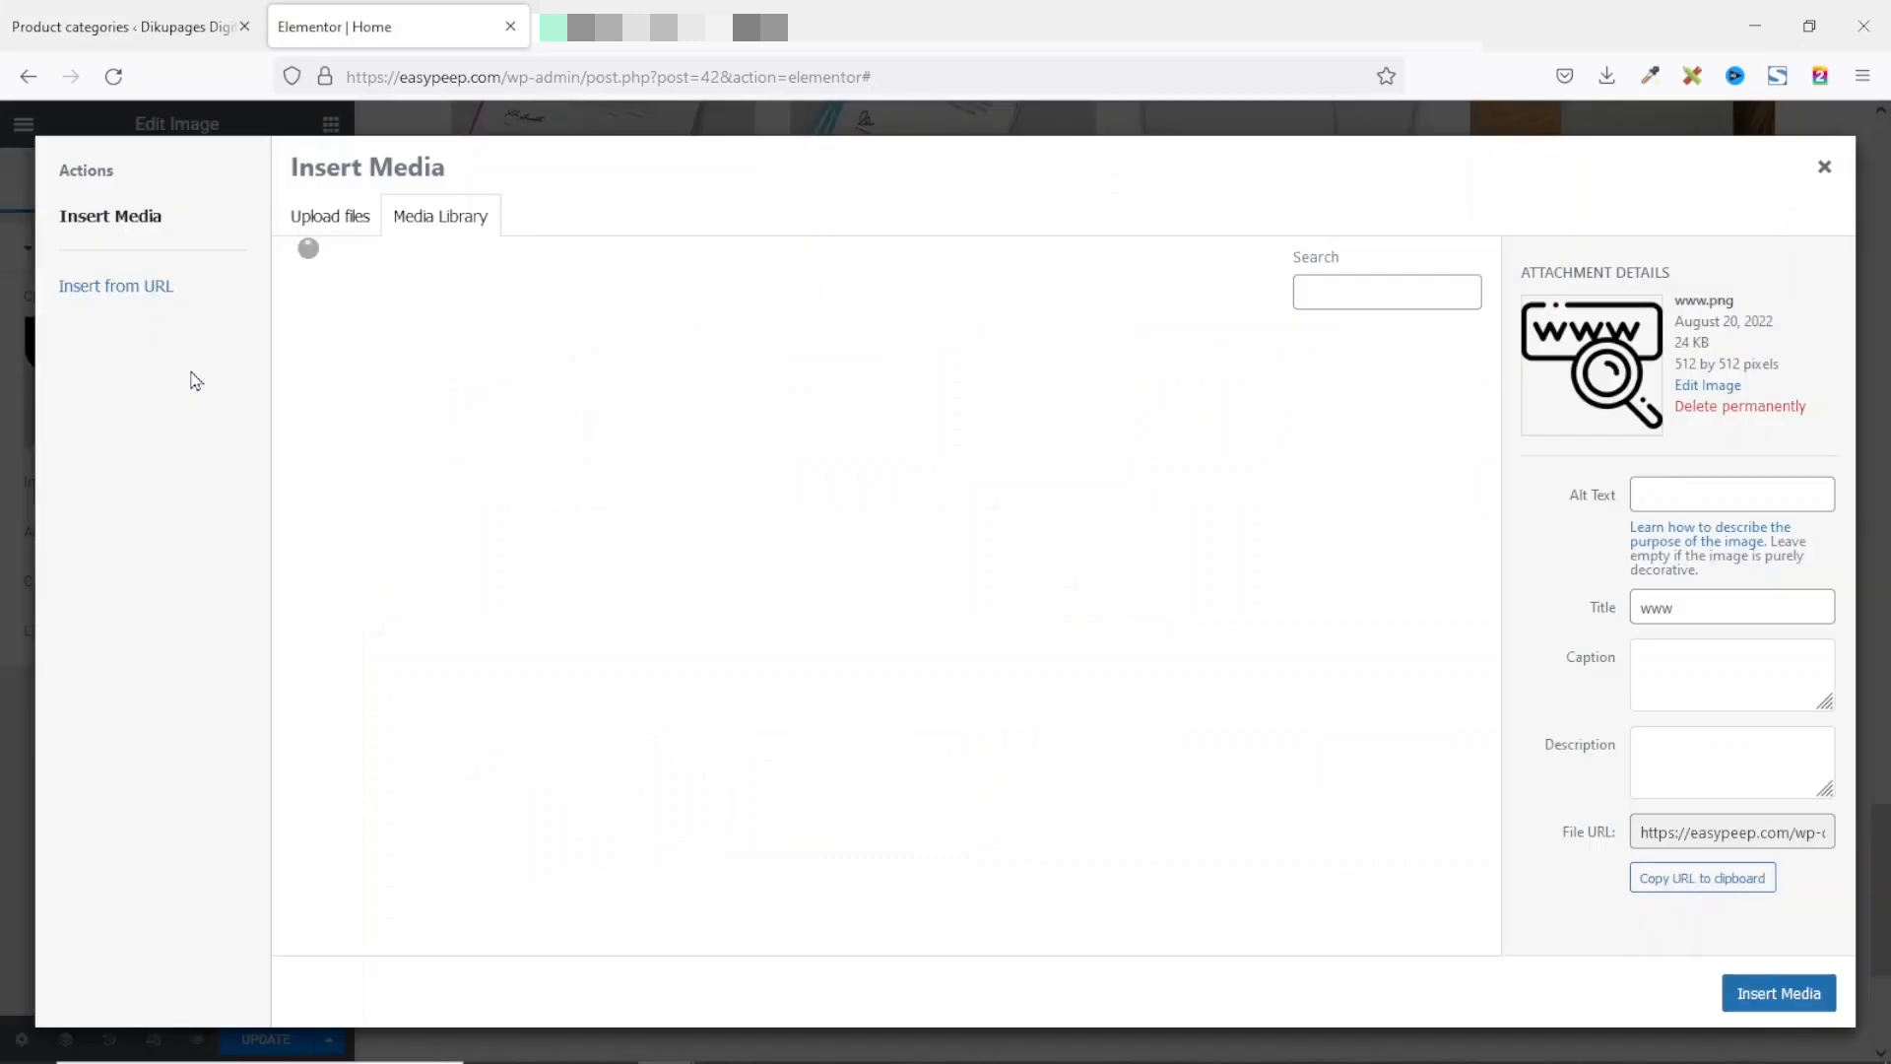
{"action": "left_click", "coordinate": [540, 437]}
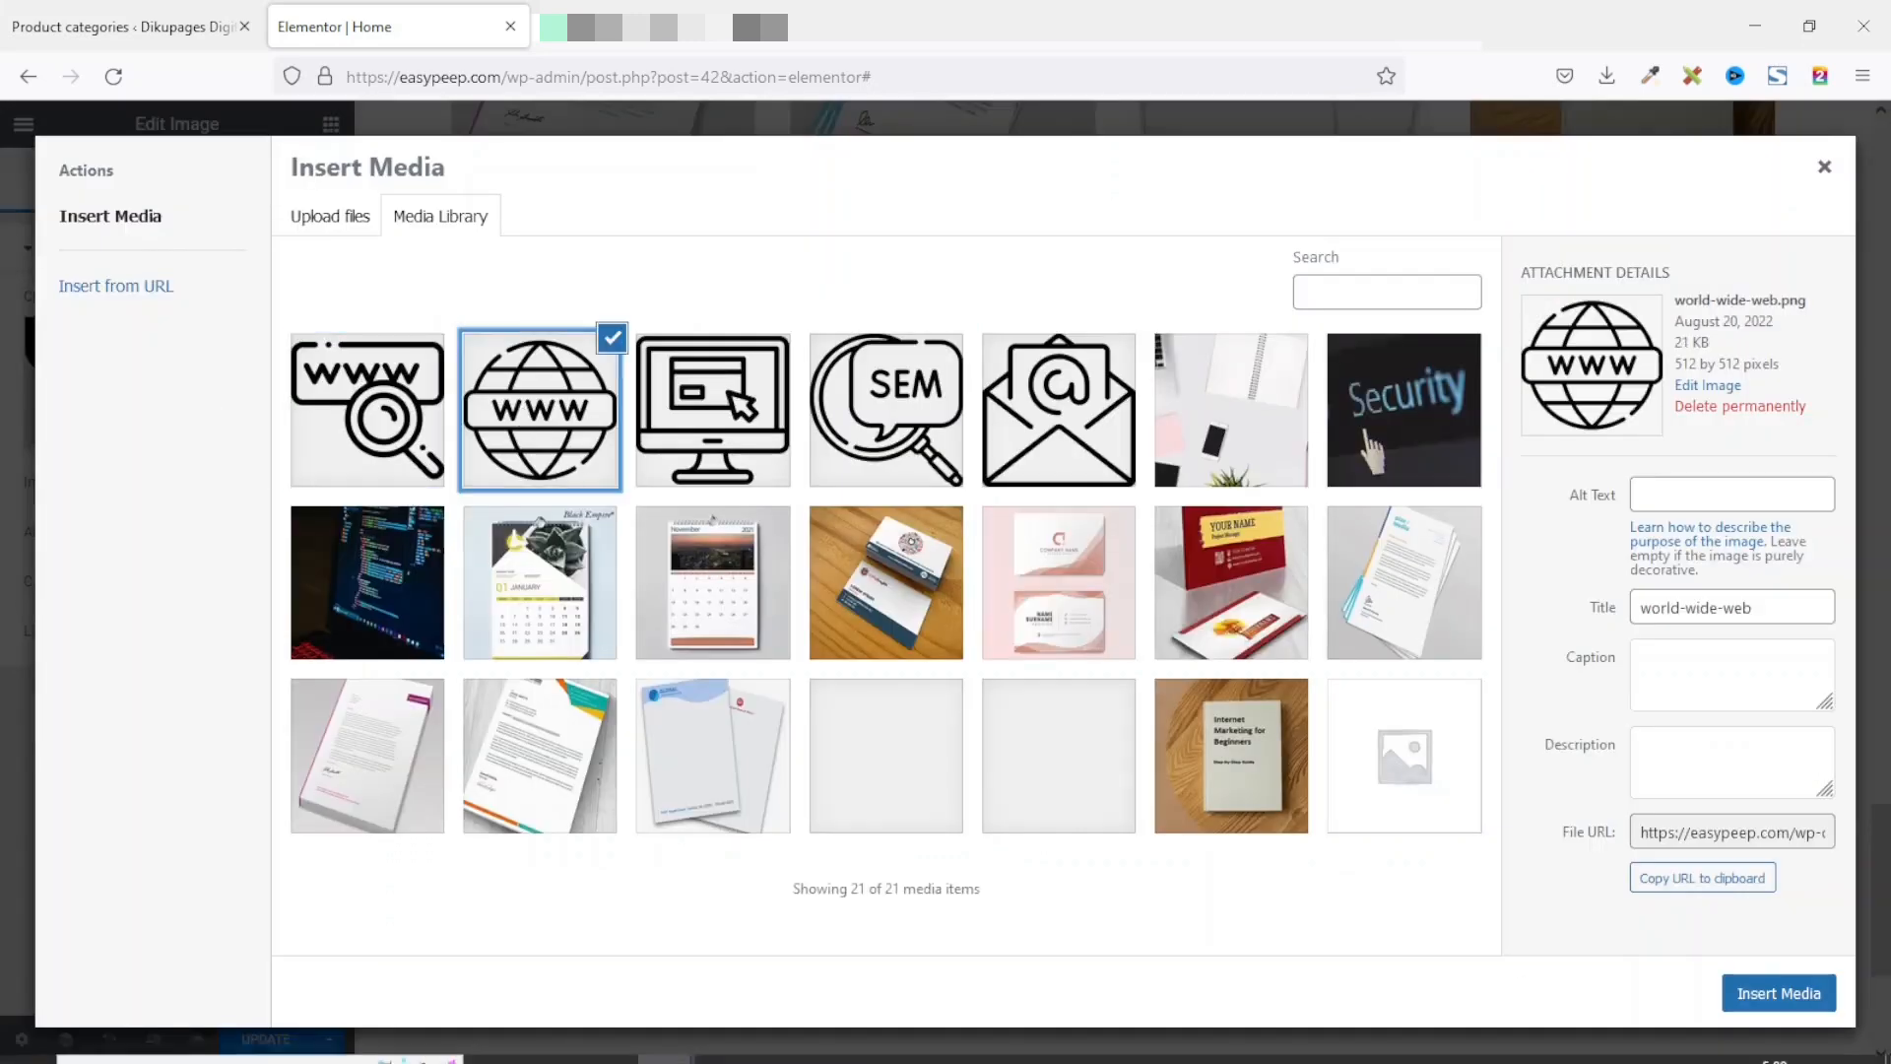
{"action": "left_click", "coordinate": [1782, 994]}
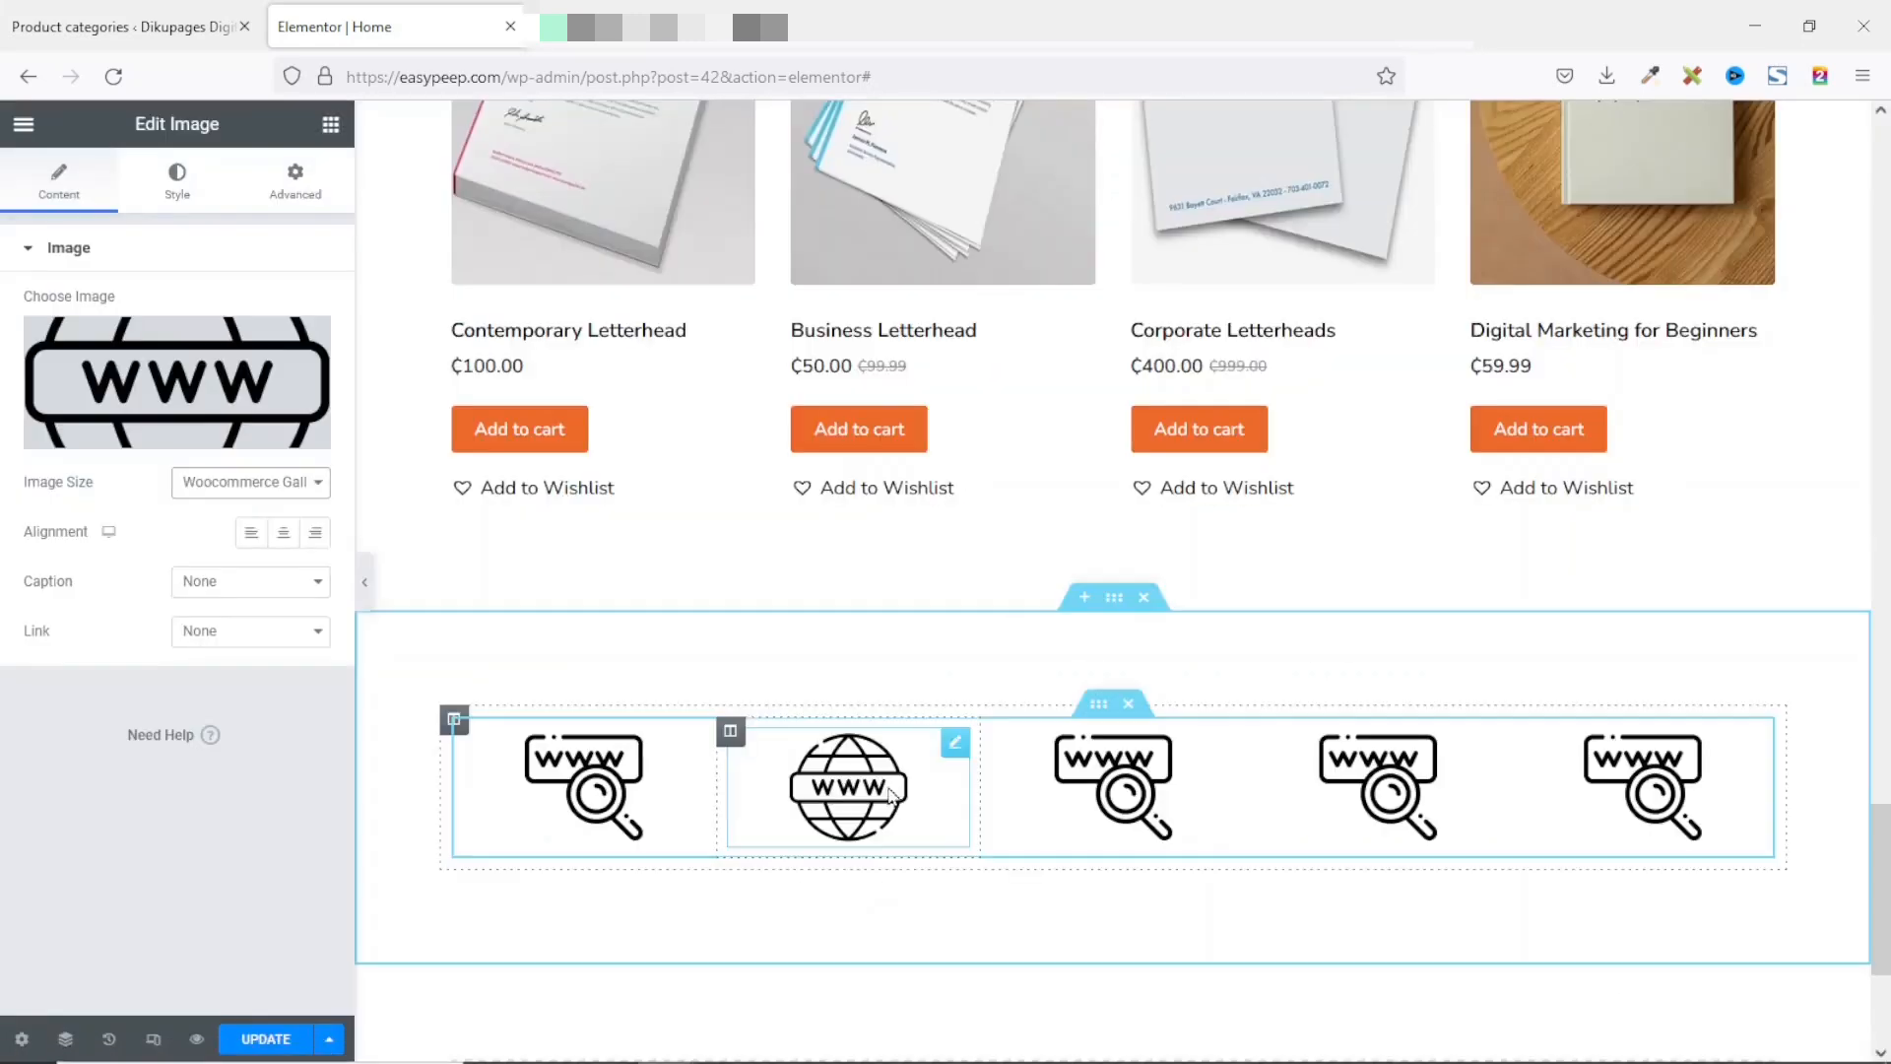
{"action": "left_click", "coordinate": [1163, 790]}
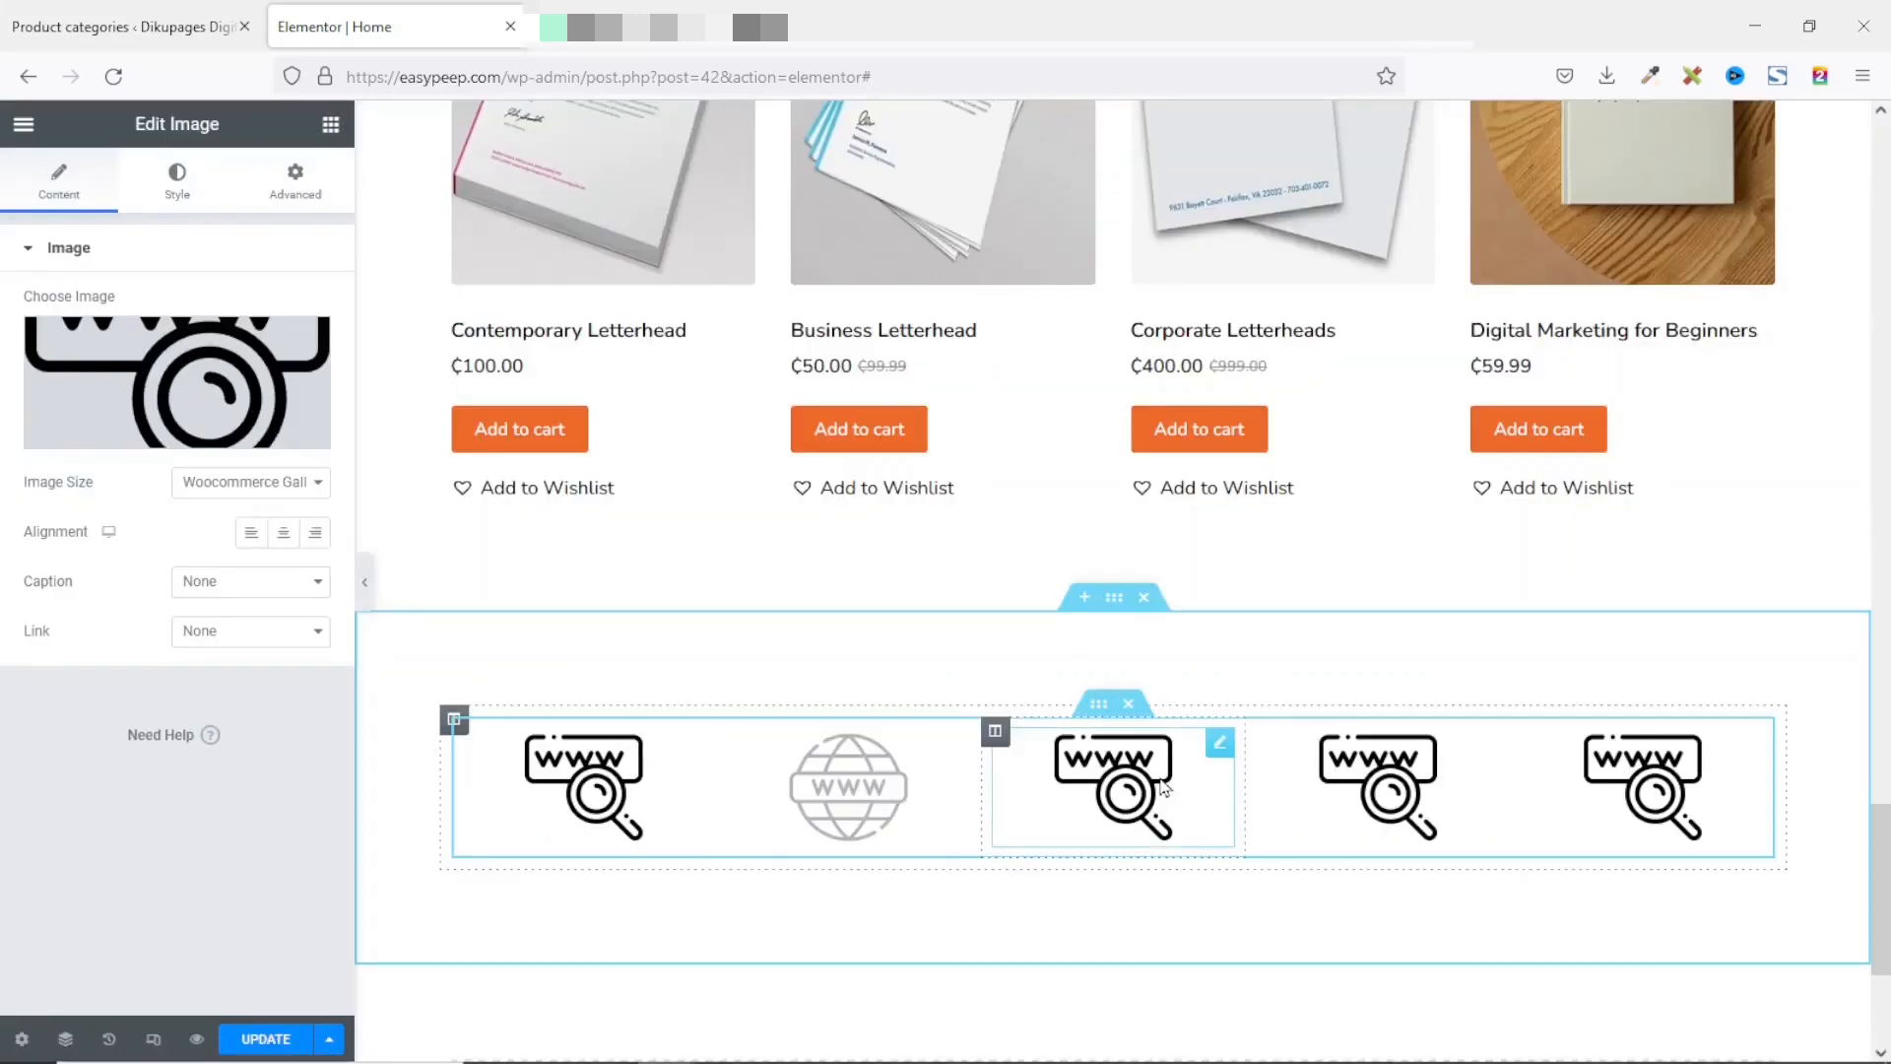
{"action": "left_click", "coordinate": [219, 382]}
{"action": "left_click", "coordinate": [734, 439]}
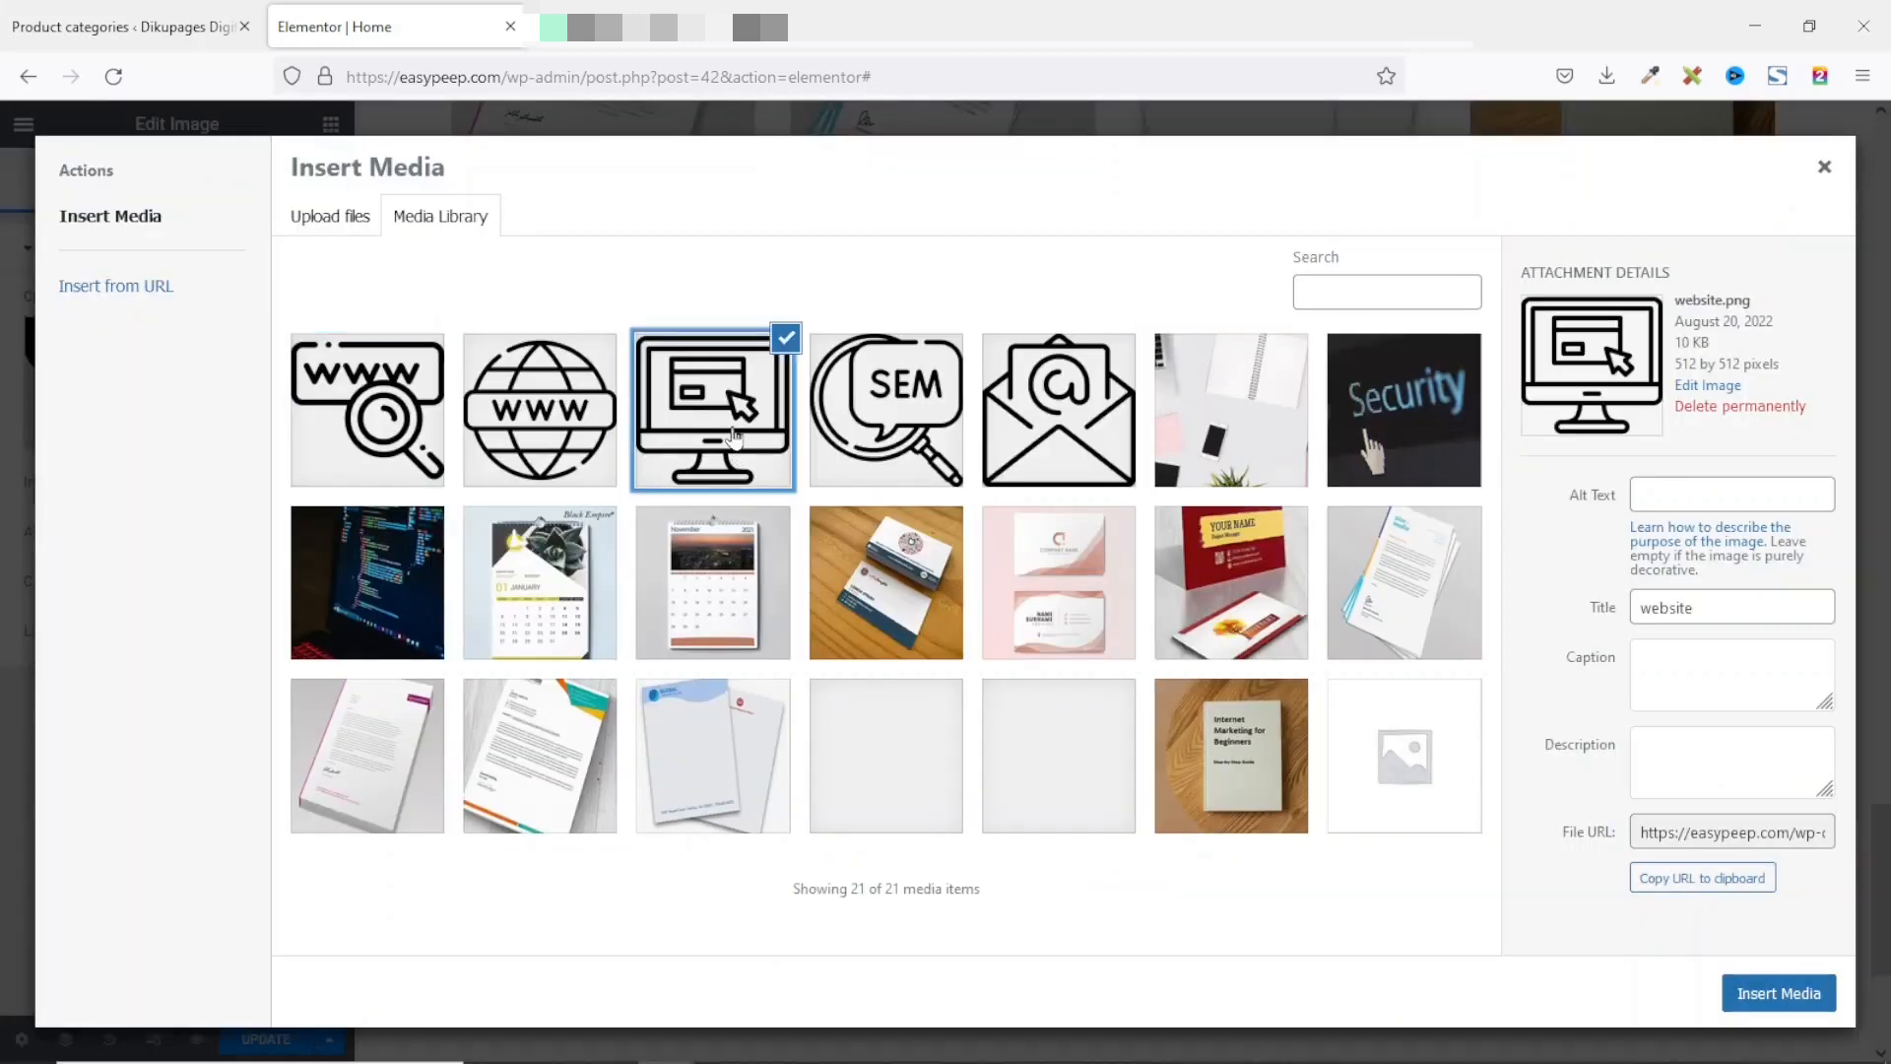
{"action": "left_click", "coordinate": [1773, 994]}
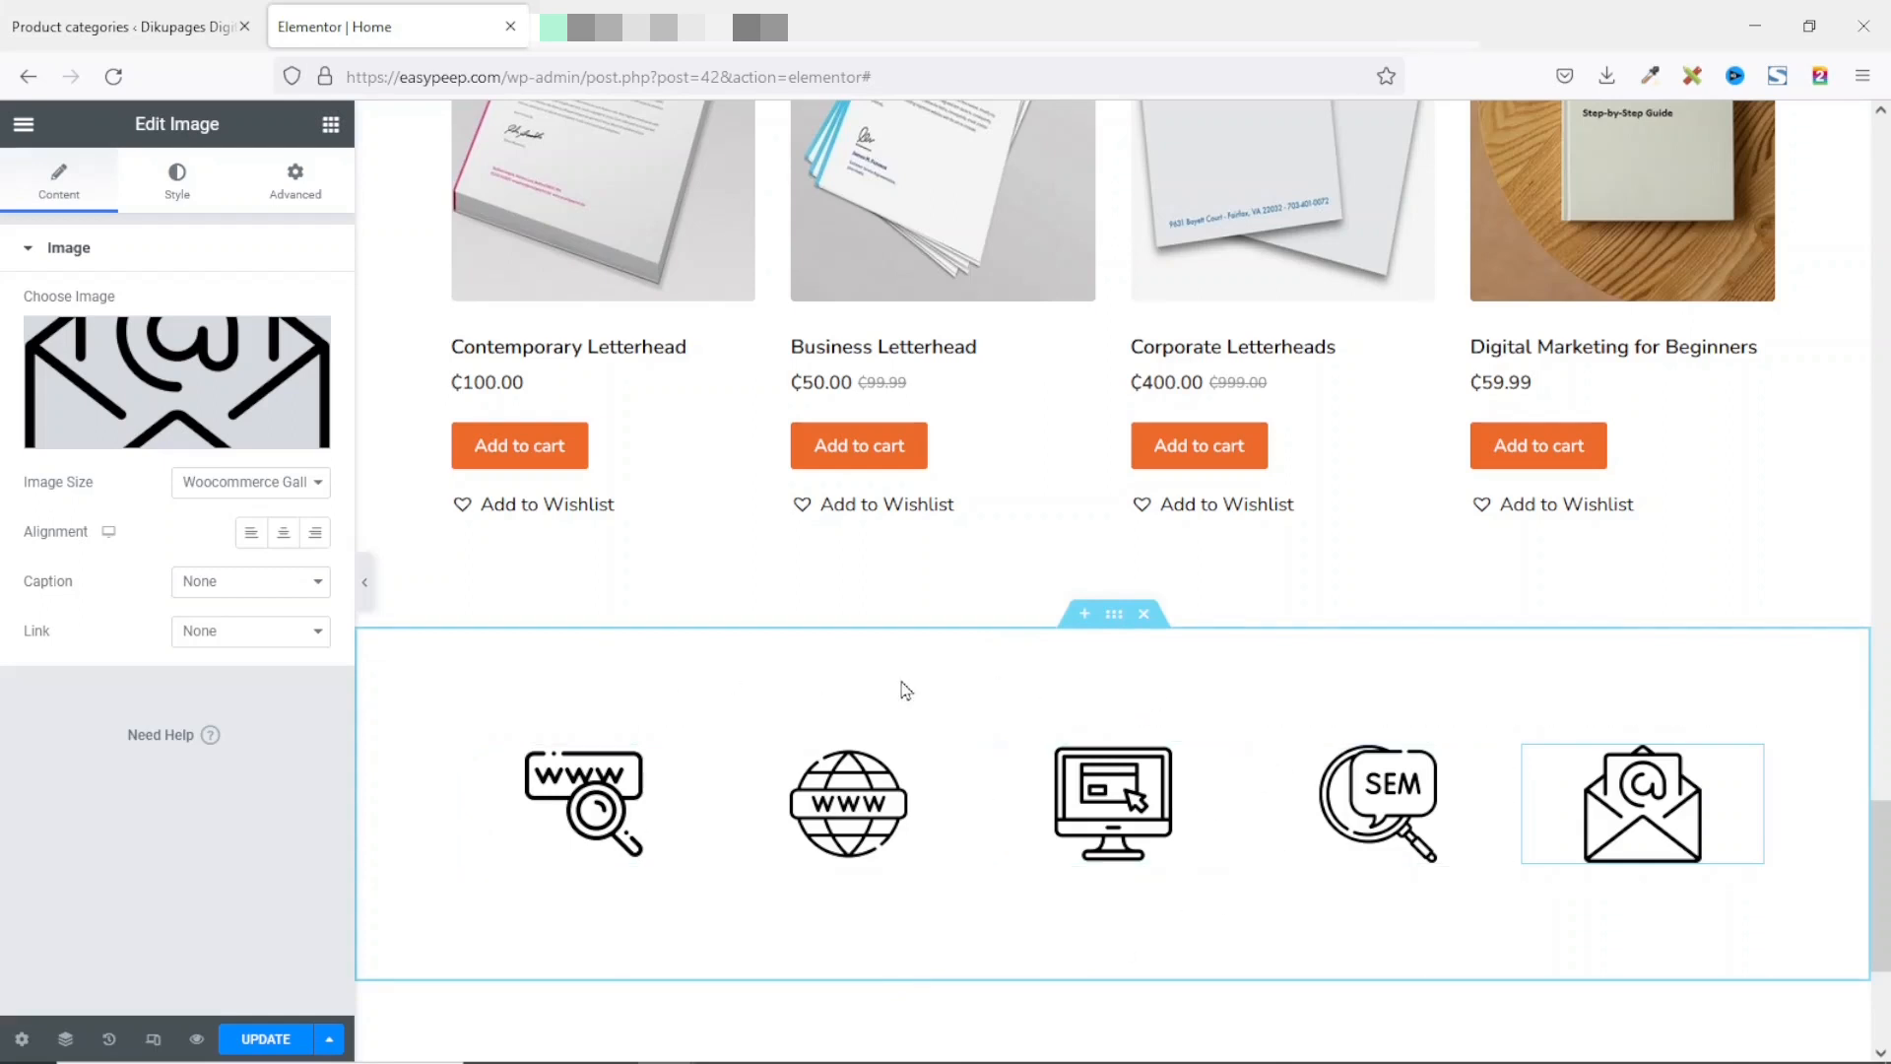
Step: Set the icon section's background color to the global color Theme Color Palette 2
{"action": "left_click", "coordinate": [1117, 626]}
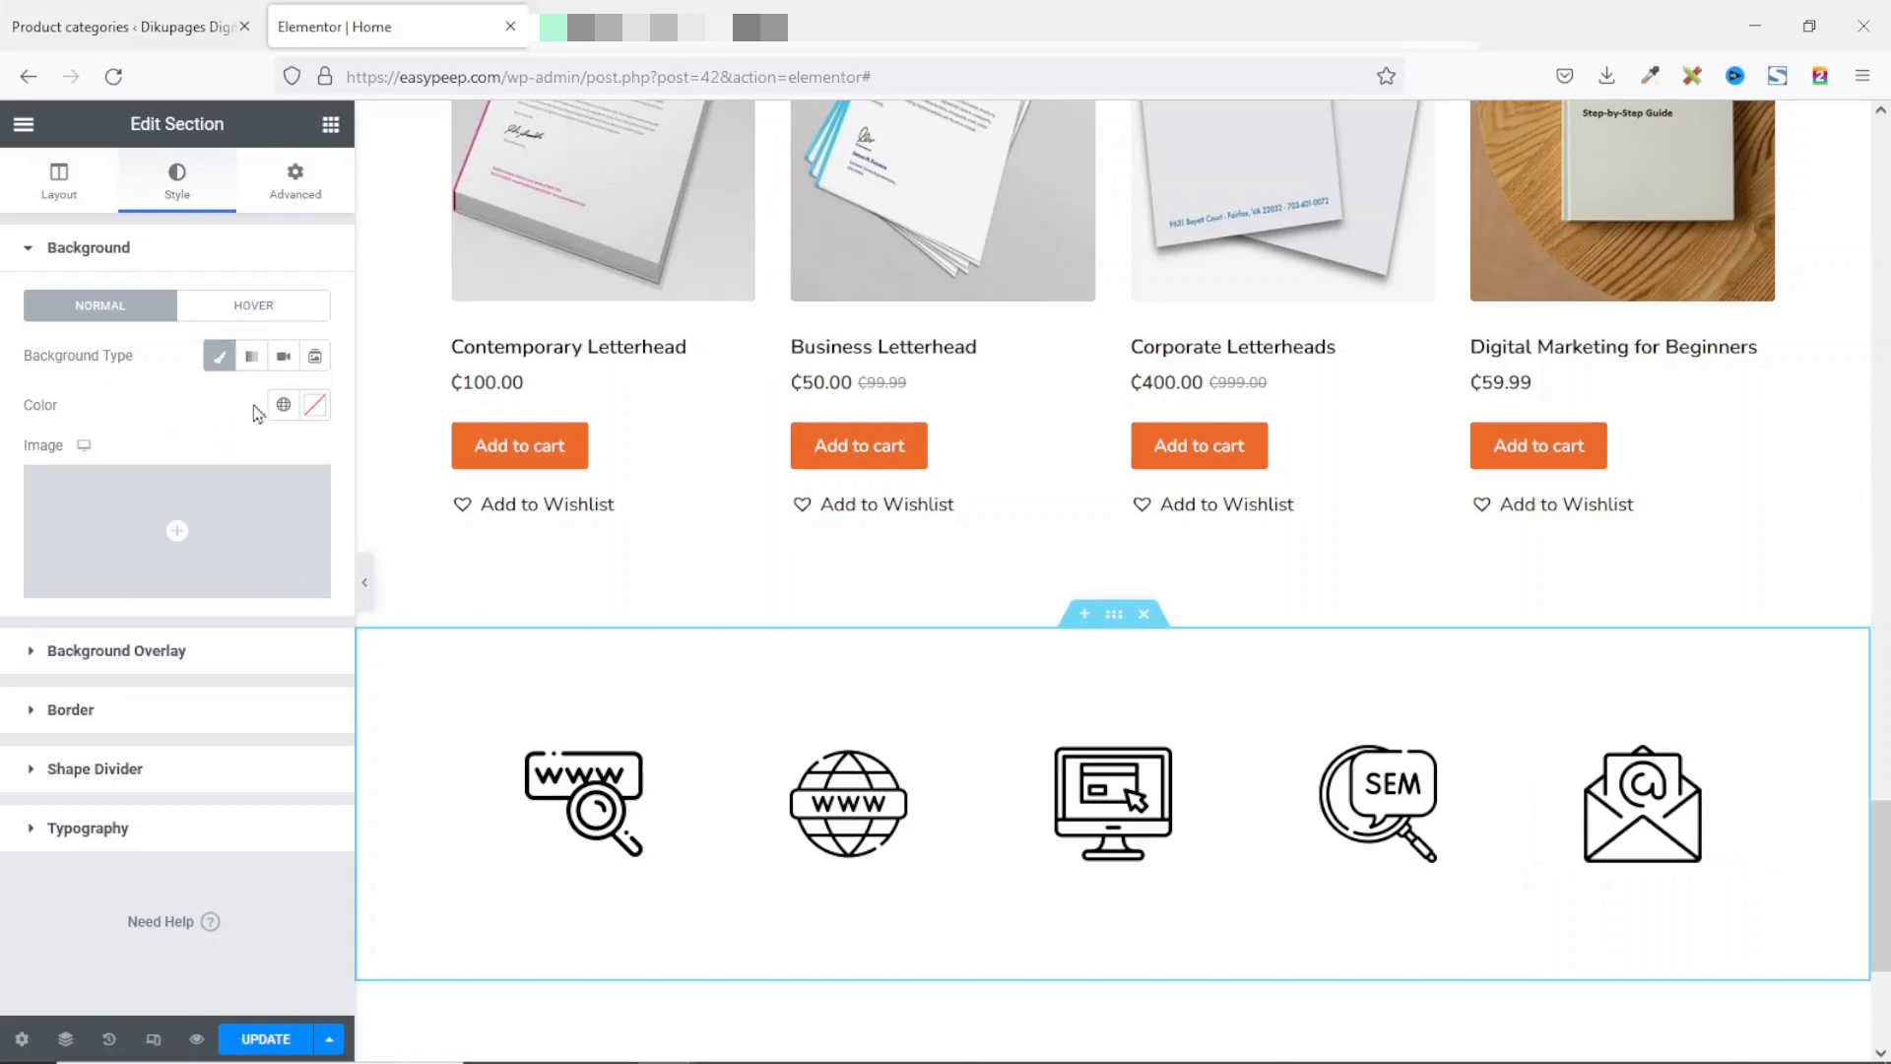
{"action": "left_click", "coordinate": [285, 408]}
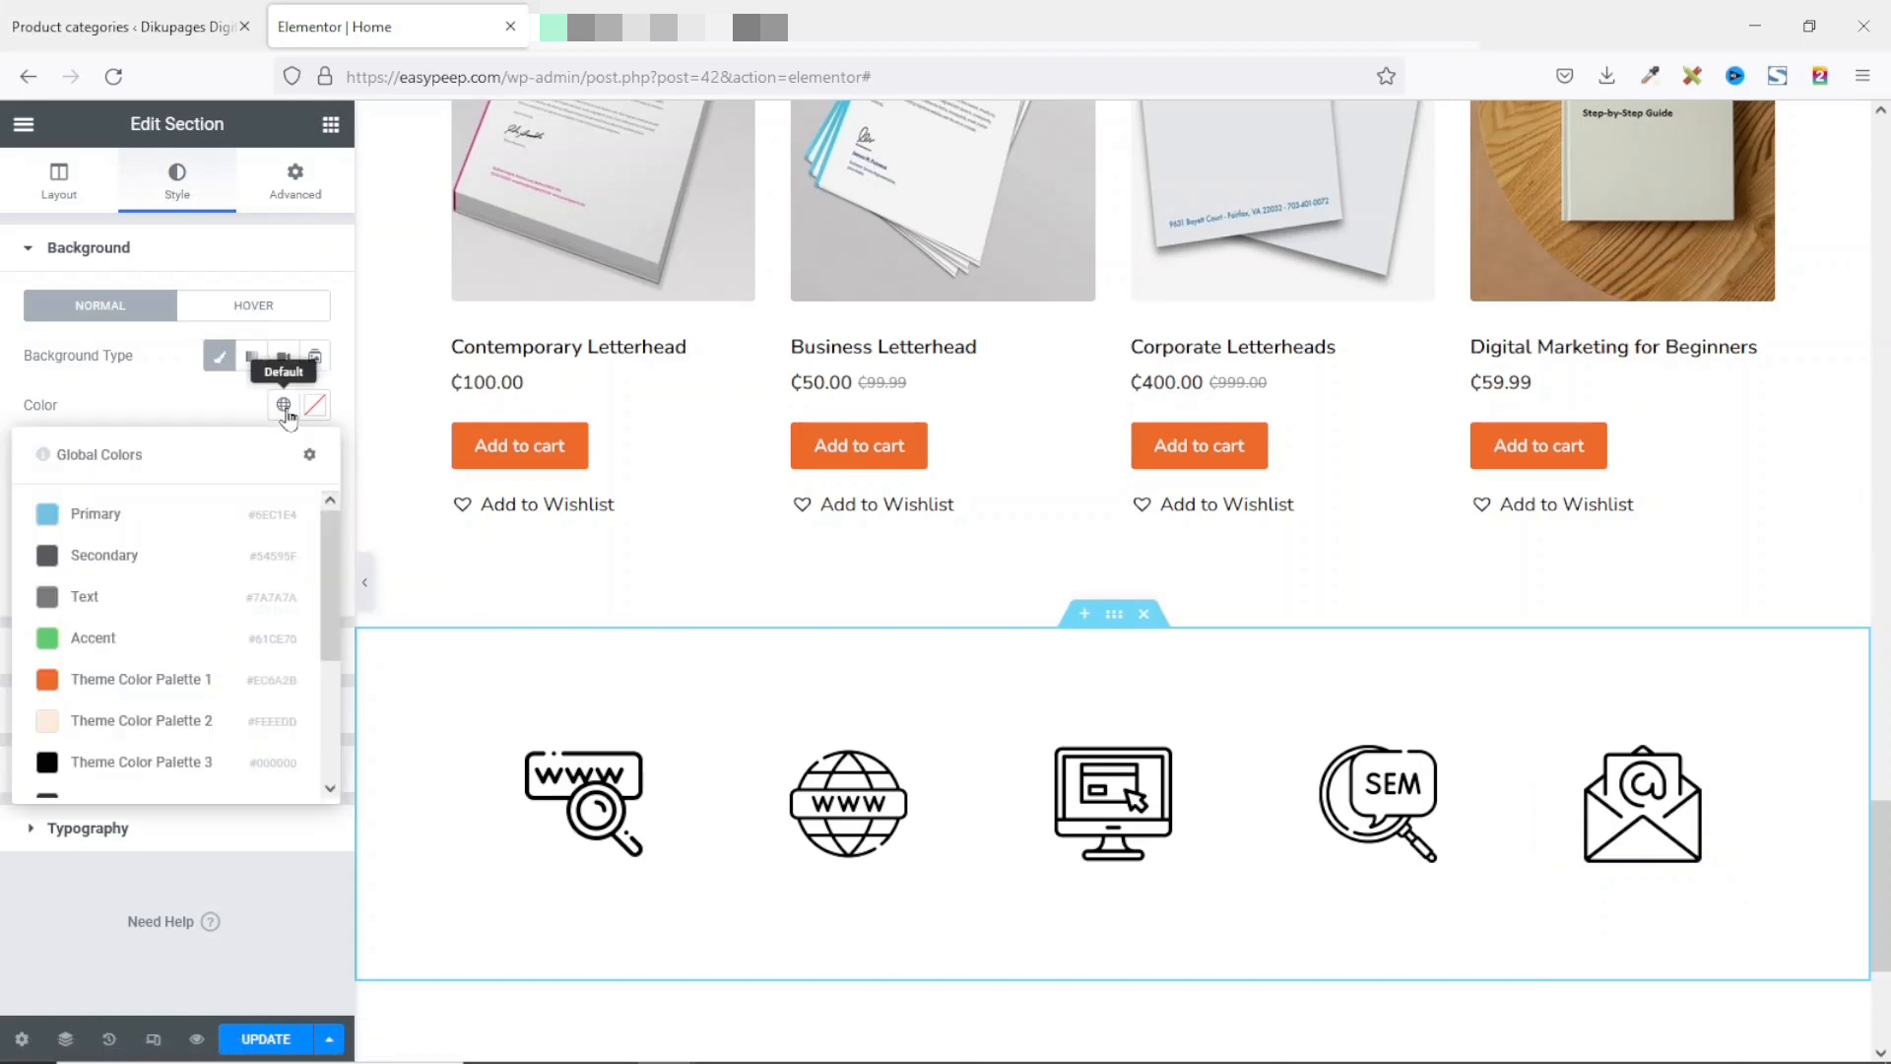
{"action": "left_click", "coordinate": [147, 727]}
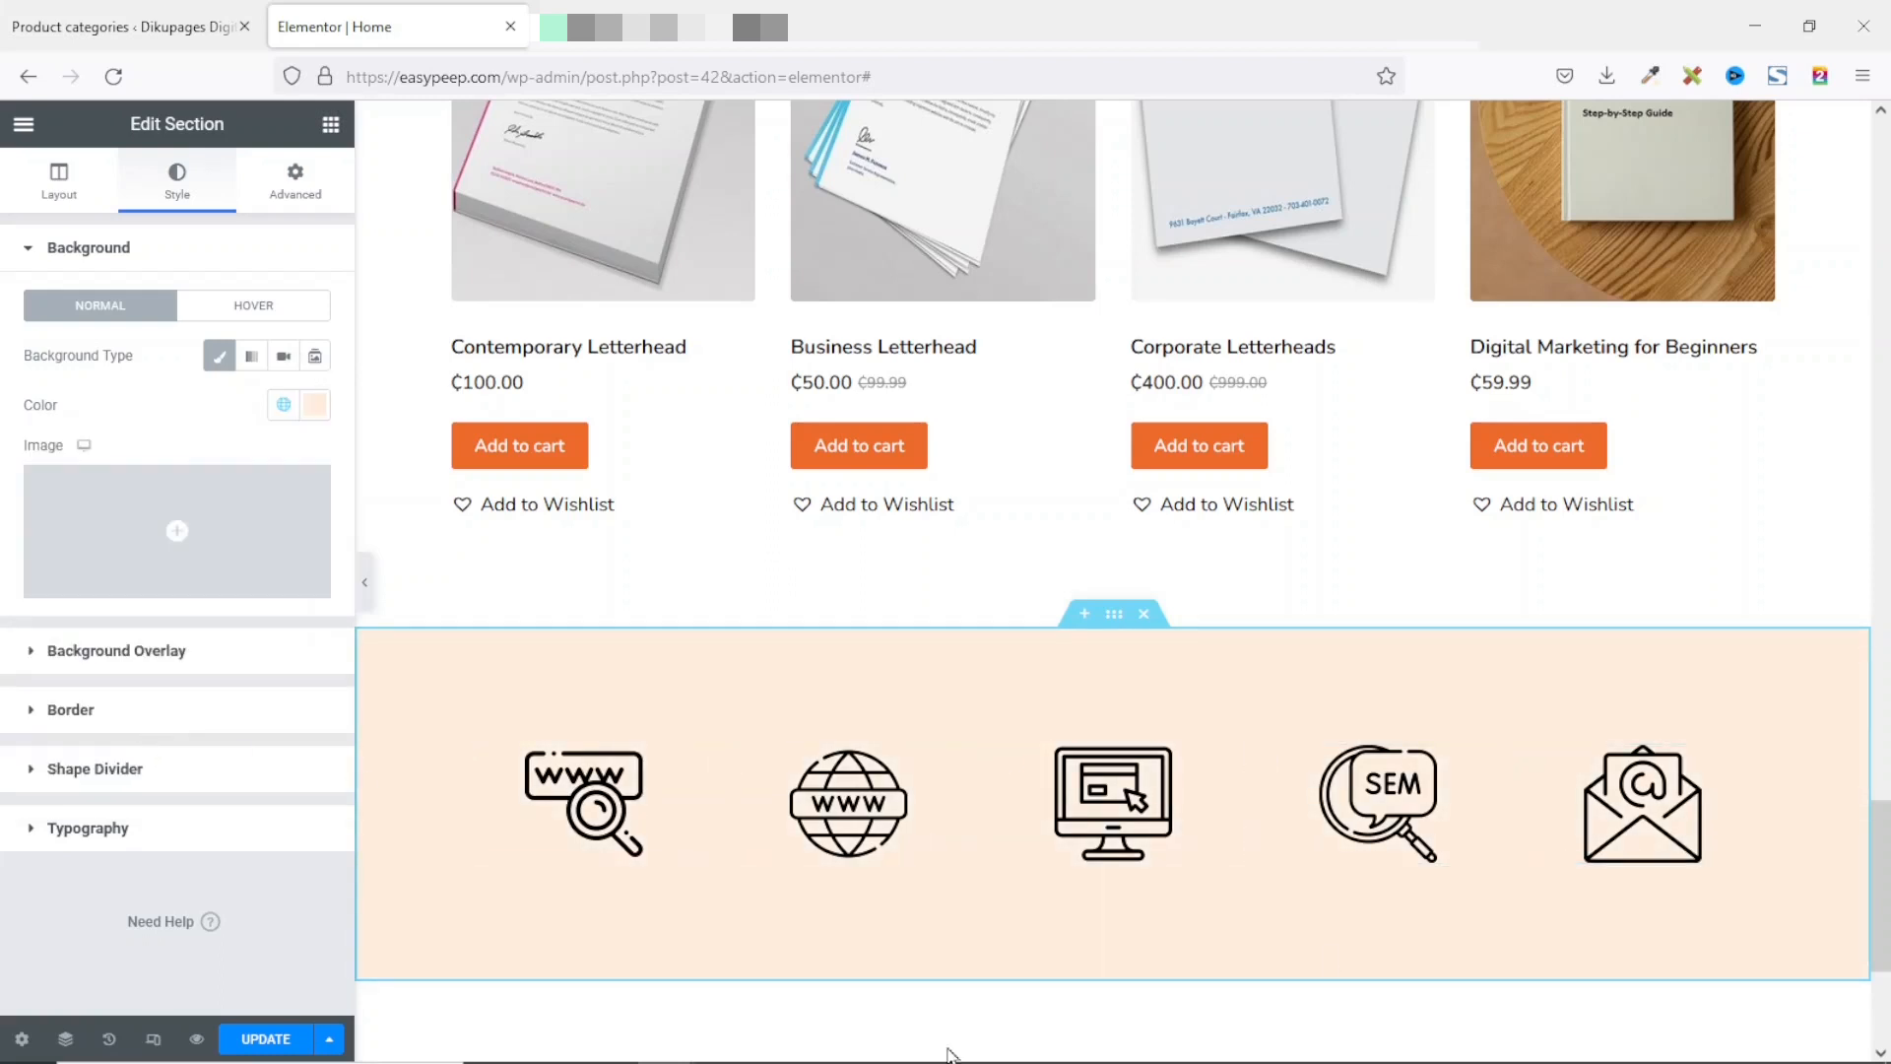
Step: Review the page with the editing panel hidden, bring the panel back, and save the home page
{"action": "left_click", "coordinate": [367, 597]}
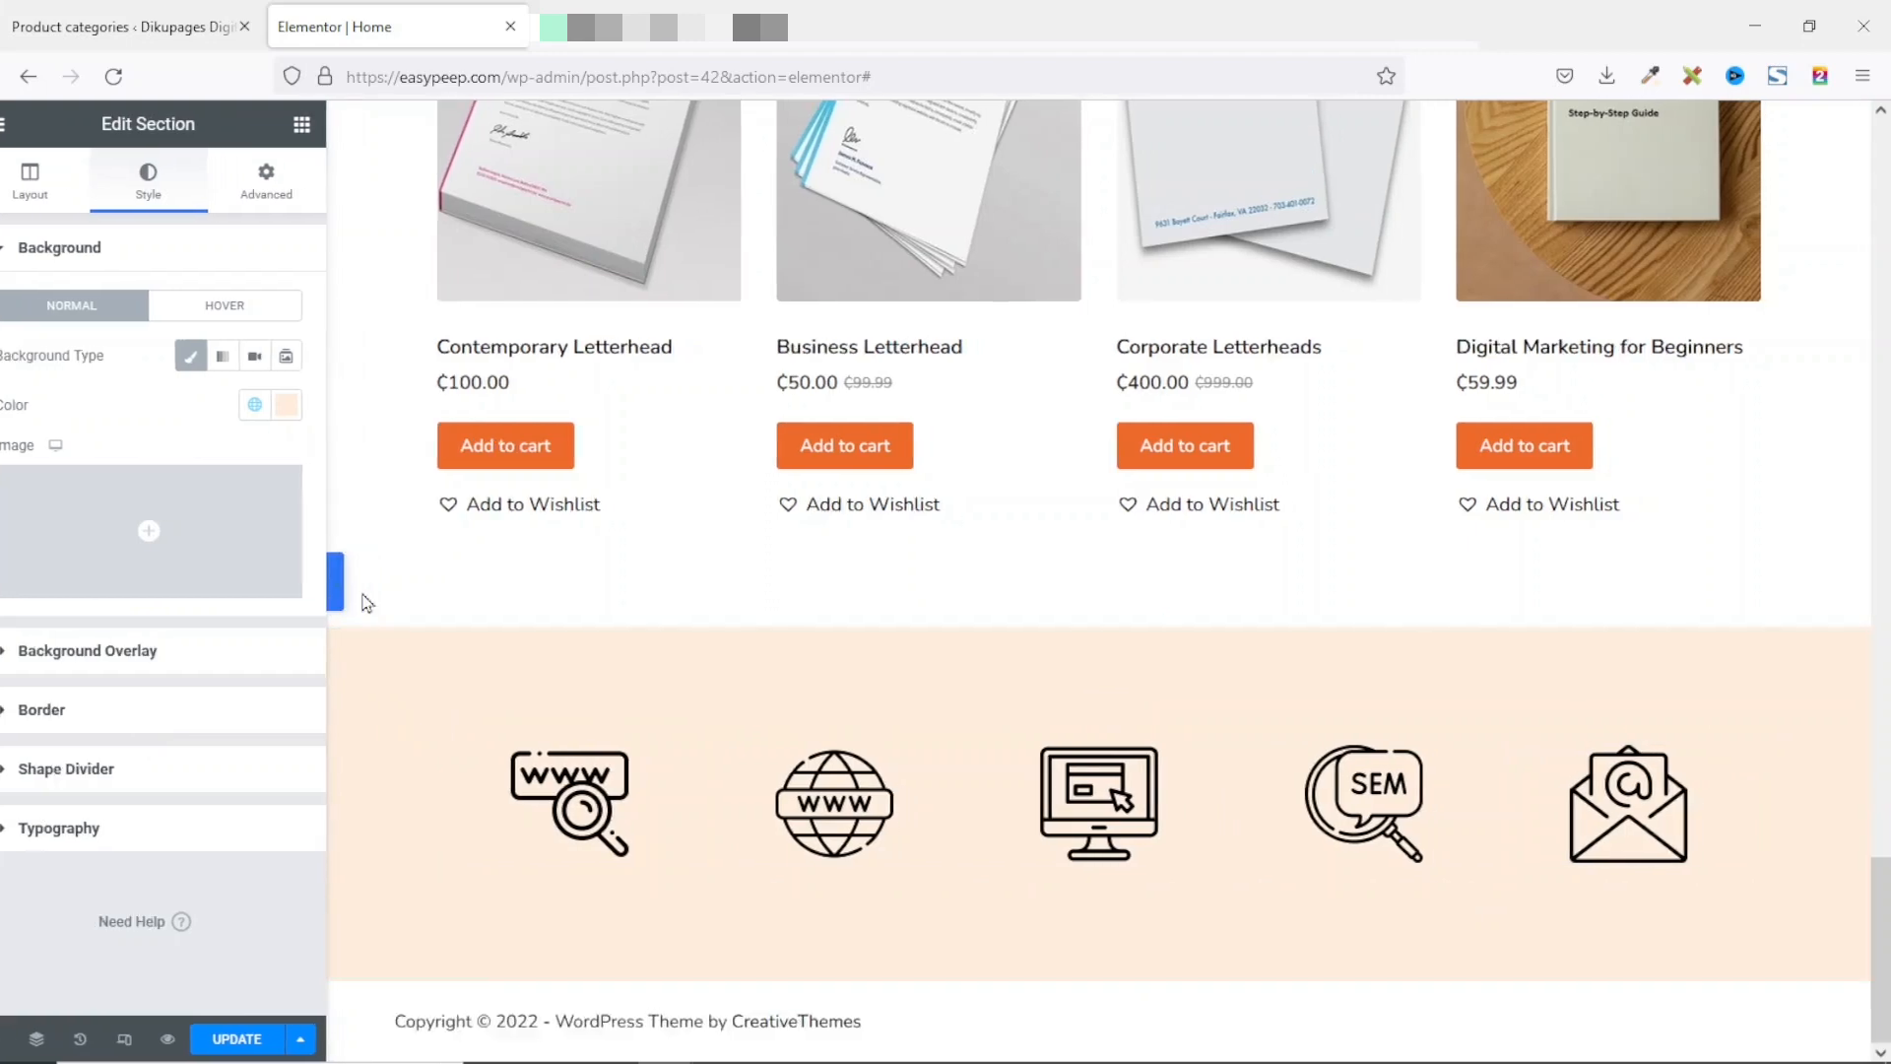
{"action": "scroll", "coordinate": [973, 594], "scroll_direction": "up", "scroll_amount": 6}
{"action": "scroll", "coordinate": [973, 594], "scroll_direction": "down", "scroll_amount": 6}
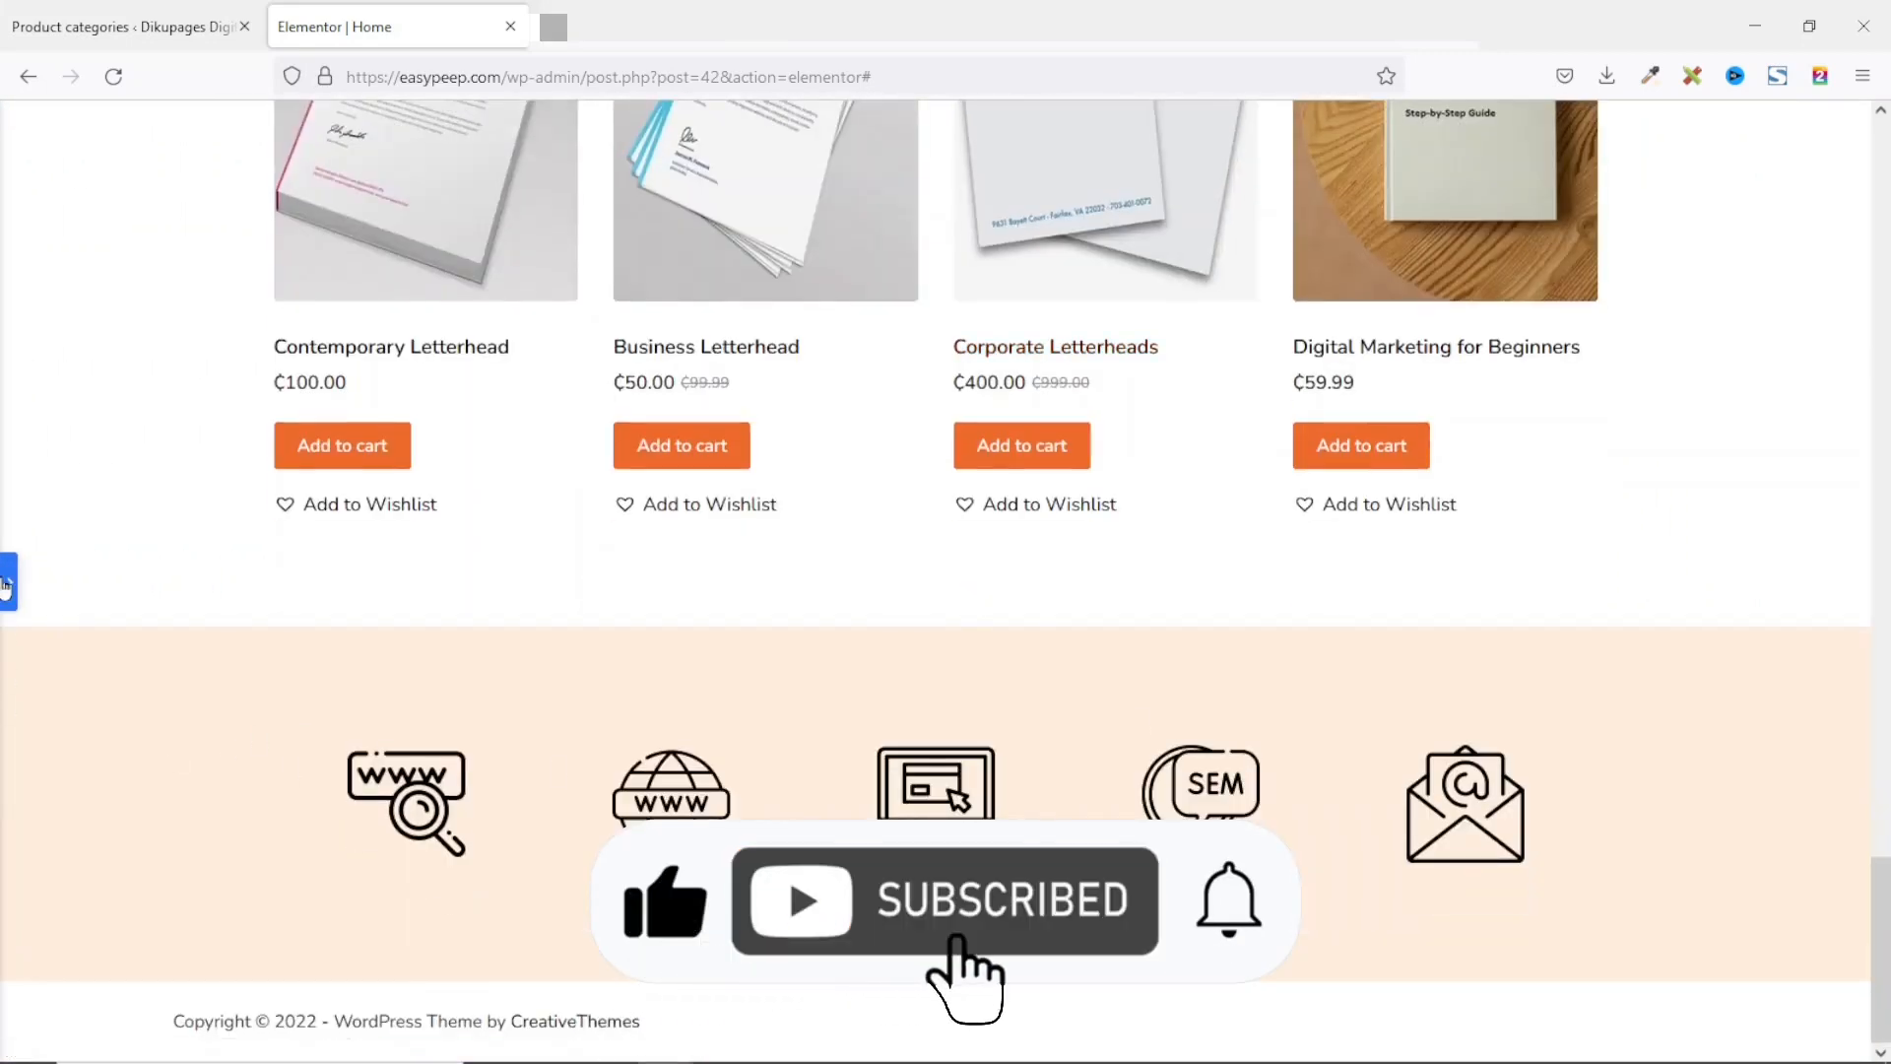
{"action": "left_click", "coordinate": [355, 697]}
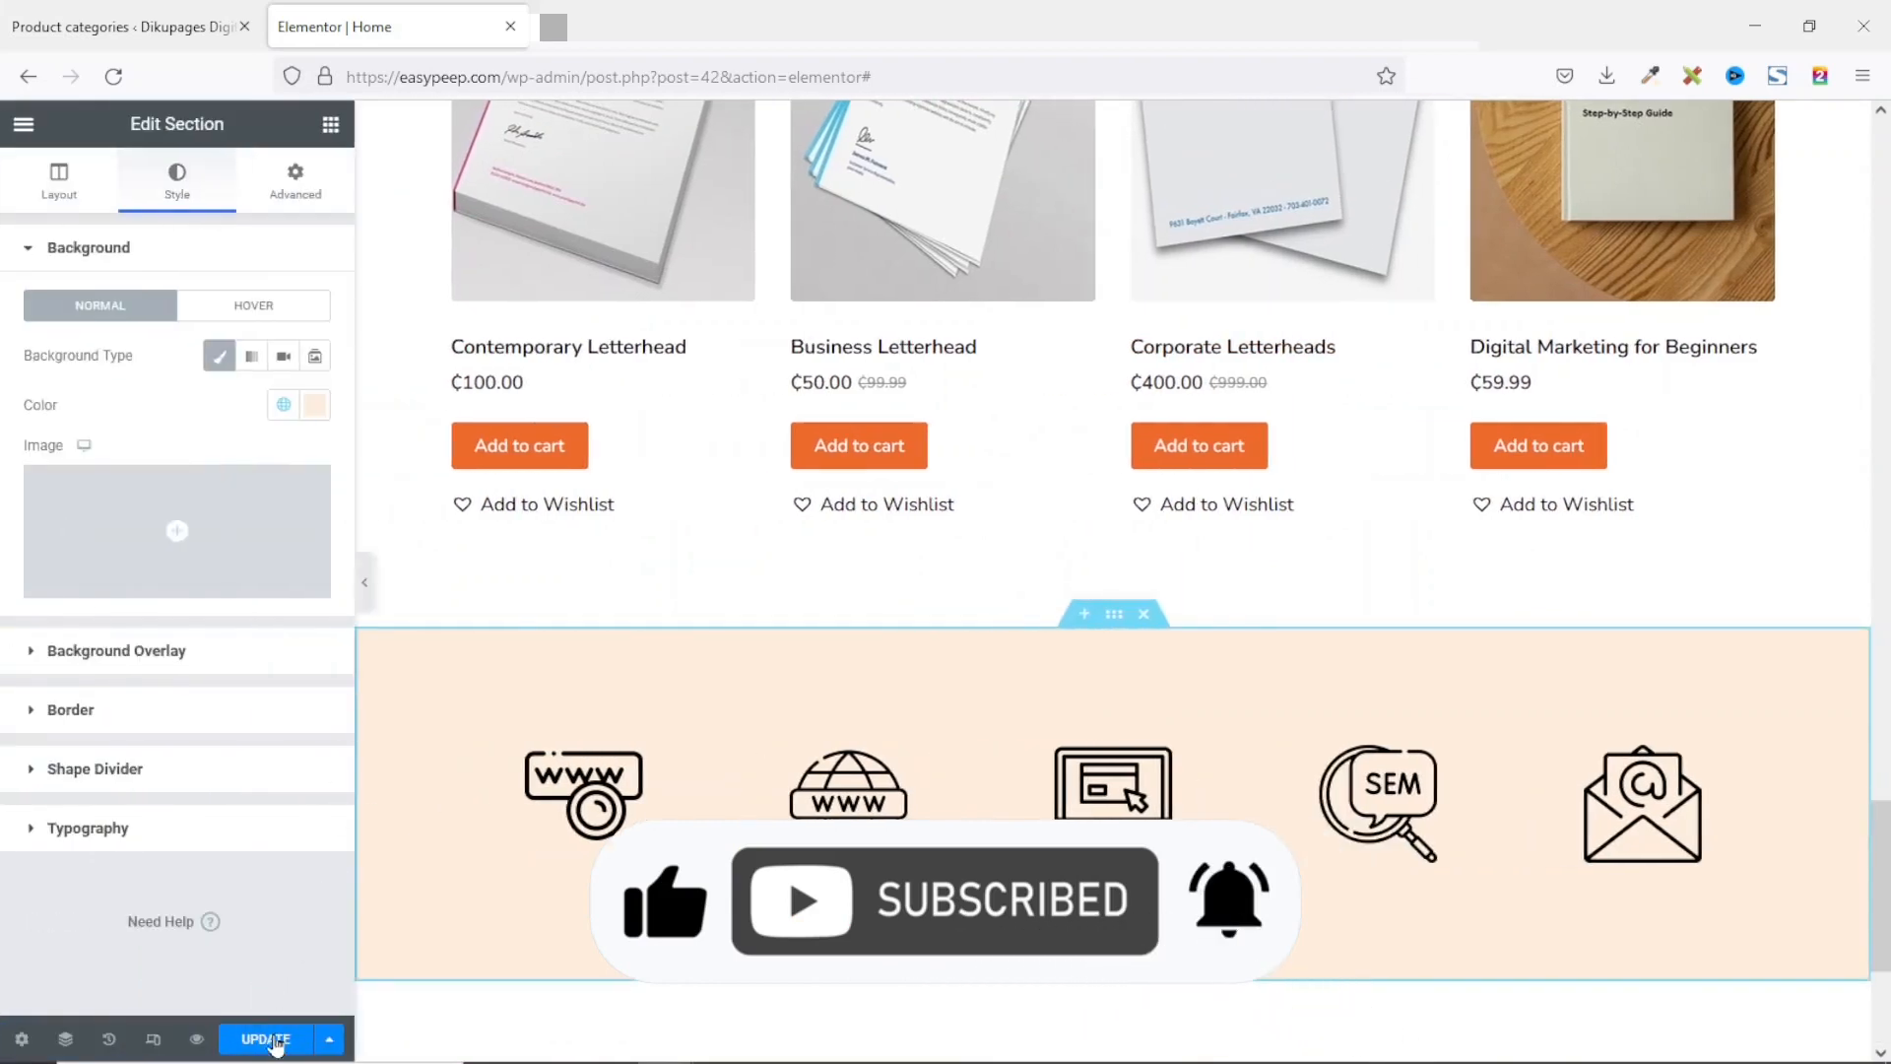
{"action": "left_click", "coordinate": [268, 1040]}
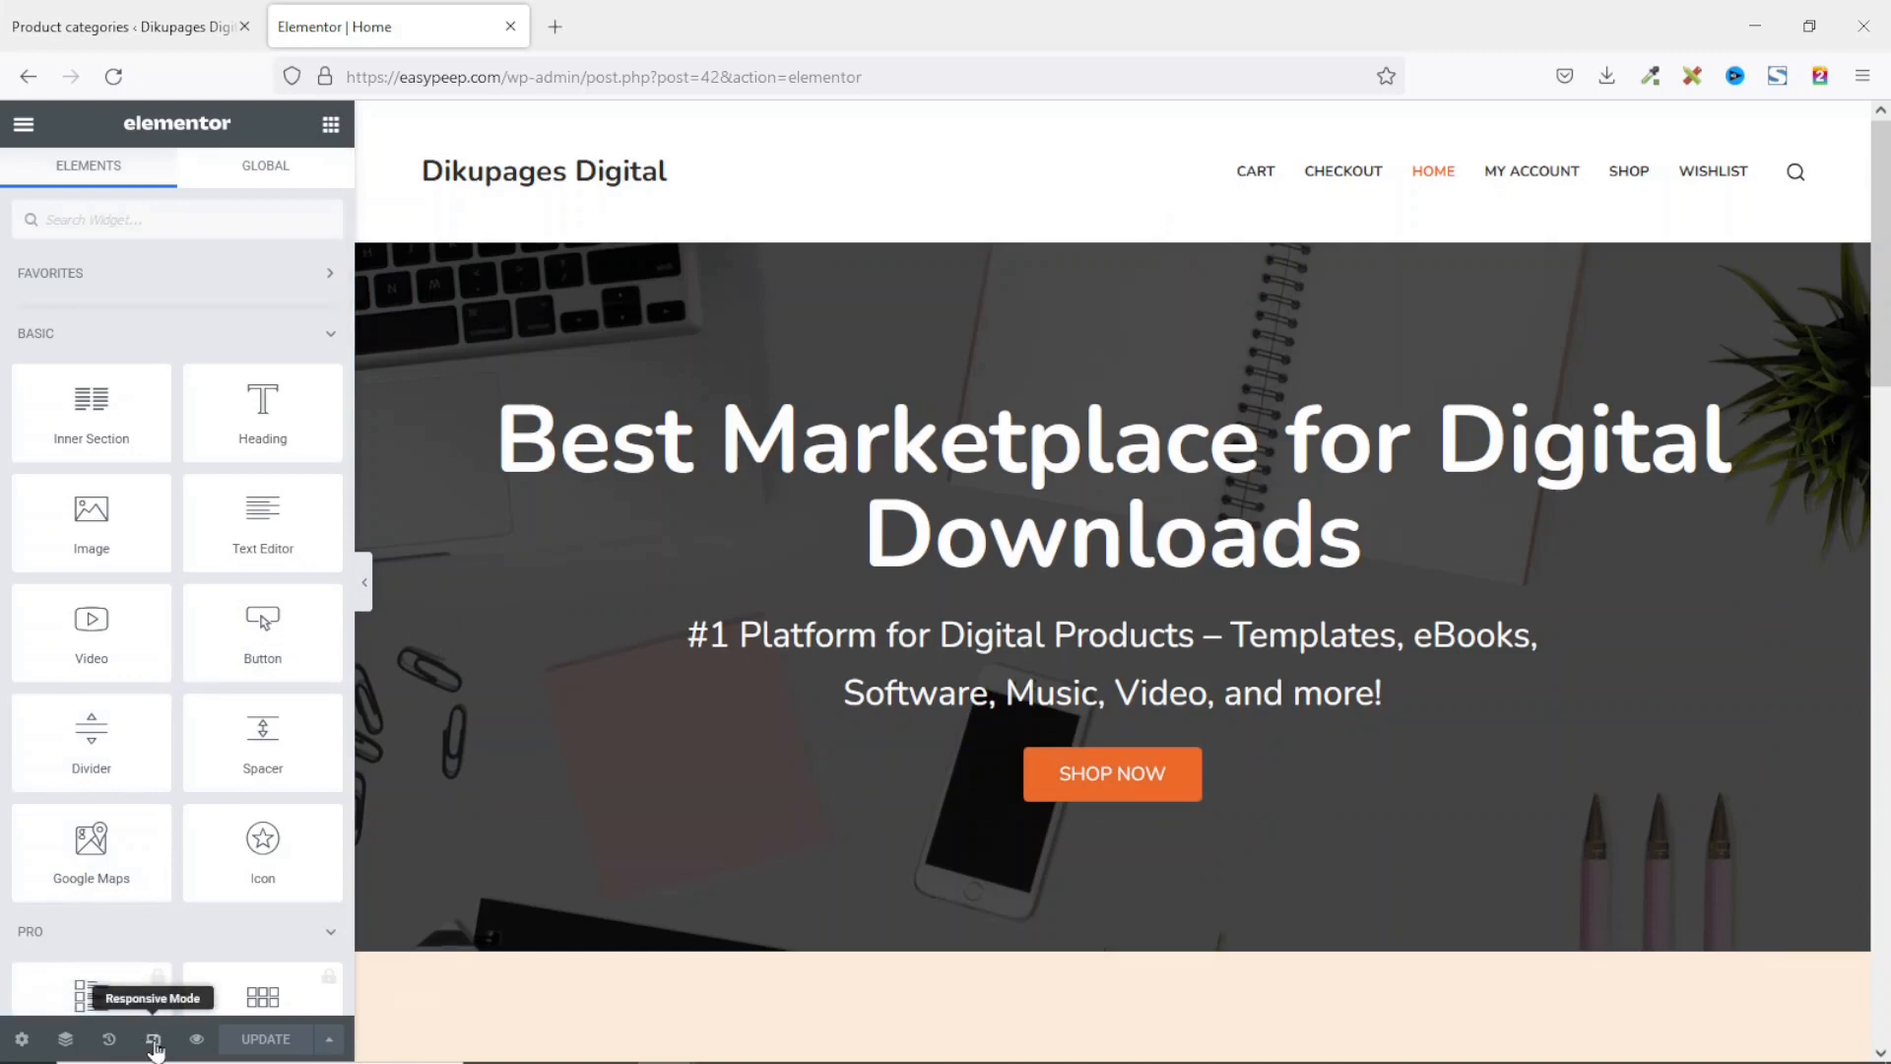
Step: Turn on responsive mode with the tablet preview and review the home page's layout down to the recently added products
{"action": "left_click", "coordinate": [152, 1040]}
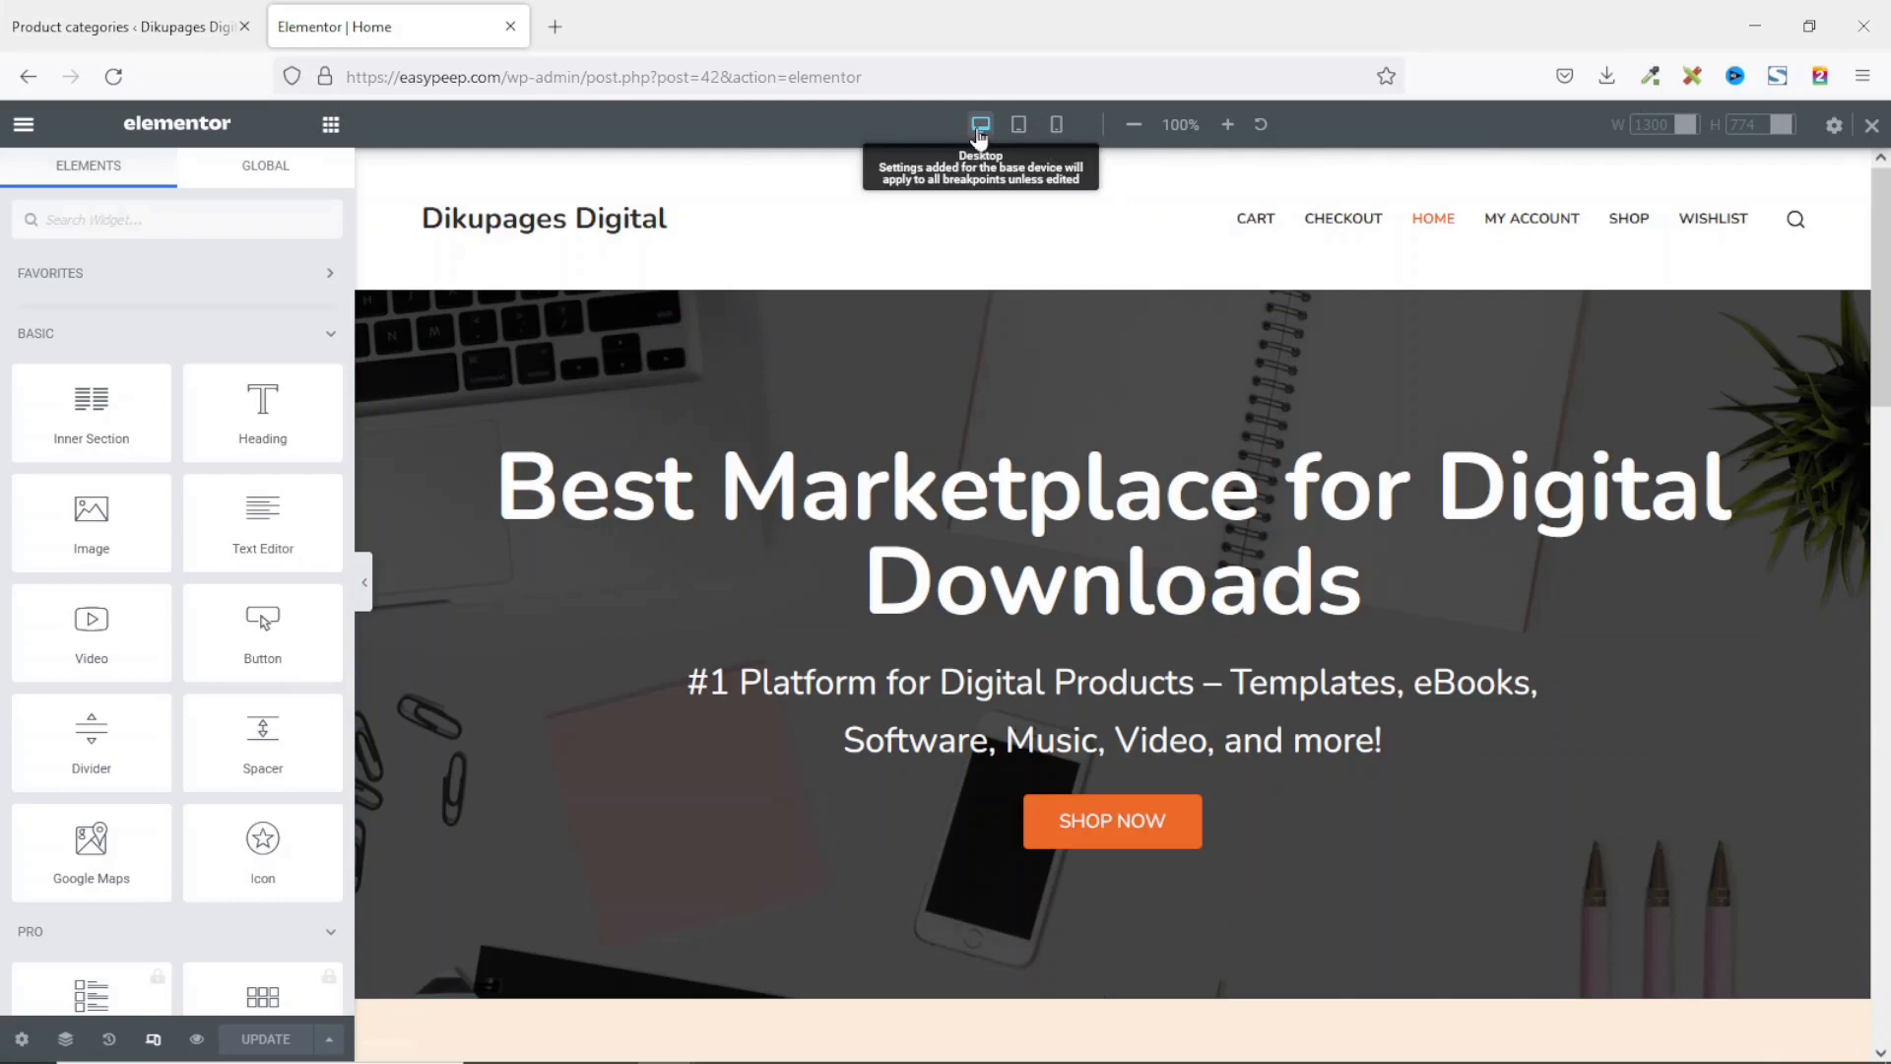
{"action": "left_click", "coordinate": [1021, 124]}
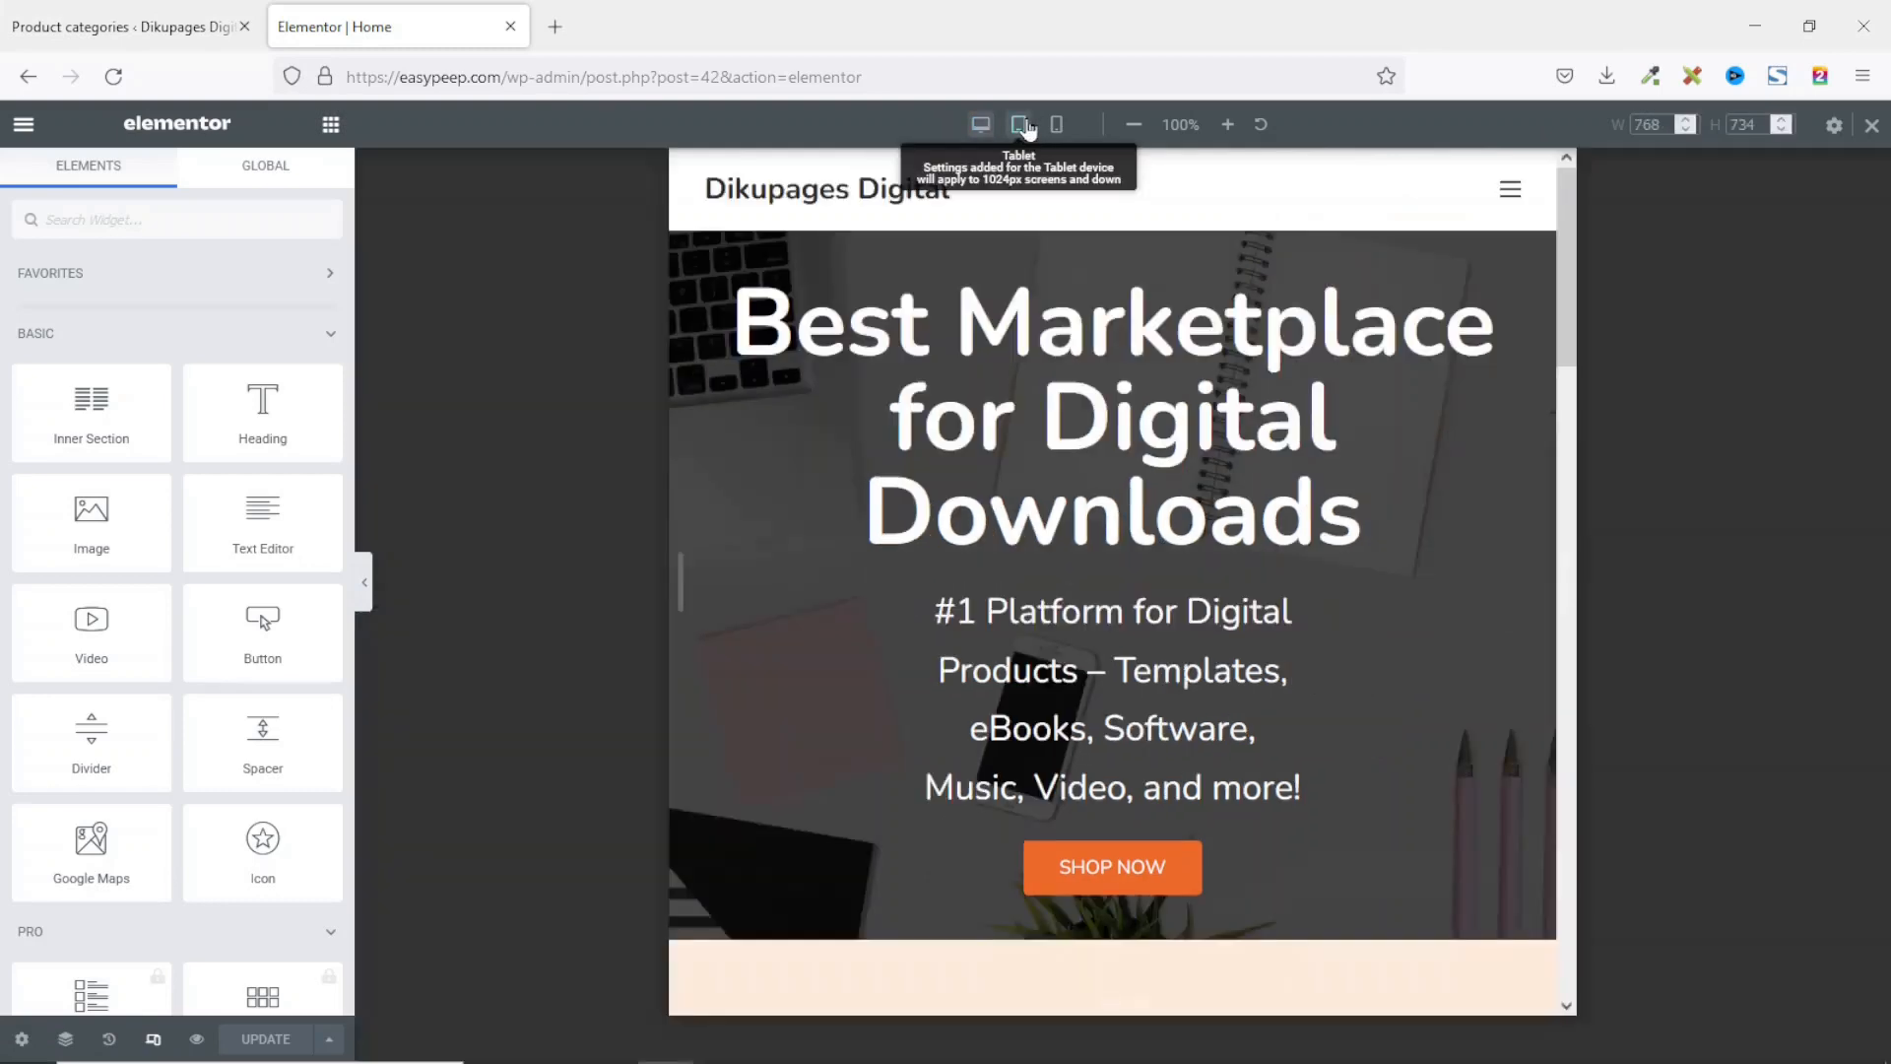
{"action": "scroll", "coordinate": [1380, 407], "scroll_direction": "down", "scroll_amount": 5}
{"action": "scroll", "coordinate": [1380, 408], "scroll_direction": "down", "scroll_amount": 15}
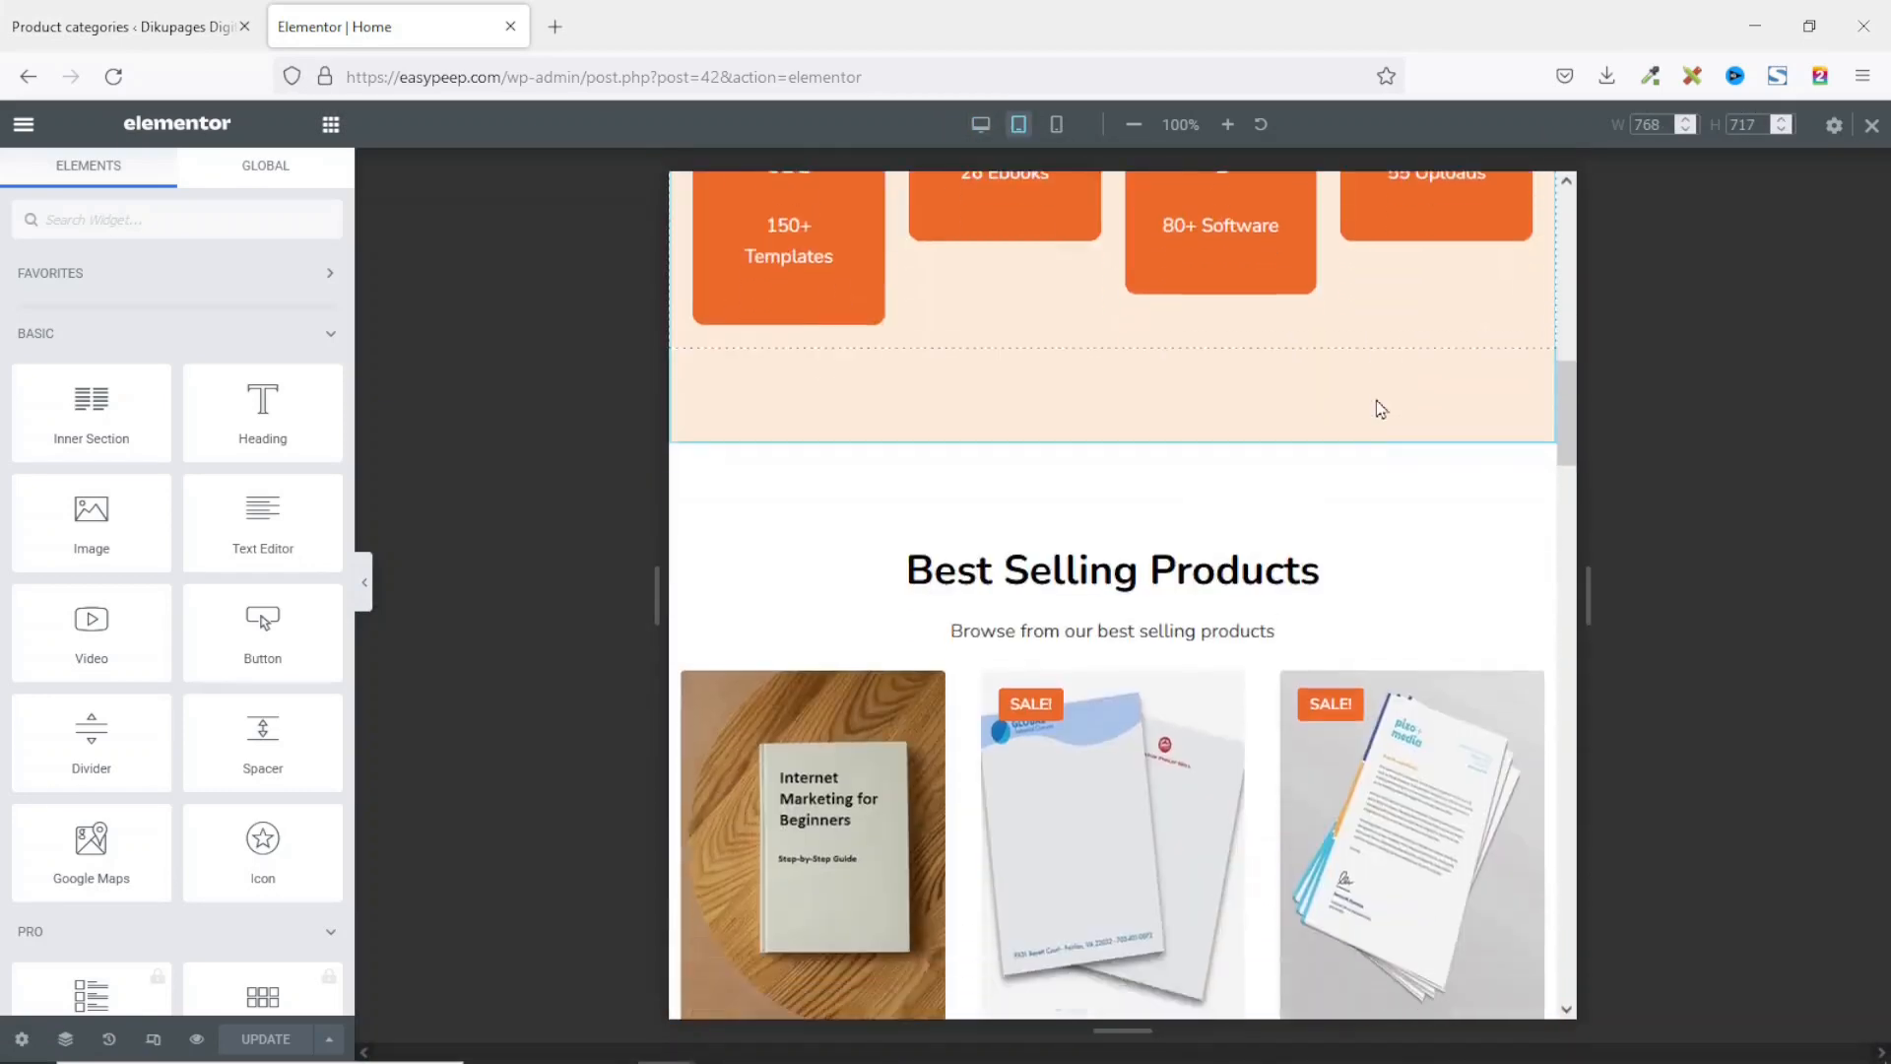
{"action": "scroll", "coordinate": [1378, 409], "scroll_direction": "down", "scroll_amount": 15}
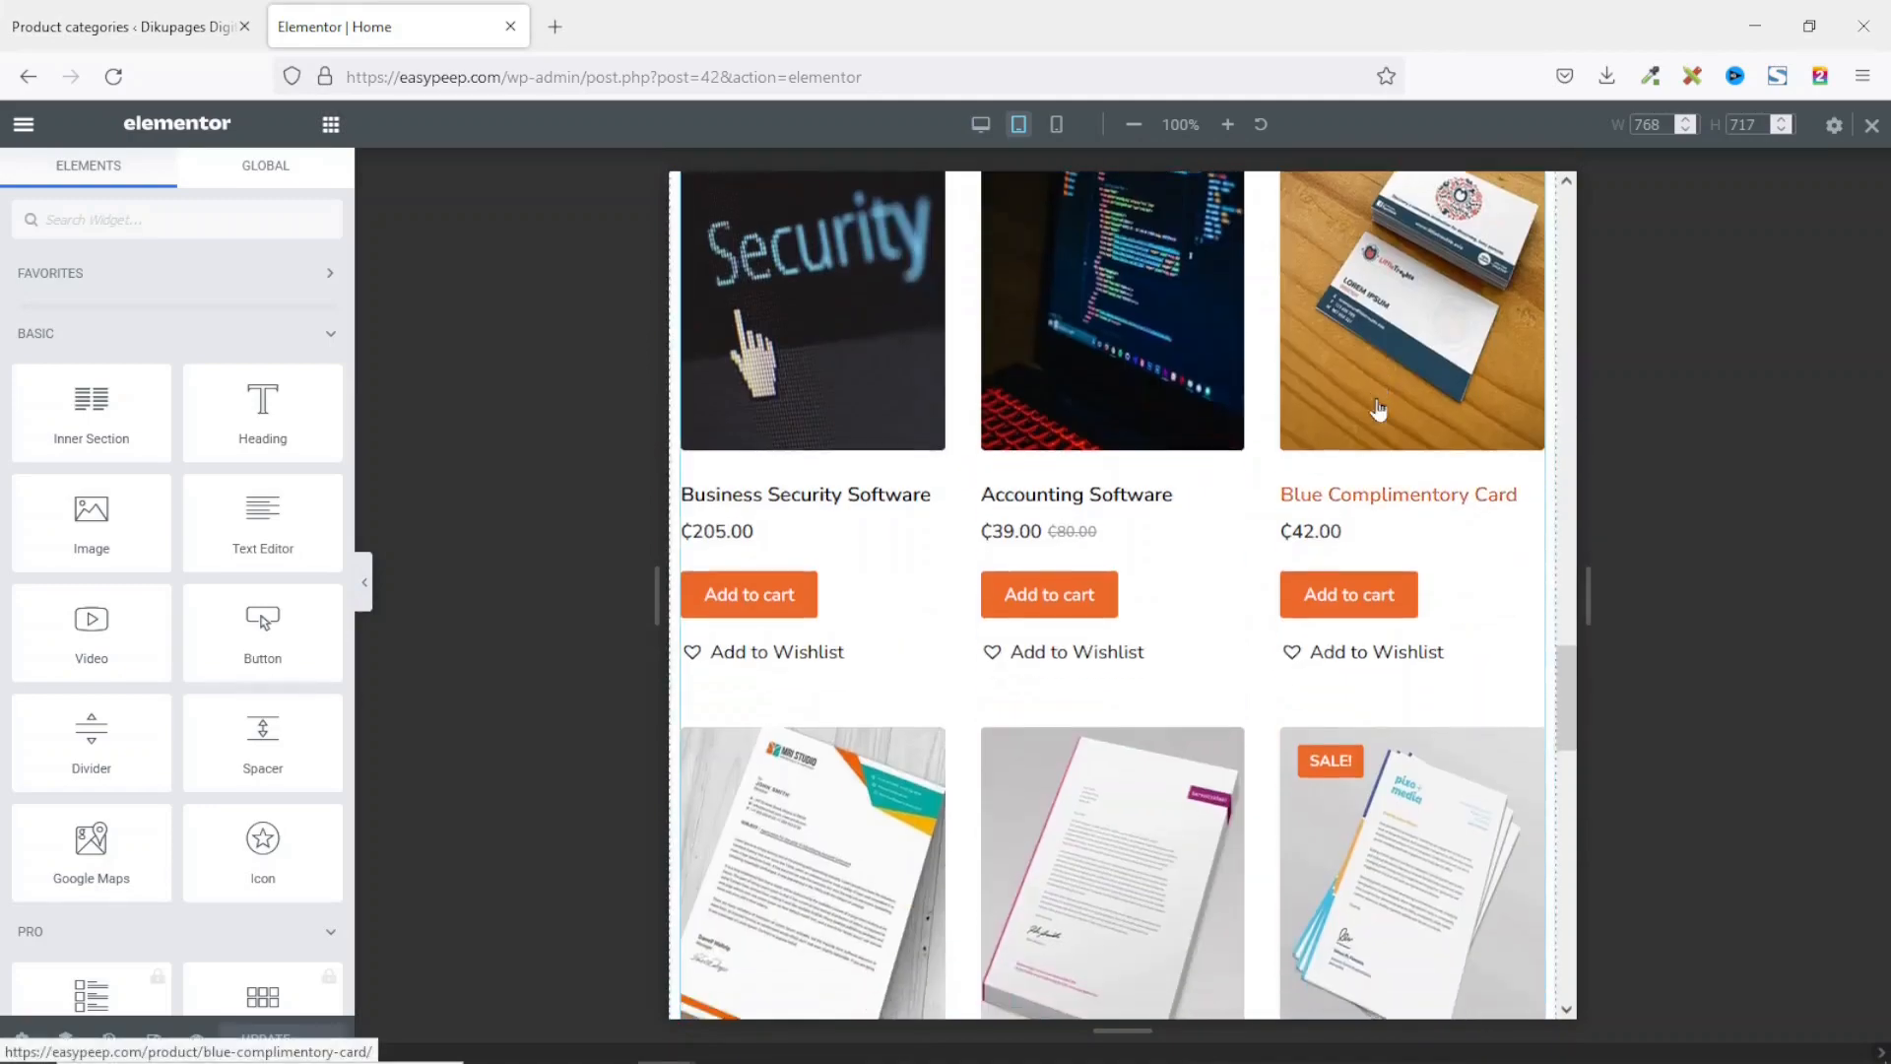
{"action": "scroll", "coordinate": [1380, 411], "scroll_direction": "up", "scroll_amount": 20}
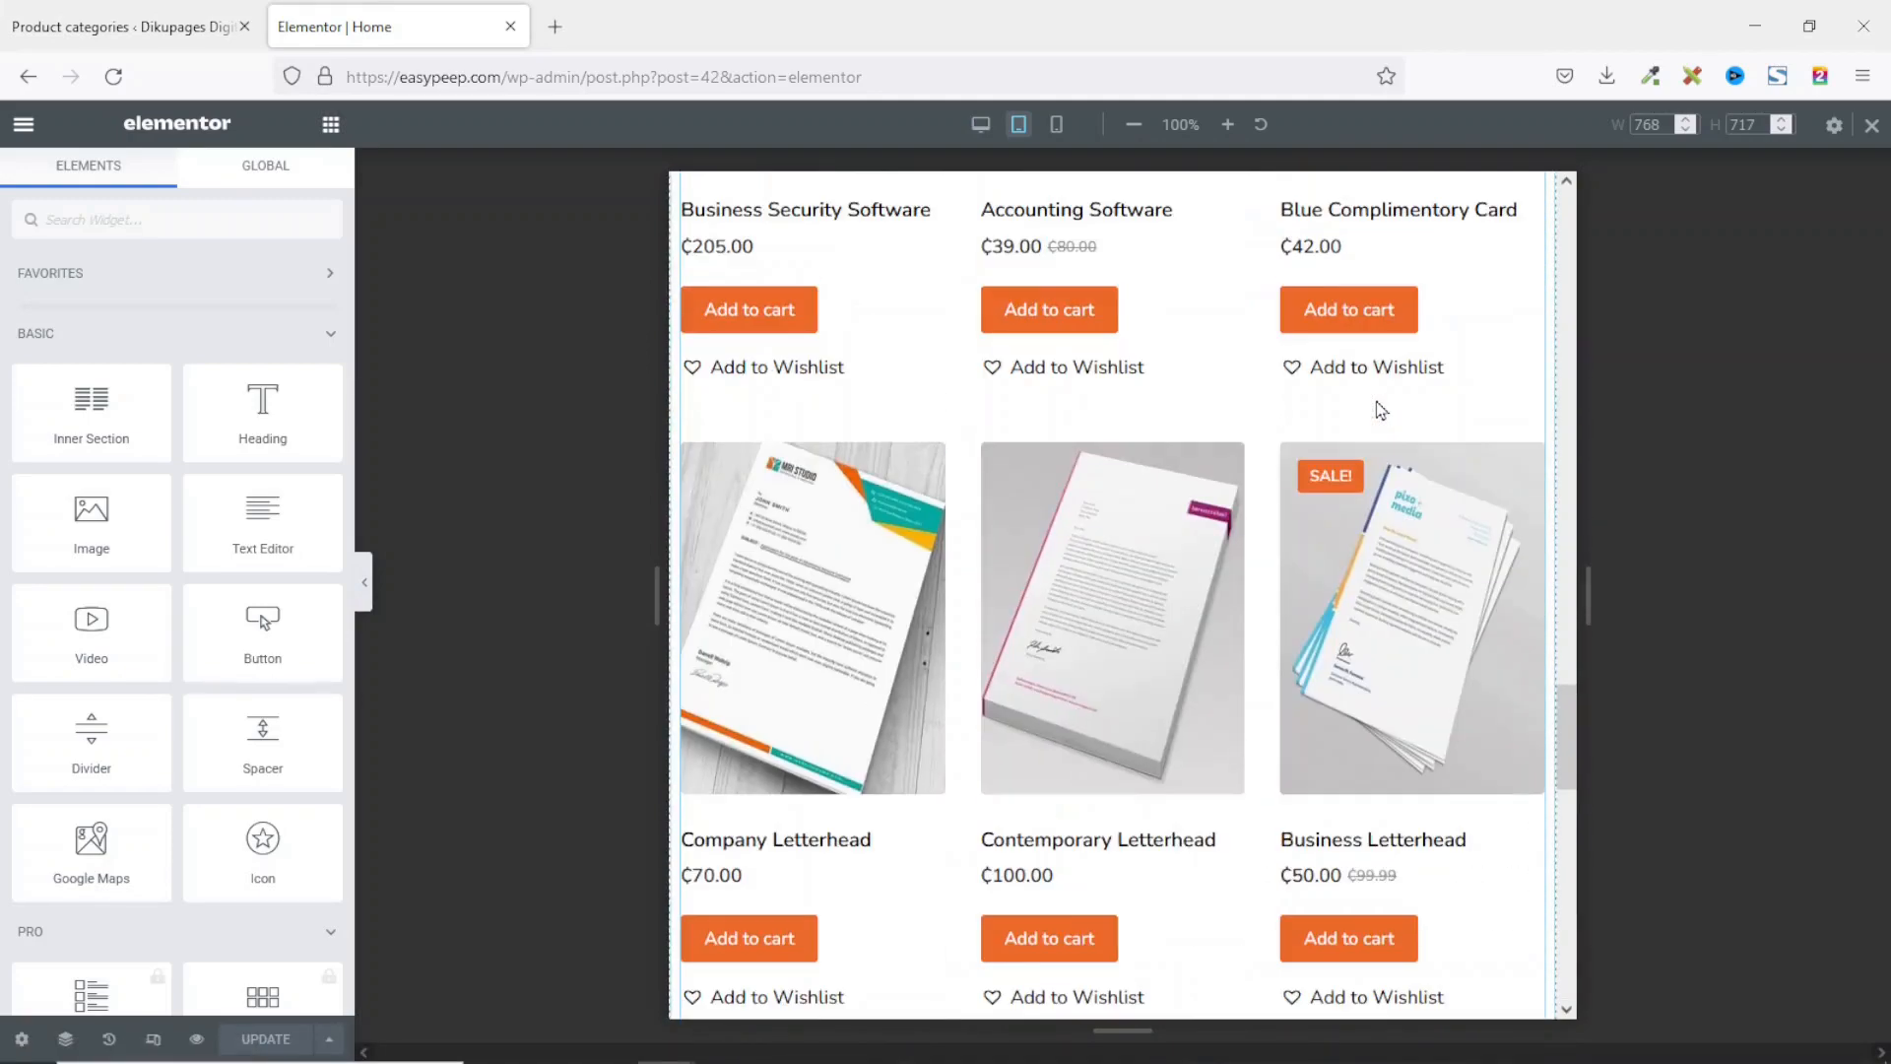
{"action": "scroll", "coordinate": [1375, 409], "scroll_direction": "up", "scroll_amount": 1}
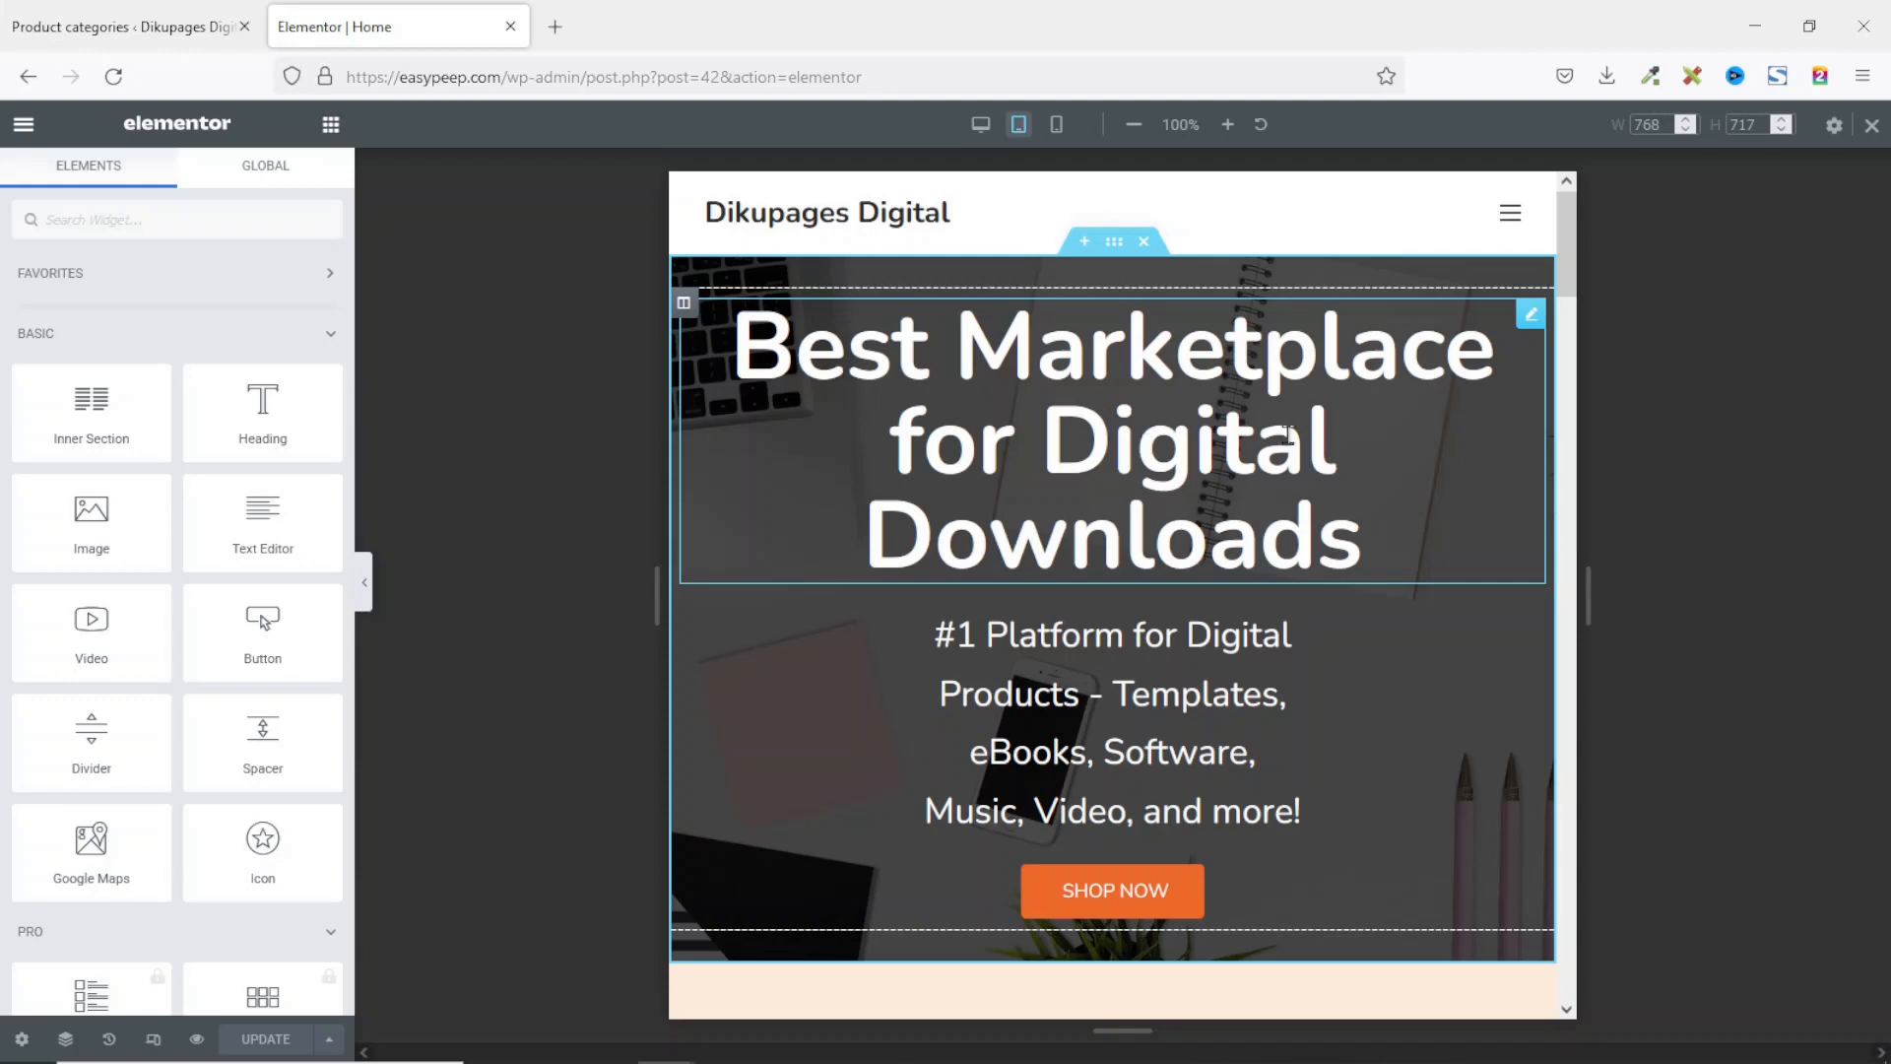
Step: Reduce the hero heading's font size to about 56 px for tablet
{"action": "left_click", "coordinate": [1235, 384]}
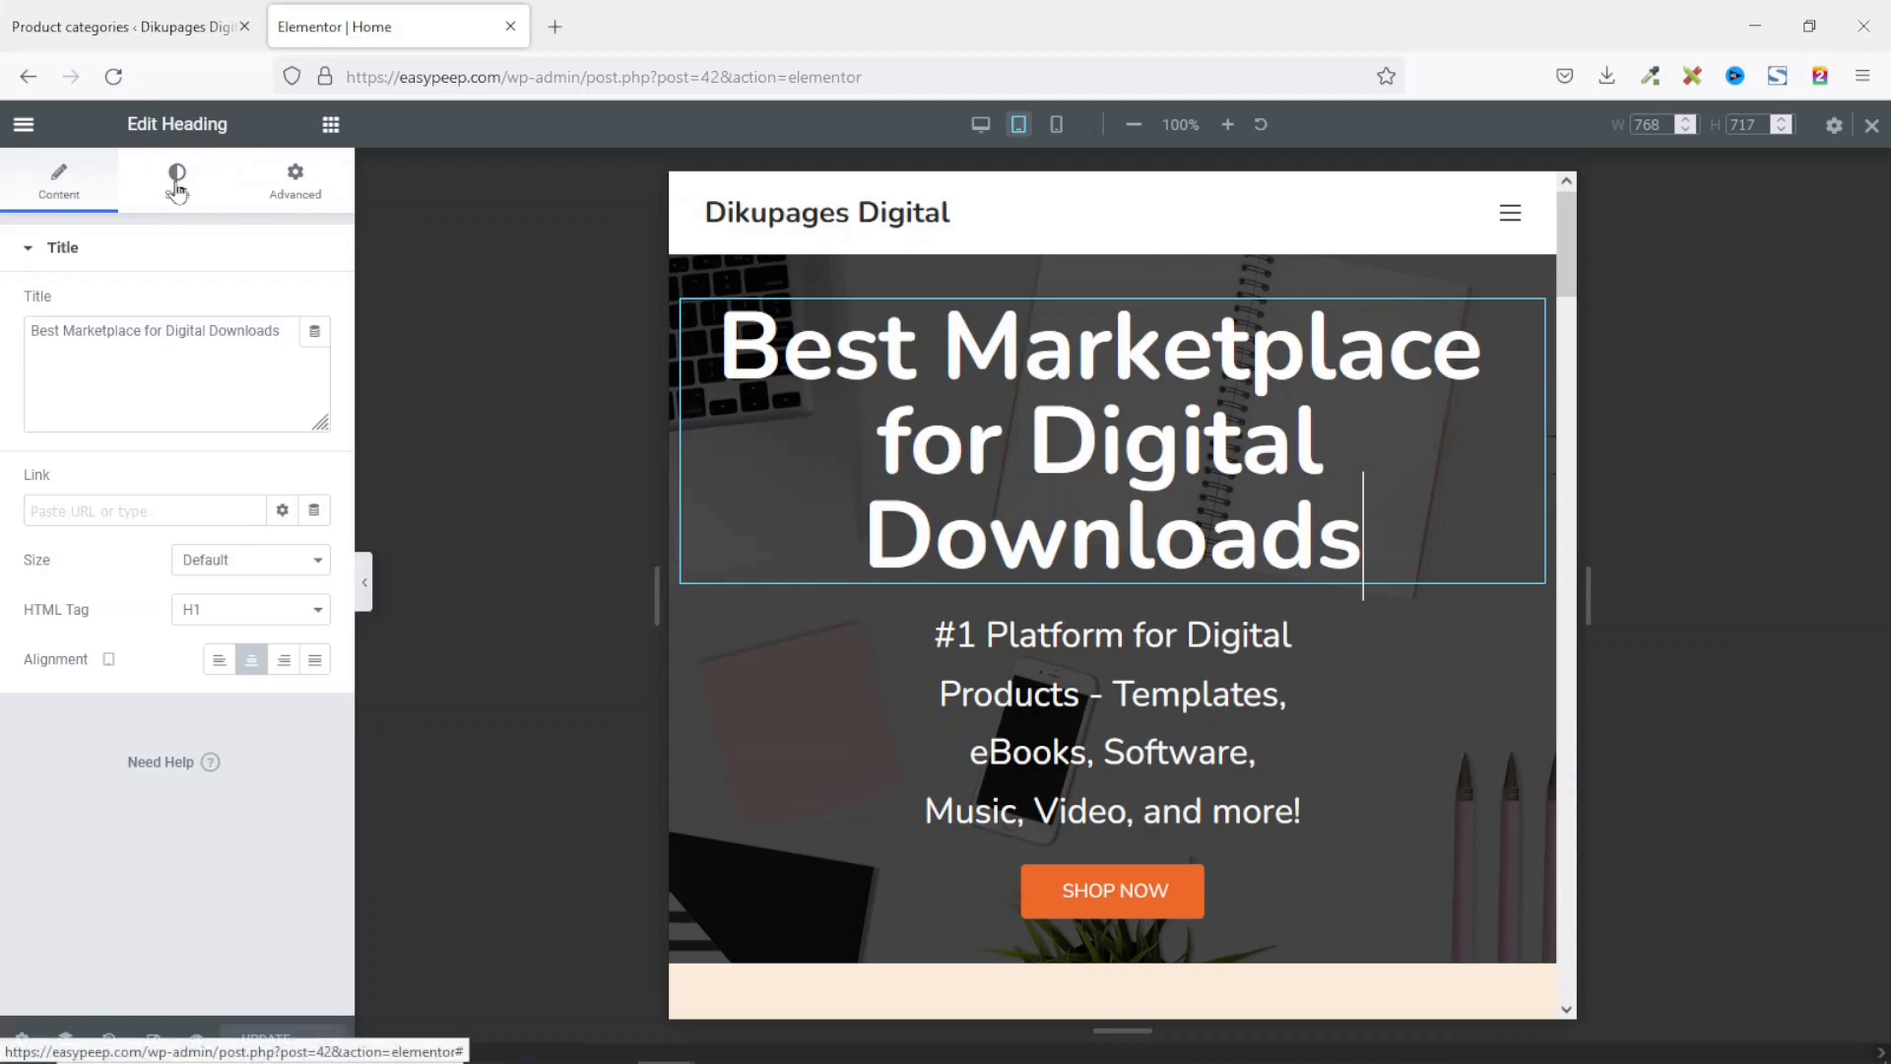
{"action": "left_click", "coordinate": [201, 199]}
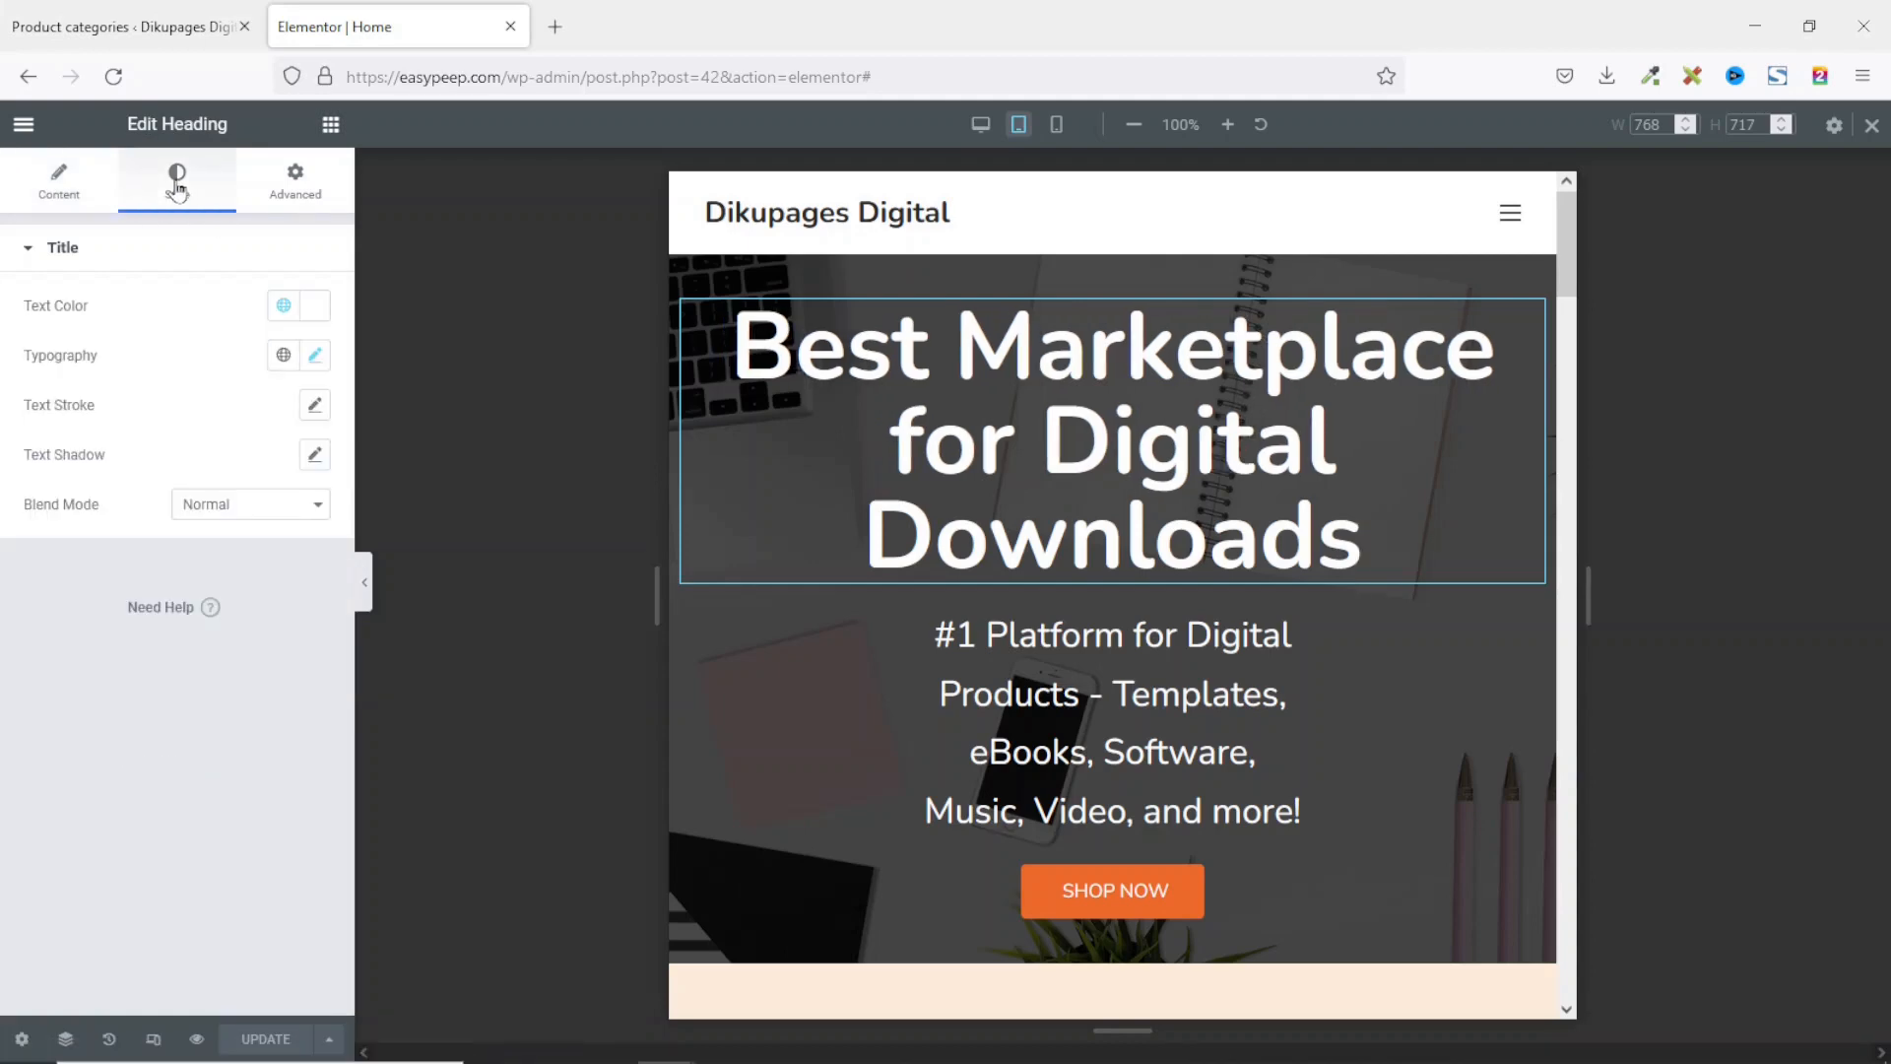
{"action": "left_click", "coordinate": [315, 356]}
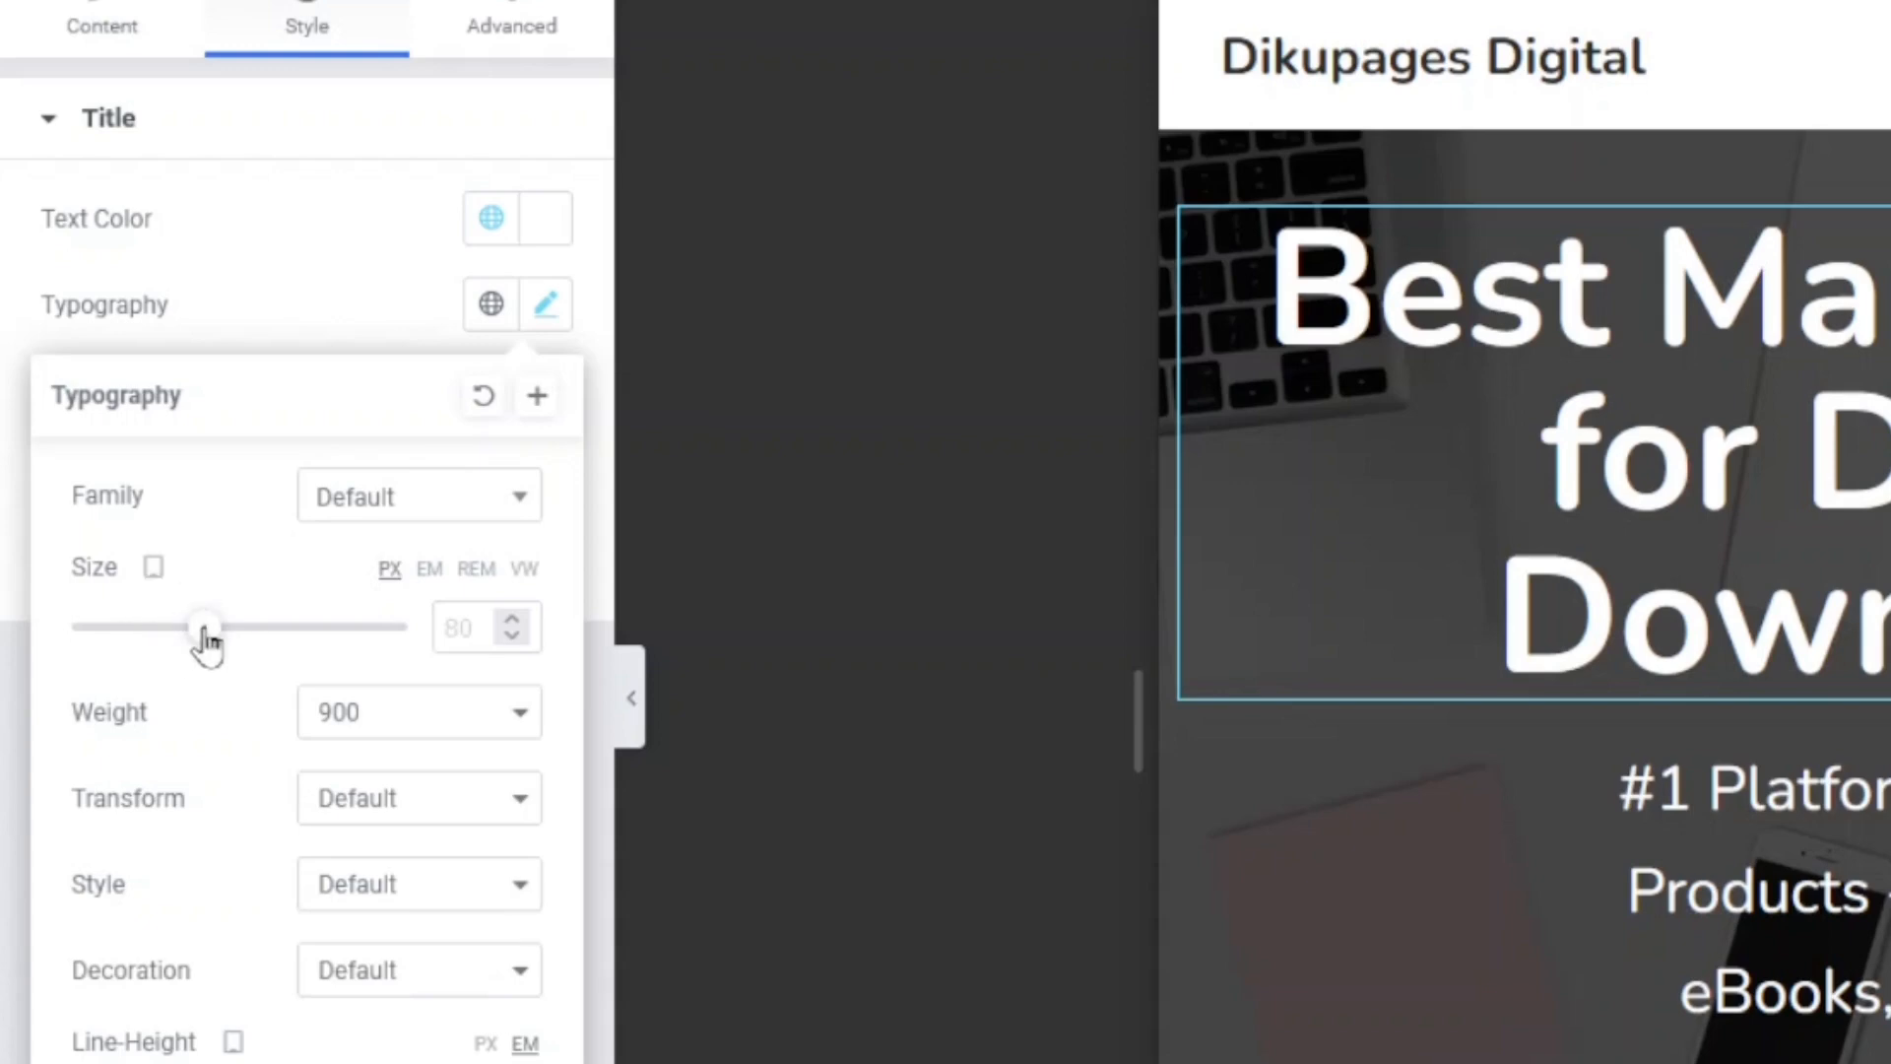
{"action": "left_click_drag", "start_coordinate": [198, 641], "coordinate": [166, 650]}
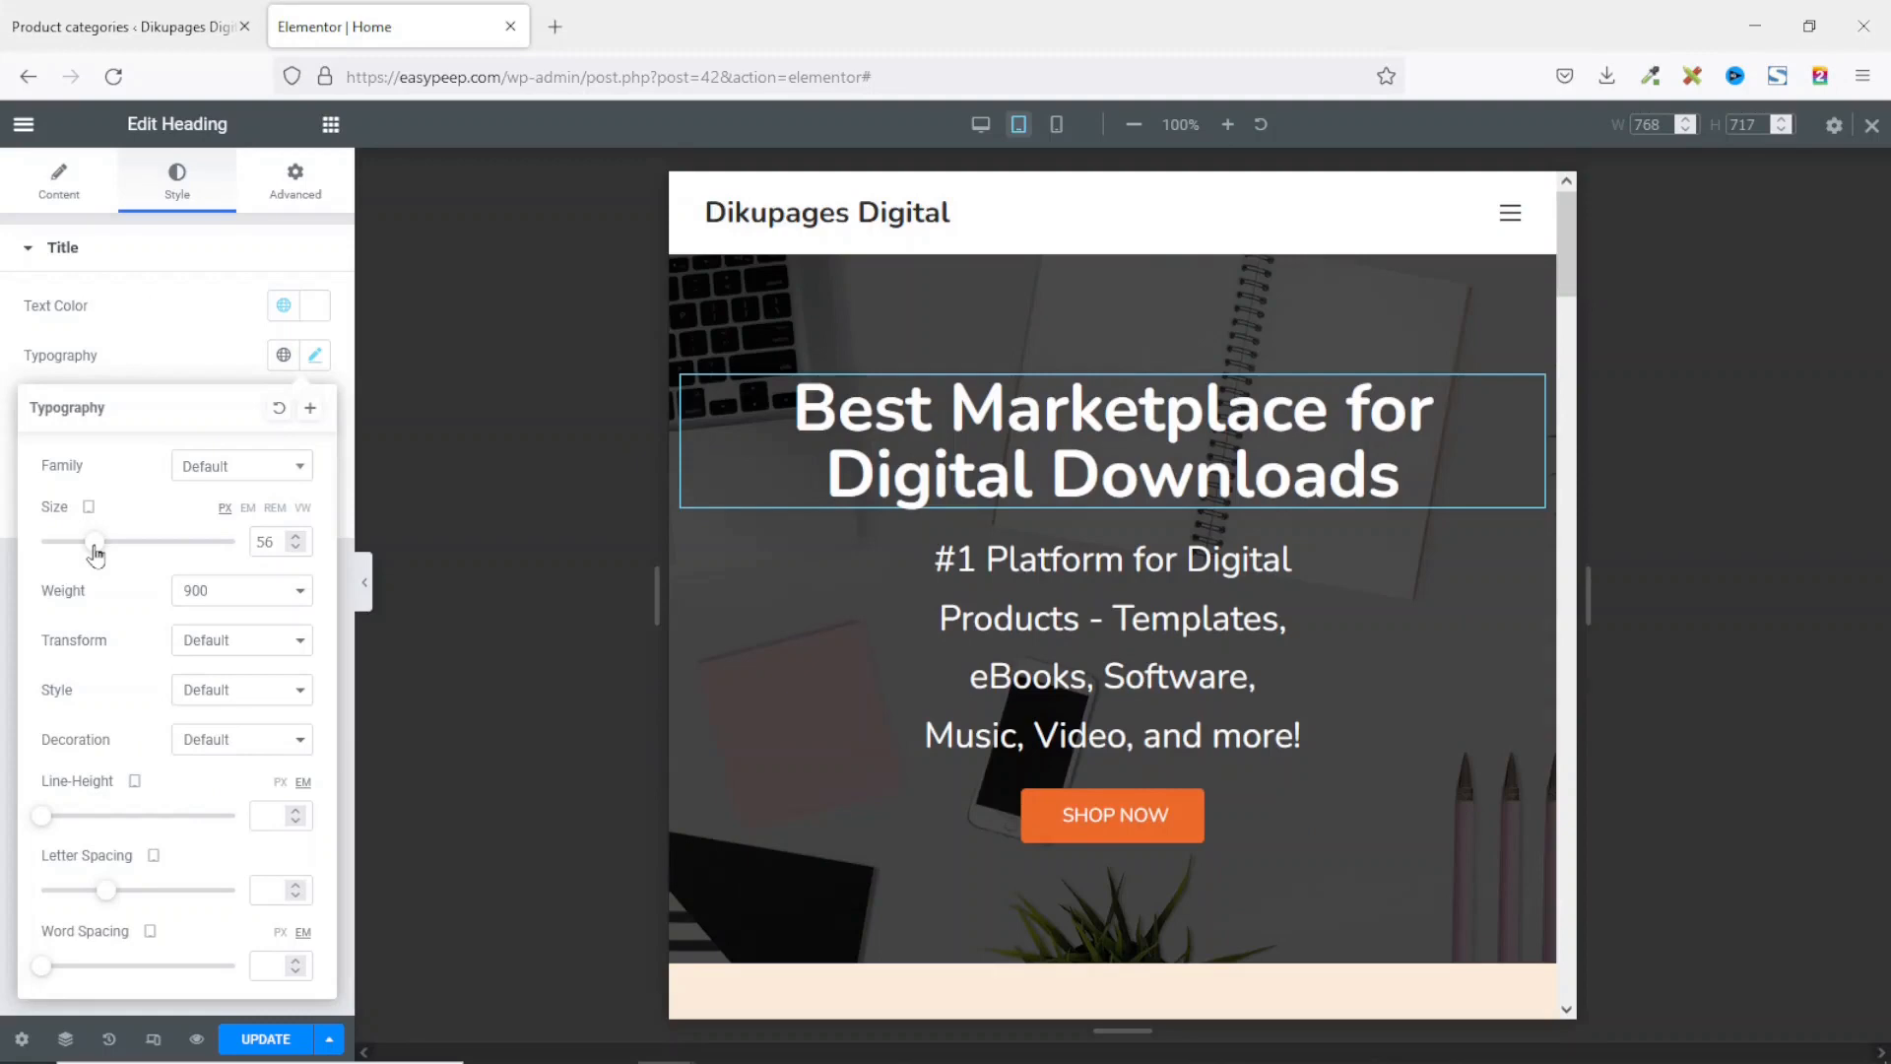
{"action": "left_click", "coordinate": [296, 547]}
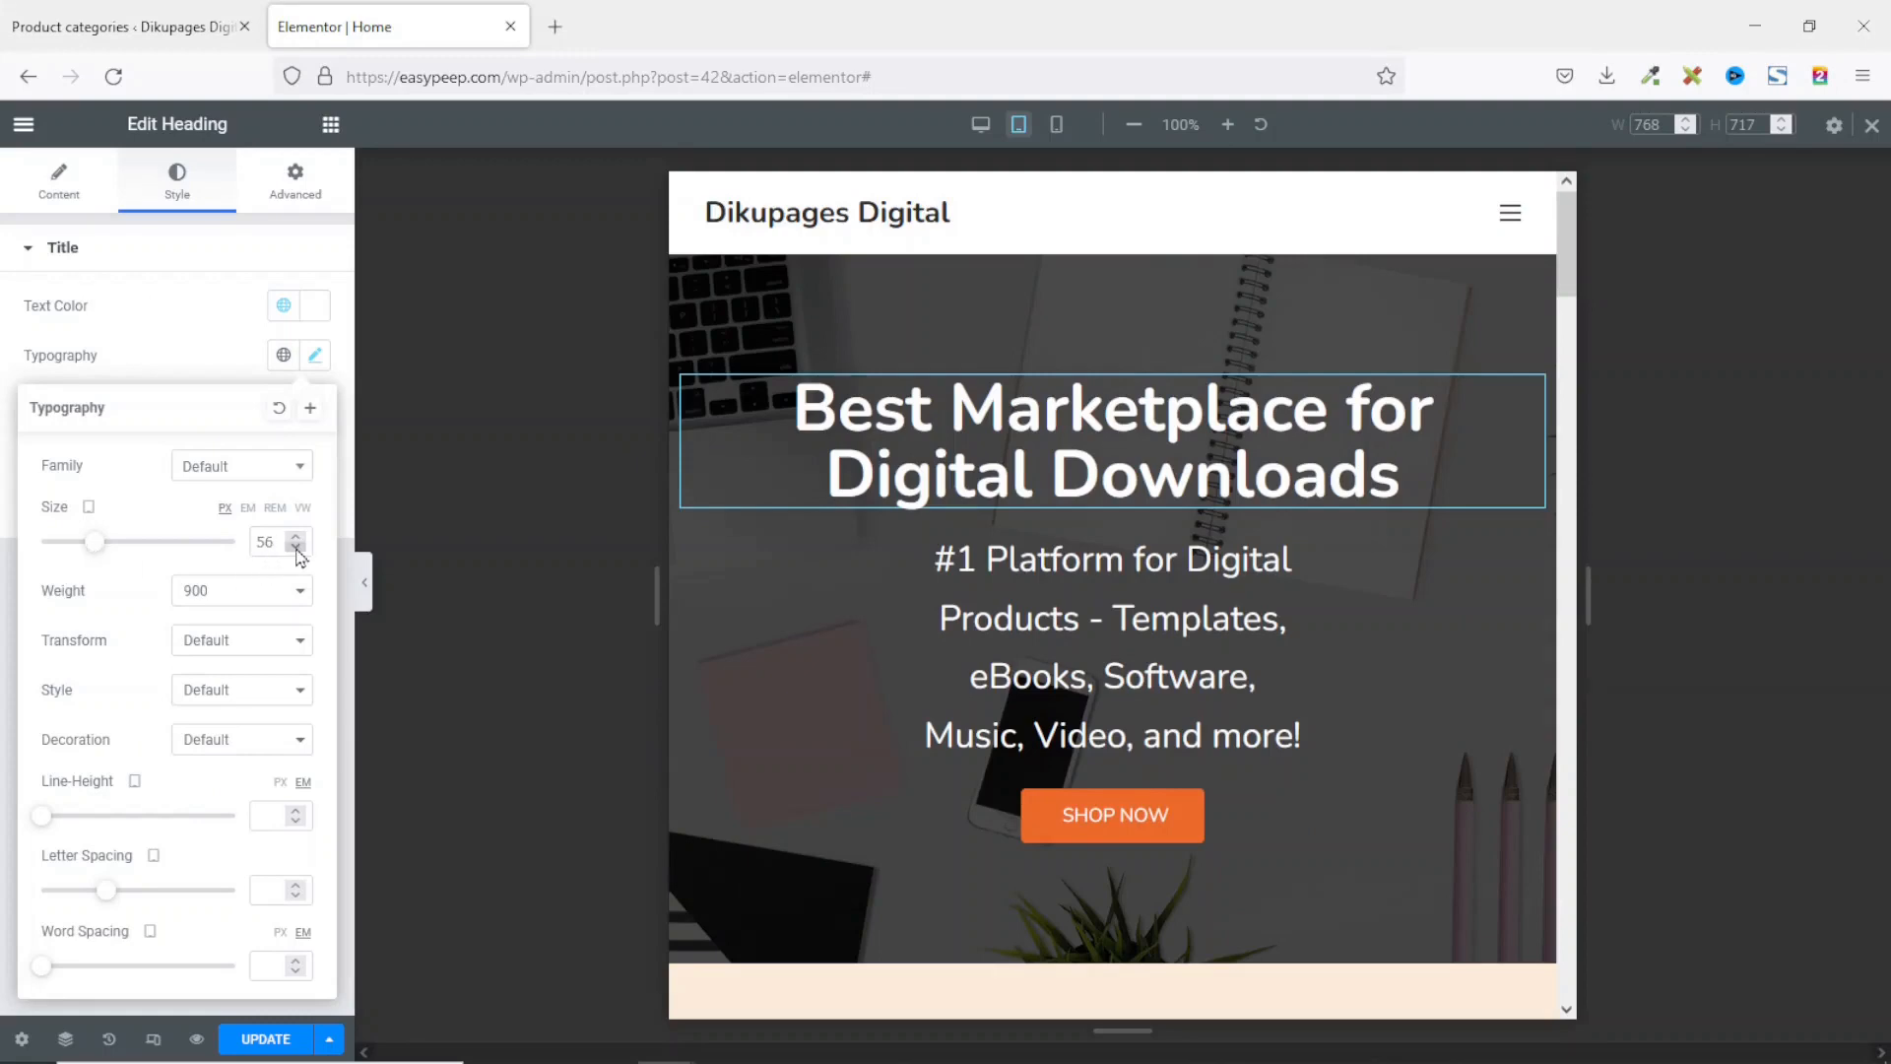
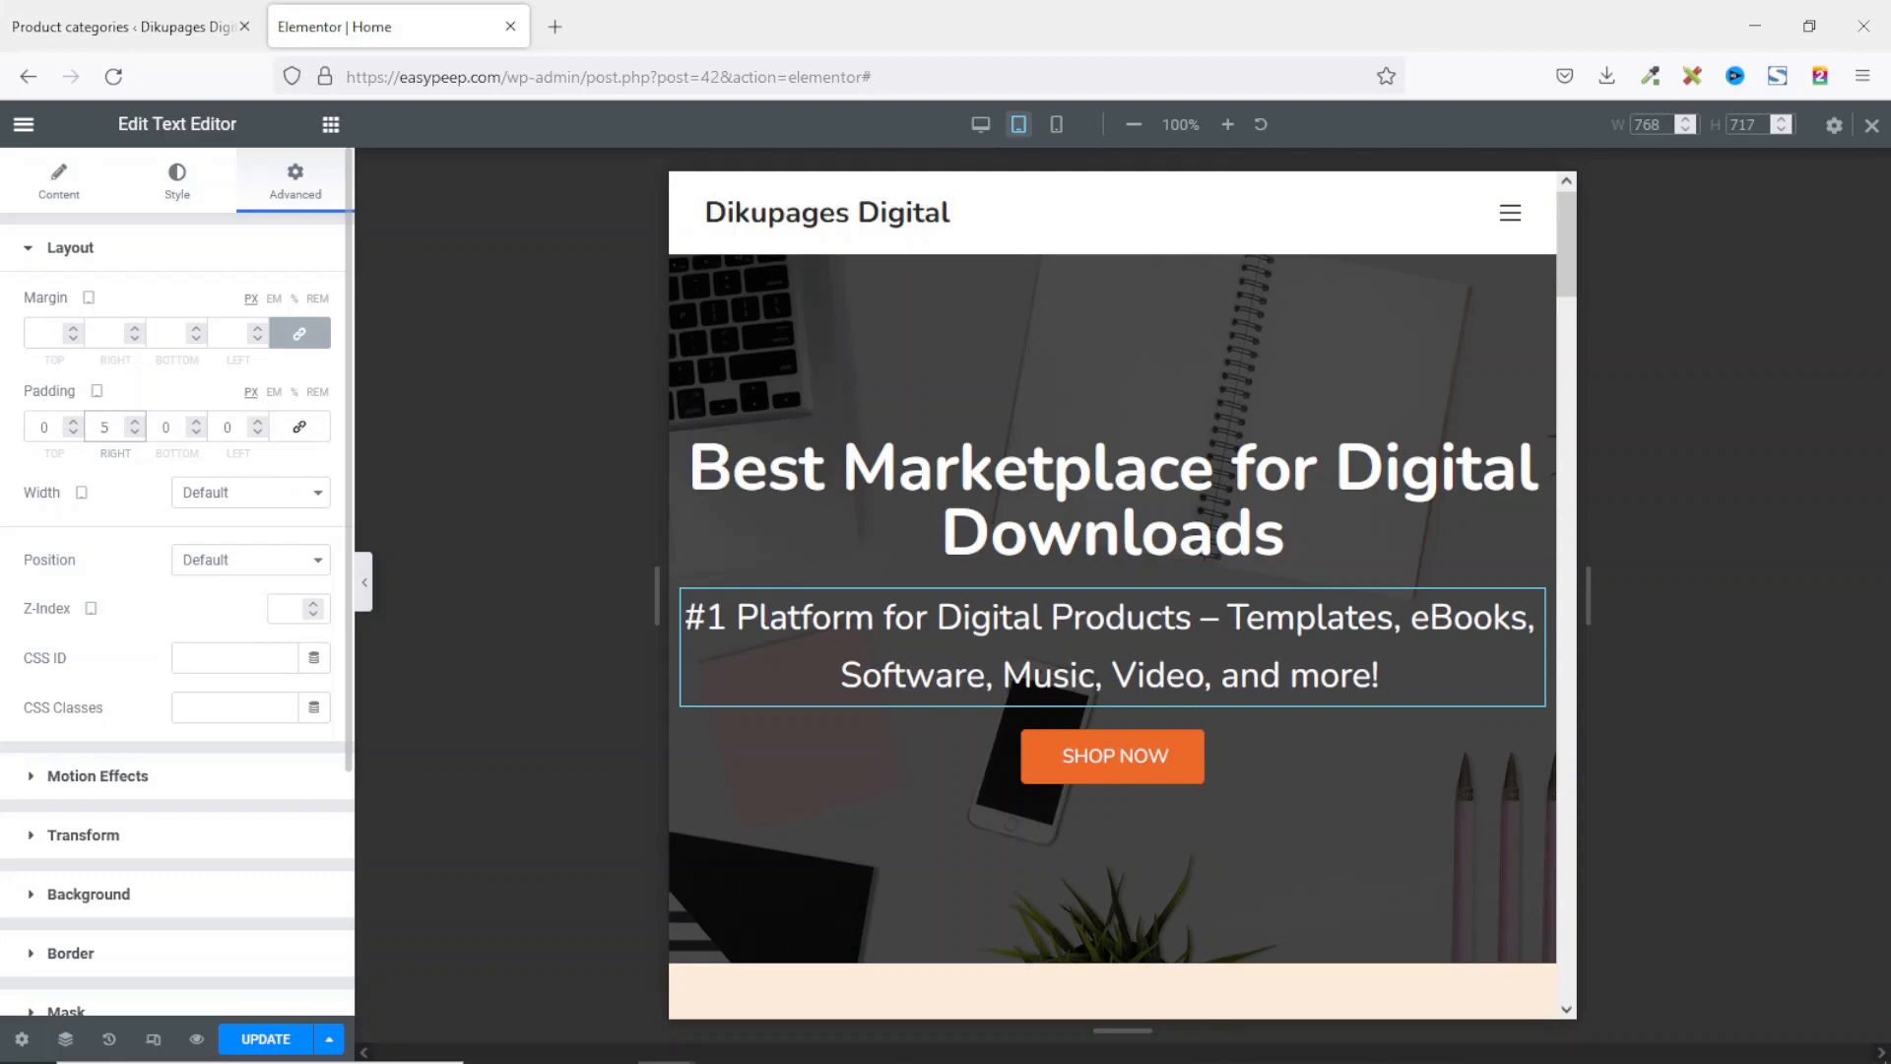
Step: Set the hero subtitle's right and left padding to 50 px for tablet
{"action": "double_click", "coordinate": [243, 423]}
{"action": "type", "text": "50"}
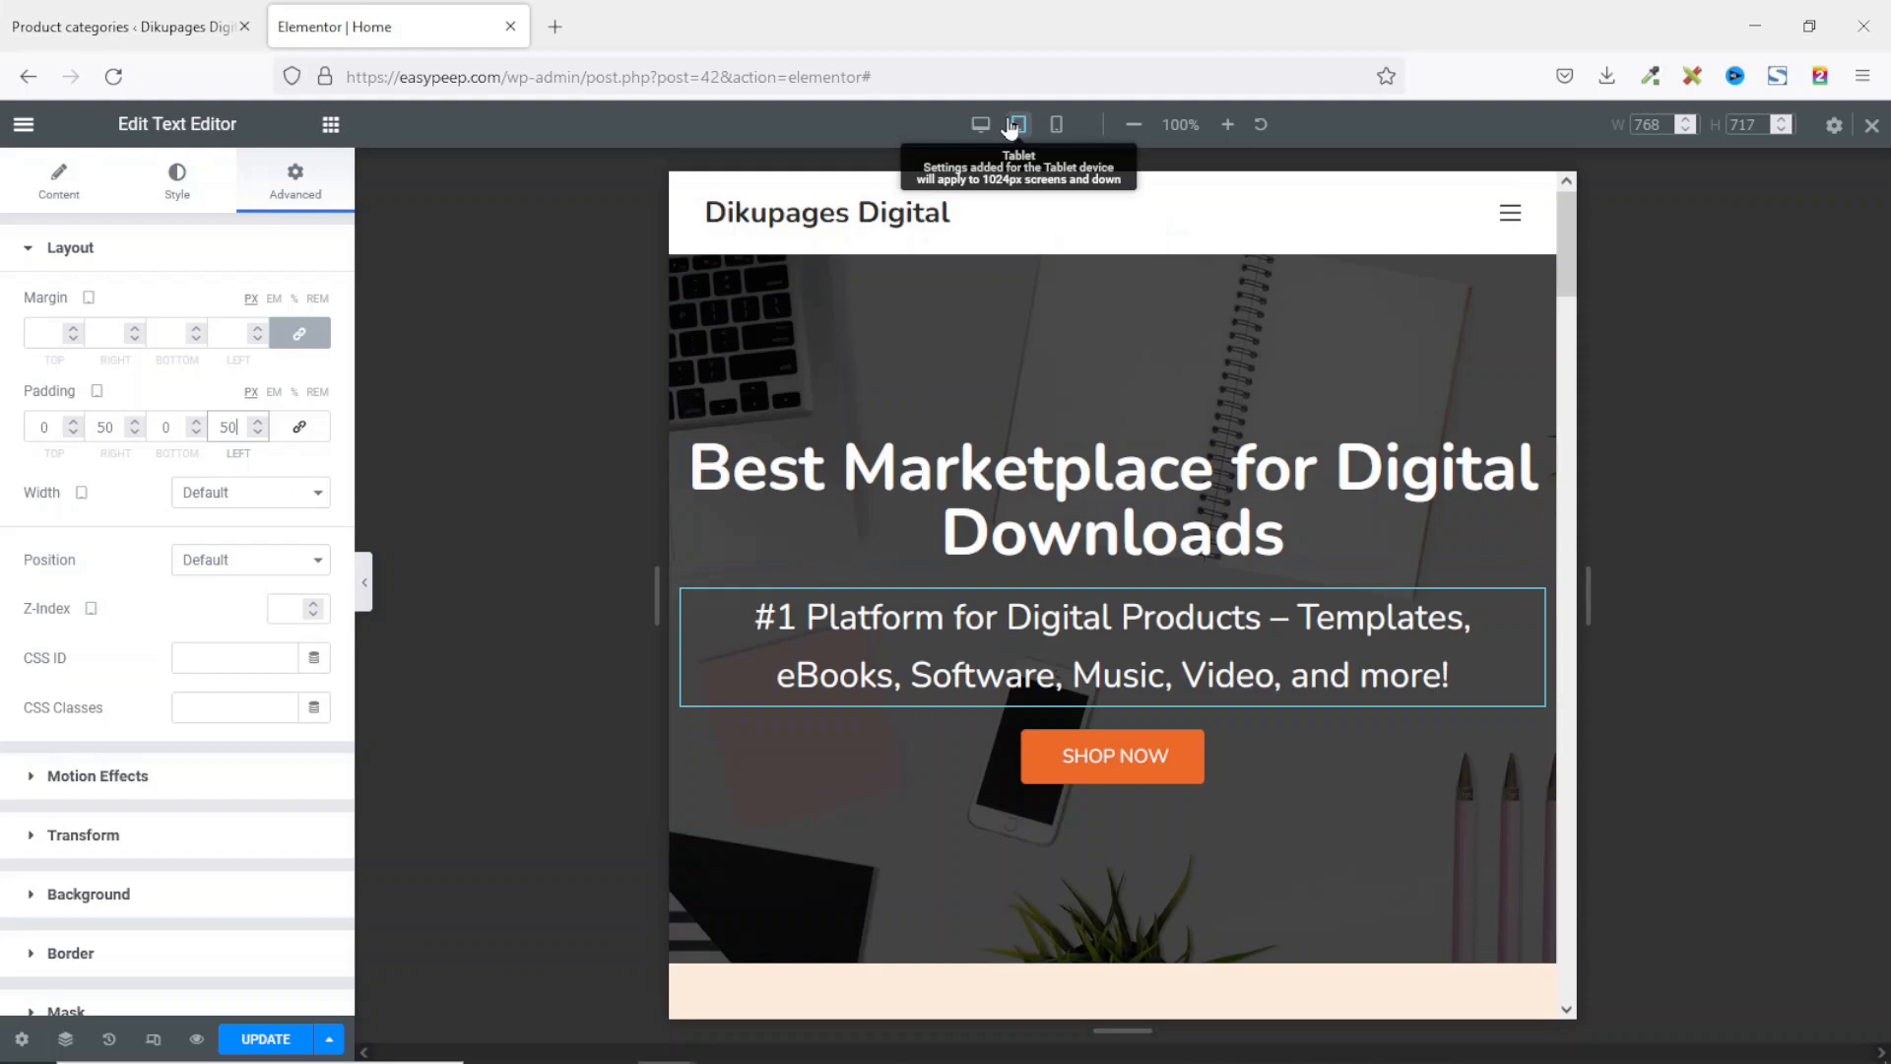
Step: Set the tablet column width of the Templates and Ebooks columns under Browse Categories to 50%
{"action": "scroll", "coordinate": [1324, 728], "scroll_direction": "down", "scroll_amount": 5}
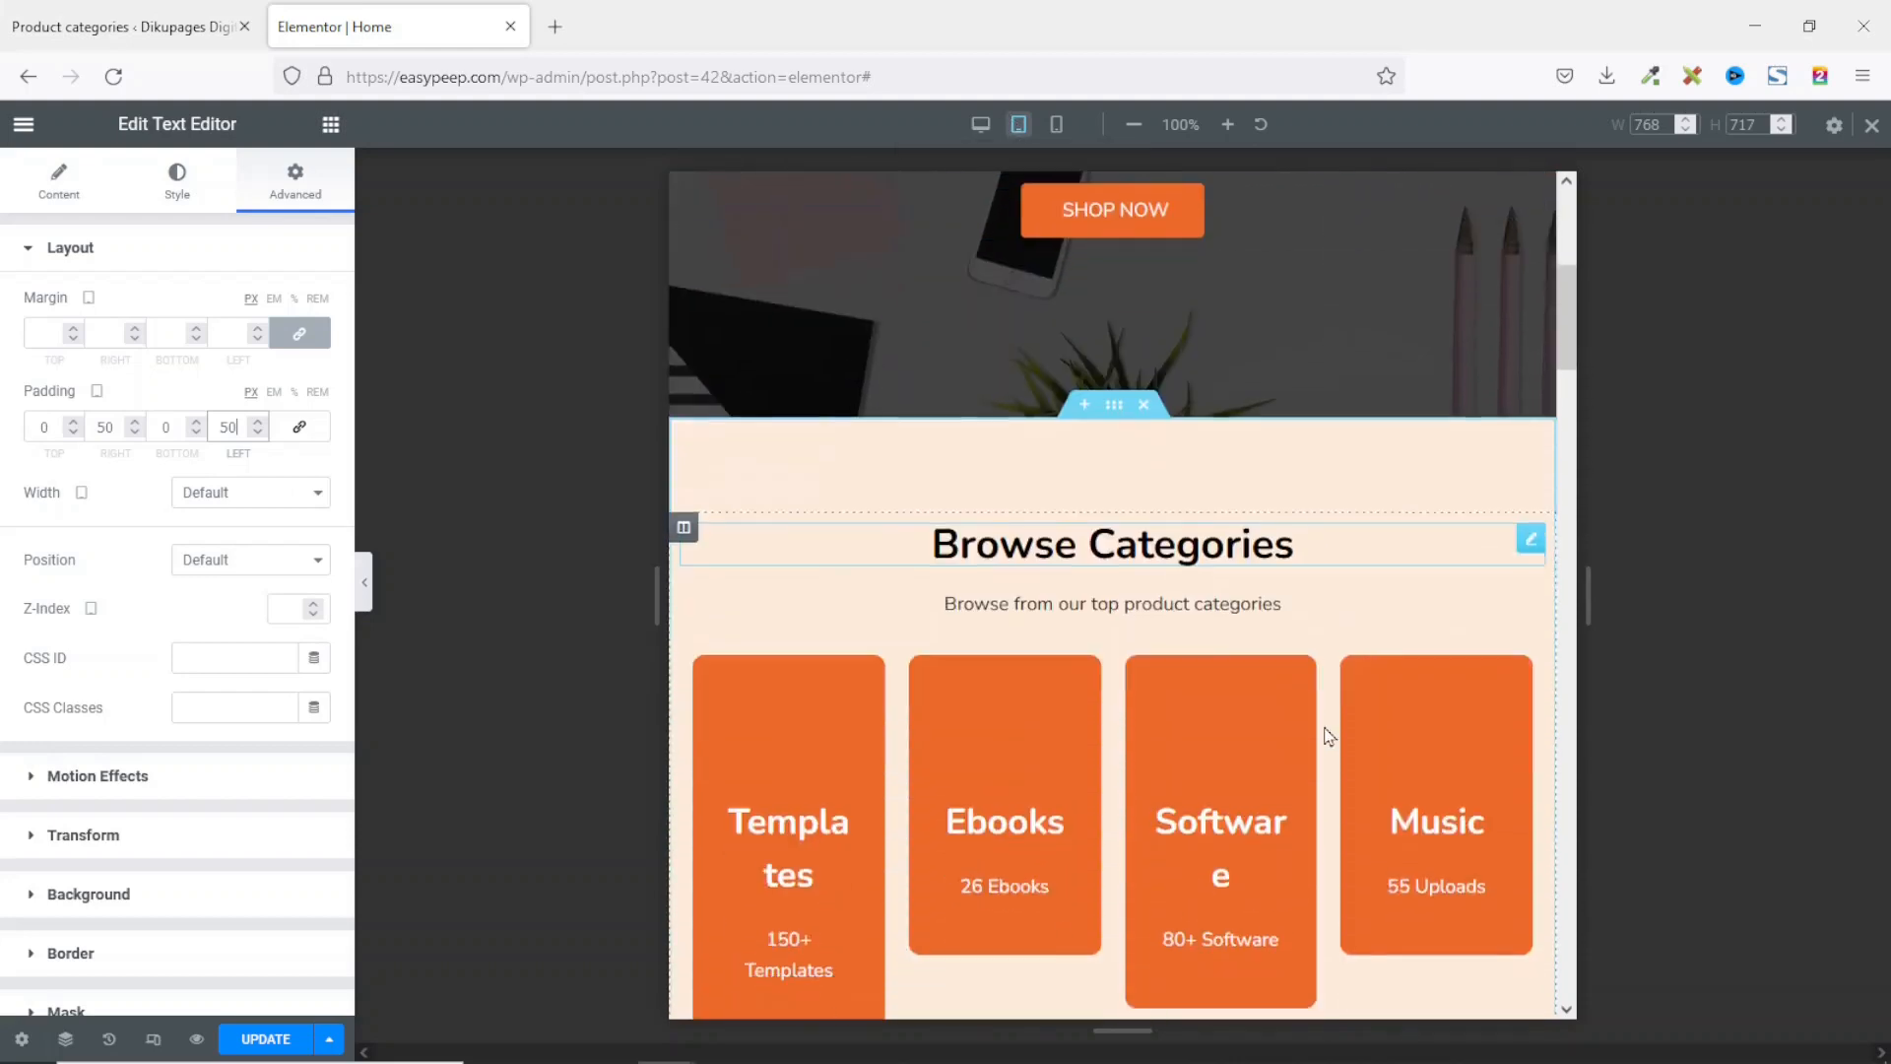
{"action": "scroll", "coordinate": [1325, 737], "scroll_direction": "down", "scroll_amount": 3}
{"action": "scroll", "coordinate": [1325, 737], "scroll_direction": "up", "scroll_amount": 1}
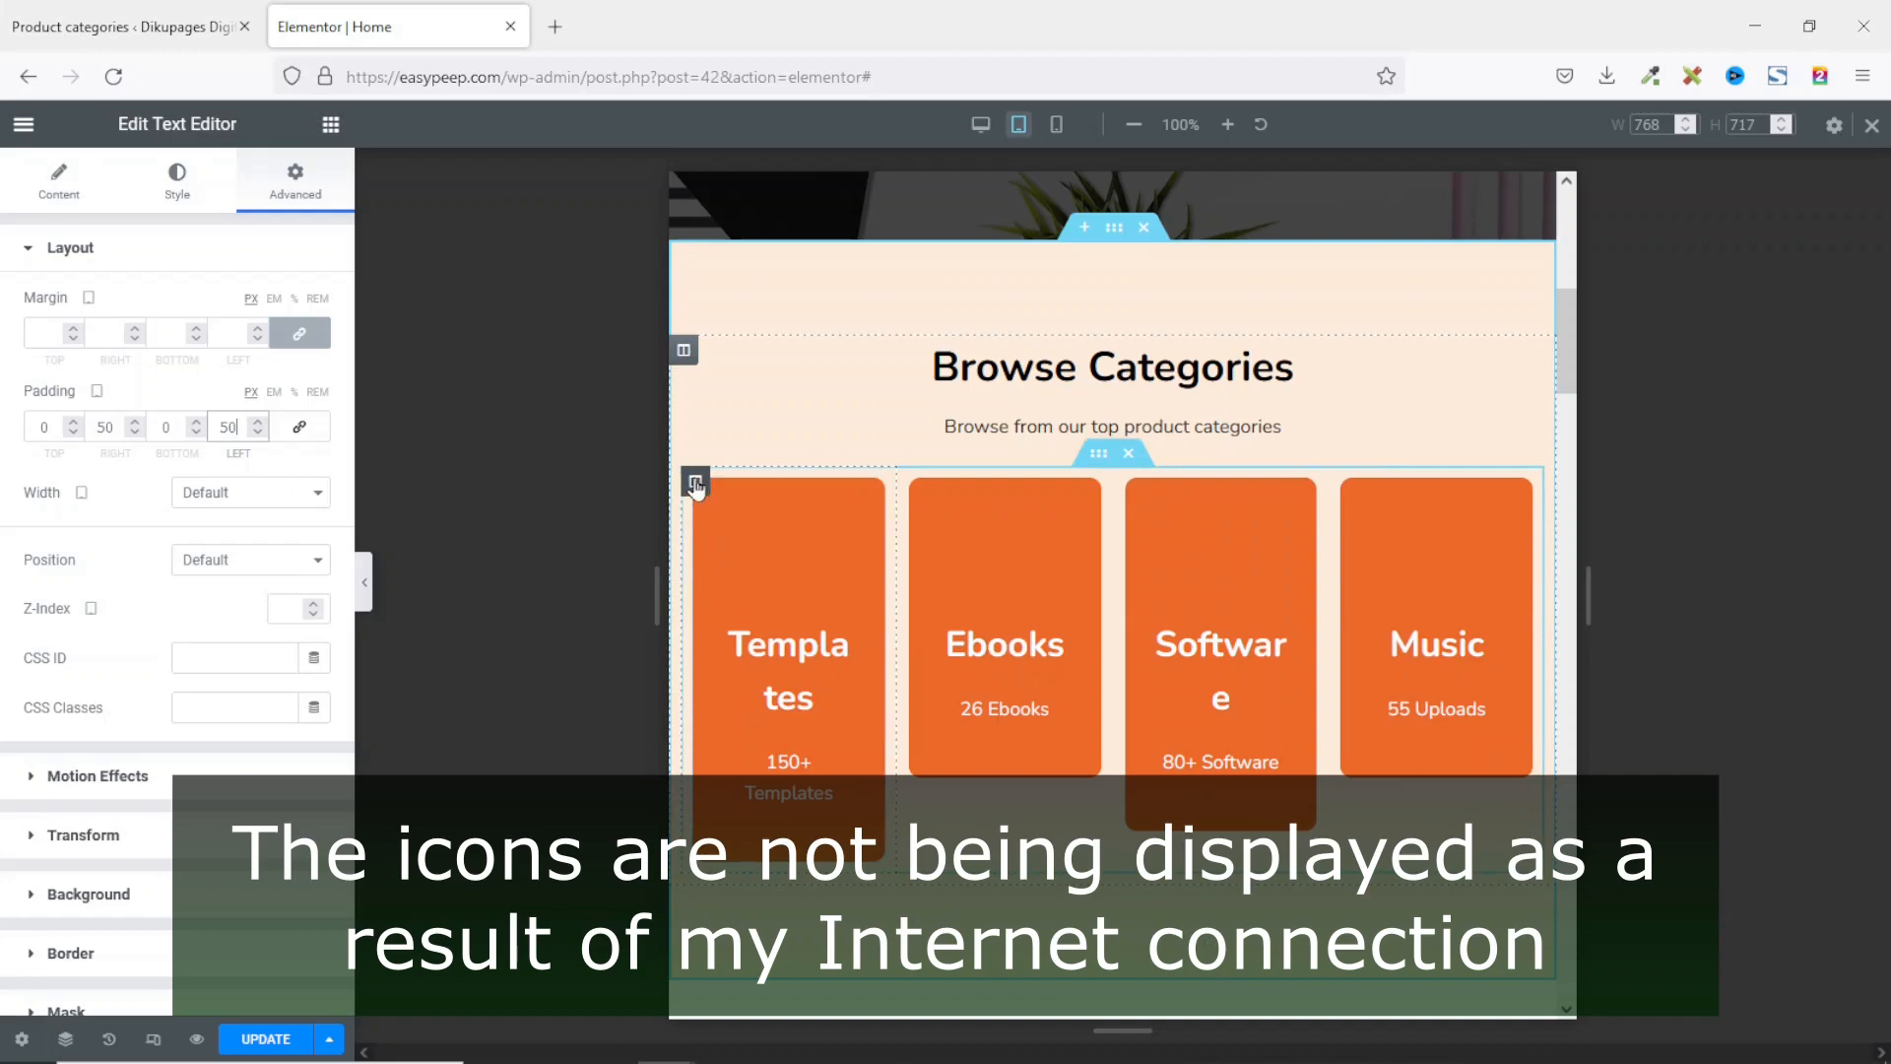
{"action": "left_click", "coordinate": [696, 484]}
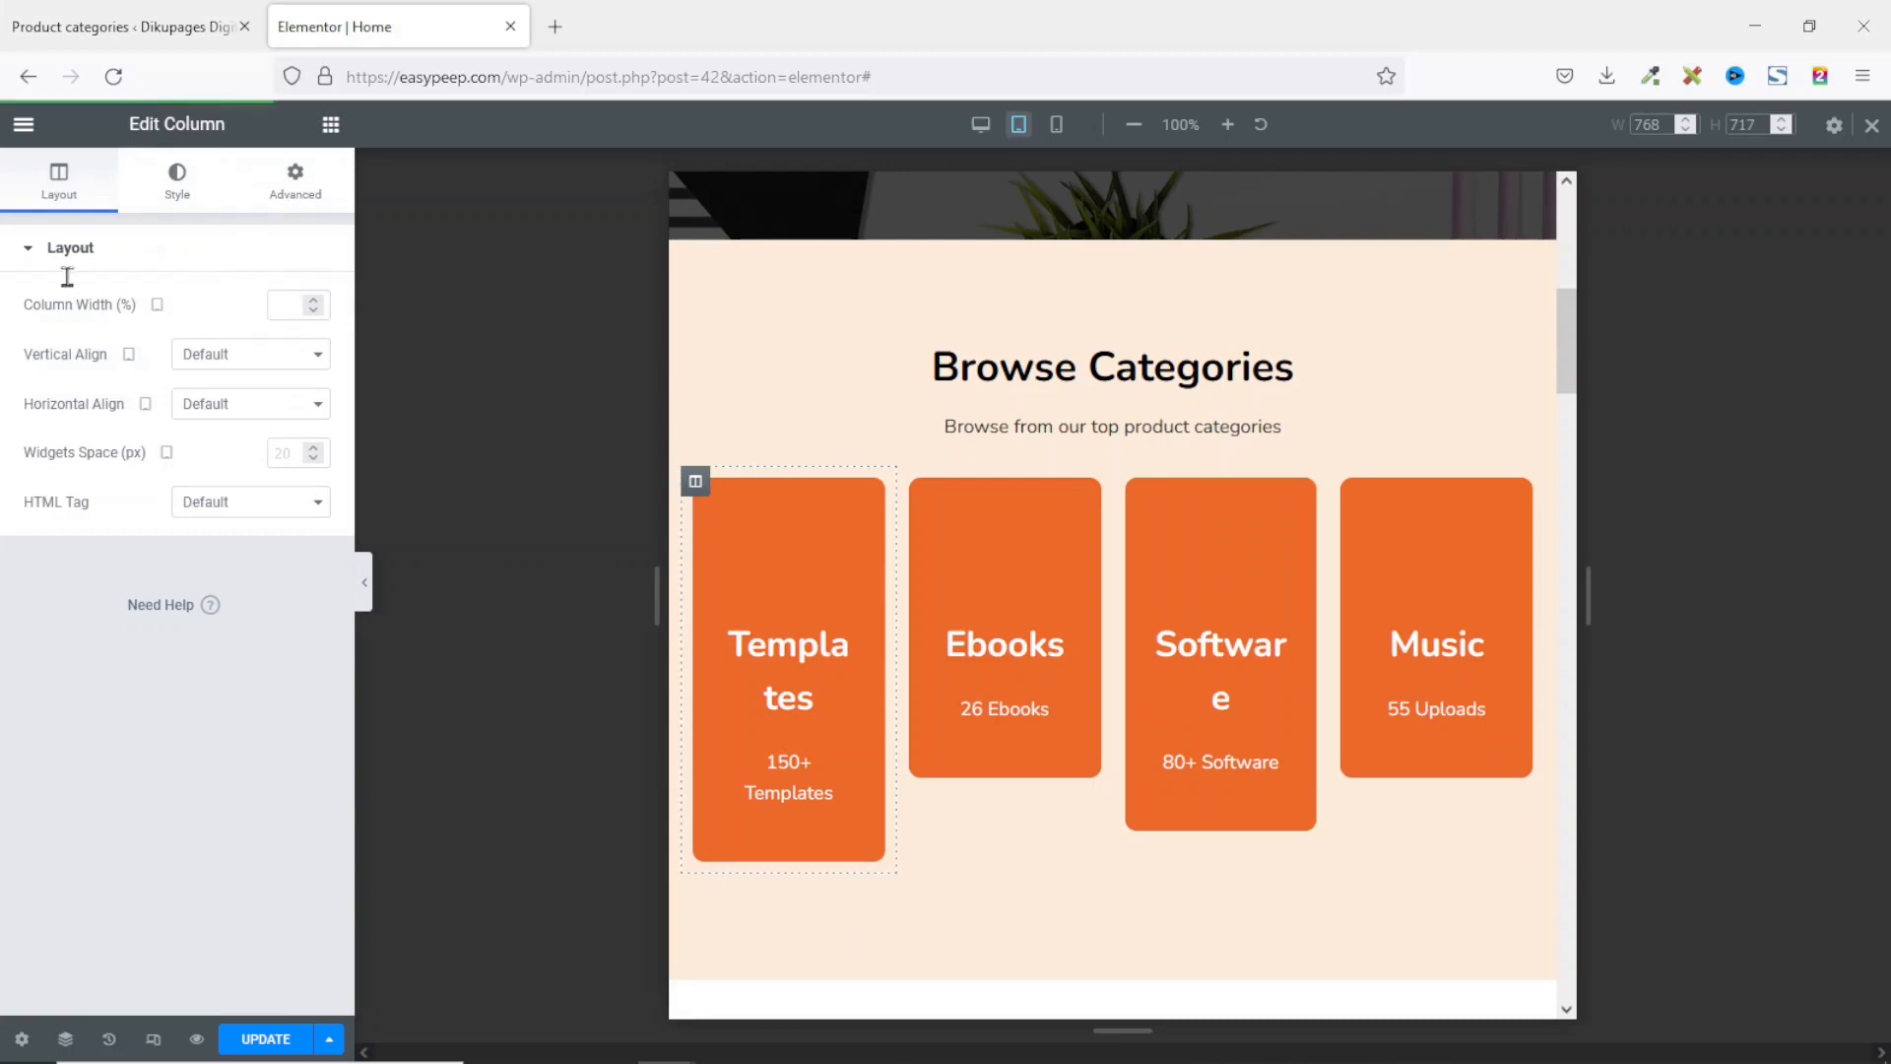
{"action": "left_click", "coordinate": [286, 305]}
{"action": "type", "text": "50"}
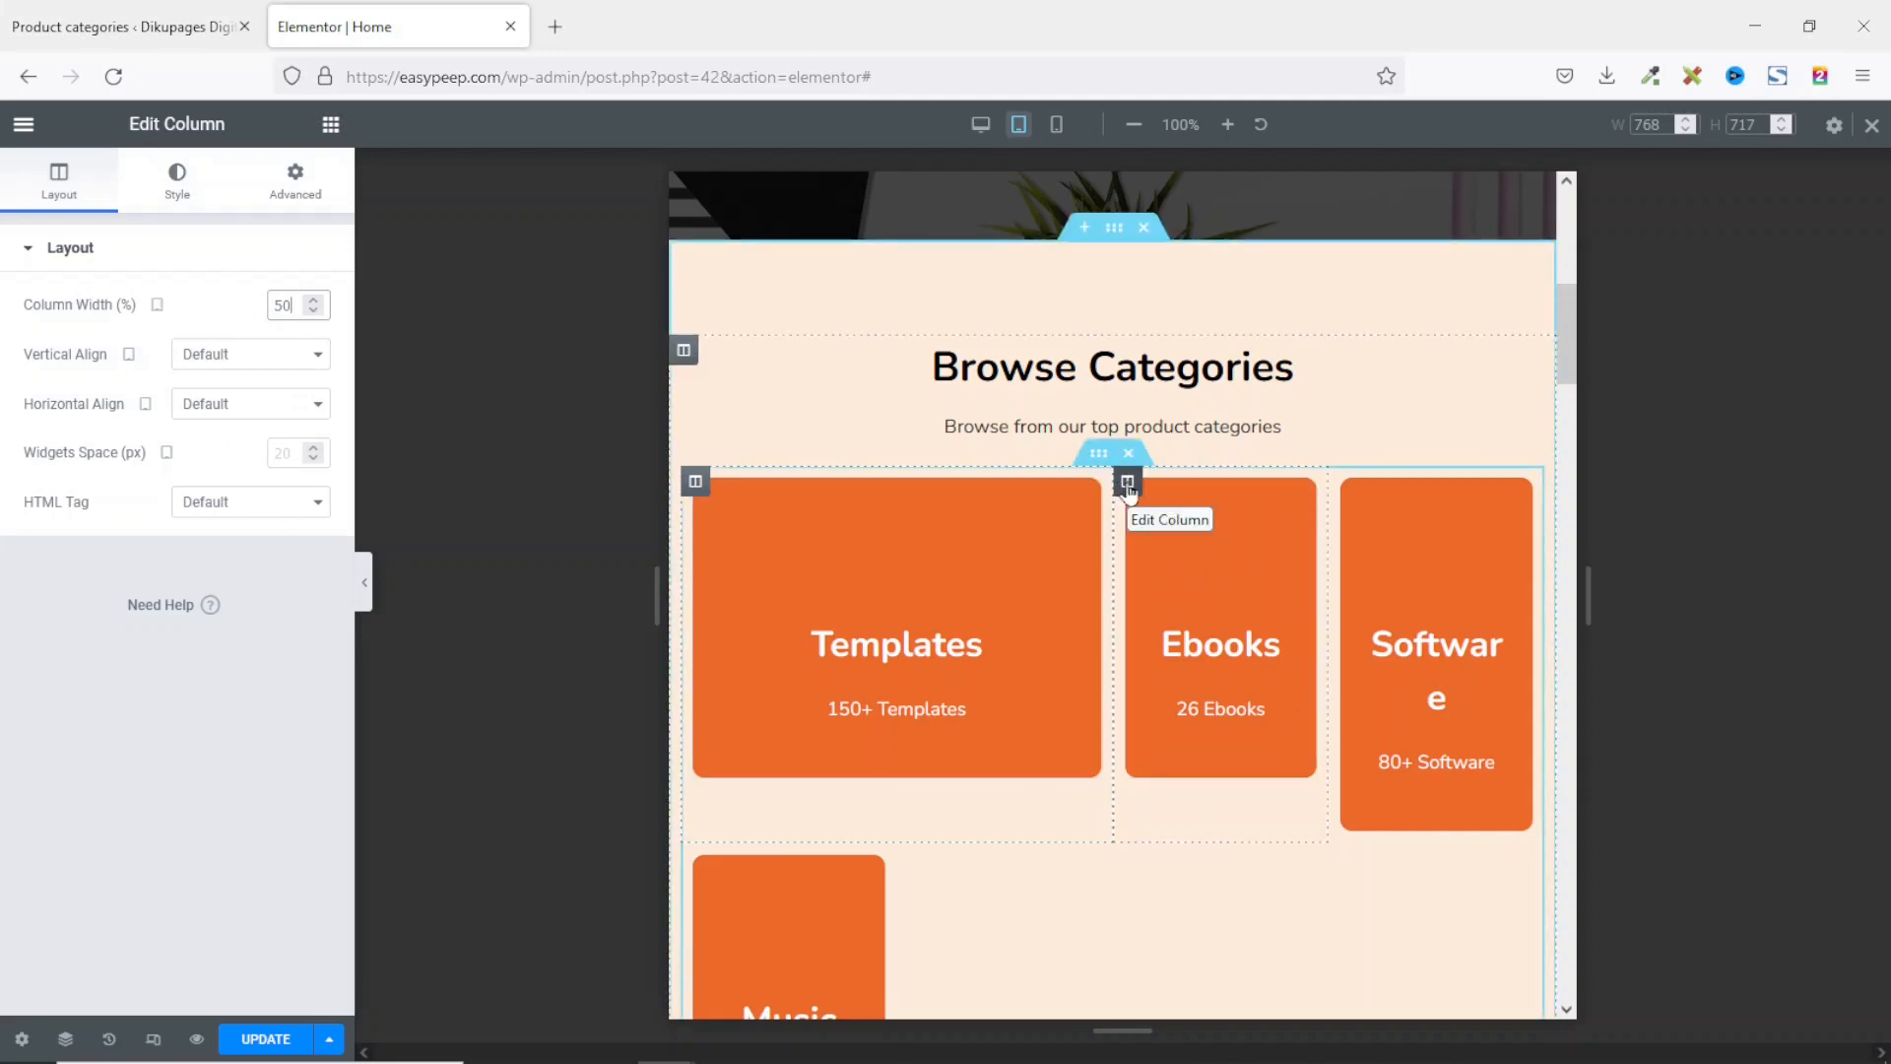
{"action": "left_click", "coordinate": [1128, 483]}
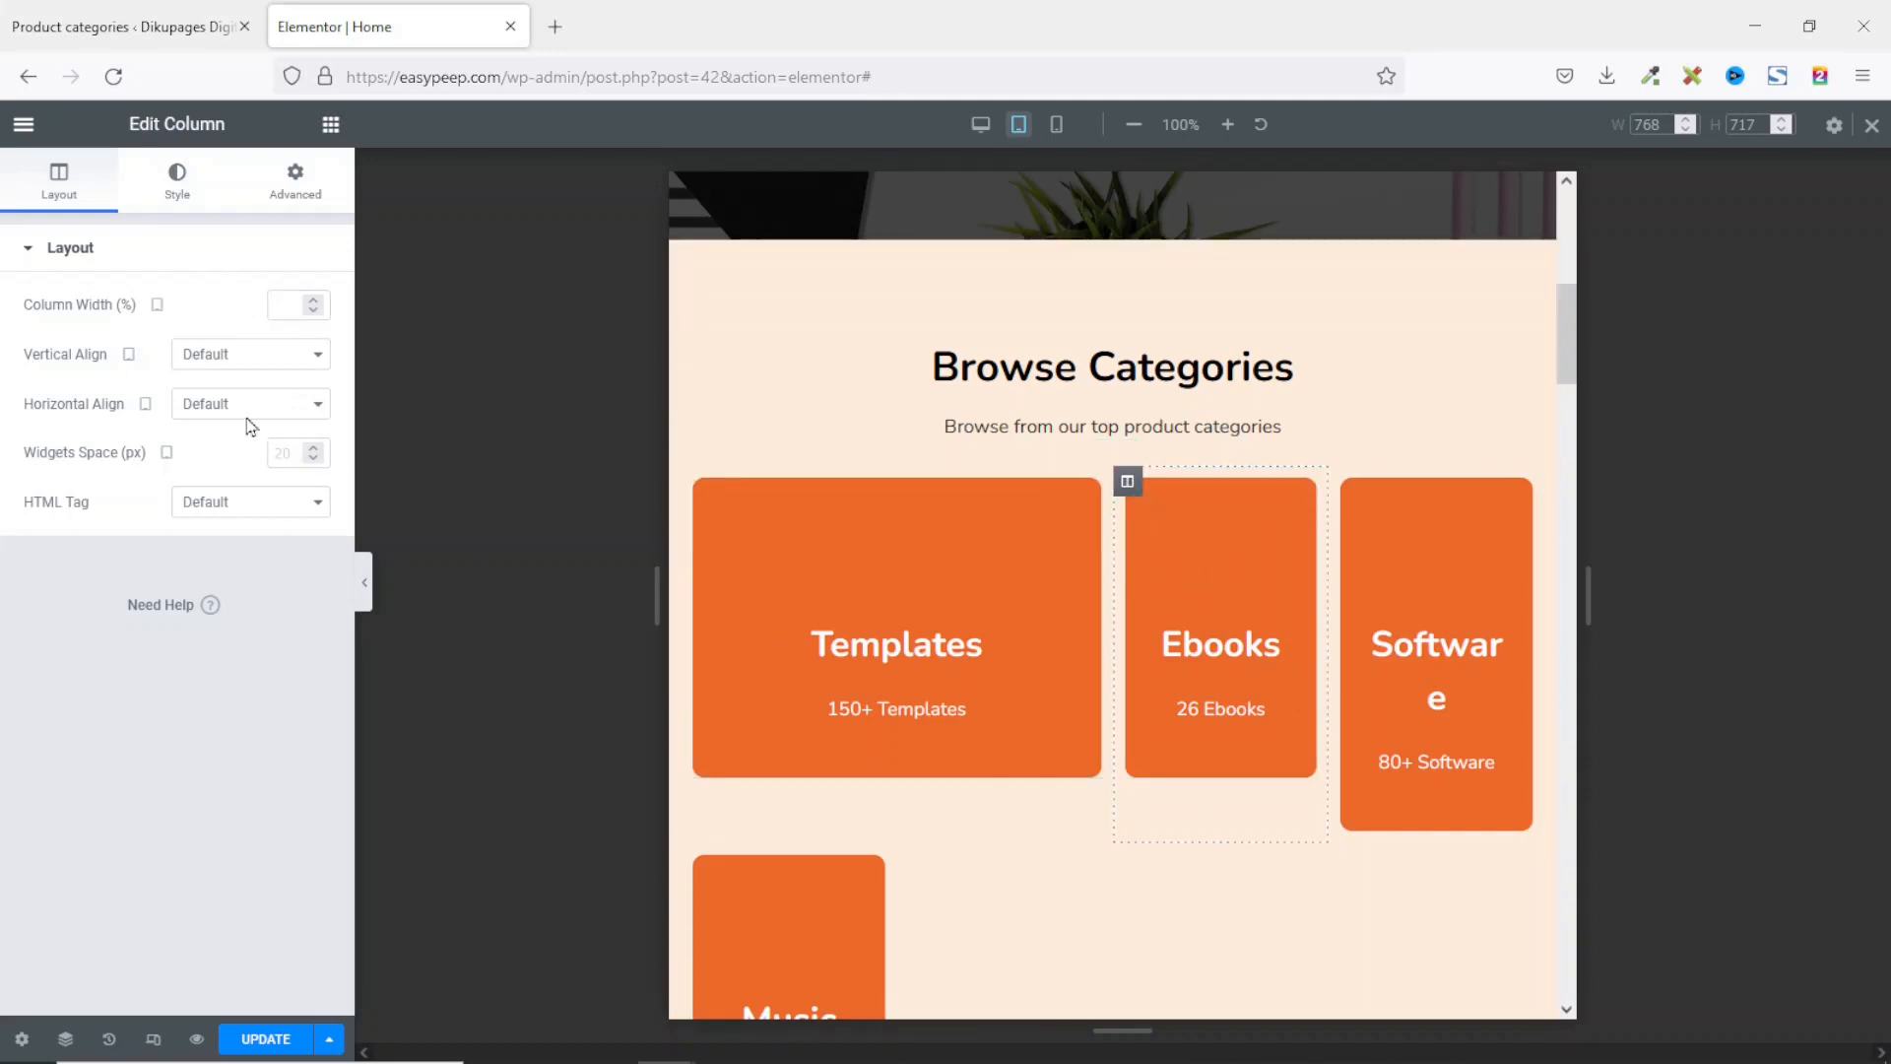
{"action": "type", "text": "50"}
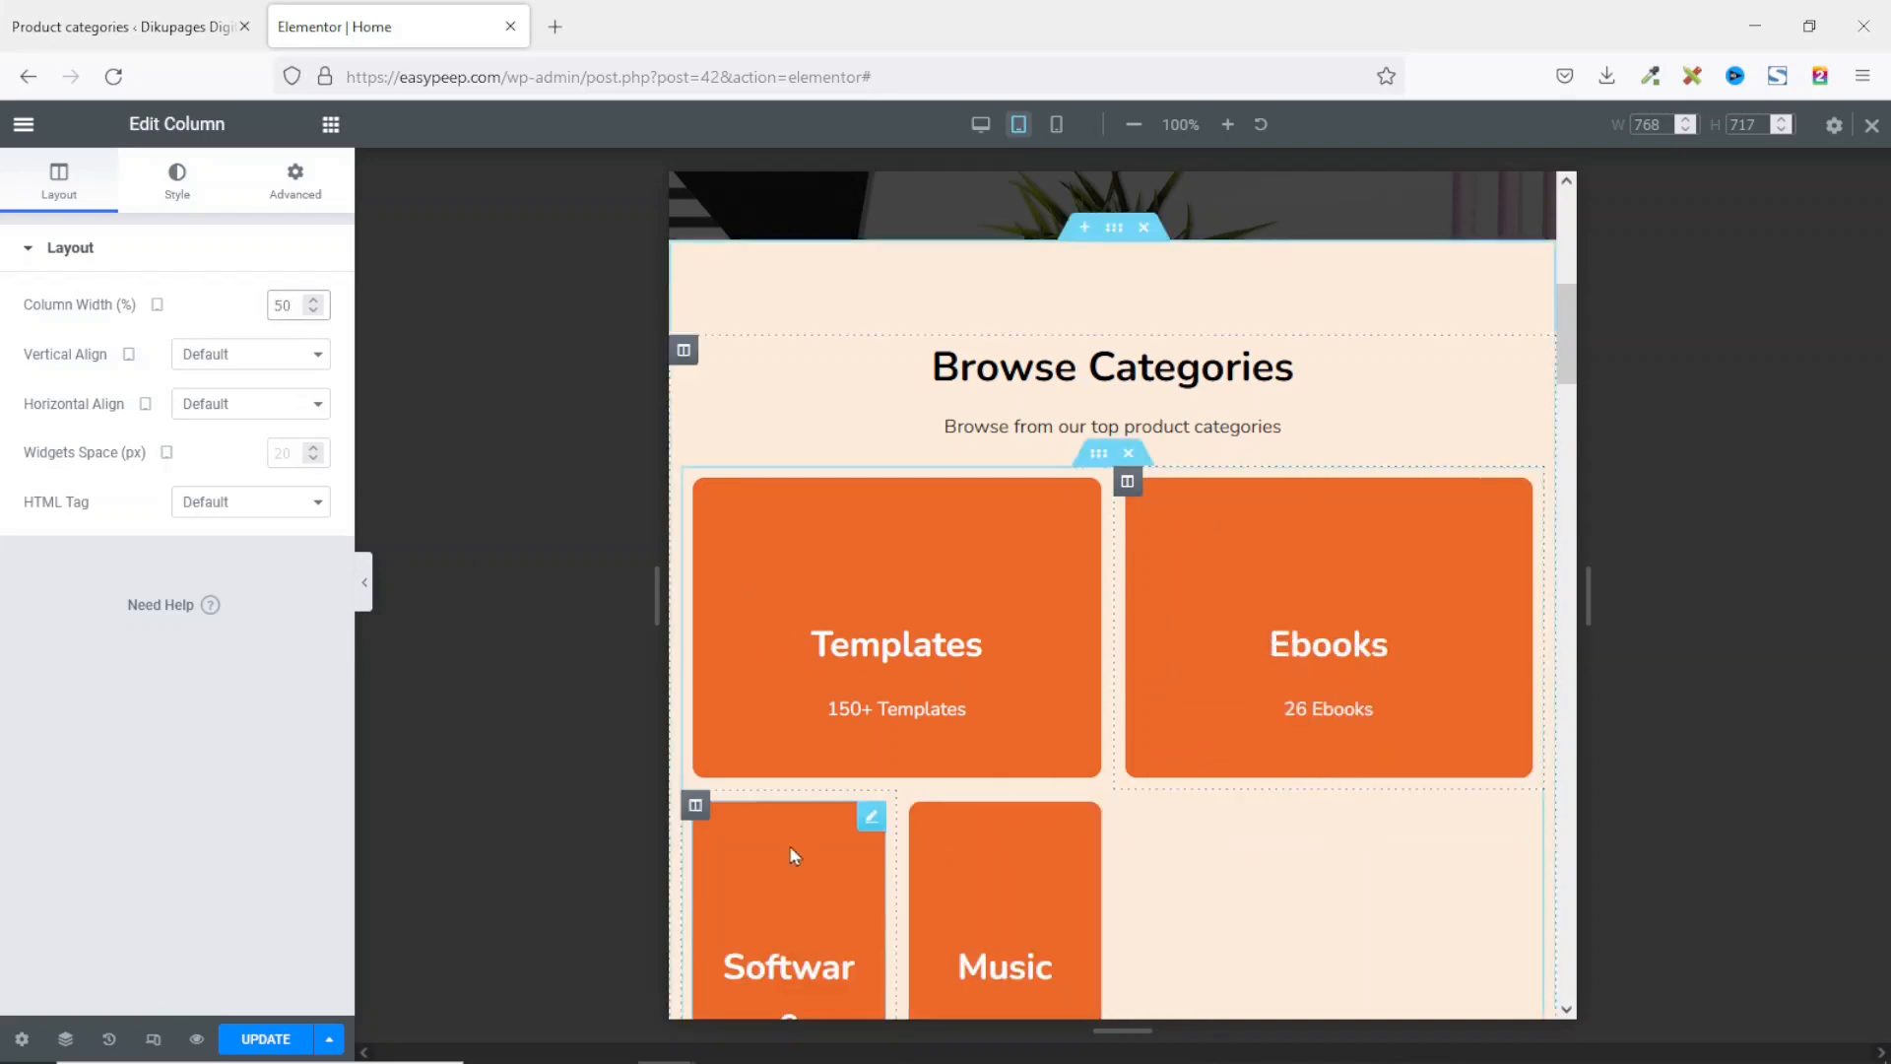
Step: Set the tablet column width of the Software and Music category columns to 50%
{"action": "left_click", "coordinate": [696, 807]}
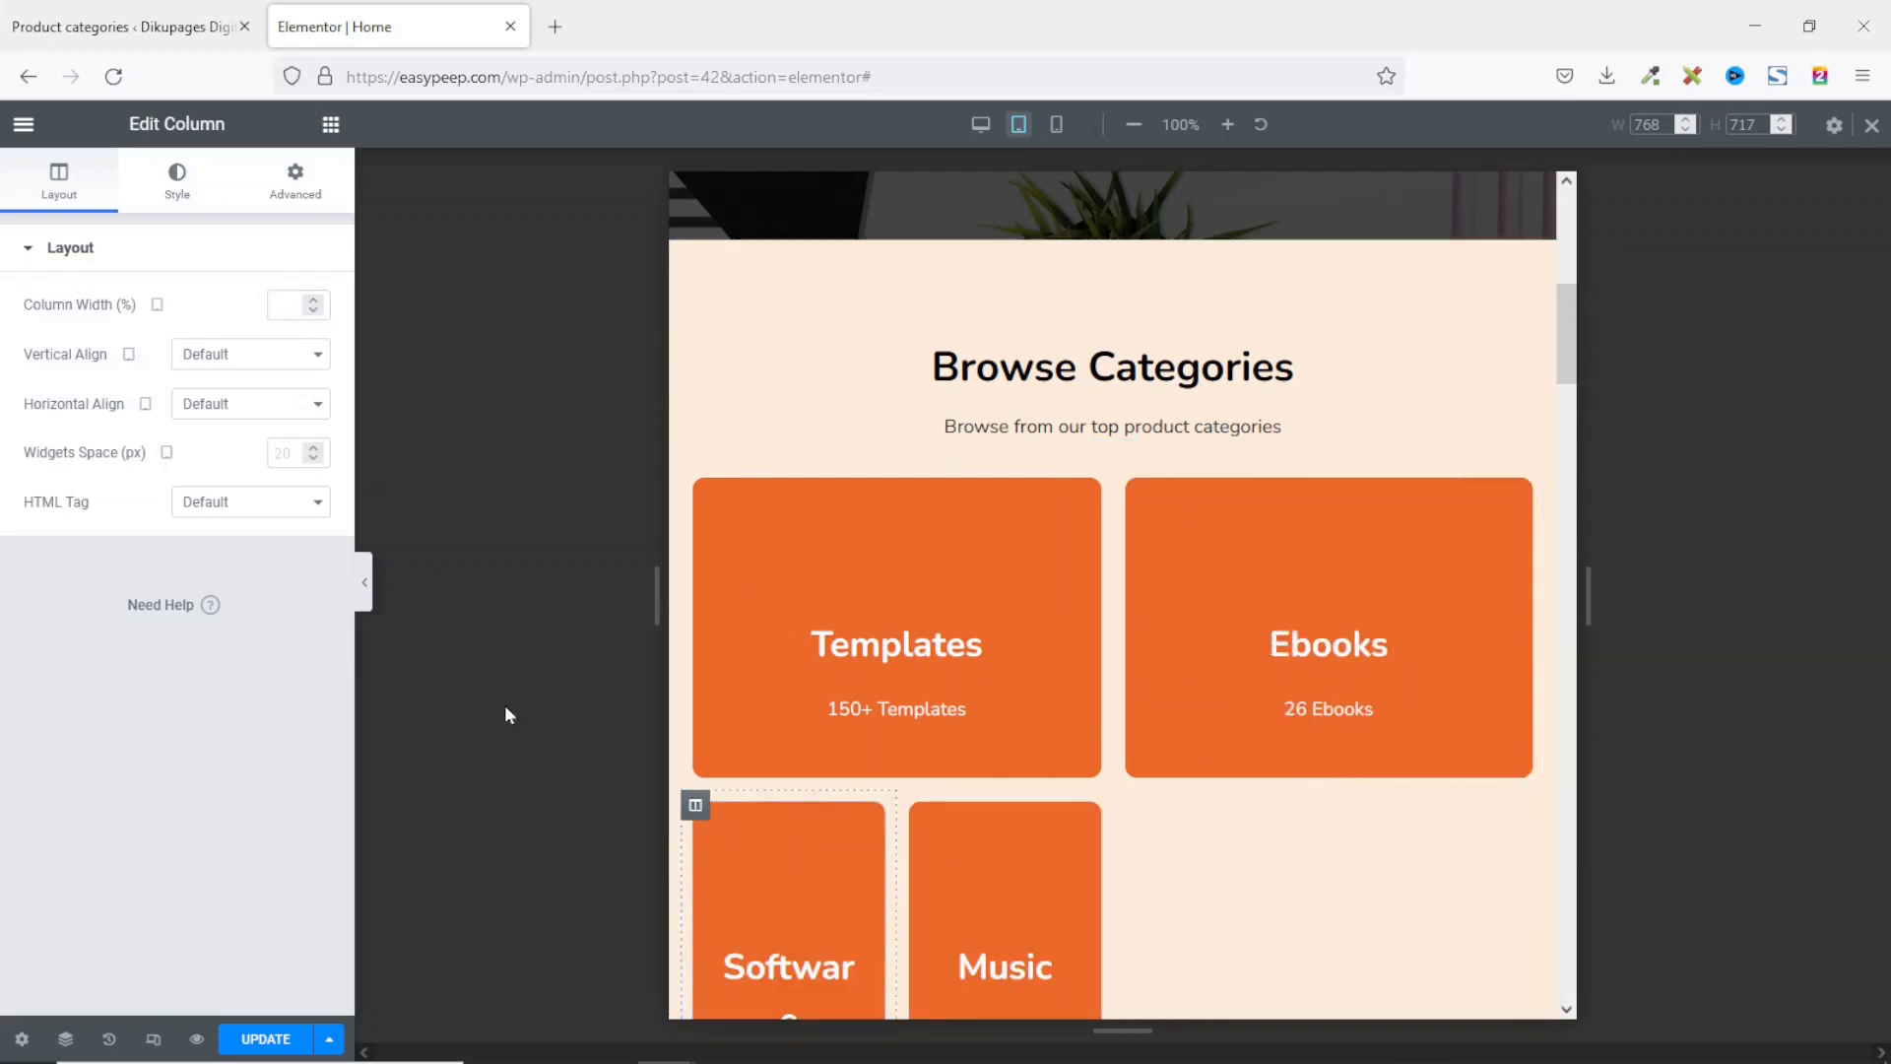
{"action": "left_click", "coordinate": [284, 301]}
{"action": "type", "text": "50"}
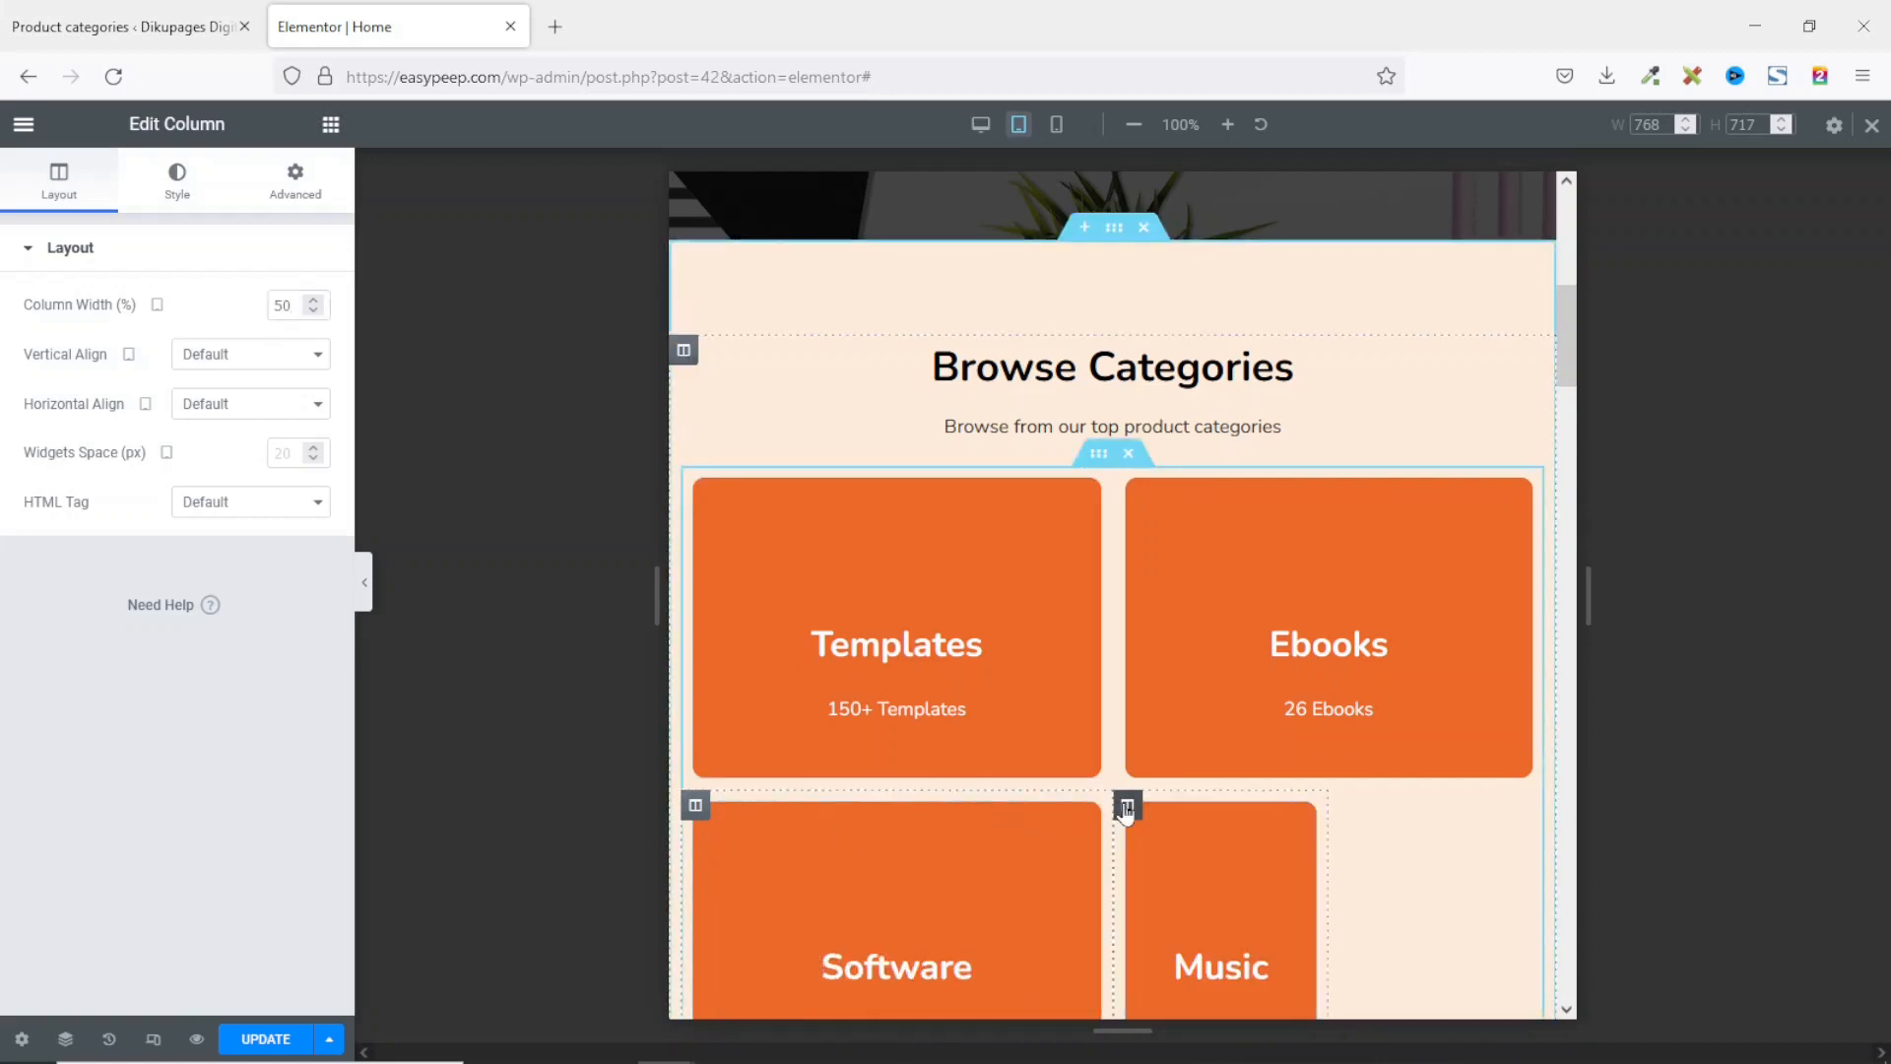
{"action": "left_click", "coordinate": [1126, 806]}
{"action": "left_click", "coordinate": [292, 311]}
{"action": "type", "text": "50"}
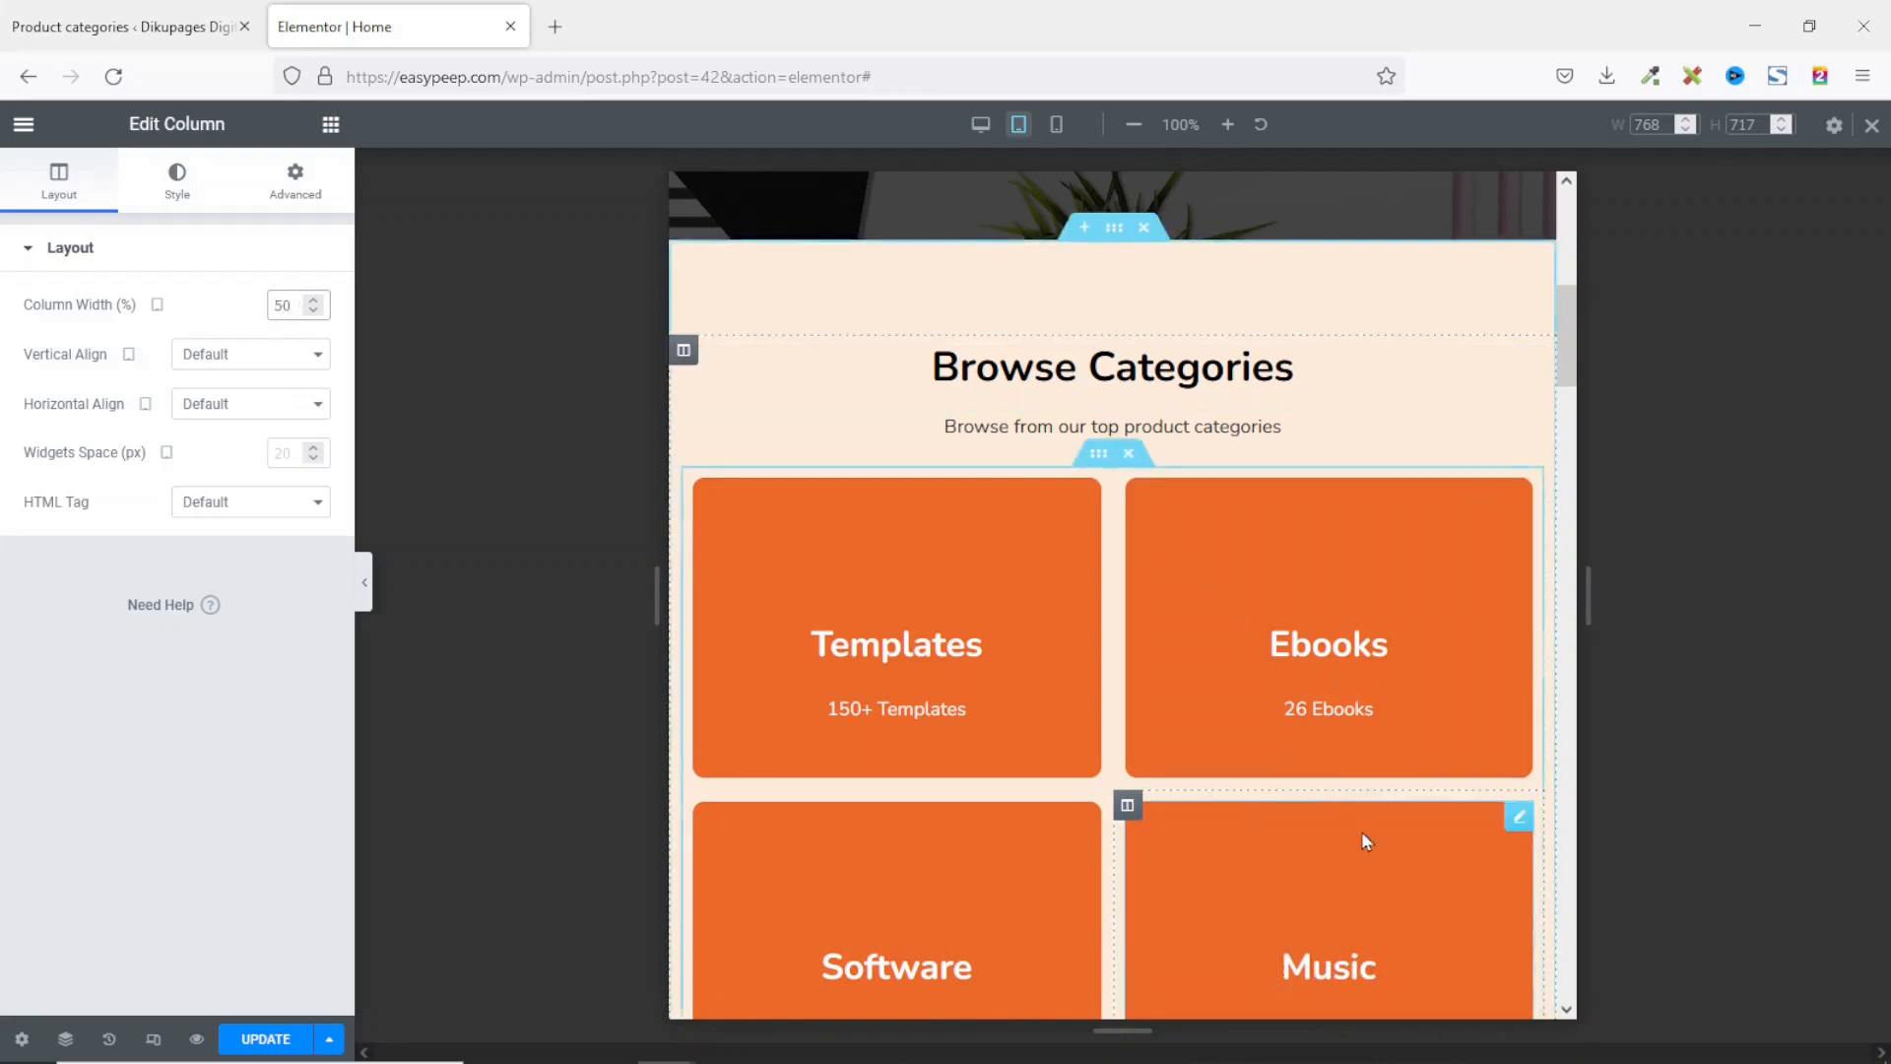
Step: Check the tablet layout of the category cards, both product sections and the five-column icon section
{"action": "scroll", "coordinate": [1361, 839], "scroll_direction": "down", "scroll_amount": 3}
{"action": "scroll", "coordinate": [1398, 875], "scroll_direction": "up", "scroll_amount": 2}
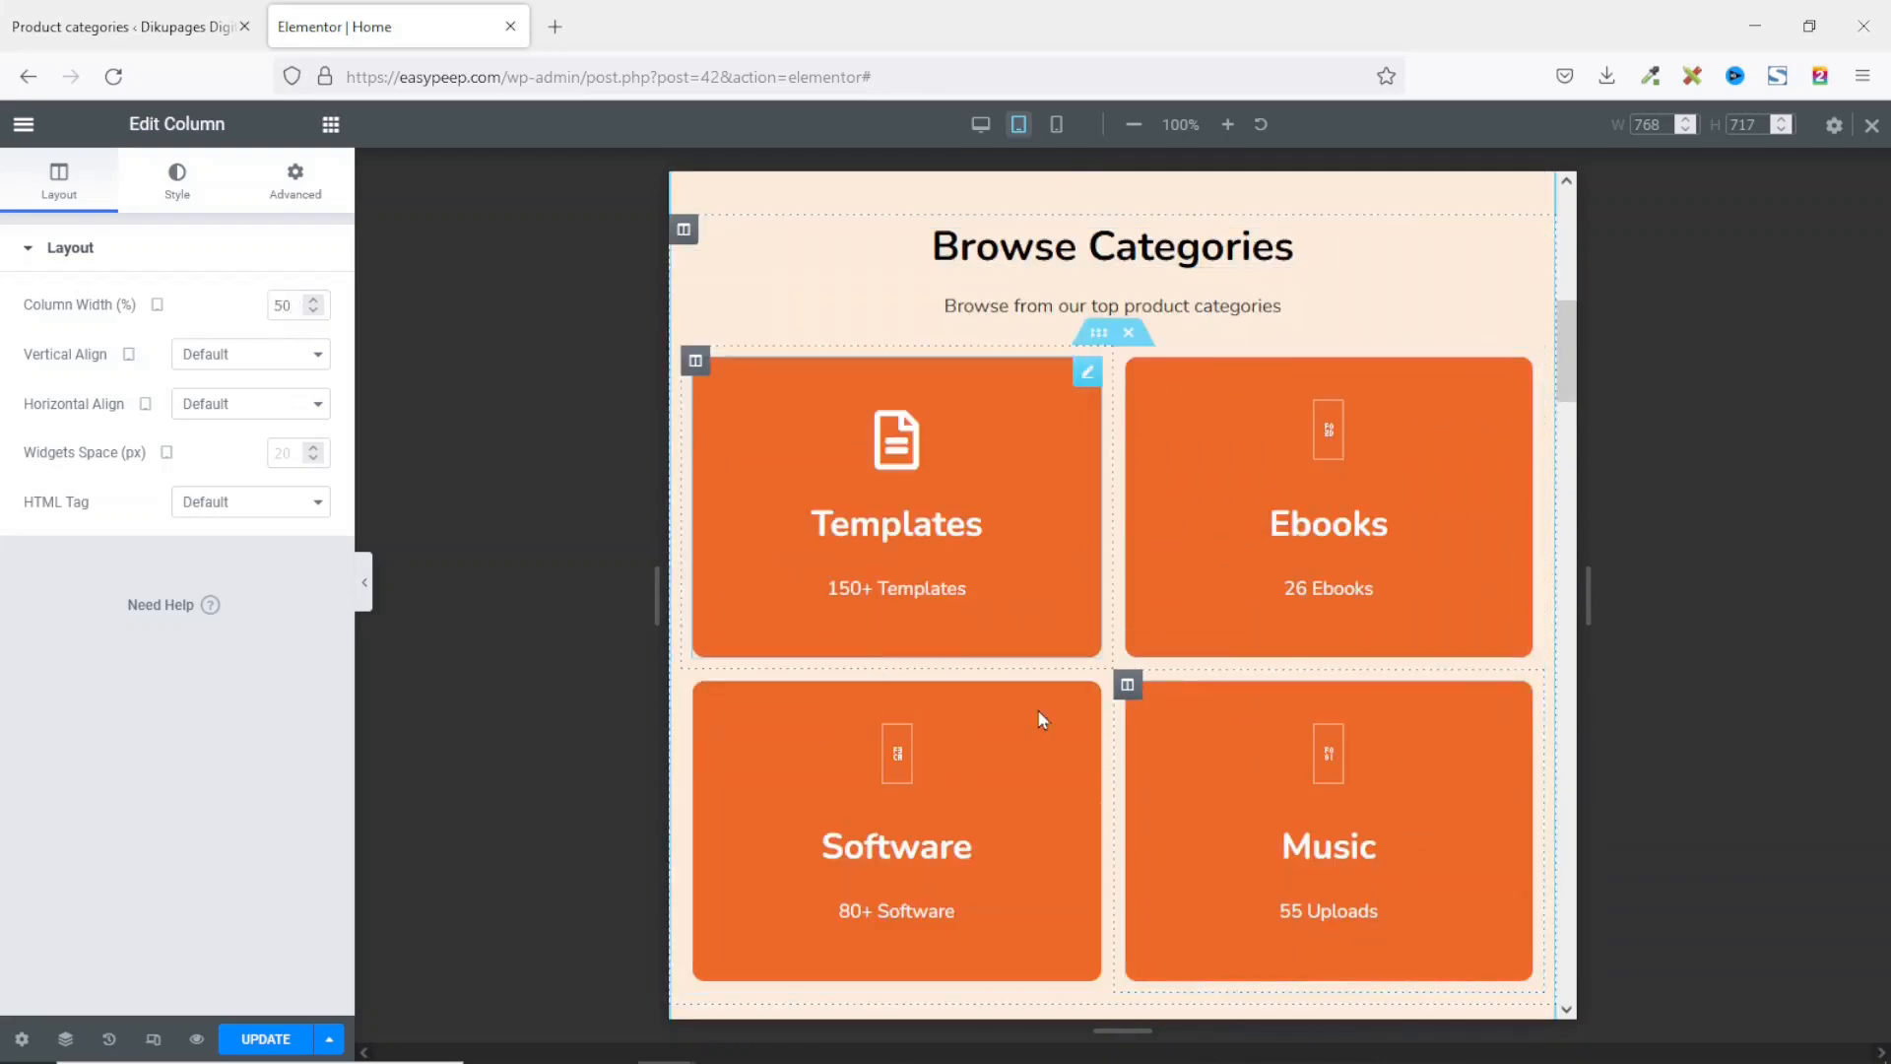
{"action": "scroll", "coordinate": [1321, 791], "scroll_direction": "down", "scroll_amount": 6}
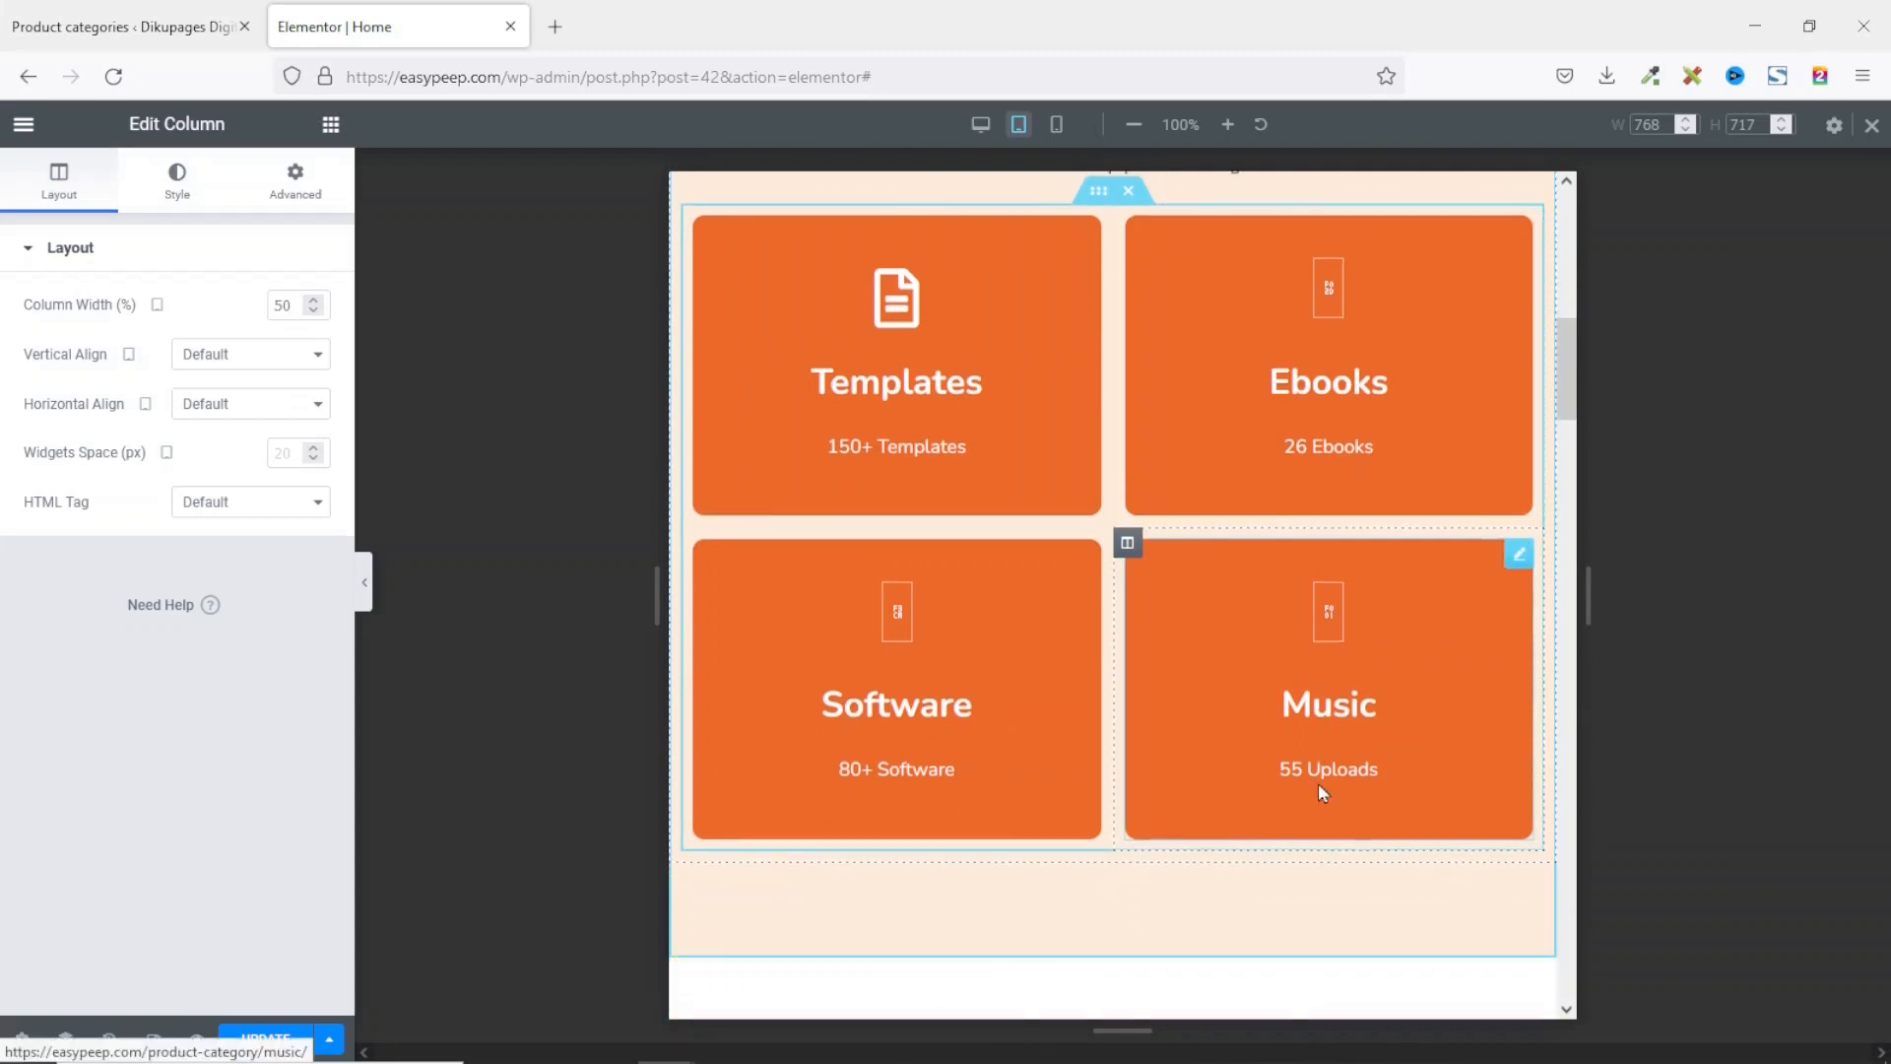
{"action": "scroll", "coordinate": [1321, 791], "scroll_direction": "down", "scroll_amount": 5}
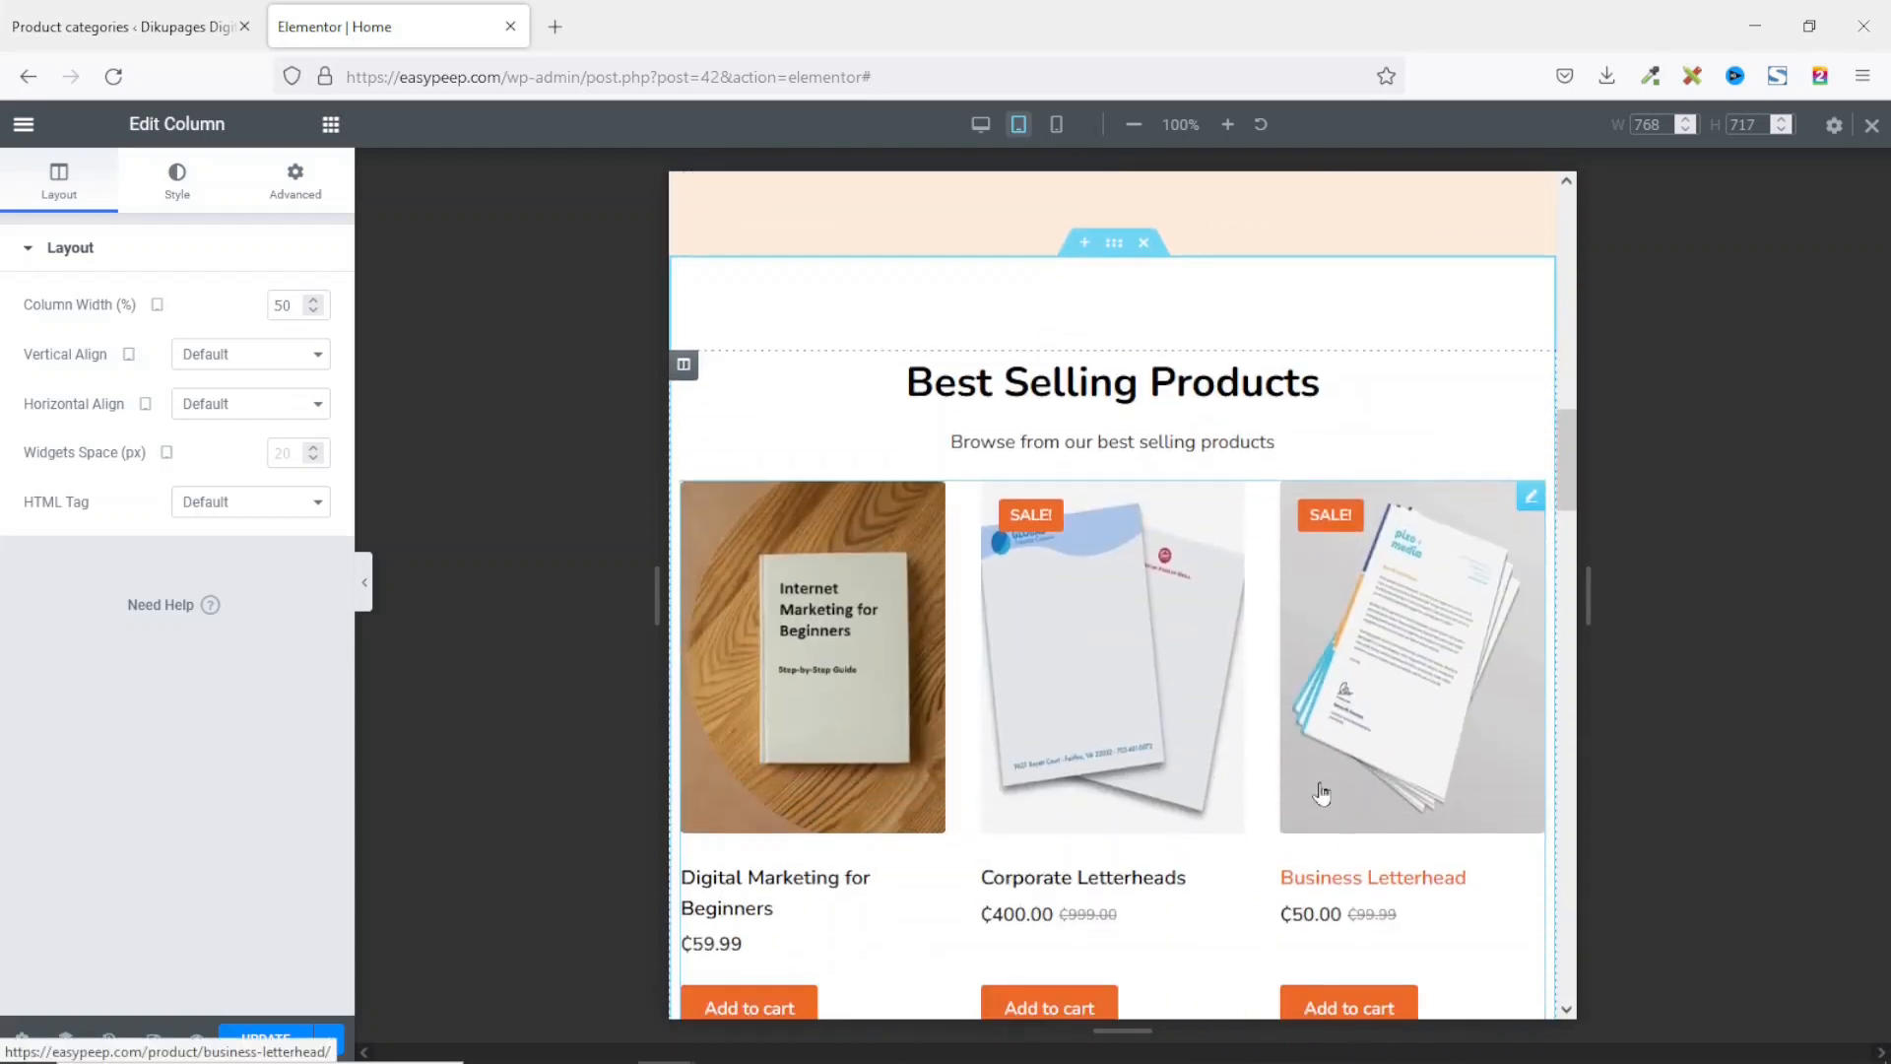
{"action": "scroll", "coordinate": [1321, 791], "scroll_direction": "down", "scroll_amount": 2}
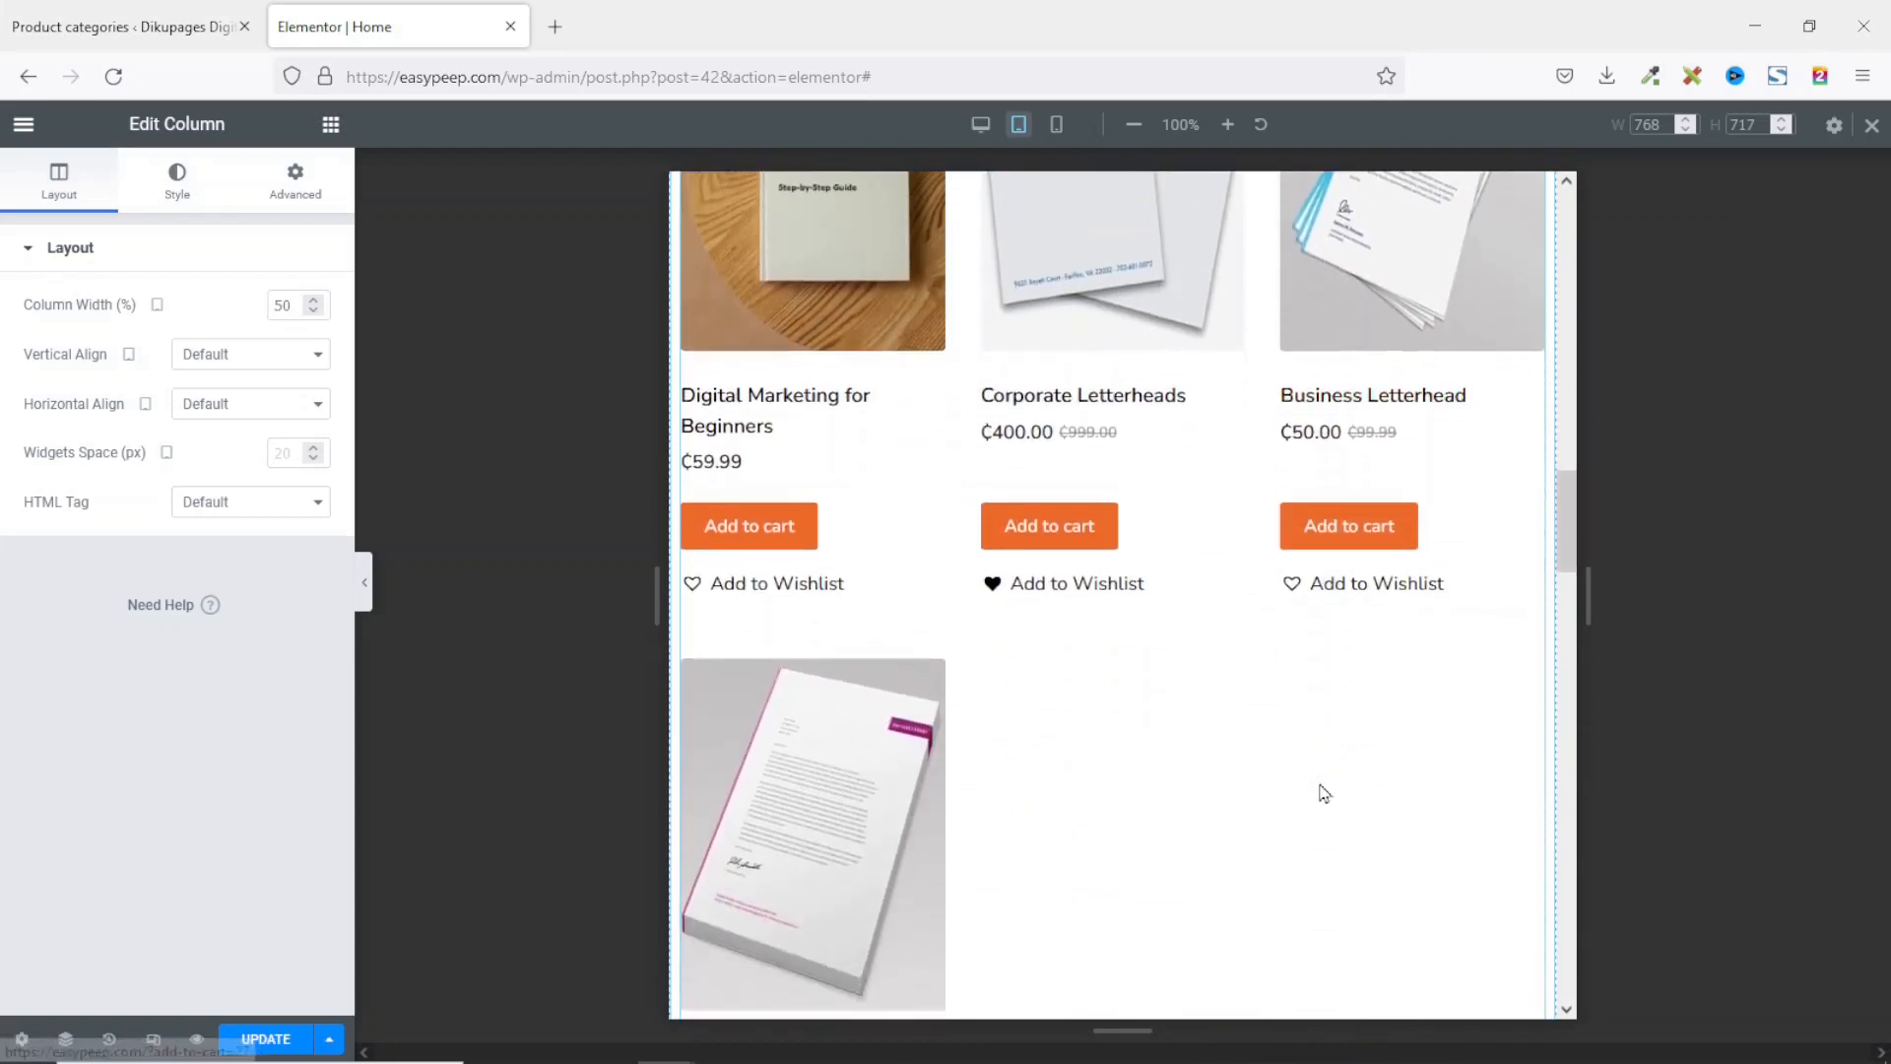
{"action": "scroll", "coordinate": [1321, 791], "scroll_direction": "up", "scroll_amount": 5}
{"action": "scroll", "coordinate": [1321, 791], "scroll_direction": "down", "scroll_amount": 10}
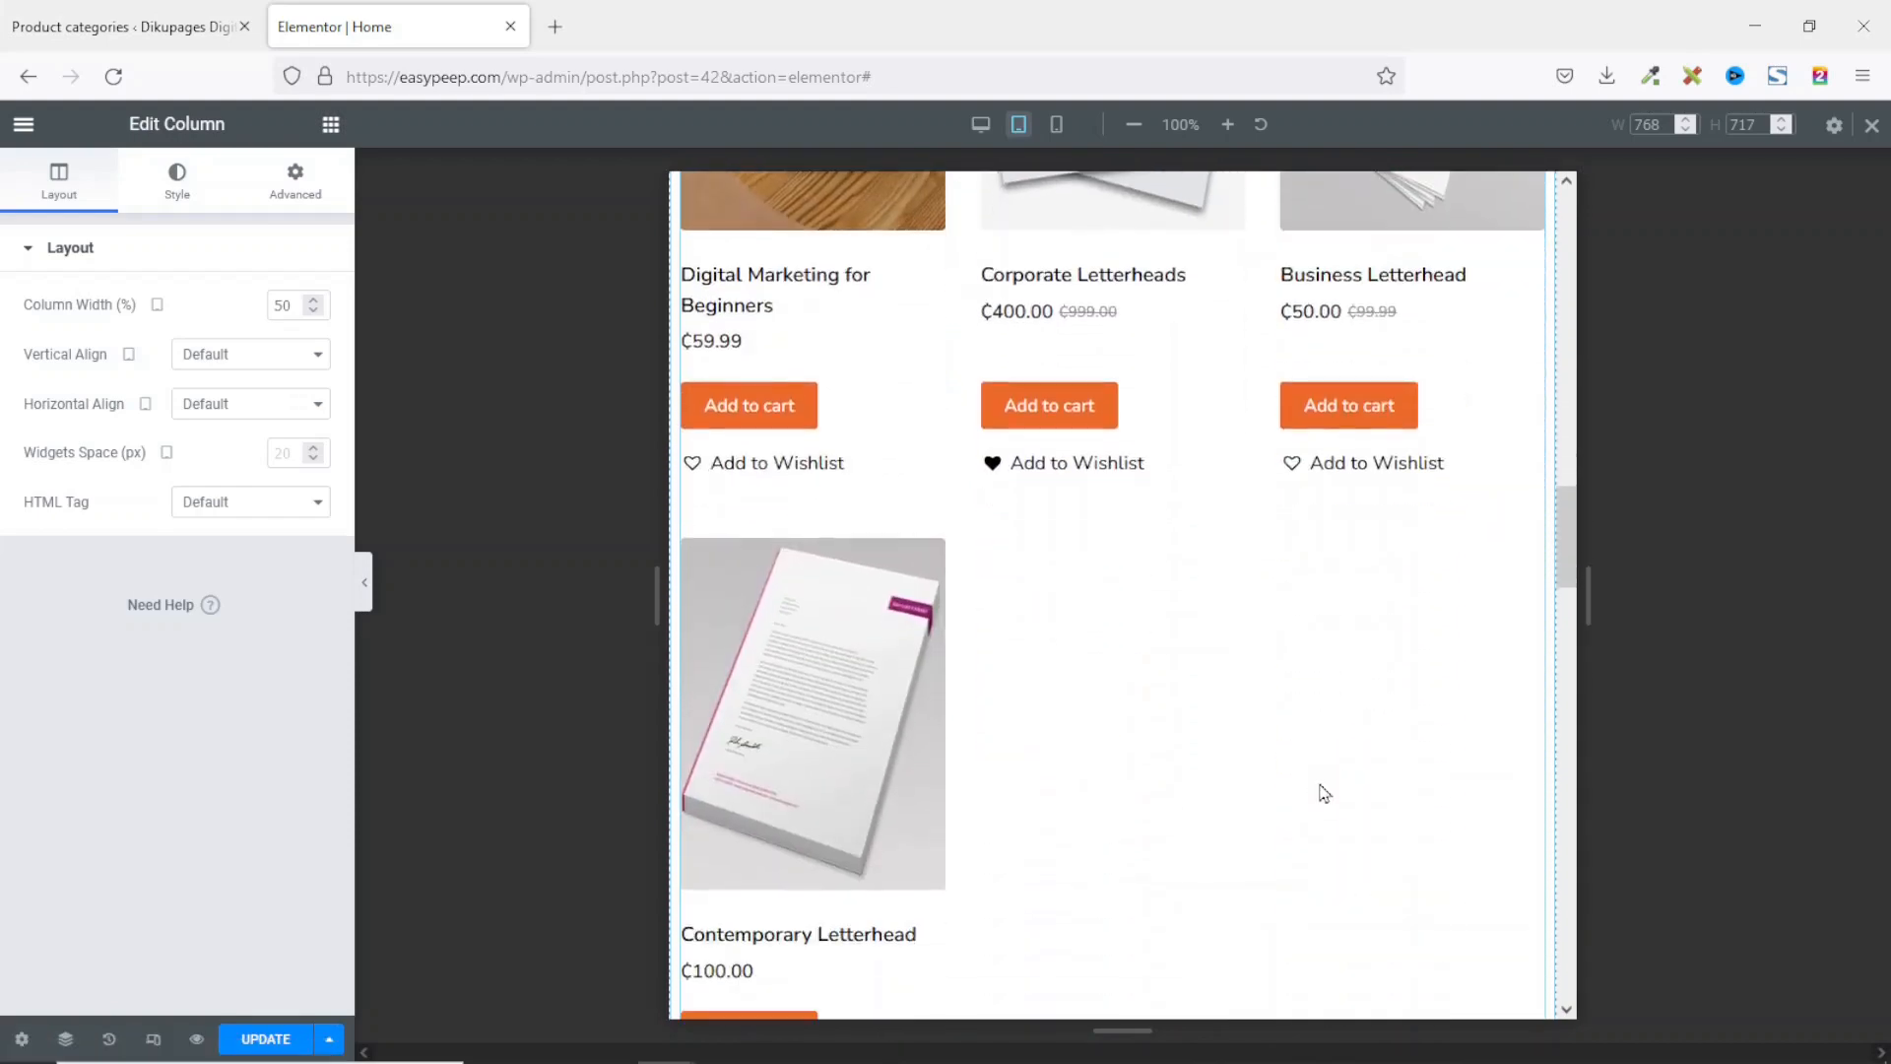
{"action": "scroll", "coordinate": [1321, 791], "scroll_direction": "down", "scroll_amount": 7}
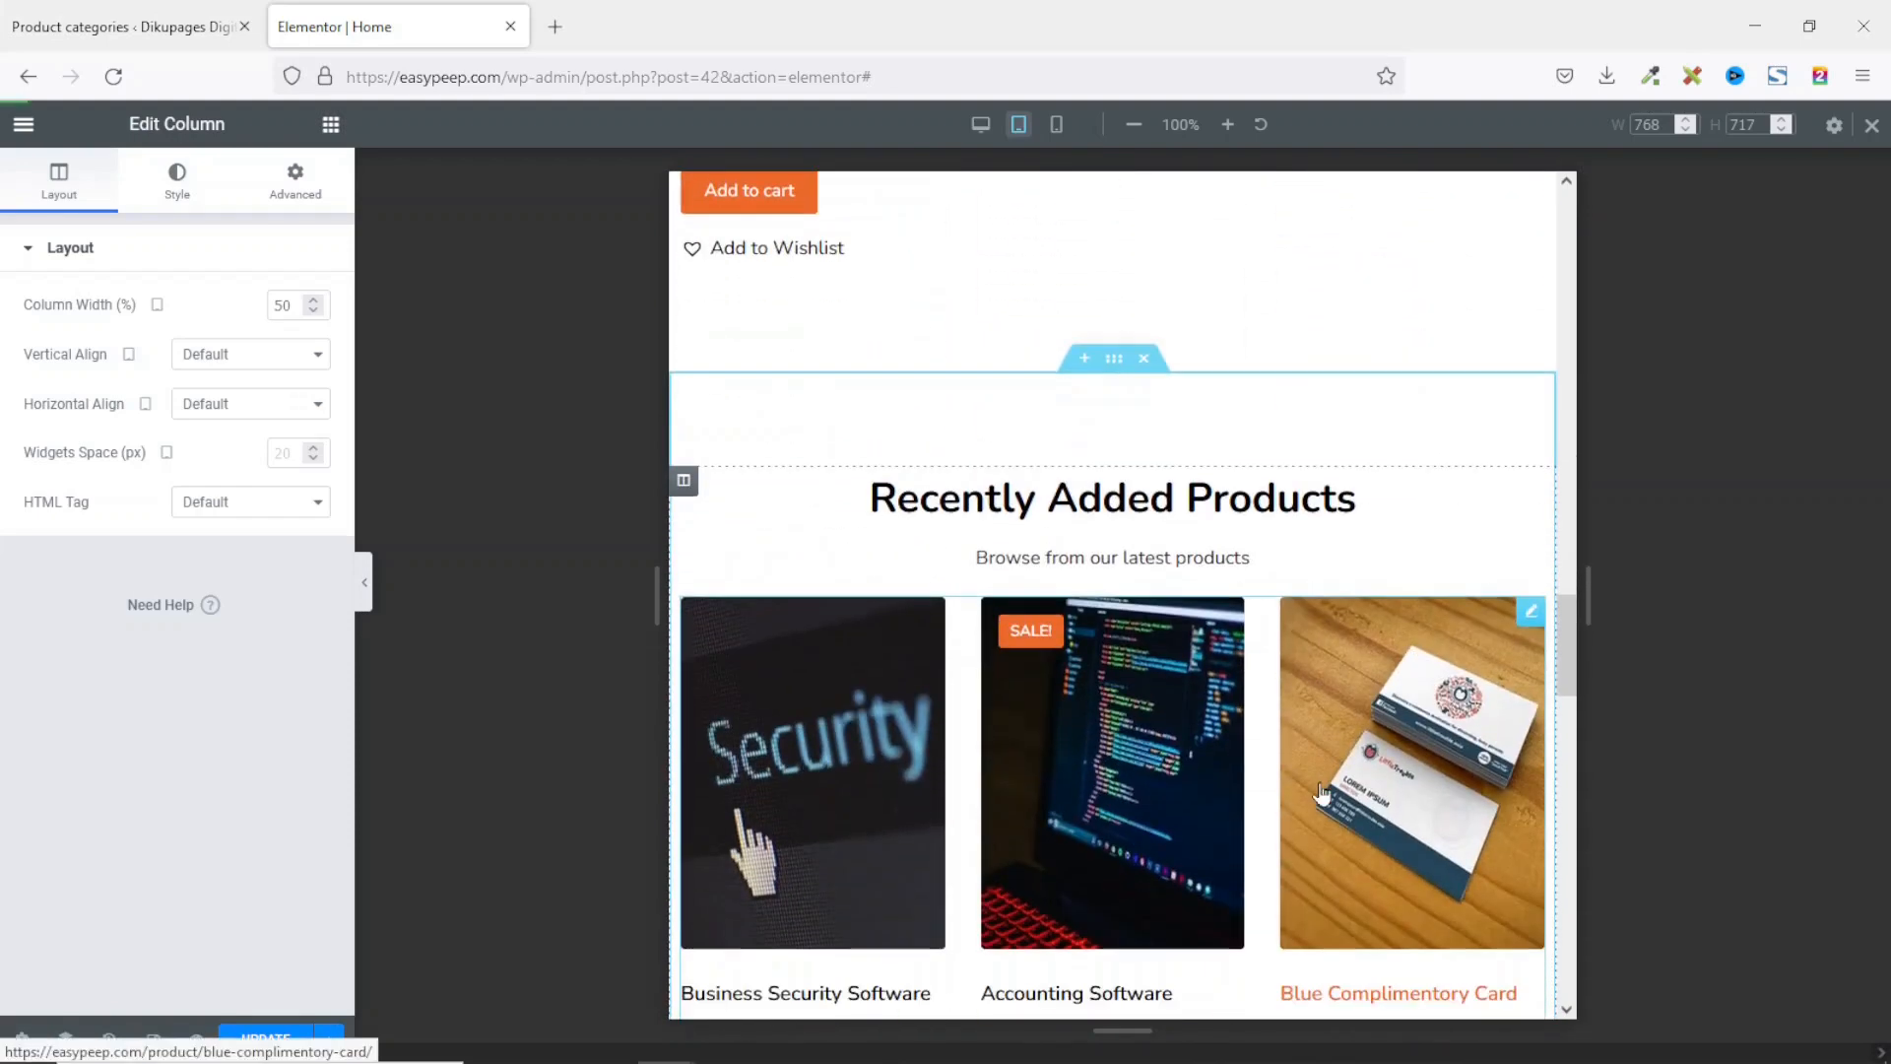
{"action": "scroll", "coordinate": [1321, 791], "scroll_direction": "down", "scroll_amount": 11}
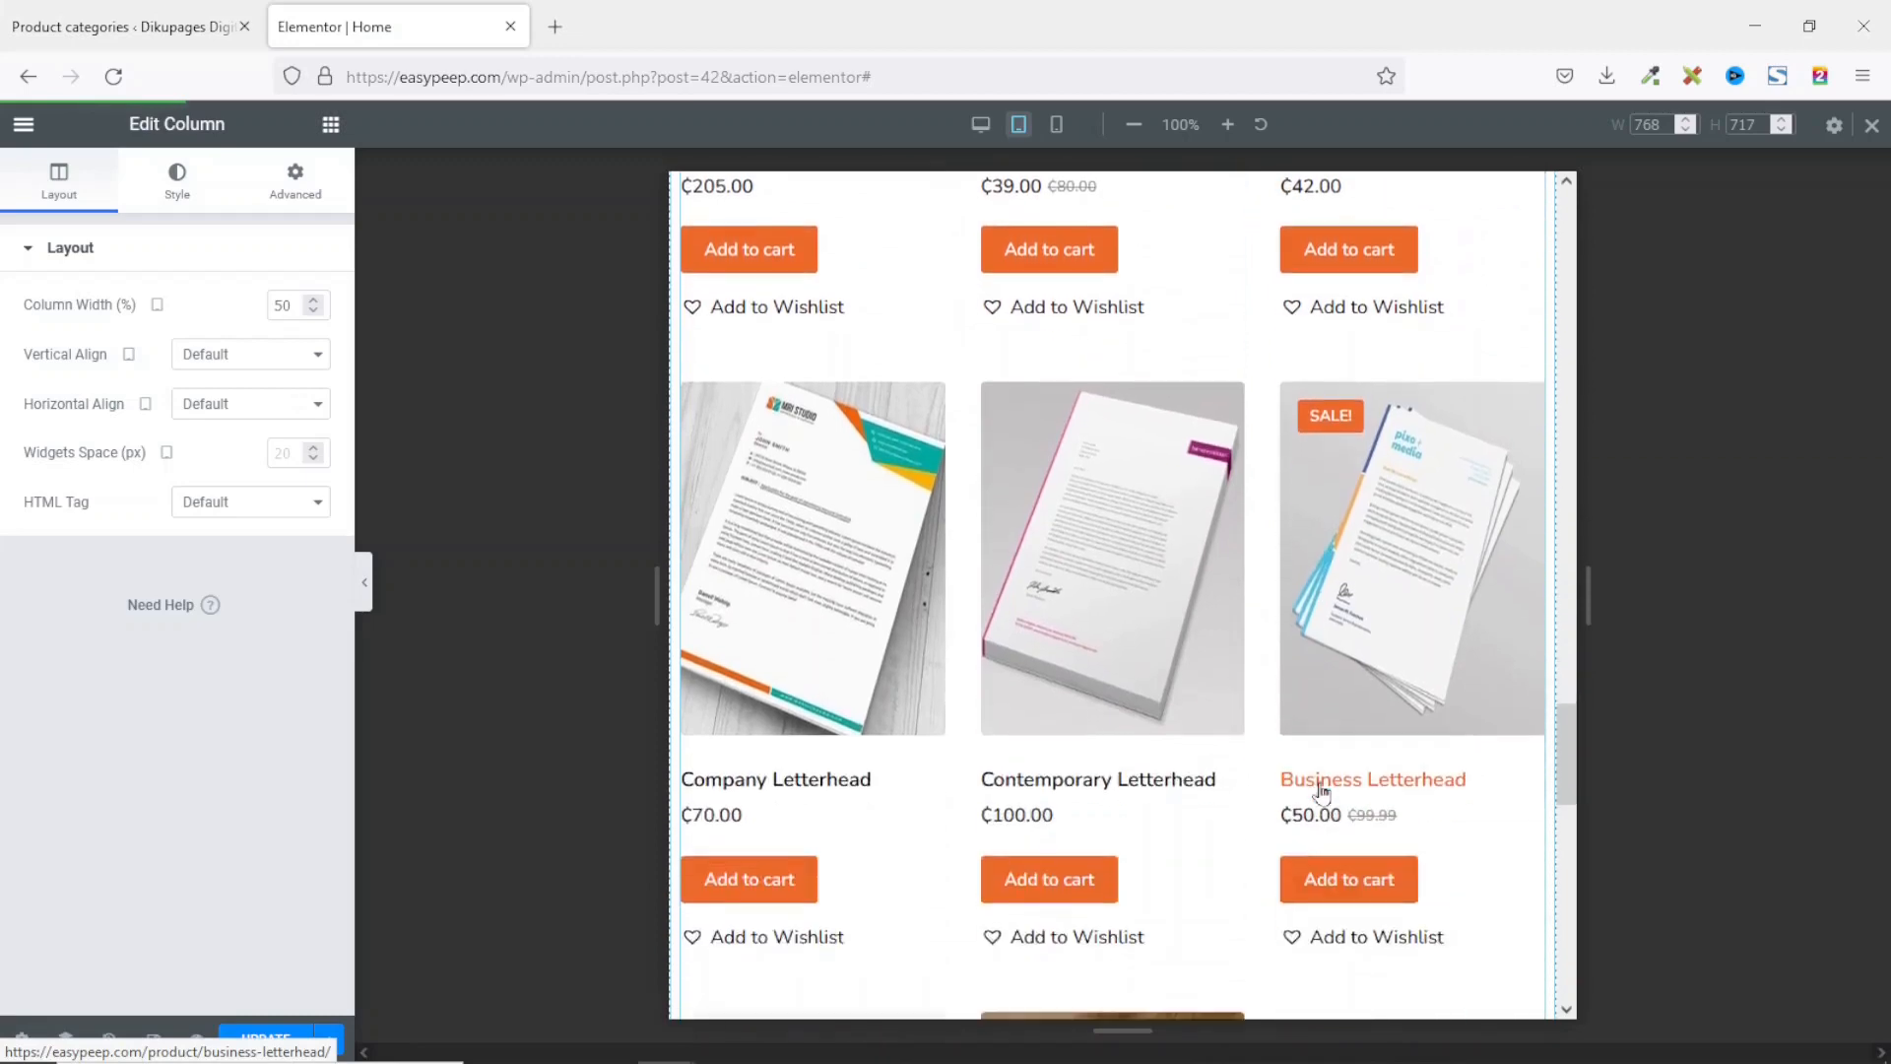
{"action": "scroll", "coordinate": [1321, 791], "scroll_direction": "down", "scroll_amount": 6}
{"action": "scroll", "coordinate": [1245, 807], "scroll_direction": "up", "scroll_amount": 3}
{"action": "scroll", "coordinate": [1252, 809], "scroll_direction": "down", "scroll_amount": 2}
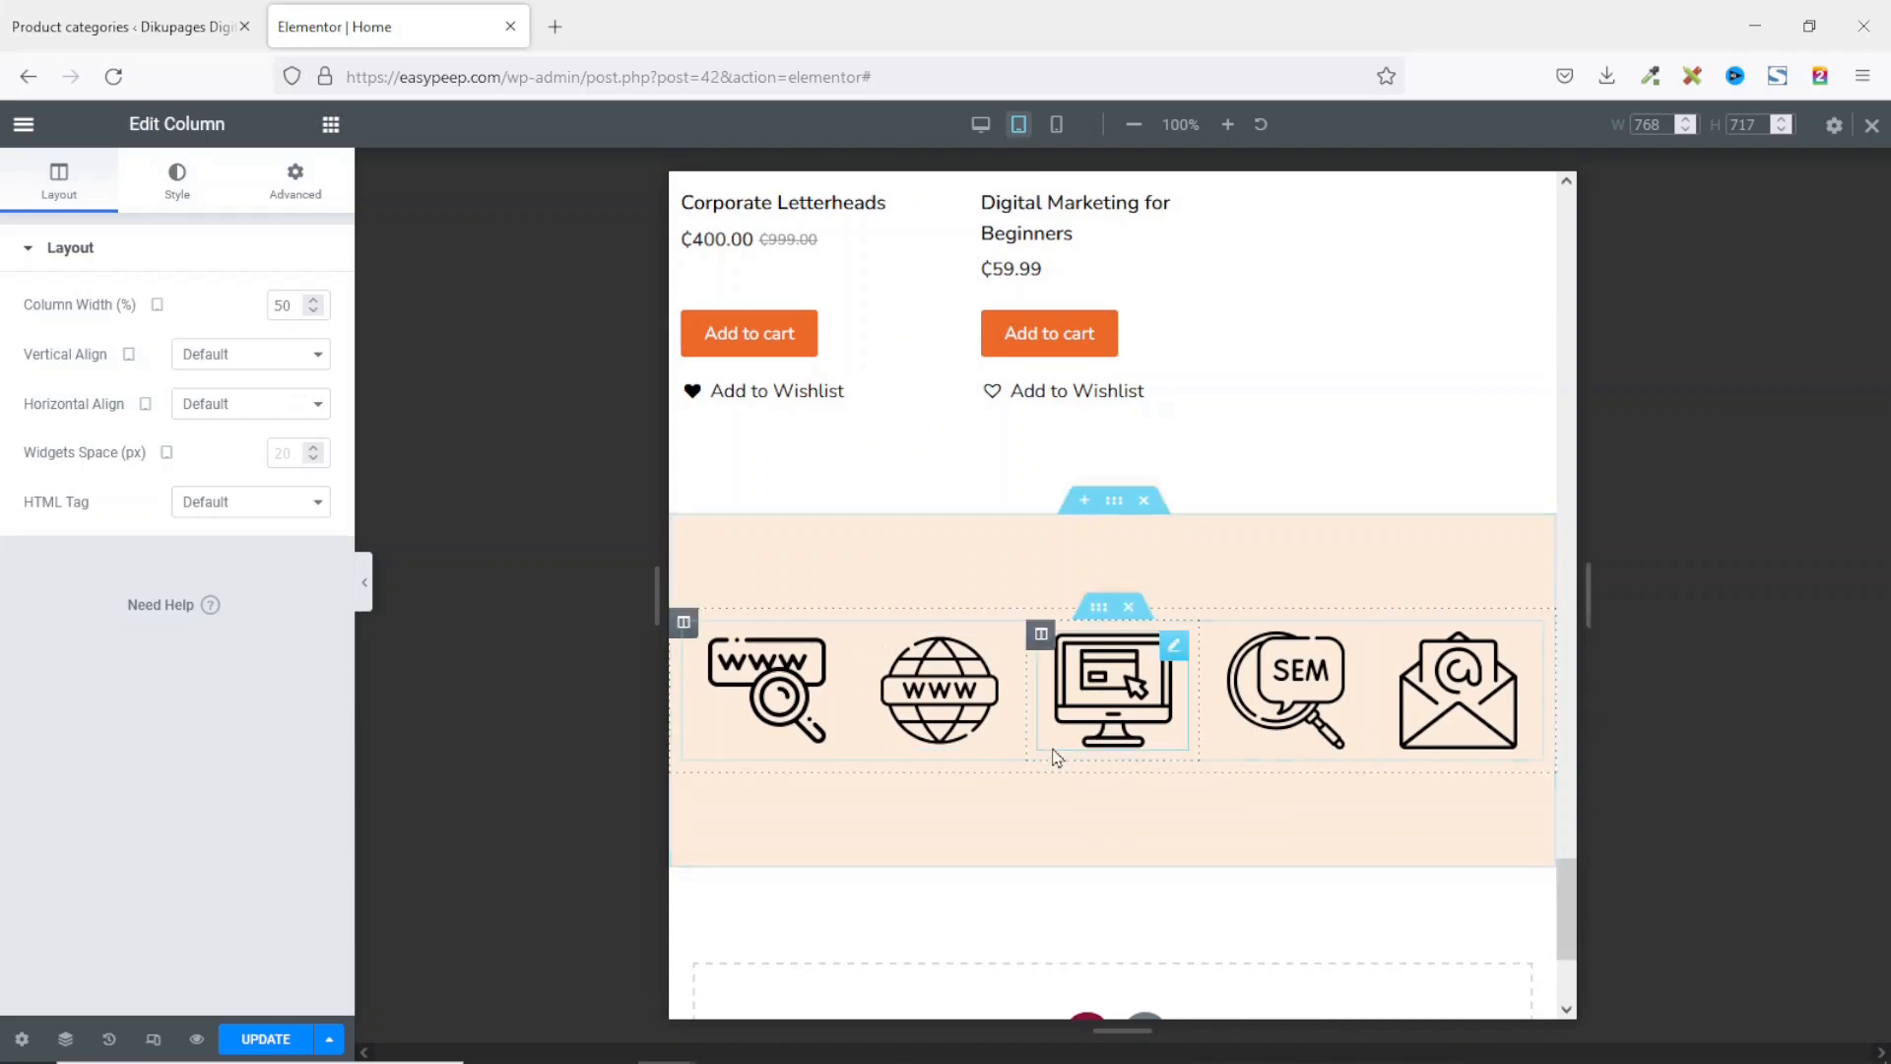
{"action": "scroll", "coordinate": [1374, 798], "scroll_direction": "down", "scroll_amount": 2}
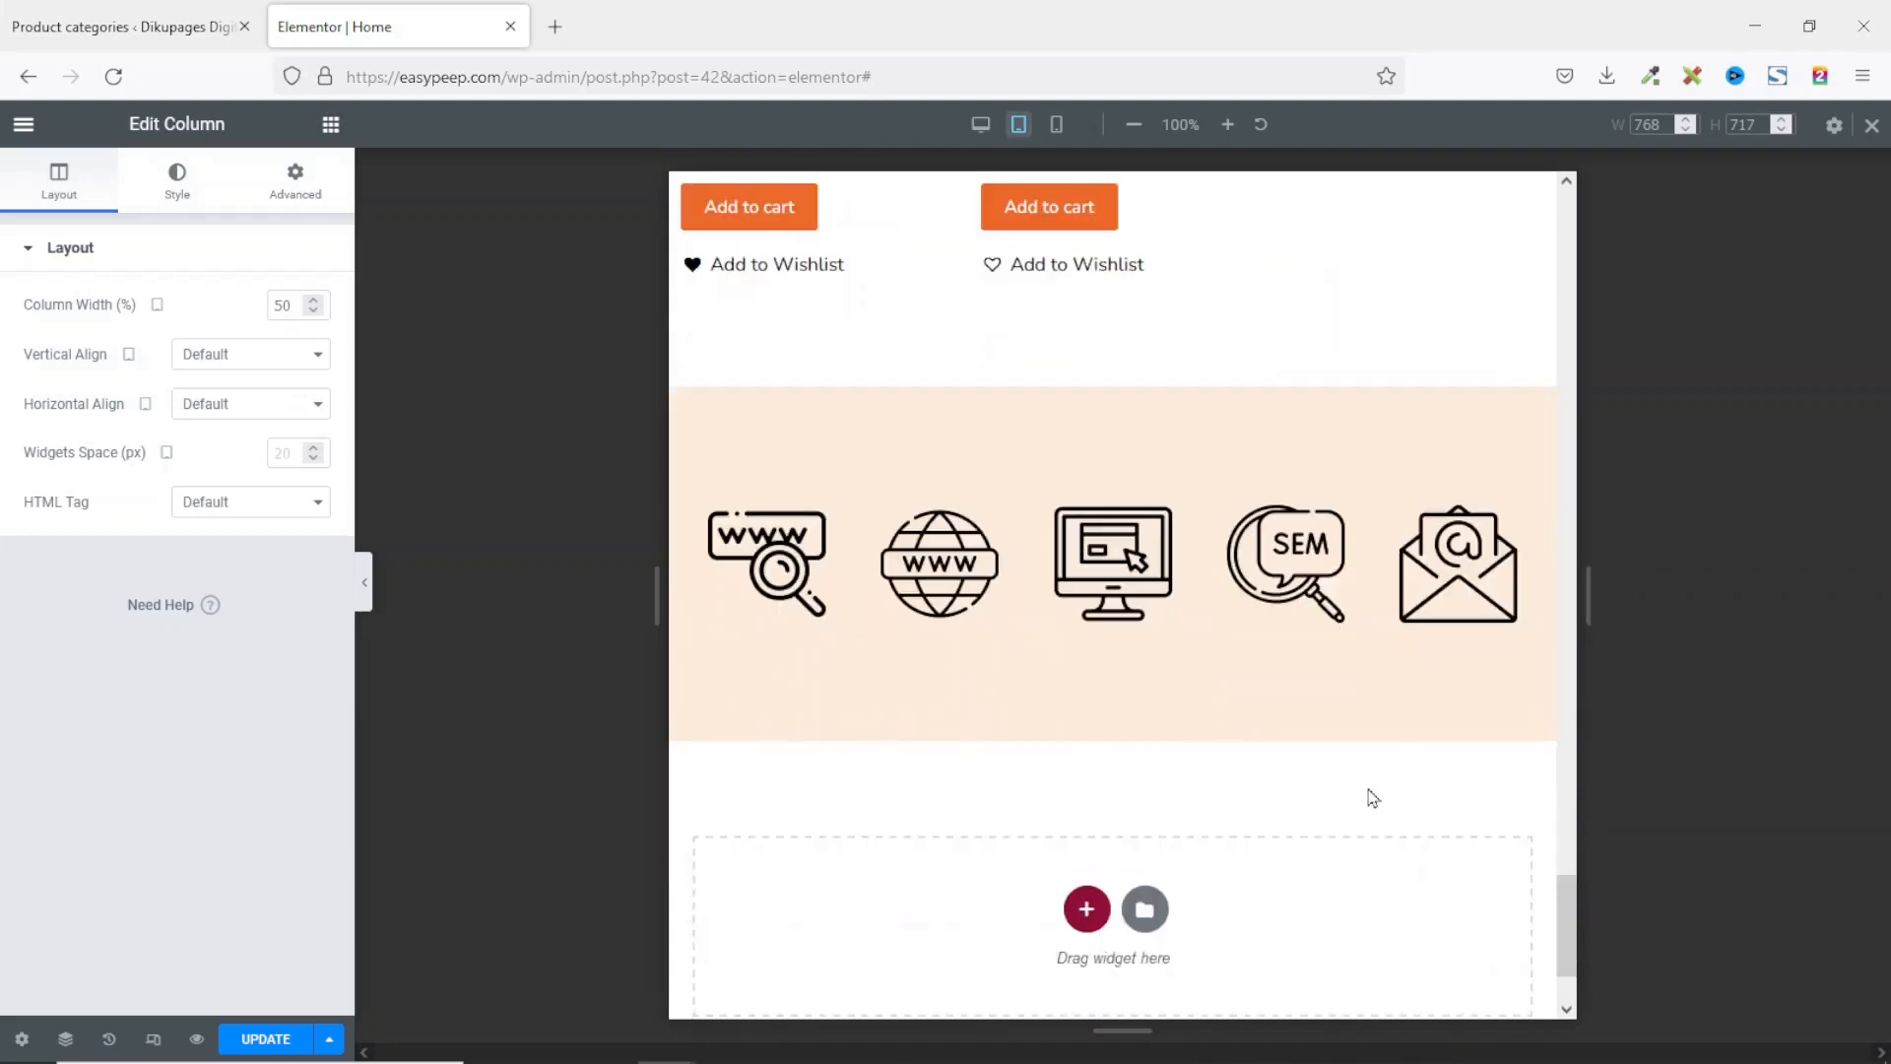
{"action": "scroll", "coordinate": [1373, 798], "scroll_direction": "up", "scroll_amount": 15}
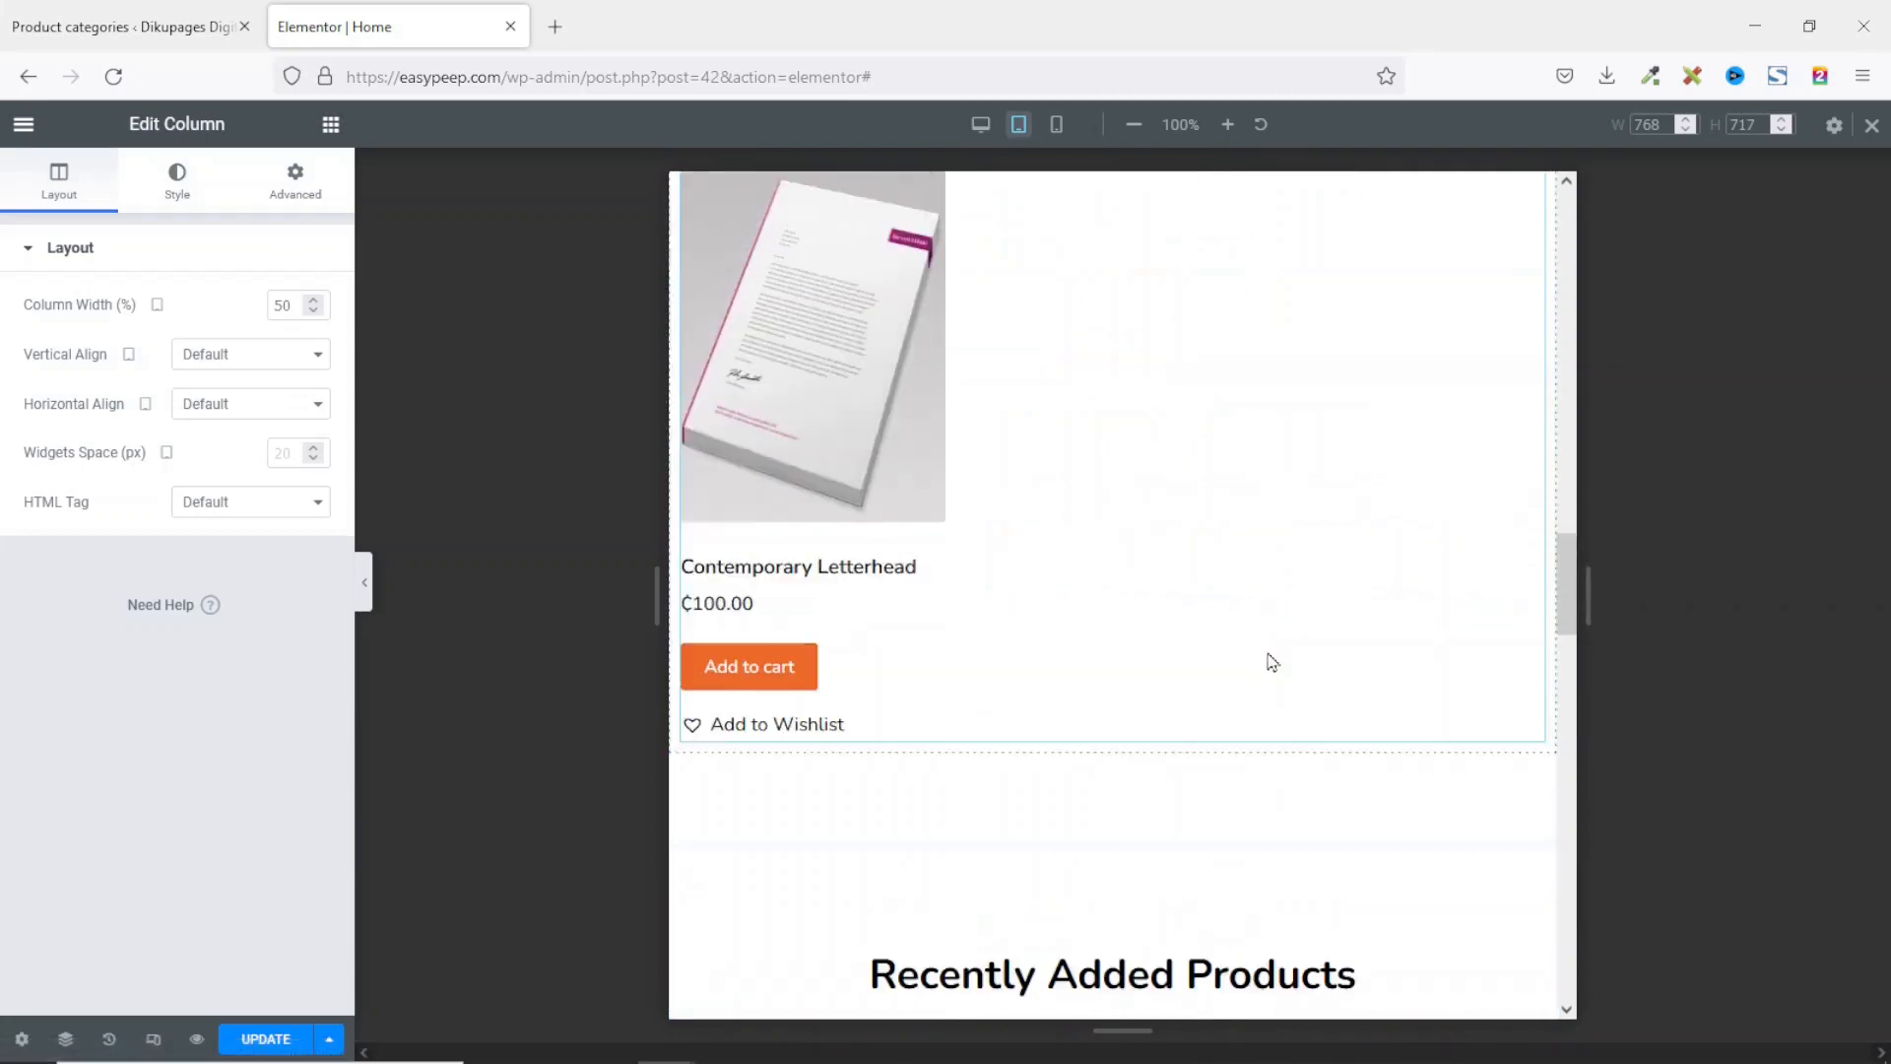
{"action": "scroll", "coordinate": [1271, 662], "scroll_direction": "up", "scroll_amount": 10}
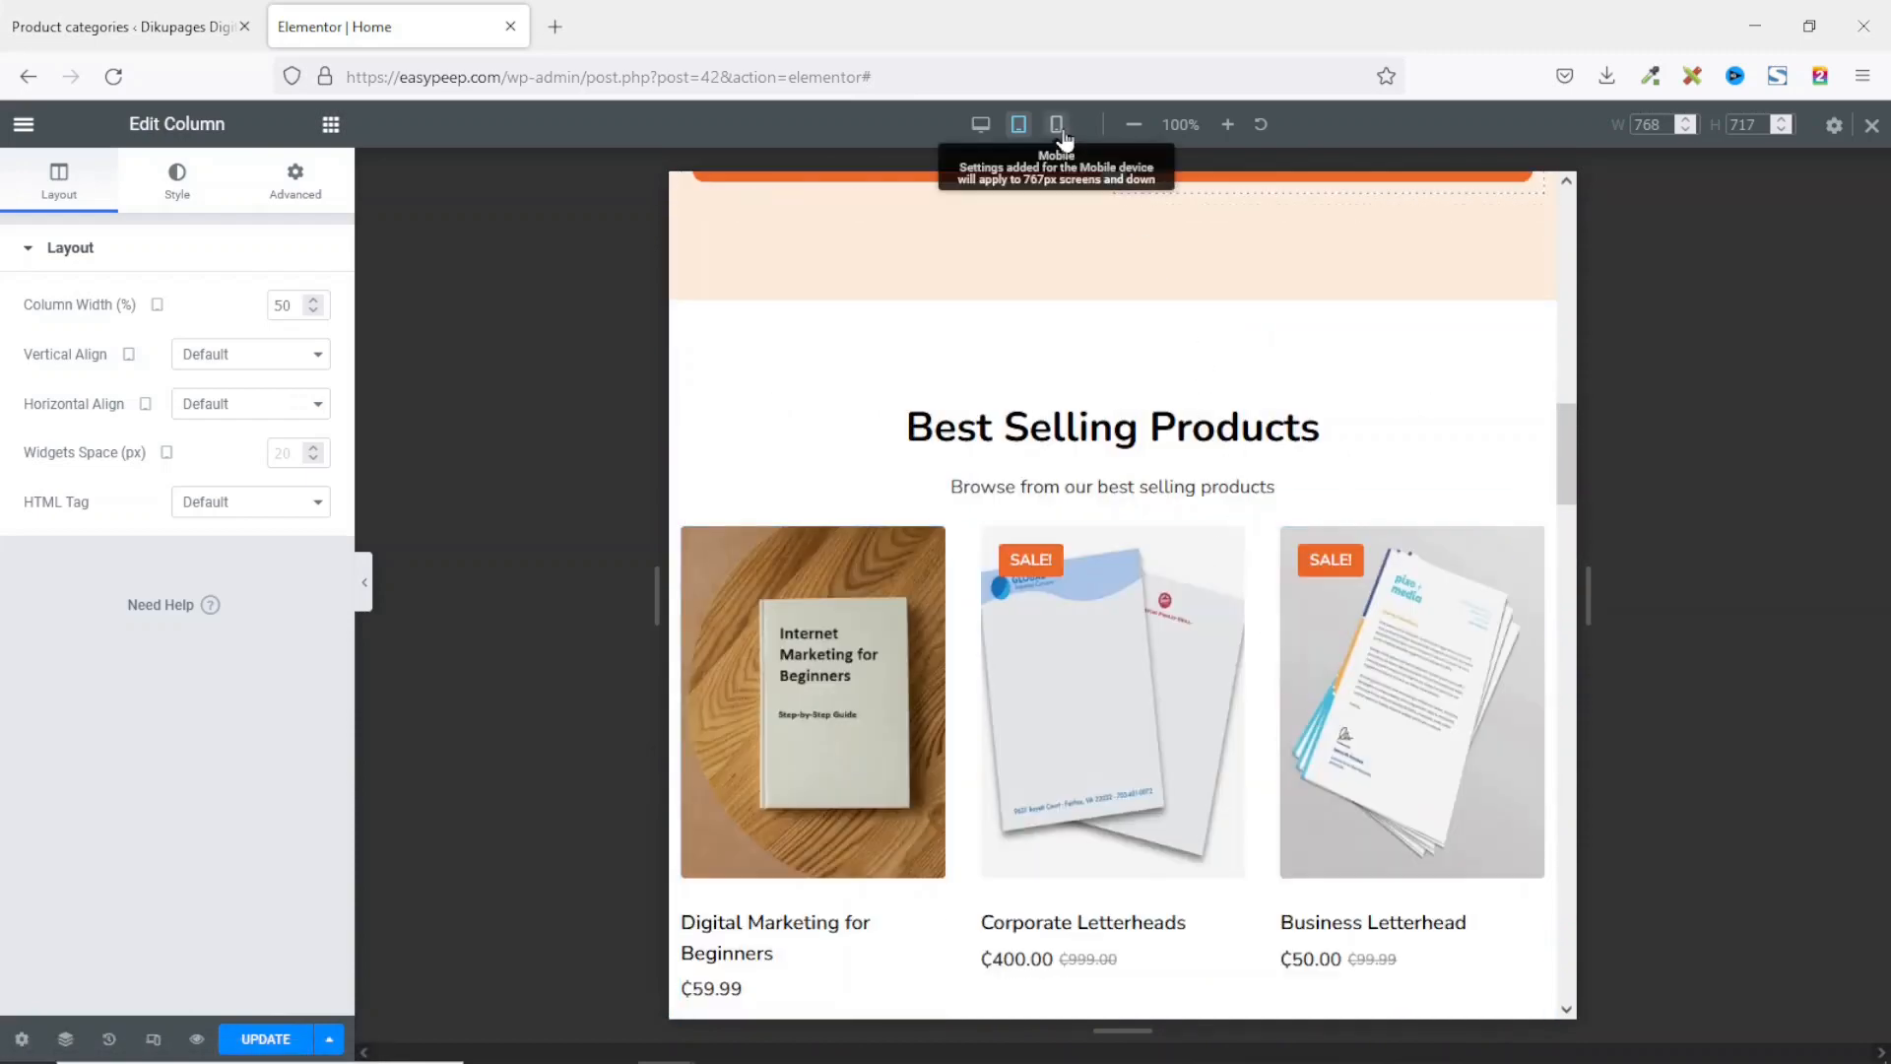
Step: Switch to the mobile layout and set the hero heading's font size to 39 px
{"action": "left_click", "coordinate": [1058, 126]}
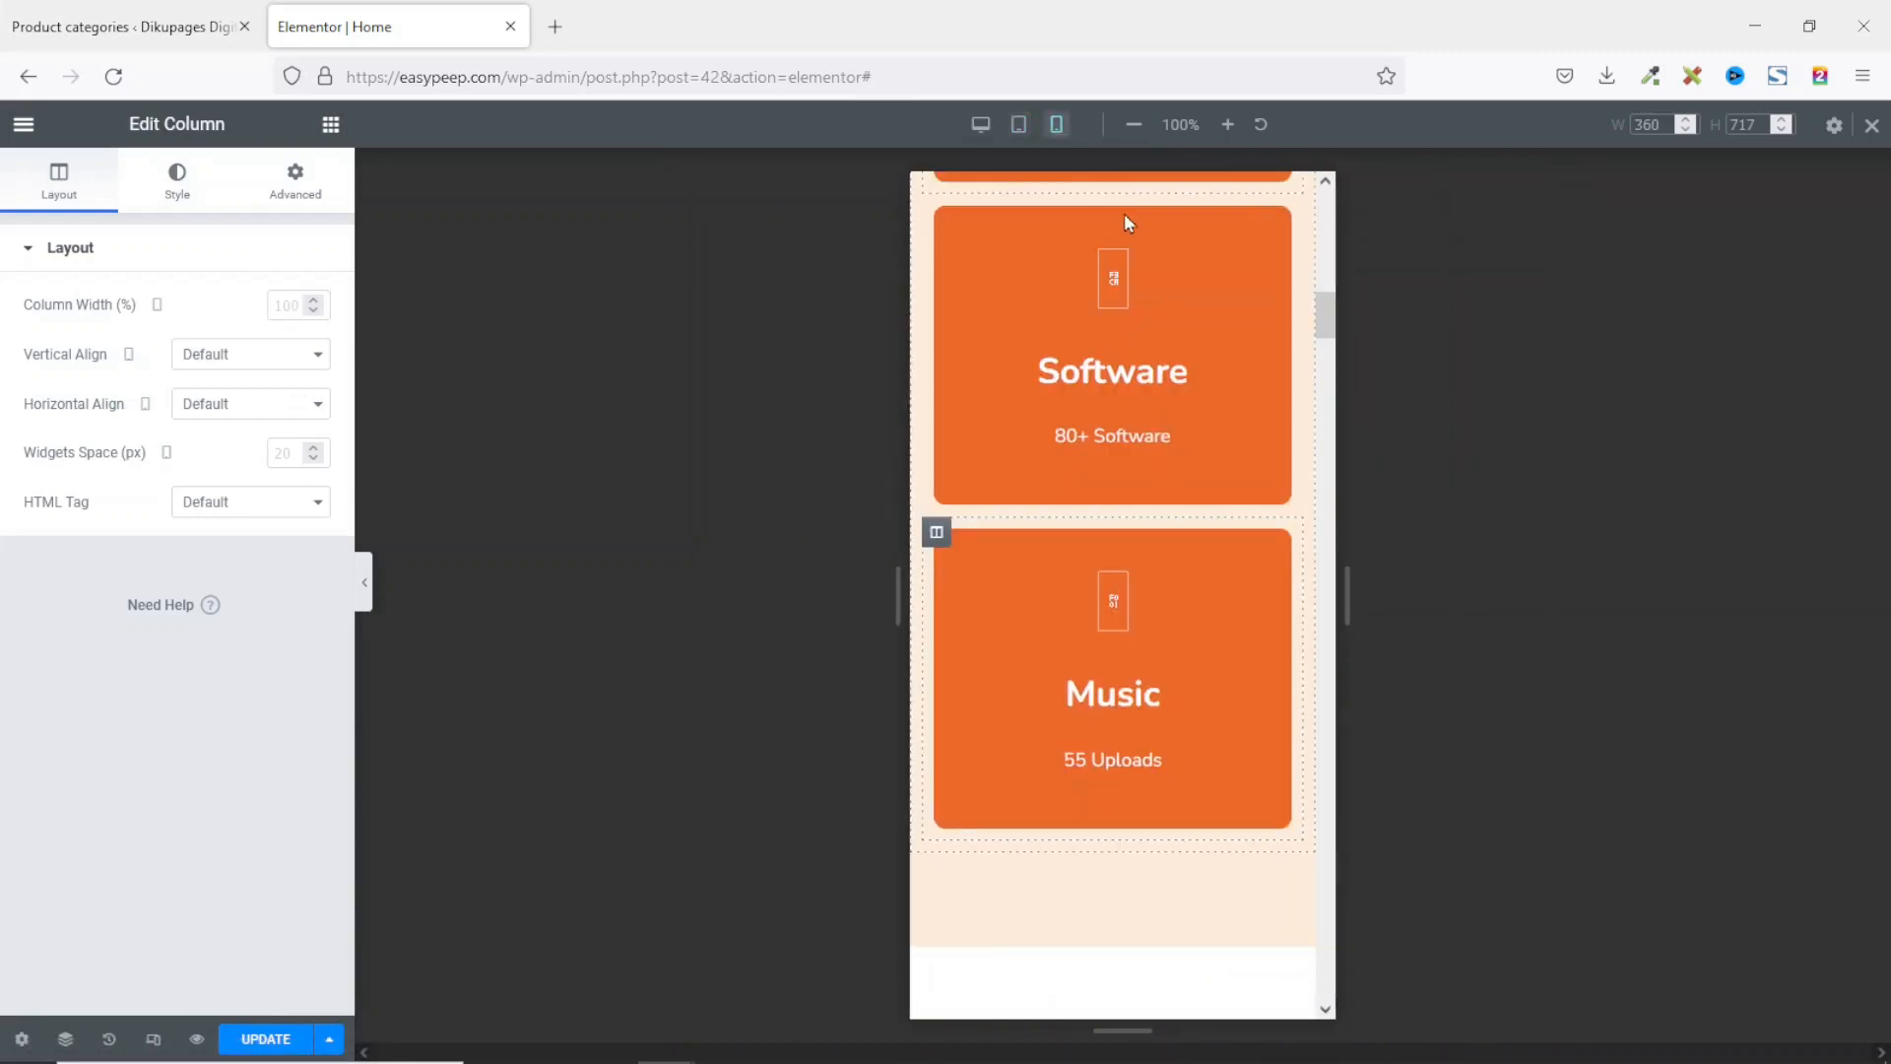
{"action": "left_click_drag", "start_coordinate": [1326, 315], "coordinate": [1332, 204]}
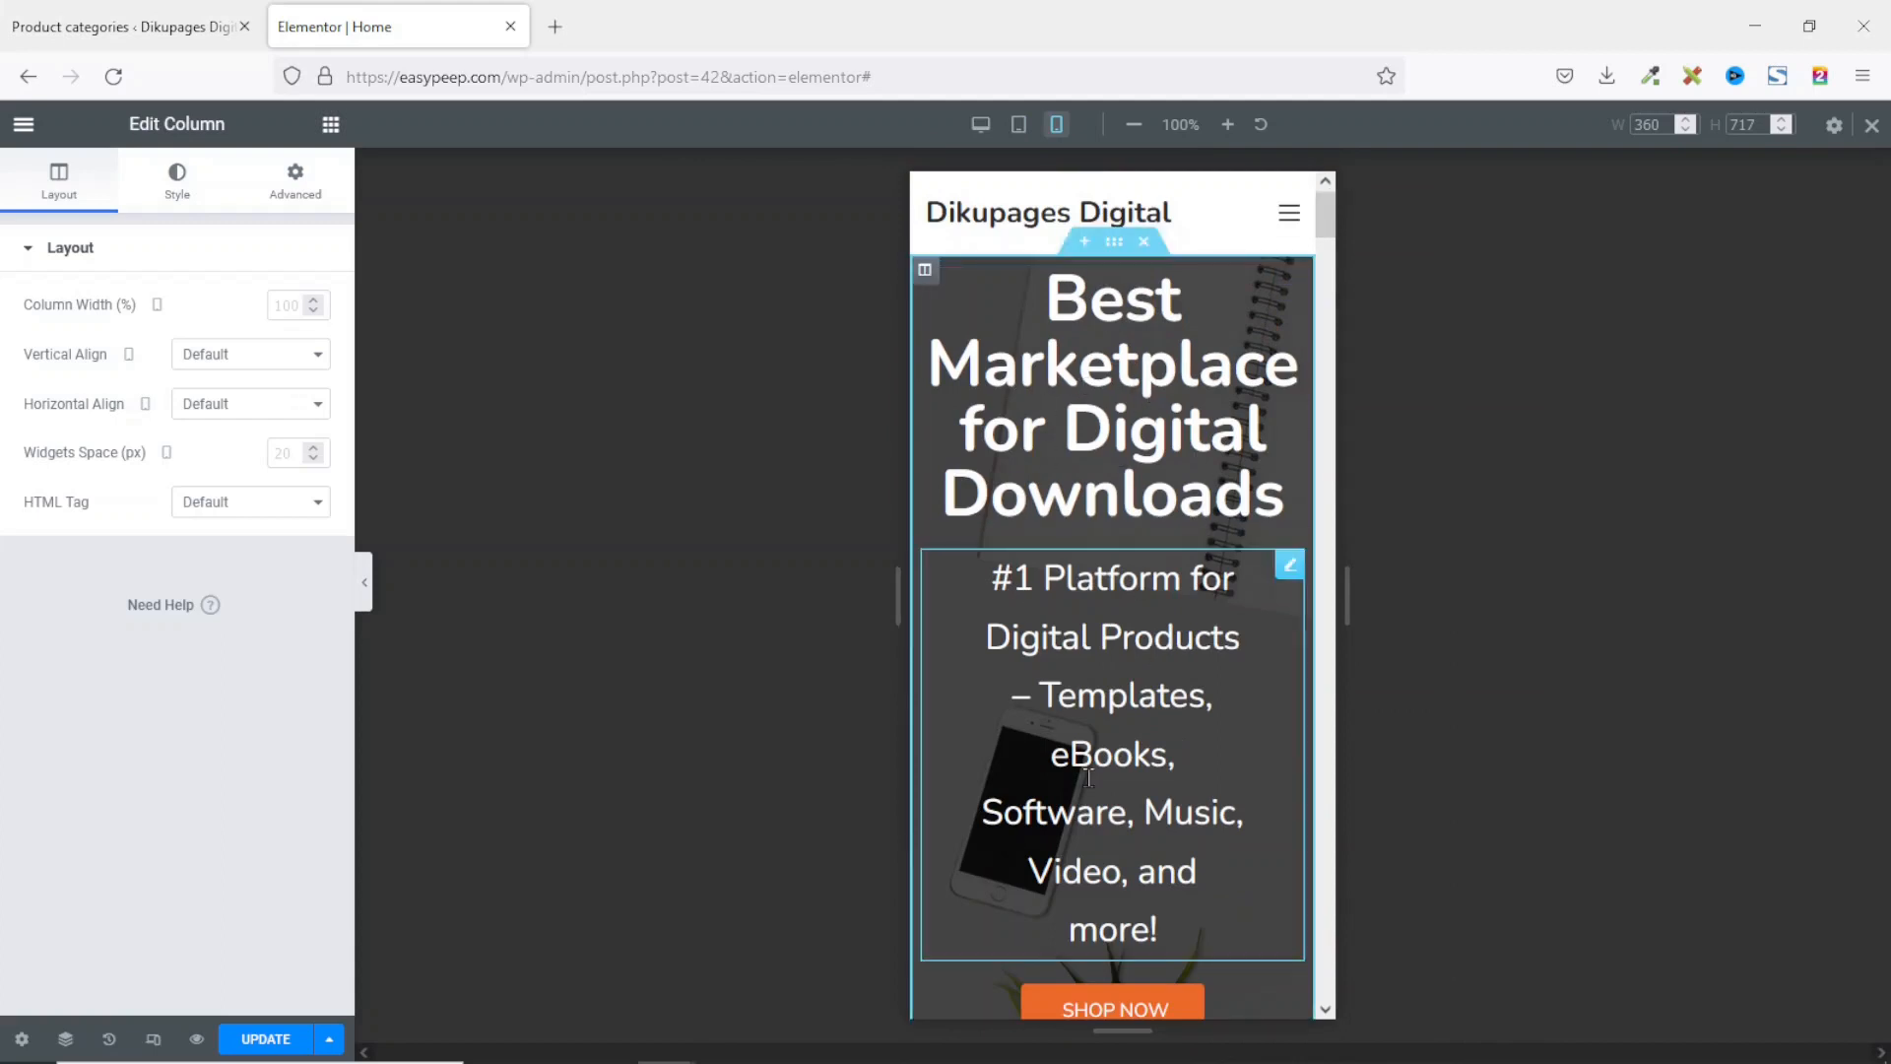
{"action": "left_click", "coordinate": [1108, 367]}
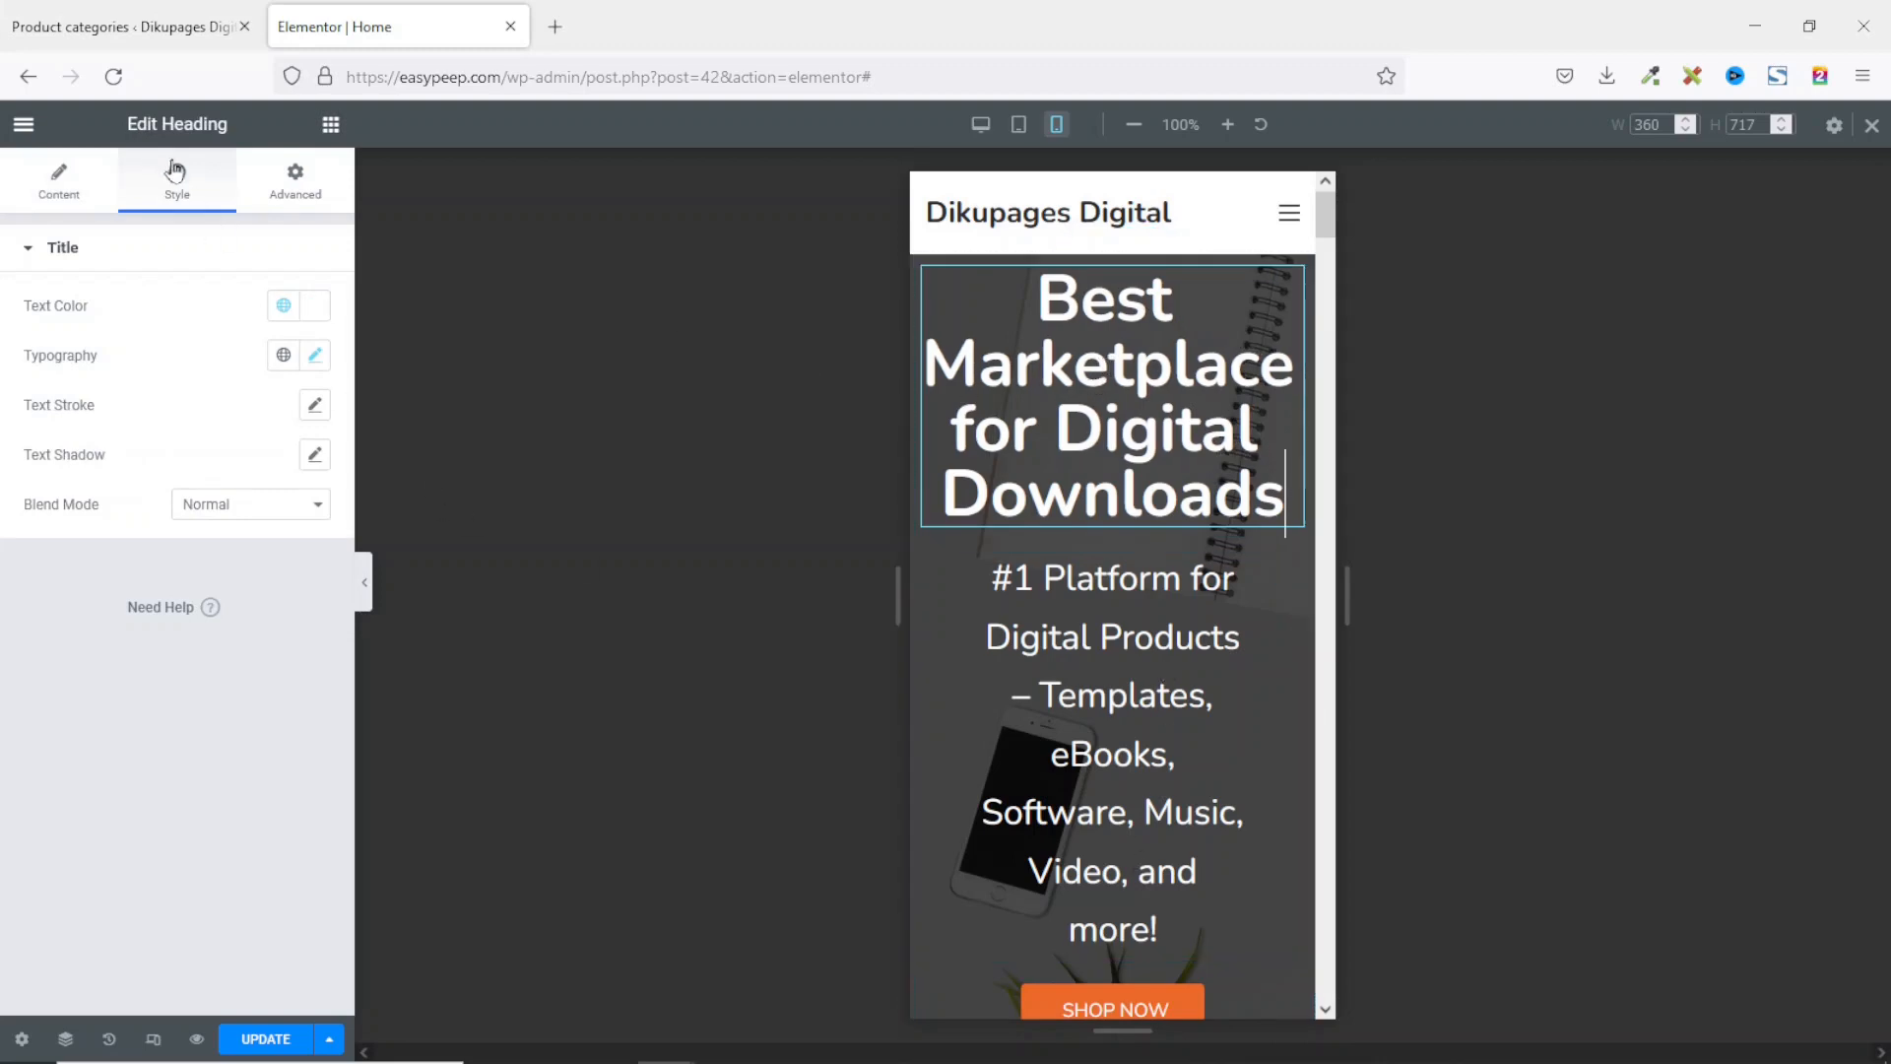
{"action": "left_click", "coordinate": [315, 356]}
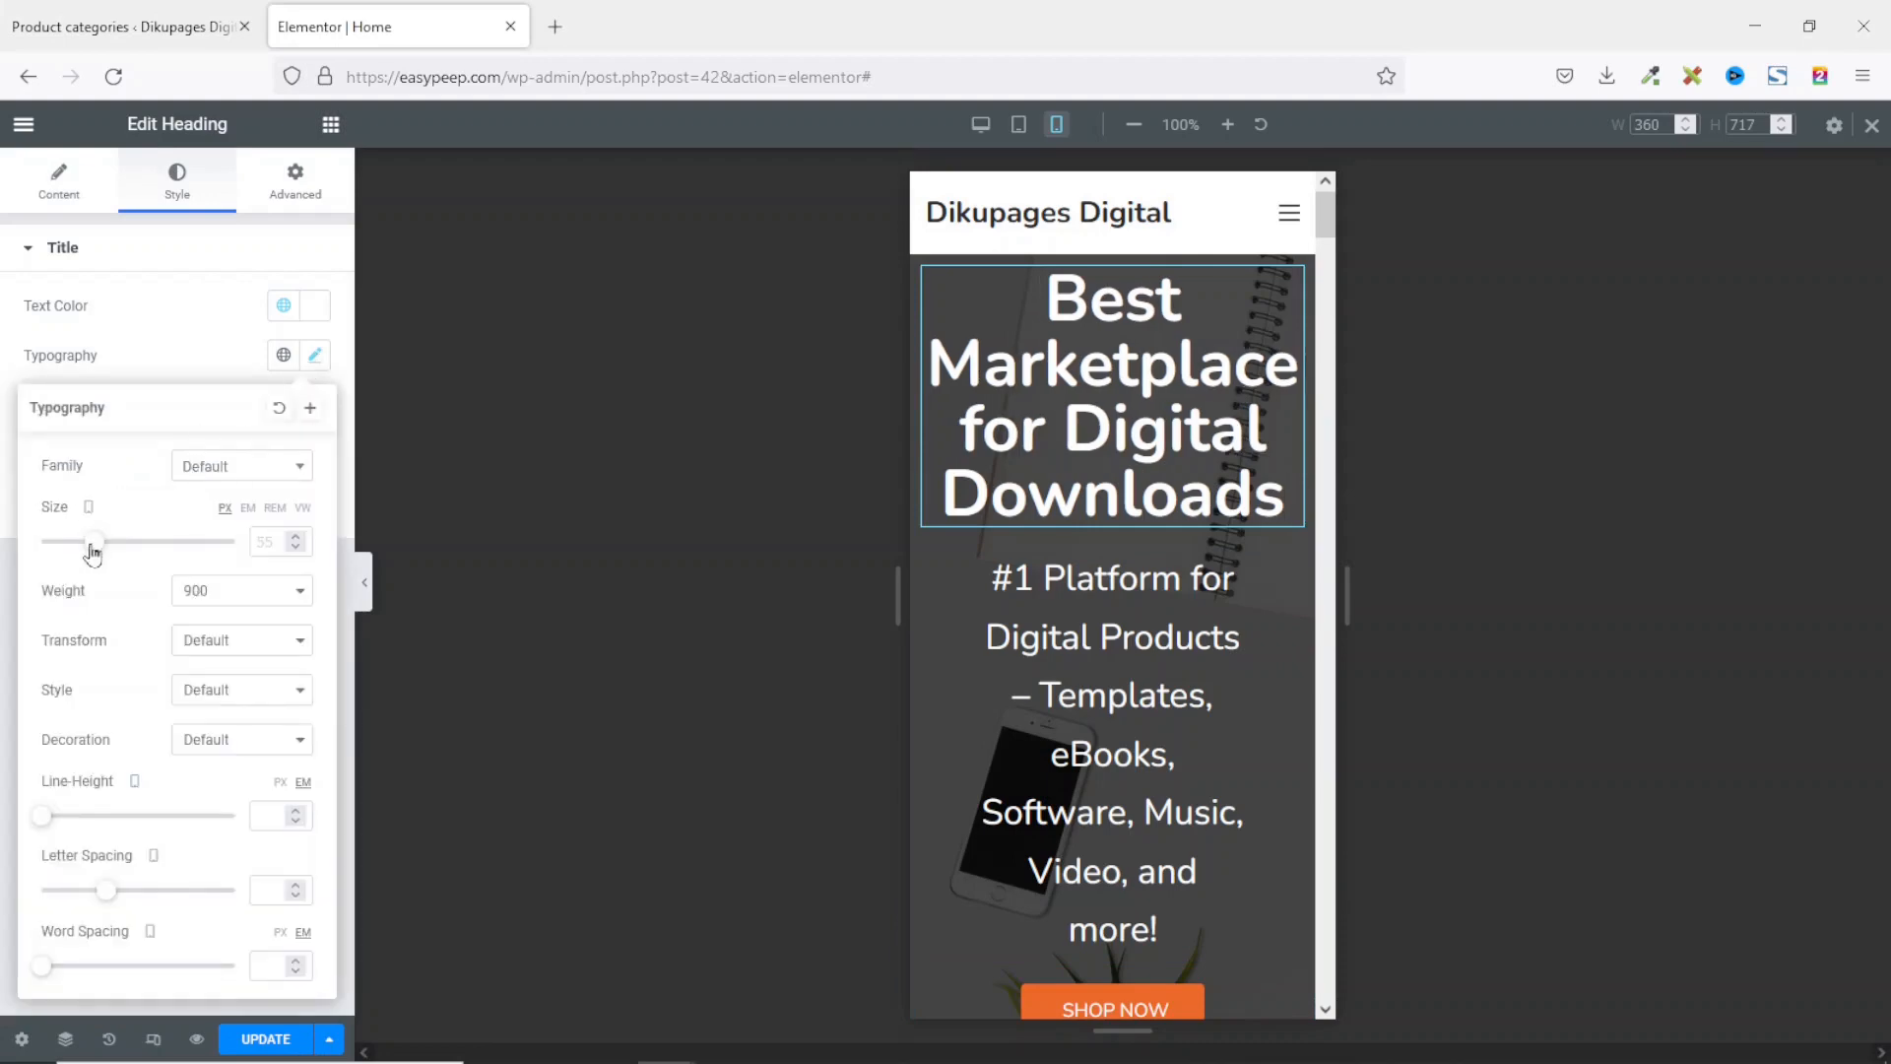
{"action": "left_click_drag", "start_coordinate": [93, 552], "coordinate": [77, 558]}
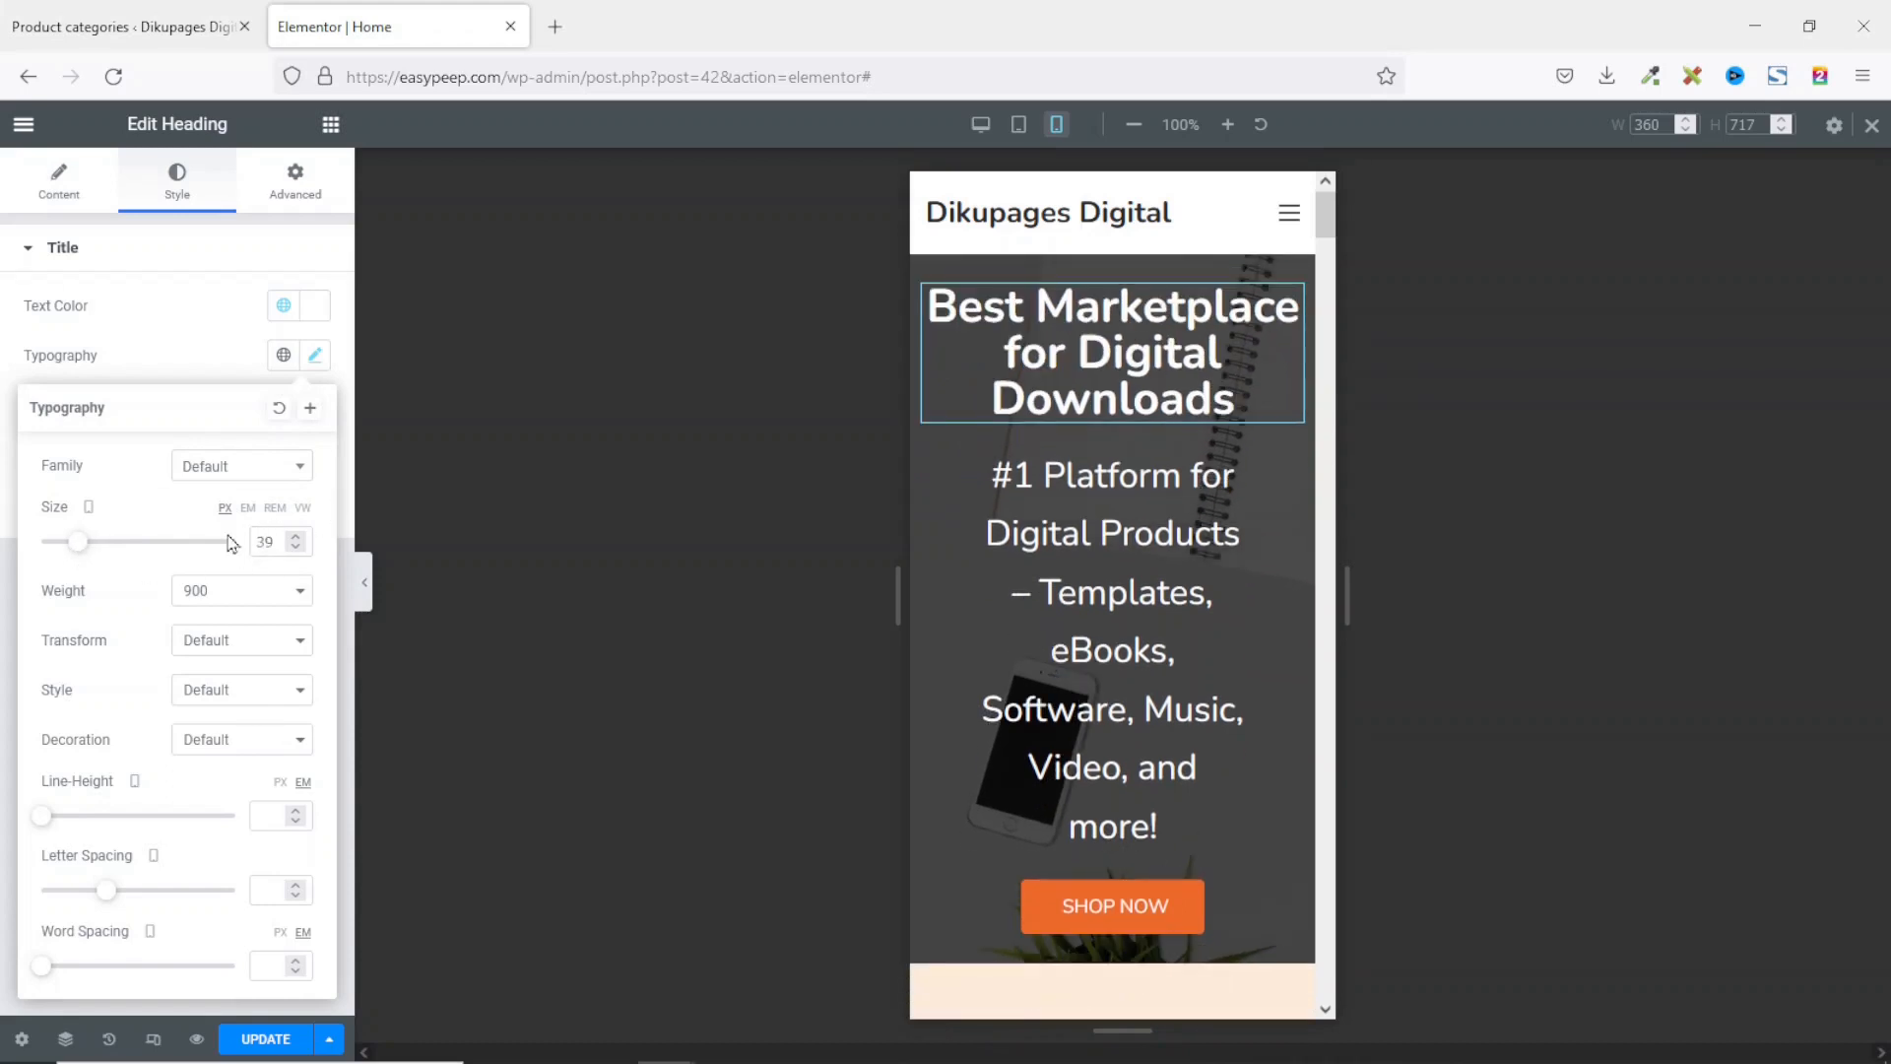
Step: Set the hero subtitle's mobile font size to 22 px and its padding to 0 on all sides
{"action": "left_click", "coordinate": [1096, 599]}
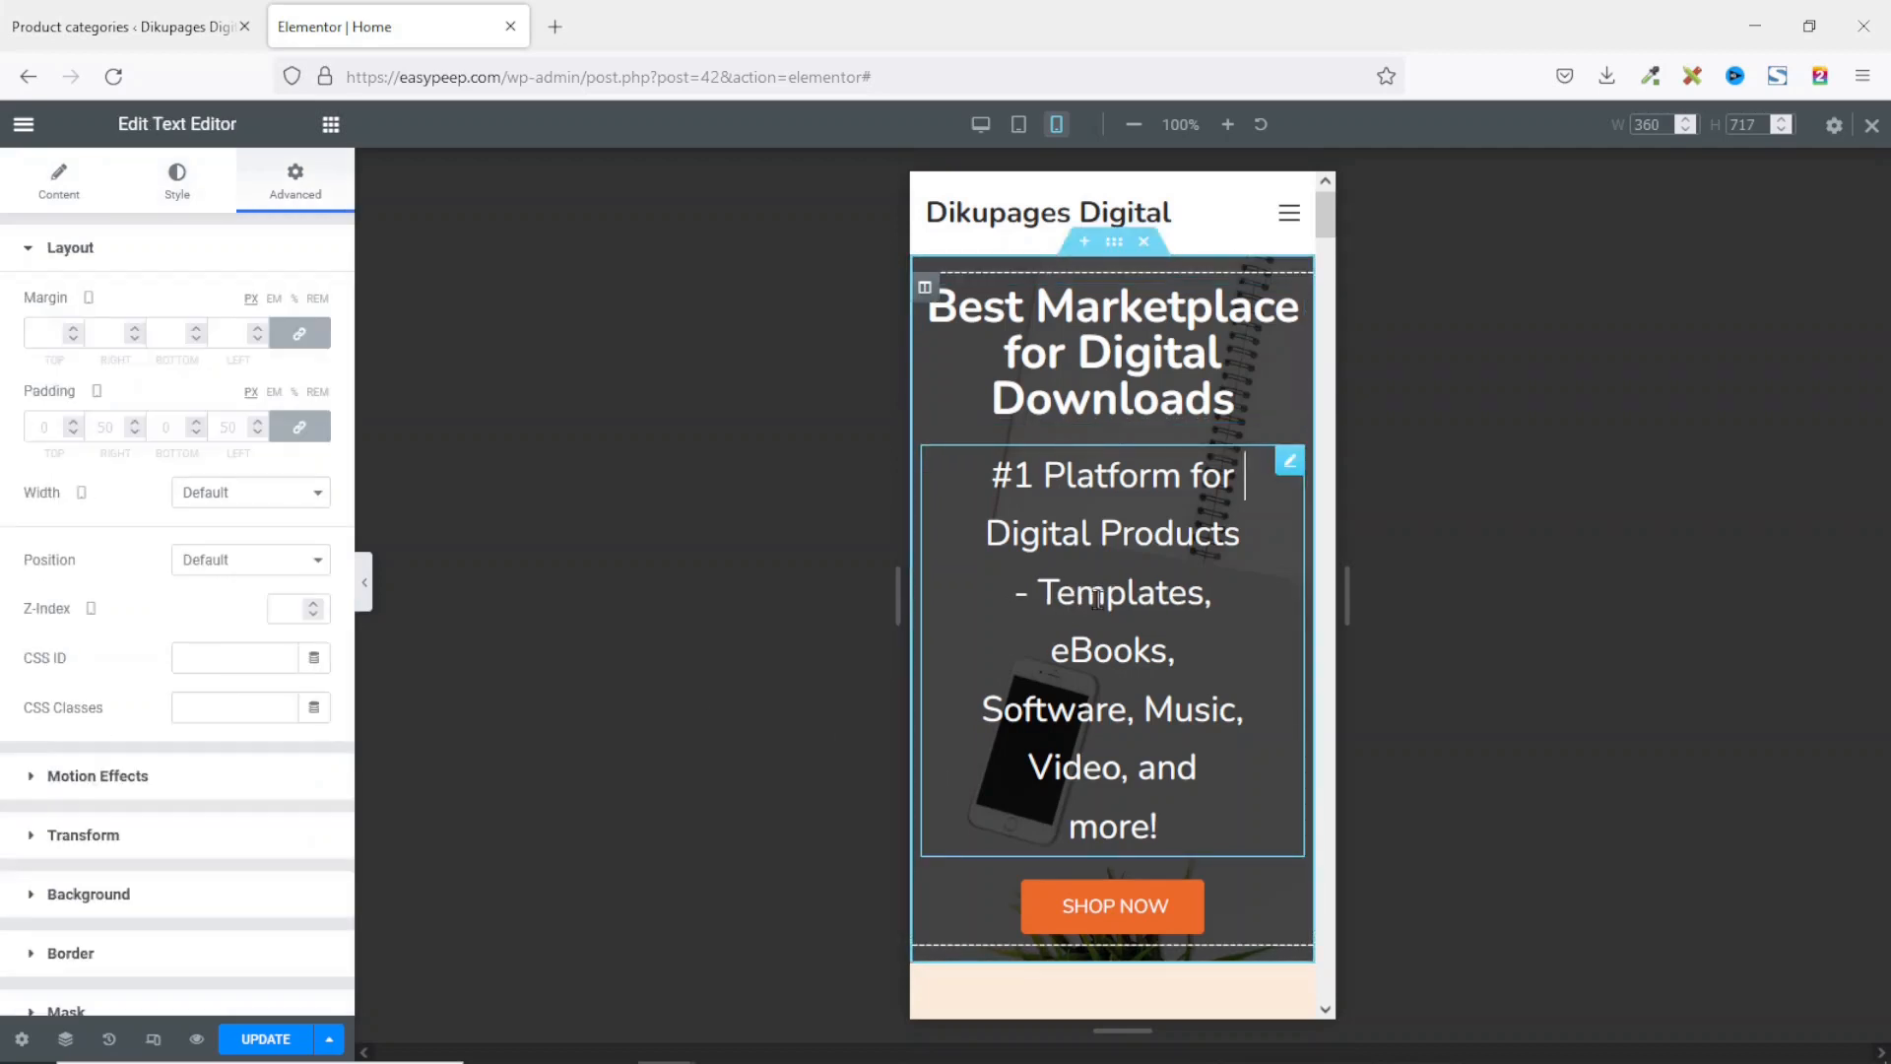
{"action": "left_click", "coordinate": [188, 193]}
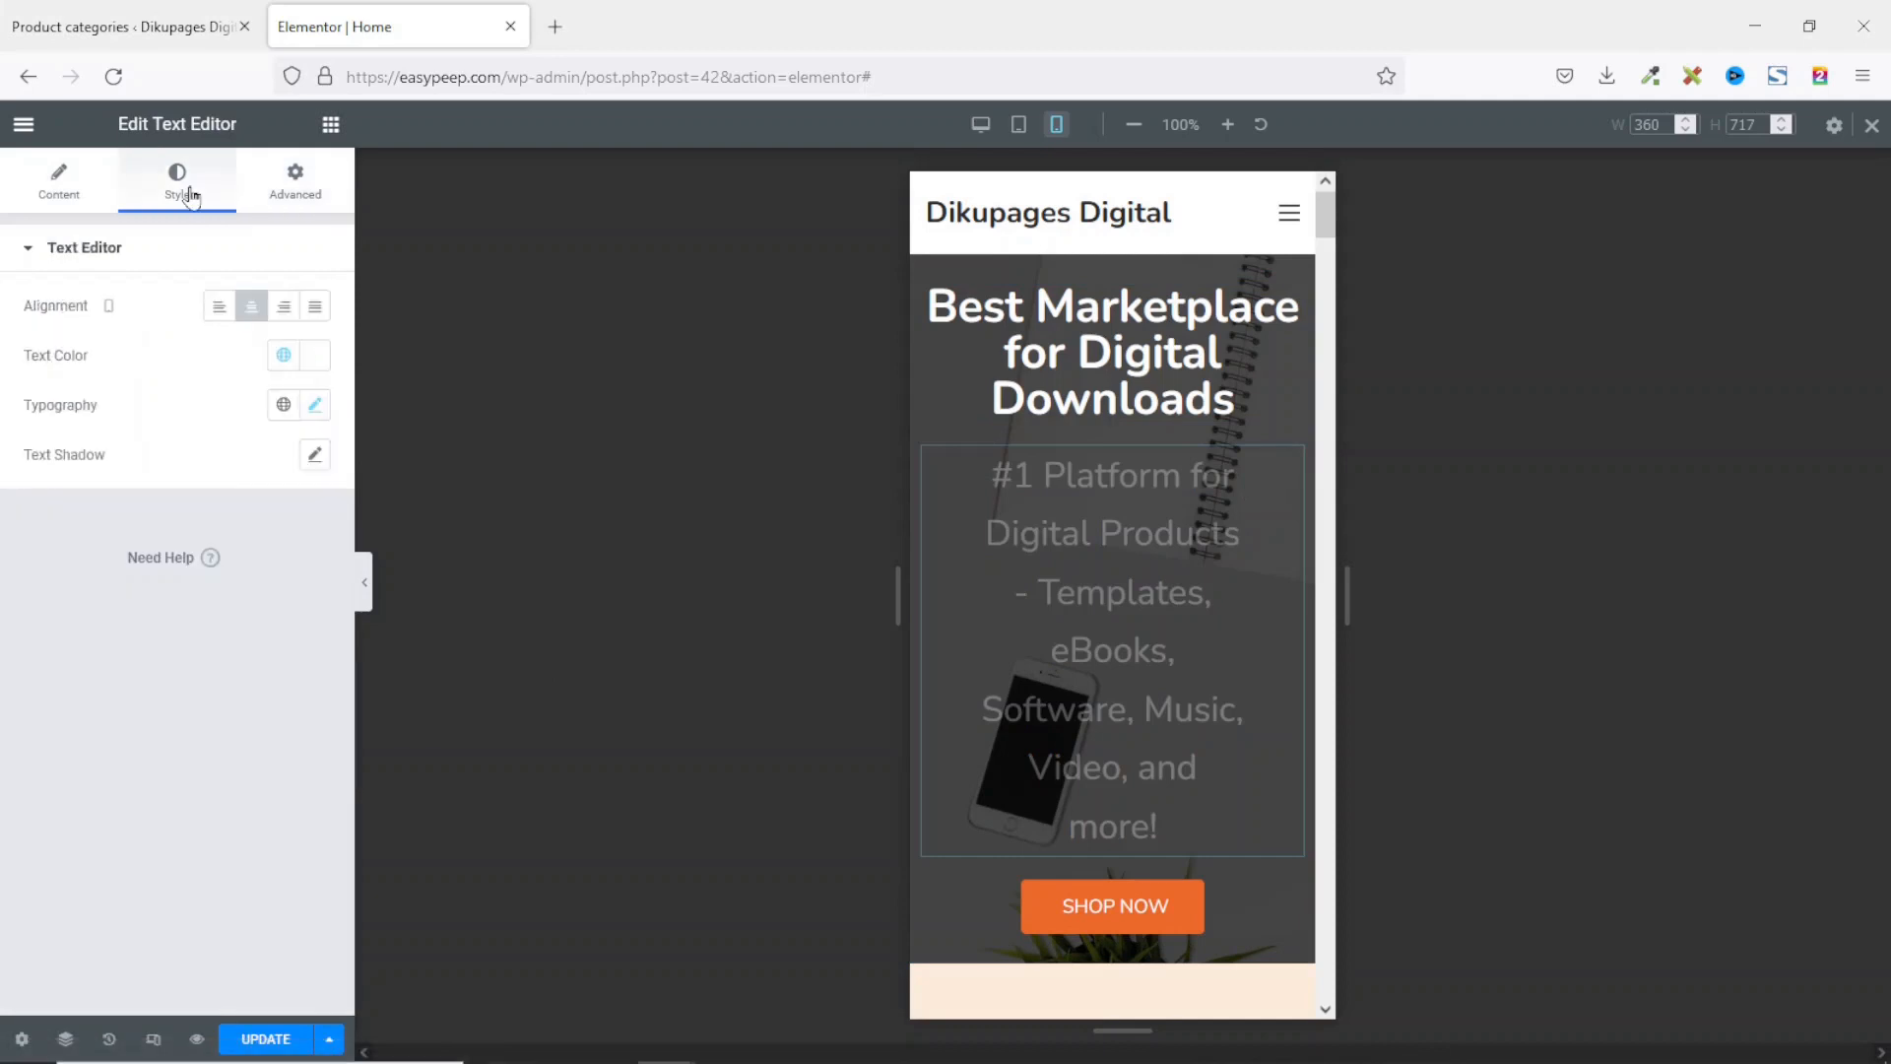
{"action": "left_click", "coordinate": [315, 406]}
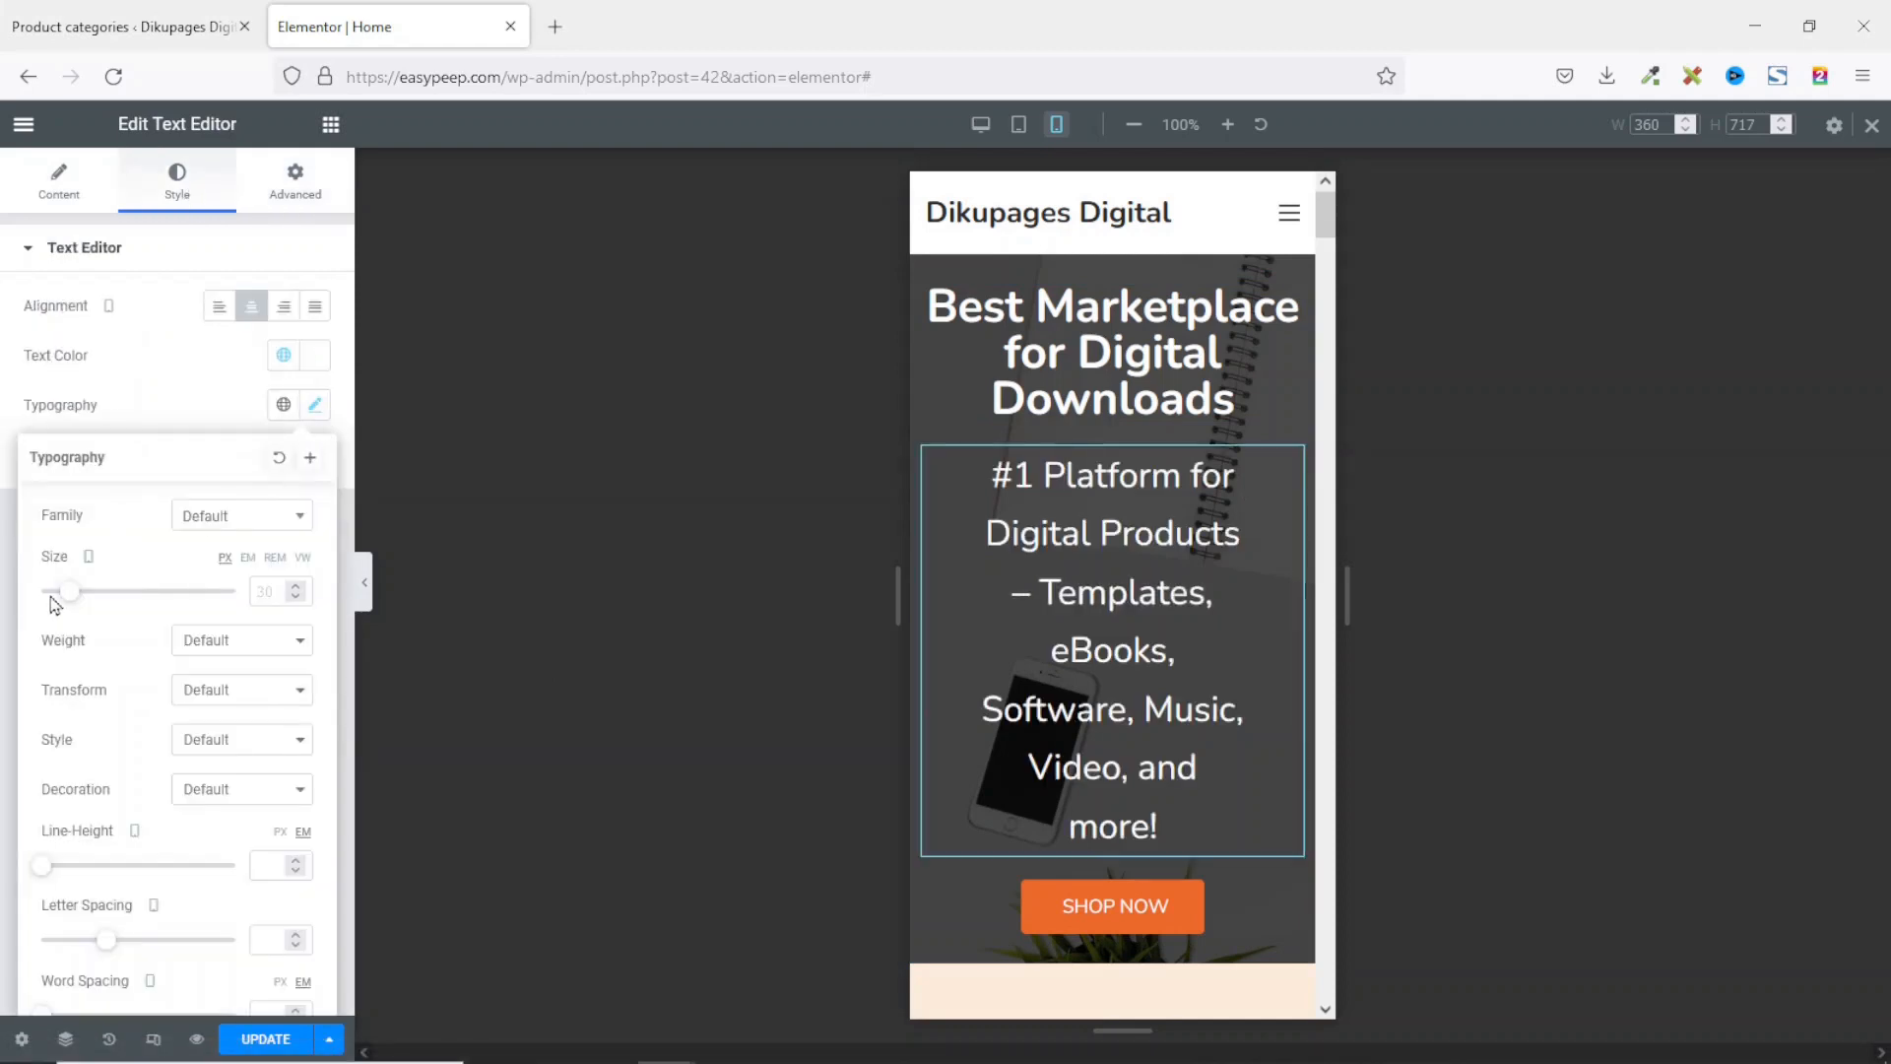
{"action": "left_click_drag", "start_coordinate": [61, 597], "coordinate": [68, 611]}
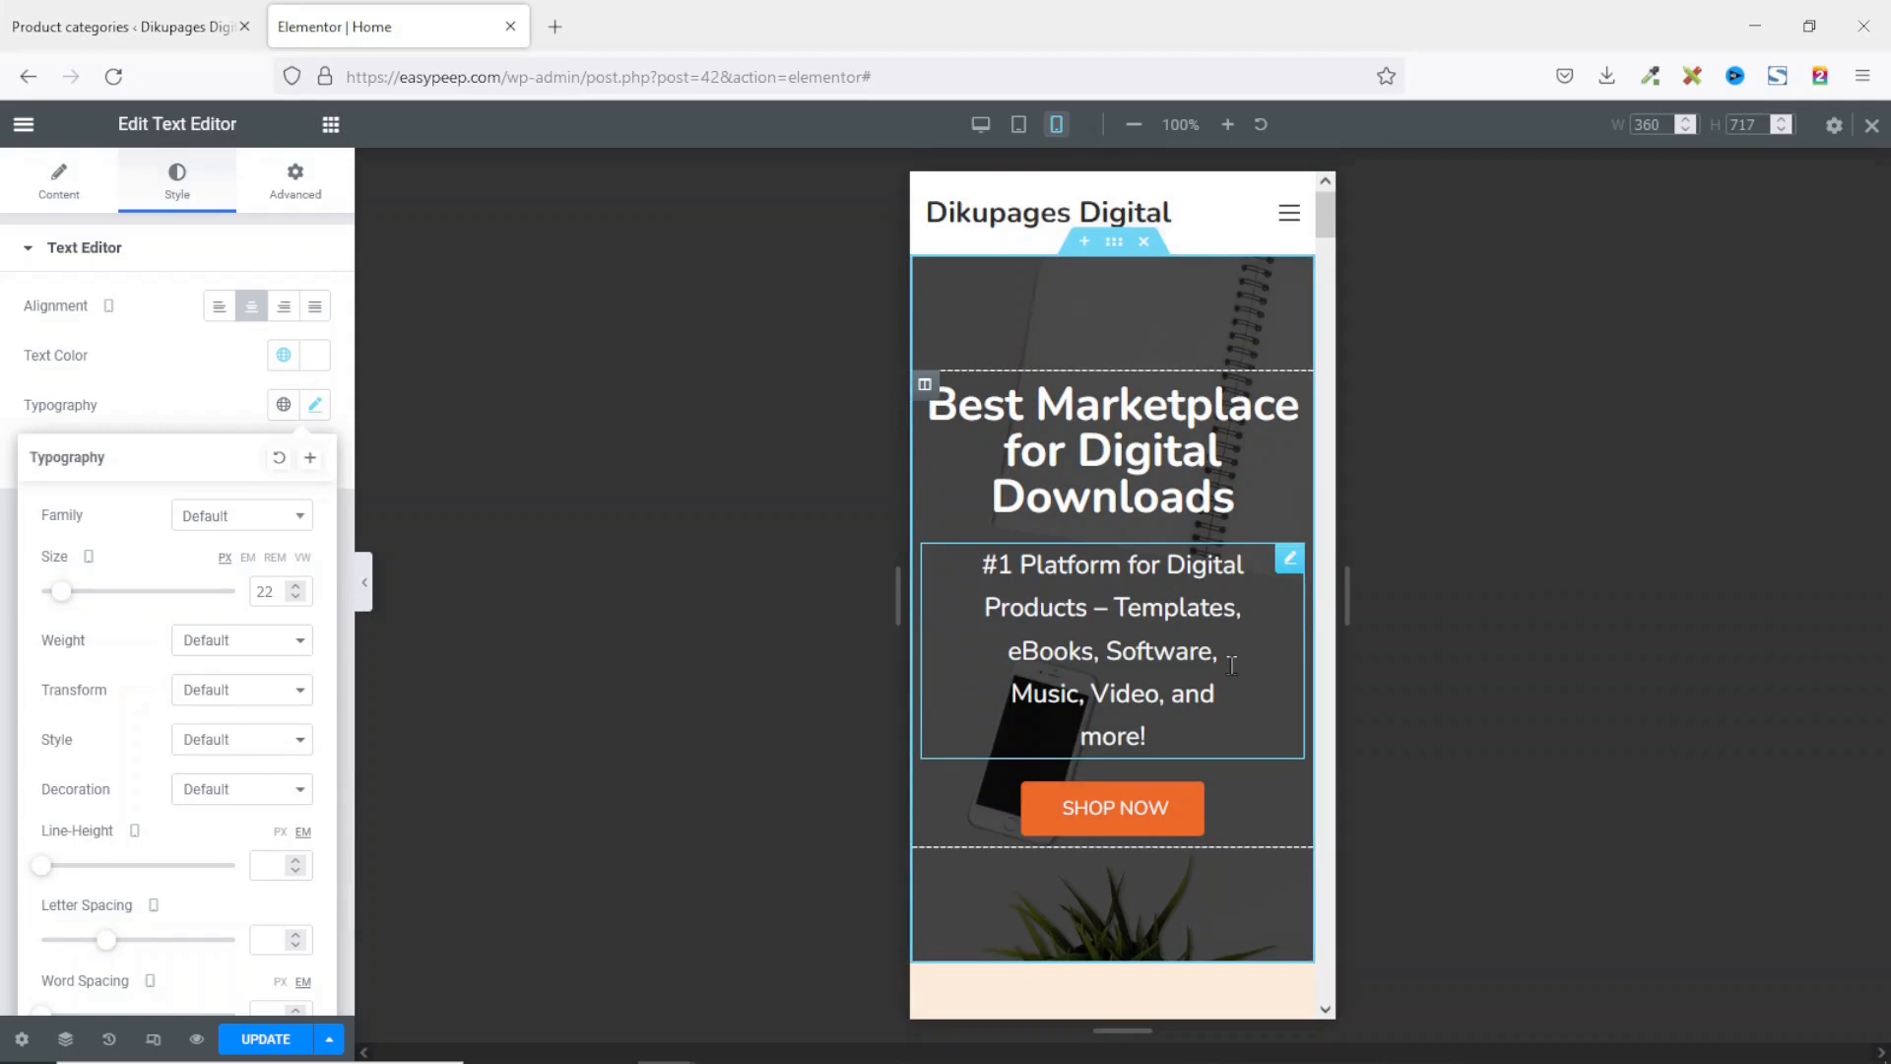
{"action": "left_click", "coordinate": [302, 204]}
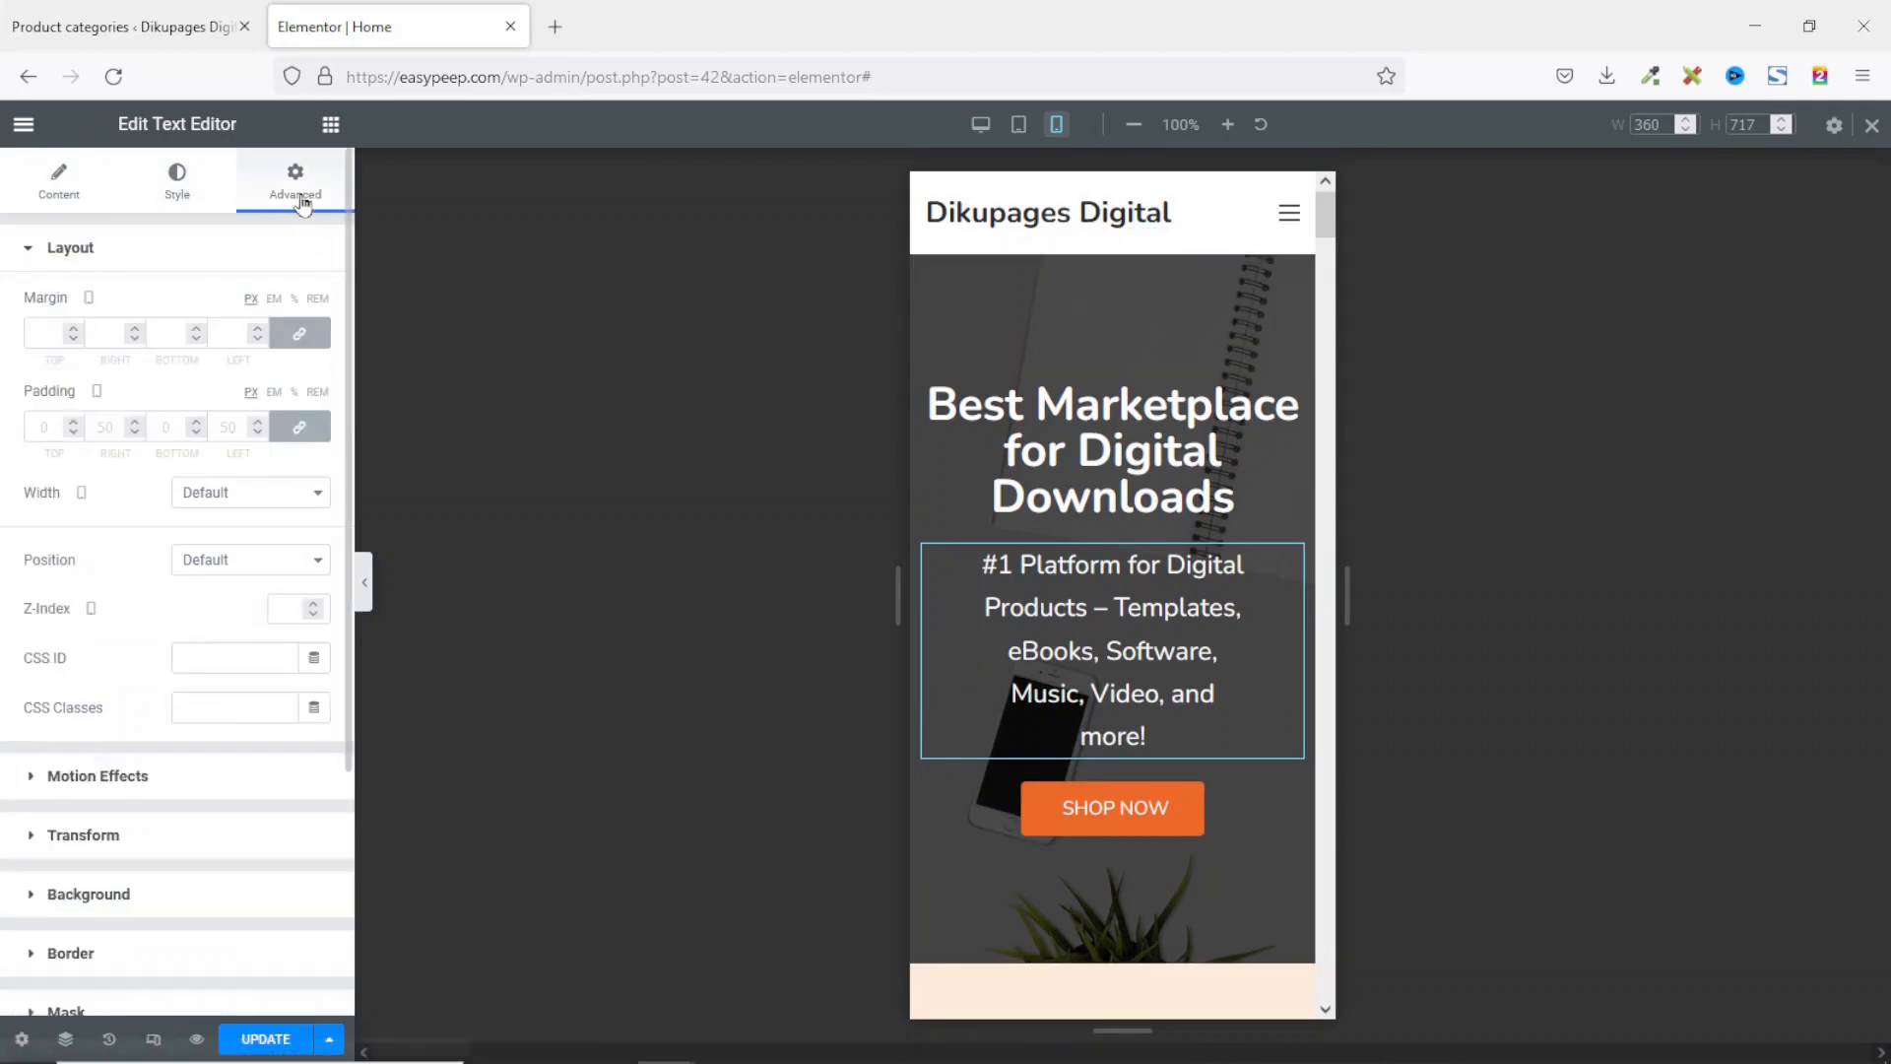
{"action": "left_click", "coordinate": [299, 427]}
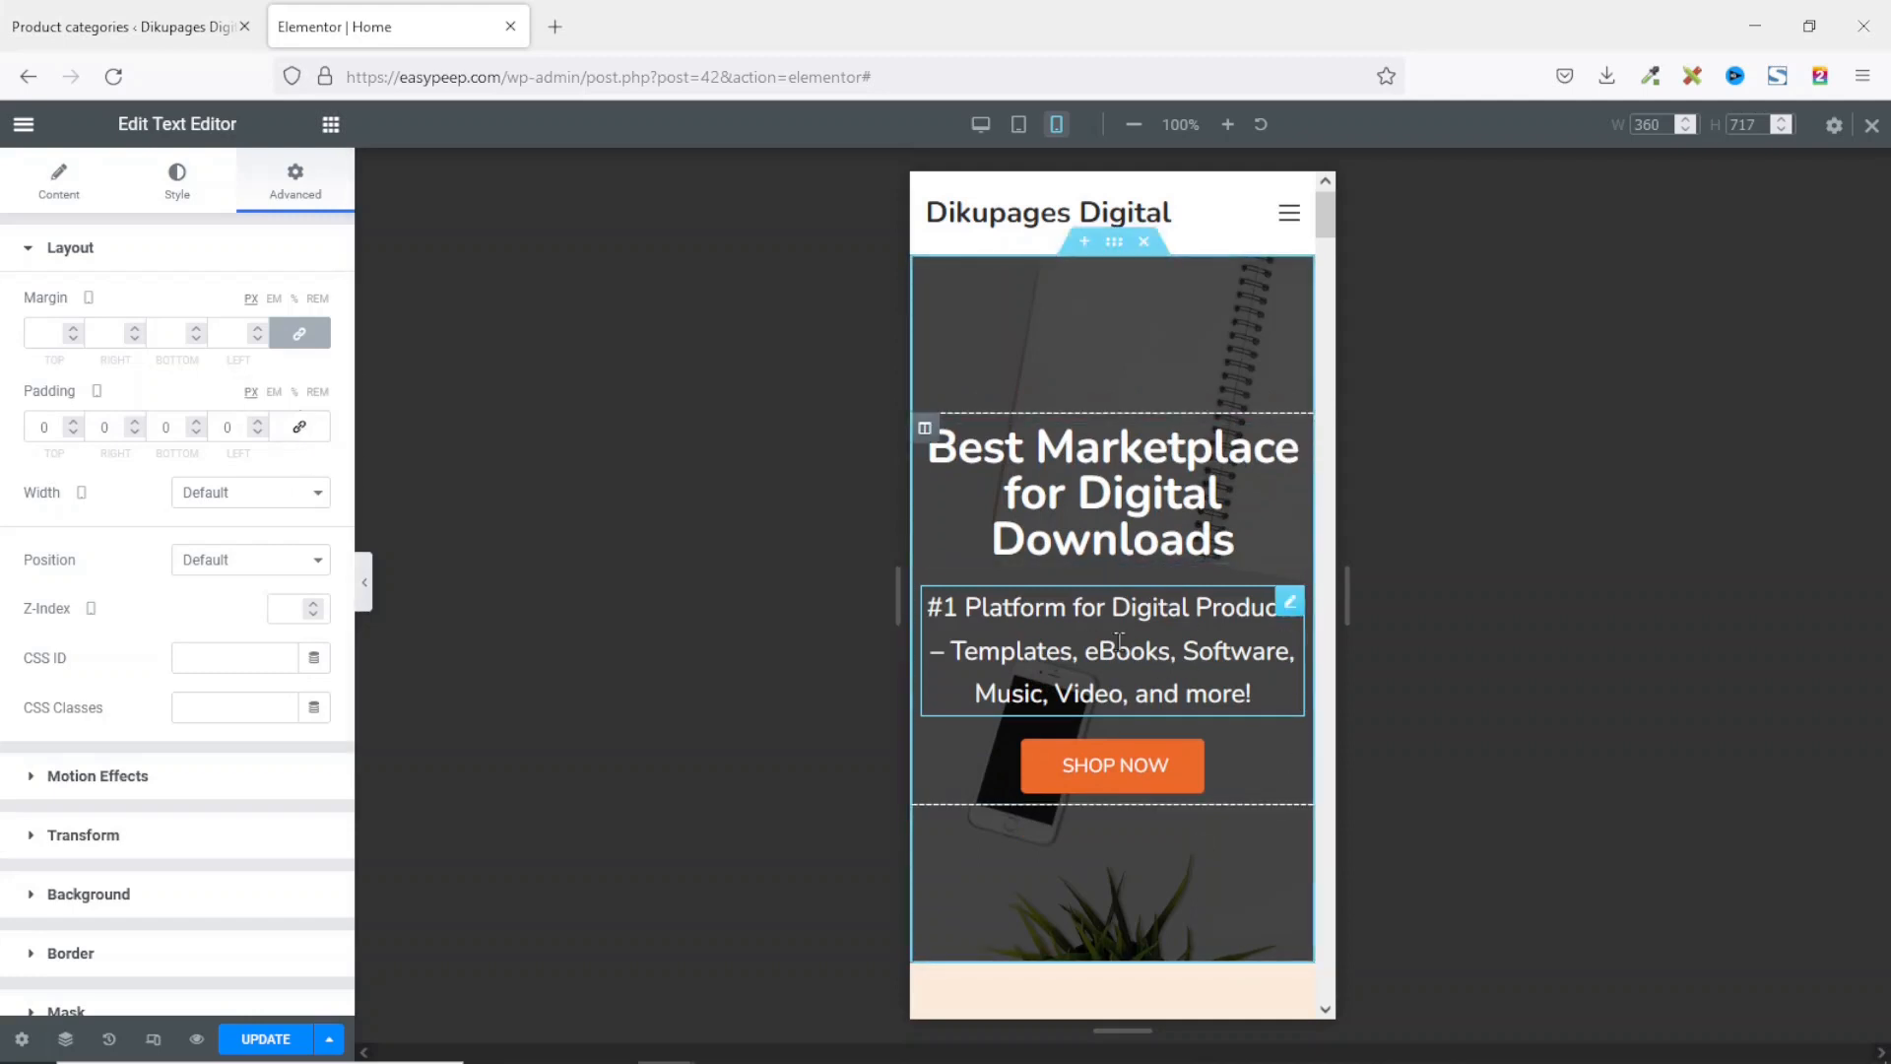
Step: Check the mobile layout of the category cards, both product sections and the icon section
{"action": "scroll", "coordinate": [1088, 909], "scroll_direction": "down", "scroll_amount": 7}
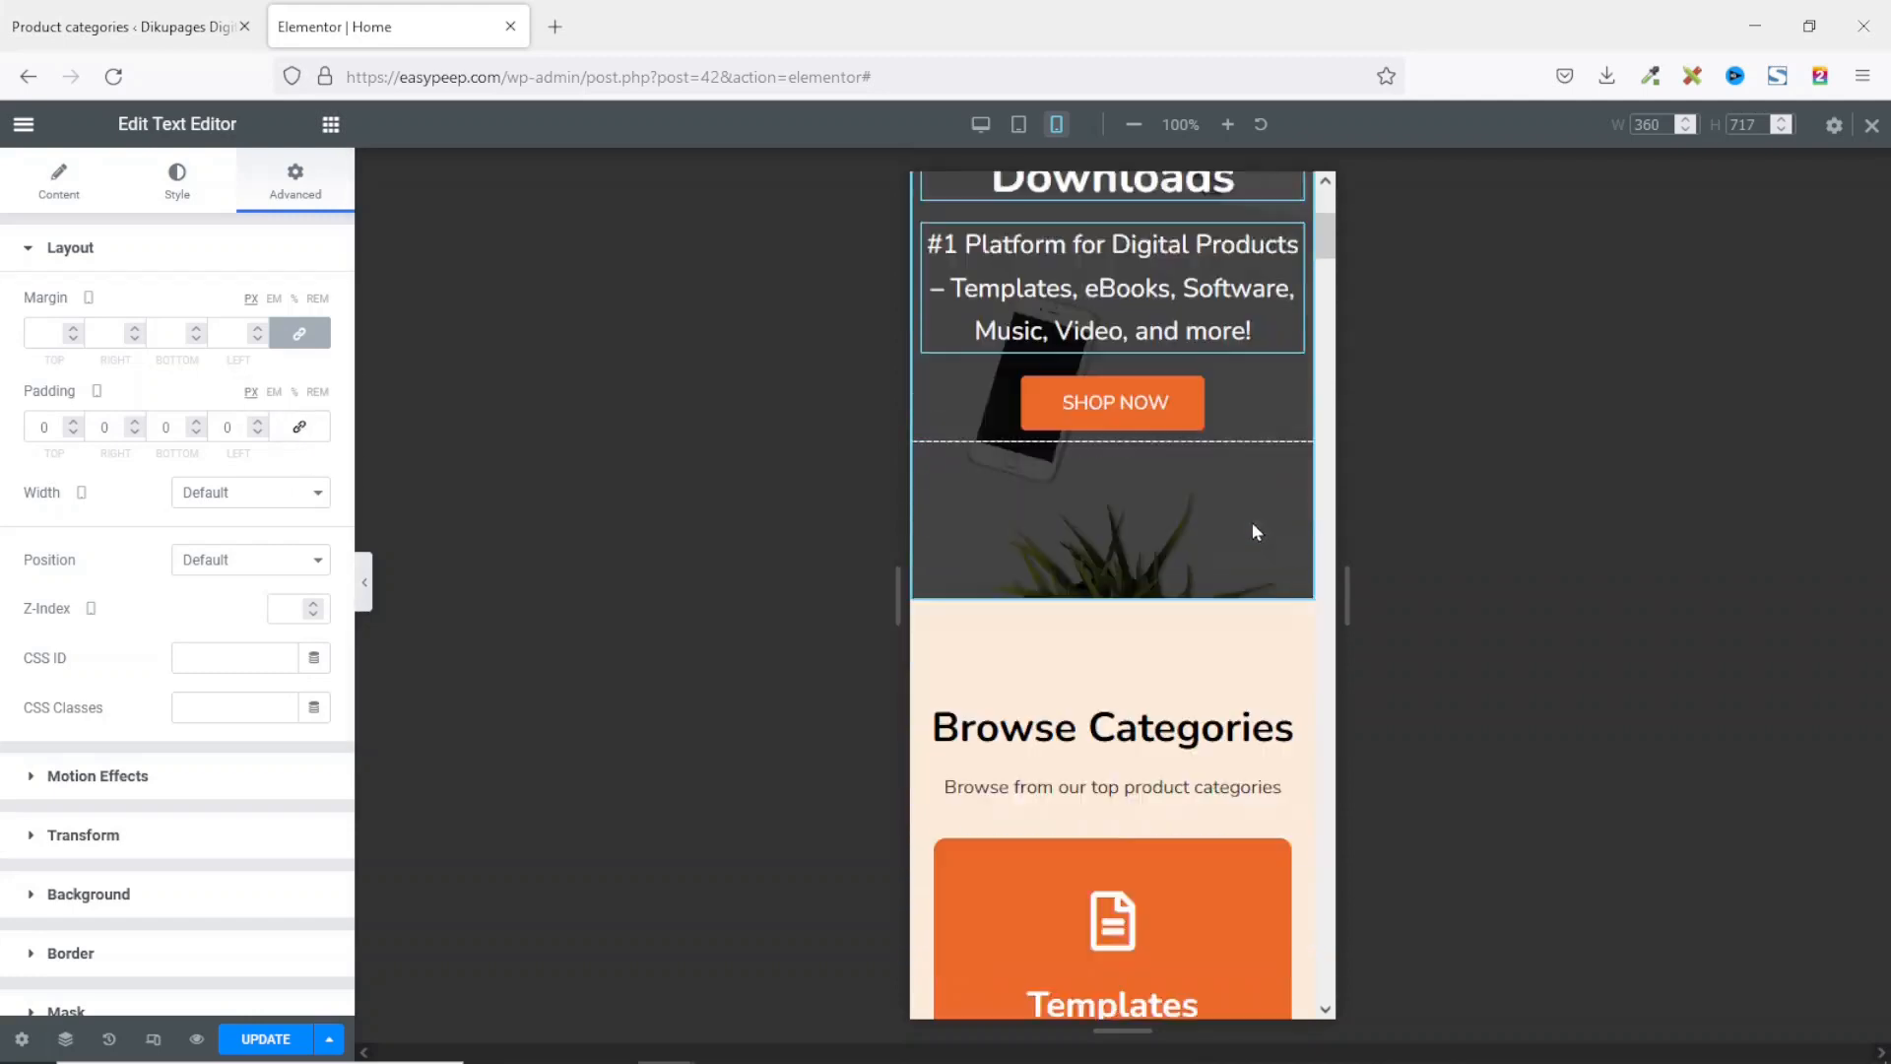
{"action": "scroll", "coordinate": [1186, 473], "scroll_direction": "down", "scroll_amount": 10}
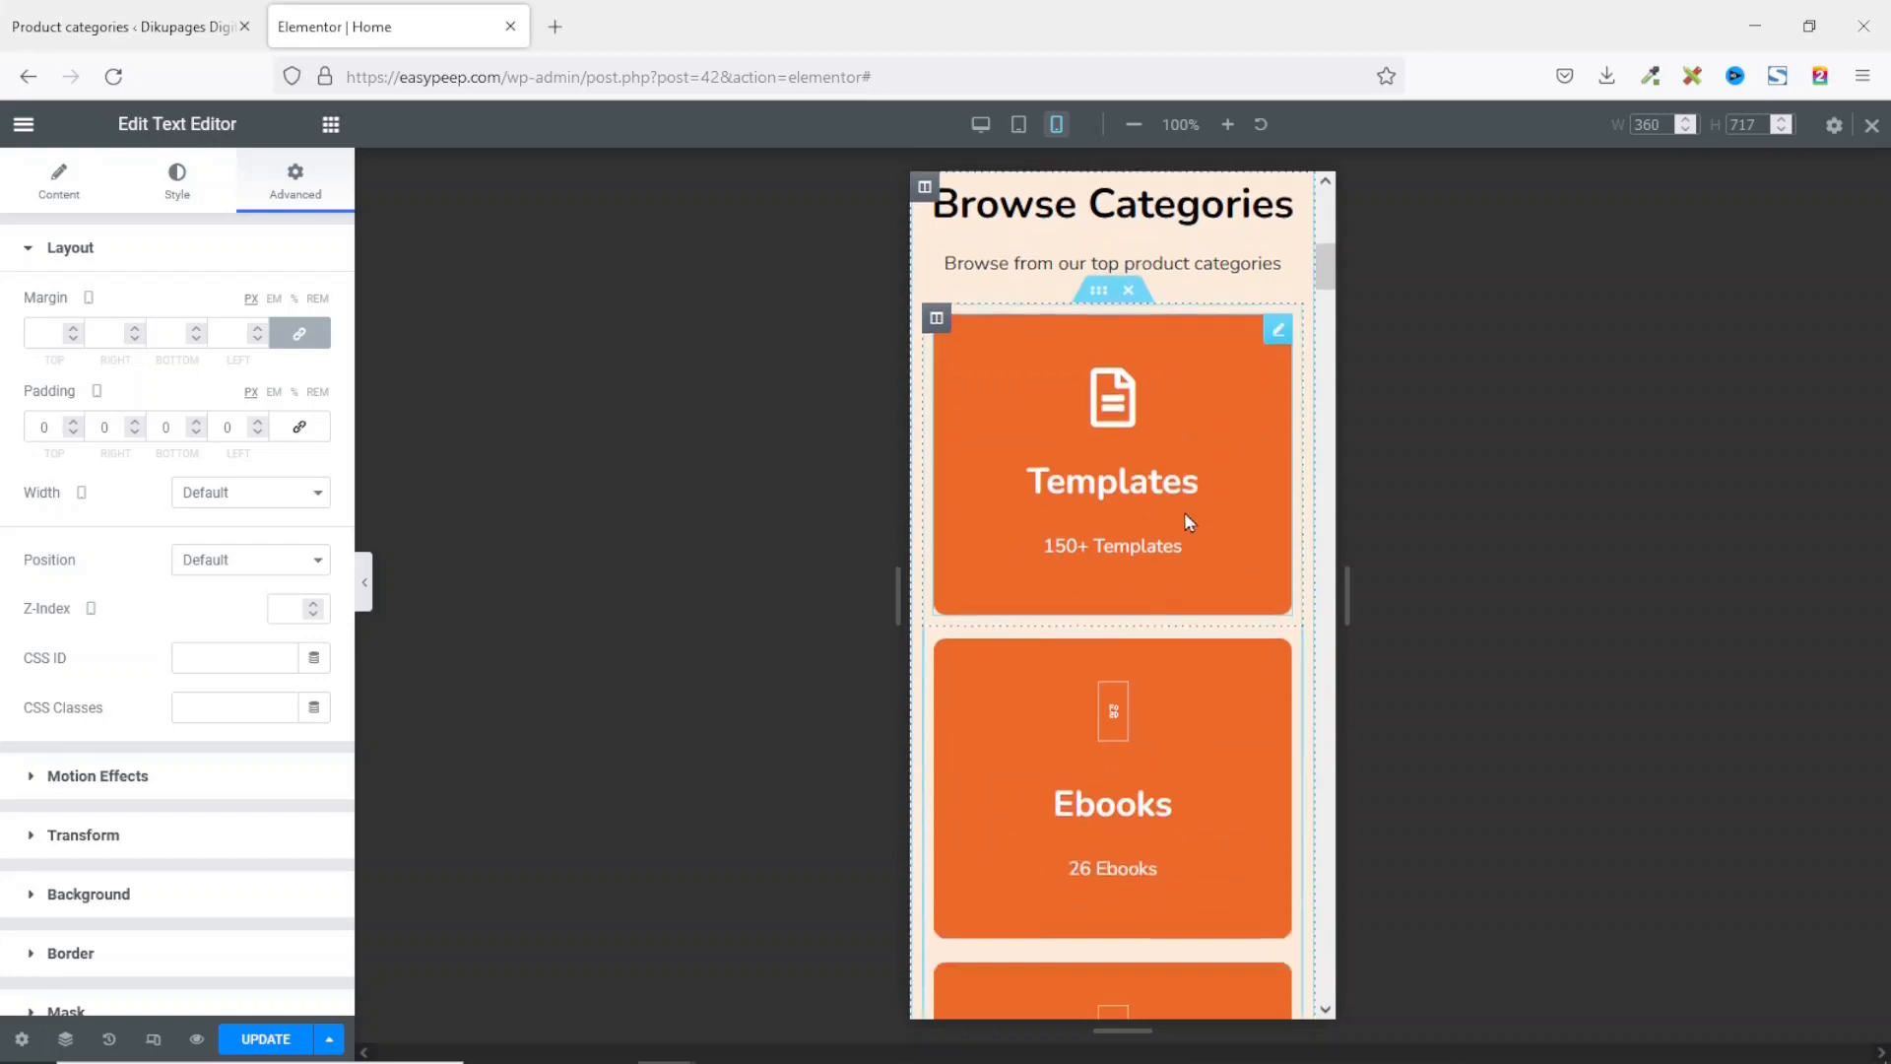
{"action": "scroll", "coordinate": [1186, 520], "scroll_direction": "down", "scroll_amount": 6}
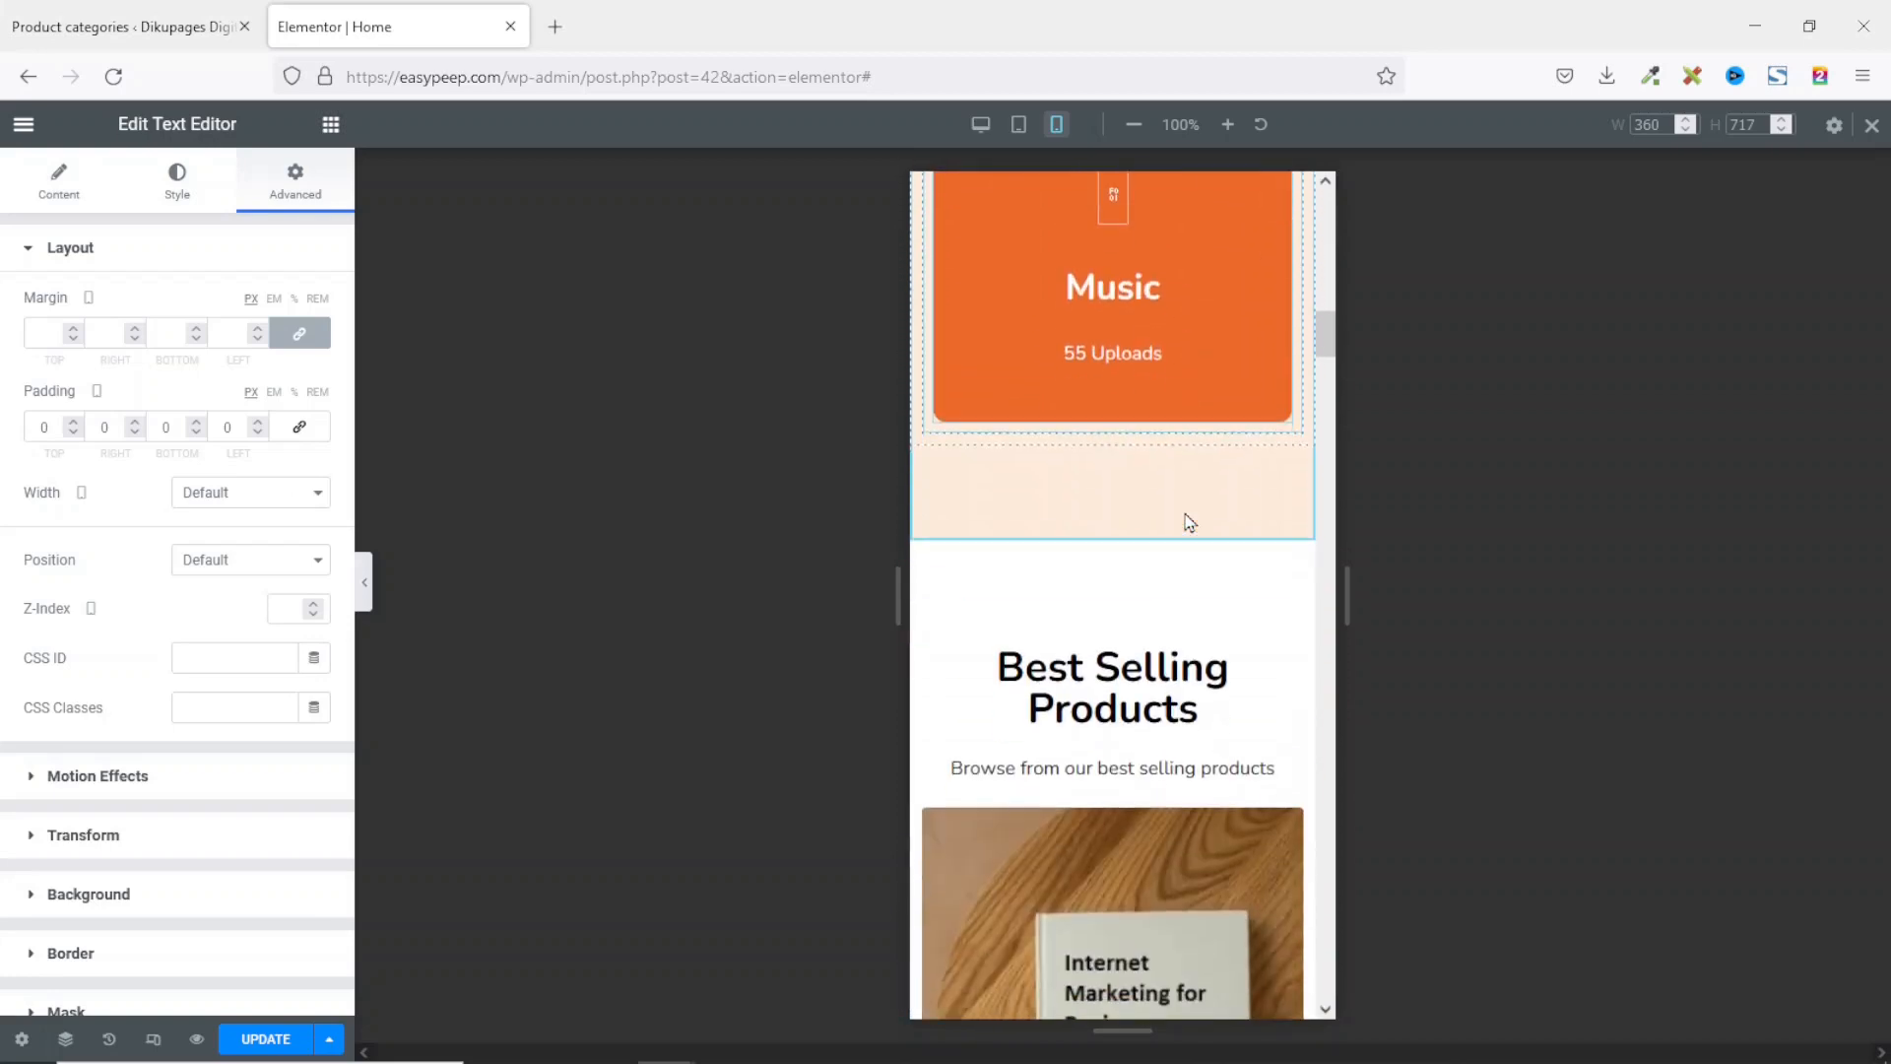
{"action": "scroll", "coordinate": [1101, 583], "scroll_direction": "up", "scroll_amount": 2}
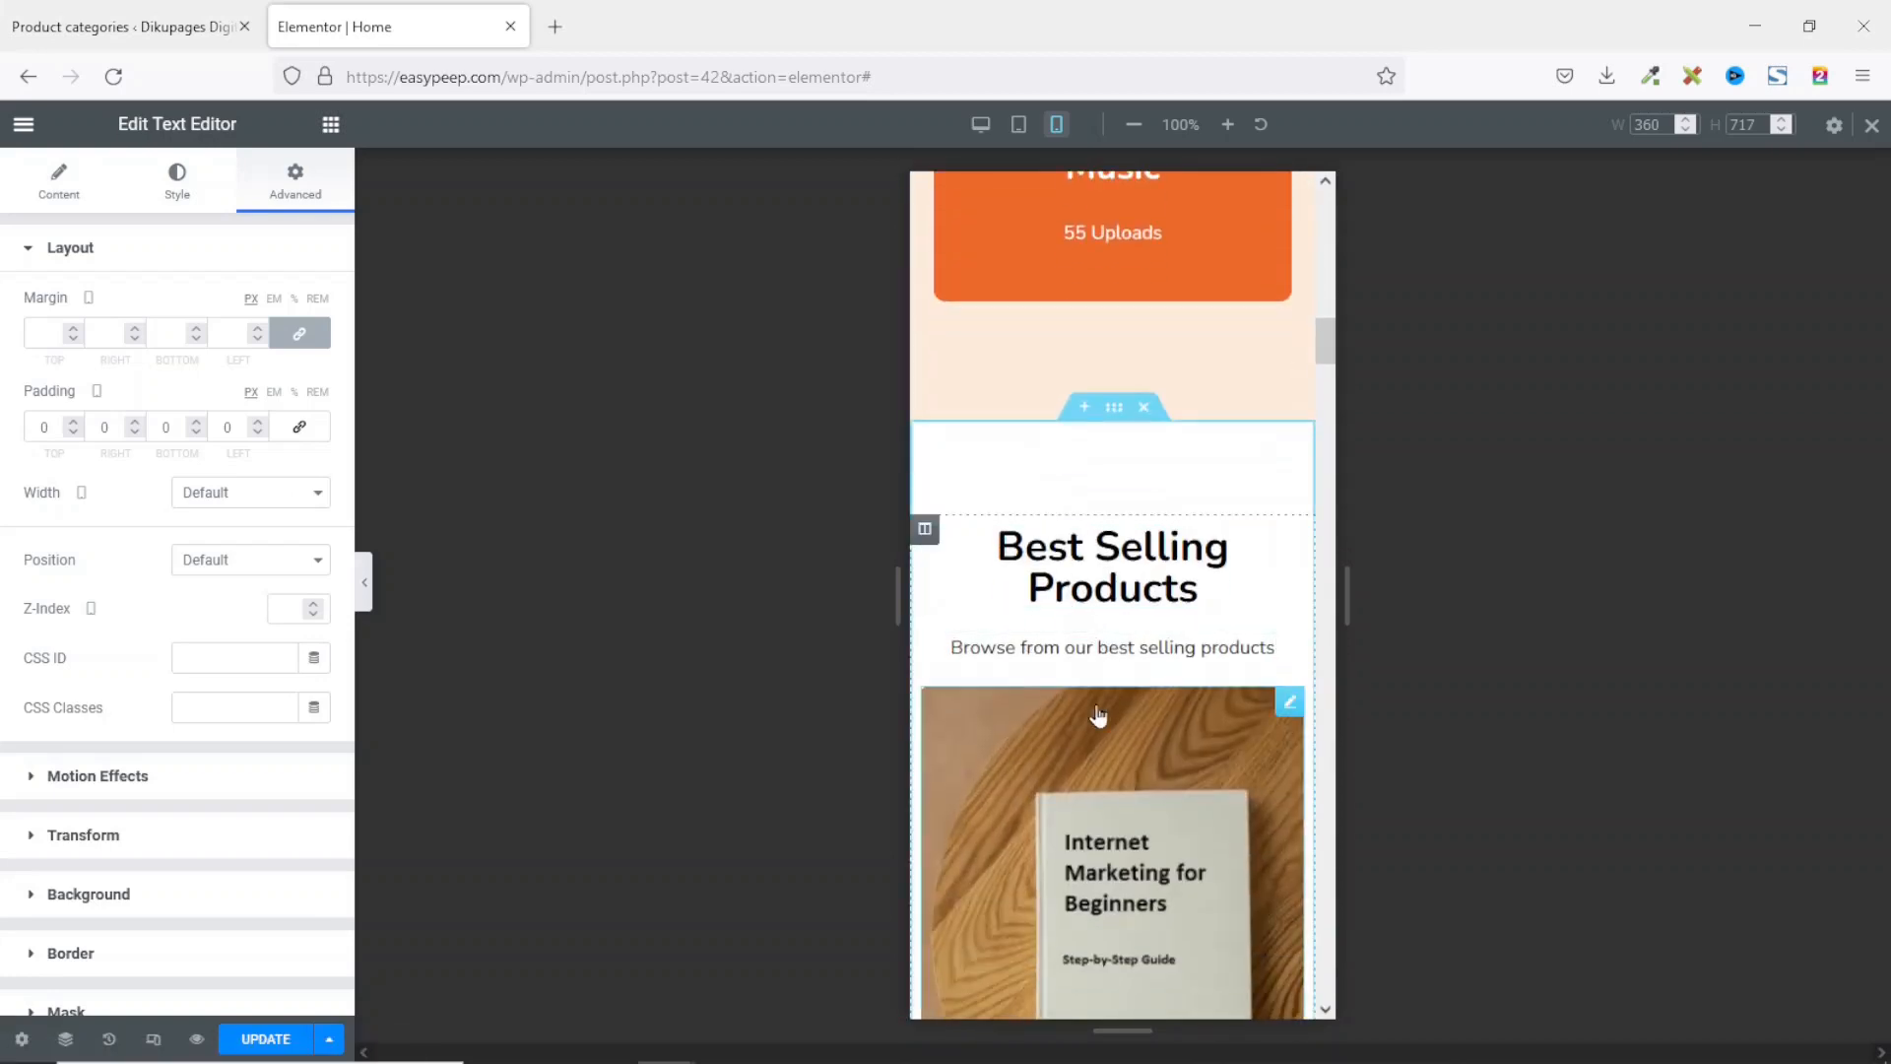
{"action": "scroll", "coordinate": [1113, 713], "scroll_direction": "down", "scroll_amount": 4}
{"action": "scroll", "coordinate": [1113, 712], "scroll_direction": "down", "scroll_amount": 18}
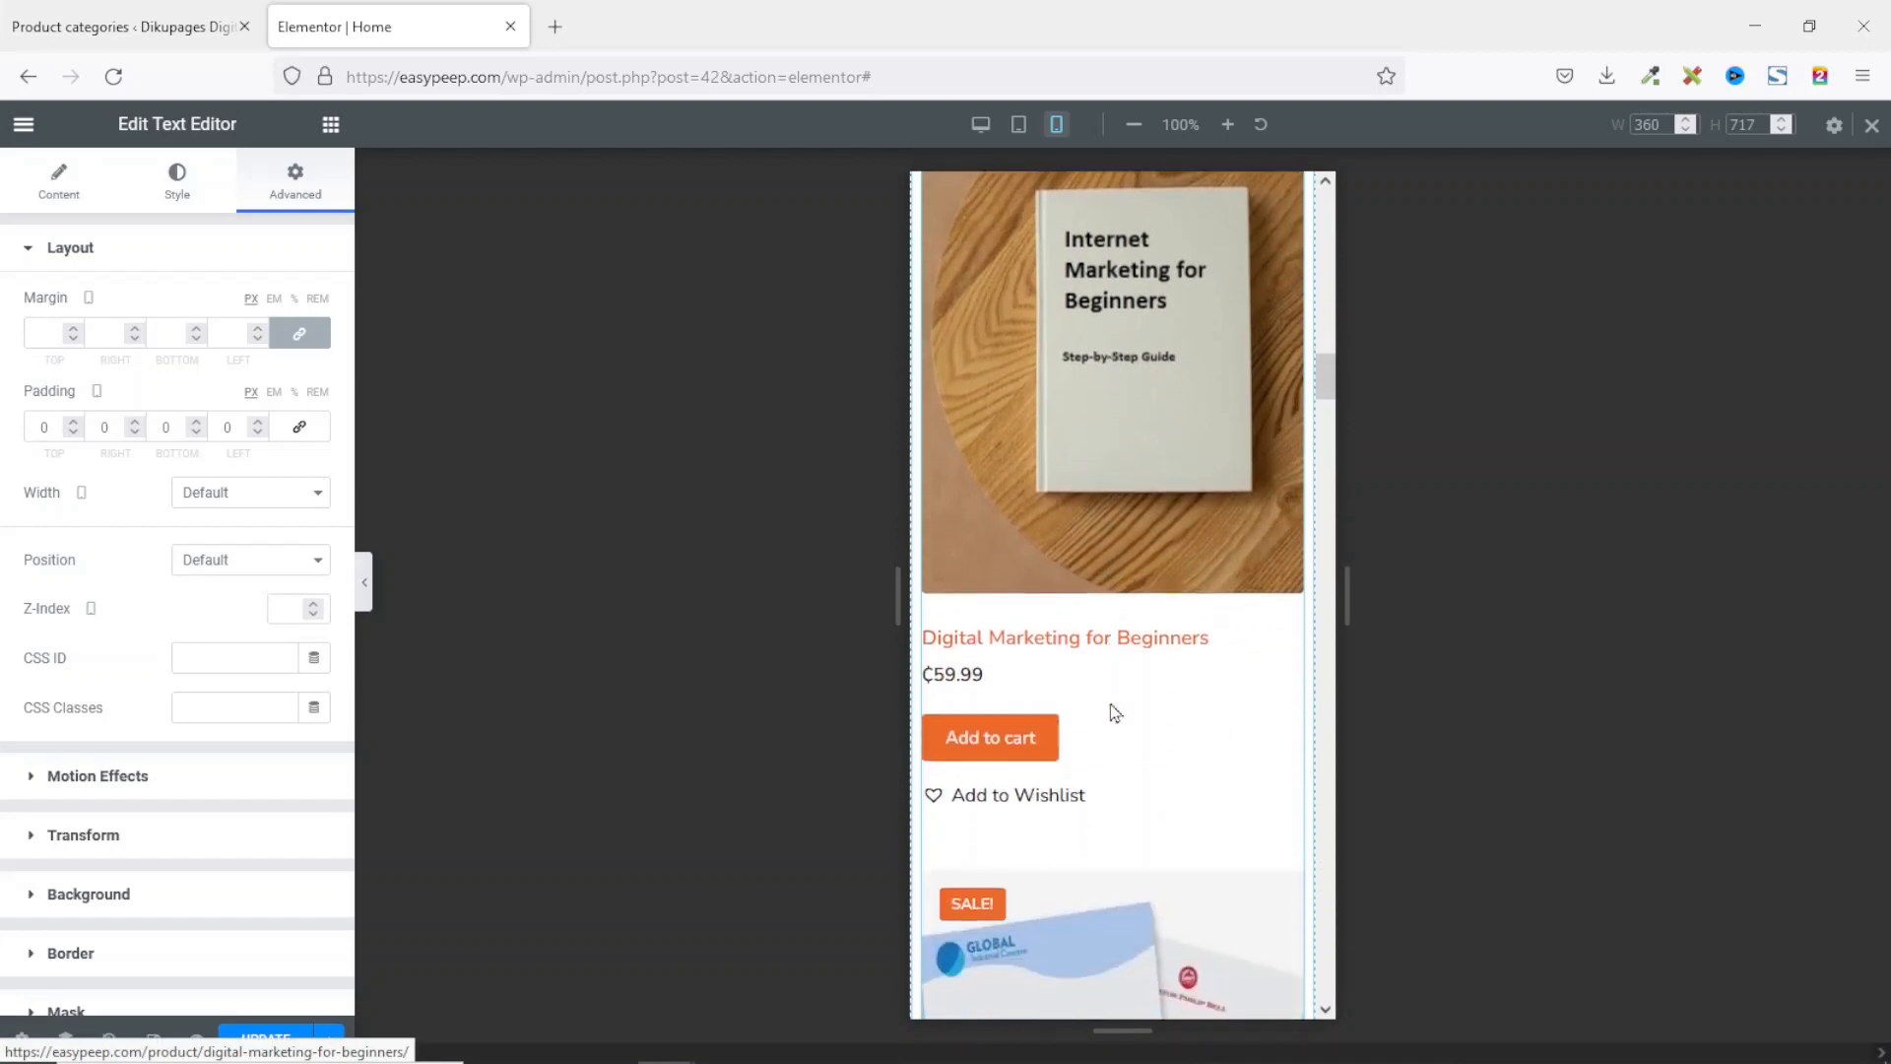
{"action": "scroll", "coordinate": [1114, 712], "scroll_direction": "down", "scroll_amount": 15}
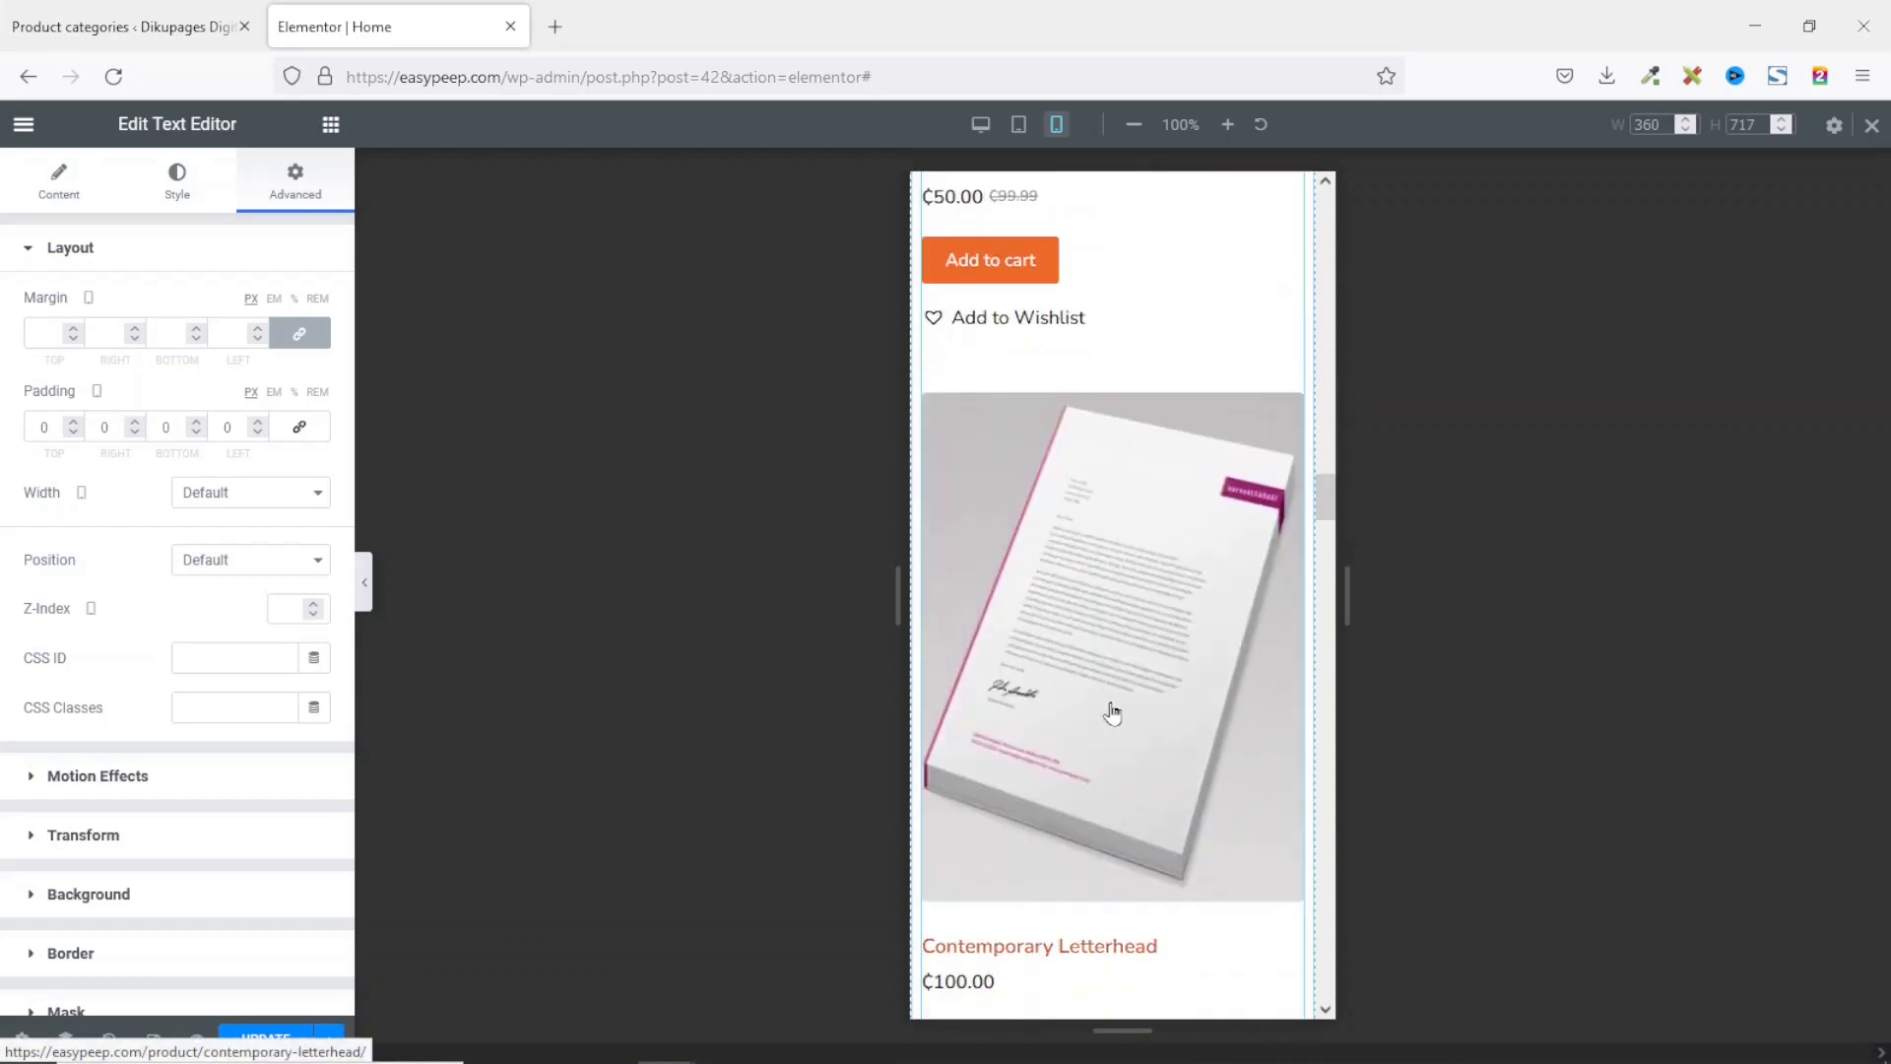
{"action": "scroll", "coordinate": [1112, 712], "scroll_direction": "down", "scroll_amount": 20}
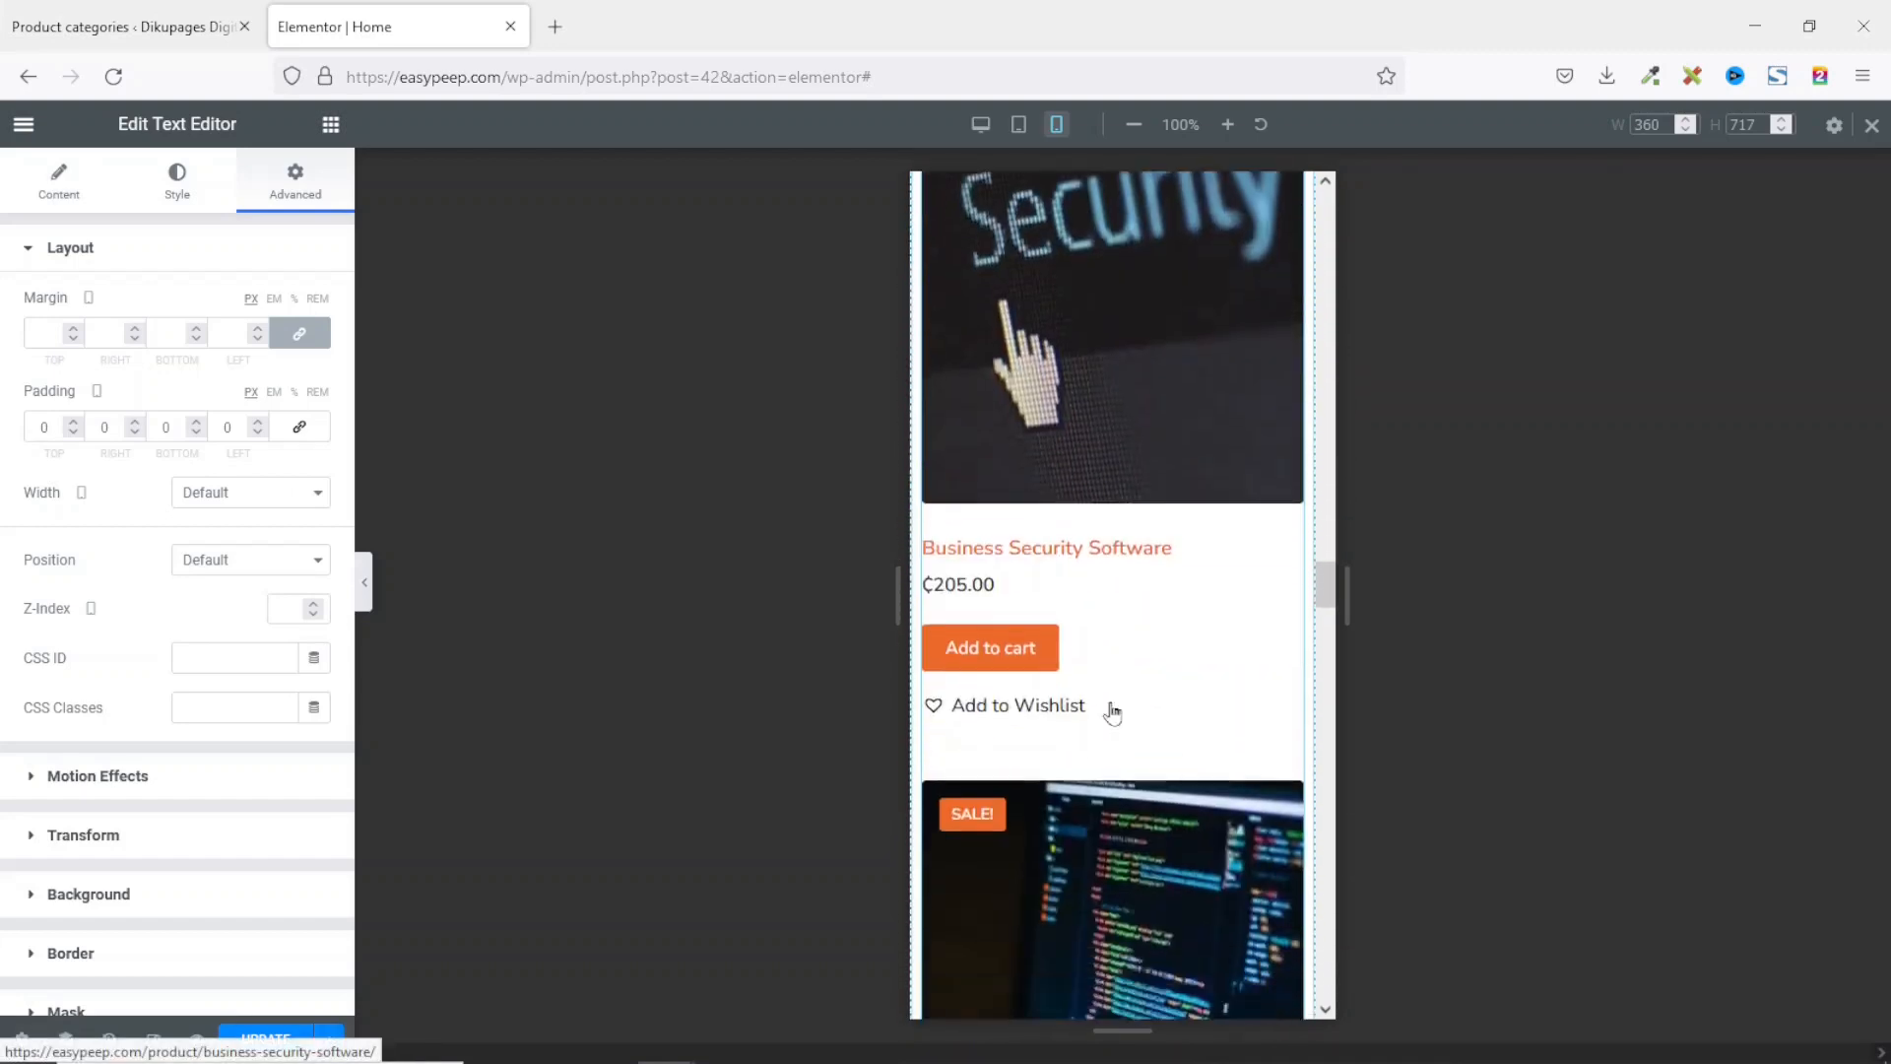
{"action": "scroll", "coordinate": [1113, 712], "scroll_direction": "down", "scroll_amount": 20}
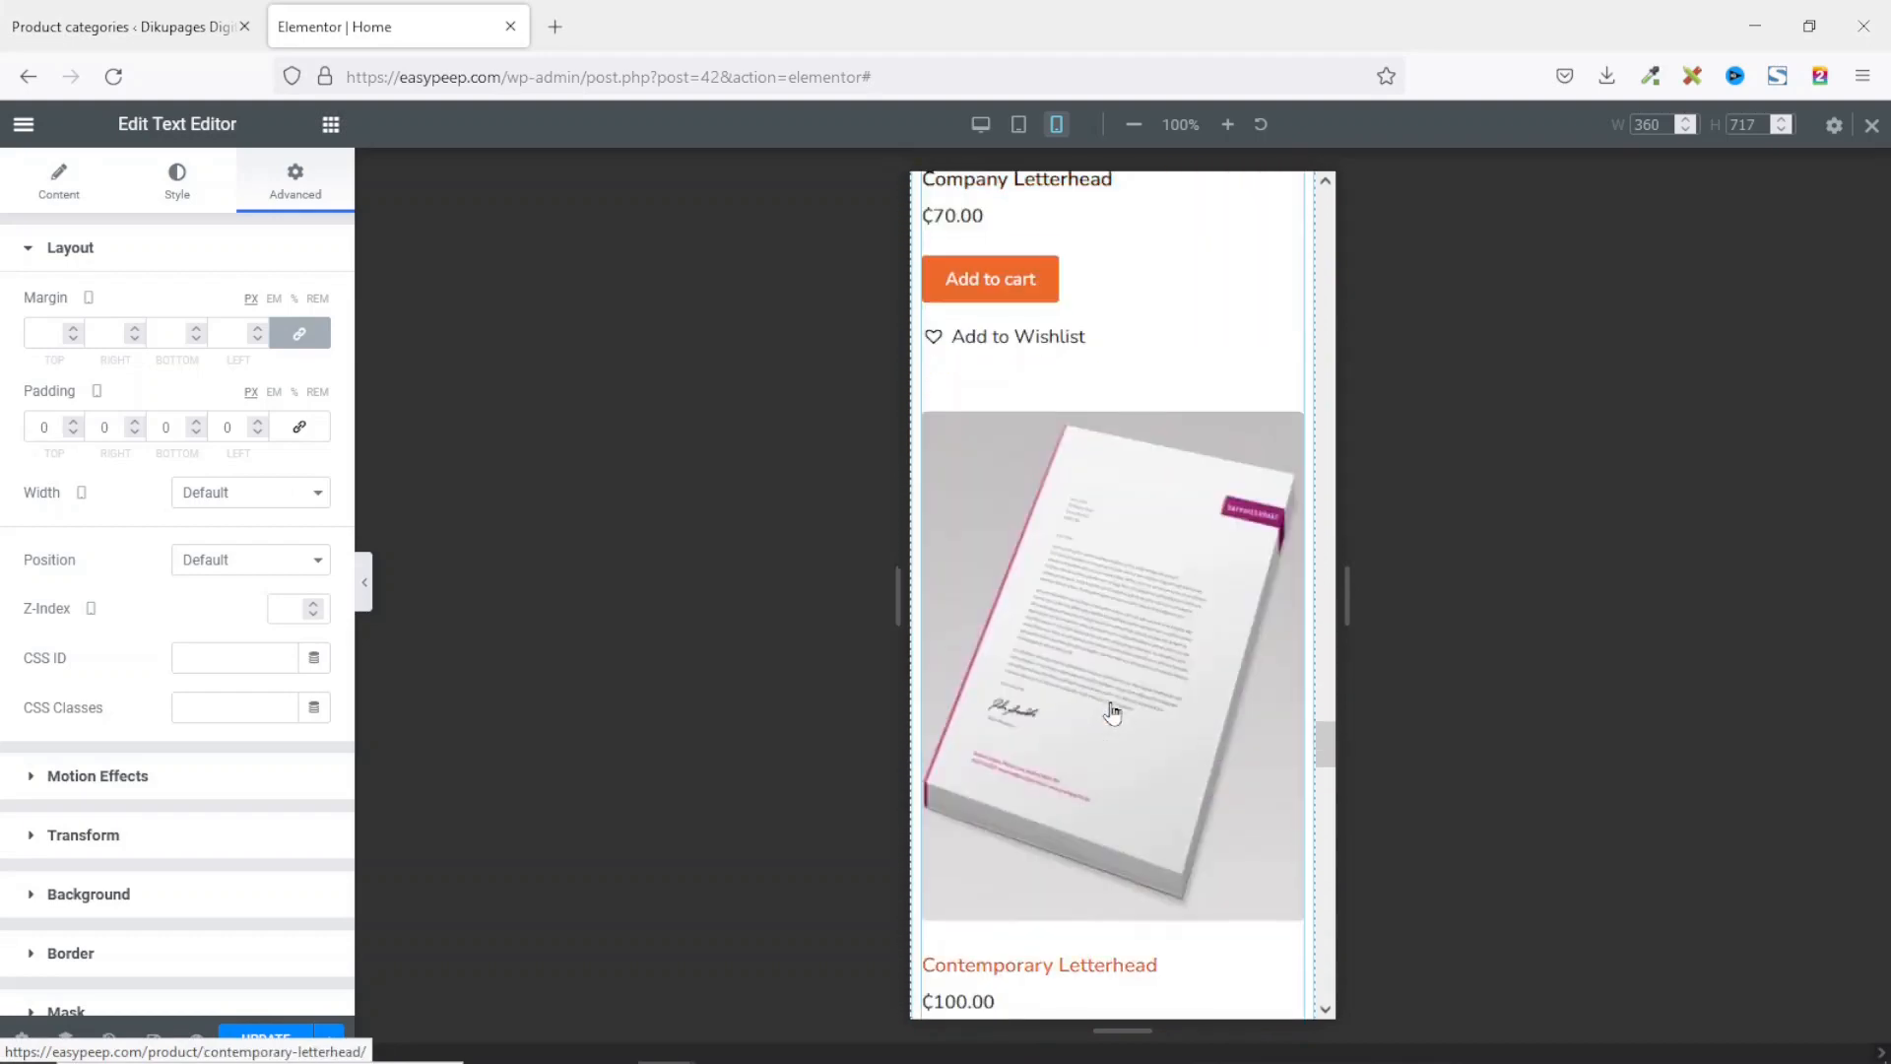
{"action": "scroll", "coordinate": [1112, 712], "scroll_direction": "down", "scroll_amount": 15}
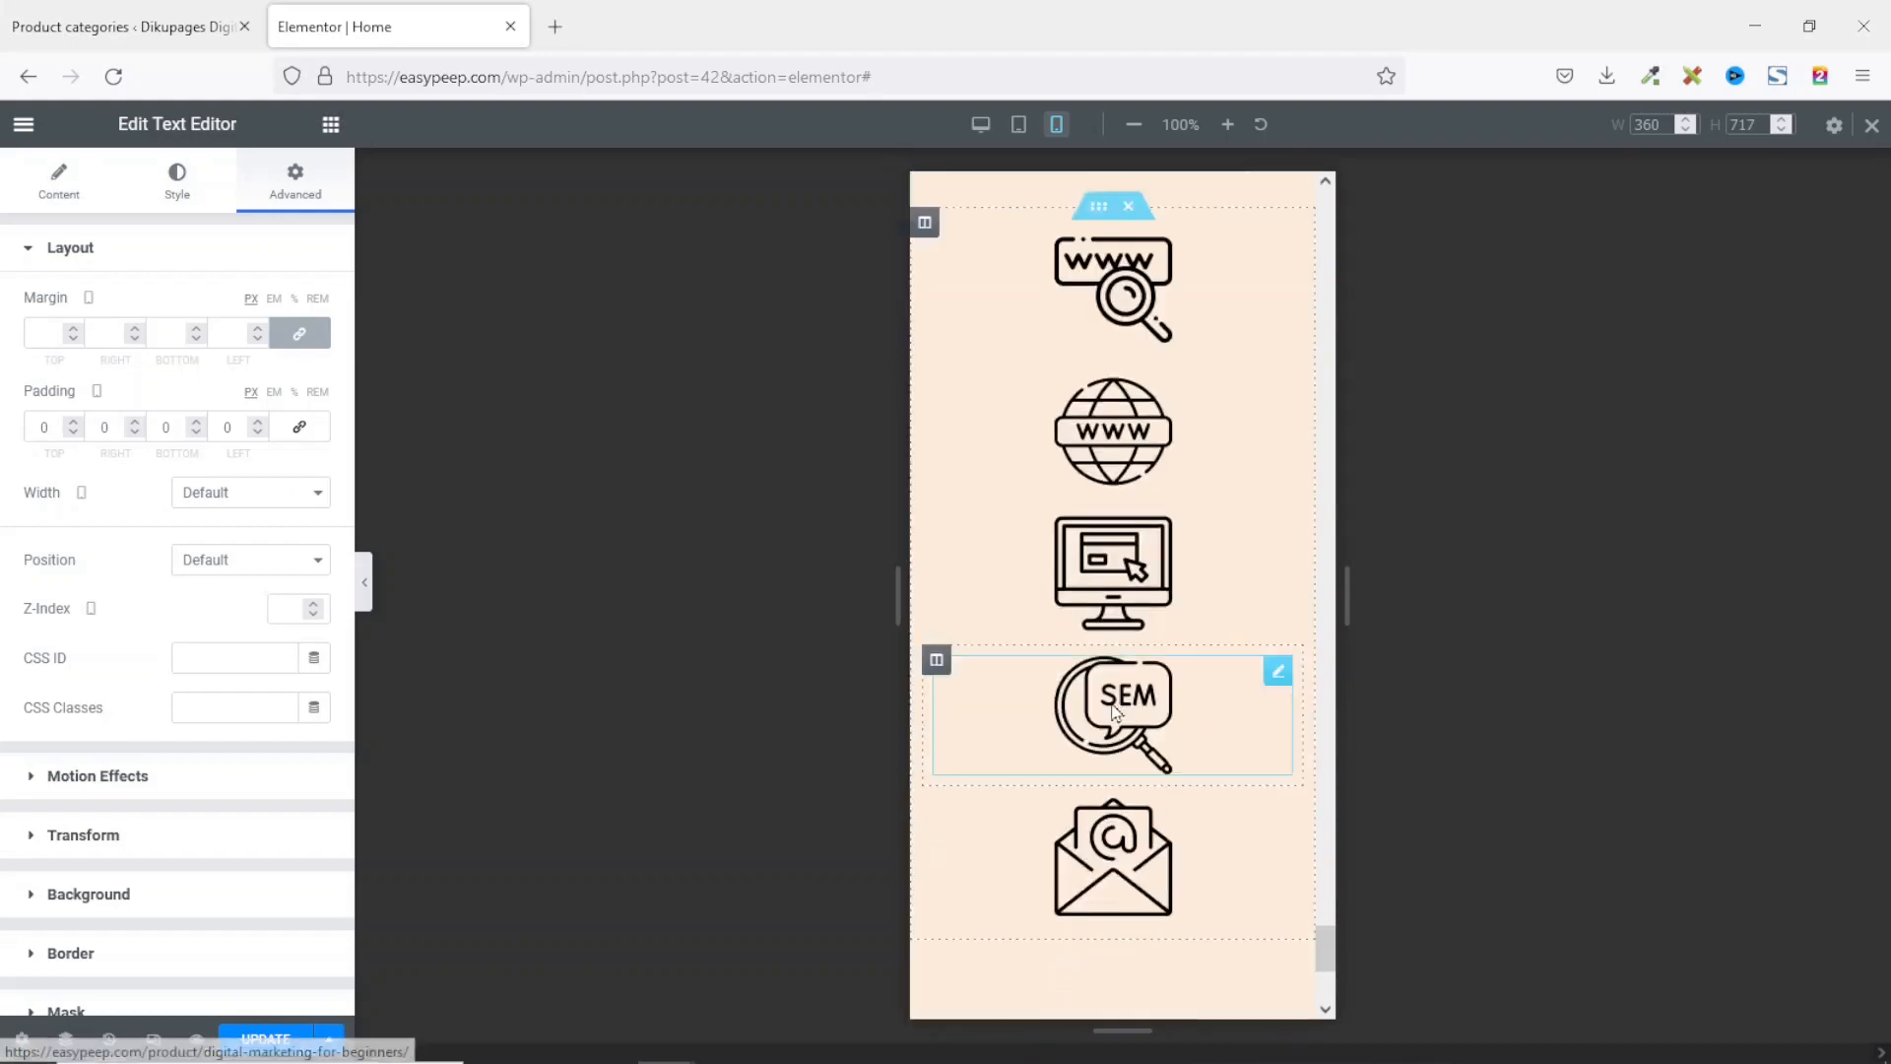
Step: Hide the five-icon section on mobile through its responsive visibility settings
{"action": "scroll", "coordinate": [1151, 525], "scroll_direction": "up", "scroll_amount": 6}
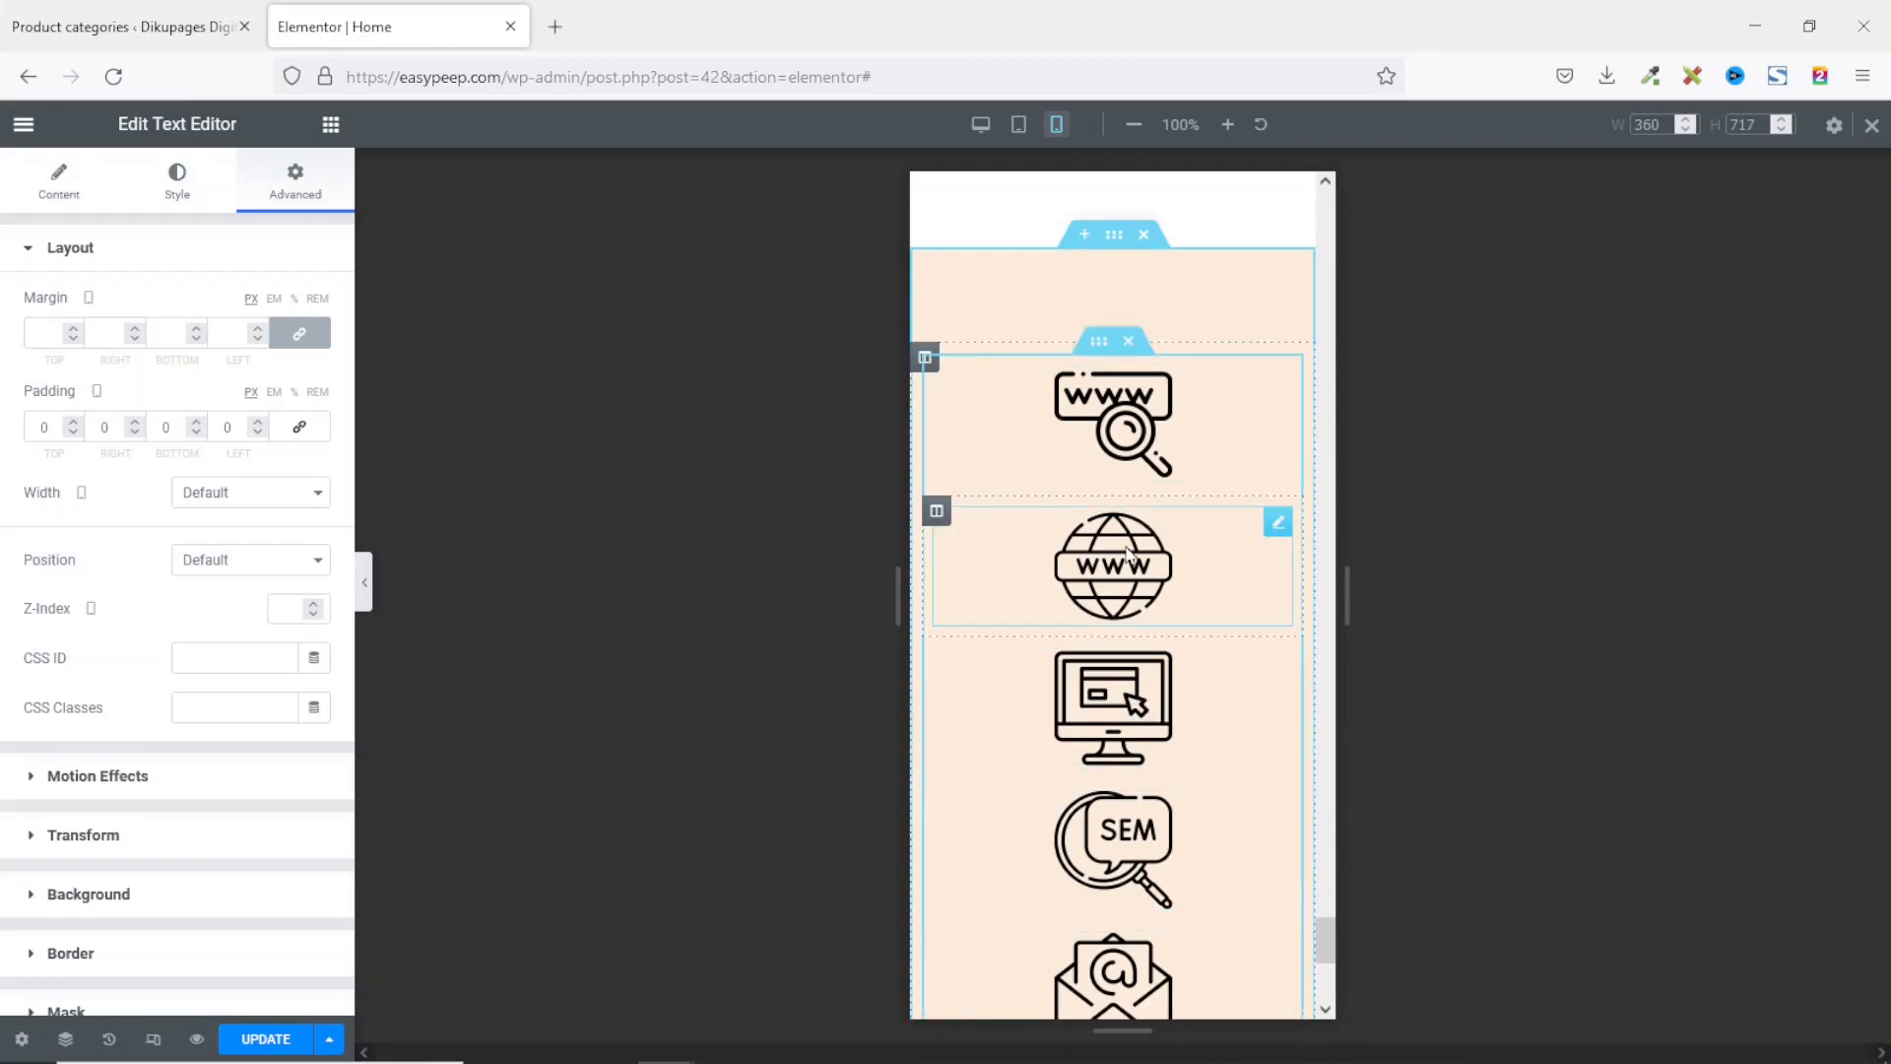
{"action": "left_click", "coordinate": [1114, 235]}
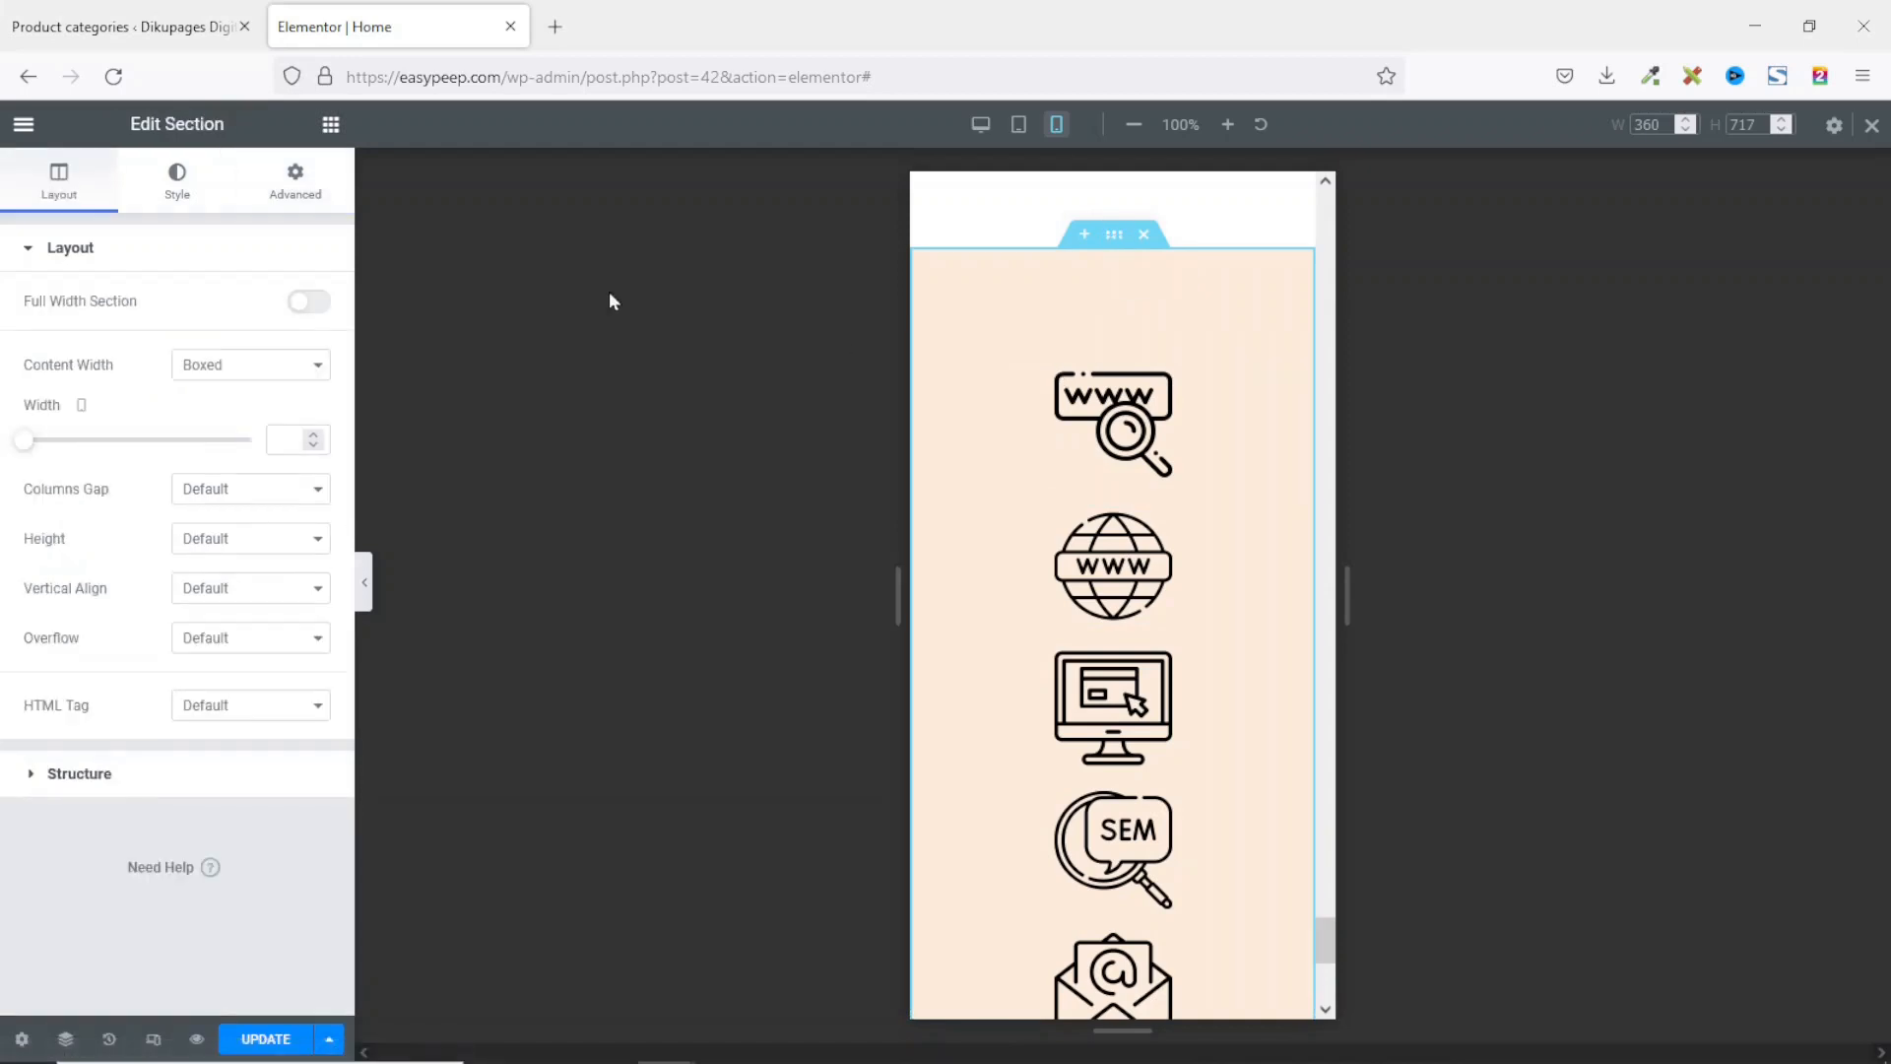
{"action": "left_click", "coordinate": [299, 187]}
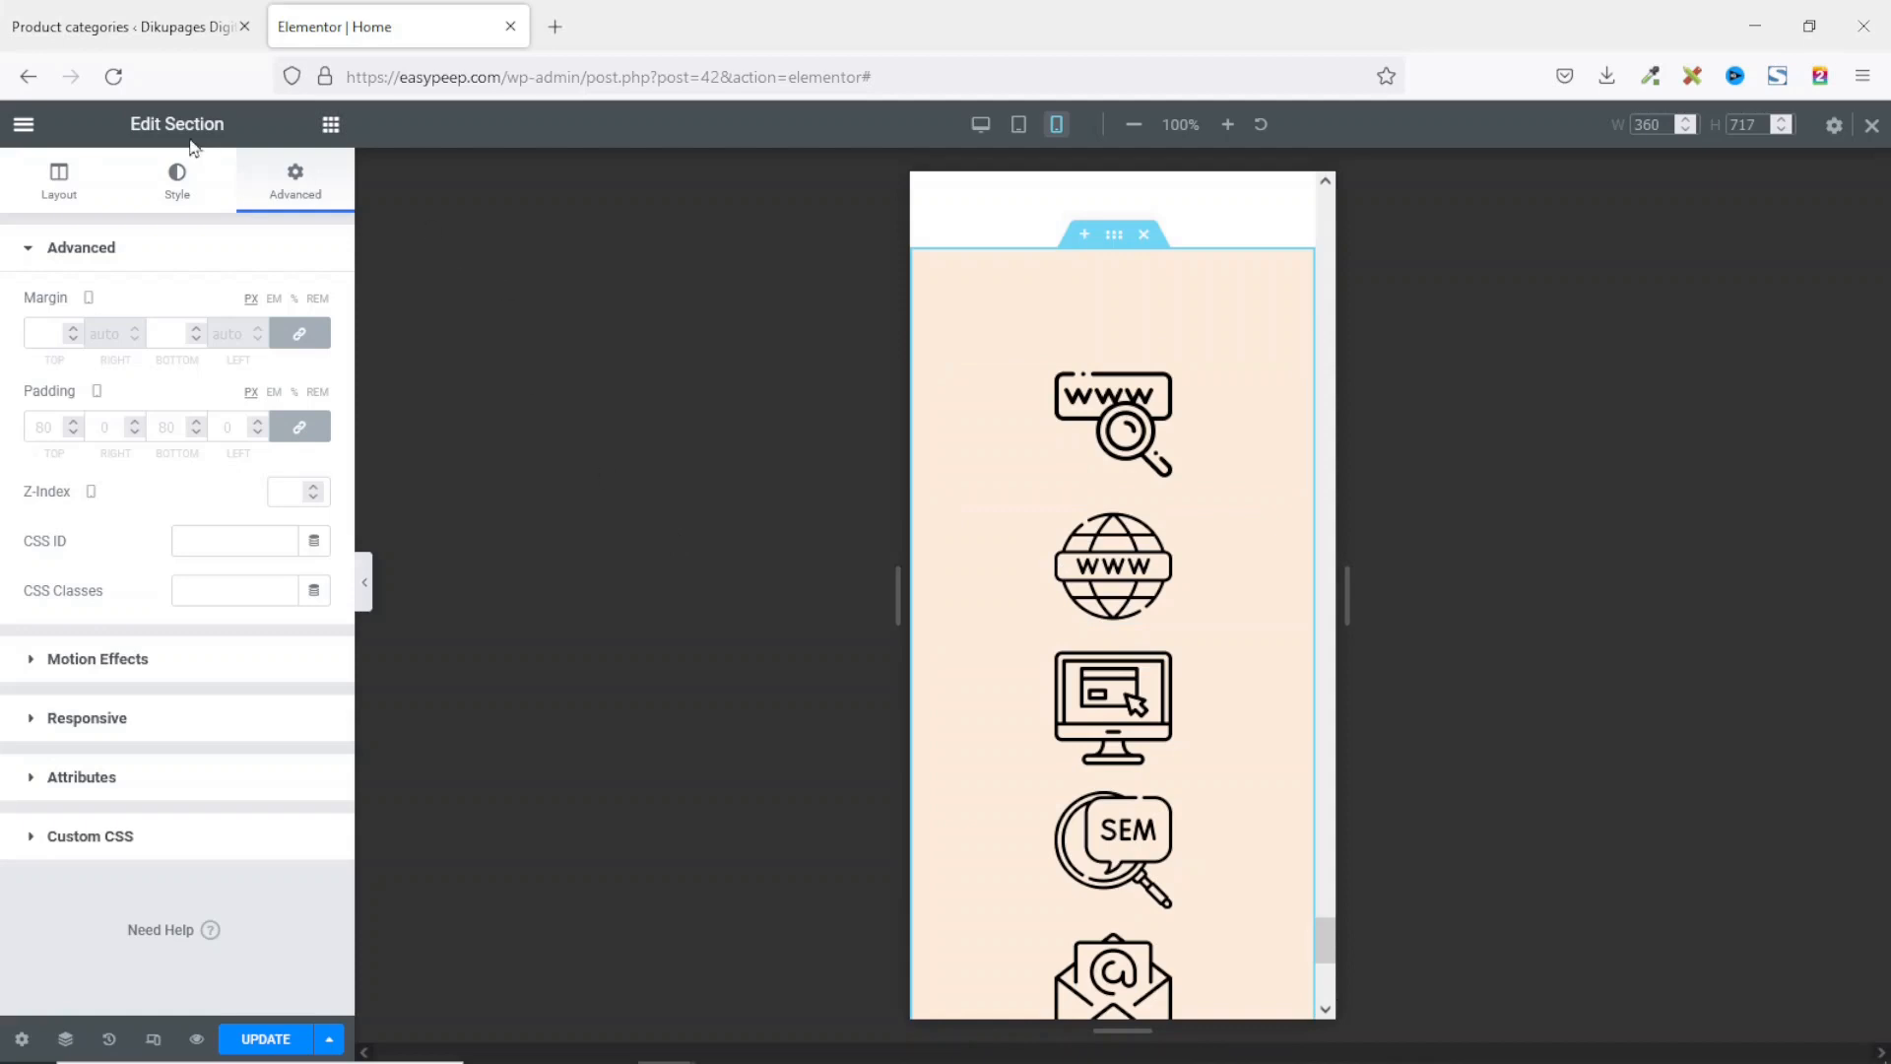
{"action": "left_click", "coordinate": [81, 720]}
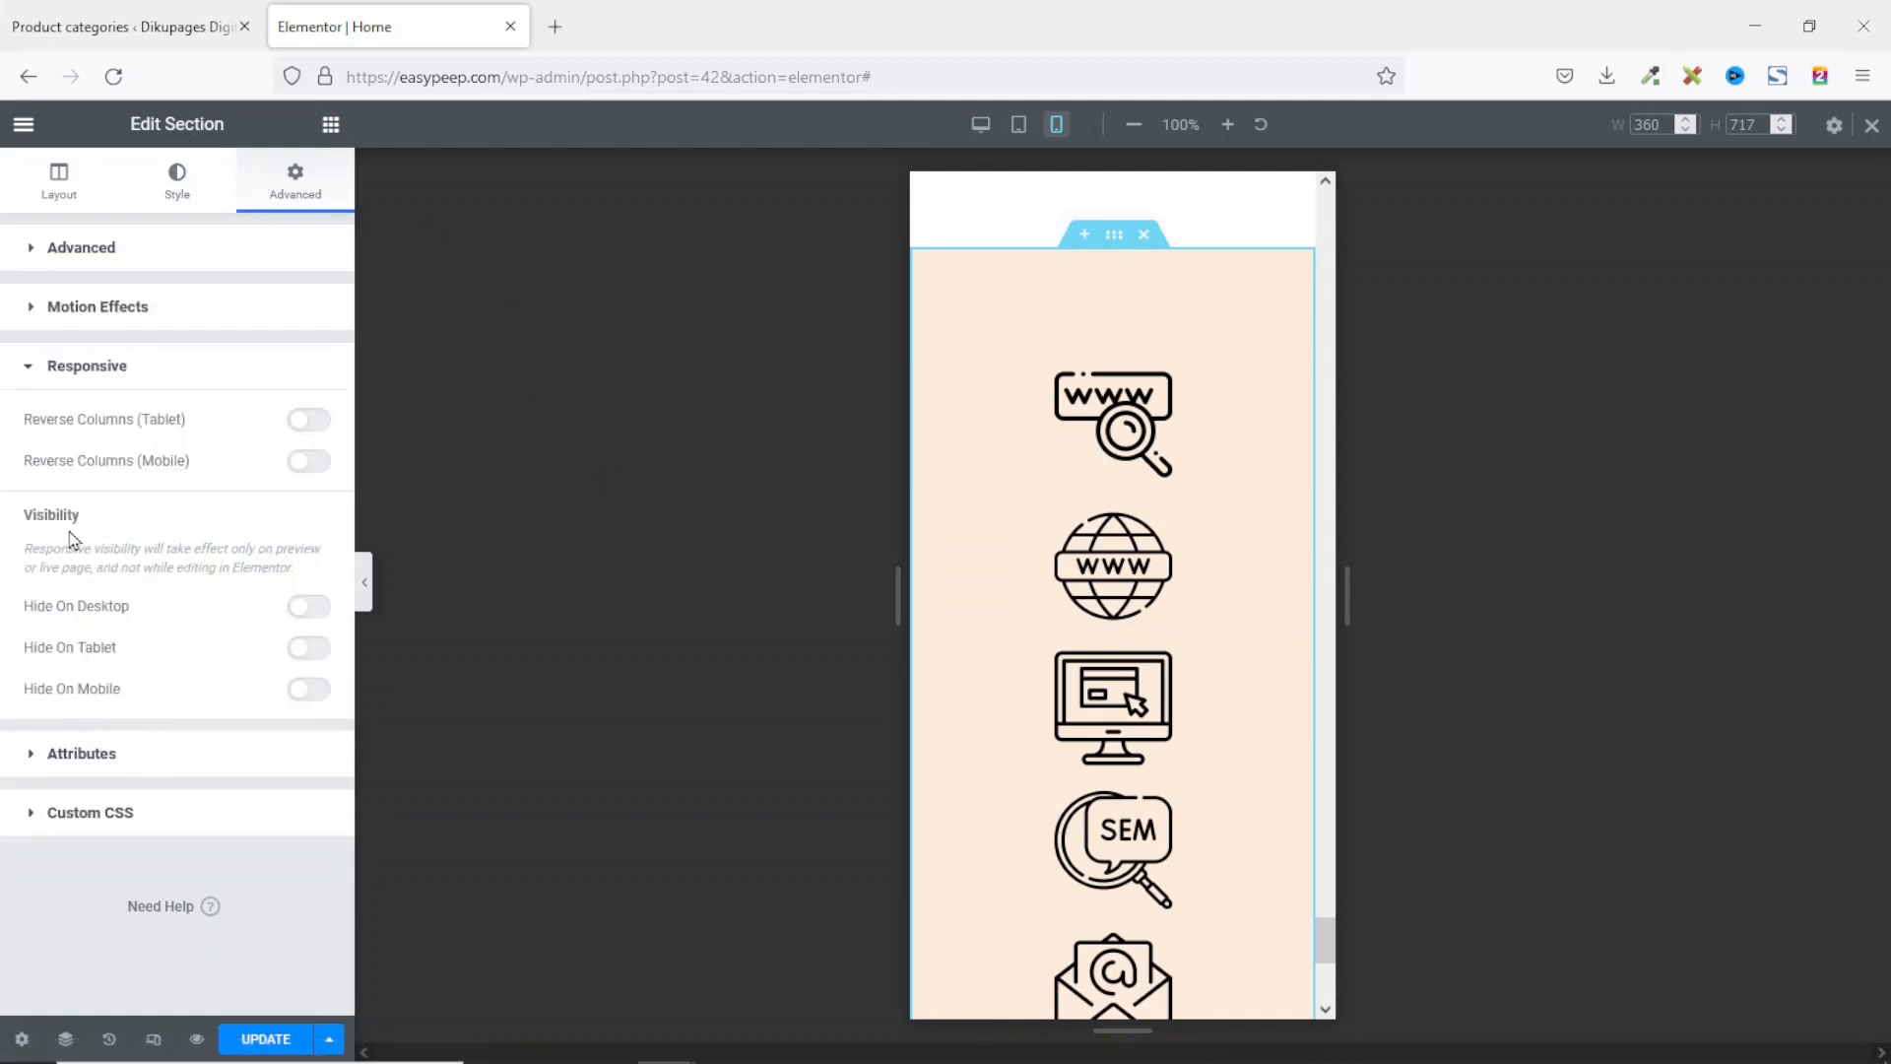
{"action": "left_click", "coordinate": [309, 689]}
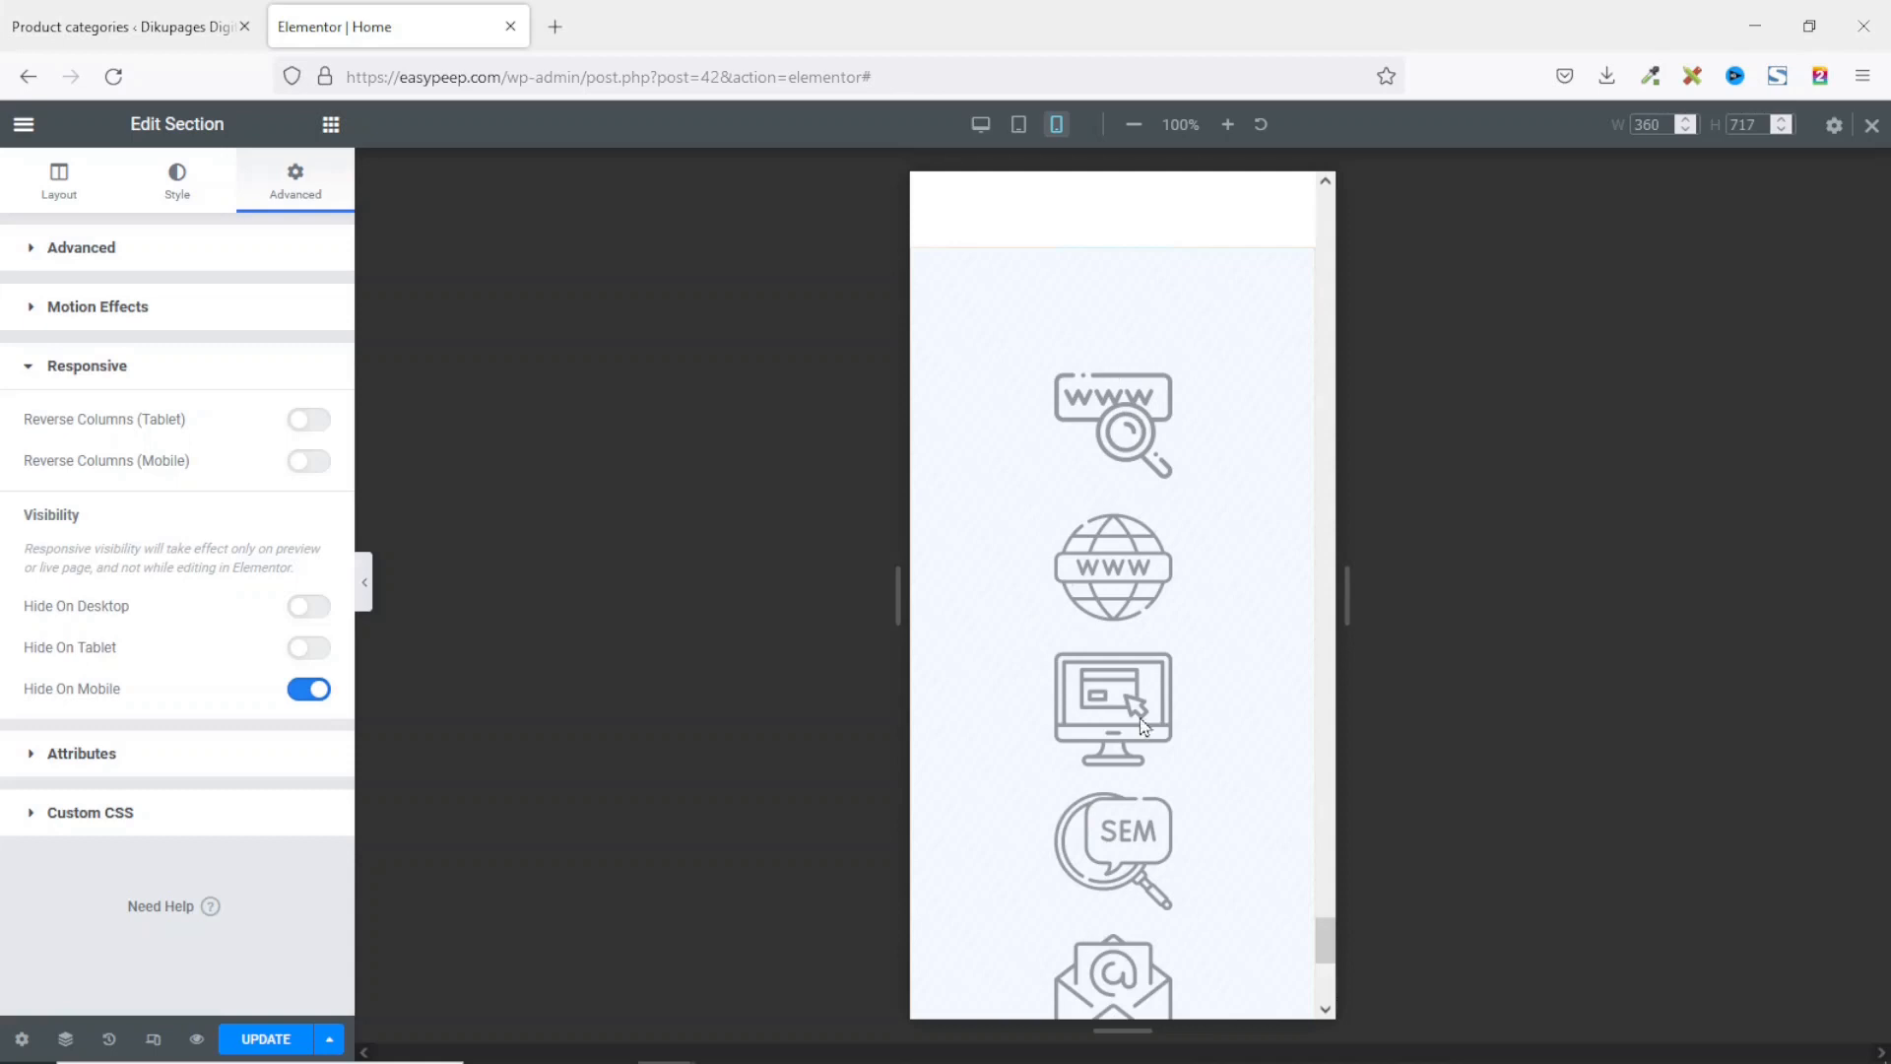
Step: Preview the end of the mobile page without the editing controls, checking the area between the last product and the footer
{"action": "left_click", "coordinate": [370, 589]}
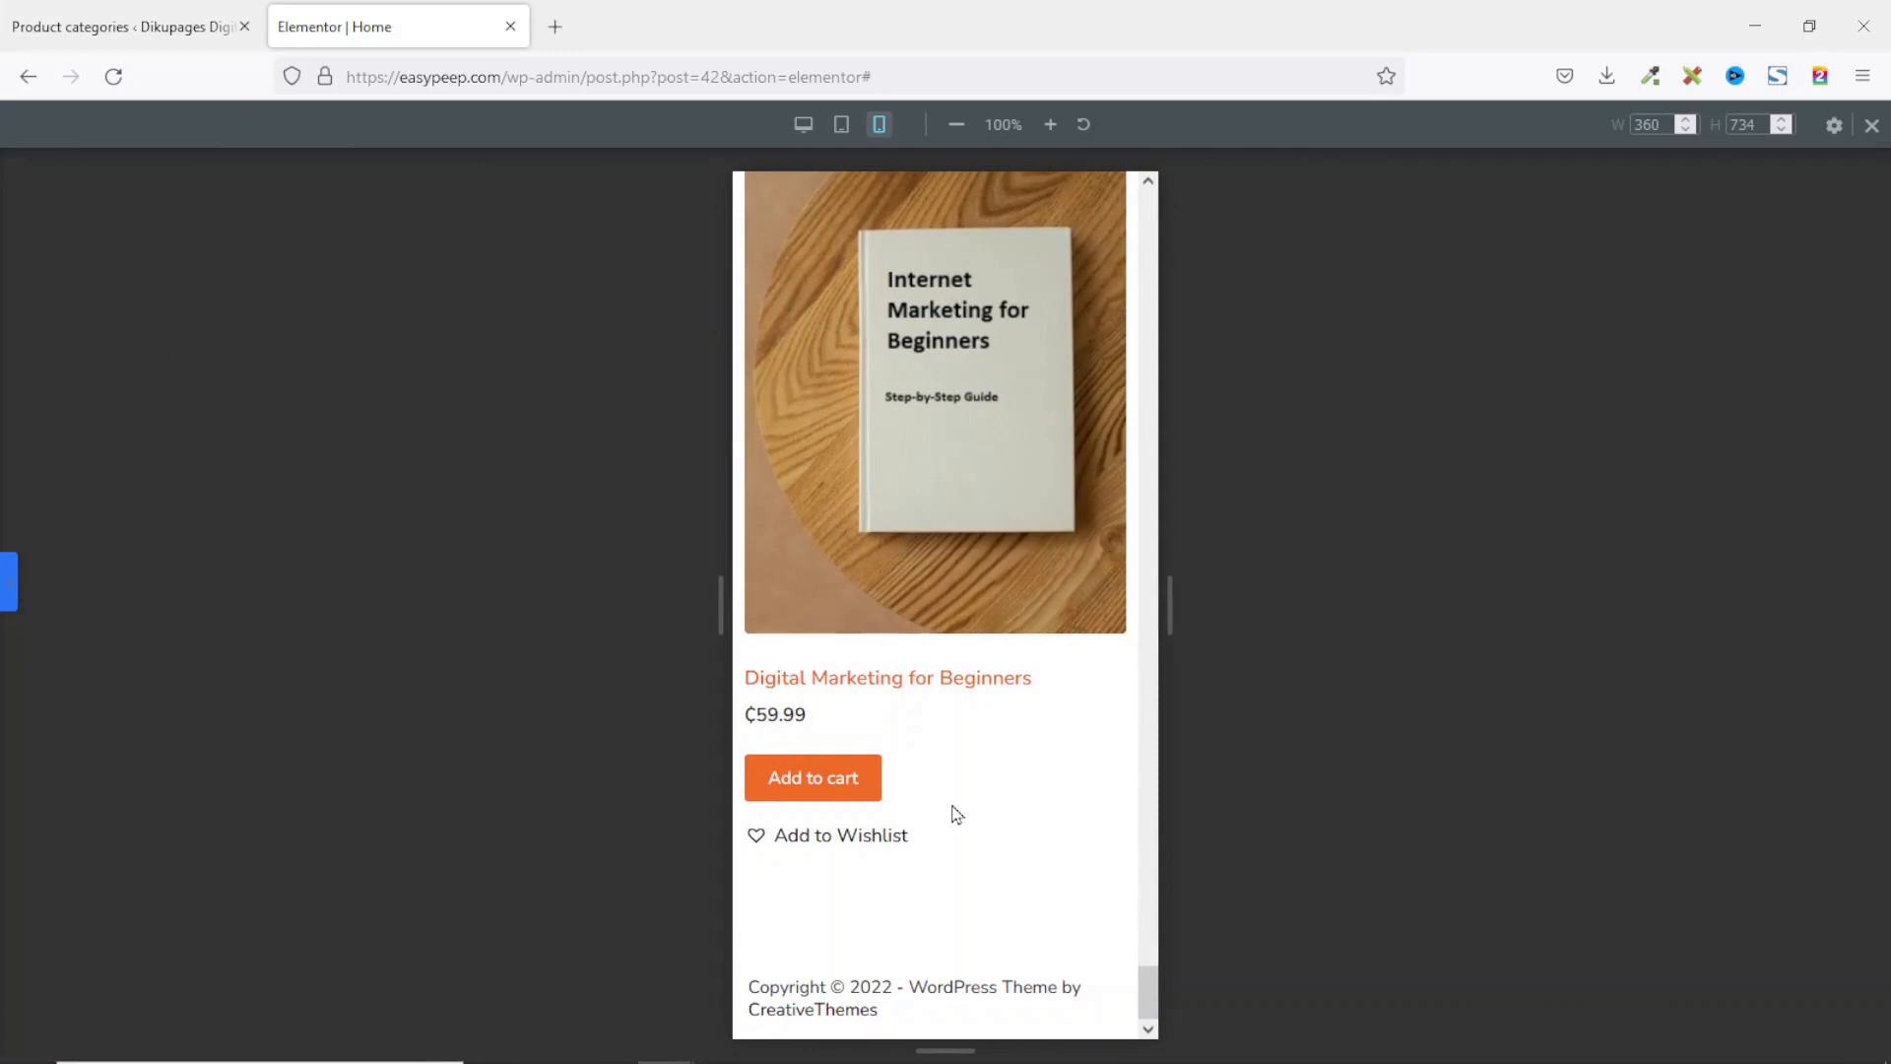
{"action": "scroll", "coordinate": [954, 811], "scroll_direction": "up", "scroll_amount": 5}
{"action": "scroll", "coordinate": [953, 811], "scroll_direction": "down", "scroll_amount": 5}
{"action": "scroll", "coordinate": [950, 814], "scroll_direction": "up", "scroll_amount": 6}
{"action": "scroll", "coordinate": [951, 825], "scroll_direction": "down", "scroll_amount": 5}
{"action": "scroll", "coordinate": [951, 826], "scroll_direction": "down", "scroll_amount": 2}
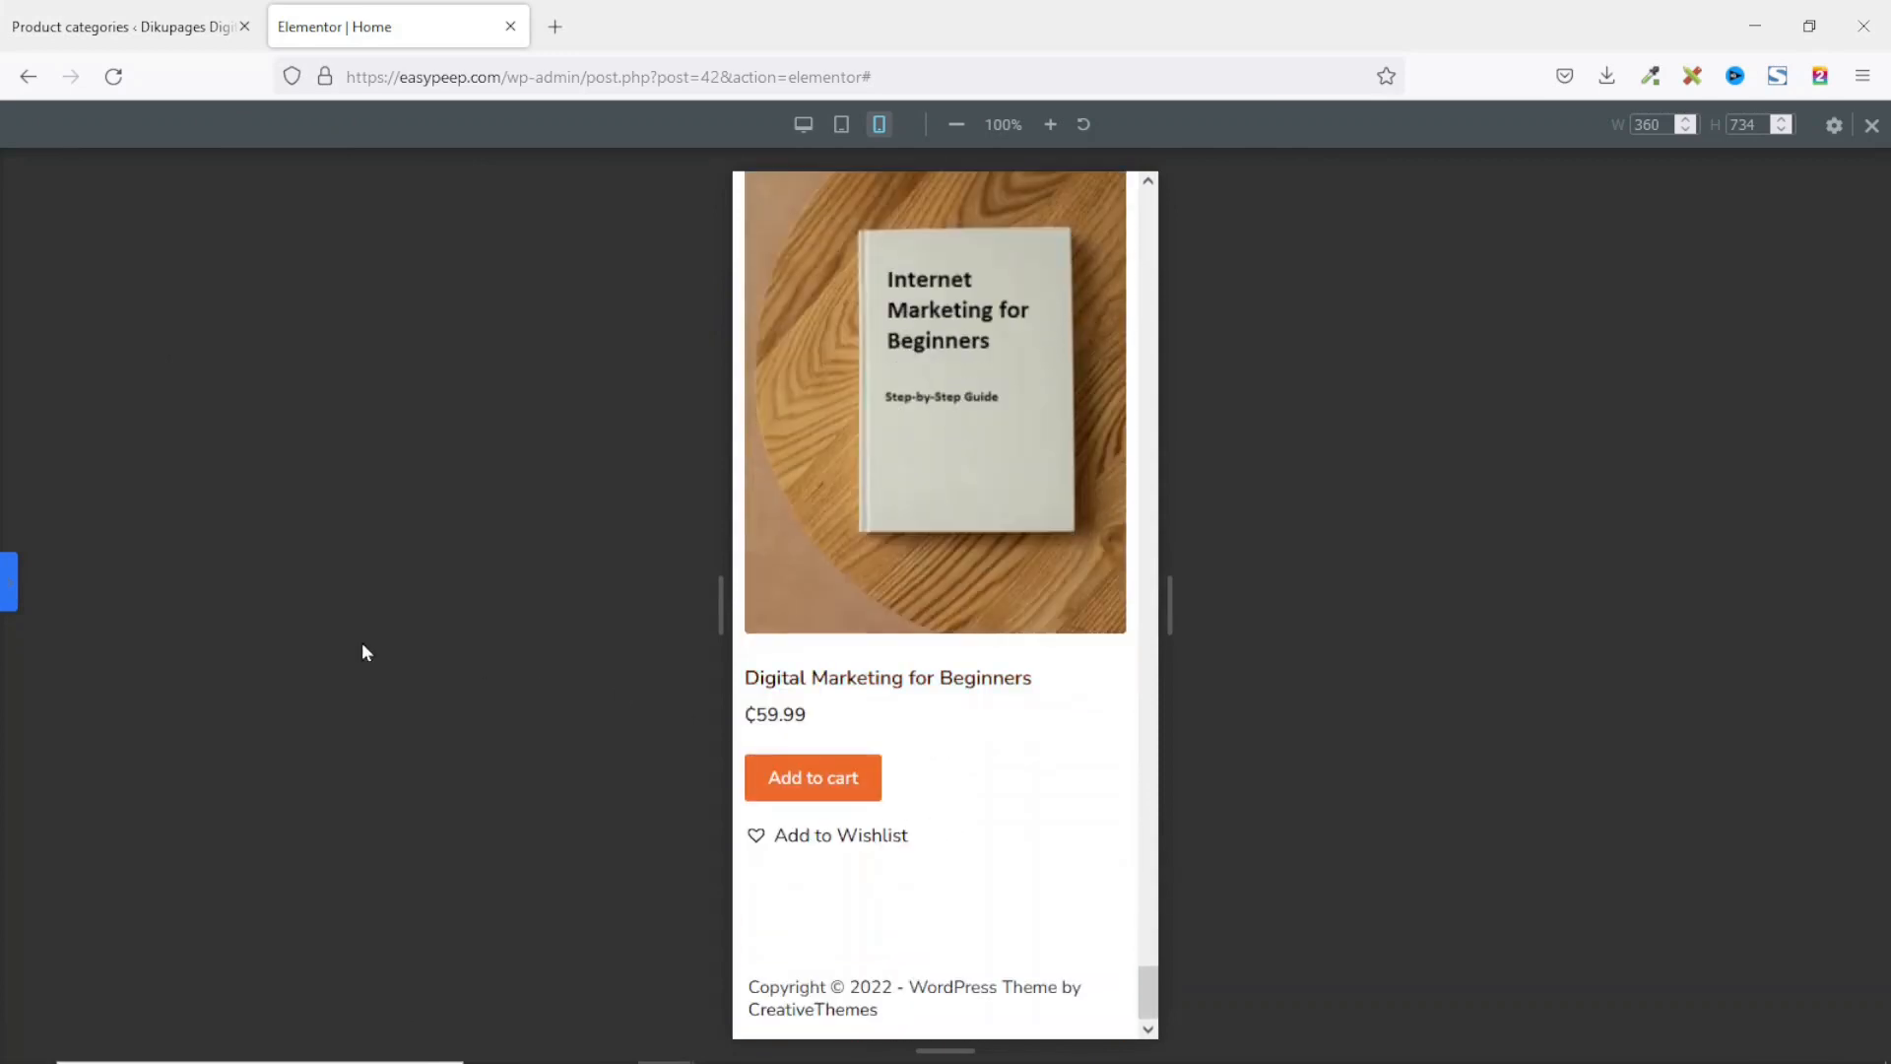
{"action": "left_click", "coordinate": [8, 582]}
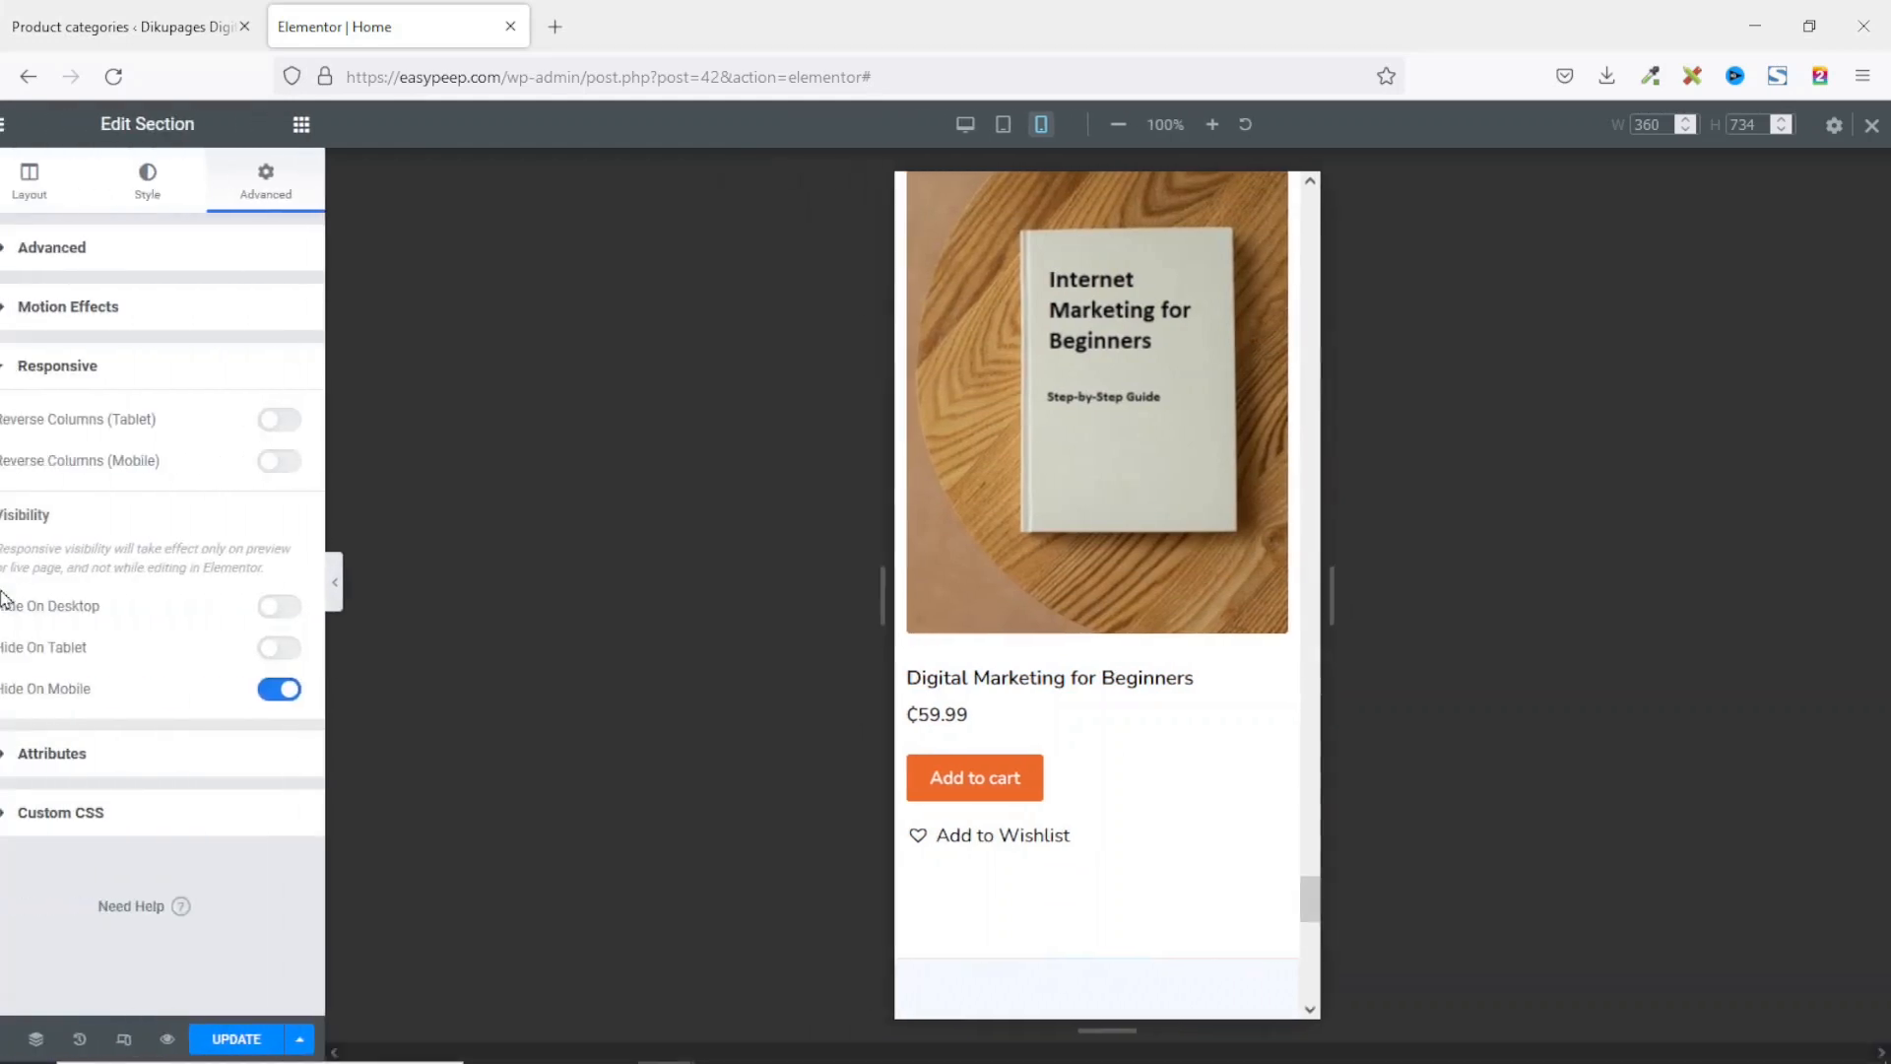
Step: Save the home page changes and leave responsive mode to return to the desktop layout
{"action": "left_click", "coordinate": [263, 1042]}
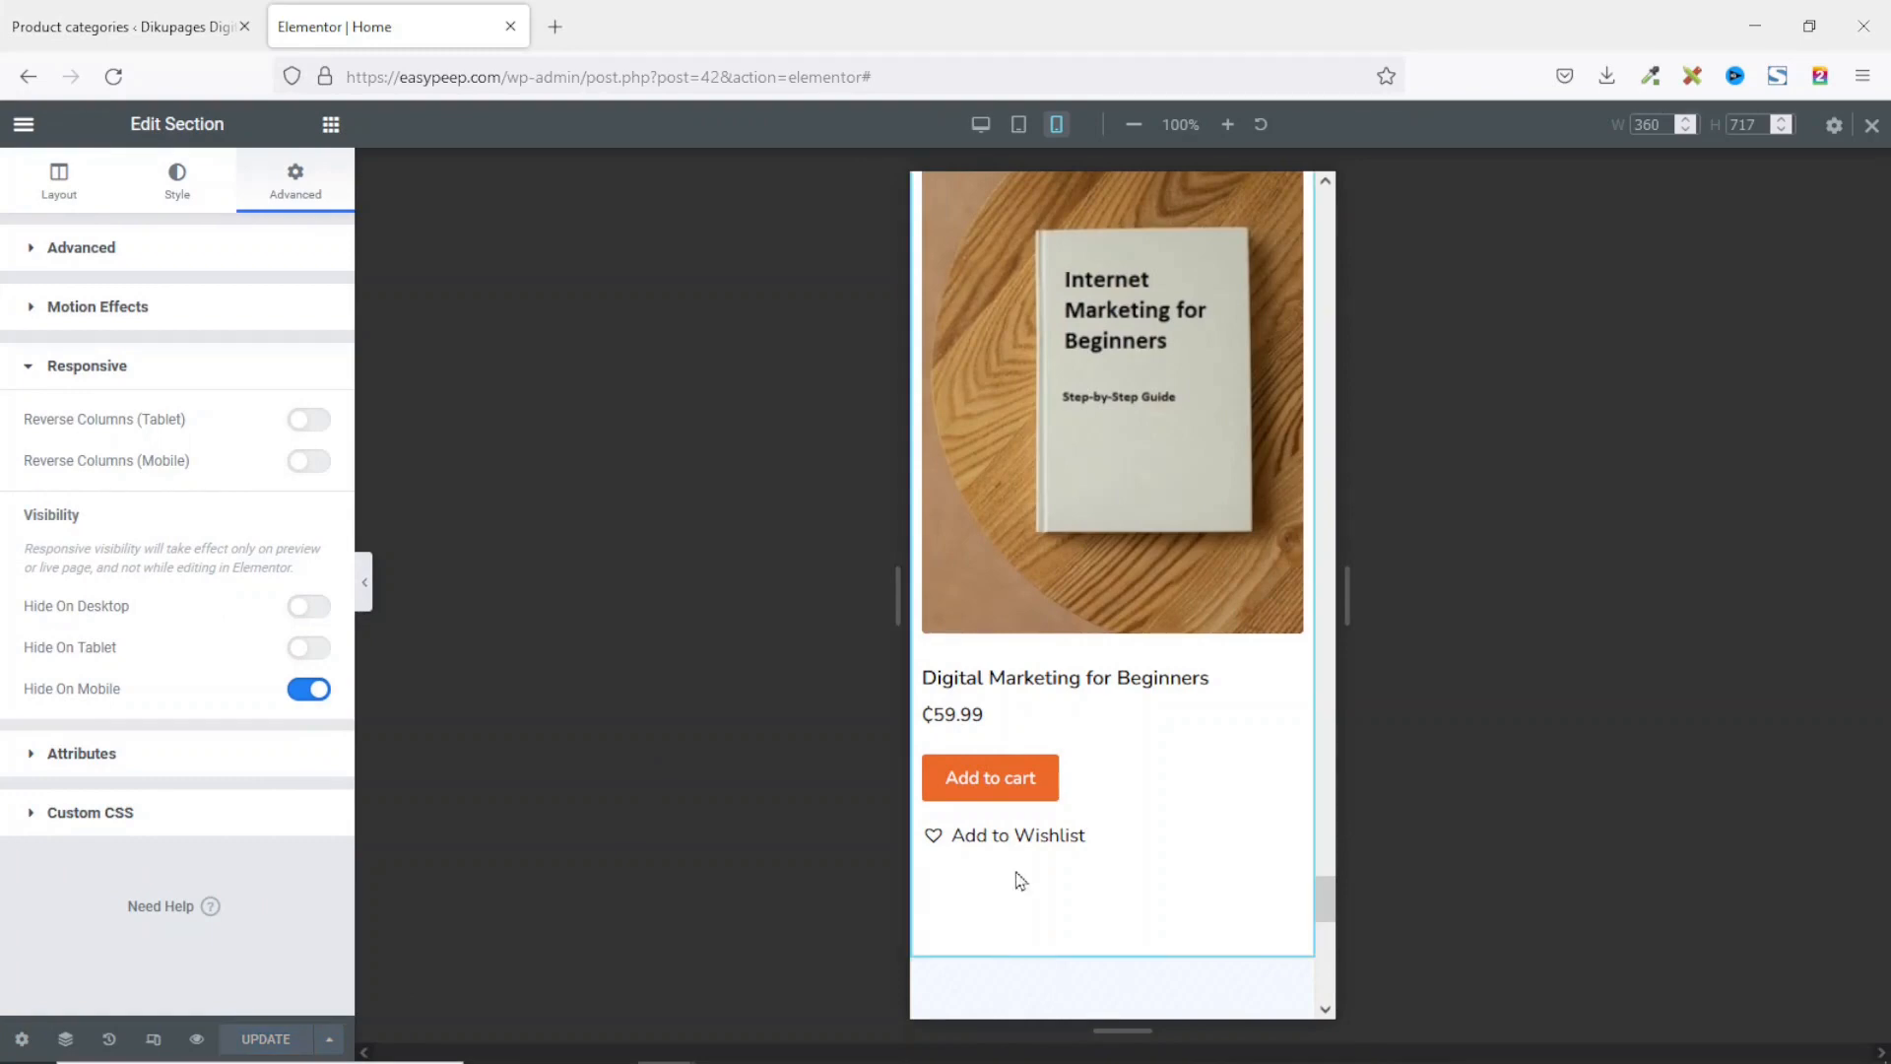
{"action": "left_click", "coordinate": [1872, 125]}
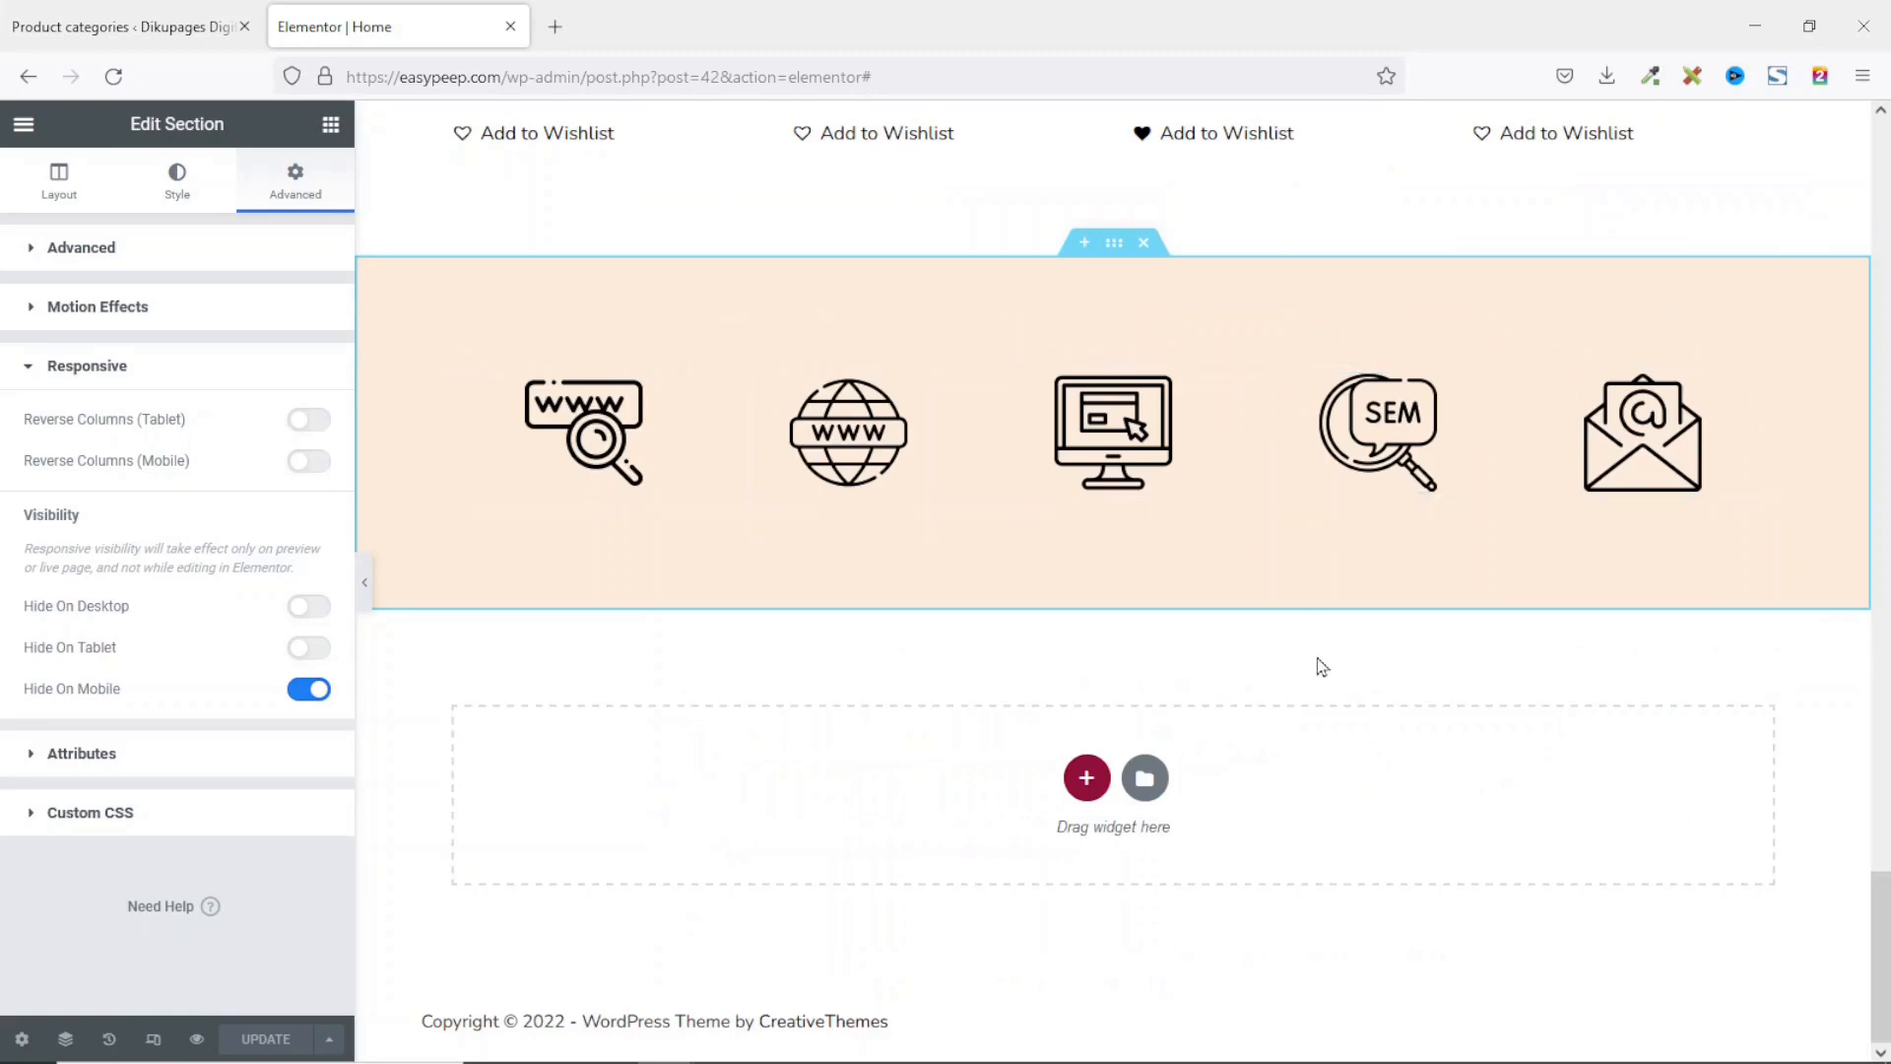
{"action": "scroll", "coordinate": [1332, 695], "scroll_direction": "up", "scroll_amount": 5}
{"action": "scroll", "coordinate": [1332, 696], "scroll_direction": "up", "scroll_amount": 4}
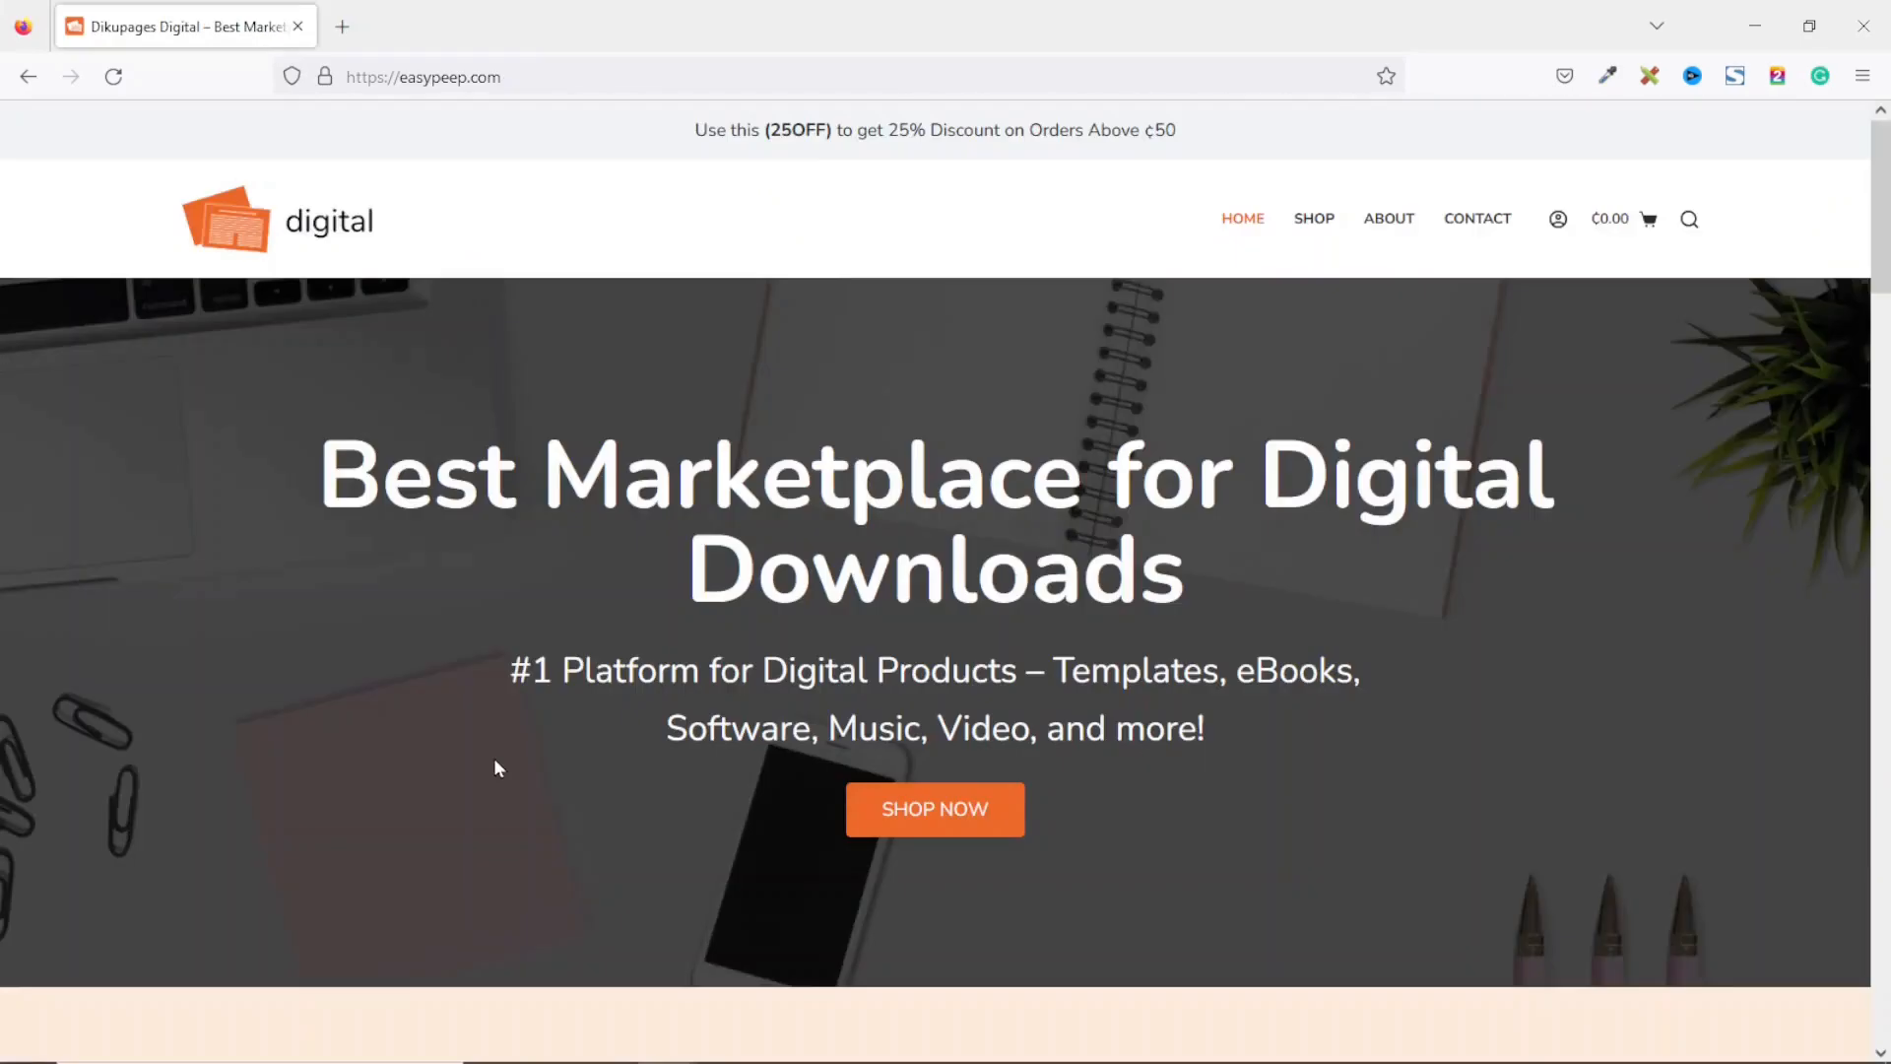